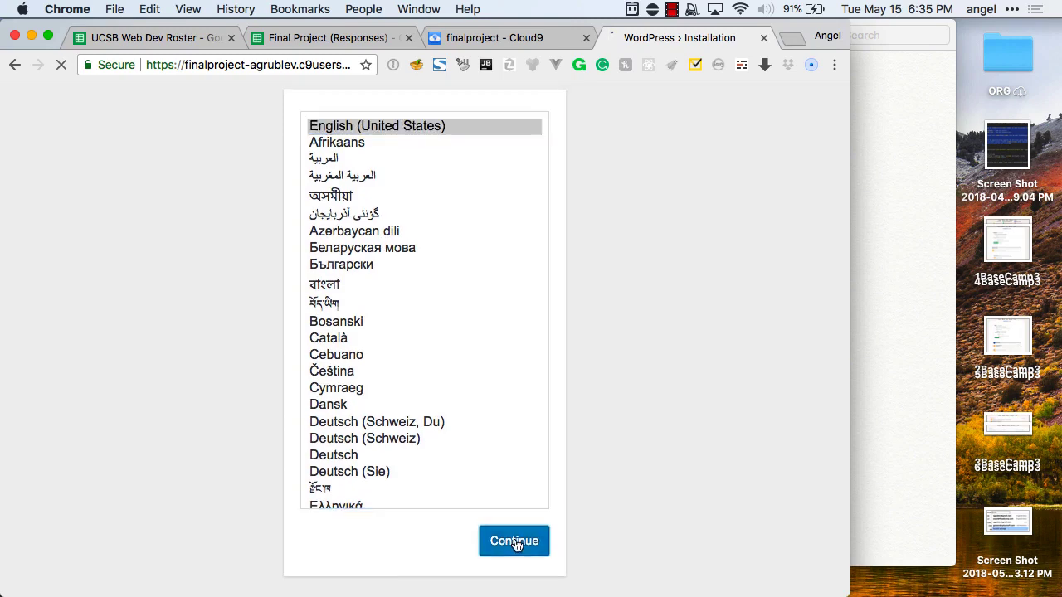
Fill in site title FinalProject, the admin username and a confirmed weak password.
scroll(477, 419, "down", 2)
scroll(476, 419, "down", 1)
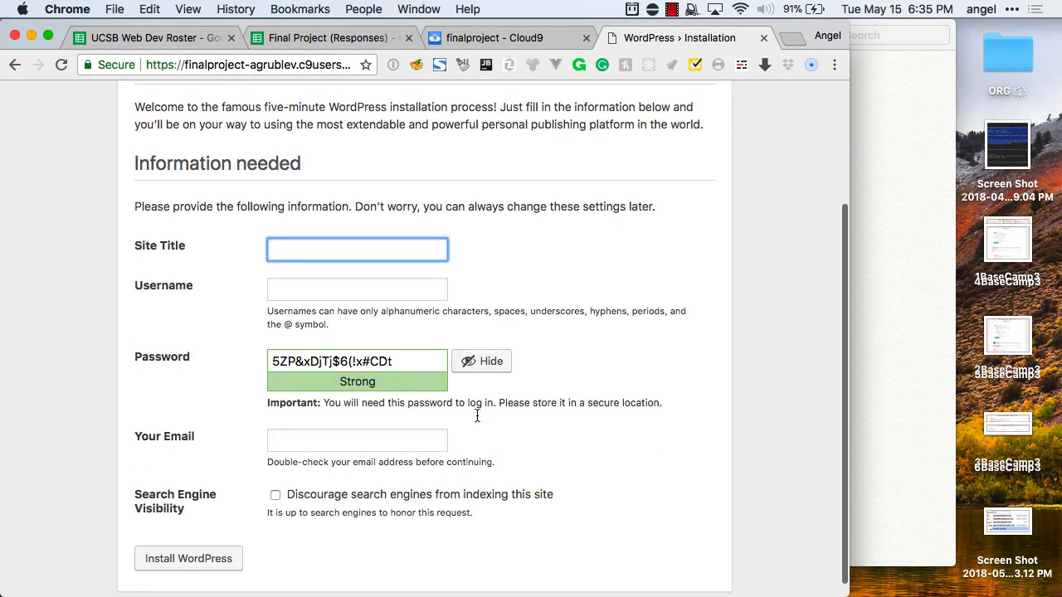
type("Final")
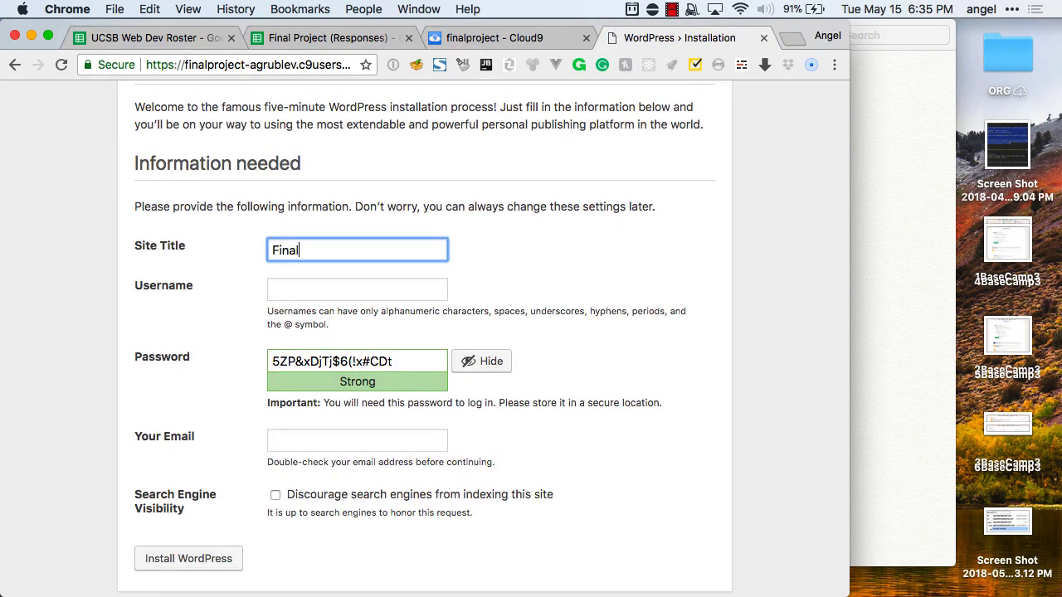
type("Project")
key("Tab")
type("agr")
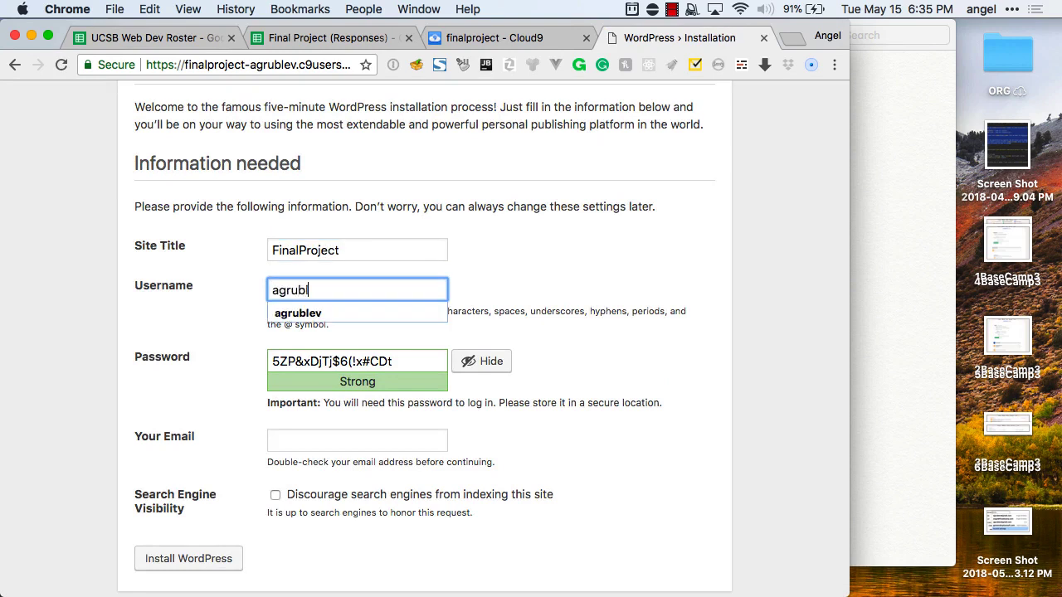
type("ublev")
key("Tab")
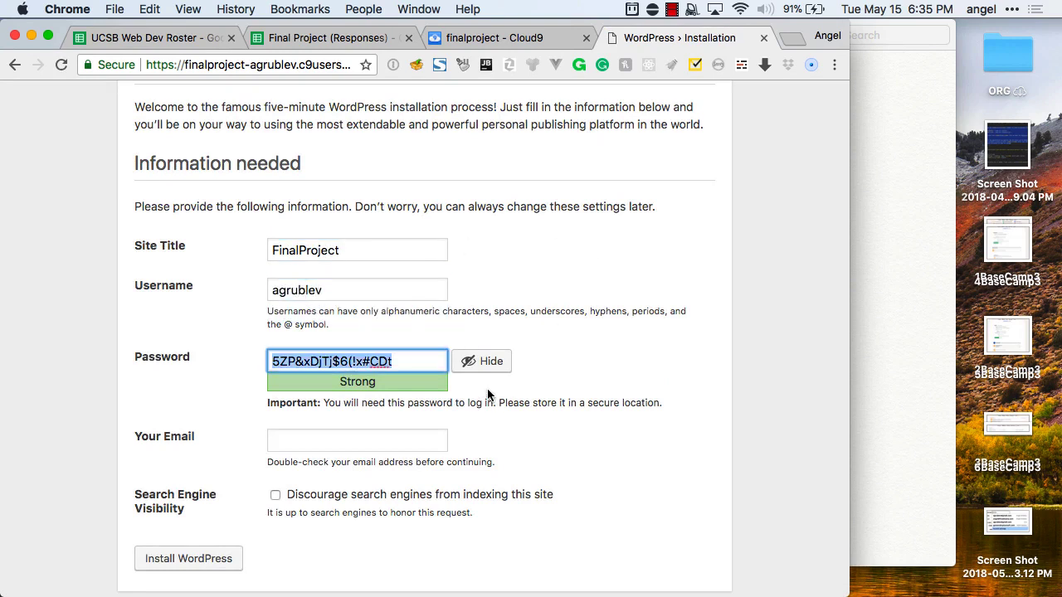
left_click(481, 361)
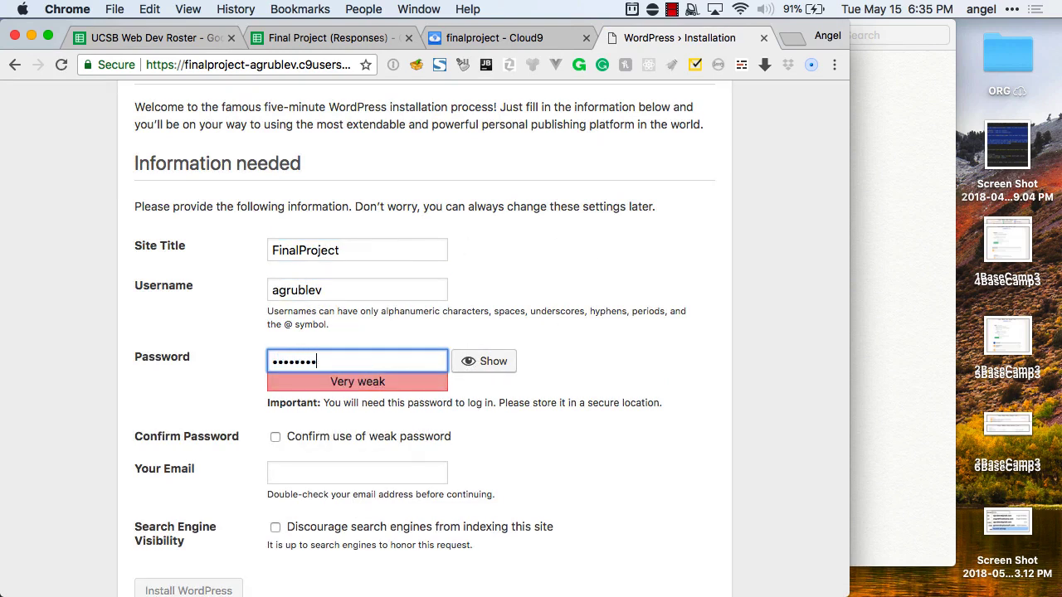
left_click(342, 436)
Add the admin e-mail address and install WordPress.
scroll(340, 434, "down", 1)
left_click(323, 428)
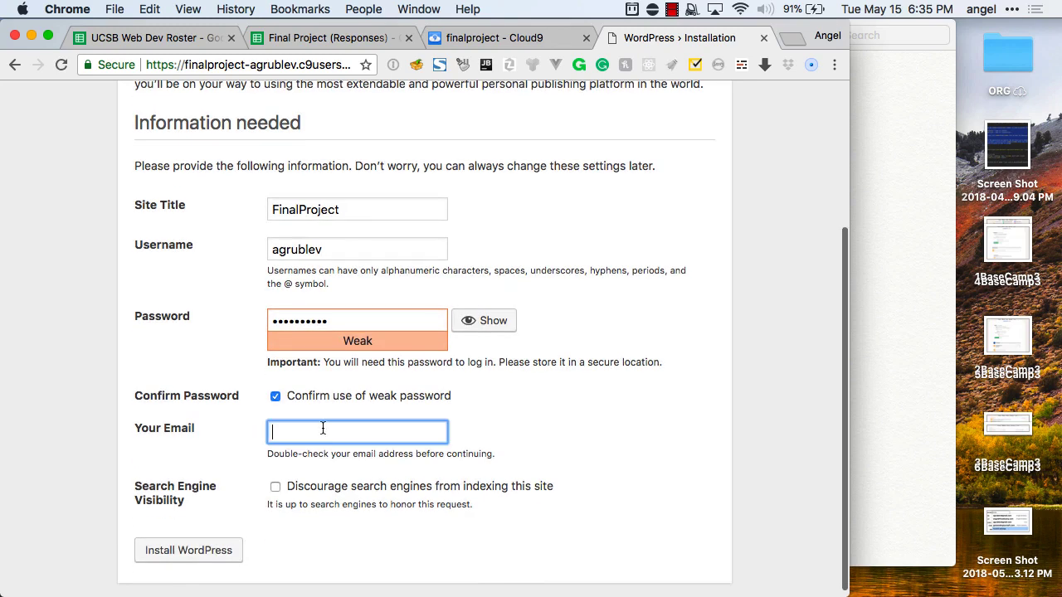
left_click(311, 455)
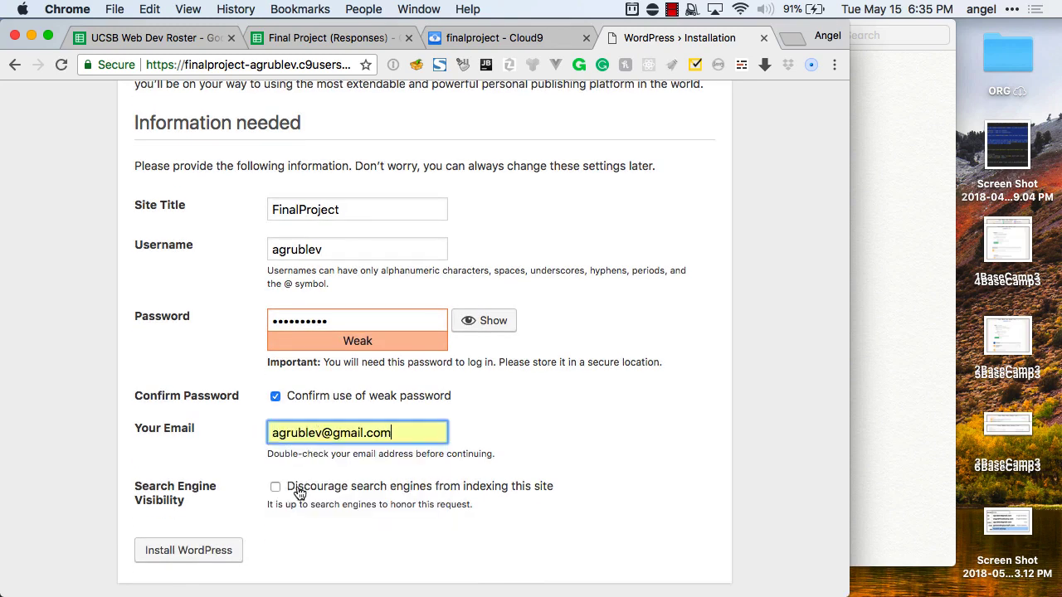
left_click(207, 550)
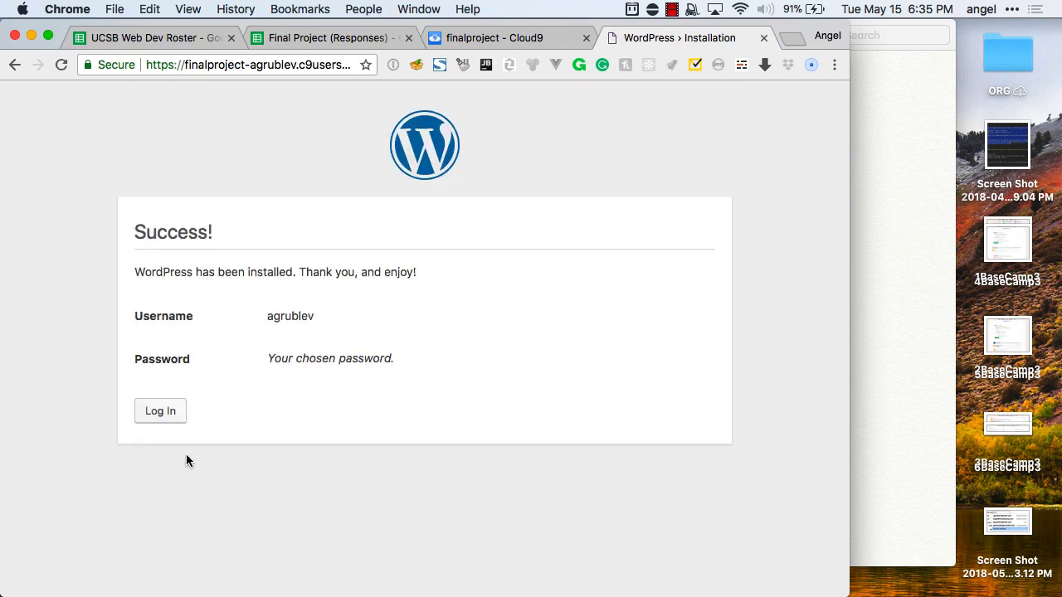
Log in with the new admin username and password.
left_click(161, 411)
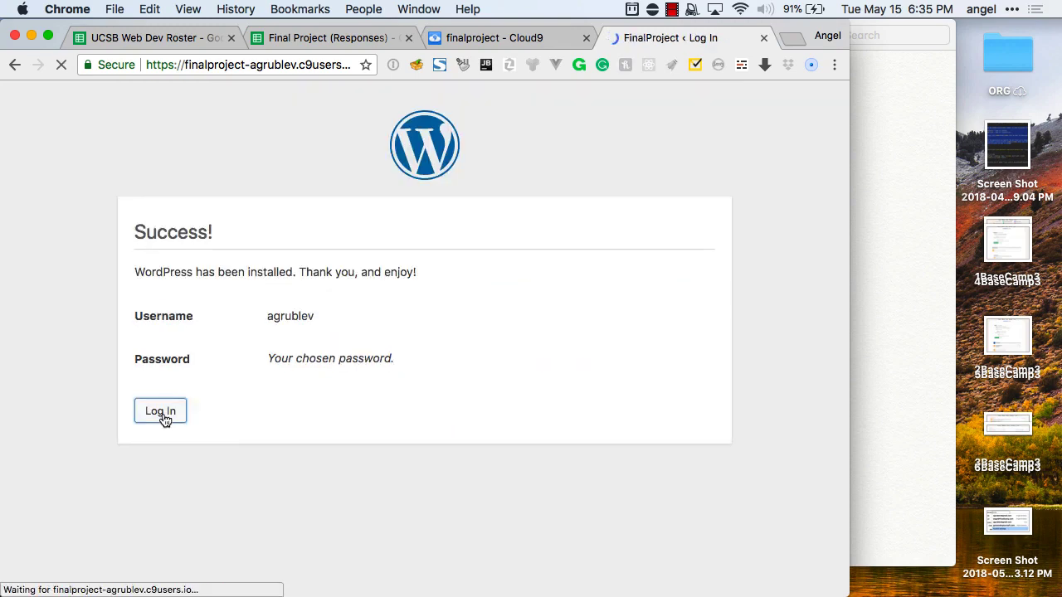
type("ag")
left_click(354, 321)
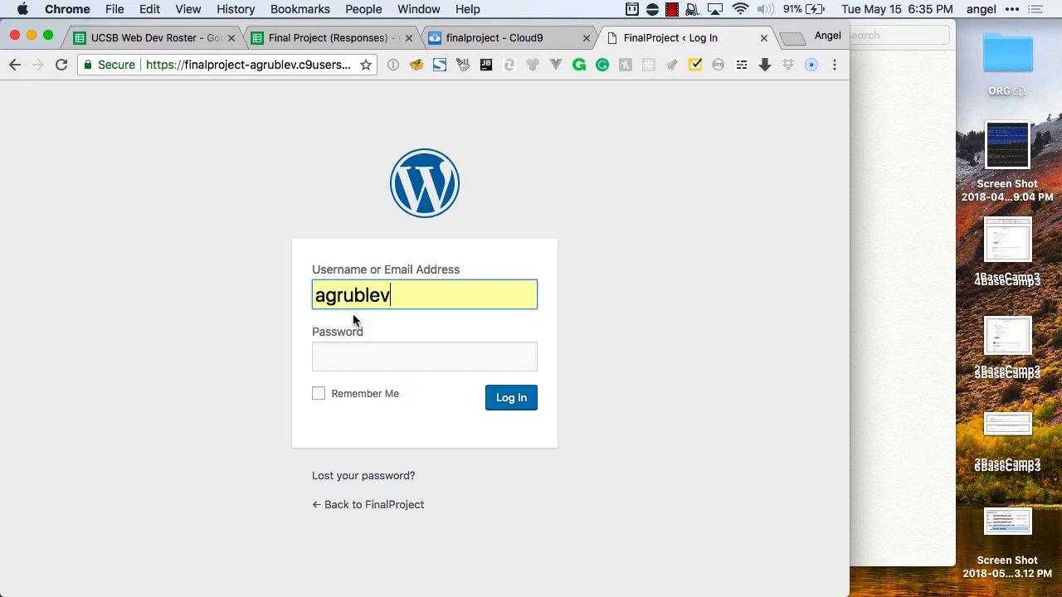
left_click(348, 366)
type("••••••••••")
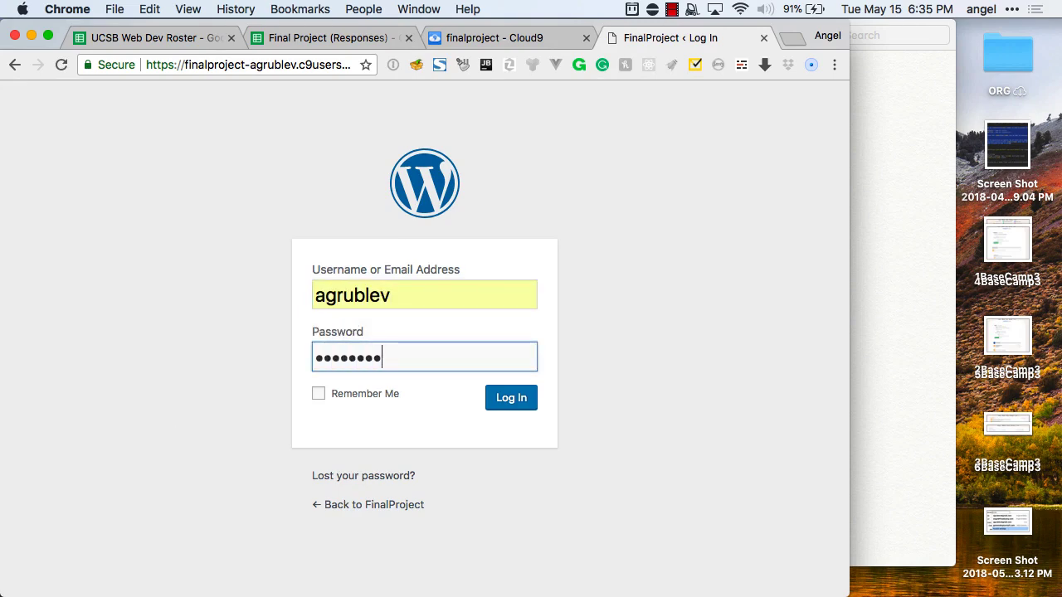
key("Return")
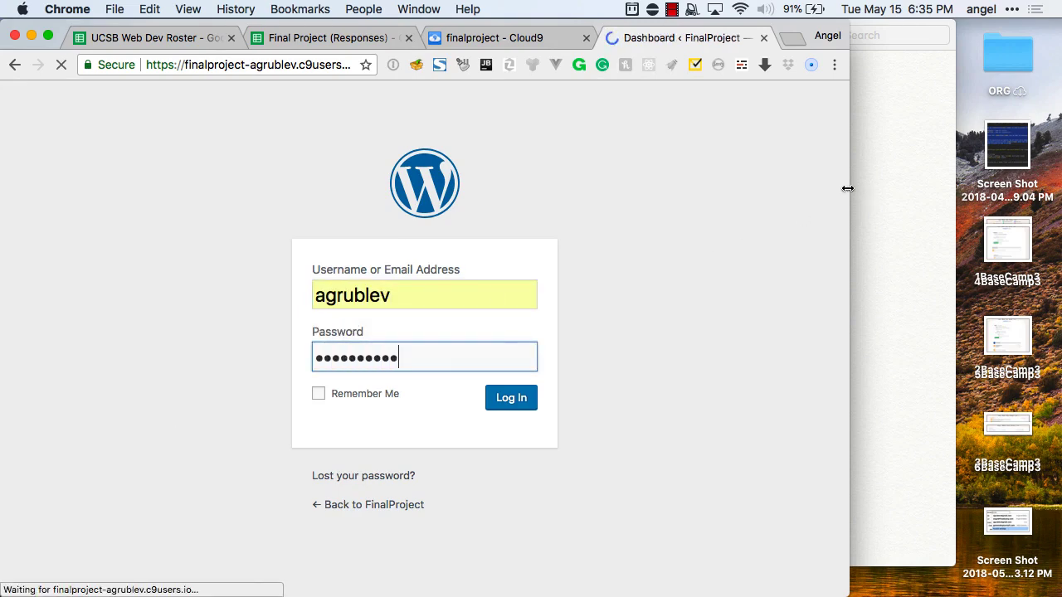
left_click_drag(848, 189, 1060, 199)
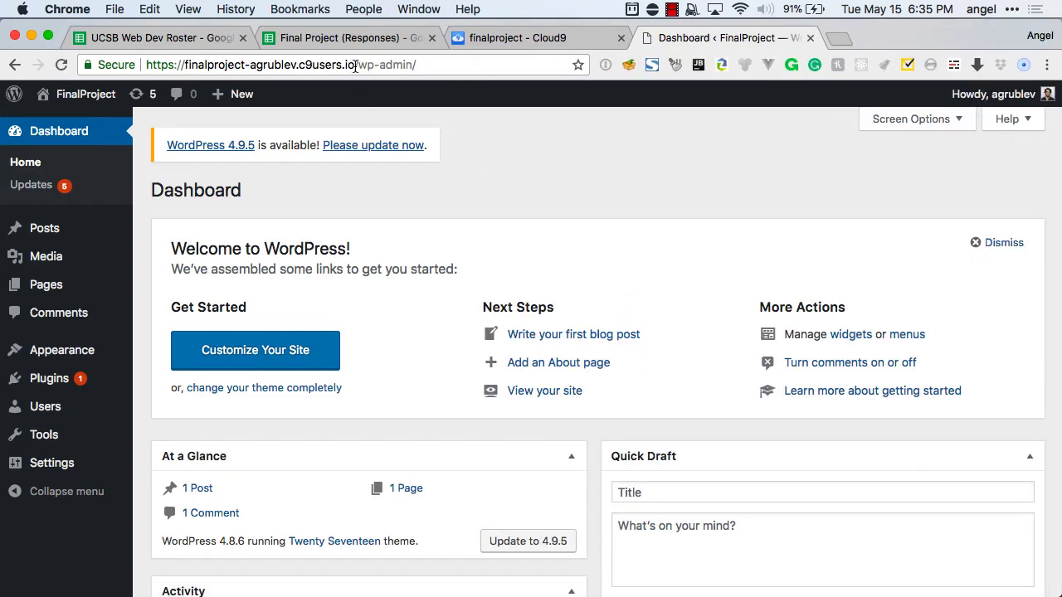
Run the WordPress core update to 4.9.5 from the Dashboard's update notice.
left_click_drag(355, 65, 419, 65)
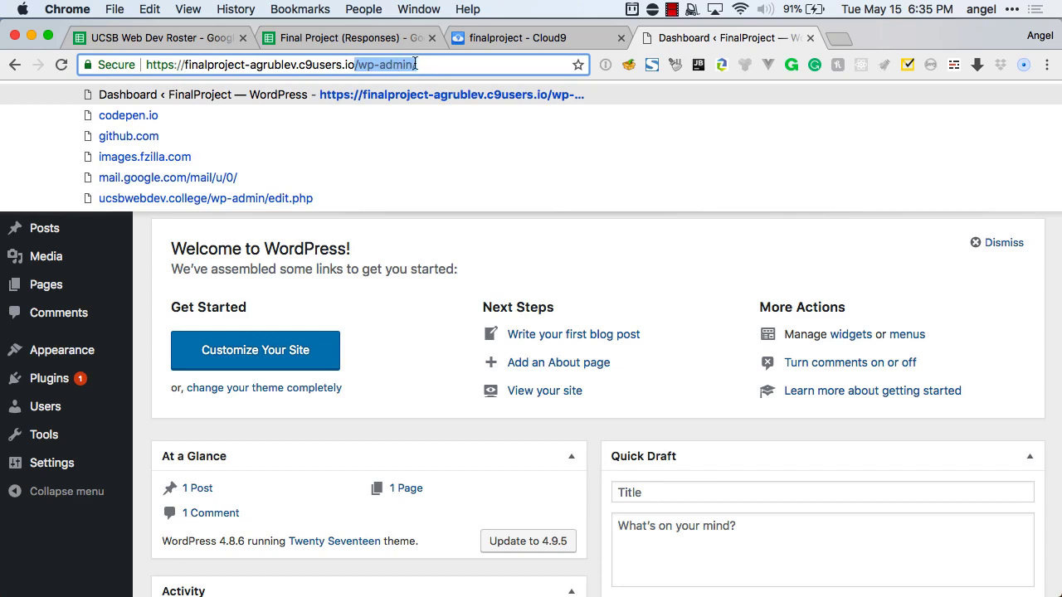
left_click(401, 228)
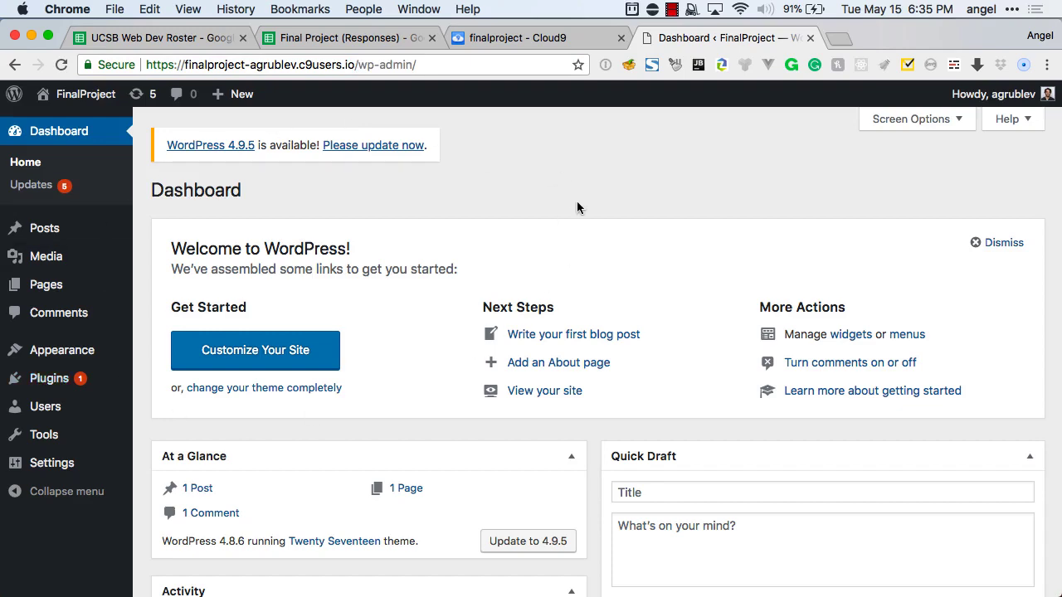
left_click(393, 149)
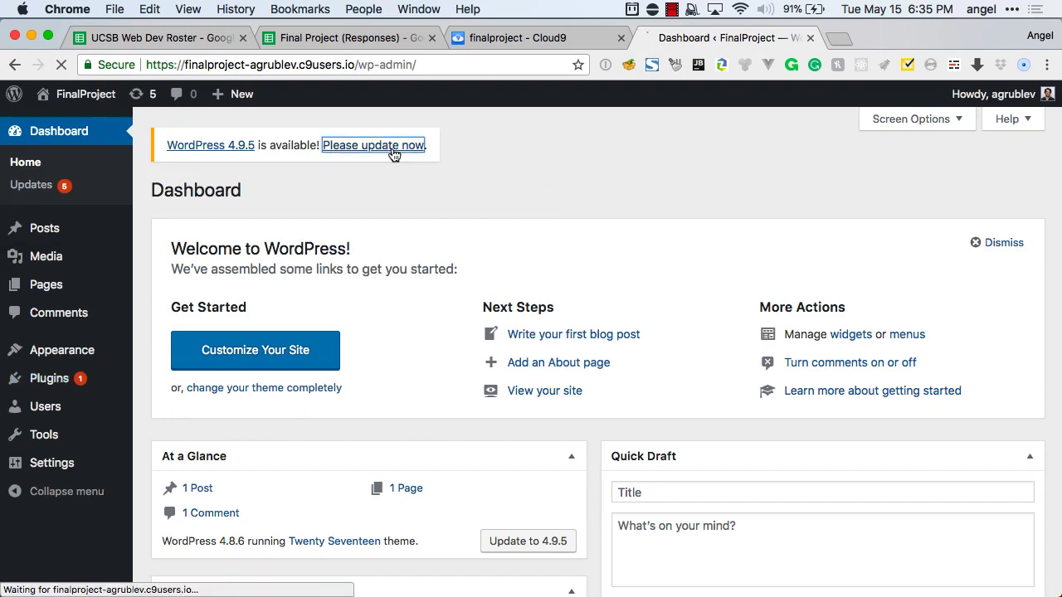
left_click(201, 322)
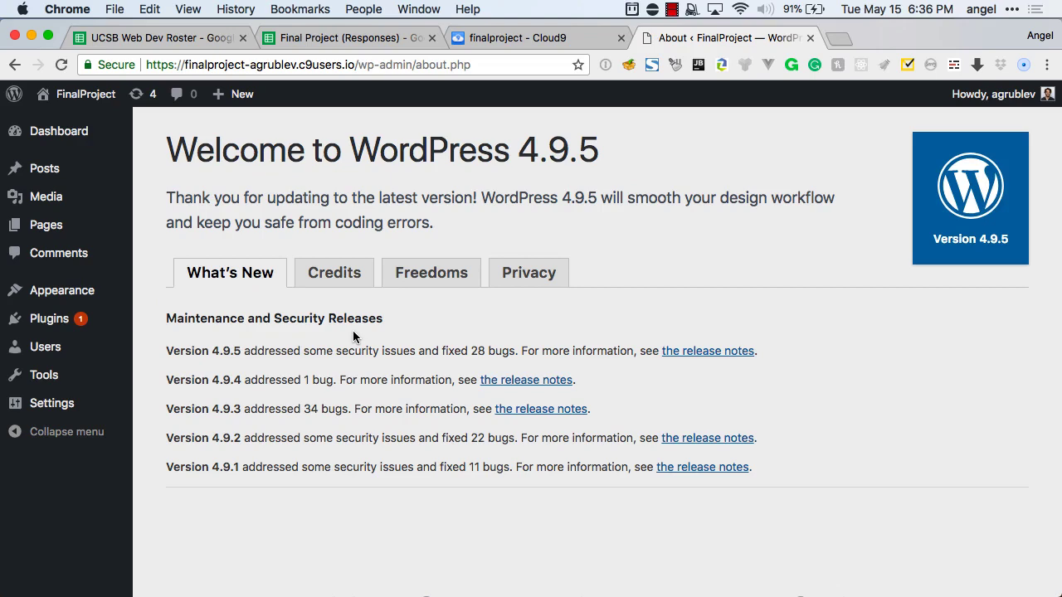
key("ctrl+shift+Tab")
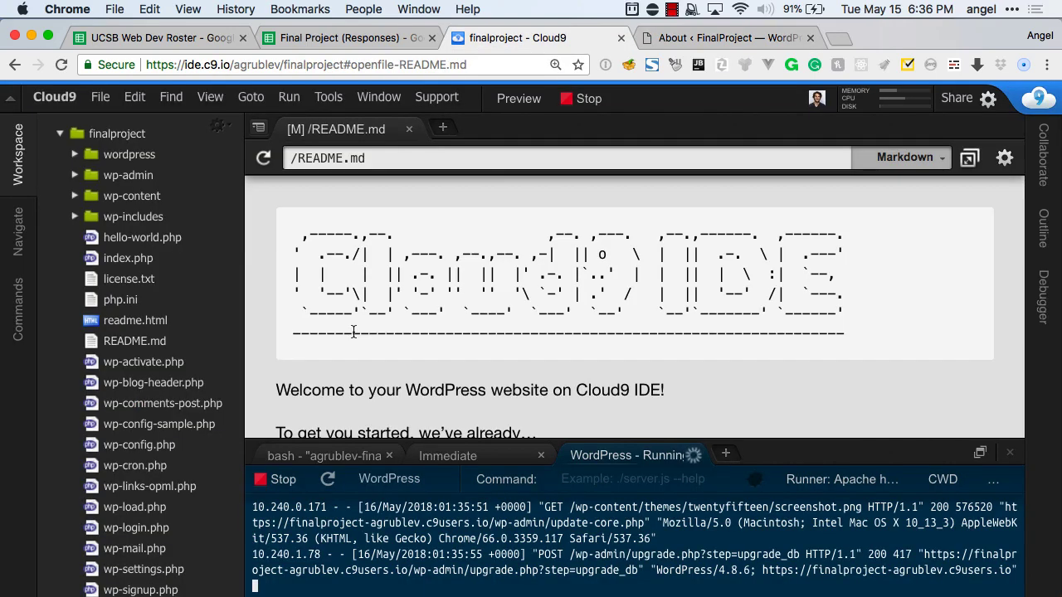
key("ctrl+Tab")
mouse_move(63, 318)
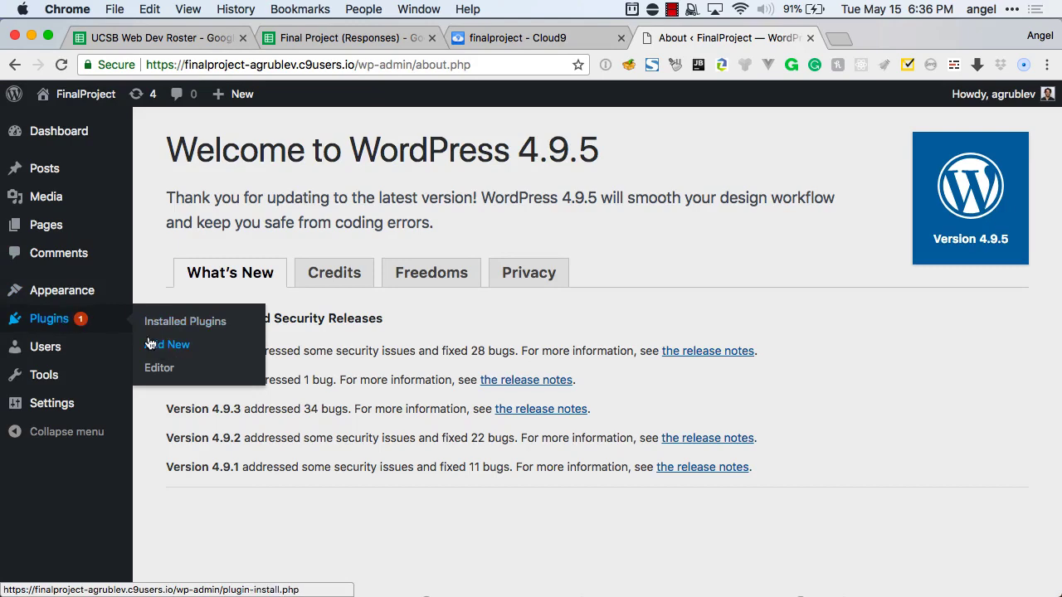
mouse_move(94, 300)
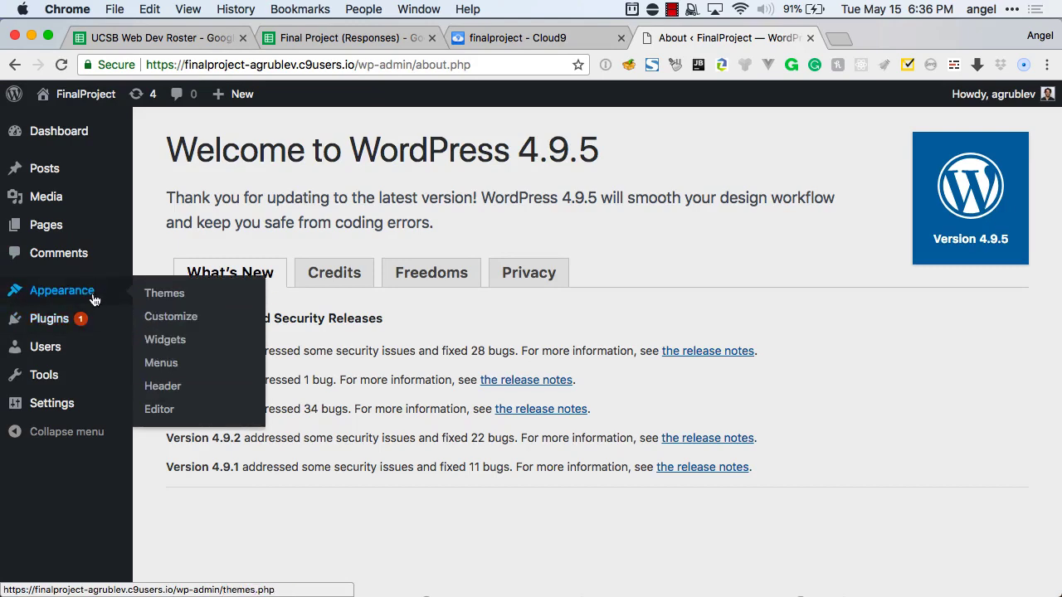
Go to Appearance > Themes > Add New > Upload Theme and cancel the file picker.
left_click(164, 296)
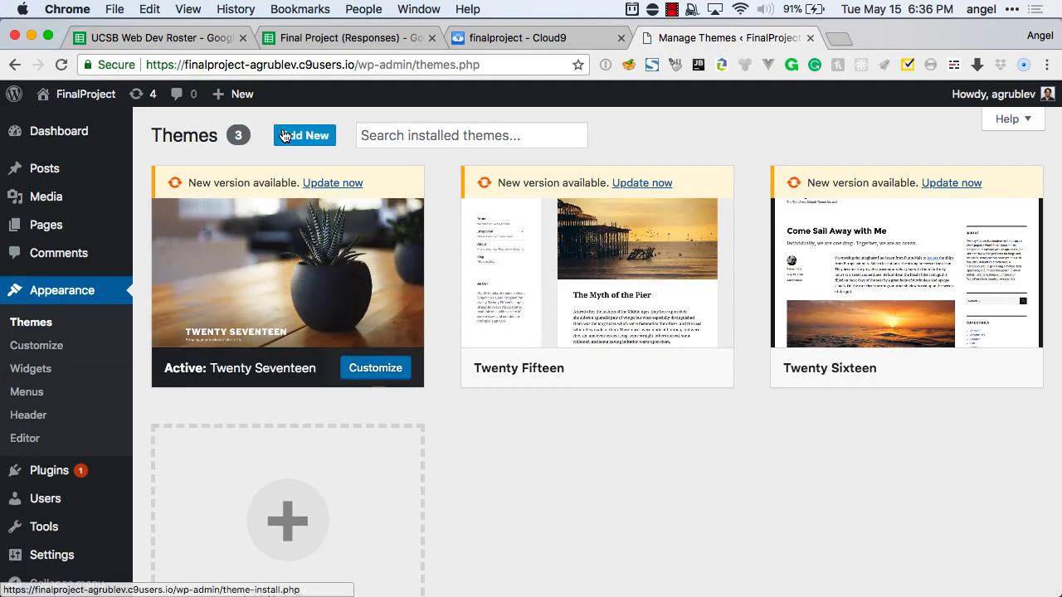
left_click(296, 136)
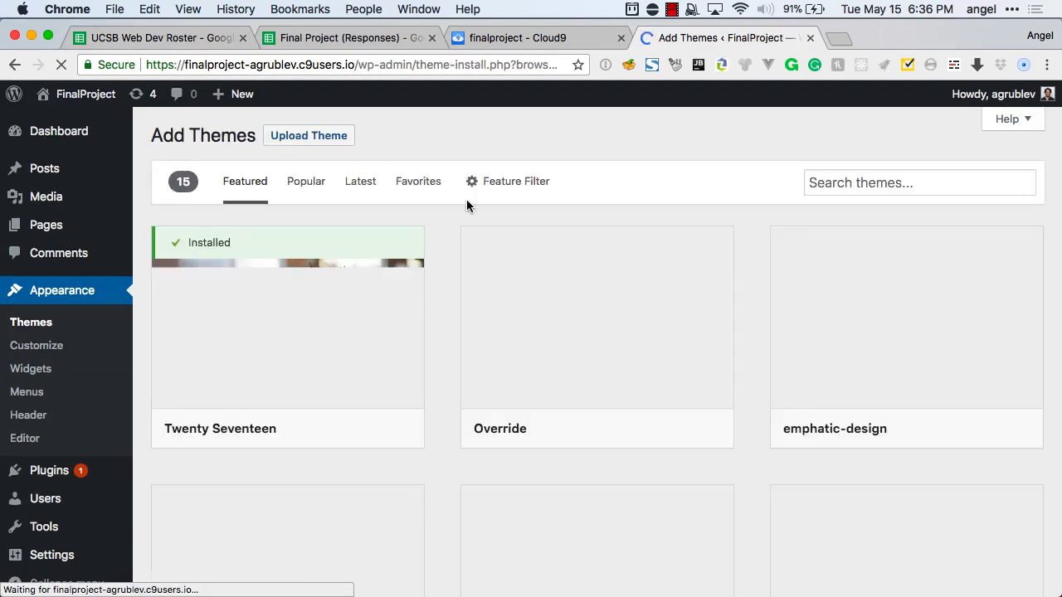
left_click(325, 137)
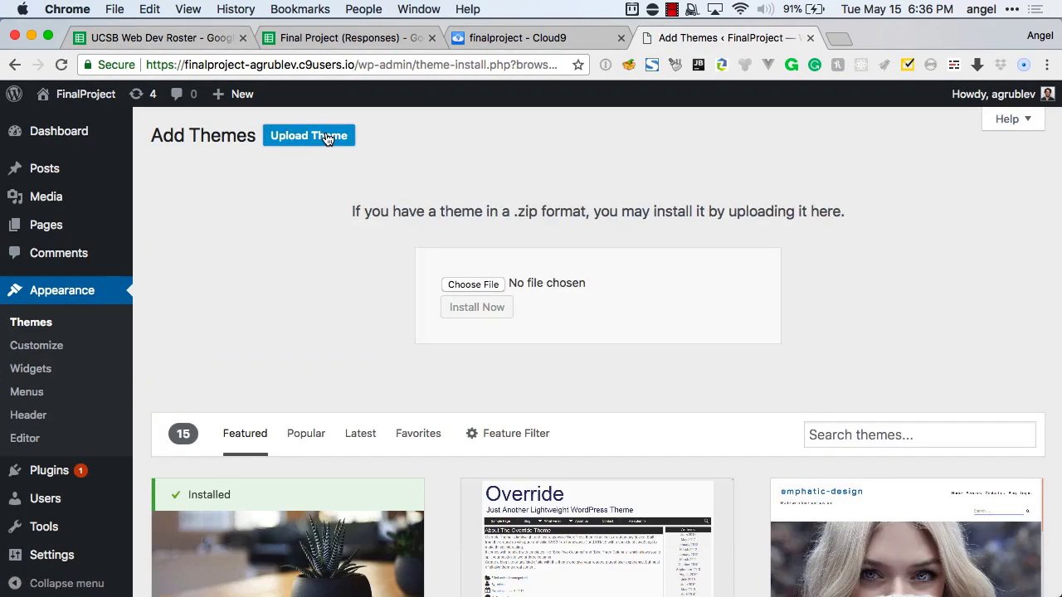
left_click(480, 283)
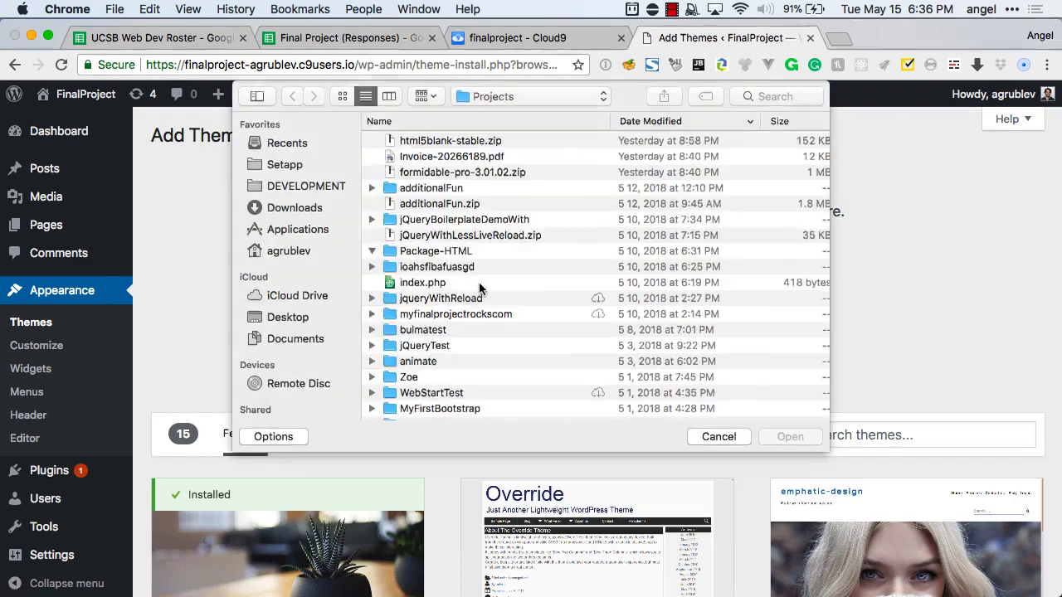
left_click(718, 438)
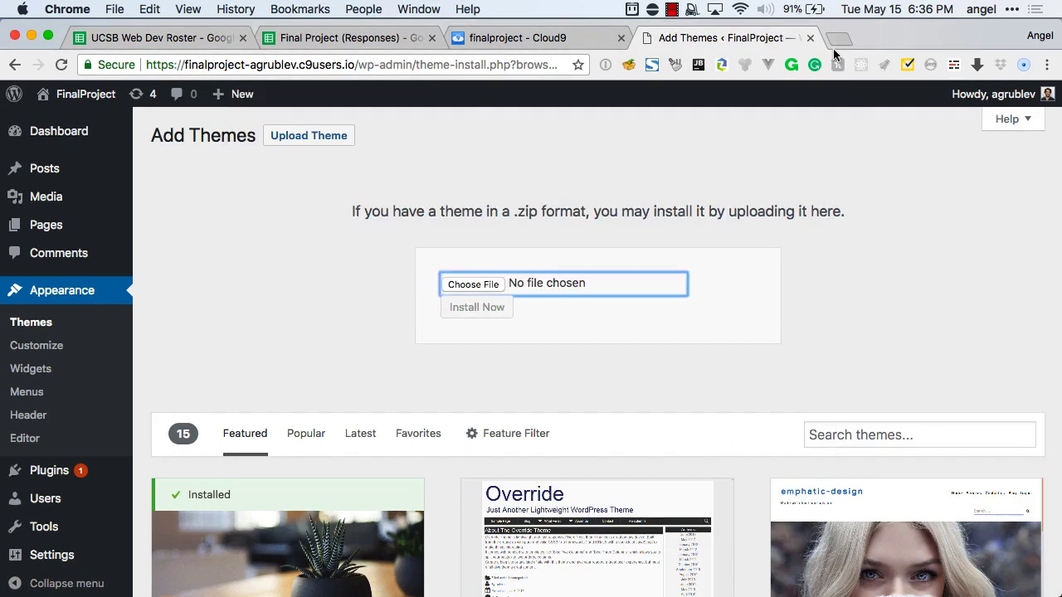
Load yootheme.com in a new browser tab.
left_click(836, 37)
type("yootheme.com")
key("Return")
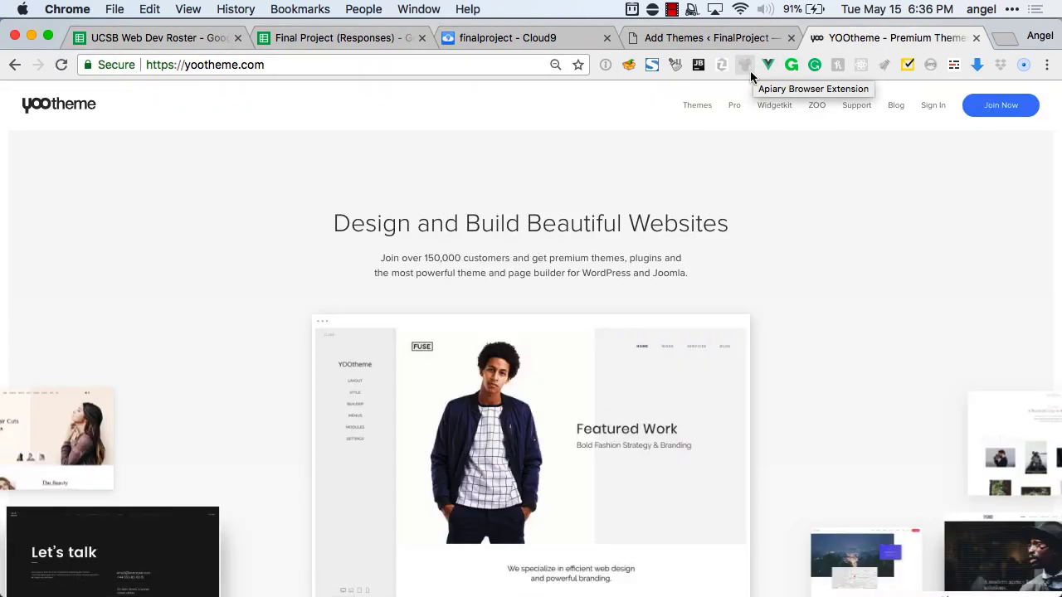
Find the Nioh Studio theme on YOOtheme and show its download packages.
key("super+0")
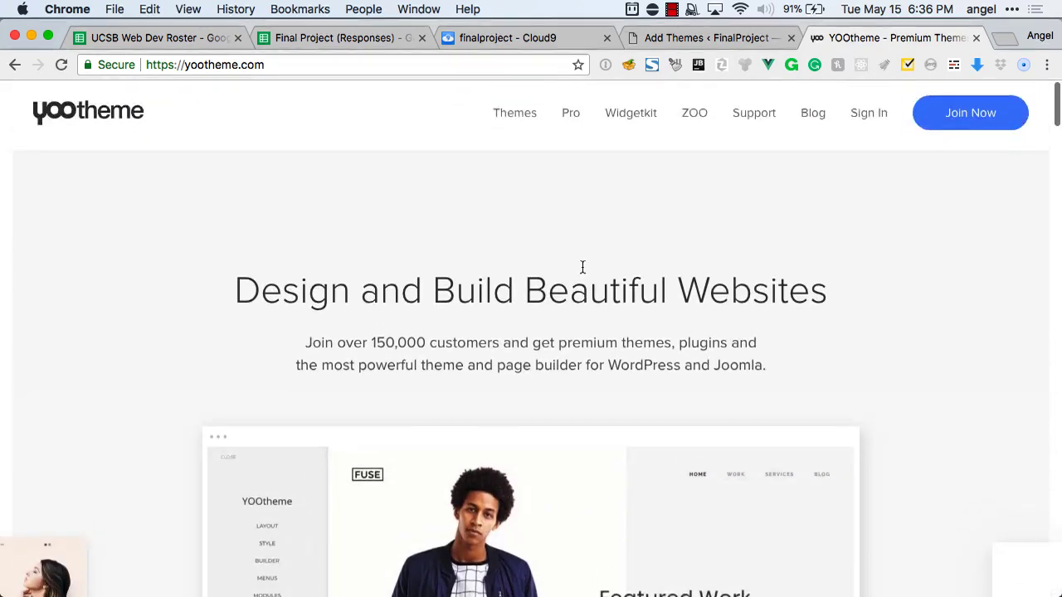
left_click(519, 123)
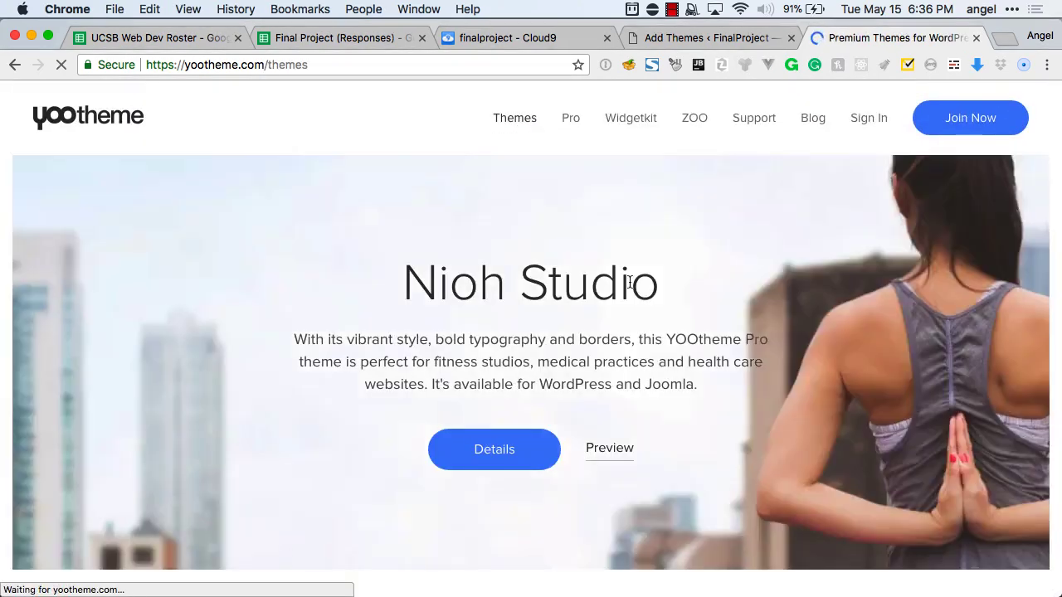
scroll(628, 280, "down", 10)
mouse_move(549, 426)
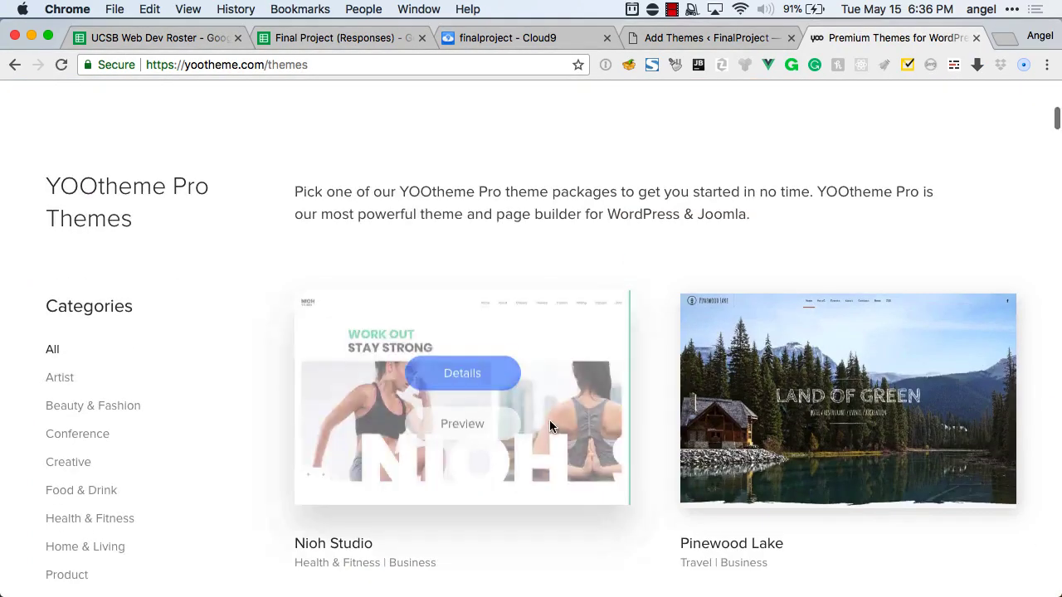
left_click(465, 377)
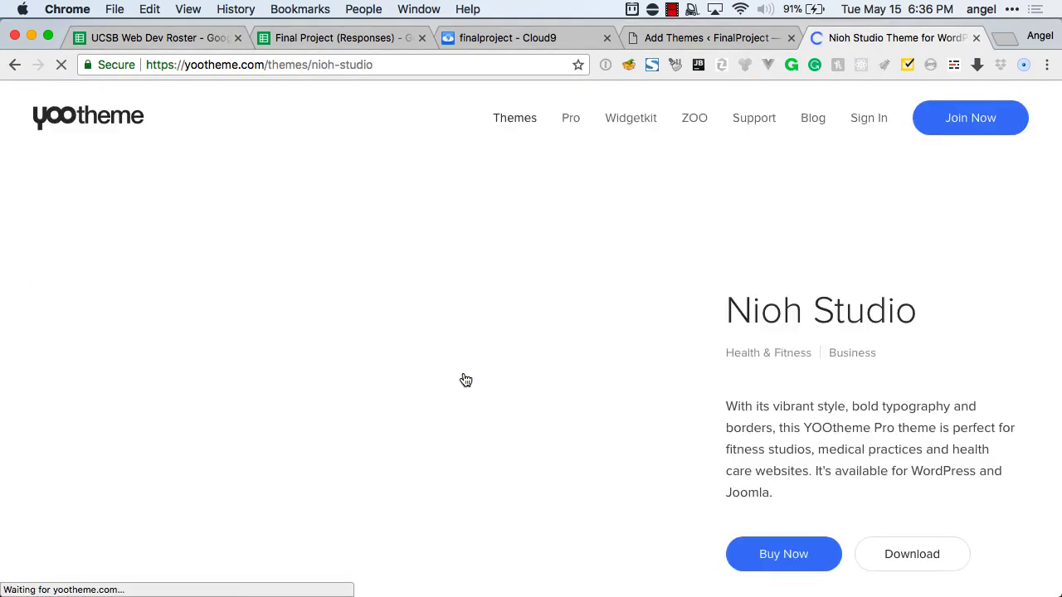
scroll(829, 465, "down", 2)
left_click(914, 492)
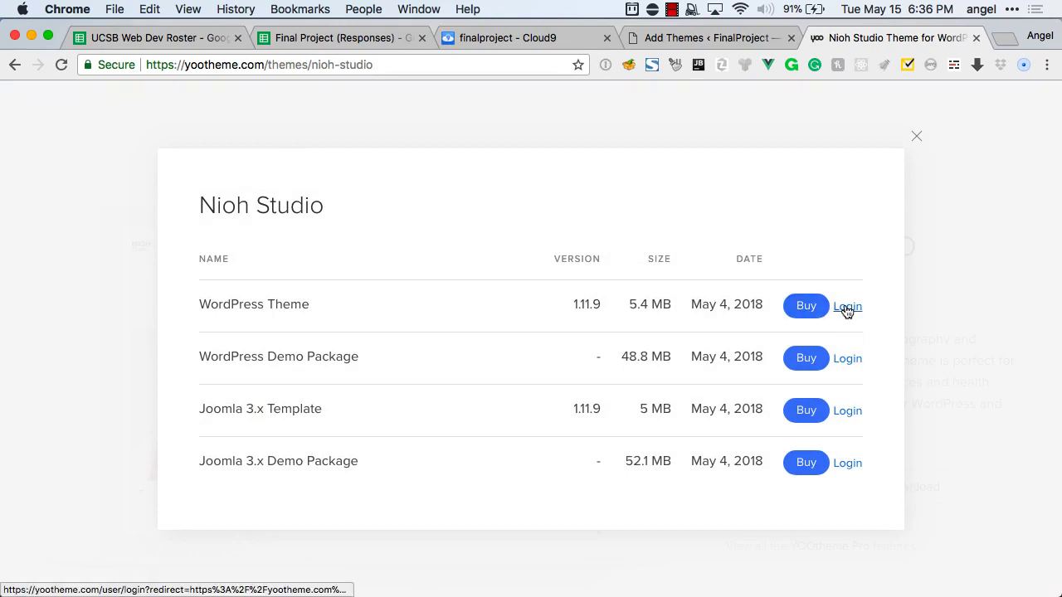
Sign in to YOOtheme with the saved account credentials.
left_click(846, 307)
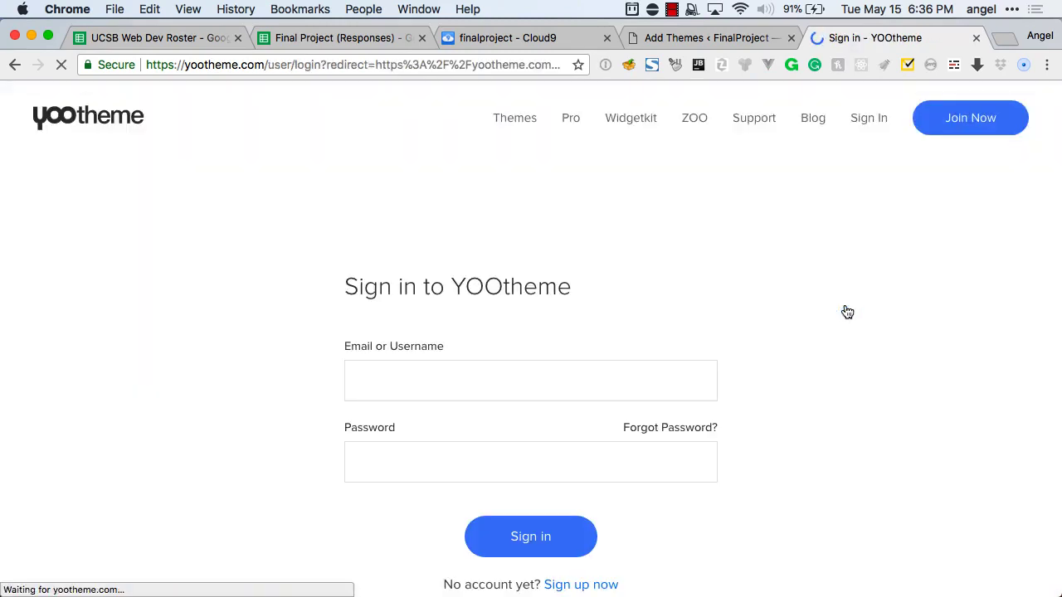
type("agrublev")
left_click(589, 432)
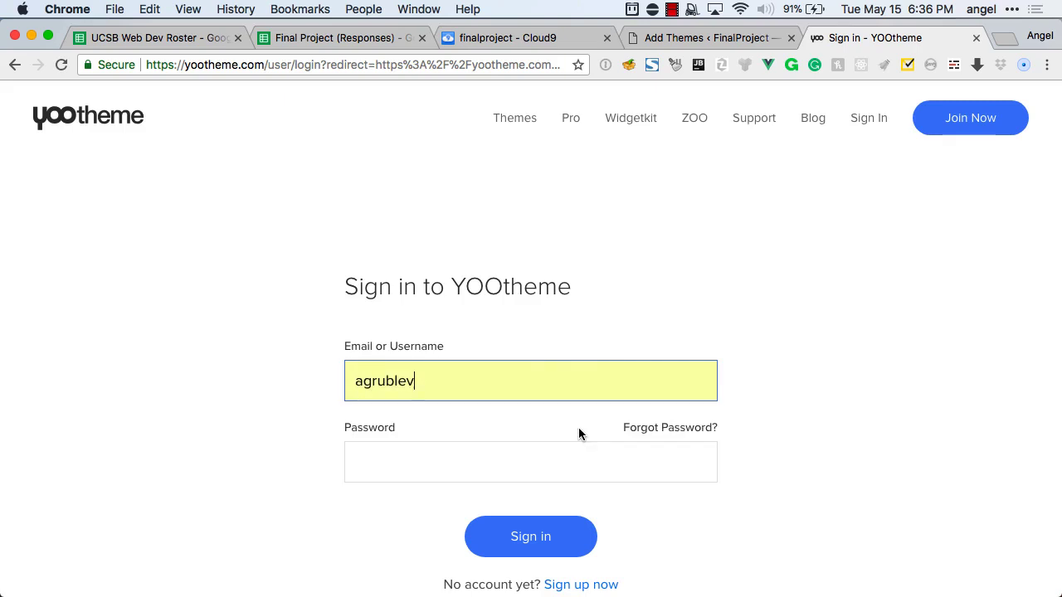
left_click(518, 457)
type("*")
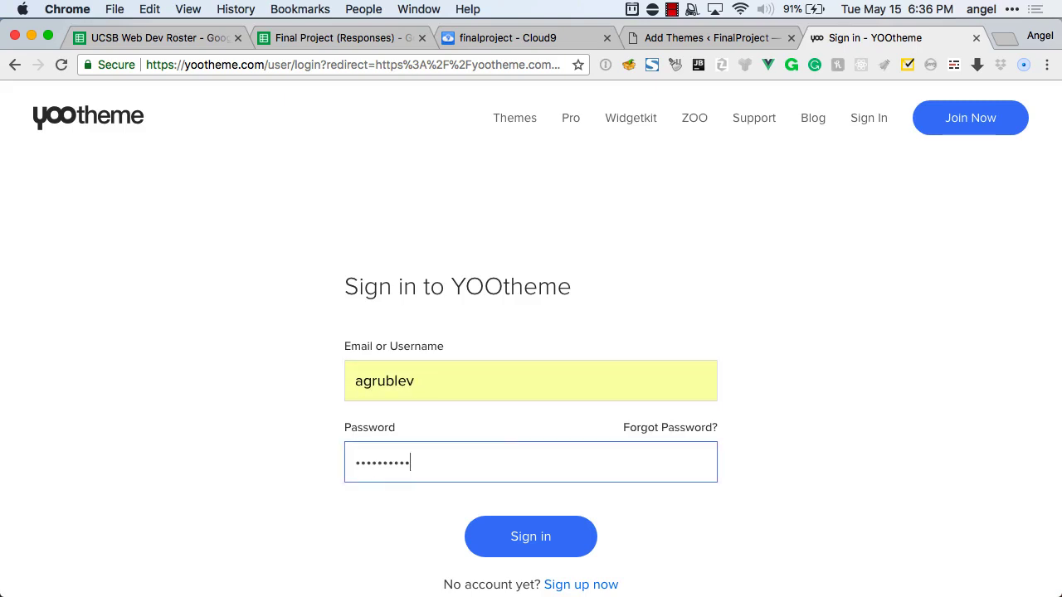
key("Return")
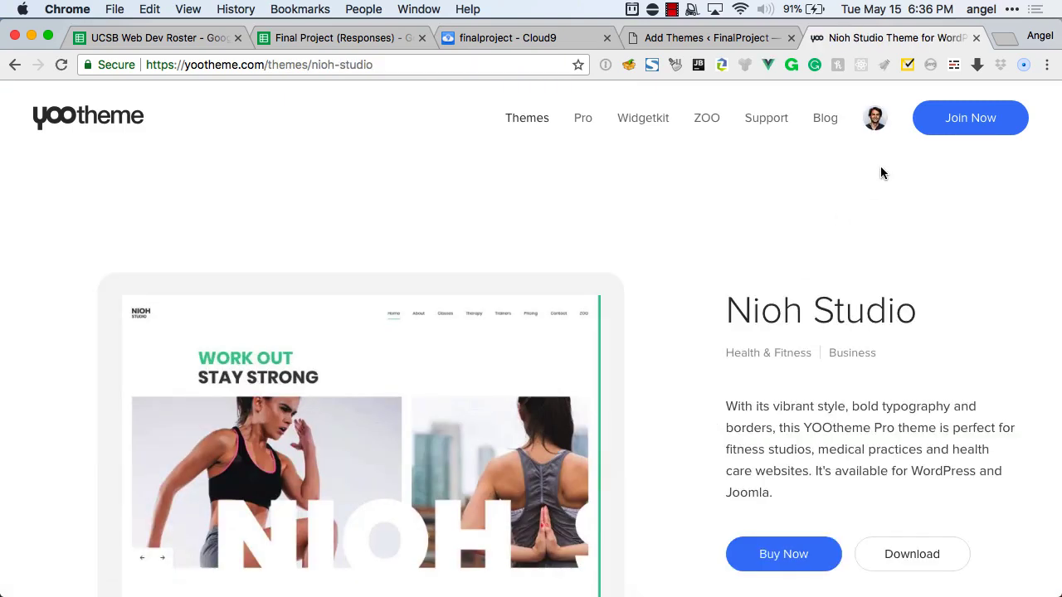
Download the Nioh Studio WordPress Theme as yootheme_wp_1.11.9.zip into Downloads.
scroll(705, 327, "down", 2)
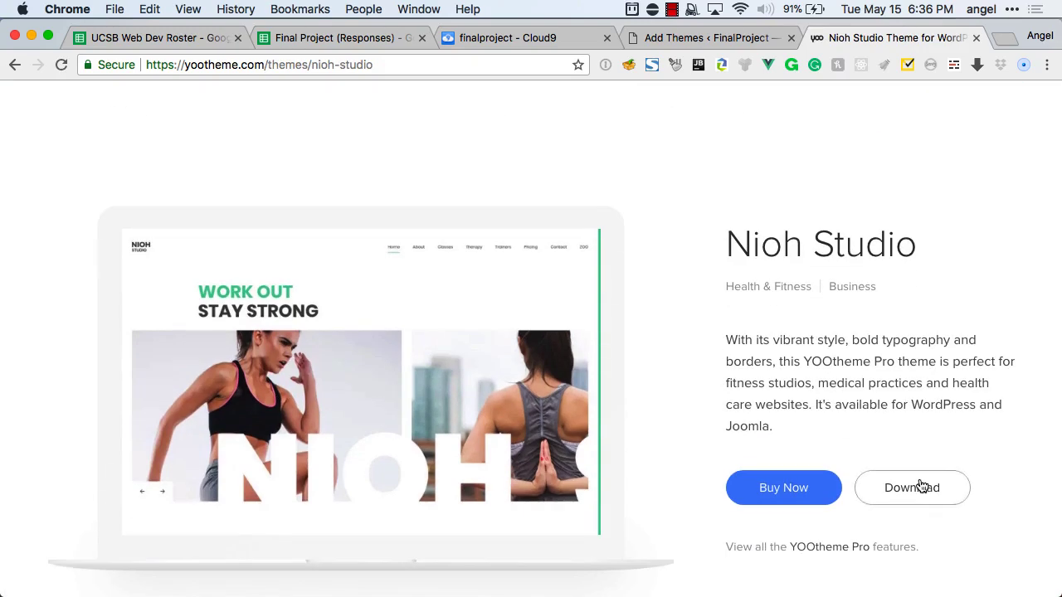
left_click(921, 486)
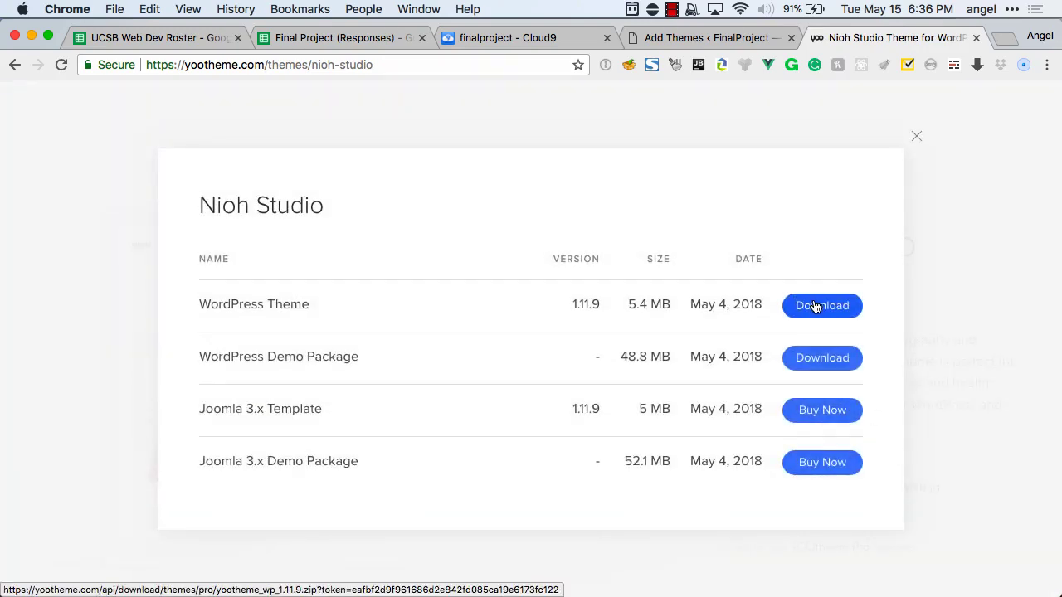
left_click(815, 307)
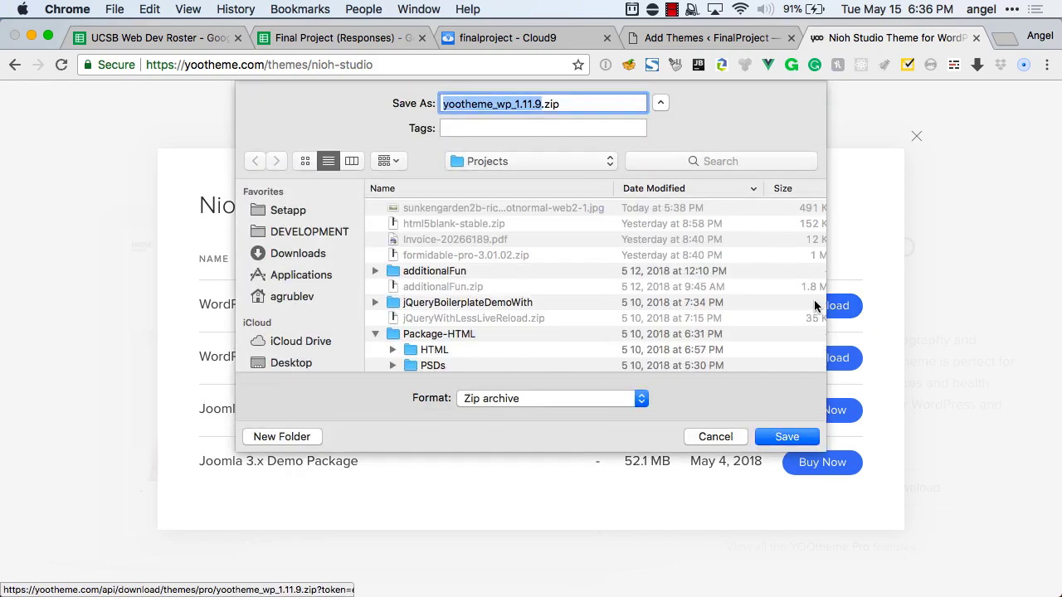
left_click(306, 258)
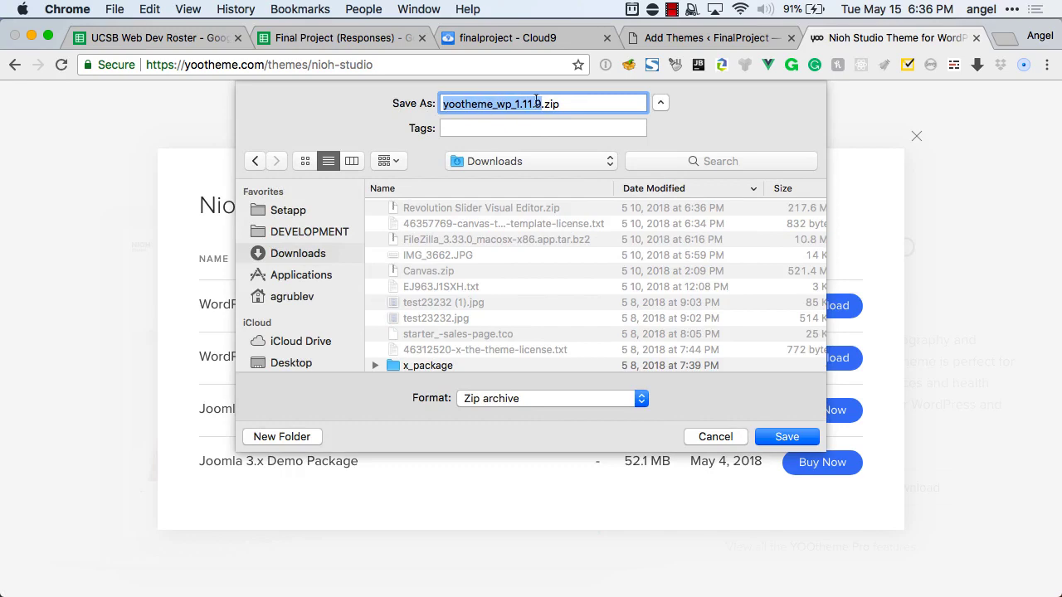
left_click(788, 439)
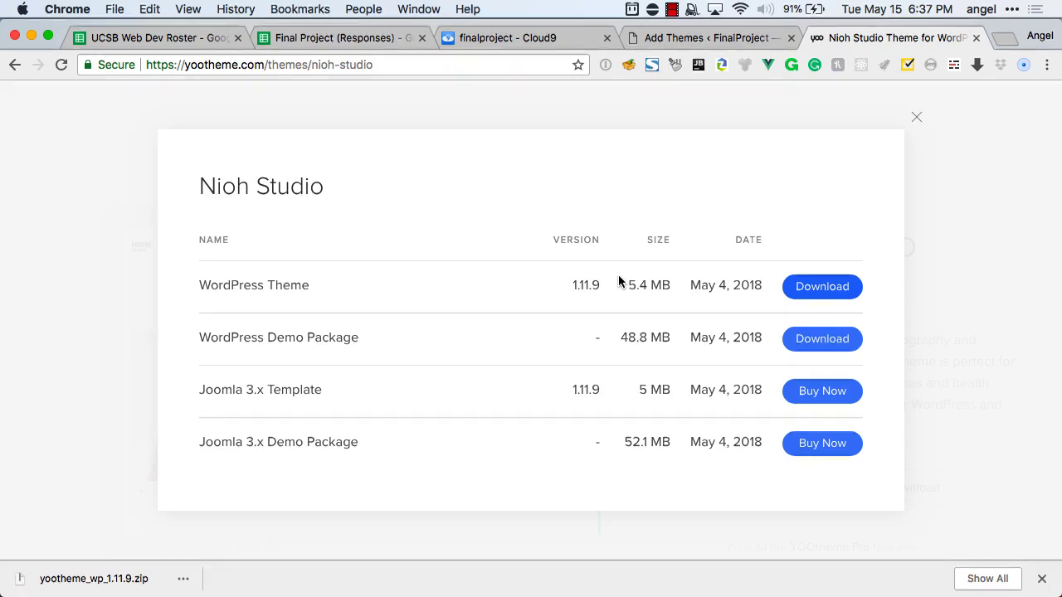
key("ctrl+shift+Tab")
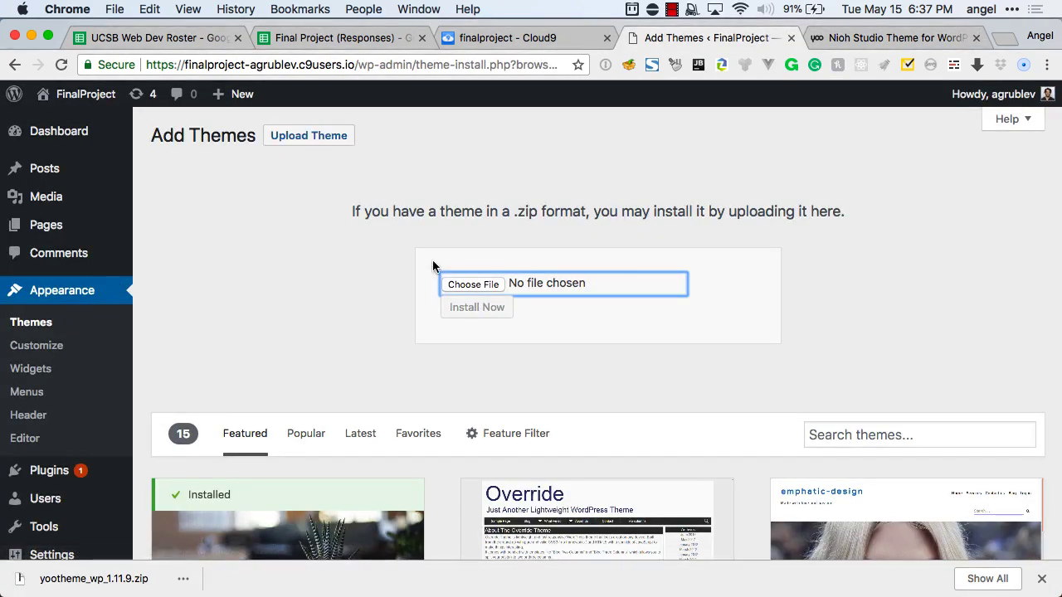
Try installing yootheme_wp_1.11.9.zip from Downloads; it is rejected for exceeding upload_max_filesize.
left_click(480, 286)
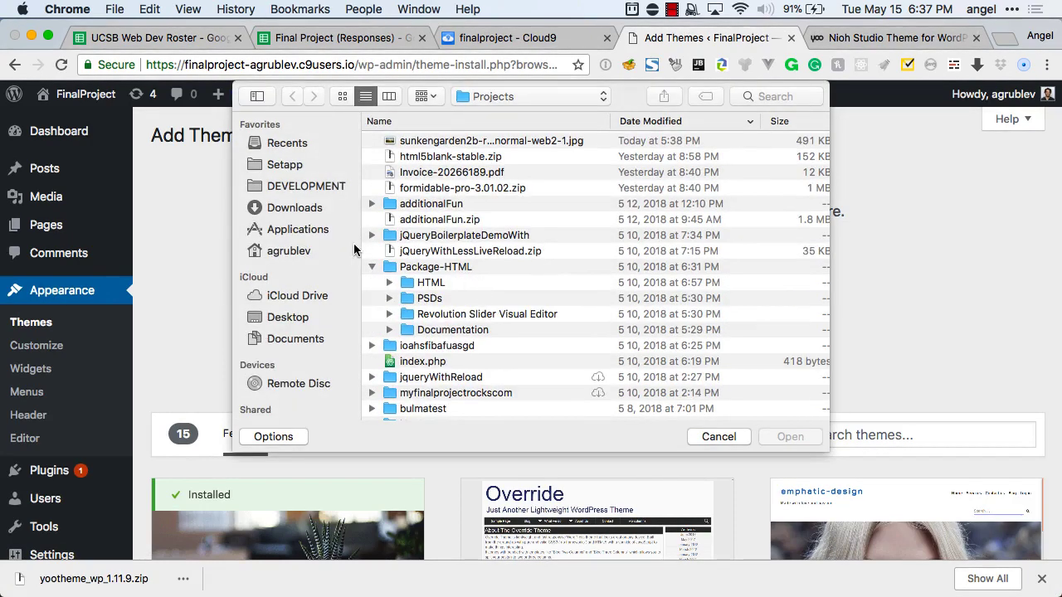
left_click(291, 208)
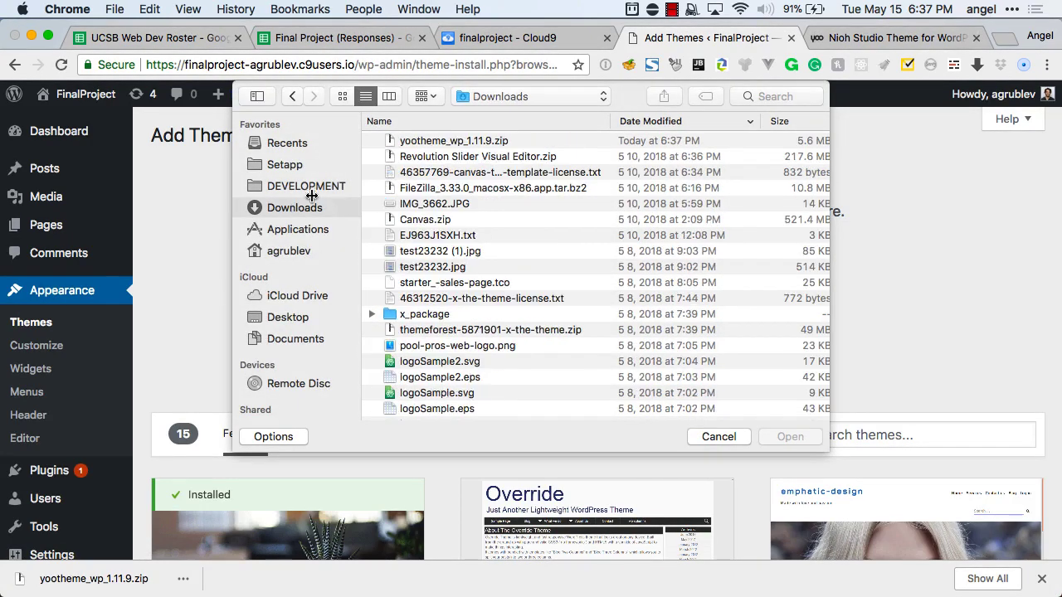
double_click(453, 142)
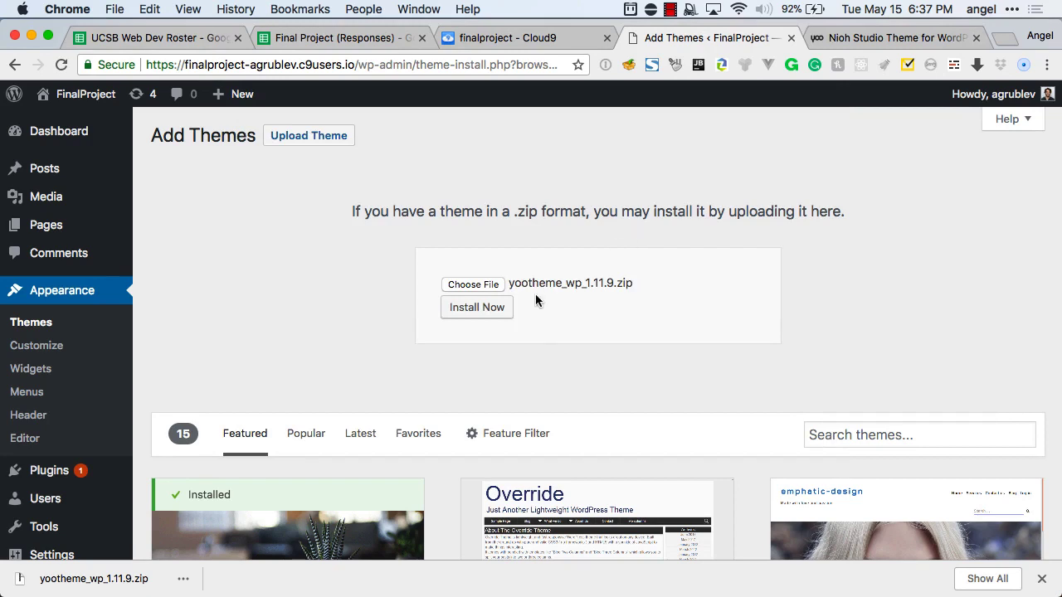
left_click(495, 308)
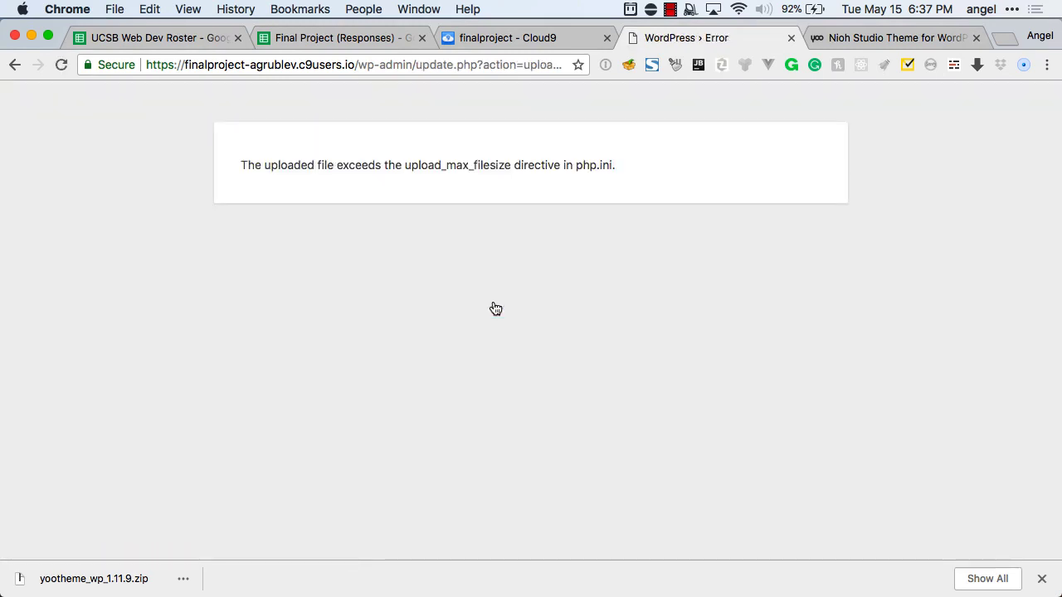
left_click(16, 67)
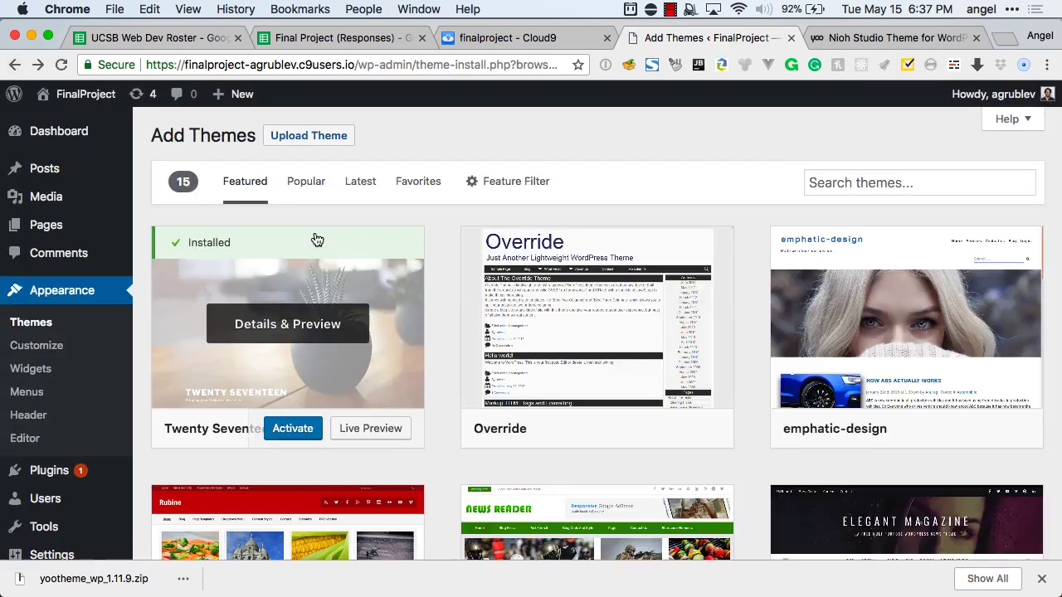
Open php.ini in Cloud9 and type 120 into the upload_max_filesize value.
key("super+3")
double_click(121, 301)
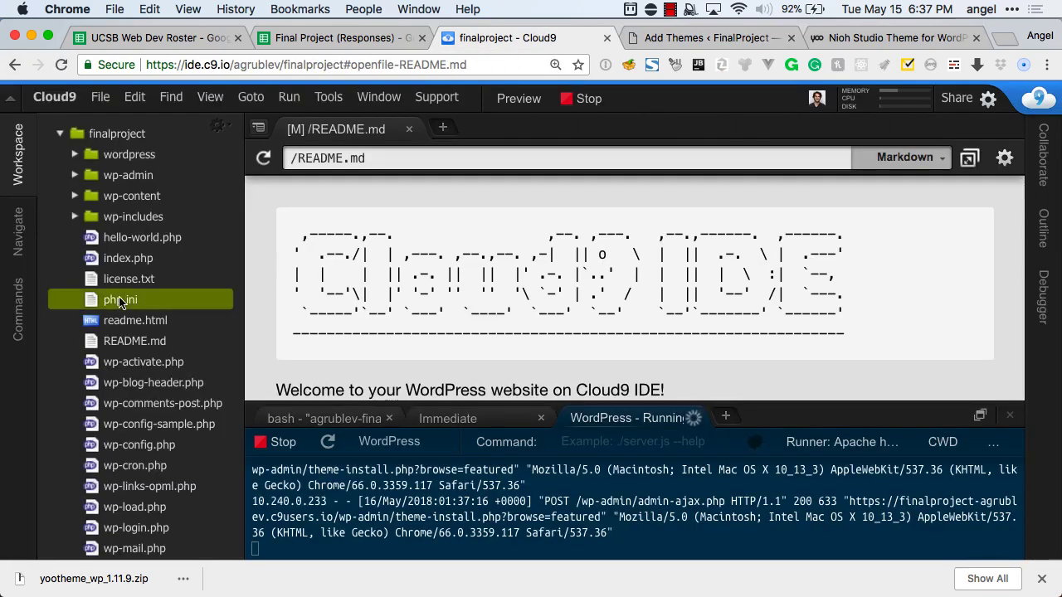
key("super+f")
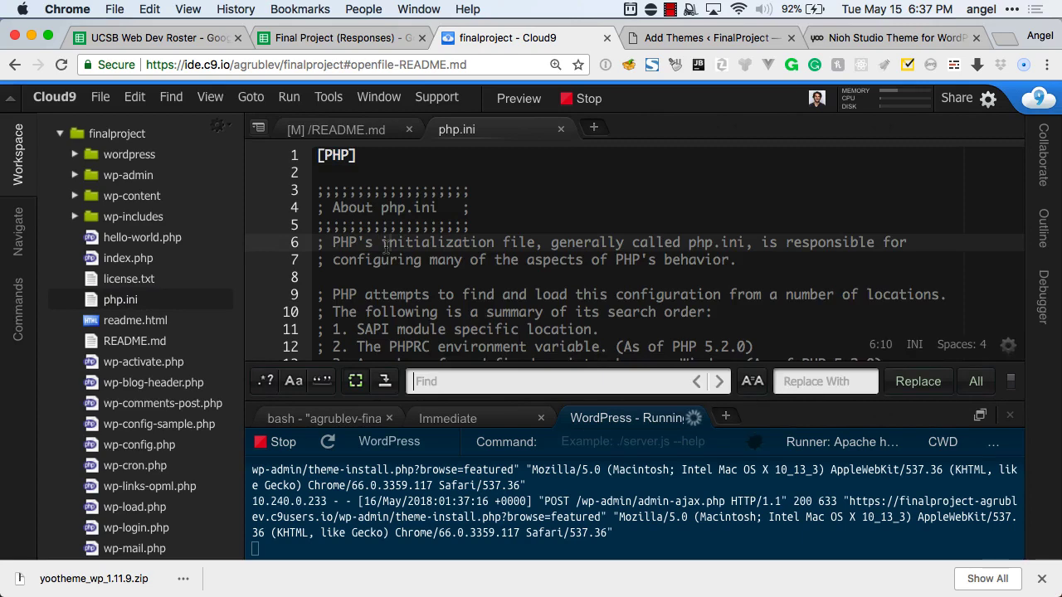
type("max_f")
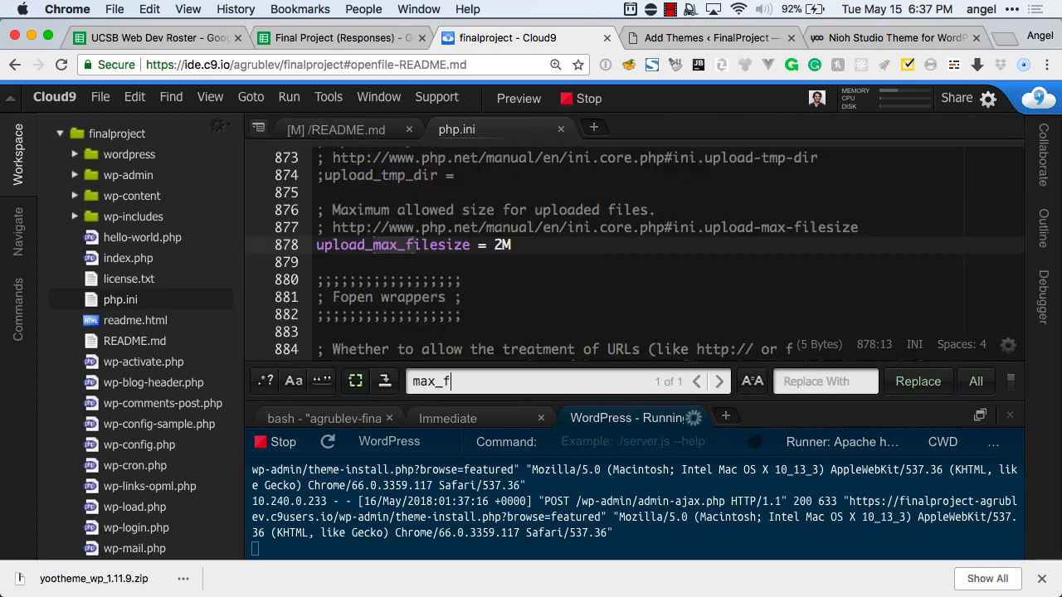
left_click(496, 245)
type("12")
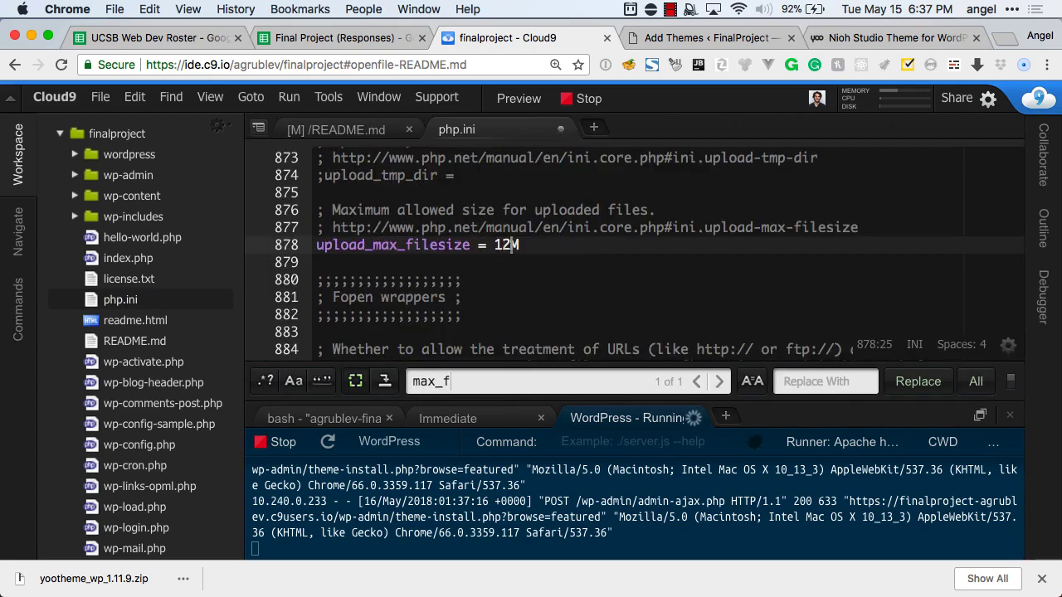
type("0")
Search php.ini for the upload file size settings.
key("super+f")
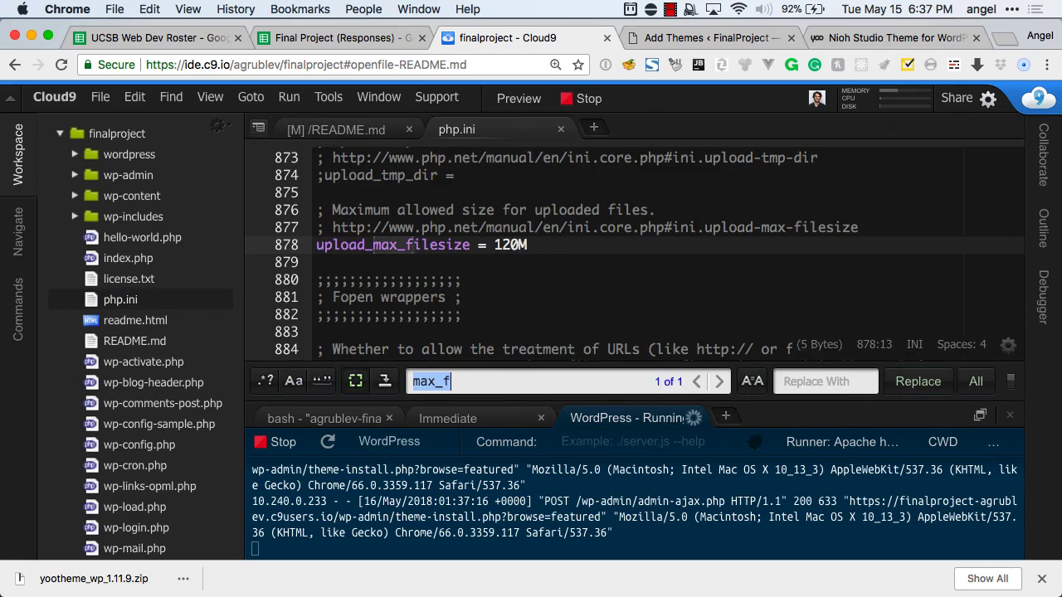
type("max")
key("super+a")
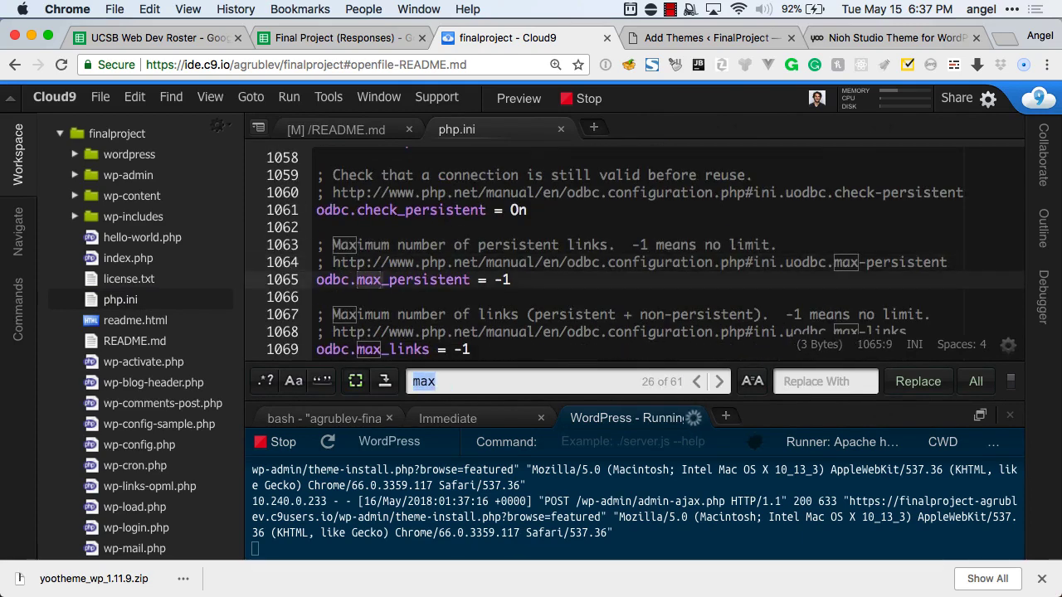
type("uplad")
key("super+a")
type("file")
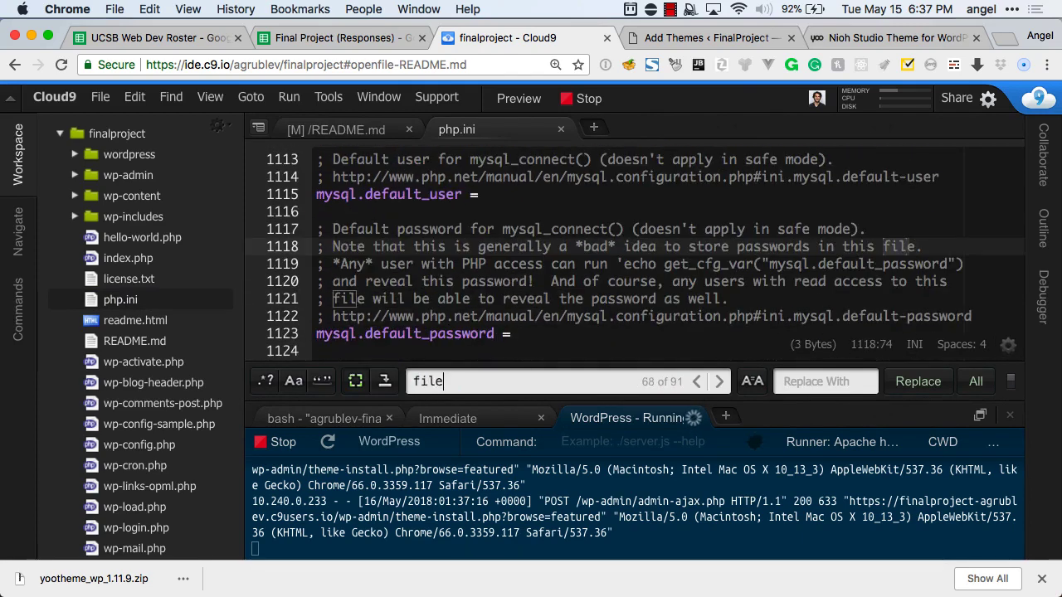
key("Return")
key("Return")
key("Return")
key("Return")
key("Return")
key("Return")
key("Return")
key("Return")
key("Return")
key("Return")
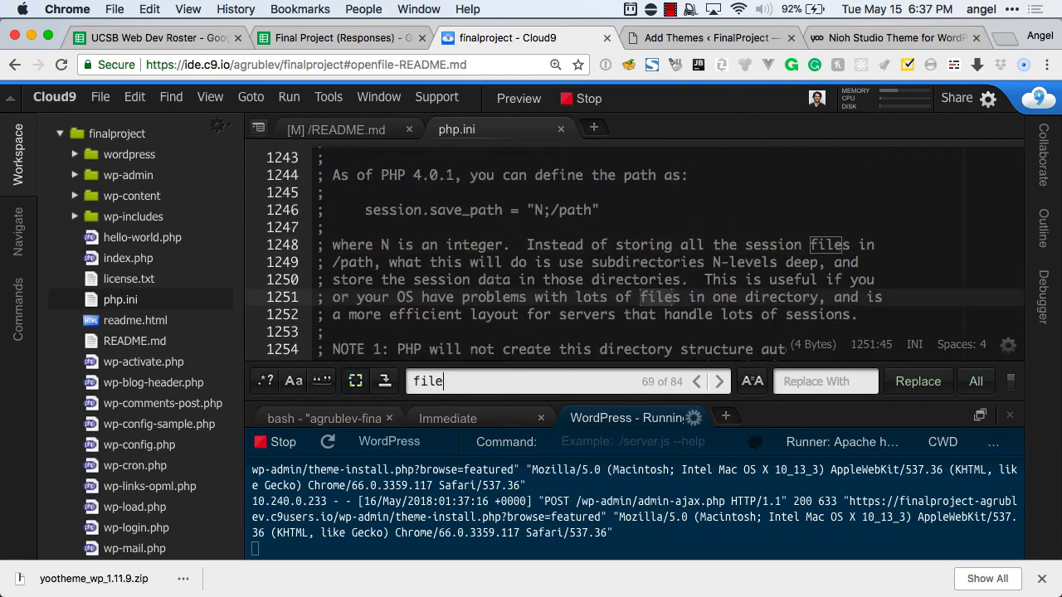
key("Return")
key("Return")
key("Return")
key("Return")
key("Return")
key("Return")
key("Return")
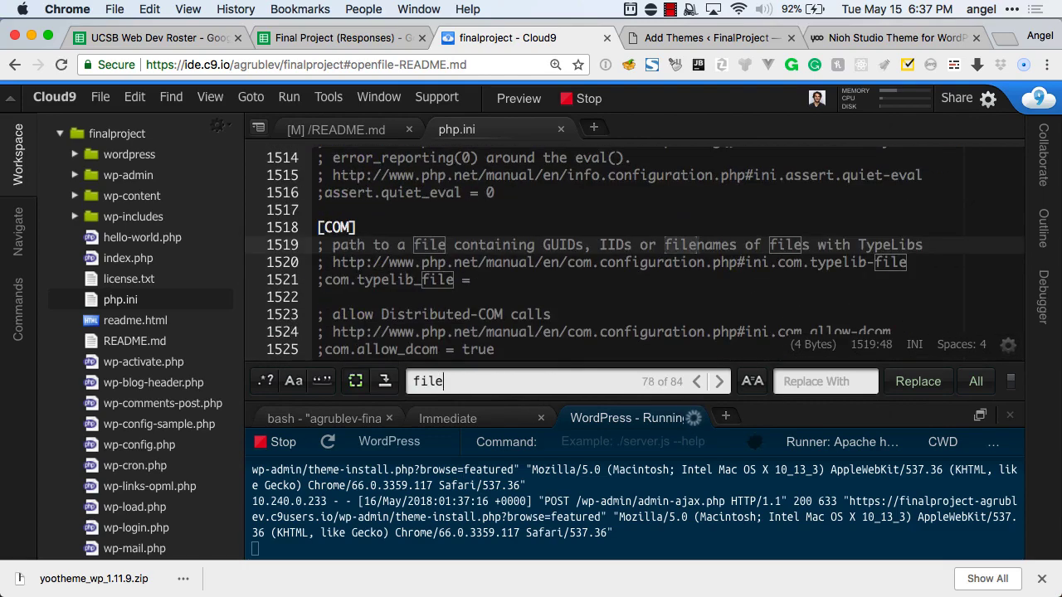
key("BackSpace")
key("BackSpace")
key("BackSpace")
type("ile_size")
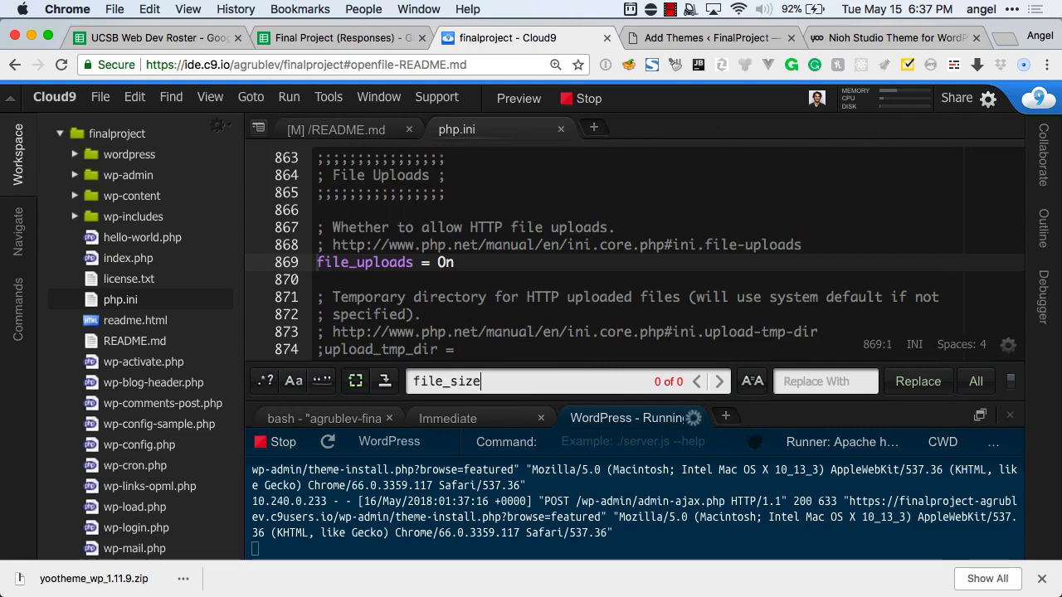
Set max_execution_time to 130 and max_input_time to 160.
key("super+a")
type("max_u")
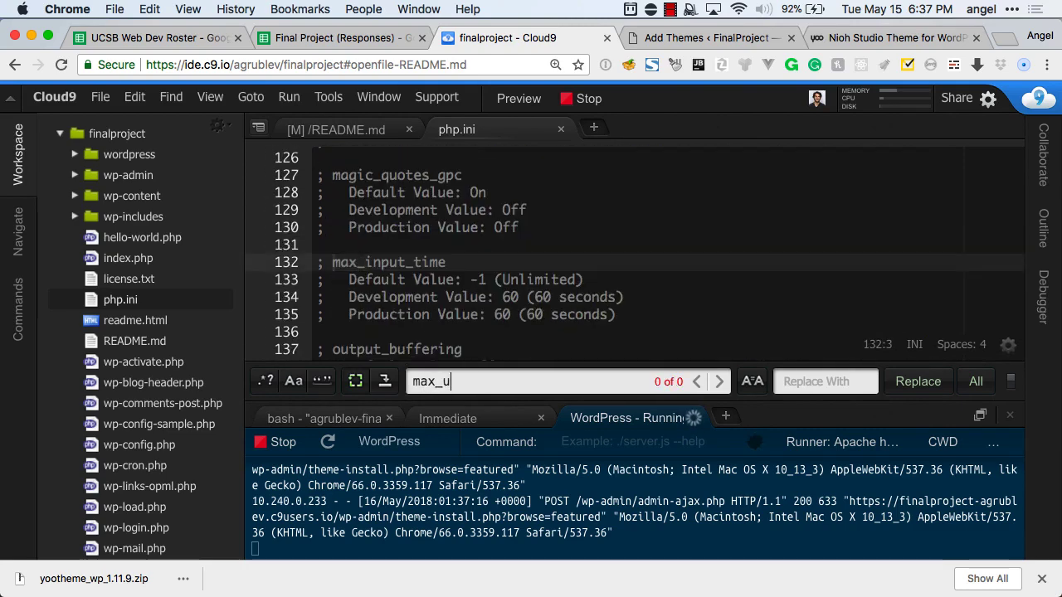
key("BackSpace")
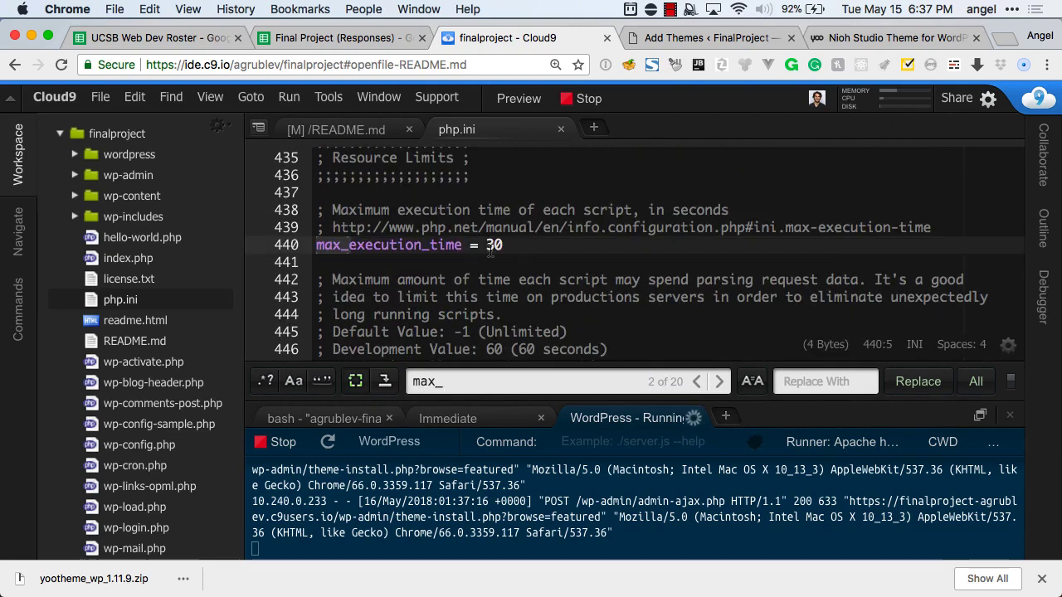
left_click(491, 249)
type("1")
key("super+f")
key("Return")
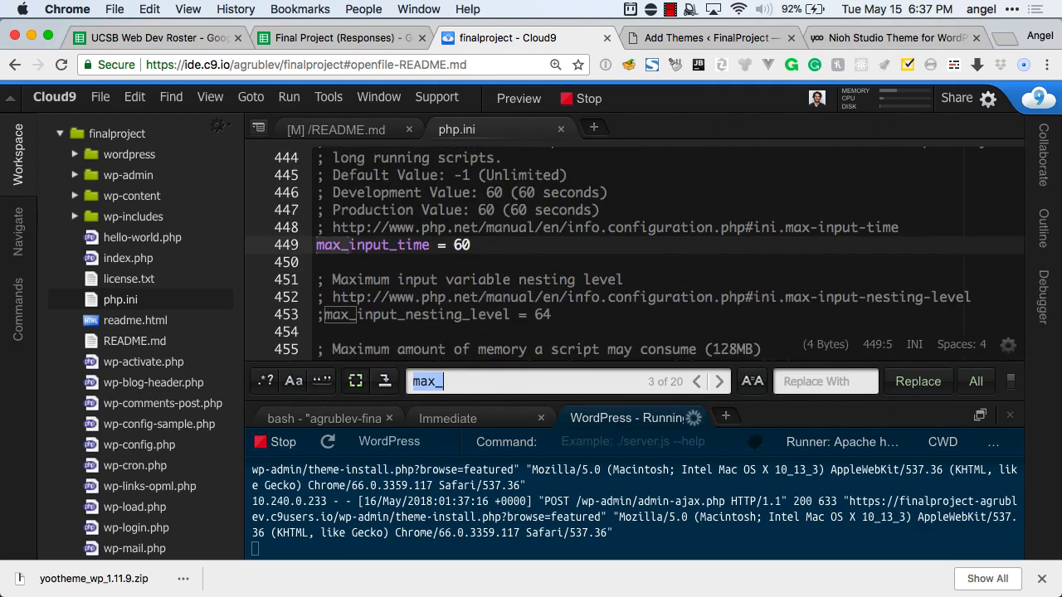
left_click(456, 240)
type("1")
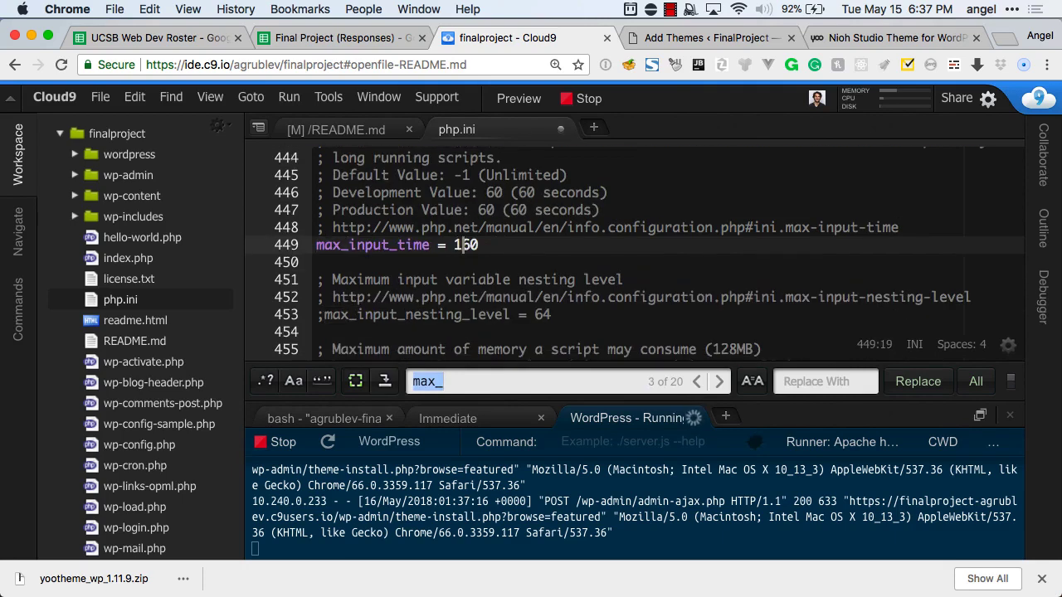
Change post_max_size to 128M and save php.ini.
key("super+f")
key("Return")
key("Return")
key("Return")
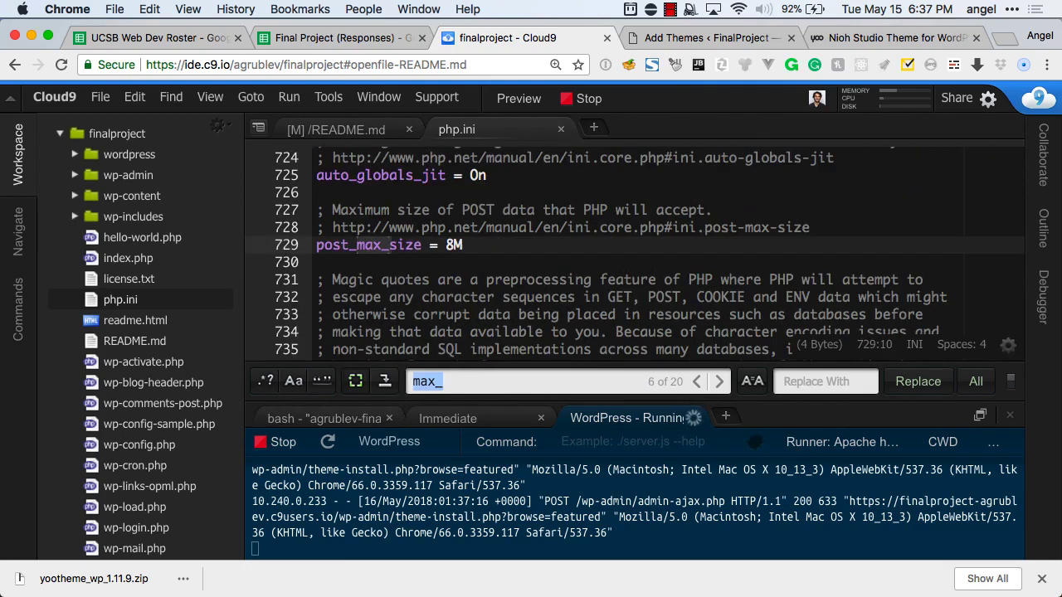
left_click(455, 245)
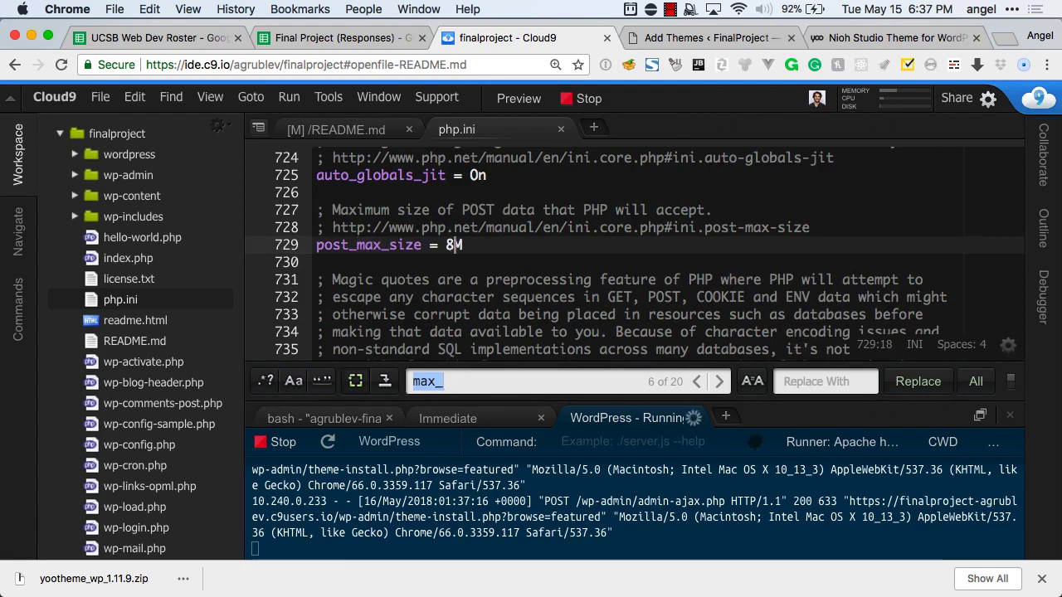
key("BackSpace")
type("128")
key("super+s")
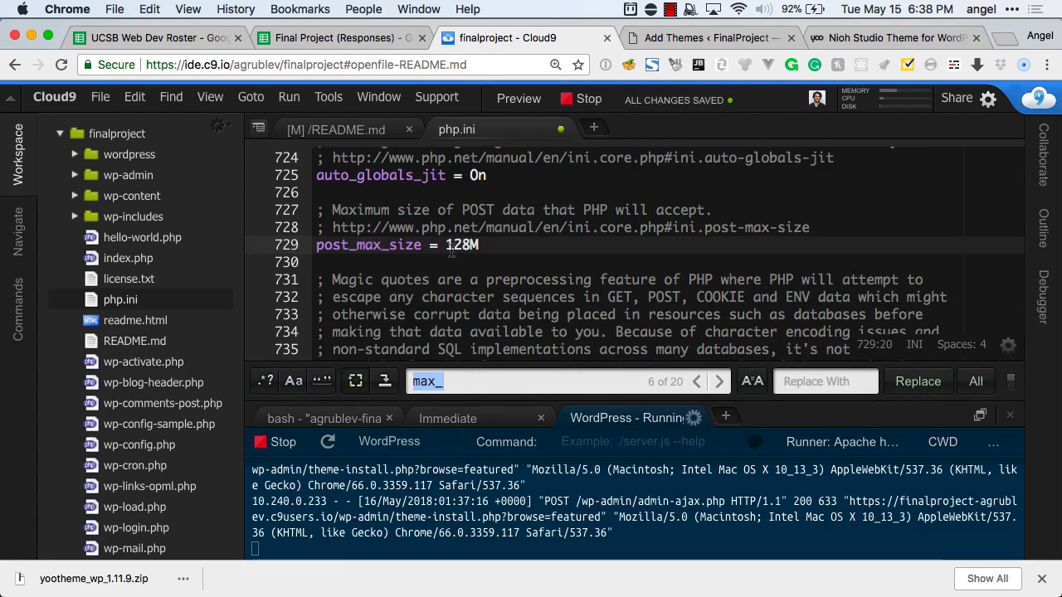
Restart the Apache server so the new php.ini settings apply.
left_click(586, 100)
left_click(586, 99)
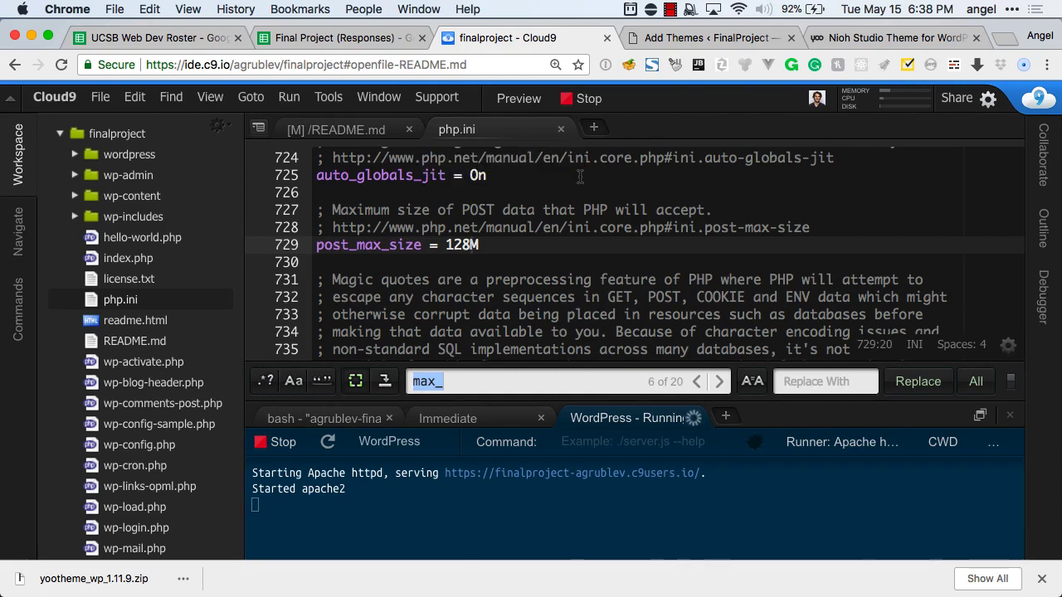
key("ctrl+Tab")
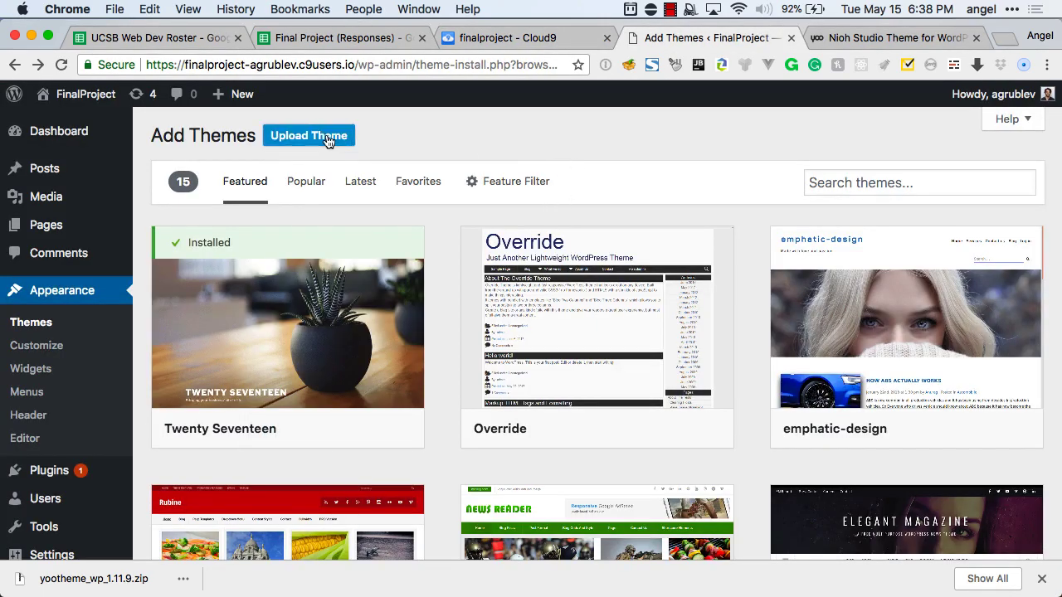
Install yootheme_wp_1.11.9.zip through Upload Theme until 'Theme installed successfully.' appears.
left_click(329, 135)
left_click(482, 287)
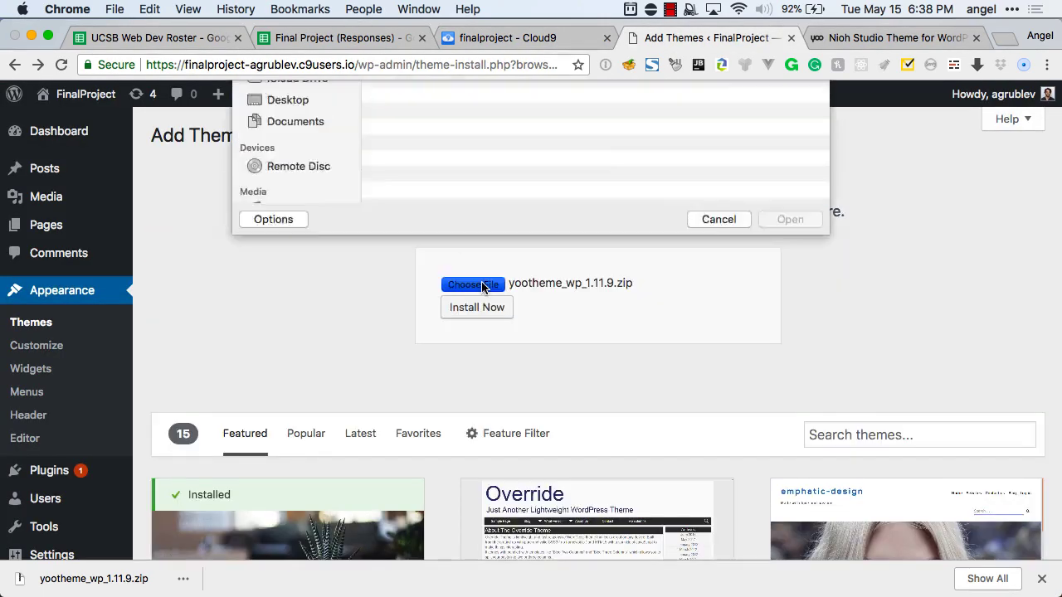
left_click(466, 142)
double_click(466, 143)
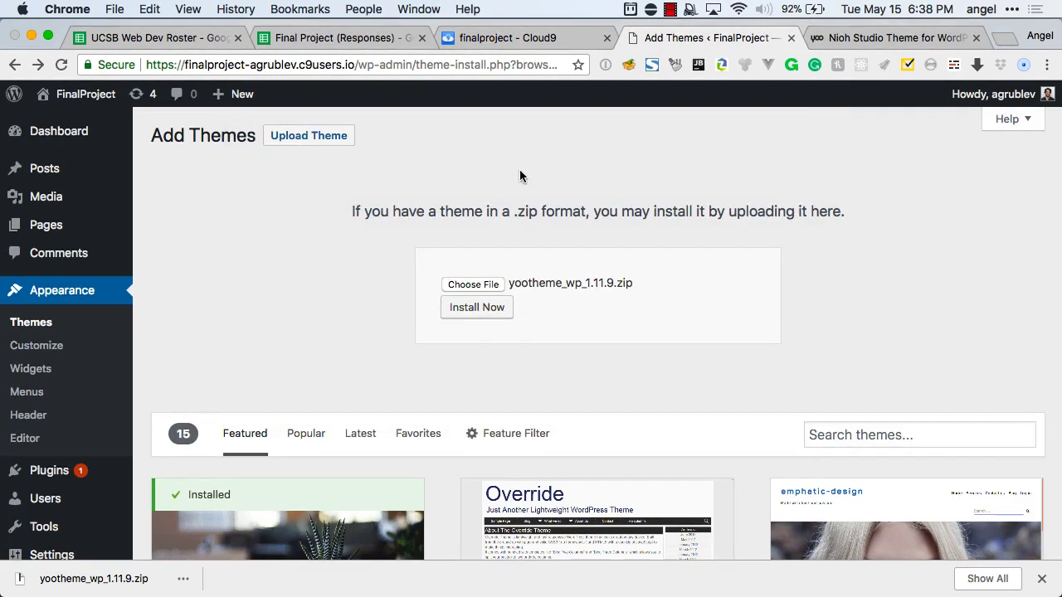
left_click(489, 313)
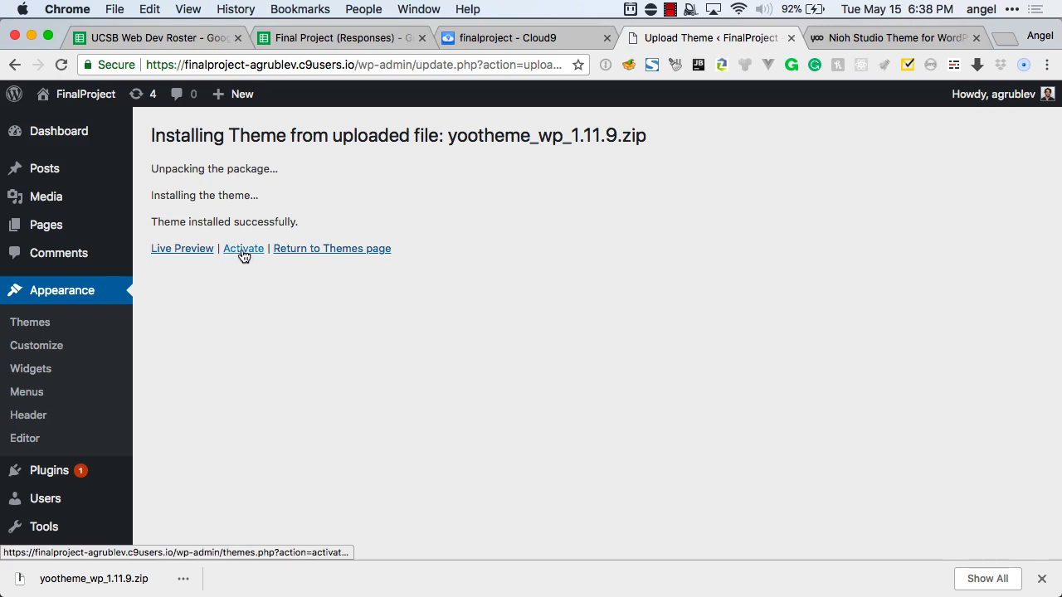
Activate the newly installed YOOtheme and check the Themes page.
left_click(243, 250)
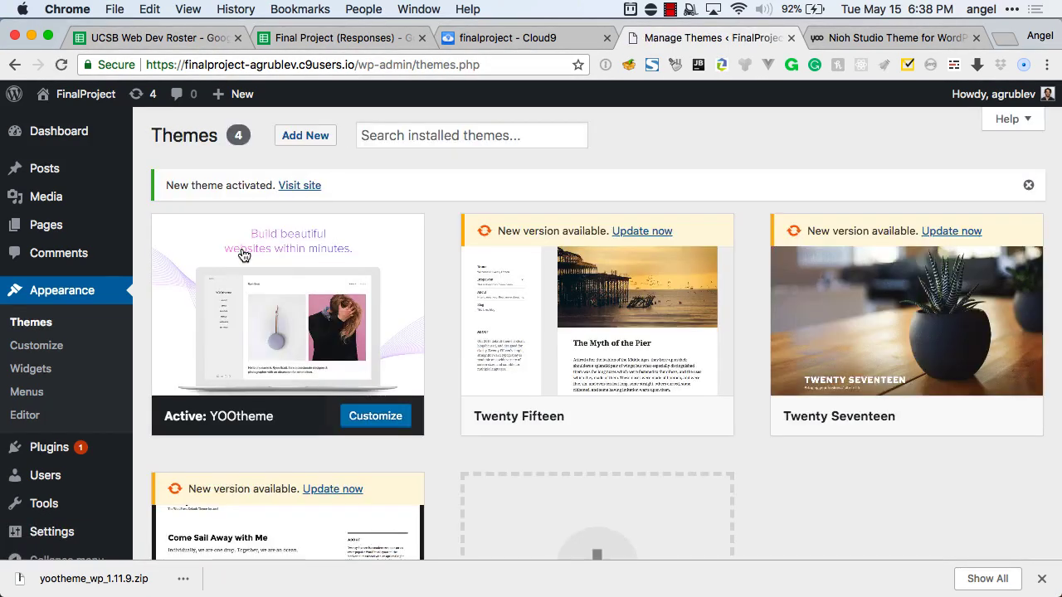
scroll(644, 265, "down", 1)
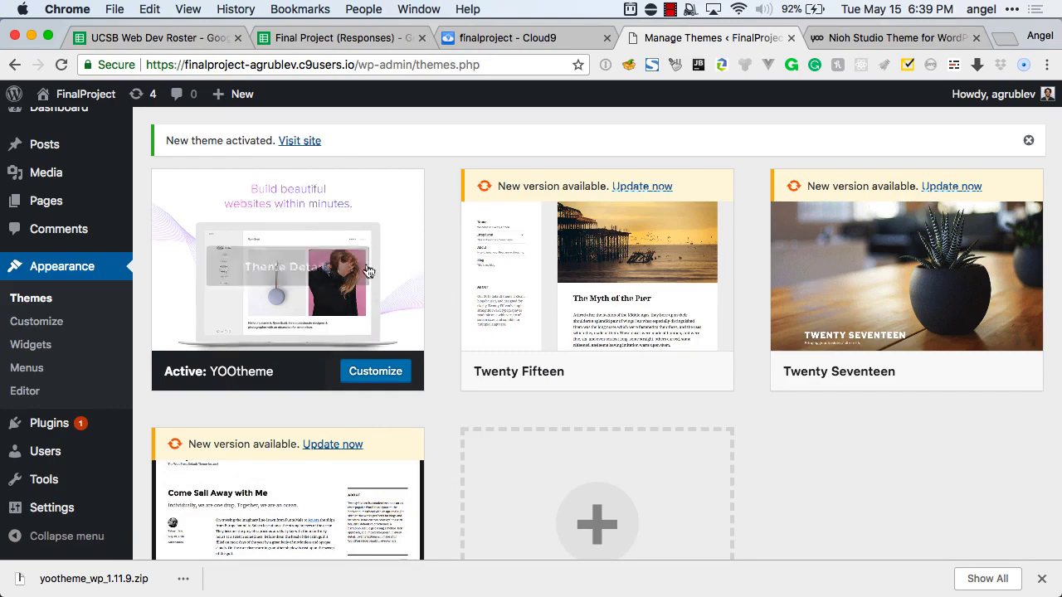
scroll(444, 258, "down", 1)
scroll(444, 257, "up", 2)
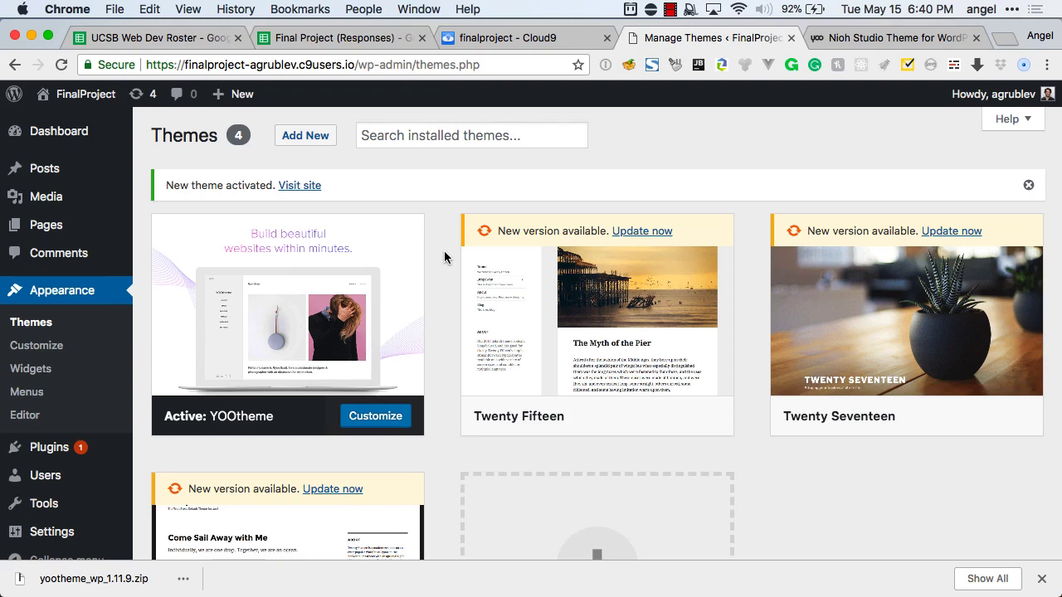
scroll(437, 240, "up", 1)
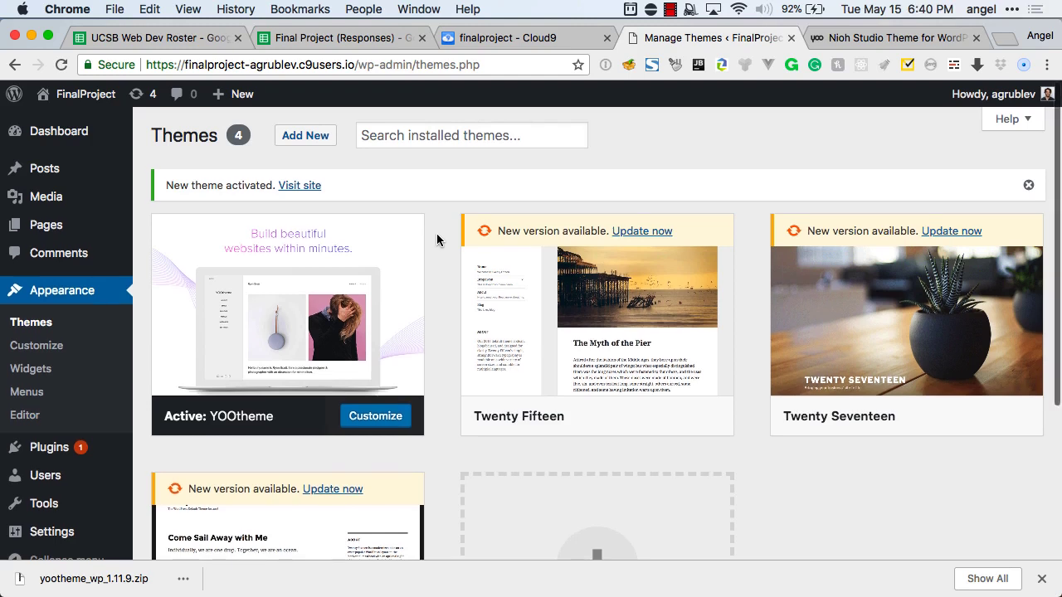
scroll(445, 288, "down", 1)
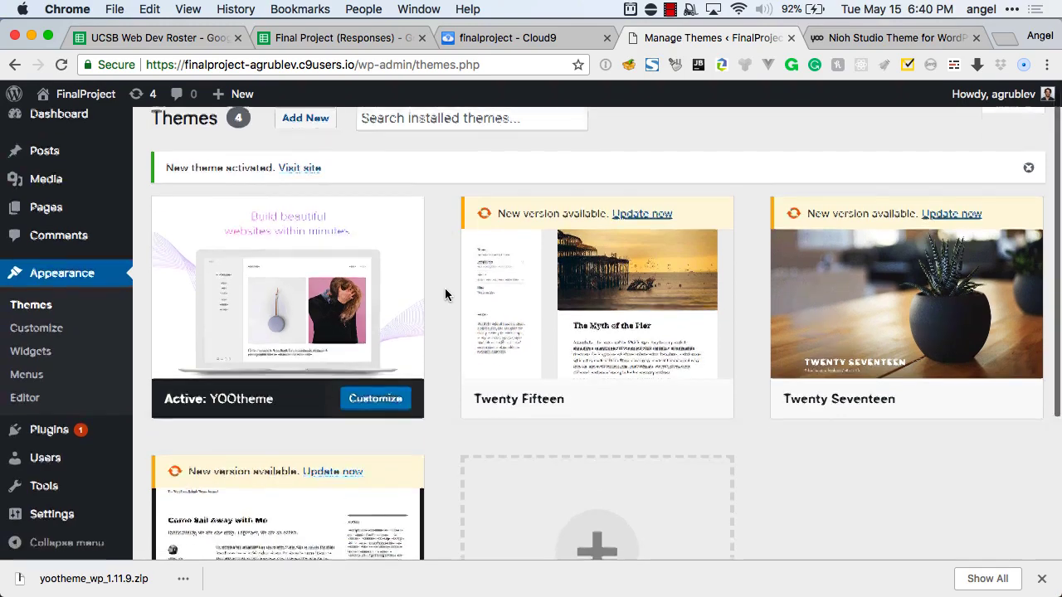
scroll(445, 289, "up", 2)
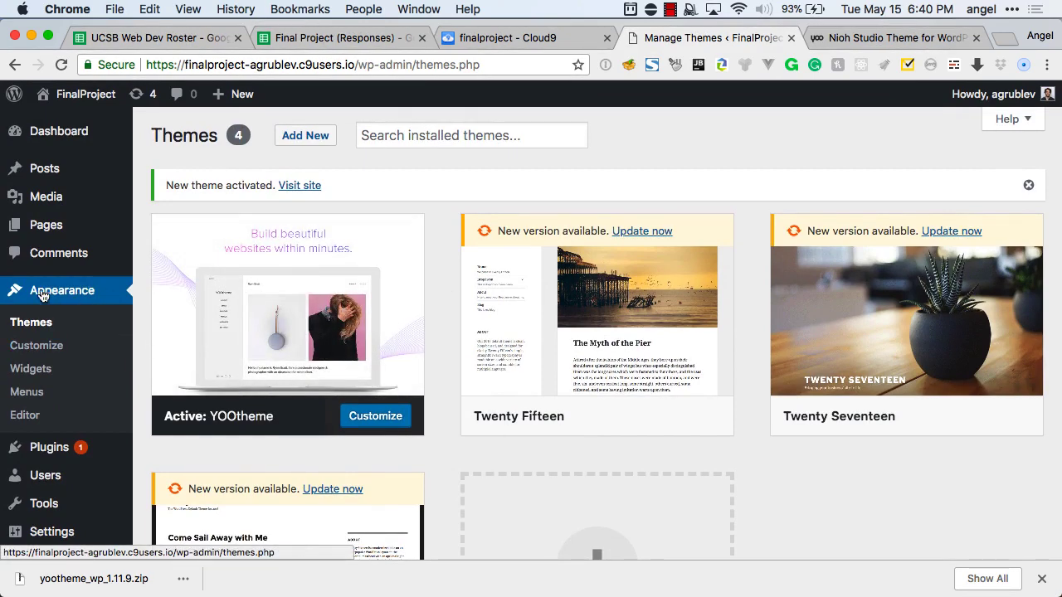
Preview YOOtheme in the Customizer, then close it.
left_click(31, 348)
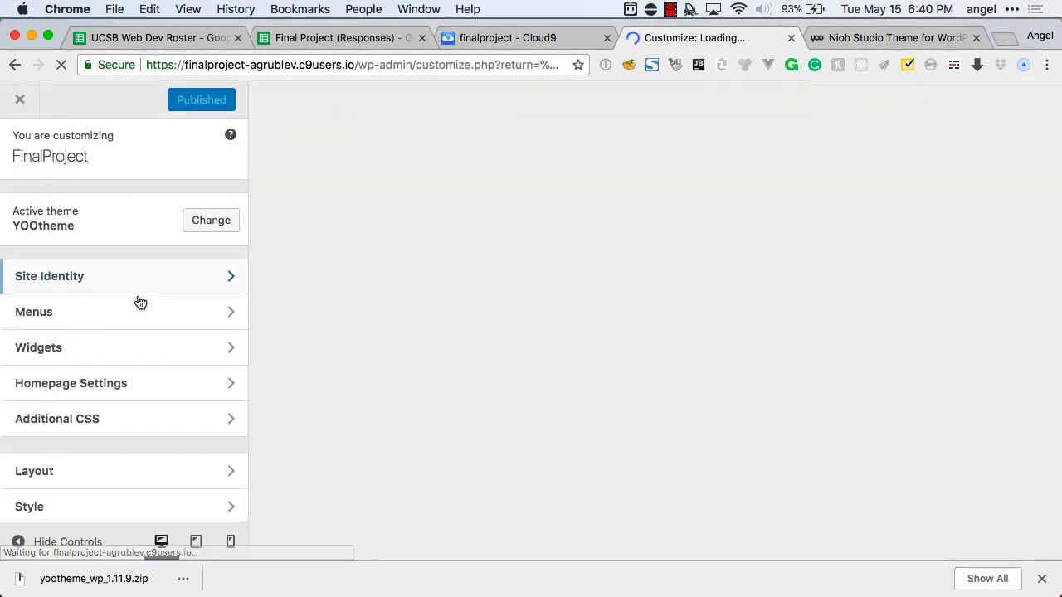
scroll(139, 301, "down", 3)
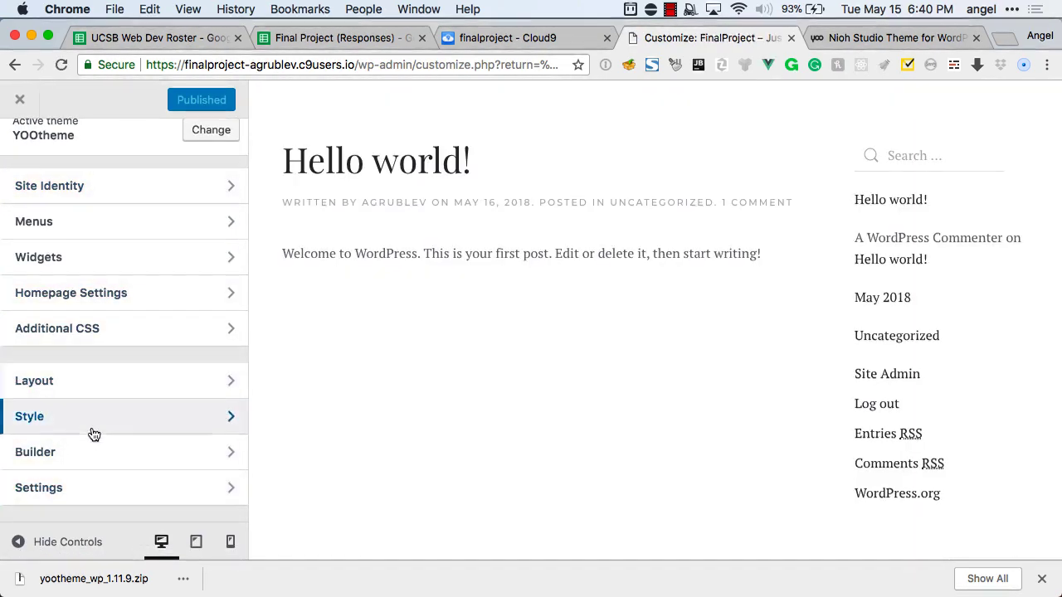
left_click(19, 101)
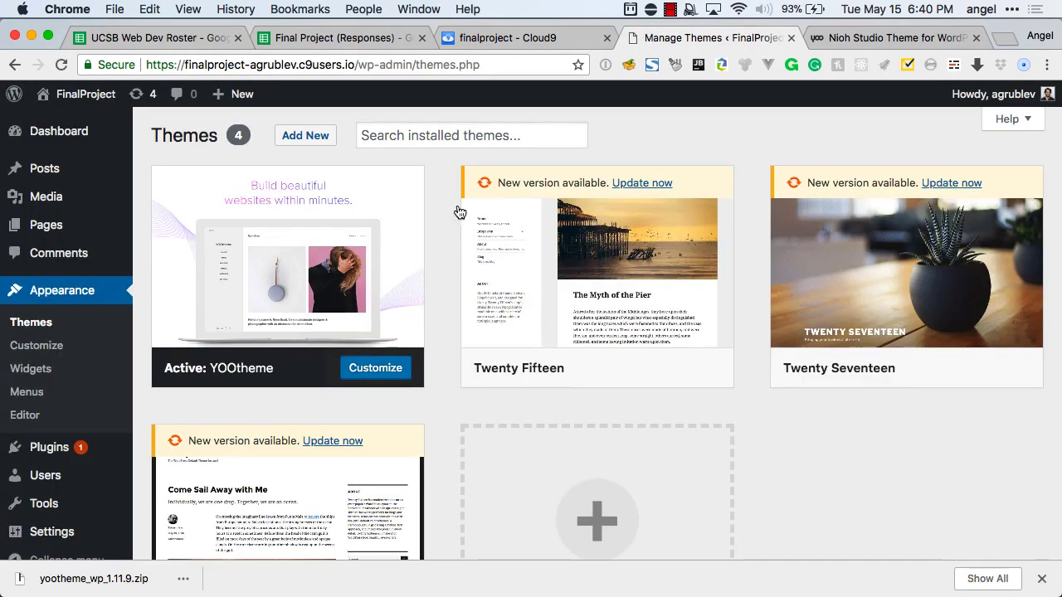
Activate Twenty Fifteen, then open and close its Customizer.
left_click(612, 369)
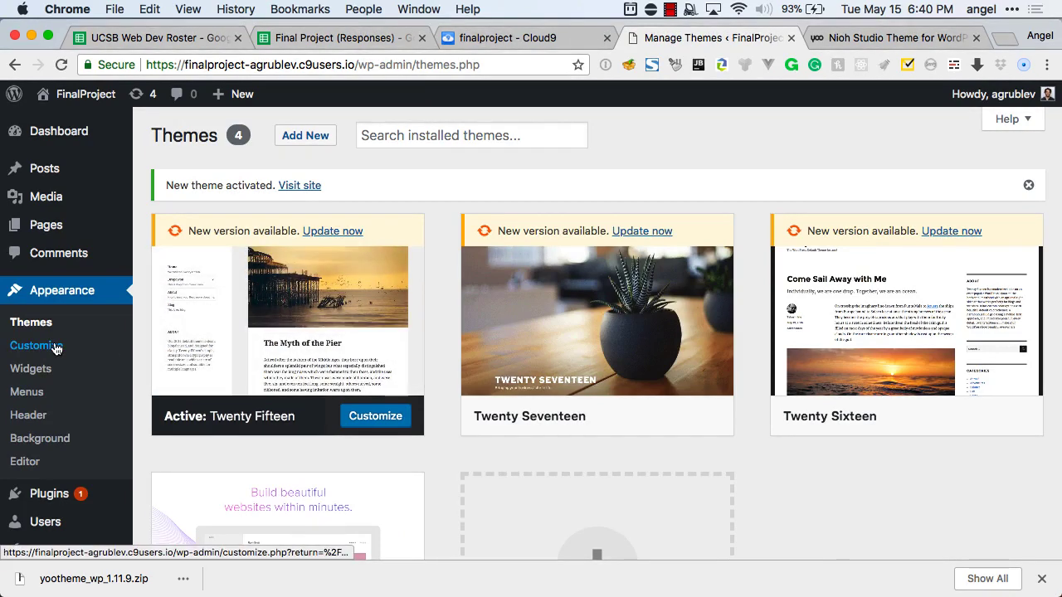
left_click(55, 348)
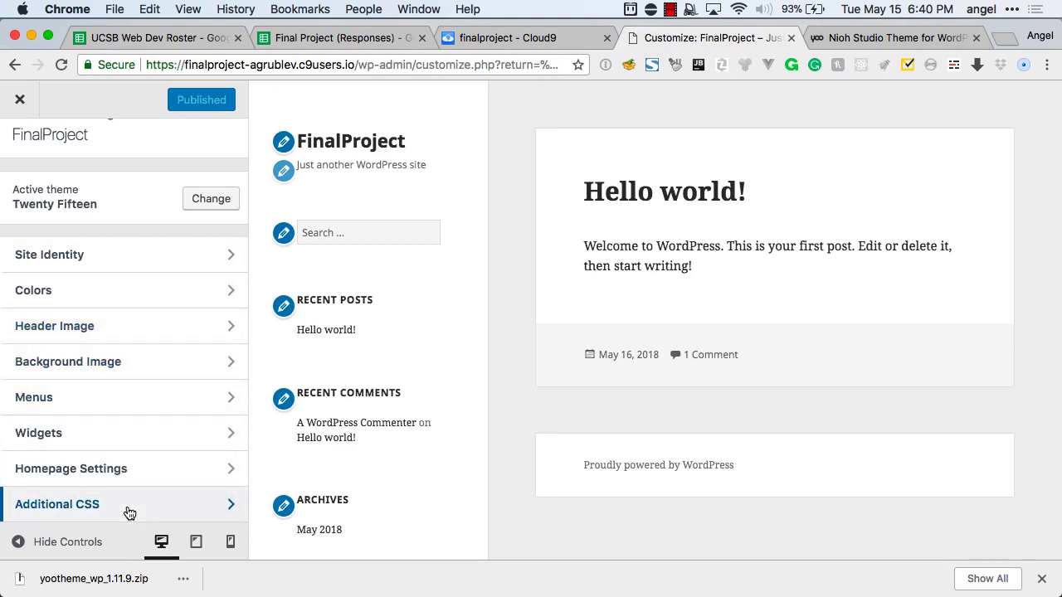
left_click(21, 100)
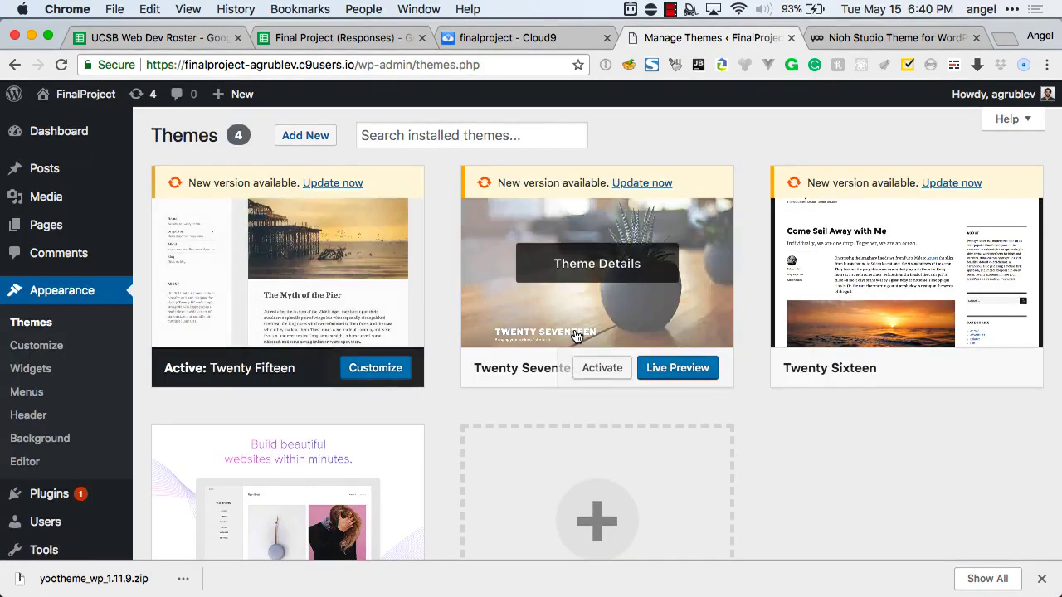
scroll(593, 360, "down", 2)
Reactivate YOOtheme and open its Customizer with Layout, Style, Builder and Settings sections.
left_click(312, 529)
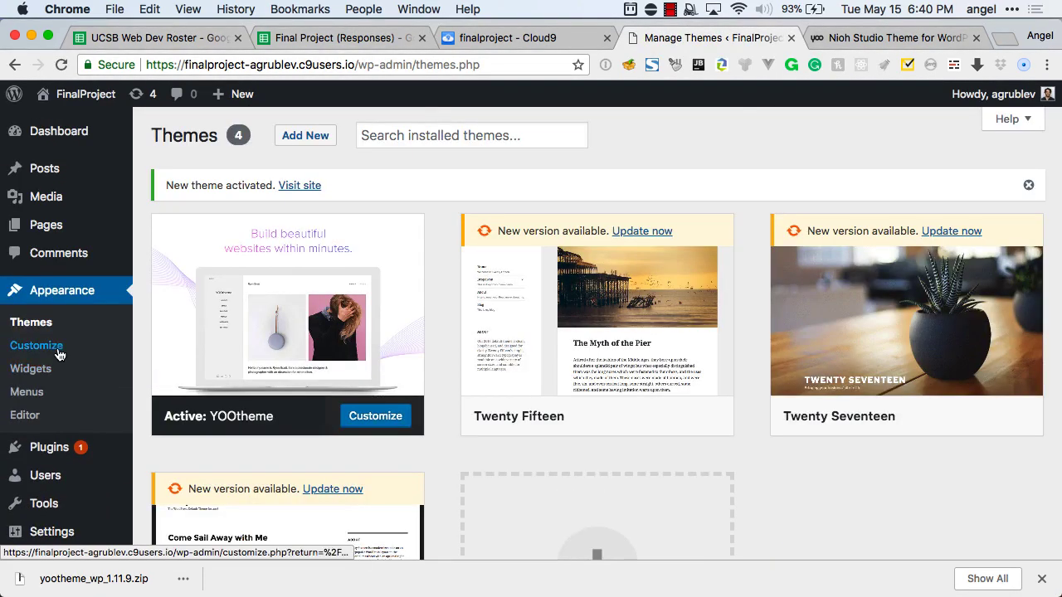
left_click(59, 353)
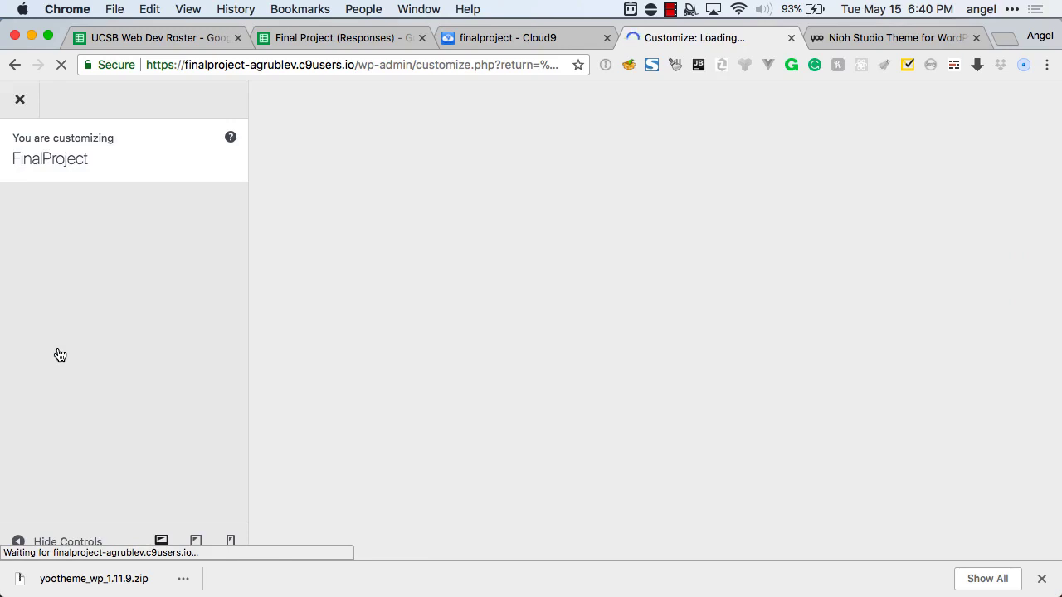
scroll(60, 412, "down", 2)
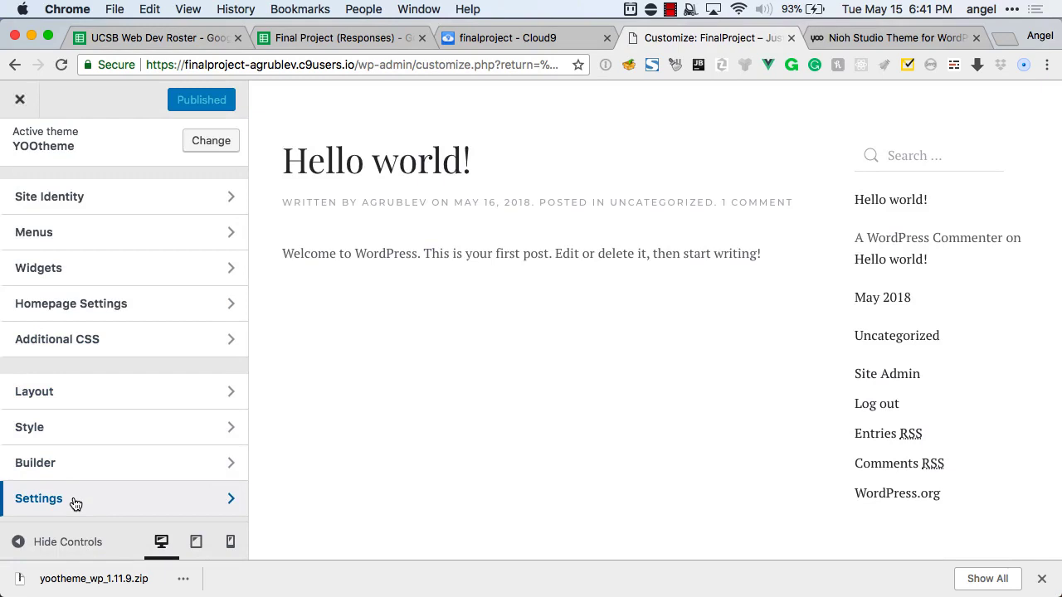
Open the Style settings and preview all UI components in the current Fuse style.
left_click(96, 431)
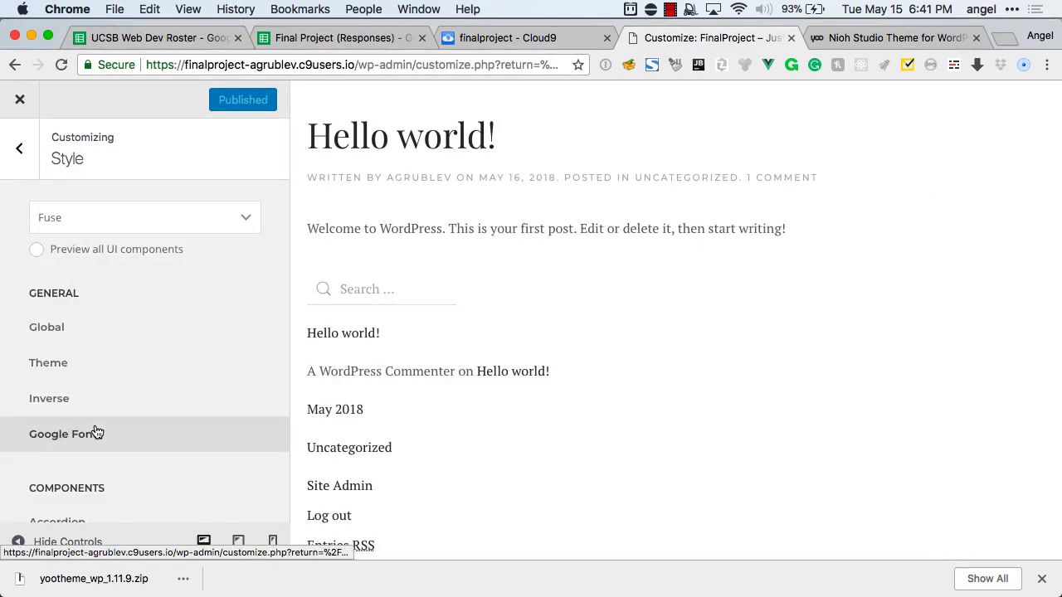
left_click(76, 258)
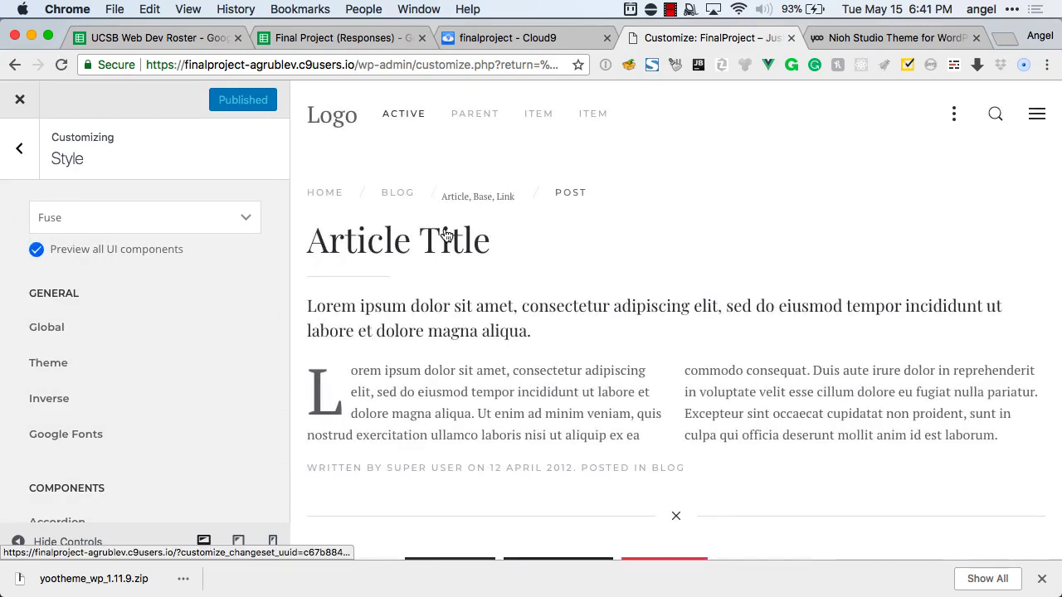
scroll(445, 236, "down", 20)
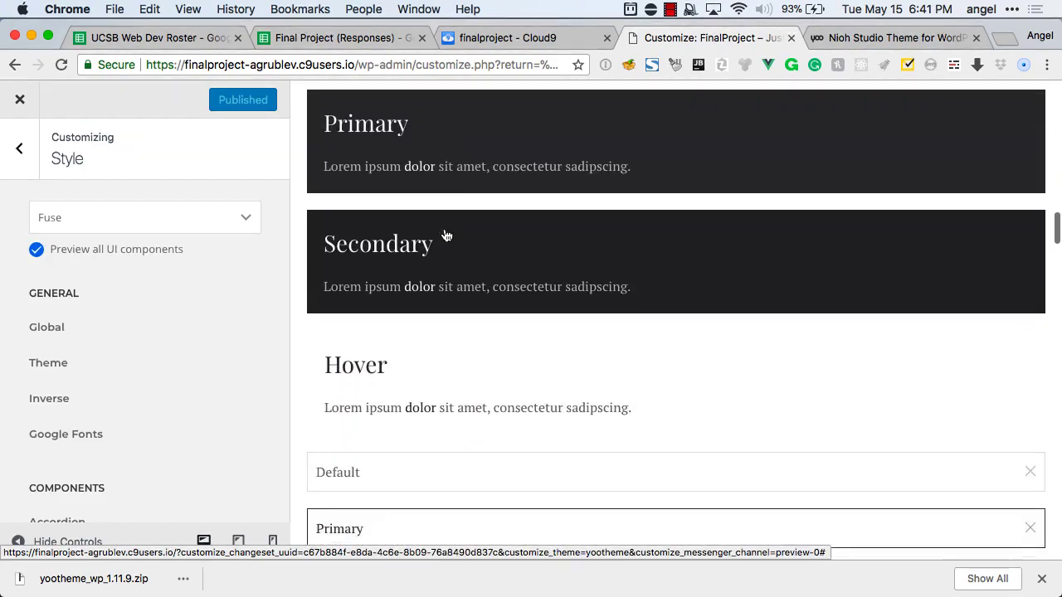
scroll(445, 235, "down", 5)
scroll(443, 234, "up", 15)
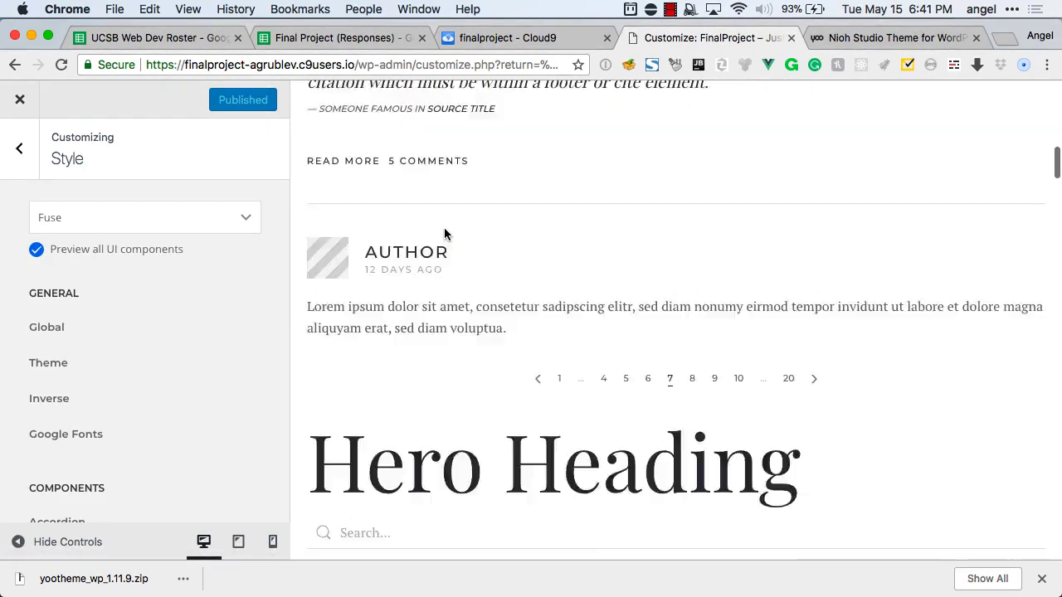
scroll(444, 234, "up", 10)
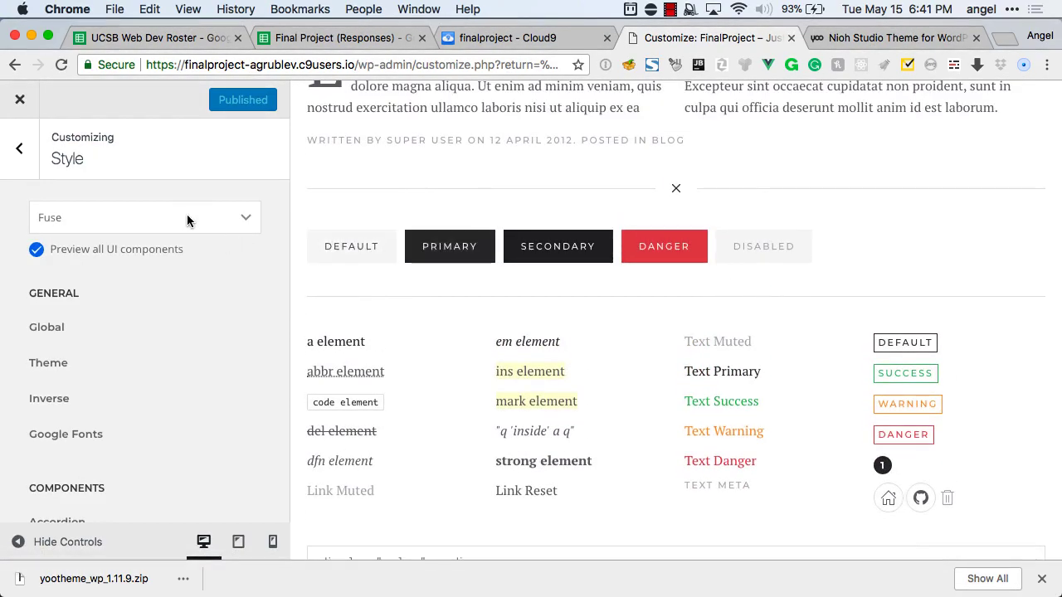
Browse the Select Style gallery and choose Juno - White Dove.
left_click(188, 220)
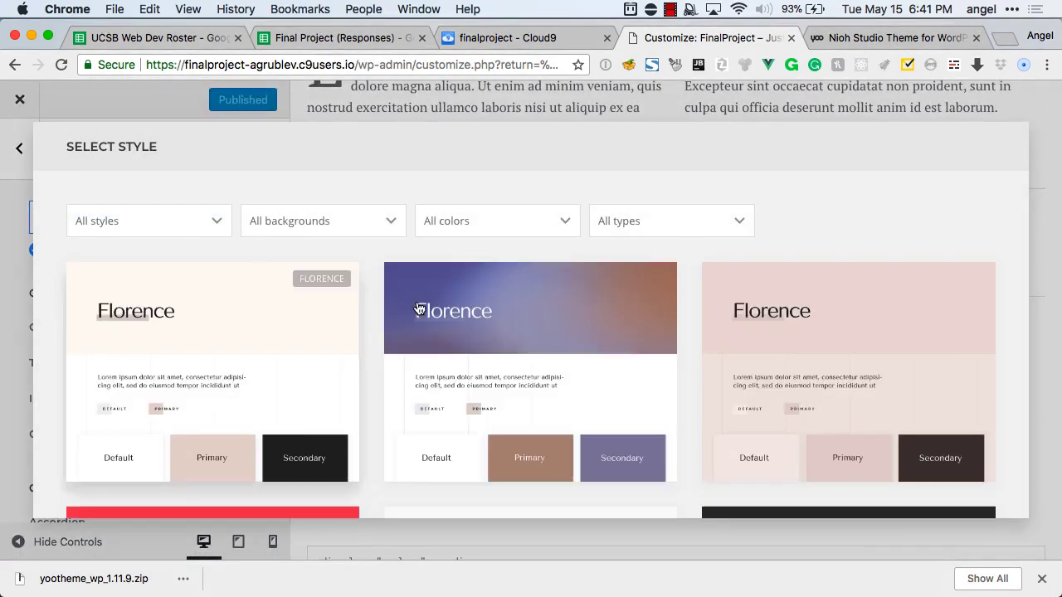
scroll(420, 309, "down", 3)
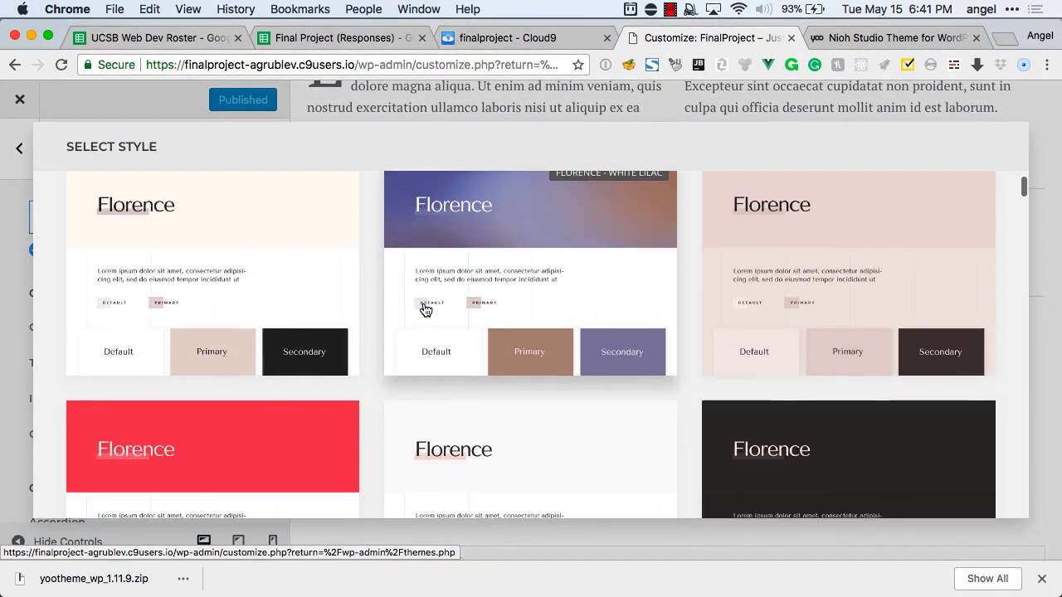
scroll(423, 309, "up", 1)
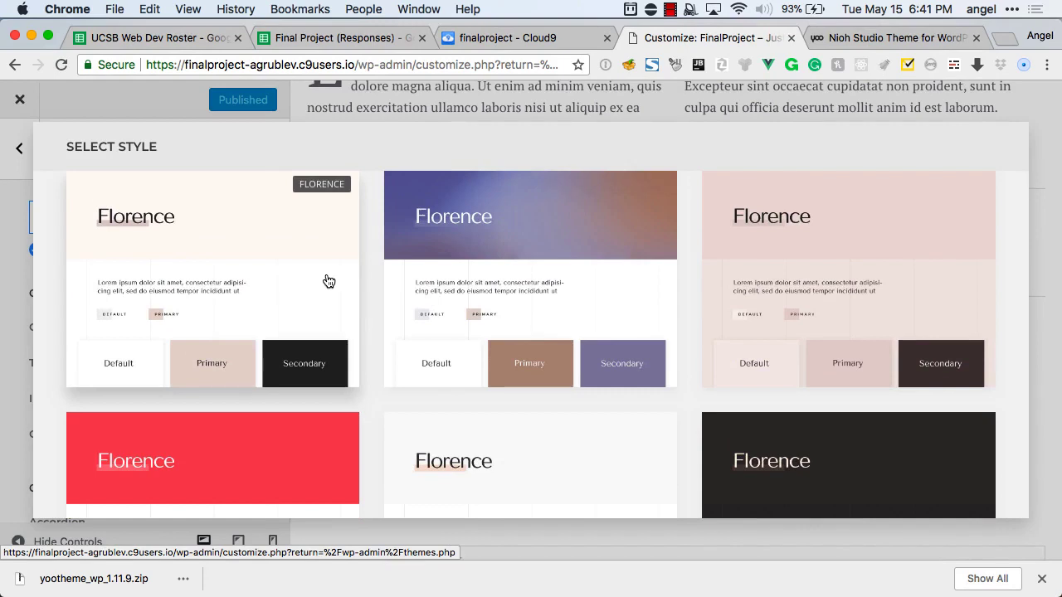
scroll(516, 235, "down", 2)
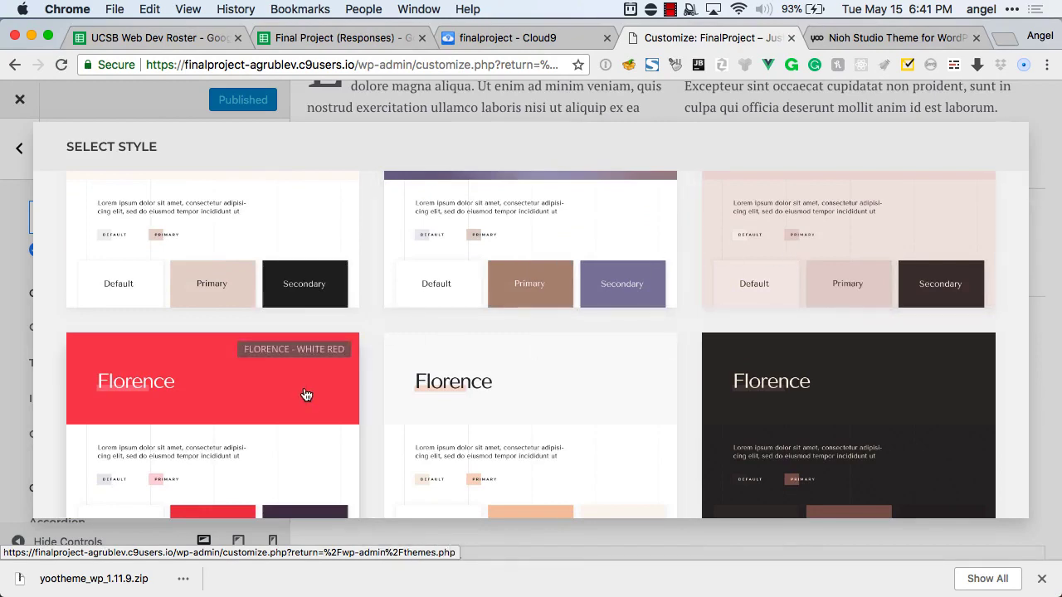
scroll(306, 395, "down", 2)
scroll(808, 340, "down", 4)
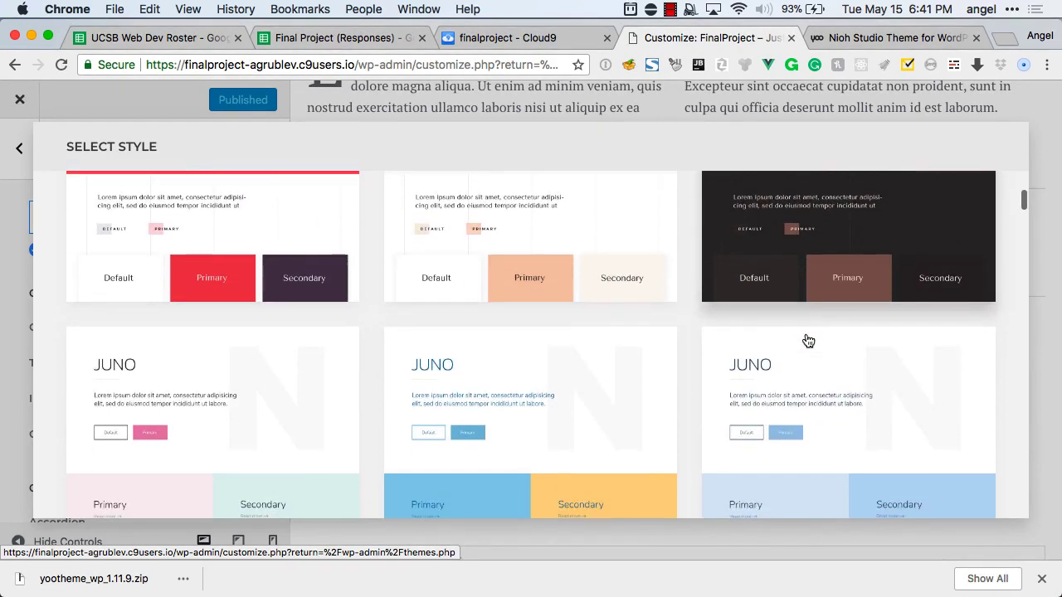
scroll(808, 341, "down", 2)
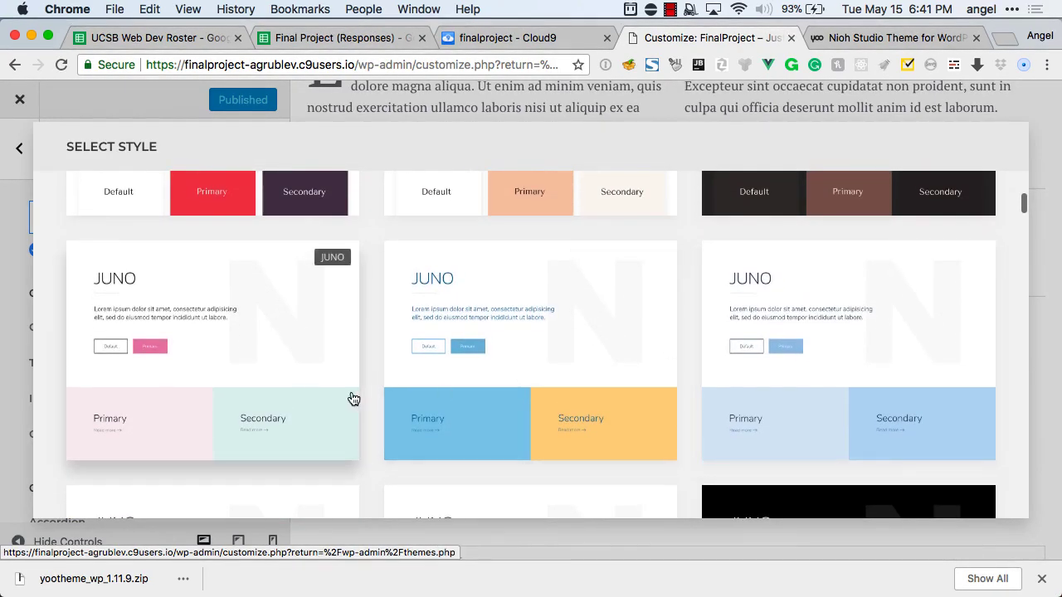
scroll(353, 399, "down", 1)
scroll(353, 398, "down", 2)
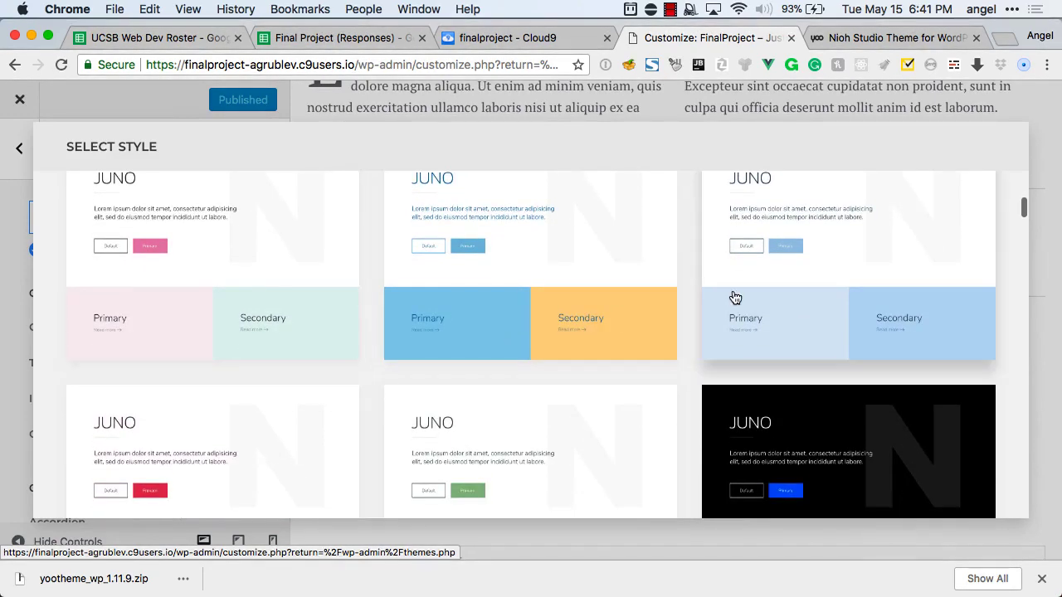
scroll(735, 297, "up", 2)
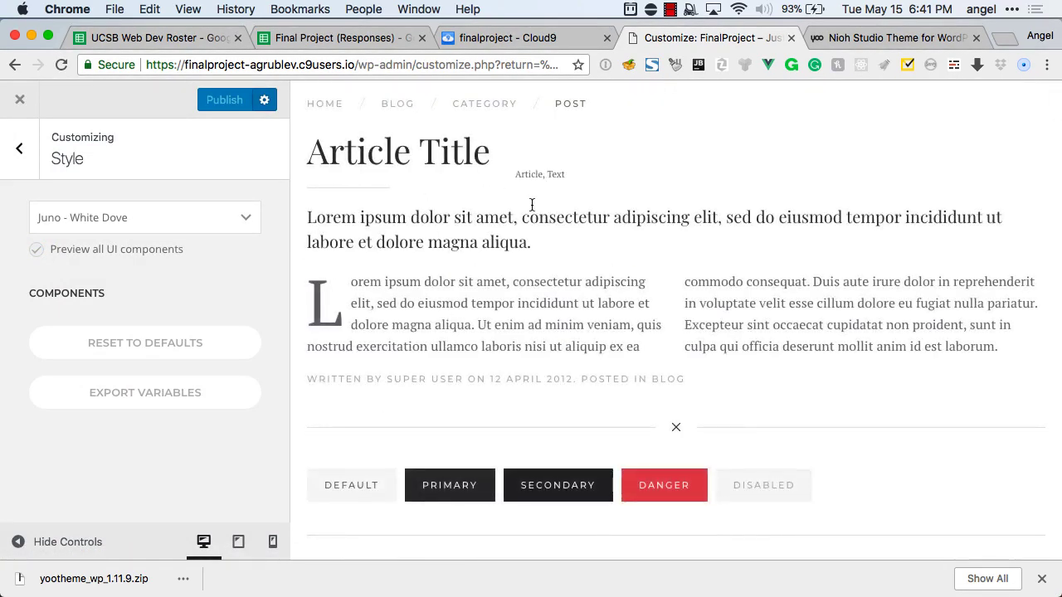
Preview all UI components in the Juno - White Dove style and scroll through them.
left_click(147, 250)
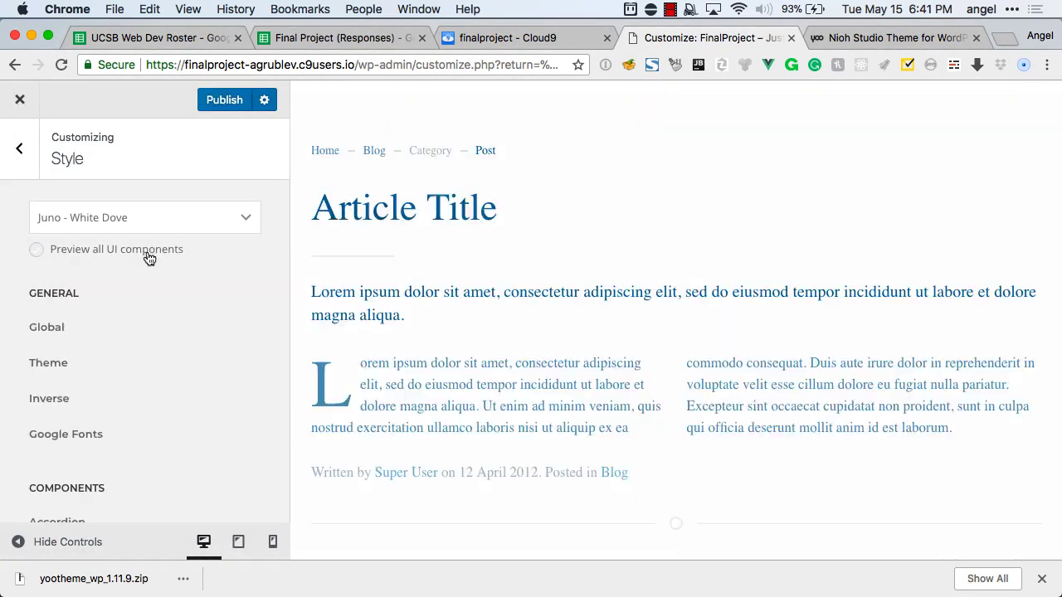
scroll(579, 209, "down", 10)
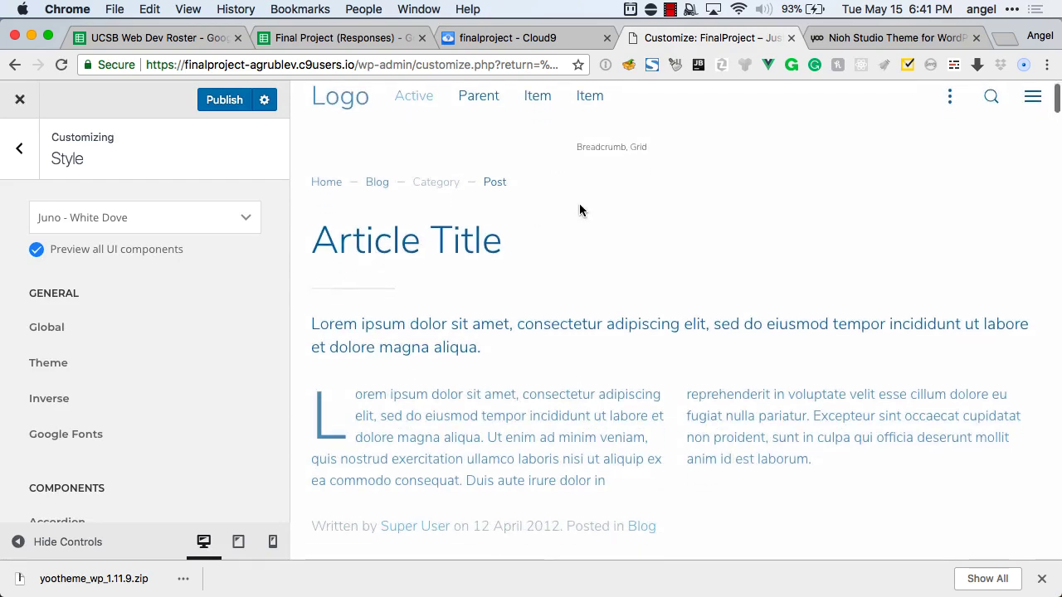
scroll(579, 209, "down", 10)
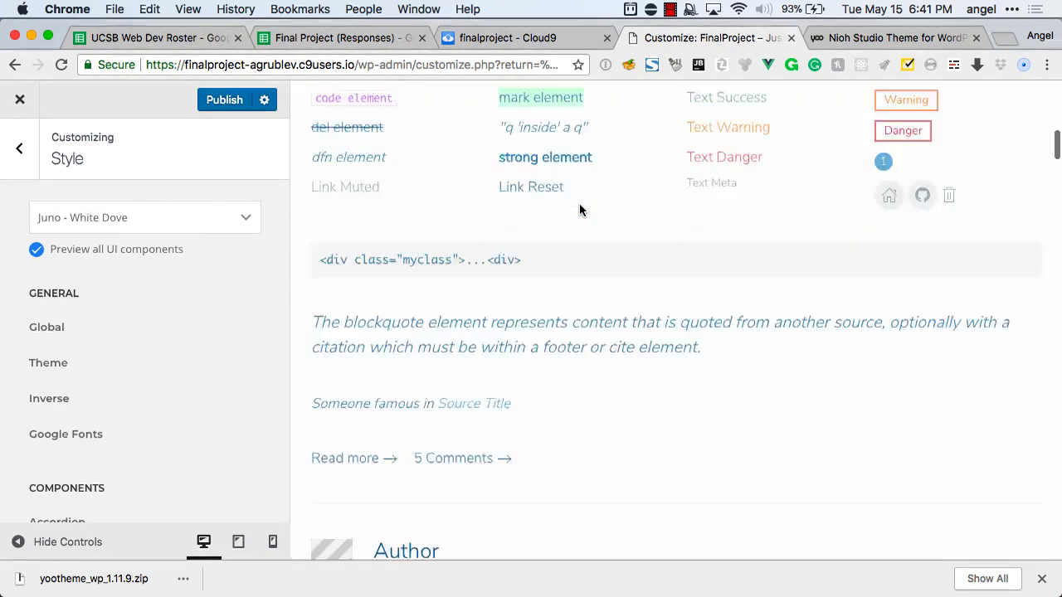
scroll(579, 209, "down", 15)
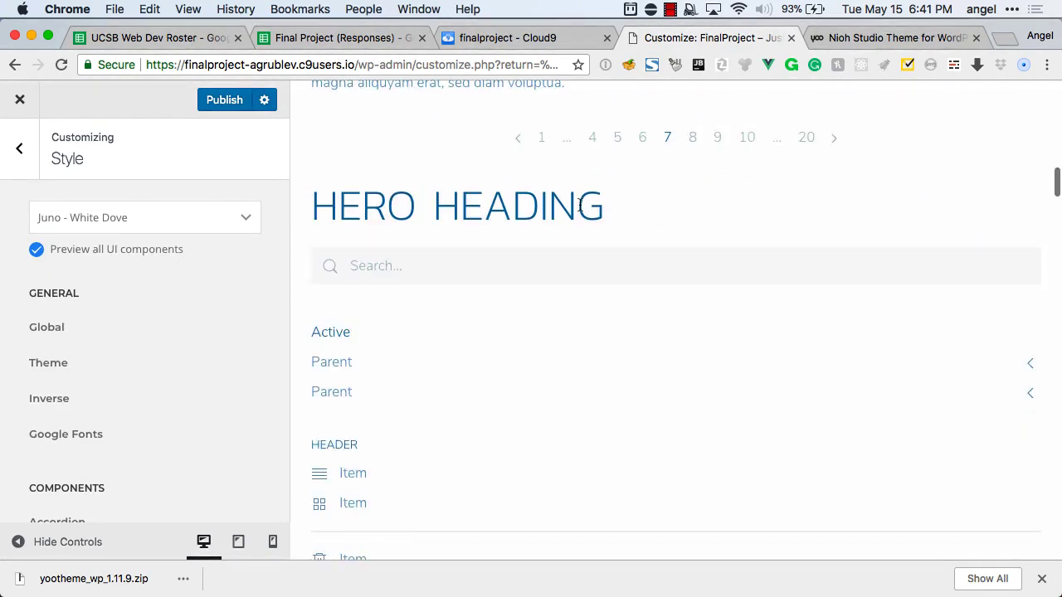
scroll(579, 209, "down", 6)
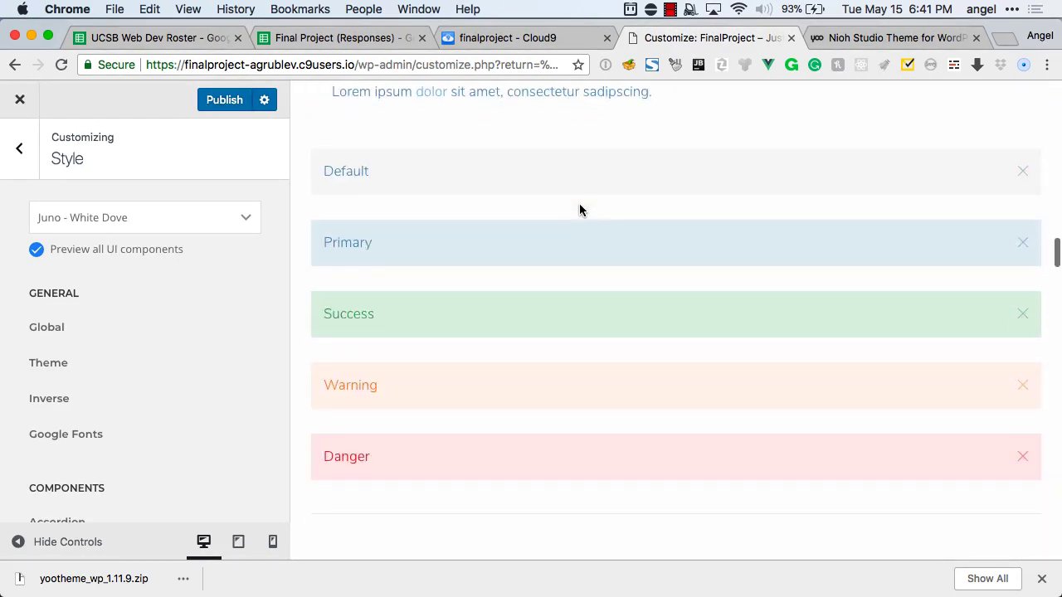
Browse the style gallery again and apply Juno - White Red.
left_click(81, 224)
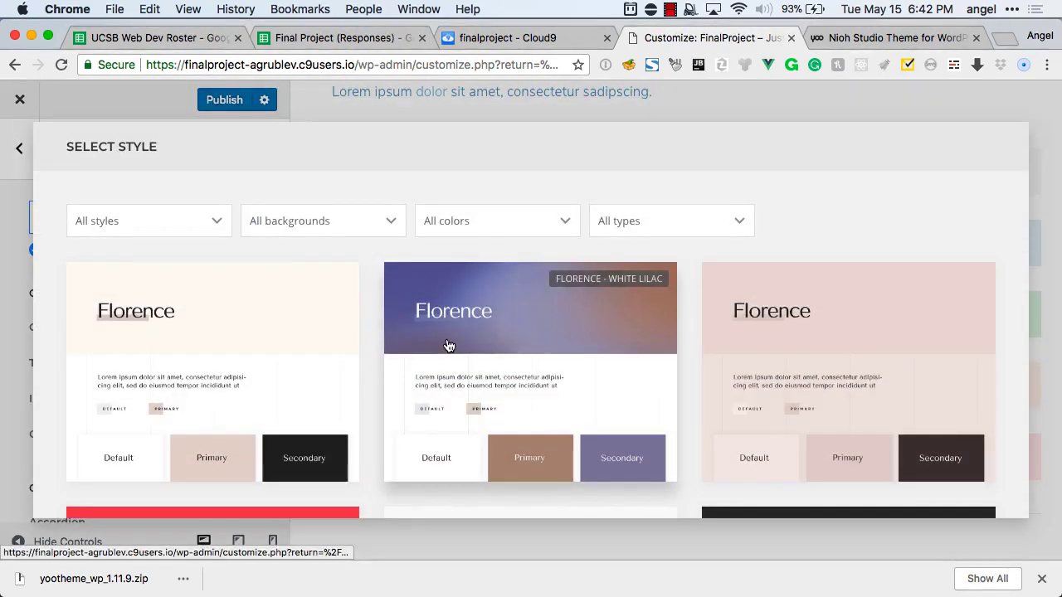
scroll(446, 277, "down", 20)
scroll(447, 340, "down", 7)
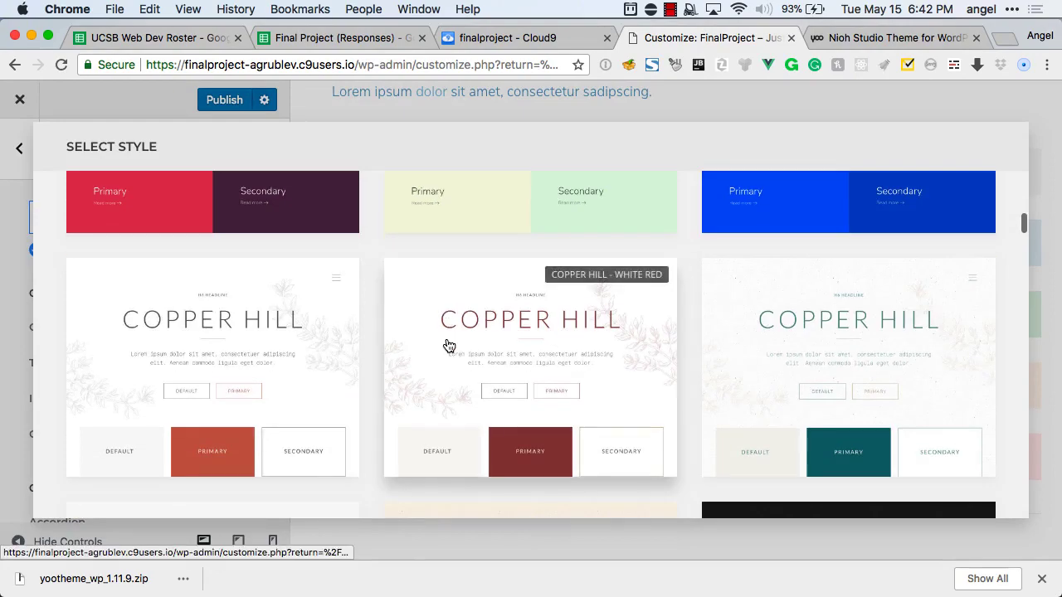
scroll(448, 344, "down", 10)
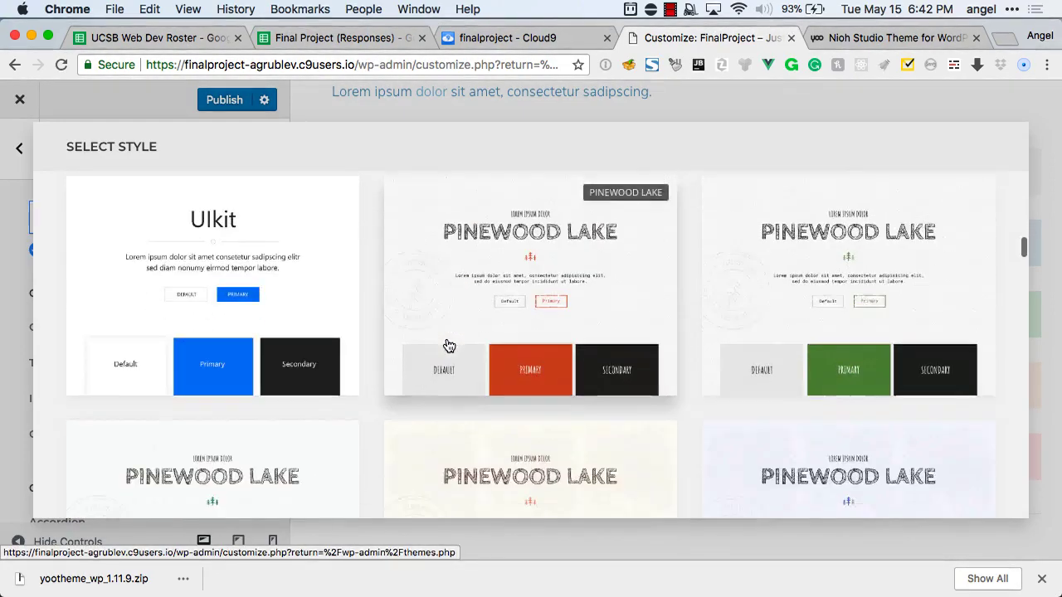
scroll(448, 345, "down", 10)
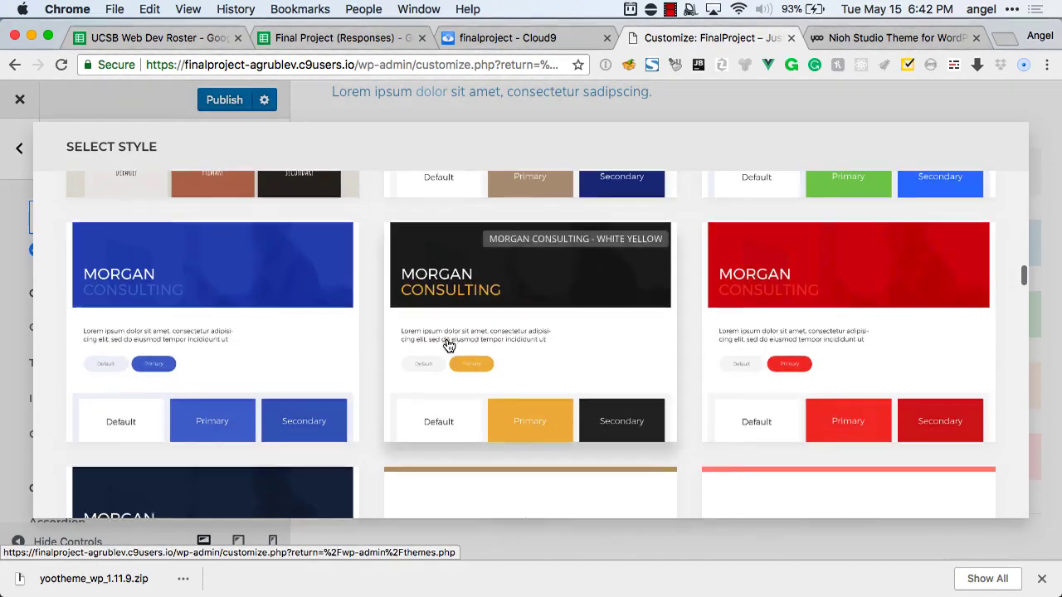
scroll(448, 345, "down", 10)
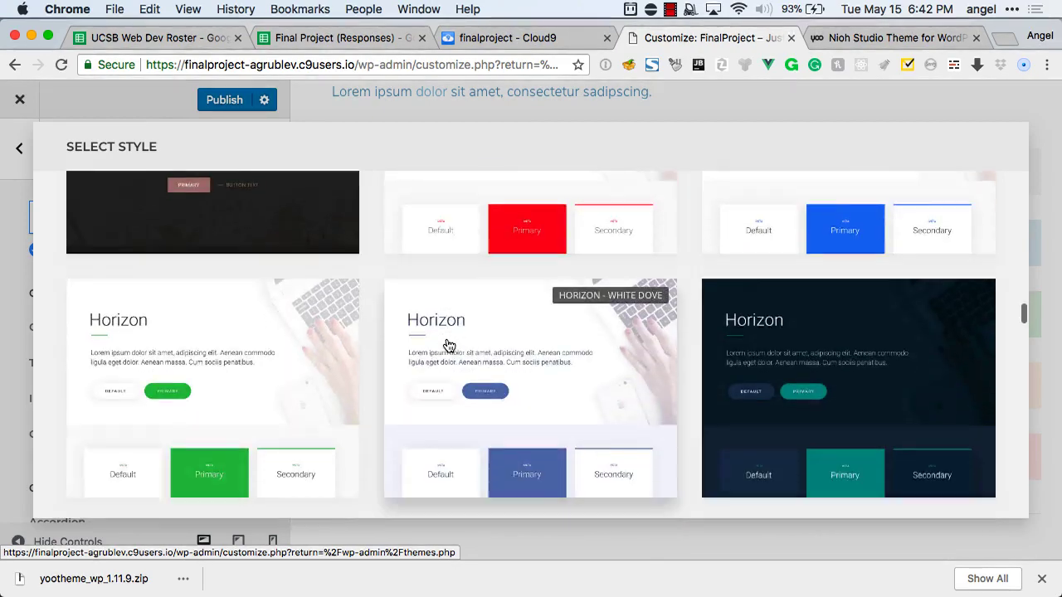
scroll(448, 345, "down", 10)
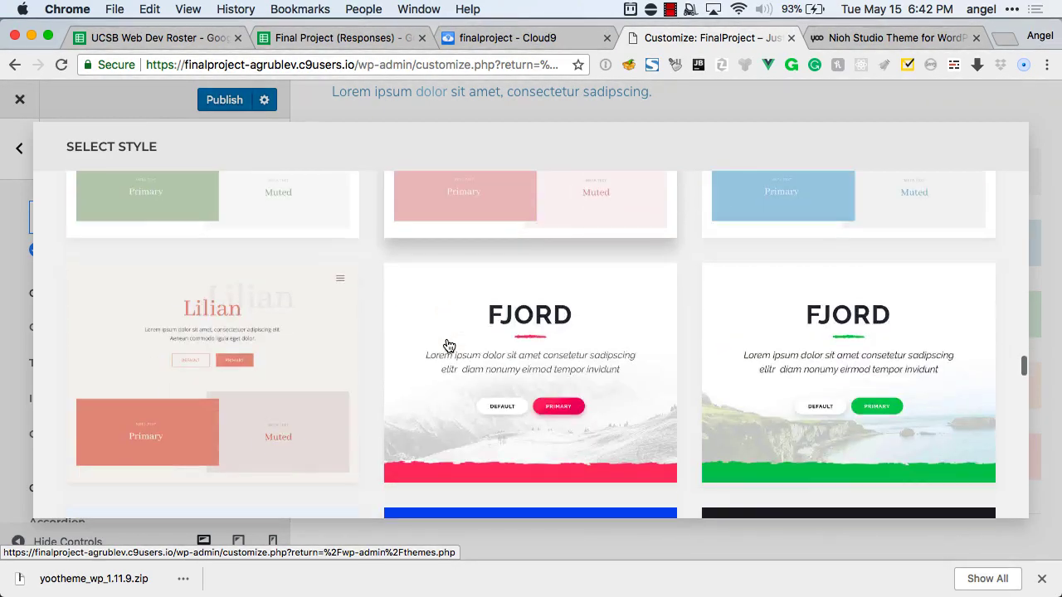
scroll(448, 345, "up", 15)
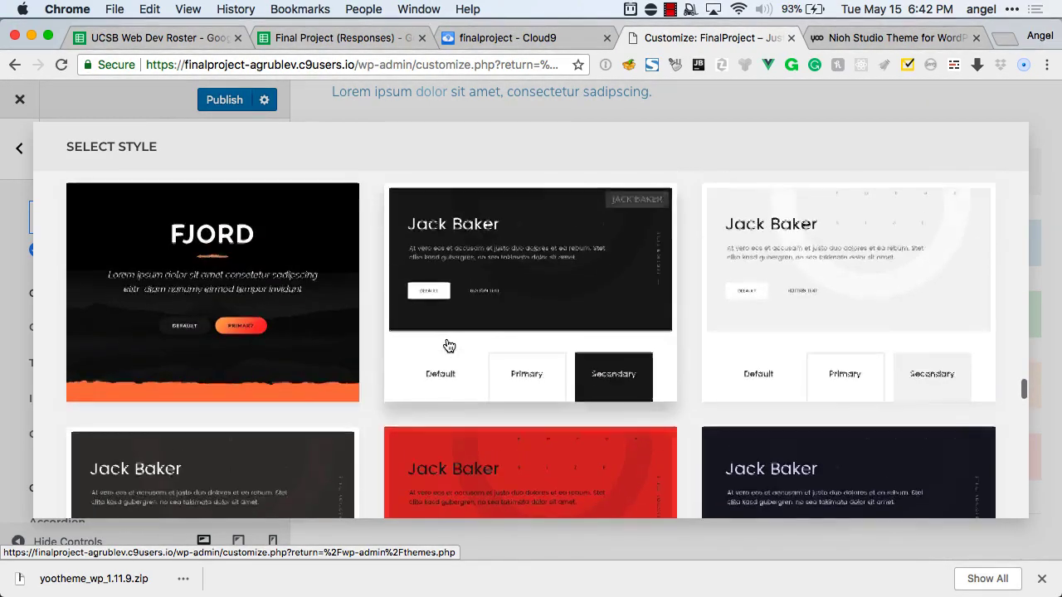
scroll(448, 345, "up", 10)
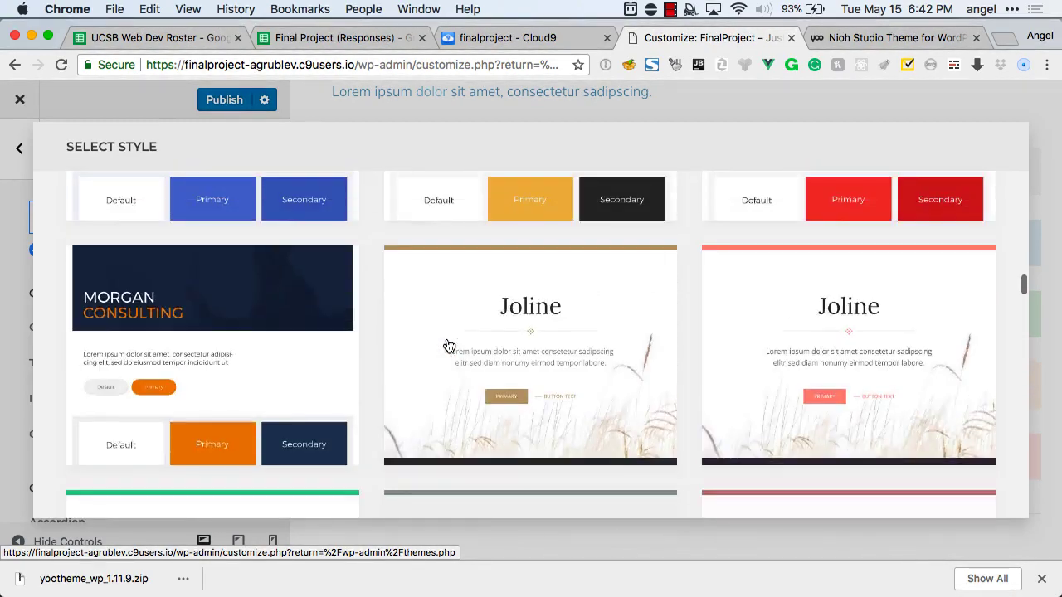
scroll(448, 345, "up", 15)
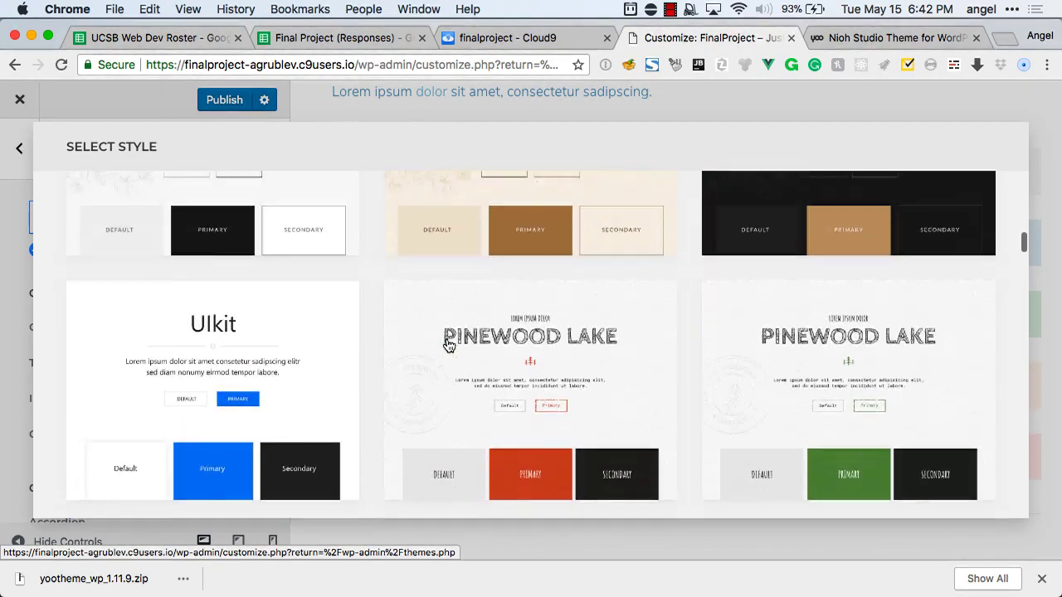
scroll(448, 345, "up", 3)
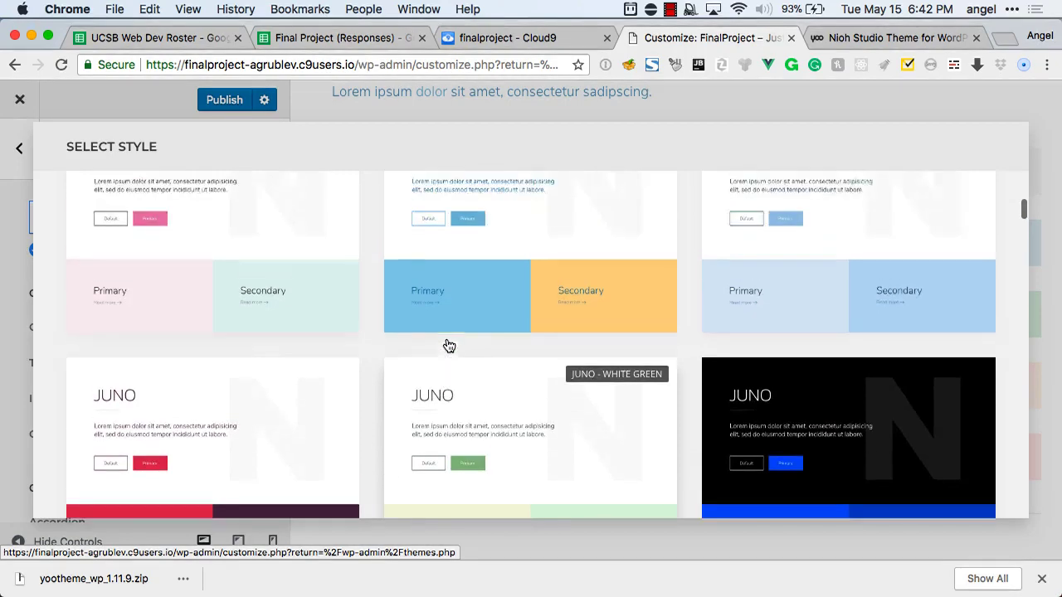
scroll(448, 345, "down", 3)
left_click(273, 367)
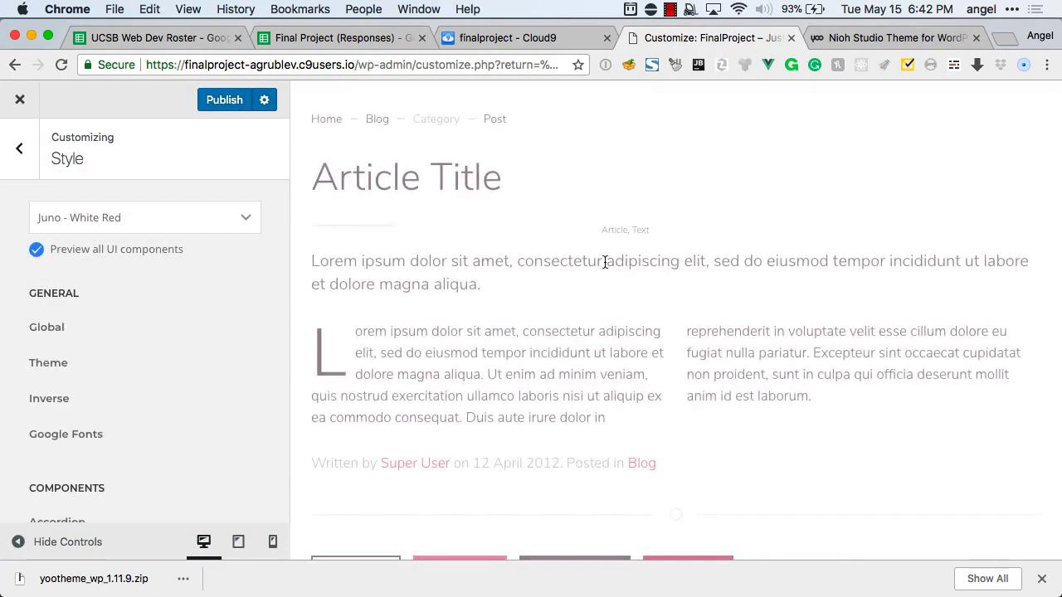
Scroll the all-components preview to check the red and plum Juno - White Red styling.
scroll(605, 274, "down", 5)
scroll(604, 267, "down", 13)
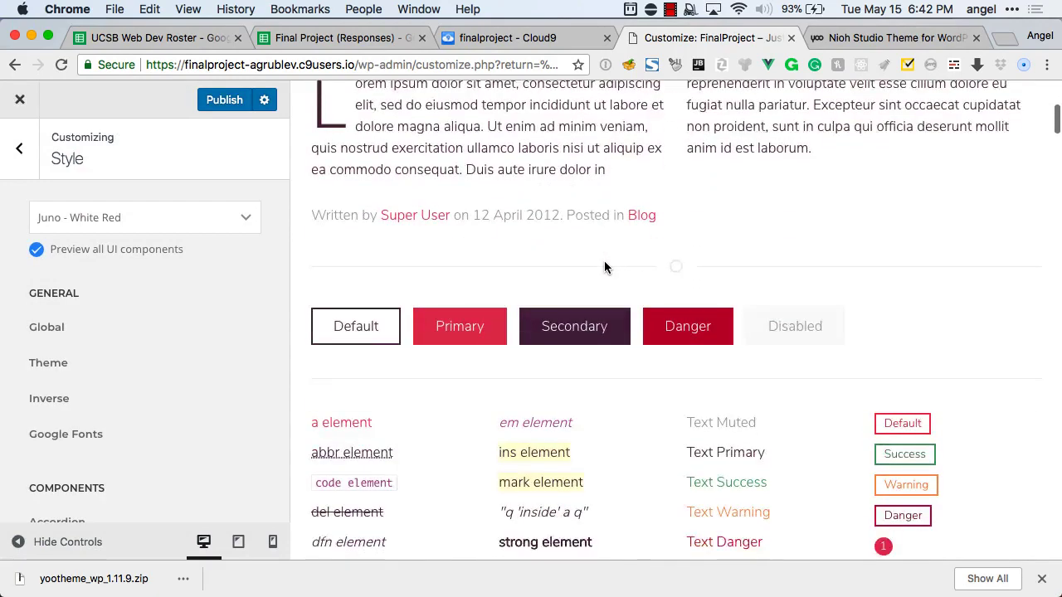
scroll(604, 267, "down", 5)
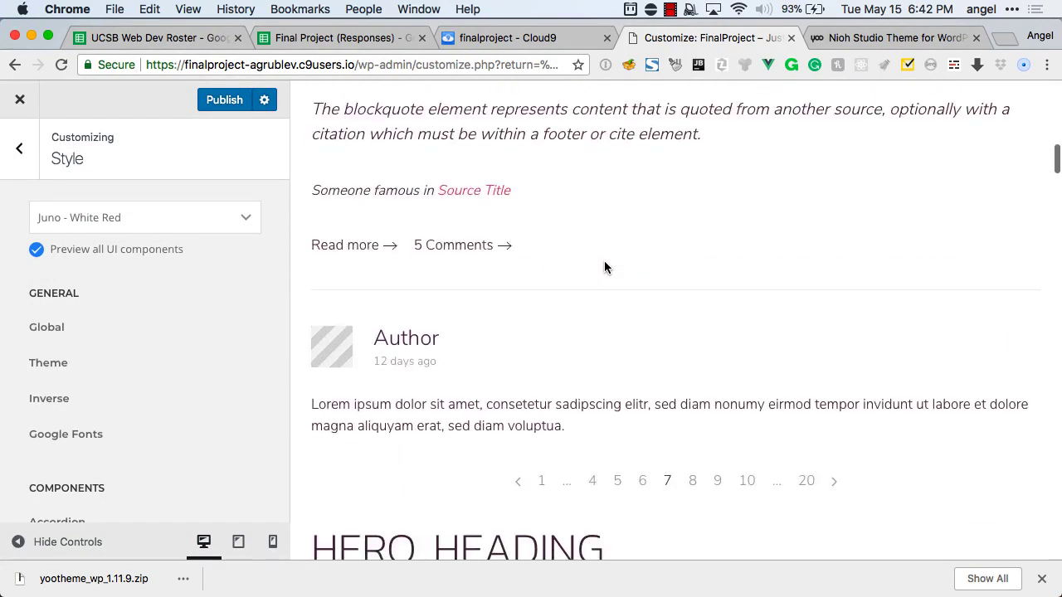
scroll(168, 314, "down", 3)
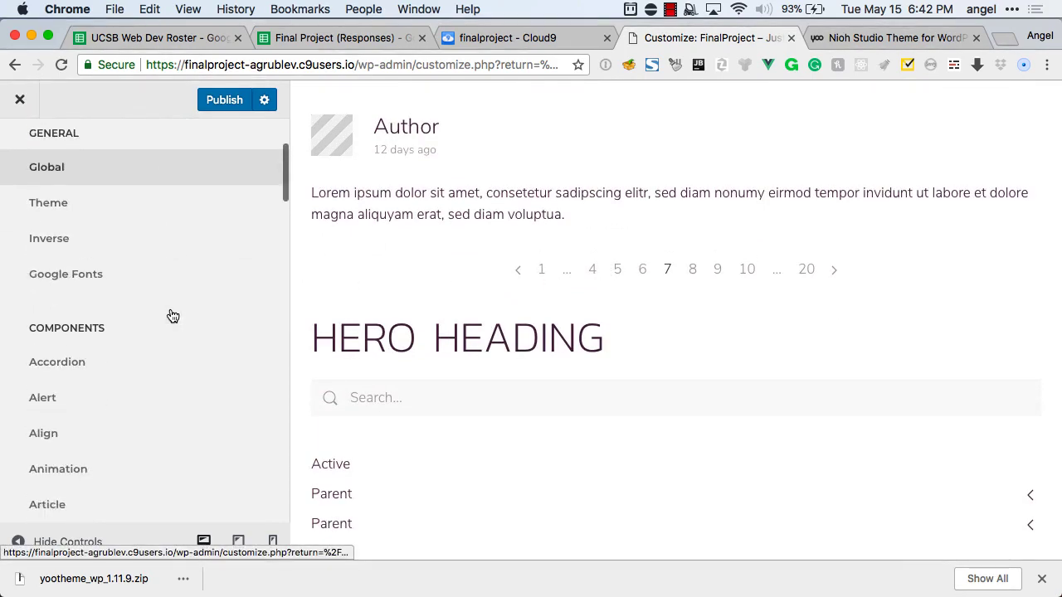
scroll(169, 313, "up", 3)
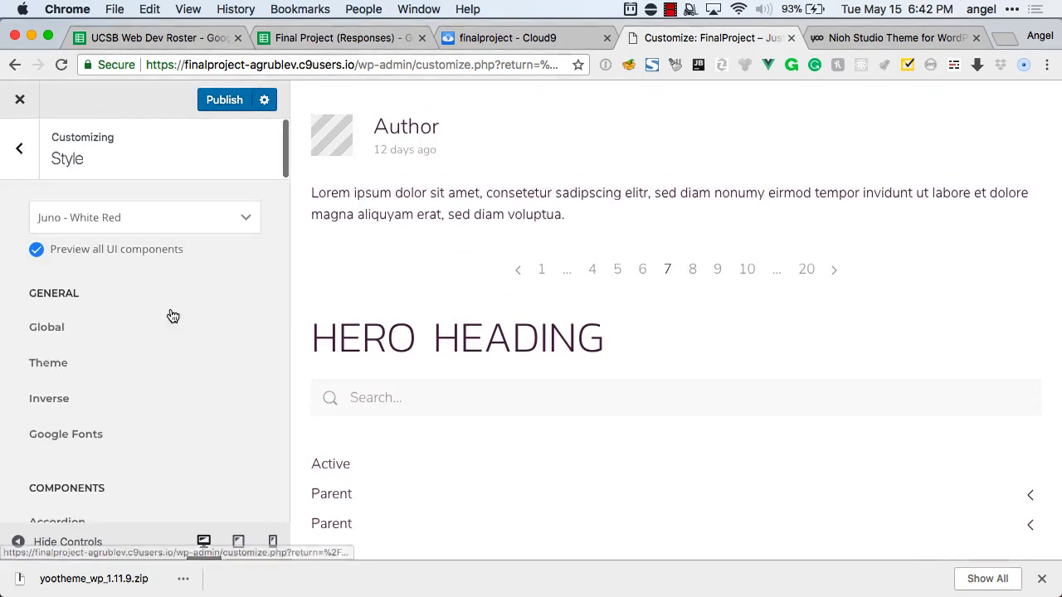
Go back to the main customizer list and publish the Juno - White Red style.
left_click(24, 147)
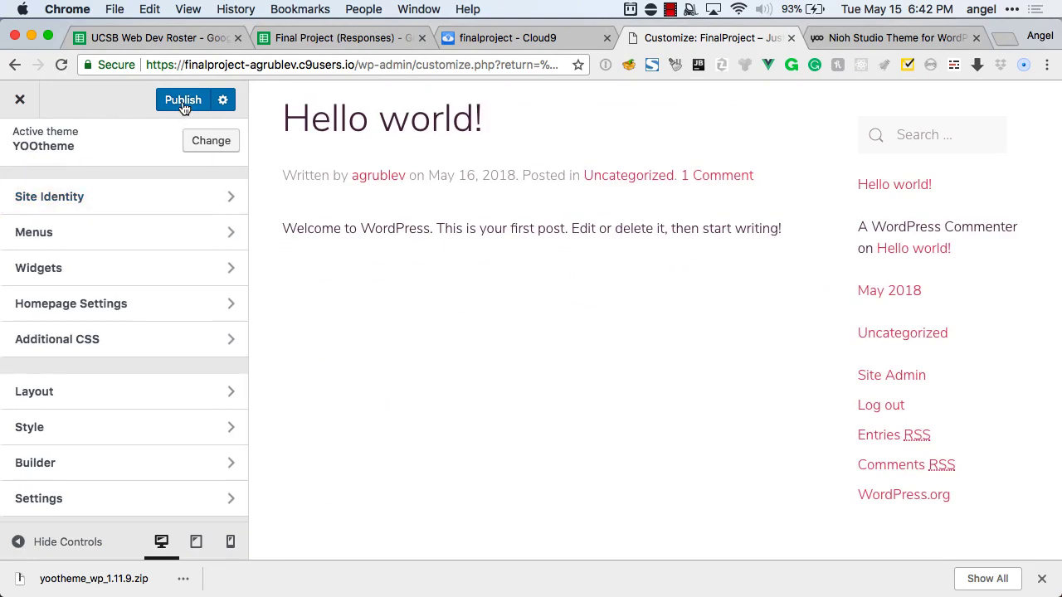
scroll(174, 323, "down", 1)
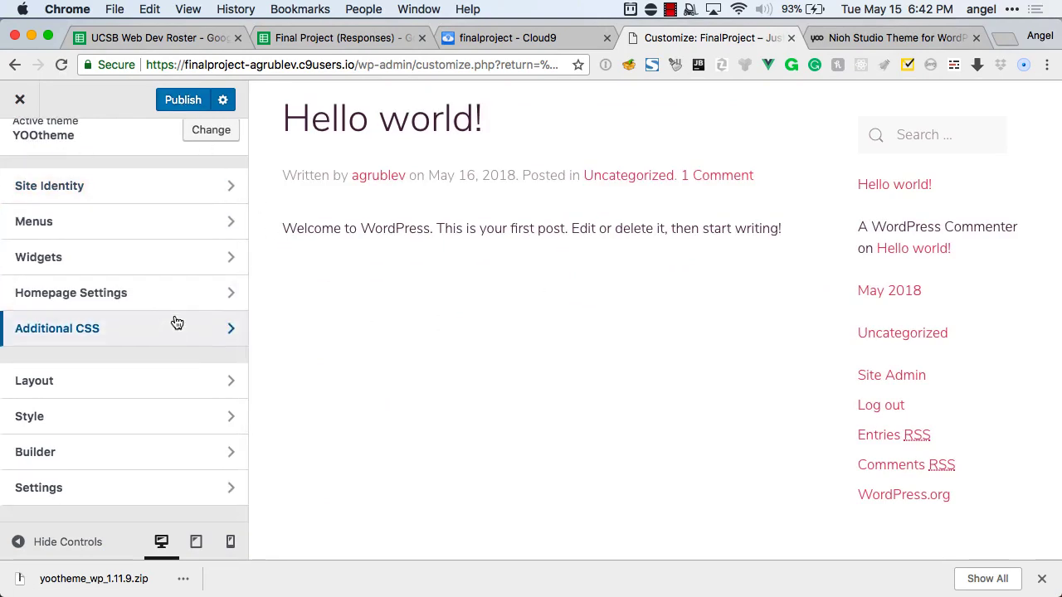
left_click(191, 101)
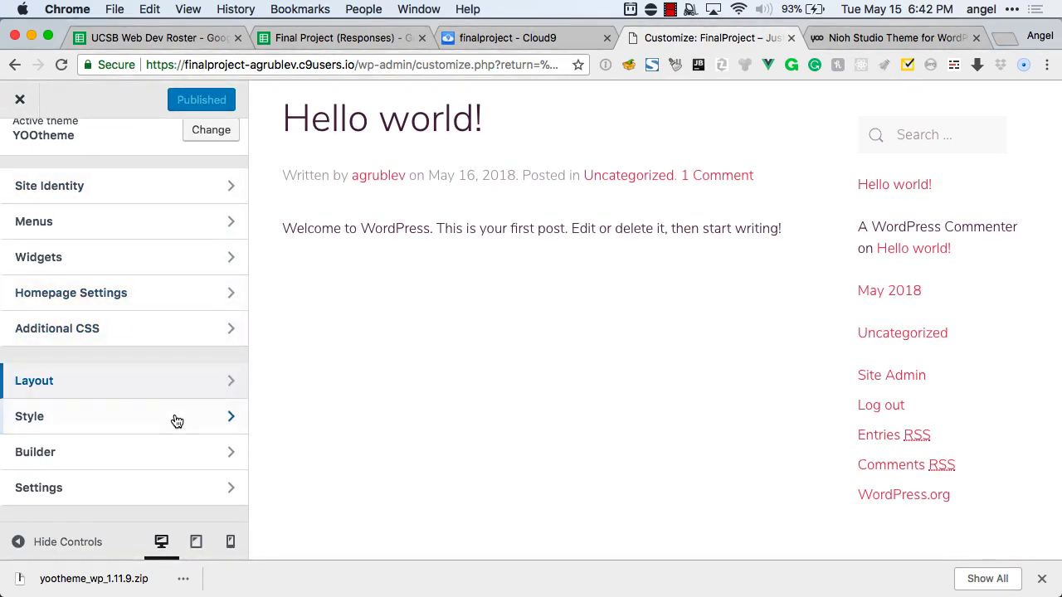
scroll(300, 320, "up", 2)
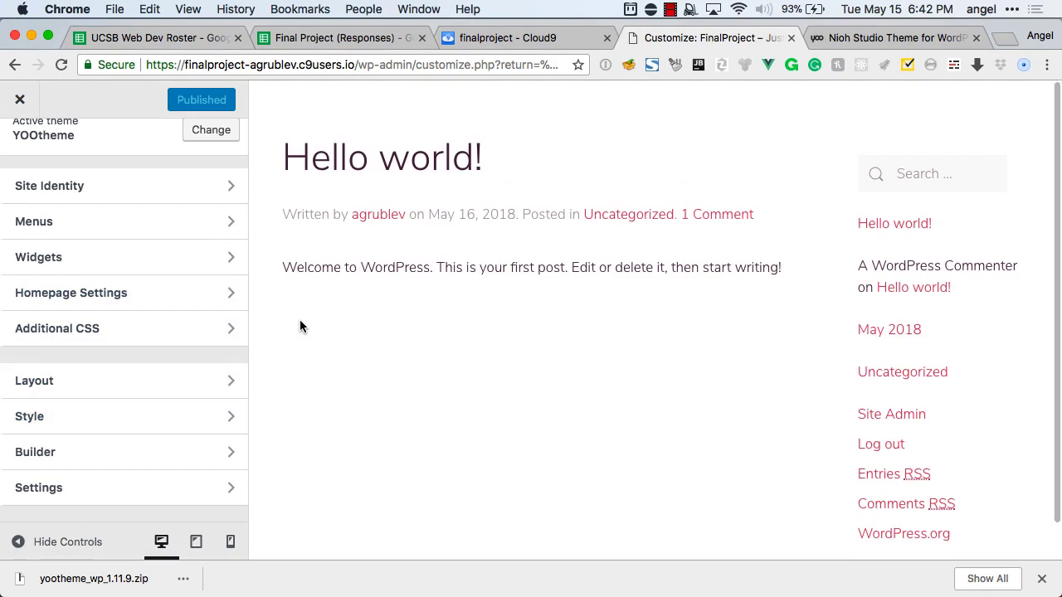
scroll(185, 291, "up", 3)
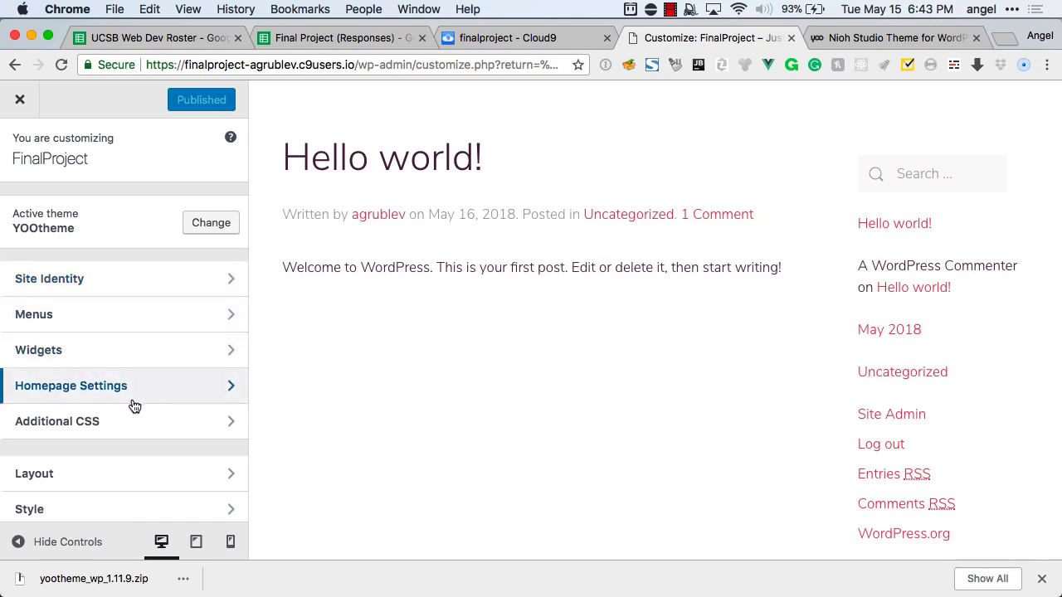
In Homepage Settings, switch the homepage display to a static page.
left_click(86, 388)
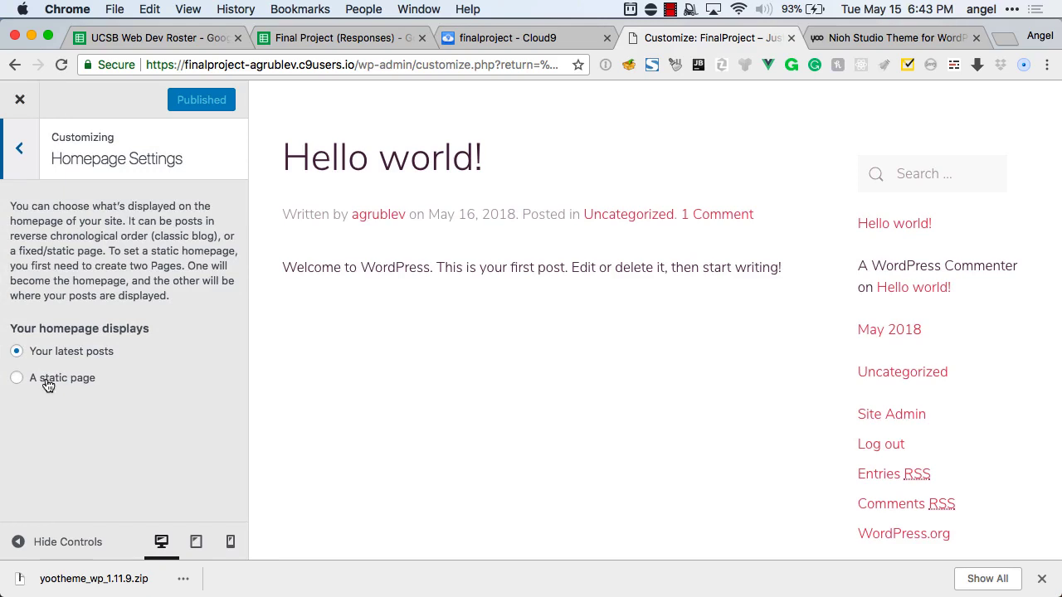
left_click(47, 384)
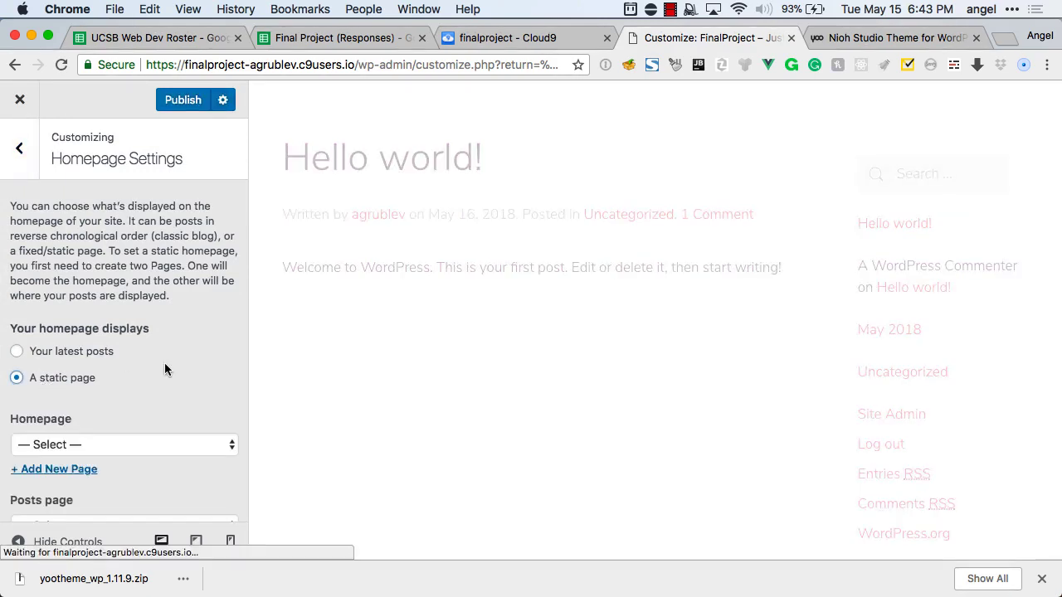
scroll(164, 369, "down", 2)
left_click(136, 385)
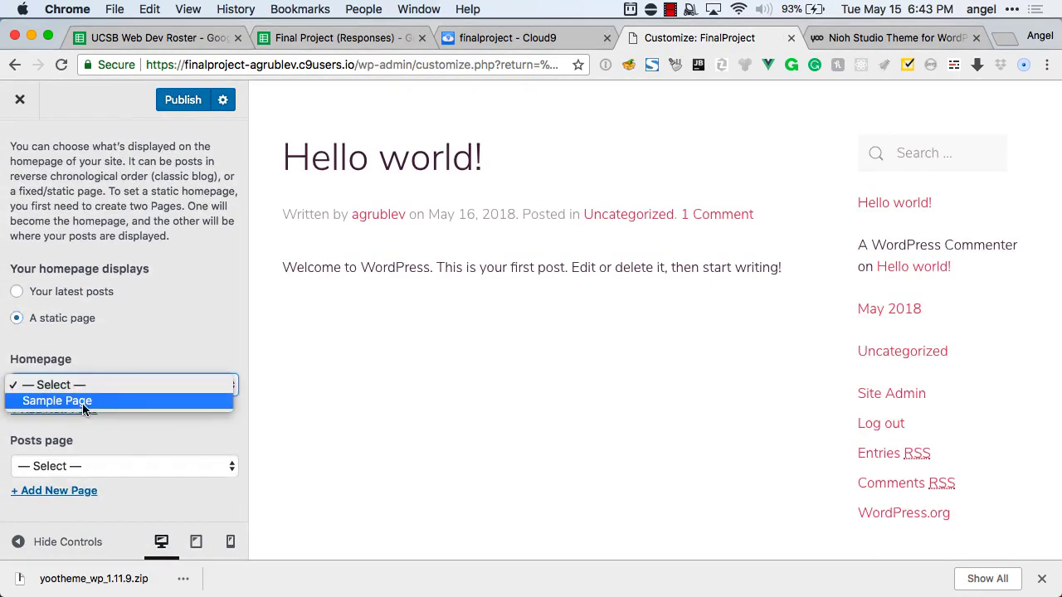
left_click(144, 358)
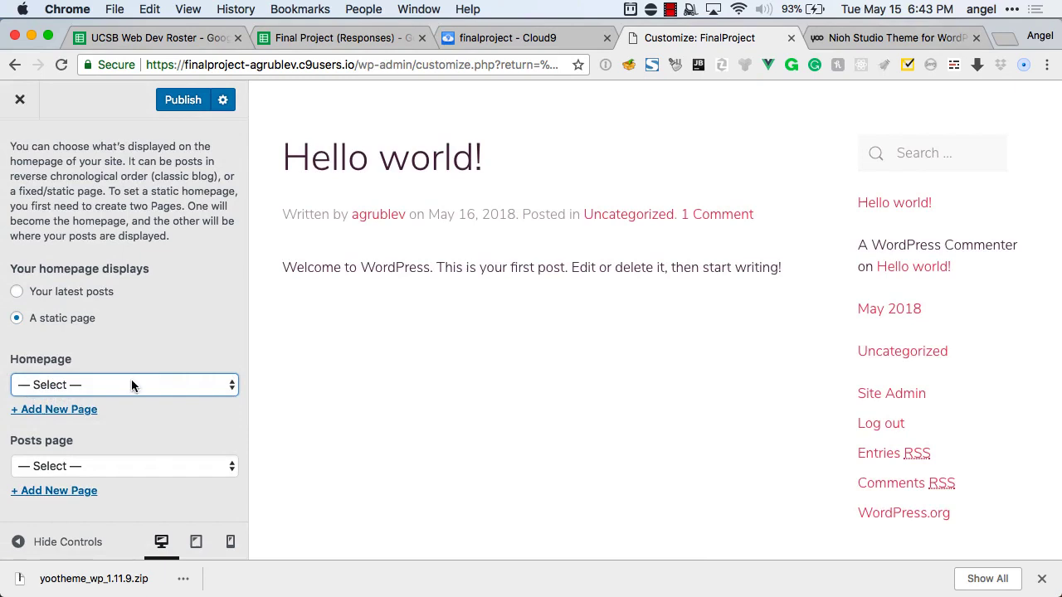
Add a new page named Home as the homepage, then return to the main list.
left_click(67, 411)
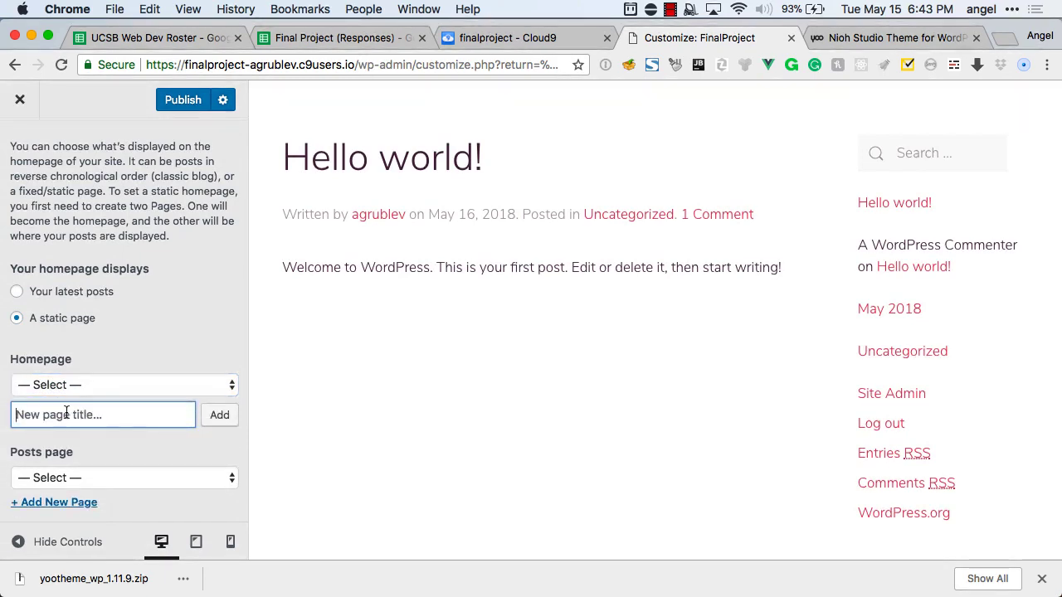
type("Home")
left_click(219, 415)
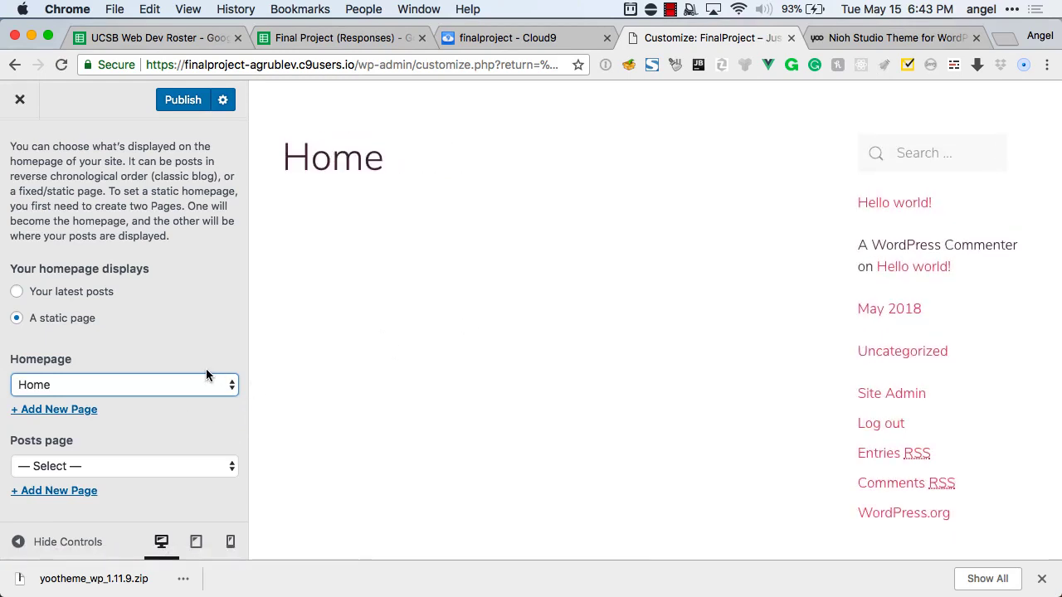
scroll(74, 222, "up", 2)
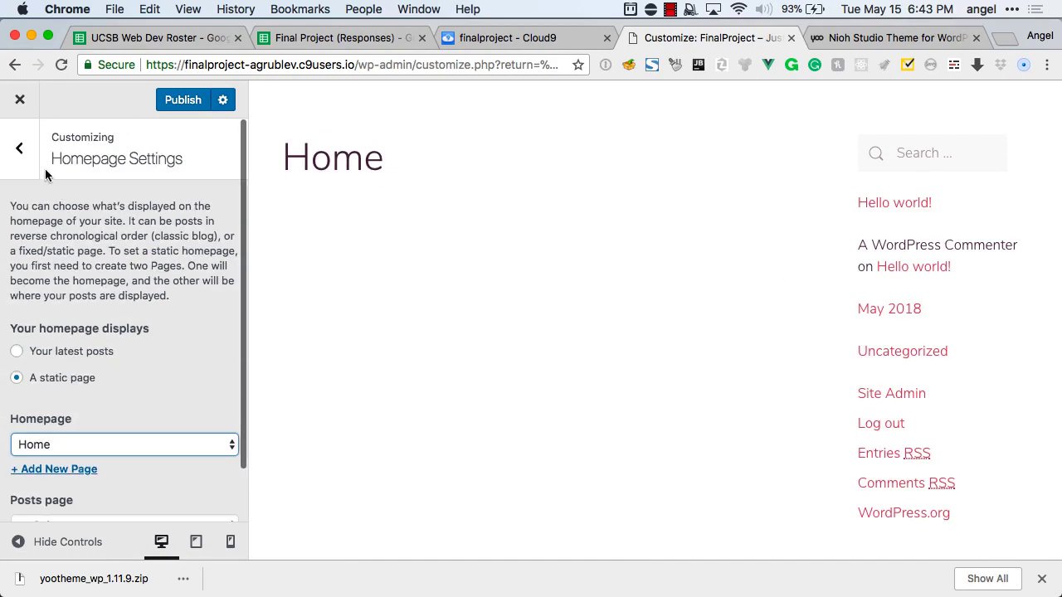
left_click(25, 156)
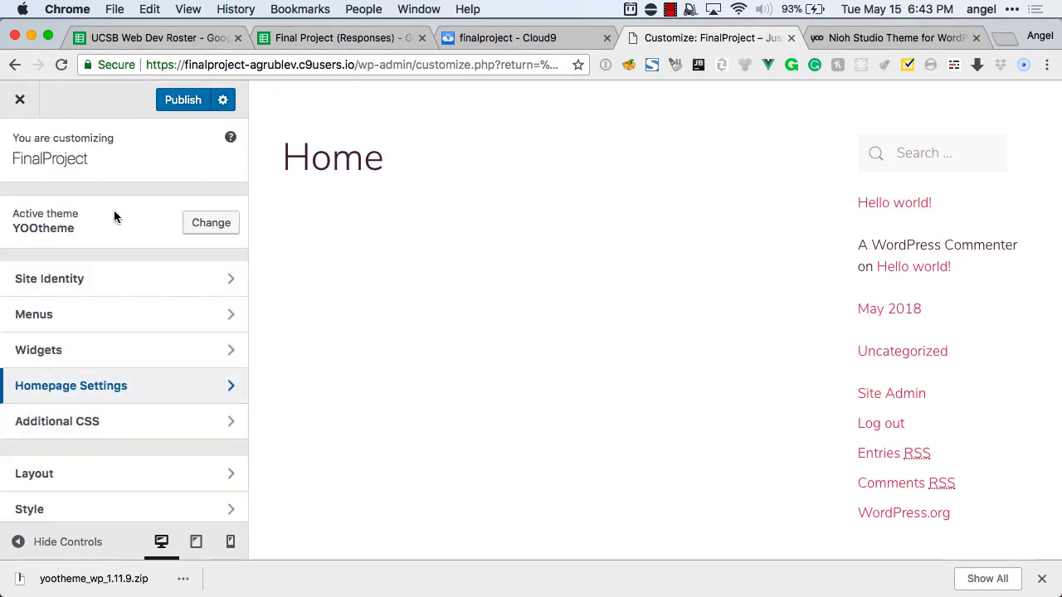
scroll(186, 290, "down", 1)
scroll(186, 289, "down", 2)
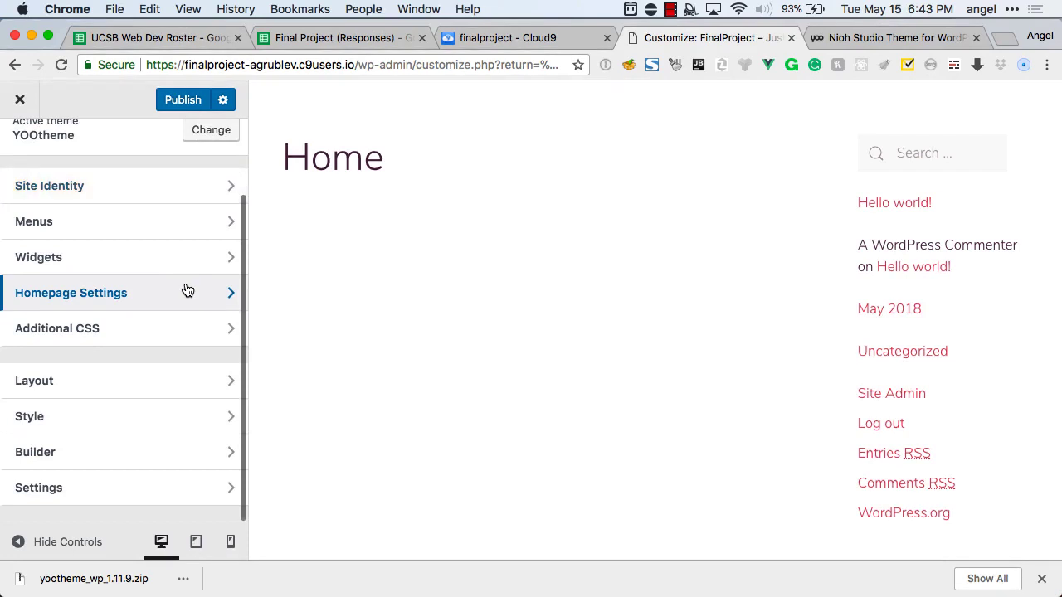
Open the Home page builder's layout chooser on the Pro Layouts library.
left_click(173, 379)
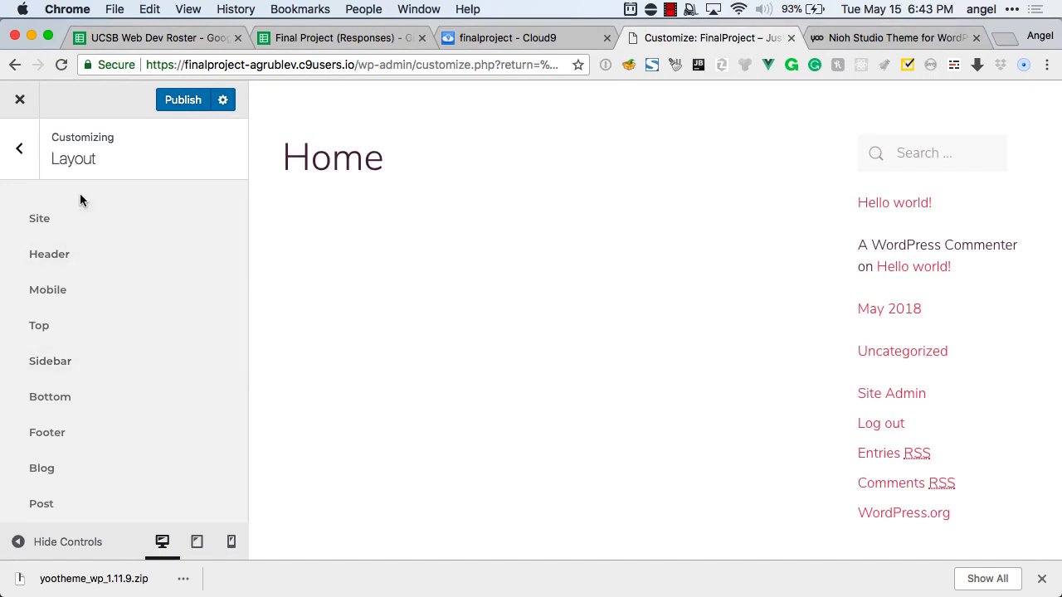
scroll(80, 196, "down", 1)
scroll(49, 186, "up", 1)
left_click(14, 156)
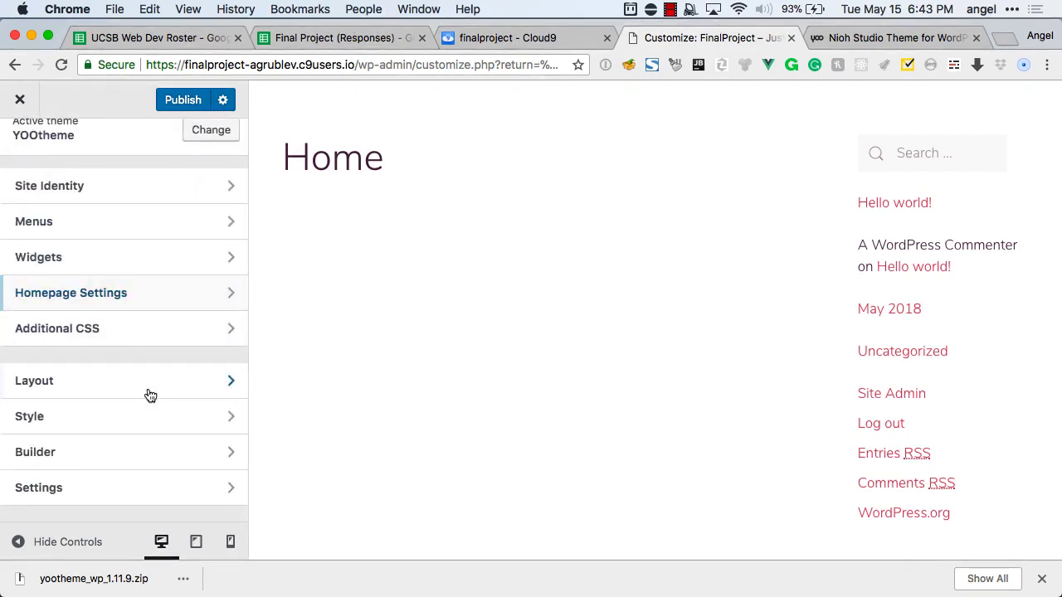
left_click(126, 461)
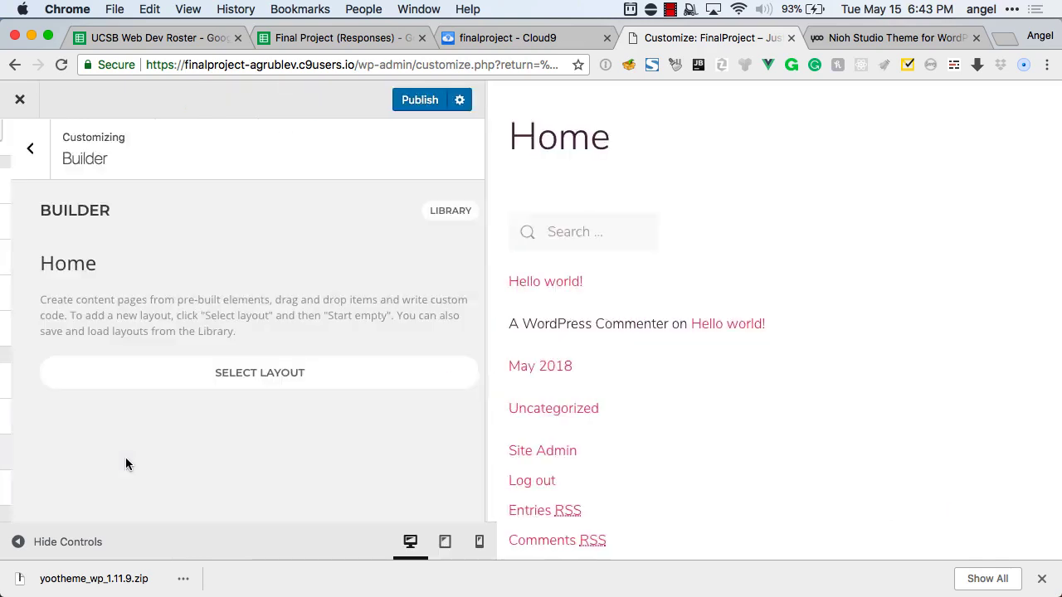
left_click(276, 373)
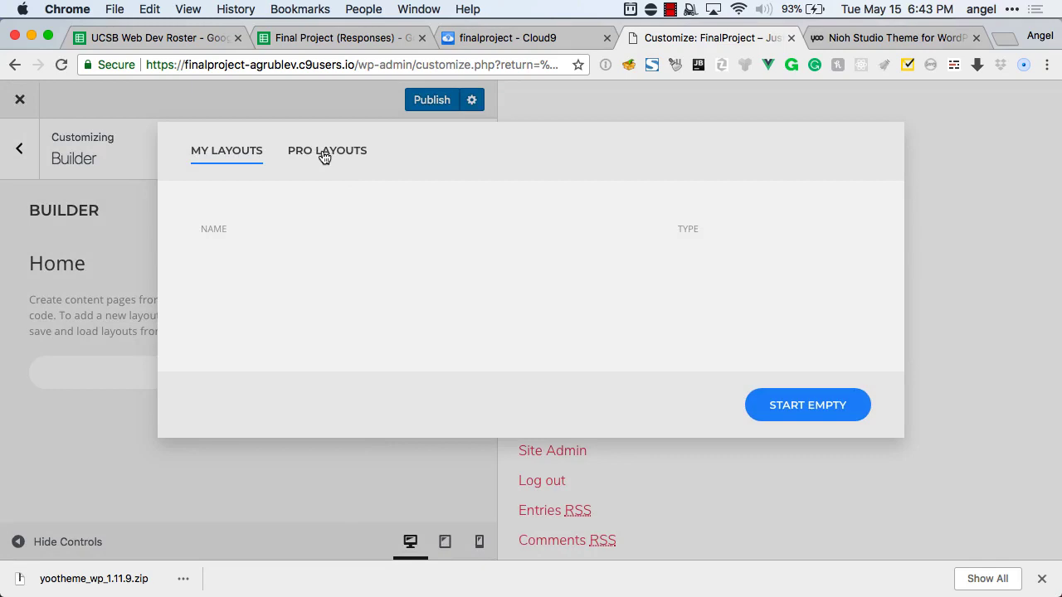
left_click(324, 154)
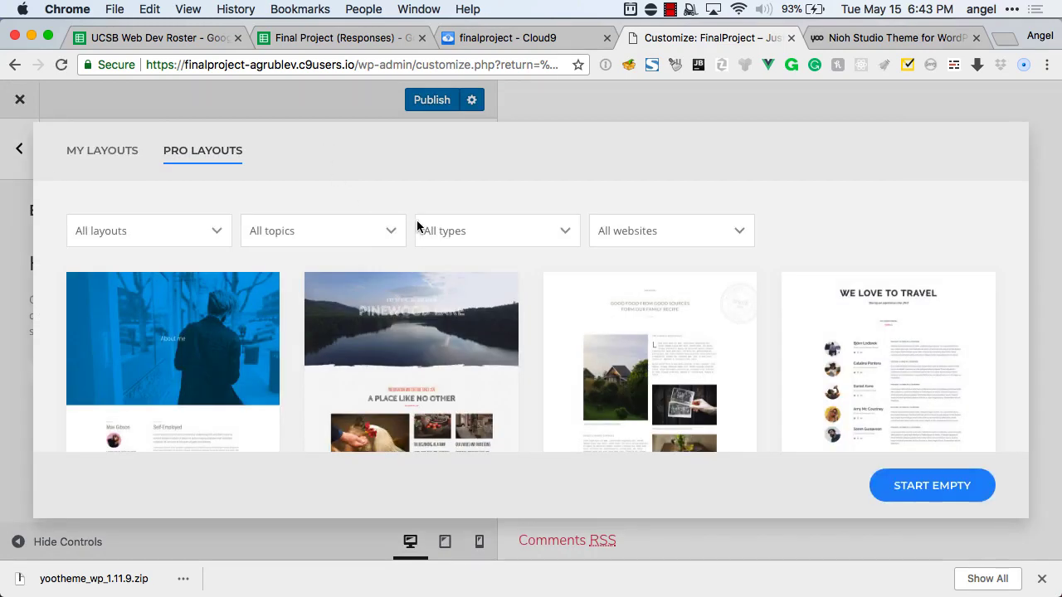
Browse the pro layouts and dismiss the browser's download bar.
scroll(418, 224, "down", 2)
scroll(416, 223, "down", 5)
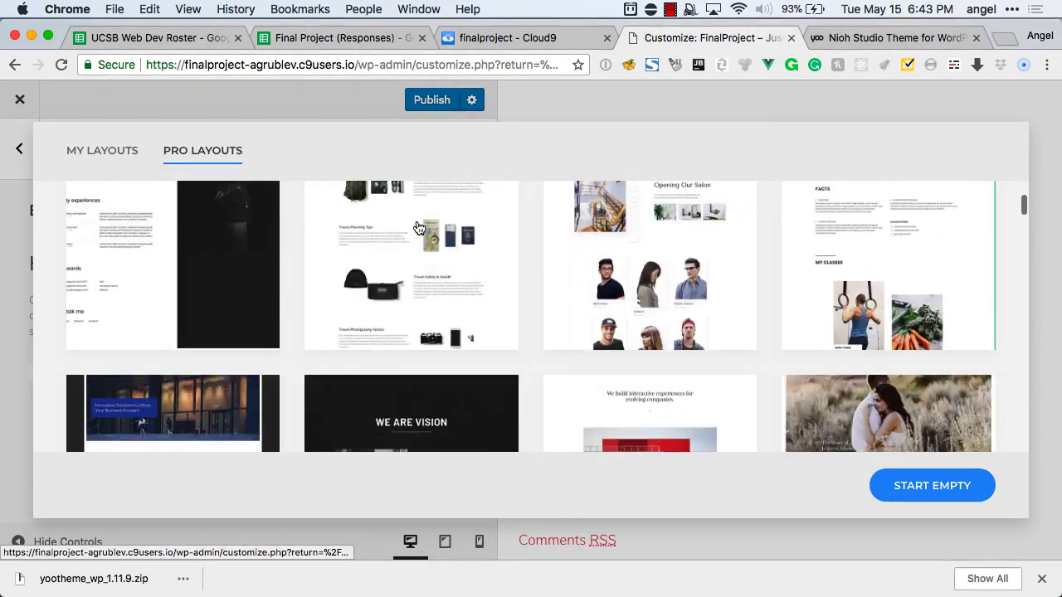
scroll(419, 227, "up", 3)
scroll(419, 227, "down", 4)
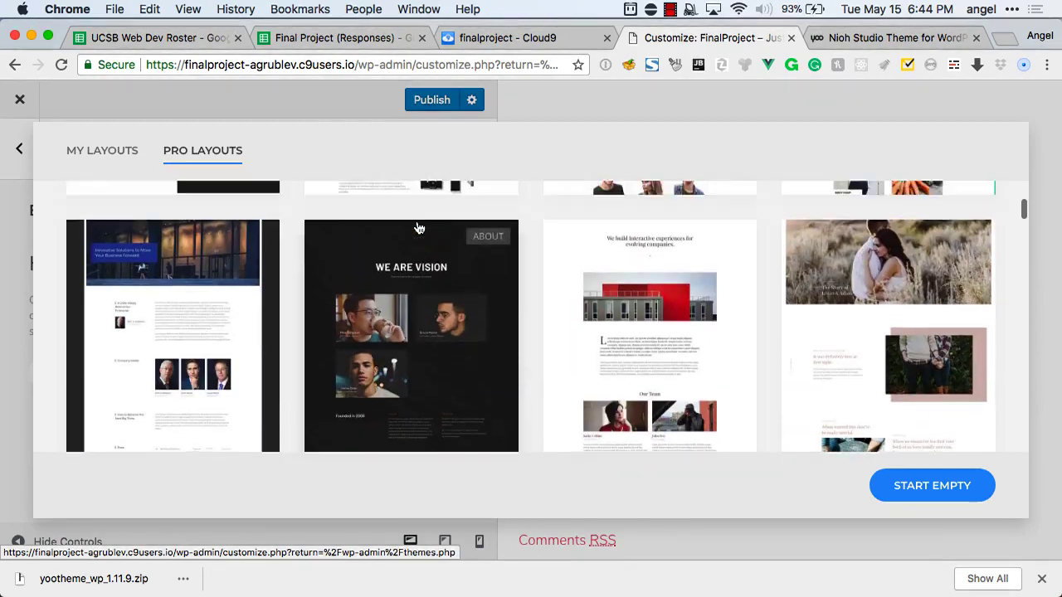
scroll(419, 227, "up", 2)
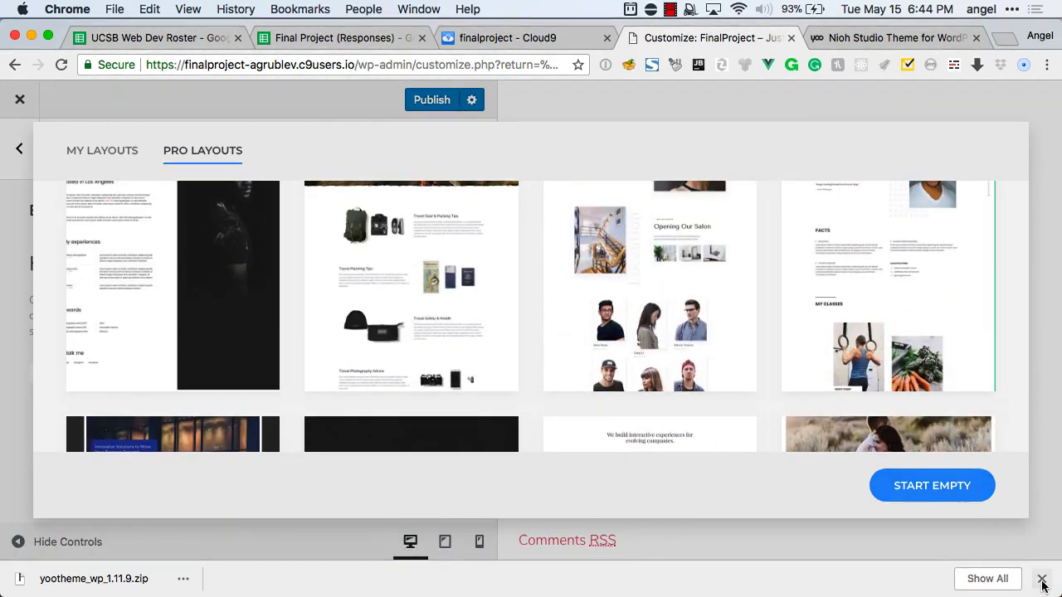
left_click(1041, 579)
scroll(394, 274, "up", 5)
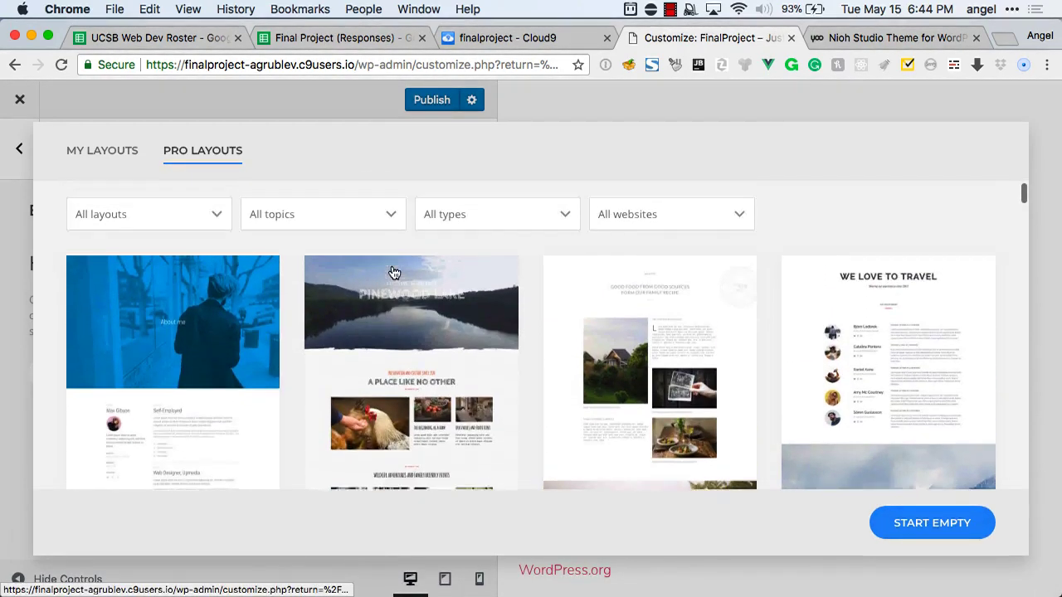
Filter layouts to Juno and try the Summer Collection layout, which returns Invalid API Key.
left_click(600, 231)
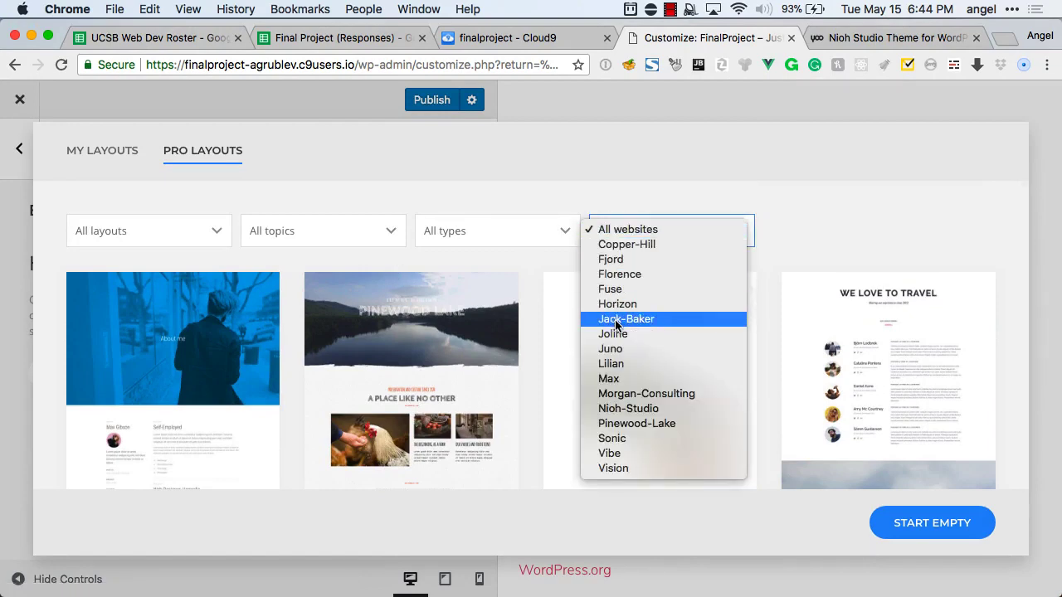
left_click(614, 349)
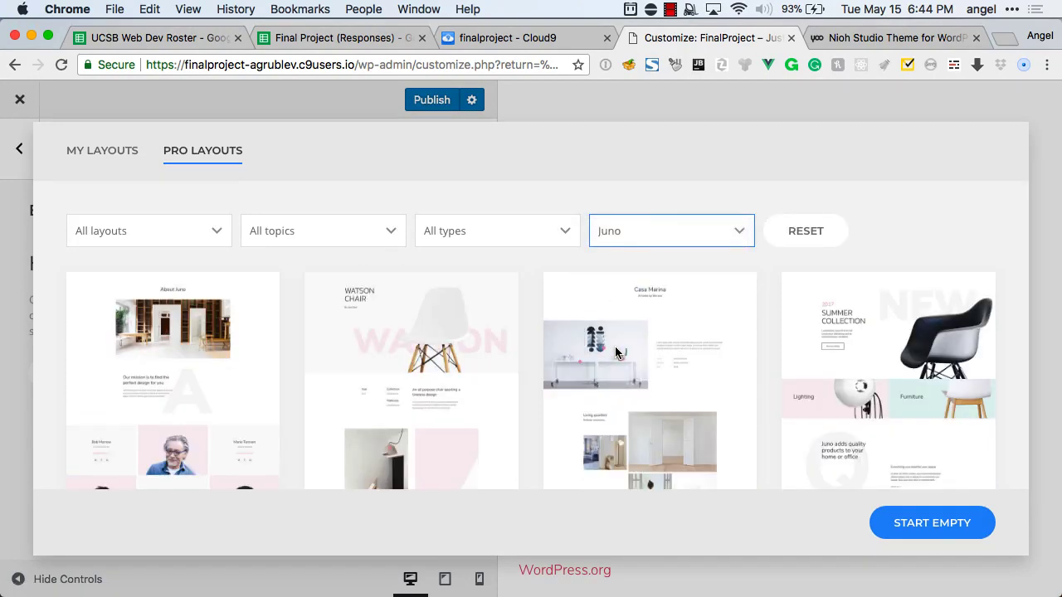
scroll(615, 346, "down", 5)
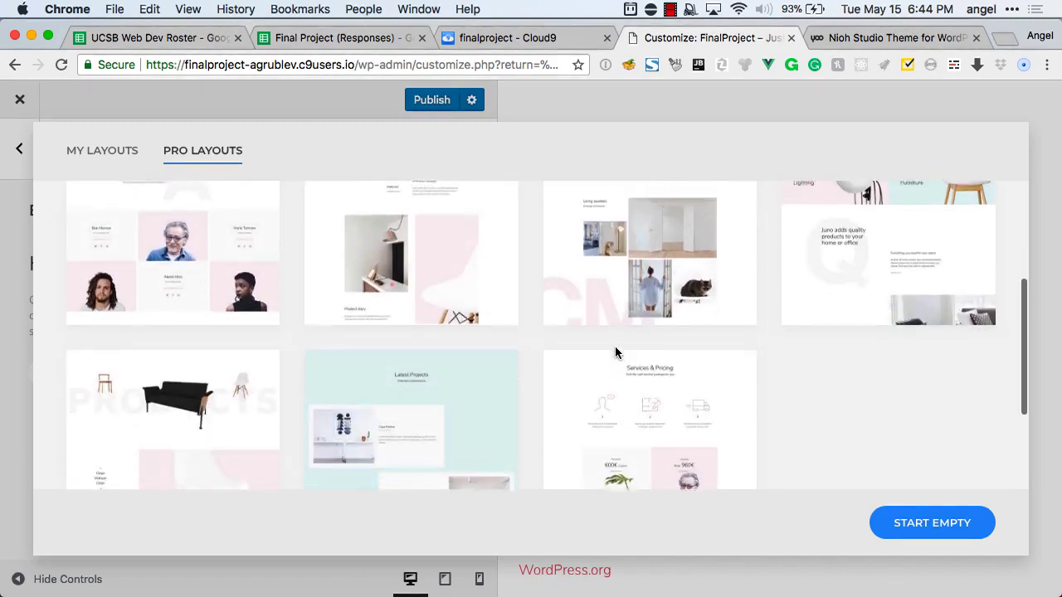
scroll(616, 354, "down", 2)
scroll(617, 355, "up", 5)
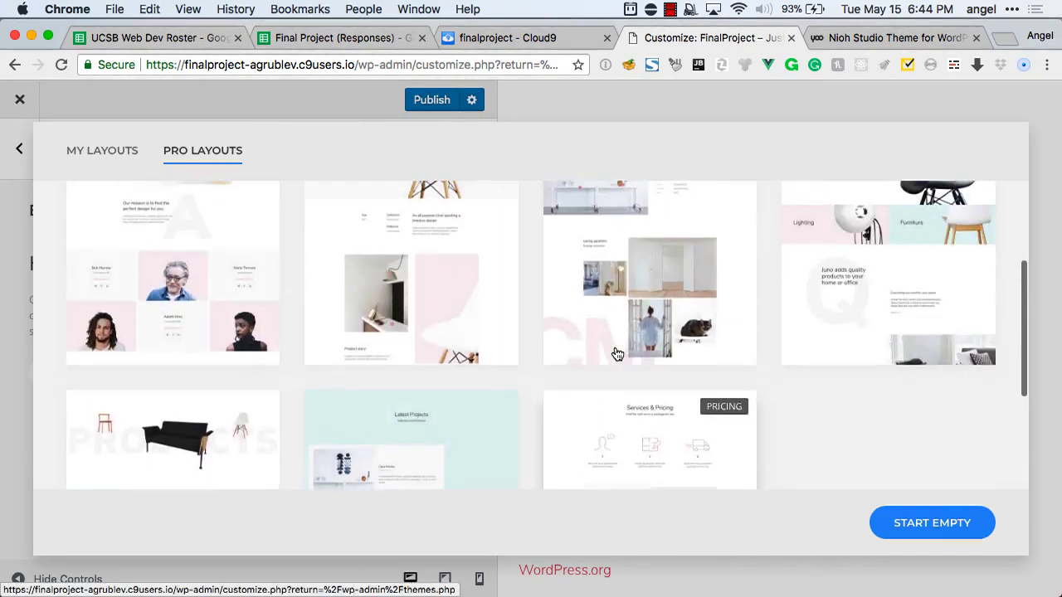
scroll(623, 356, "up", 3)
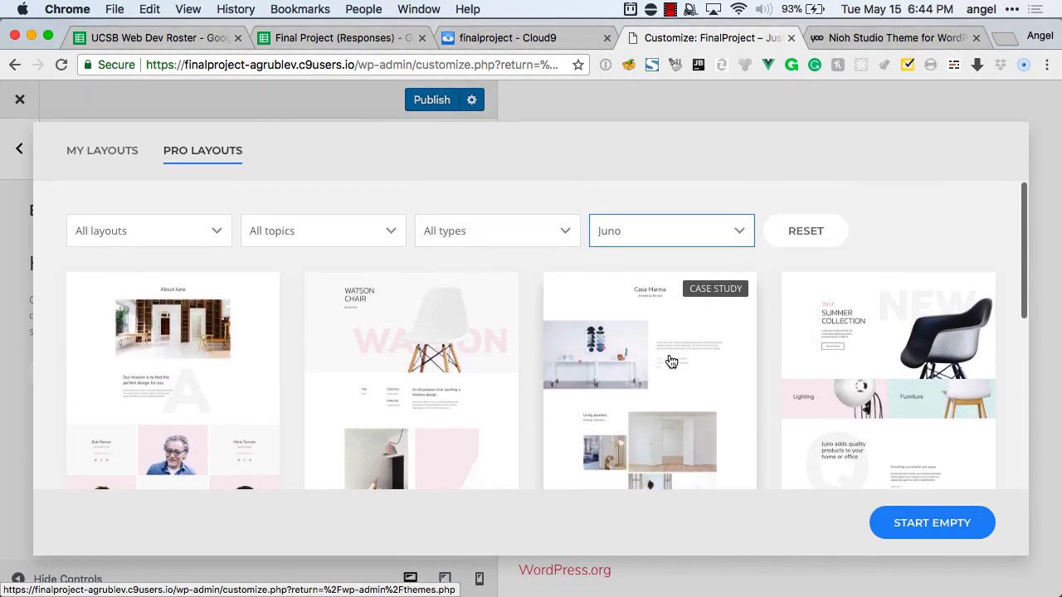
scroll(671, 361, "down", 1)
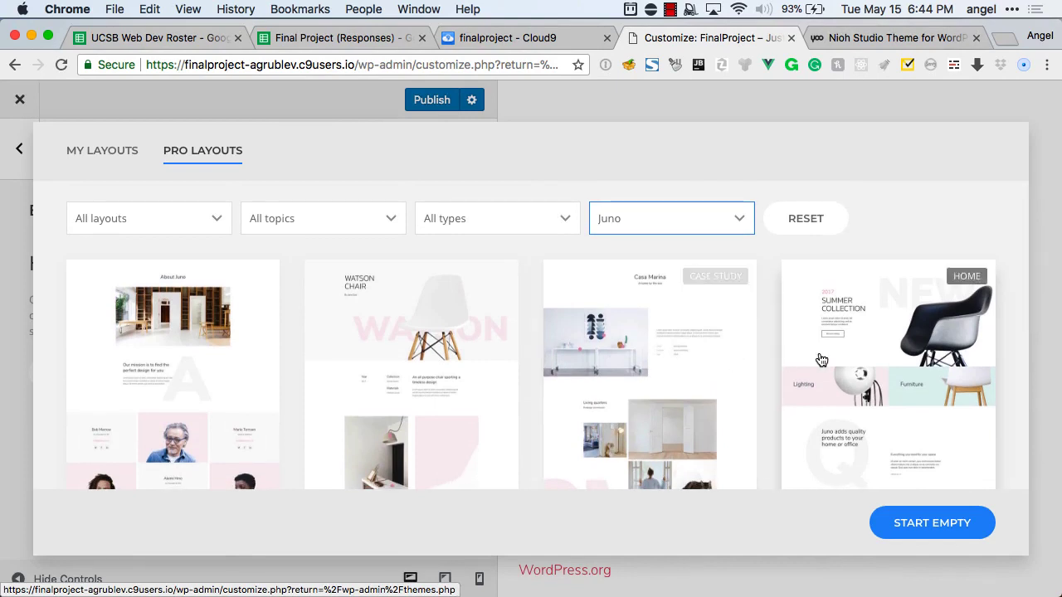
left_click(865, 348)
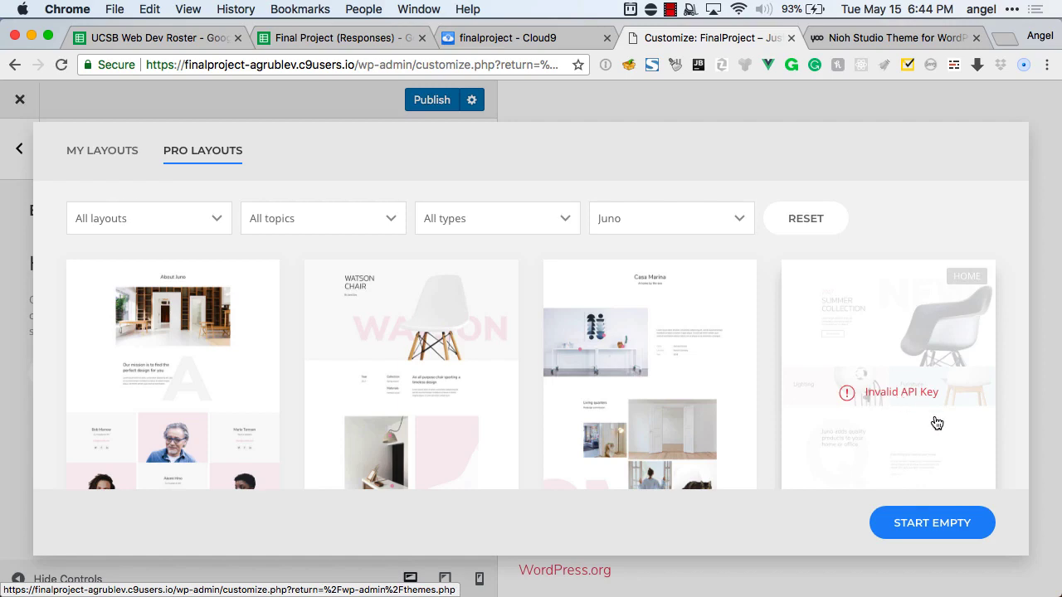
Close the layouts, reach the API Key field in Settings > System, then switch to yootheme.com.
left_click(805, 95)
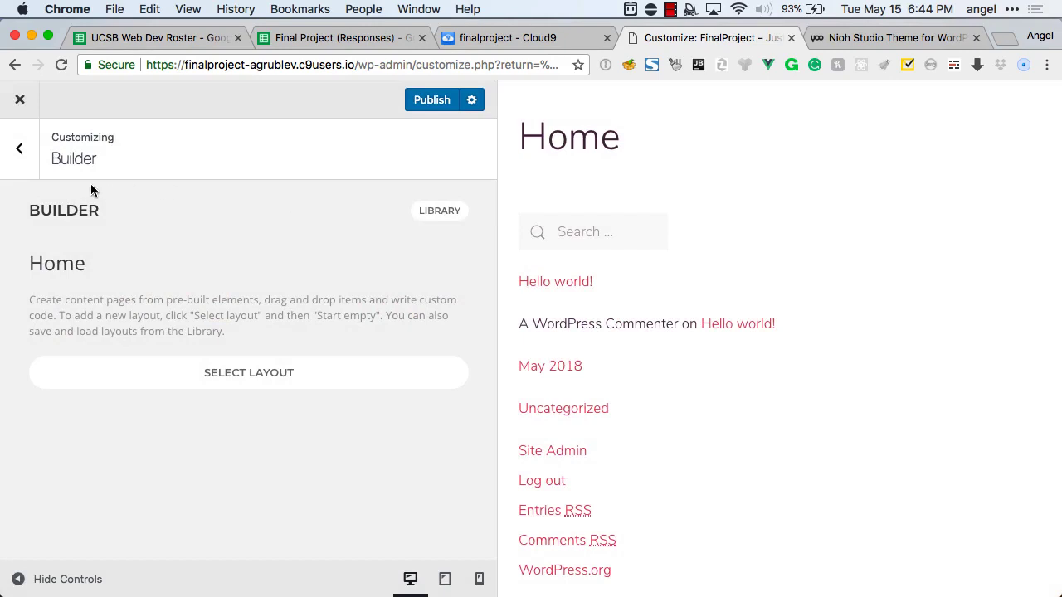
left_click(19, 164)
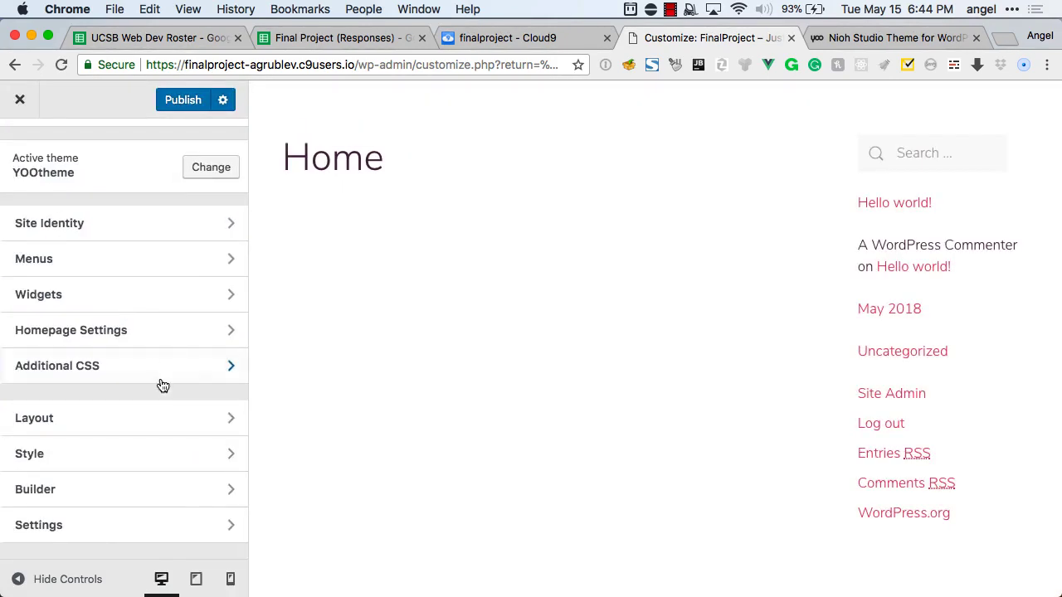
left_click(74, 529)
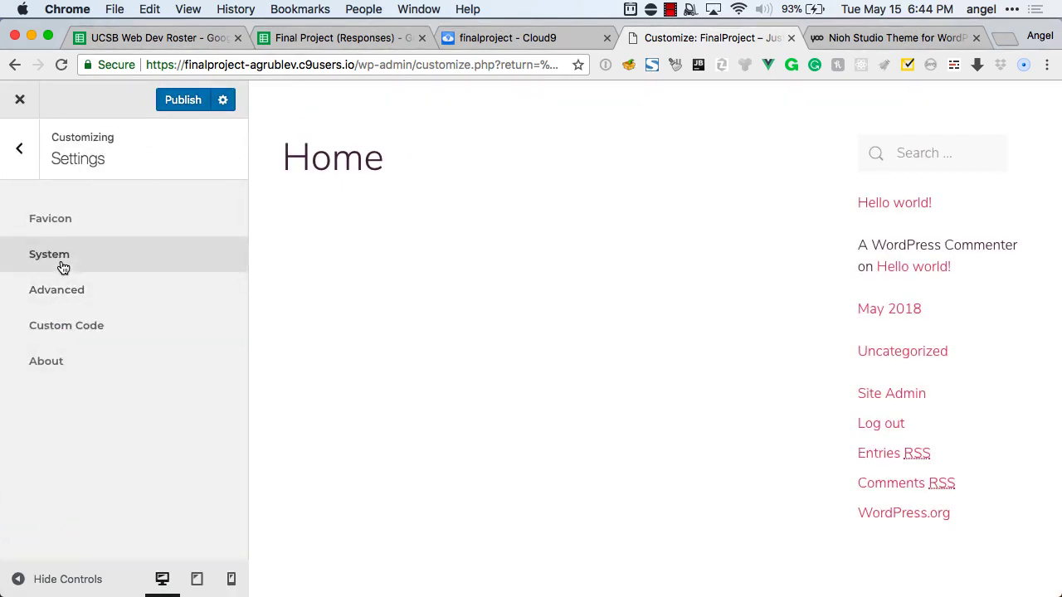
left_click(60, 255)
left_click(99, 347)
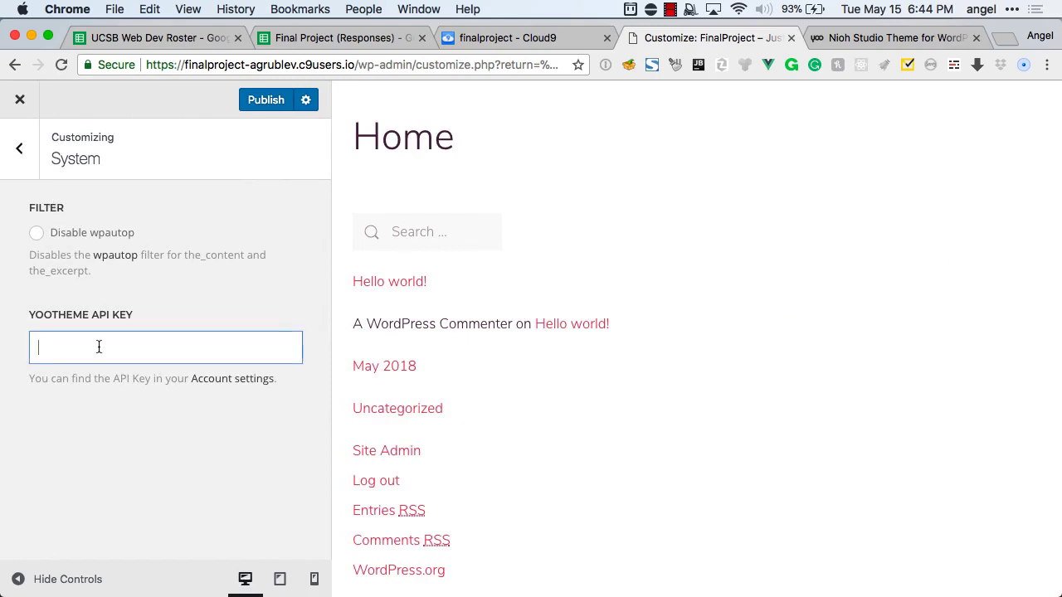
left_click(886, 37)
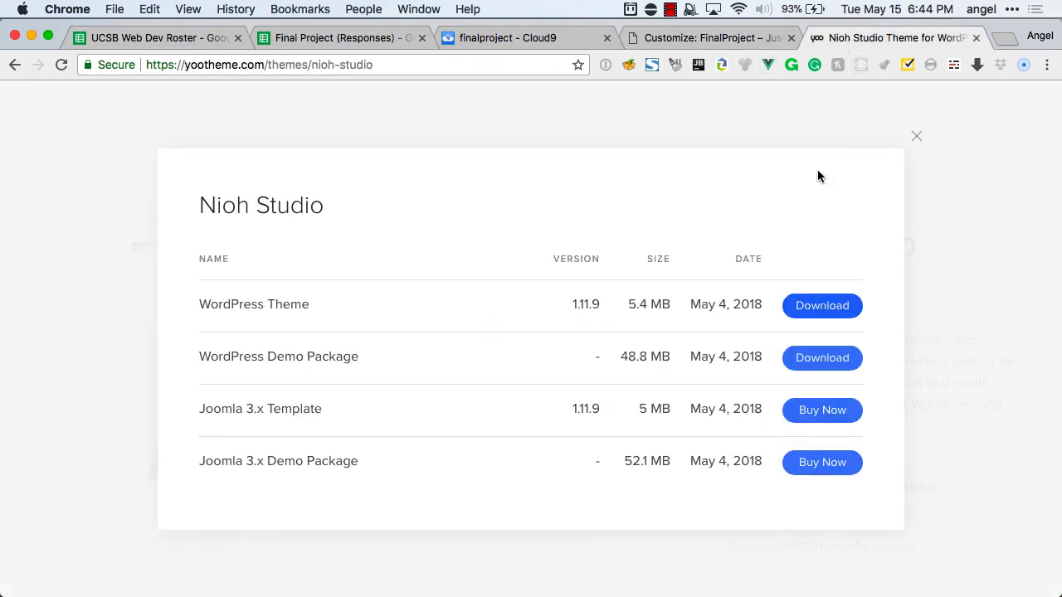
Copy the account API key from yootheme.com and paste it into WordPress's YOOtheme API Key field.
left_click(917, 137)
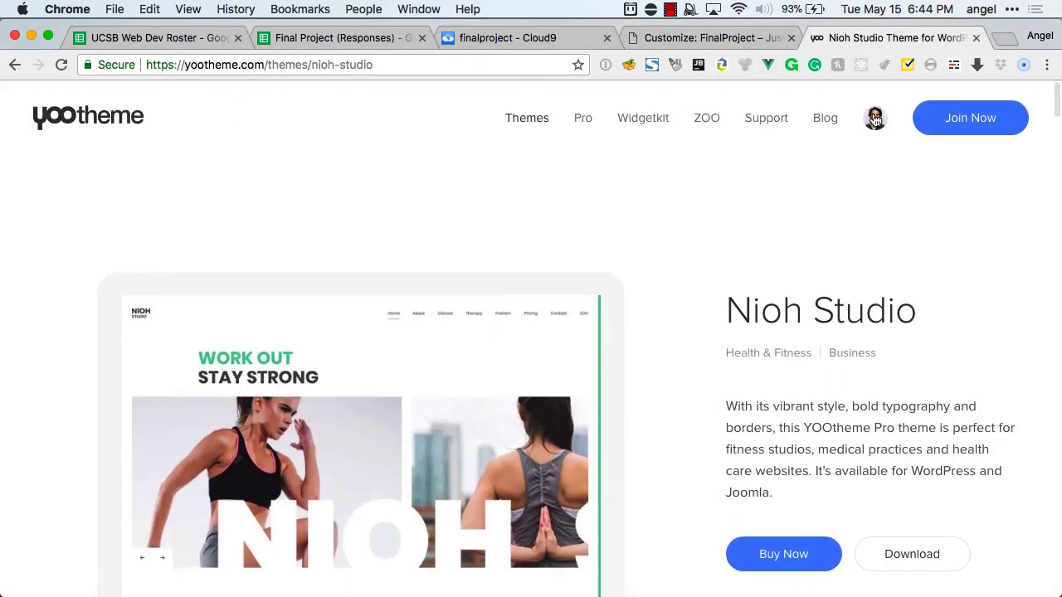
mouse_move(874, 121)
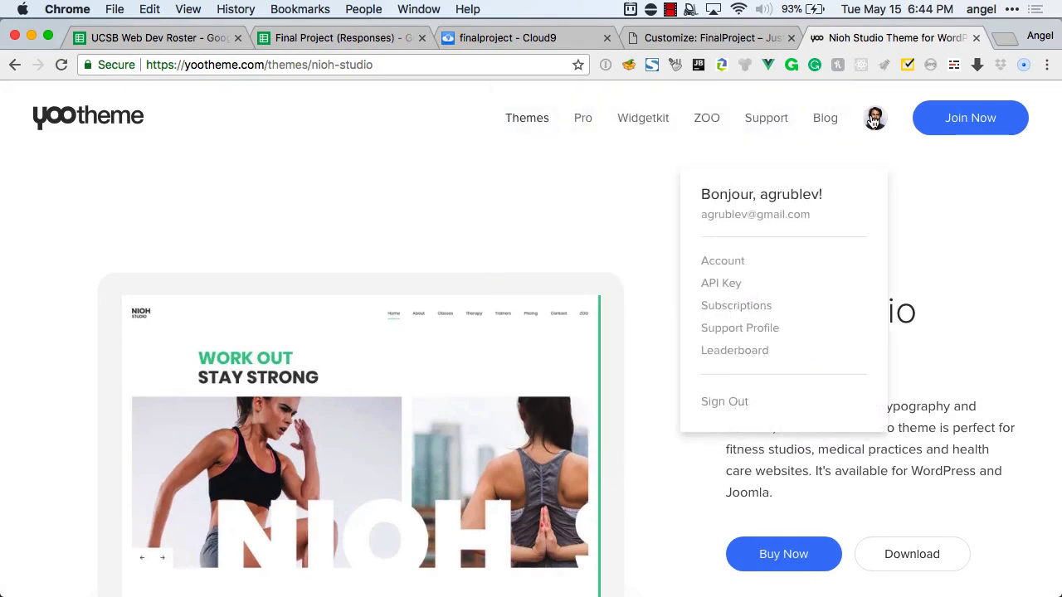
left_click(733, 286)
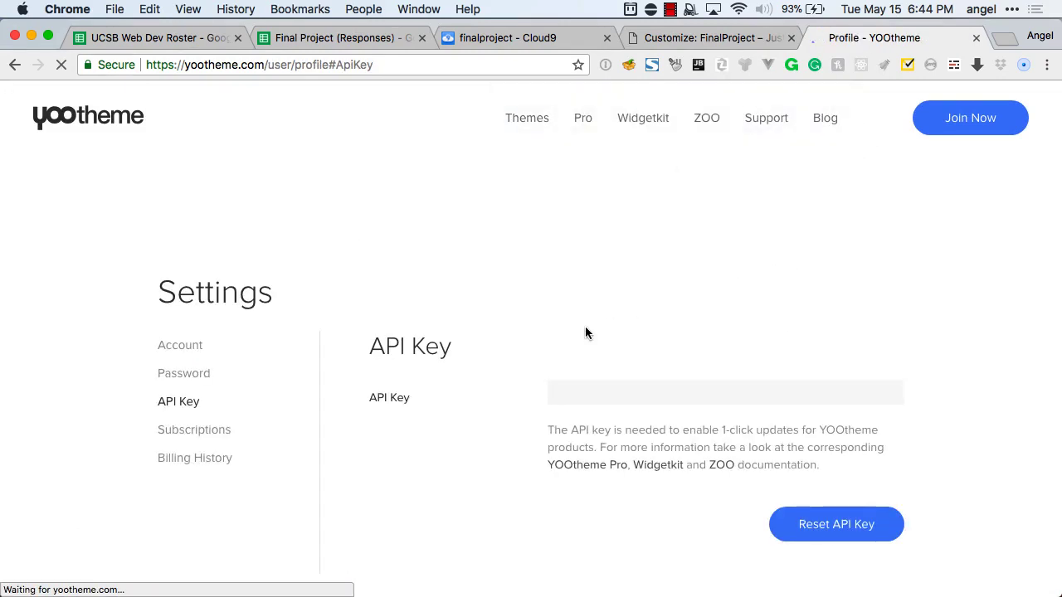
double_click(594, 358)
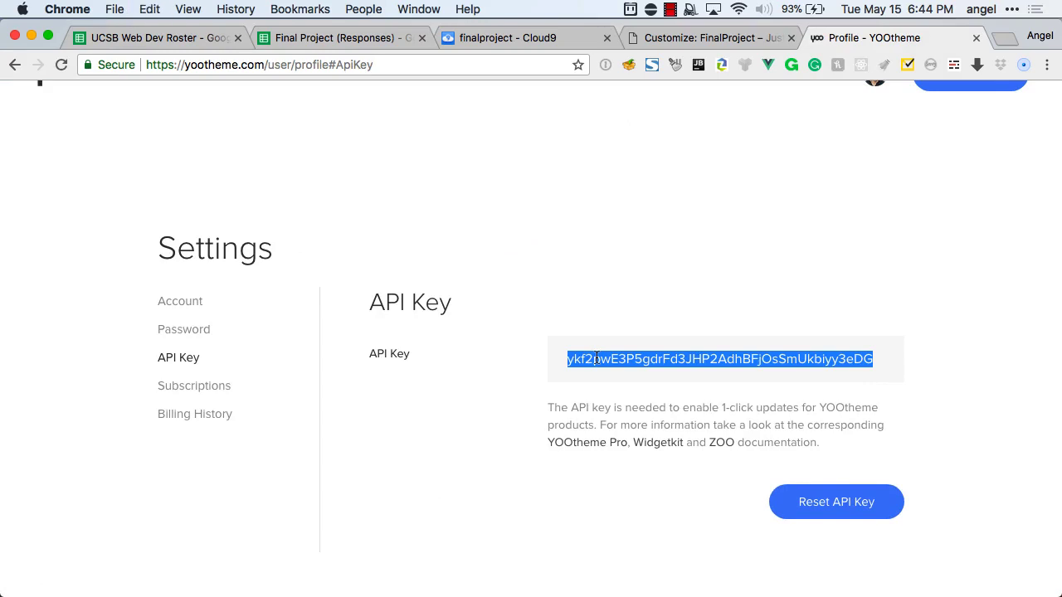
key("super+c")
key("super+alt+Left")
key("super+v")
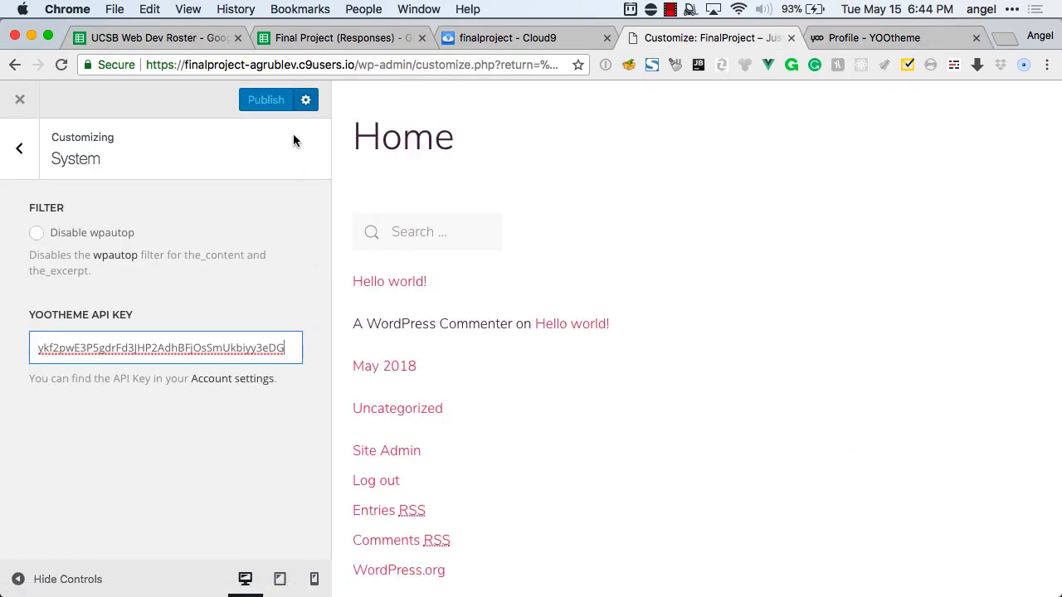
From the Home builder's Pro Layouts, apply the Juno Summer Collection layout.
left_click(26, 156)
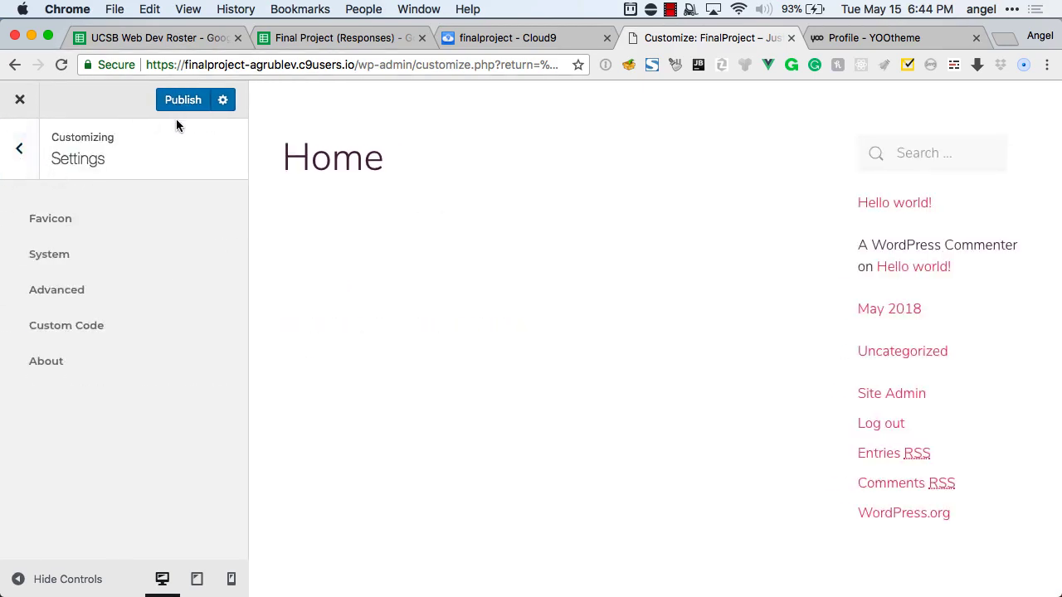
left_click(35, 172)
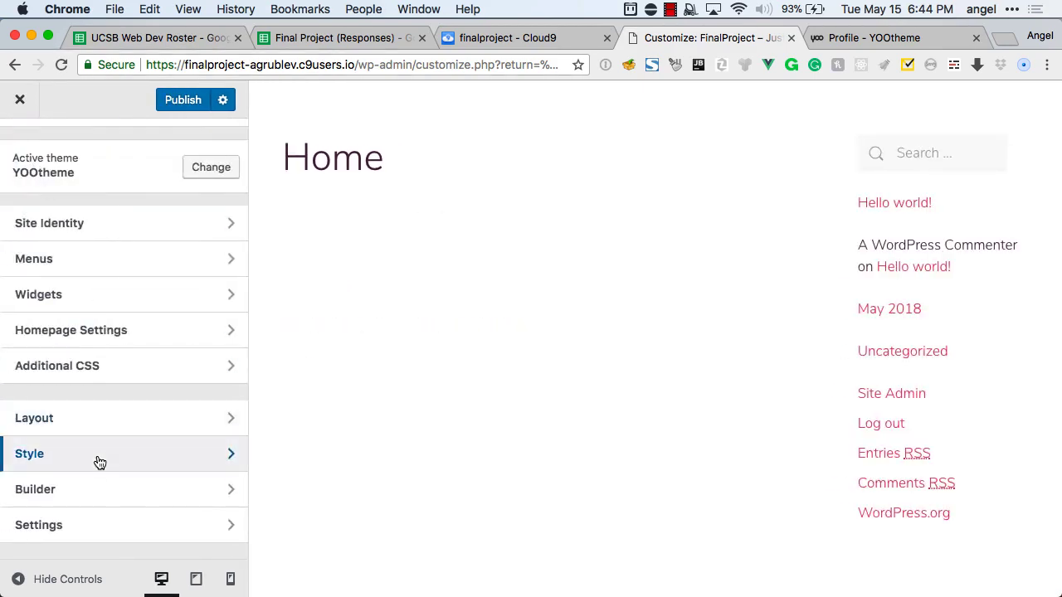
left_click(95, 493)
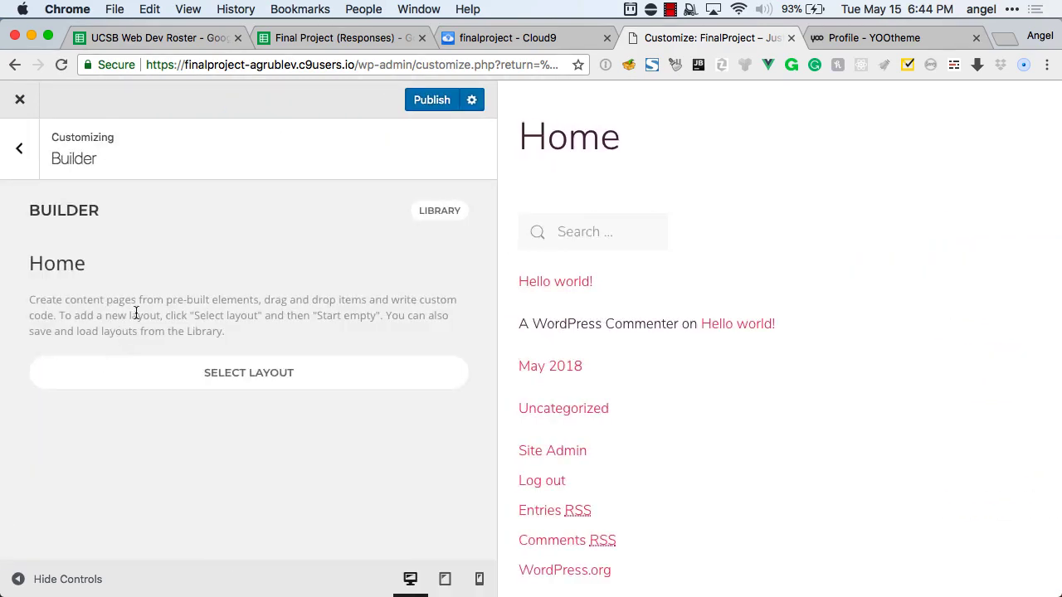
left_click(152, 379)
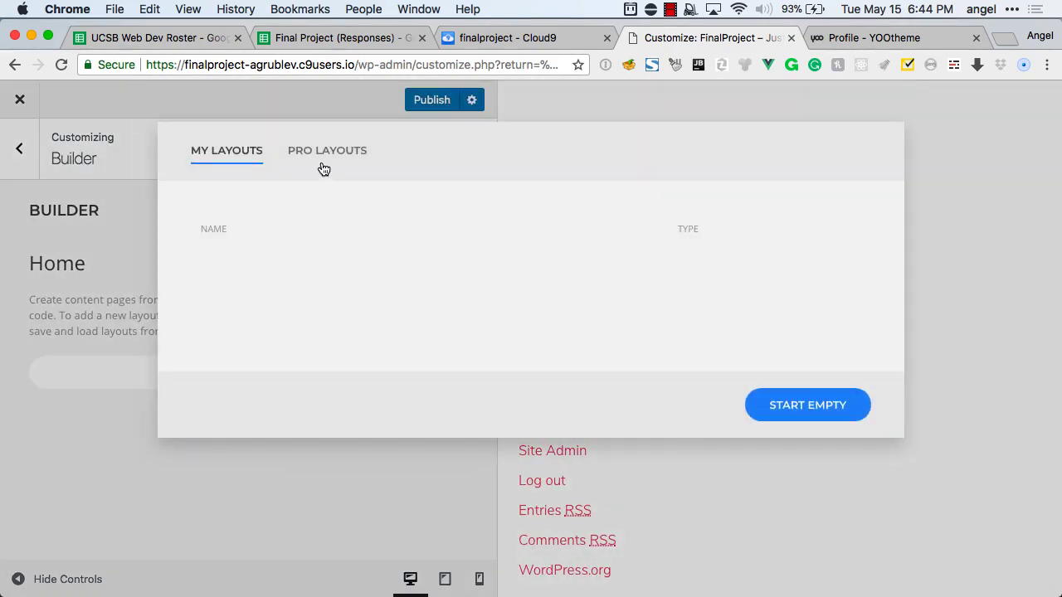
left_click(324, 163)
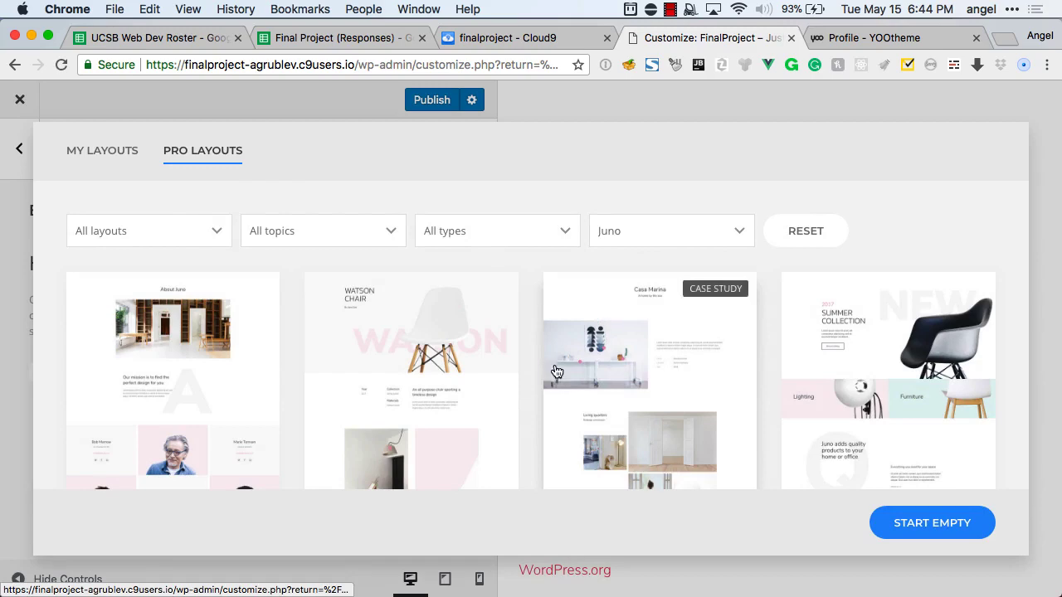
left_click(889, 327)
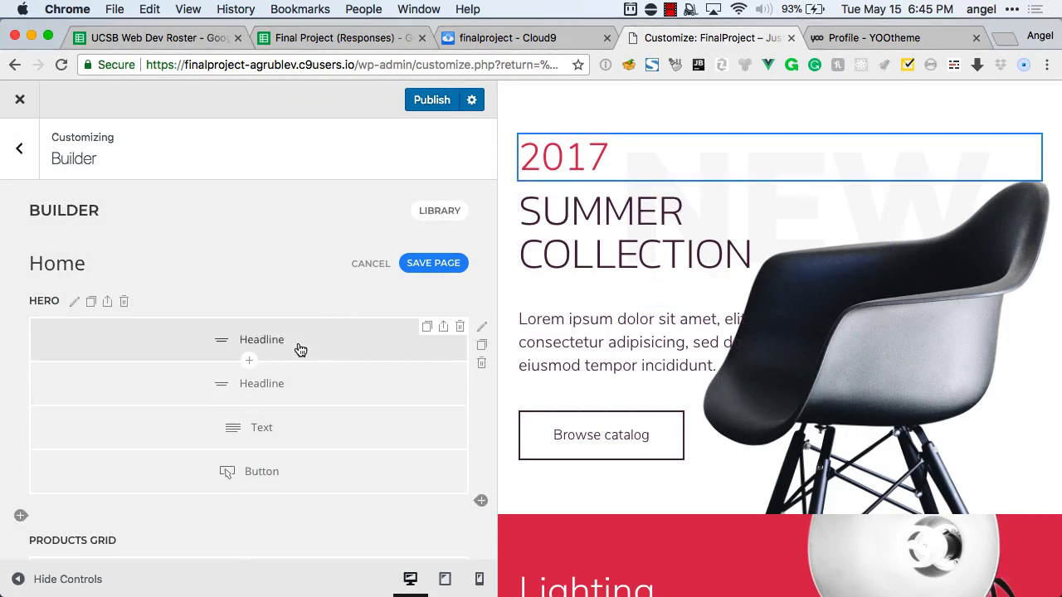
Zoom out and scroll the Home preview to inspect the hero, products grid, Office interiors and Featured Projects sections.
scroll(301, 348, "down", 10)
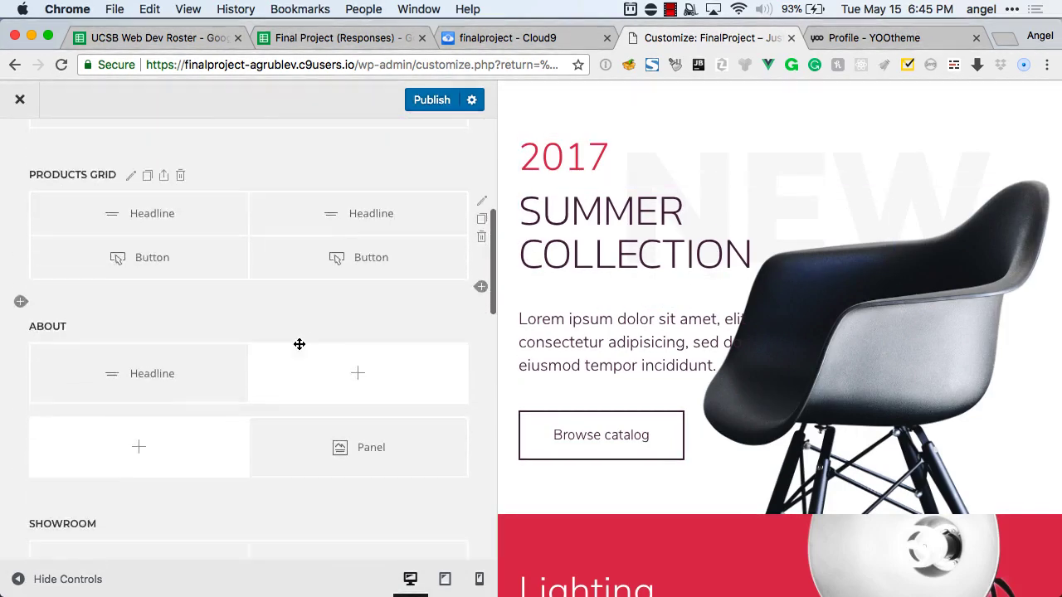
scroll(300, 345, "down", 10)
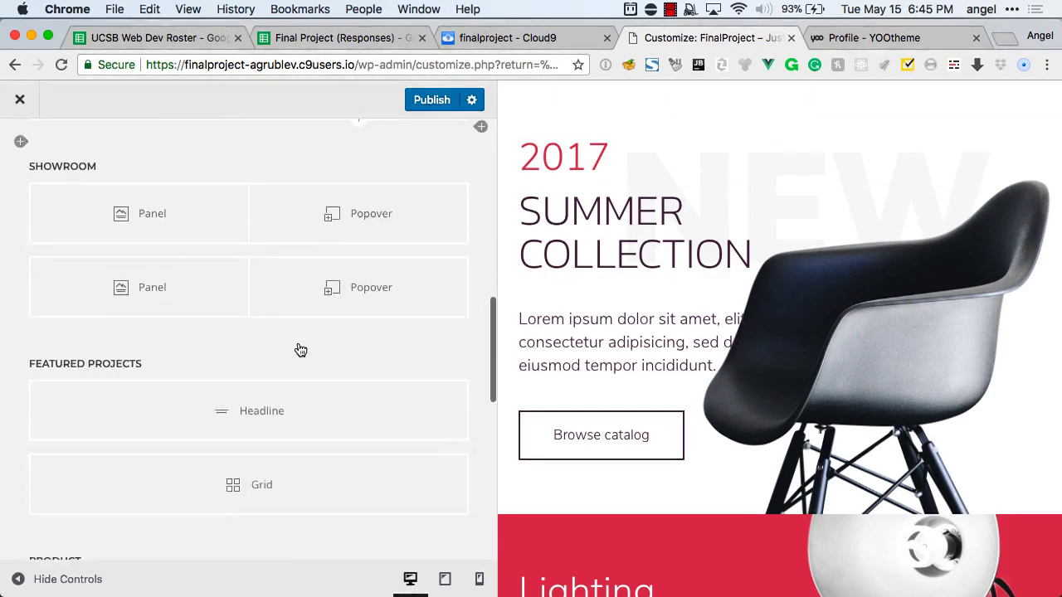
scroll(301, 349, "down", 4)
scroll(650, 304, "down", 10)
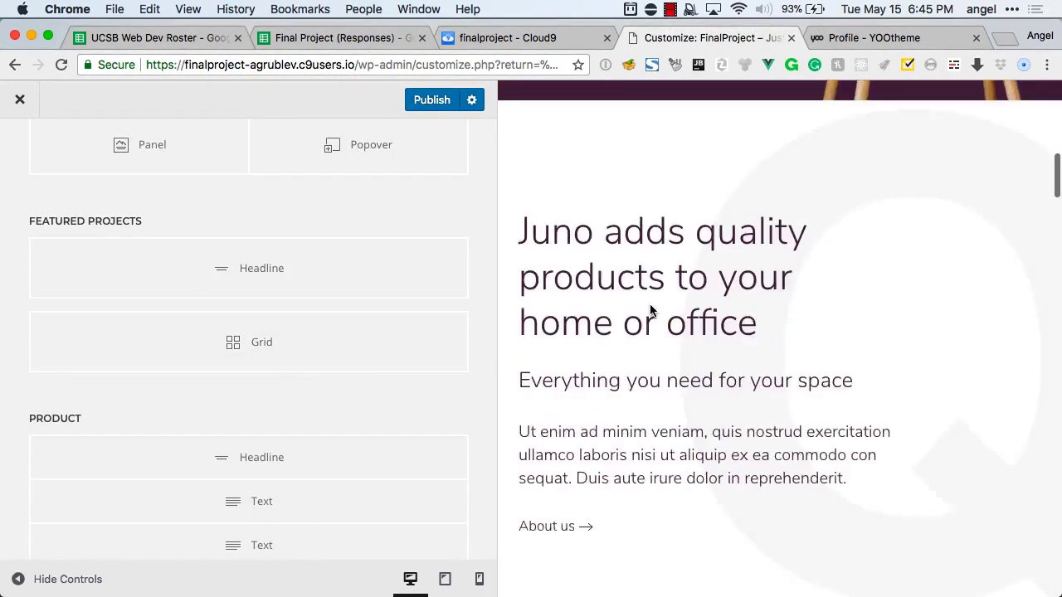
scroll(649, 303, "down", 15)
scroll(650, 304, "up", 10)
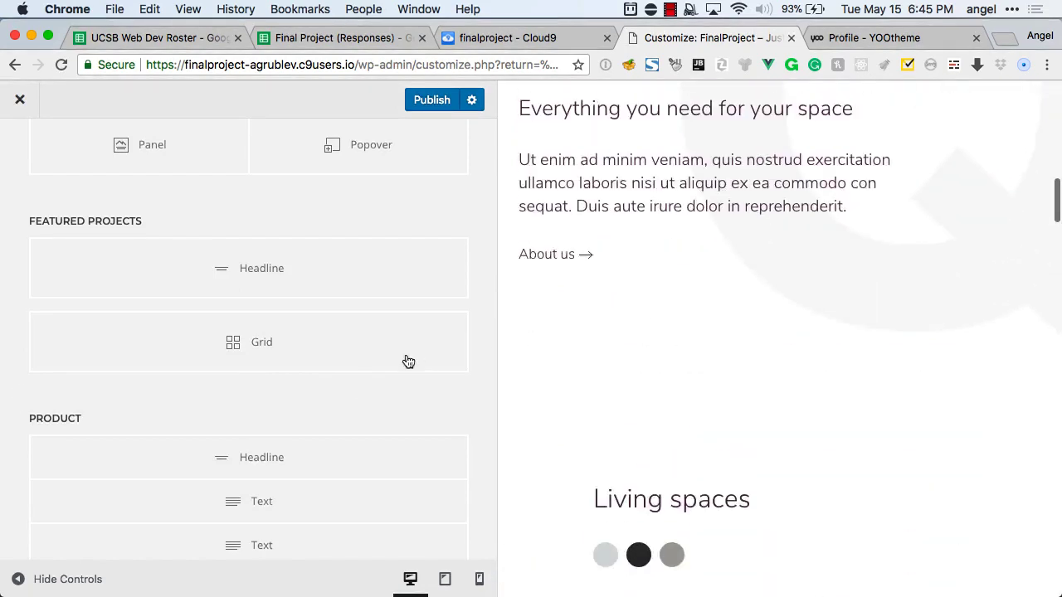
scroll(348, 382, "up", 15)
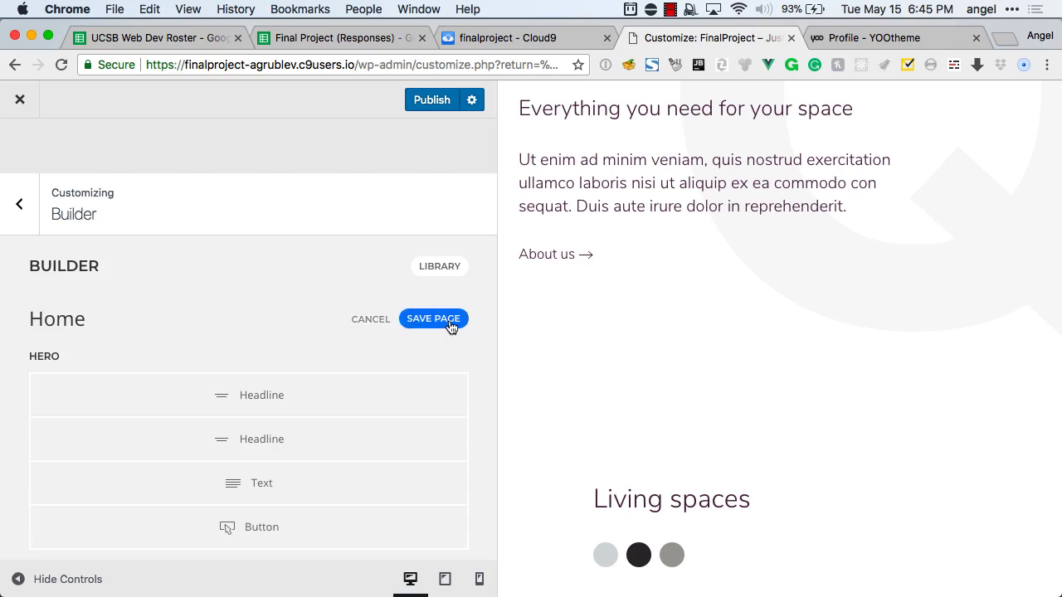
key("super+minus")
key("super+minus")
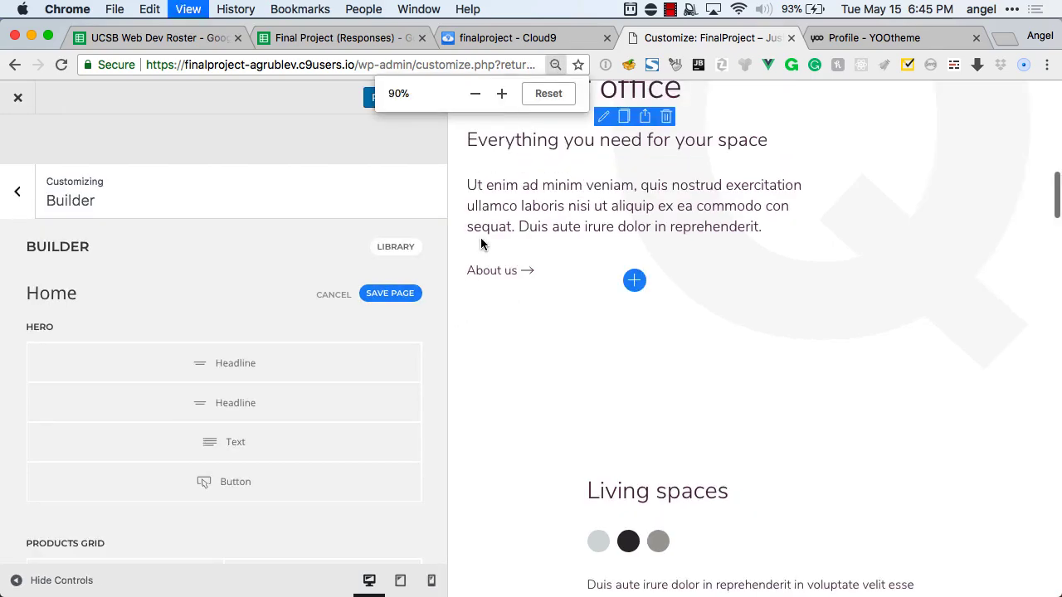
scroll(610, 309, "up", 5)
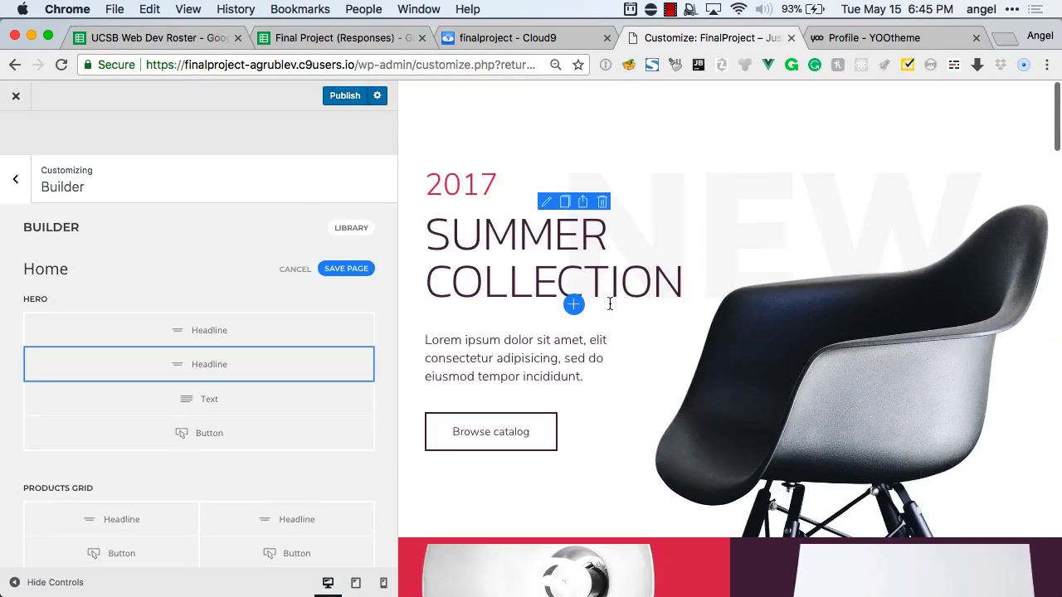
key("super+minus")
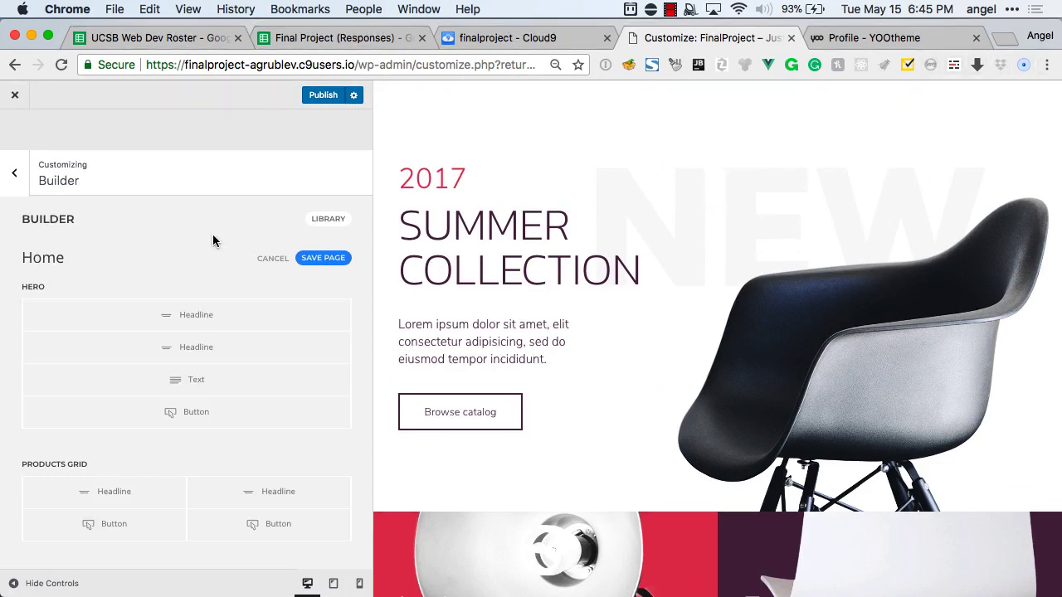
scroll(212, 241, "down", 15)
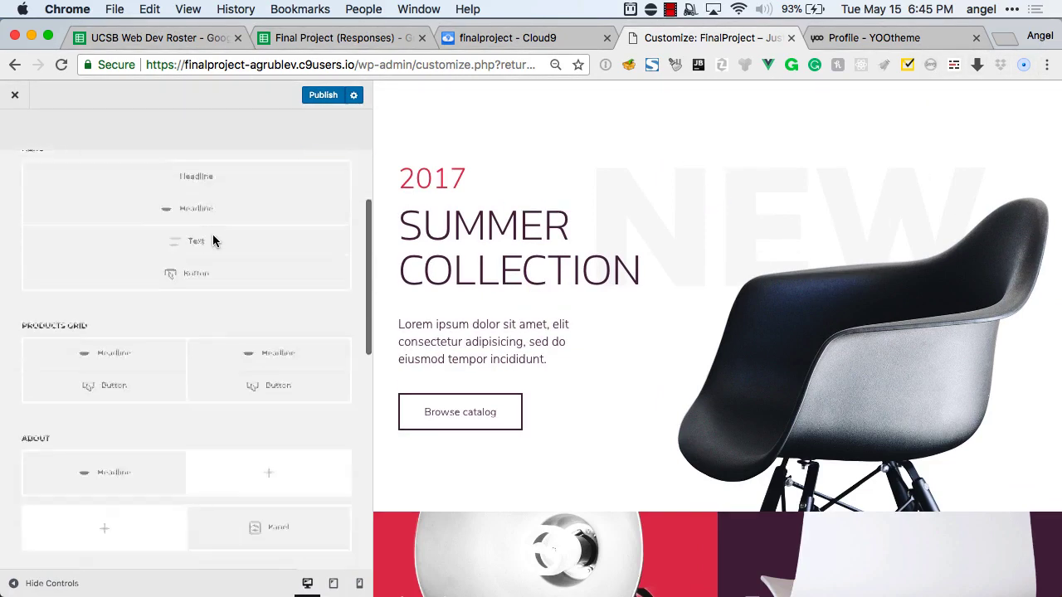
scroll(213, 240, "up", 15)
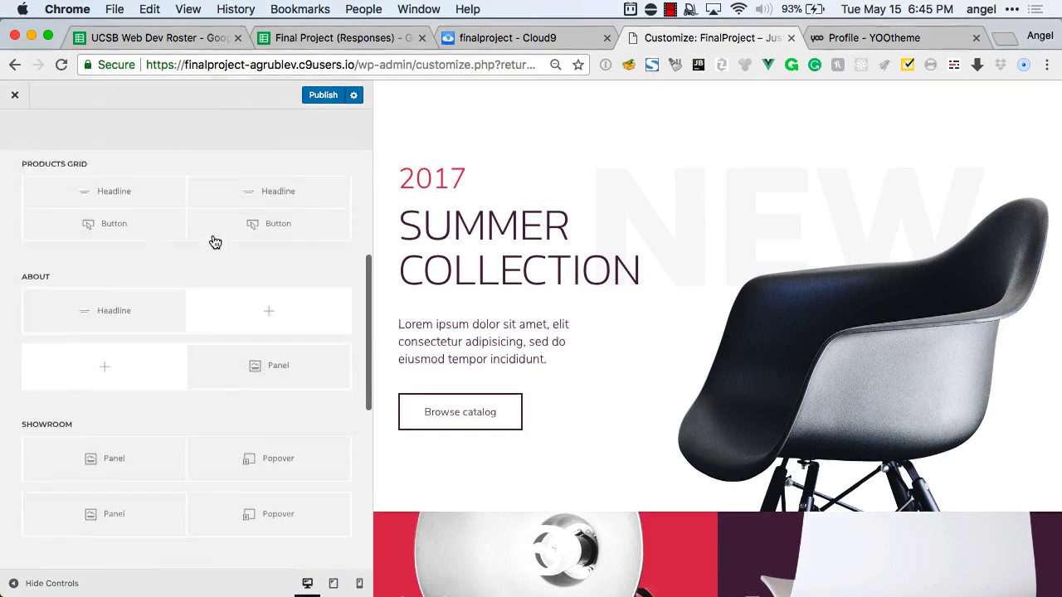
scroll(637, 248, "down", 20)
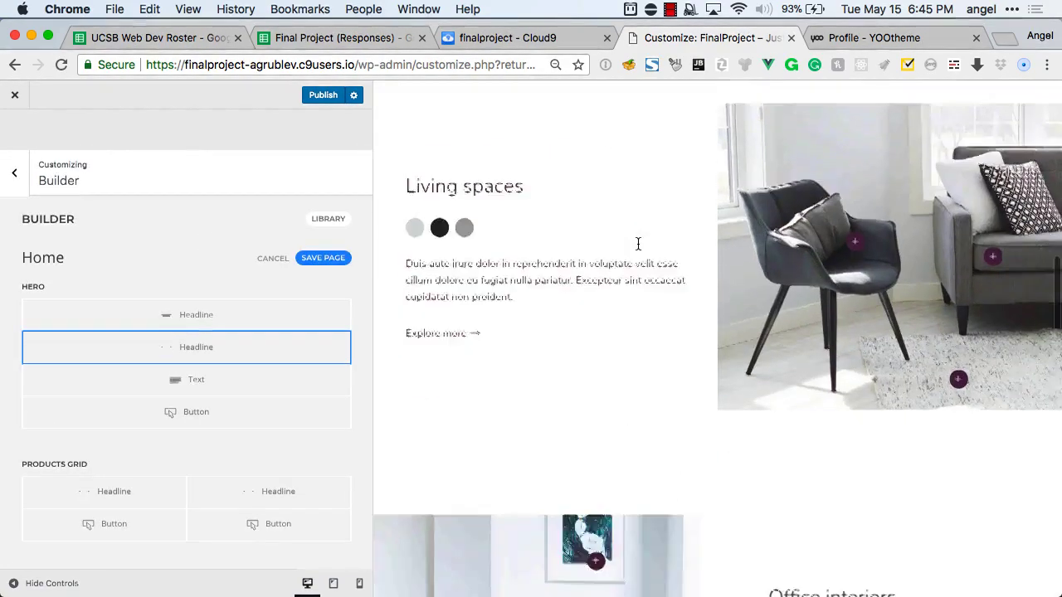
scroll(637, 247, "up", 15)
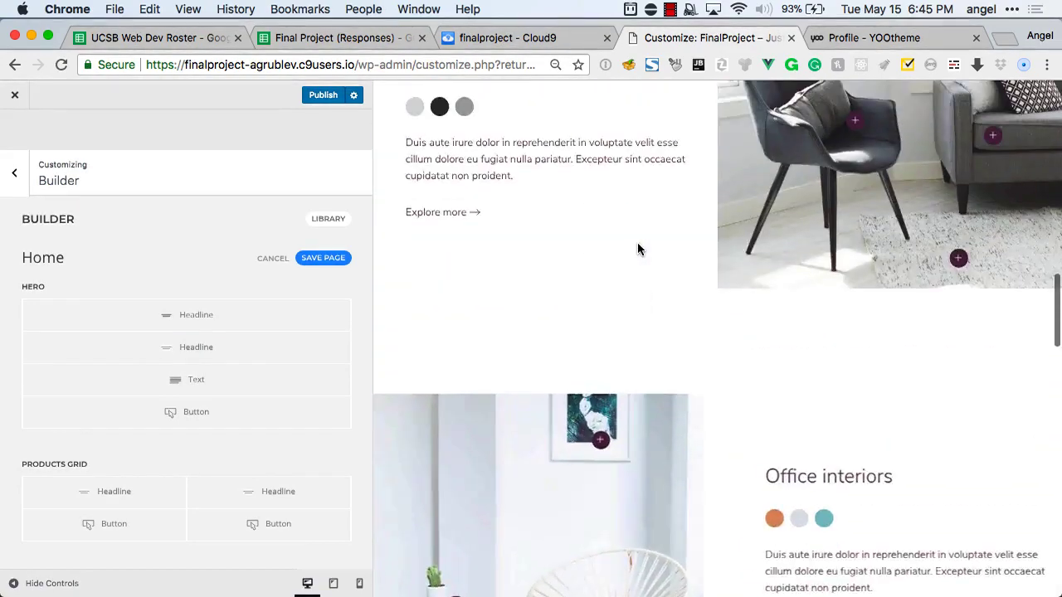
scroll(637, 242, "down", 5)
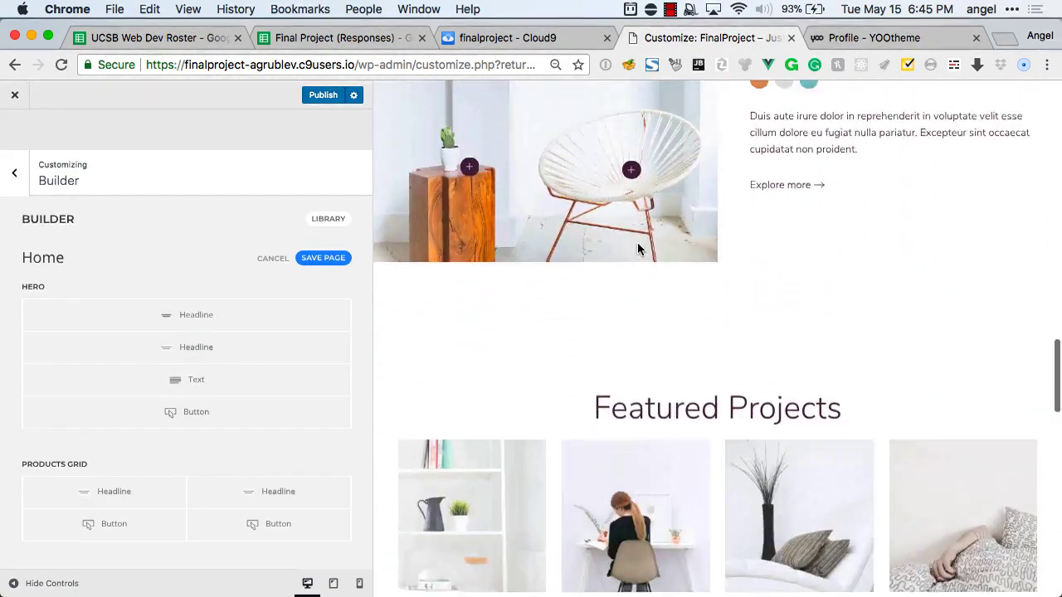
scroll(638, 242, "up", 5)
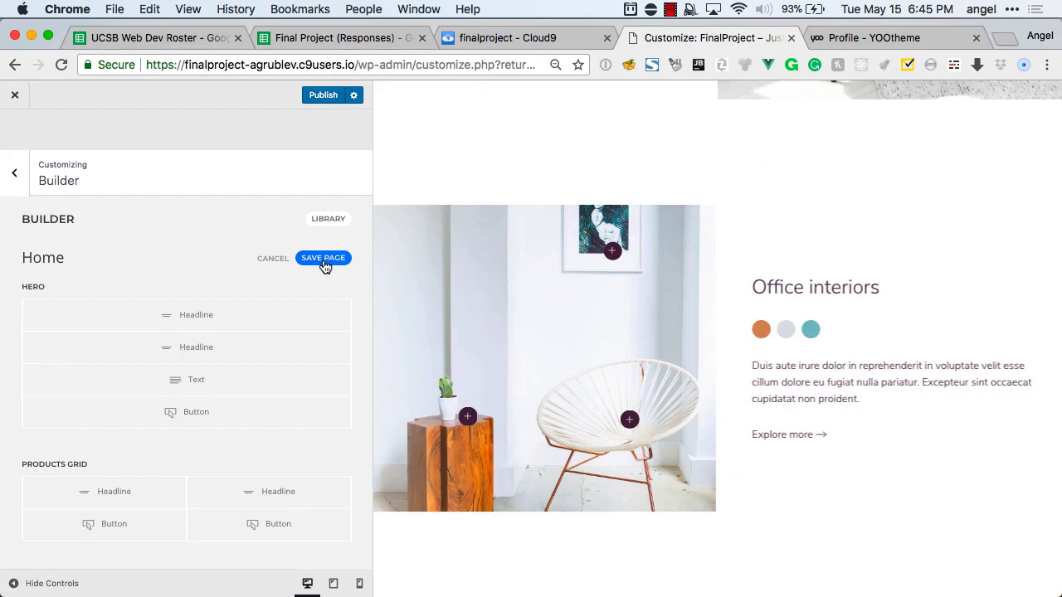
Save the Home page, download its layout images to the media library, and exit the Builder.
left_click(324, 259)
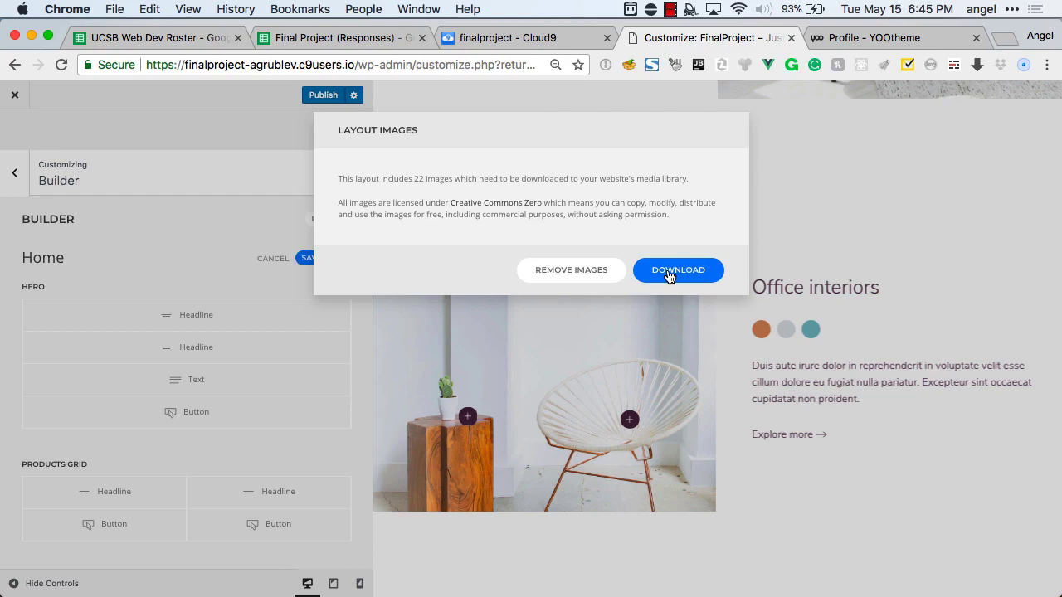
left_click(670, 272)
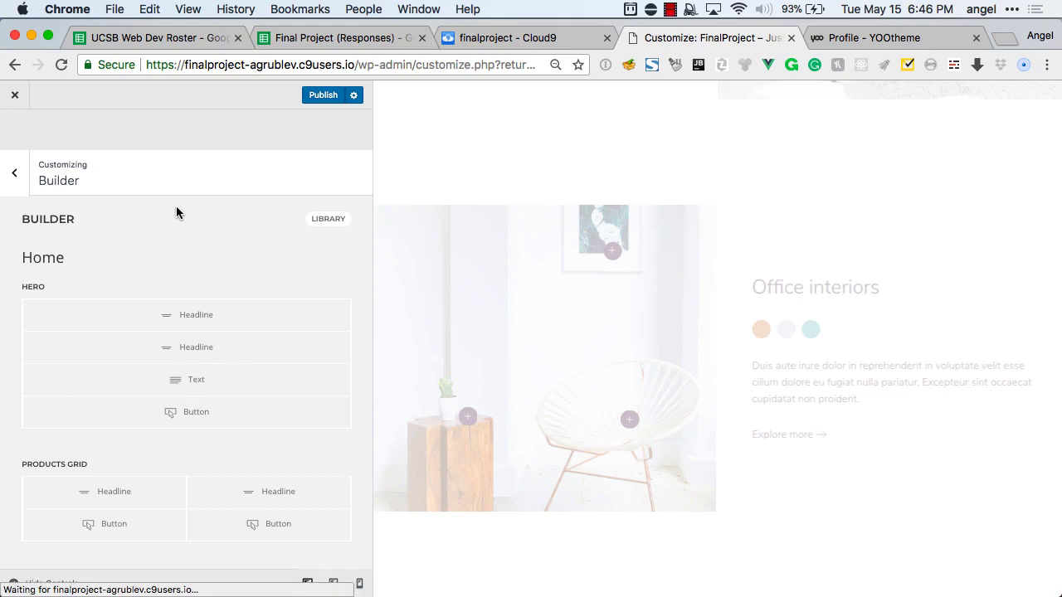
left_click(14, 173)
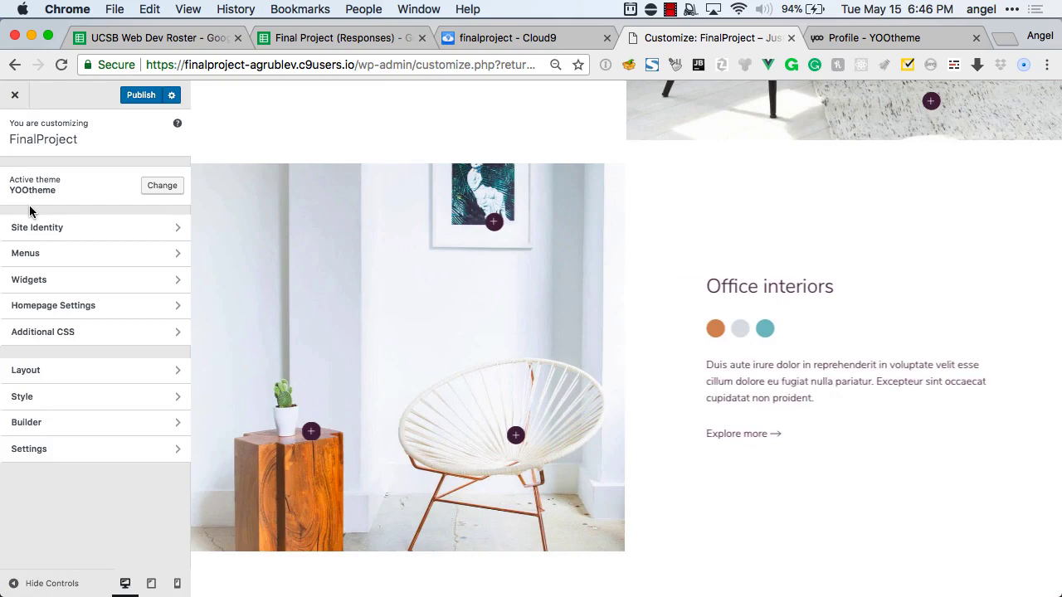
Create a menu called 'Menu' in the Navbar location and list the site's pages to add.
scroll(365, 220, "up", 10)
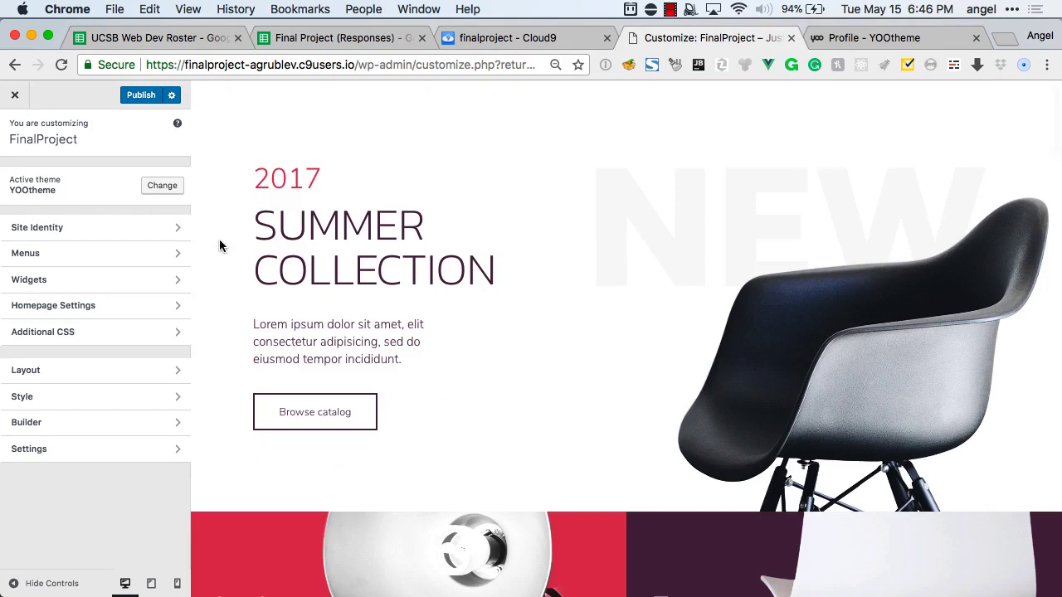
left_click(118, 255)
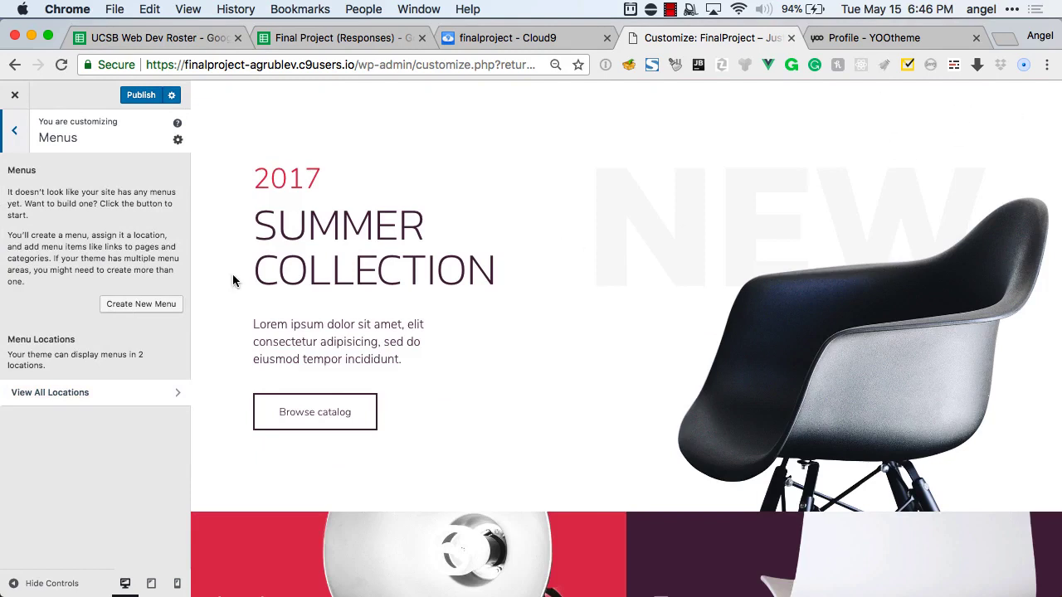
left_click(151, 305)
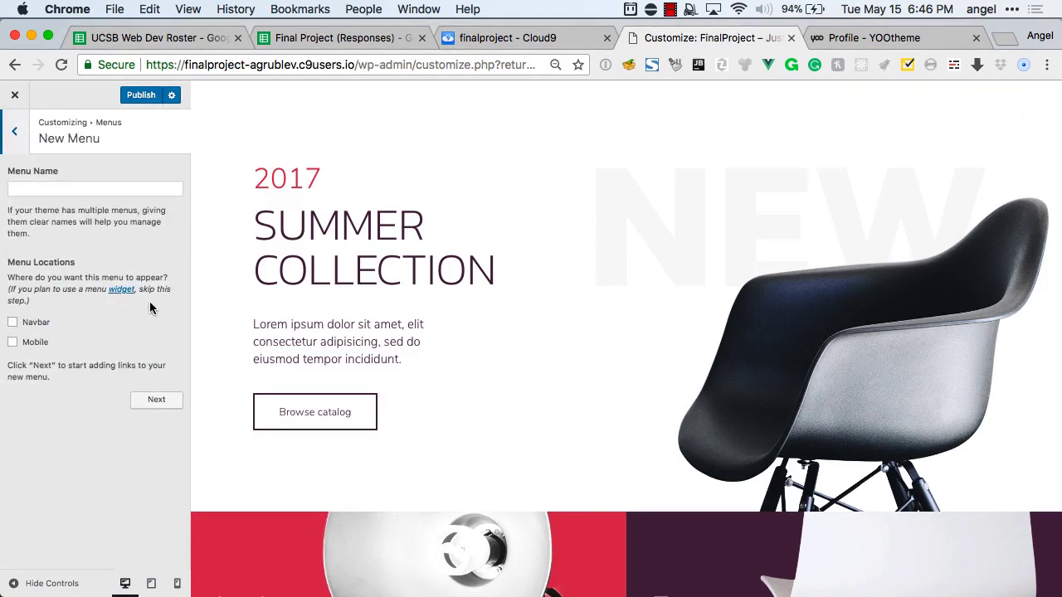
left_click(66, 190)
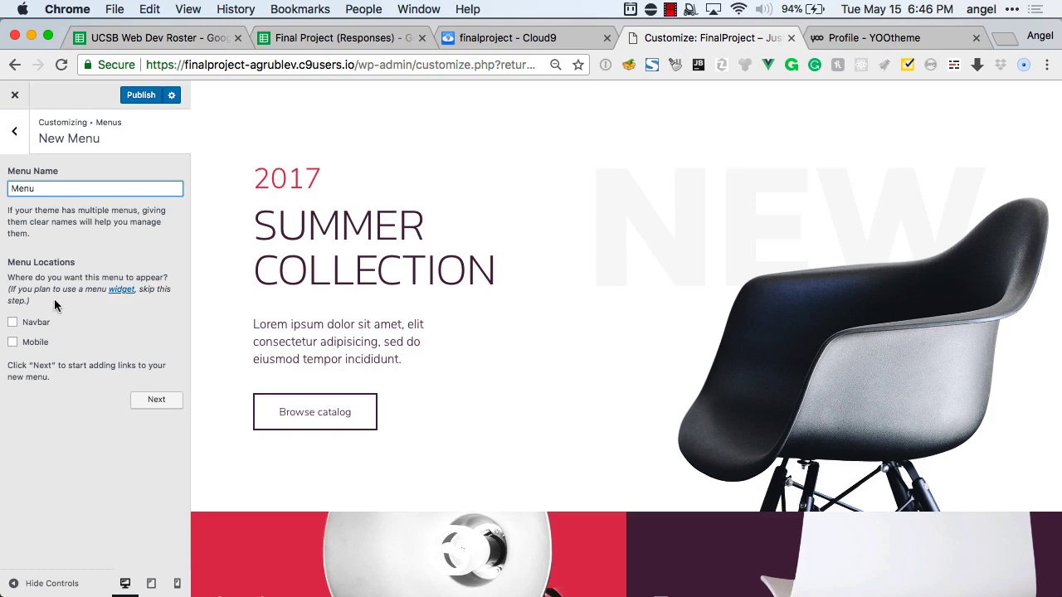
left_click(13, 323)
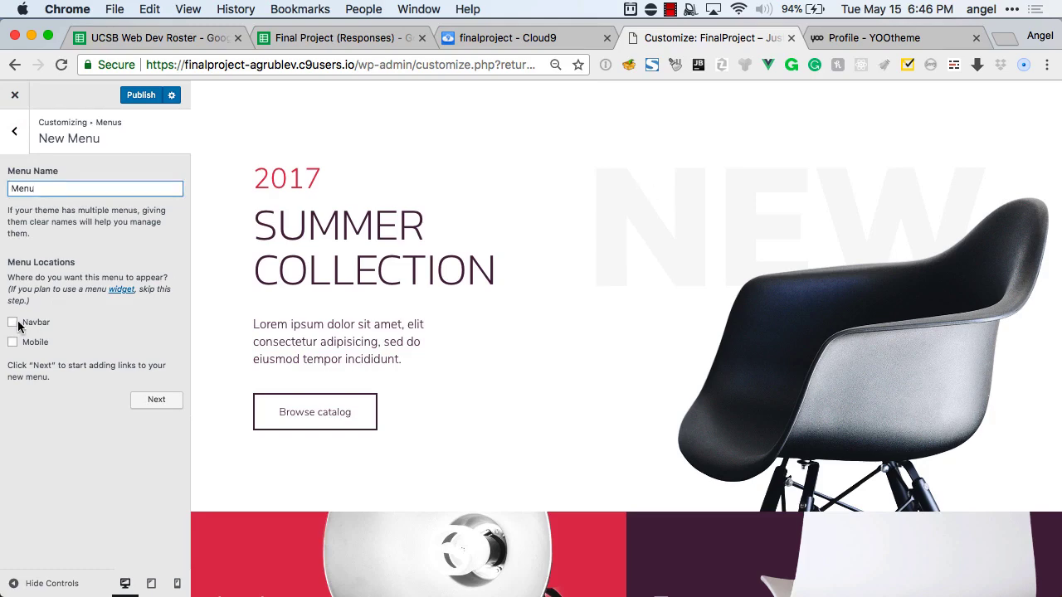
left_click(143, 399)
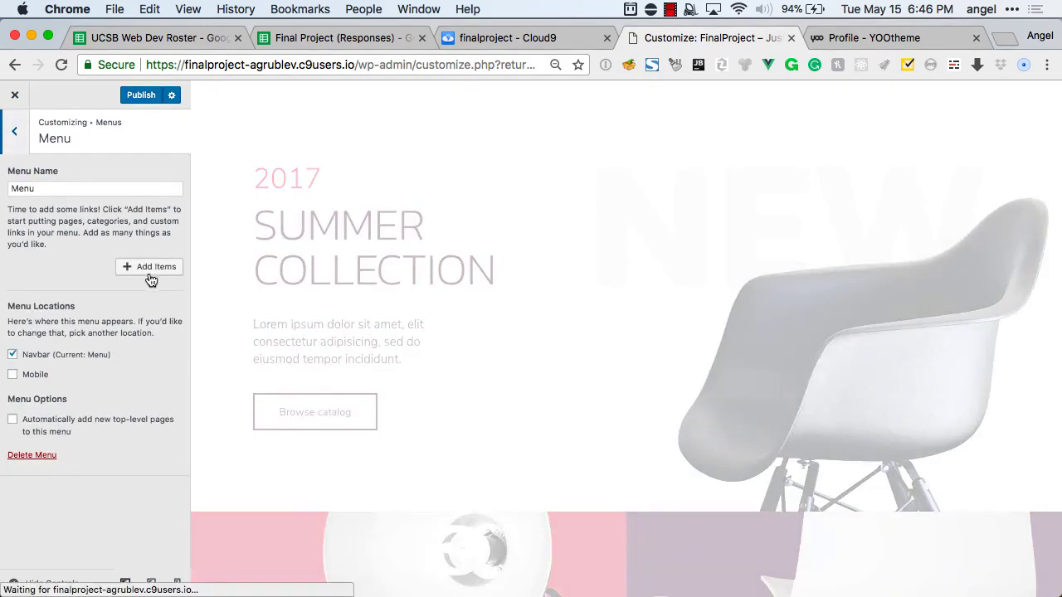
left_click(144, 267)
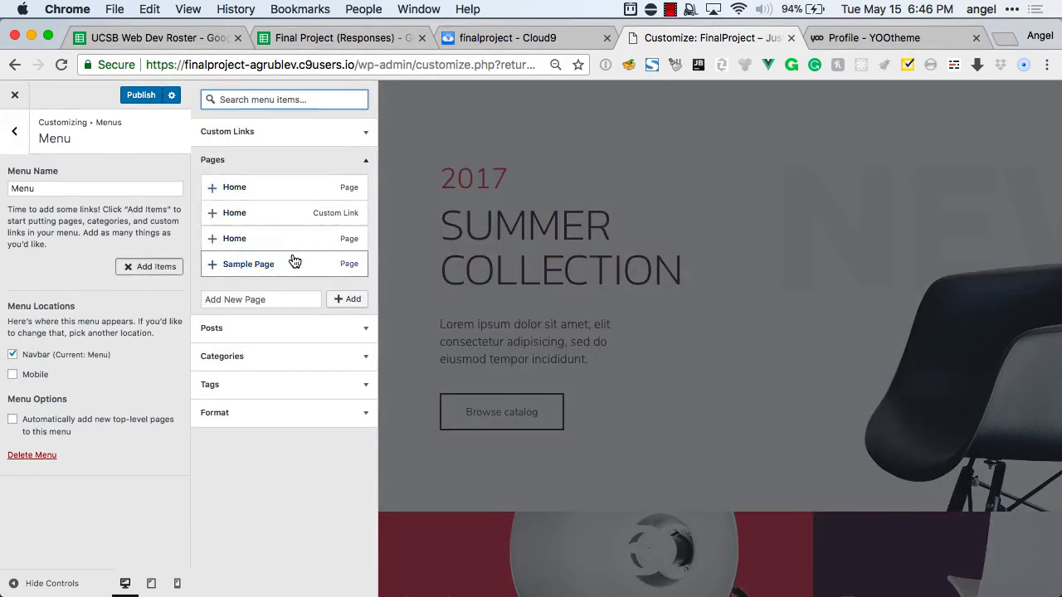
Add a new page named 'Buy Item' to the menu from the Pages section.
left_click(269, 300)
type("Buy")
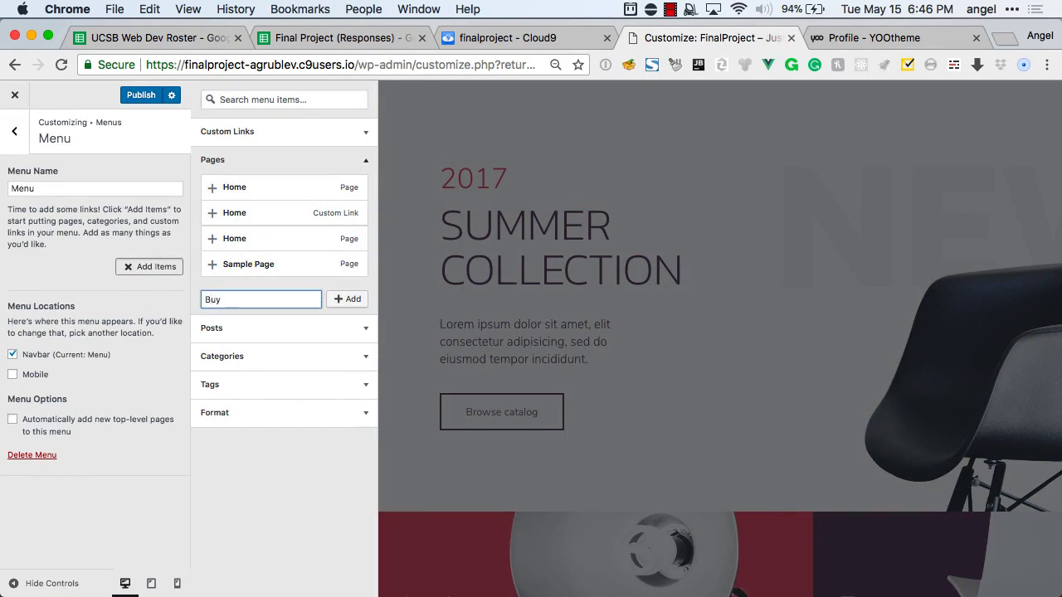
type(" Item")
left_click(348, 302)
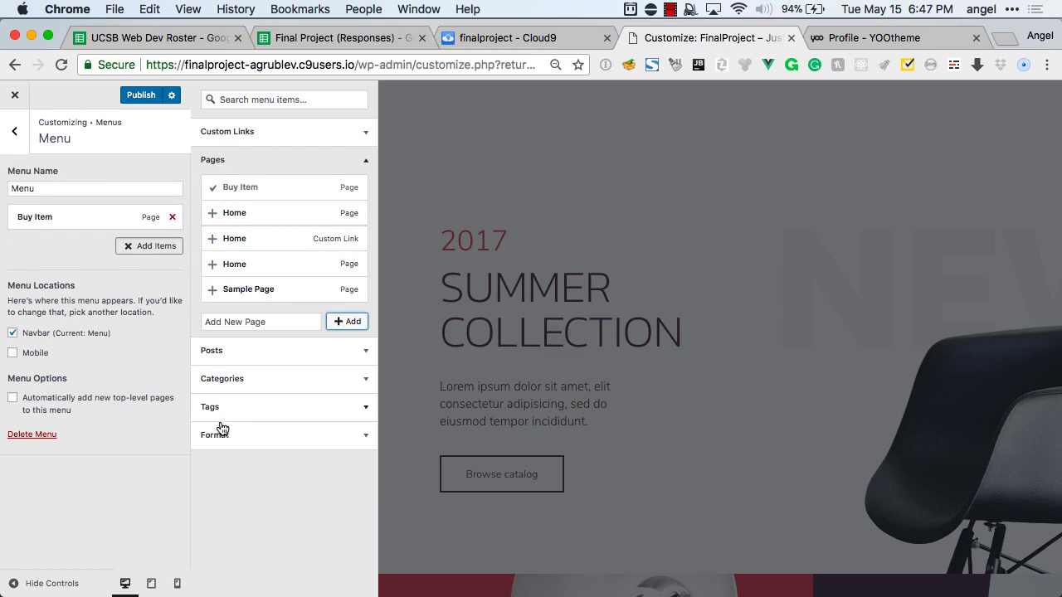
Add a custom link 'Testimonials' with URL #testimonials to the menu.
left_click(237, 137)
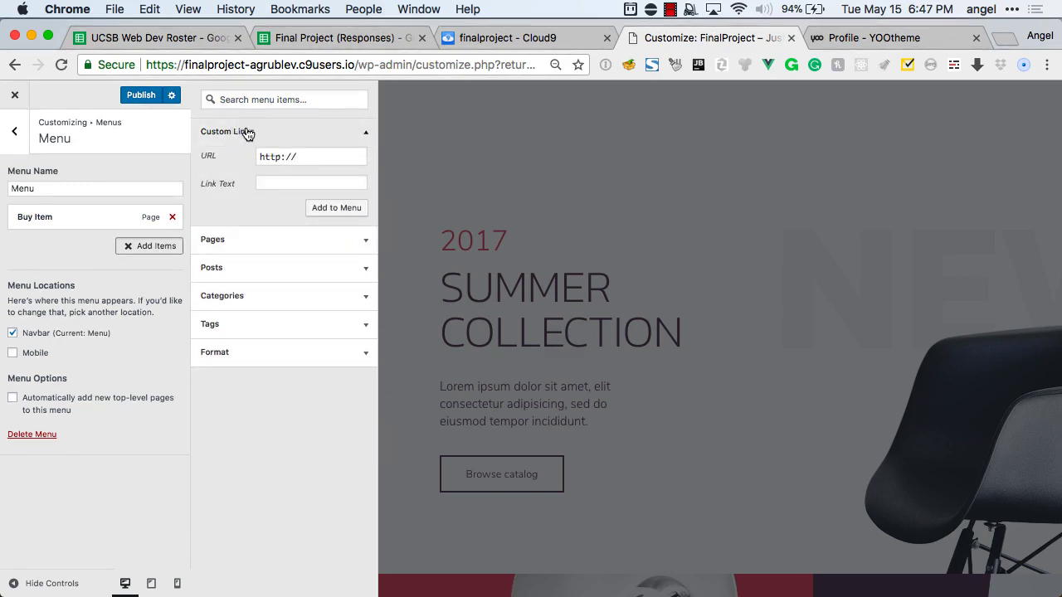
left_click_drag(314, 159, 245, 164)
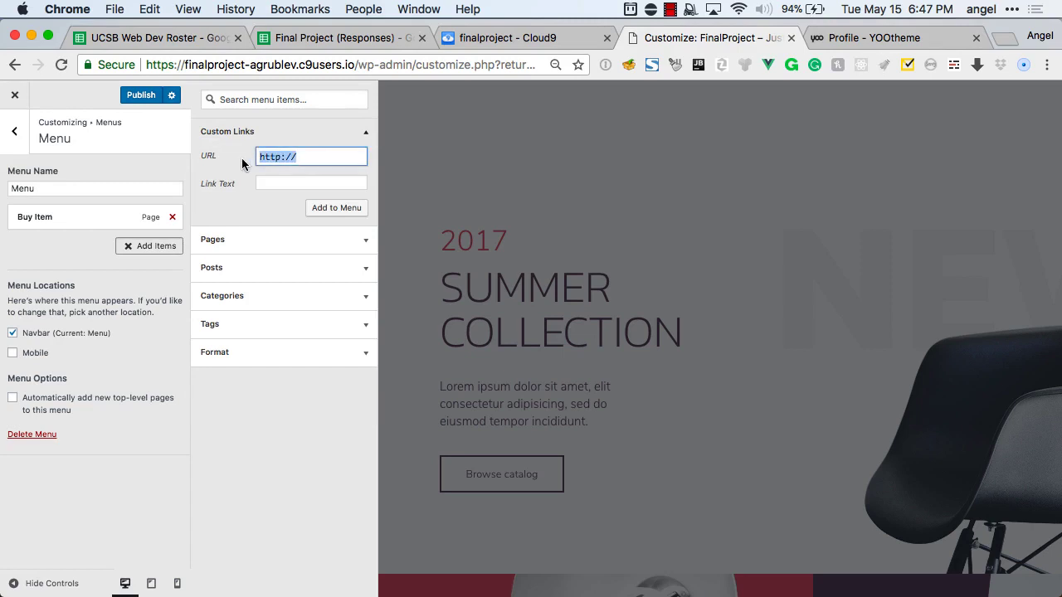
type("#testimonials")
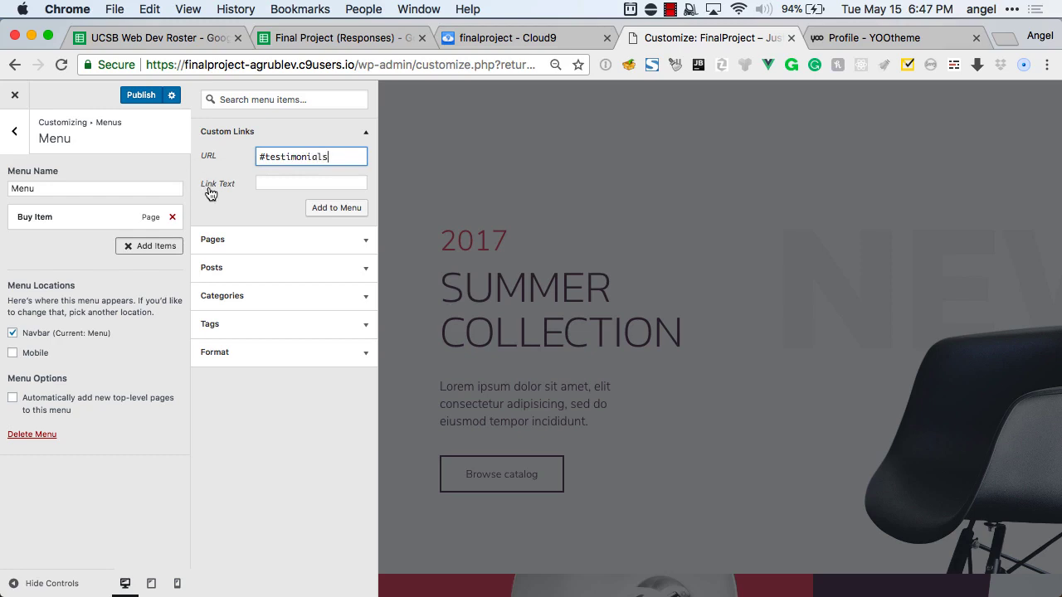
left_click(289, 182)
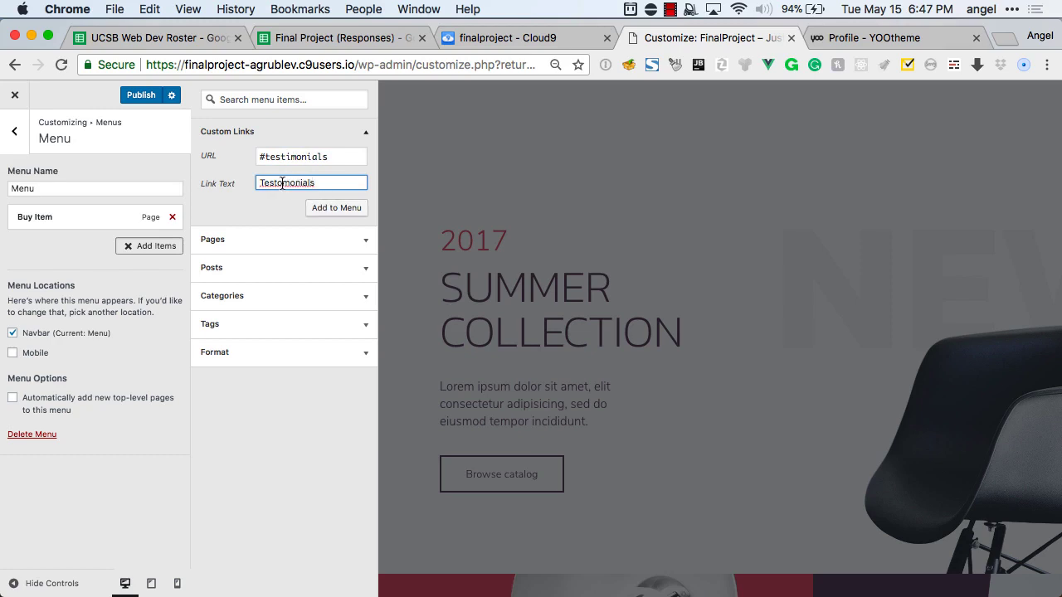
left_click(282, 183)
key("BackSpace")
type("i")
left_click(329, 208)
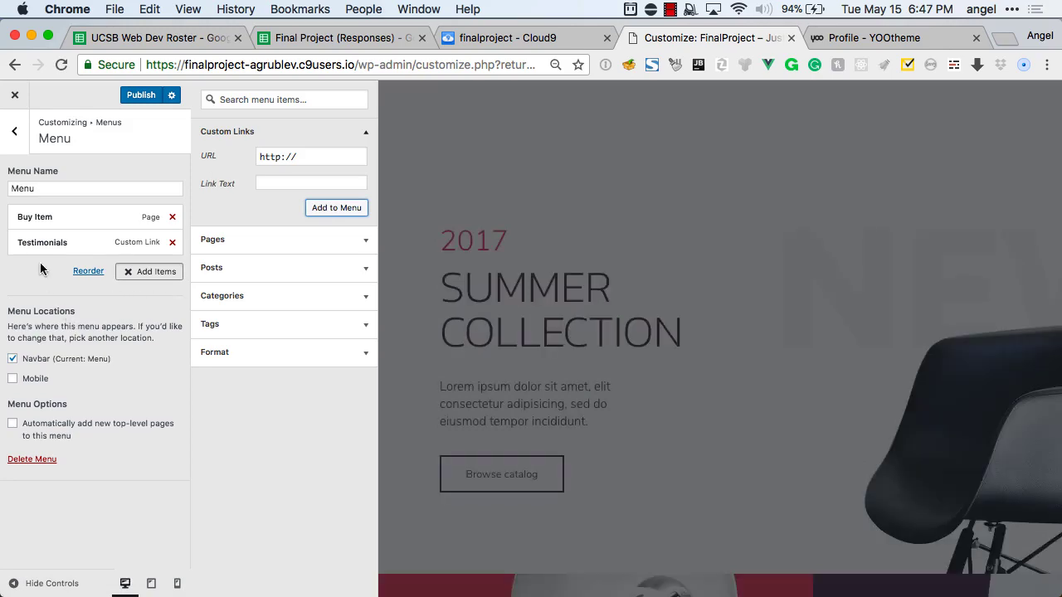
Publish the menu so Buy Item and Testimonials appear in the navbar.
left_click(135, 97)
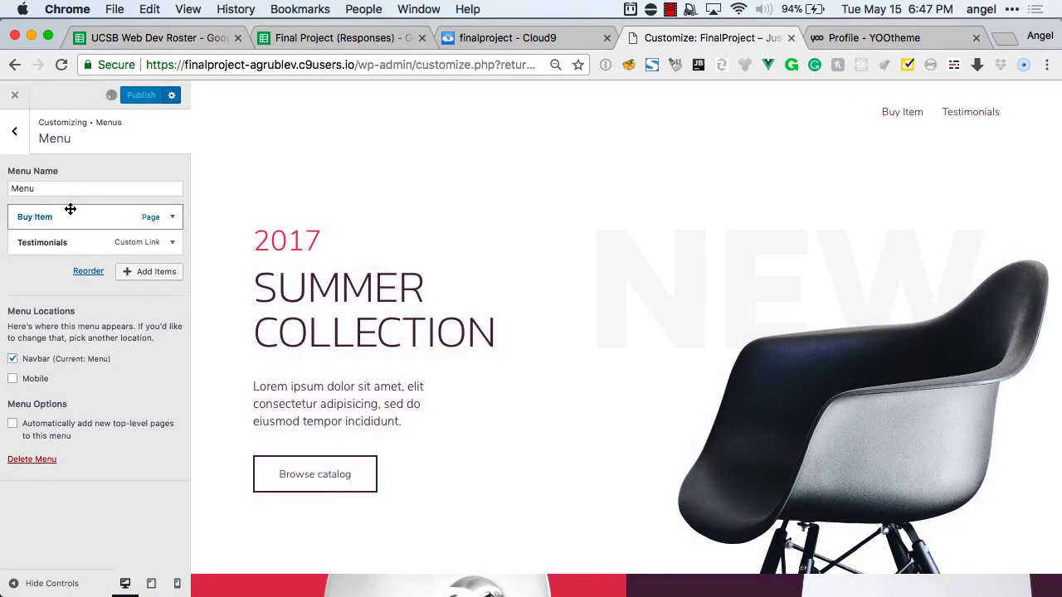
left_click(904, 113)
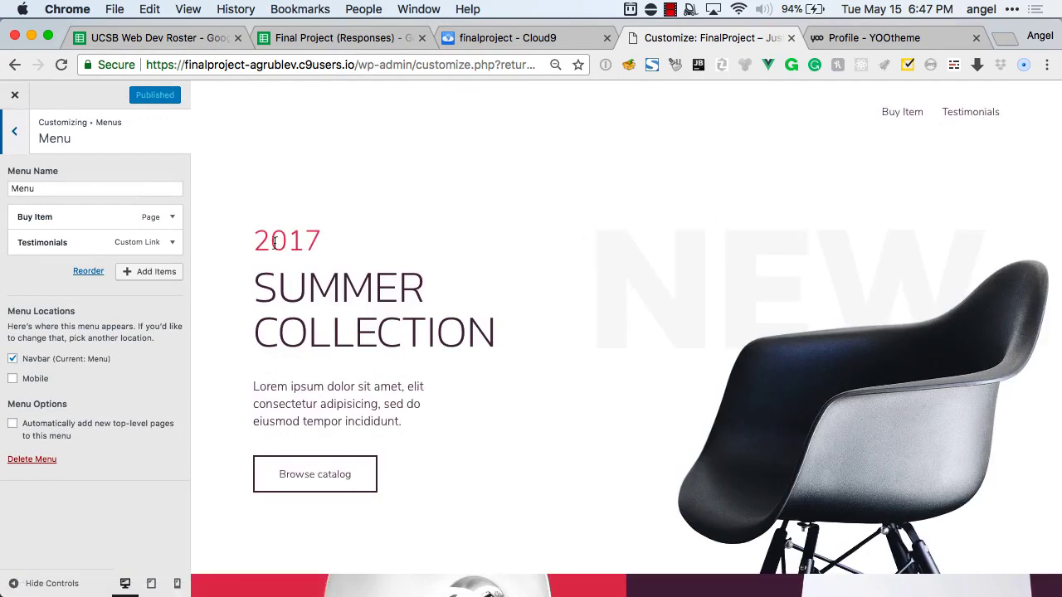
left_click(173, 215)
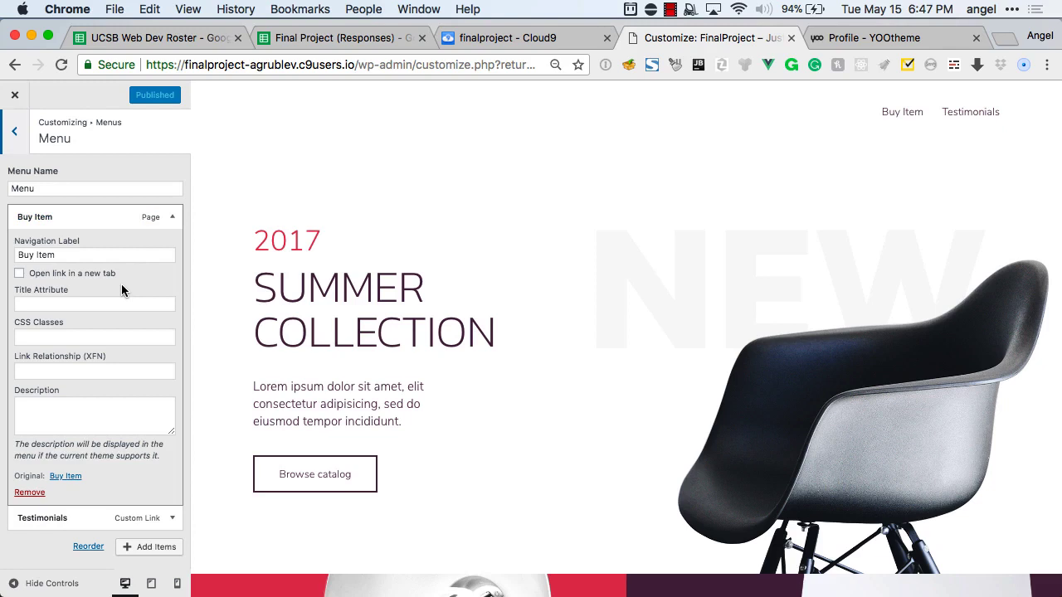
Give the Buy Item menu entry the CSS classes 'uk-button-primary uk-button'.
left_click(96, 333)
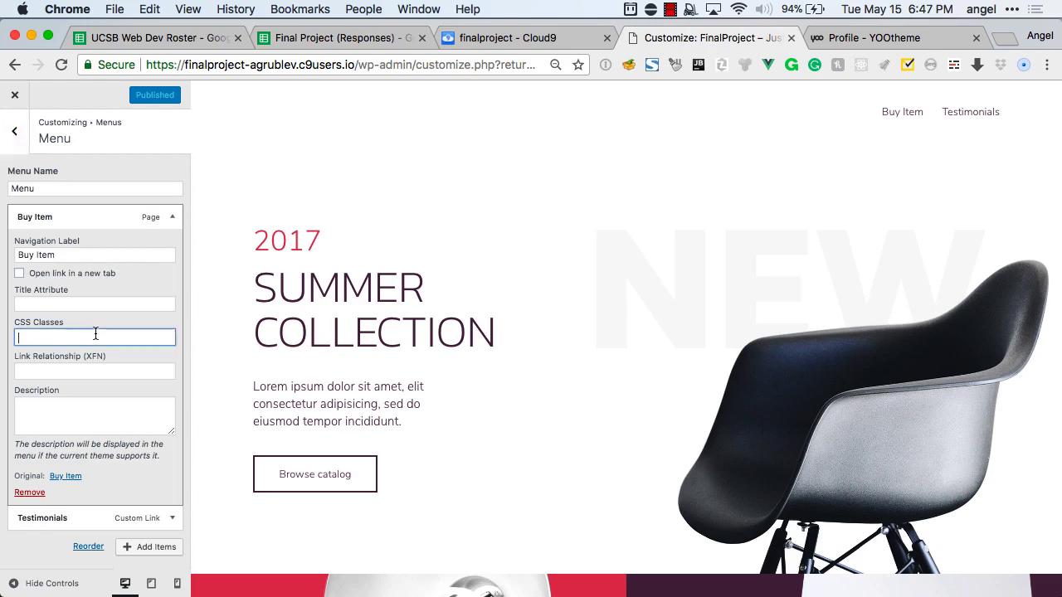
type("uk-")
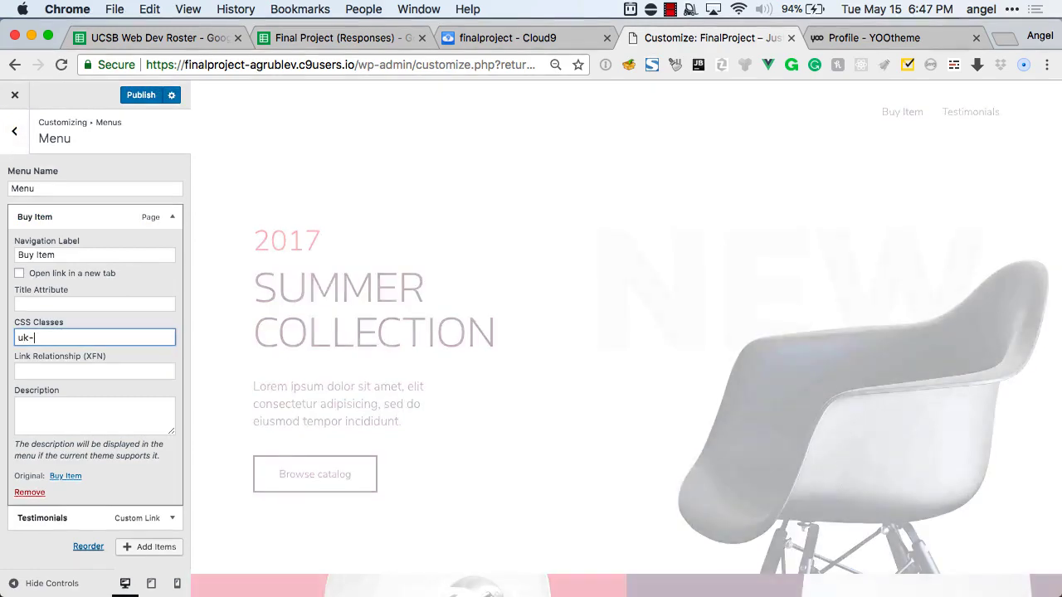
type("butt")
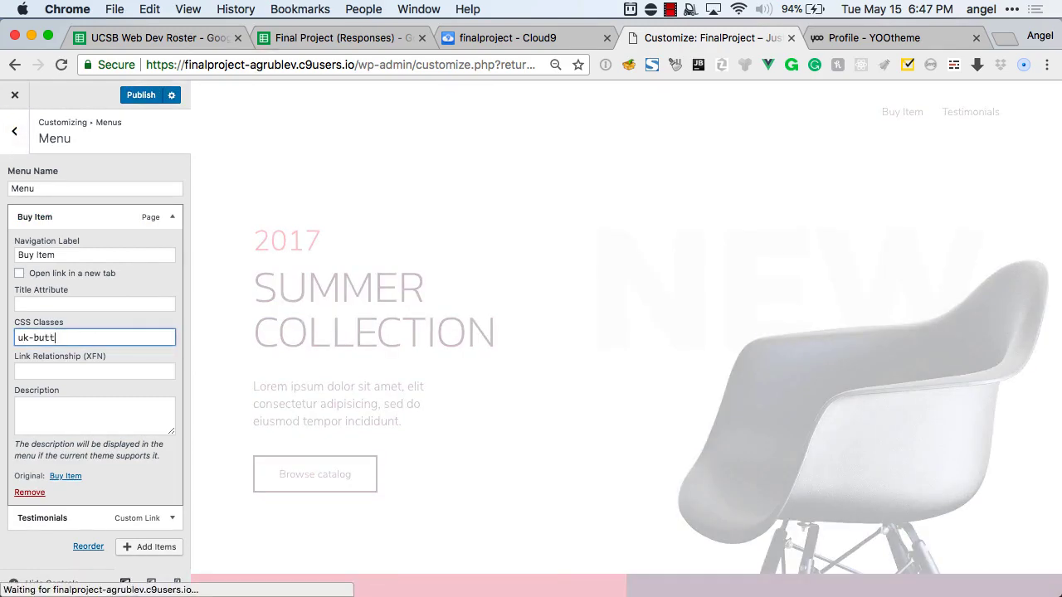
type("on-primary uk-")
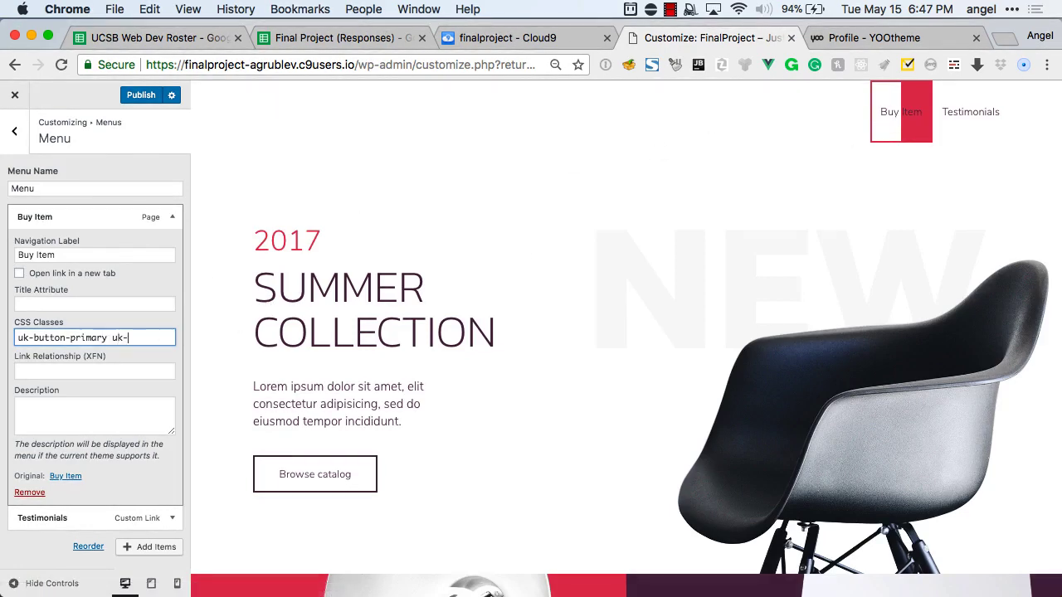
type("button")
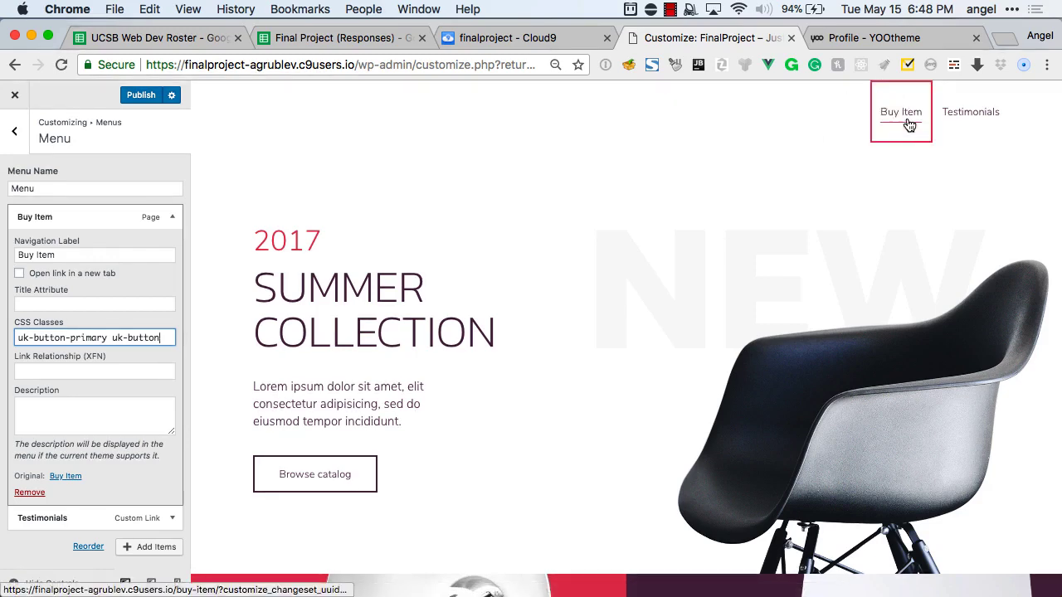
scroll(158, 417, "down", 2)
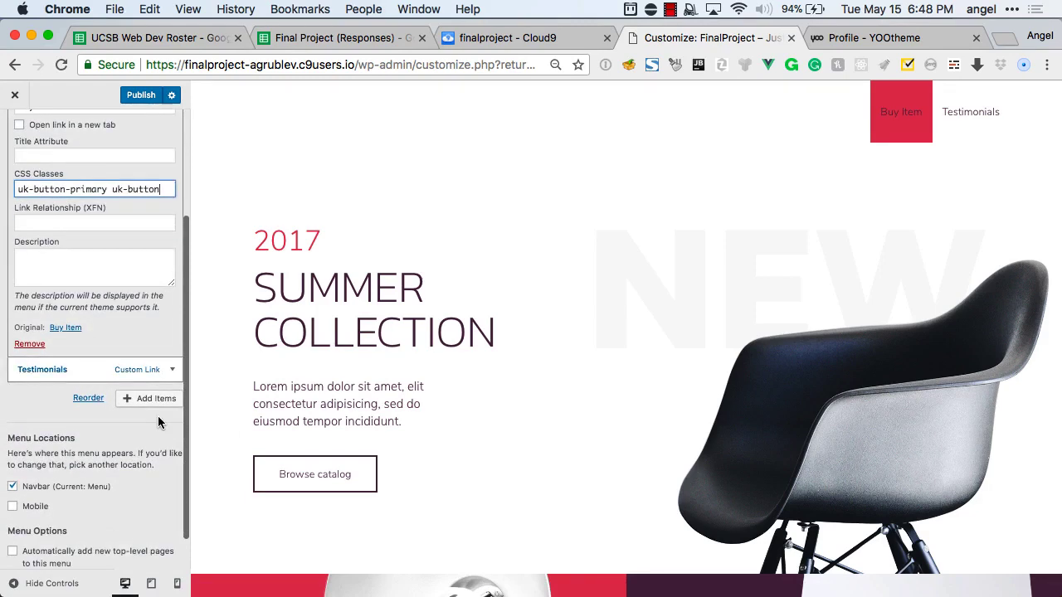
scroll(158, 417, "up", 4)
scroll(158, 416, "up", 1)
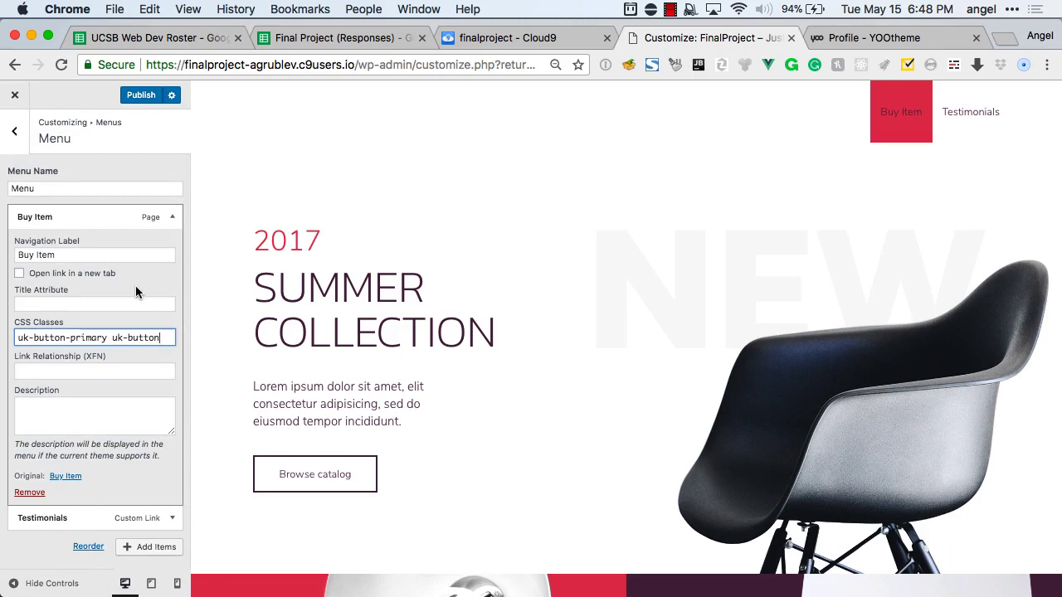
scroll(89, 415, "down", 1)
scroll(89, 415, "up", 1)
left_click(13, 146)
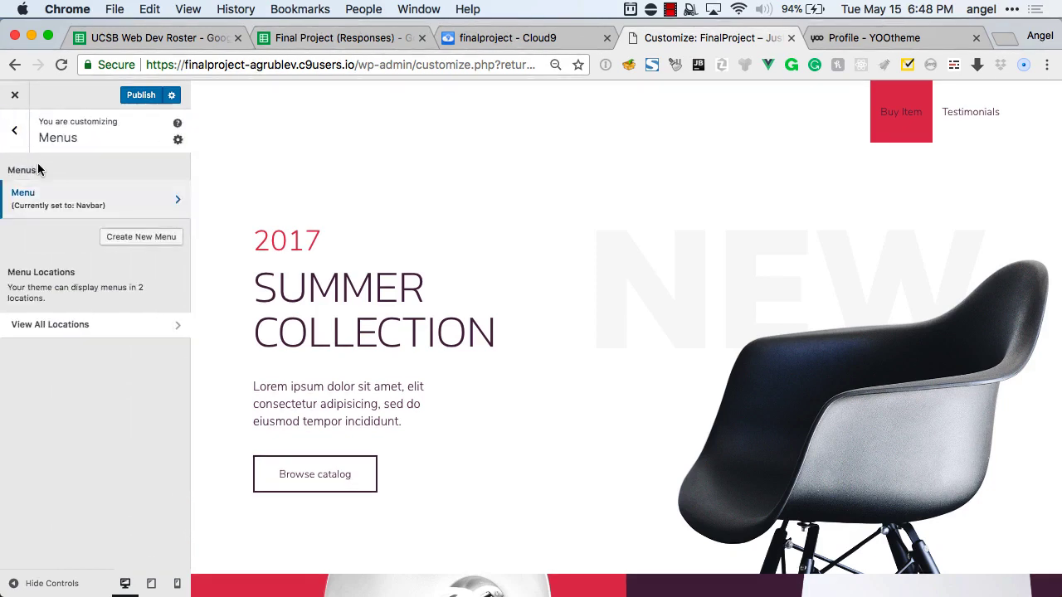
Move Buy Item below Testimonials in the menu, then return to the main Customizer list.
left_click(98, 196)
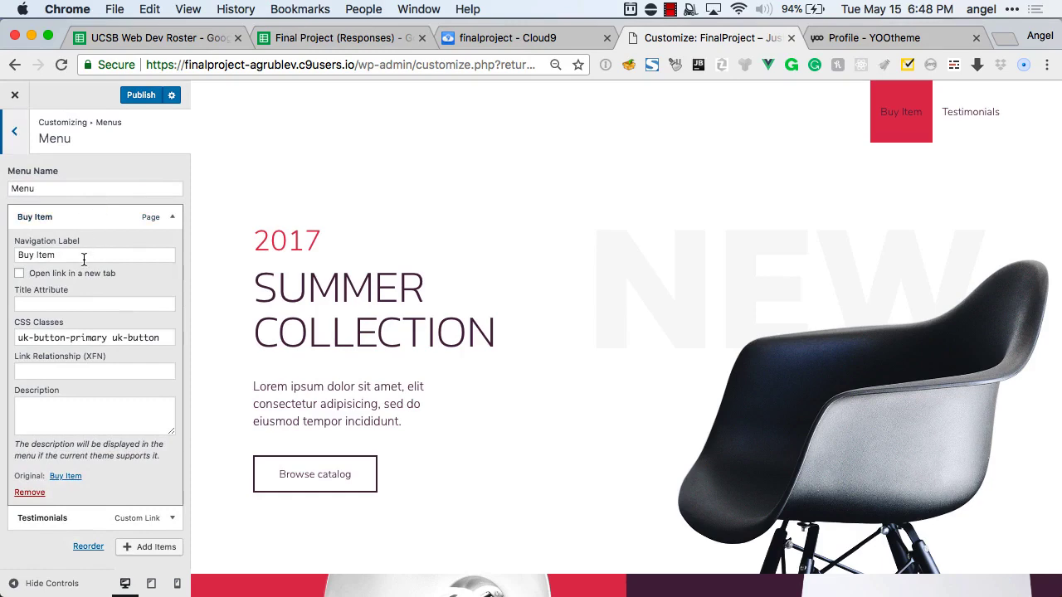
left_click(169, 217)
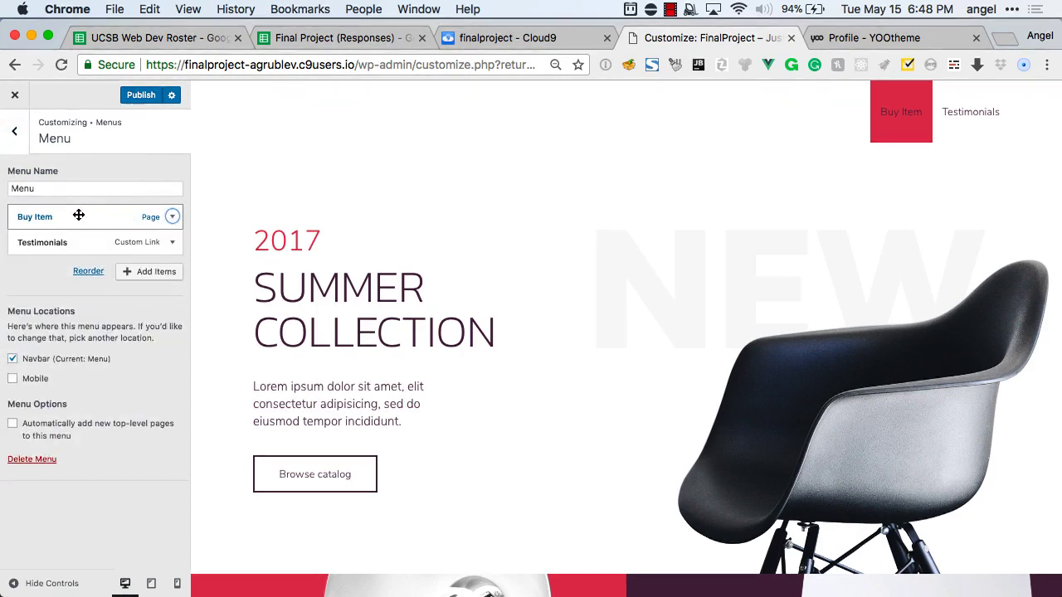
left_click_drag(54, 214, 91, 241)
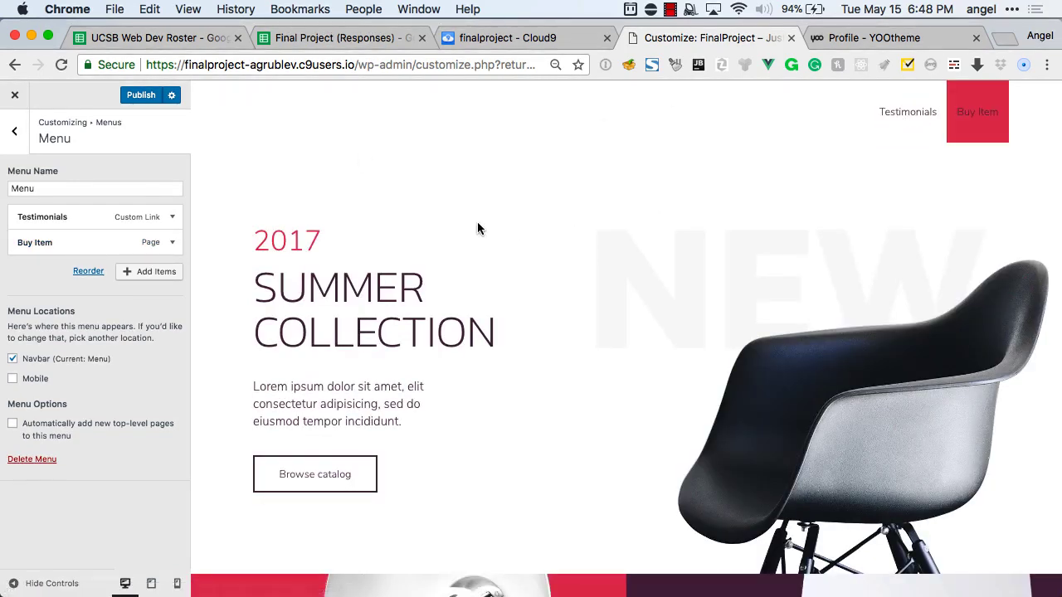
left_click(14, 131)
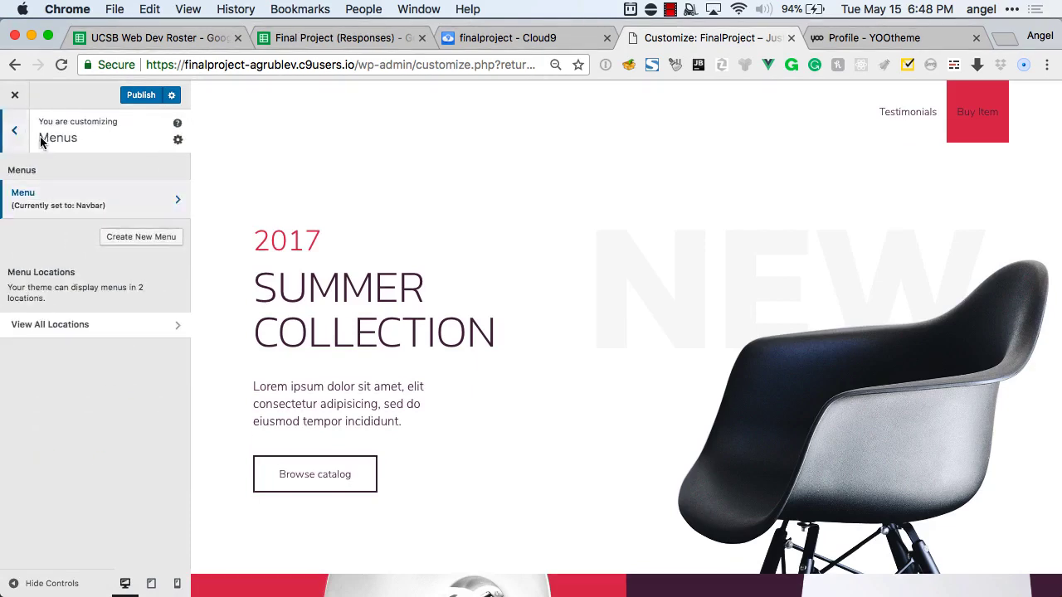
left_click(25, 147)
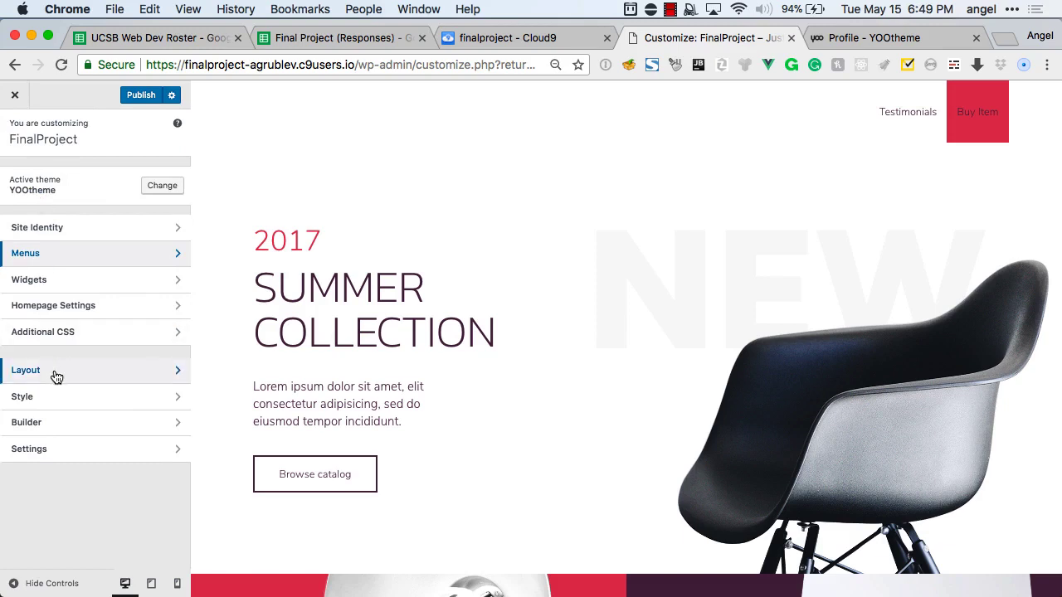
Set the header navbar in Layout > Header to 'Sticky on scroll up'.
left_click(60, 453)
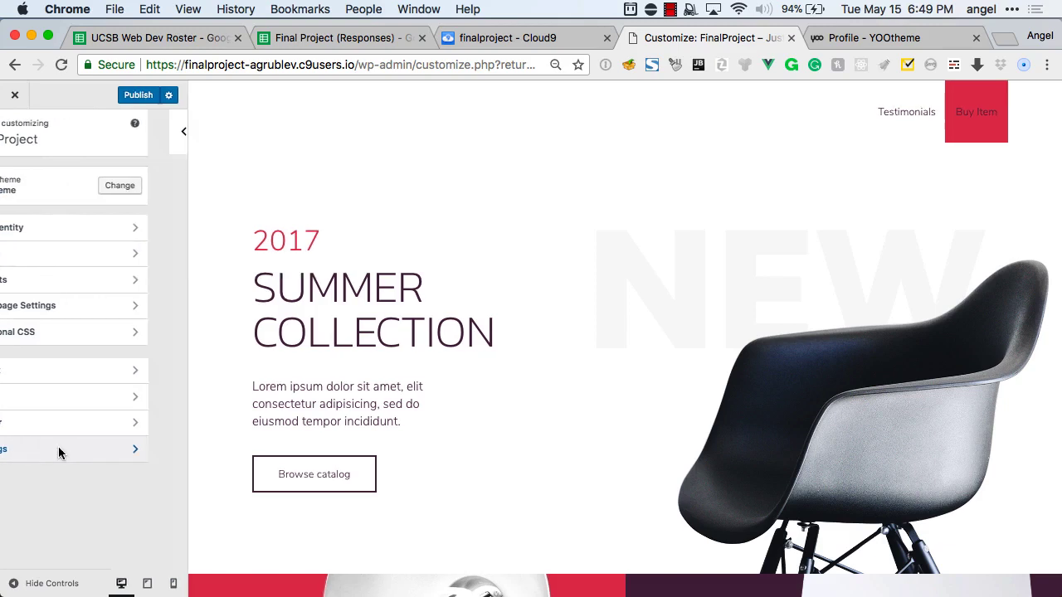
left_click(25, 146)
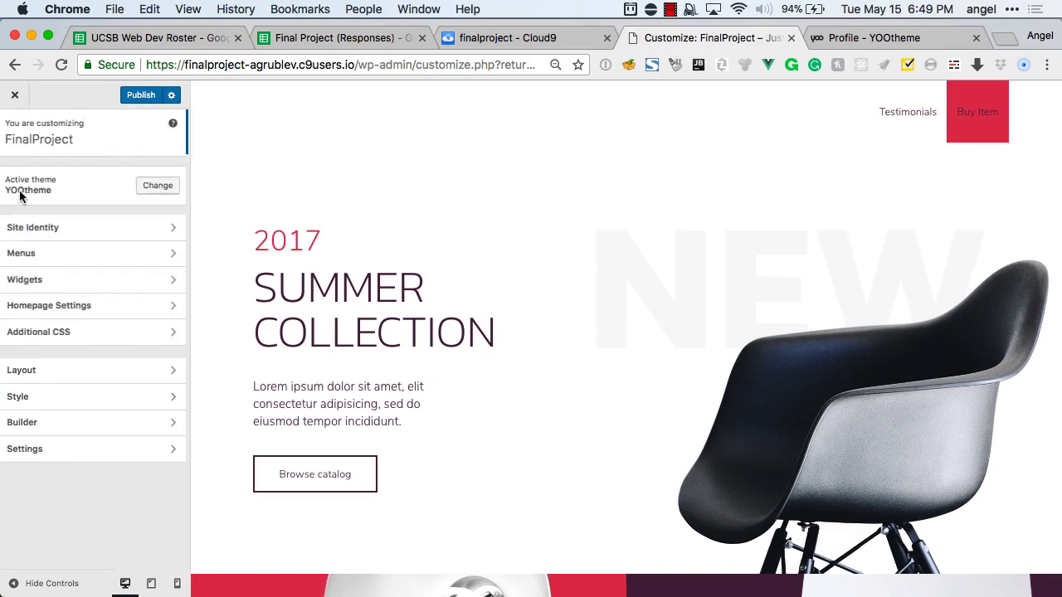
left_click(41, 373)
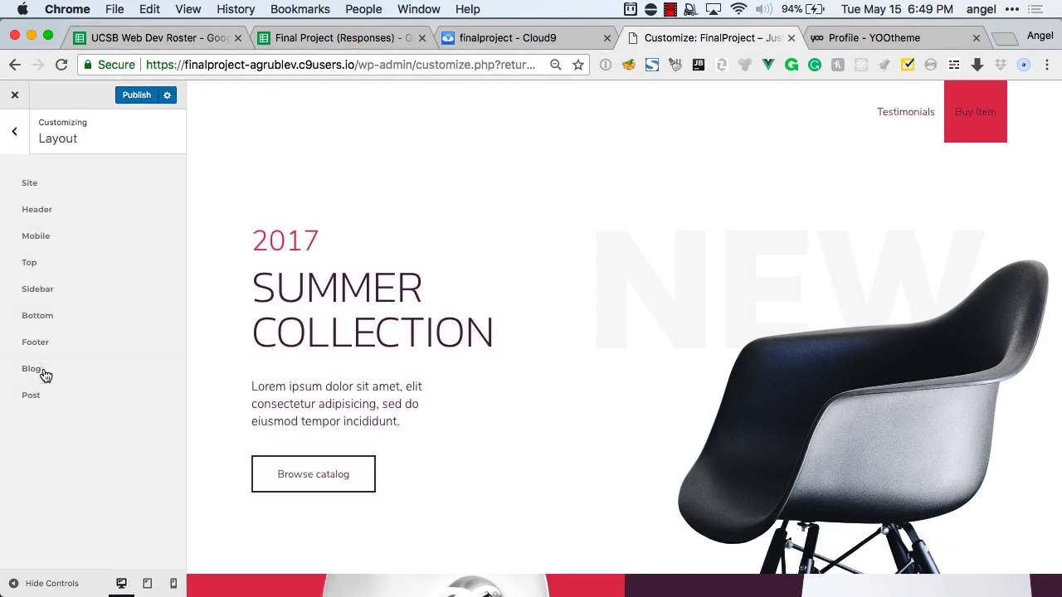
left_click(41, 214)
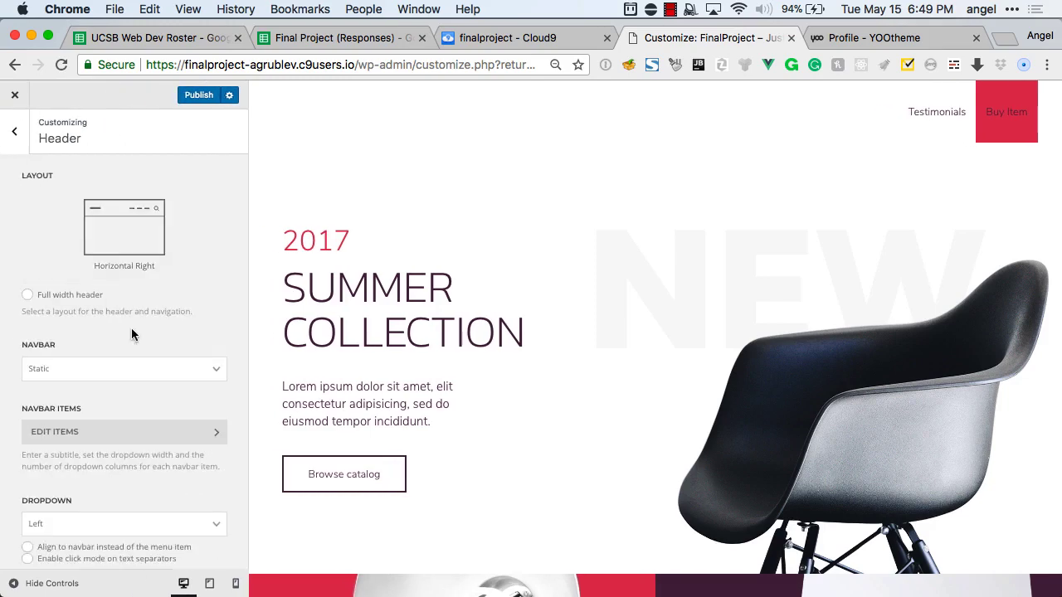
scroll(131, 332, "down", 3)
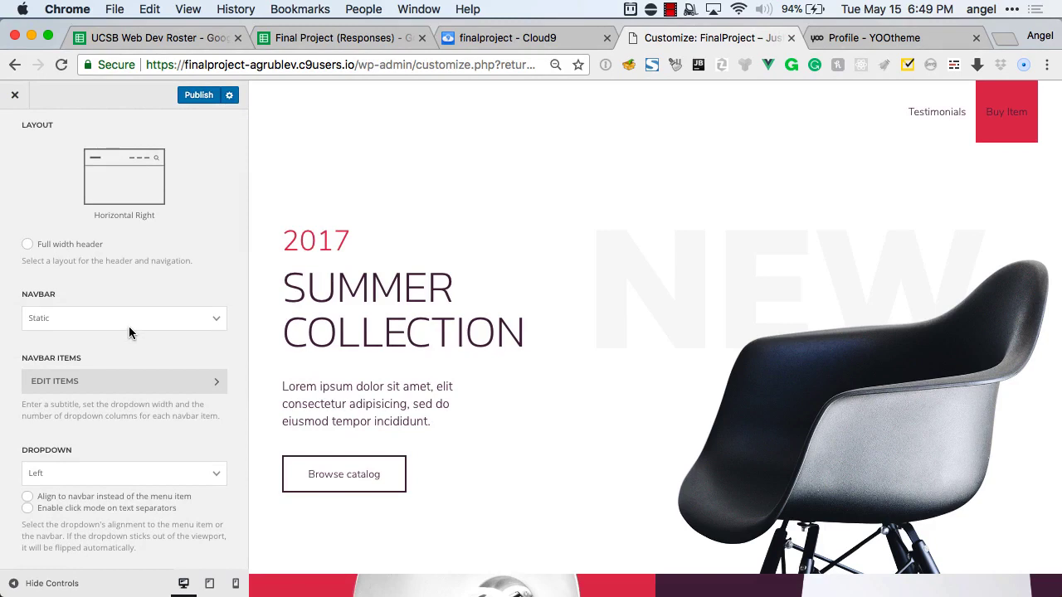
left_click(129, 325)
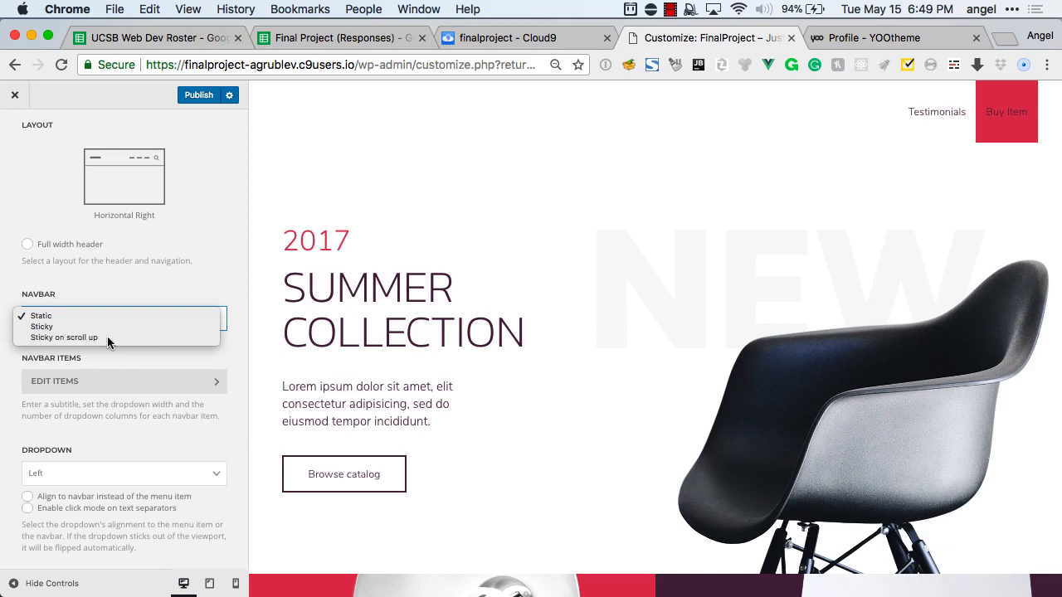
left_click(107, 336)
Scroll the preview up and down to test the sticky navbar.
scroll(104, 342, "down", 1)
scroll(104, 343, "down", 5)
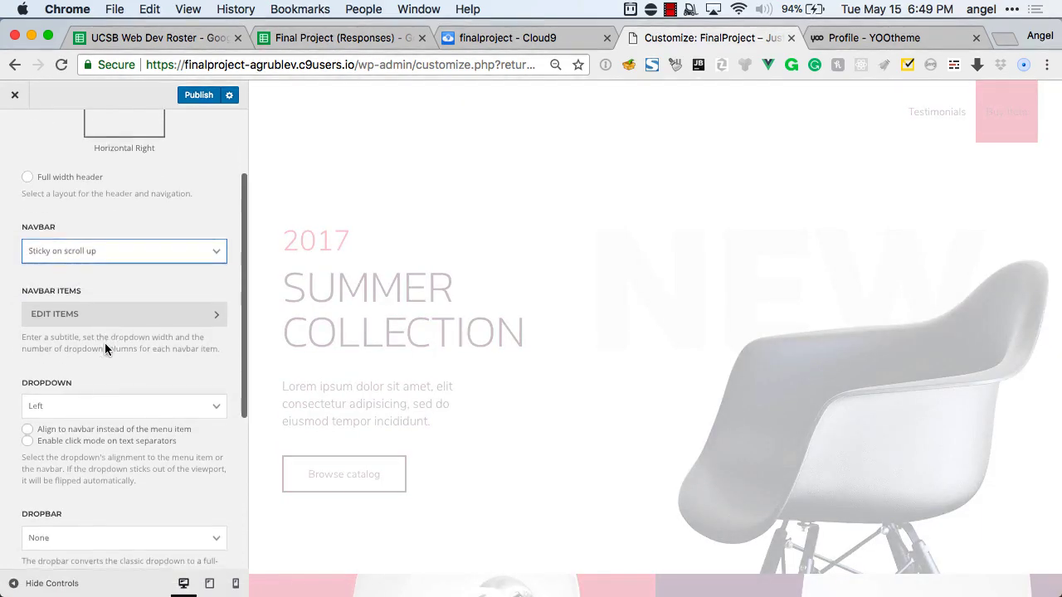
scroll(104, 343, "down", 3)
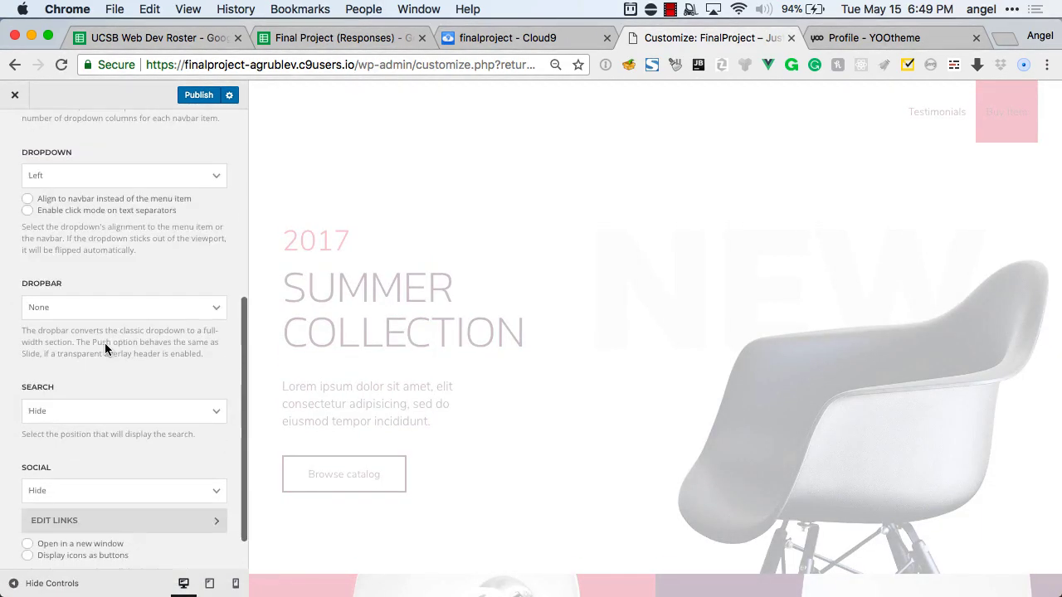
scroll(487, 241, "down", 6)
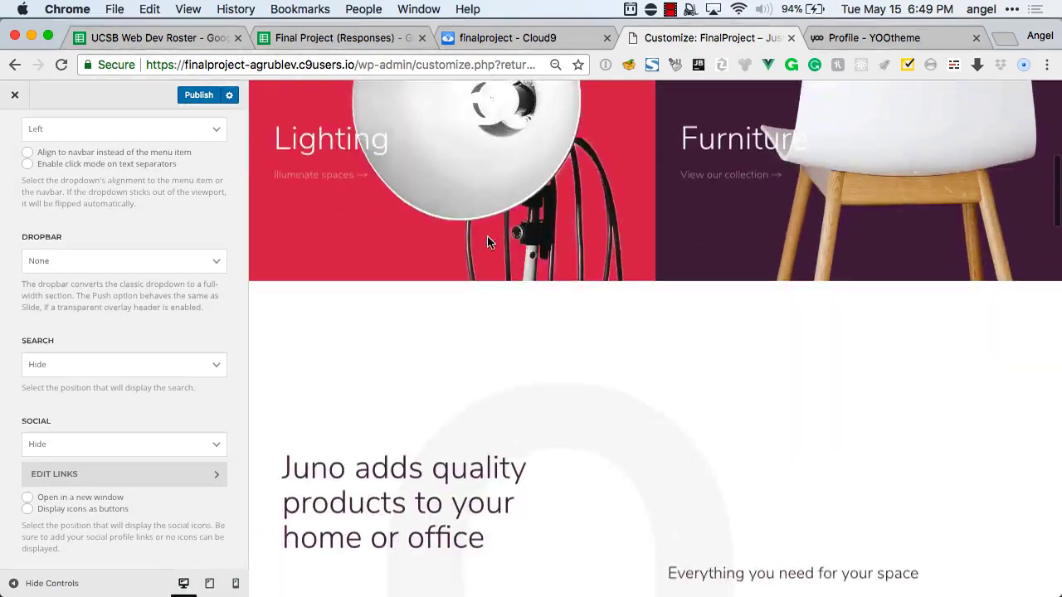
scroll(487, 241, "up", 2)
scroll(487, 242, "down", 7)
scroll(487, 242, "down", 8)
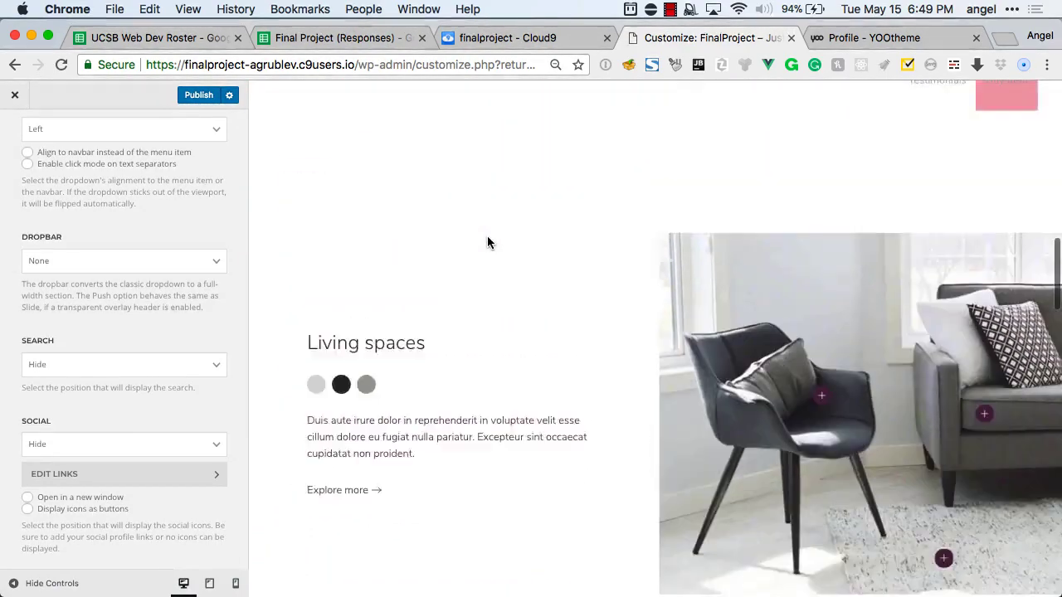
scroll(487, 242, "up", 2)
scroll(487, 241, "down", 7)
scroll(487, 235, "down", 5)
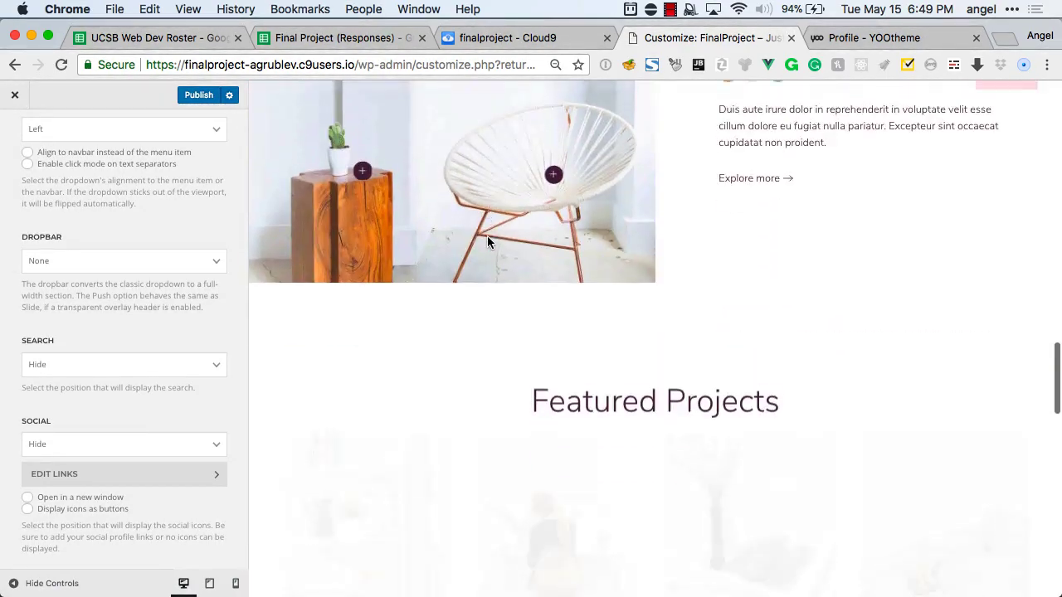
scroll(488, 235, "up", 2)
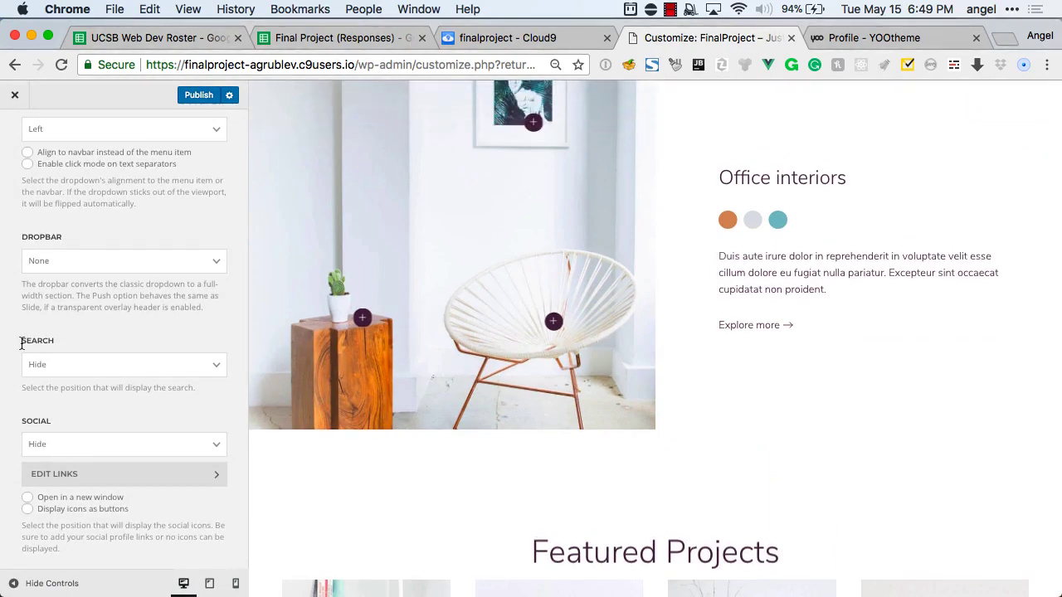
scroll(21, 343, "up", 10)
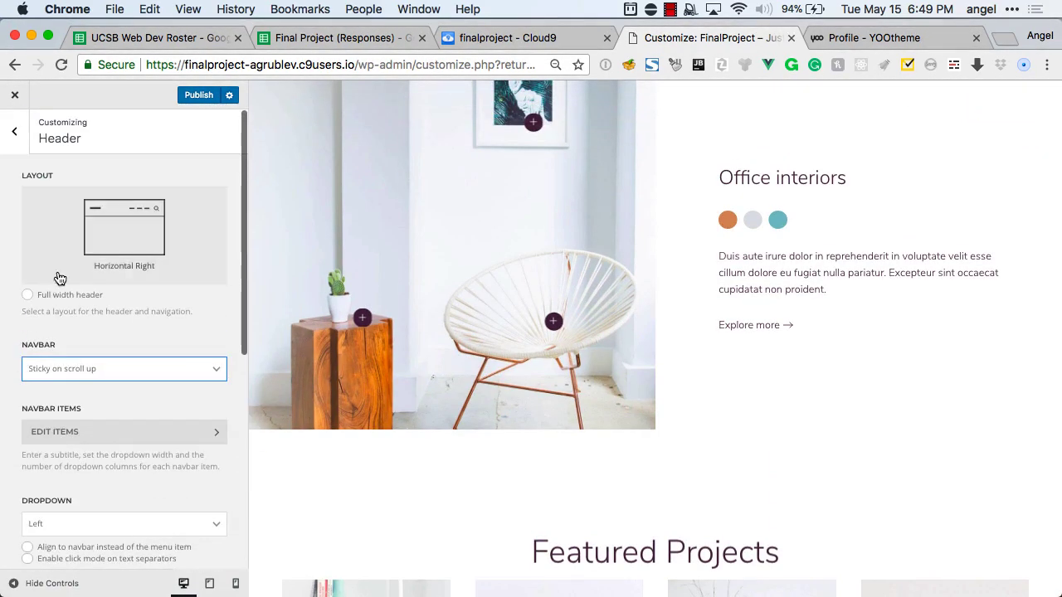
scroll(85, 356, "down", 5)
scroll(86, 353, "down", 6)
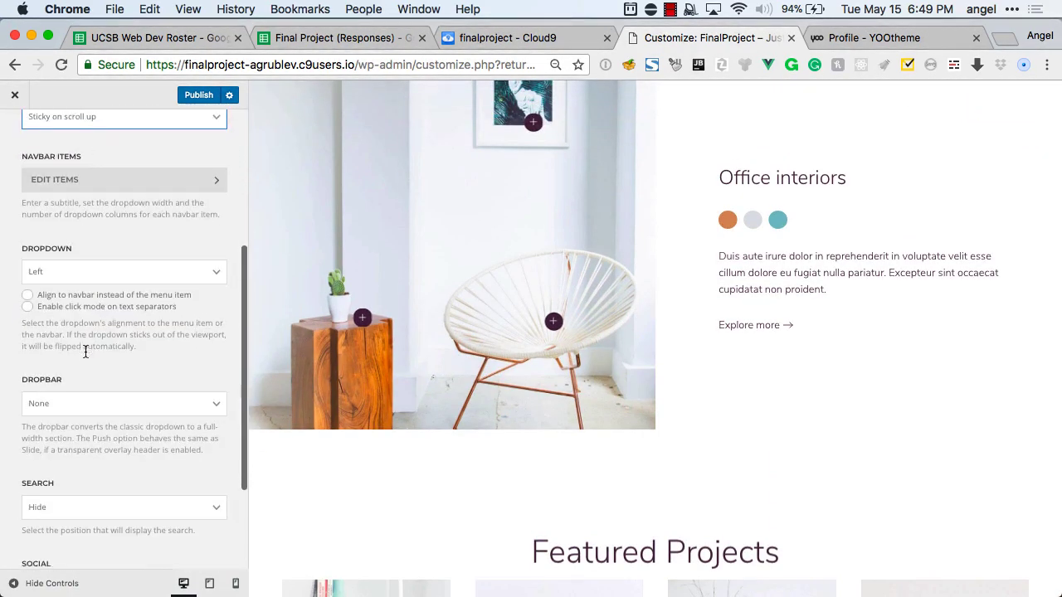
scroll(86, 351, "up", 11)
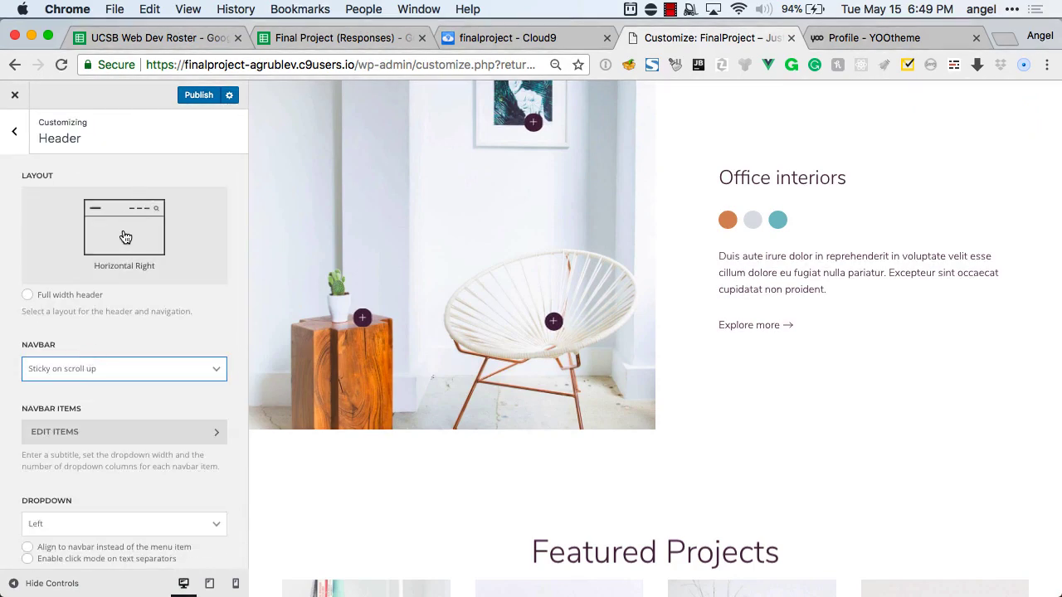
Browse the header layouts, keep Horizontal Right, and go back to the Layout sections.
left_click(124, 236)
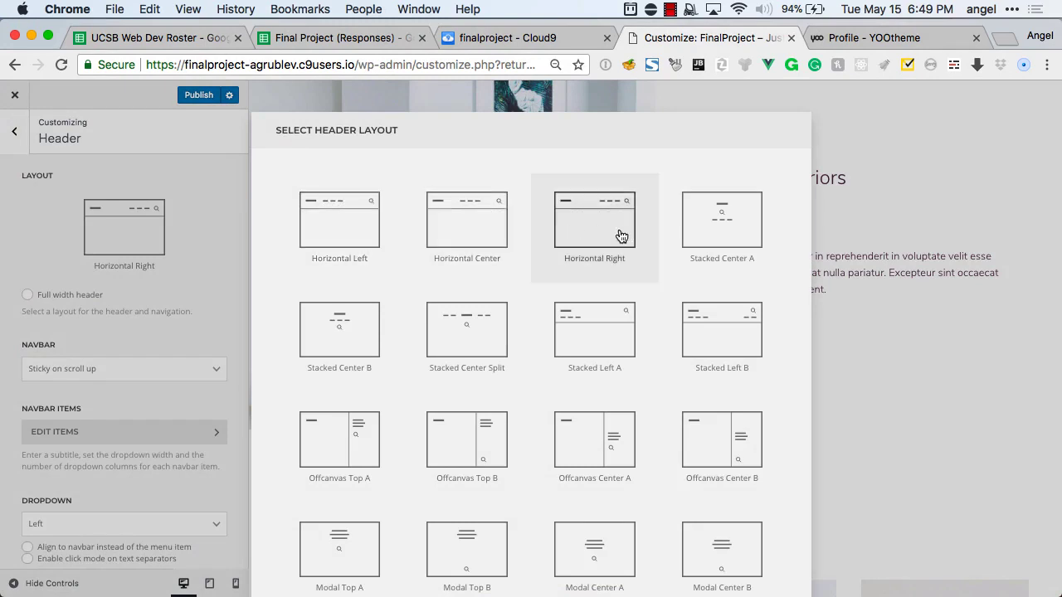
scroll(607, 343, "down", 2)
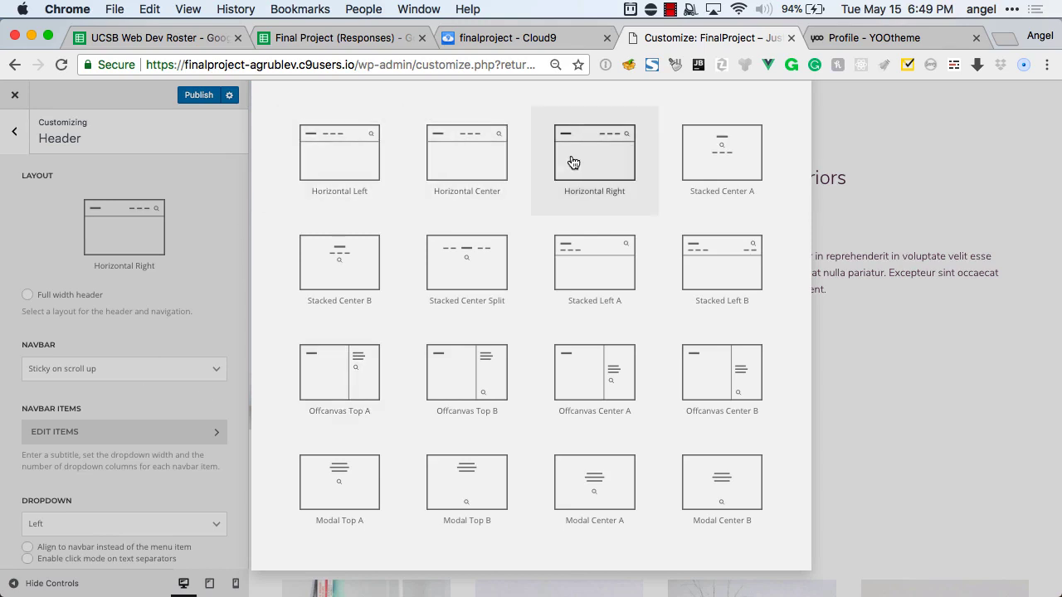
left_click(625, 157)
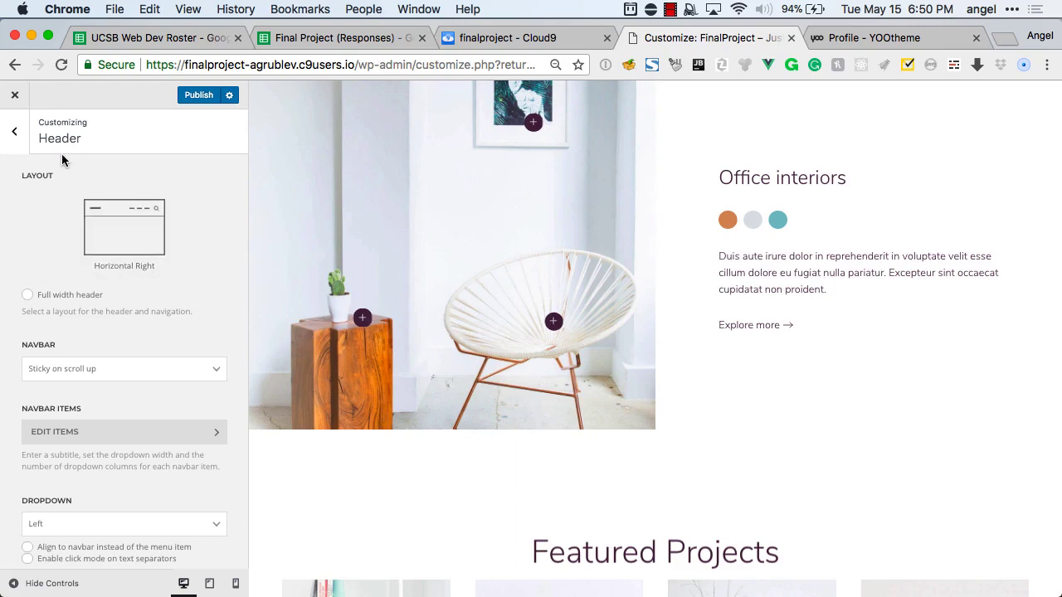
left_click(17, 133)
scroll(520, 164, "up", 15)
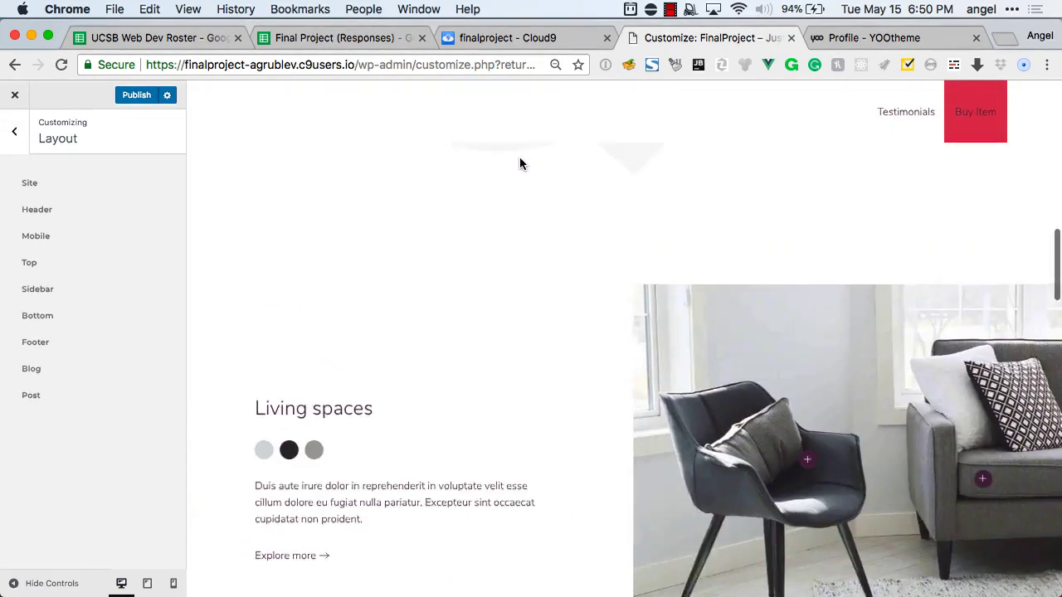
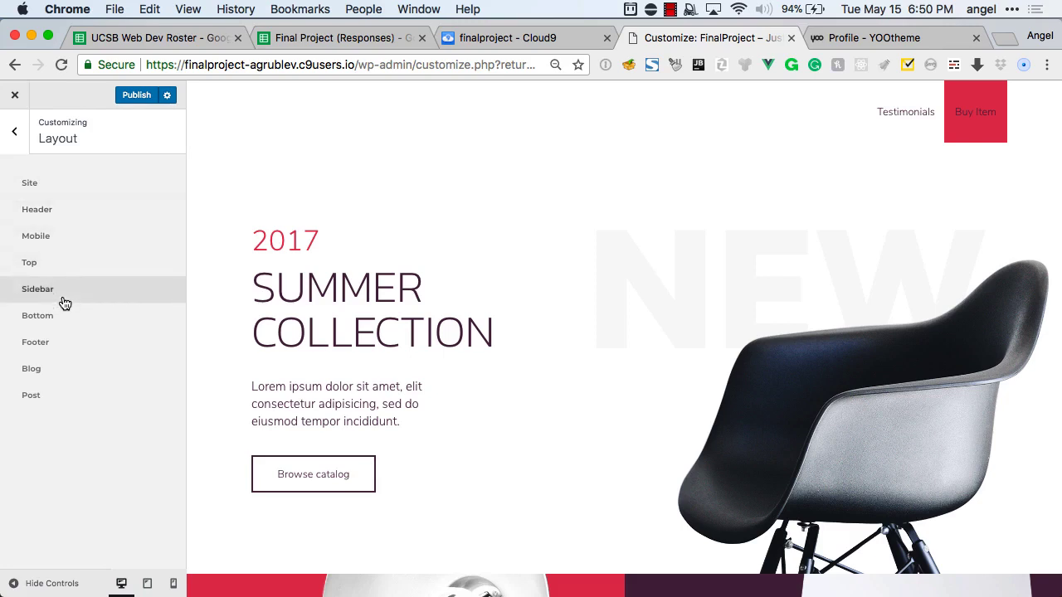
Enter 'TransPawGear' as the logo text in Layout > Site, then return to the Layout sections.
left_click(47, 186)
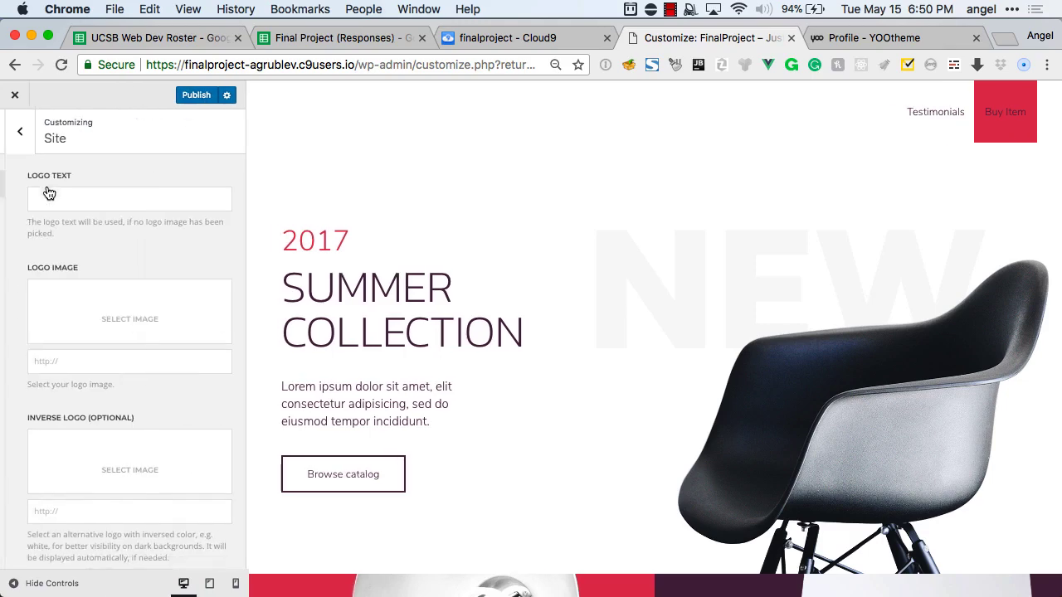
left_click(17, 132)
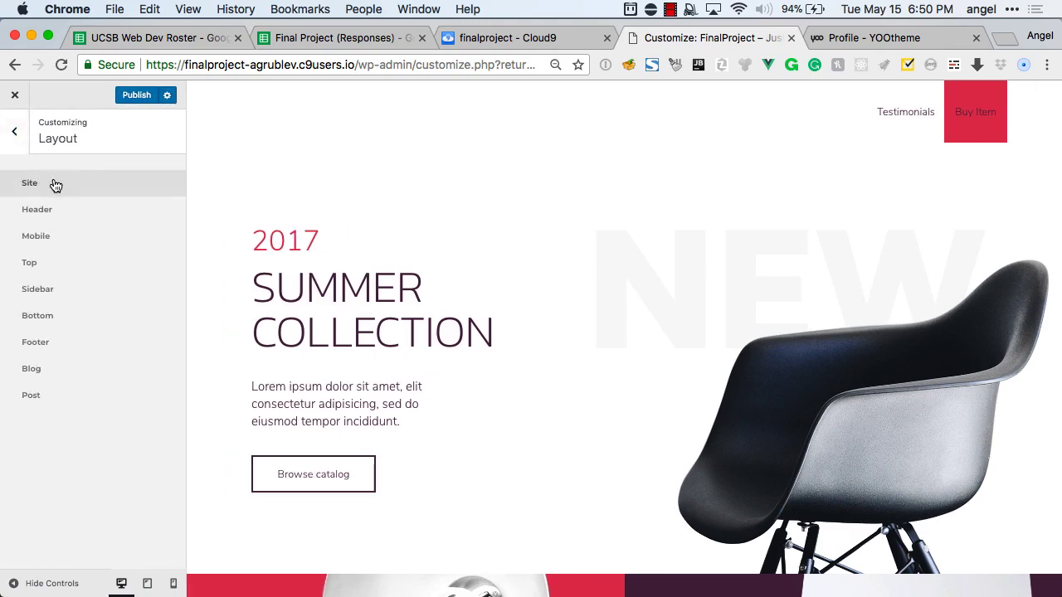
left_click(61, 184)
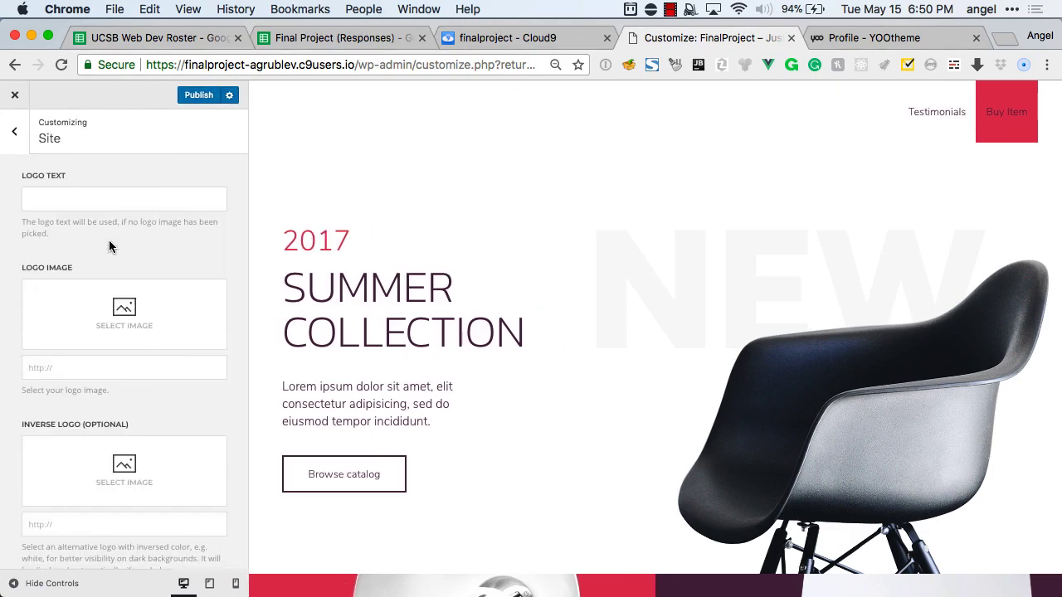
scroll(108, 240, "down", 3)
scroll(108, 239, "up", 3)
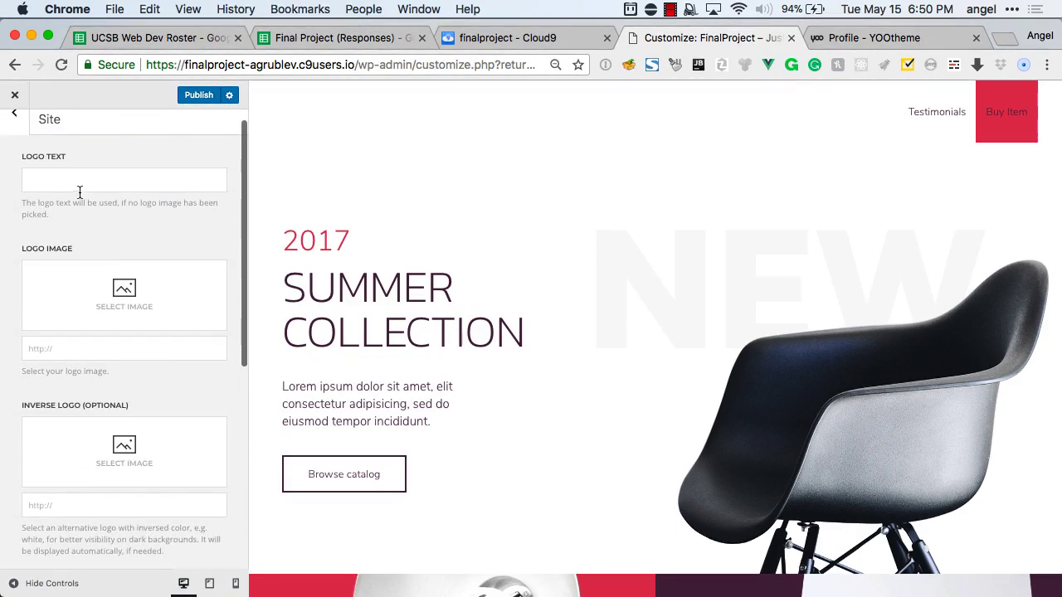
left_click(73, 183)
type("TransPawGear")
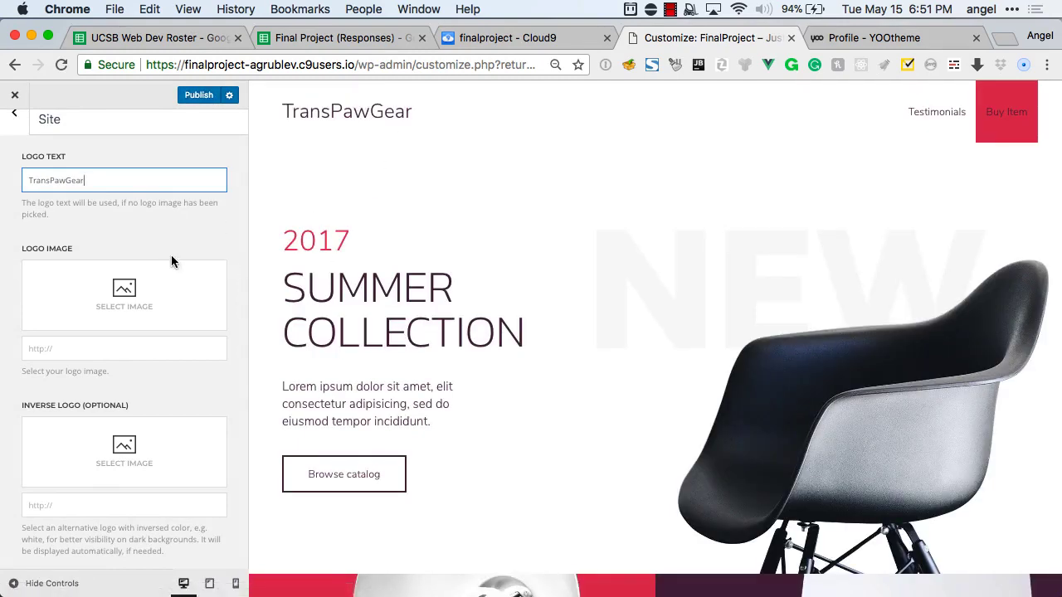
scroll(171, 255, "down", 2)
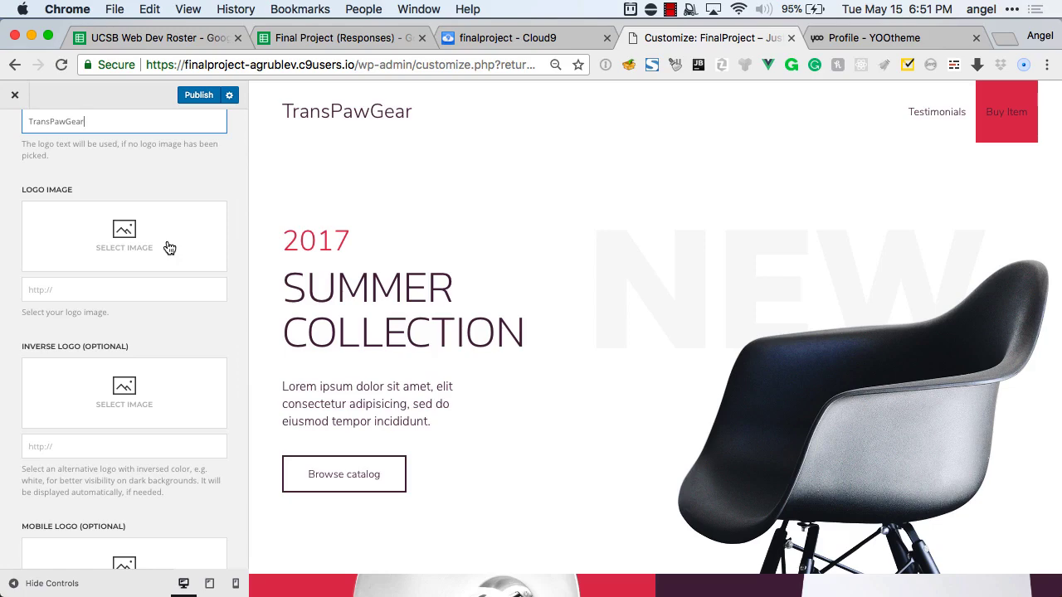
scroll(170, 248, "down", 3)
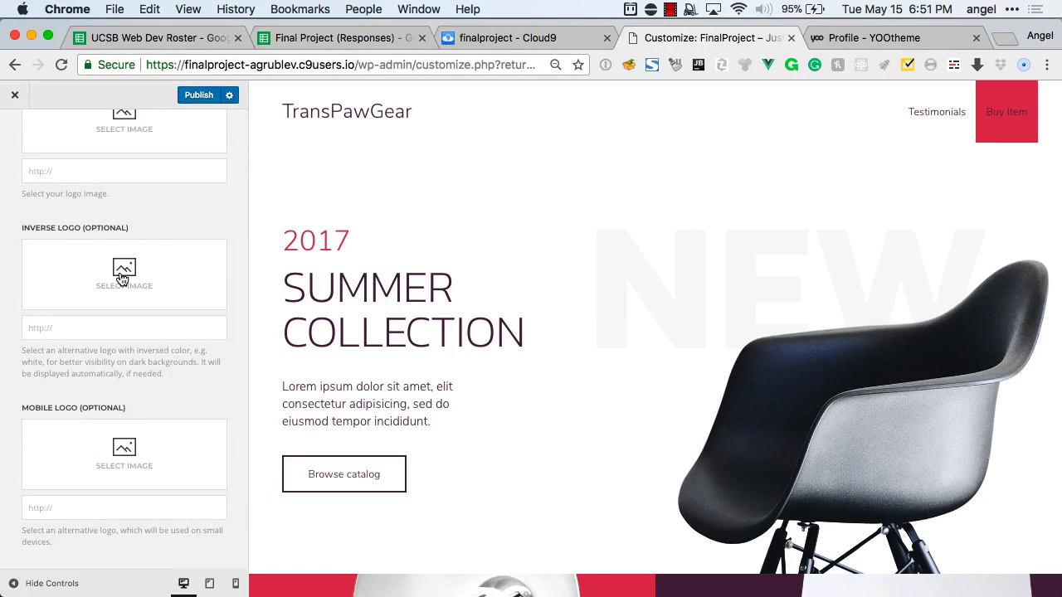
scroll(122, 278, "down", 4)
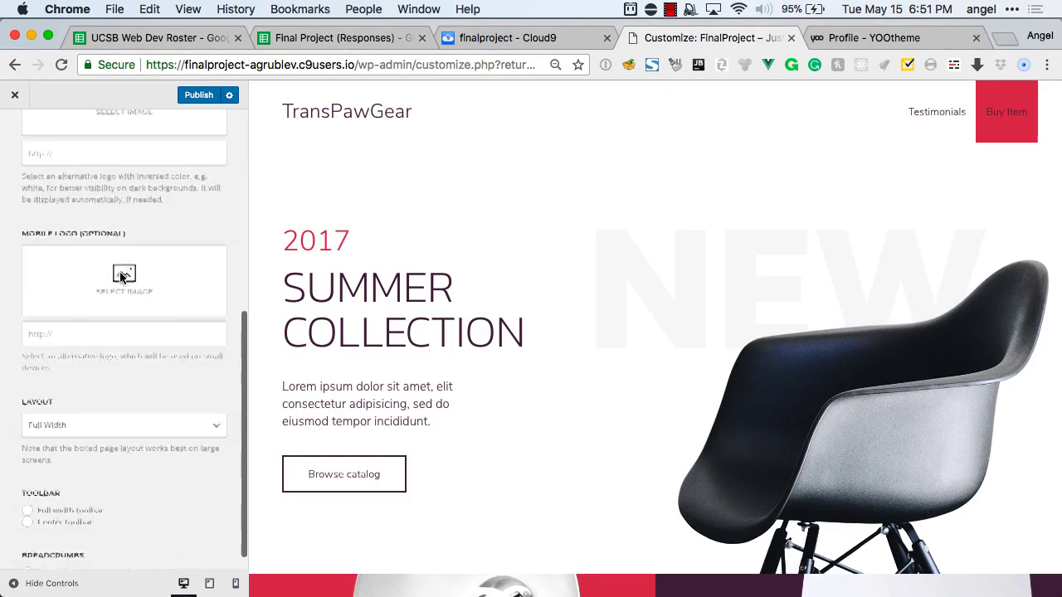
scroll(121, 278, "up", 8)
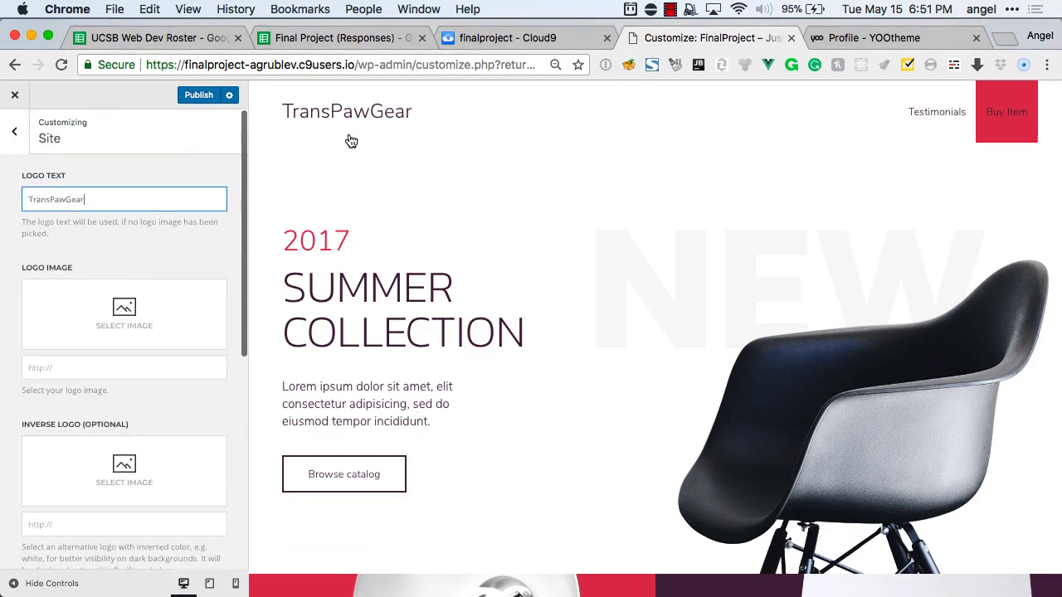
left_click(15, 132)
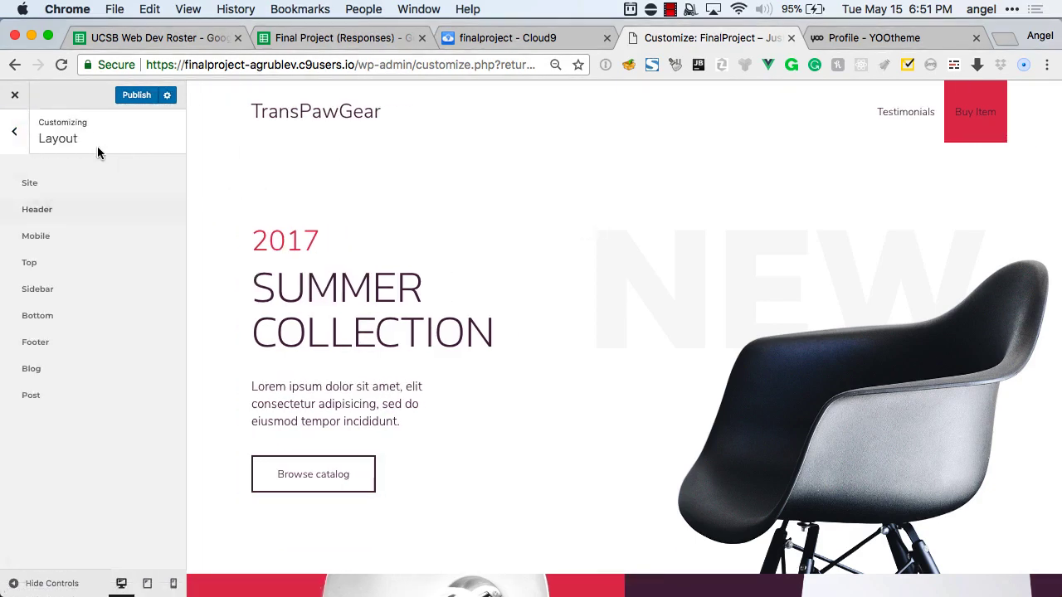
From the main Customizer menu, inspect the Buy Item button's uk-navbar-nav list and link classes, then close DevTools.
left_click(22, 144)
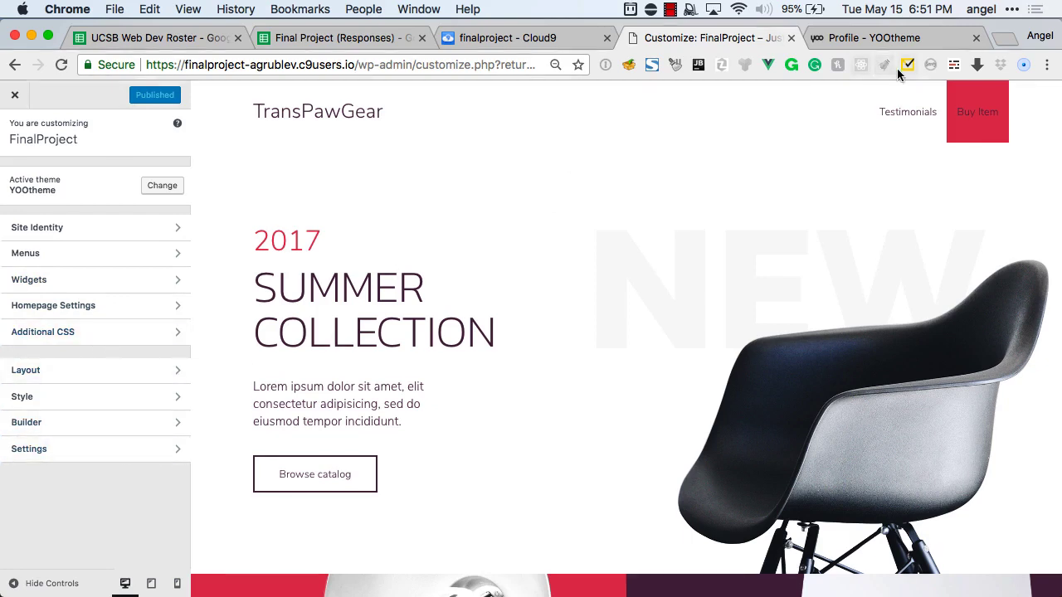
right_click(965, 109)
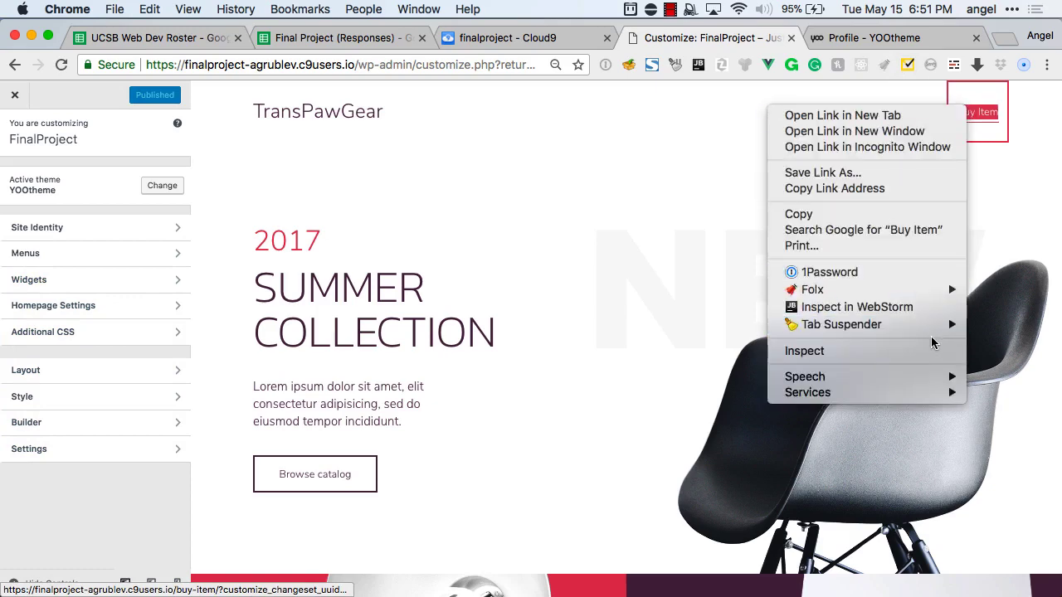
key("super+alt+i")
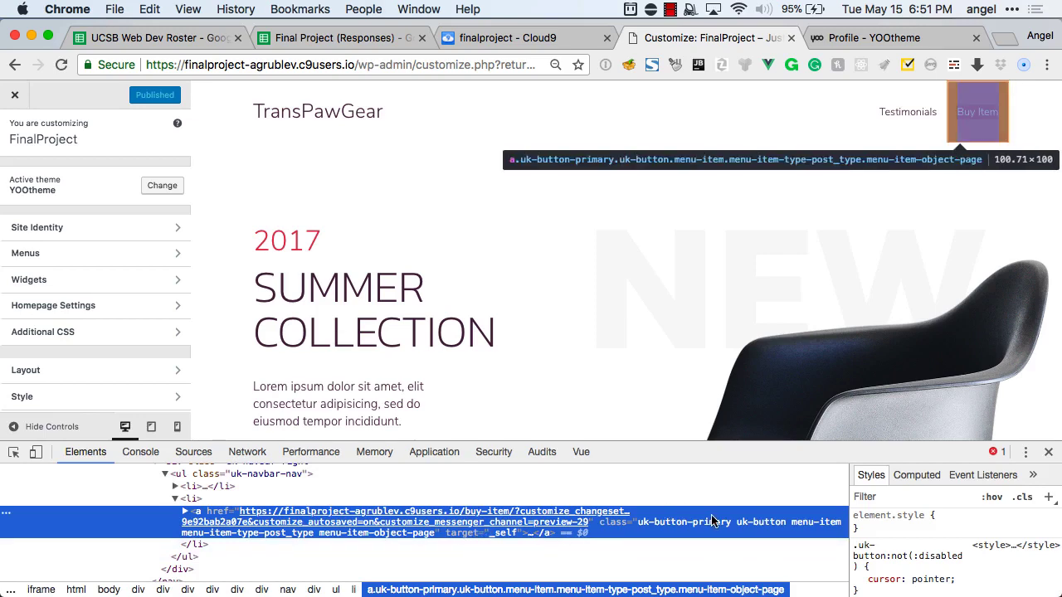
scroll(545, 498, "up", 1)
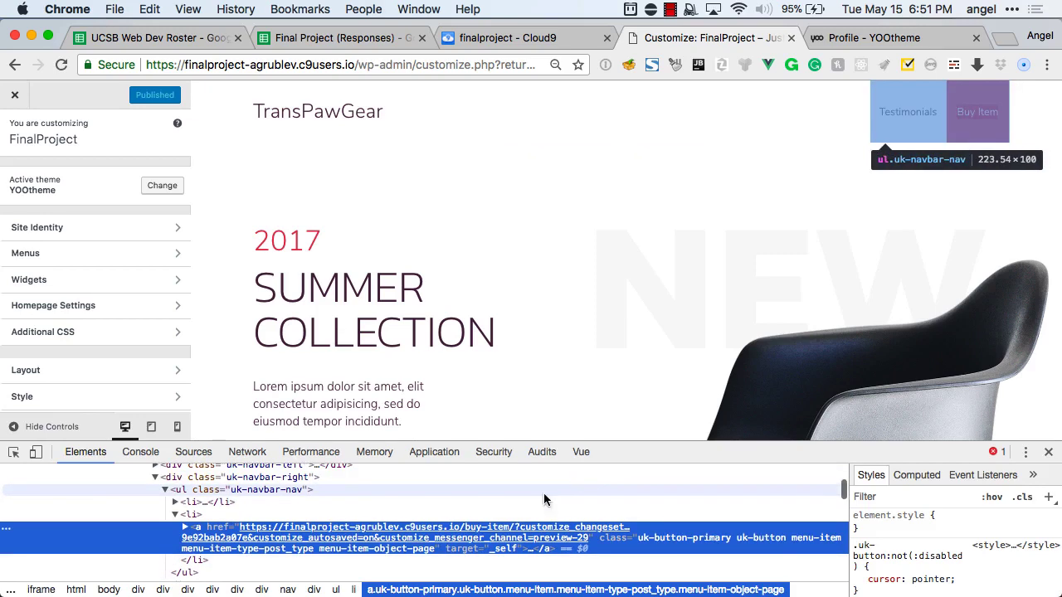
double_click(280, 492)
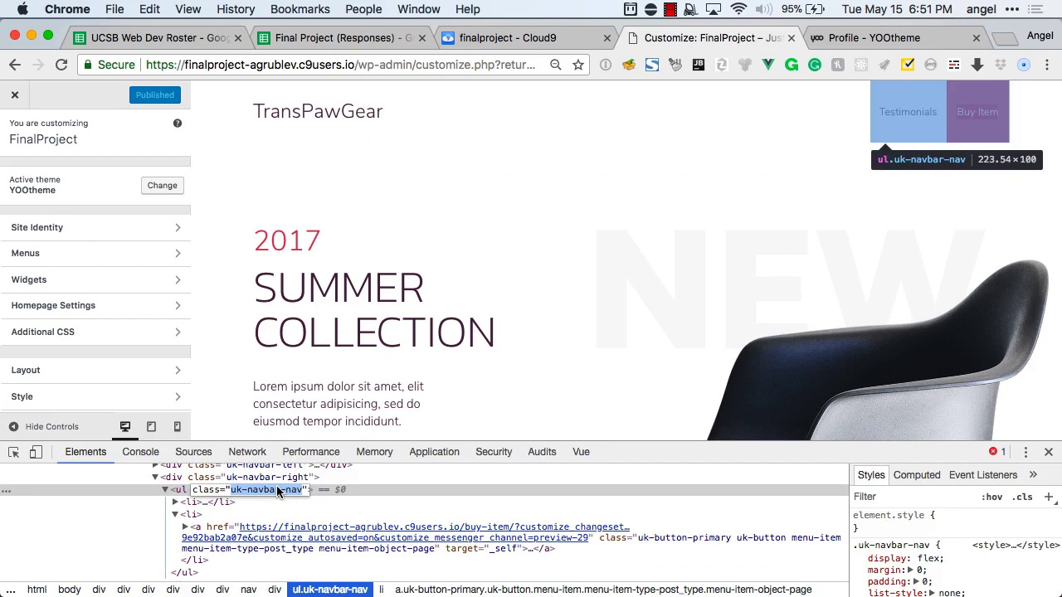
left_click(755, 542)
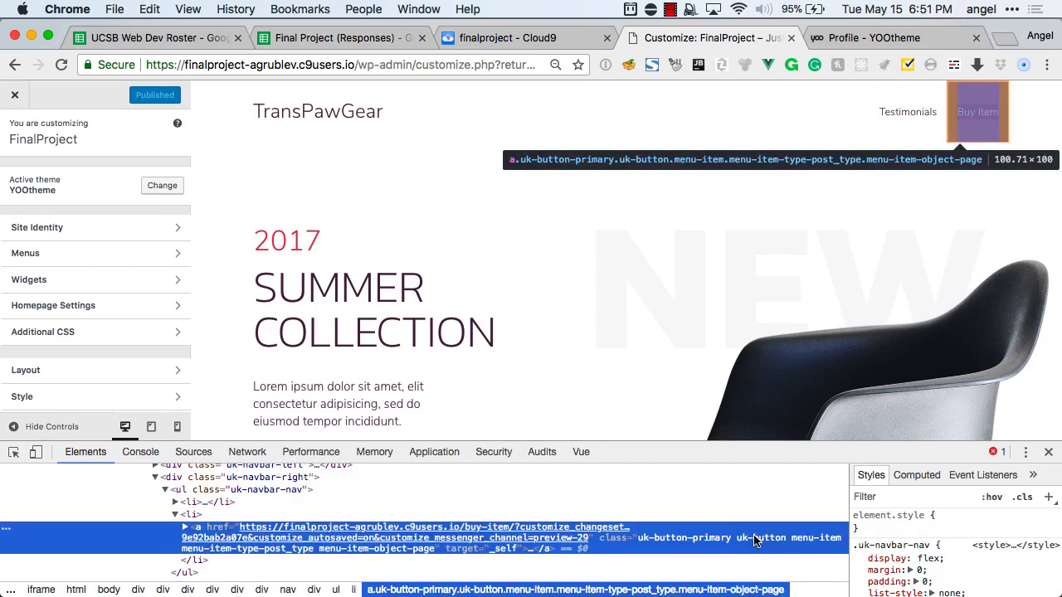
scroll(773, 535, "down", 1)
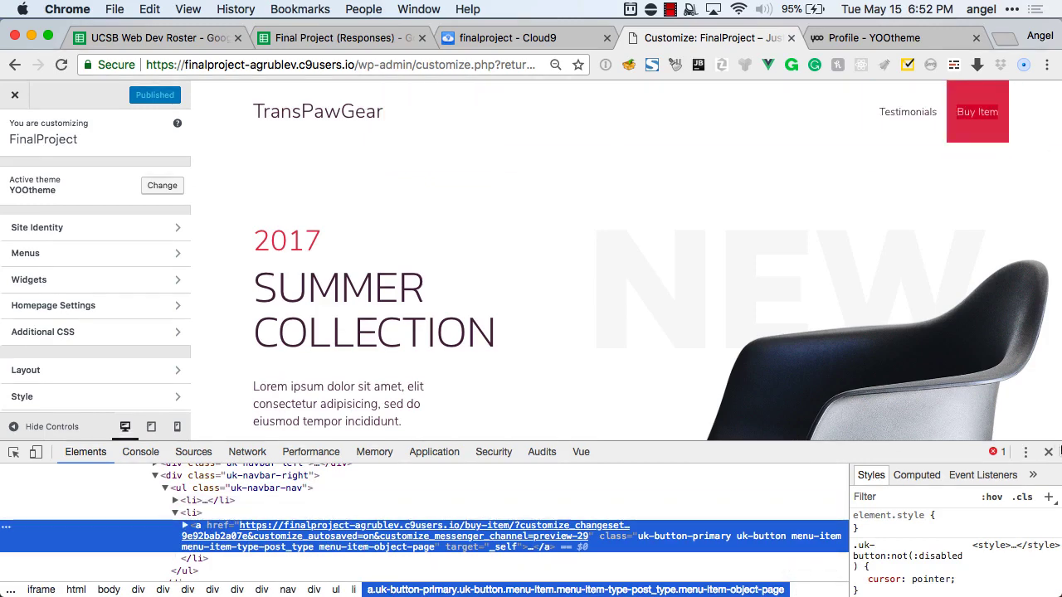
left_click(1048, 451)
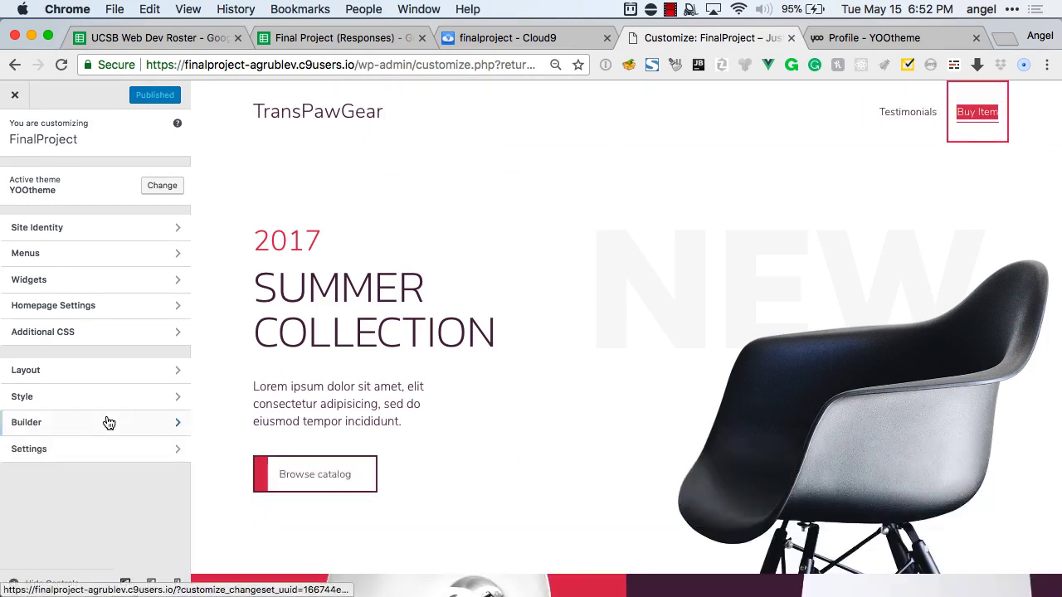
Open Settings > Custom Code and scroll down to the empty CSS/LESS editor.
left_click(76, 402)
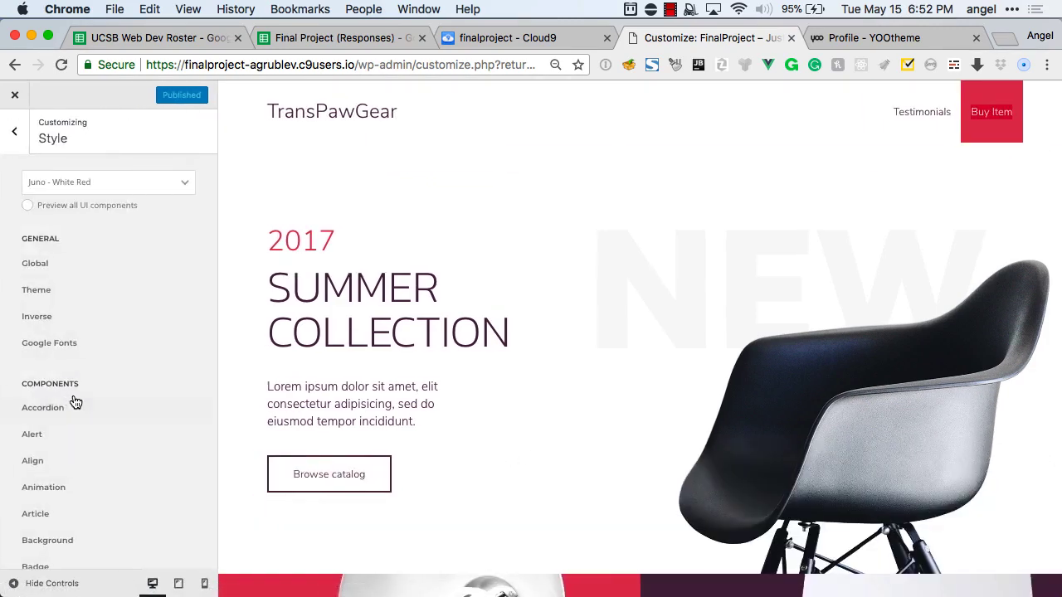
left_click(14, 133)
left_click(37, 444)
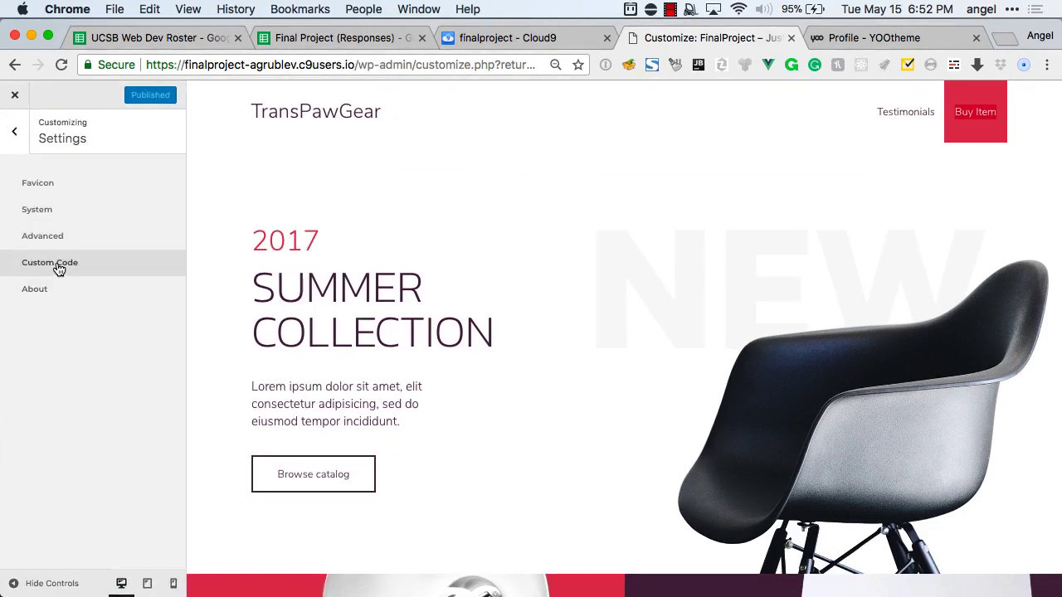
left_click(59, 267)
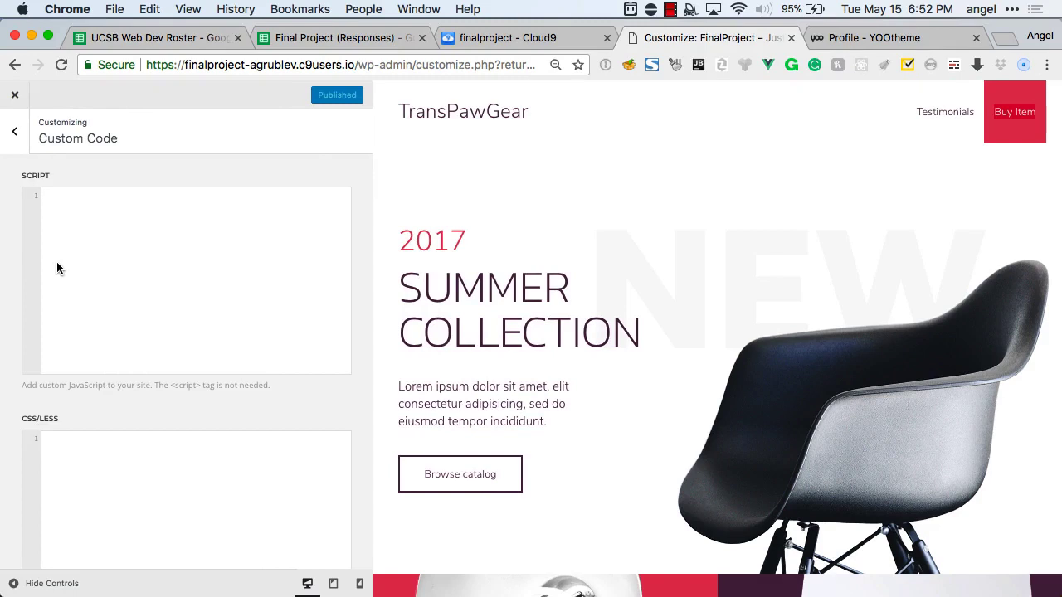
scroll(125, 382, "down", 2)
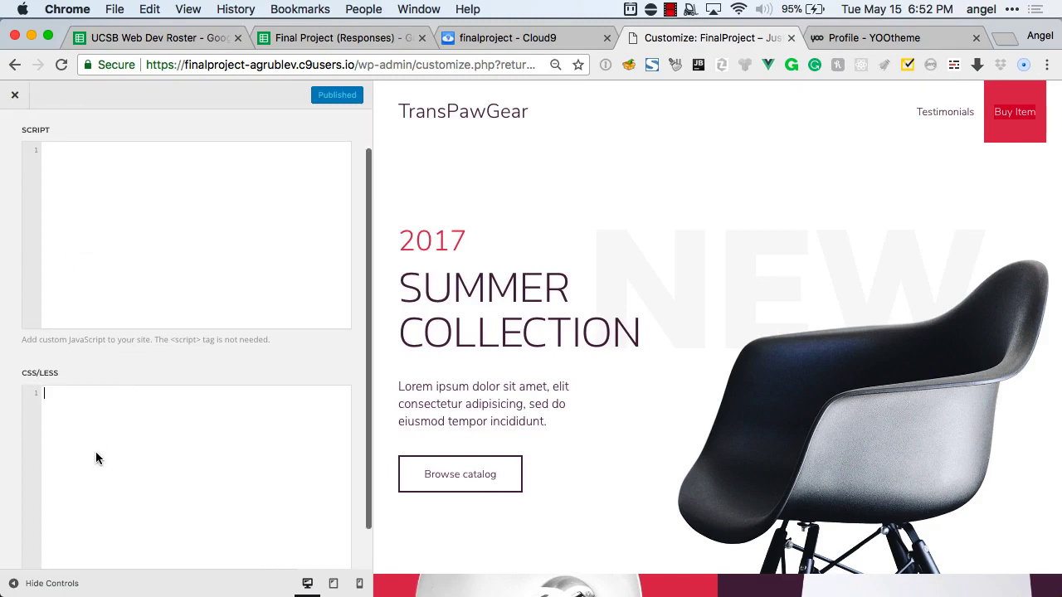
scroll(96, 458, "down", 2)
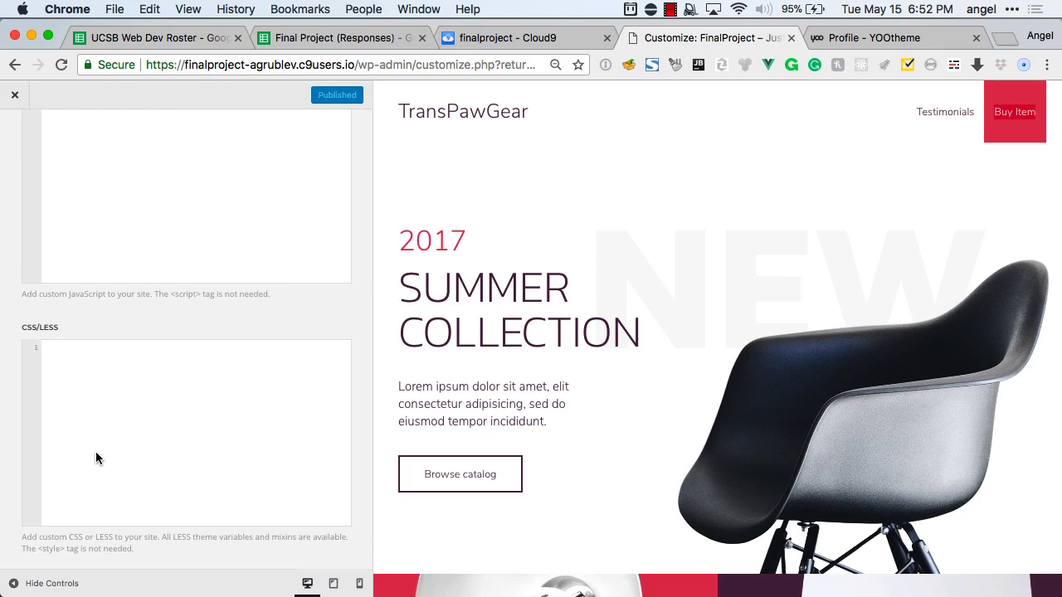
Write a .uk-navbar-nav .uk-button rule with white bold text and 4em left and right padding.
type("uk-navbar-nav")
type(" .uk-button {     ")
type("co")
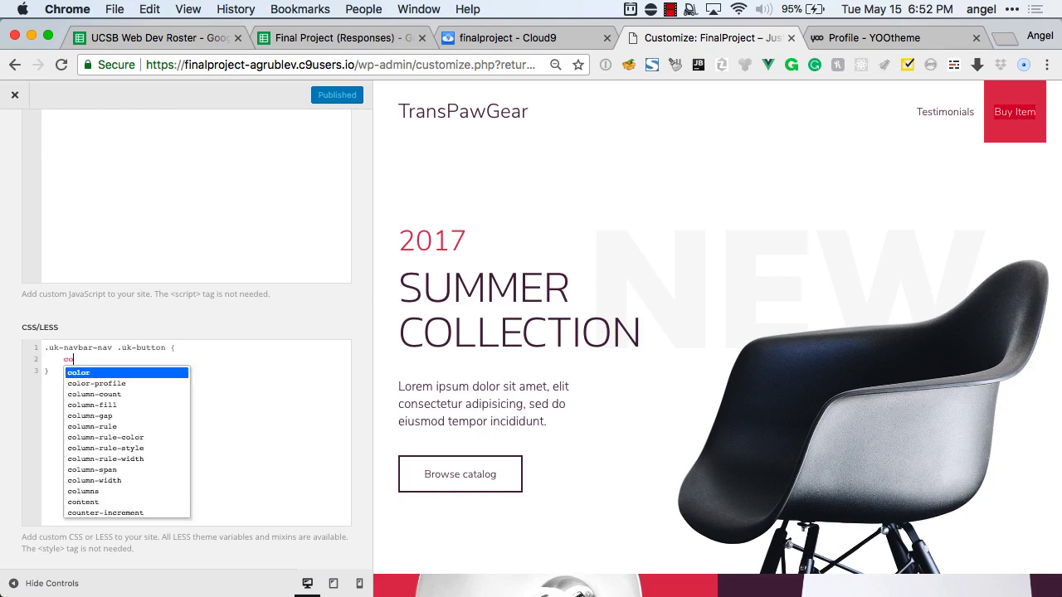
type("lor:white;")
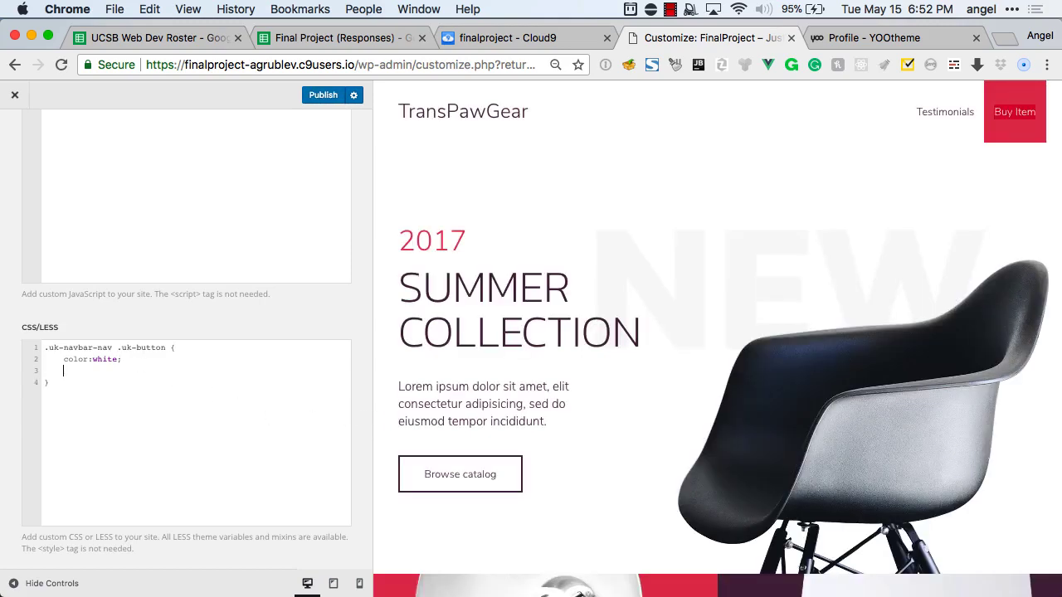
type("font-weight: bold;")
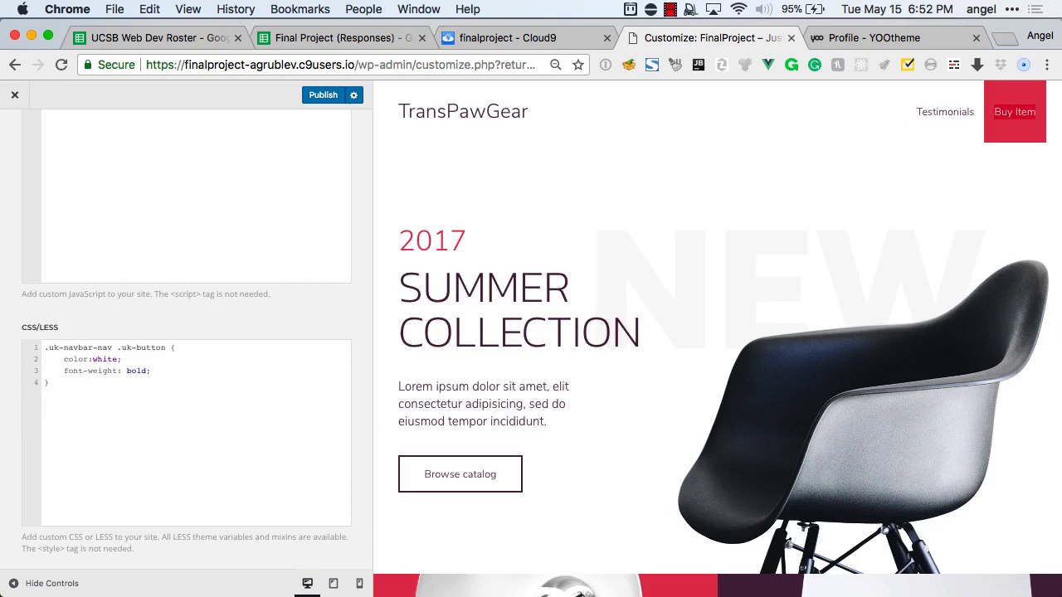
key("Return")
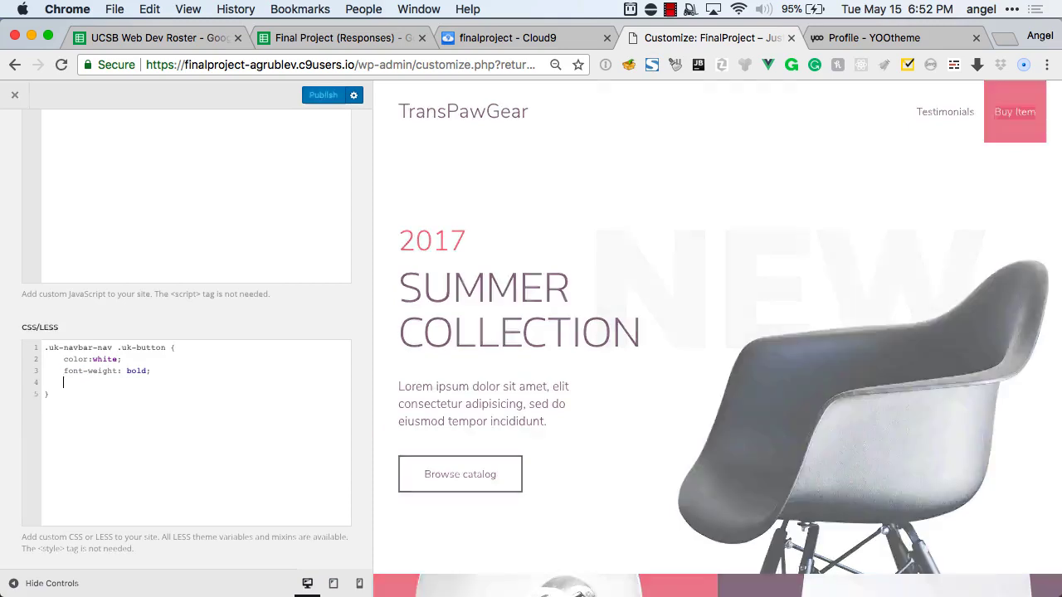
type("padding:")
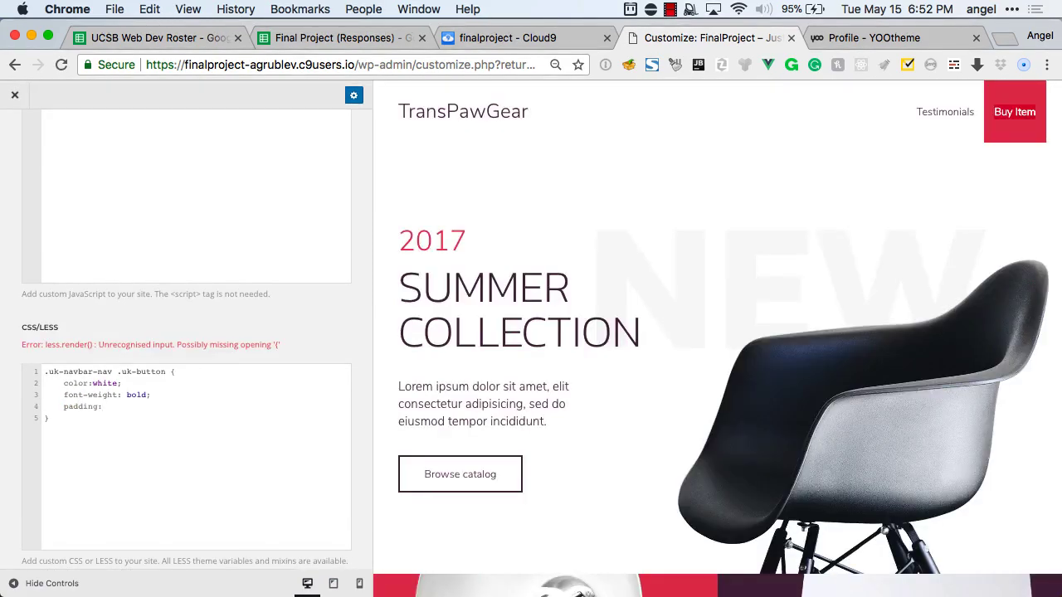
key("BackSpace")
type("-left: 4em;")
key("Return")
type("p")
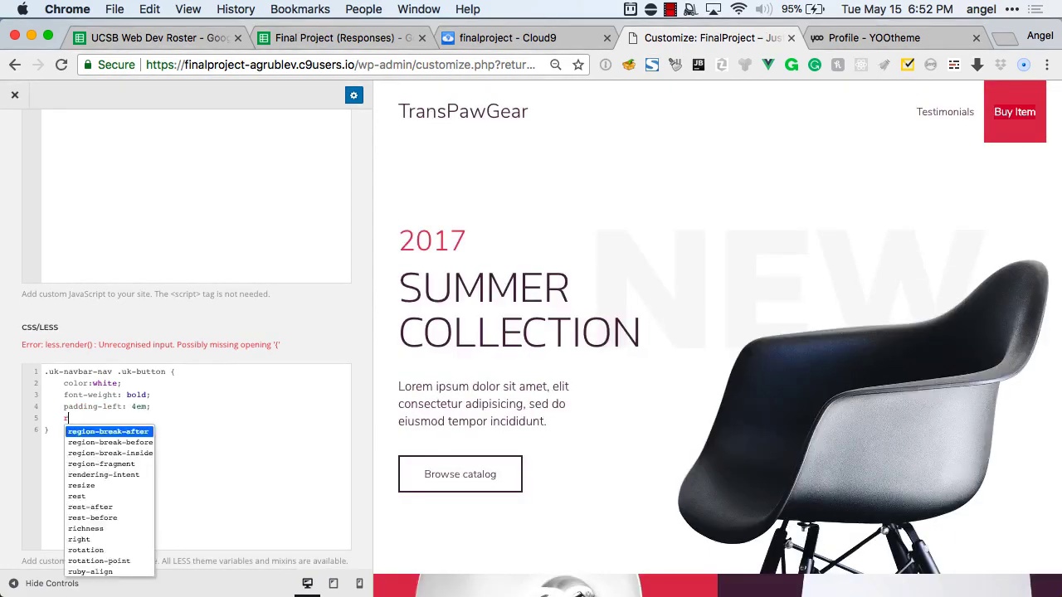
type("adding-")
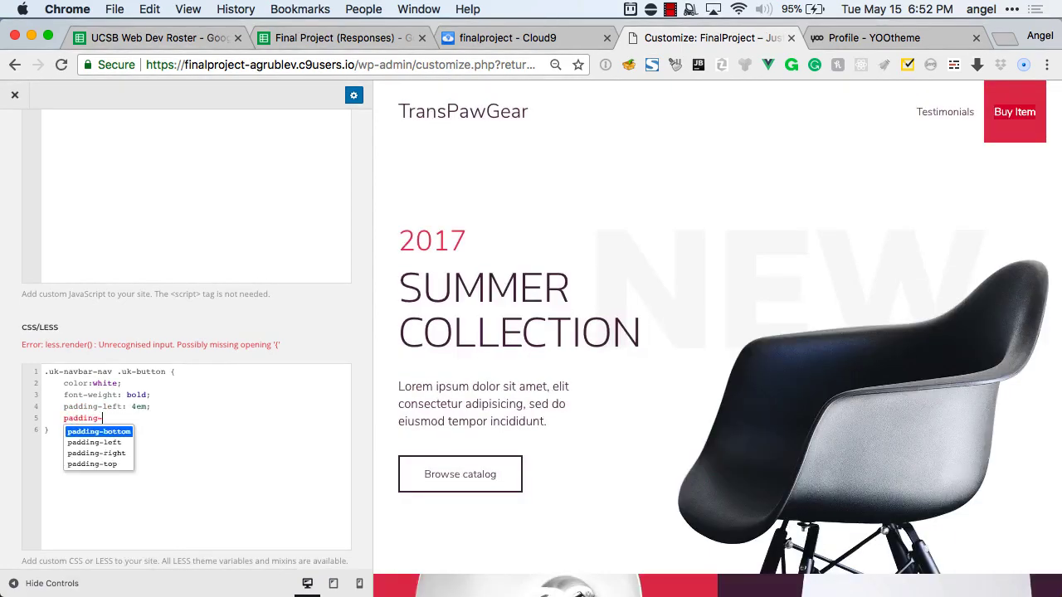
type("right:4px;")
key("BackSpace")
key("BackSpace")
key("BackSpace")
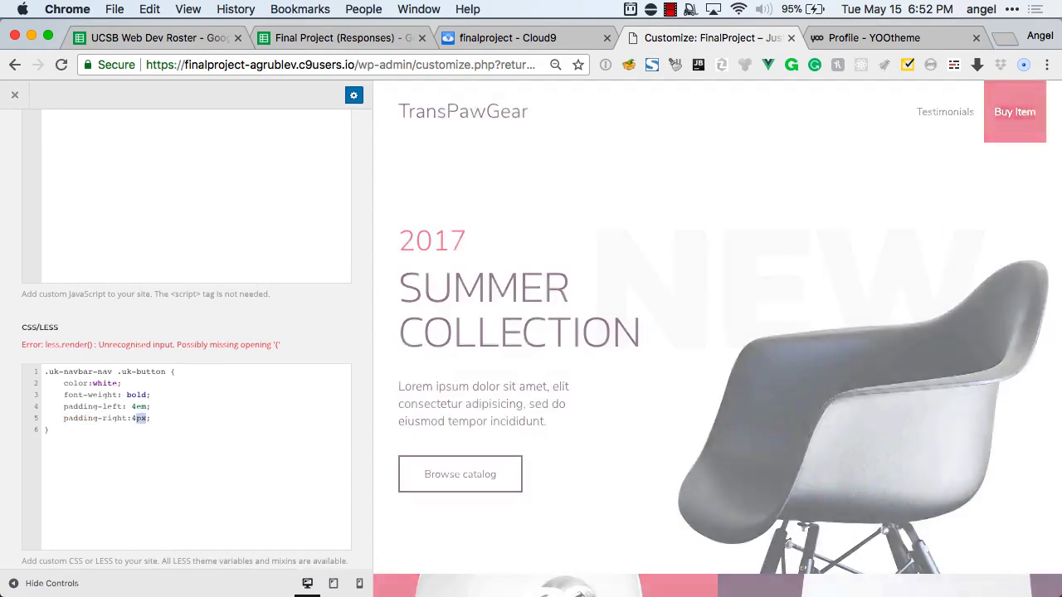
type("em")
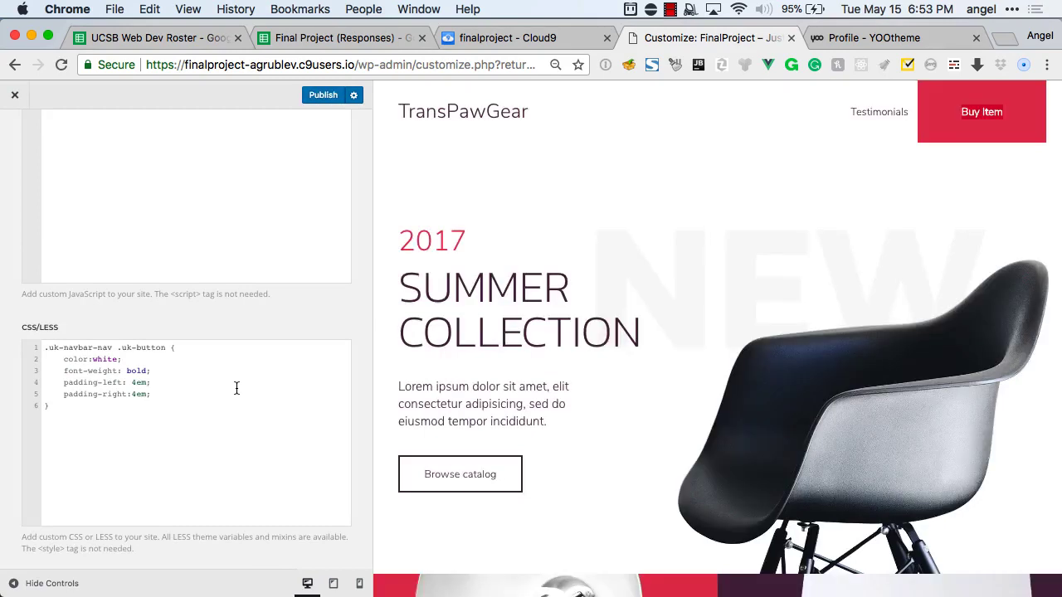
Add font-size 1.2em and a 5px border-radius to the button rule.
key("Return")
type("f")
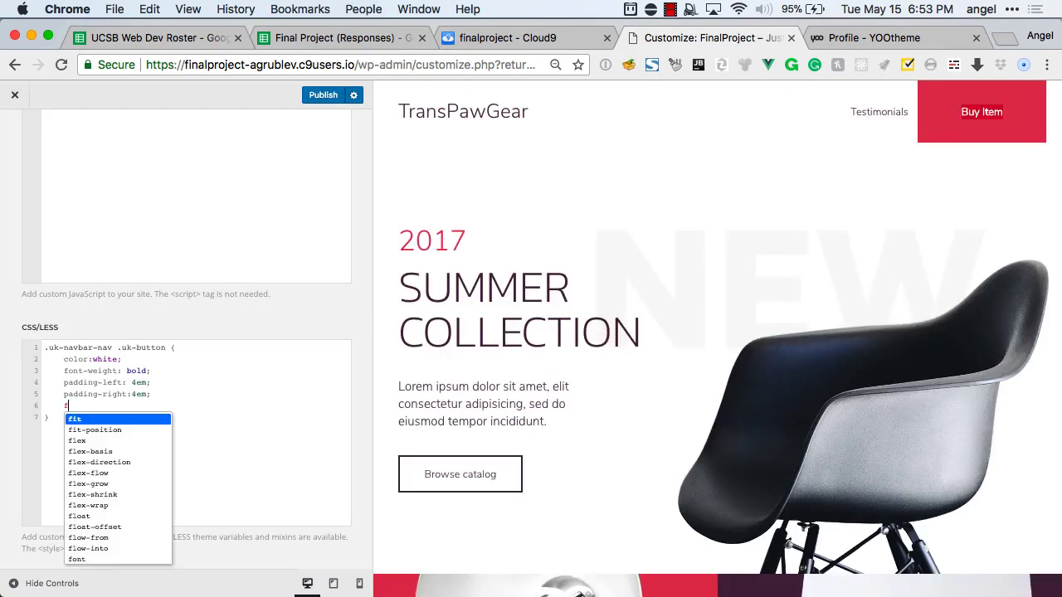
type("ont-size: 2em")
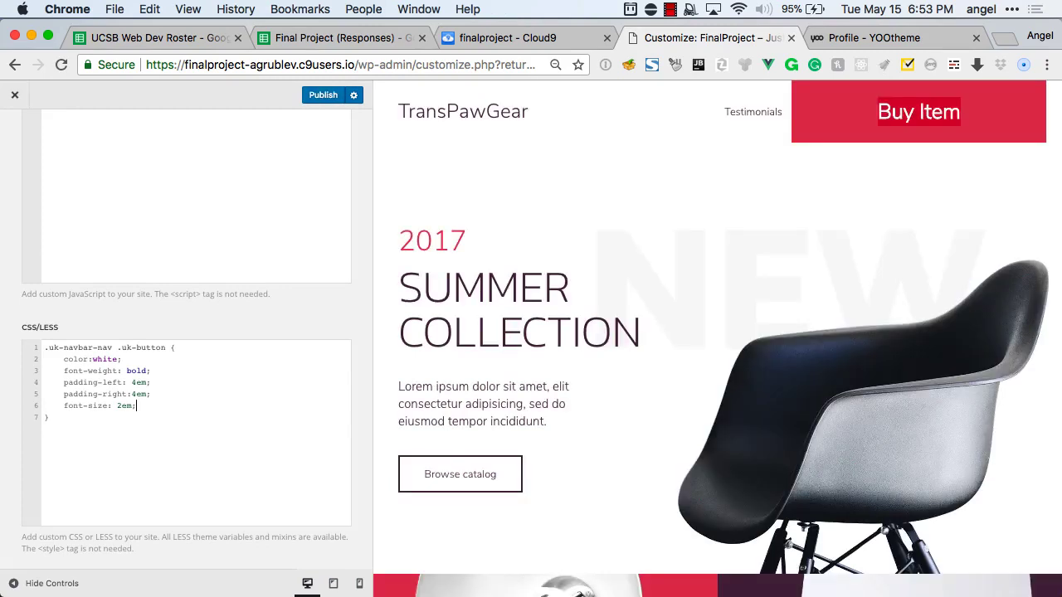
type(".2")
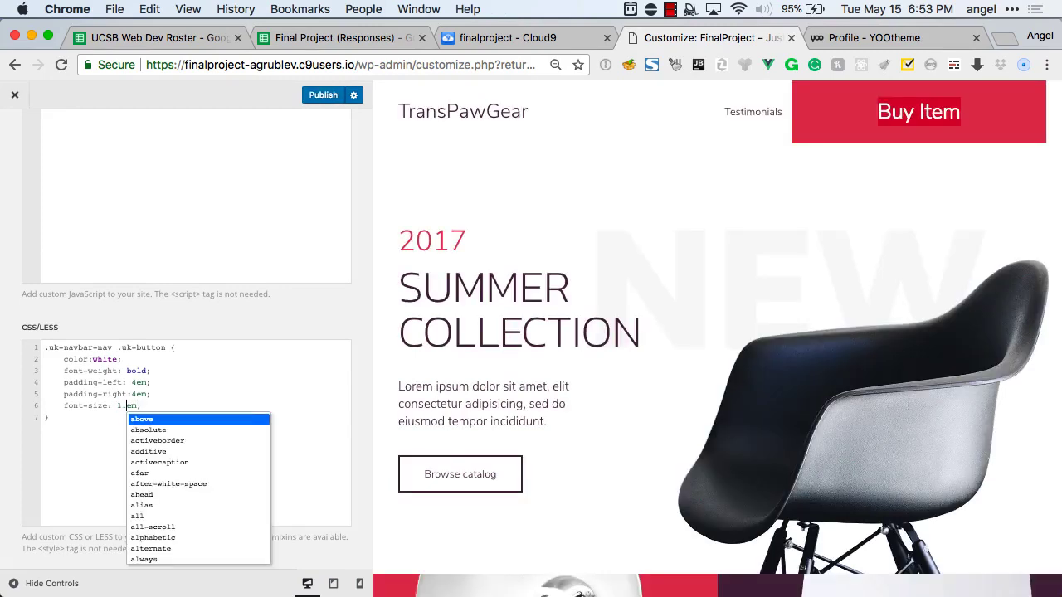
key("End")
key("Return")
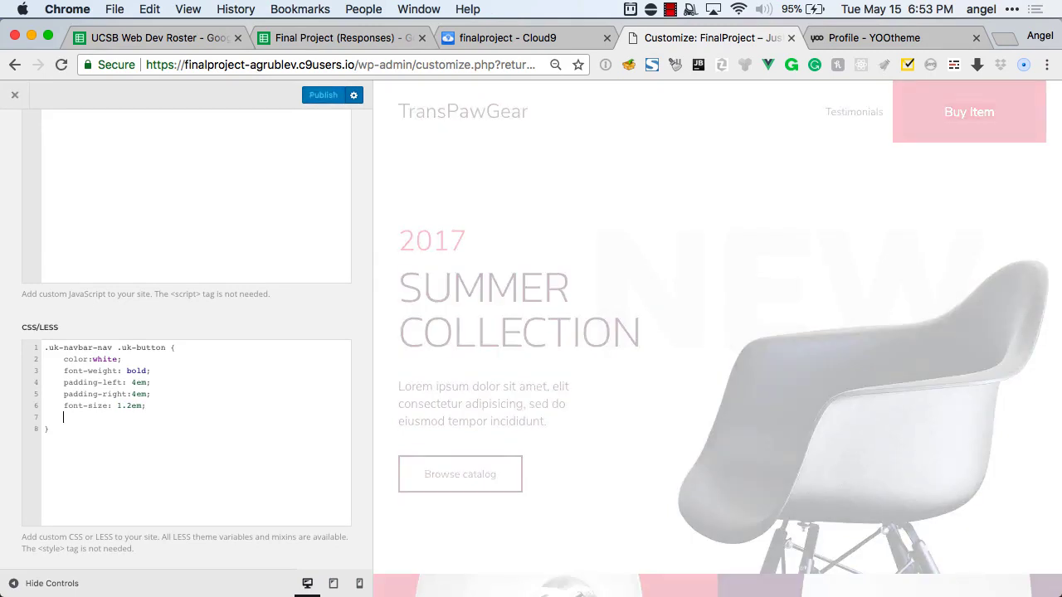
type("border:")
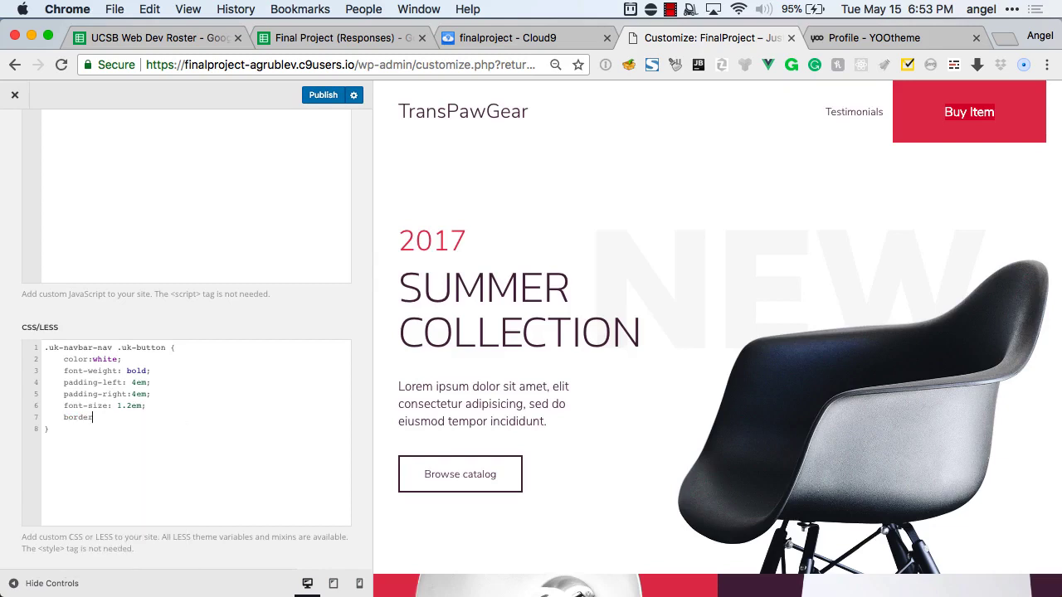
type("-radius: 5px;")
scroll(75, 218, "up", 1)
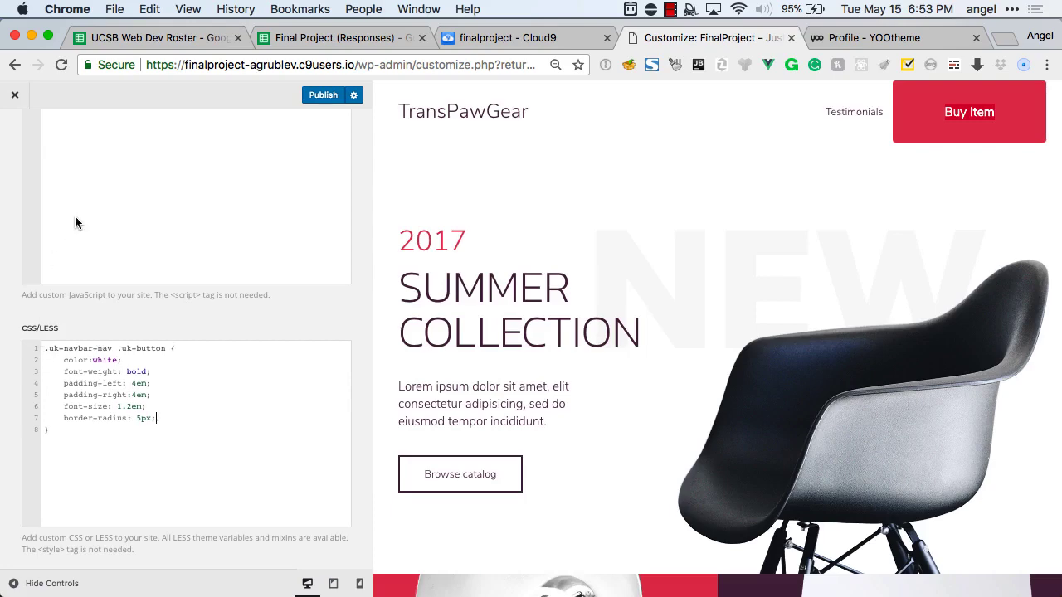
scroll(75, 217, "up", 3)
Go back to the Settings list, open Favicon, and click its Select Image placeholder.
left_click(13, 133)
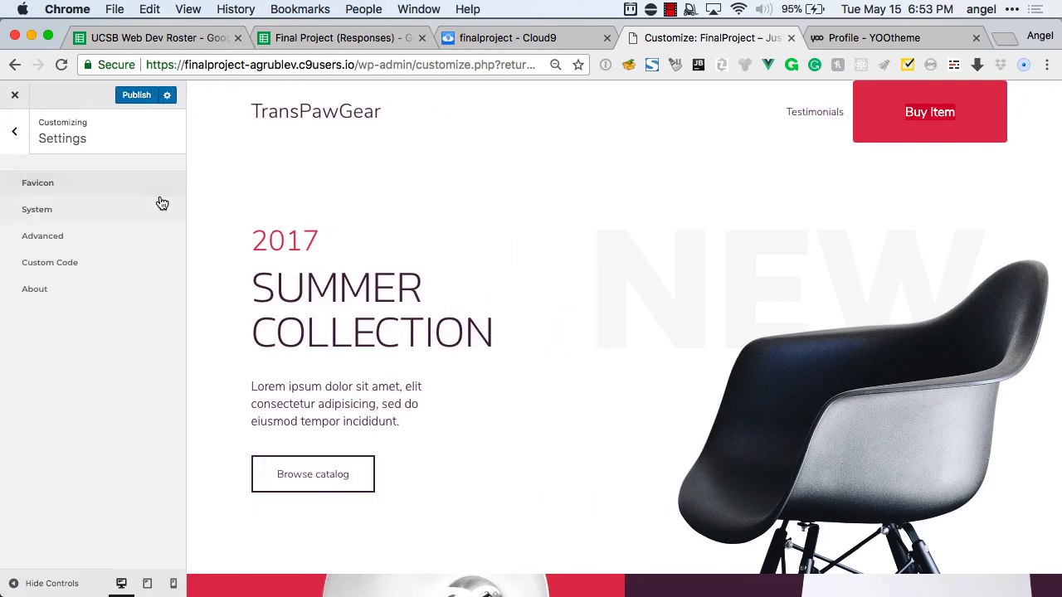
left_click(941, 100)
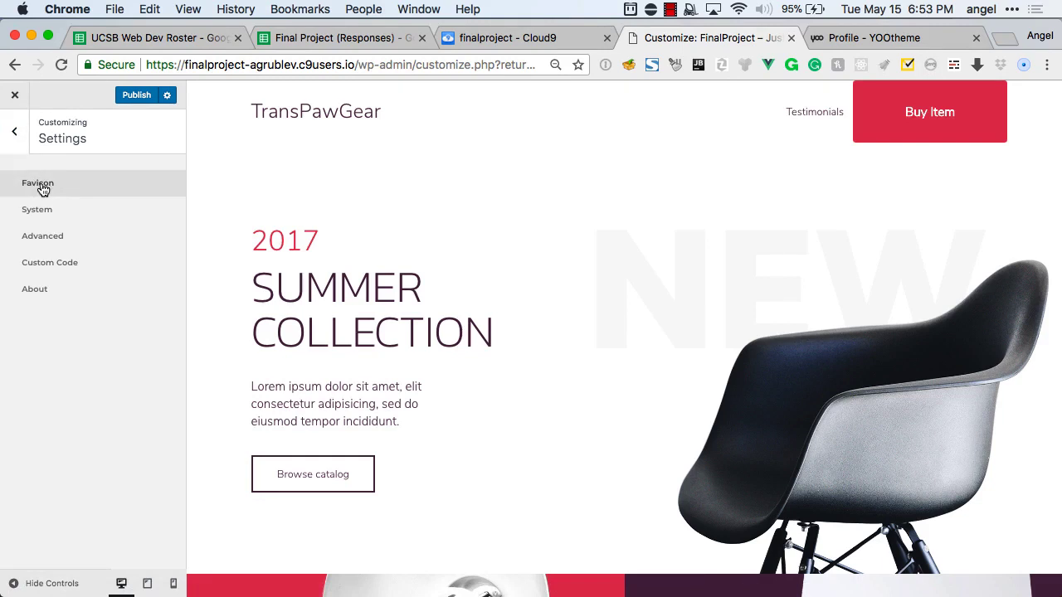
left_click(97, 193)
left_click(95, 238)
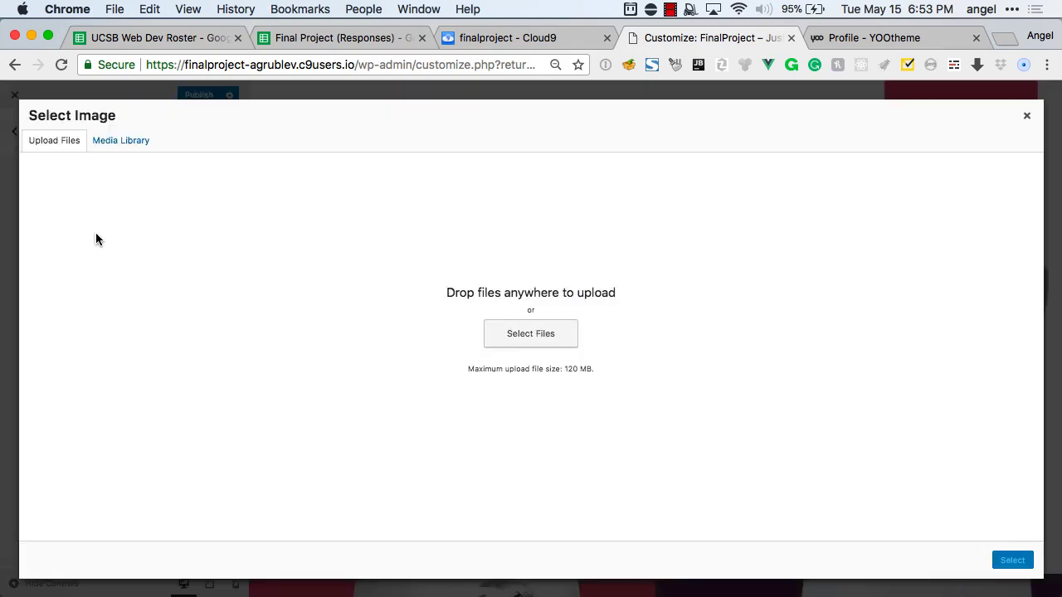
left_click(522, 334)
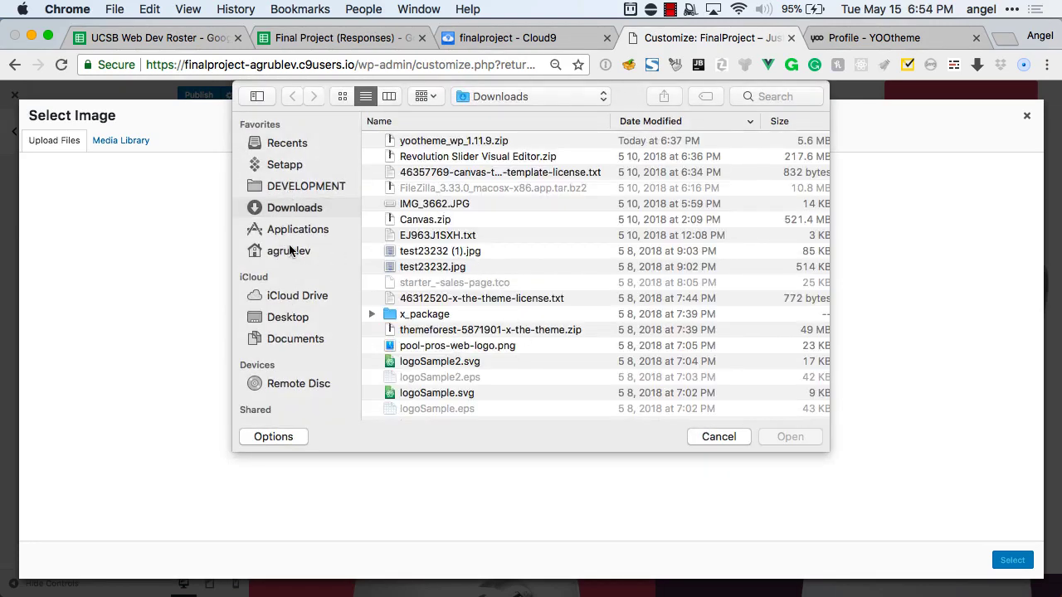
scroll(496, 280, "down", 5)
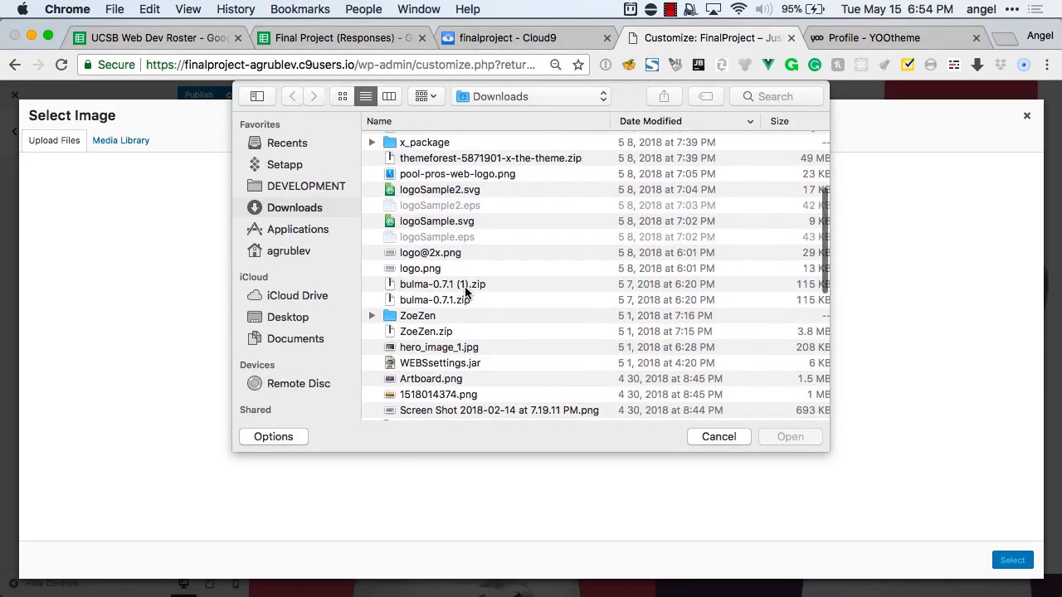
left_click(426, 253)
key("space")
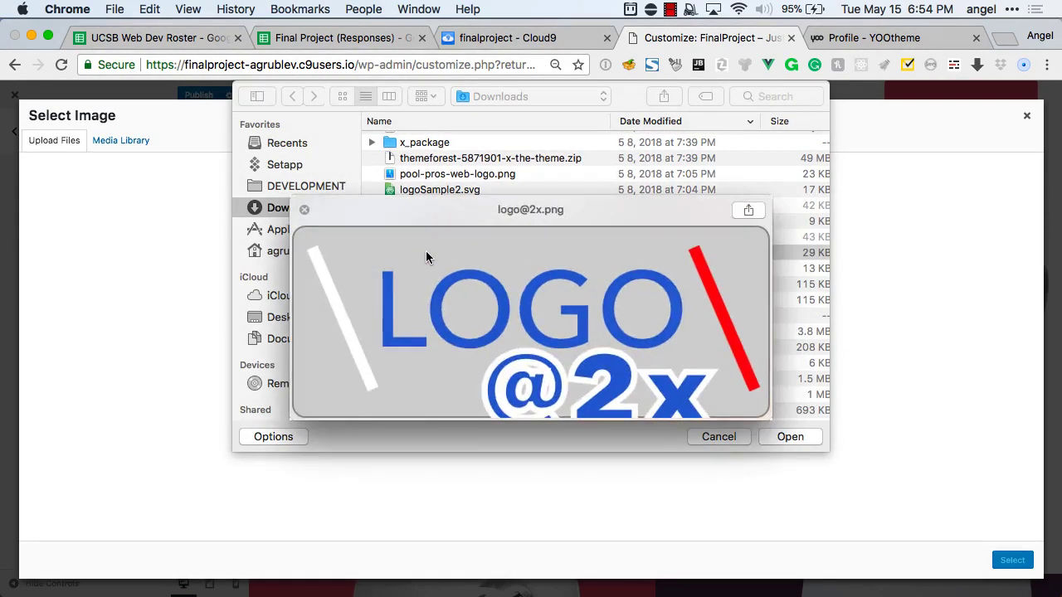
key("space")
scroll(427, 257, "down", 5)
scroll(427, 257, "down", 5)
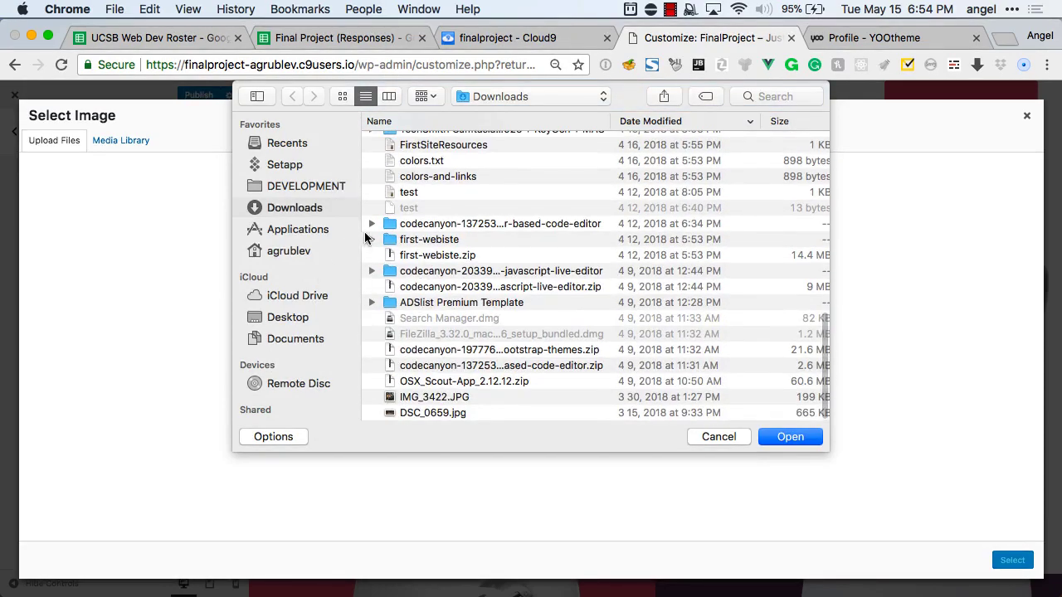
left_click(372, 238)
scroll(411, 278, "down", 5)
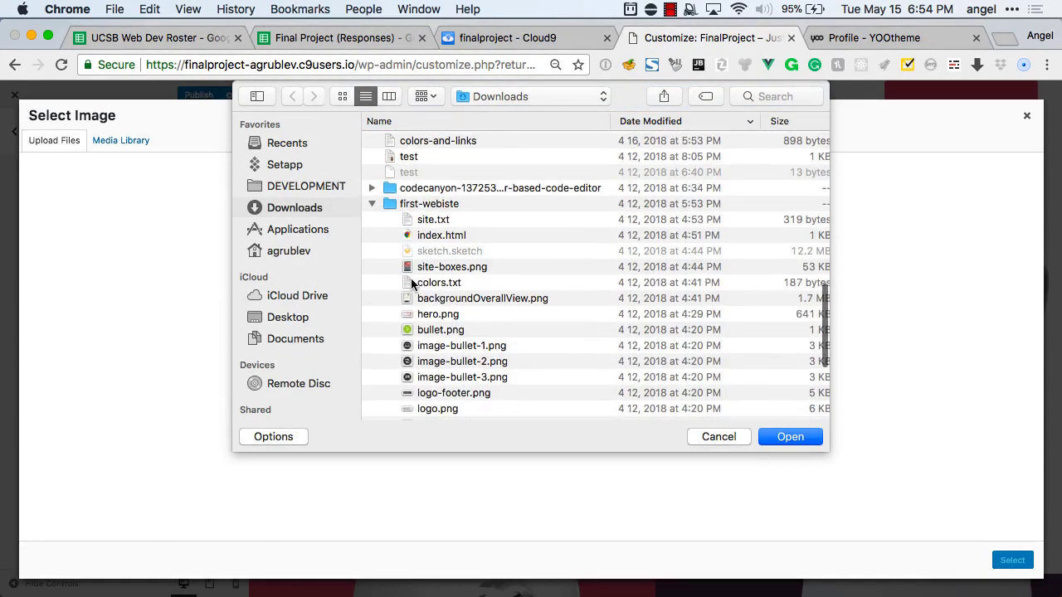
Search for 'favicon', upload favicon-16x16.png, and select it in the Media Library.
left_click(747, 98)
type("favicn")
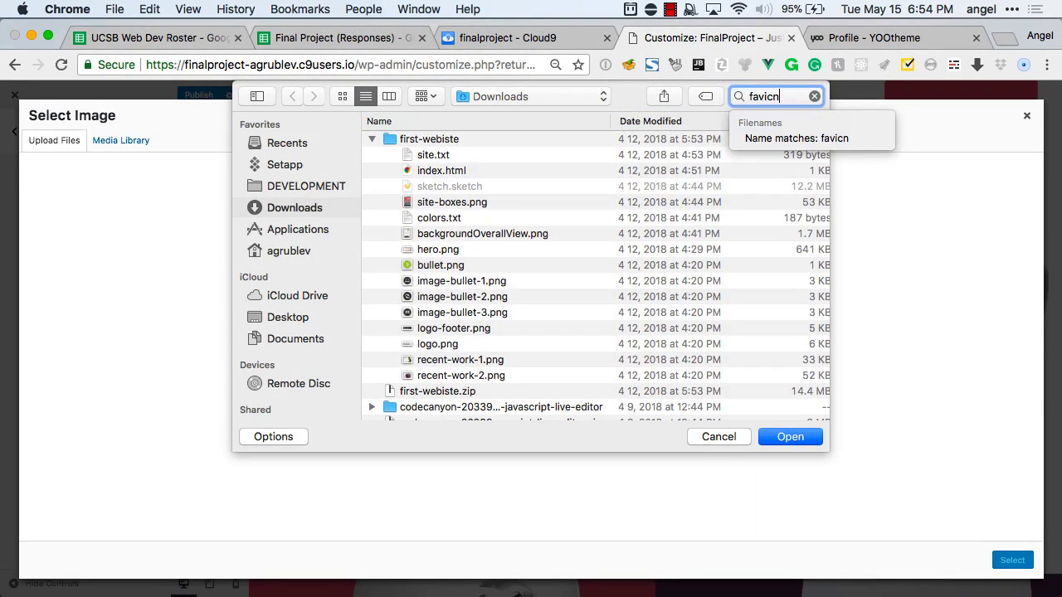
key("BackSpace")
type("on")
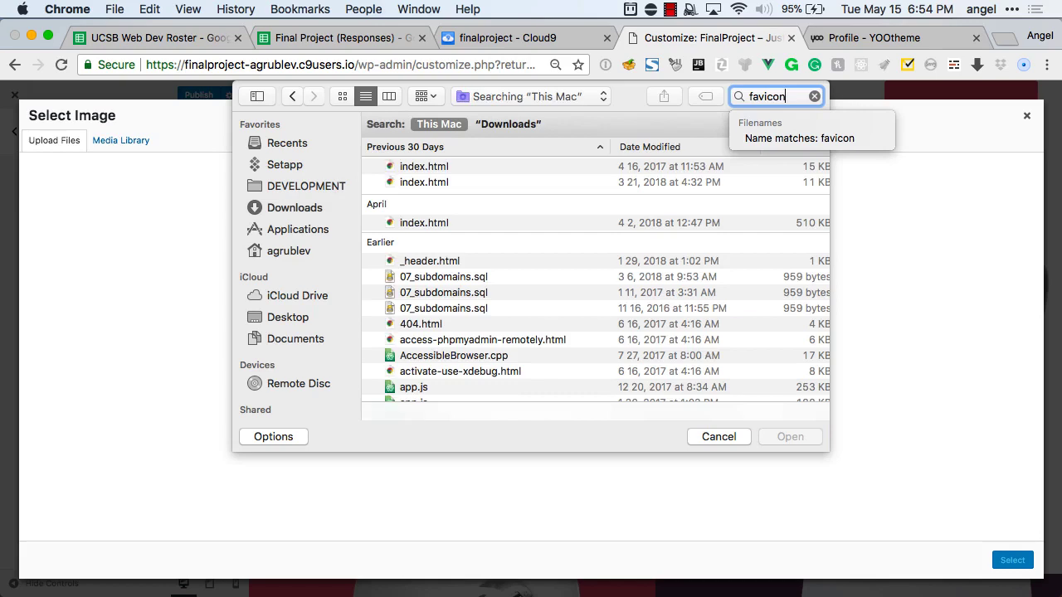
left_click(801, 137)
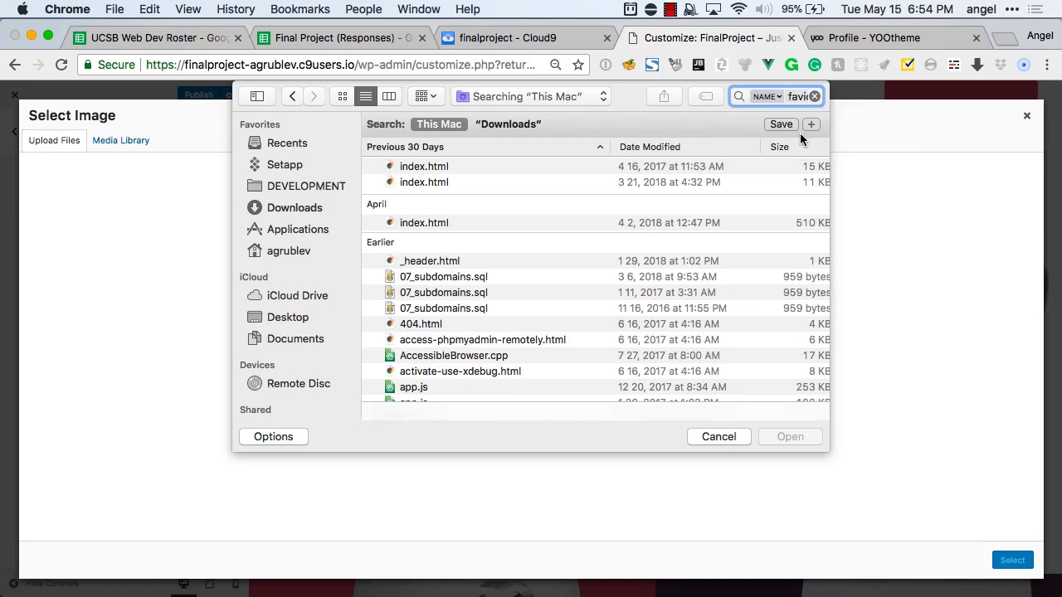
left_click(423, 183)
key("space")
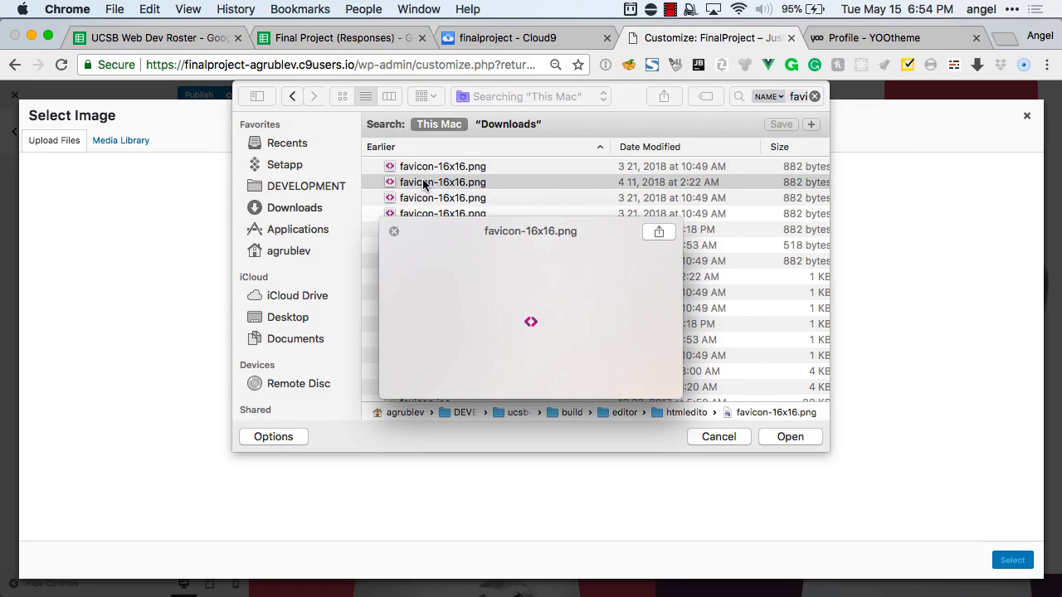
key("space")
left_click(789, 436)
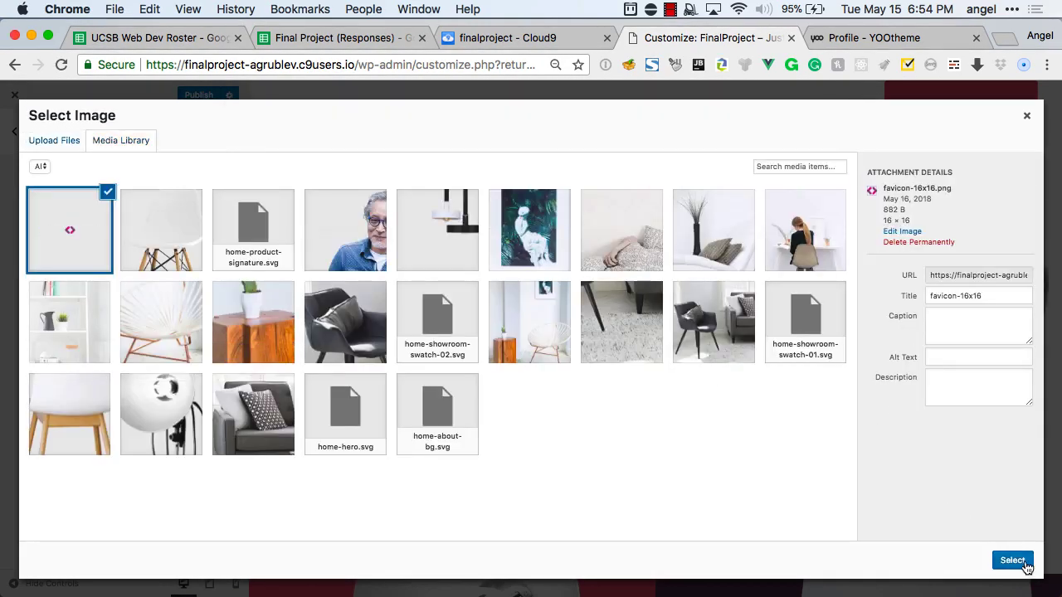
left_click(1013, 561)
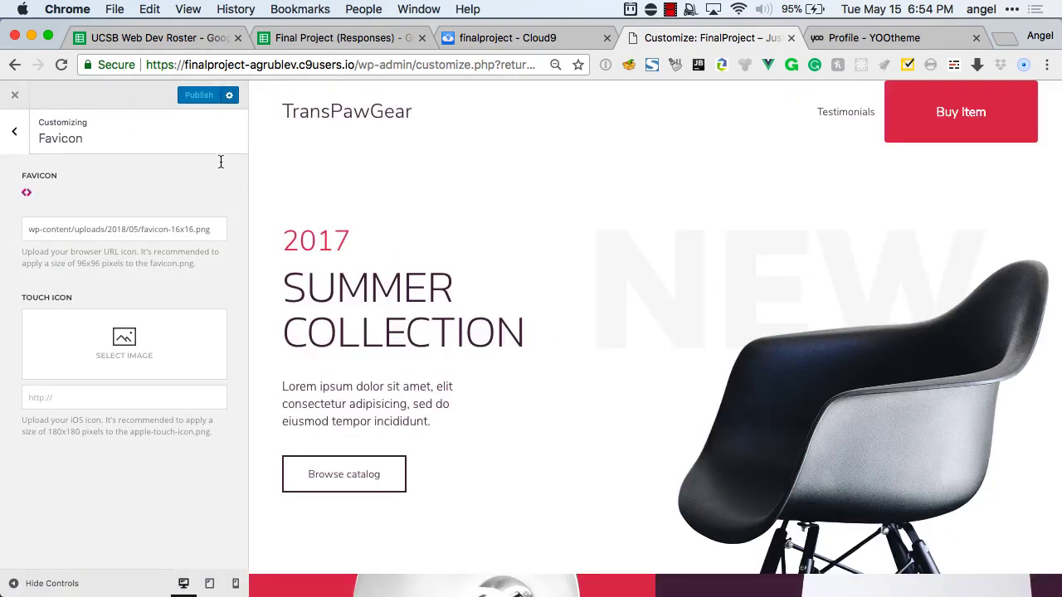
Publish the customizer changes and copy the site's address.
left_click(199, 97)
left_click(352, 65)
left_click_drag(314, 84, 165, 104)
key("super+c")
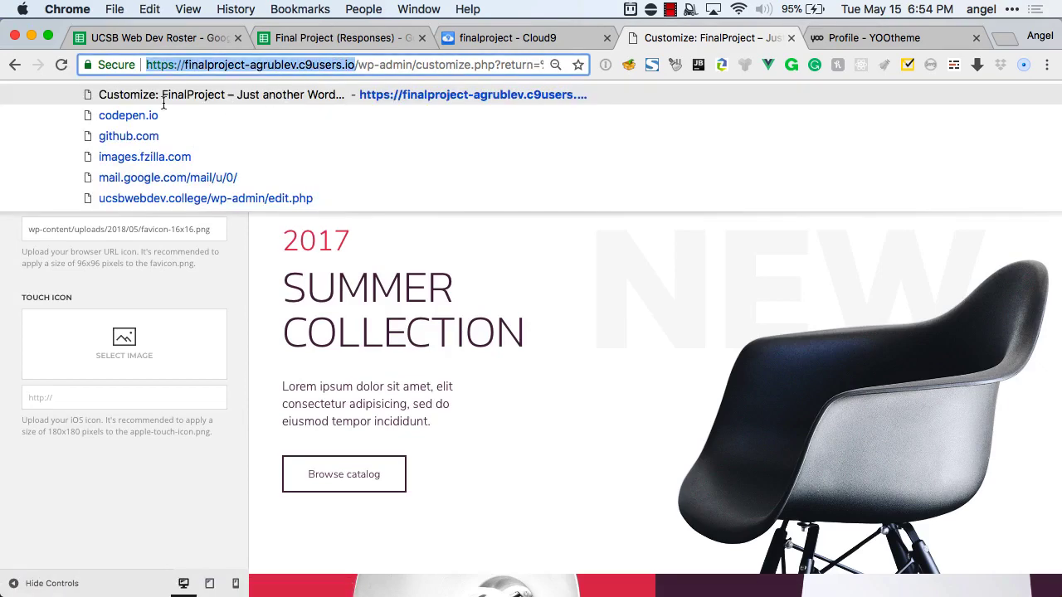
Load the site's public home page in an Incognito window to check the favicon, then close it.
key("super+shift+n")
key("super+v")
key("Return")
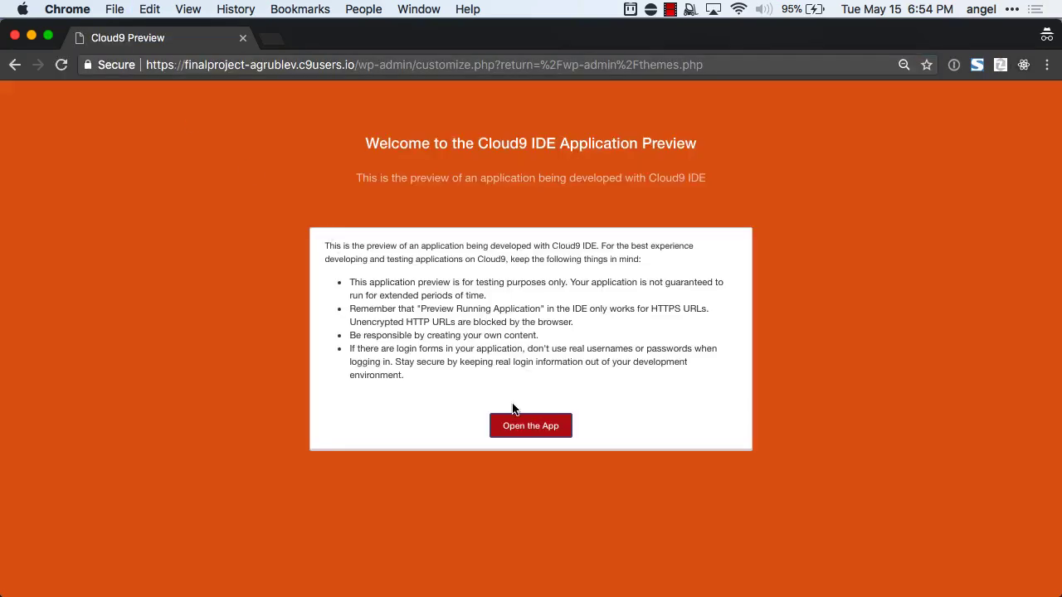
left_click(515, 423)
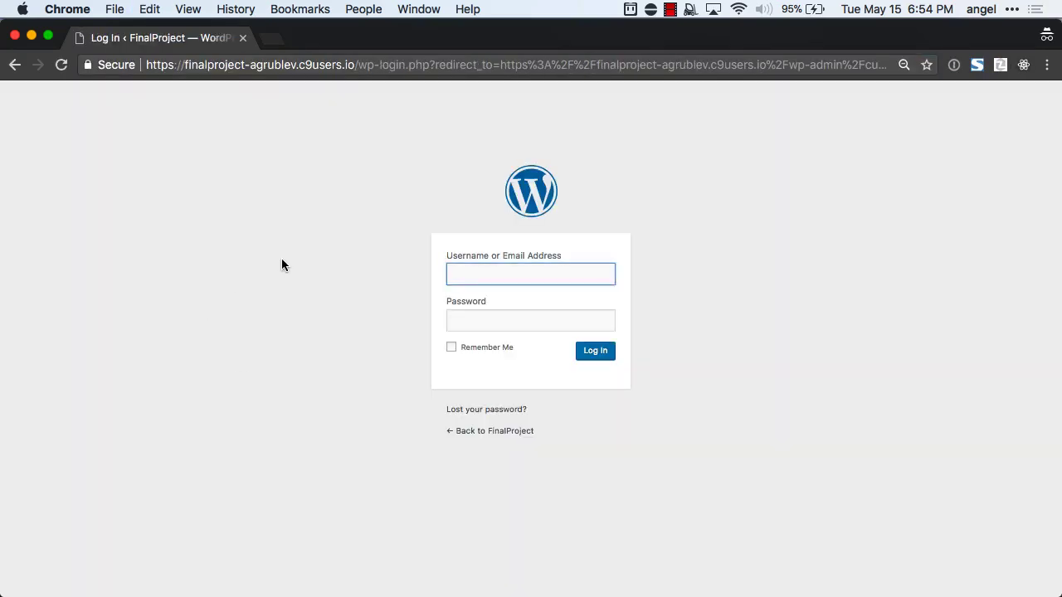
left_click_drag(355, 65, 414, 199)
key("BackSpace")
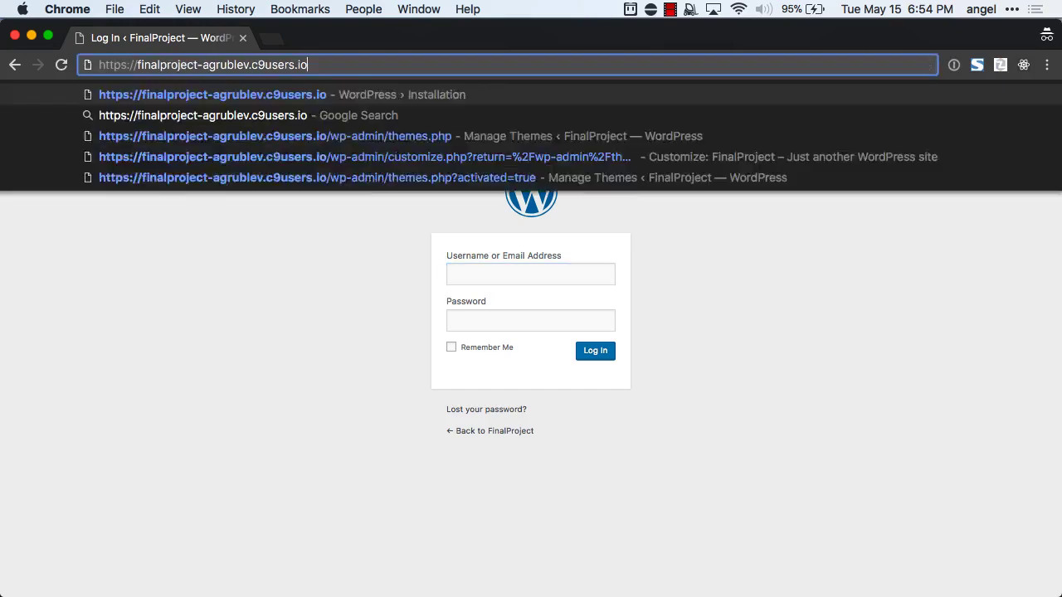
key("Return")
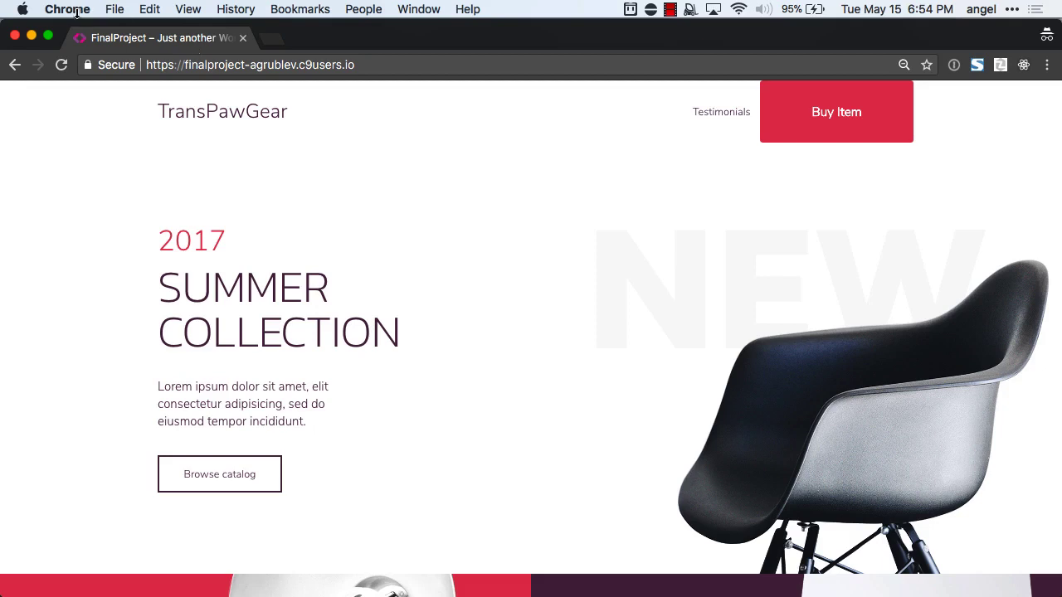
left_click(15, 37)
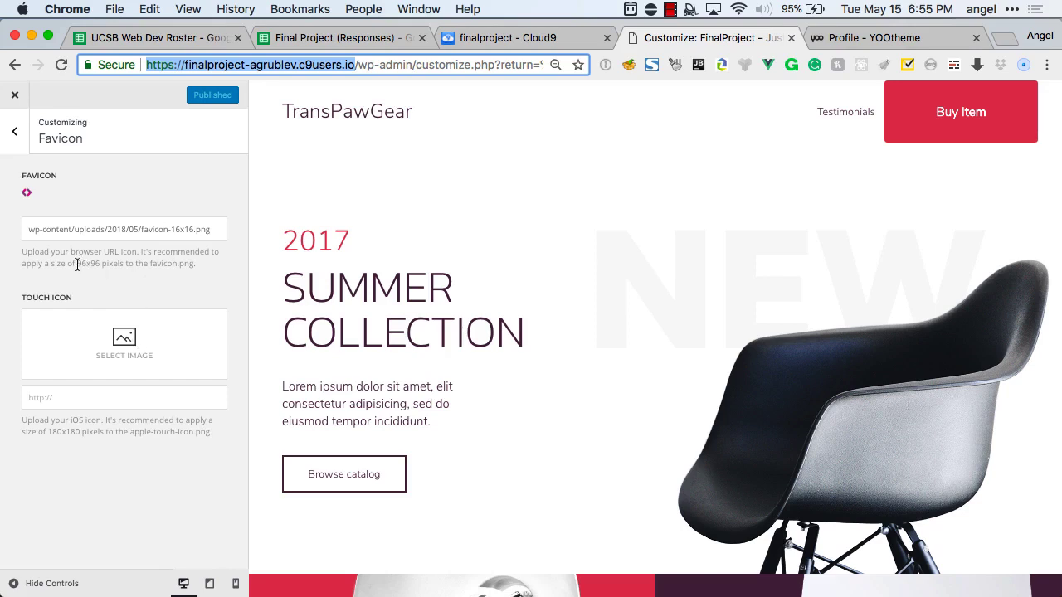
Review the favicon help text (96x96, favicon.png), then return to the top-level Customizer sections.
left_click_drag(78, 264, 99, 264)
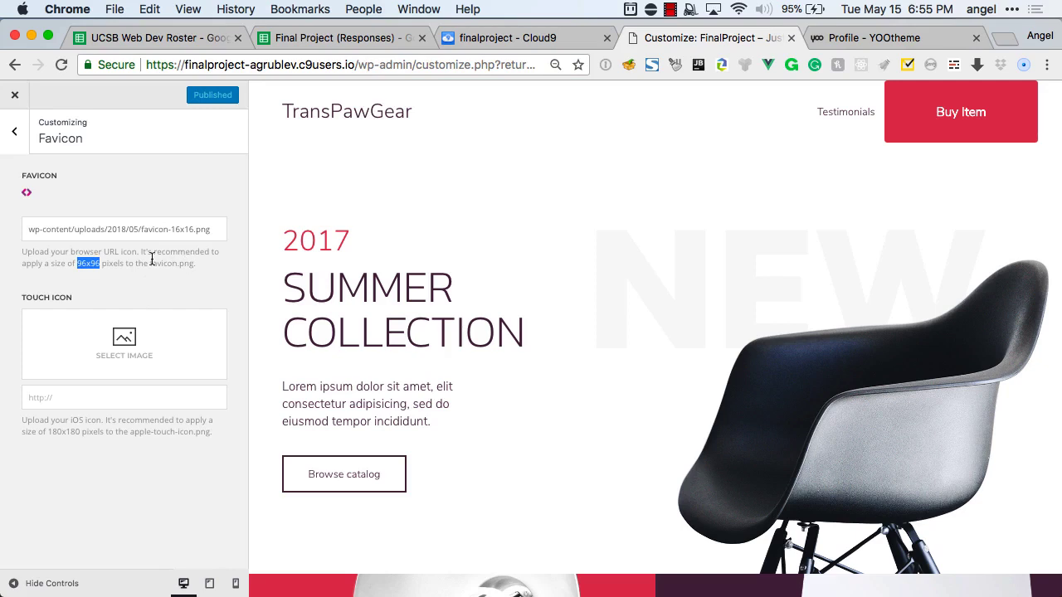
left_click_drag(151, 263, 199, 263)
left_click(199, 263)
mouse_move(44, 198)
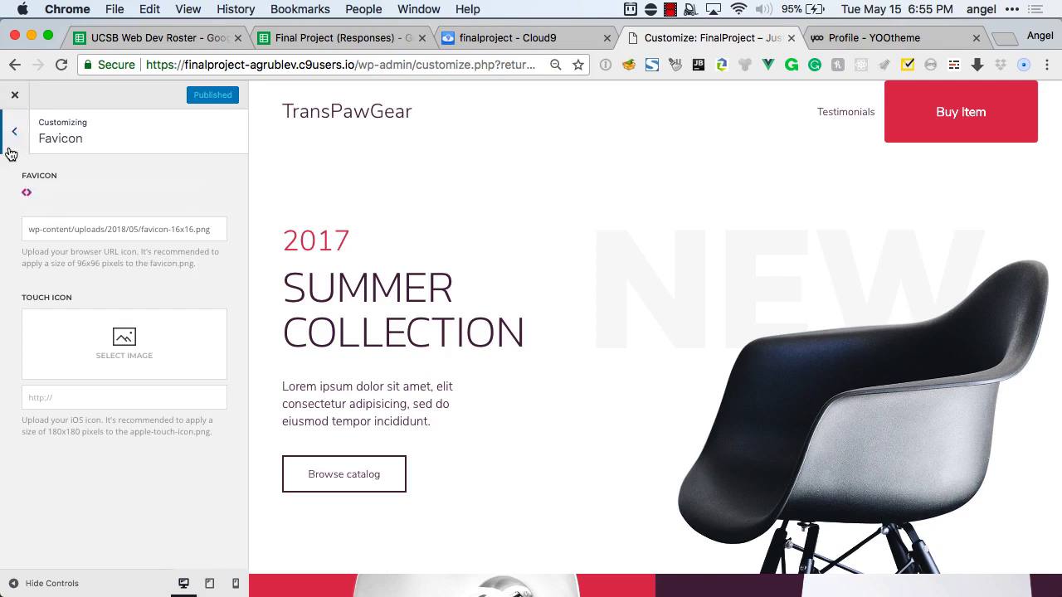
left_click(10, 151)
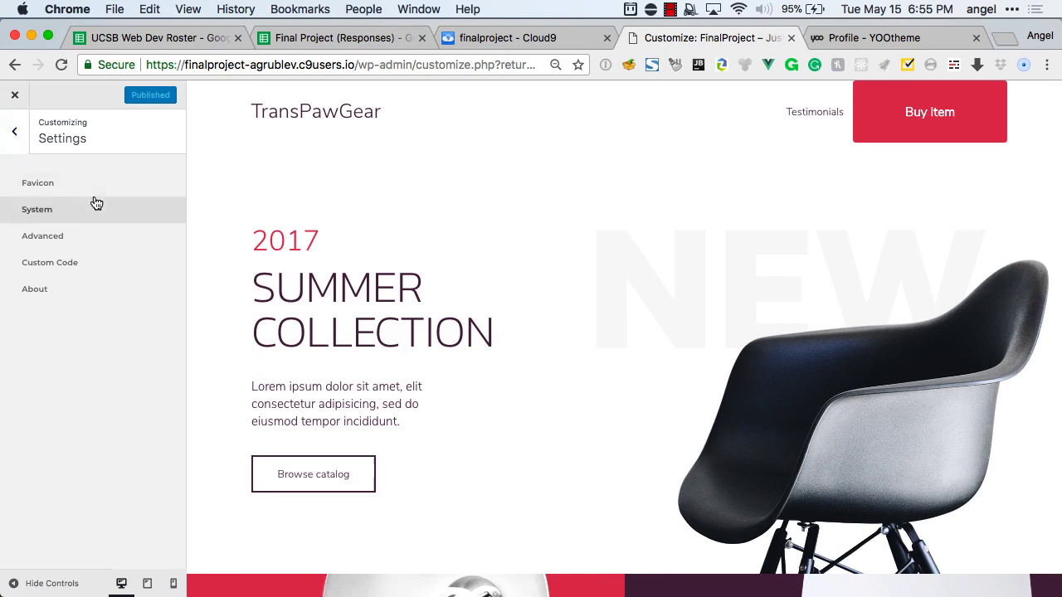
left_click(14, 132)
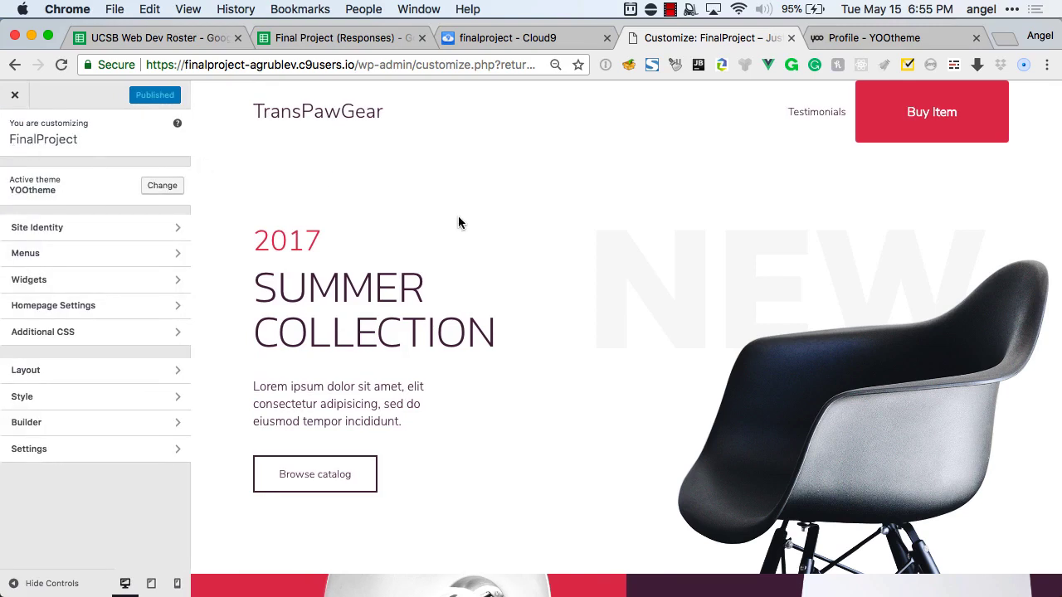
scroll(458, 222, "down", 3)
scroll(458, 223, "up", 2)
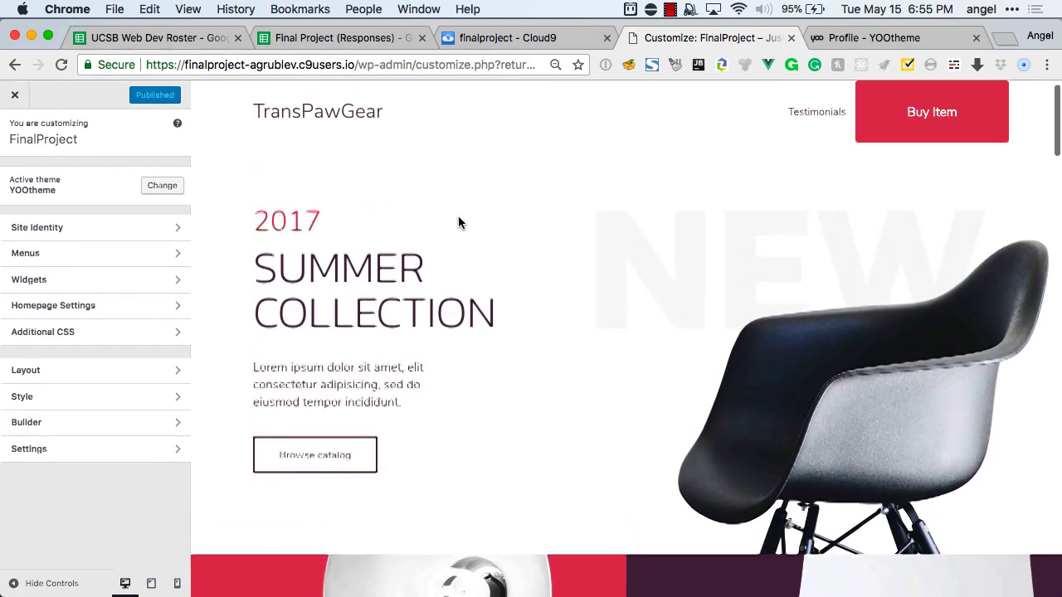
scroll(458, 223, "up", 1)
scroll(458, 222, "down", 1)
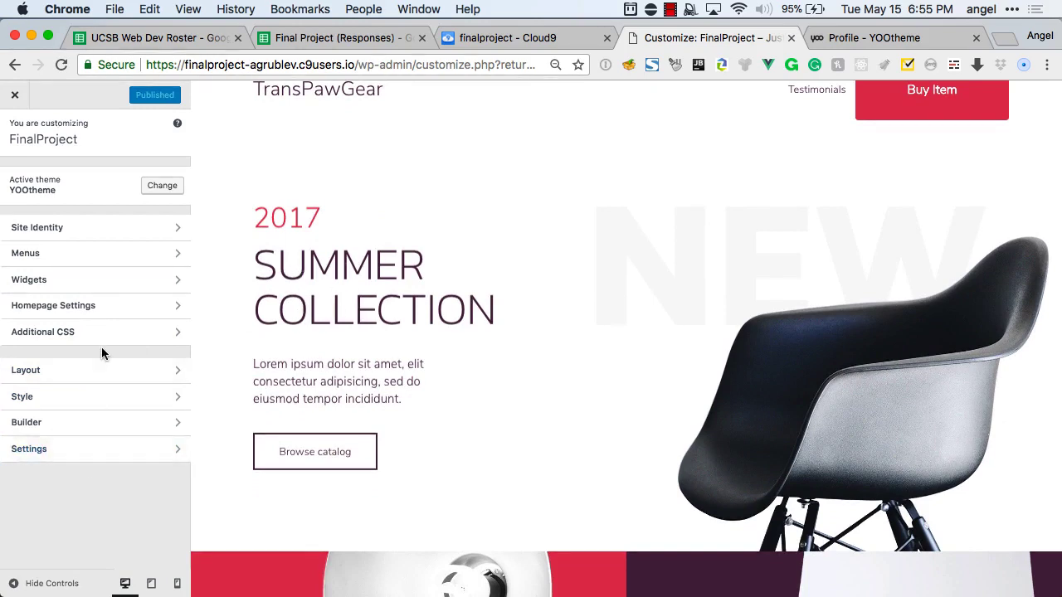
In the Builder, replace the hero headline 'Summer Collection' with 'The best product for your animal'.
left_click(56, 427)
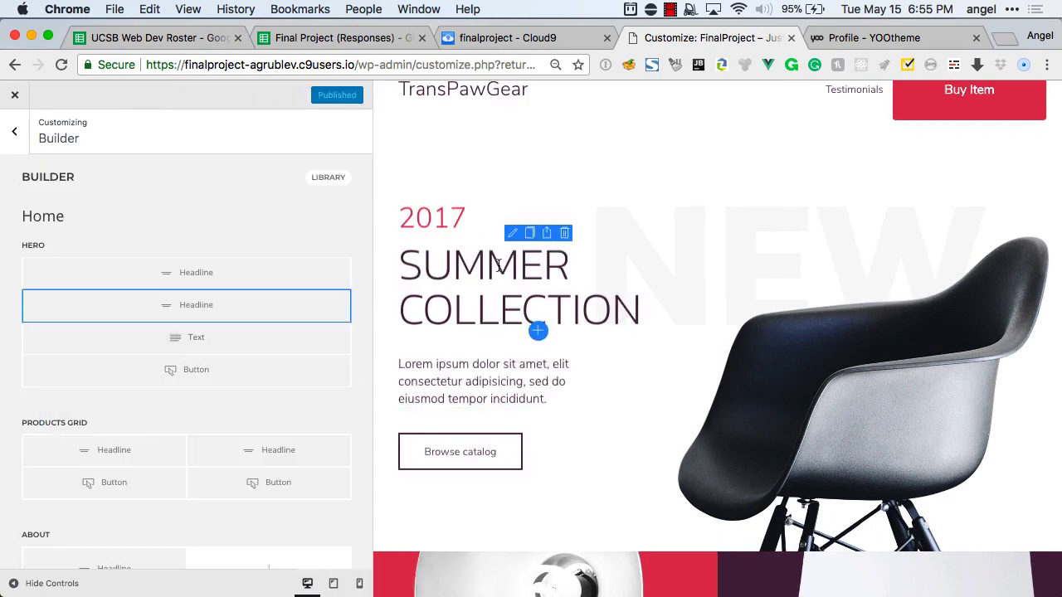
left_click(282, 314)
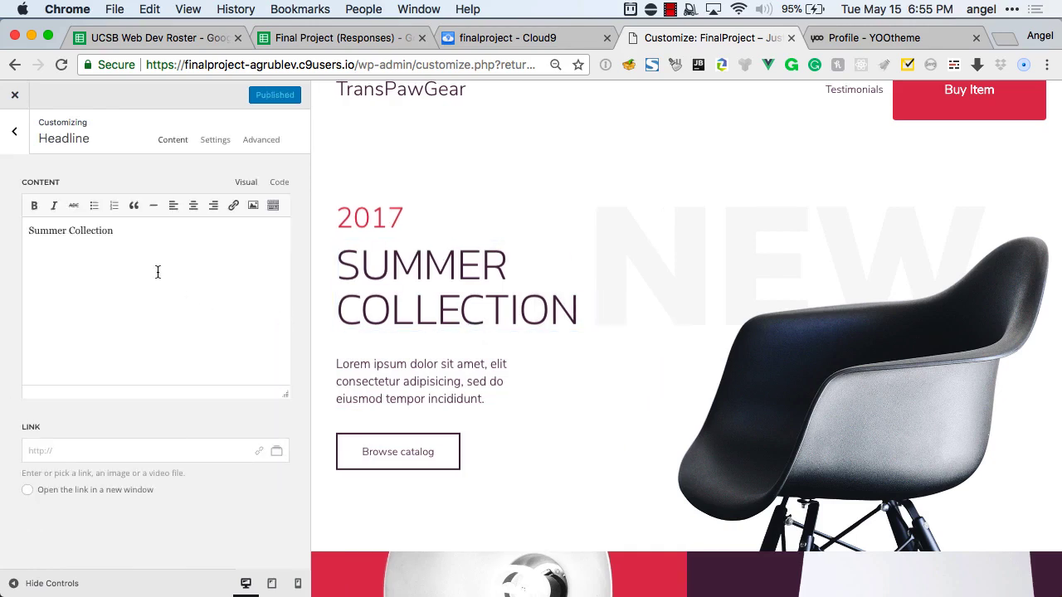
left_click(184, 248)
key("super+a")
type("The best pr")
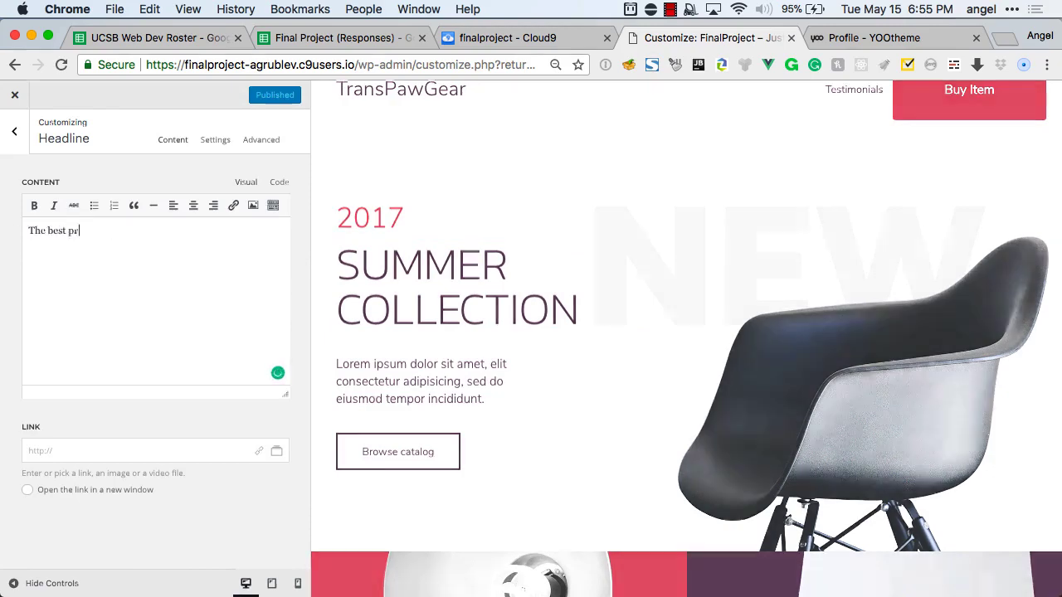
type("oduct for your anim")
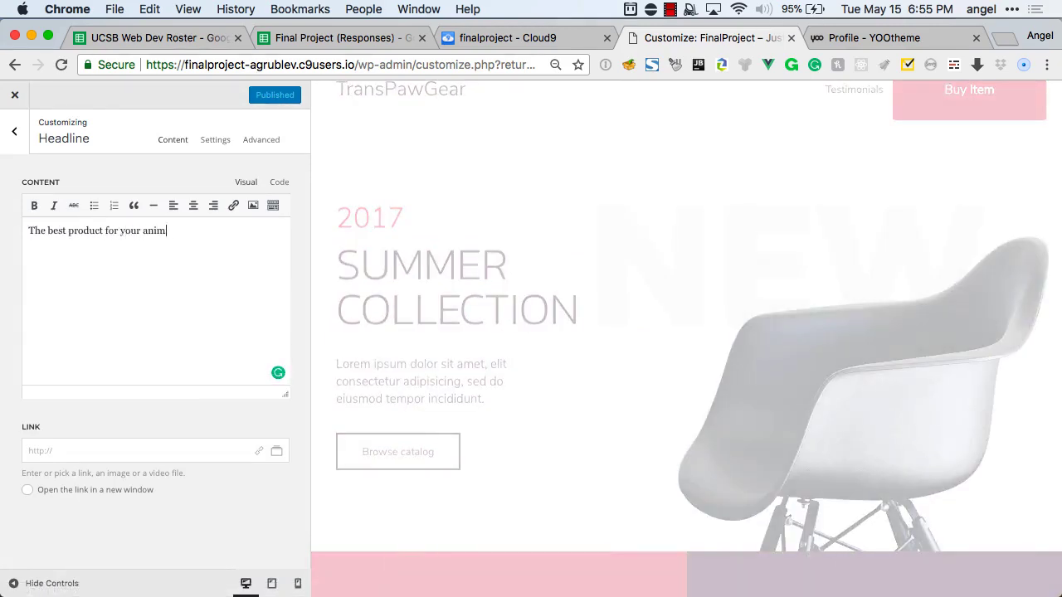
type("al")
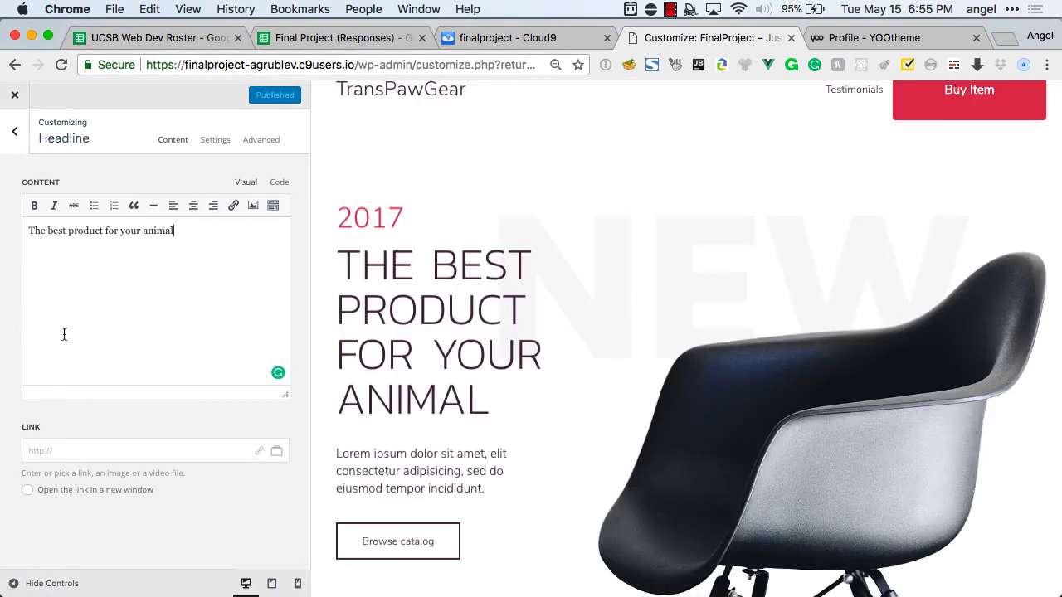
left_click(14, 131)
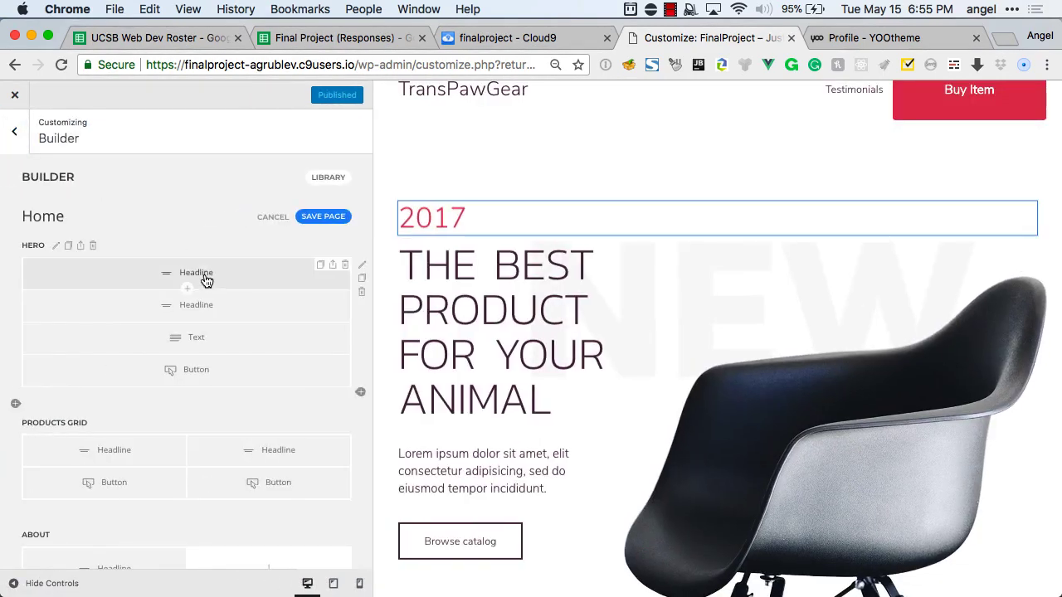
Link the hero's Browse catalog button to the Buy Item page.
scroll(206, 280, "down", 2)
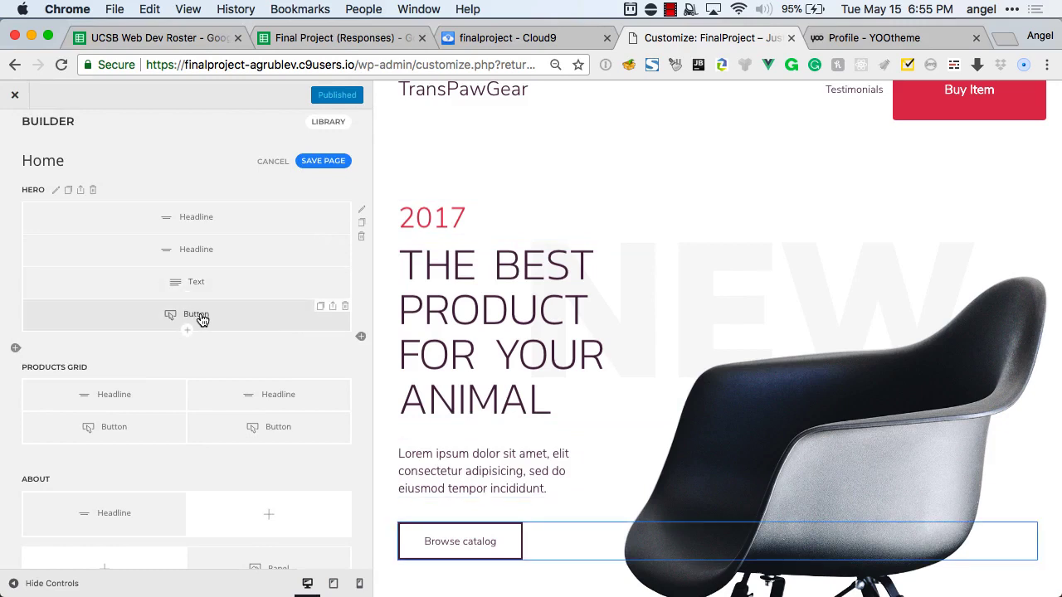
left_click(199, 316)
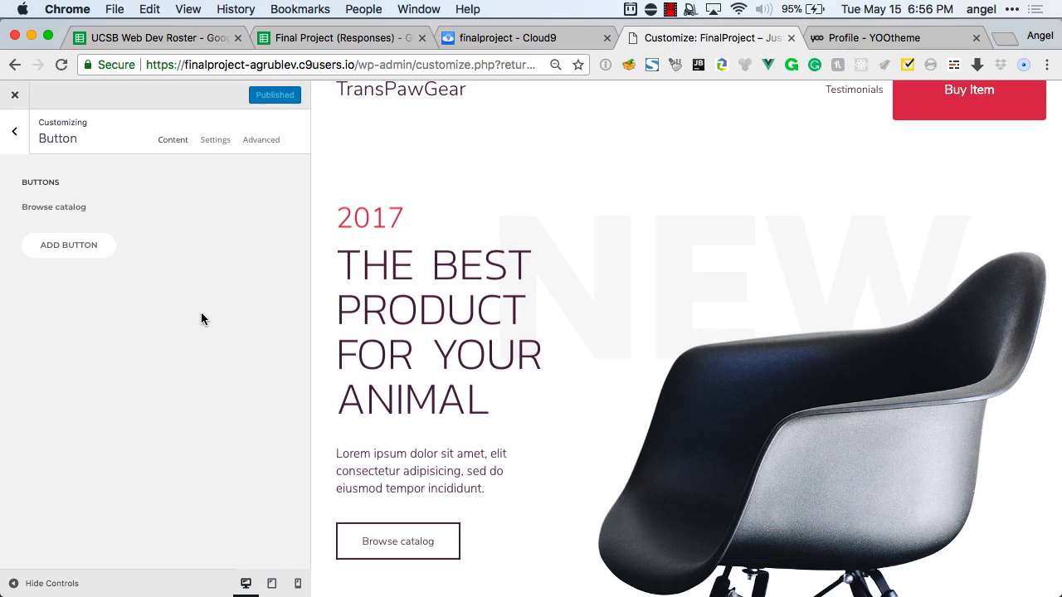
left_click(74, 211)
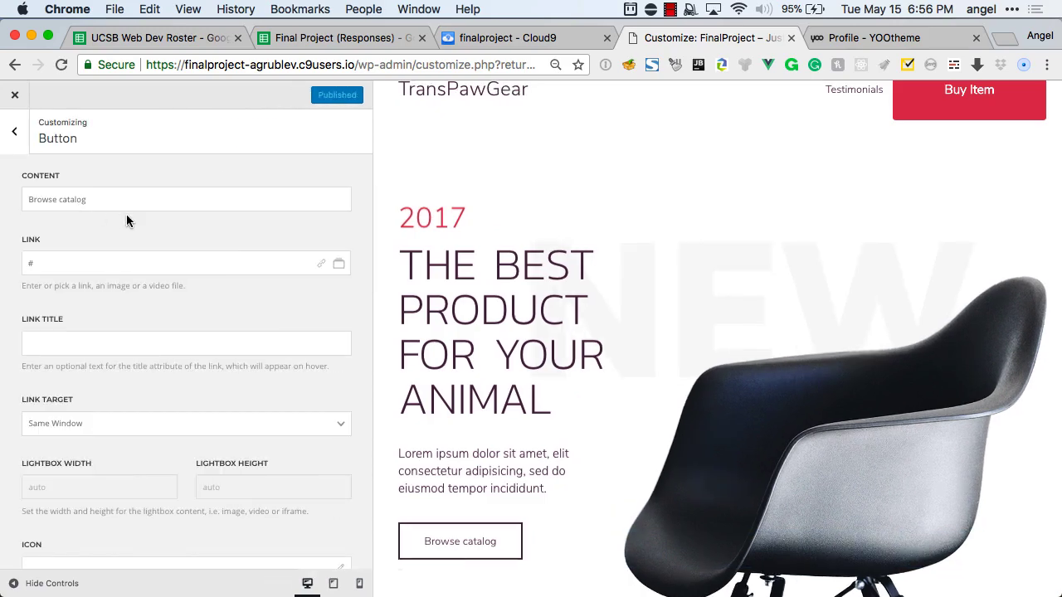
scroll(127, 214, "down", 1)
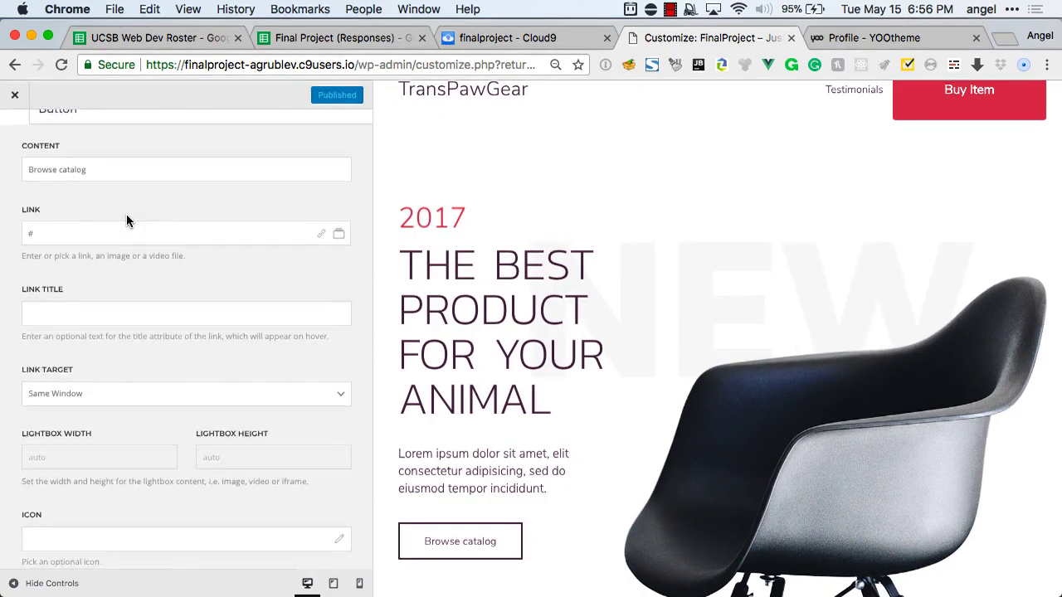
left_click(26, 222)
double_click(26, 222)
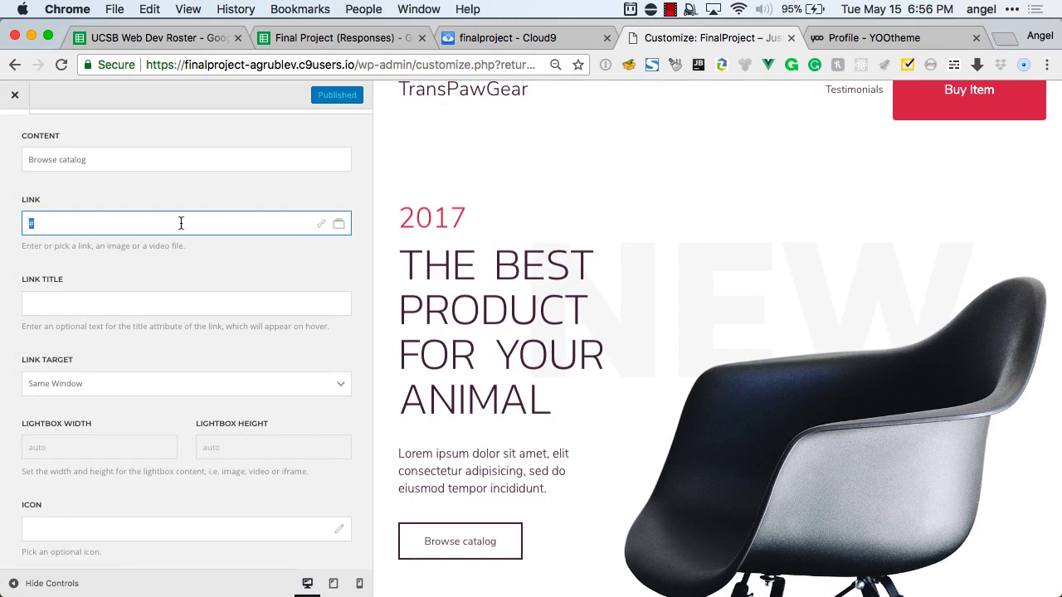
left_click(320, 230)
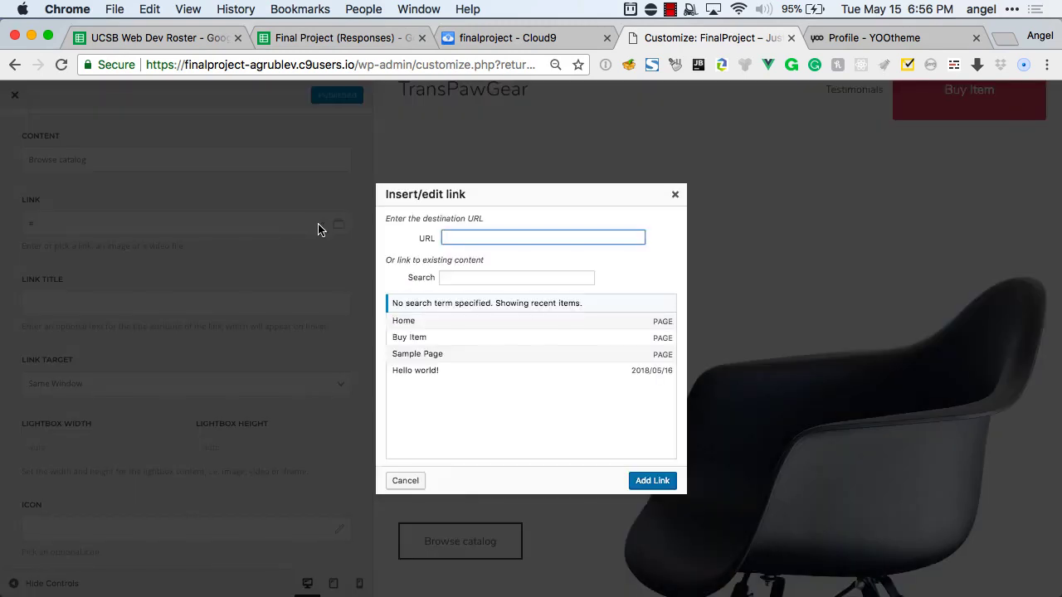
left_click(423, 339)
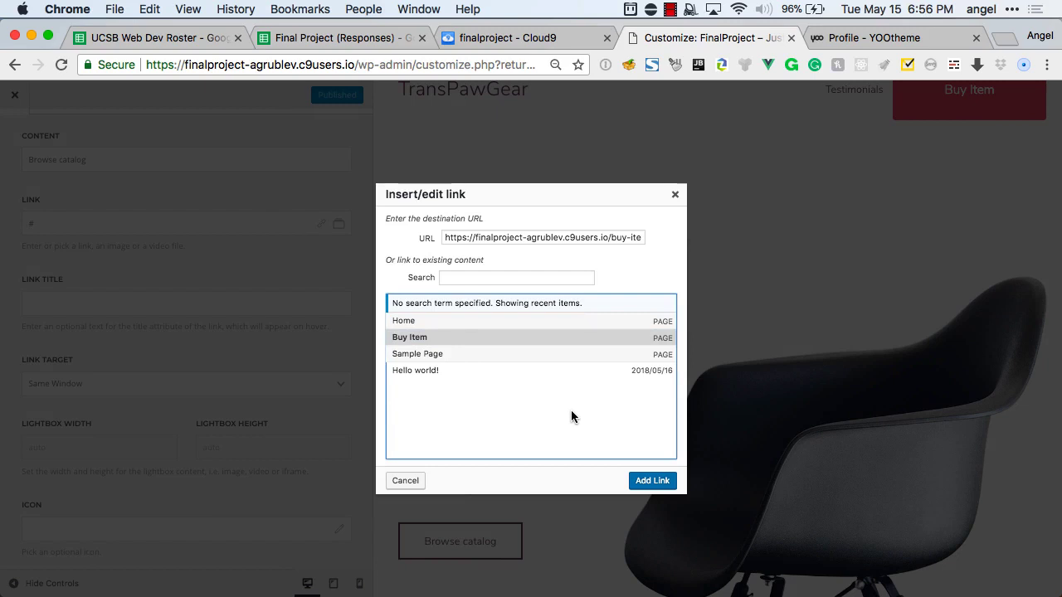
left_click(644, 481)
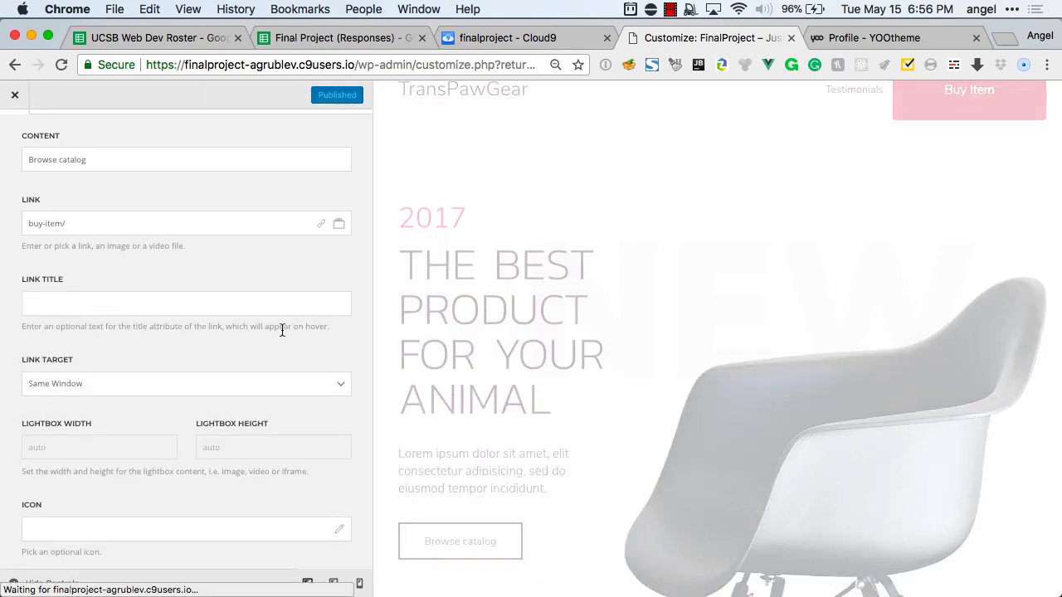
Set the button's link target to Modal with a 500 by 400 lightbox.
left_click(238, 365)
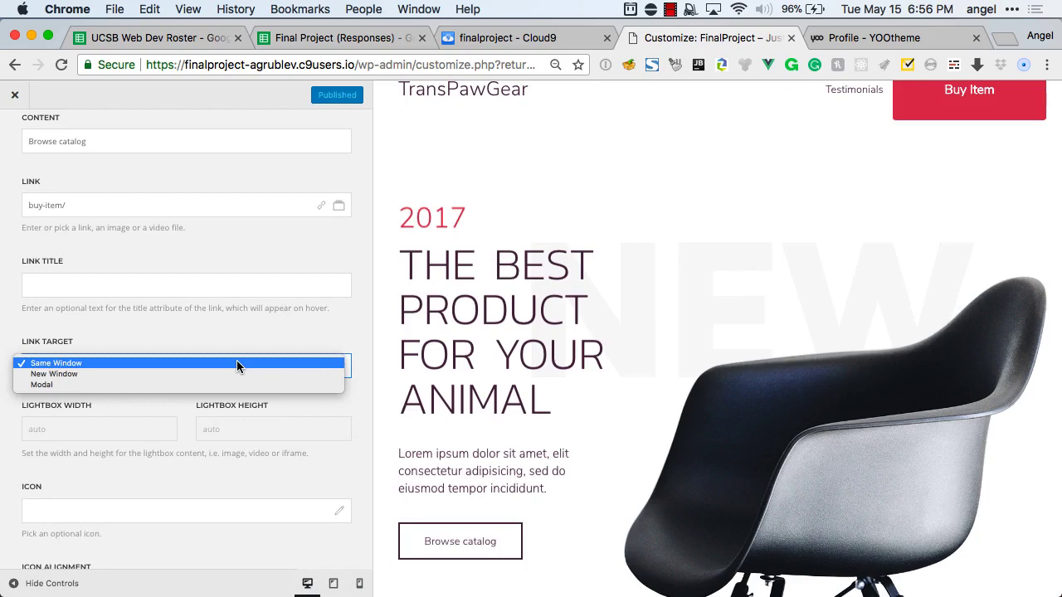
left_click(169, 385)
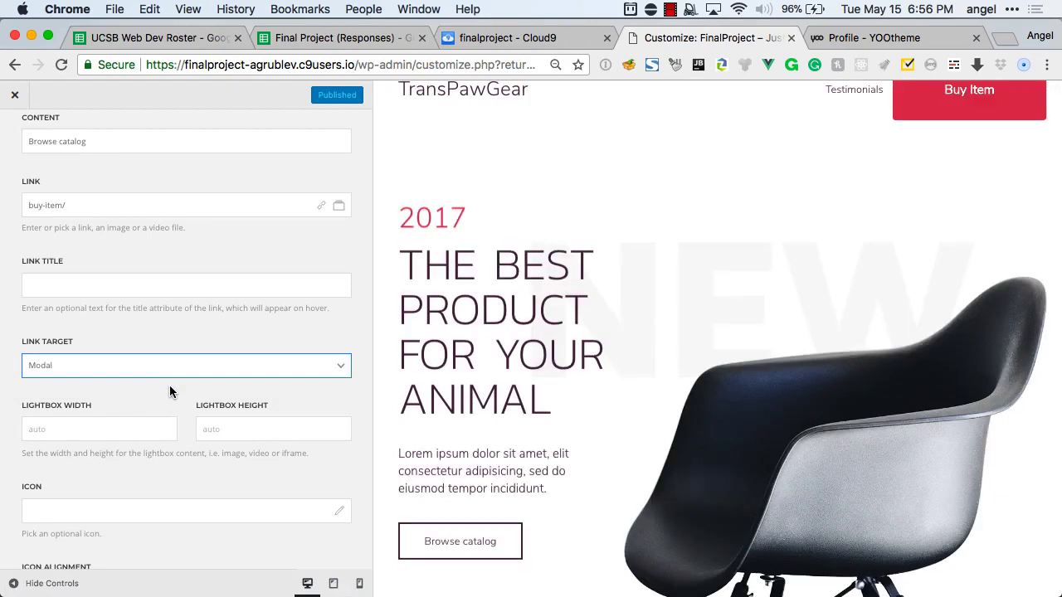
scroll(169, 385, "down", 1)
left_click(125, 402)
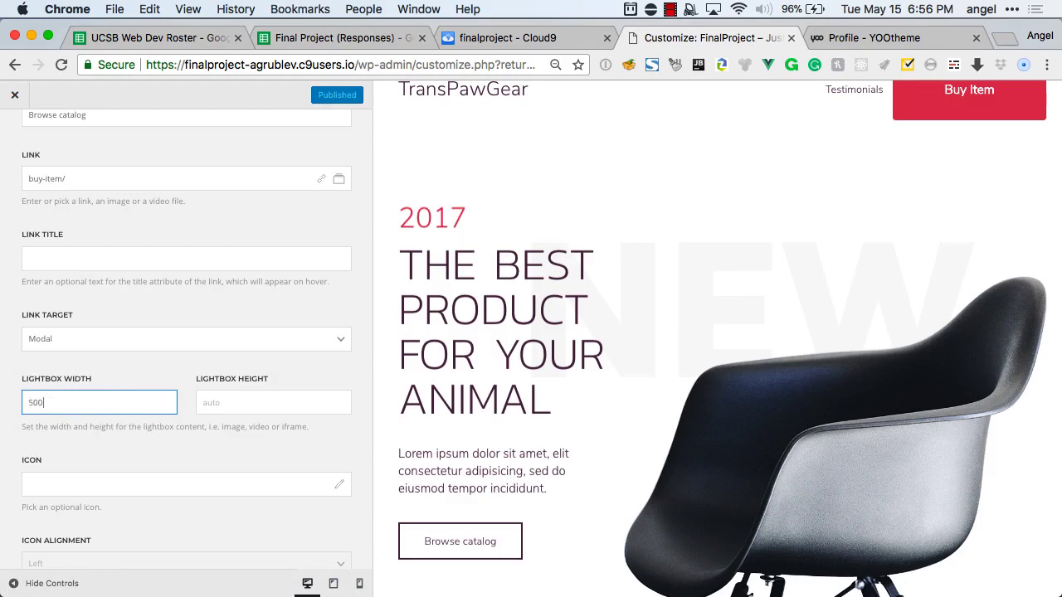
type("500")
key("Tab")
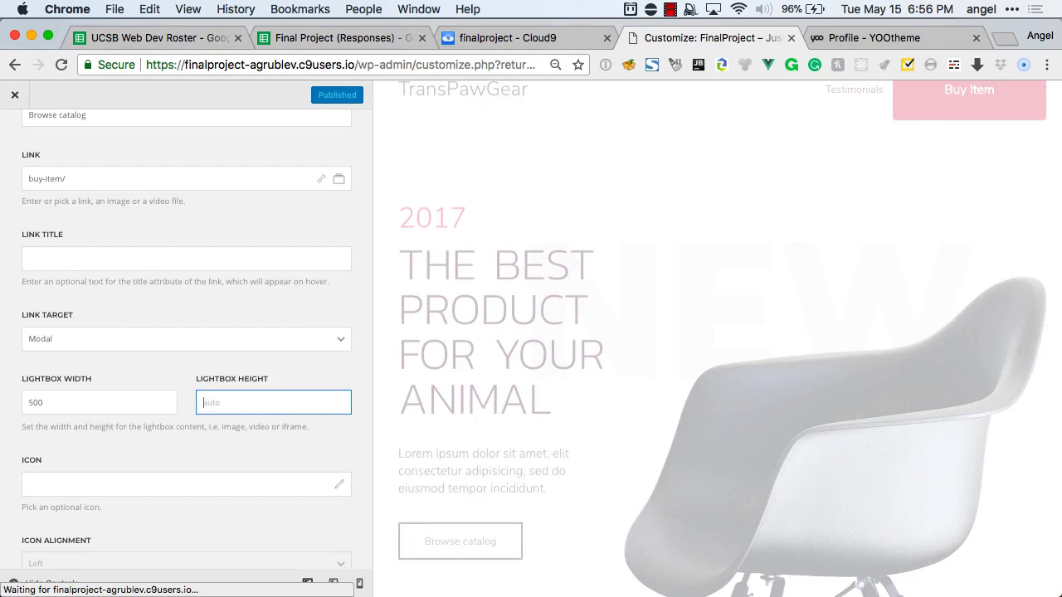
type("400")
scroll(186, 332, "down", 4)
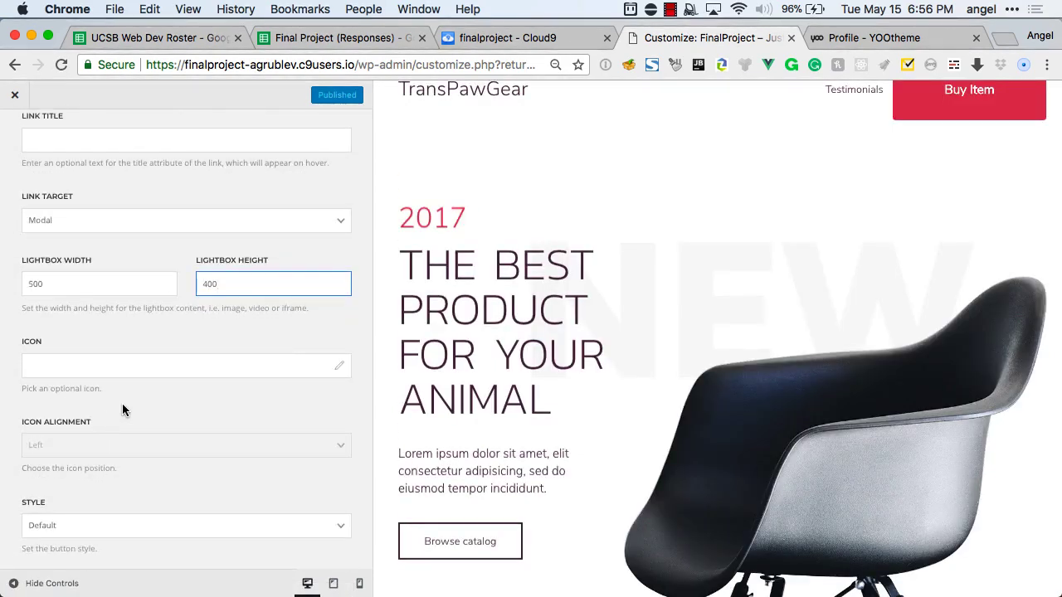
Give the hero button a cart icon and the red Danger style.
left_click(338, 370)
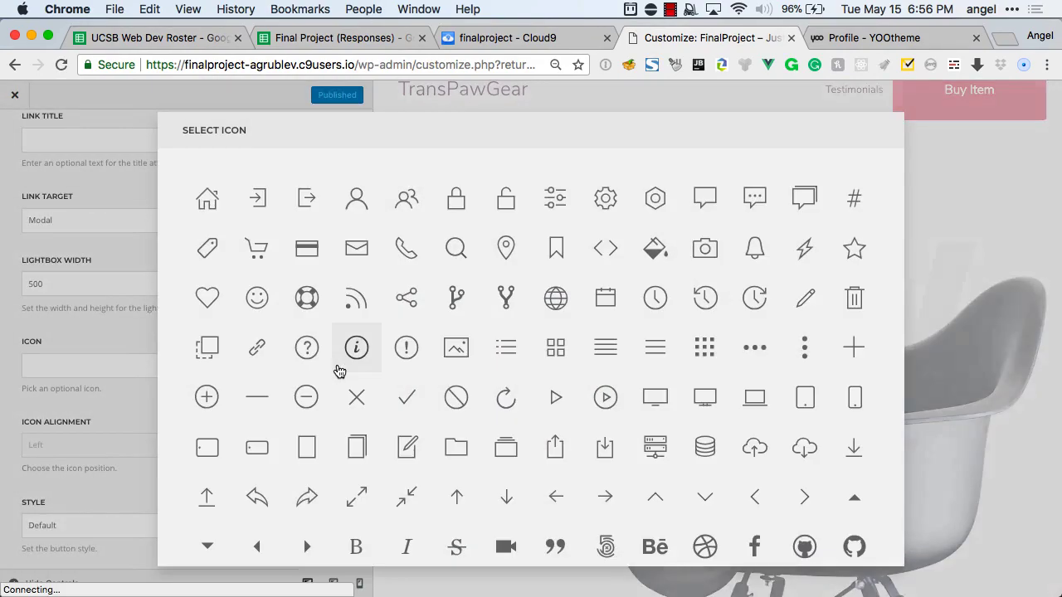
left_click(258, 248)
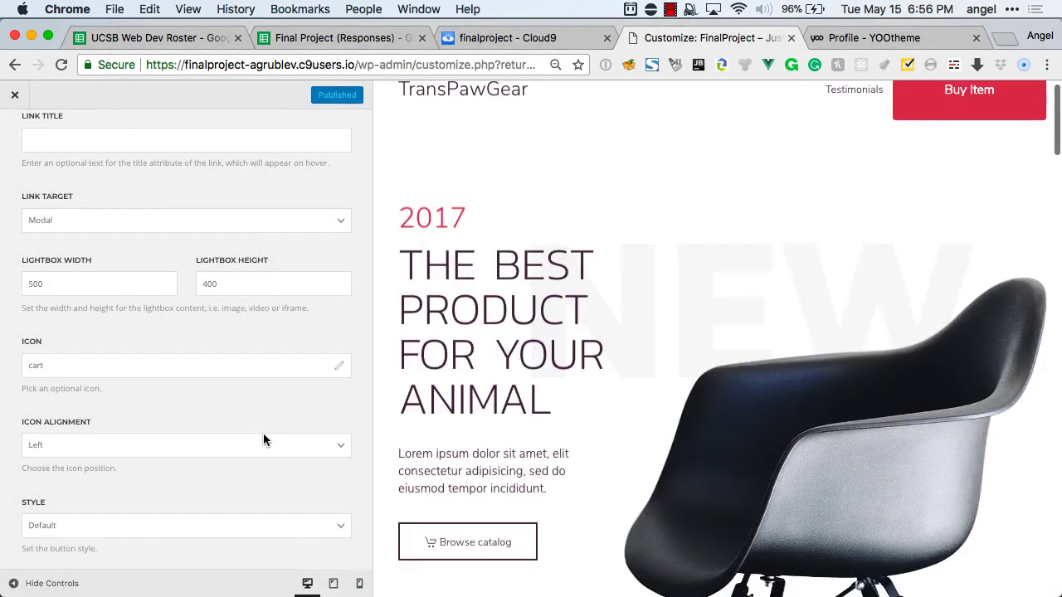
left_click(199, 529)
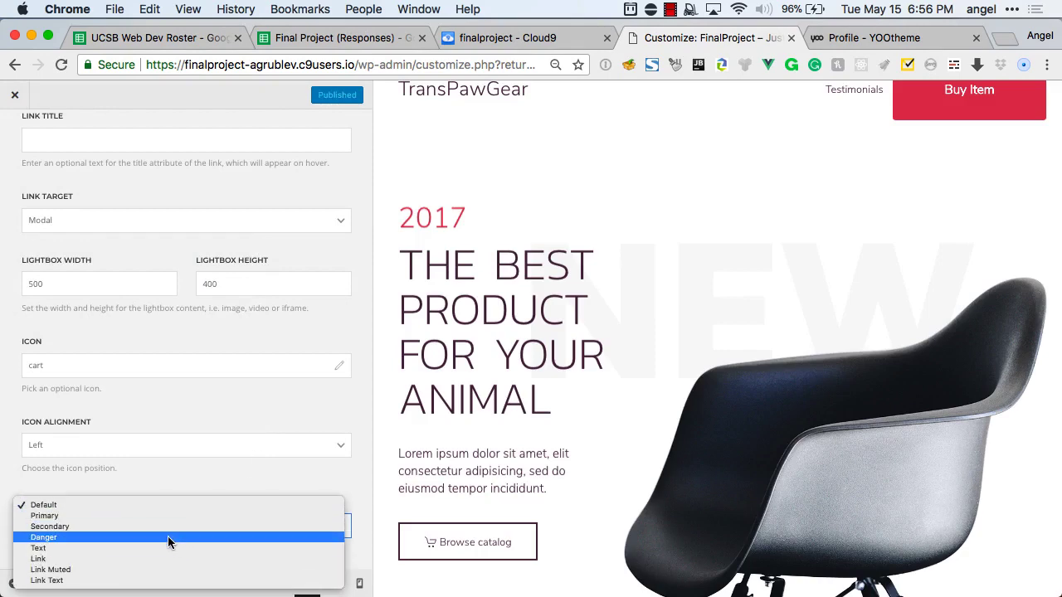
left_click(167, 538)
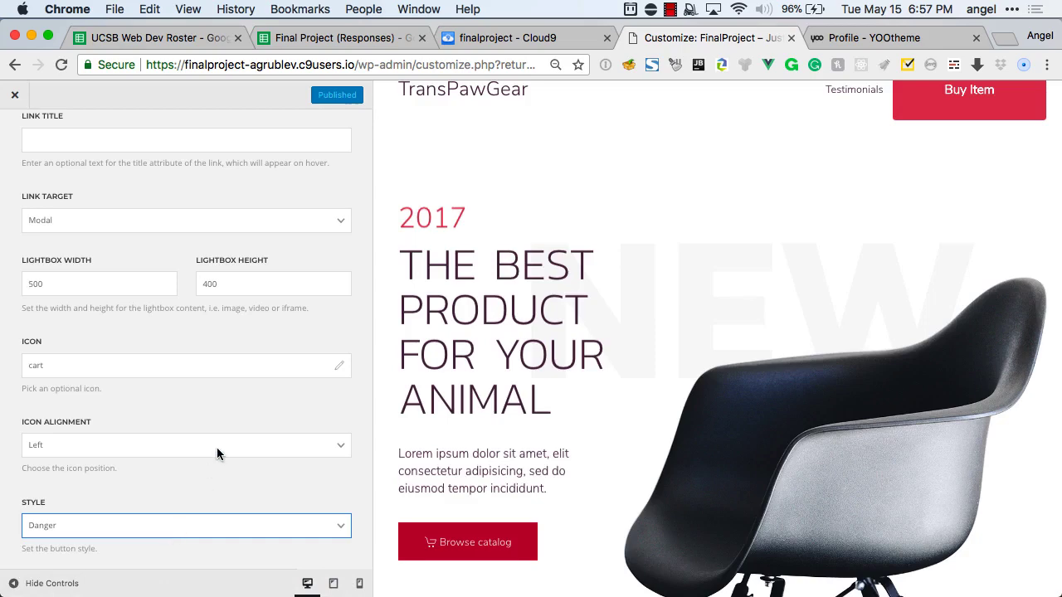
Replace the Browse catalog label with 'Buy it now' and return to the Home layout.
scroll(108, 319, "up", 5)
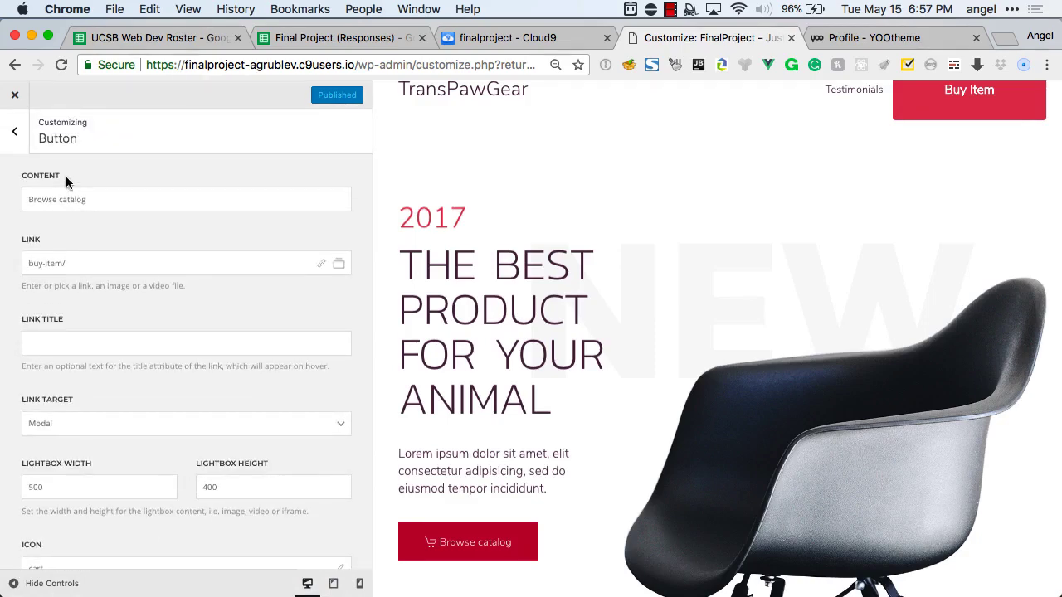
double_click(73, 200)
triple_click(73, 200)
type("Buy it ")
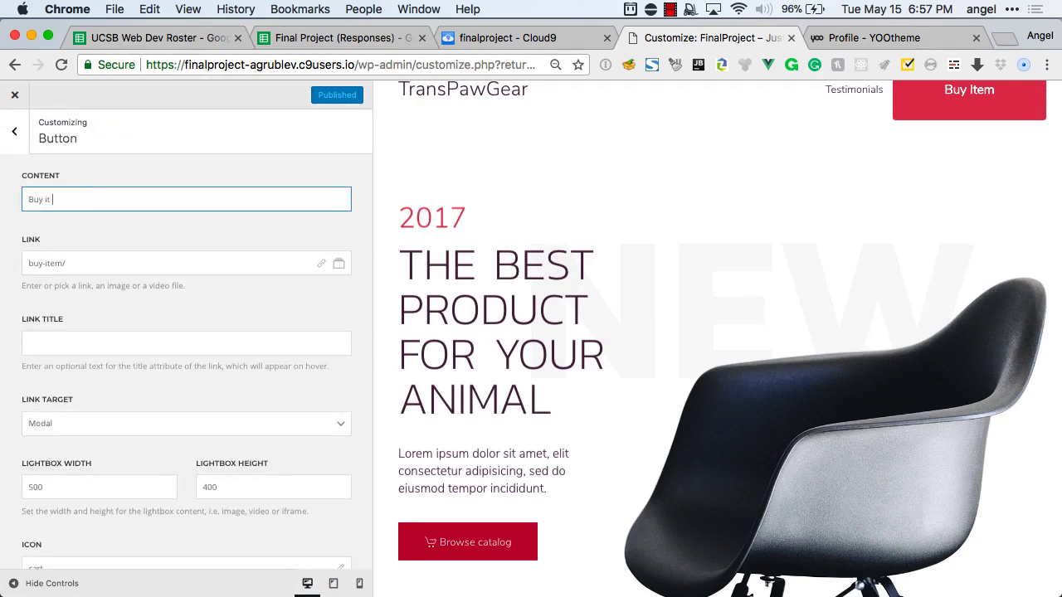
type("now!")
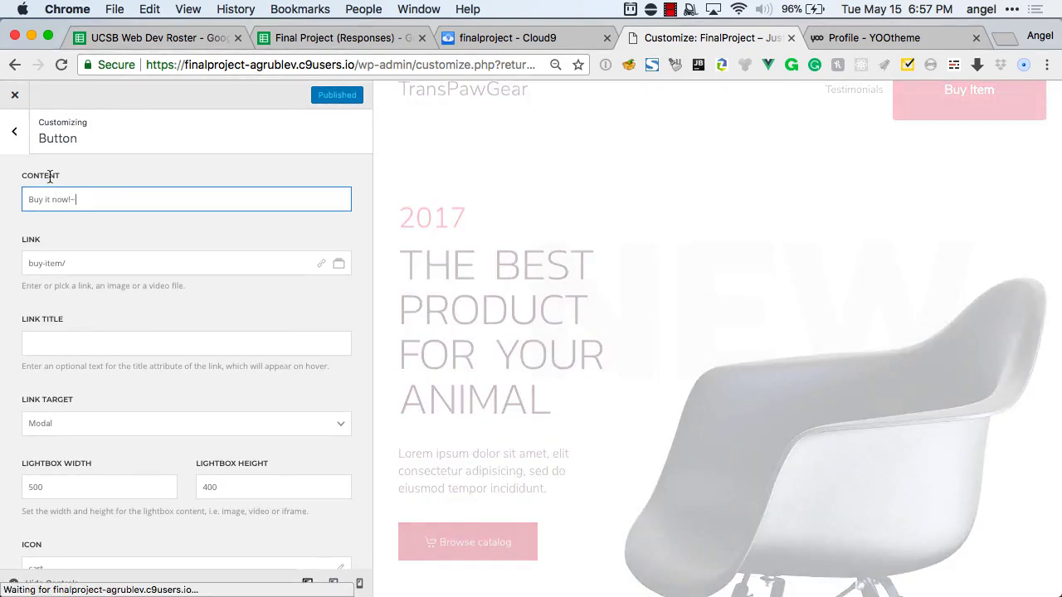
left_click(12, 134)
left_click(11, 134)
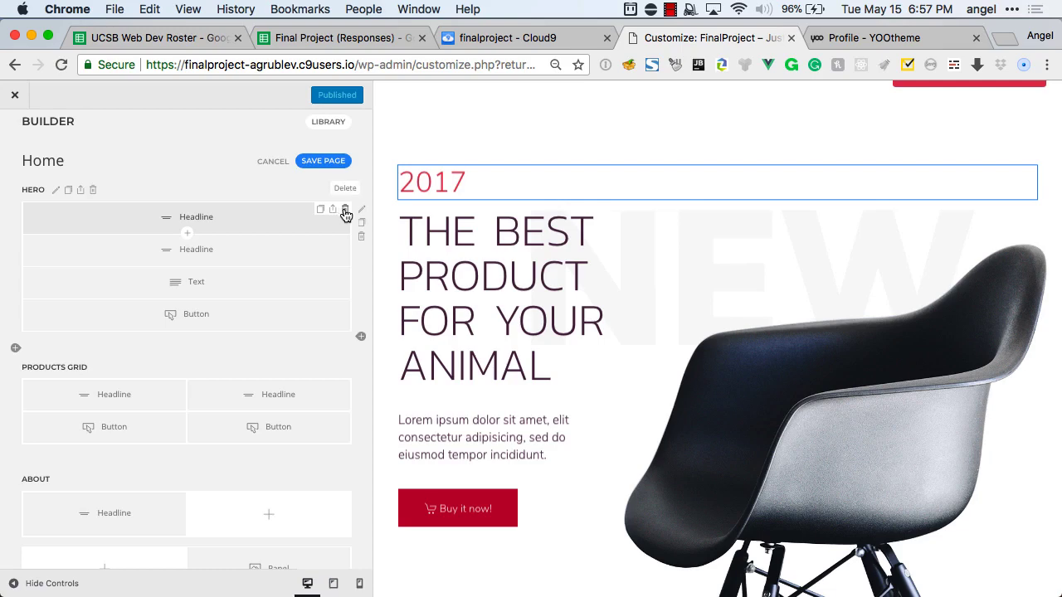
Delete the hero's small 2017 headline and open the hero section settings.
left_click(345, 215)
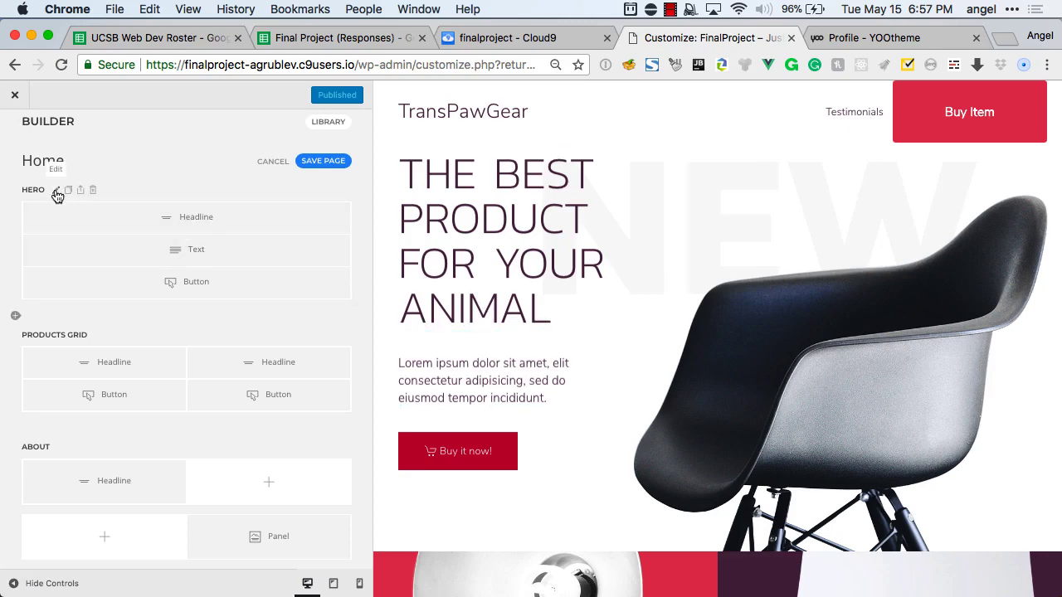
left_click(56, 192)
scroll(162, 299, "down", 2)
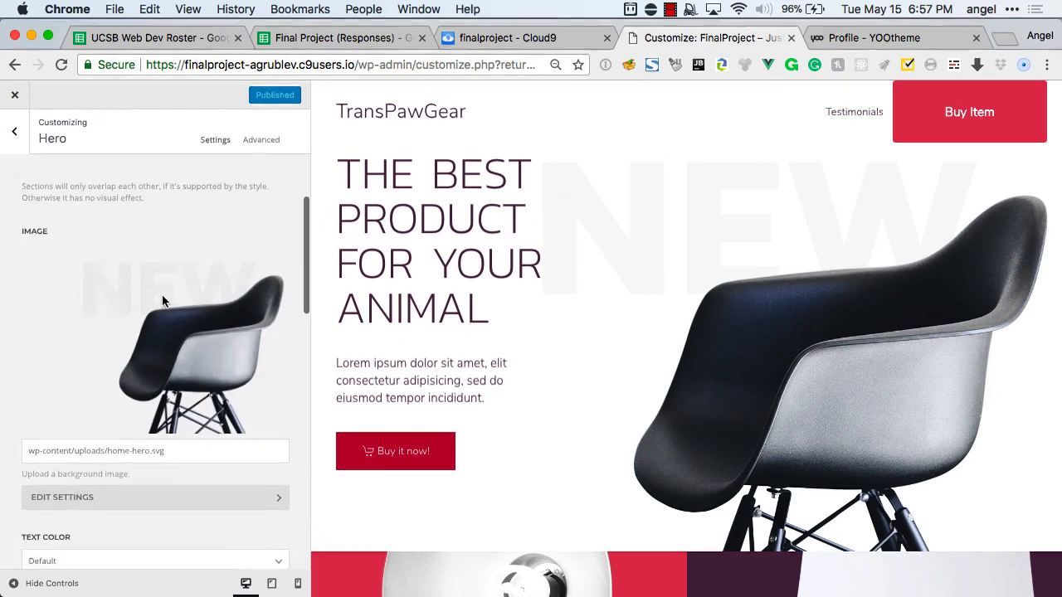
Swap the hero background to home-products-grid-lighting.png and open its image settings.
left_click(166, 339)
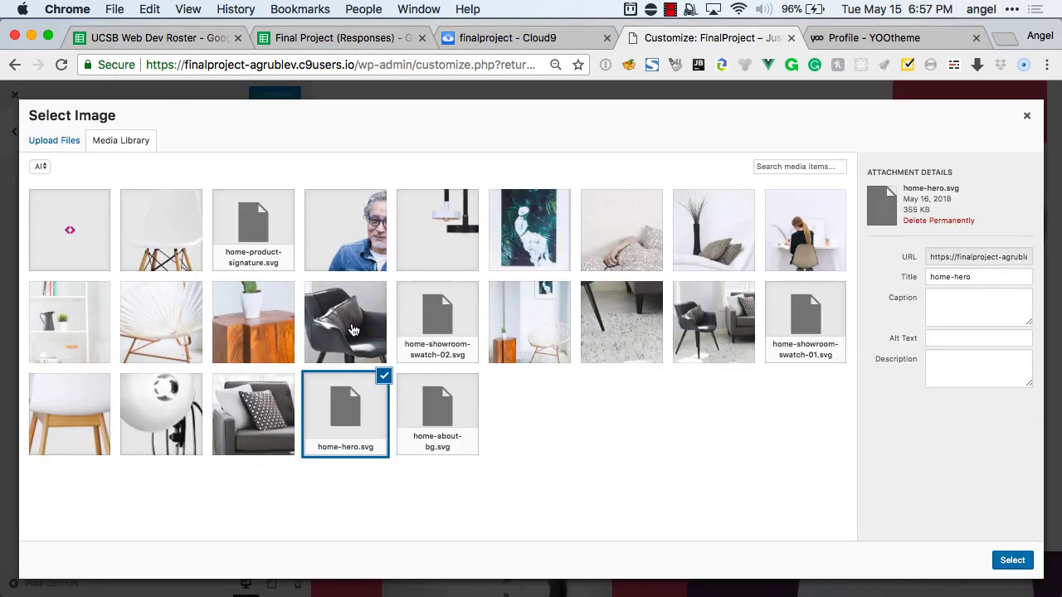
left_click(175, 415)
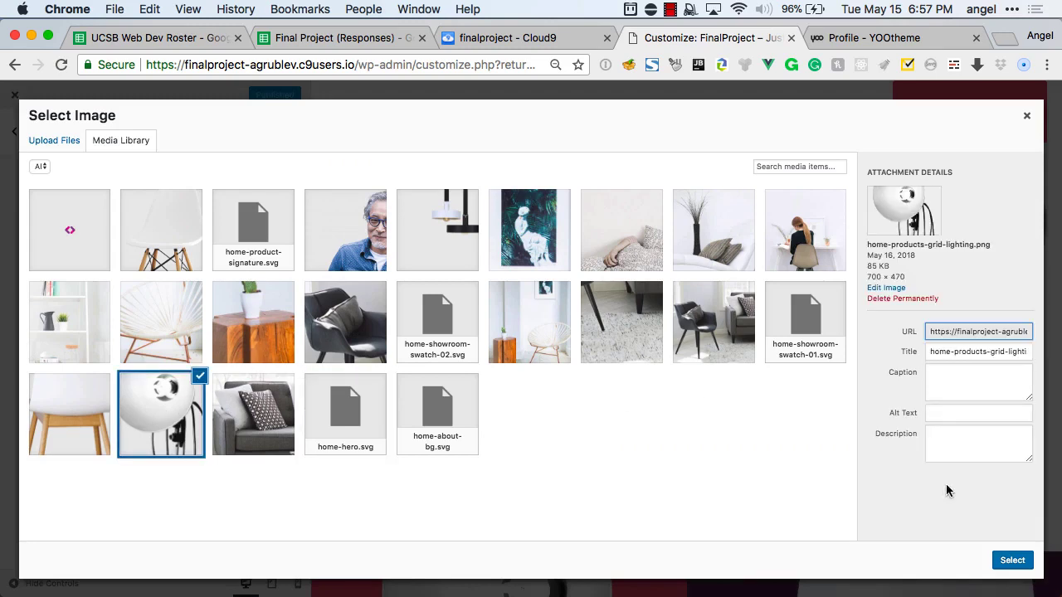
left_click(1012, 560)
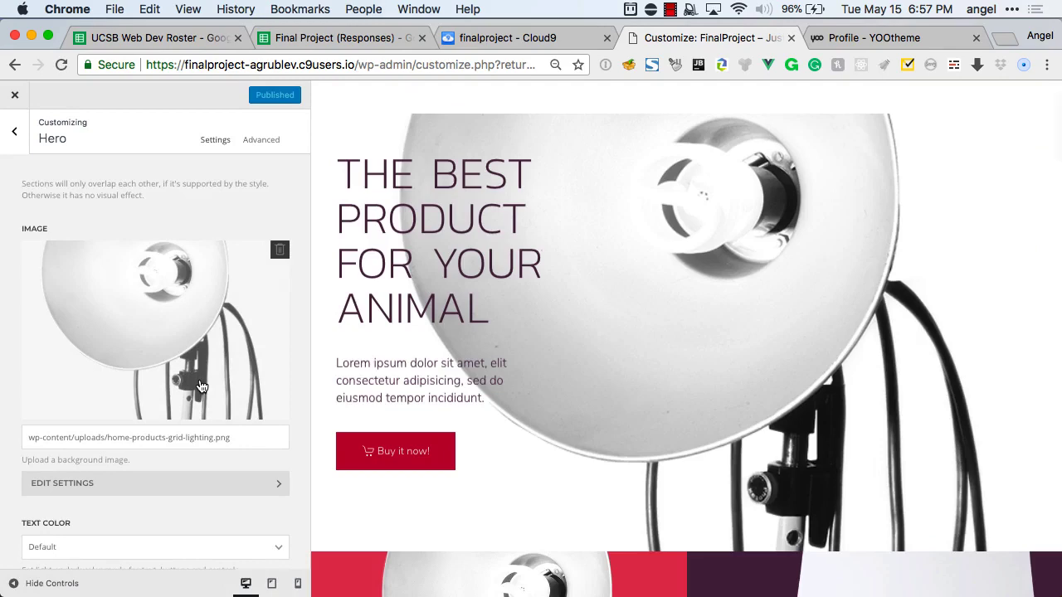
scroll(197, 390, "down", 2)
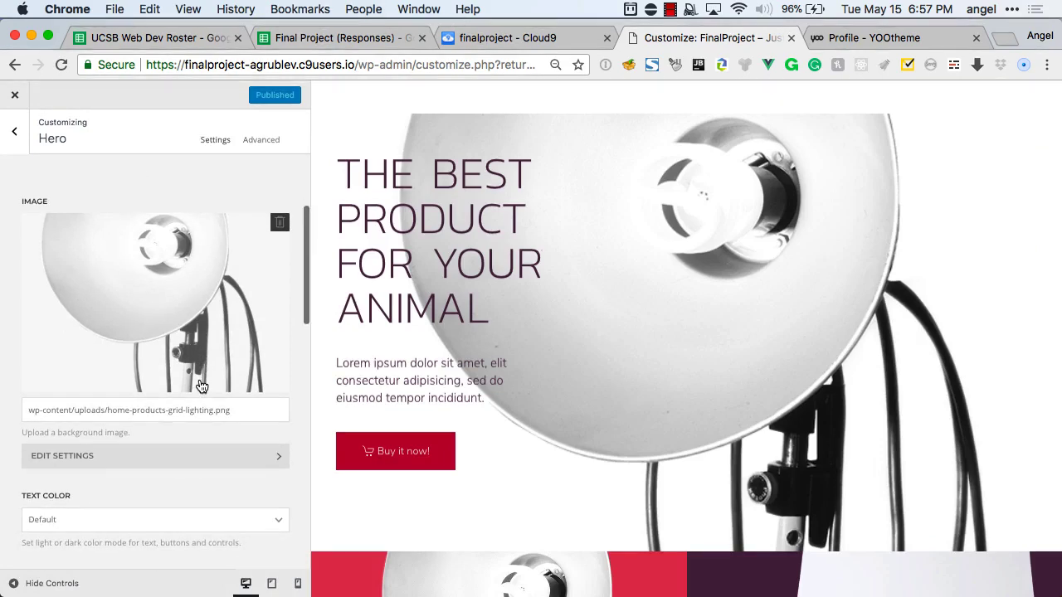
left_click(163, 420)
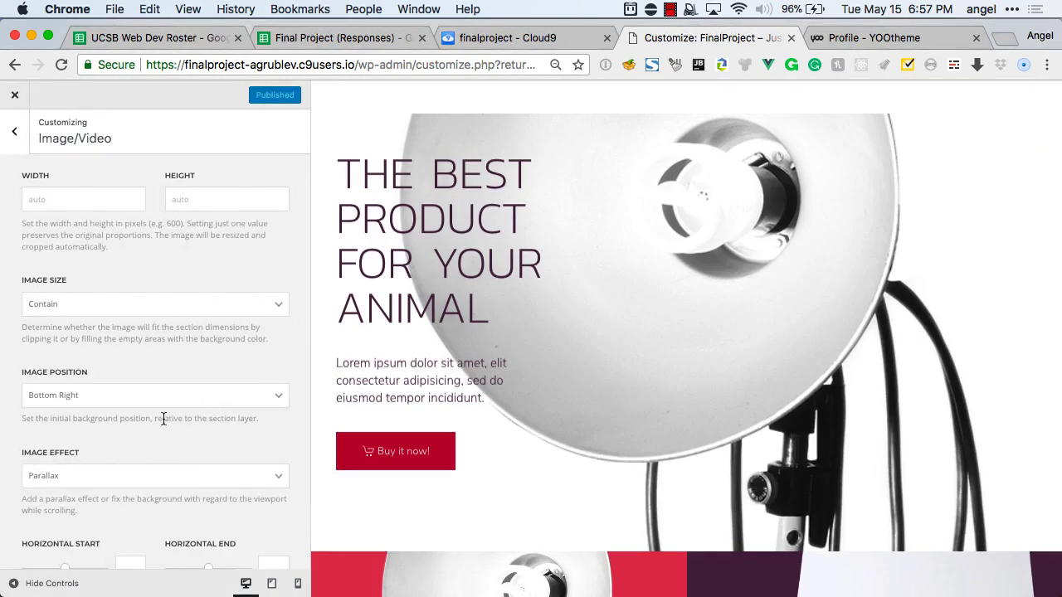
Keep the hero image size at Contain and position at Bottom Right.
left_click(69, 304)
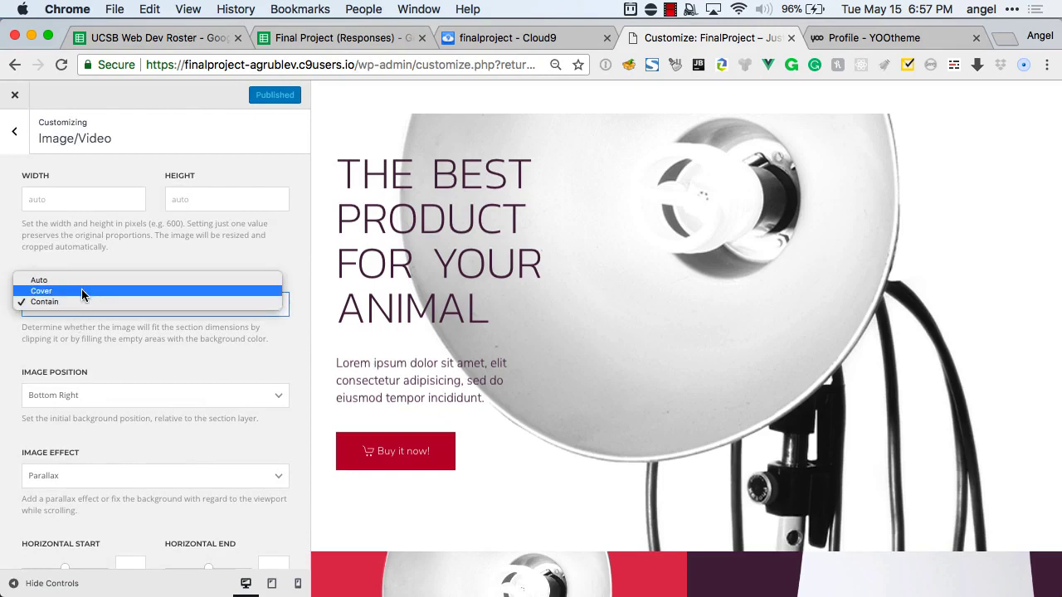
left_click(100, 246)
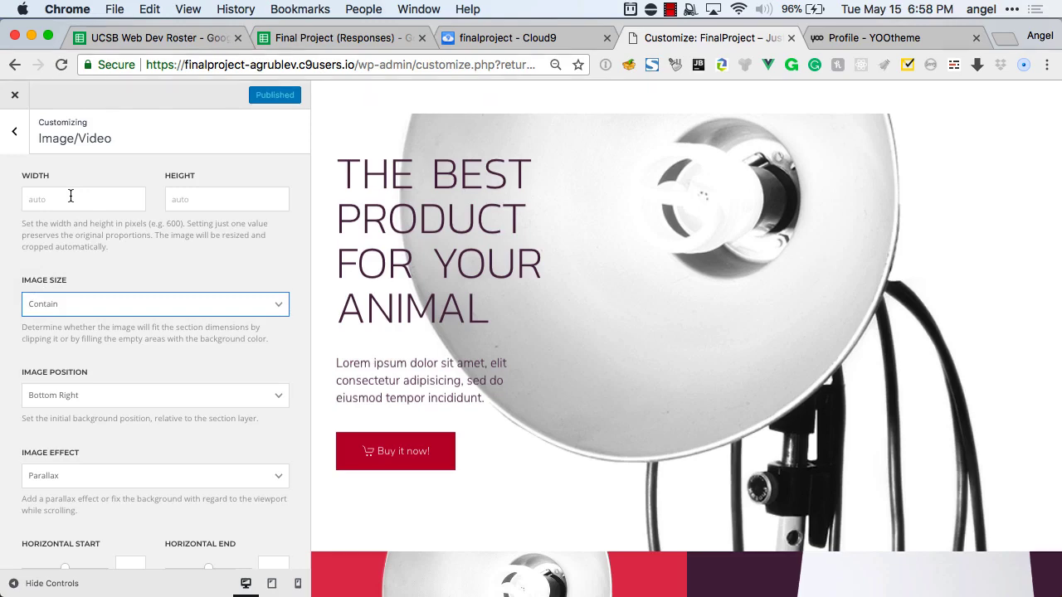
scroll(71, 195, "down", 1)
left_click(73, 350)
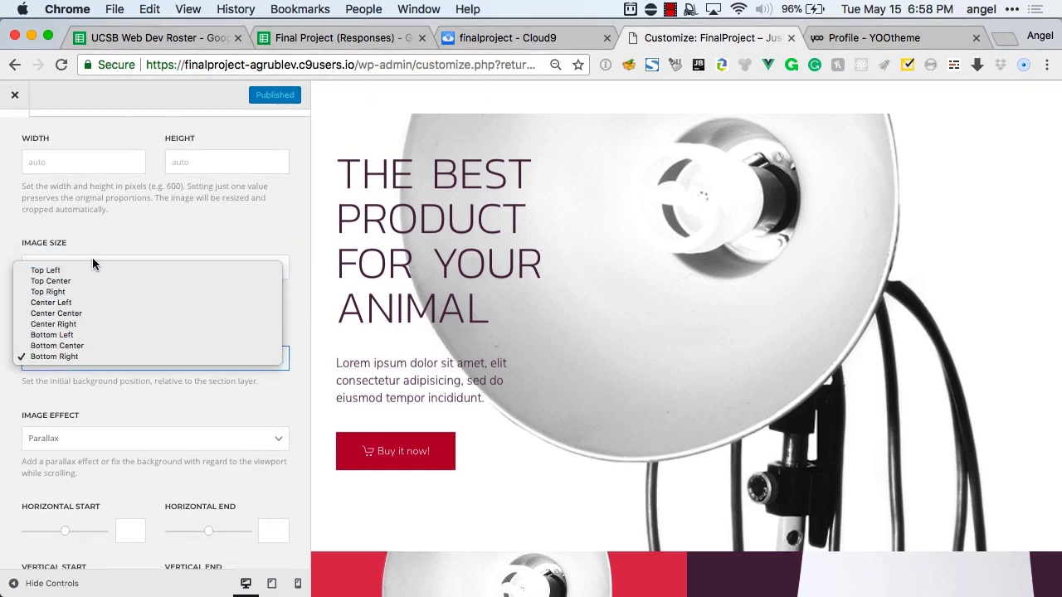
left_click(80, 391)
Keep the Parallax image effect and return to the Hero section settings.
scroll(80, 391, "down", 1)
left_click(78, 403)
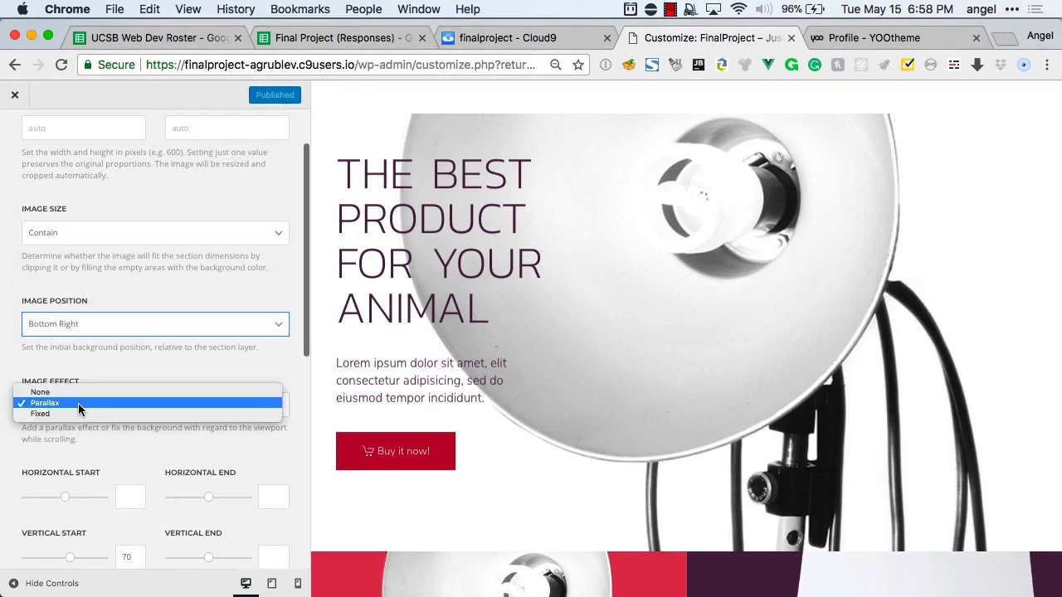
left_click(112, 363)
scroll(111, 365, "down", 3)
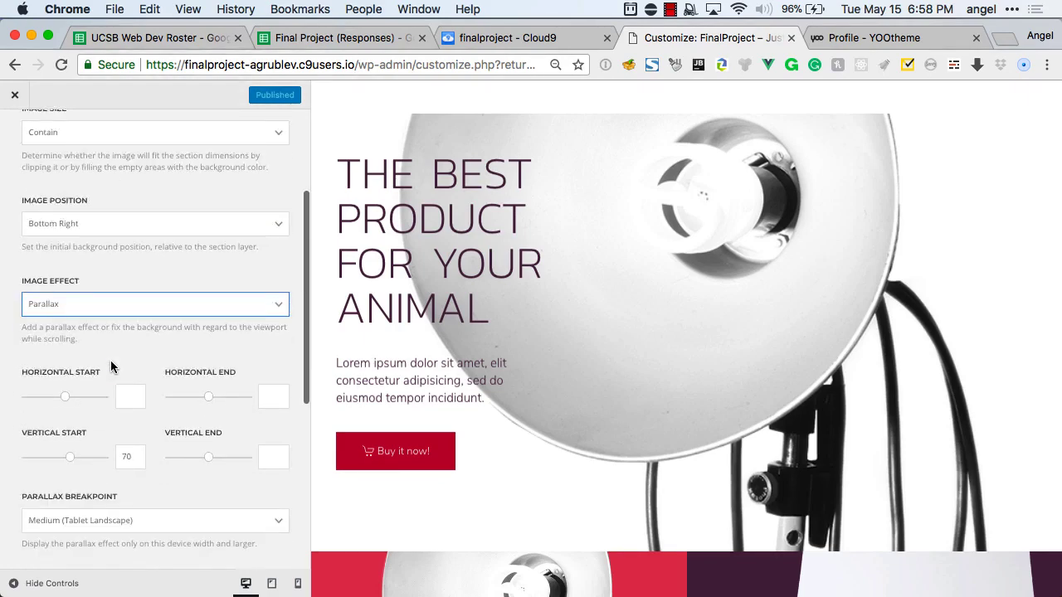
scroll(182, 447, "down", 4)
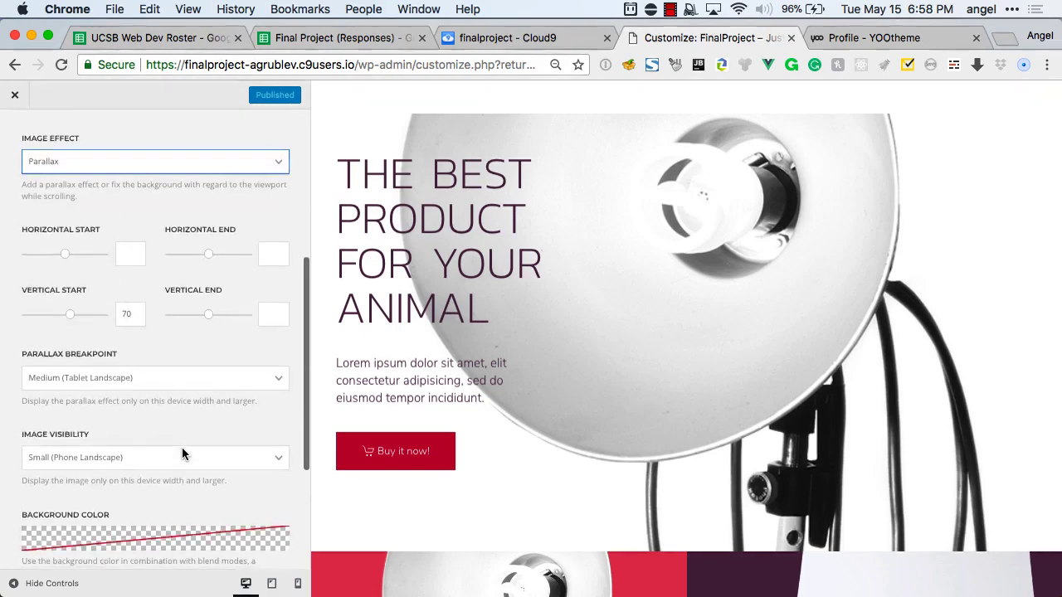
scroll(182, 447, "down", 4)
scroll(57, 166, "up", 3)
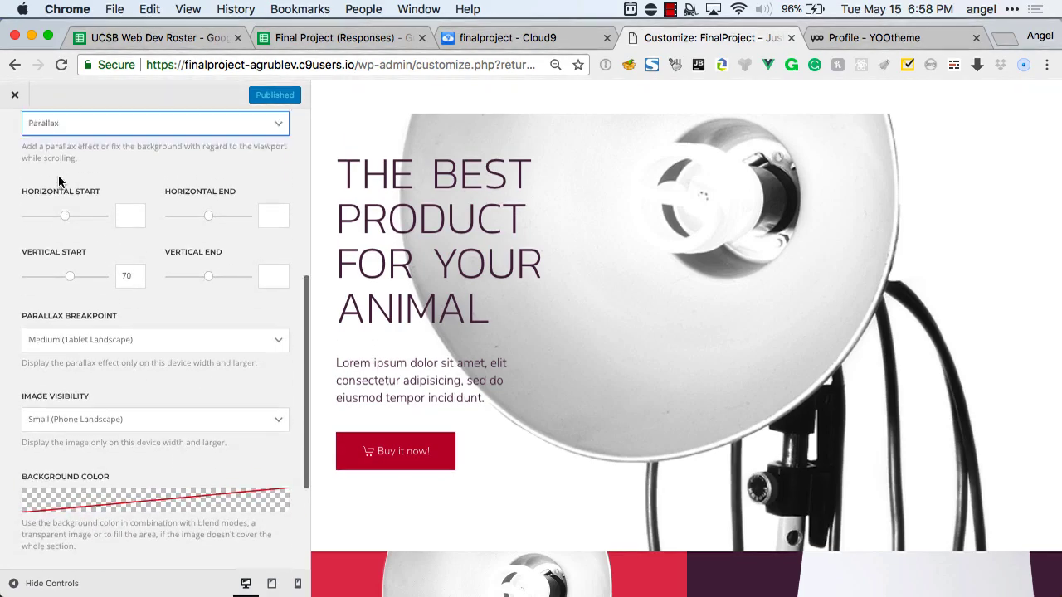
scroll(58, 178, "up", 8)
left_click(15, 131)
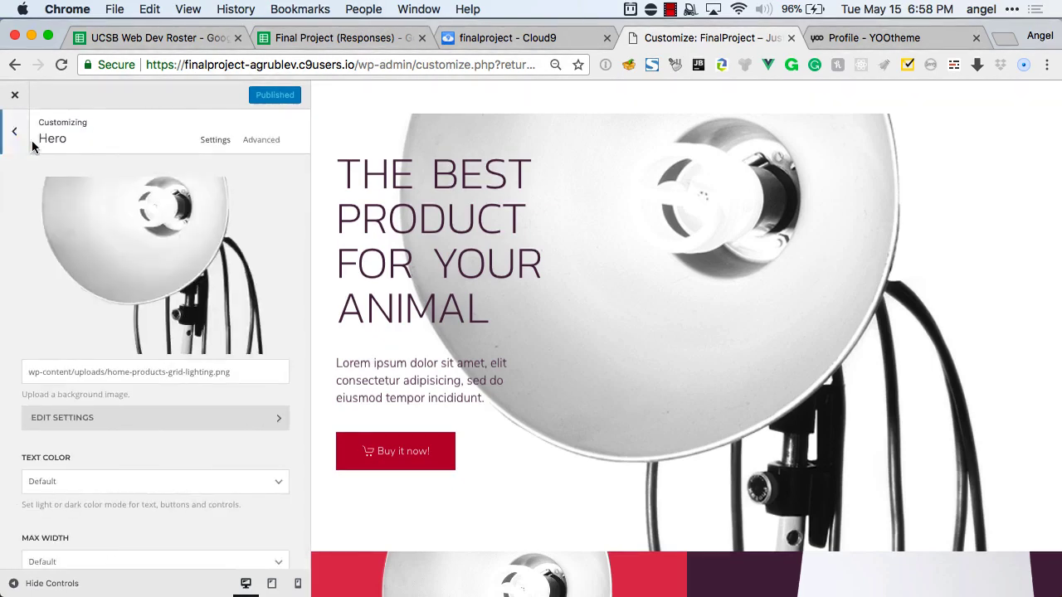
Review the Hero settings, then go back to the Home layout listing Hero, Products Grid and About.
mouse_move(193, 253)
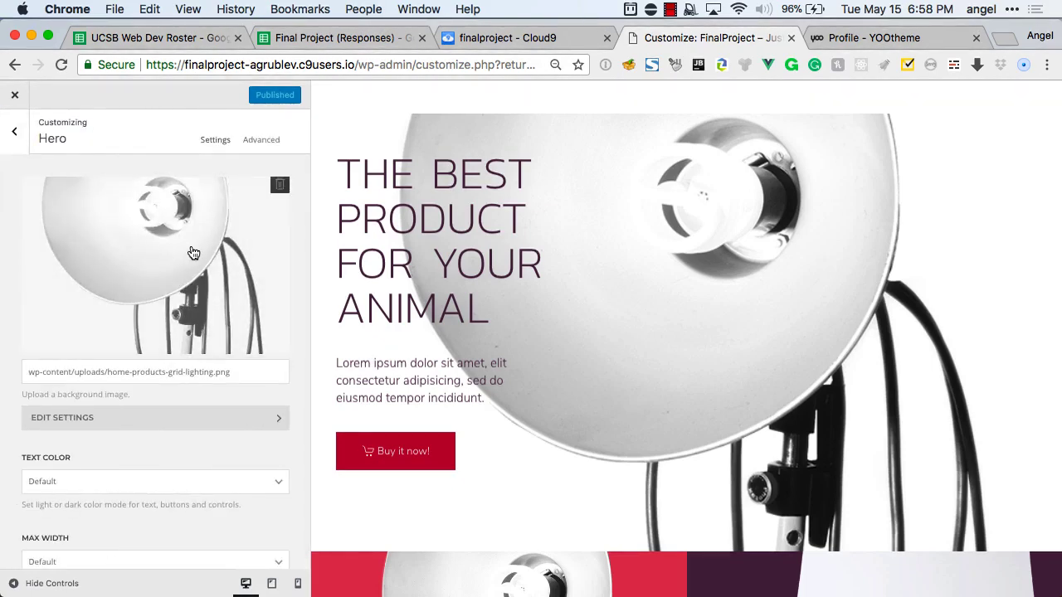
scroll(192, 254, "down", 5)
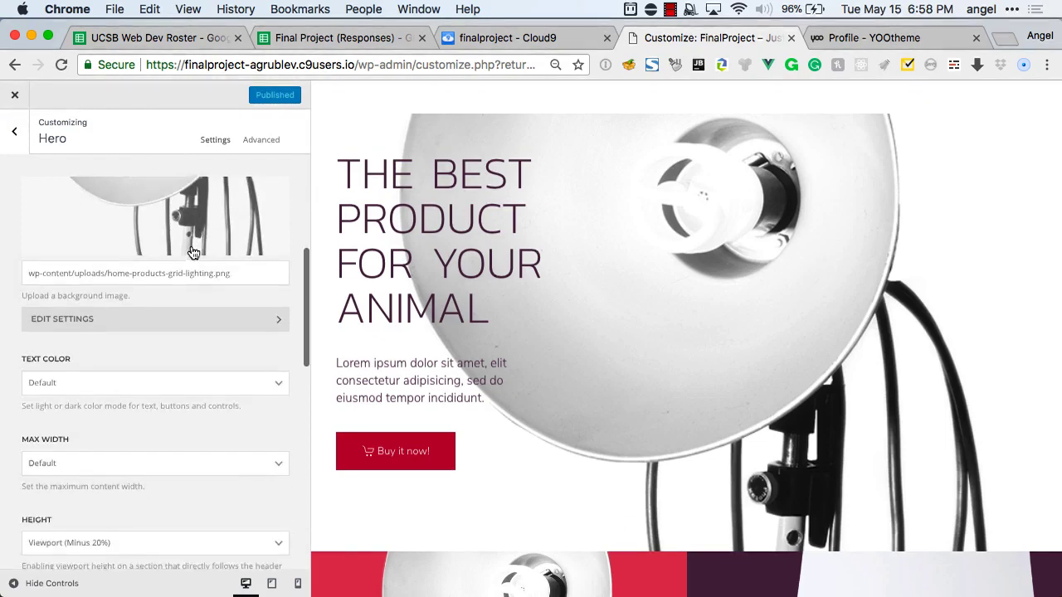
scroll(192, 253, "down", 15)
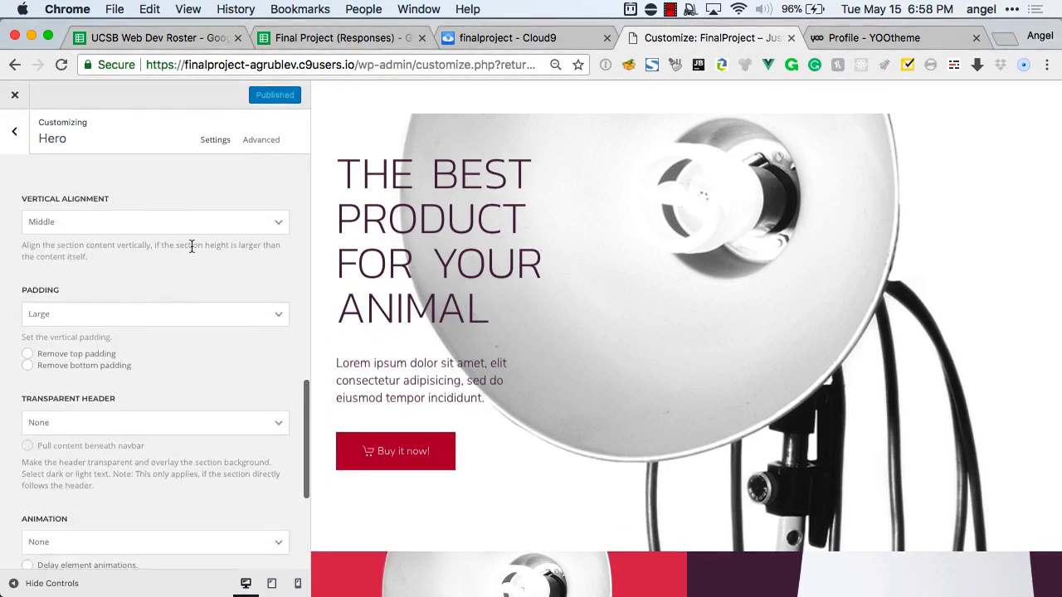
scroll(191, 252, "down", 2)
scroll(192, 246, "up", 20)
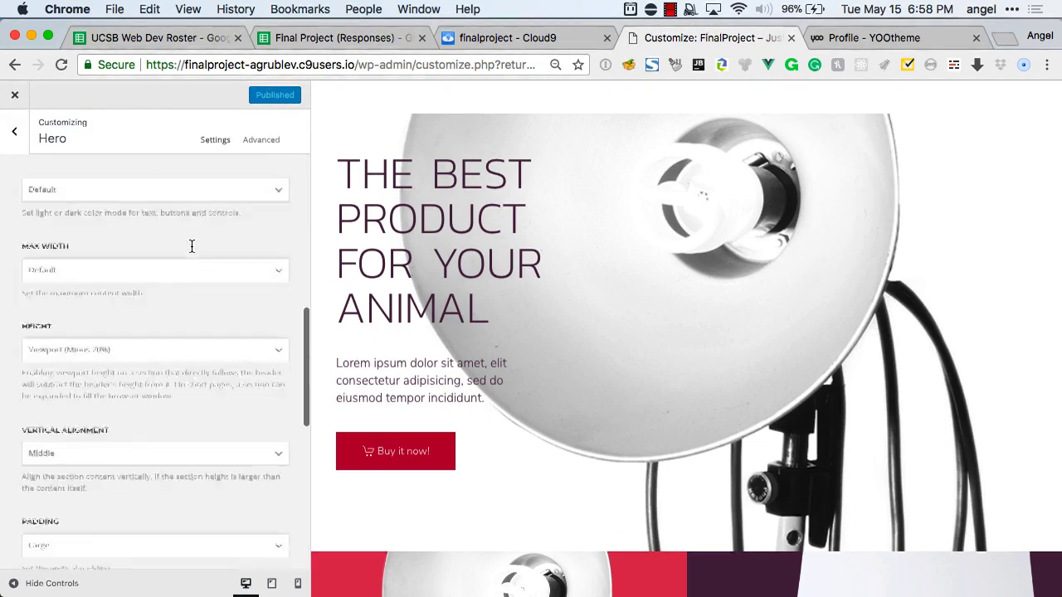
scroll(191, 246, "down", 20)
scroll(192, 247, "down", 4)
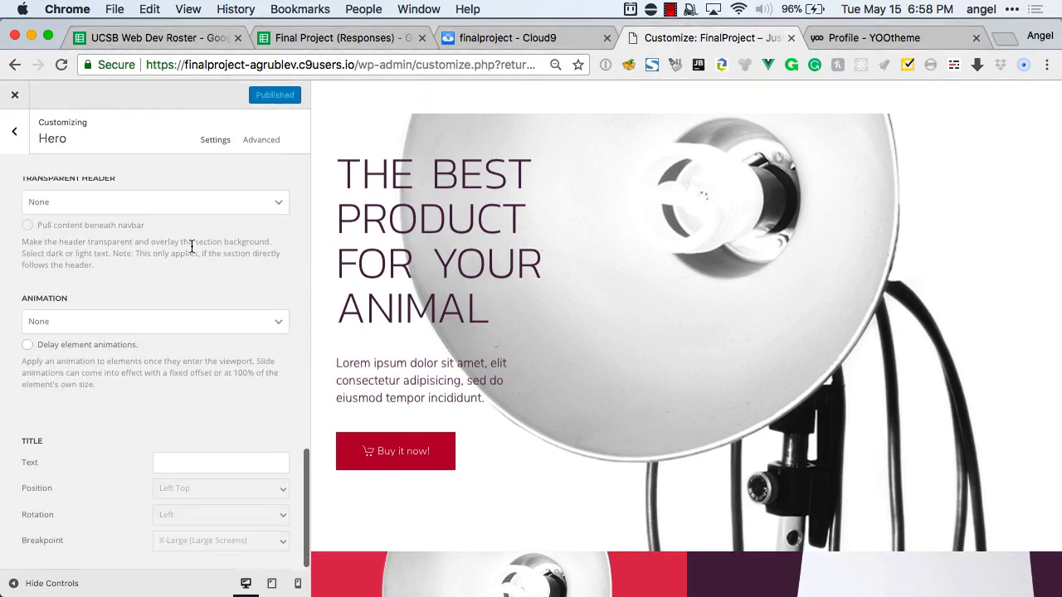
scroll(192, 249, "up", 10)
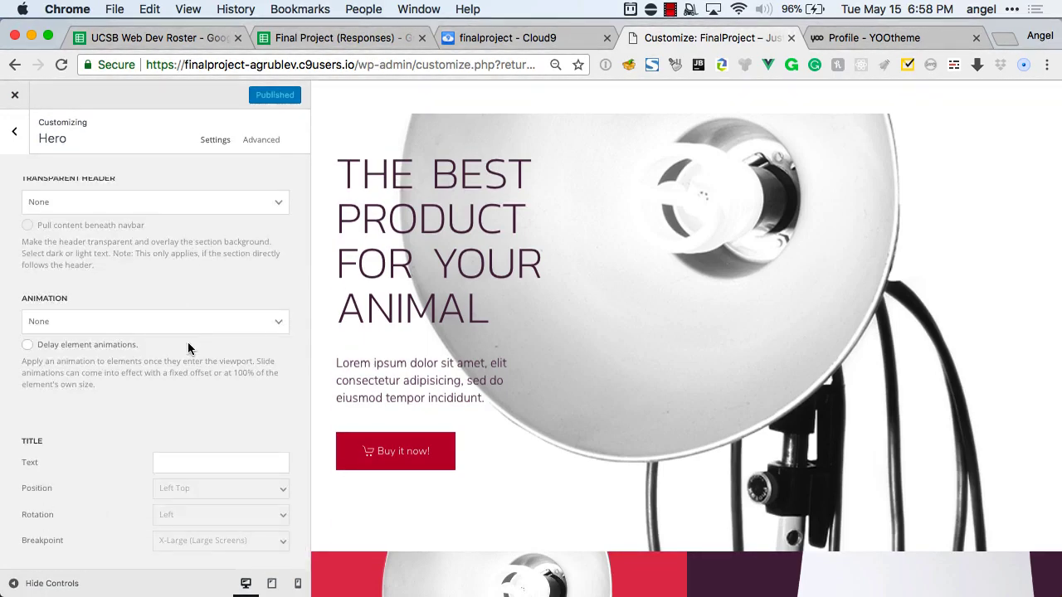
scroll(188, 343, "up", 10)
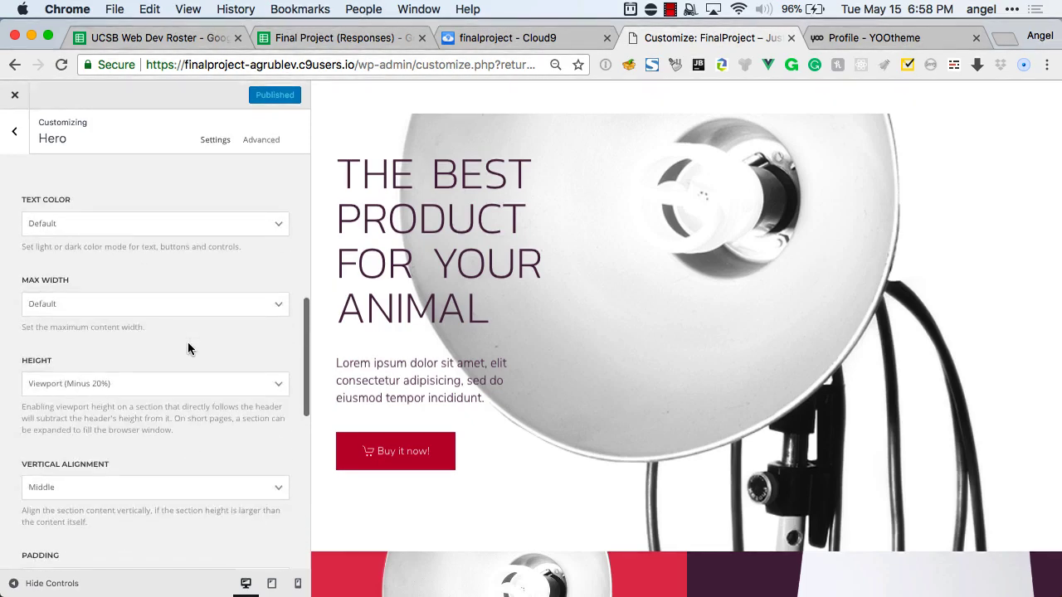
scroll(188, 342, "up", 5)
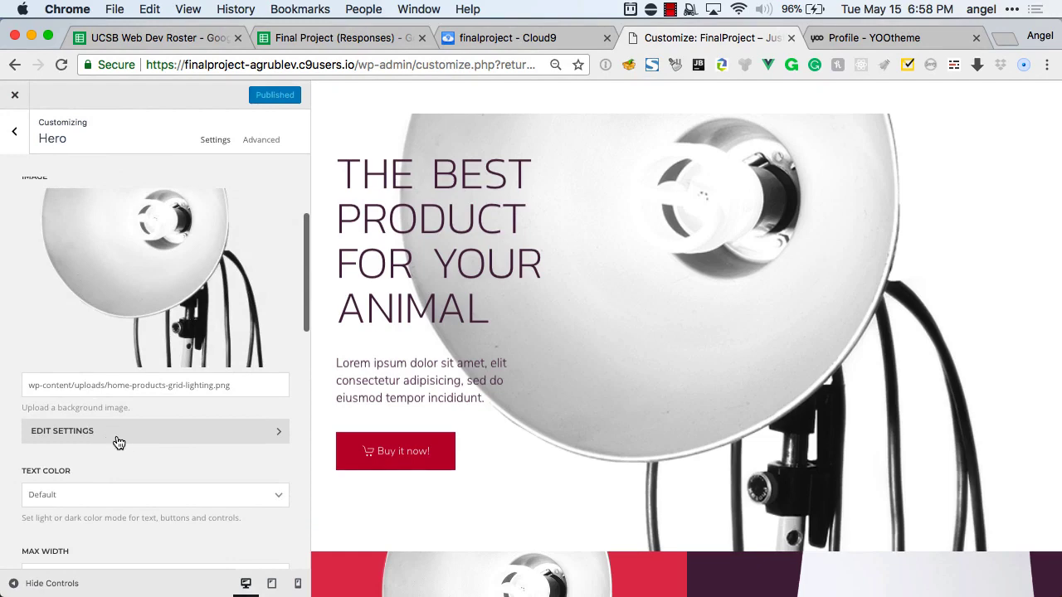
scroll(116, 433, "down", 3)
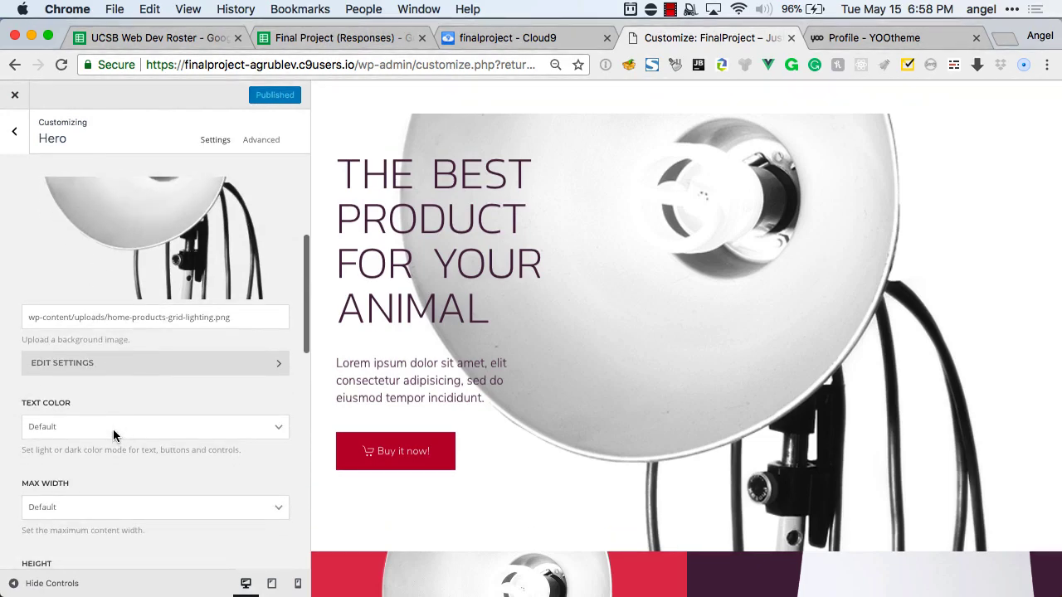
scroll(114, 435, "down", 10)
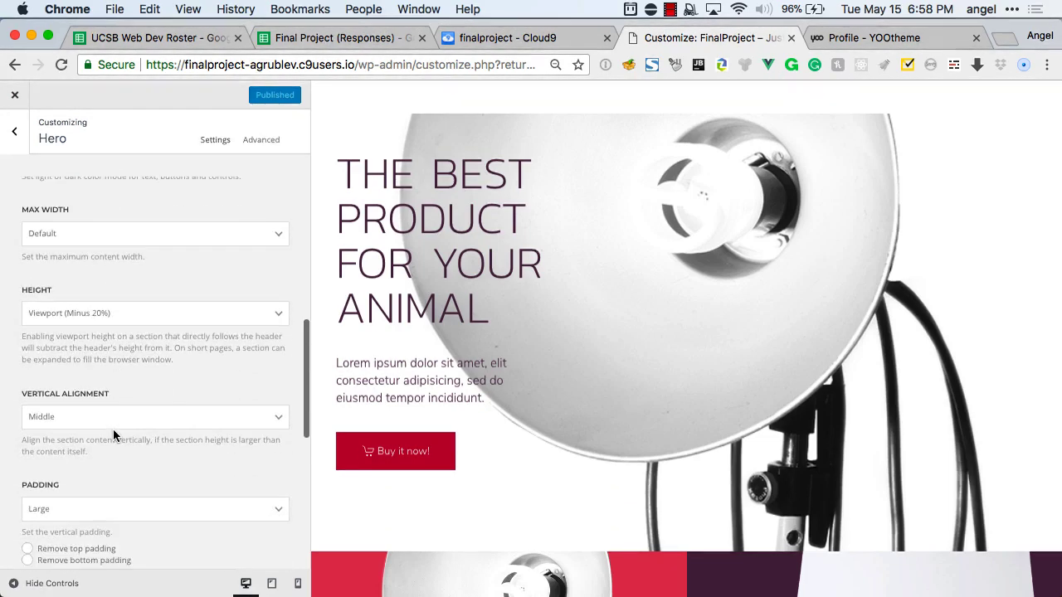
scroll(113, 429, "down", 4)
scroll(113, 429, "up", 15)
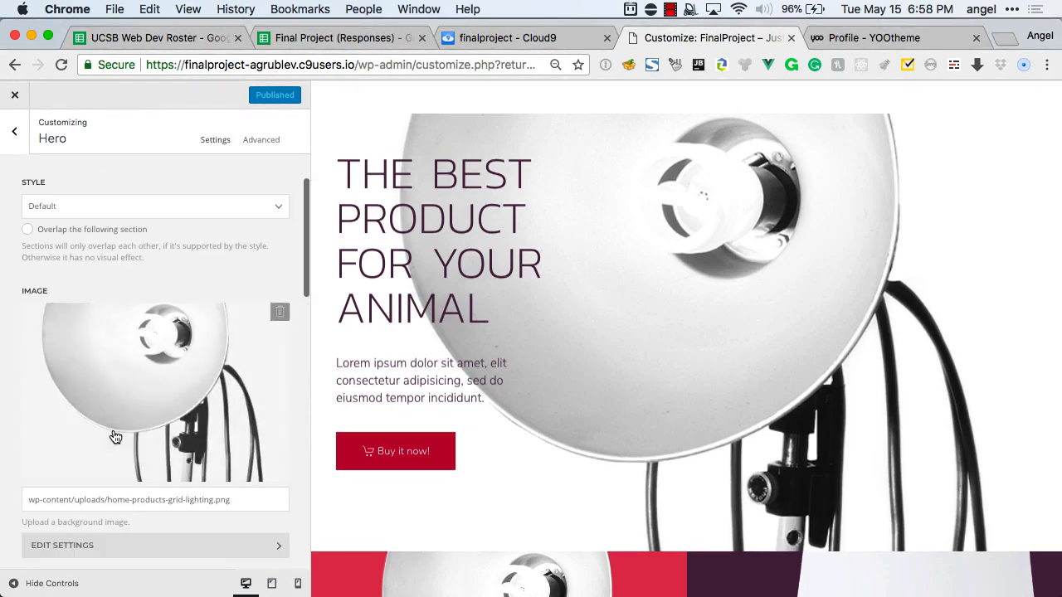
left_click(16, 141)
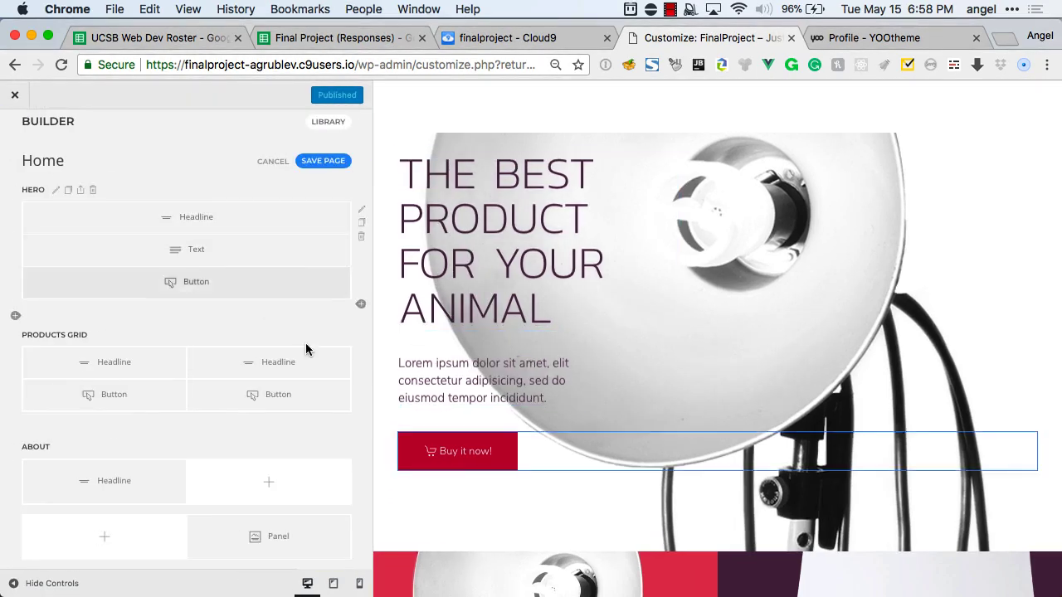
Scroll down the preview, then swipe forward to reload the Customizer's main section list.
scroll(617, 361, "down", 5)
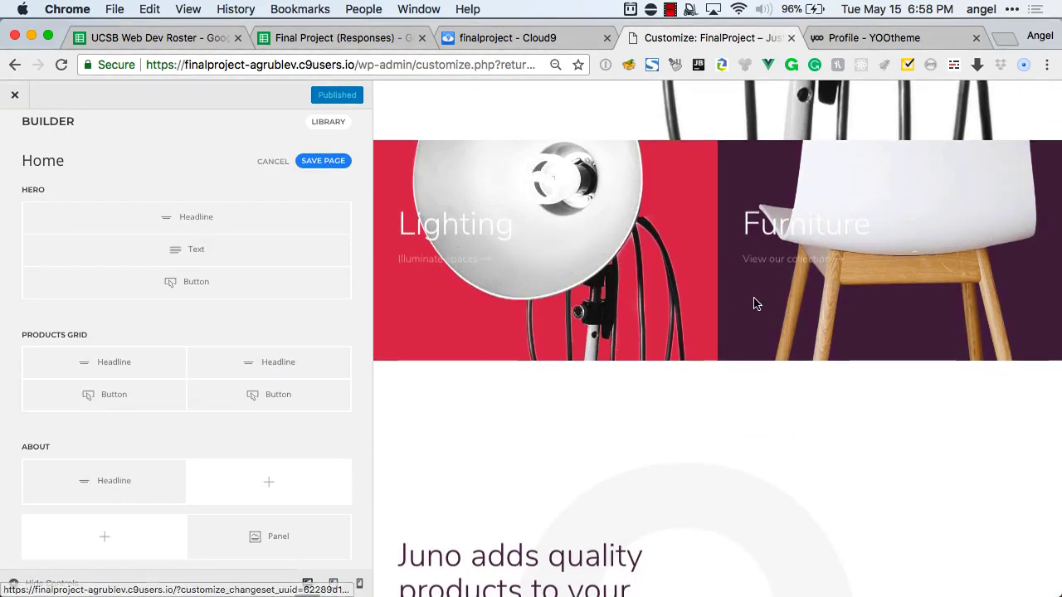
scroll(753, 302, "down", 3)
scroll(704, 384, "down", 8)
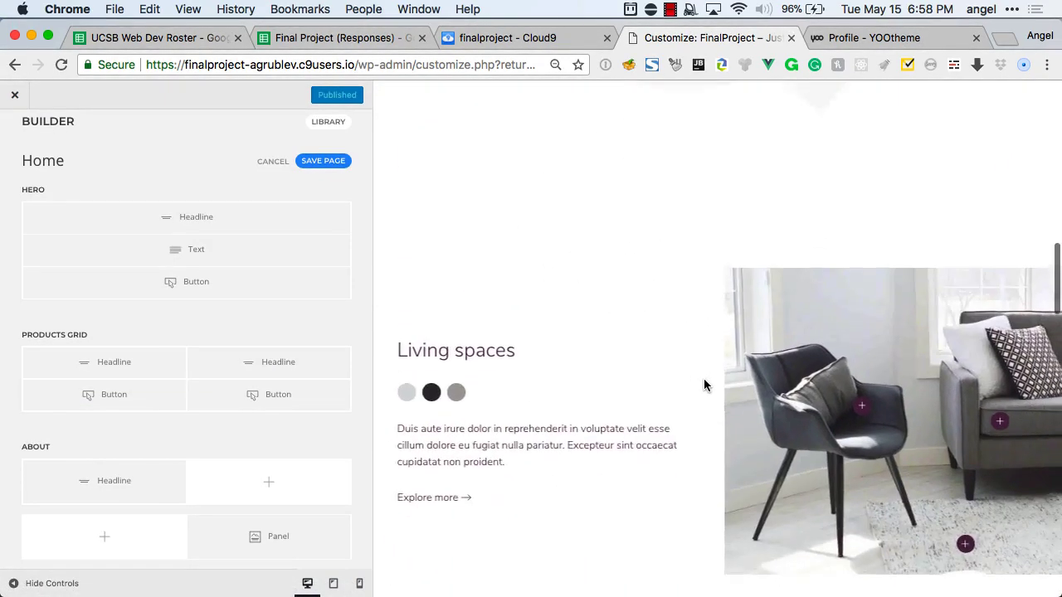
scroll(704, 378, "down", 9)
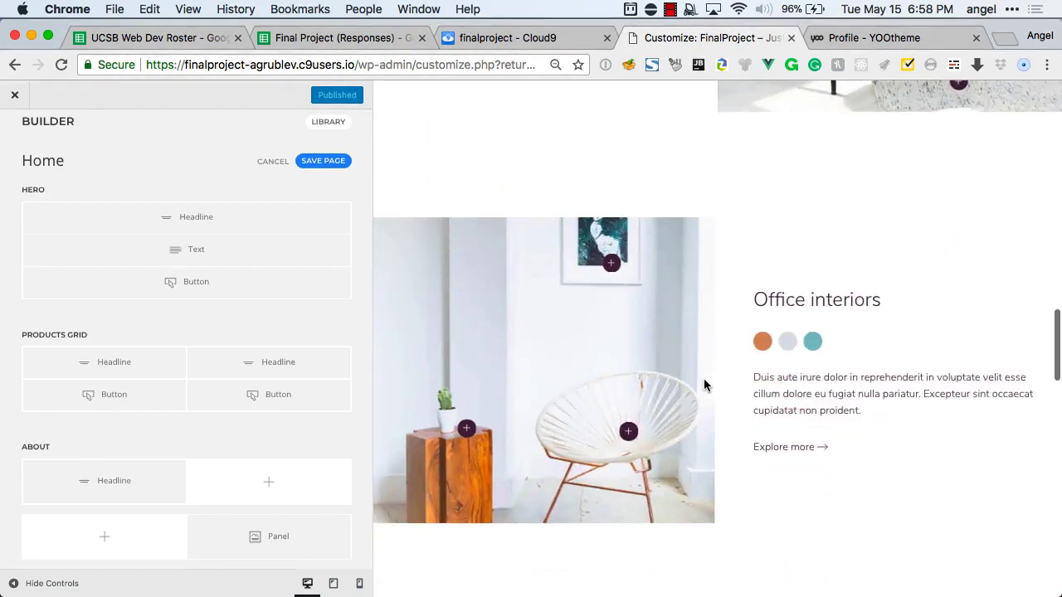
scroll(705, 380, "down", 4)
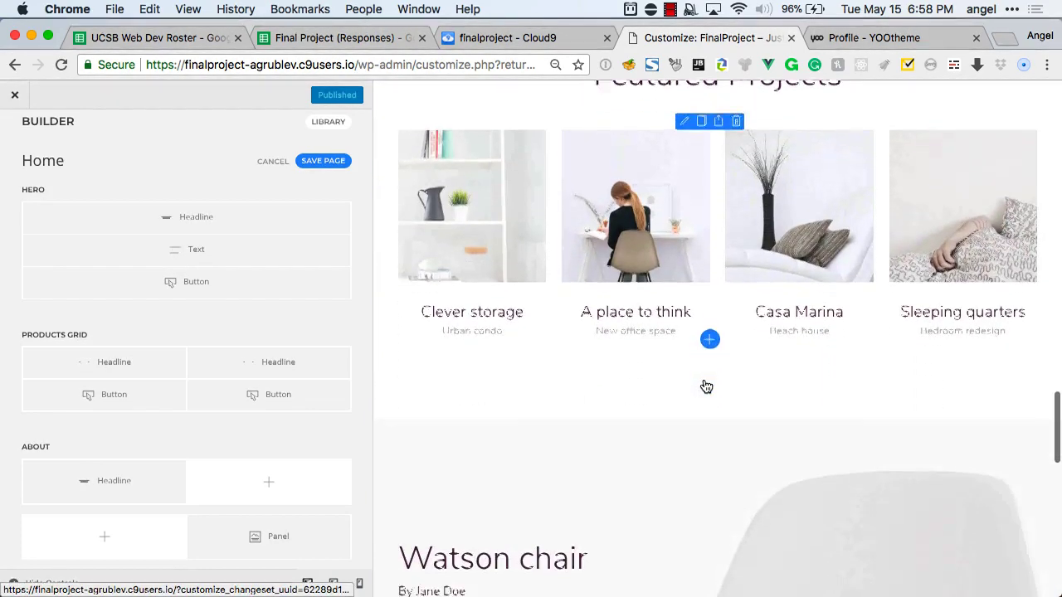
scroll(704, 384, "down", 1)
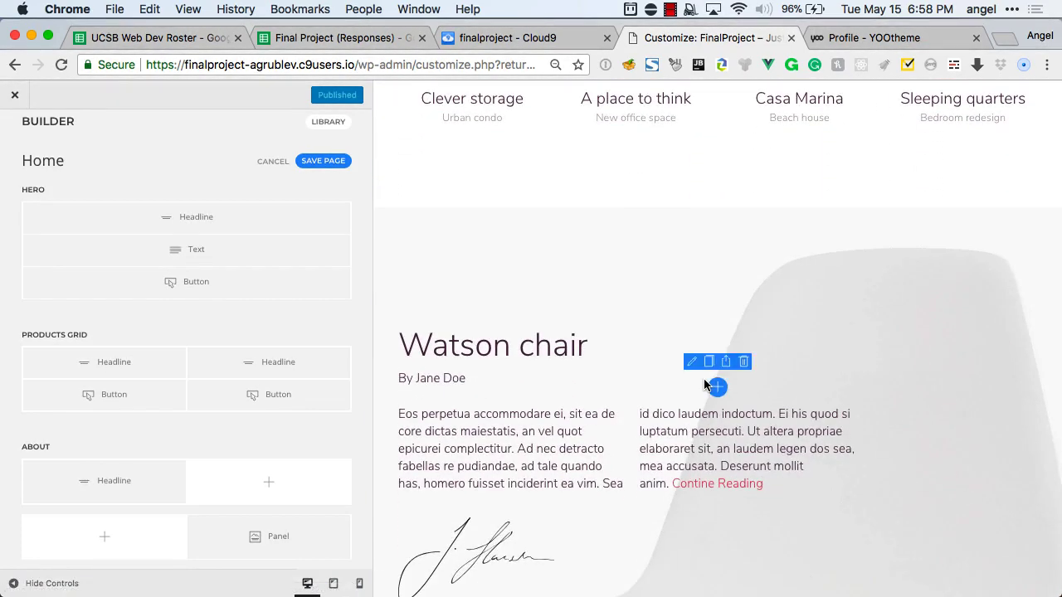
scroll(703, 383, "down", 8)
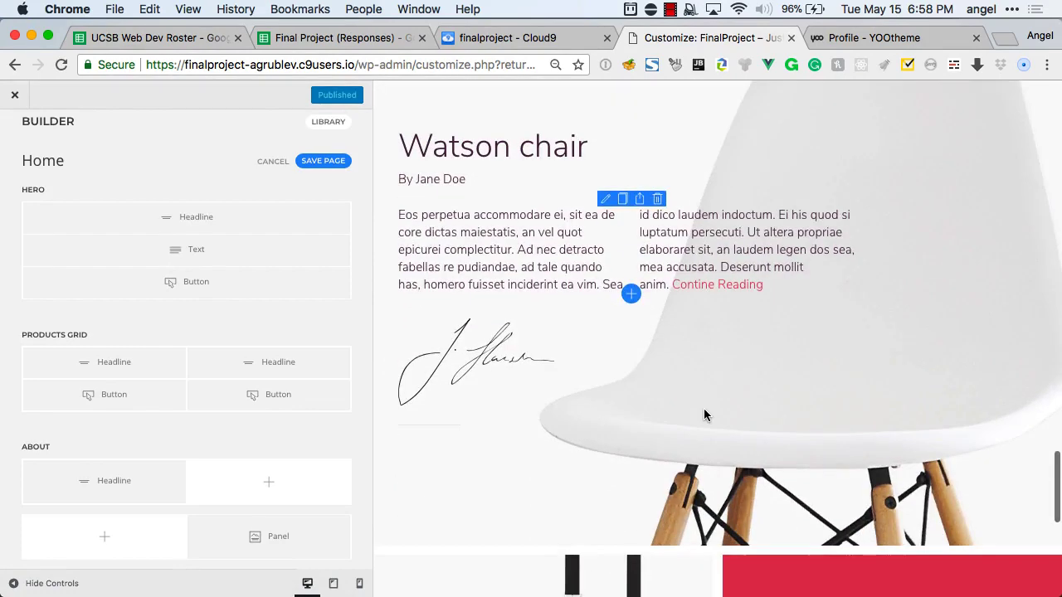
scroll(703, 408, "down", 1)
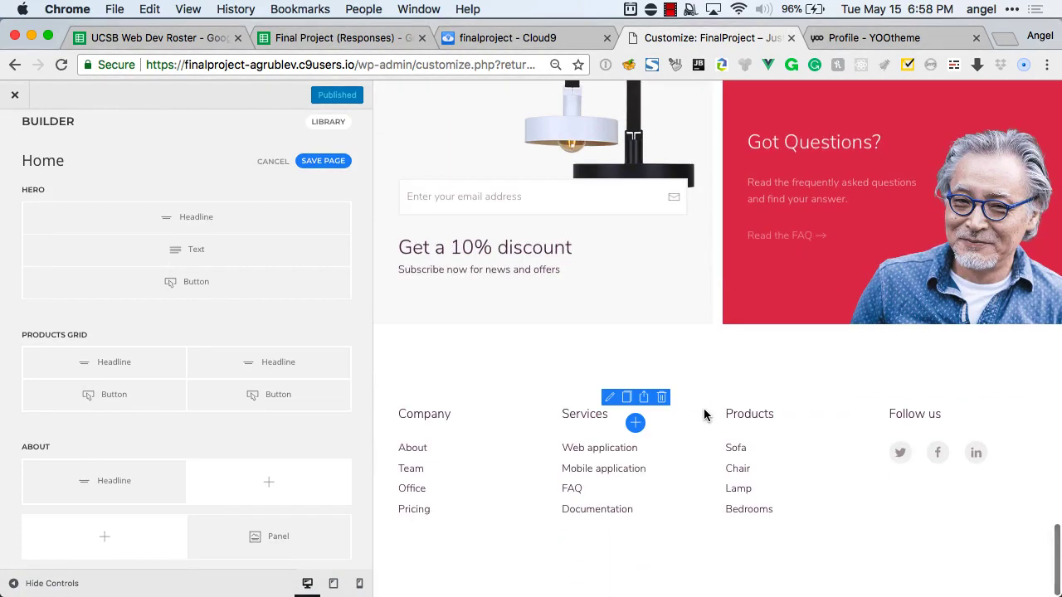
scroll(703, 408, "left", 5)
scroll(259, 348, "right", 5)
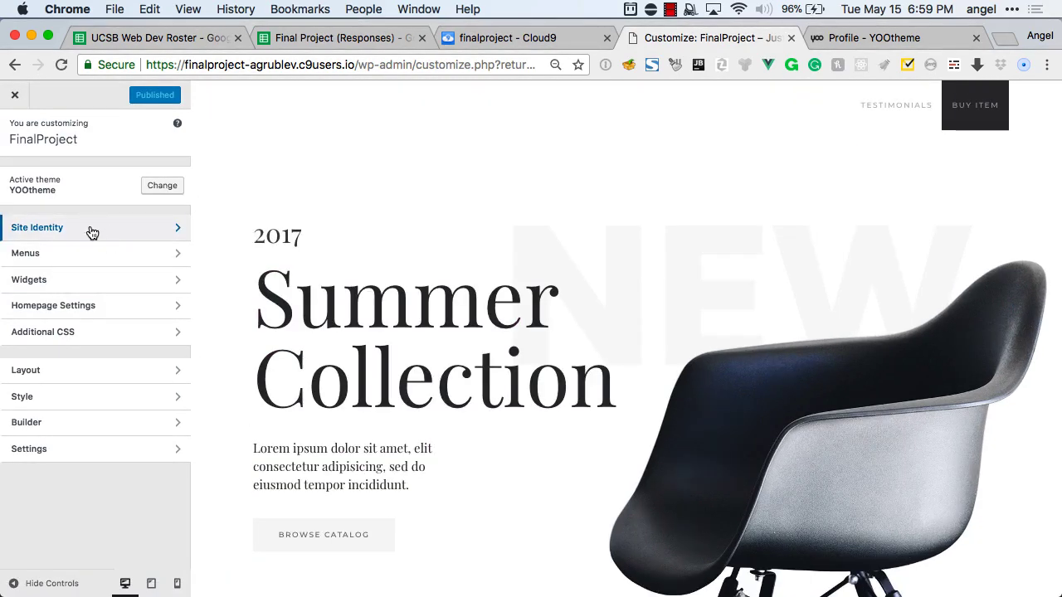
Relabel the hero's Browse catalog button to 'Buy it now'.
left_click(74, 432)
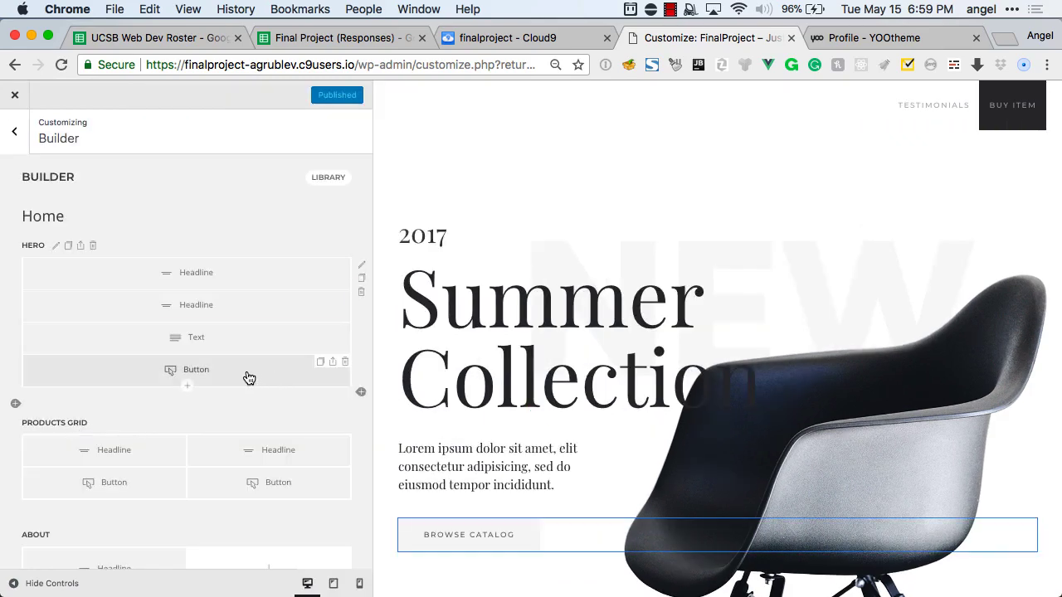
left_click(247, 373)
left_click(84, 210)
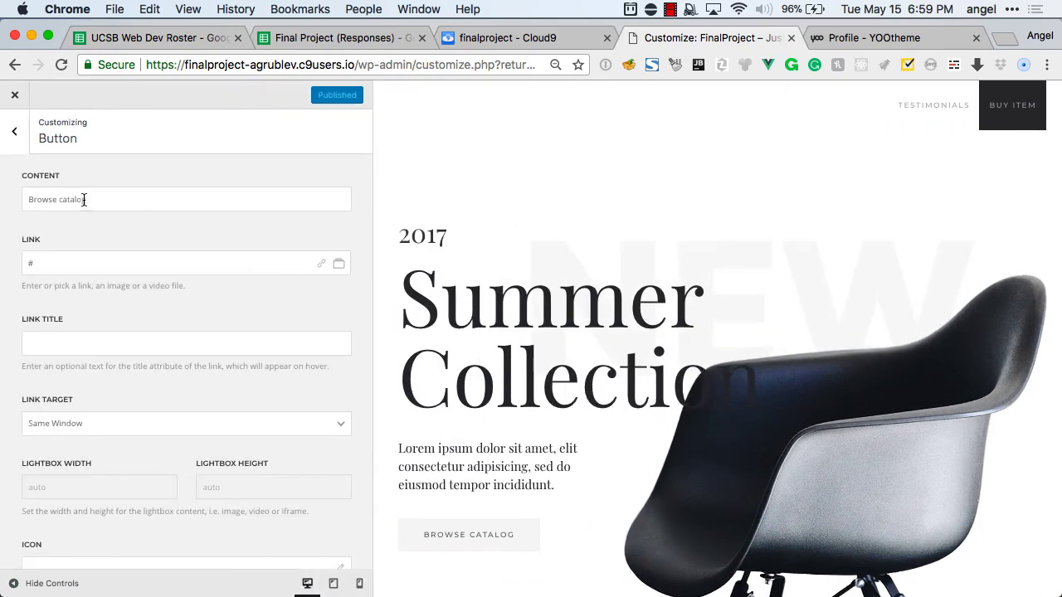
triple_click(84, 199)
type("Buy ")
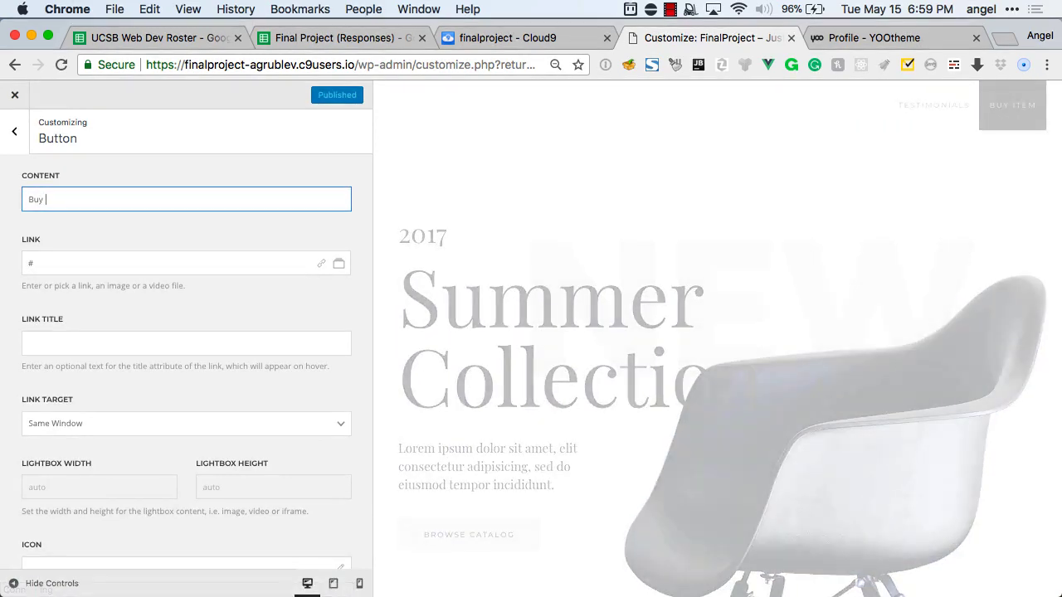
type("it now")
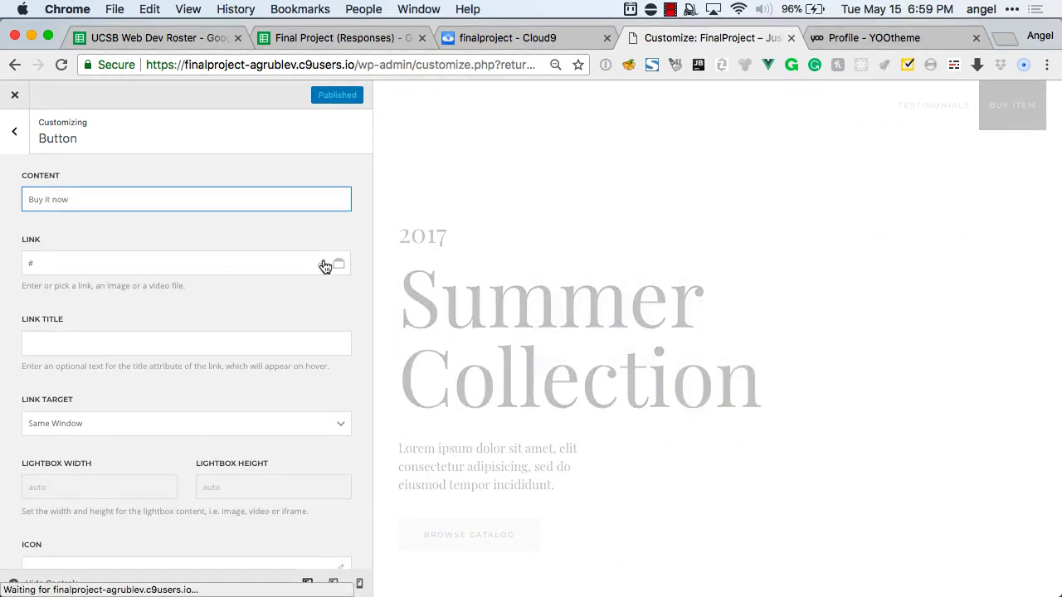
Link the button to the Buy Item page, opening in a 500×400 modal.
left_click(326, 266)
left_click(455, 338)
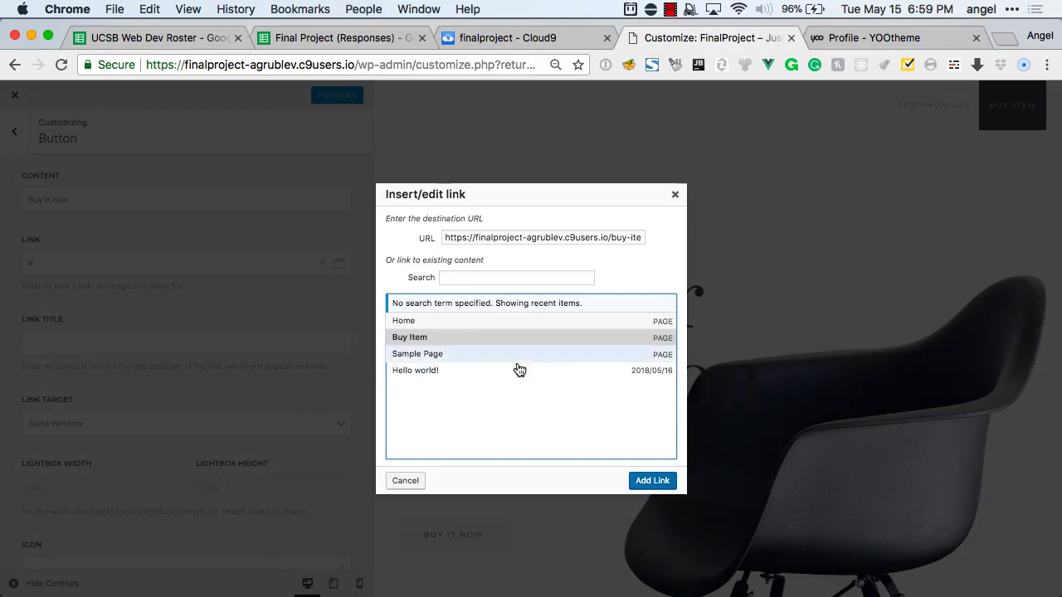
left_click(652, 481)
left_click(62, 424)
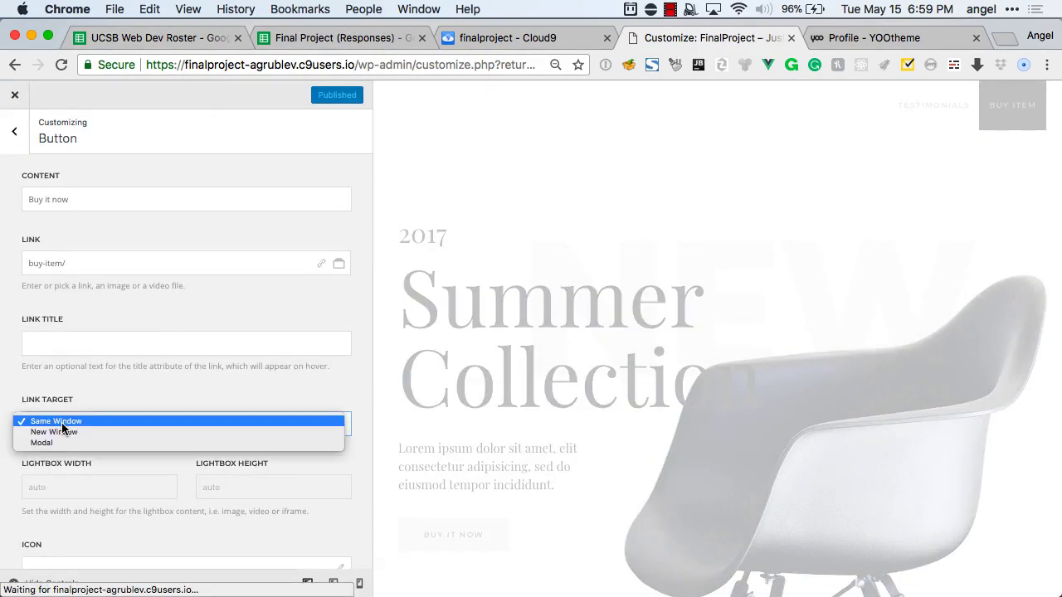
left_click(45, 442)
left_click(61, 486)
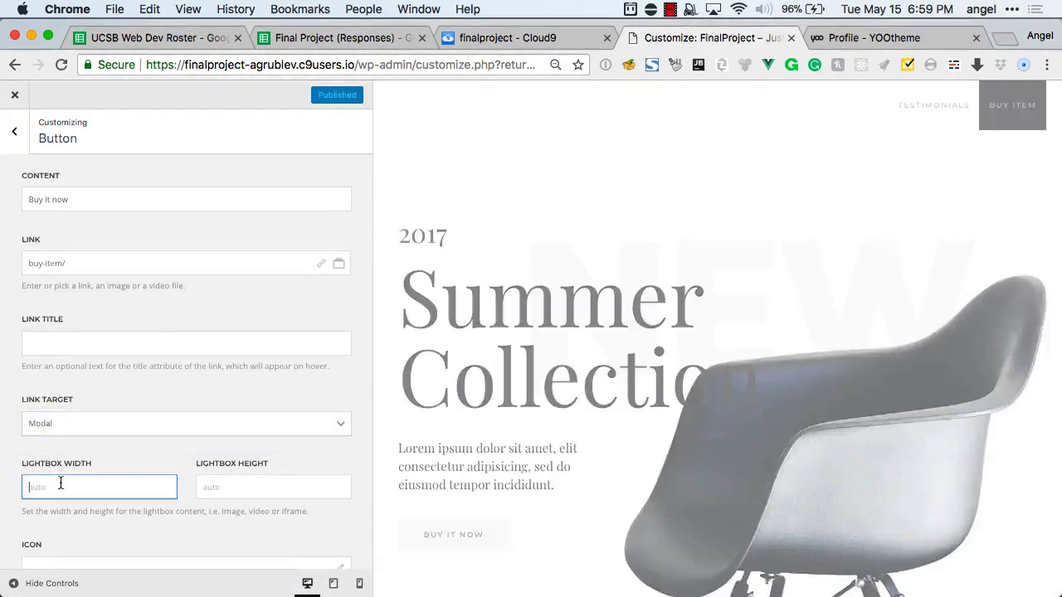
type("500")
key("Tab")
type("400")
Give the button a cart icon and return to the builder overview.
scroll(187, 332, "down", 3)
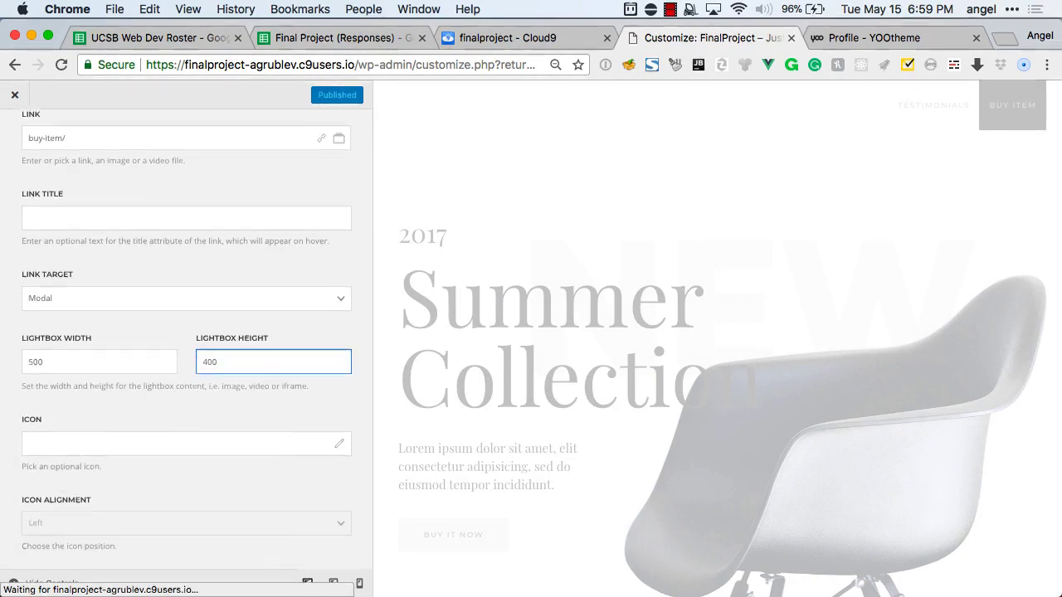
left_click(338, 442)
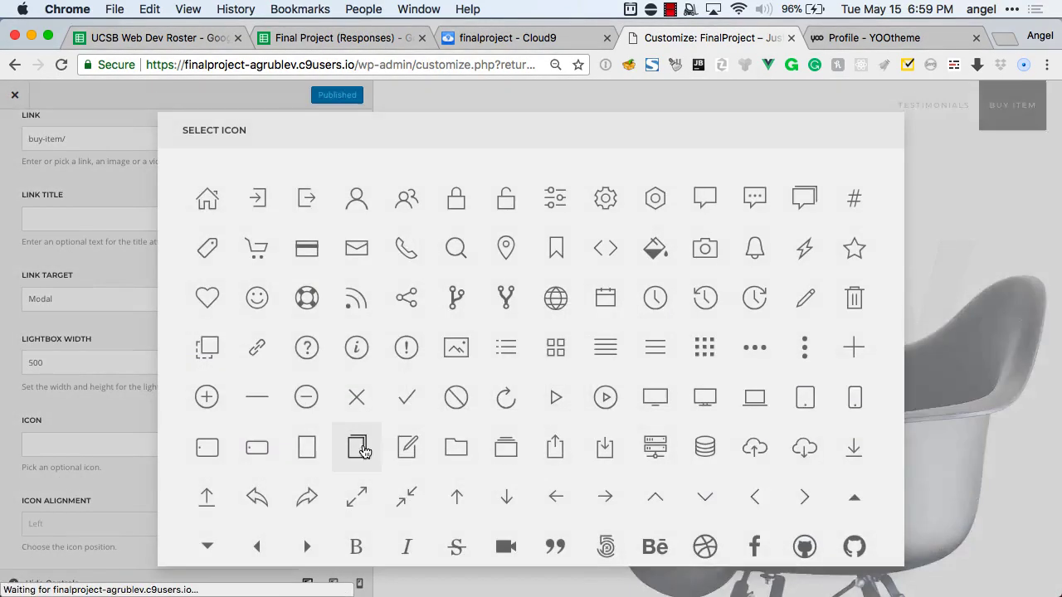
left_click(251, 244)
scroll(171, 230, "up", 3)
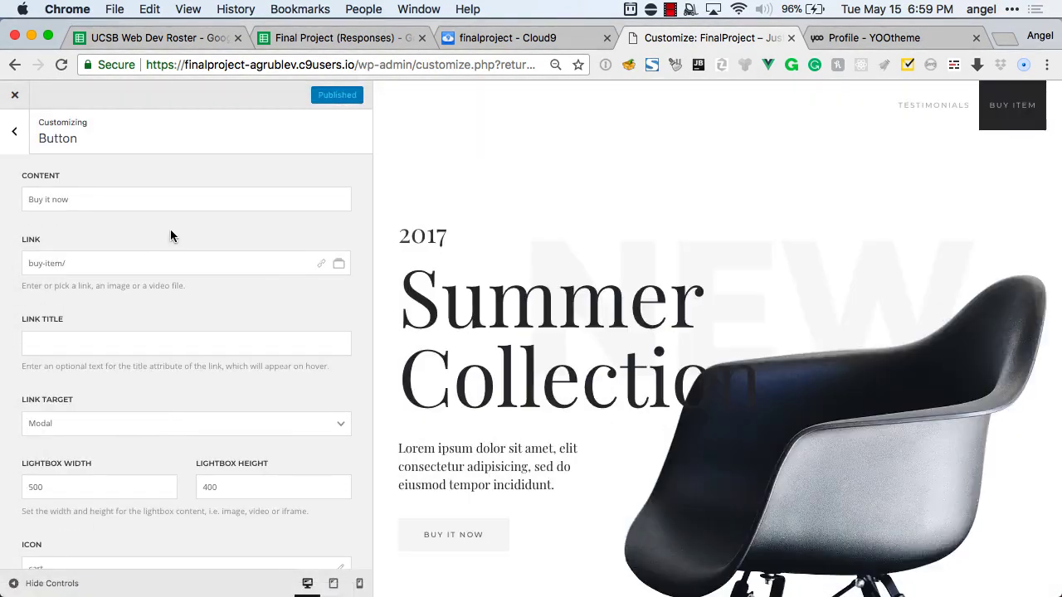
left_click(14, 133)
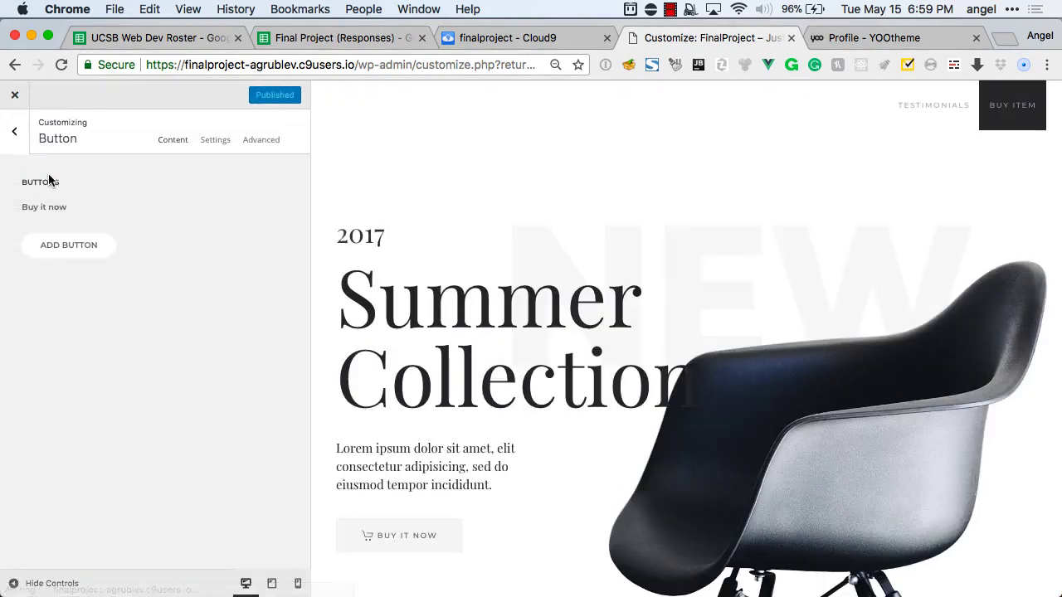
left_click(14, 133)
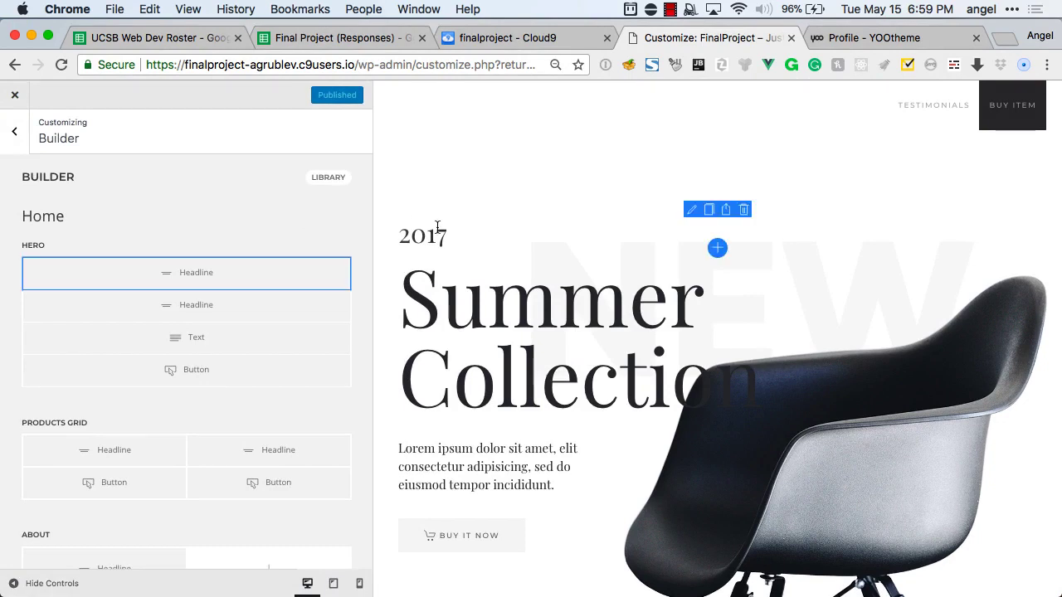
Trash the hero's 2017 headline row and return to the main Customizer menu.
left_click(243, 275)
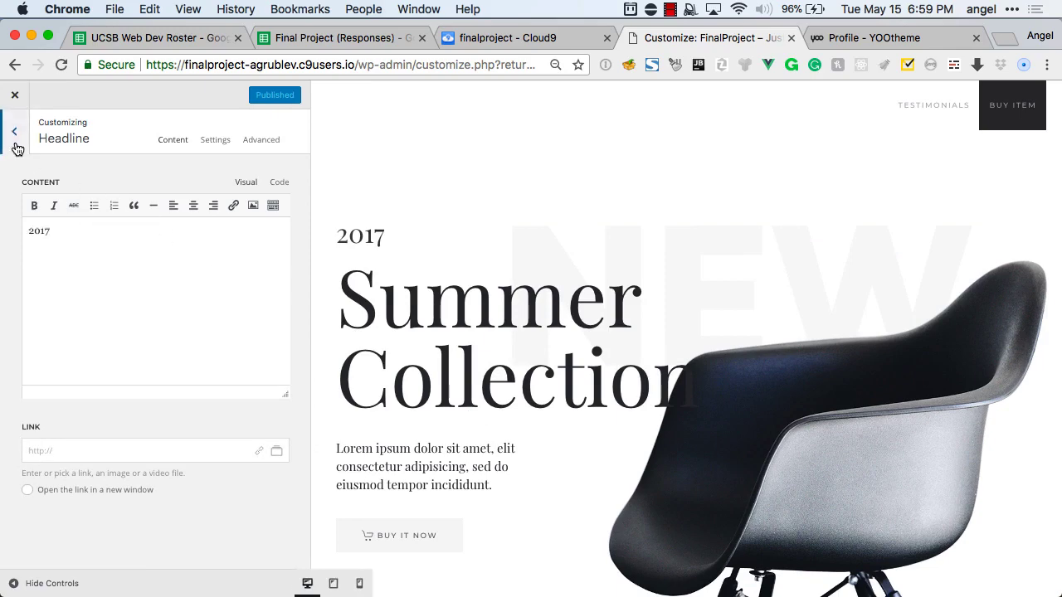
left_click(14, 133)
left_click(347, 264)
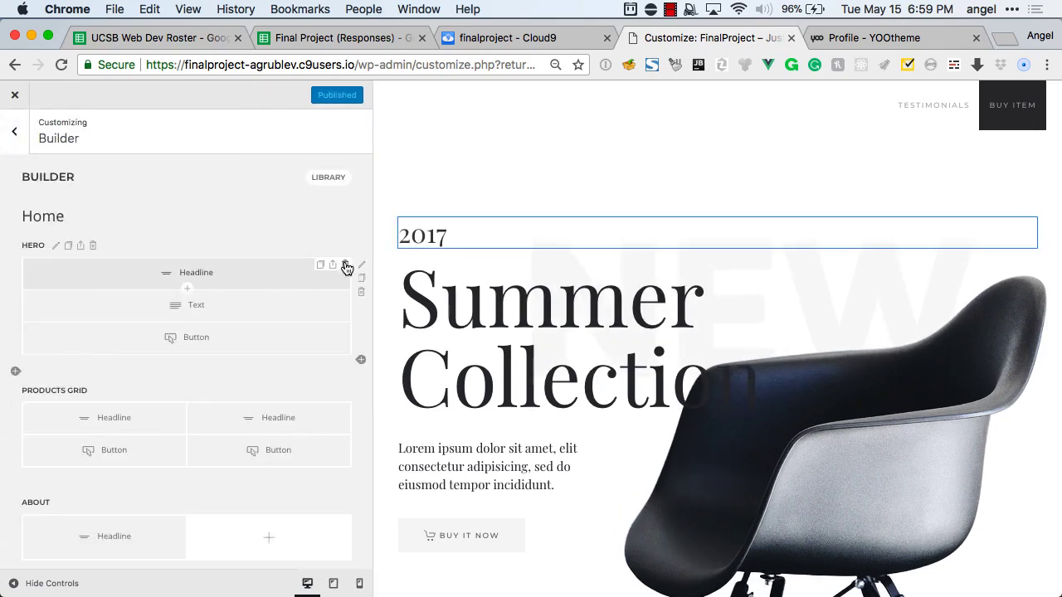
left_click(19, 148)
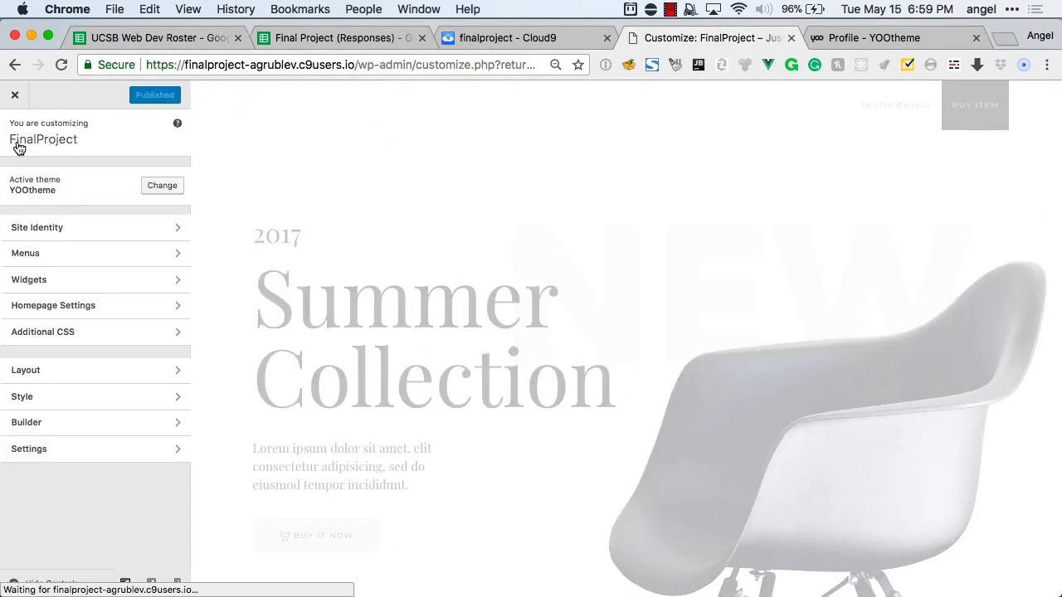
Move through Layout to the Style settings, currently showing the Fuse style.
left_click(88, 372)
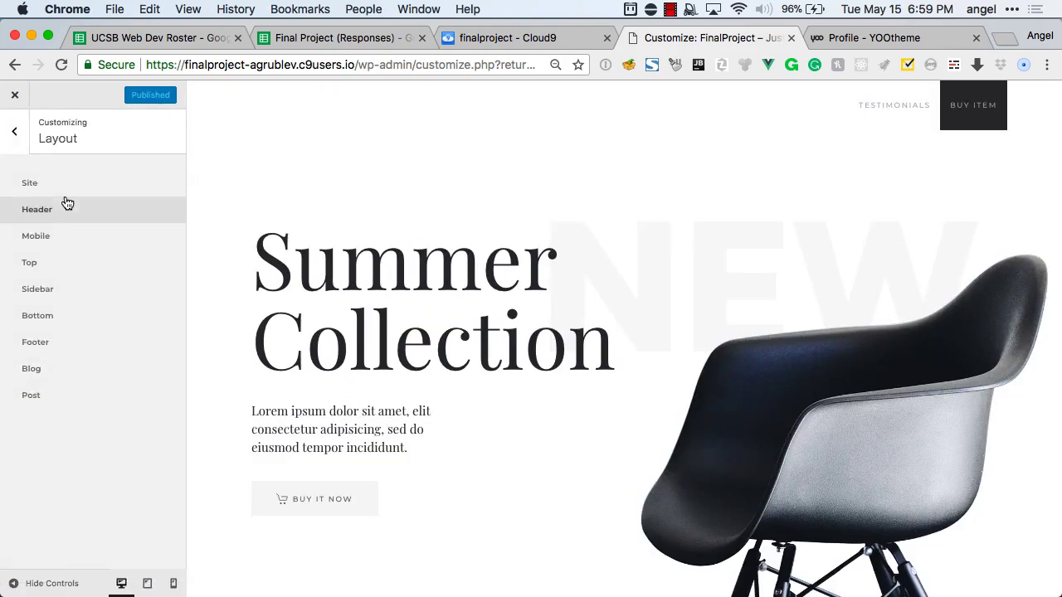
left_click(15, 134)
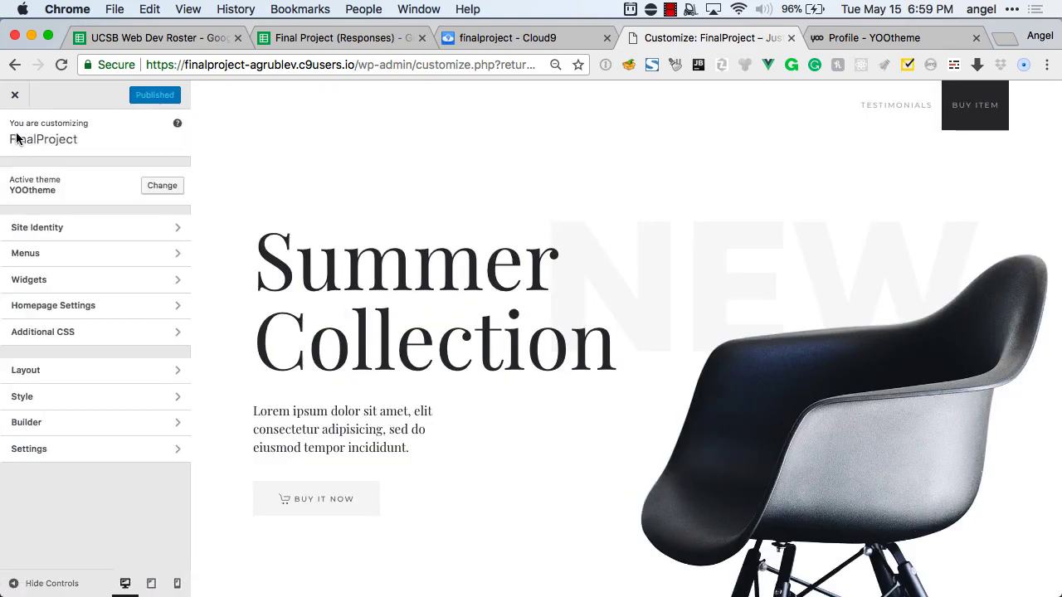
left_click(71, 397)
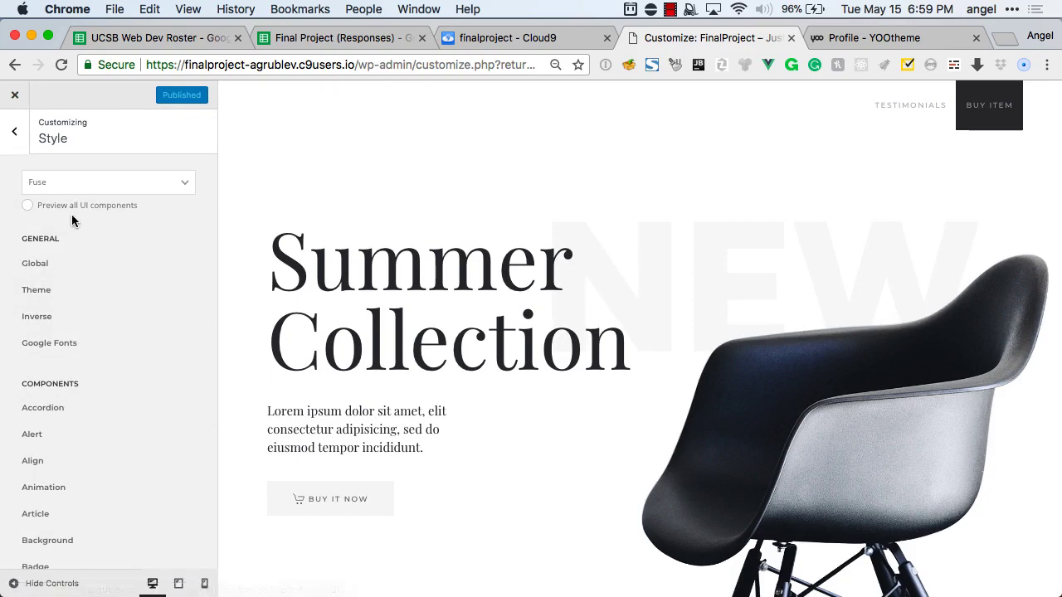
Choose the Juno - White Red card from the style gallery in place of Fuse.
left_click(48, 183)
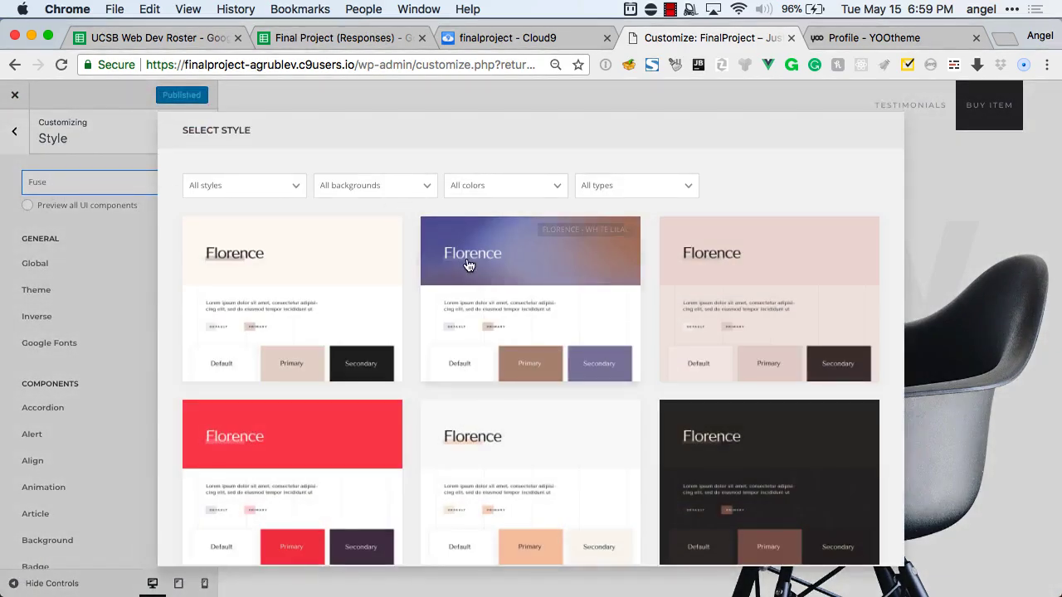
scroll(469, 264, "down", 3)
scroll(468, 264, "down", 5)
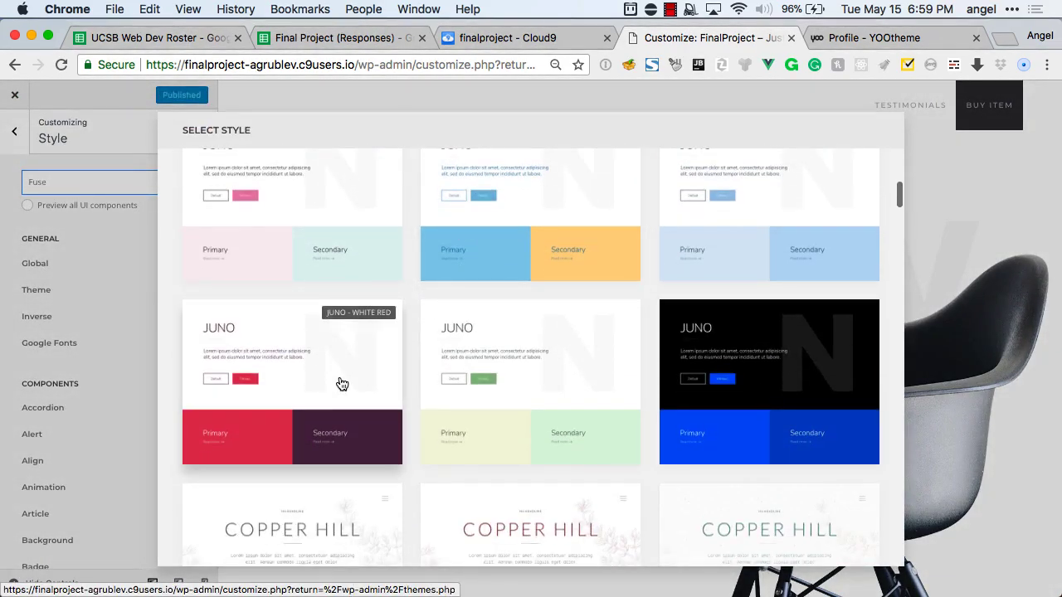
left_click(406, 357)
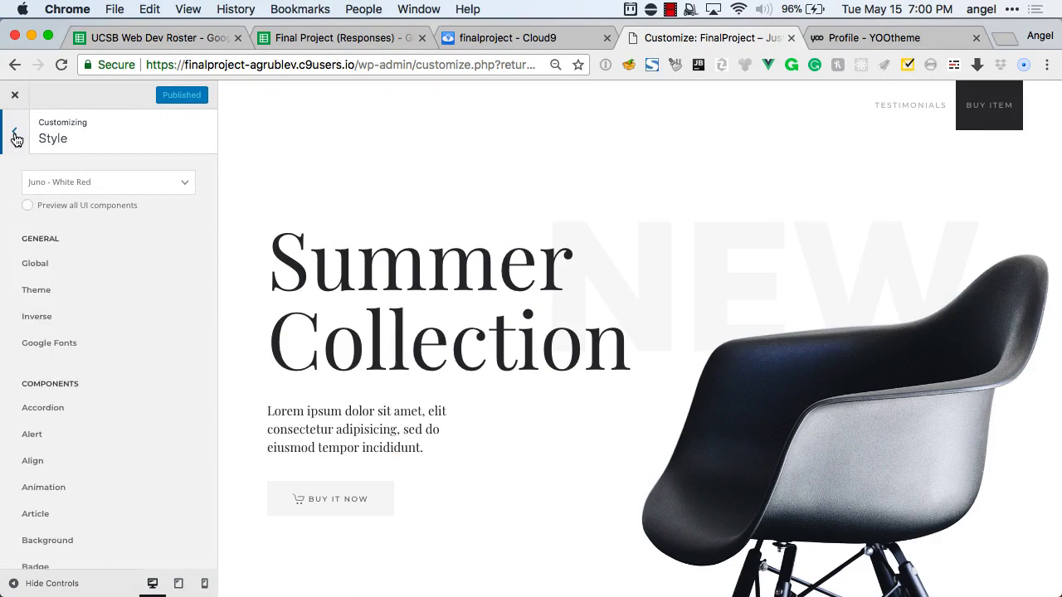
scroll(342, 261, "down", 4)
scroll(341, 261, "up", 5)
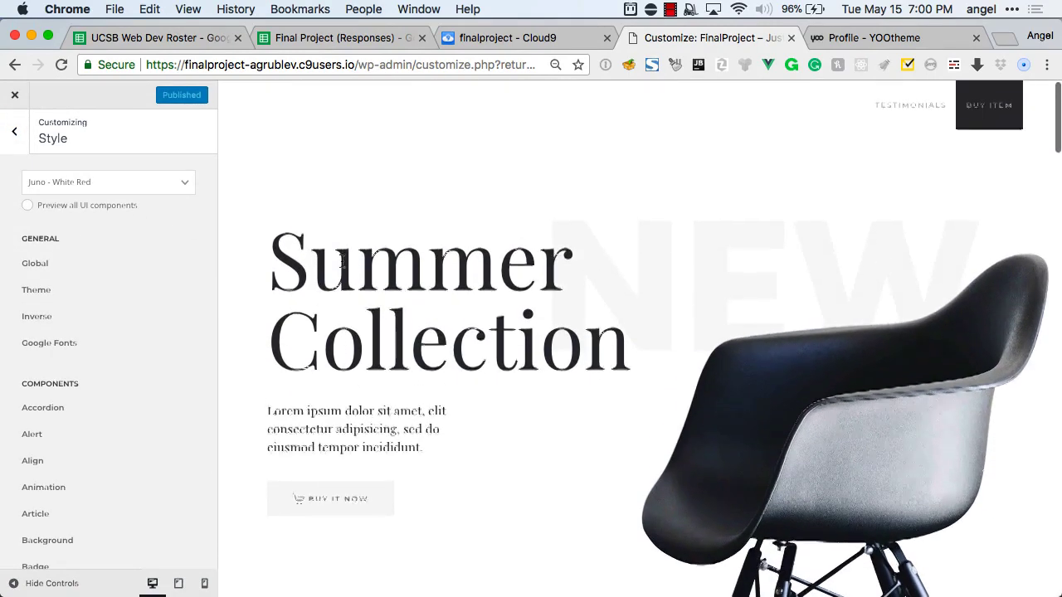
Create a new menu named Menu assigned to the Navbar location.
left_click(25, 143)
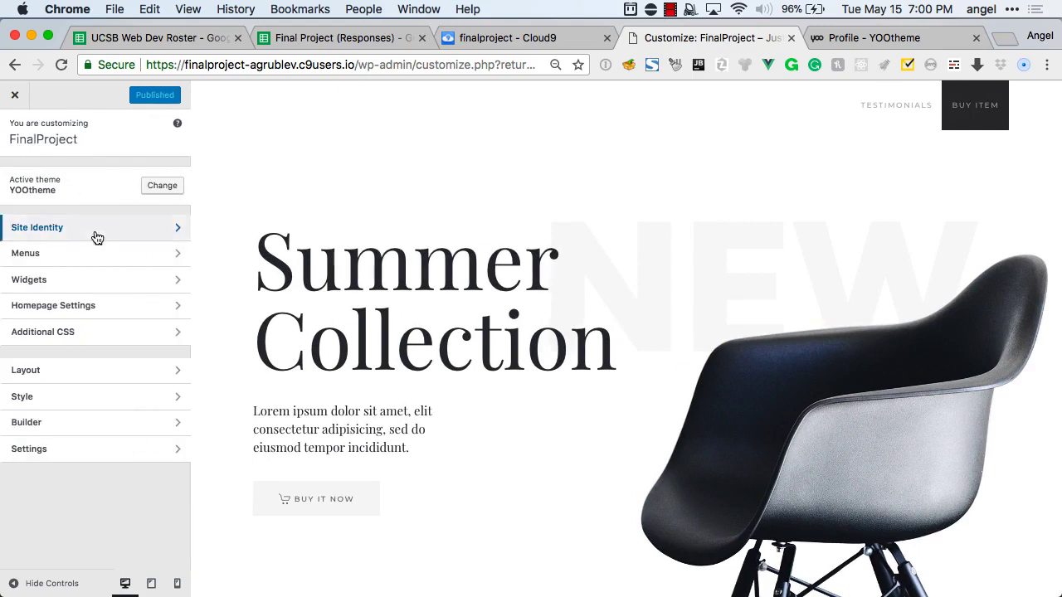
left_click(82, 255)
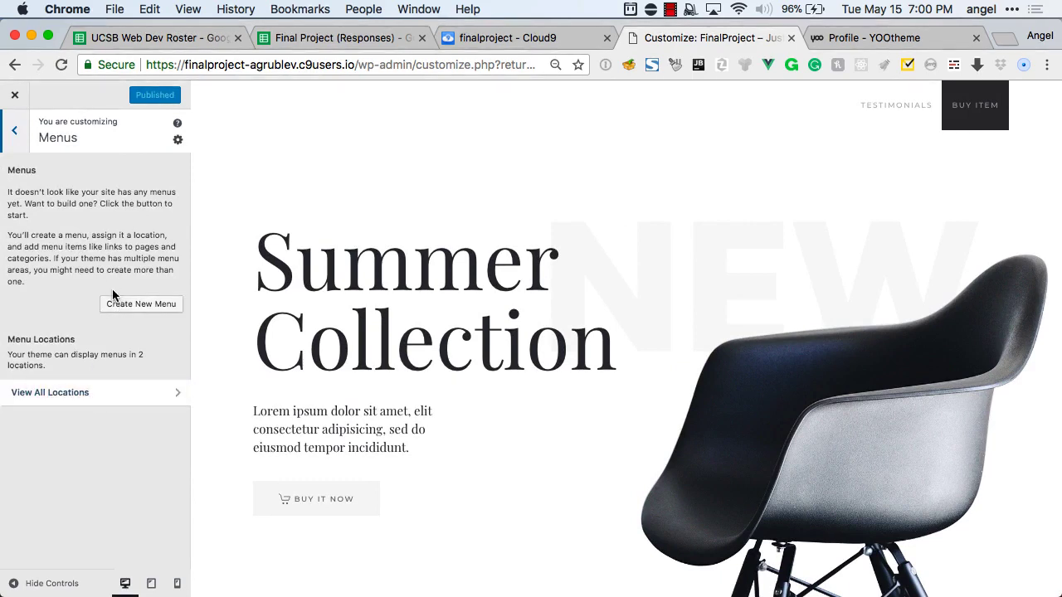
left_click(136, 305)
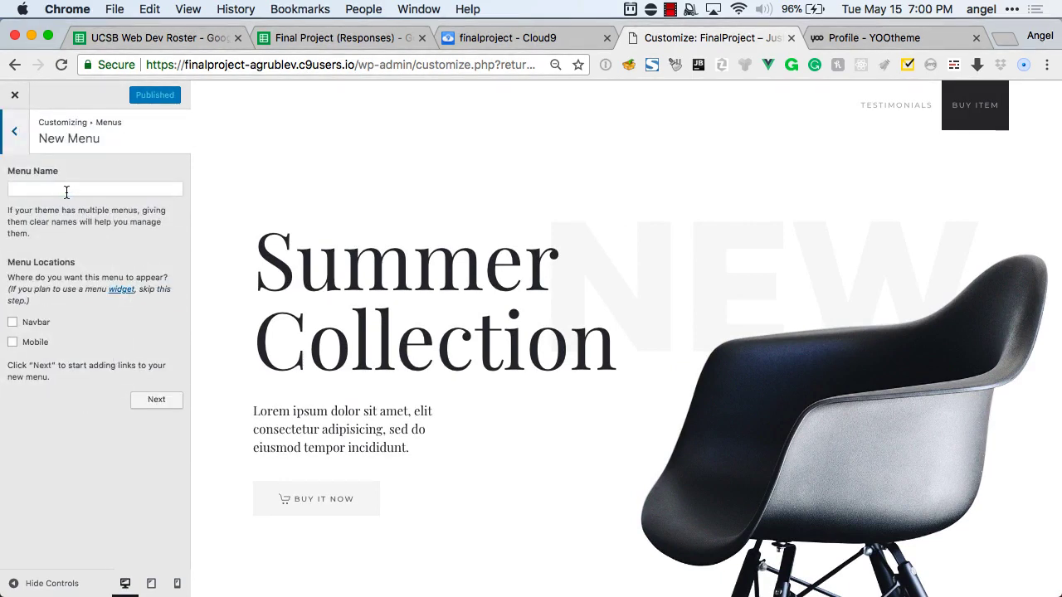
left_click(67, 190)
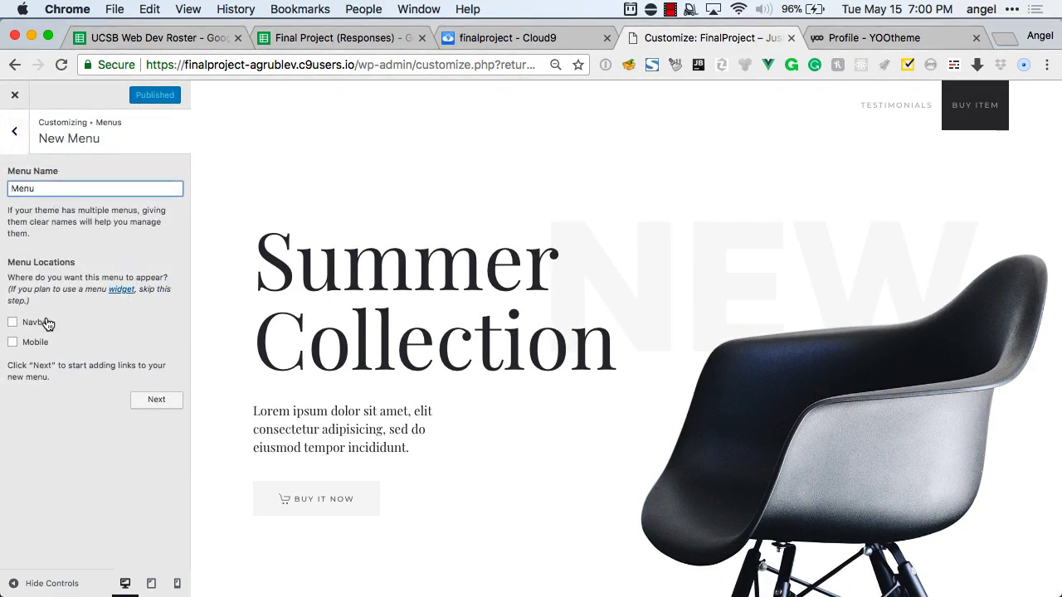
left_click(47, 323)
left_click(155, 402)
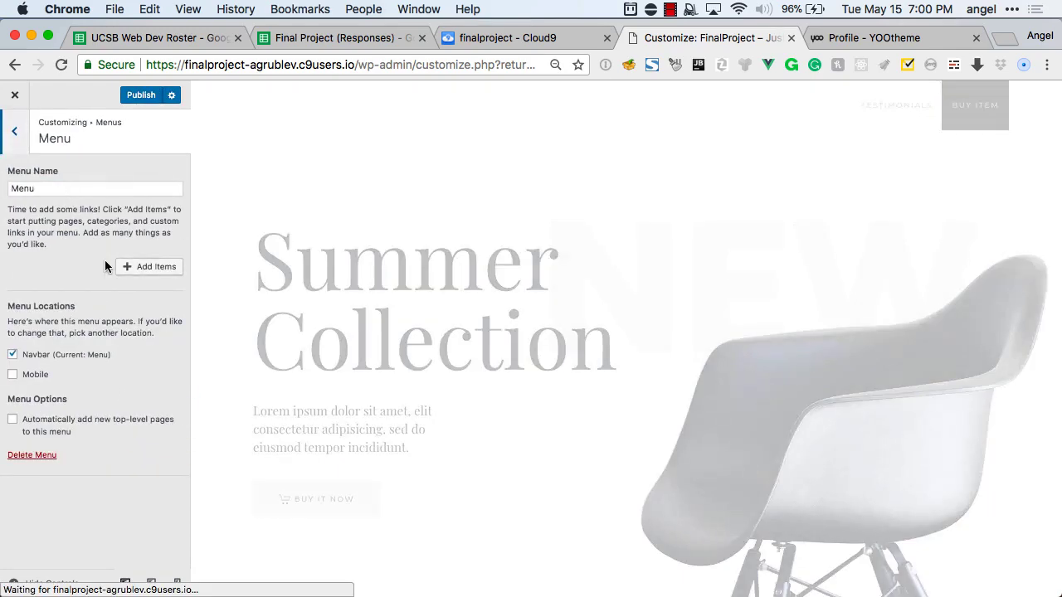
Add the Buy Item page to the new menu.
left_click(136, 276)
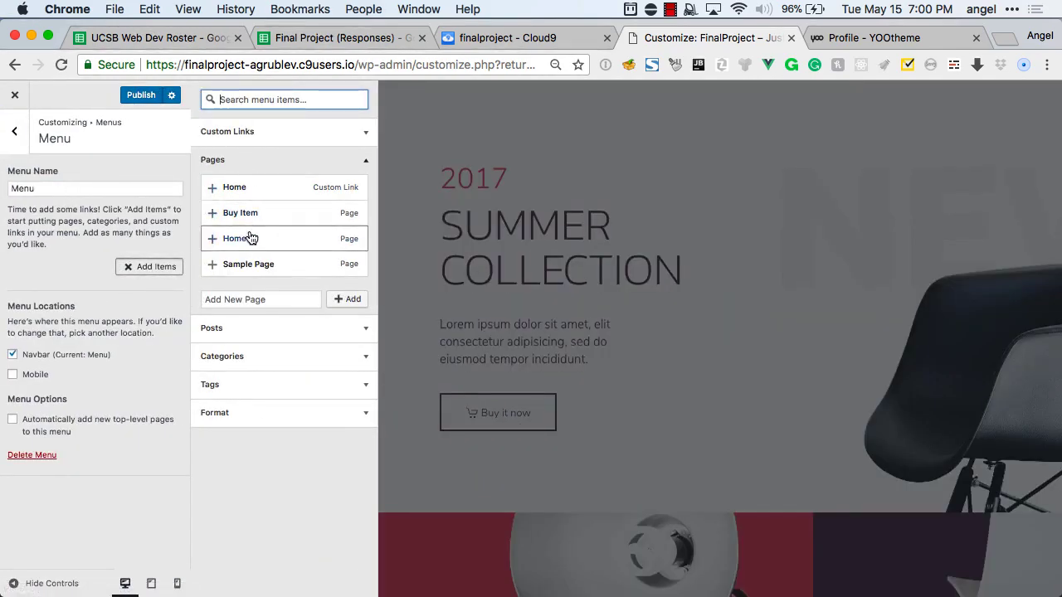
left_click(251, 215)
left_click(14, 133)
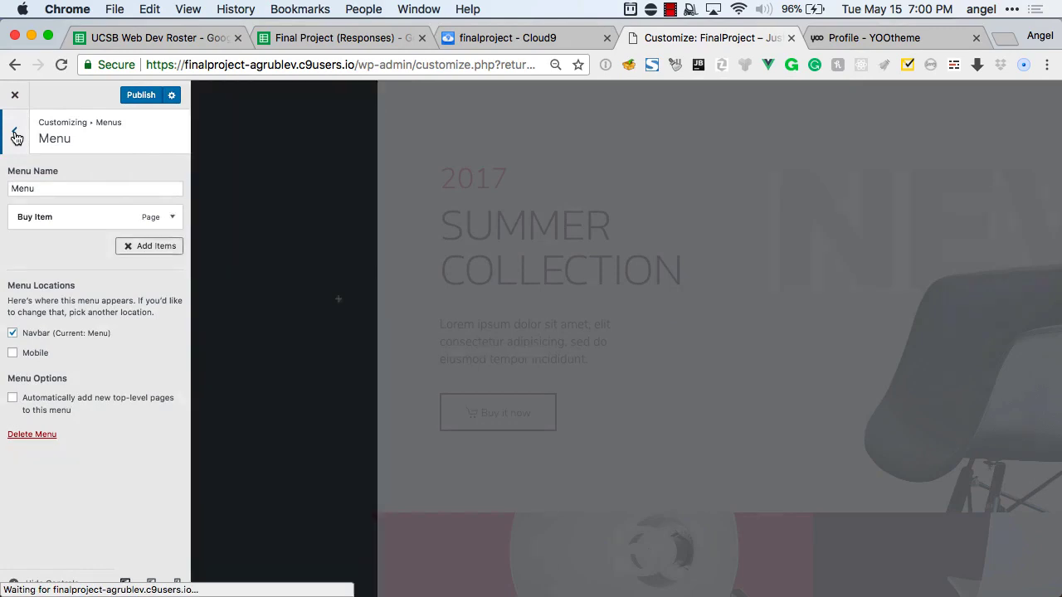
left_click(14, 130)
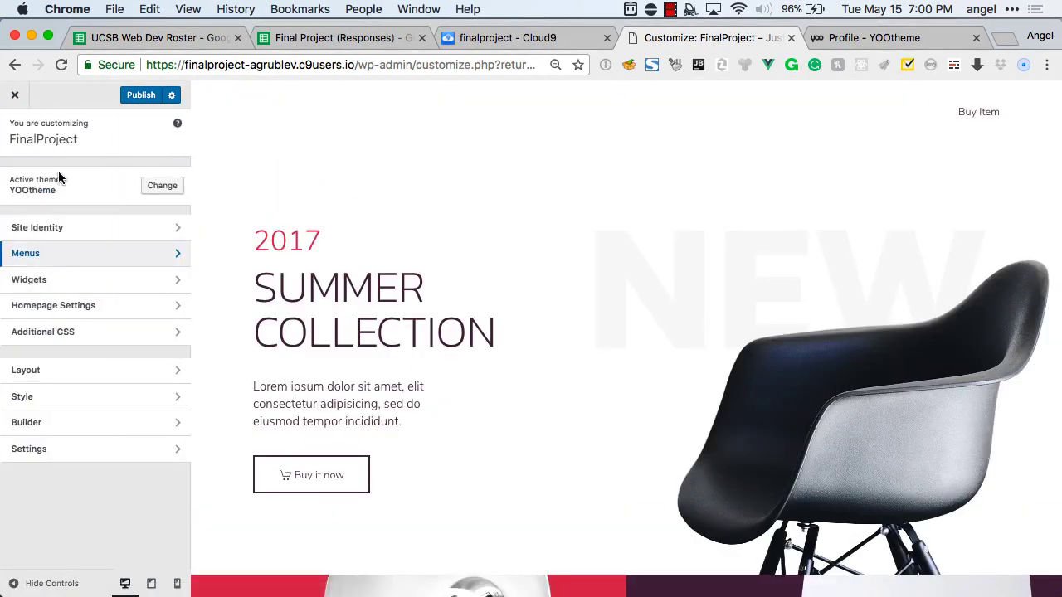
Publish all pending Customizer changes.
left_click(141, 95)
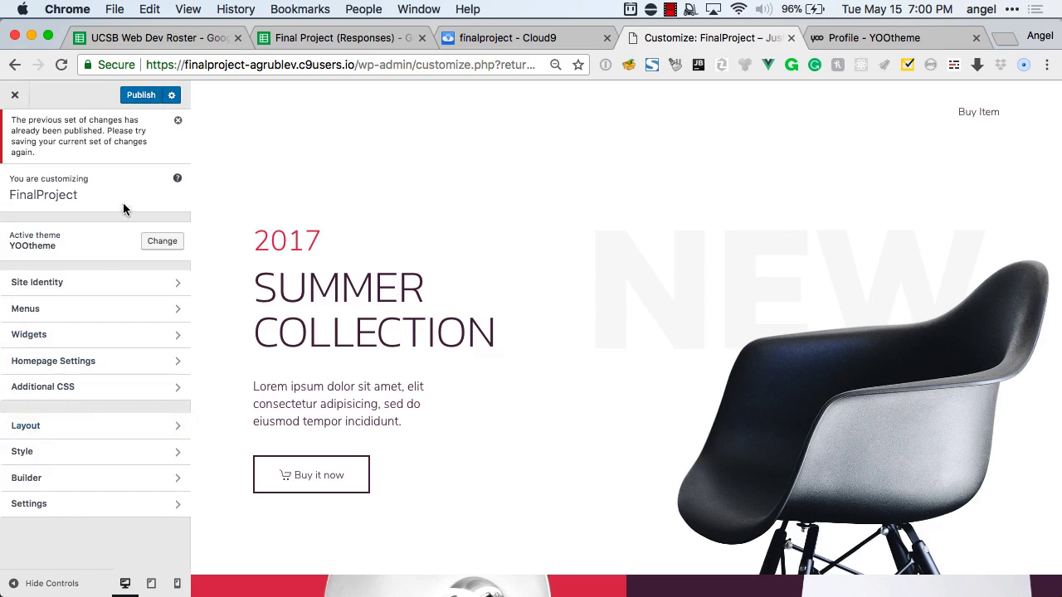
left_click(172, 96)
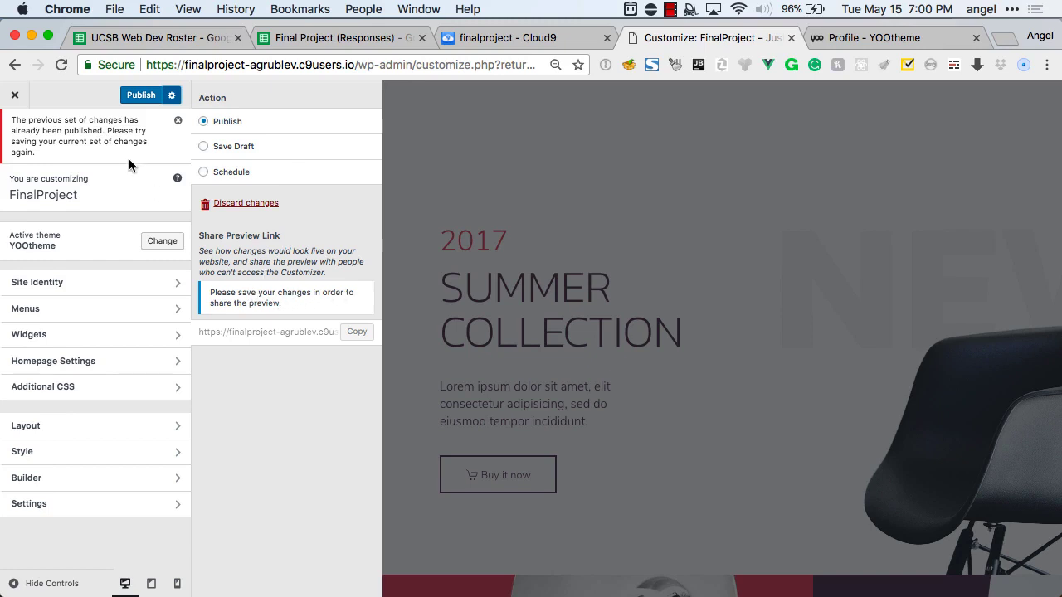
left_click(138, 96)
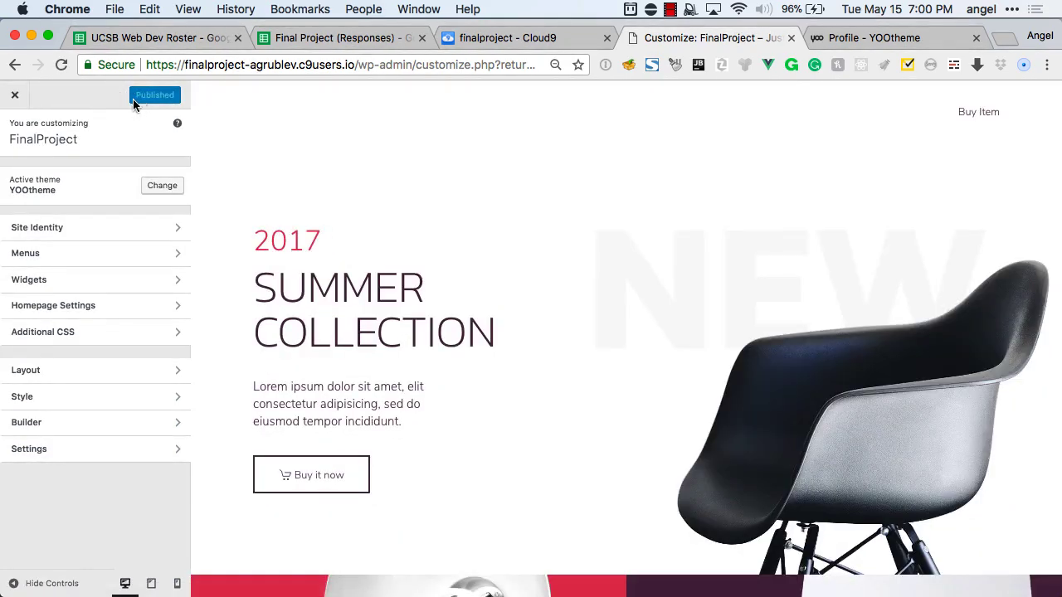
Look through the Customizer's Layout, Style and Settings panels.
left_click(47, 382)
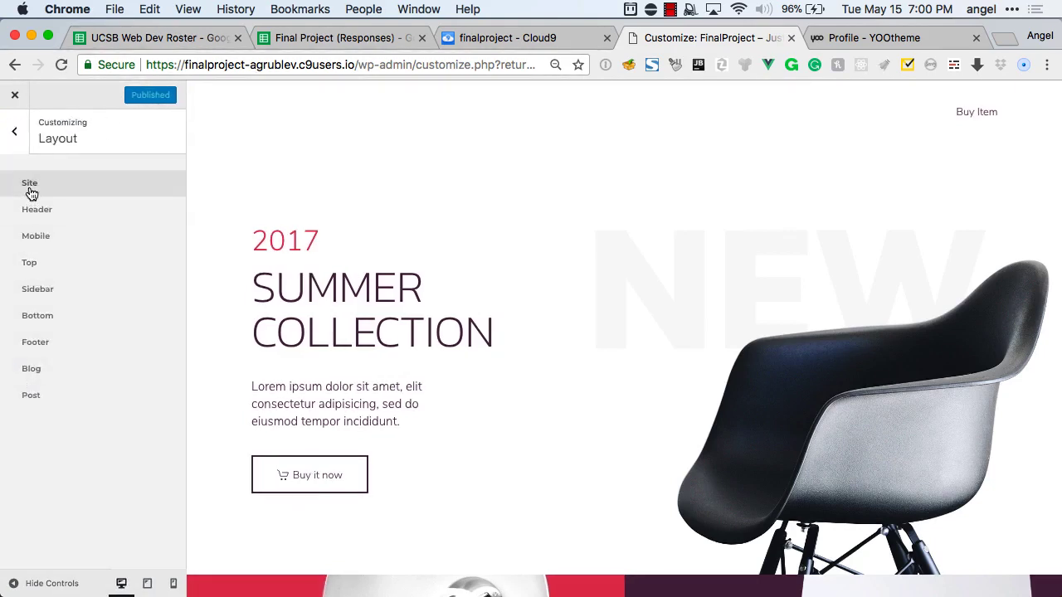
left_click(19, 143)
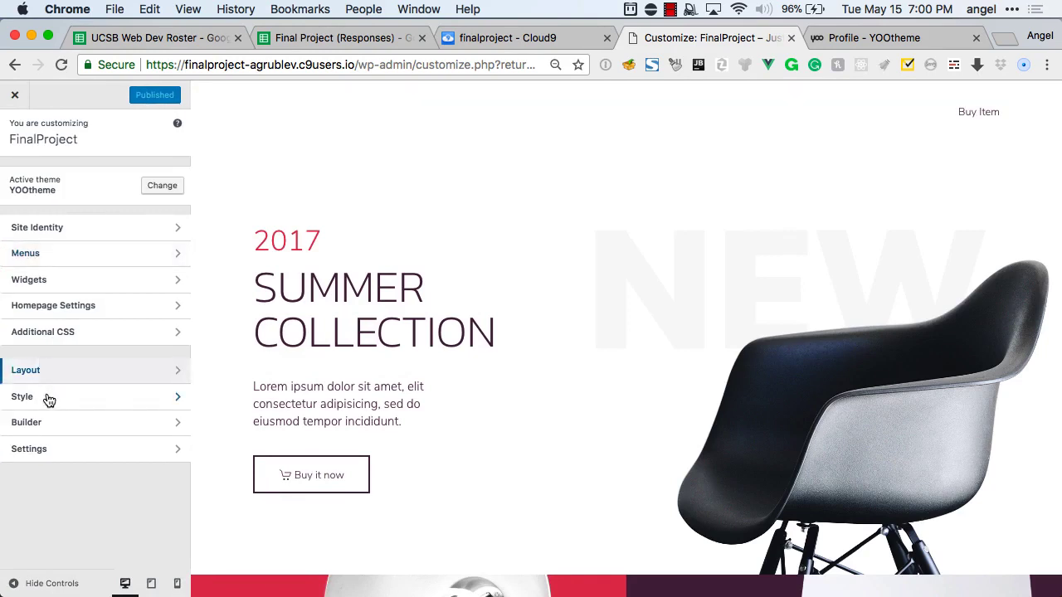
left_click(49, 398)
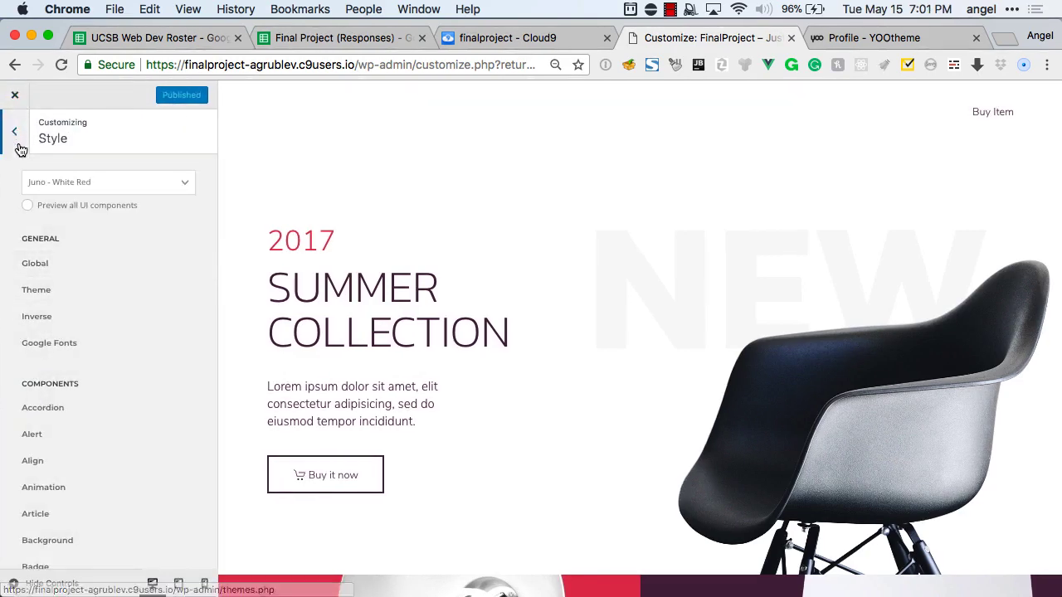
left_click(13, 137)
left_click(43, 452)
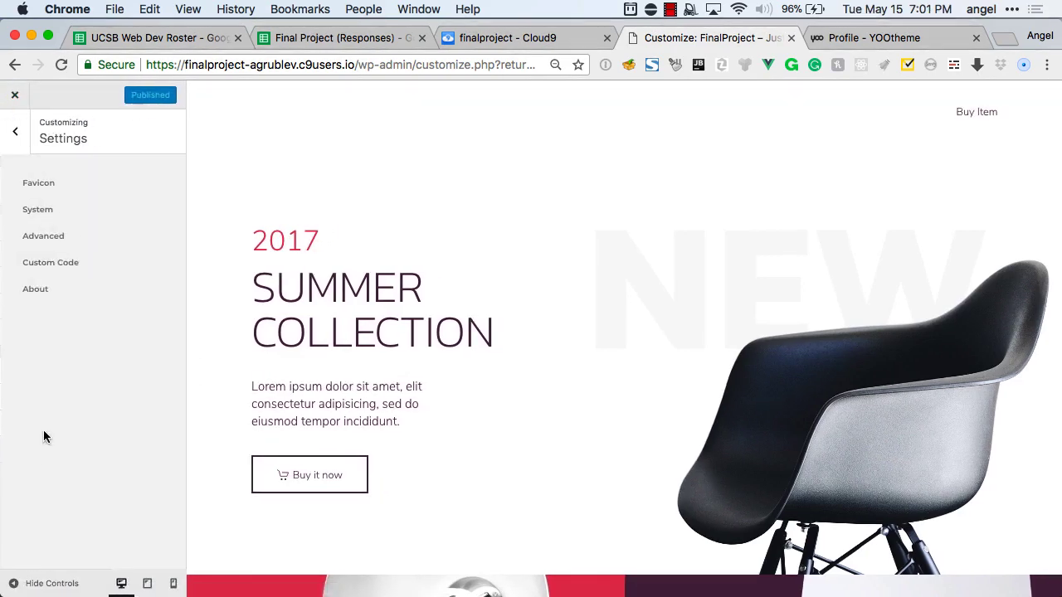
left_click(14, 131)
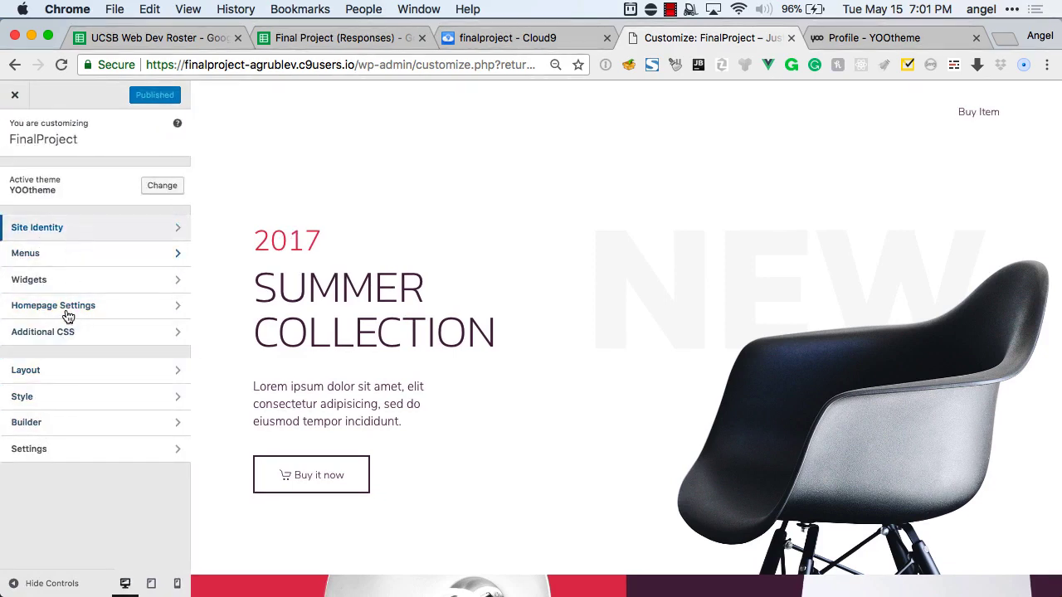
Set the header navbar to Sticky on scroll up.
left_click(59, 371)
left_click(63, 207)
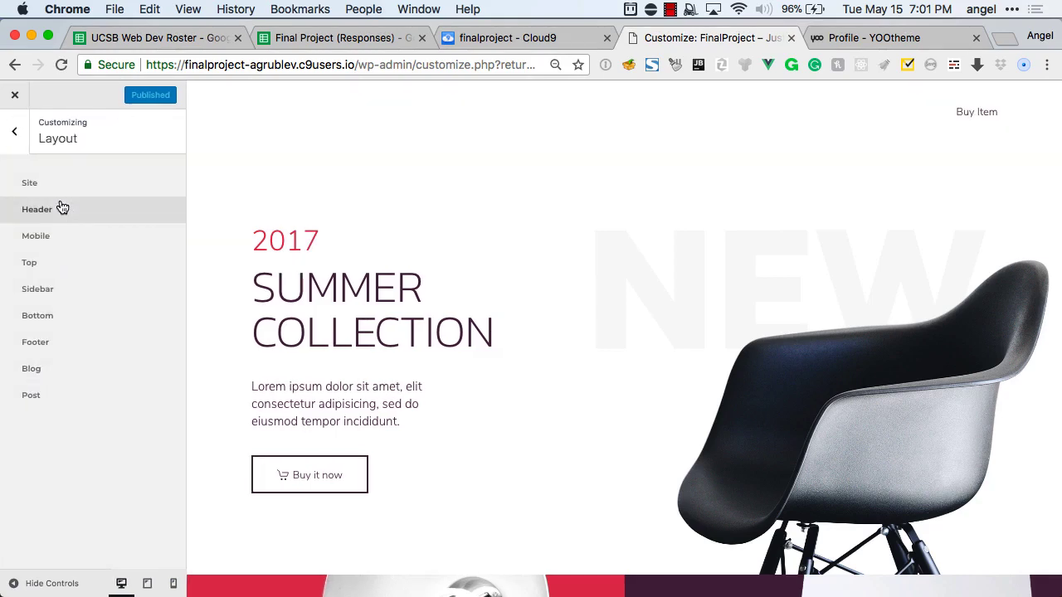
left_click(53, 367)
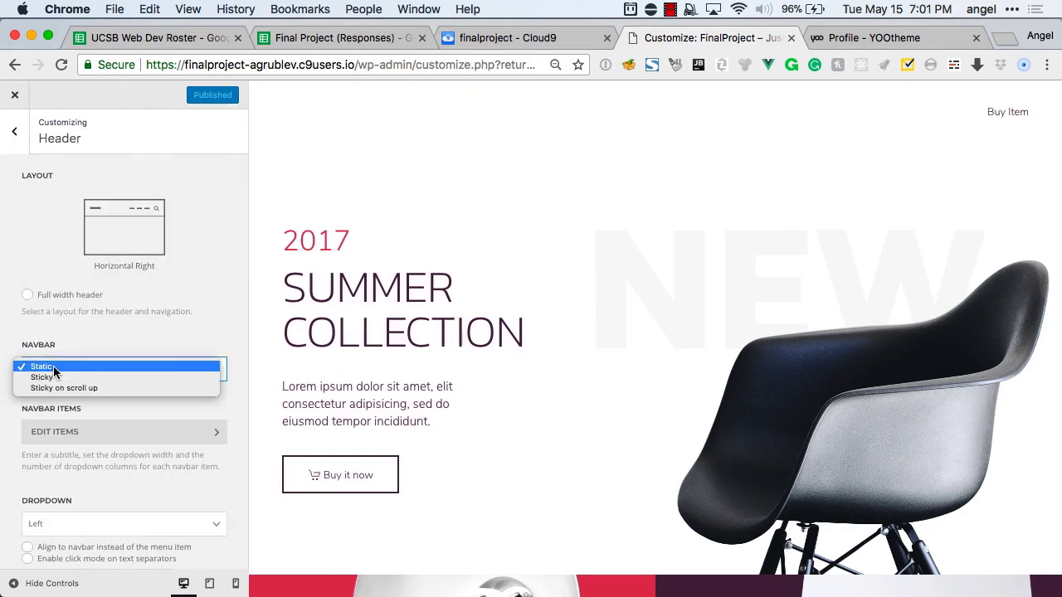
left_click(55, 388)
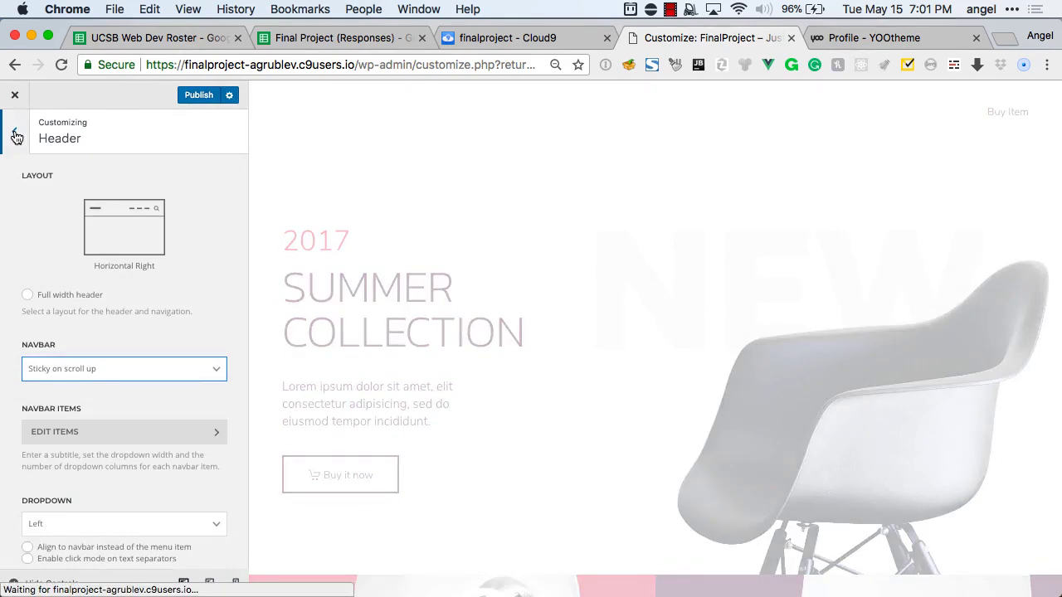
left_click(16, 135)
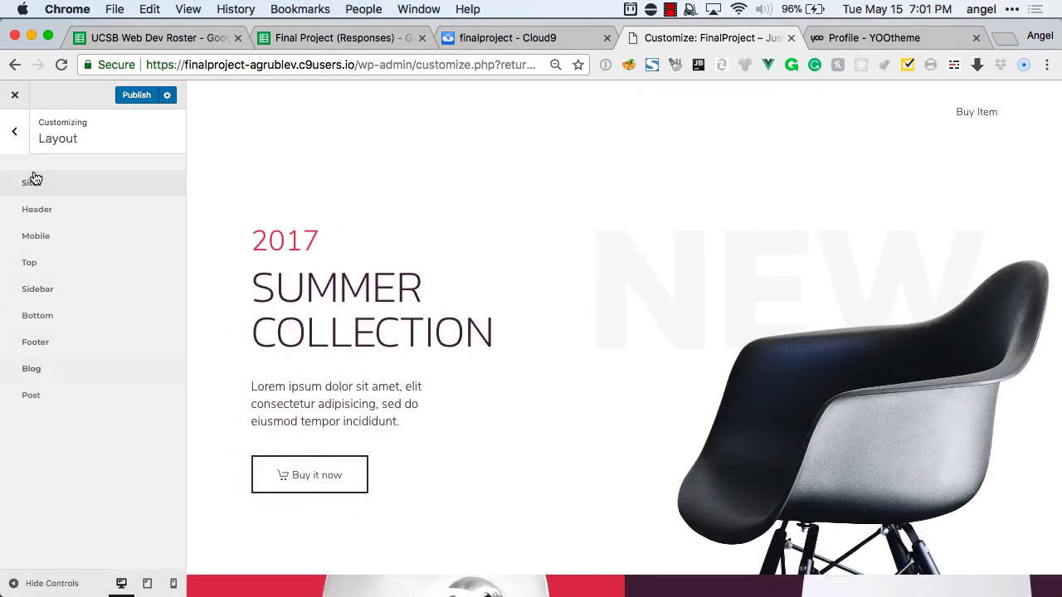
Enter TransPawGear as the logo text and publish the changes.
left_click(30, 182)
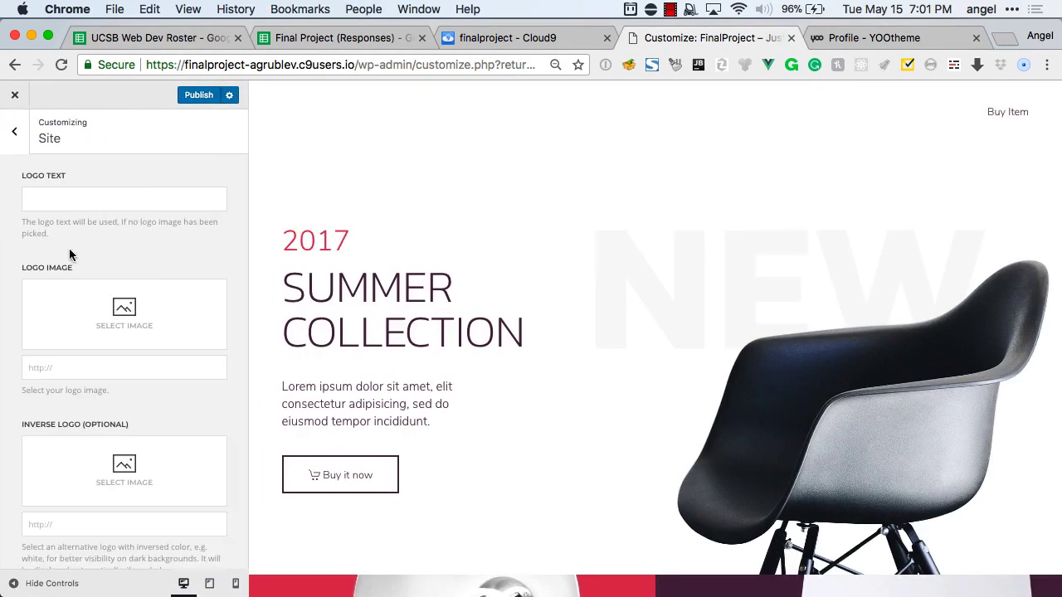
type("Tra")
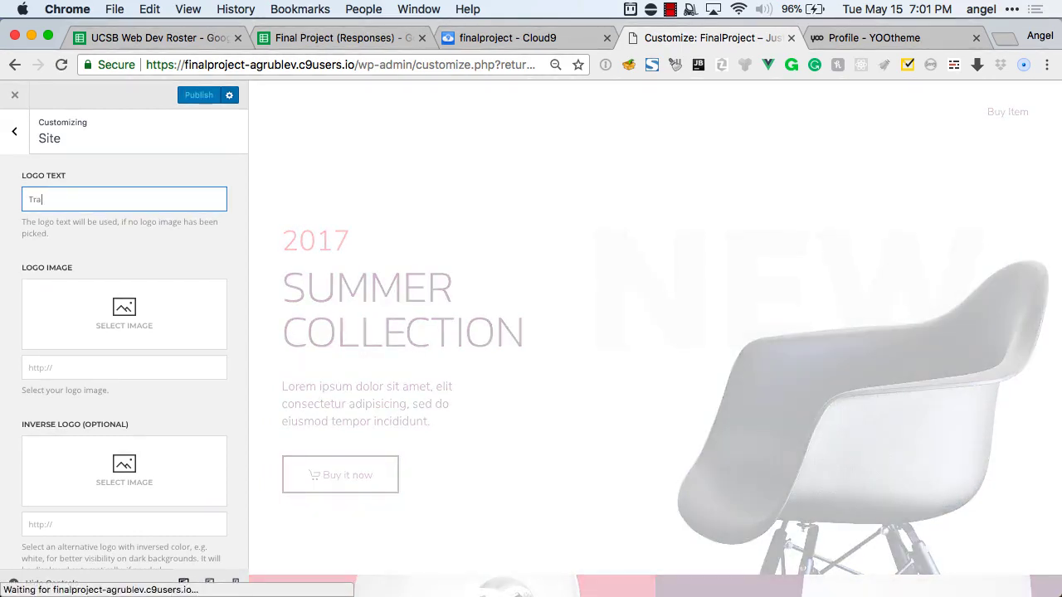
type("nsPawGear")
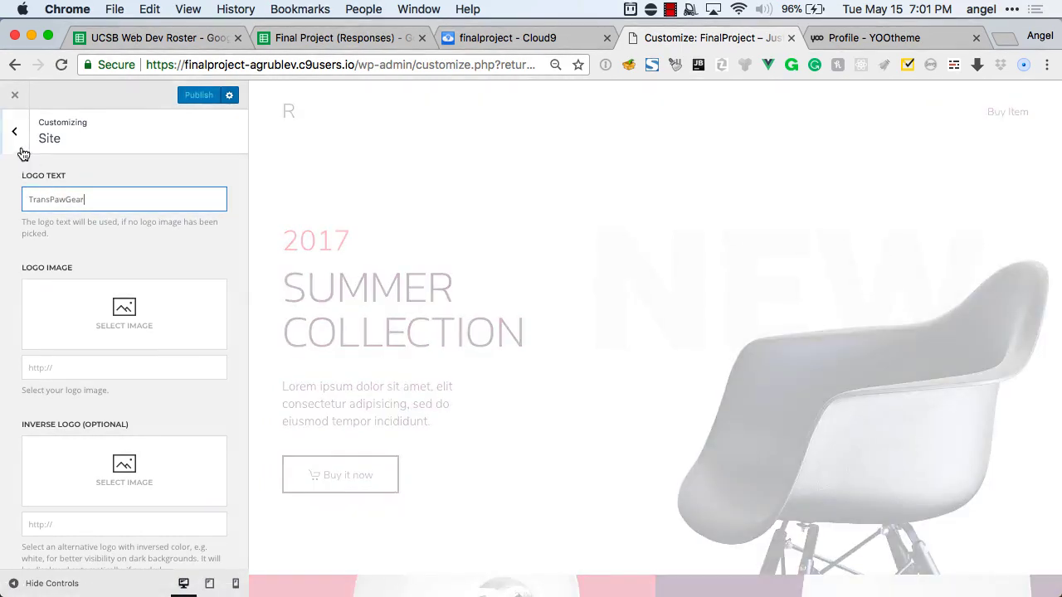
left_click(177, 136)
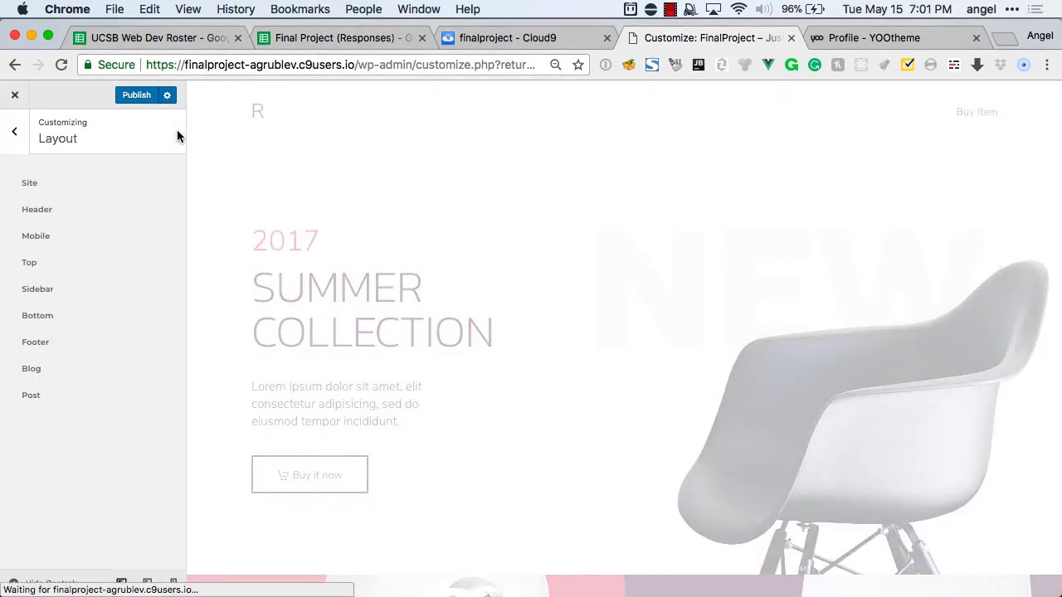
left_click(139, 98)
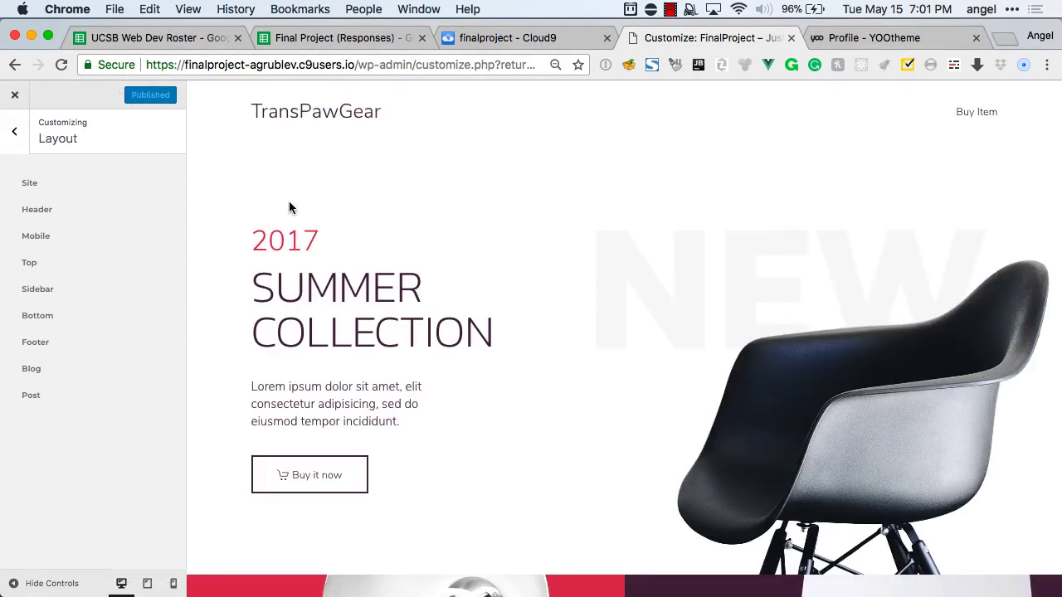
scroll(289, 208, "down", 3)
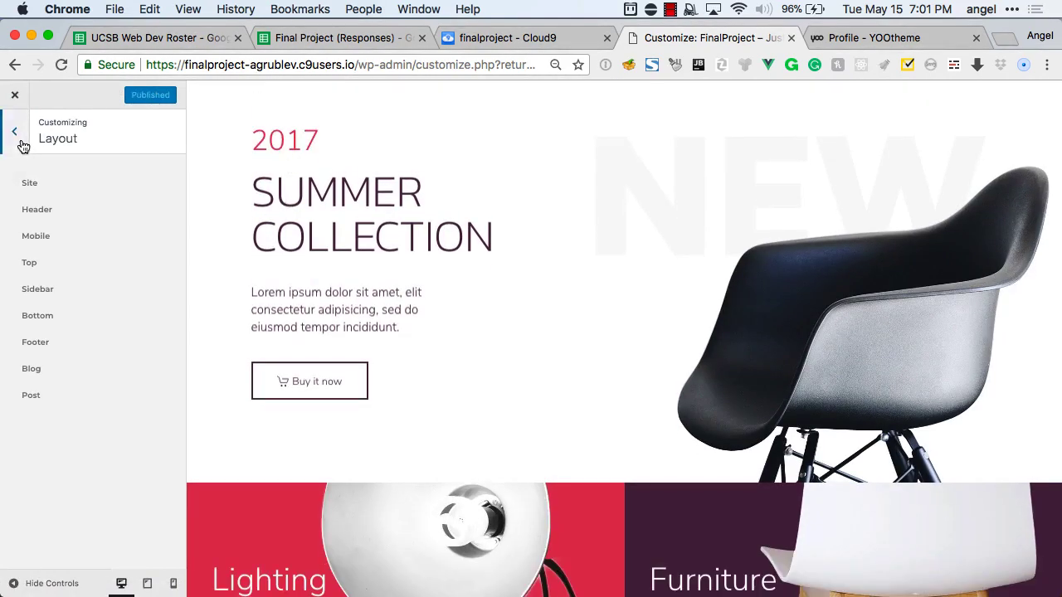
left_click(16, 133)
Delete the Products Grid, About, Showroom, Featured Projects, Product, Information Grid and Footer Information sections.
scroll(438, 324, "up", 2)
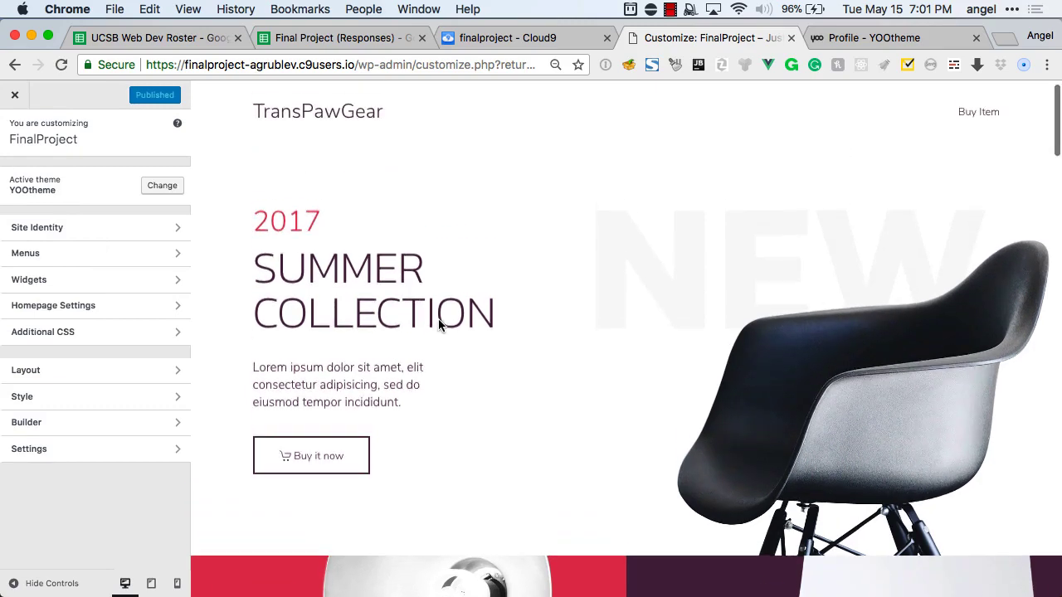
scroll(525, 378, "down", 2)
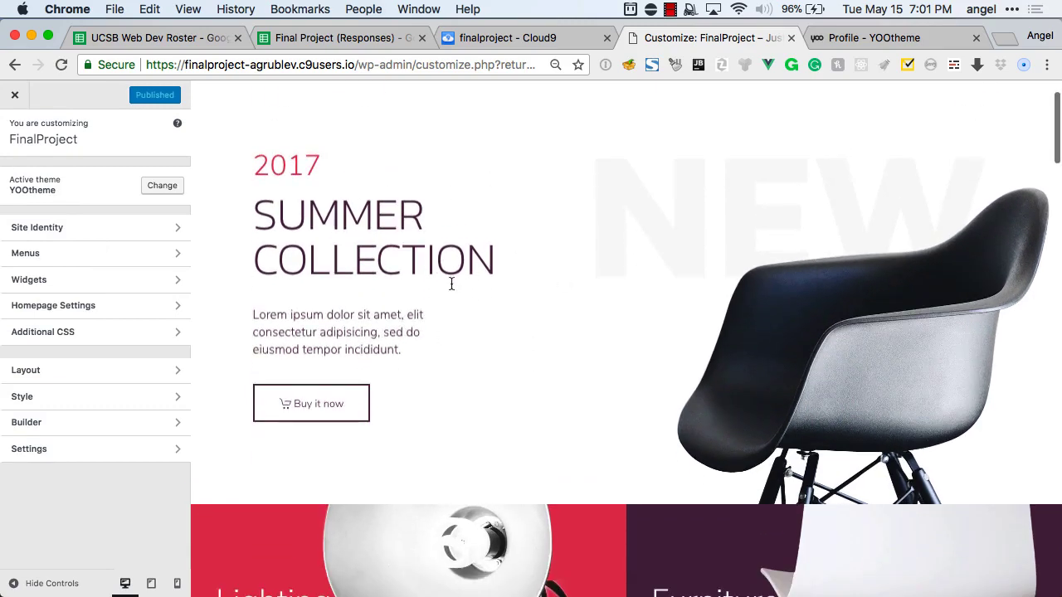
scroll(465, 291, "down", 2)
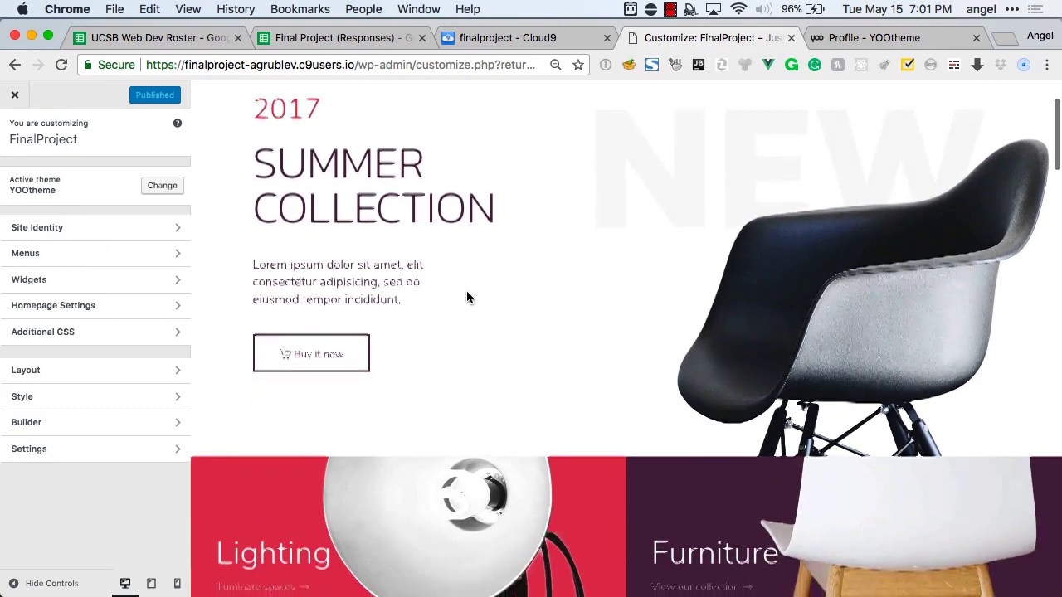
left_click(97, 423)
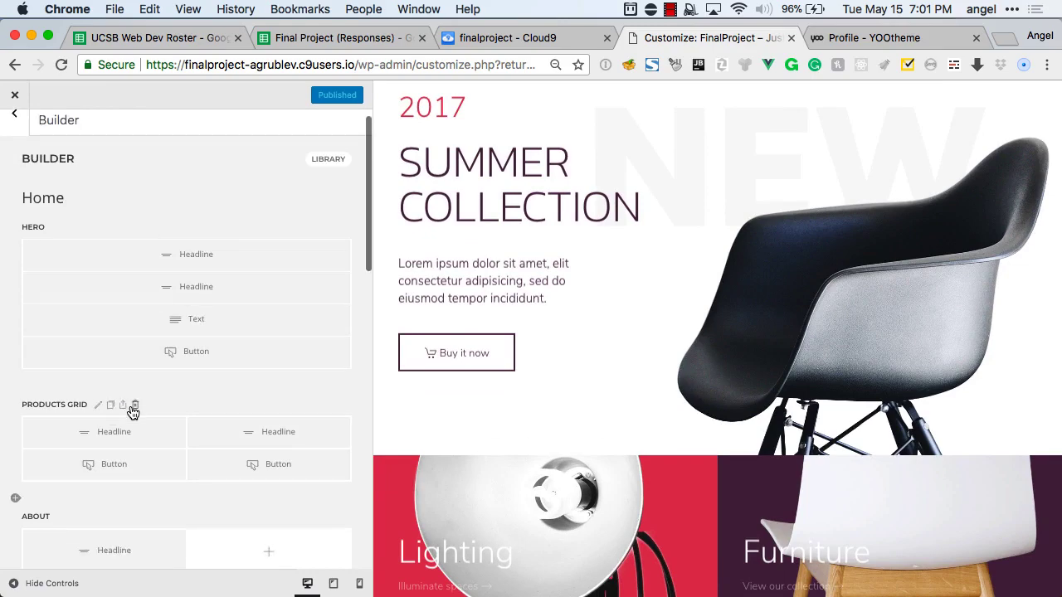
left_click(134, 404)
left_click(97, 404)
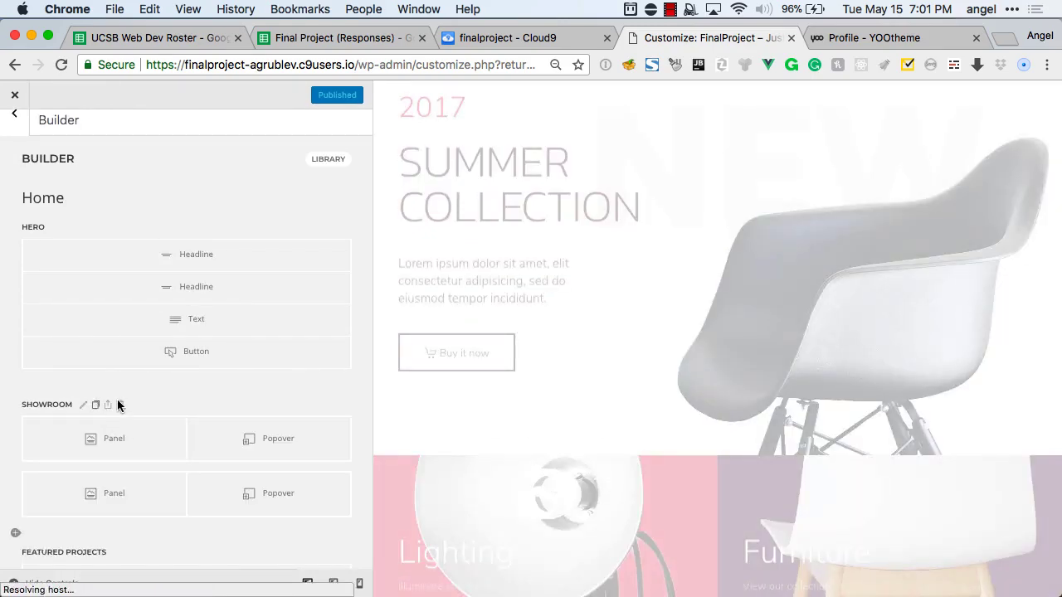
left_click(121, 406)
left_click(154, 405)
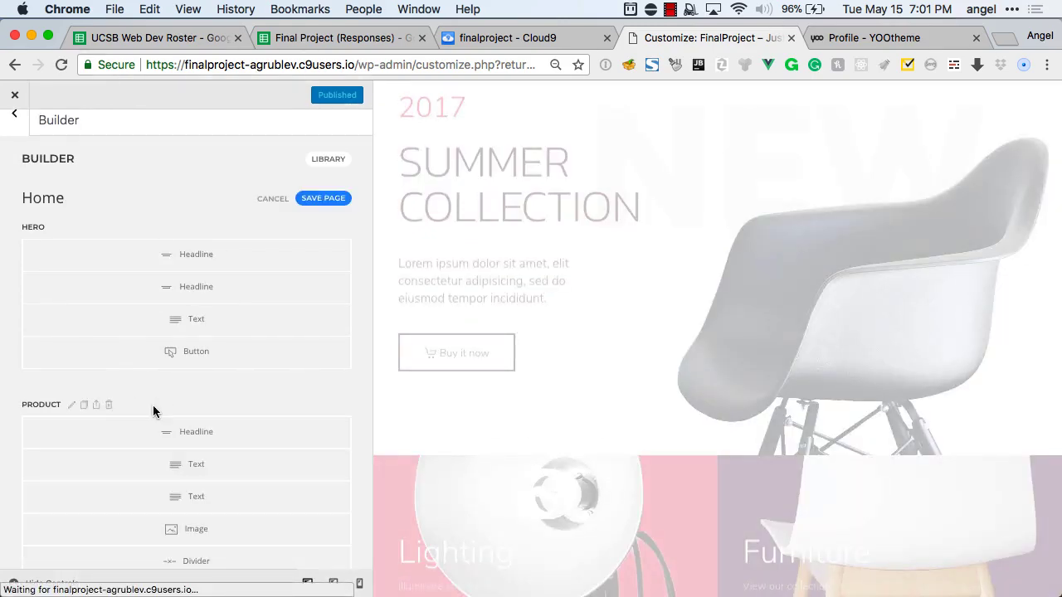
left_click(109, 405)
left_click(144, 405)
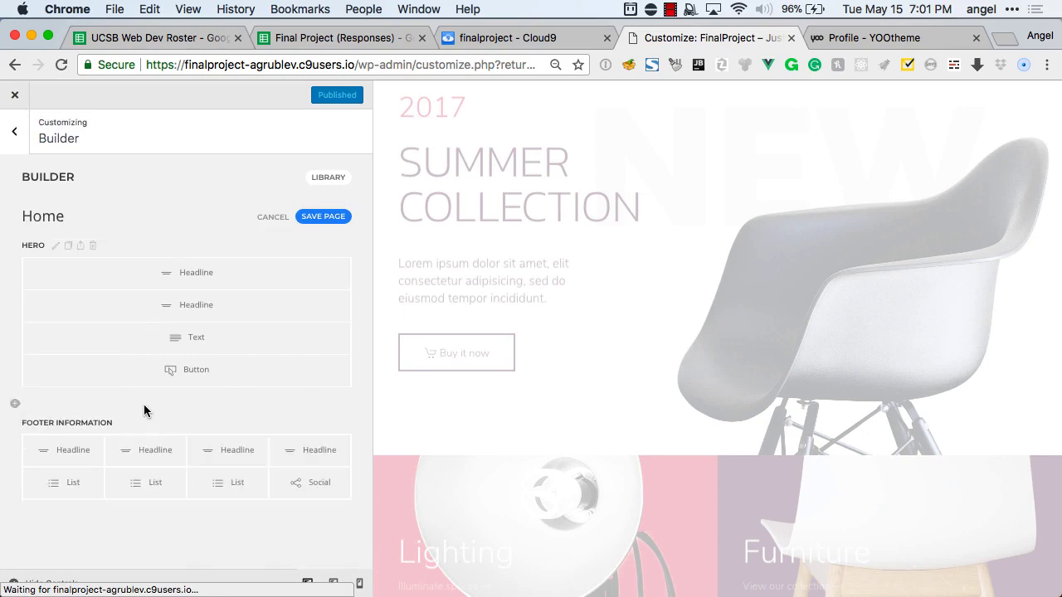
left_click(161, 423)
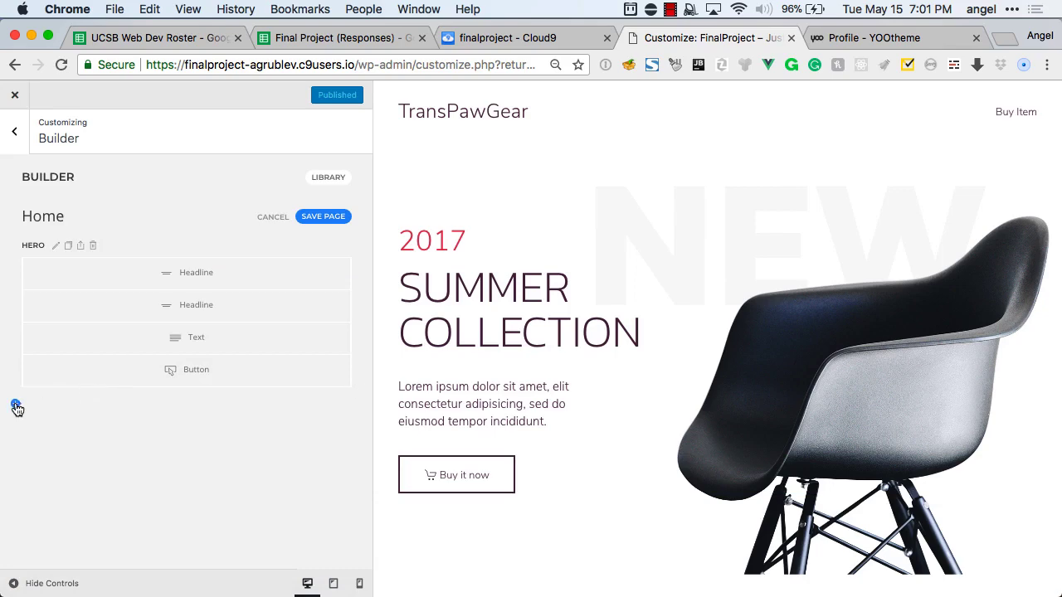
Add a new section below the Hero, keeping its section style at Default.
left_click(17, 404)
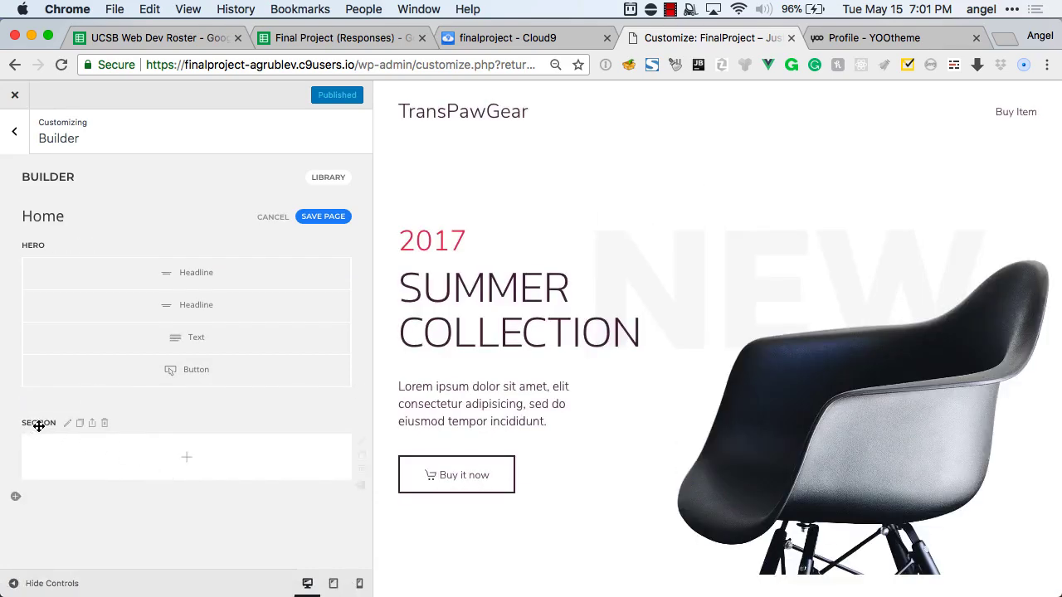
left_click(68, 425)
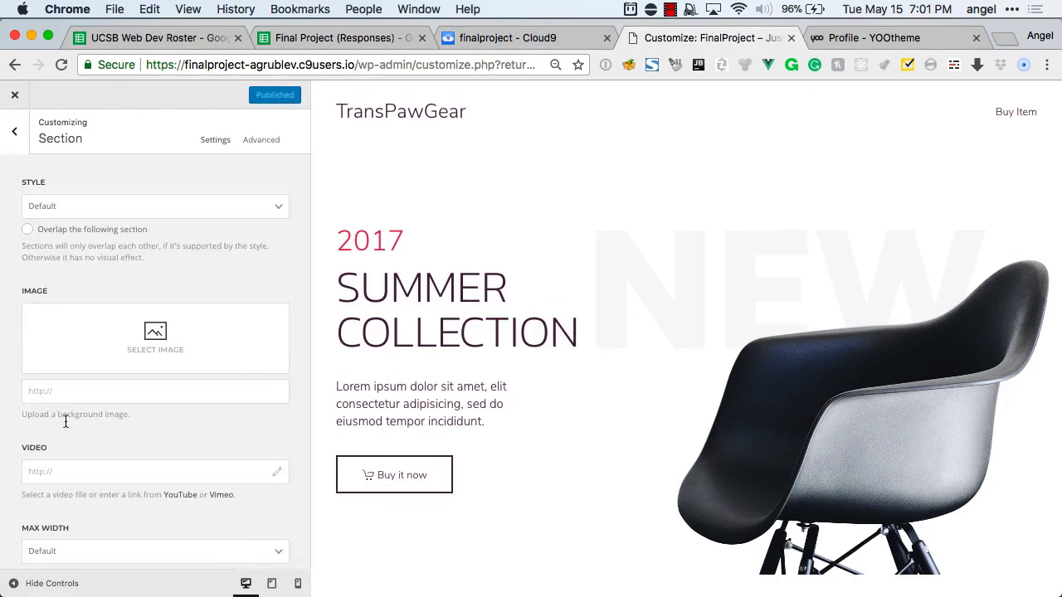
left_click(105, 206)
left_click(102, 204)
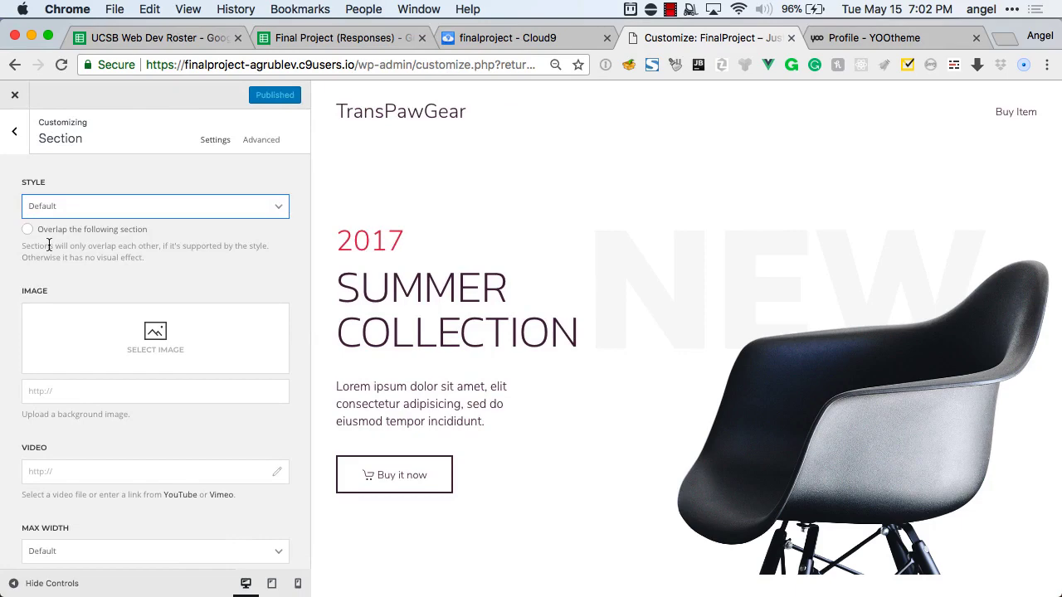
scroll(49, 245, "down", 3)
scroll(48, 232, "down", 10)
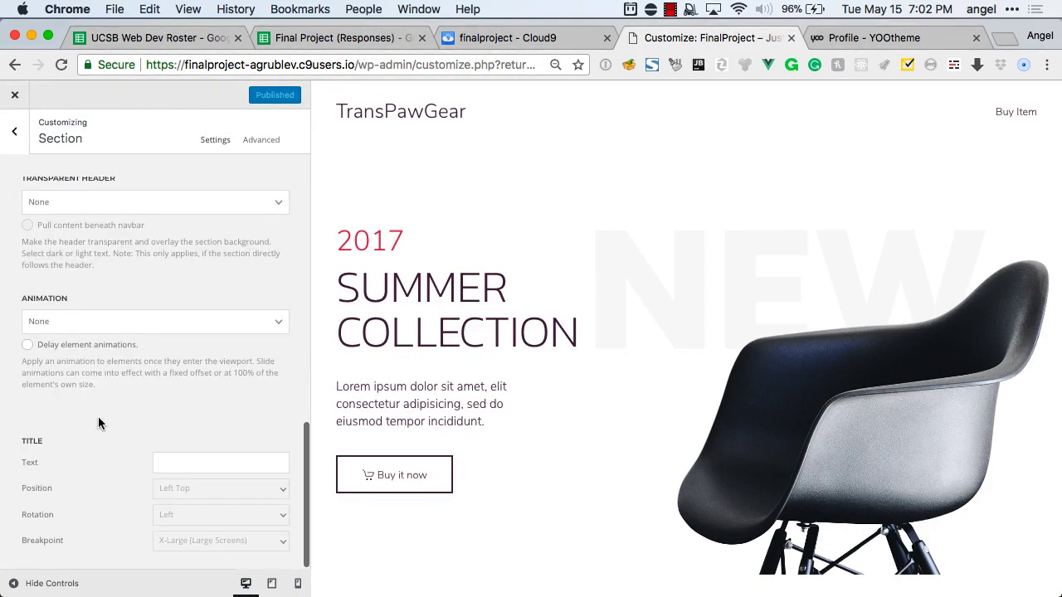
type("Features")
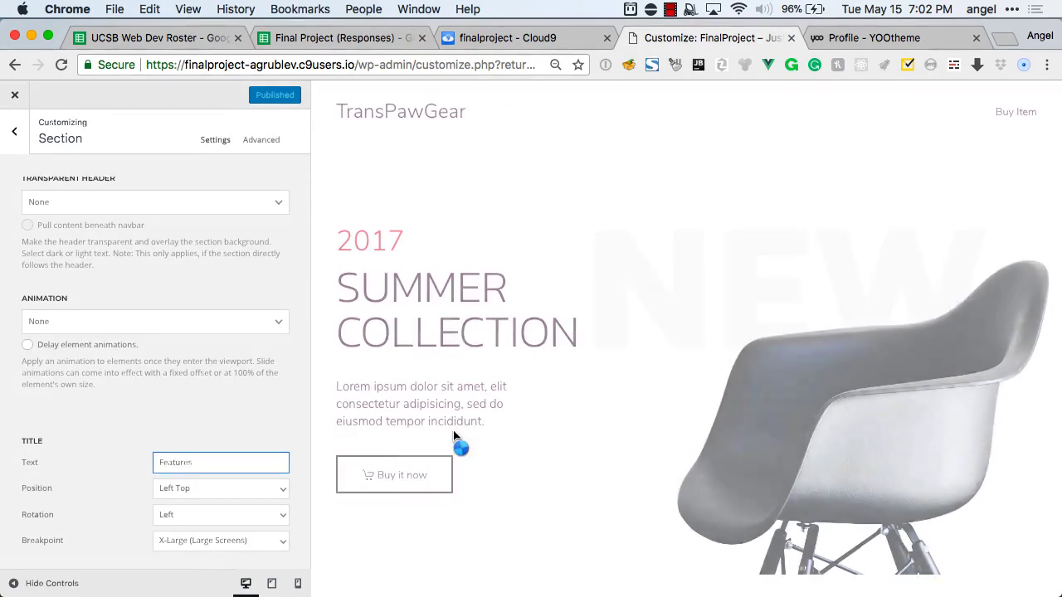
scroll(635, 398, "down", 2)
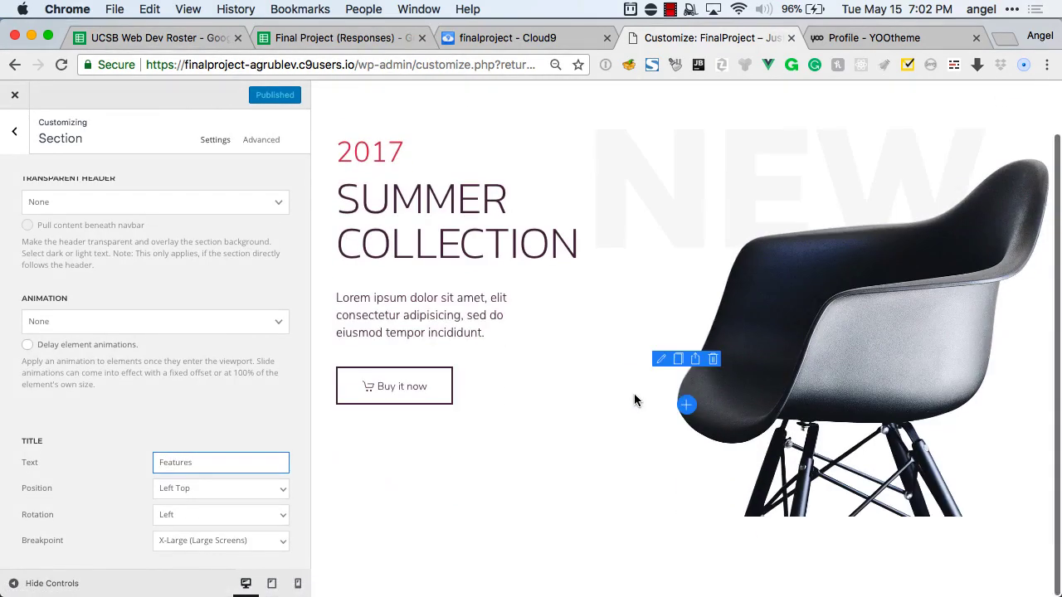
scroll(176, 374, "up", 5)
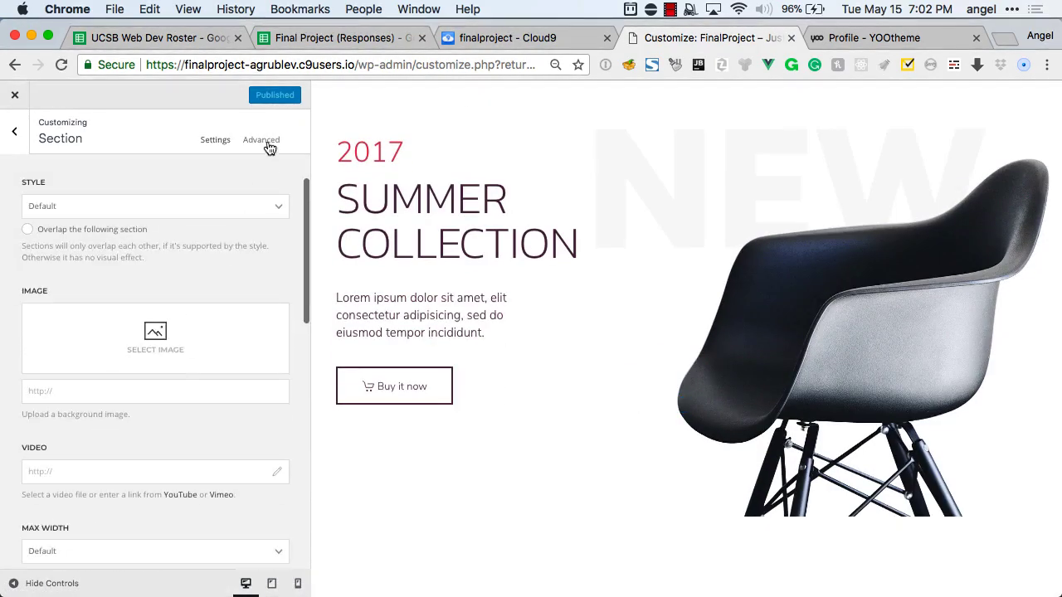
Name the new section 'Features' in its Advanced options, adding no elements yet.
left_click(267, 142)
left_click(149, 204)
type("Feat")
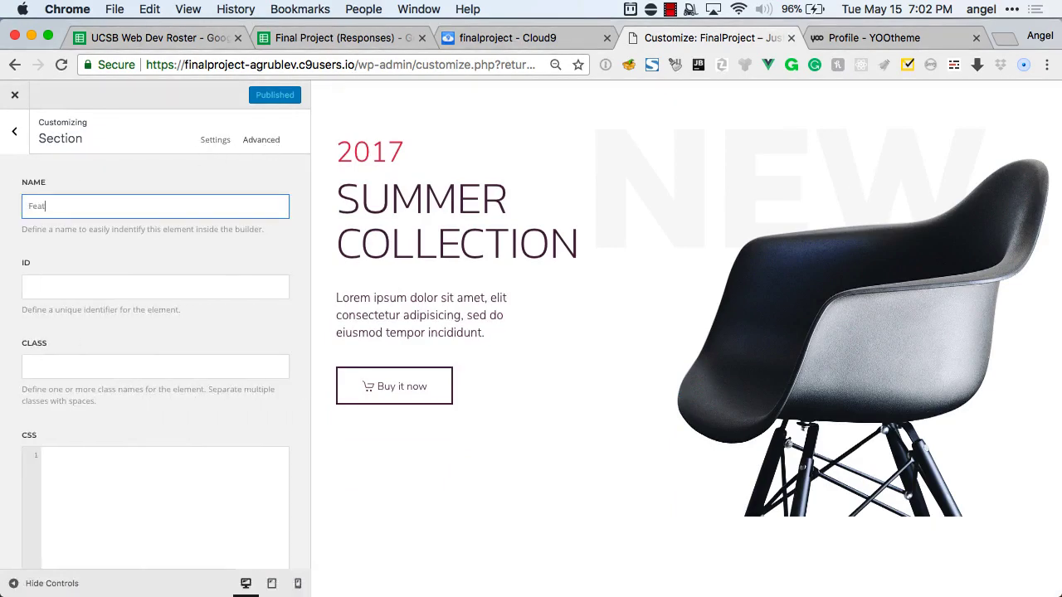
type("ures")
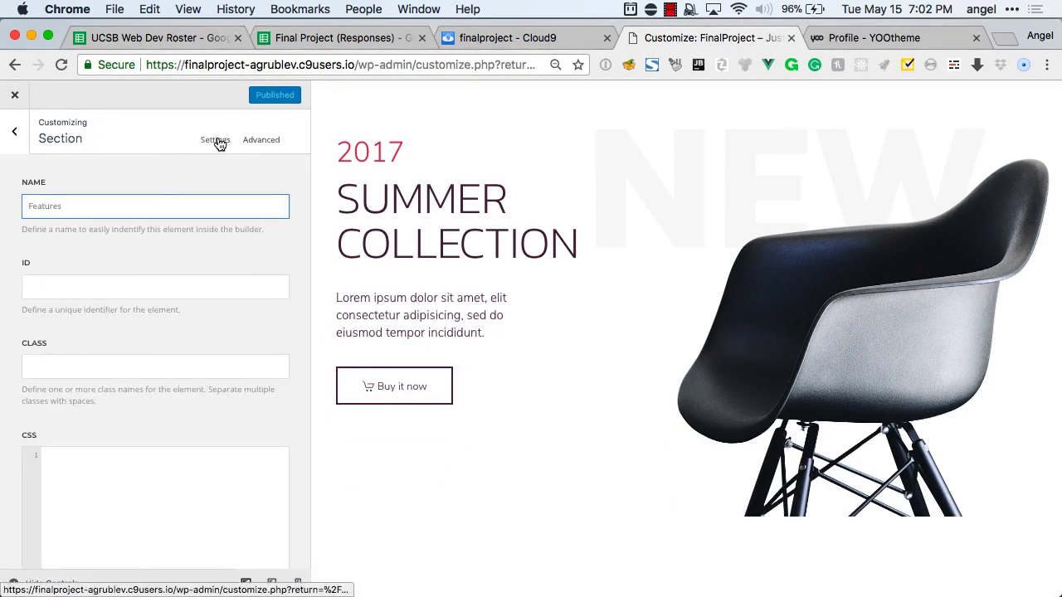
left_click(215, 140)
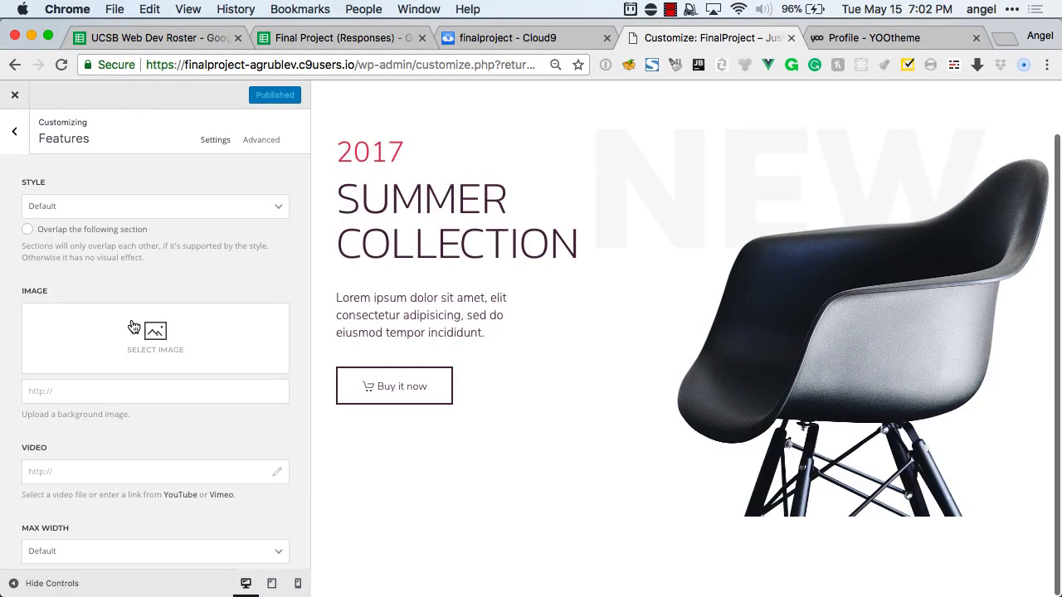
left_click(15, 132)
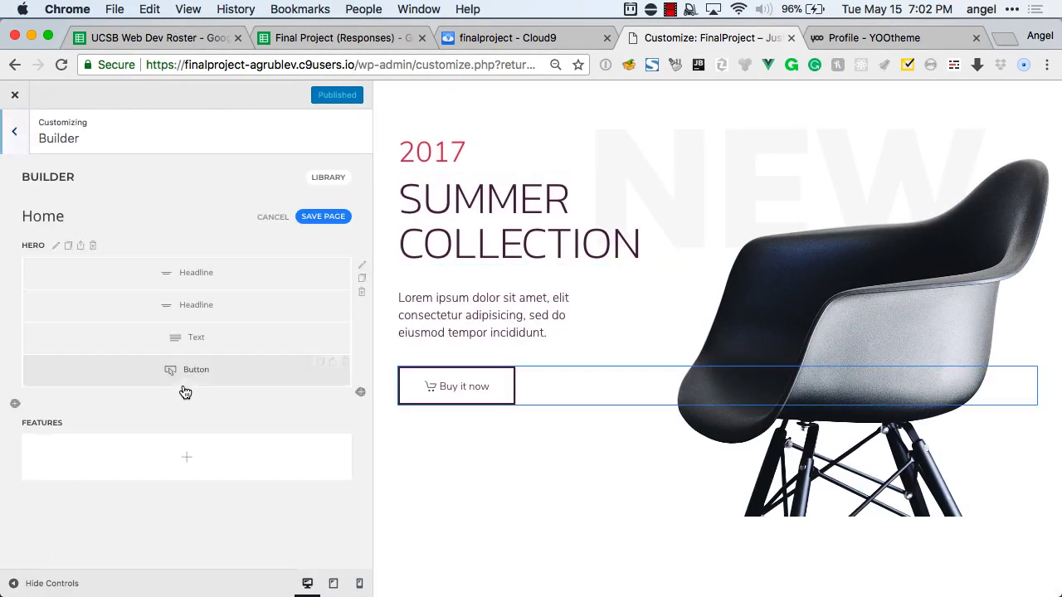
left_click(171, 459)
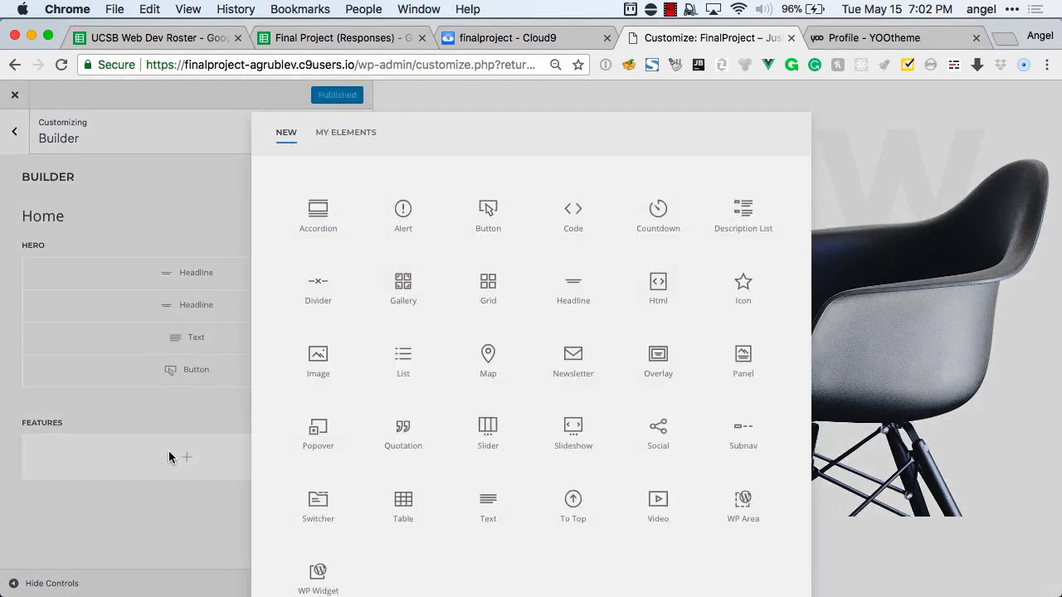
scroll(427, 331, "down", 2)
left_click(176, 478)
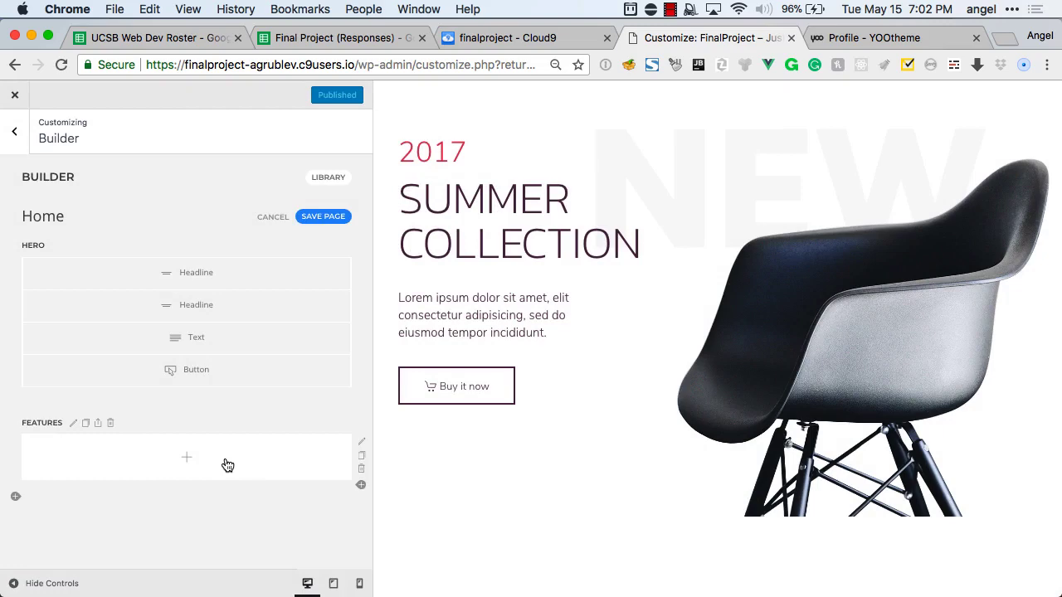
Review the Features section's Default style and Advanced settings without changing them.
left_click(73, 423)
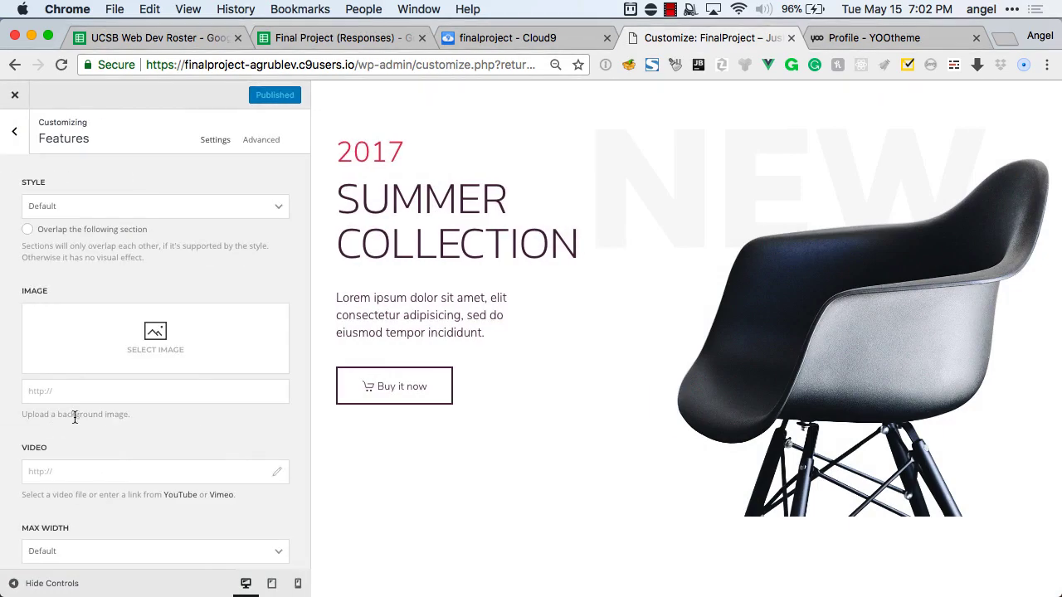
scroll(136, 286, "down", 5)
scroll(136, 281, "down", 10)
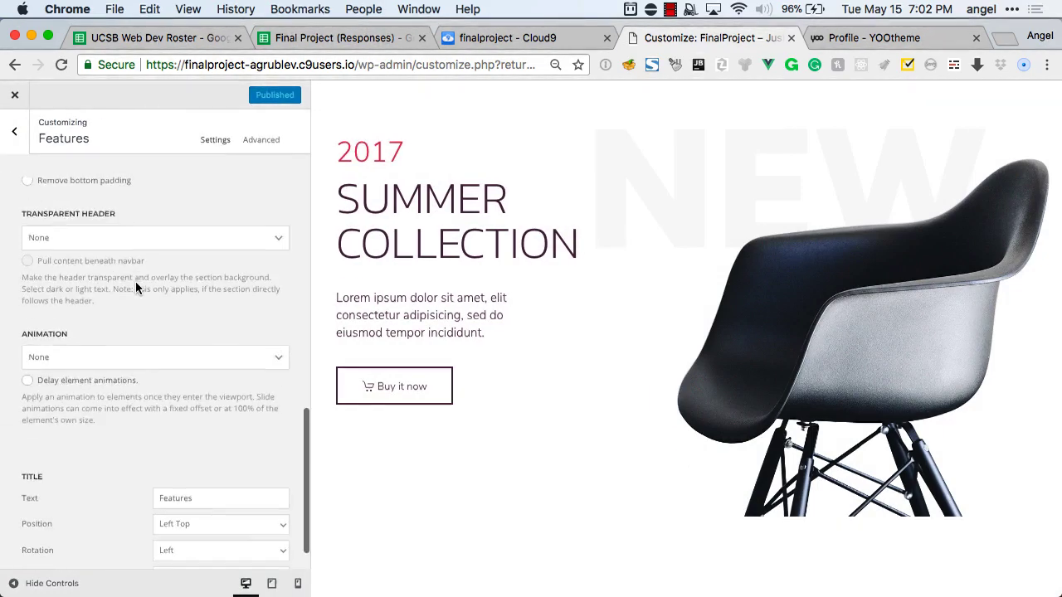
scroll(135, 281, "up", 8)
scroll(135, 281, "up", 4)
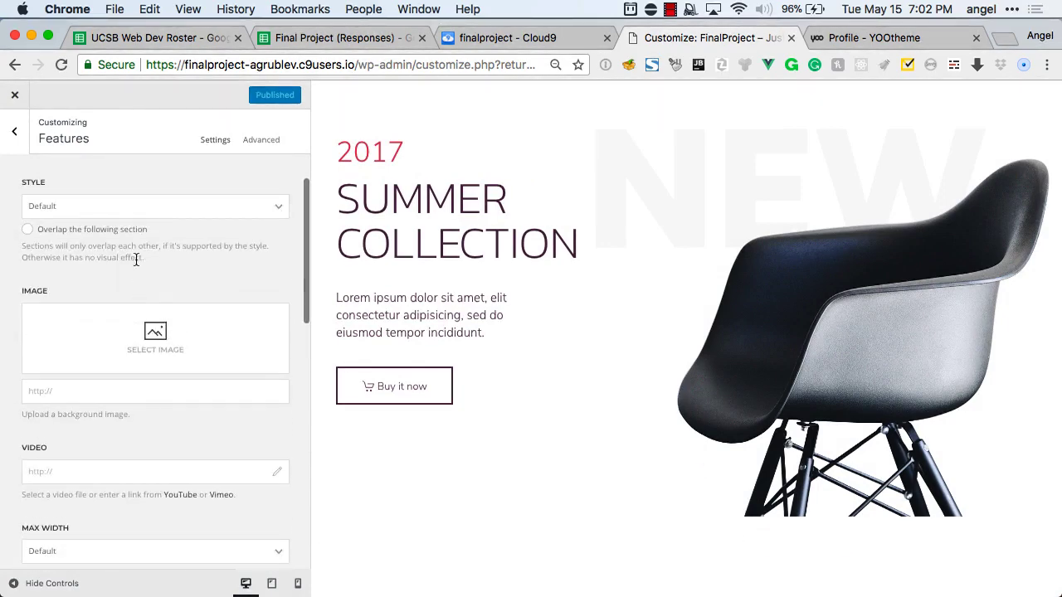
left_click(149, 203)
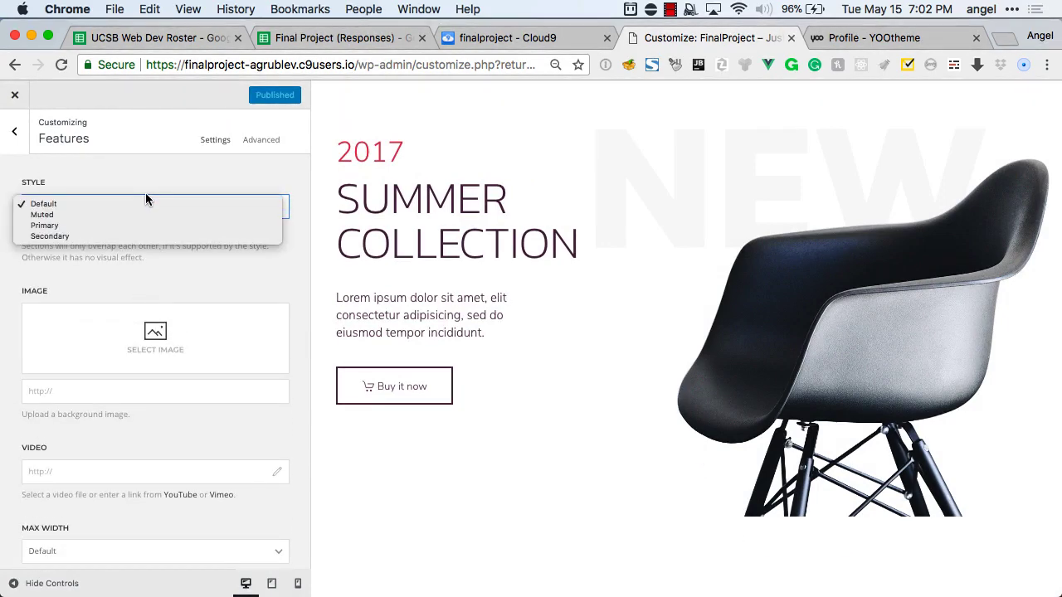
left_click(146, 203)
left_click(264, 141)
scroll(184, 249, "down", 3)
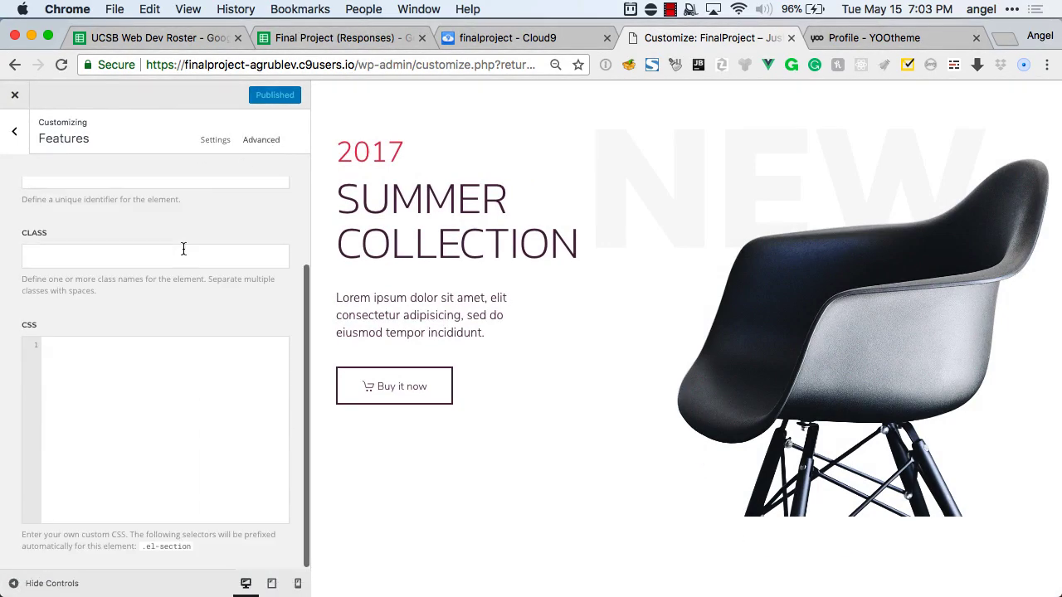
left_click(15, 132)
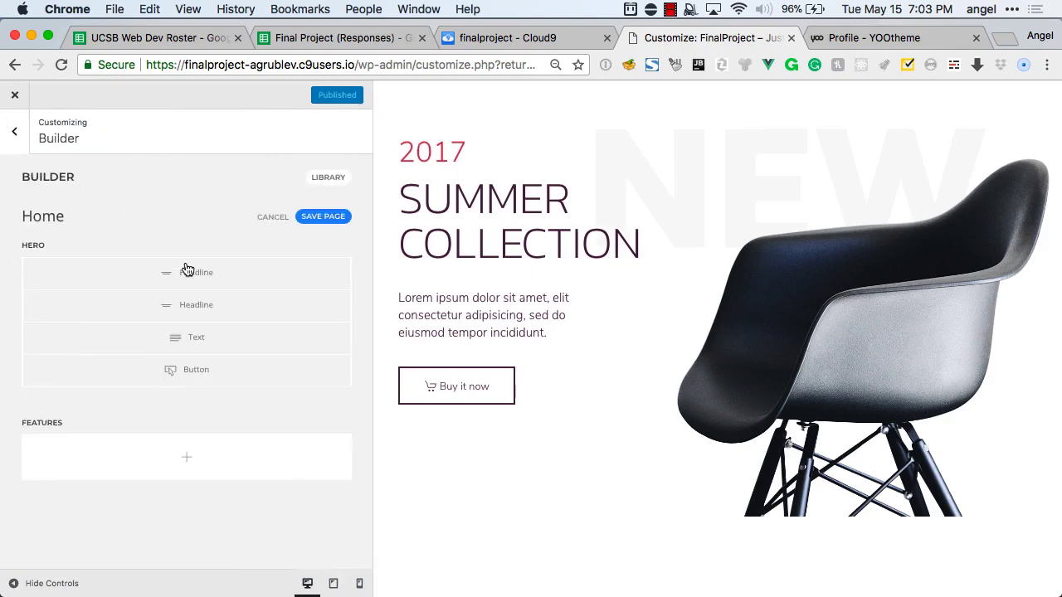
Change the Features row layout from Whole to Halves, creating two equal columns.
left_click(187, 457)
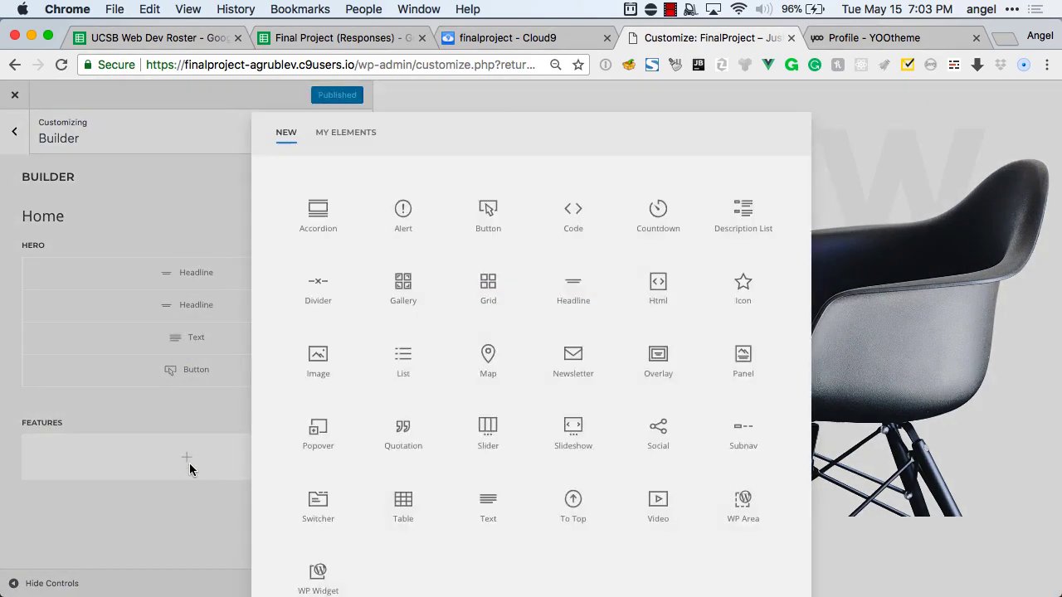
left_click(190, 463)
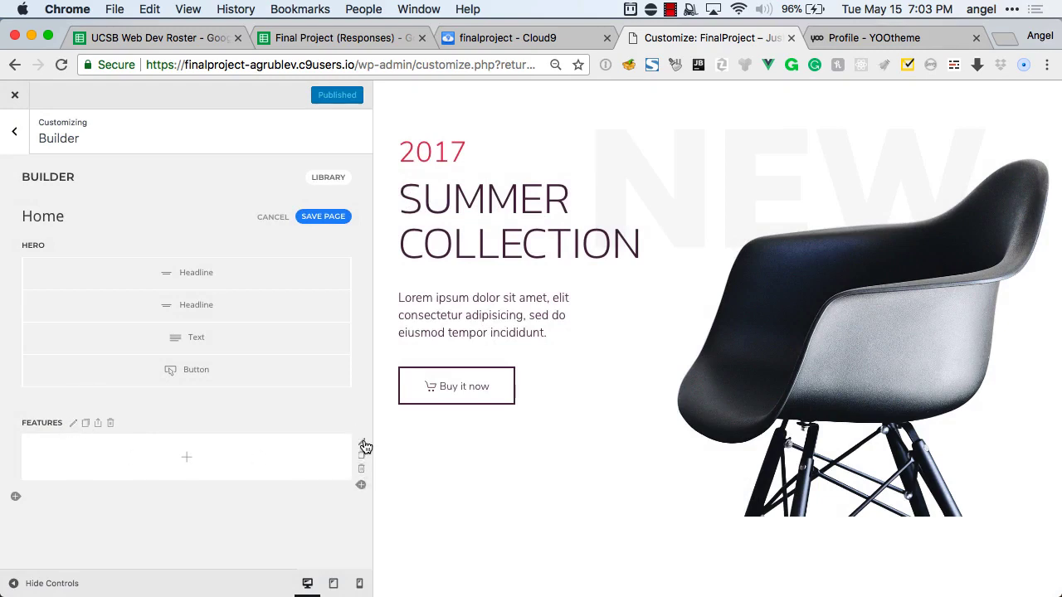
left_click(363, 444)
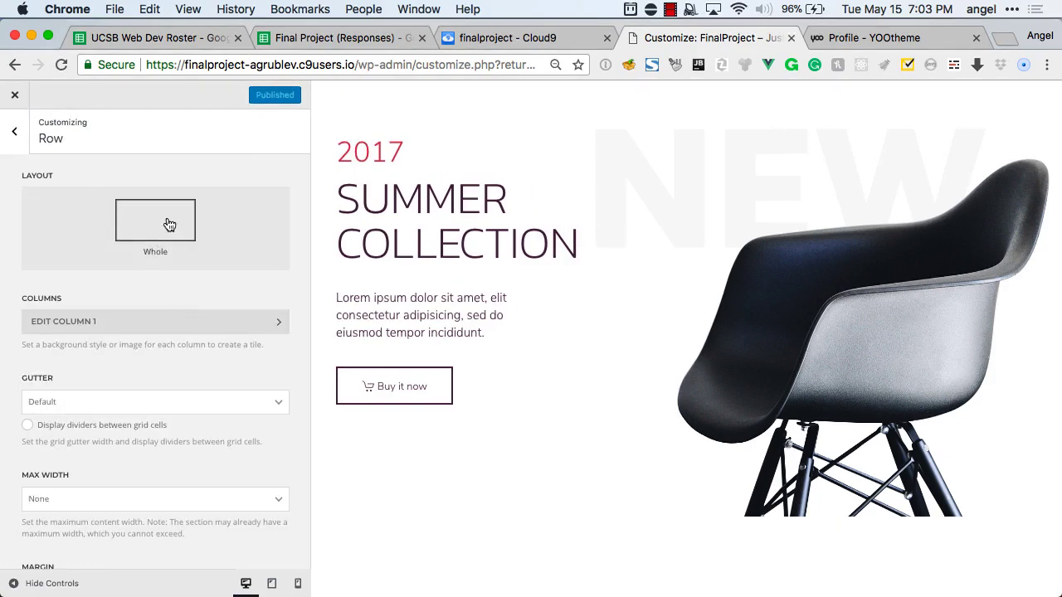
left_click(169, 225)
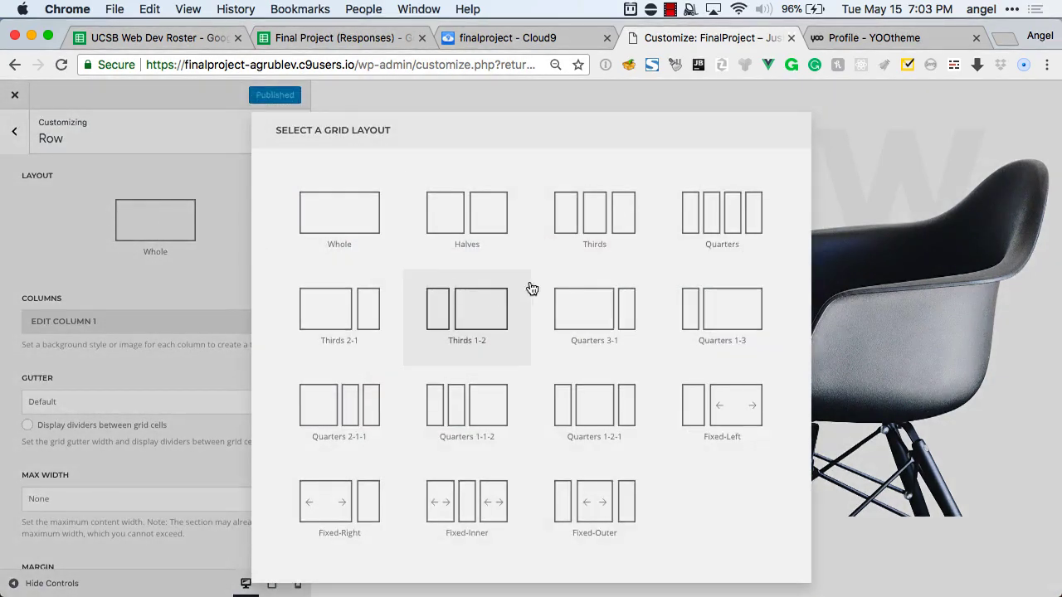
left_click(482, 241)
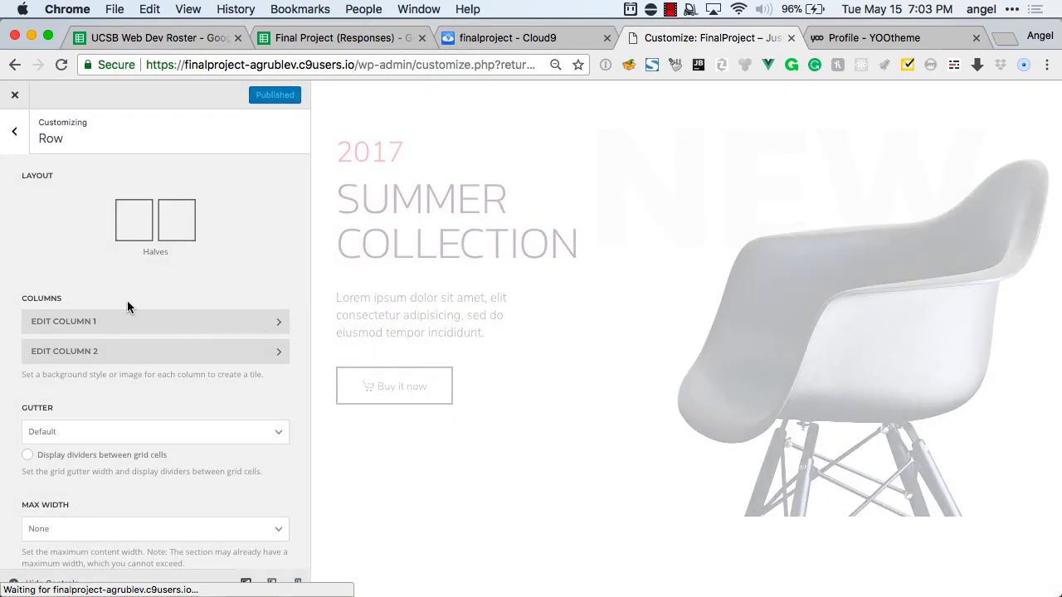
left_click(15, 133)
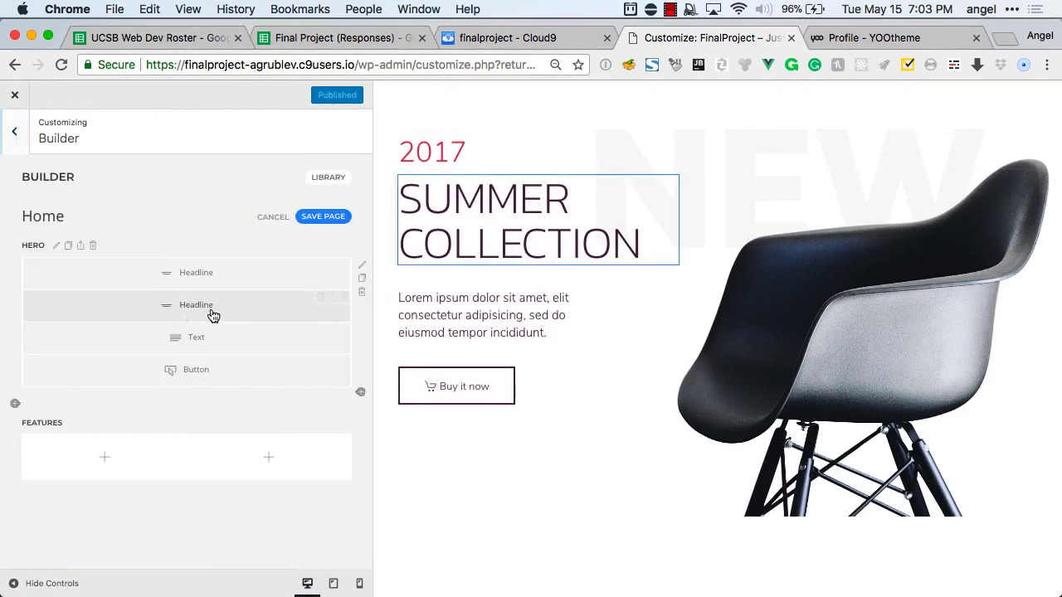
Add a Grid element to the left Features column with a first item titled 'Best Safety'.
left_click(105, 458)
left_click(488, 284)
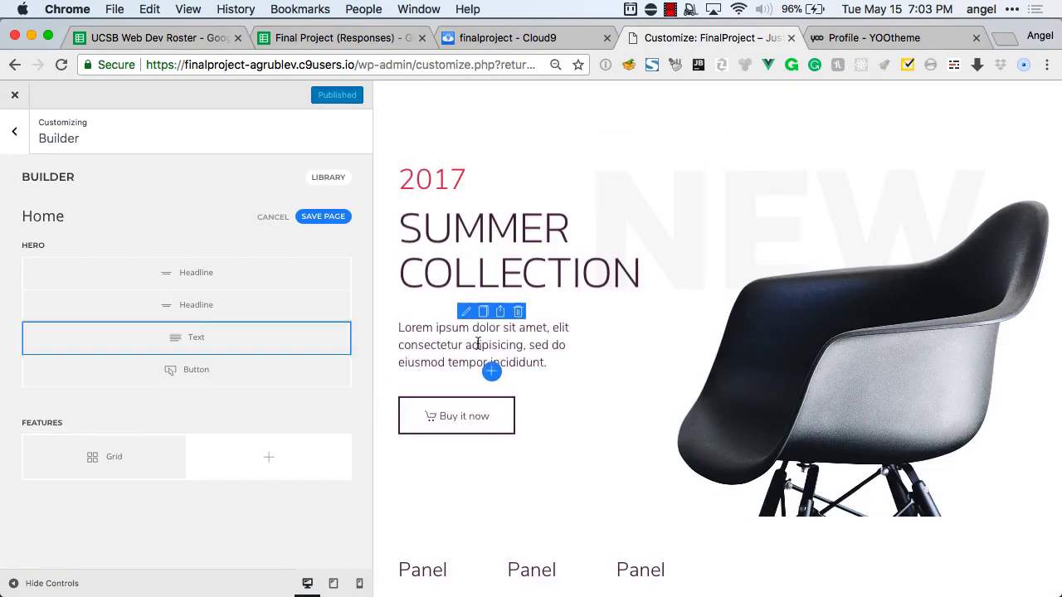
scroll(479, 346, "down", 5)
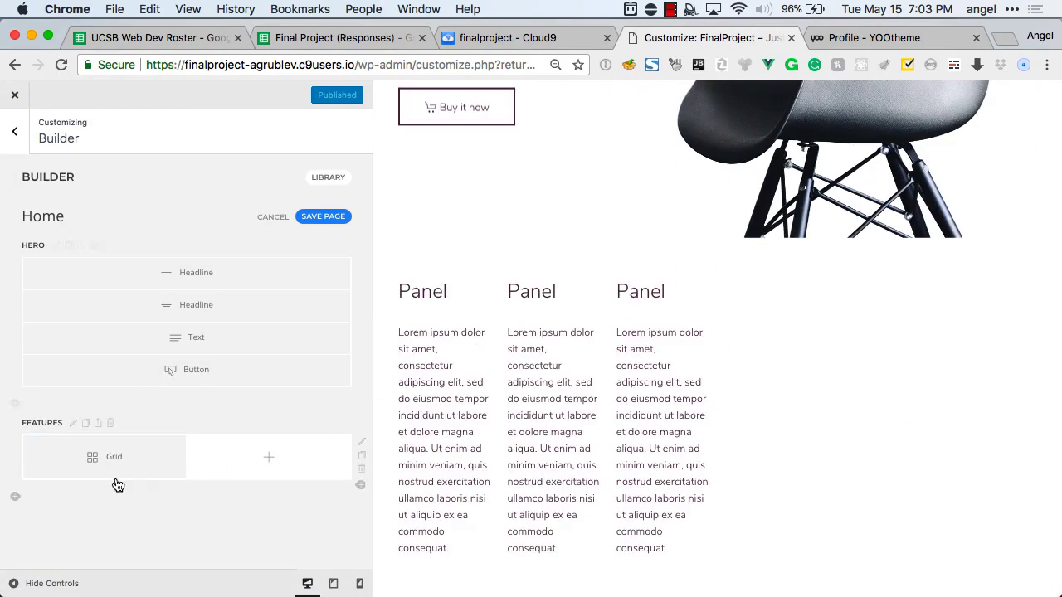
left_click(100, 458)
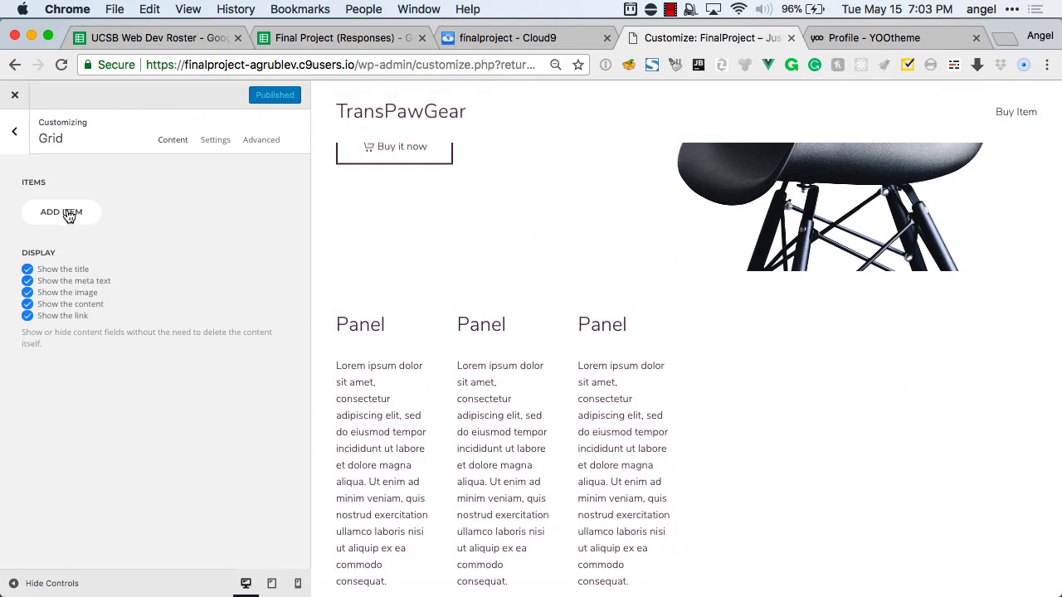
left_click(69, 213)
left_click(68, 199)
type("Be")
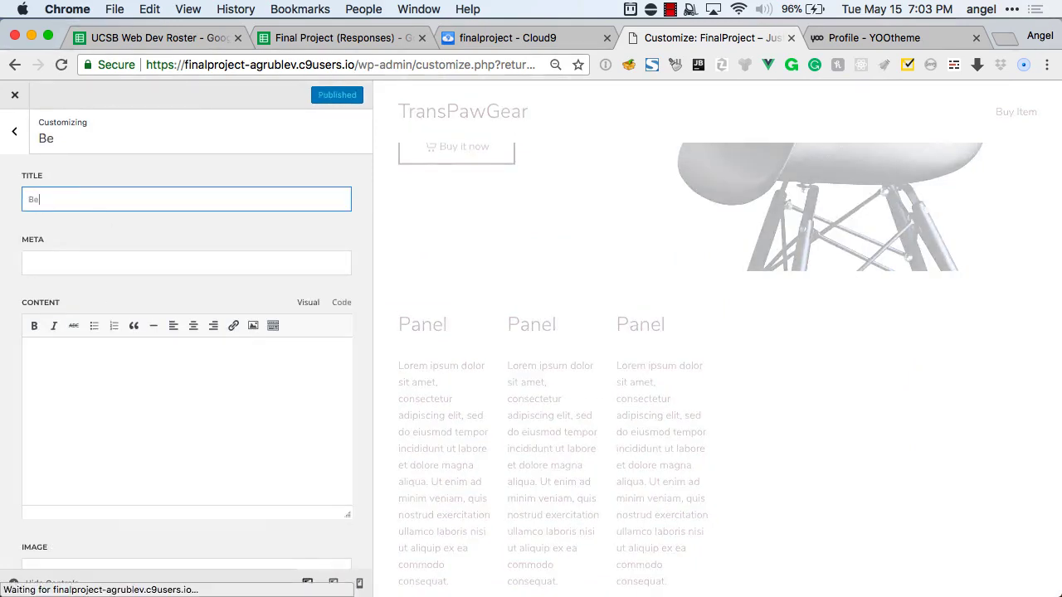
type("st Safety")
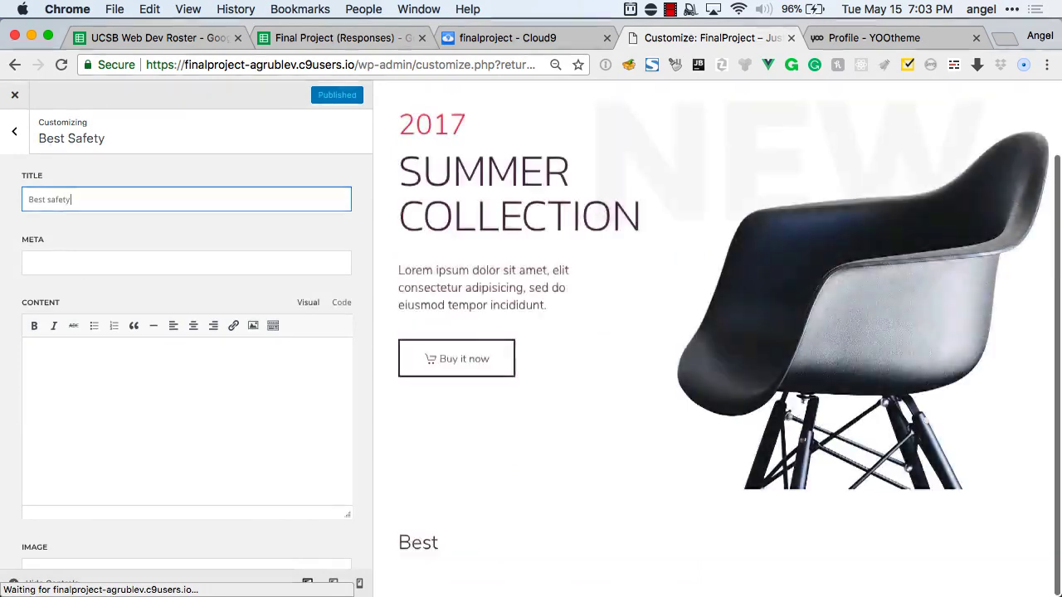
Fill the item's body with 'Lipsum asdoisid sadj asd' filler, repeating the last words twice.
left_click(76, 374)
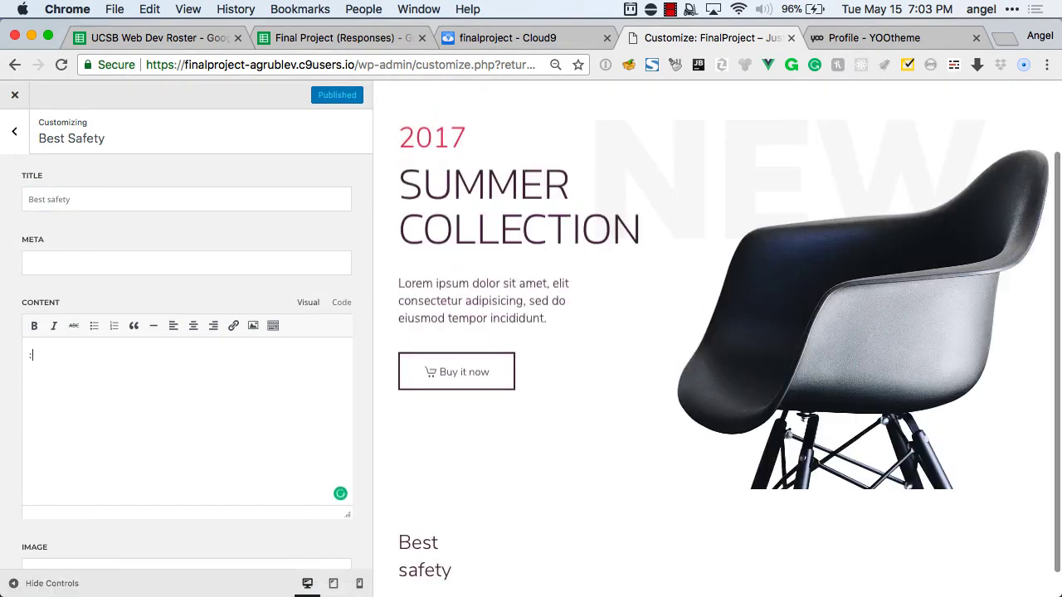
type("Lipsum")
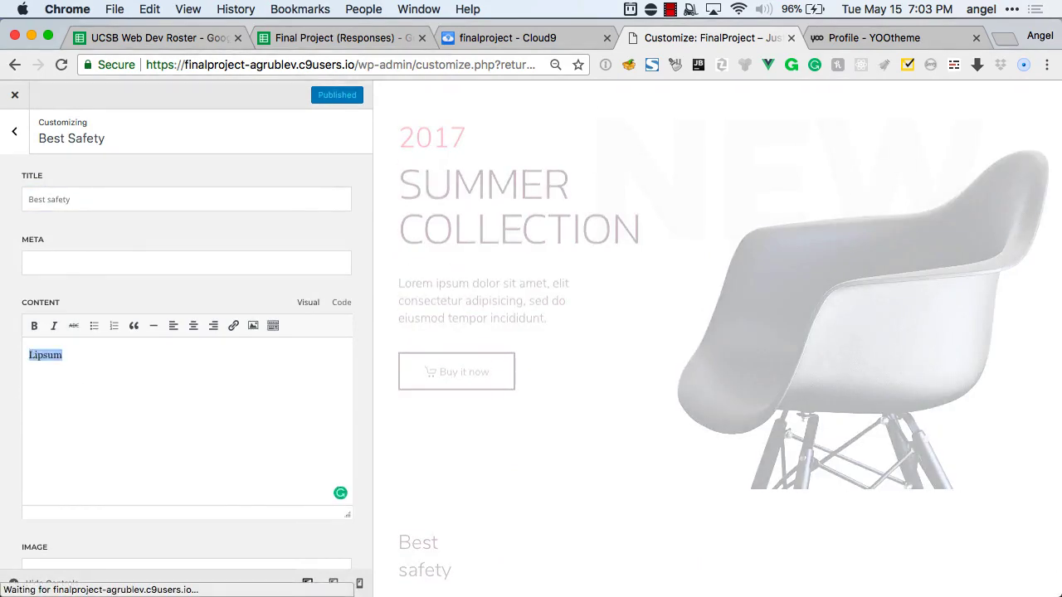
type(" asdoisid sadj asd")
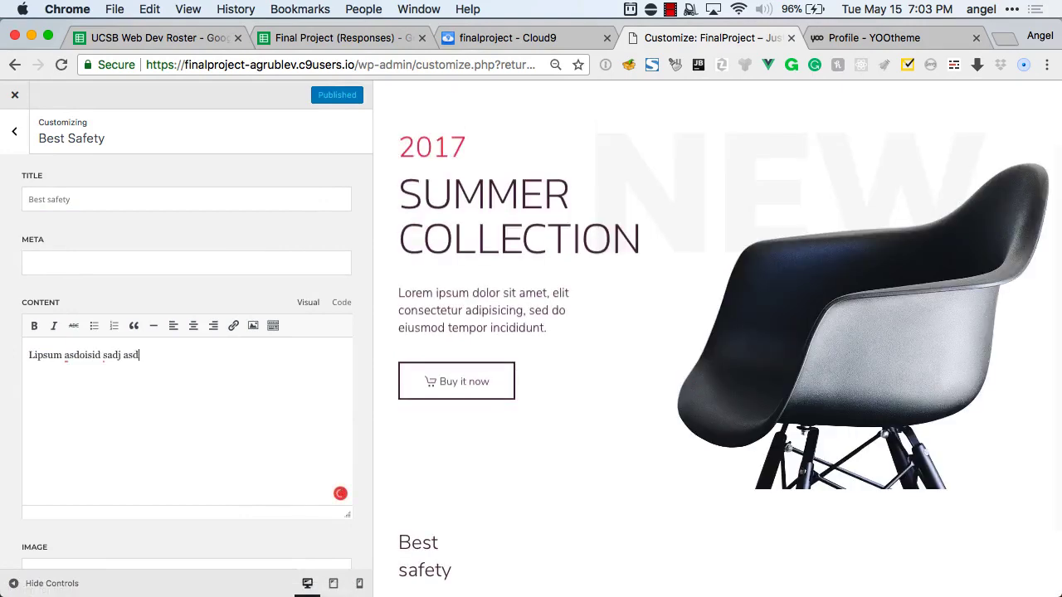
key("super+a")
key("Right")
key("alt+shift+Left")
key("alt+shift+Left")
key("alt+shift+Left")
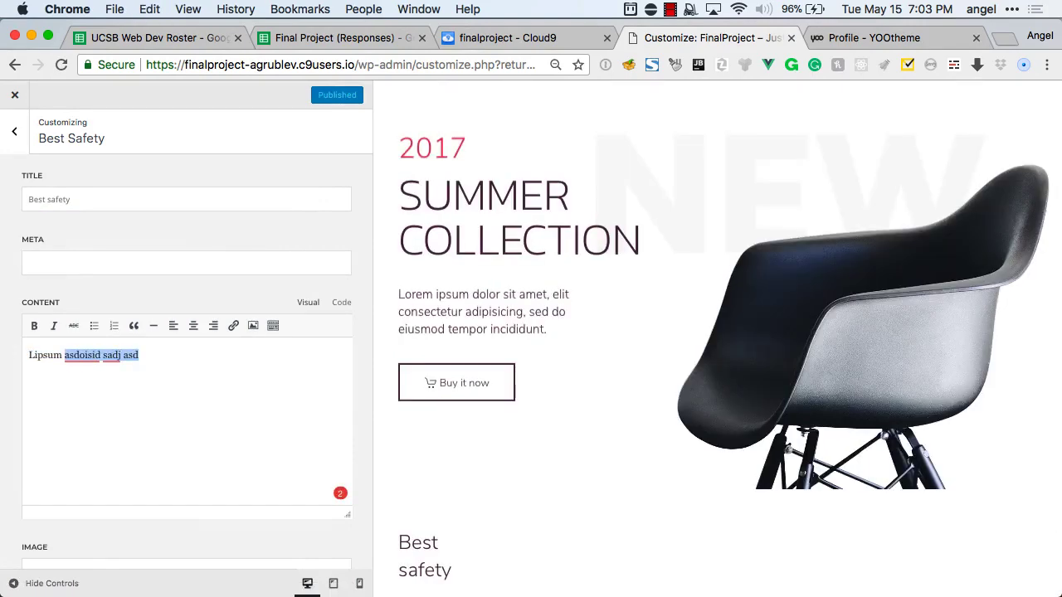
key("super+c")
key("Right")
key("super+v")
key("super+v")
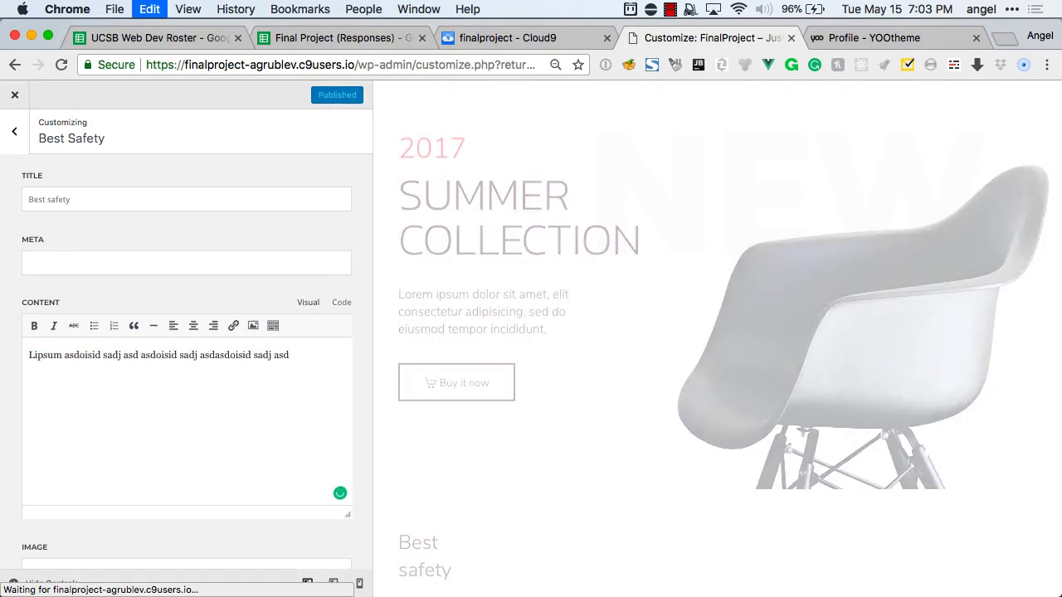
key("super+v")
key("super+v")
key("super+v")
key("super+v")
key("super+a")
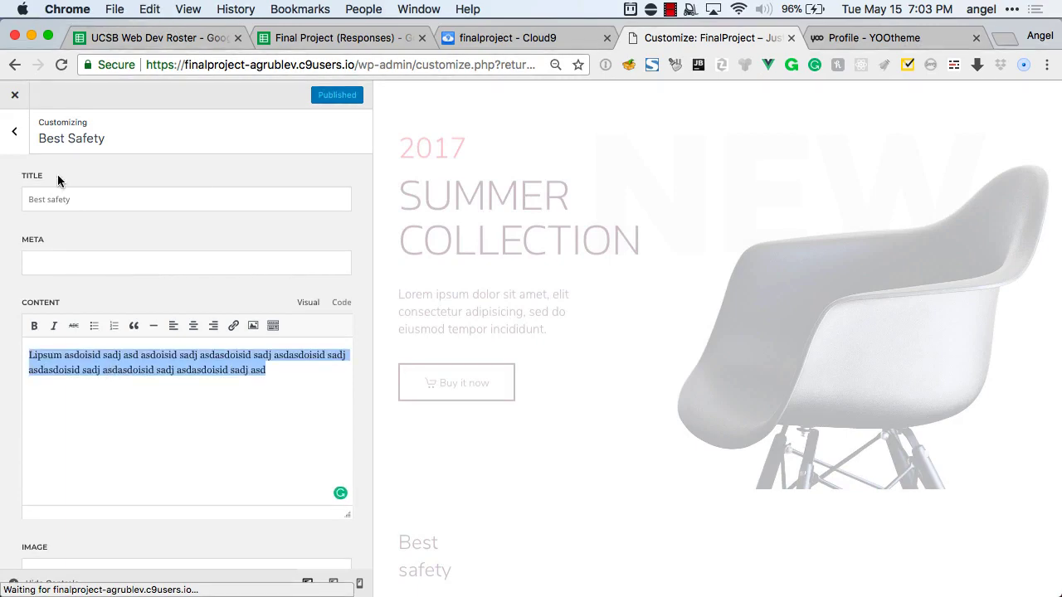
left_click(14, 131)
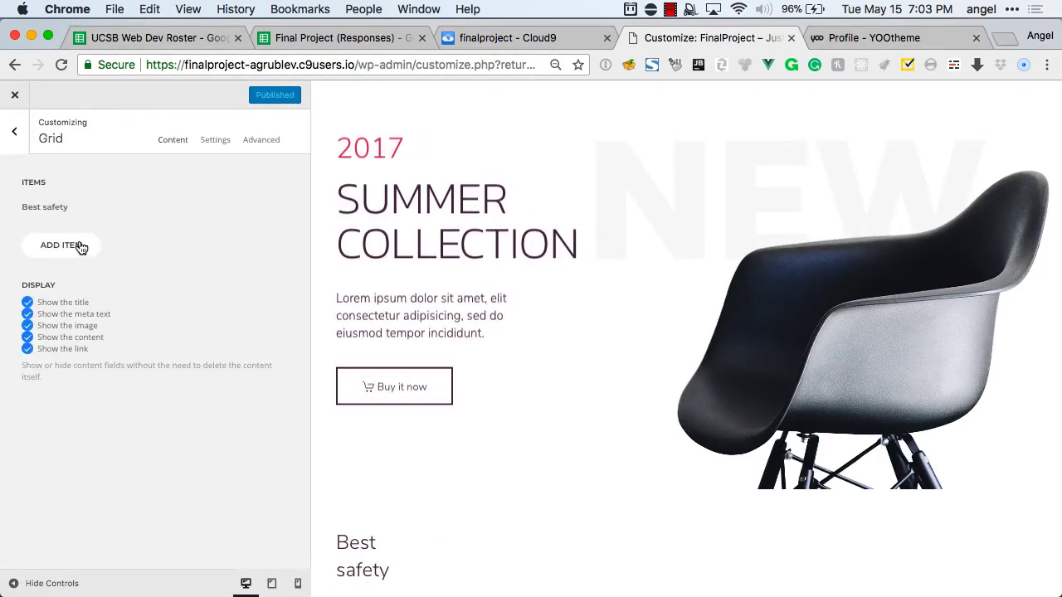
Add a grid item titled 'Awesome things' with pasted filler body text.
left_click(81, 247)
left_click(87, 199)
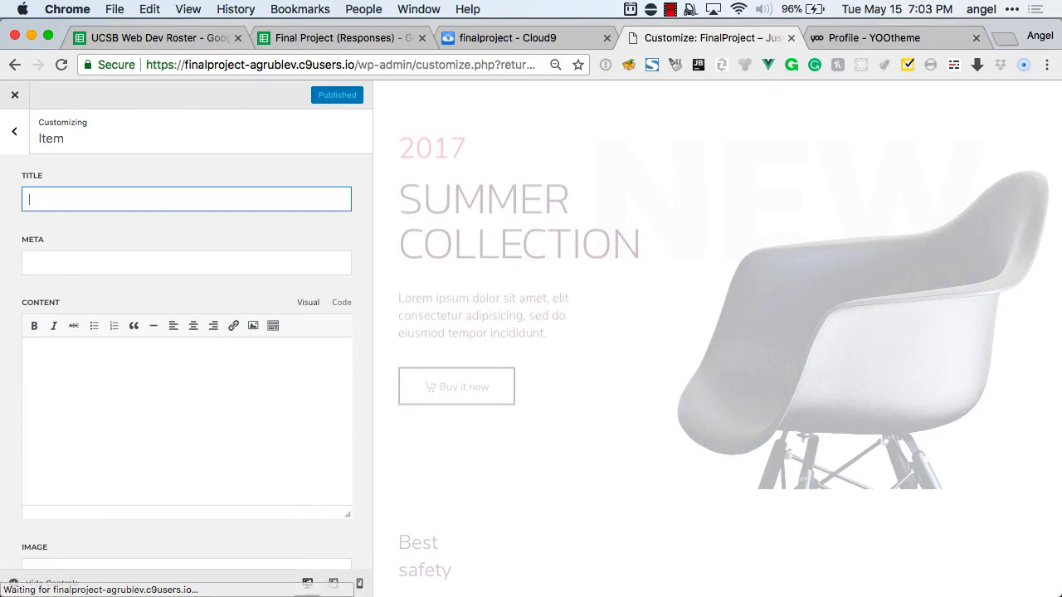
type("Awesome things")
key("Tab")
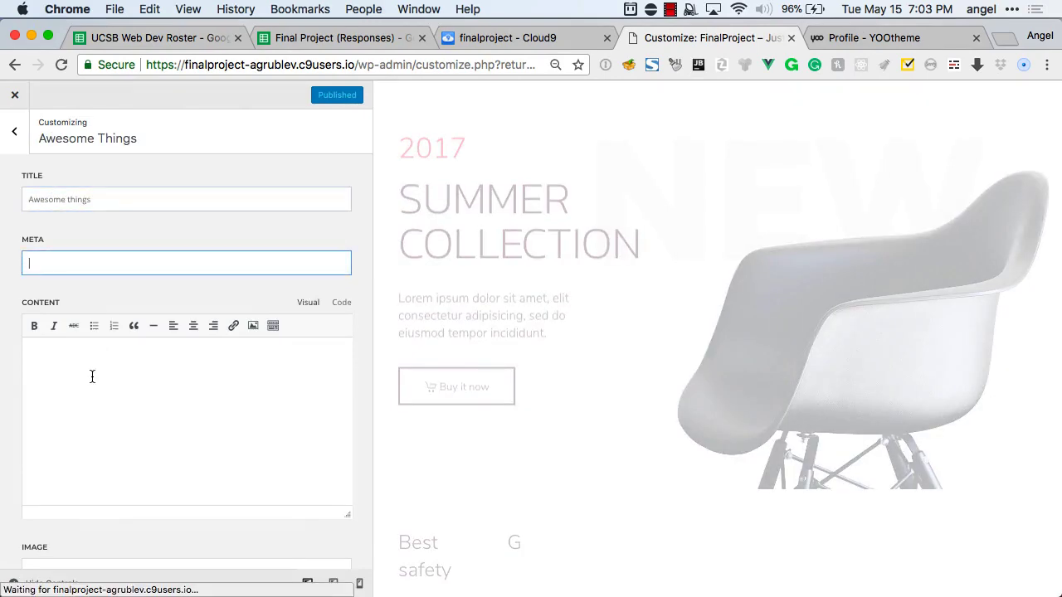
left_click(92, 376)
key("super+v")
left_click(14, 132)
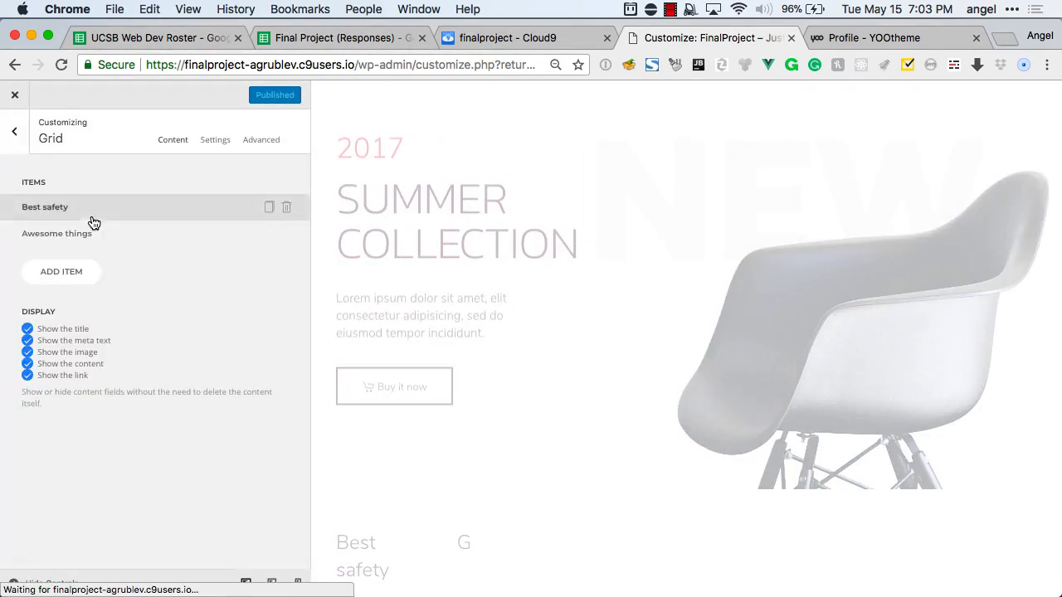
Add a third grid item titled 'Nuber 3'.
left_click(78, 269)
left_click(95, 209)
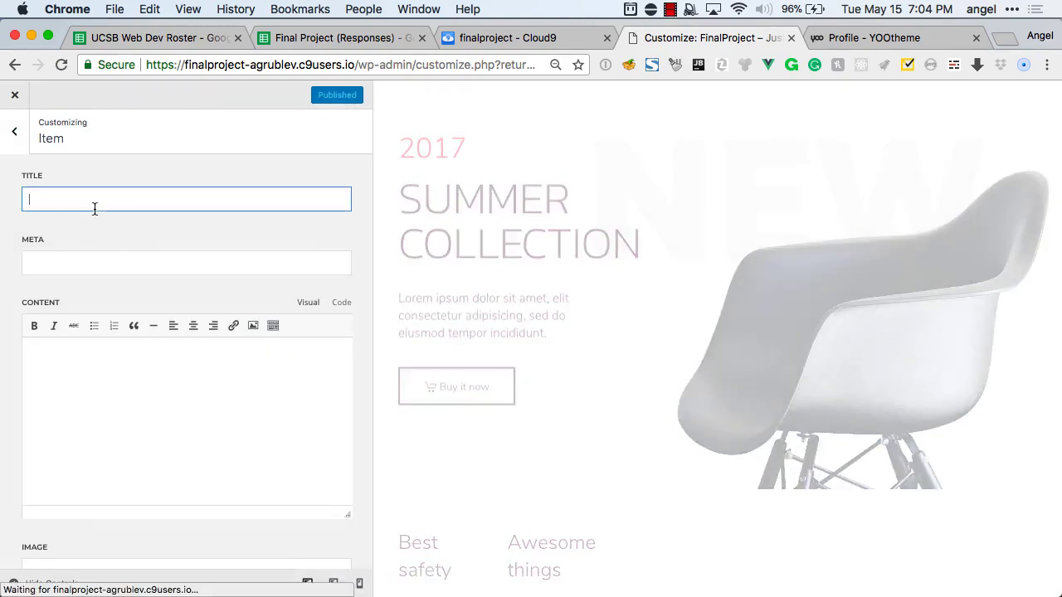
type("Nuber 3")
key("Tab")
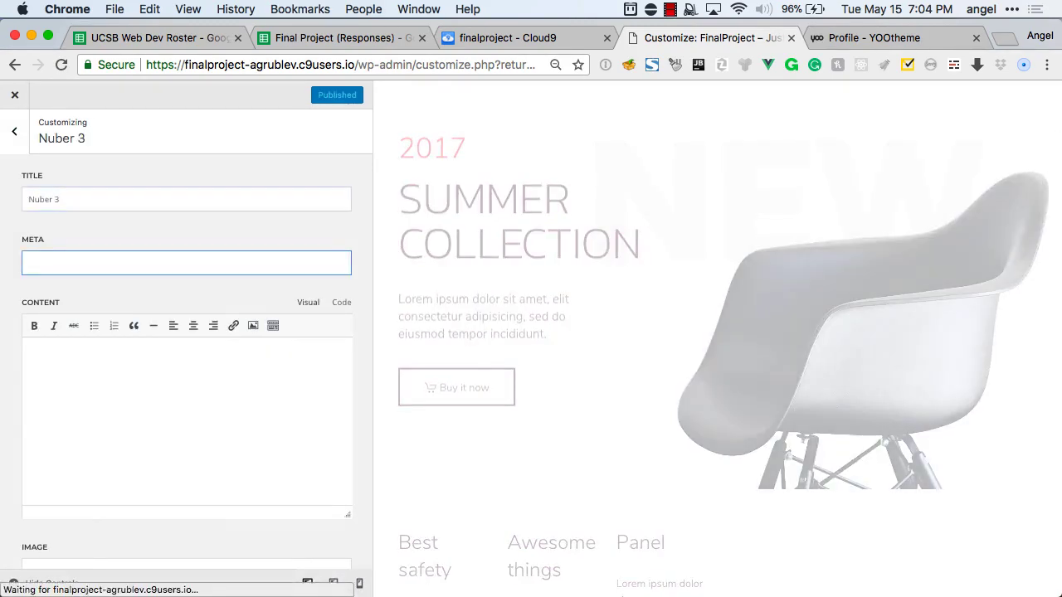
key("Tab")
scroll(83, 363, "down", 4)
left_click(83, 340)
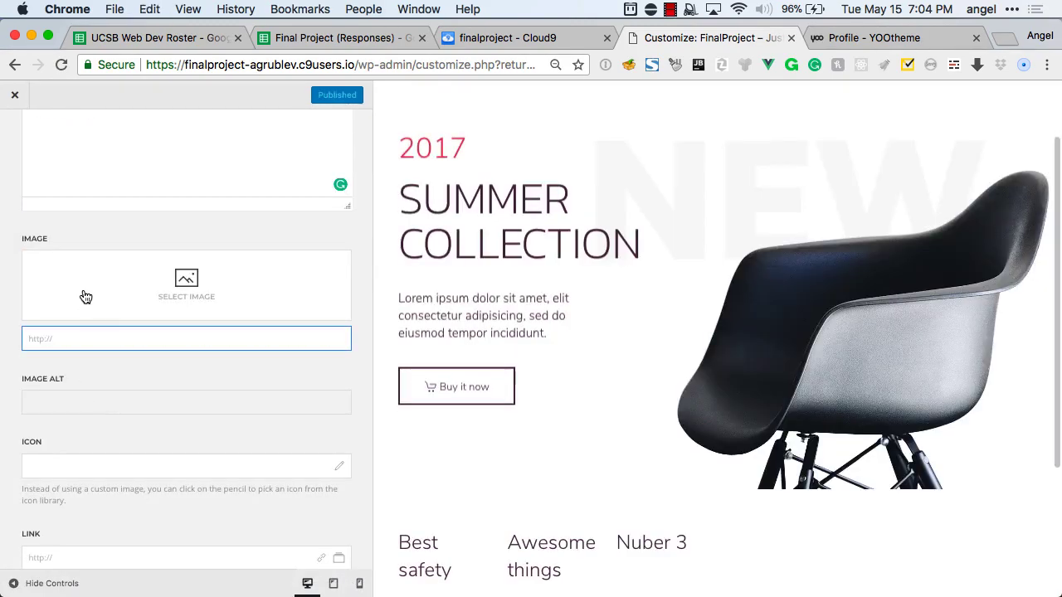
scroll(85, 297, "up", 5)
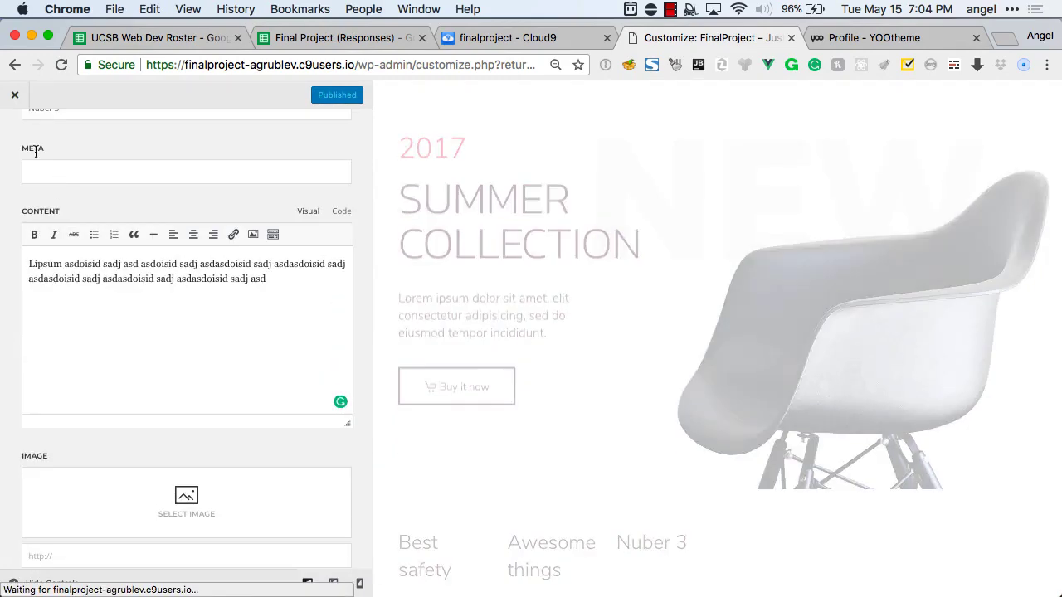
scroll(36, 153, "up", 2)
left_click(20, 141)
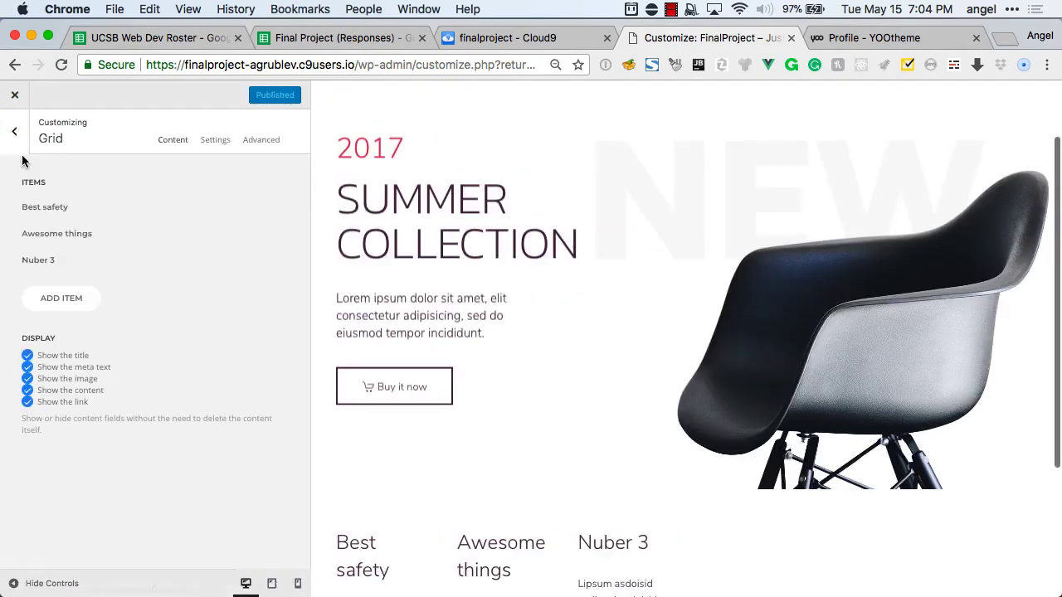
Add grid items 'Number 4' and 'Number five', each with pasted placeholder content.
left_click(63, 299)
left_click(64, 199)
type("Numbe")
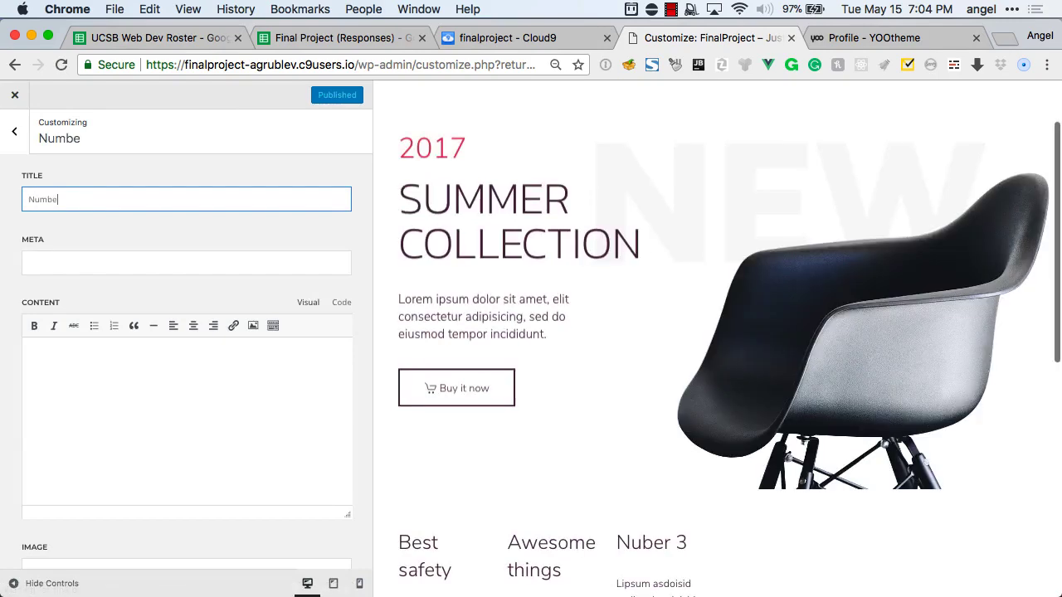
type("r 4")
left_click(69, 384)
key("super+v")
left_click(19, 133)
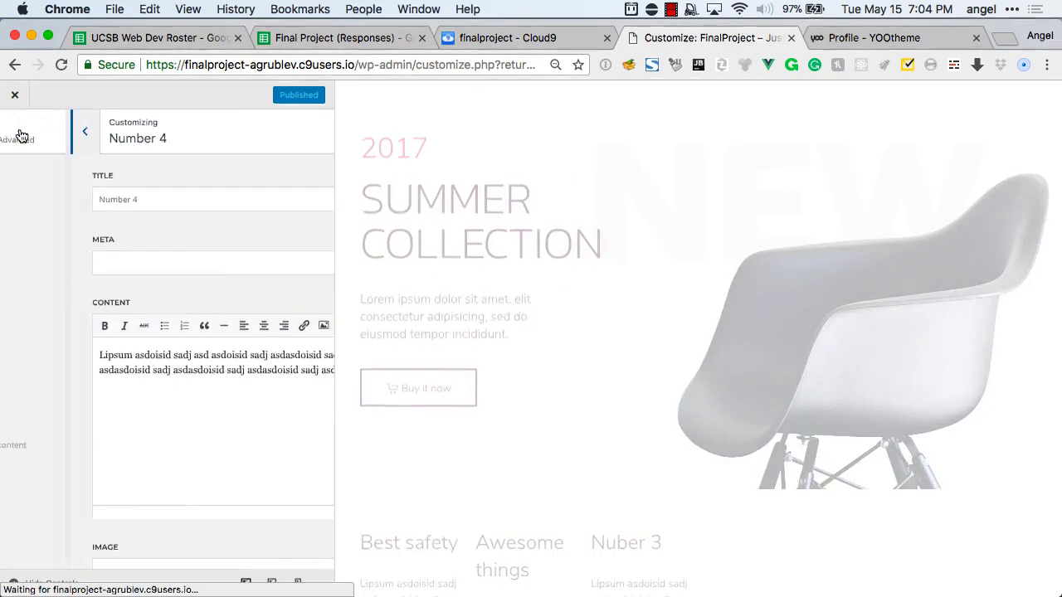
left_click(73, 331)
left_click(78, 201)
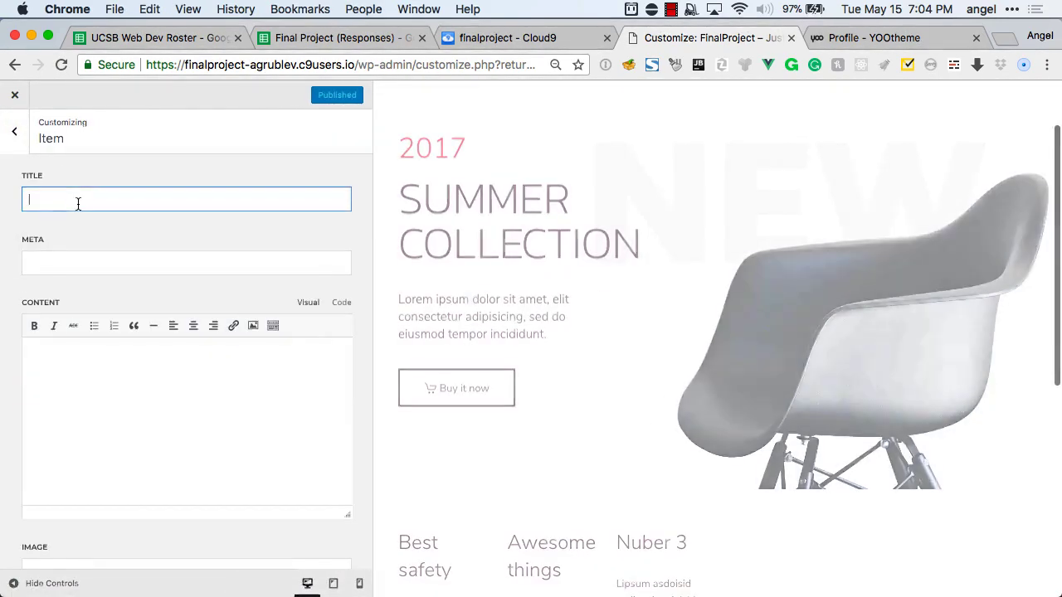
type("Number five")
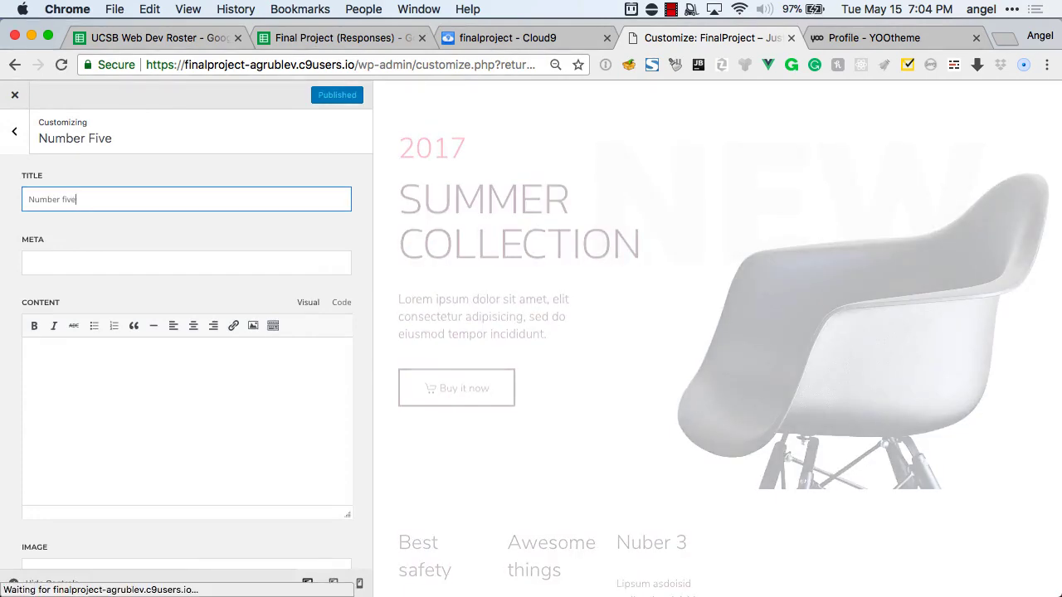
left_click(64, 391)
key("cmd+v")
left_click(14, 131)
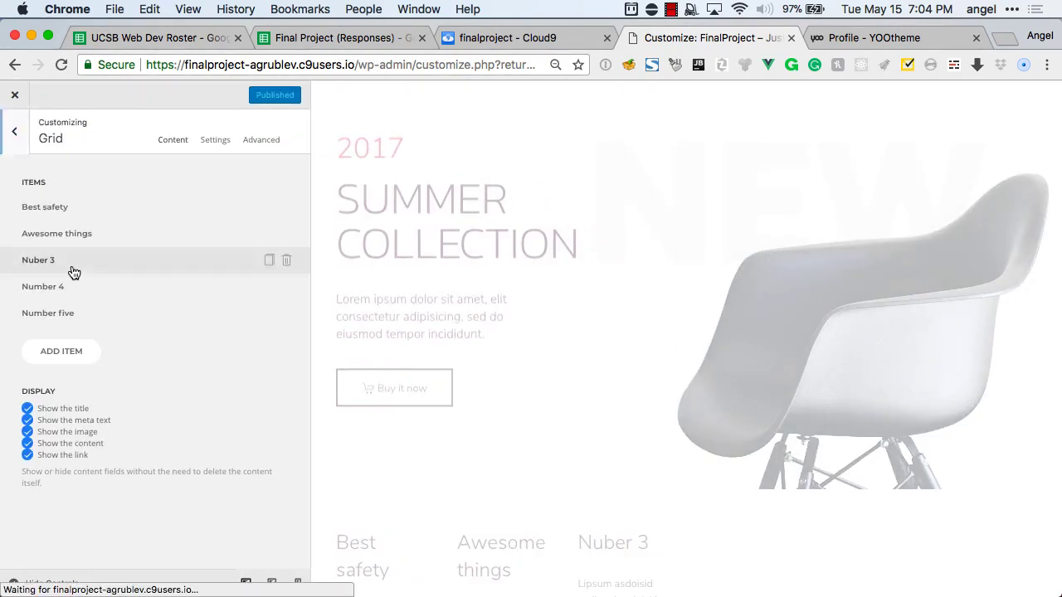
Add a sixth grid item titled 'Number 6' with pasted placeholder content.
left_click(73, 350)
left_click(78, 199)
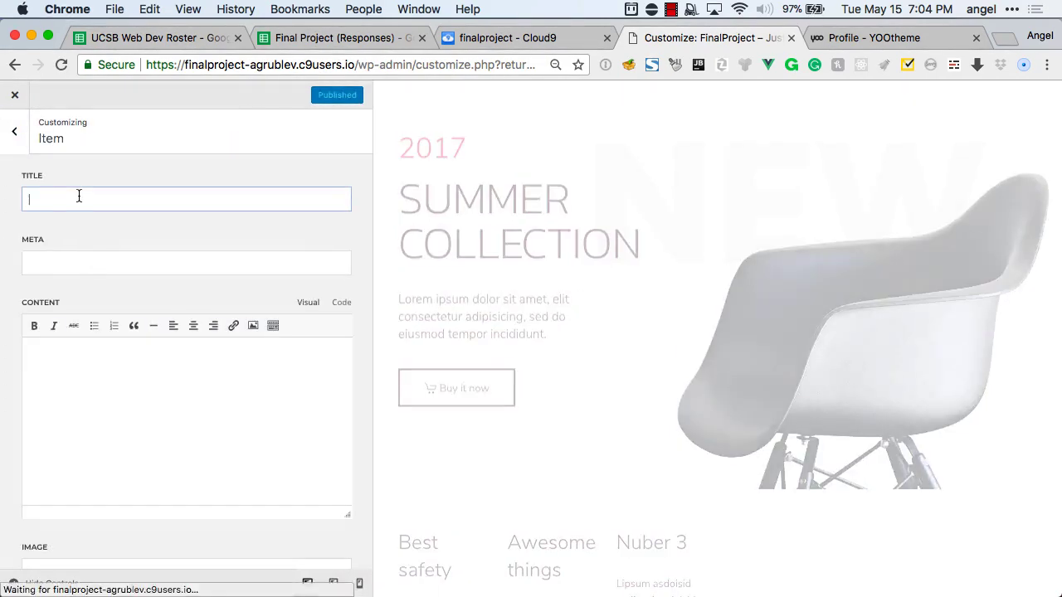
type("Number 6")
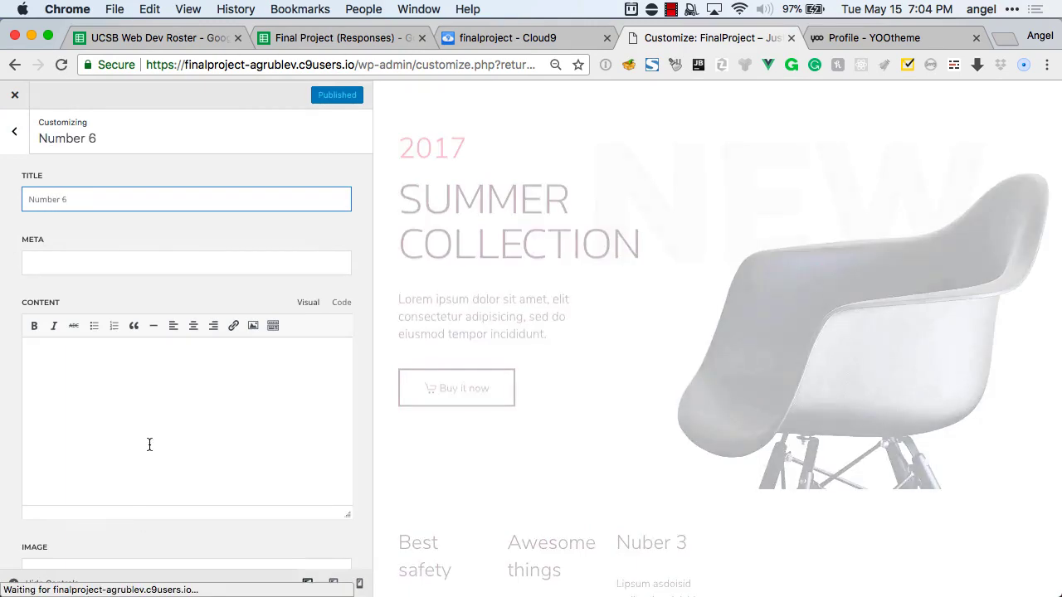
left_click(150, 445)
key("cmd+v")
scroll(149, 444, "down", 3)
scroll(142, 332, "up", 4)
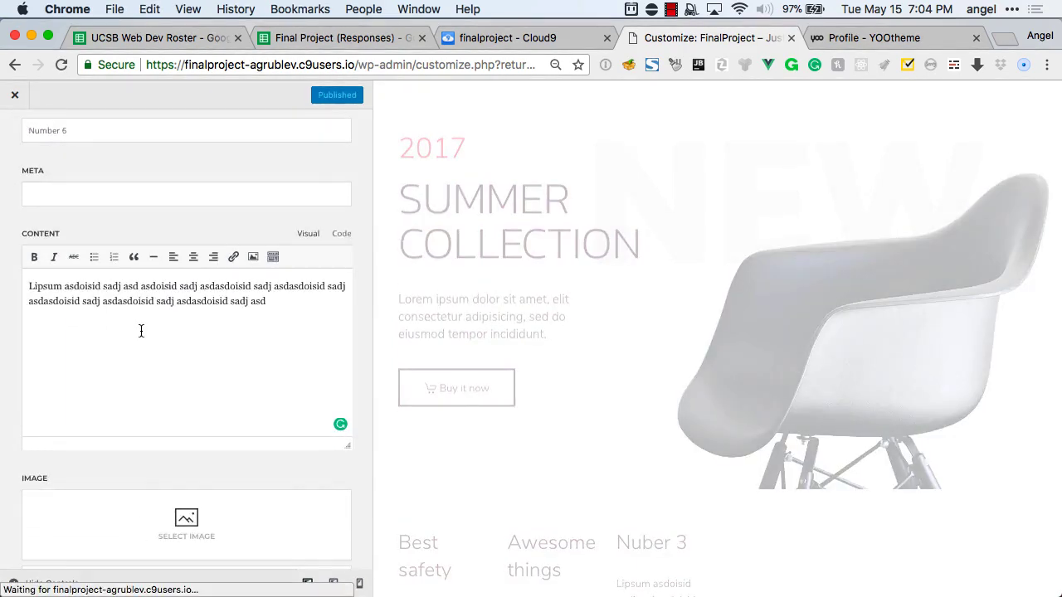
scroll(133, 279, "up", 1)
scroll(68, 282, "down", 5)
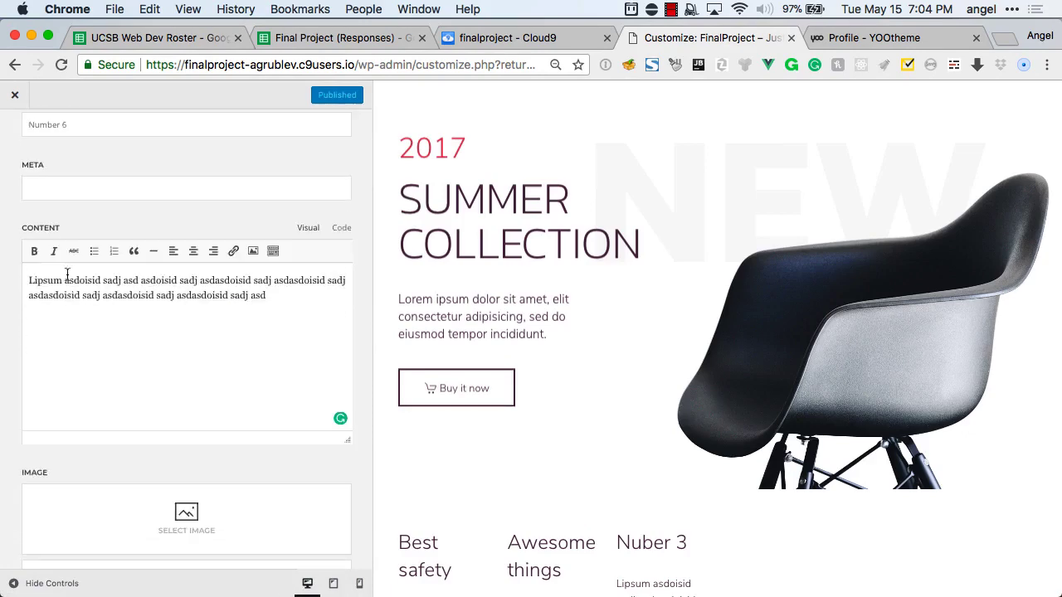
scroll(69, 305, "down", 3)
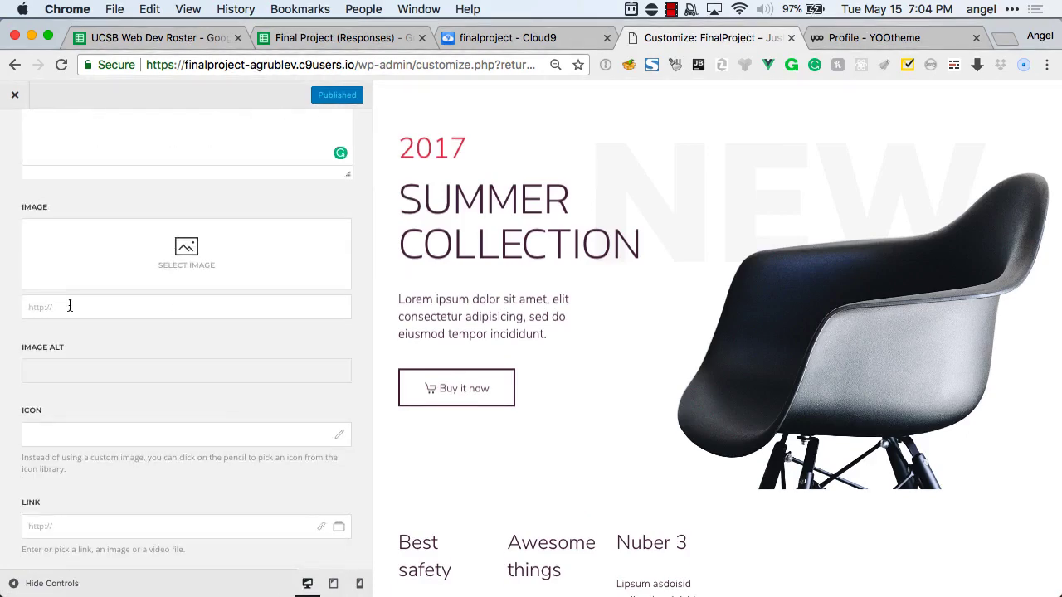
Give the Number 6 item the list icon from the icon library.
left_click(342, 438)
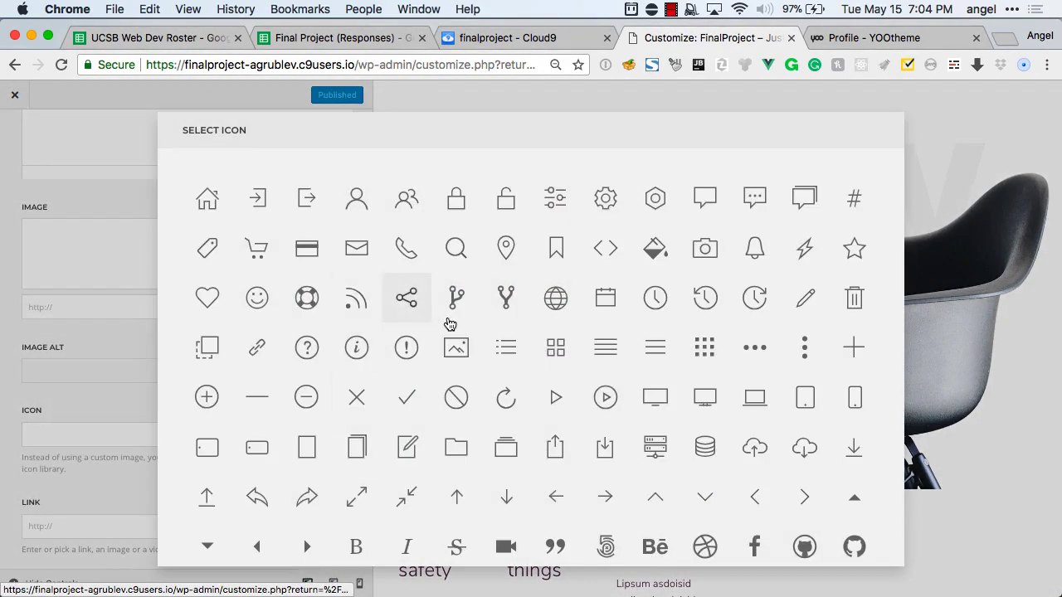
left_click(505, 349)
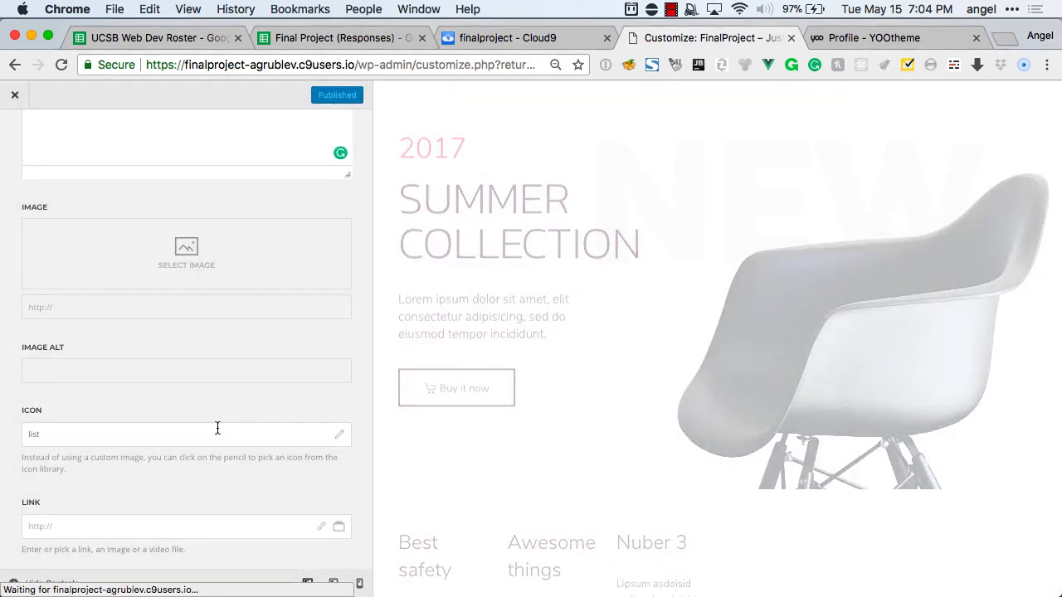
scroll(240, 356, "up", 5)
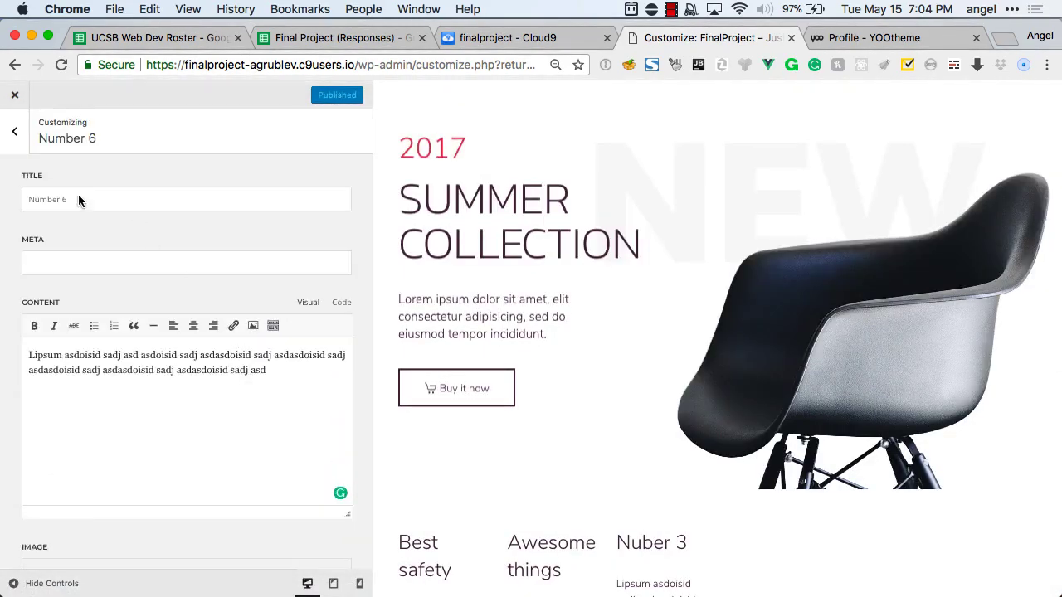
left_click(14, 131)
Check the finished six-item grid and start adding an element to the Features section.
scroll(588, 282, "down", 5)
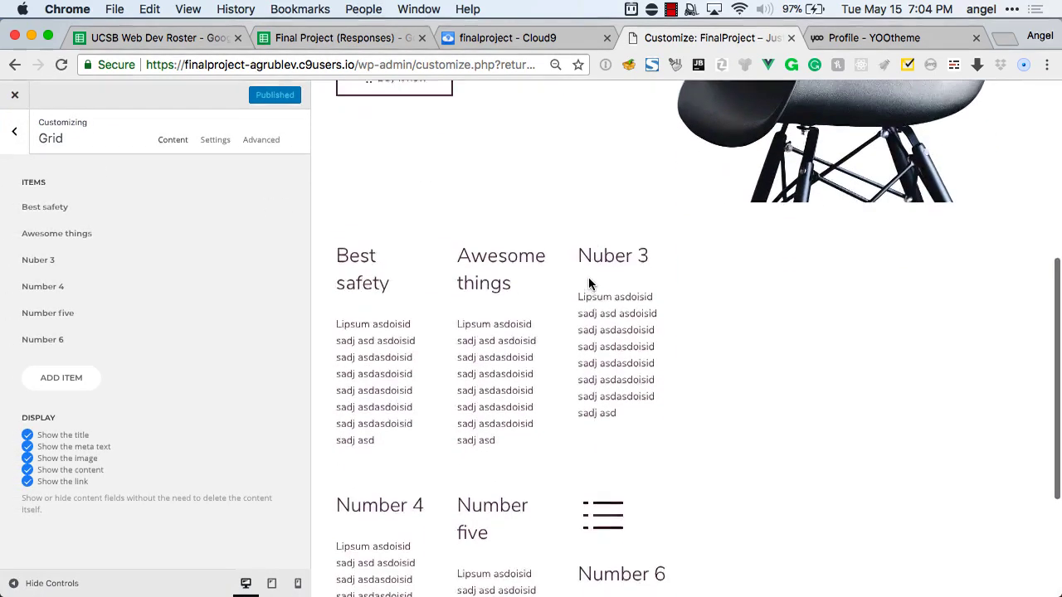
scroll(588, 284, "down", 3)
scroll(588, 284, "up", 3)
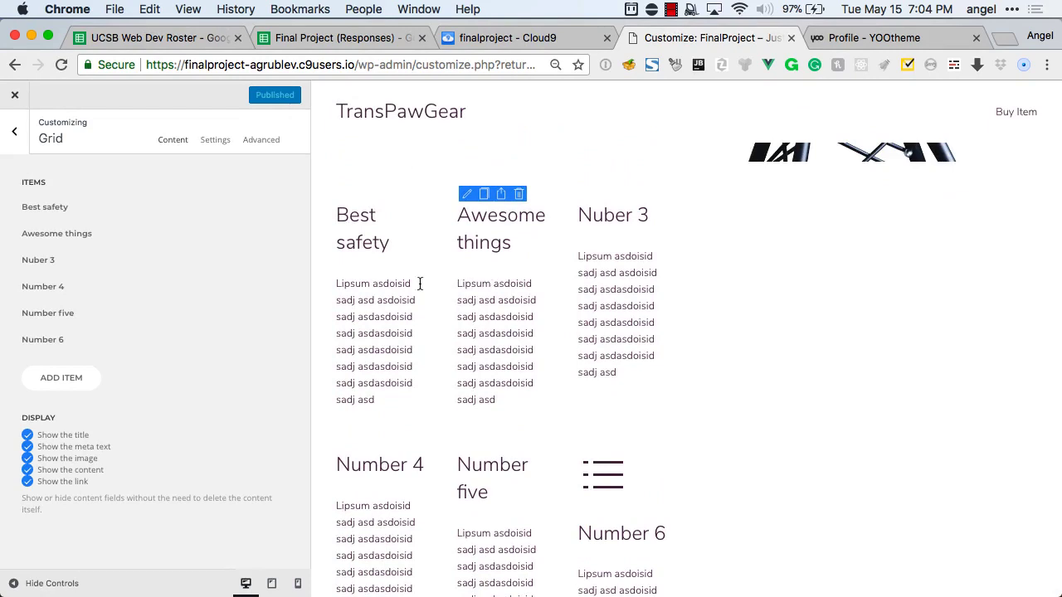
left_click(19, 141)
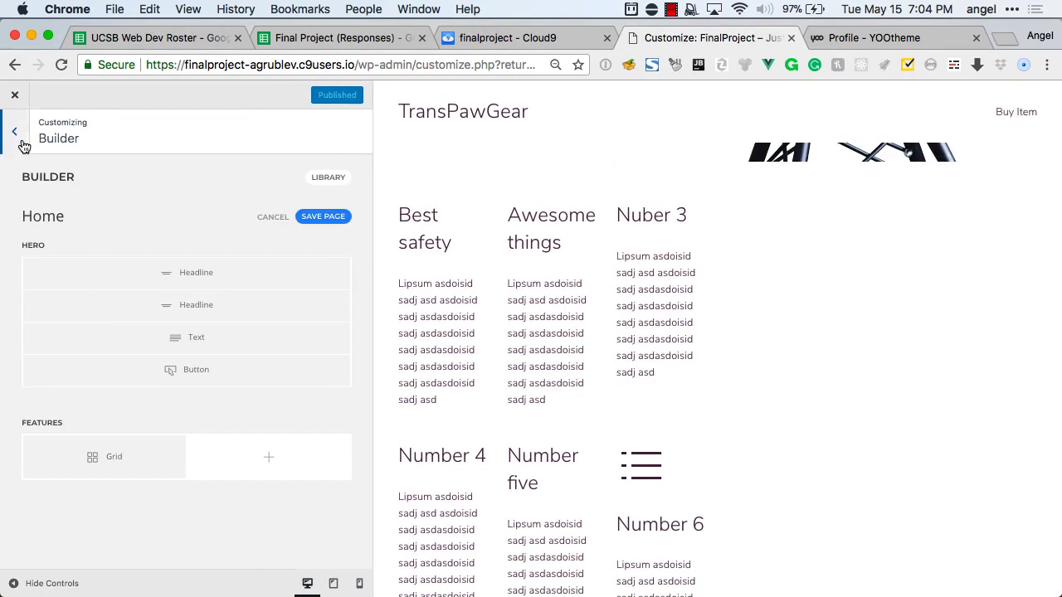
left_click(262, 459)
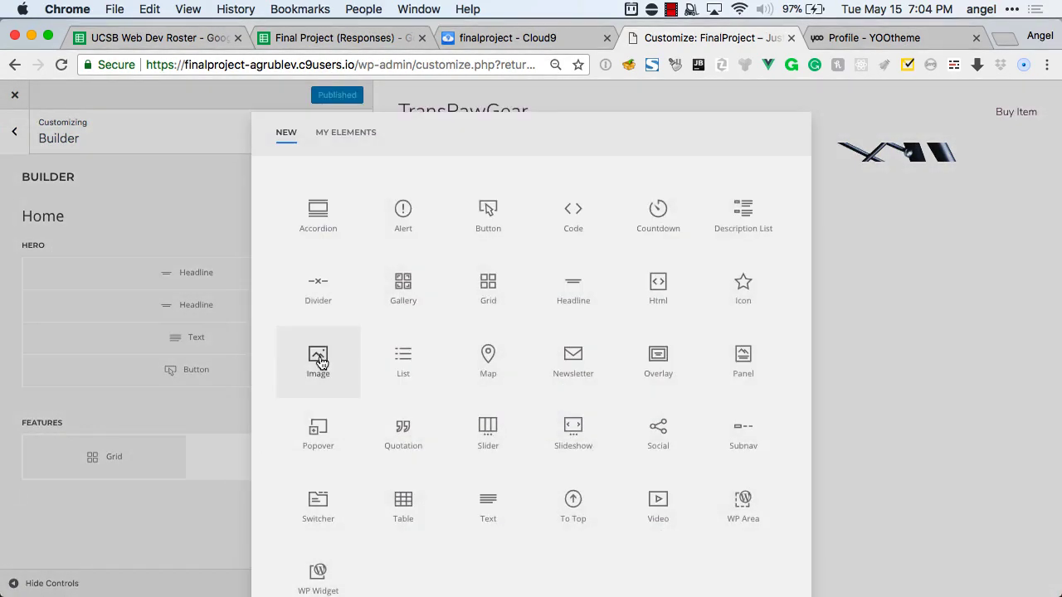
Add an Image element in the right column showing the cactus on wooden block photo.
left_click(318, 362)
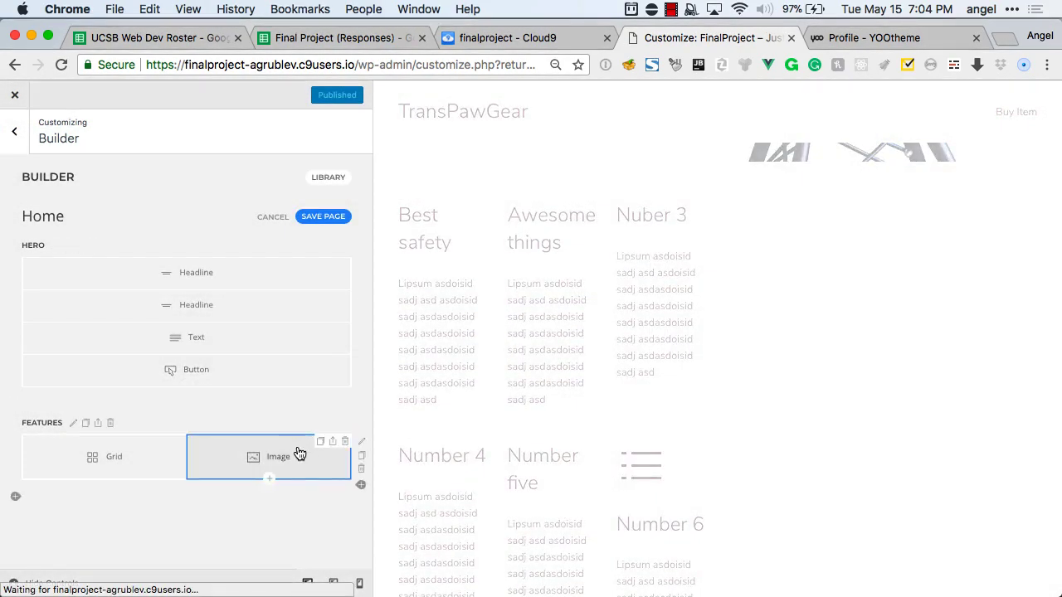
left_click(299, 454)
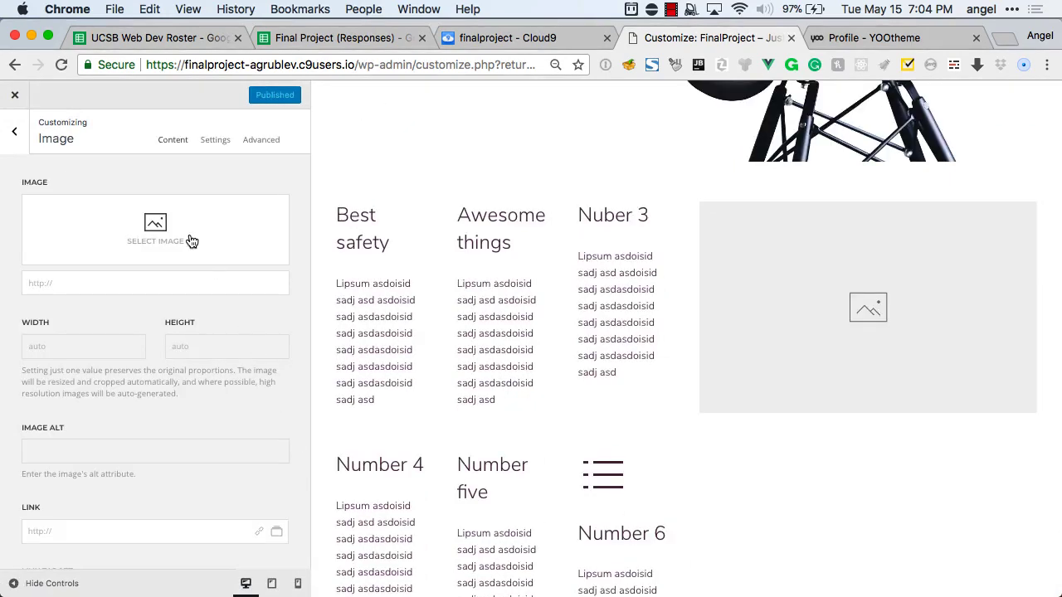
left_click(190, 241)
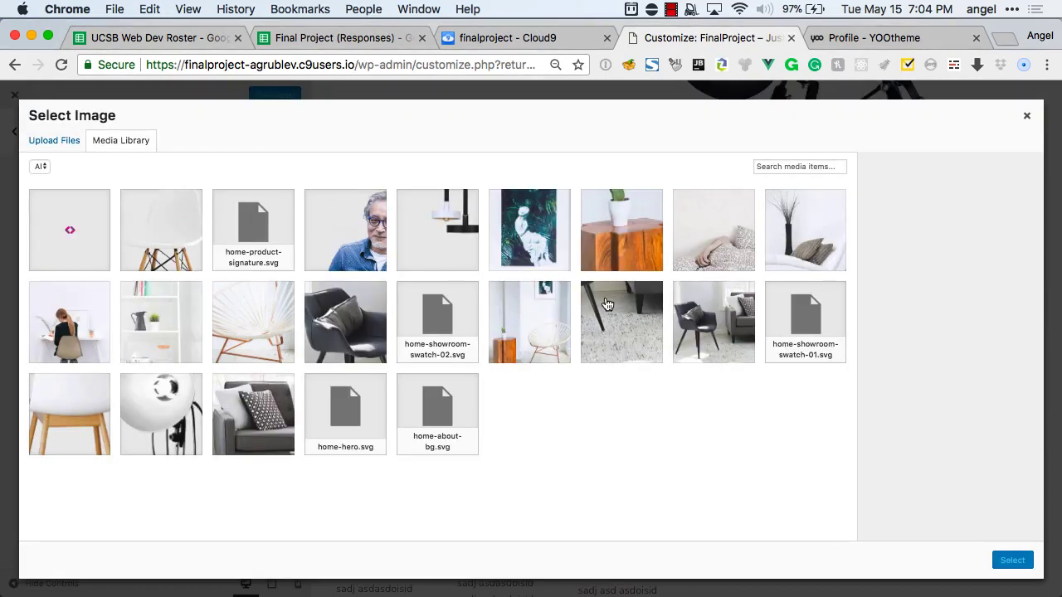
left_click(636, 242)
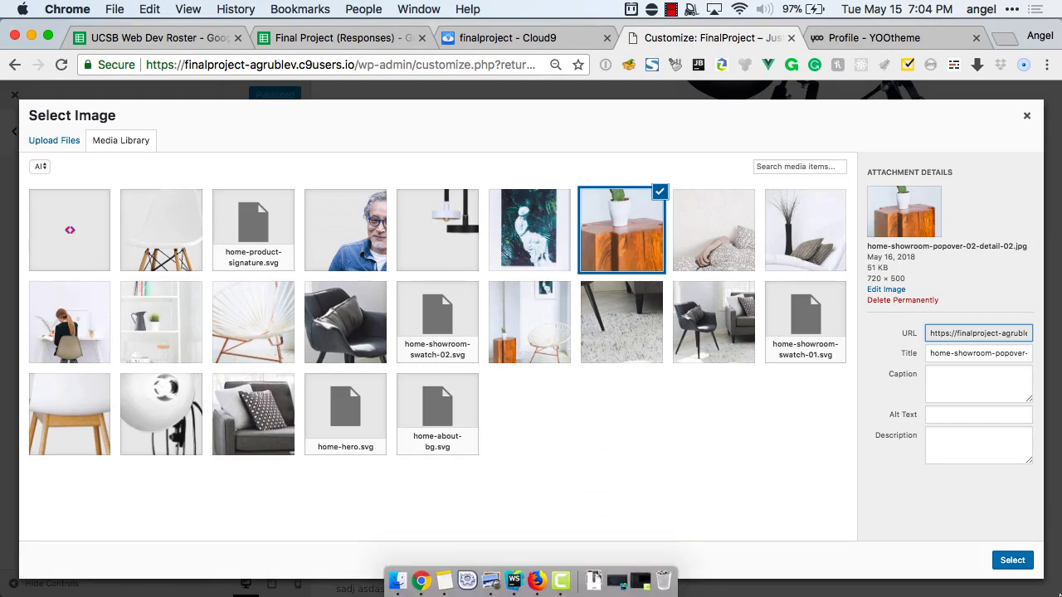
left_click(1012, 560)
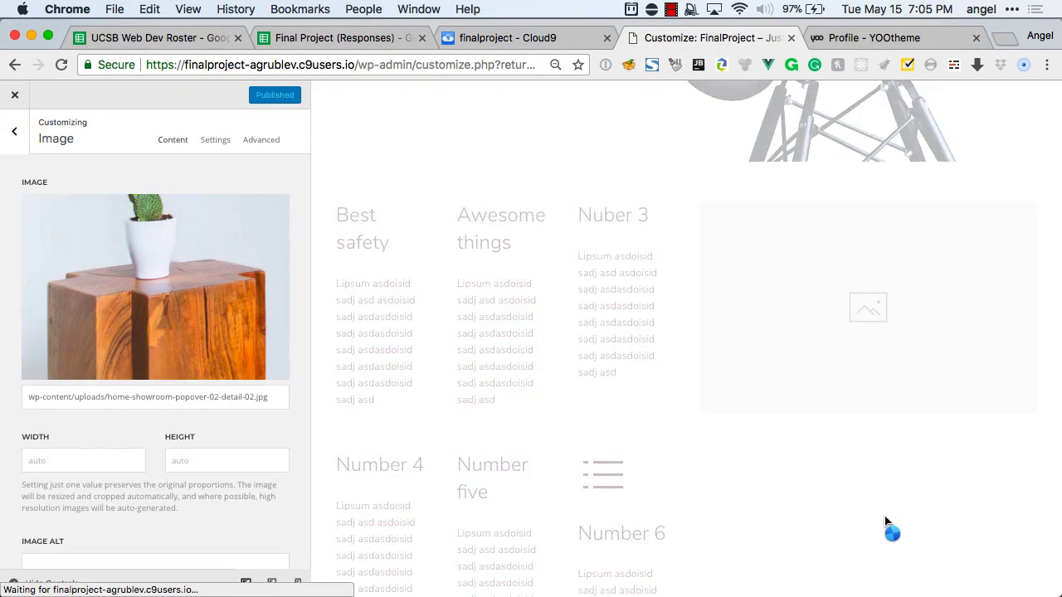
Set the image's animation to fade in.
scroll(867, 469, "down", 1)
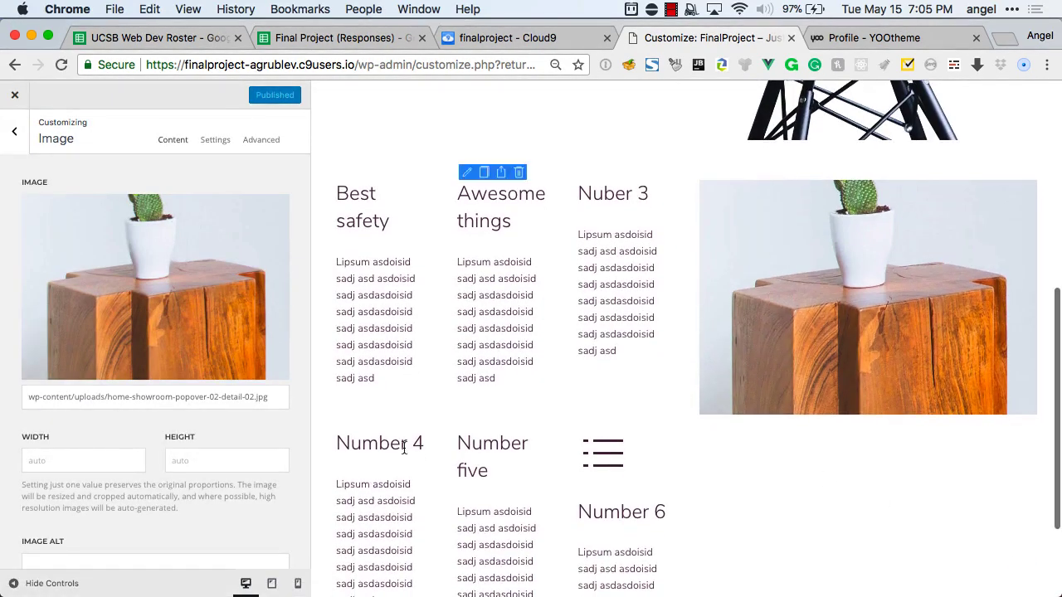
scroll(219, 449, "down", 5)
scroll(218, 448, "up", 3)
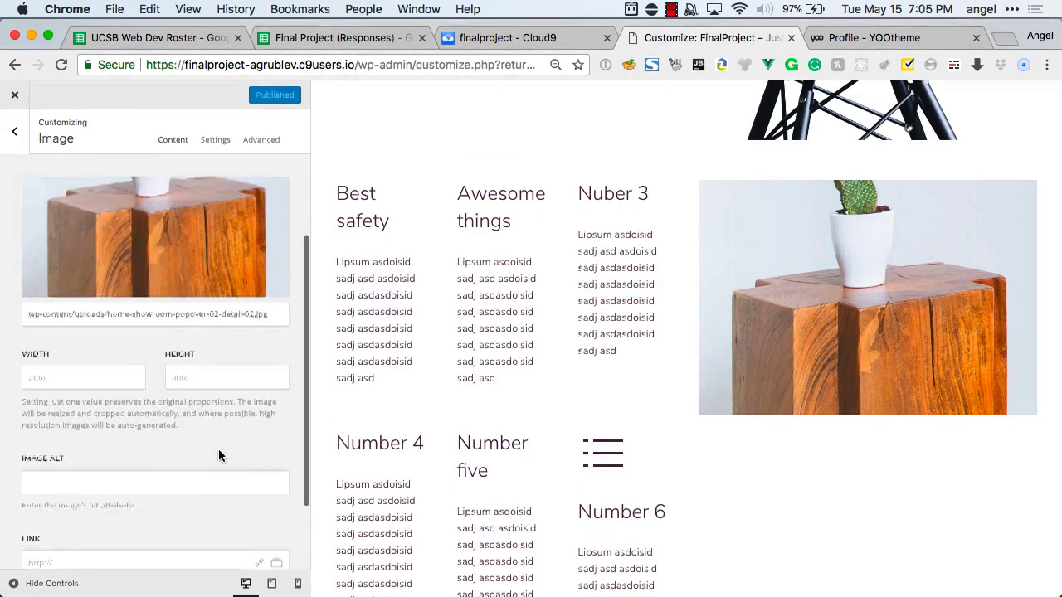
scroll(218, 449, "up", 2)
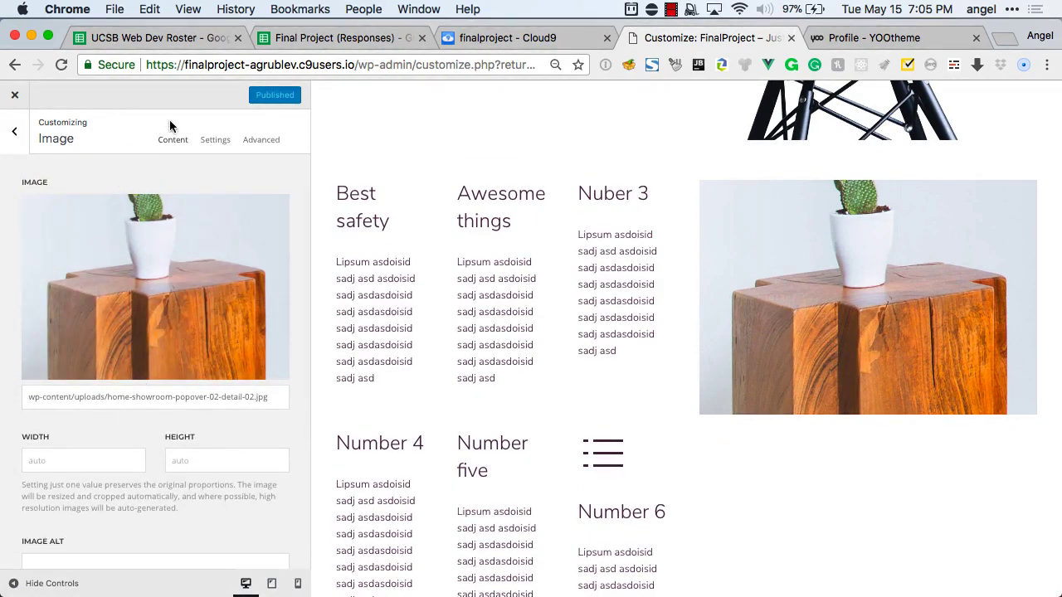
left_click(215, 141)
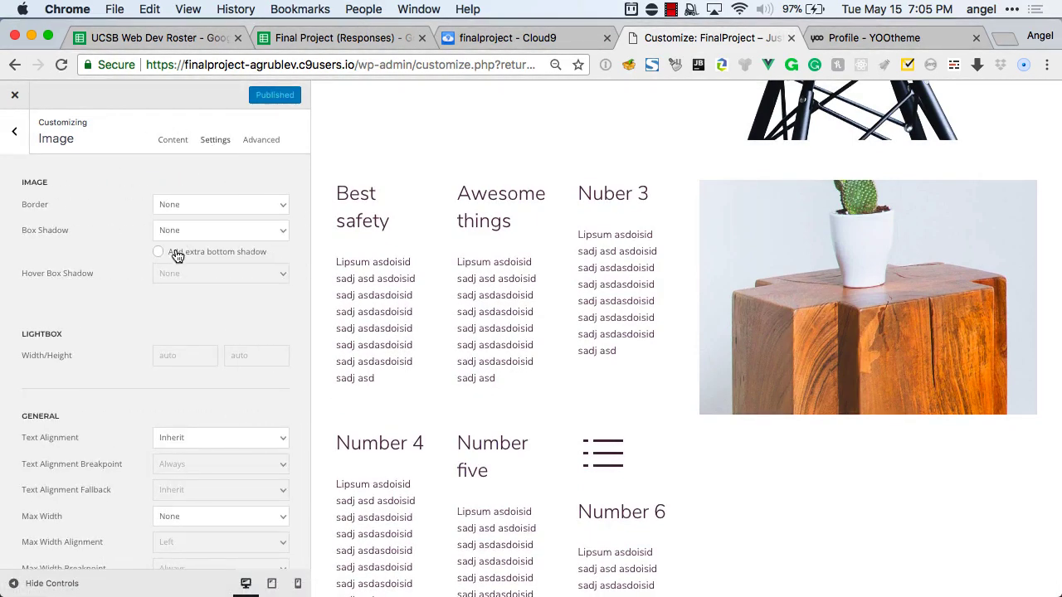
scroll(170, 301, "down", 5)
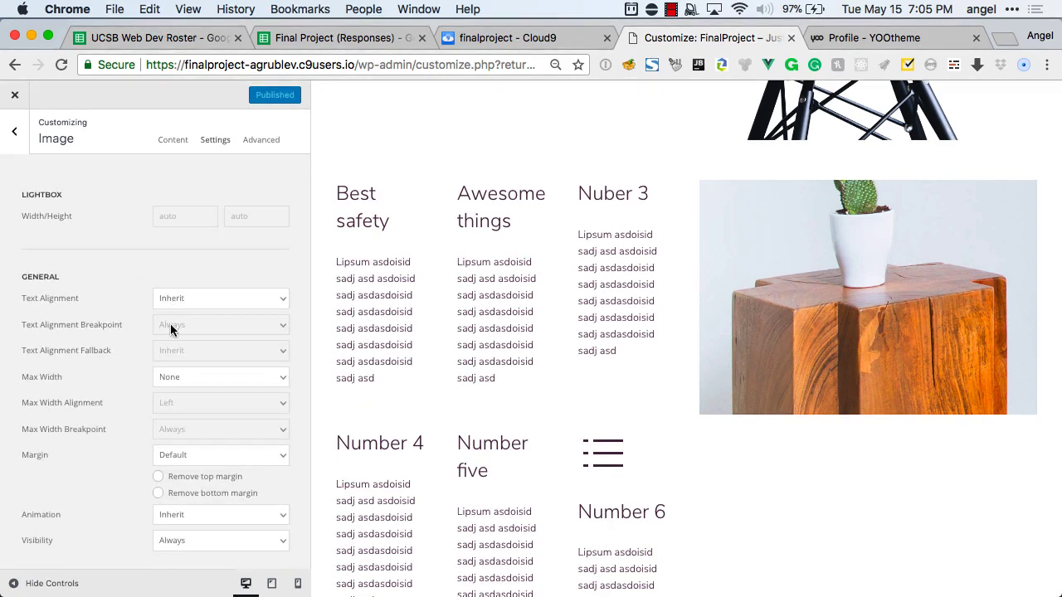
left_click(178, 514)
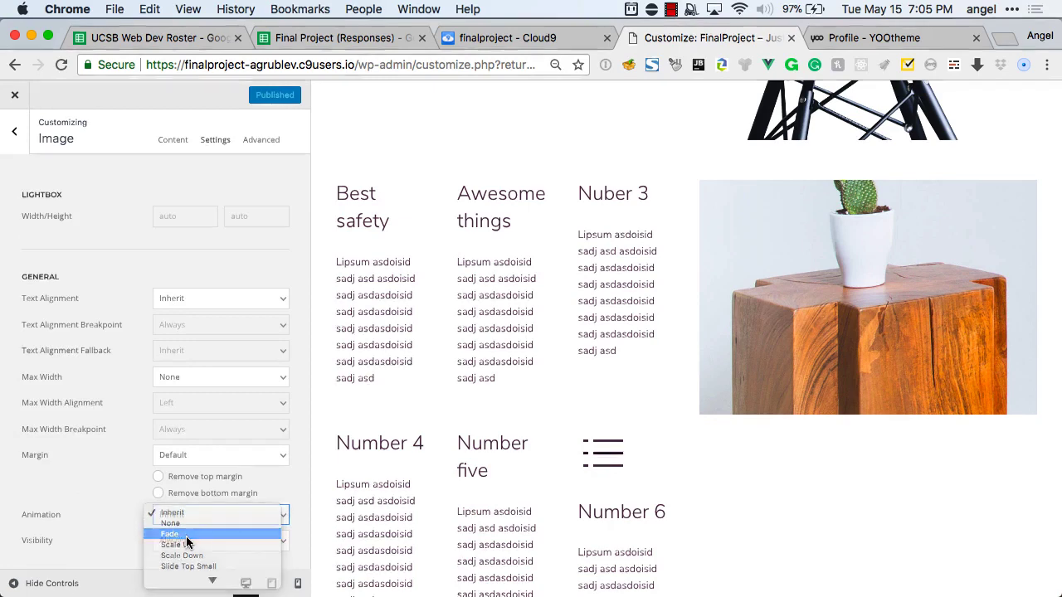
left_click(184, 535)
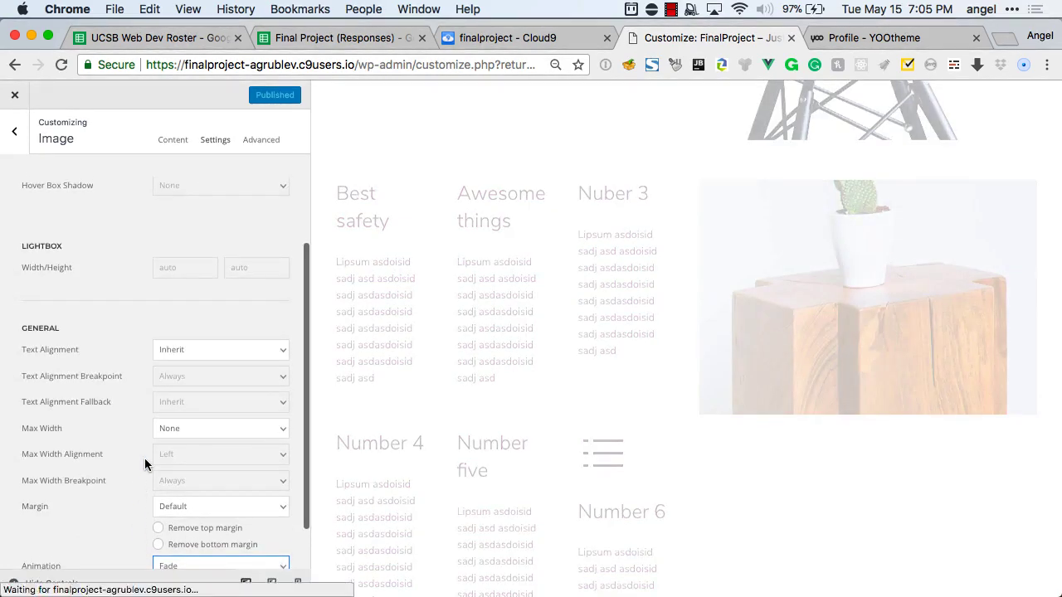
Check the image's Advanced options and save the Home page layout.
scroll(144, 458, "up", 3)
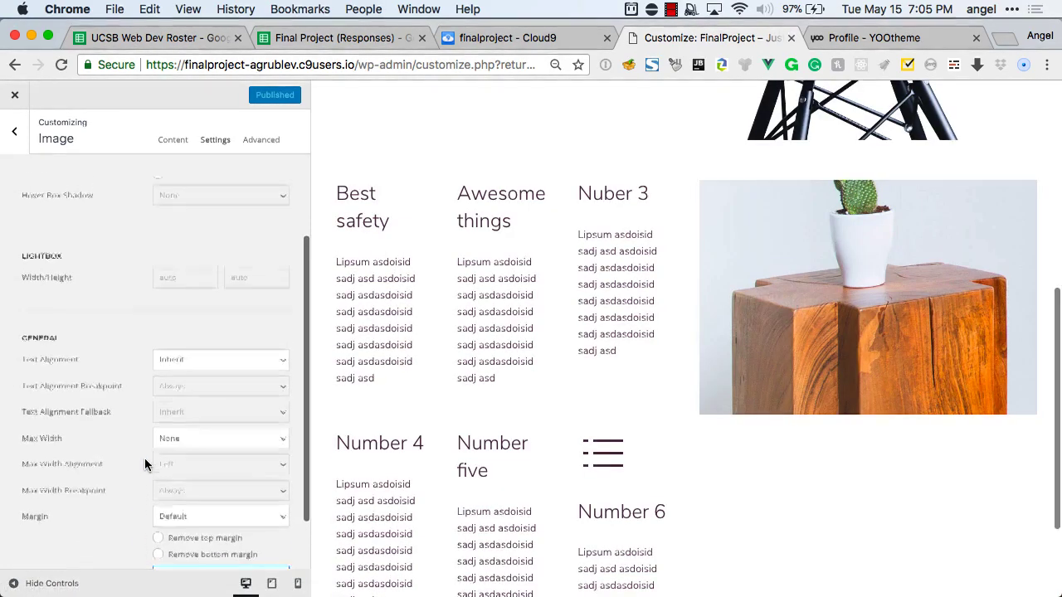
left_click(268, 139)
scroll(100, 197, "down", 1)
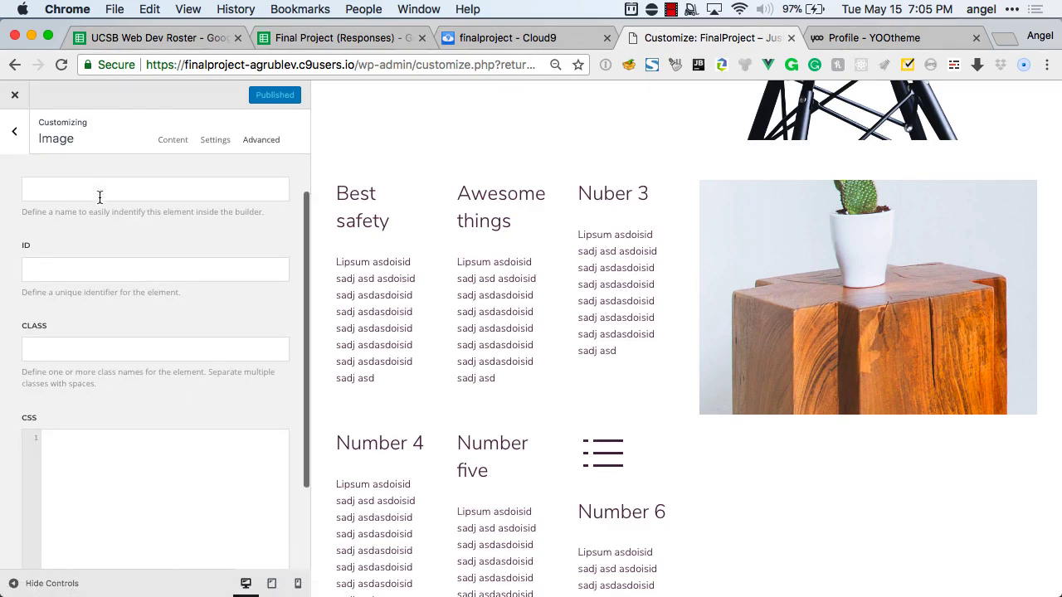
left_click(16, 140)
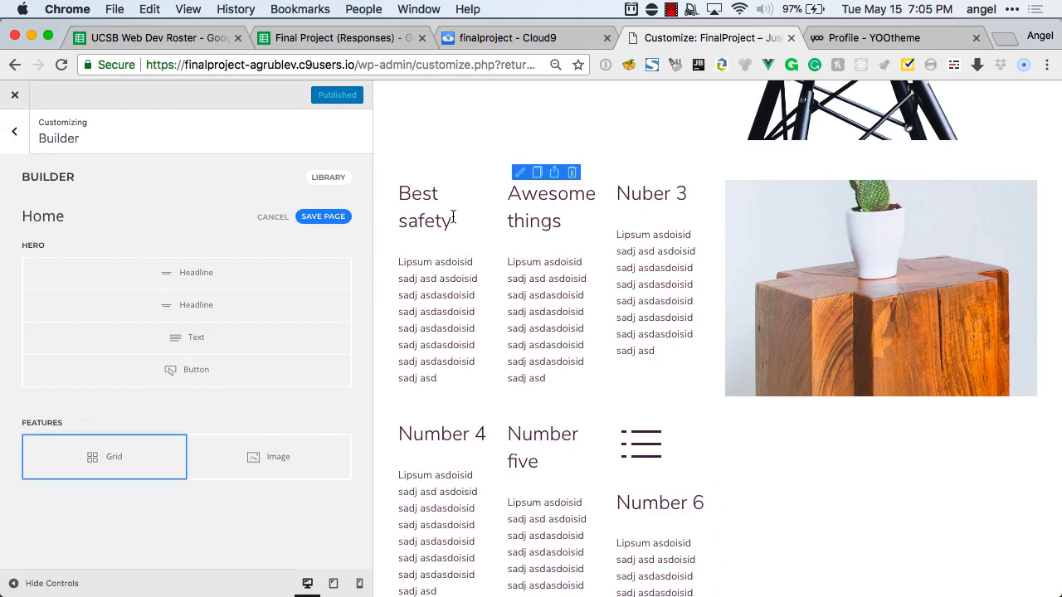
left_click(330, 217)
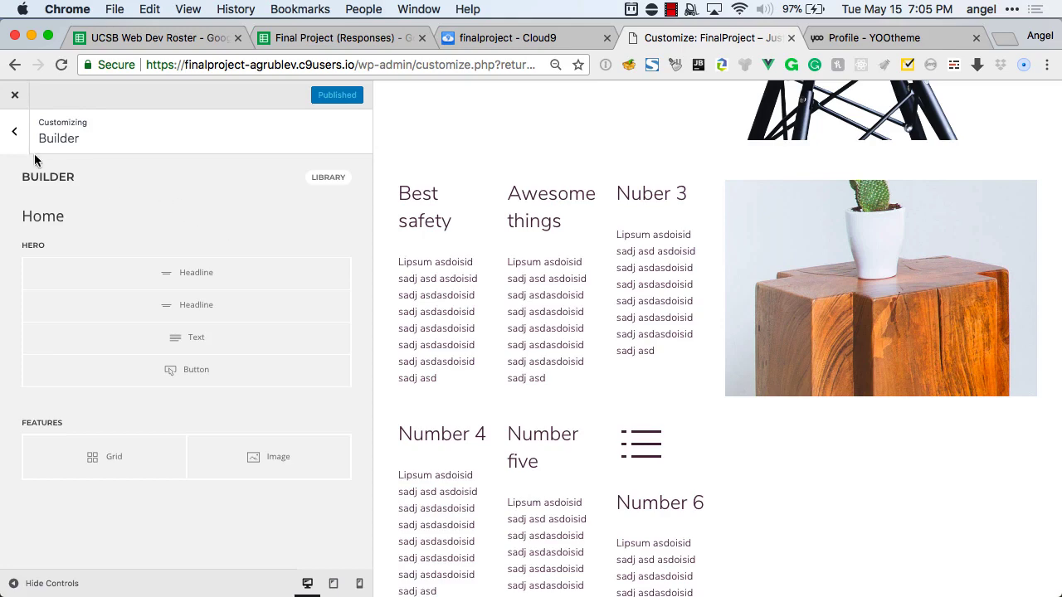
Copy the site's base address from the Customizer window's address bar.
left_click(14, 133)
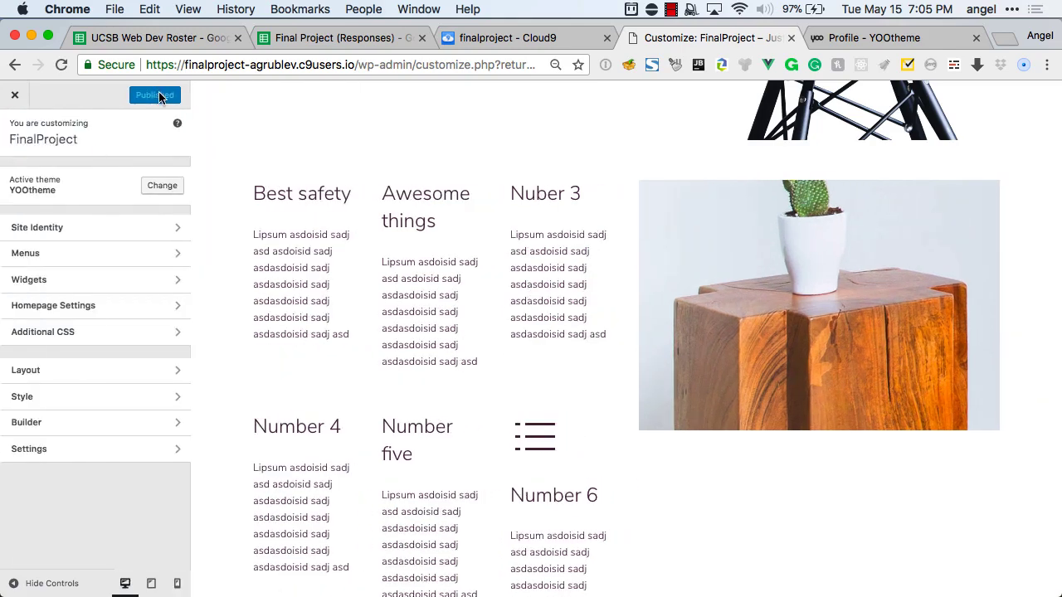
key("super+Tab")
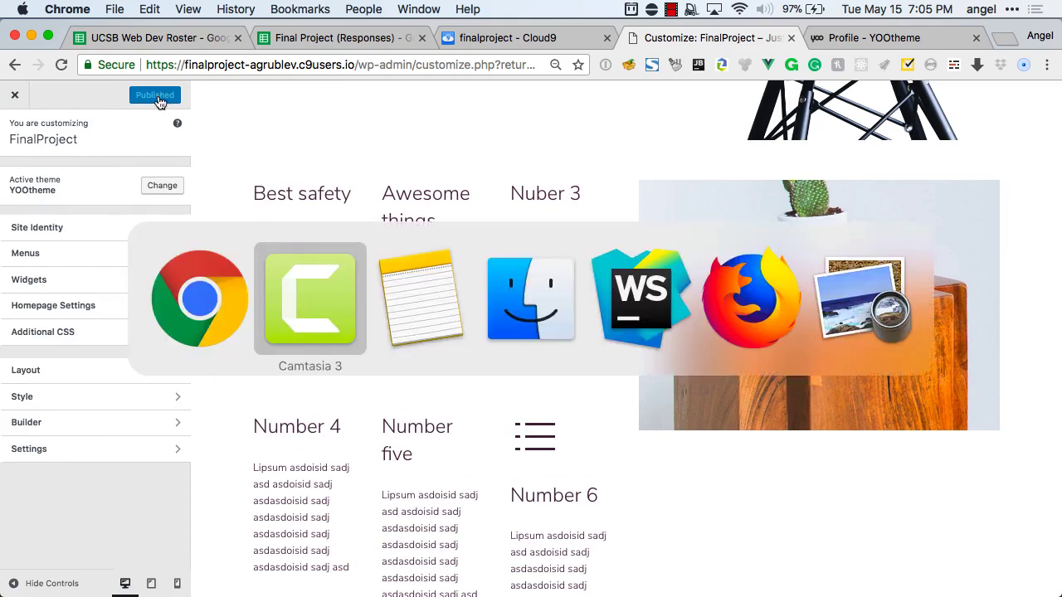
key("super+shift+Tab")
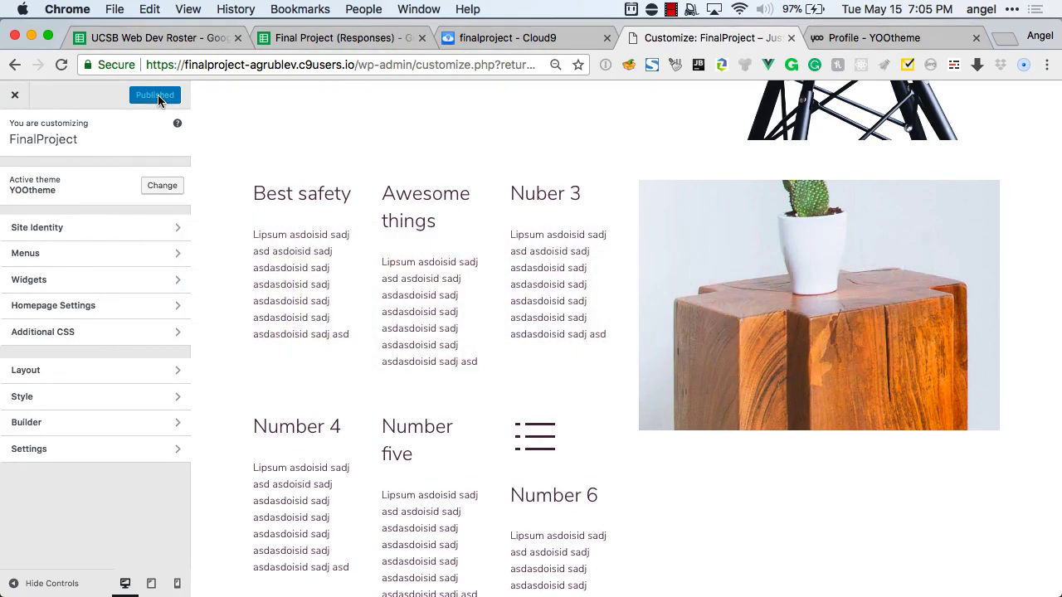
left_click(185, 64)
left_click(356, 65)
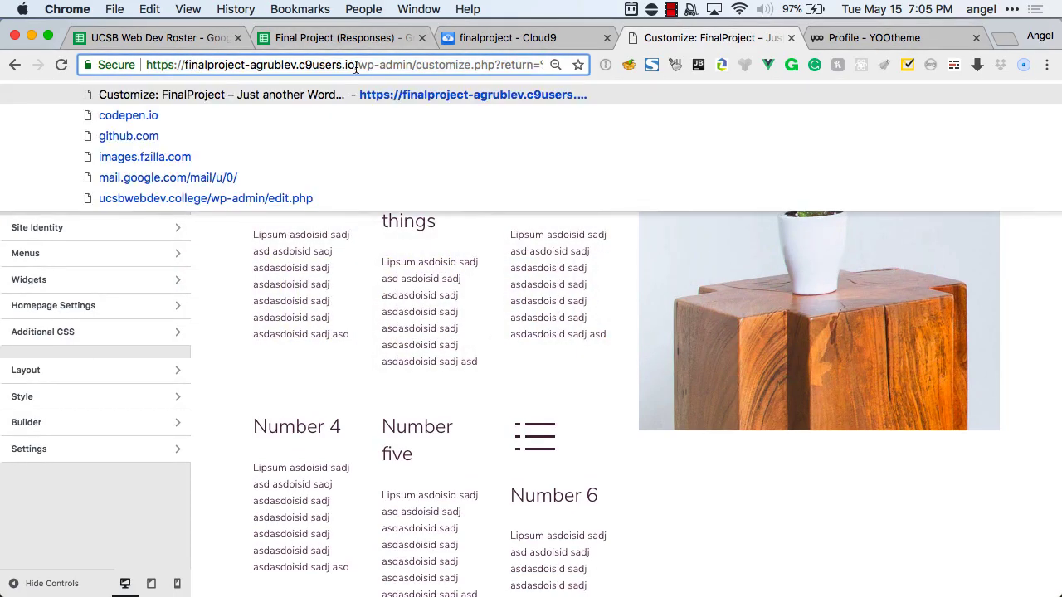
left_click_drag(355, 64, 146, 65)
key("super+c")
Load the TransPawGear home page in a new private window, trimming the login path.
key("super+shift+n")
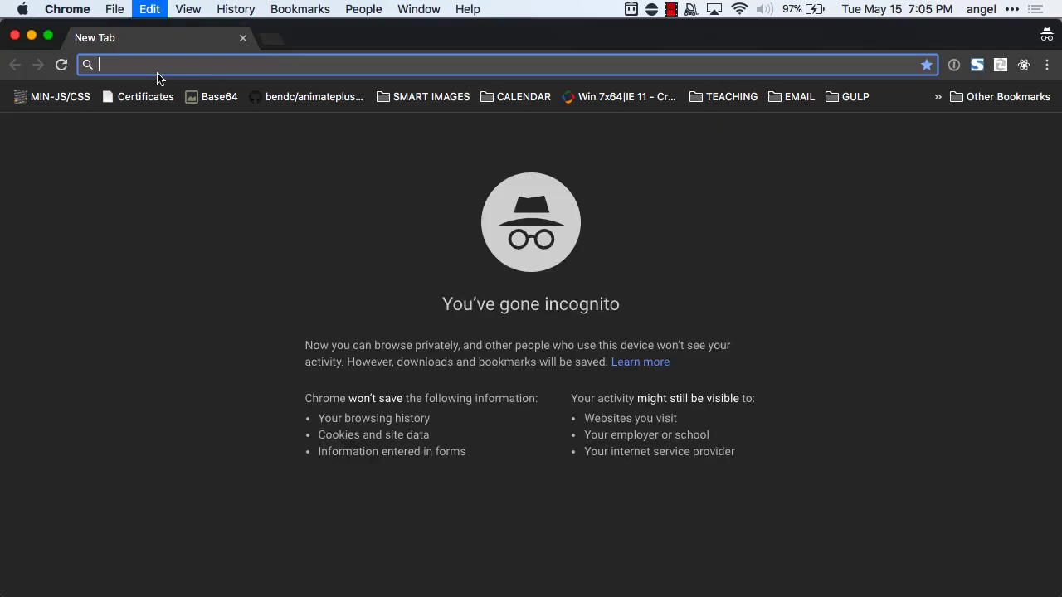
key("super+v")
key("Return")
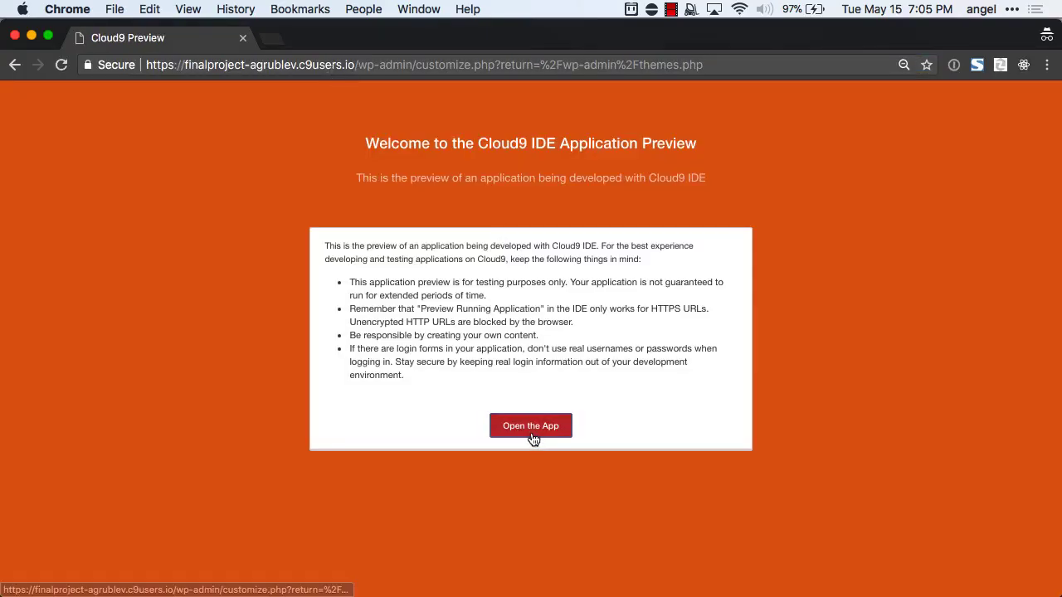
left_click(533, 436)
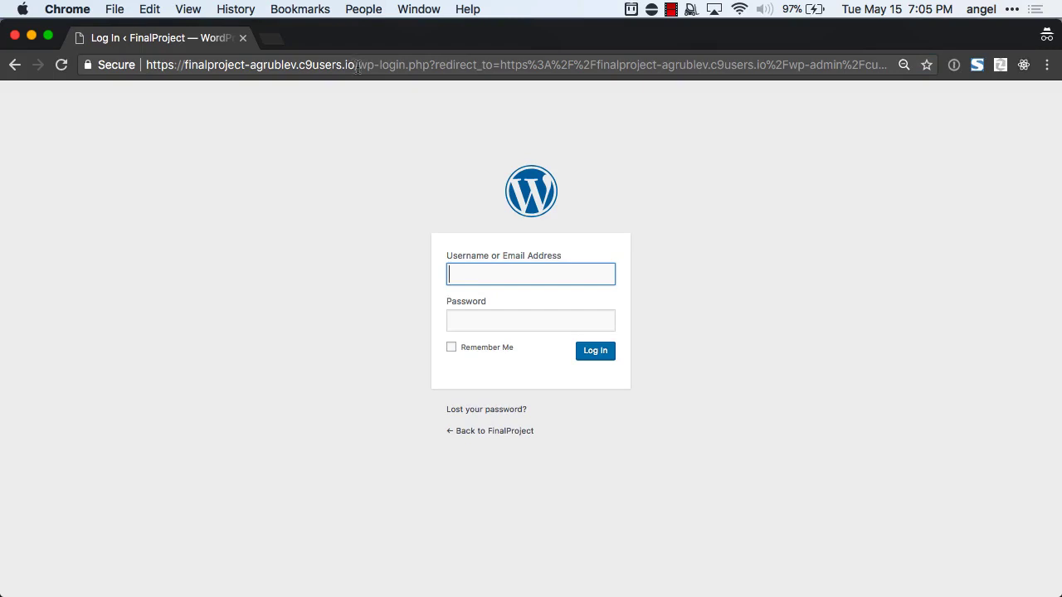
left_click_drag(357, 64, 393, 307)
key("Delete")
key("Return")
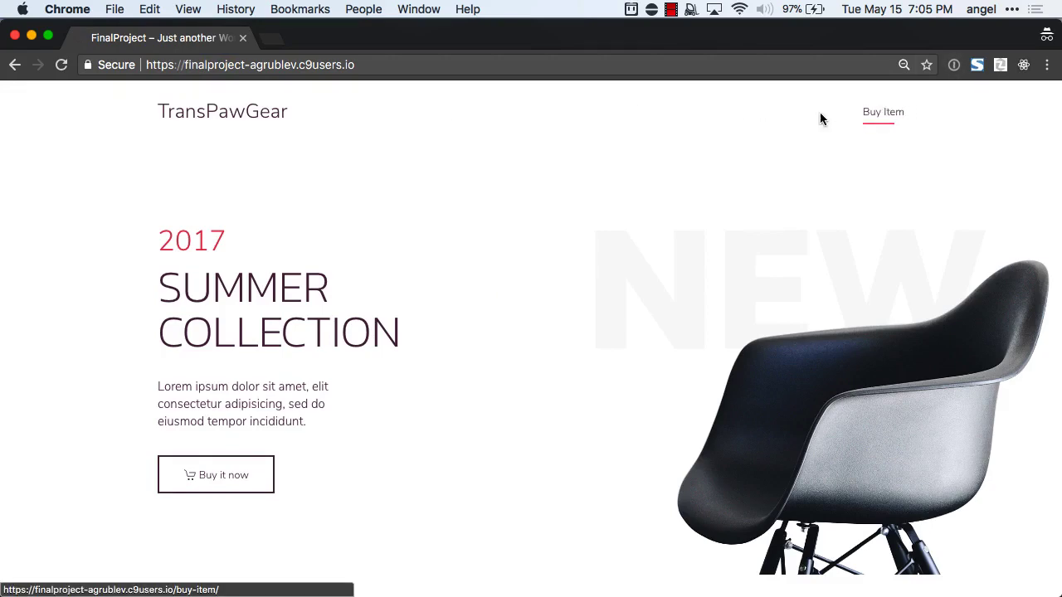
Scroll through the live home page to review the hero and Features section.
scroll(788, 120, "down", 2)
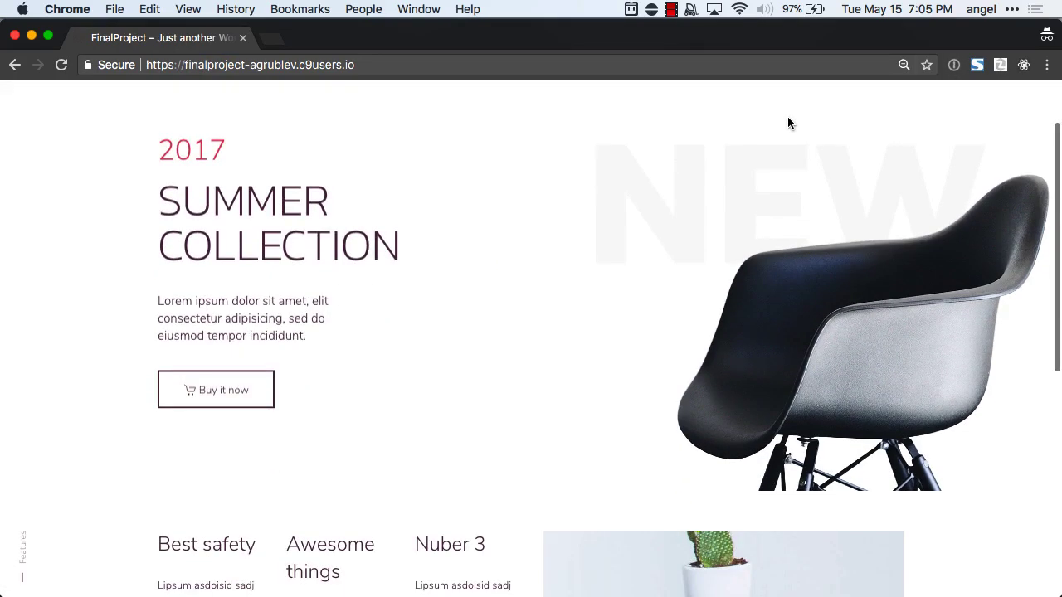
scroll(349, 253, "down", 1)
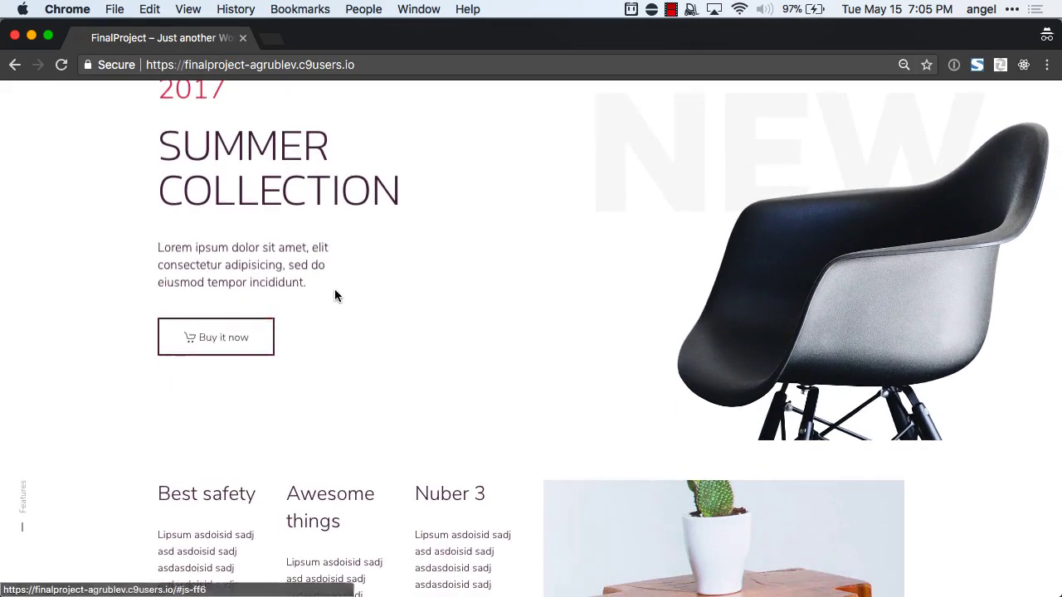
scroll(387, 306, "down", 5)
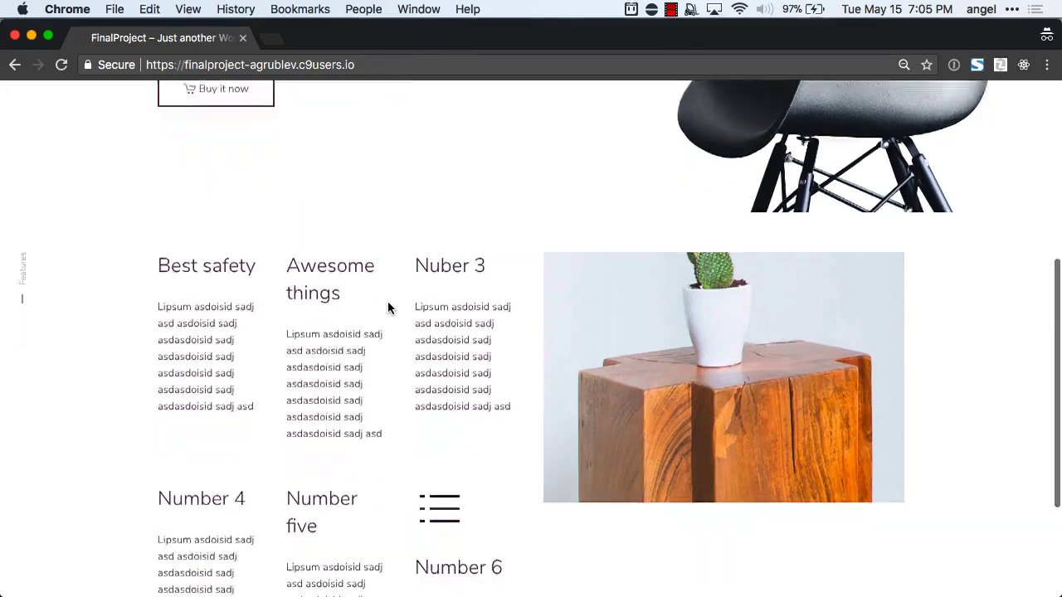
scroll(387, 308, "down", 3)
scroll(418, 268, "up", 2)
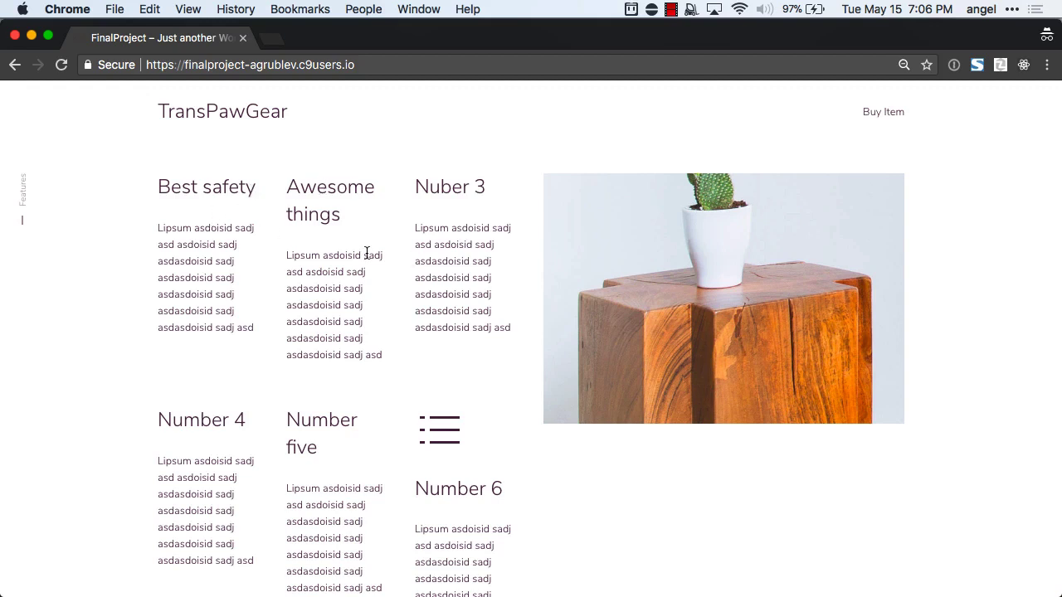
scroll(447, 293, "up", 1)
scroll(447, 293, "down", 1)
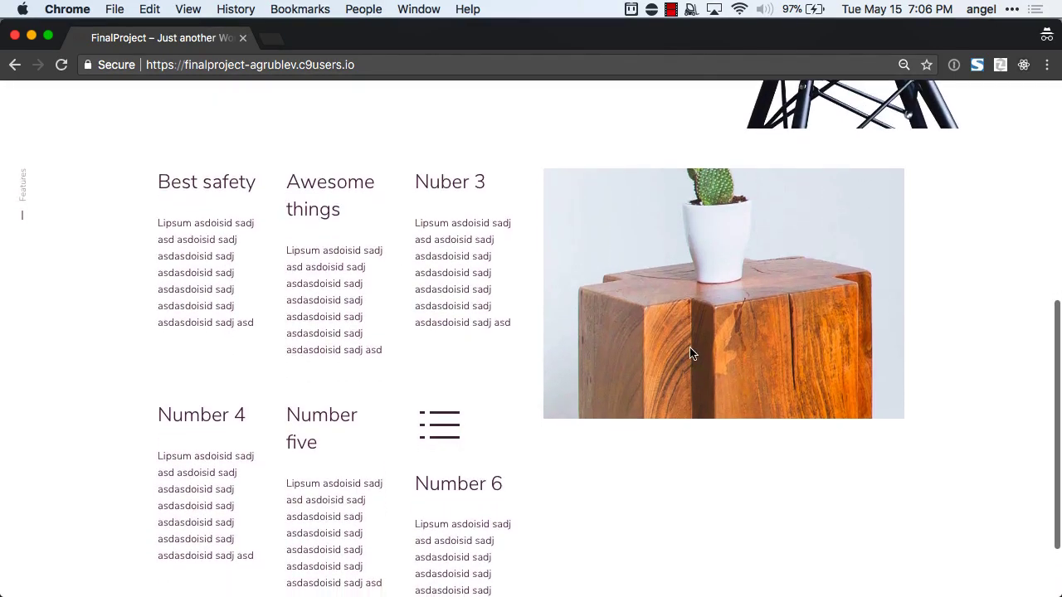
scroll(722, 395, "down", 3)
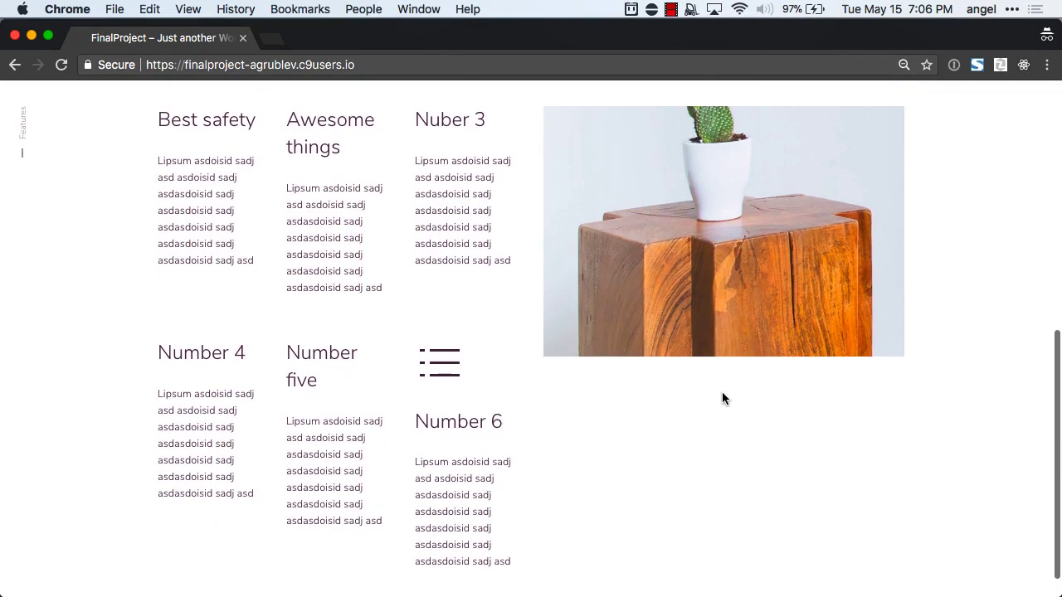
scroll(722, 399, "up", 3)
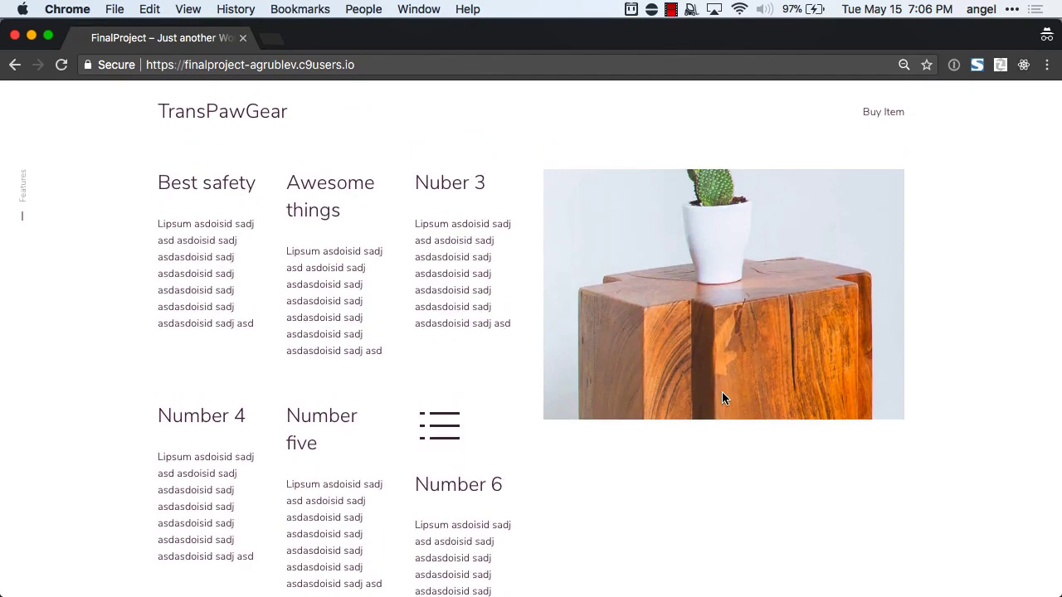
scroll(722, 398, "down", 3)
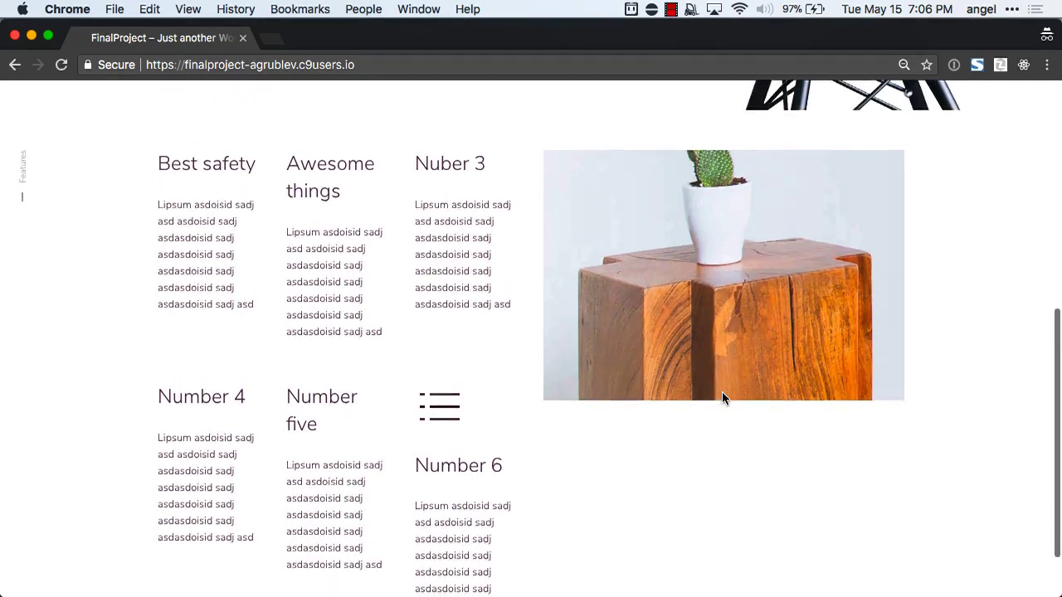
scroll(722, 398, "up", 5)
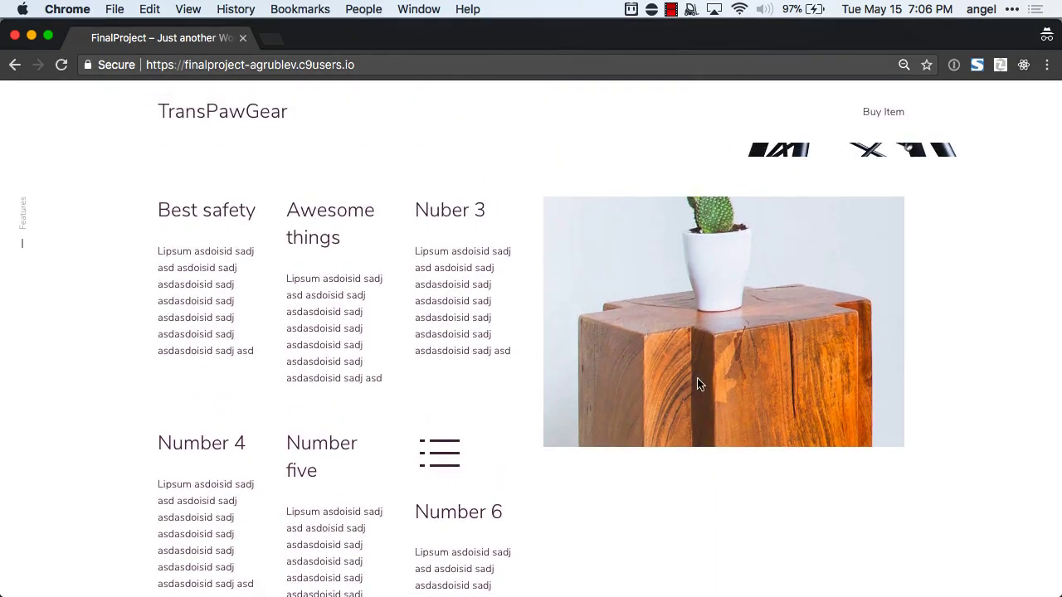
scroll(697, 378, "down", 3)
scroll(697, 379, "up", 3)
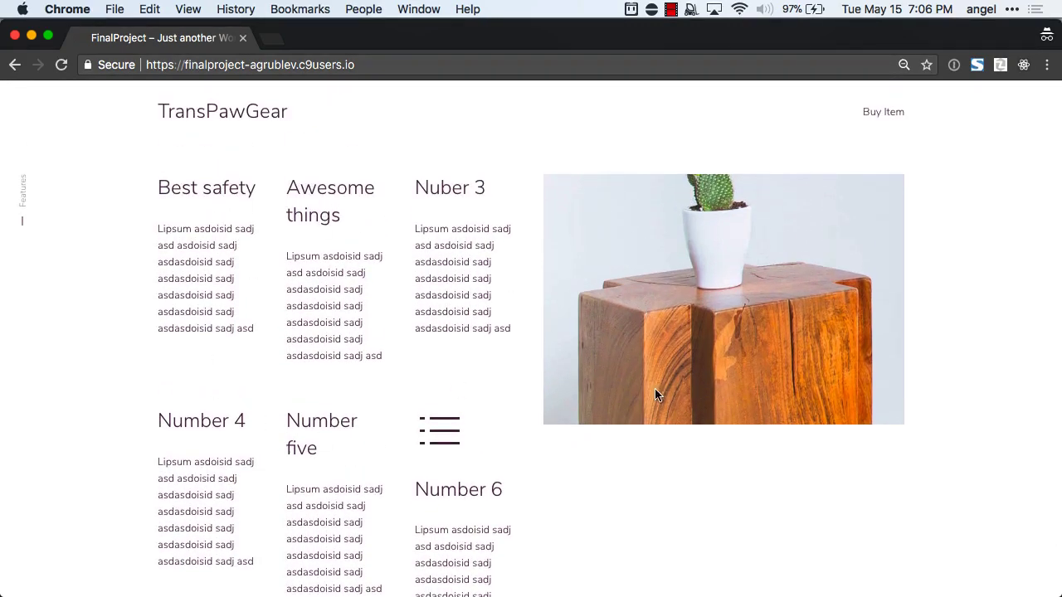
scroll(695, 331, "down", 1)
scroll(695, 331, "down", 2)
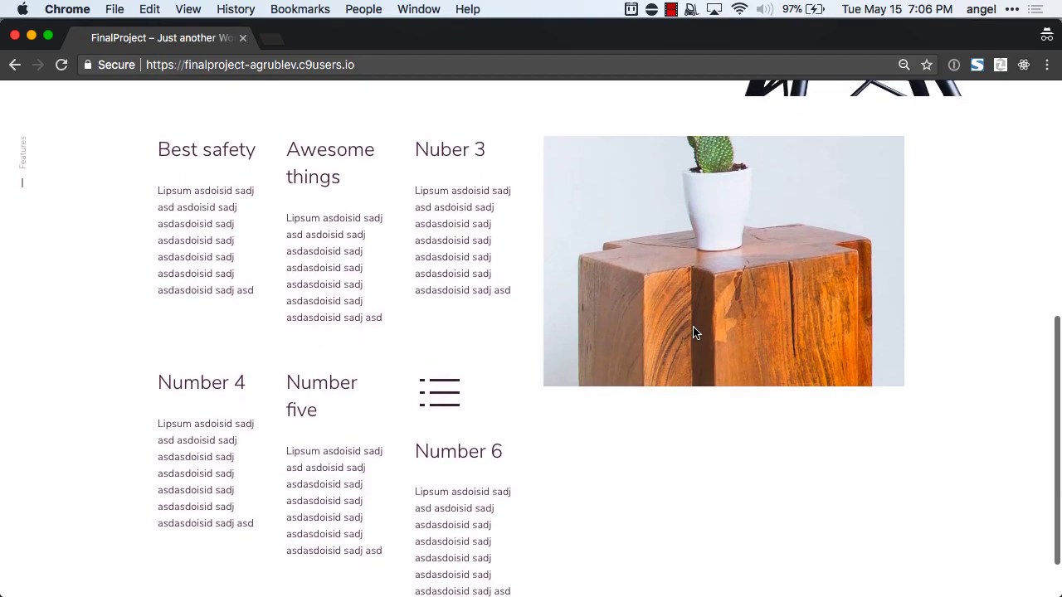
scroll(695, 332, "up", 5)
scroll(695, 333, "down", 3)
scroll(694, 333, "up", 5)
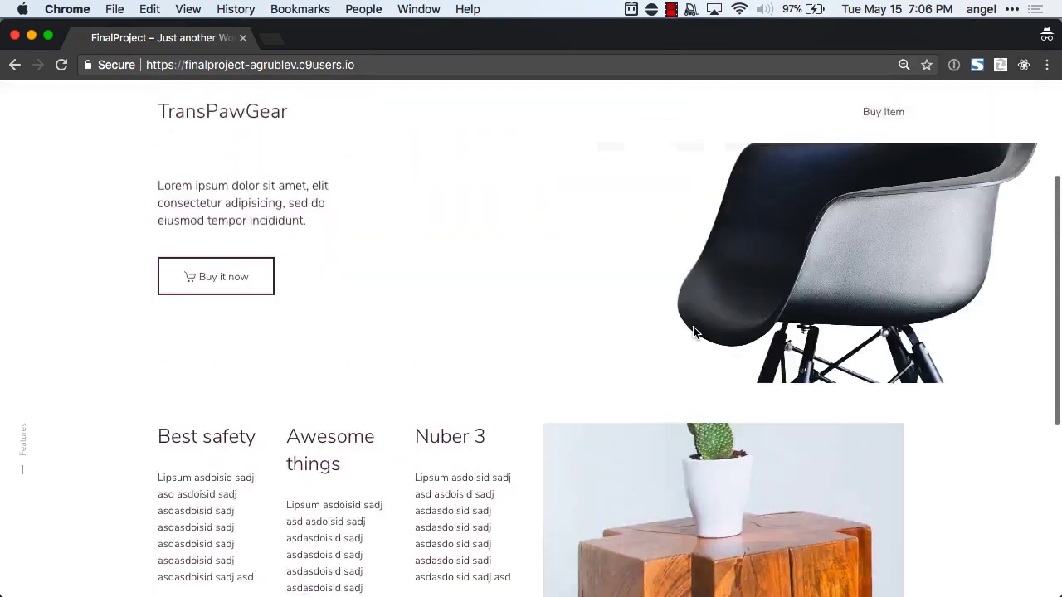
scroll(694, 333, "down", 8)
scroll(693, 332, "up", 8)
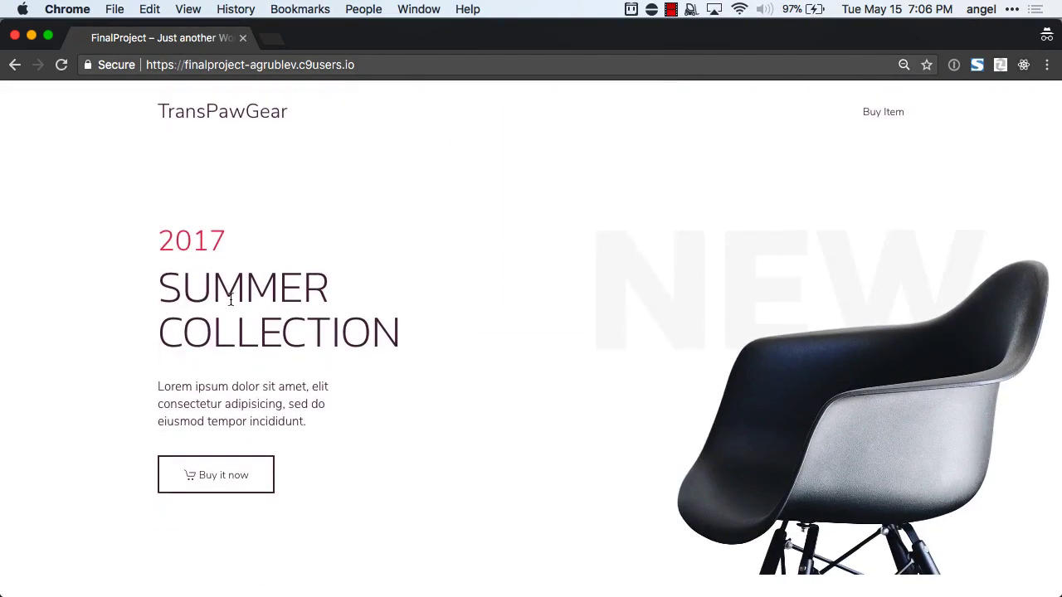
In the Customizer's Builder, insert an empty section below Features, closing its element list unused.
key("super+w")
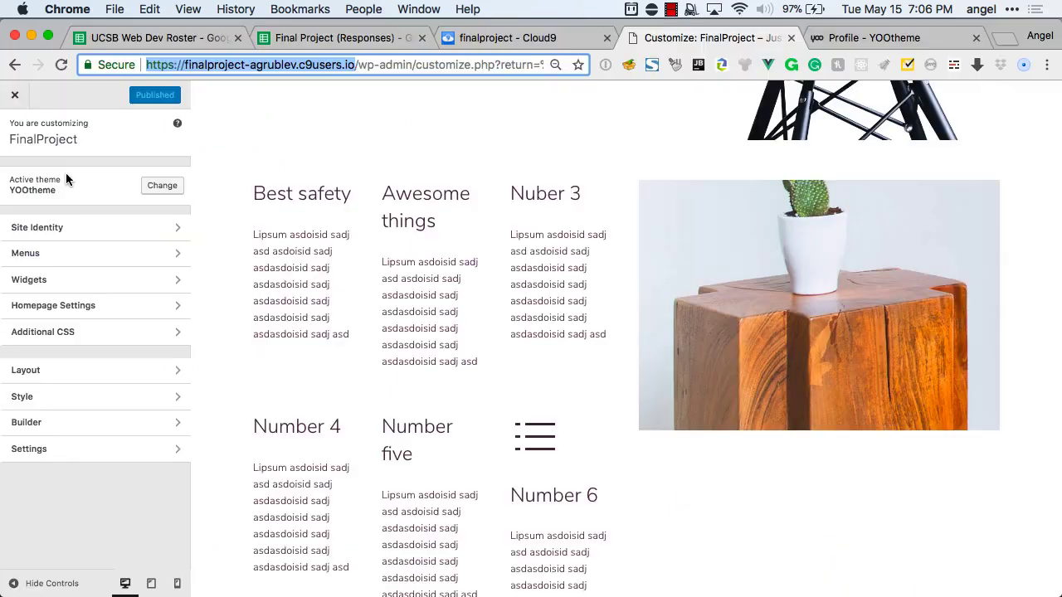
left_click(74, 429)
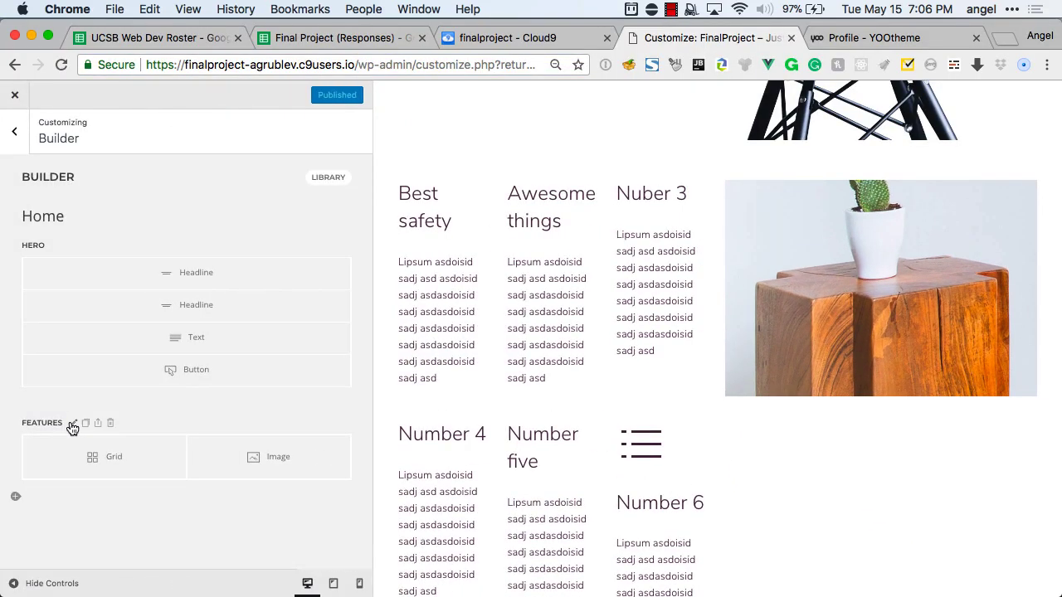
left_click(16, 497)
left_click(148, 510)
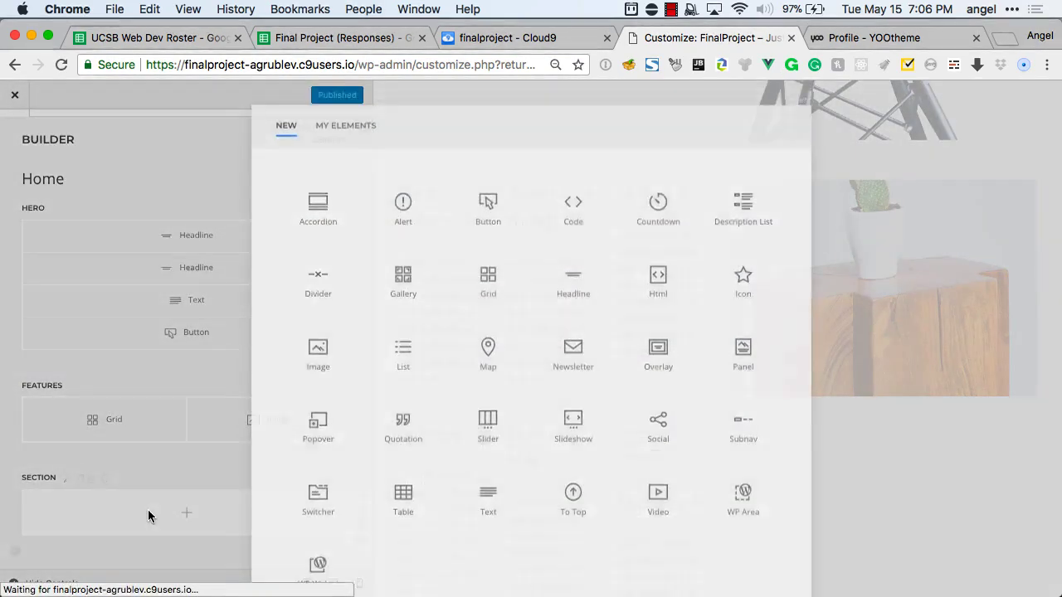
scroll(655, 274, "down", 1)
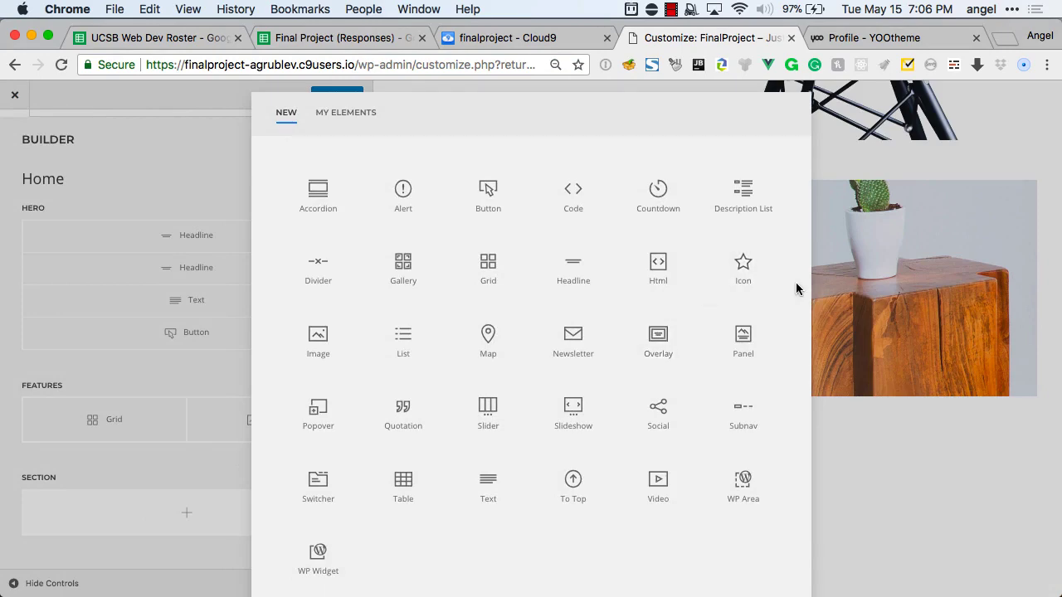
left_click(845, 267)
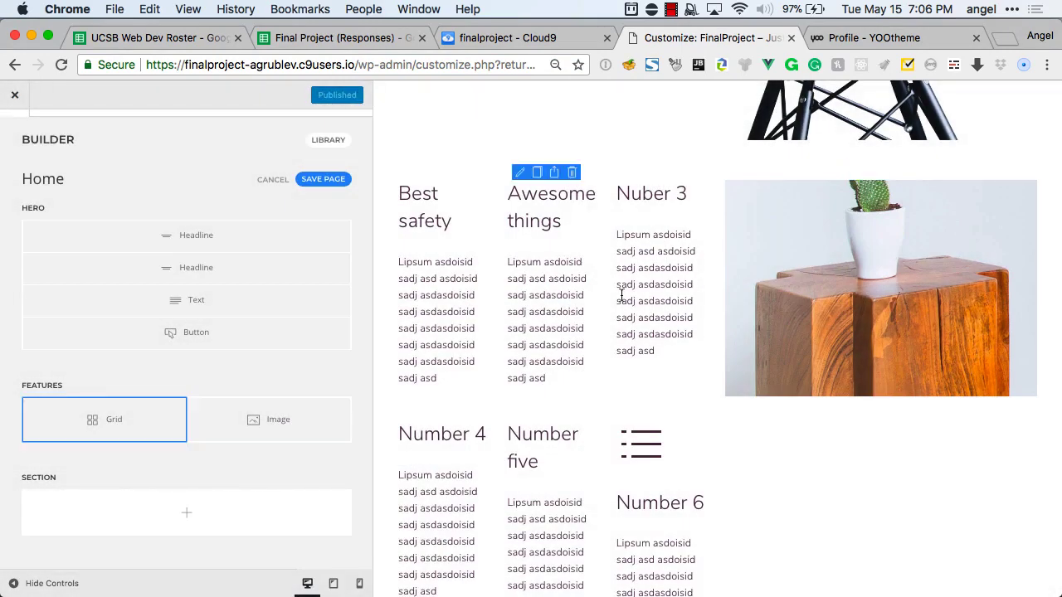
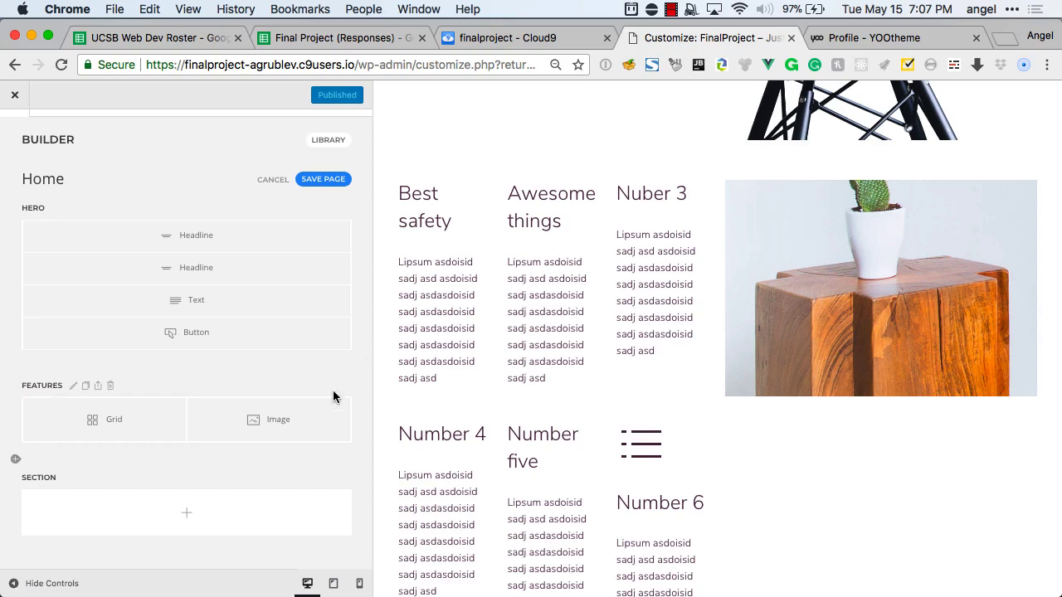
Save the Home page layout, then reopen the Builder and return to the main Customizer menu.
scroll(333, 397, "up", 2)
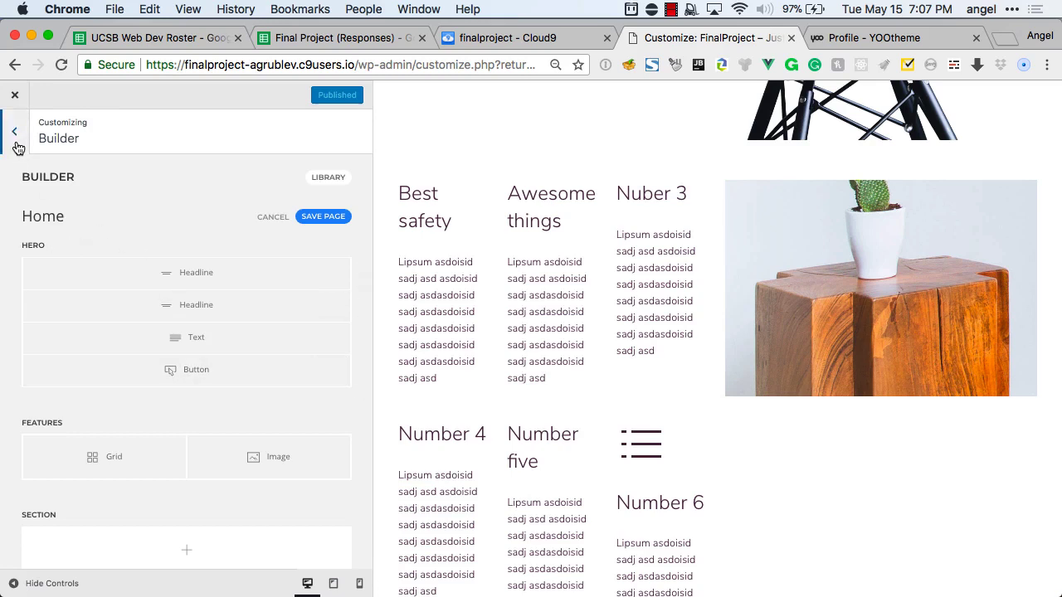
left_click(306, 218)
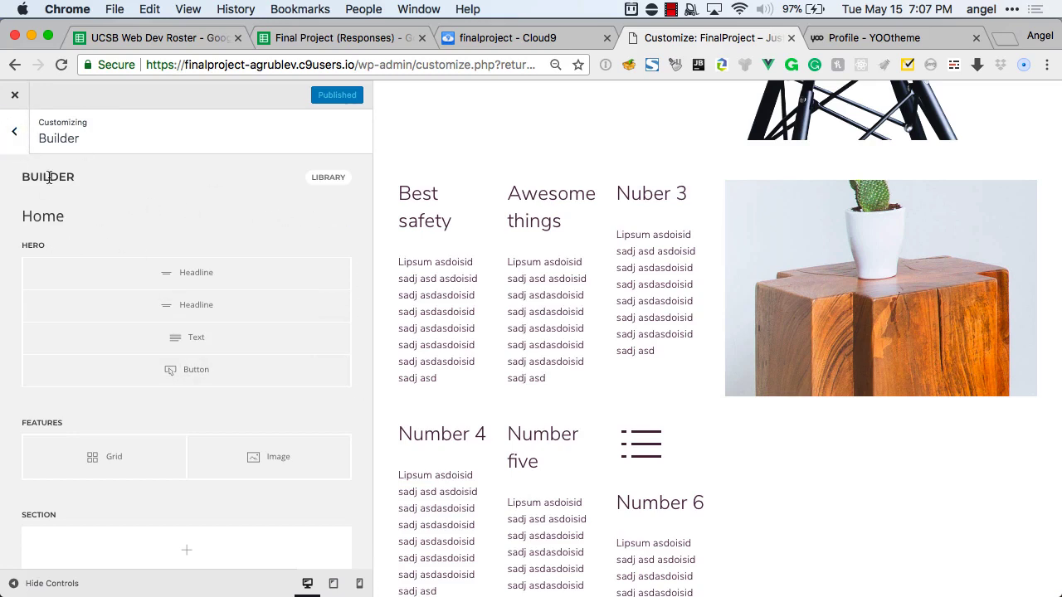
left_click(14, 135)
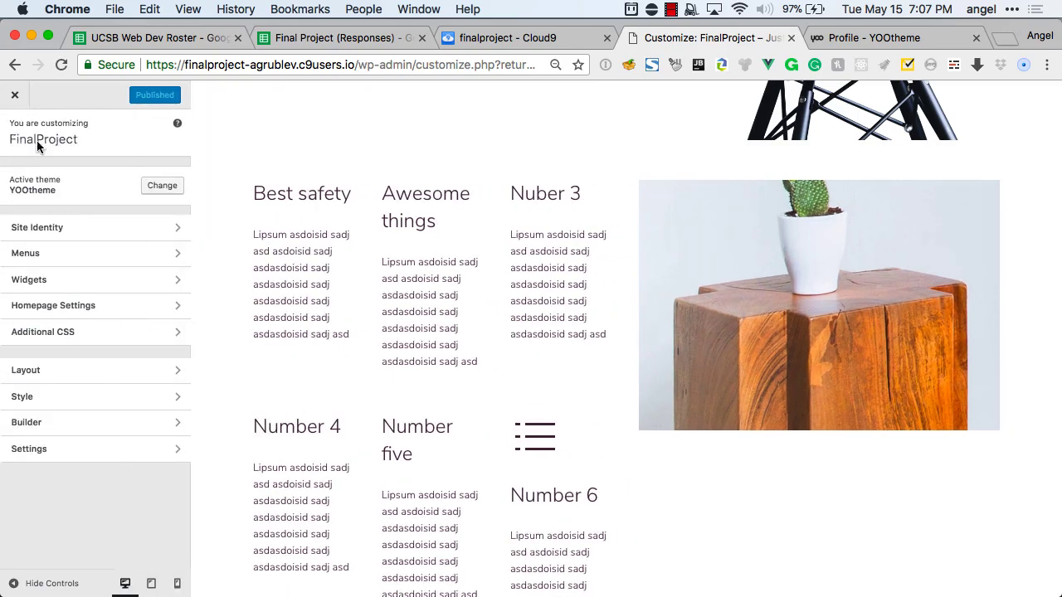
scroll(556, 182, "up", 10)
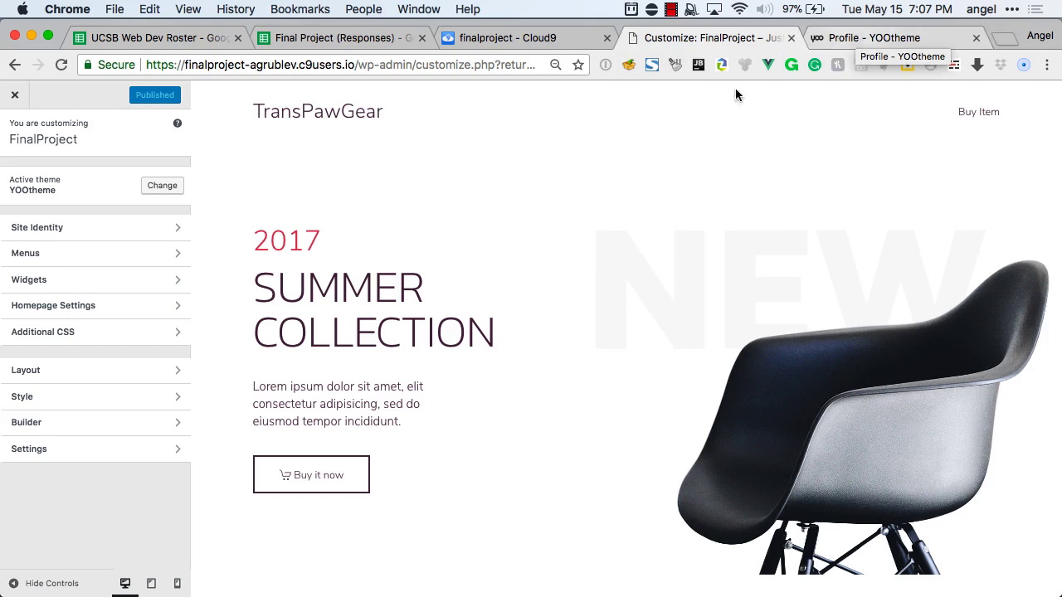
left_click(50, 425)
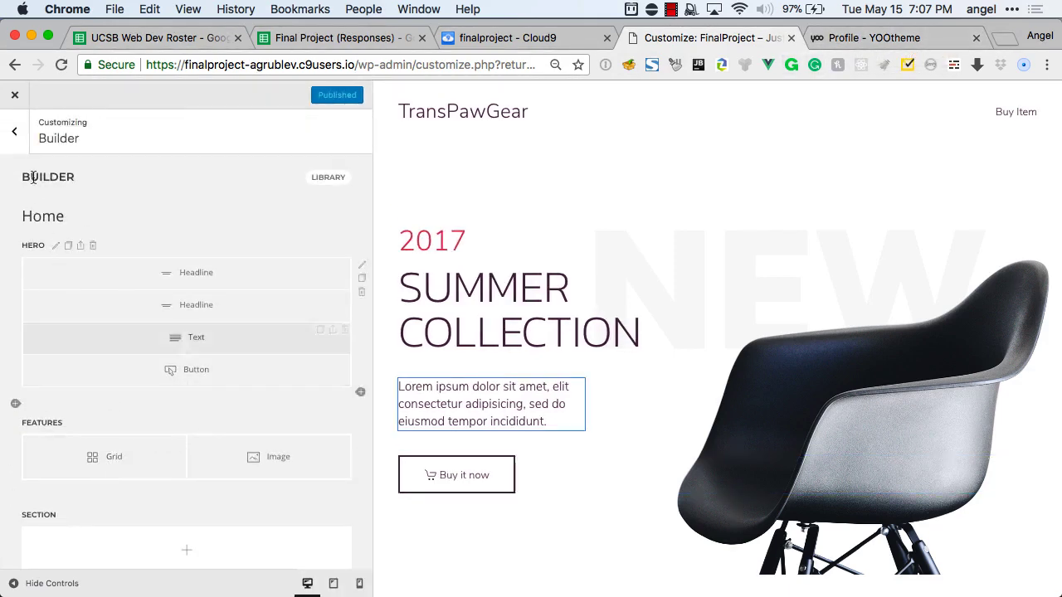
left_click(15, 130)
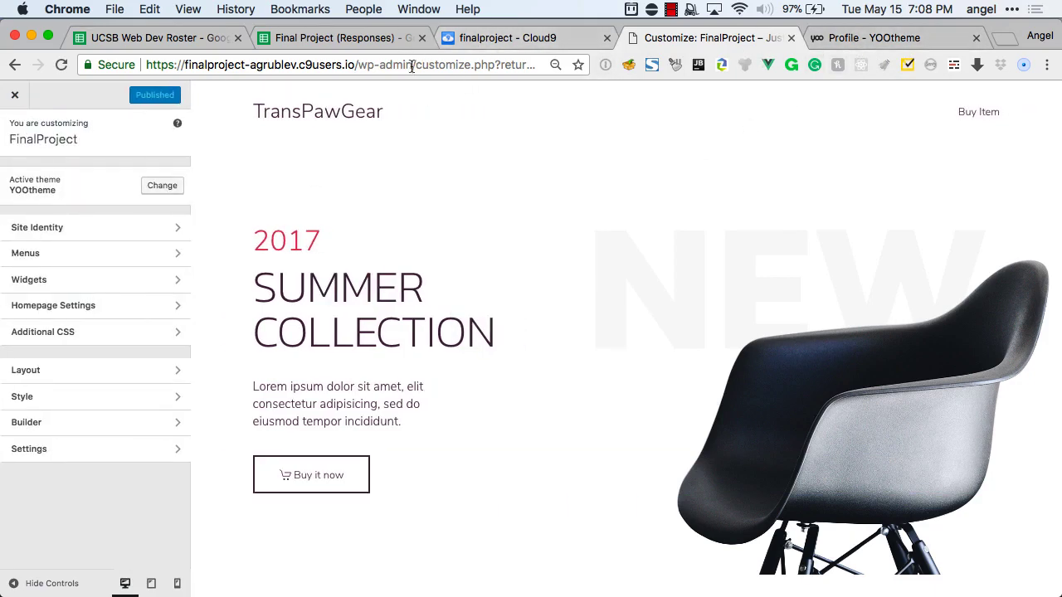
Load the customizer address in a new tab and exit to the Themes admin page.
key("super+t")
type("https://finalproject-agrublev.c9users.io/wp-admin/customize.php?return=%2Fwp-admin%2Fthemes.php")
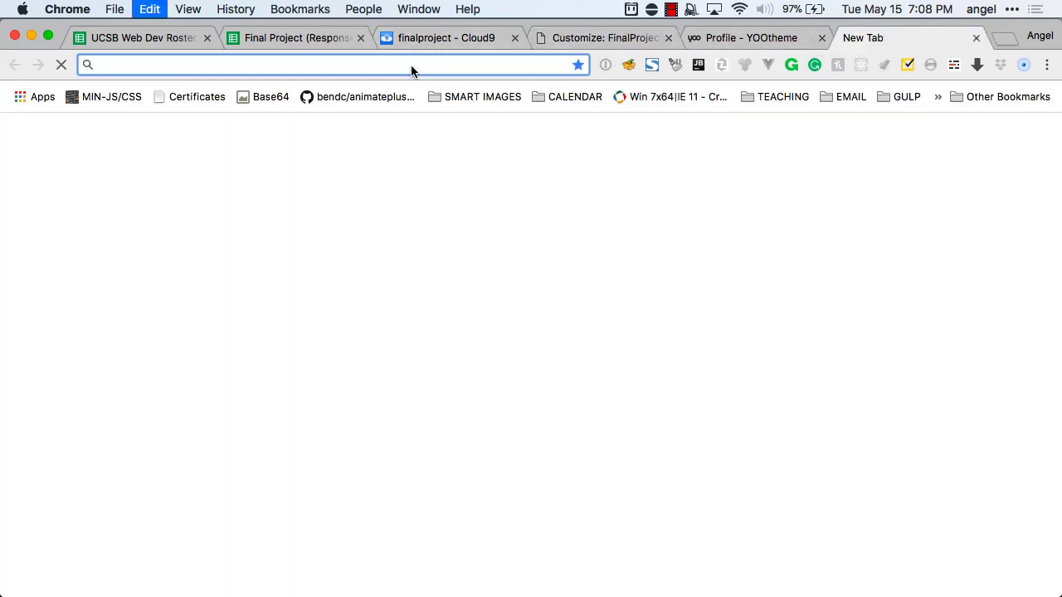
key("Return")
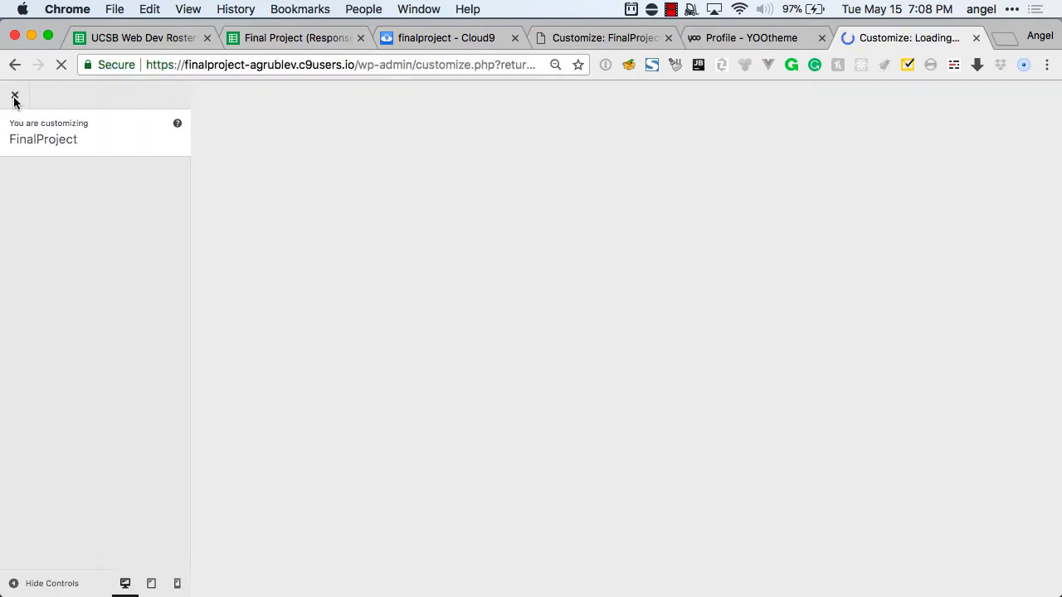
left_click(14, 97)
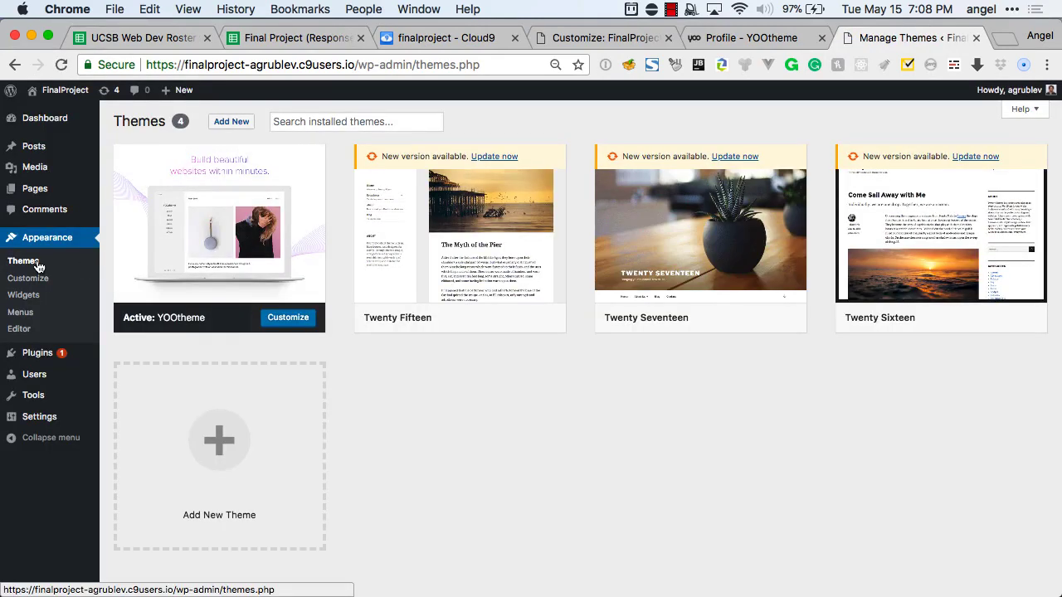
Add a new page titled 'FAQs', publish it and open it in the Page Builder.
mouse_move(35, 188)
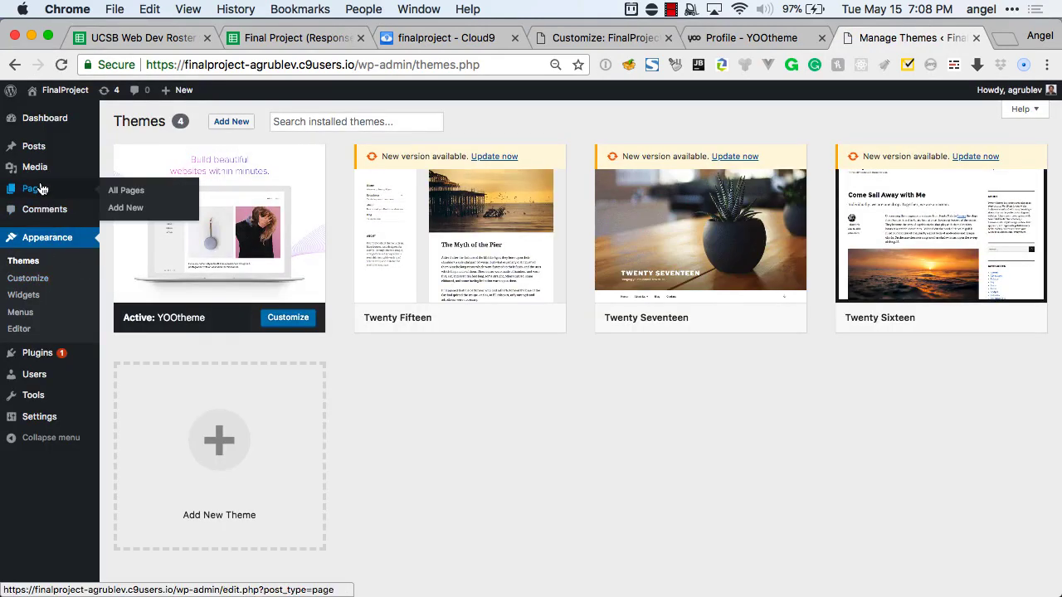
left_click(132, 209)
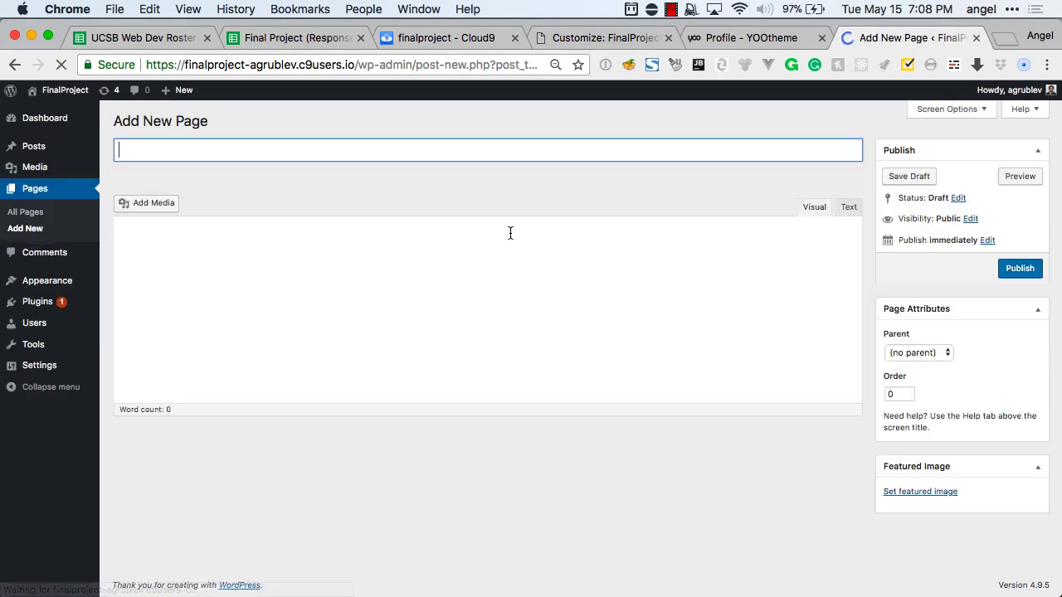
type("FAQS")
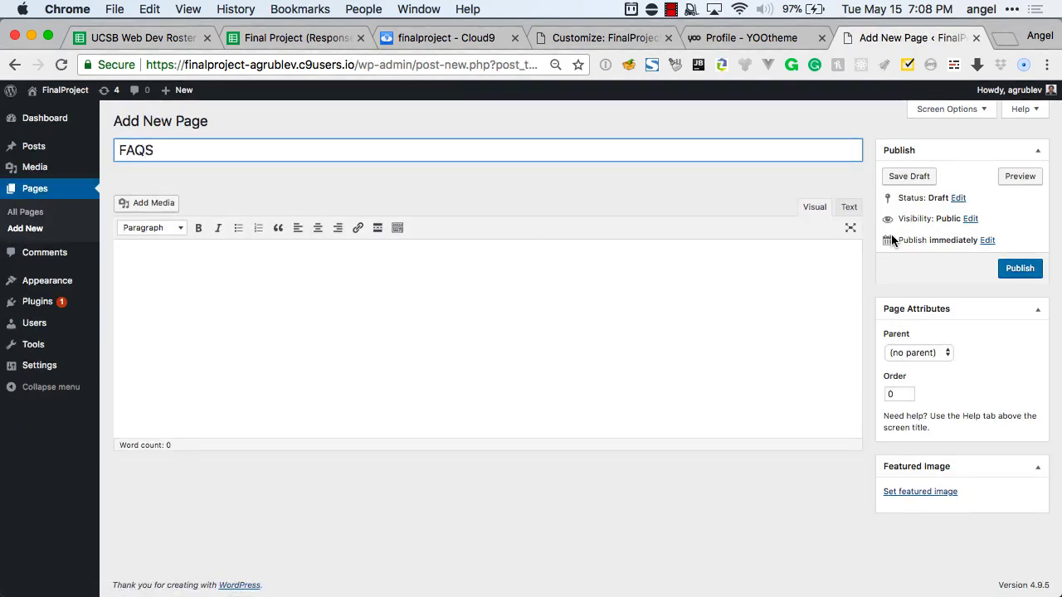
key("BackSpace")
type("s")
left_click(1025, 269)
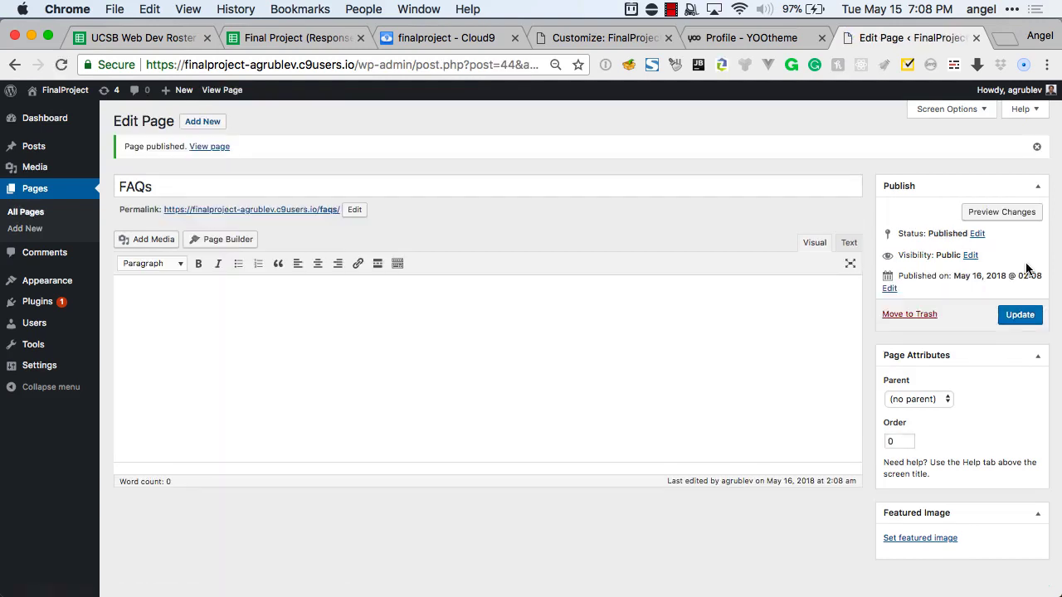
left_click(246, 241)
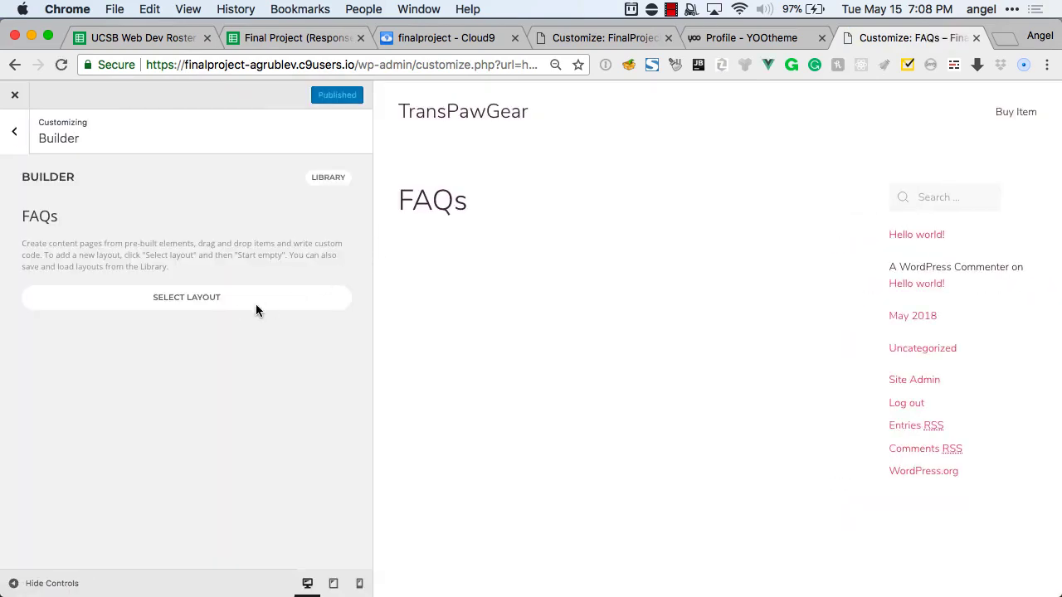
Open the FAQs page's layout library and browse the Pro Layouts grid.
left_click(234, 306)
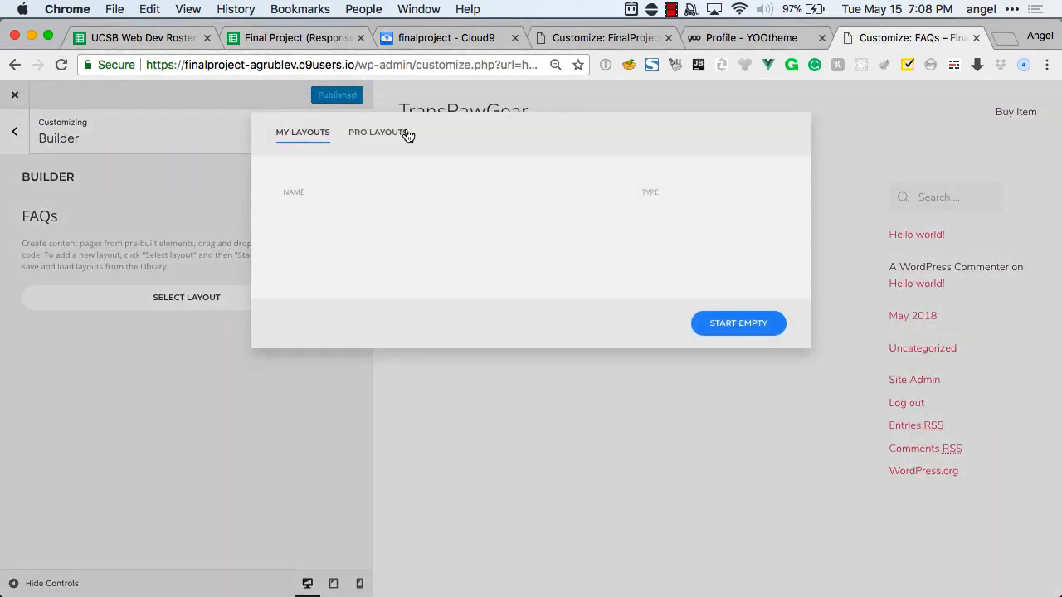
left_click(406, 135)
scroll(547, 256, "down", 5)
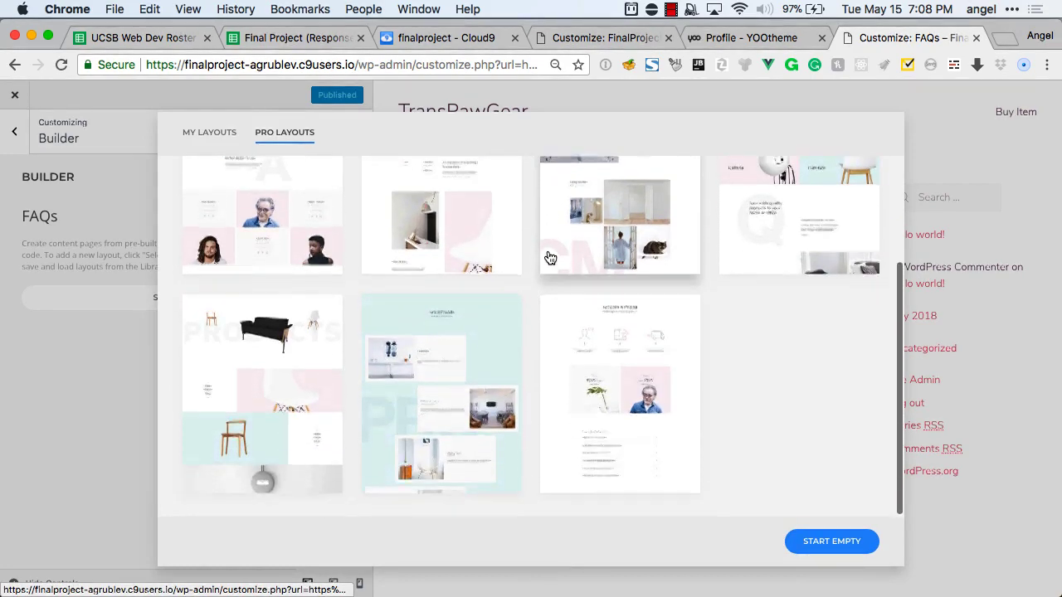
scroll(695, 367, "up", 1)
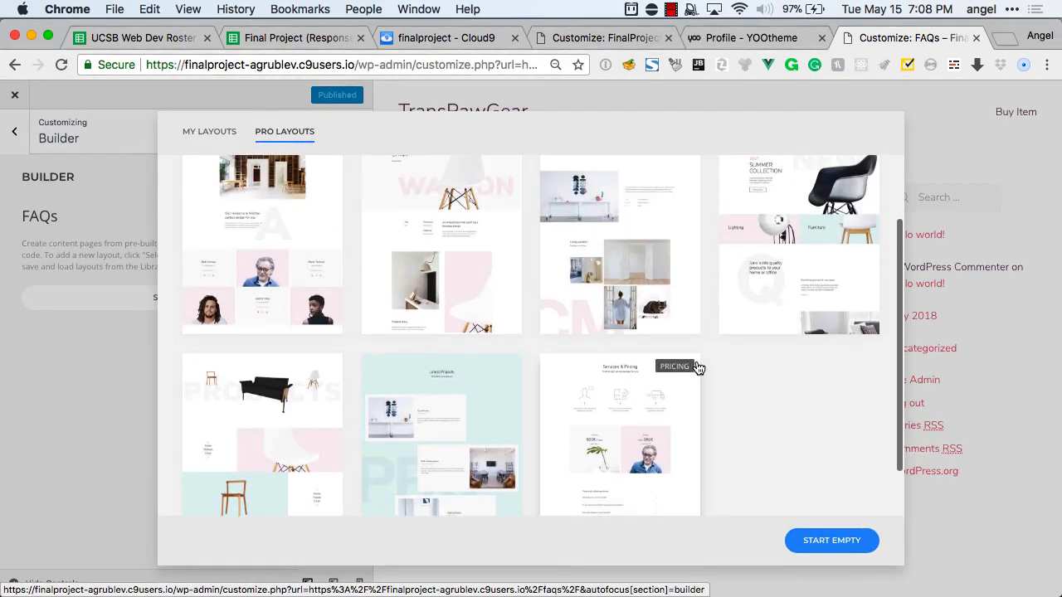
scroll(697, 367, "up", 3)
scroll(697, 368, "down", 4)
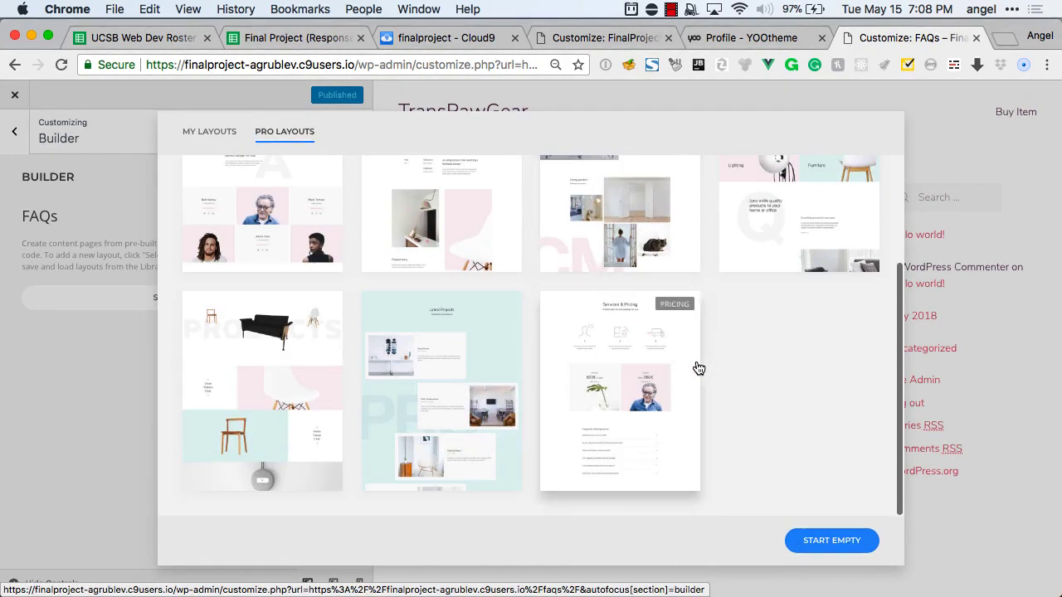
scroll(678, 383, "up", 4)
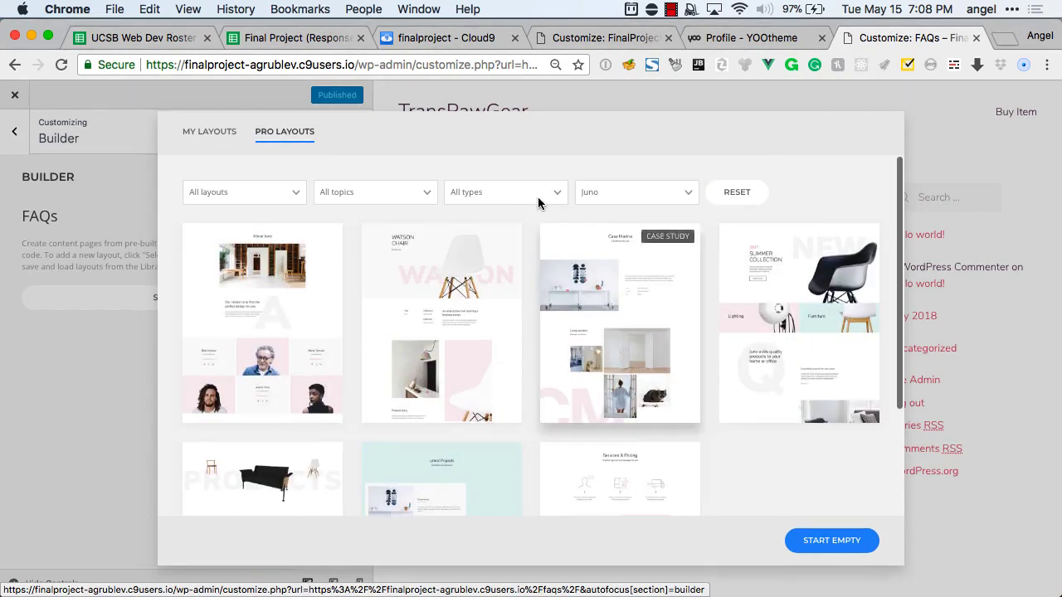
Set the Pro Layouts filters to show all websites and all layout types.
left_click(285, 199)
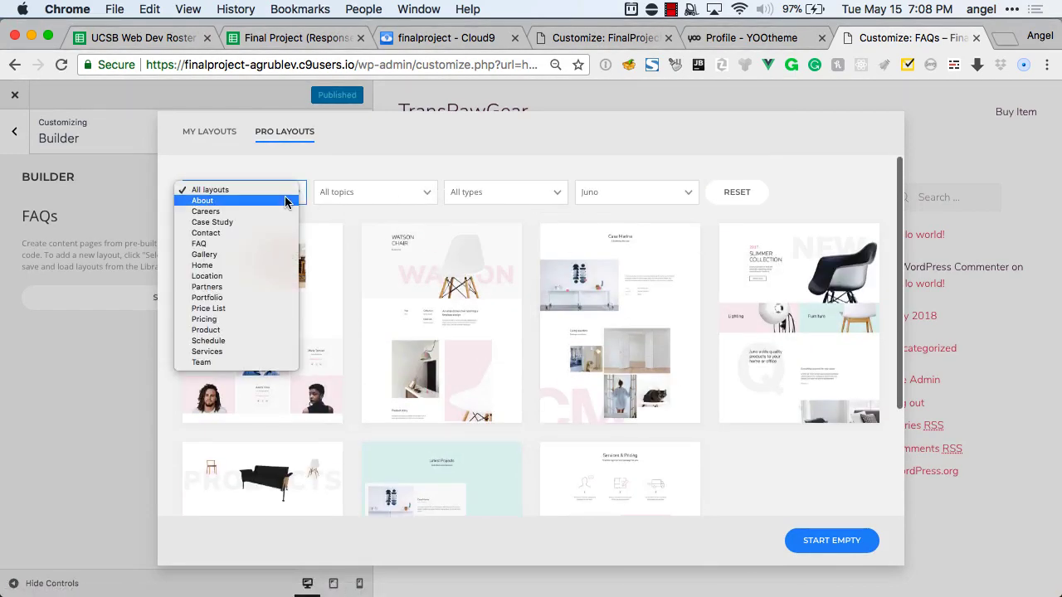
left_click(629, 192)
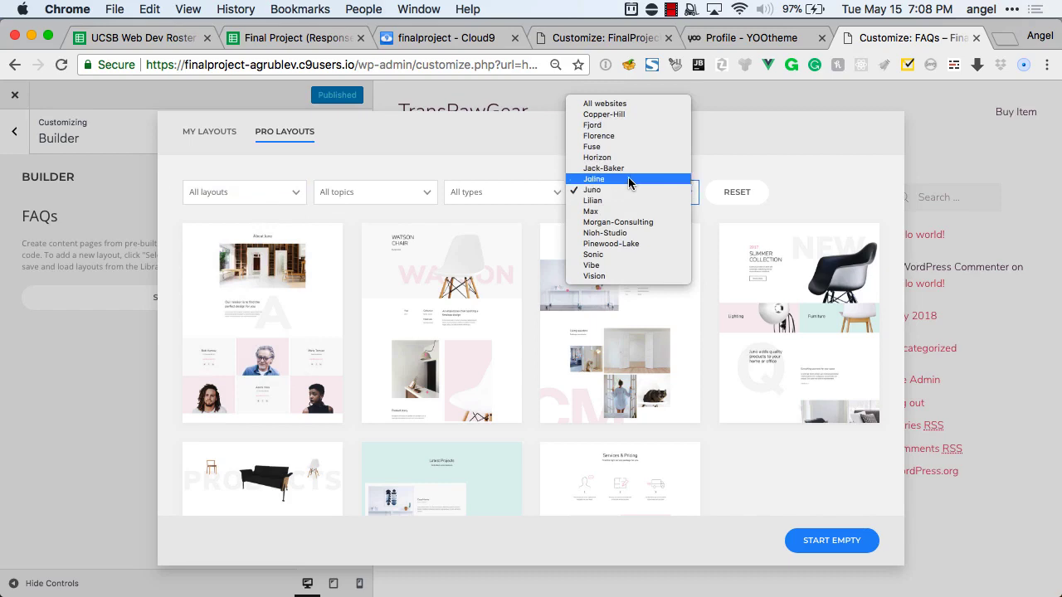
left_click(658, 325)
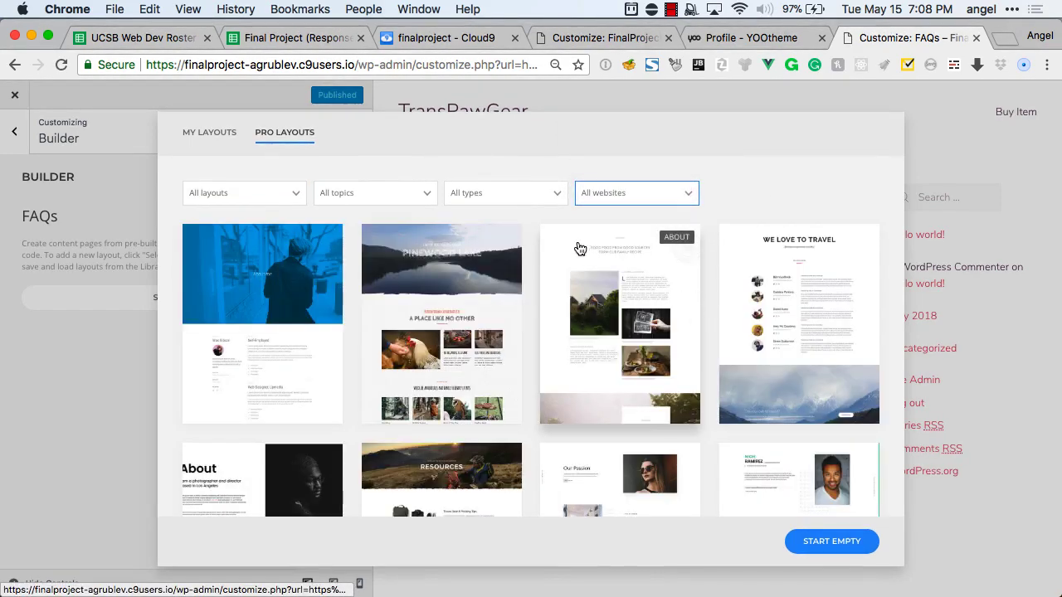
left_click(506, 193)
left_click(531, 188)
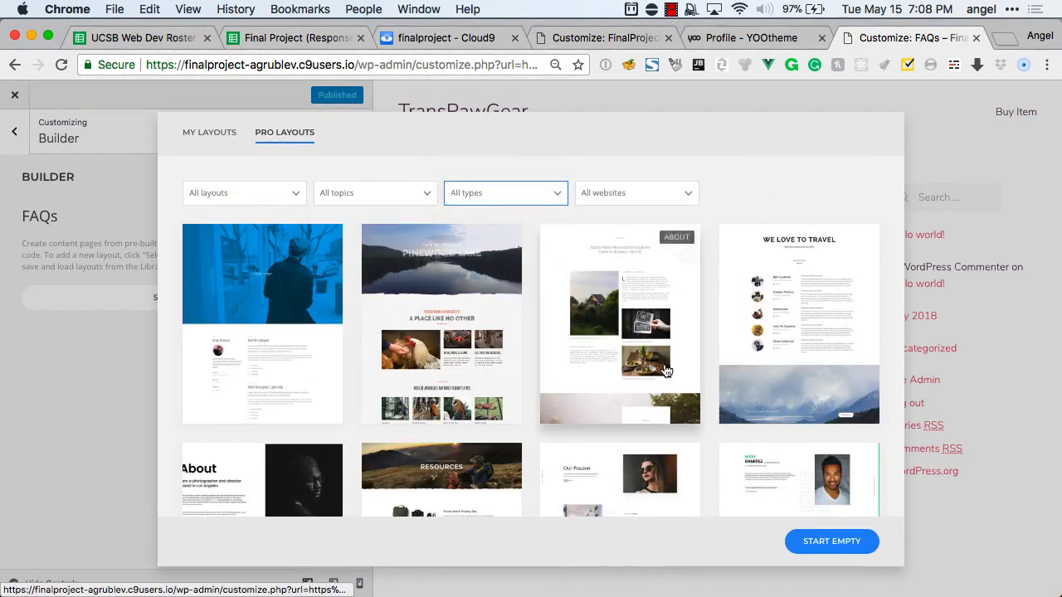
Scroll to the Pricing layout, try loading it, and close the library after the Invalid API Key error.
scroll(663, 365, "down", 5)
scroll(666, 370, "down", 10)
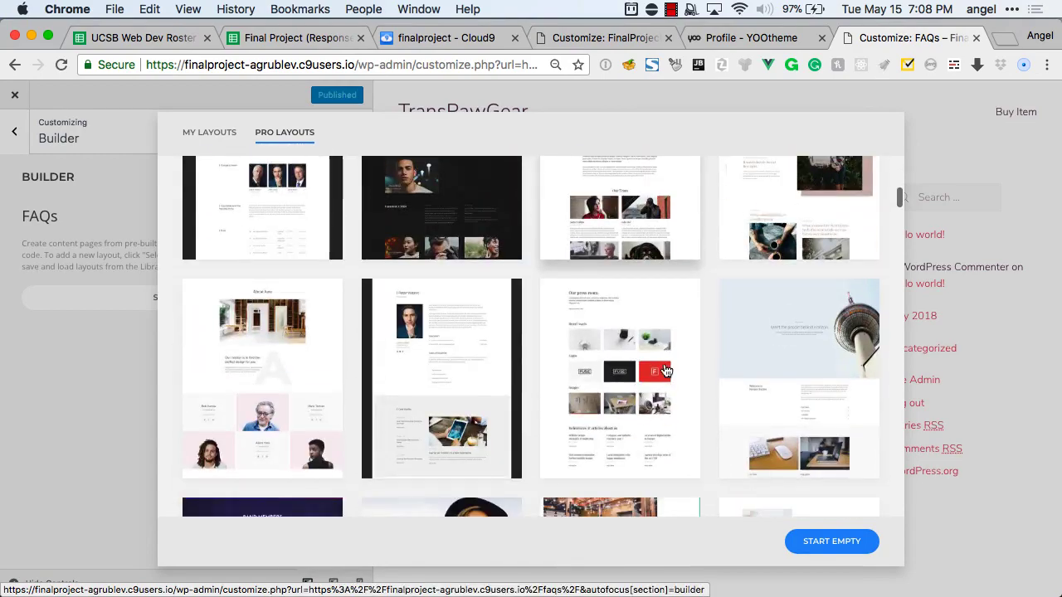
scroll(666, 370, "down", 5)
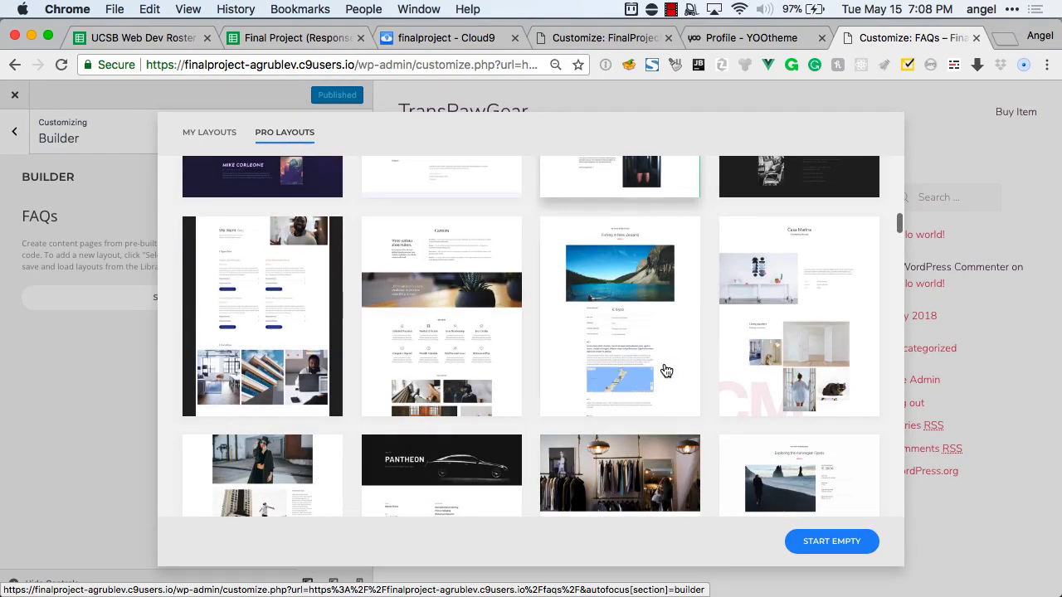
scroll(666, 370, "down", 4)
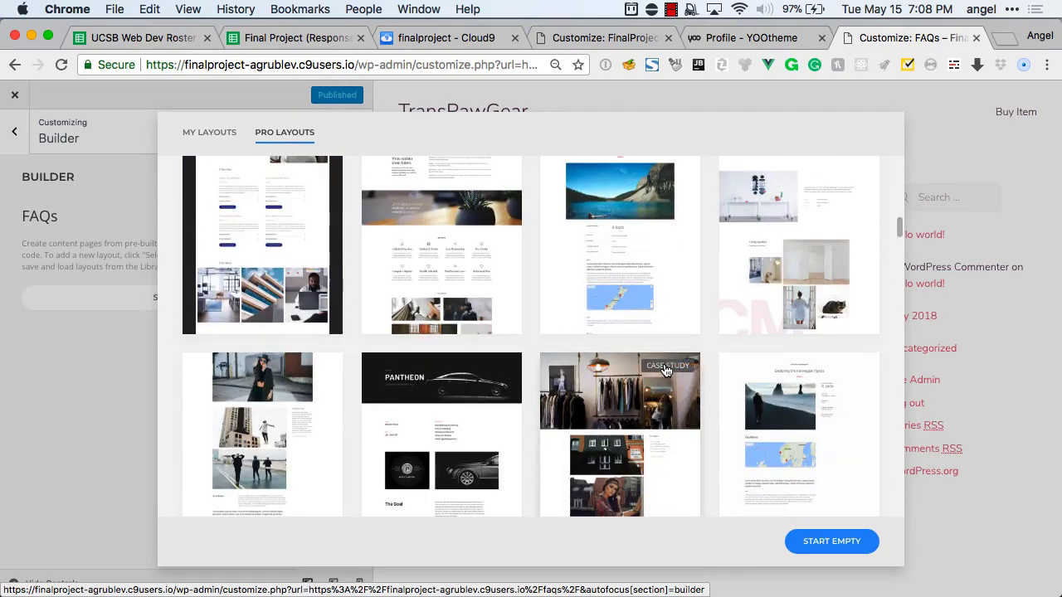
scroll(666, 370, "down", 7)
scroll(667, 370, "up", 4)
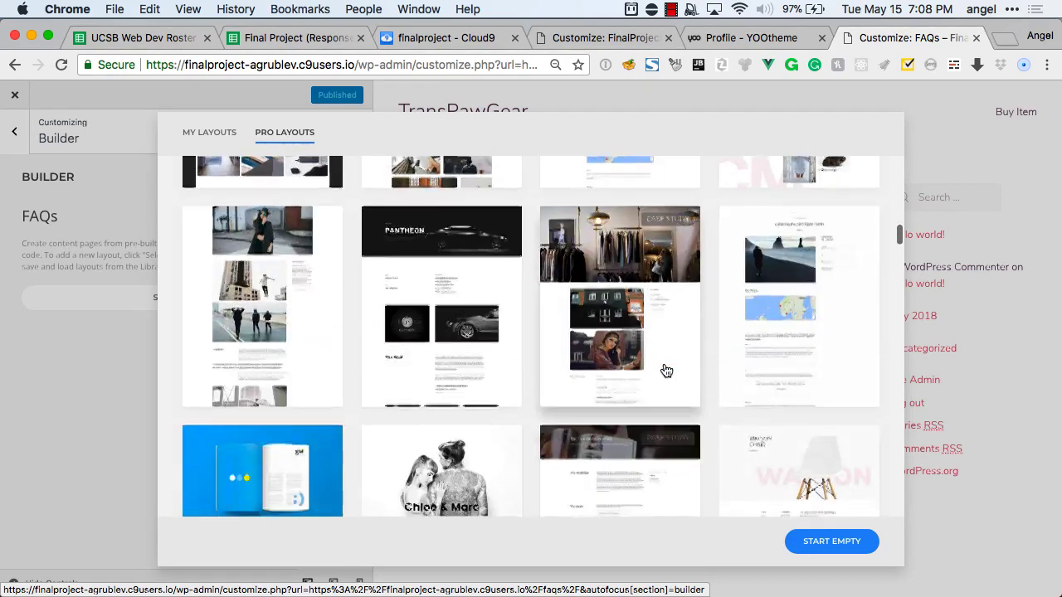
scroll(666, 370, "down", 14)
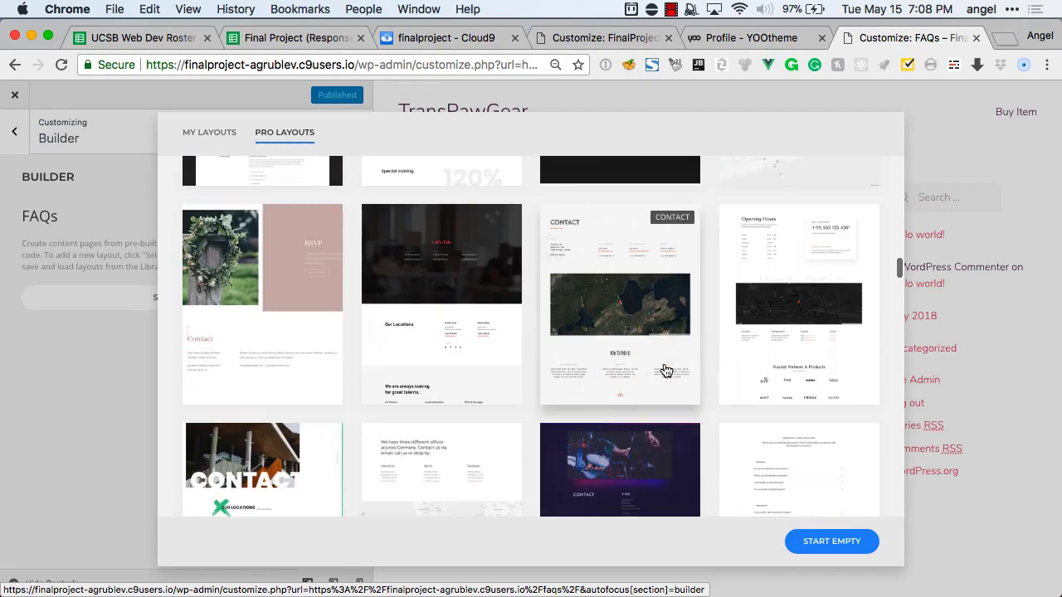
scroll(666, 370, "down", 4)
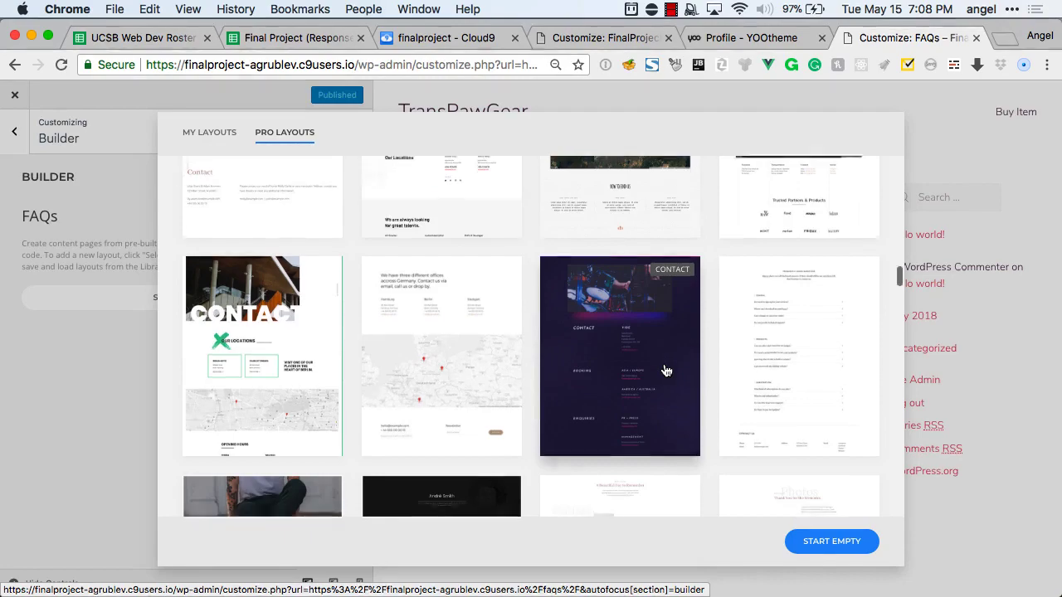
scroll(666, 370, "up", 3)
scroll(666, 370, "down", 10)
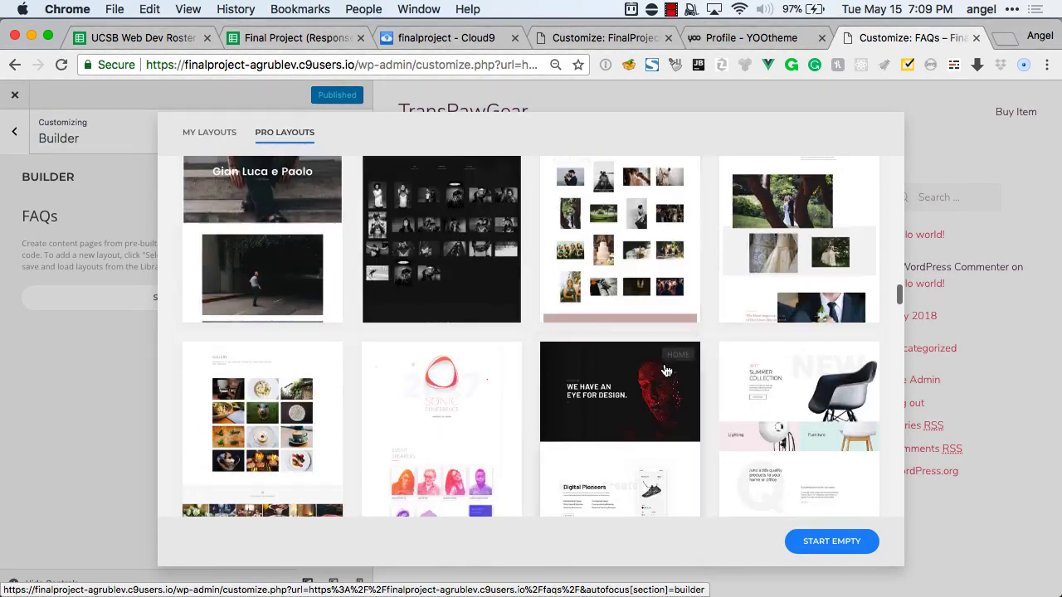
scroll(666, 370, "down", 15)
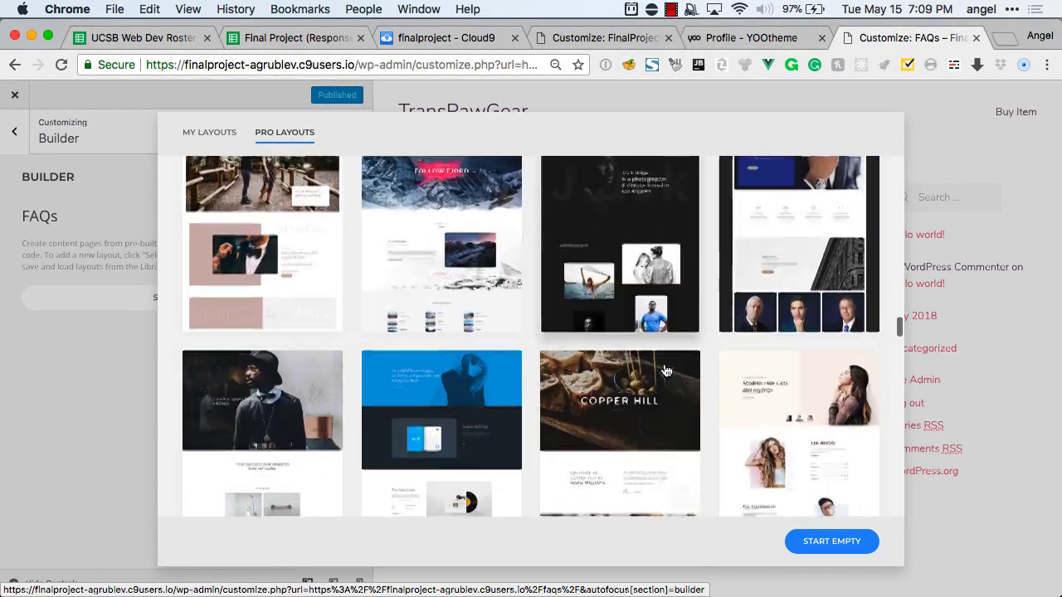
scroll(666, 370, "down", 7)
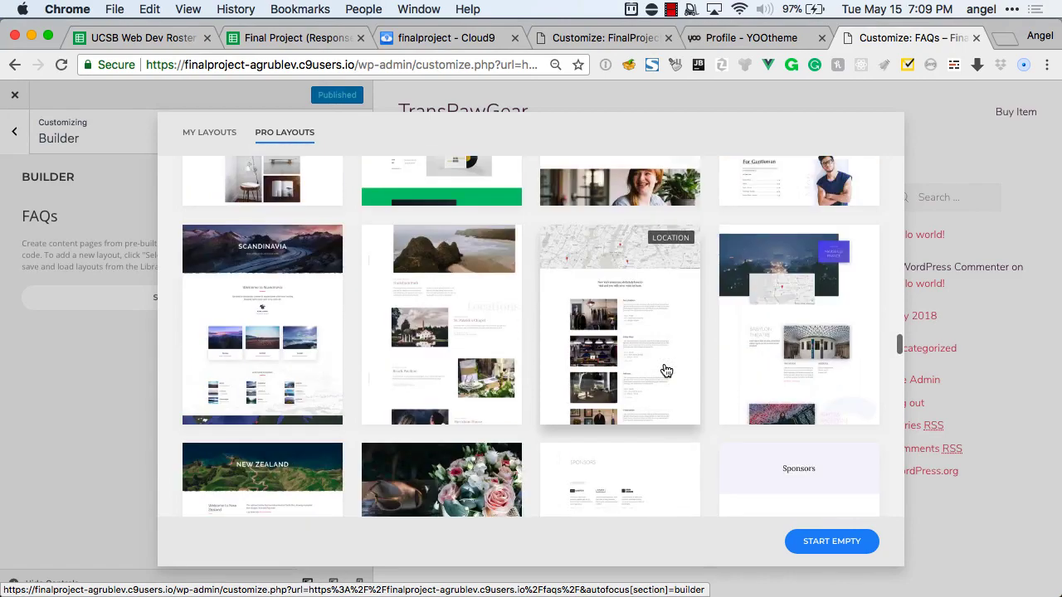
scroll(666, 370, "down", 5)
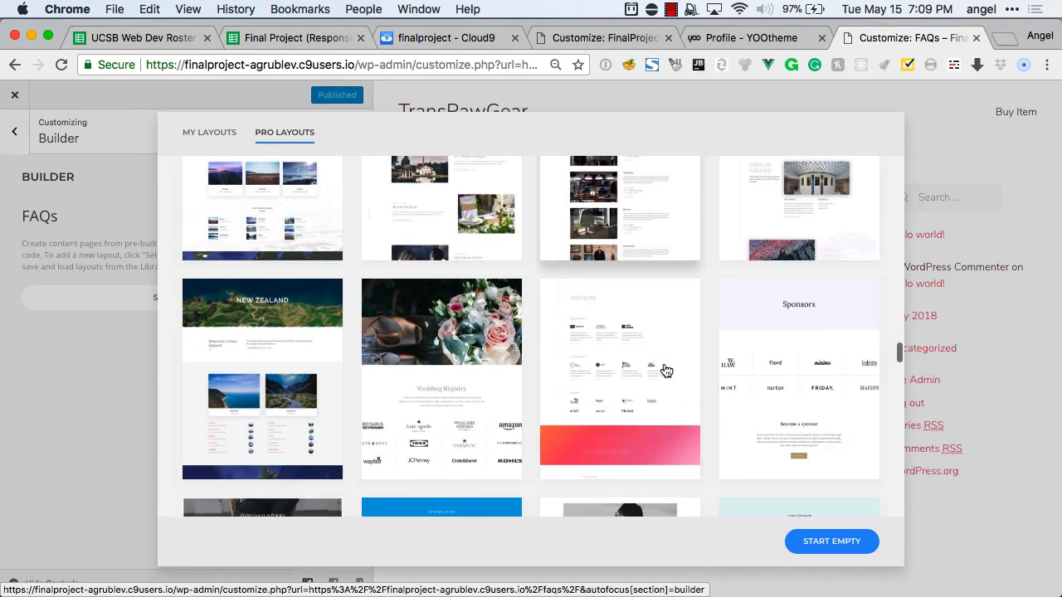
scroll(666, 370, "down", 5)
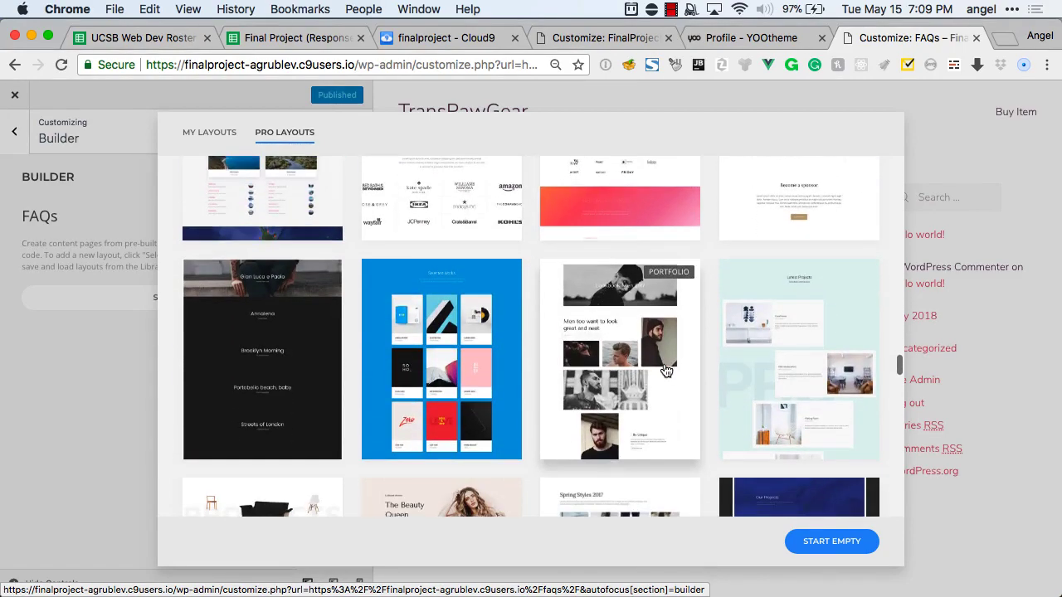
scroll(666, 370, "down", 10)
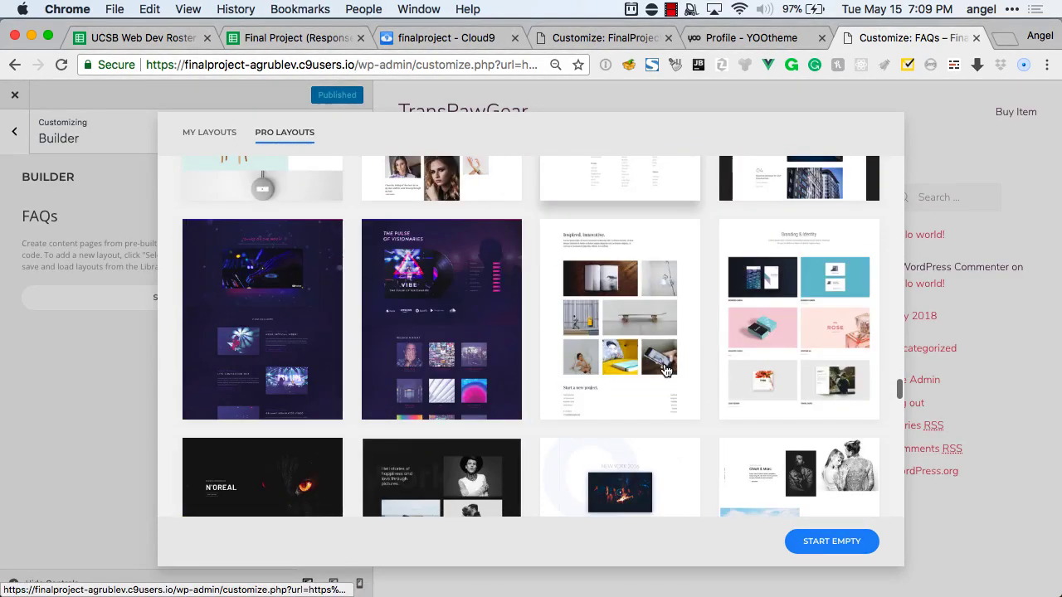
scroll(666, 370, "down", 15)
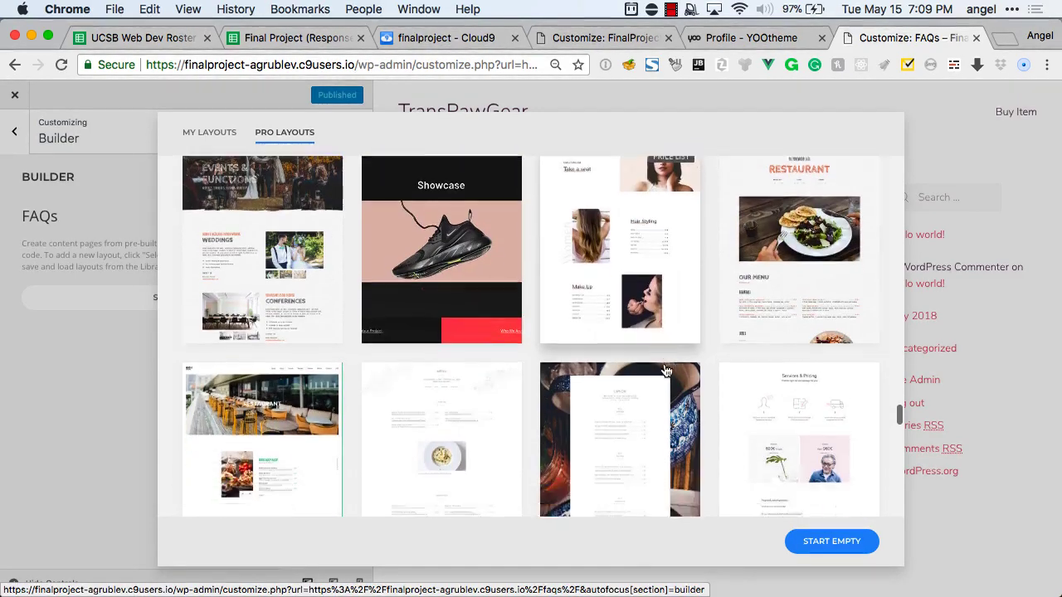
scroll(666, 370, "down", 10)
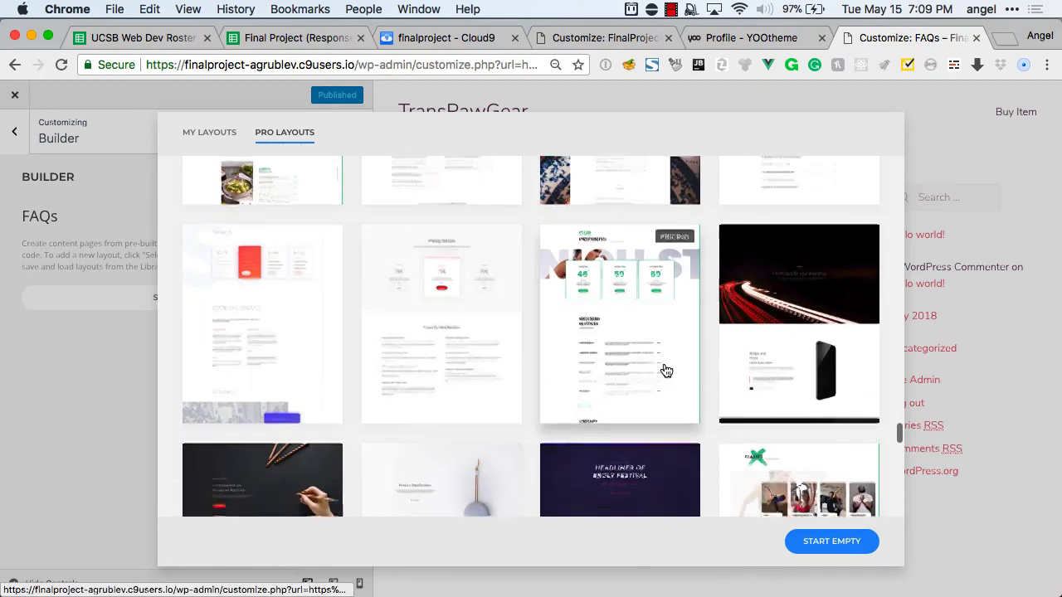
scroll(666, 370, "down", 1)
left_click(490, 357)
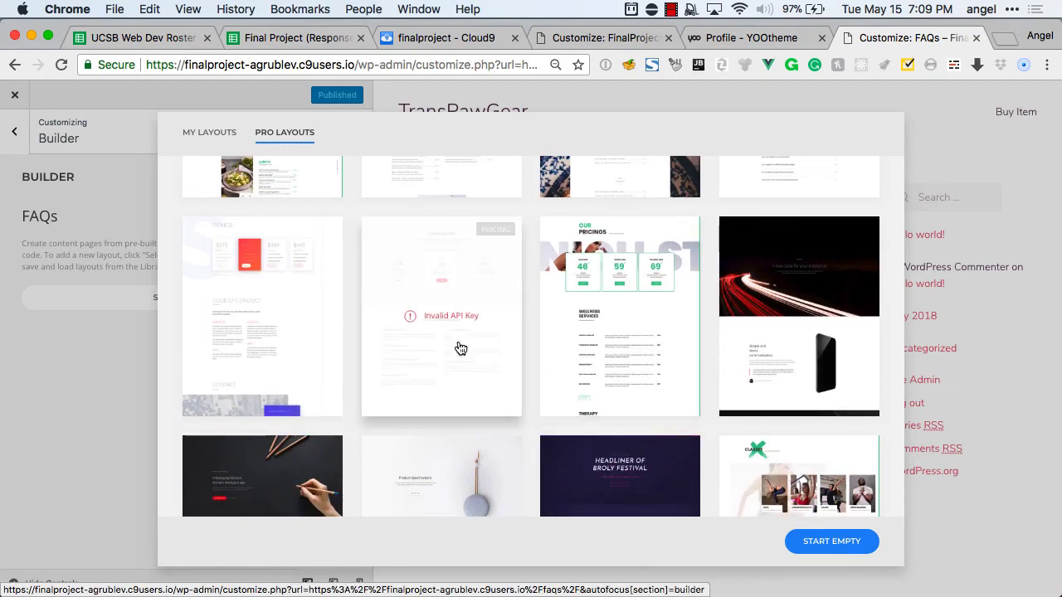
left_click(145, 320)
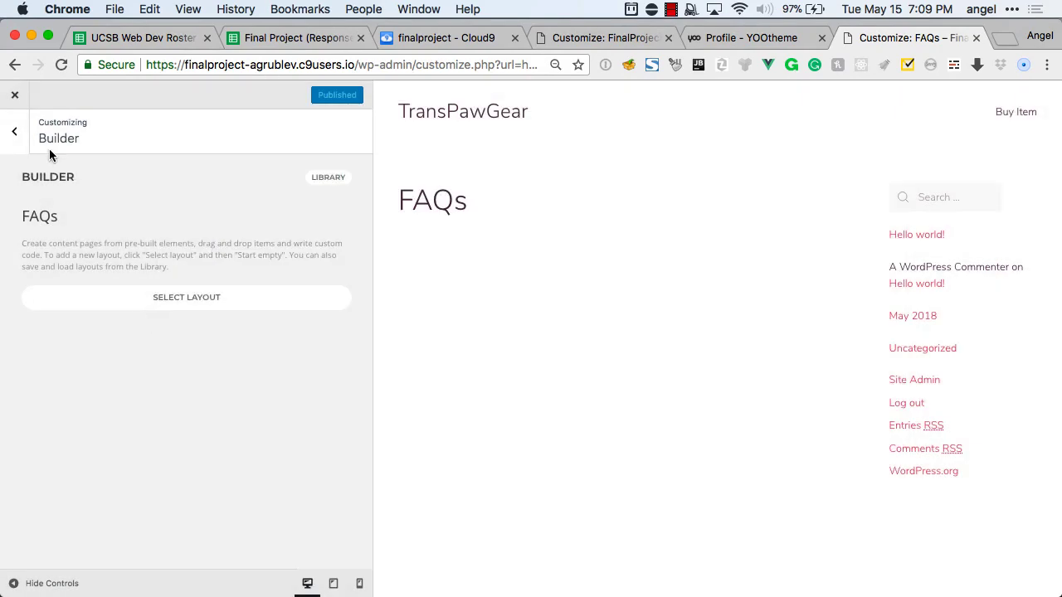
Navigate to the theme's Settings > System panel.
left_click(19, 139)
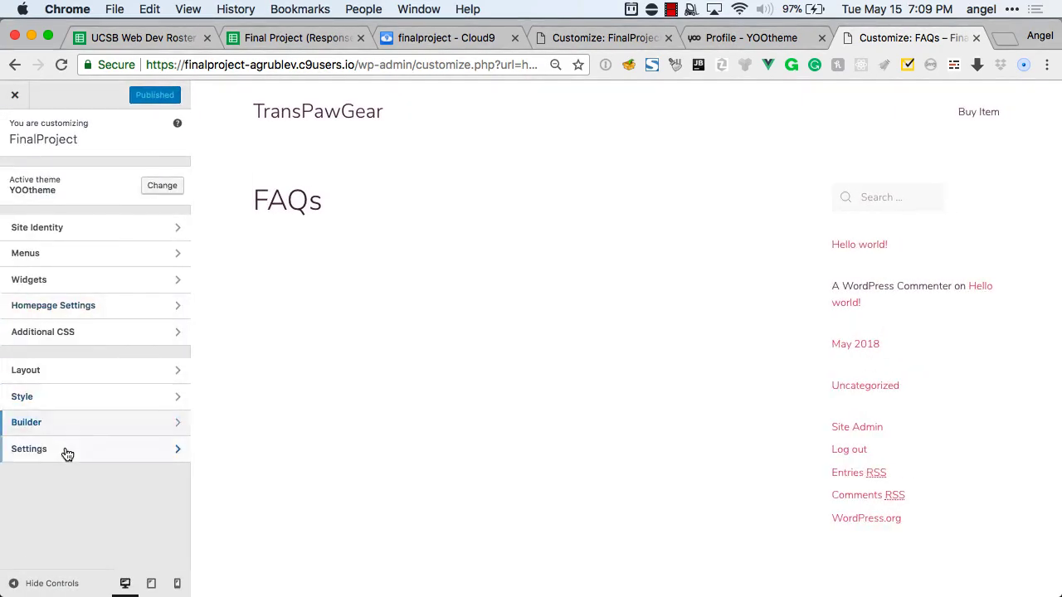
left_click(64, 450)
left_click(46, 235)
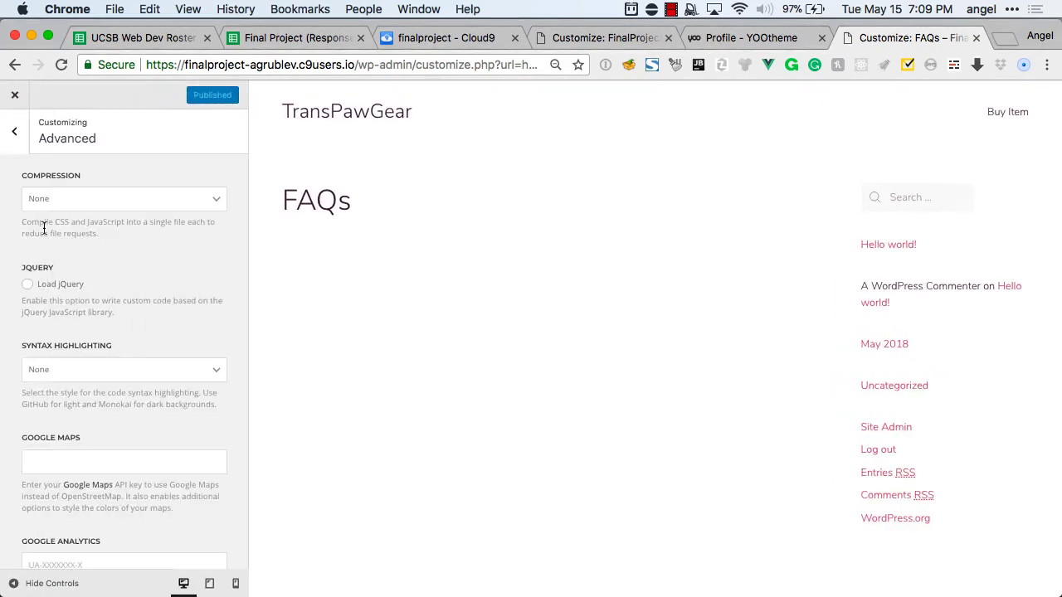
left_click(18, 151)
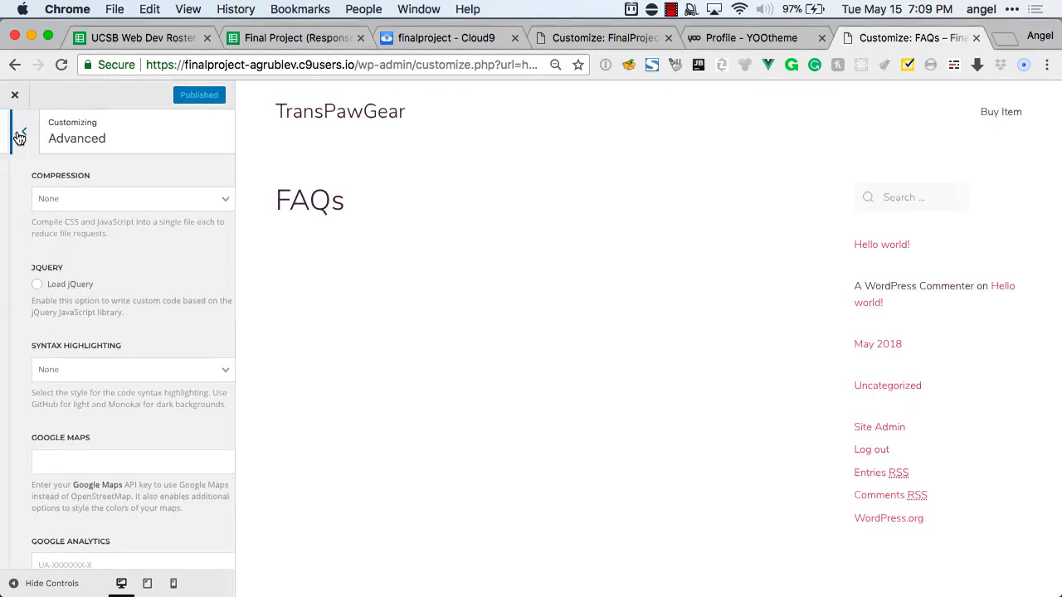
left_click(24, 211)
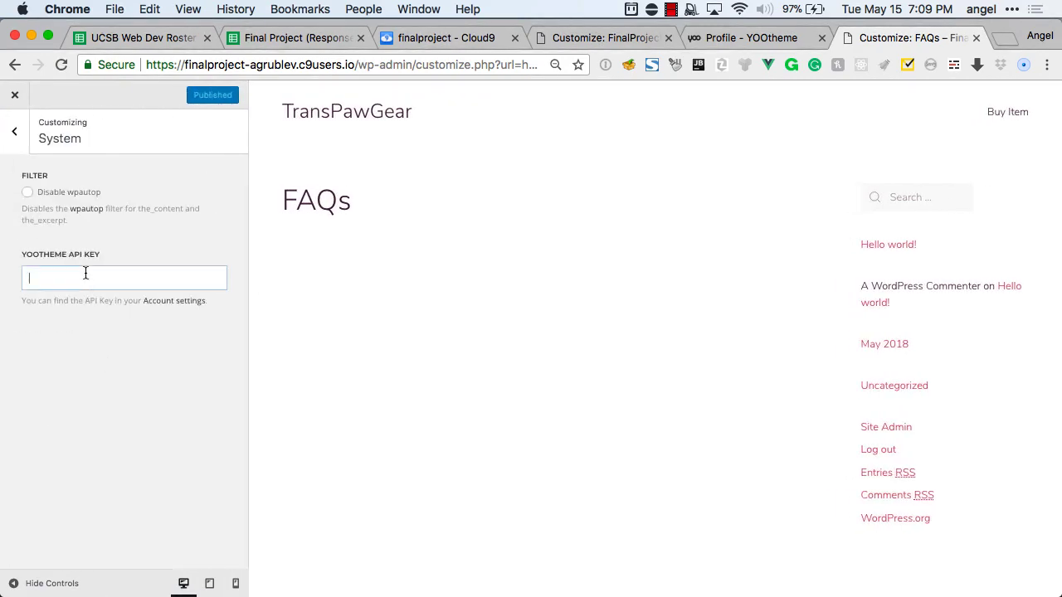
Paste the saved YOOtheme API key from clipboard history into the API Key field and publish it.
key("super+shift+v")
scroll(455, 374, "down", 3)
key("Escape")
key("super+v")
key("super+a")
key("super+shift+v")
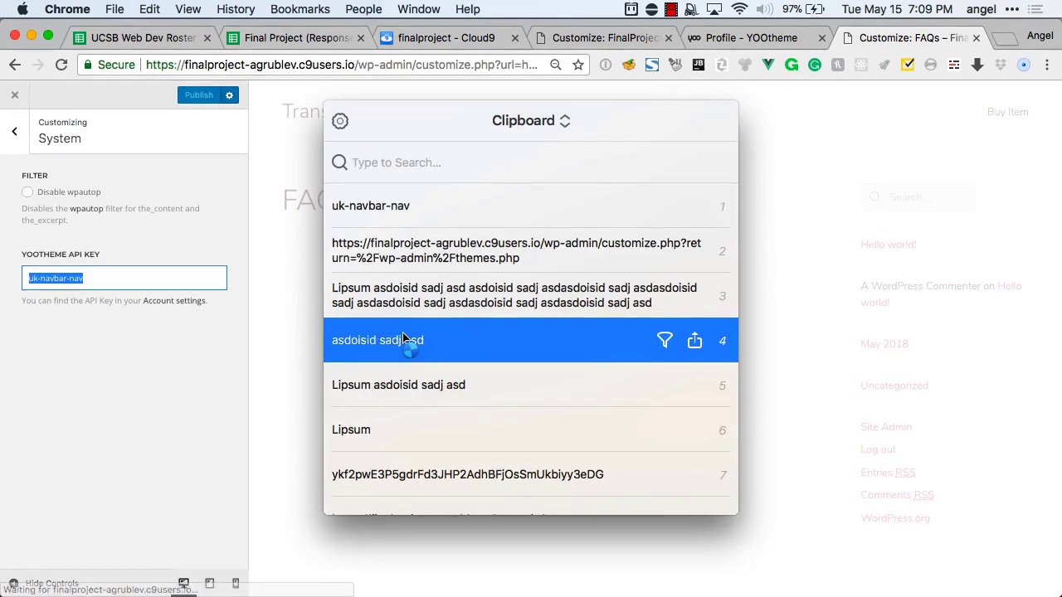
scroll(404, 340, "down", 3)
left_click(383, 312)
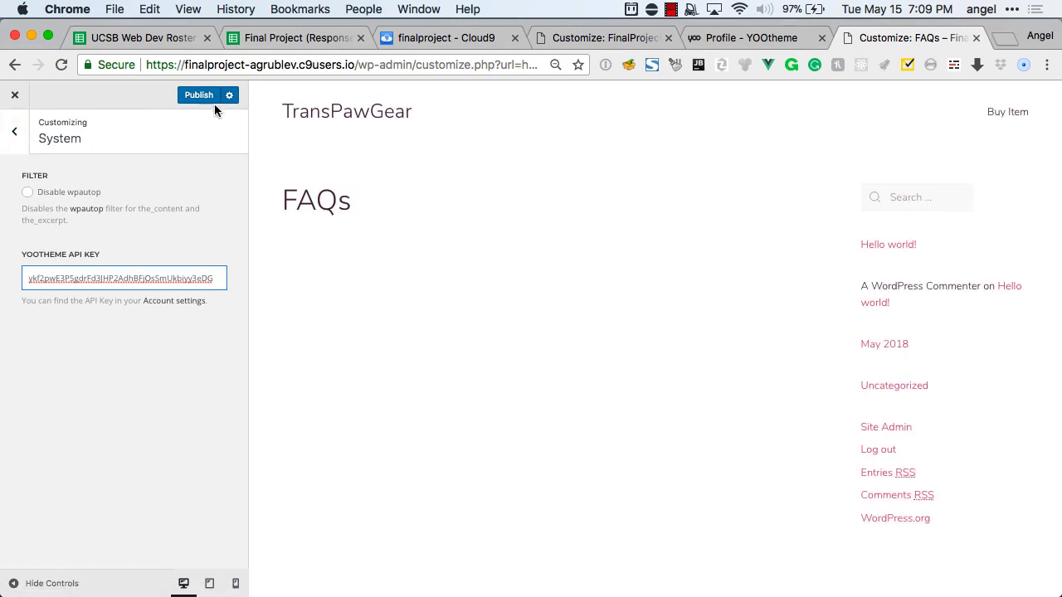
left_click(204, 99)
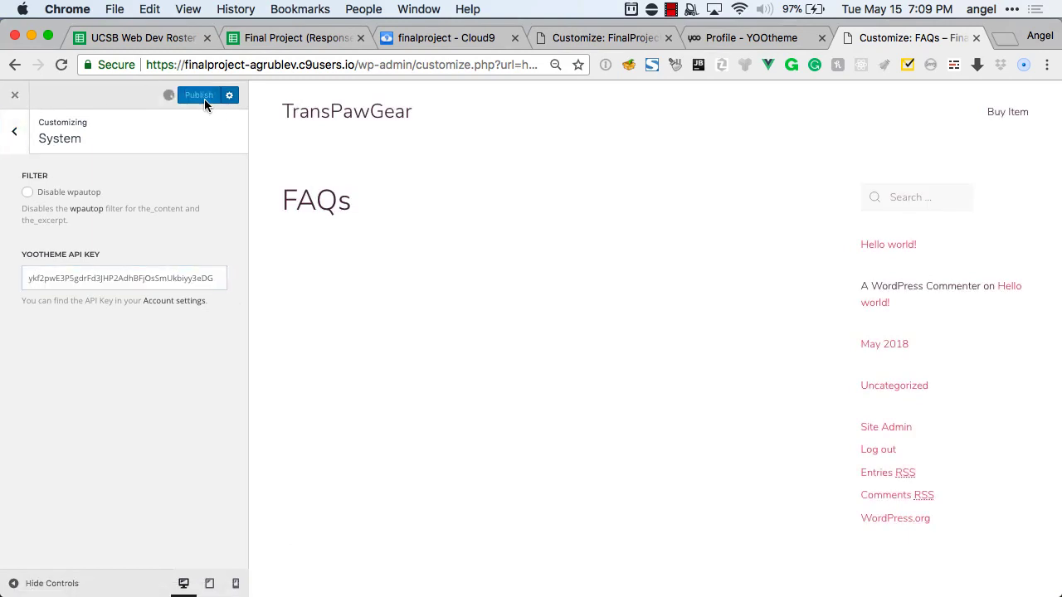
left_click(14, 141)
Open the Pro Layouts collection from the FAQs page Builder.
left_click(10, 138)
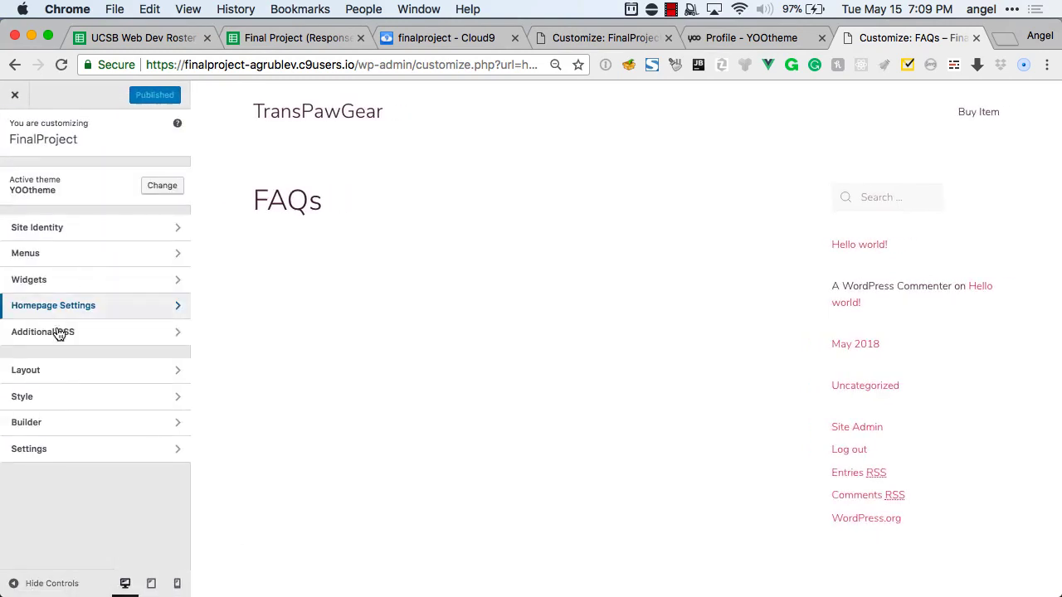
left_click(52, 425)
left_click(99, 303)
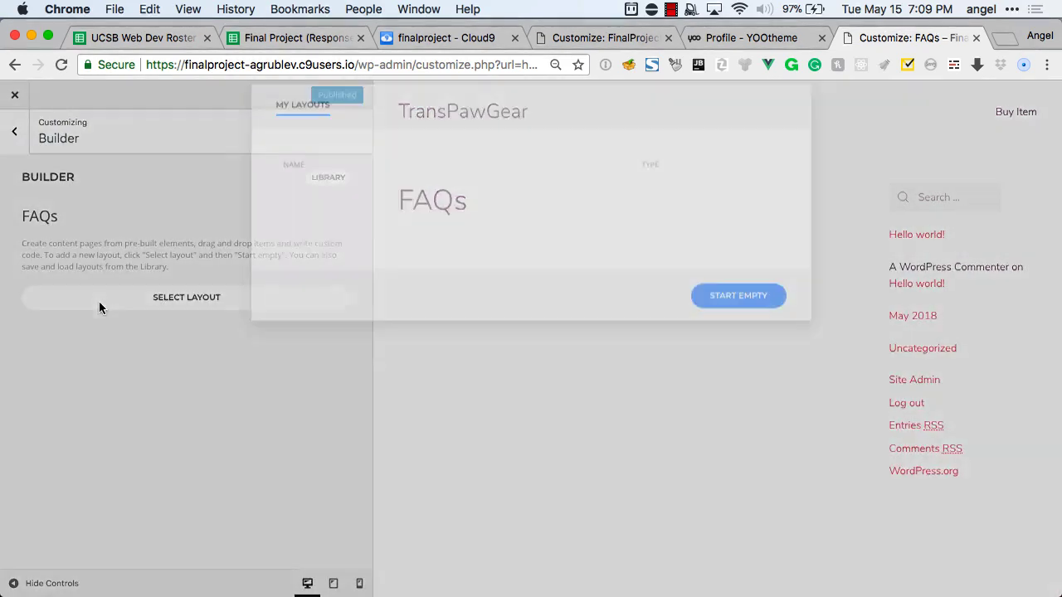
left_click(377, 132)
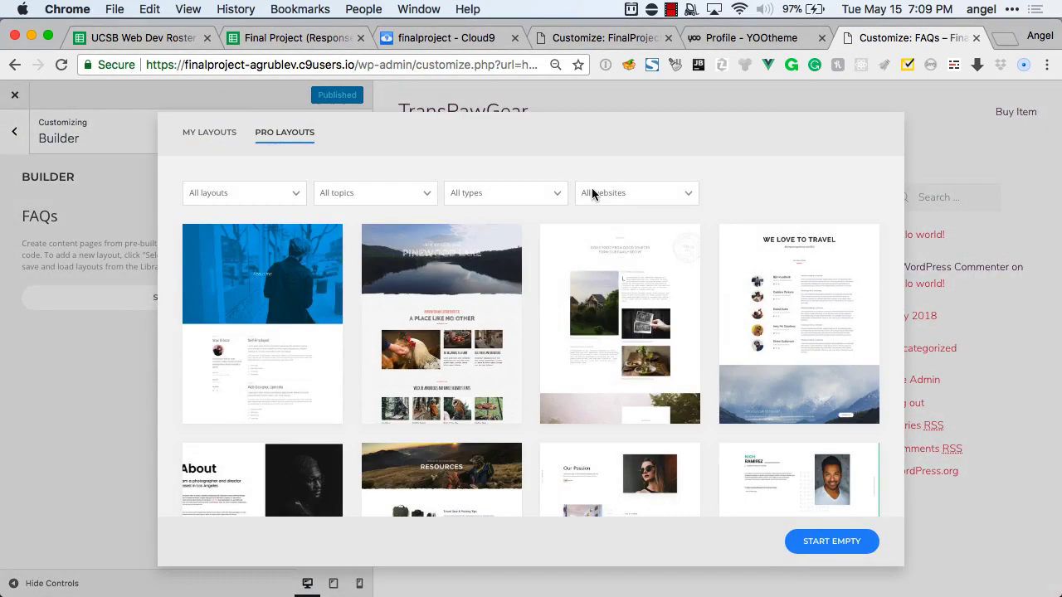
Filter the pro layouts to FAQ and load the FAQ layout onto the page.
left_click(631, 193)
left_click(524, 196)
left_click(523, 196)
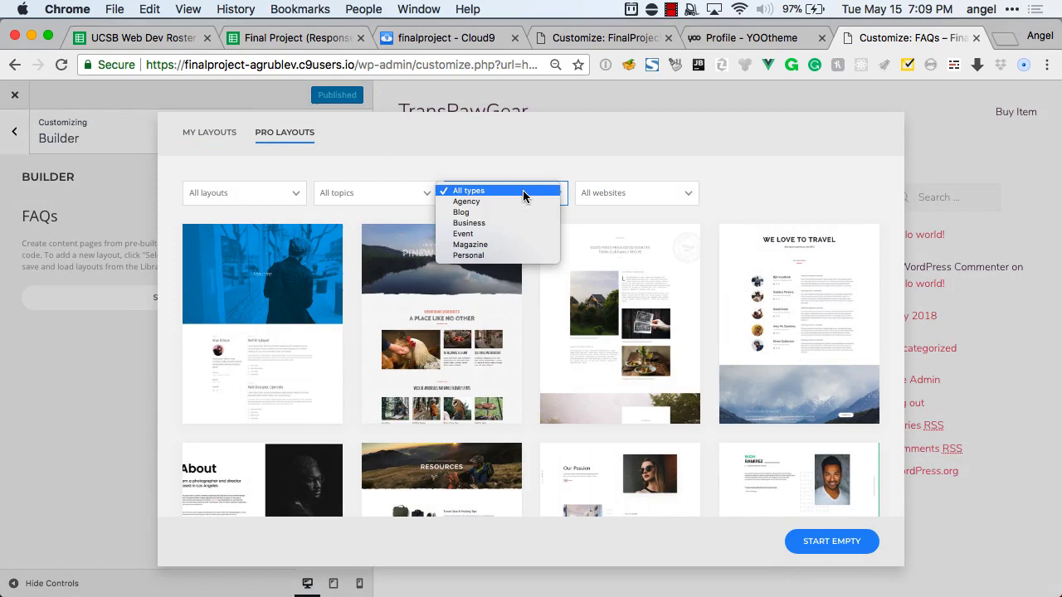
left_click(382, 191)
left_click(260, 188)
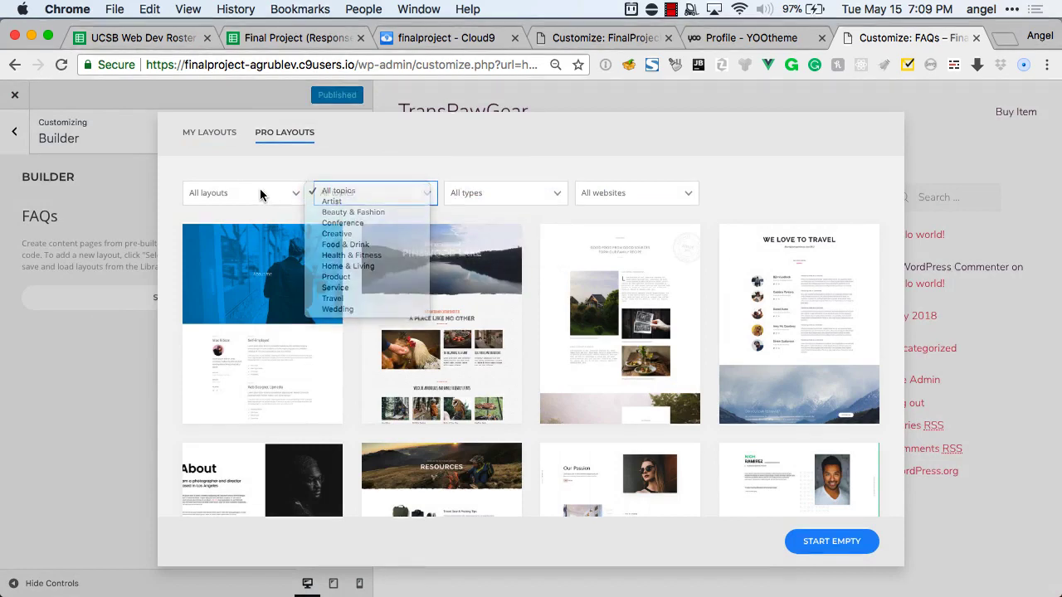
left_click(259, 191)
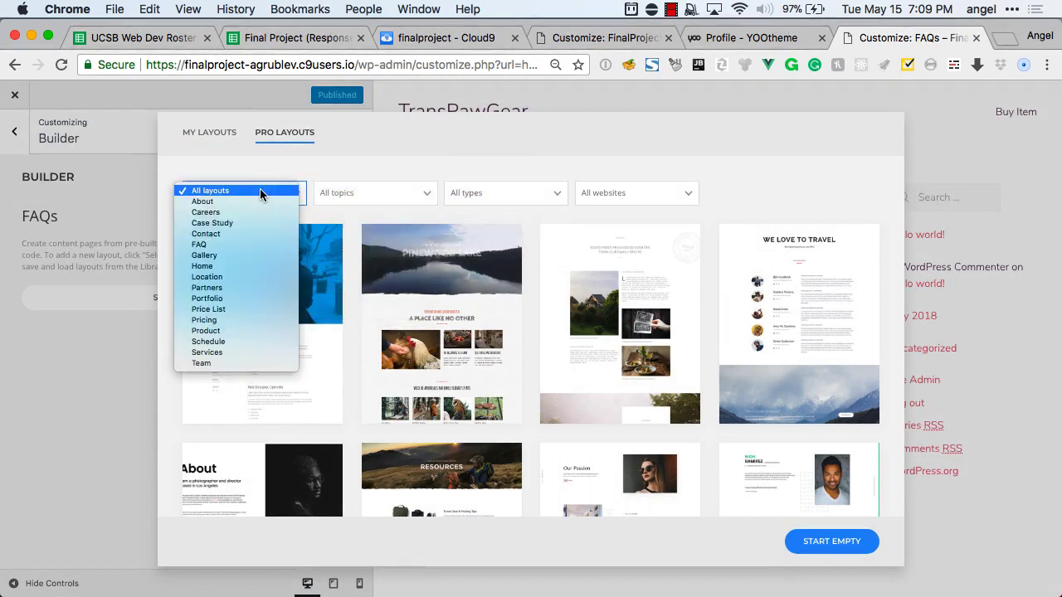
left_click(263, 244)
left_click(290, 327)
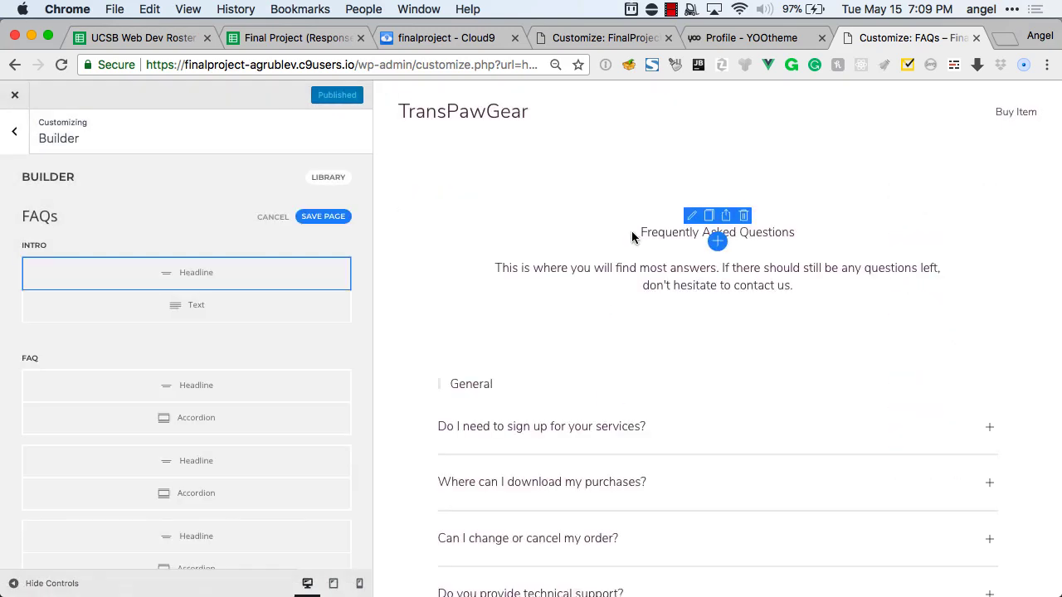
Scroll the FAQ preview and expand the first question's answer.
scroll(632, 238, "down", 8)
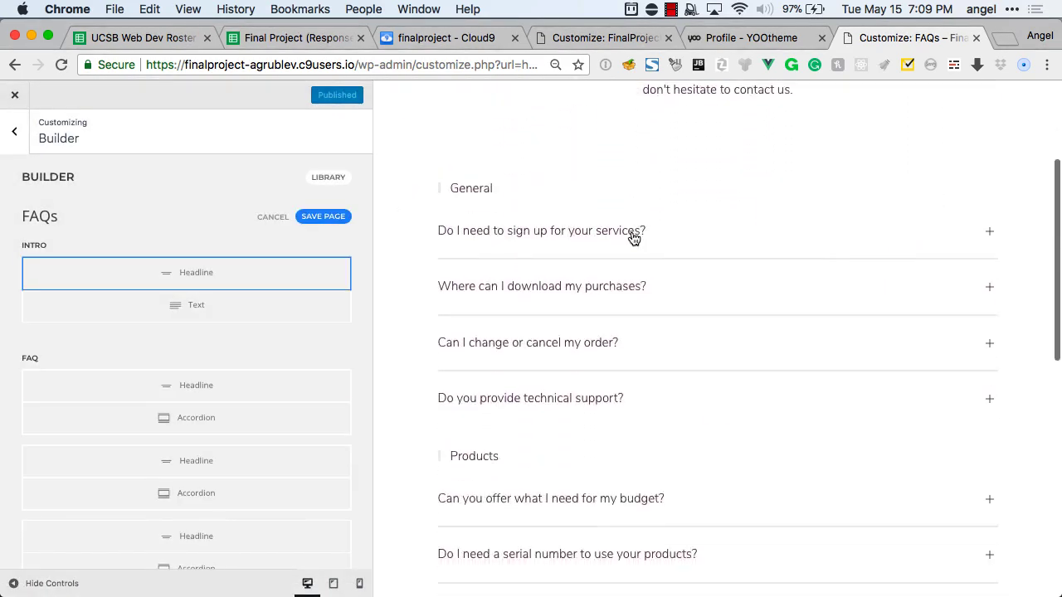
scroll(632, 238, "up", 3)
left_click(584, 190)
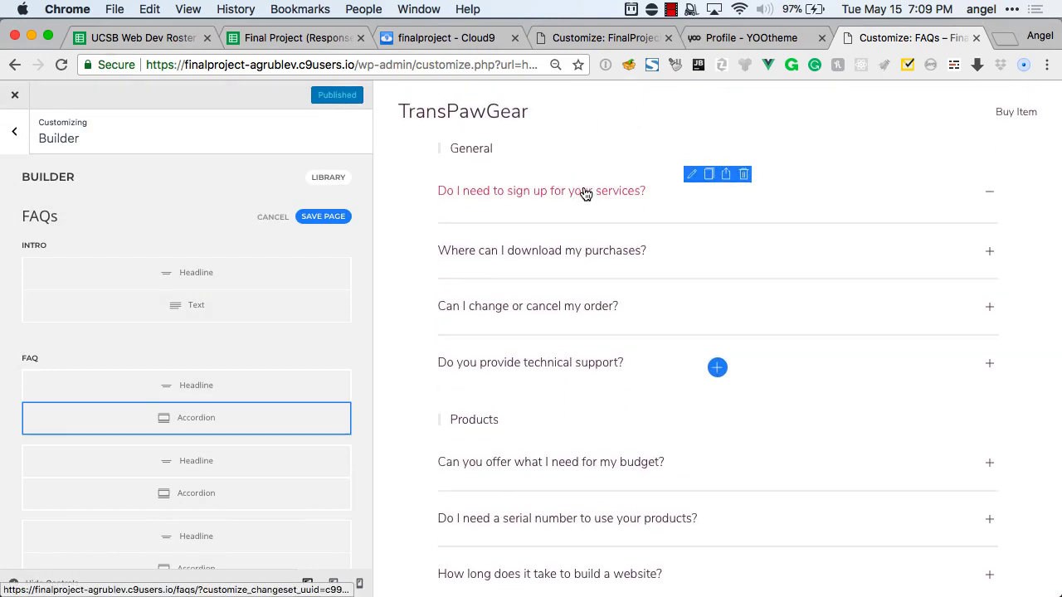
scroll(208, 277, "down", 3)
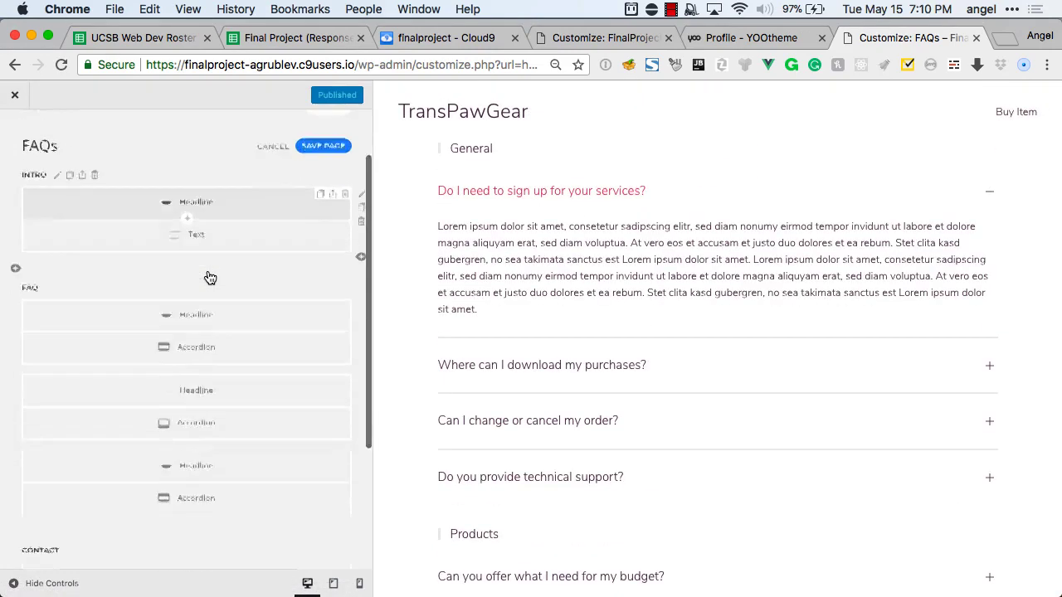
scroll(209, 277, "up", 1)
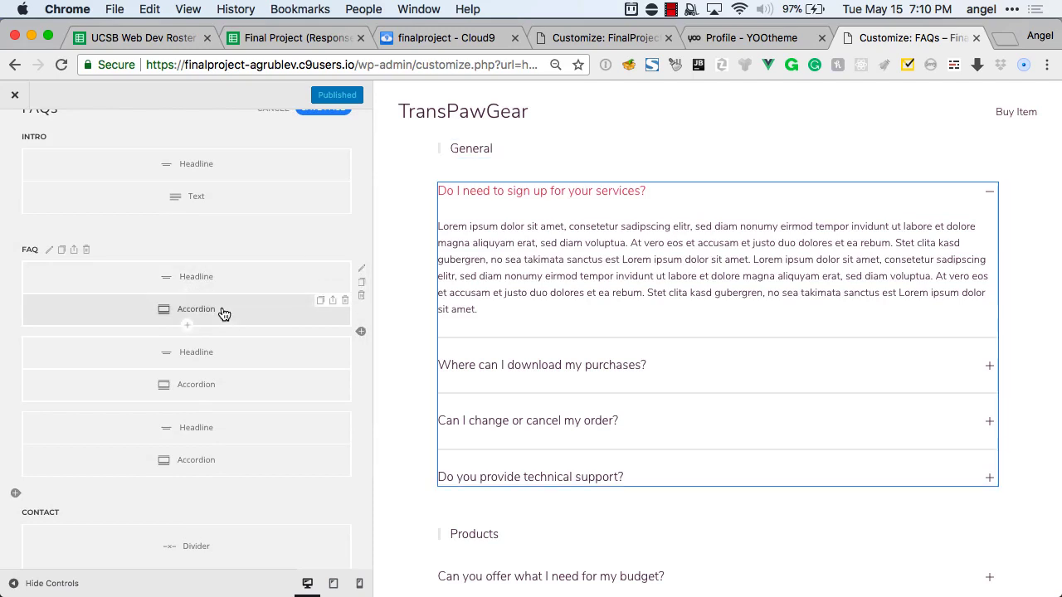
Open the sign-up question in the first FAQ accordion for editing, then back out to the page structure.
left_click(223, 313)
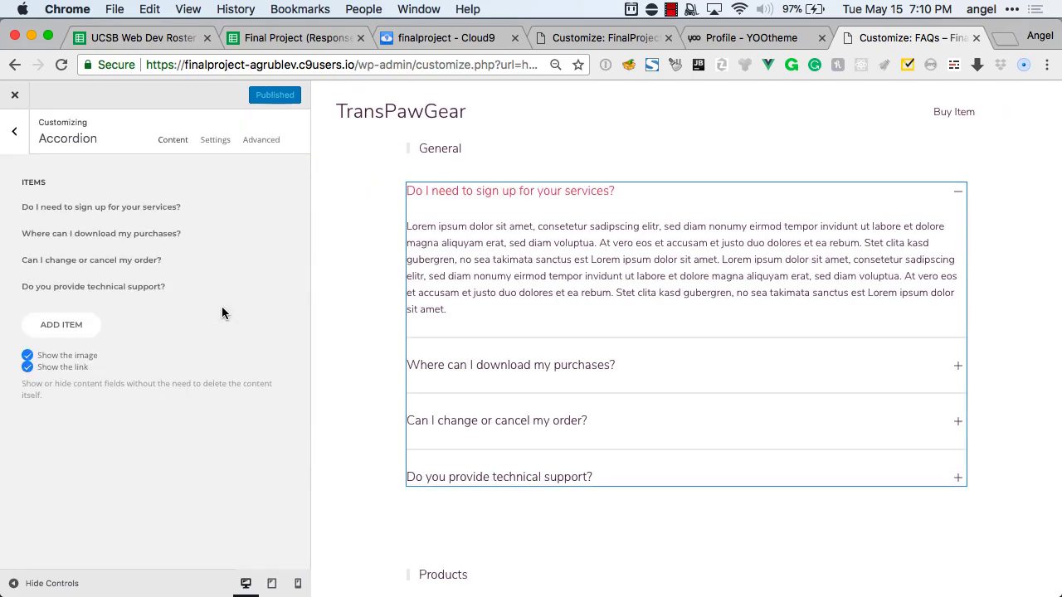
left_click(91, 212)
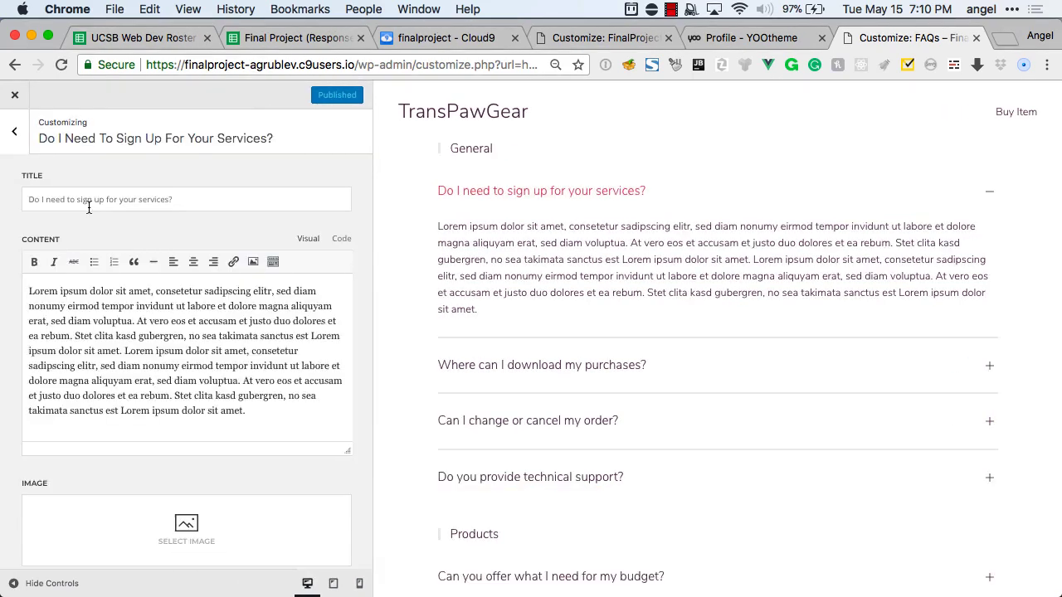
left_click(179, 199)
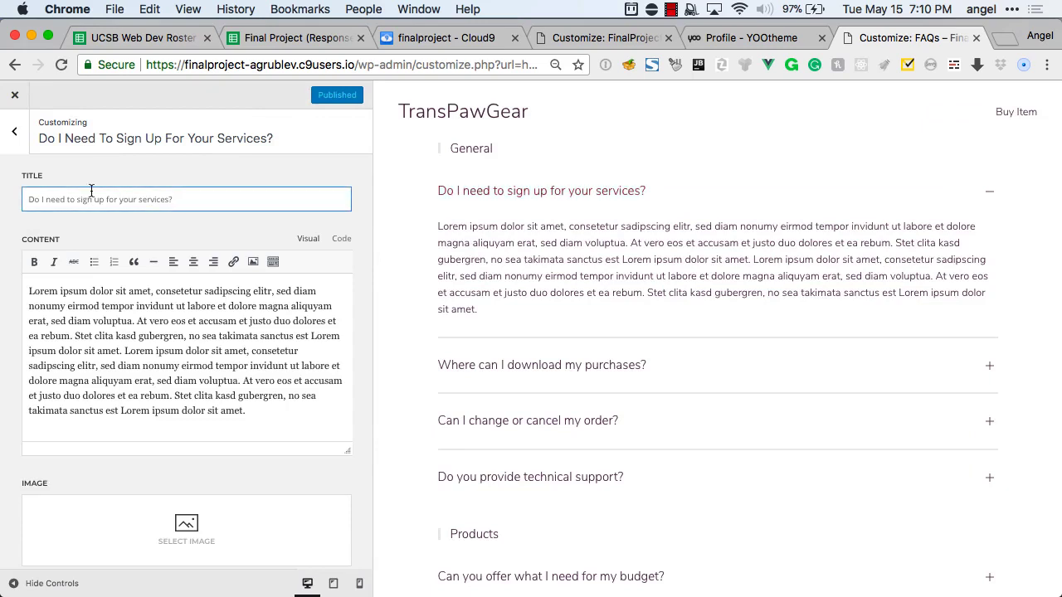
left_click(13, 133)
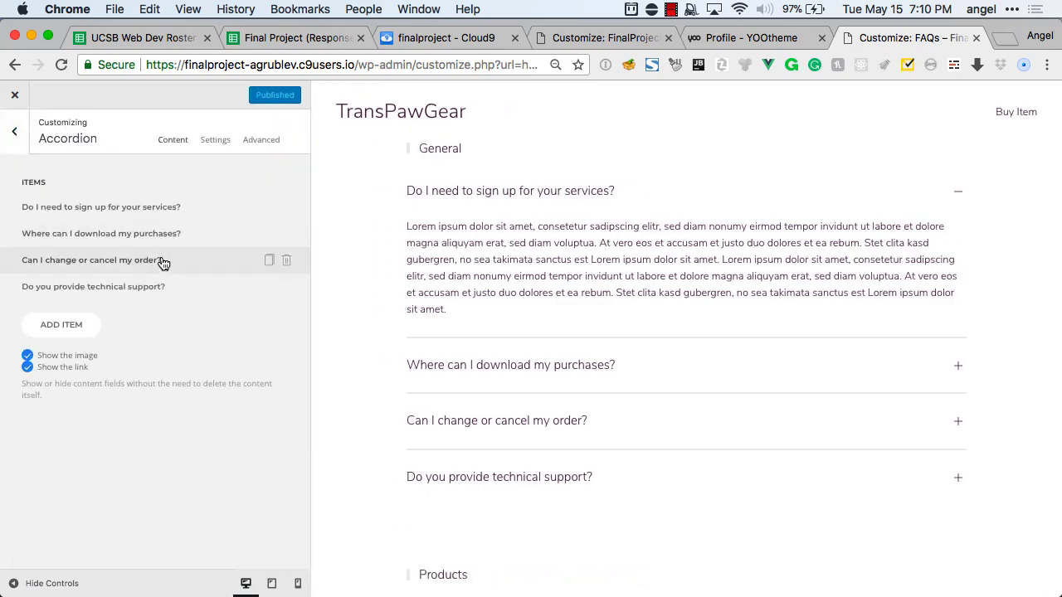
left_click(16, 135)
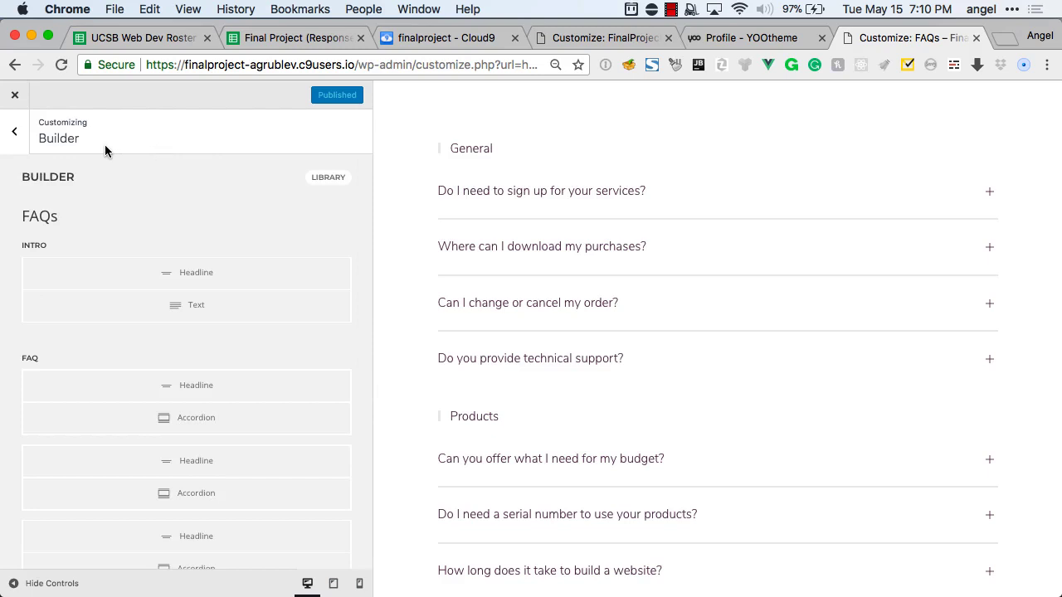
Leave the builder and load the TransPawGear homepage in the preview.
left_click(15, 134)
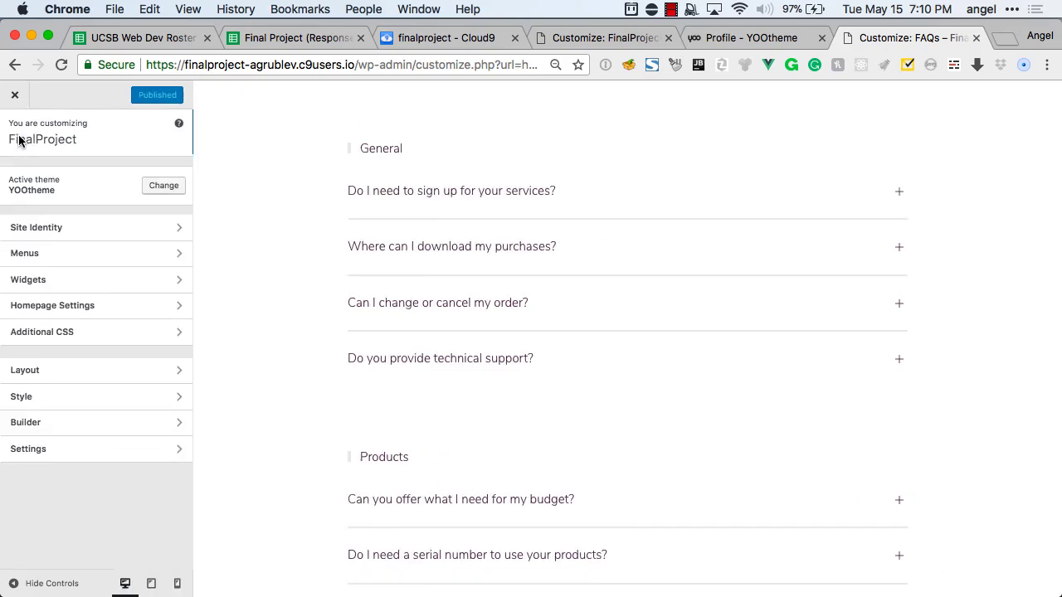
scroll(365, 272, "up", 3)
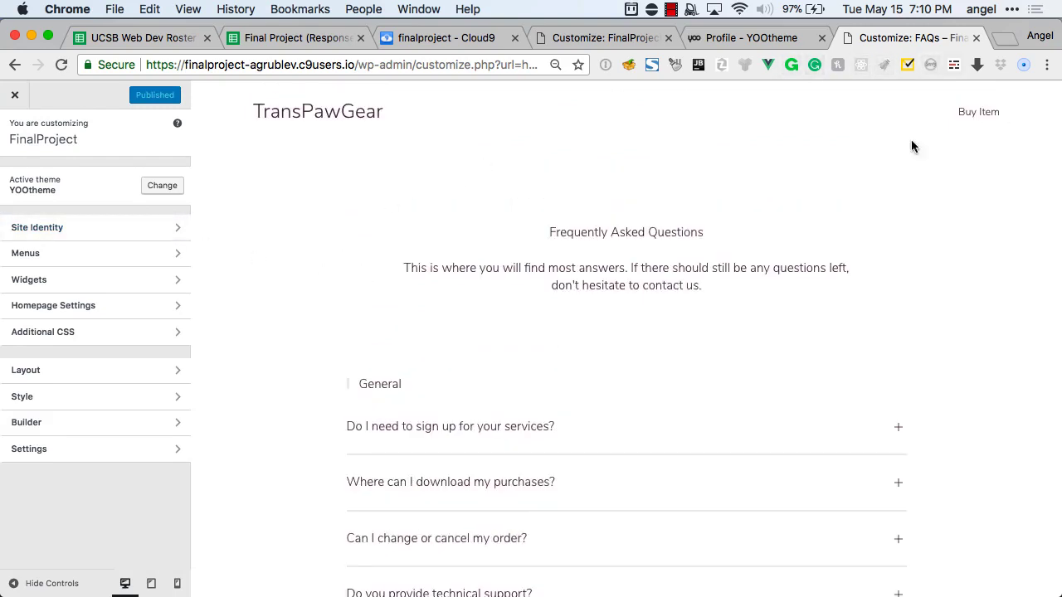
scroll(699, 254, "down", 10)
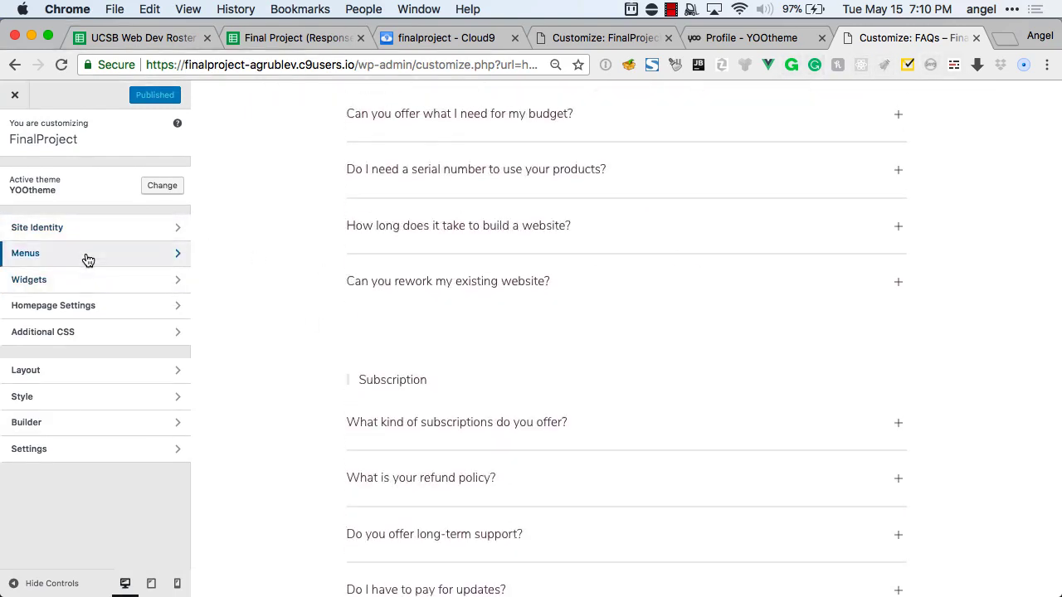
scroll(318, 277, "up", 10)
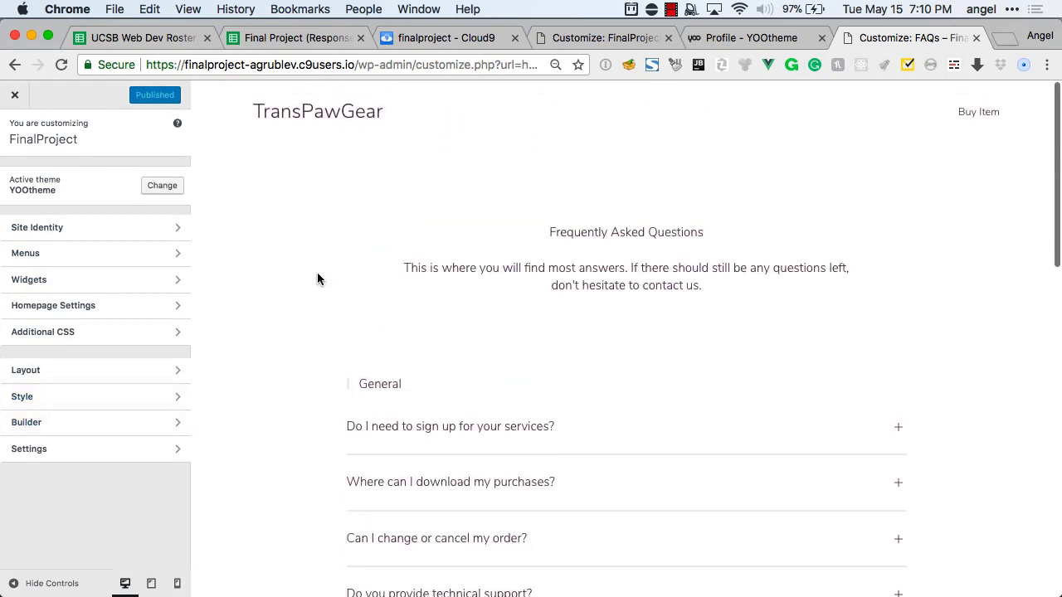
left_click(313, 134)
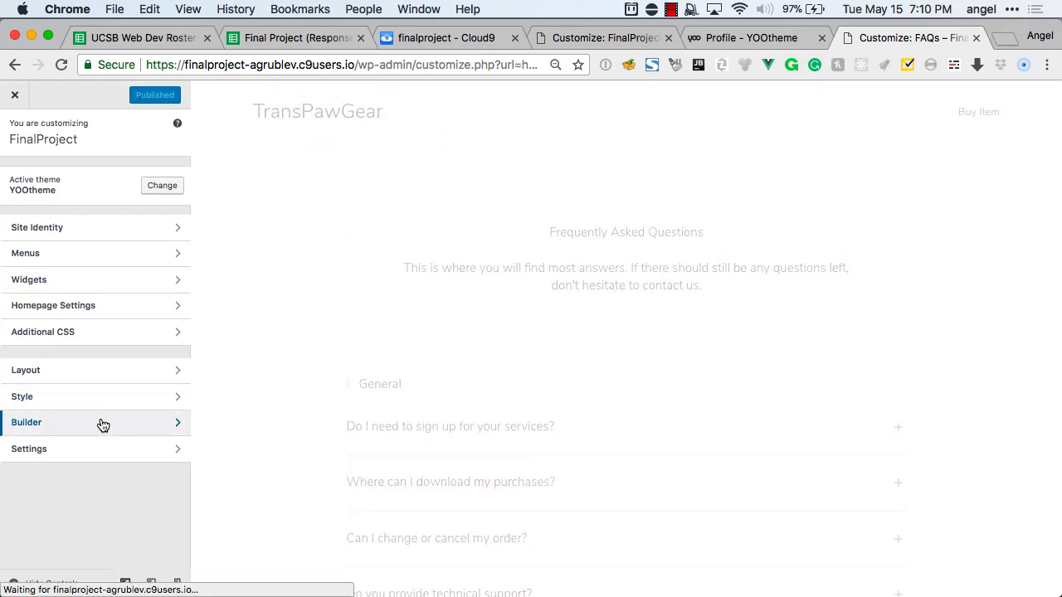
Open the Home page builder and browse the empty section's element choices without adding one.
left_click(92, 425)
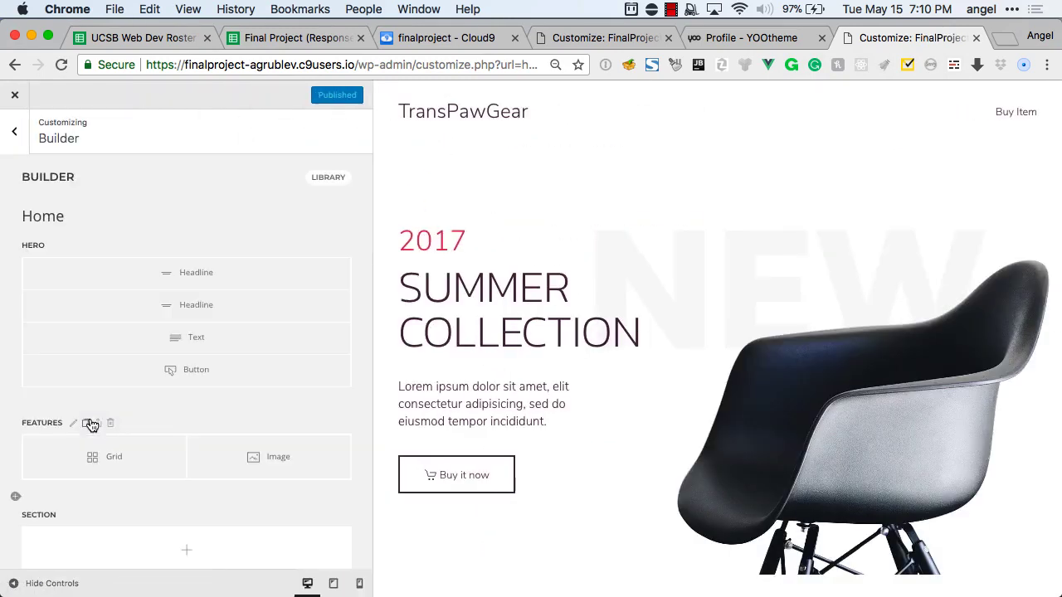
left_click(156, 522)
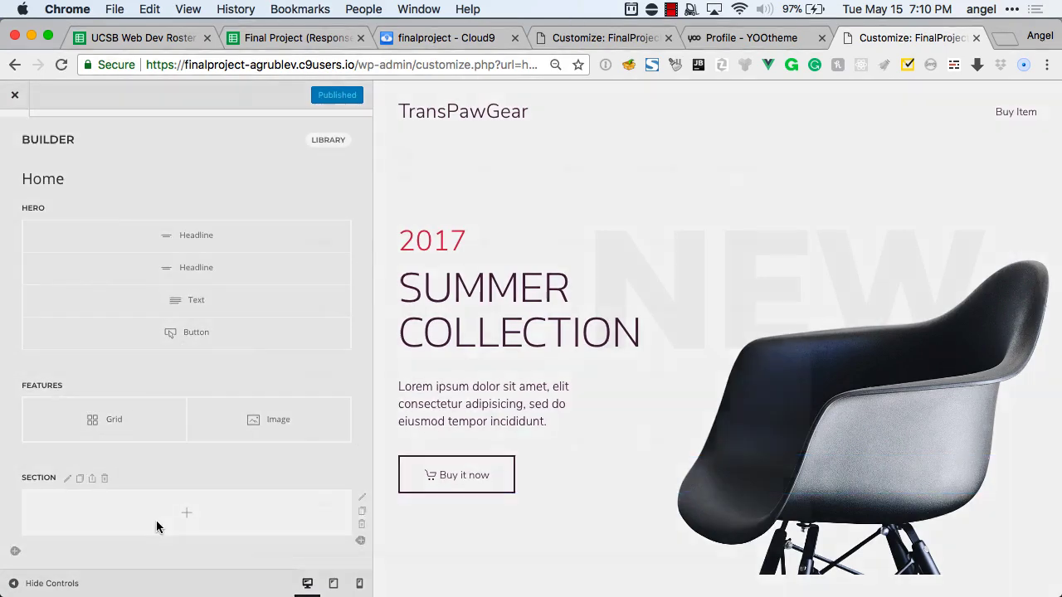
scroll(493, 311, "down", 2)
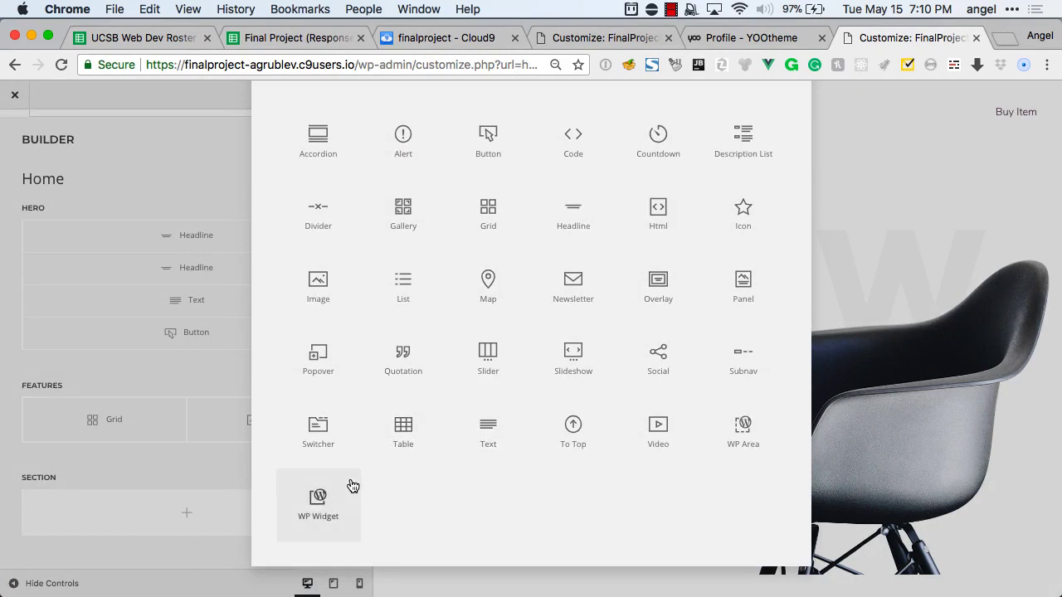
scroll(551, 428, "up", 1)
scroll(552, 428, "up", 2)
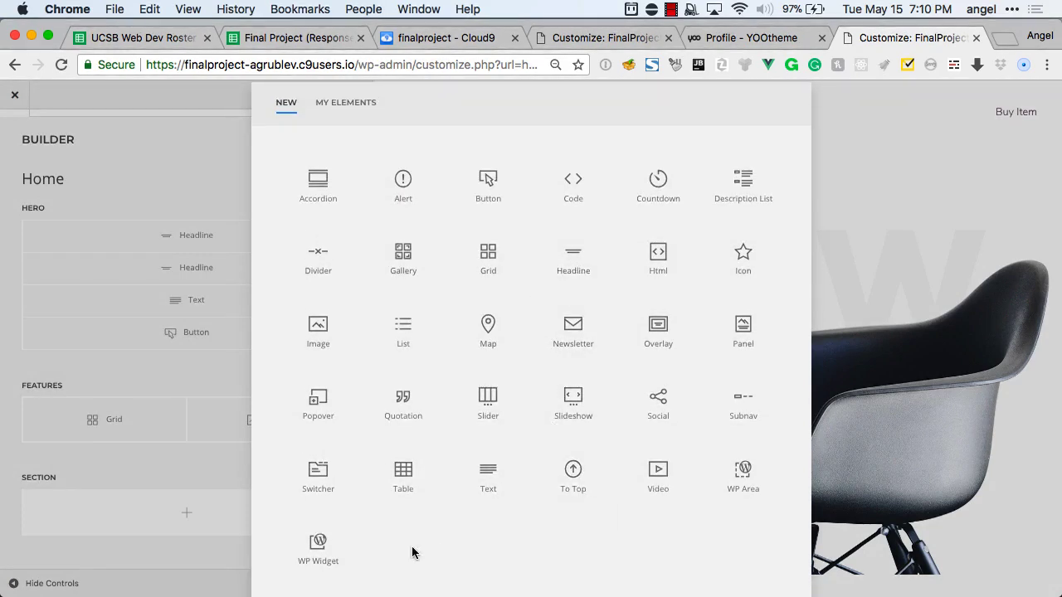
left_click(203, 514)
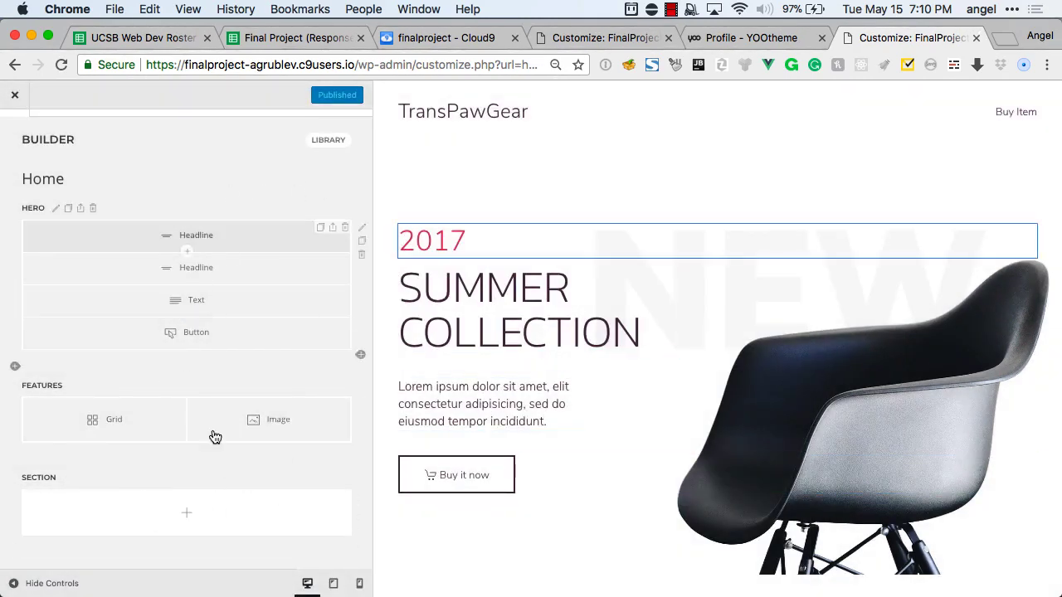
Try the FAQ pro layout on the Home page from the Library and scroll through it.
left_click(327, 141)
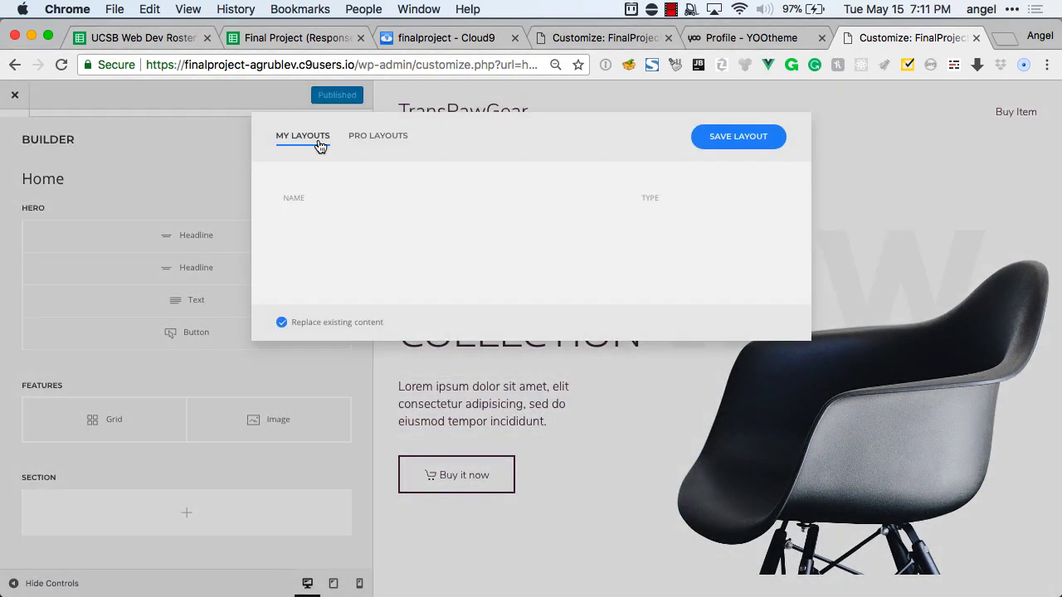
left_click(382, 139)
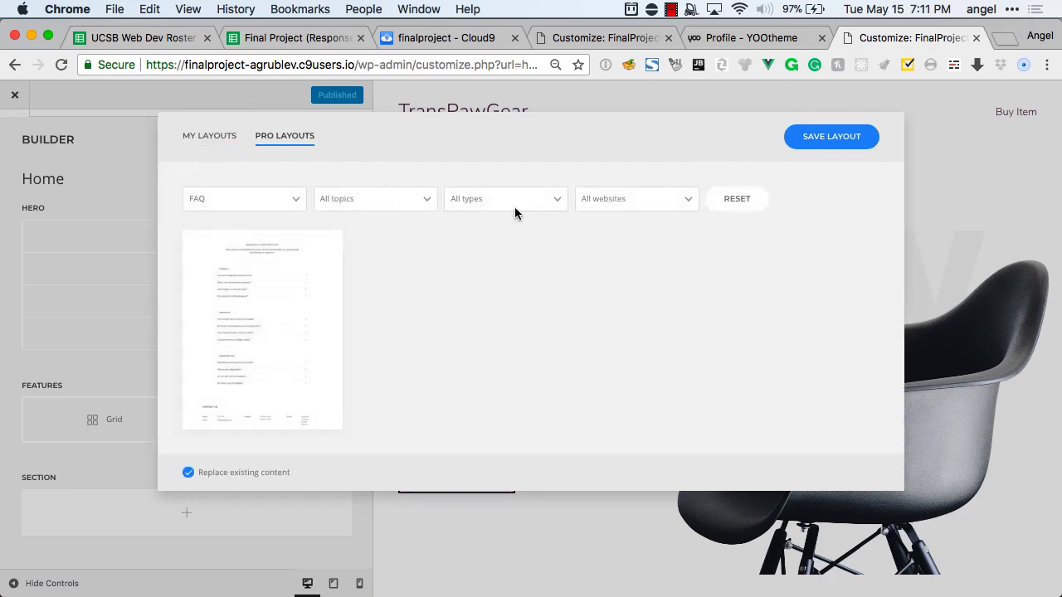
left_click(285, 415)
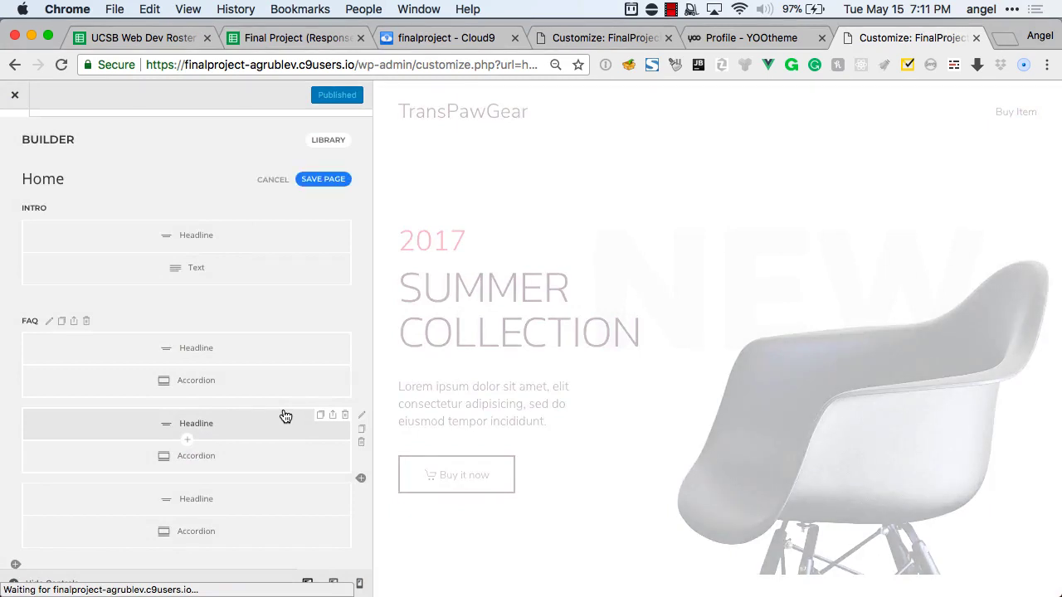
scroll(285, 416, "down", 3)
scroll(604, 304, "down", 2)
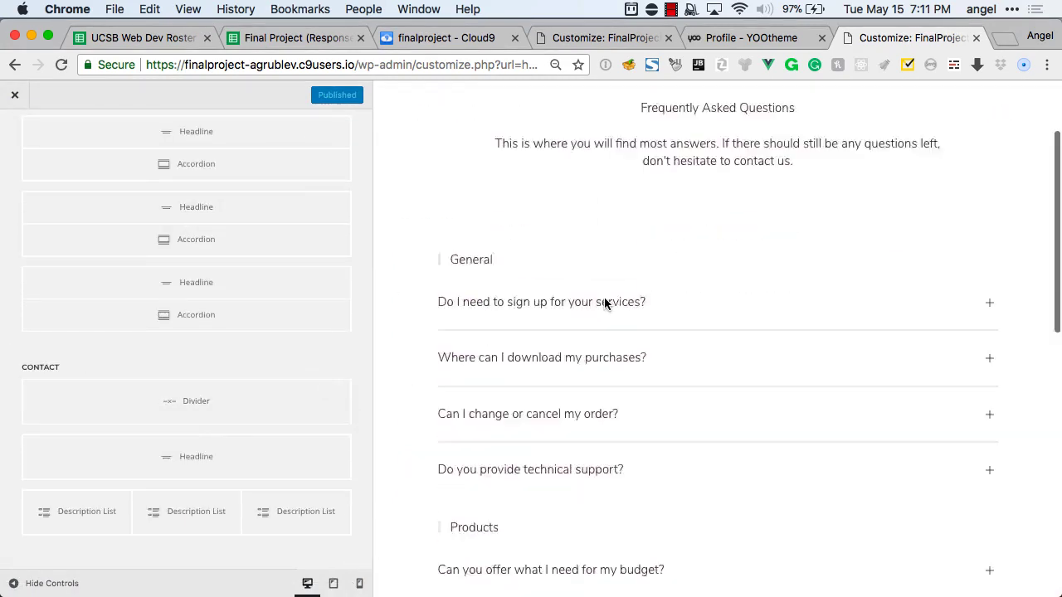
scroll(605, 304, "down", 8)
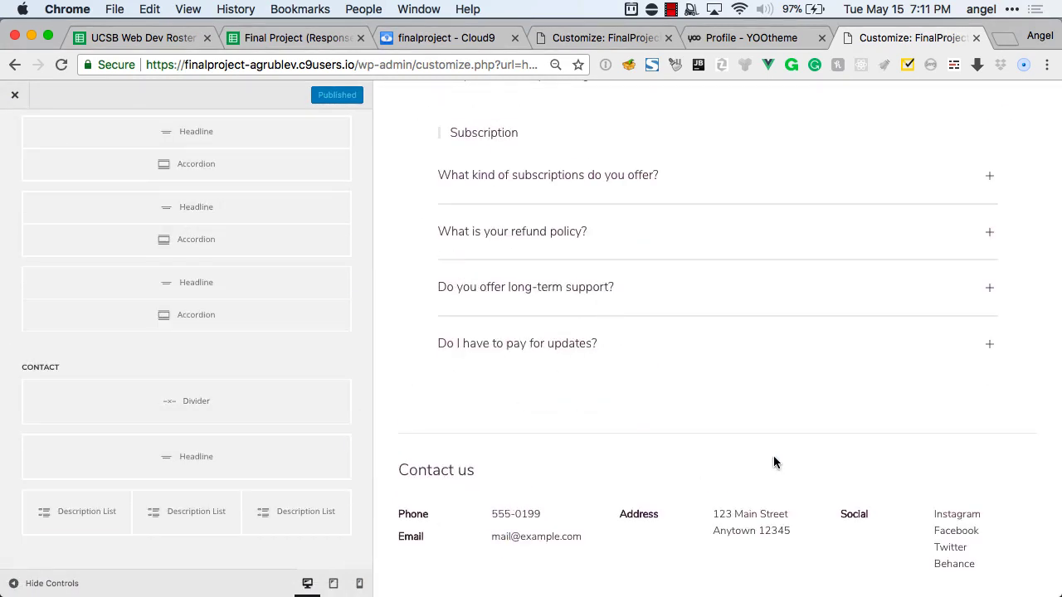
scroll(233, 381, "up", 5)
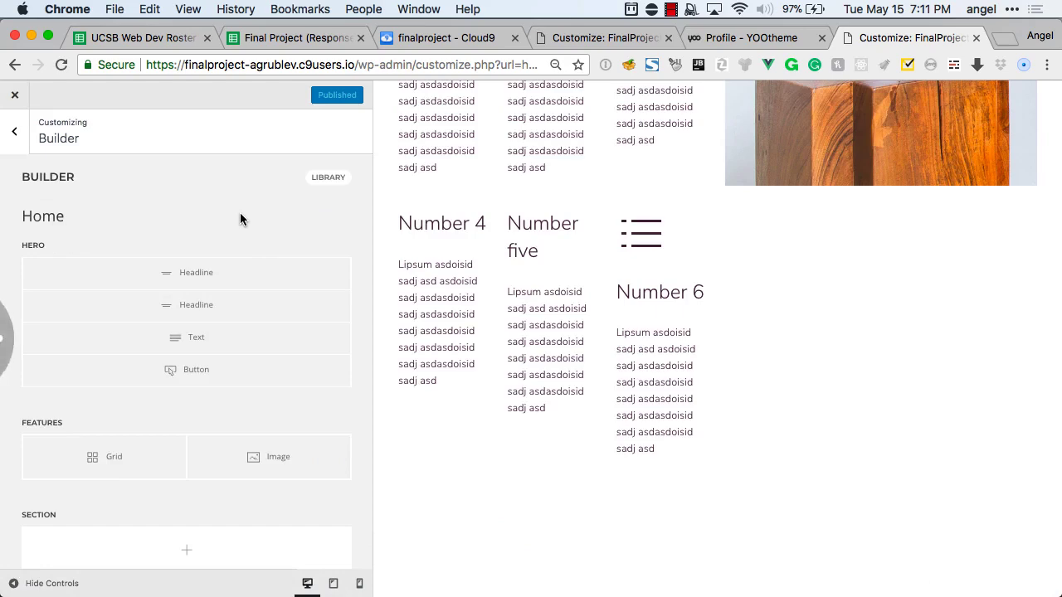
Insert a Divider element into the empty section and add a new section below it.
scroll(266, 229, "down", 1)
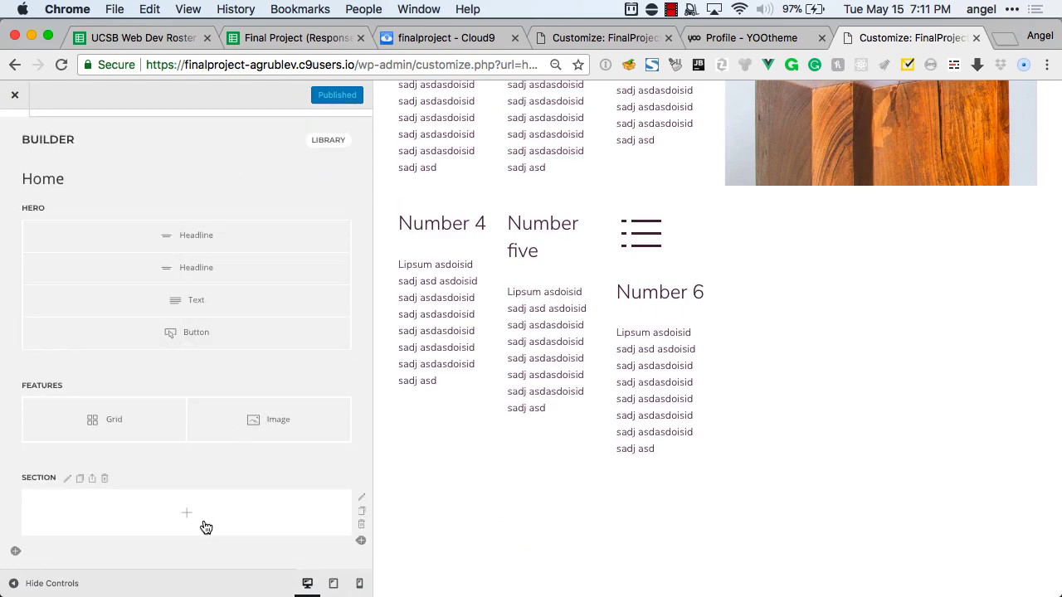
left_click(205, 528)
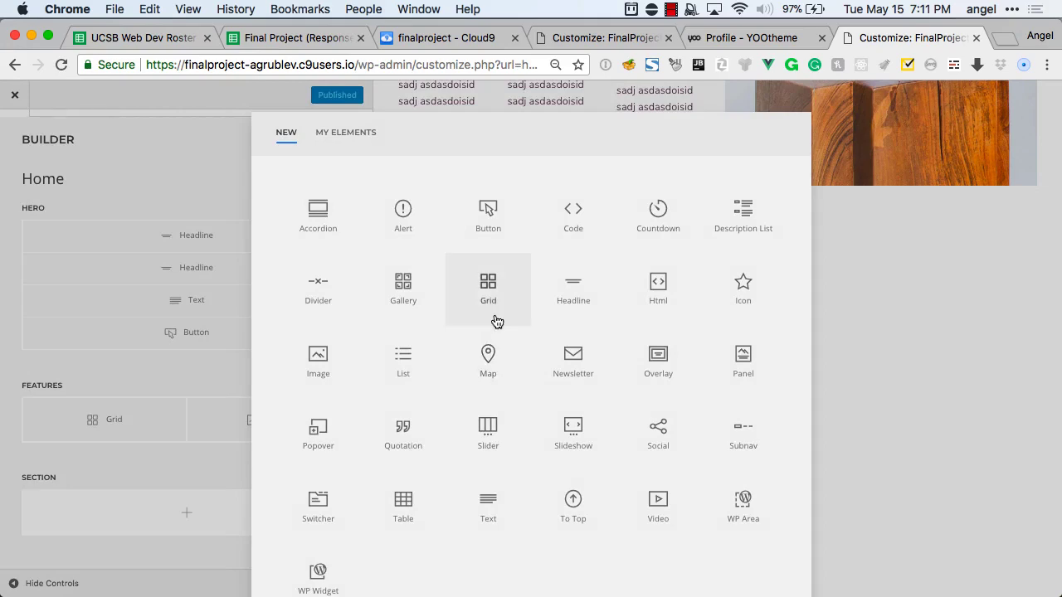
left_click(317, 302)
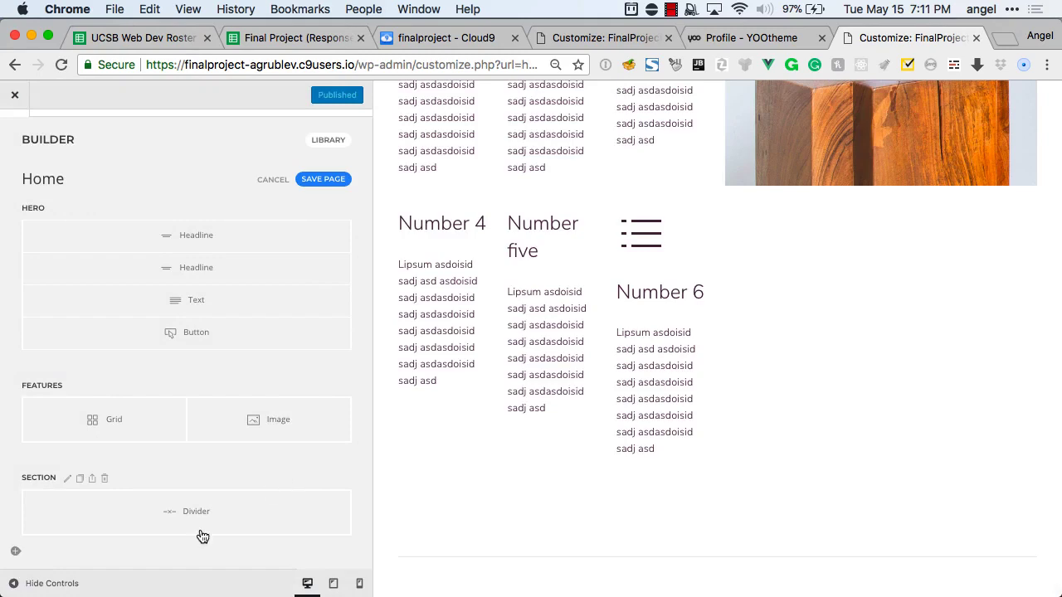
left_click(16, 553)
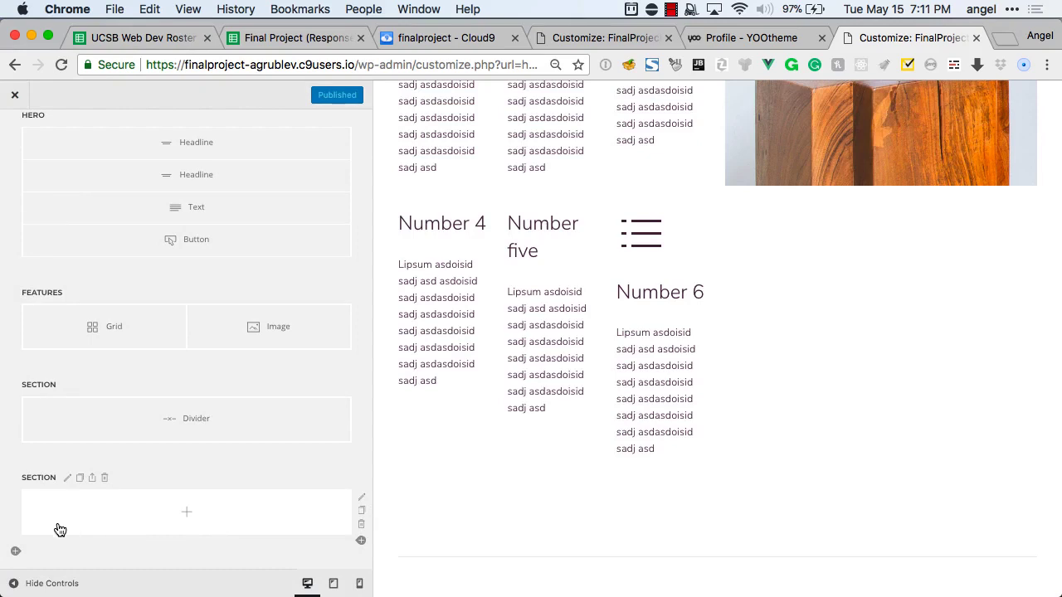
scroll(47, 178, "up", 3)
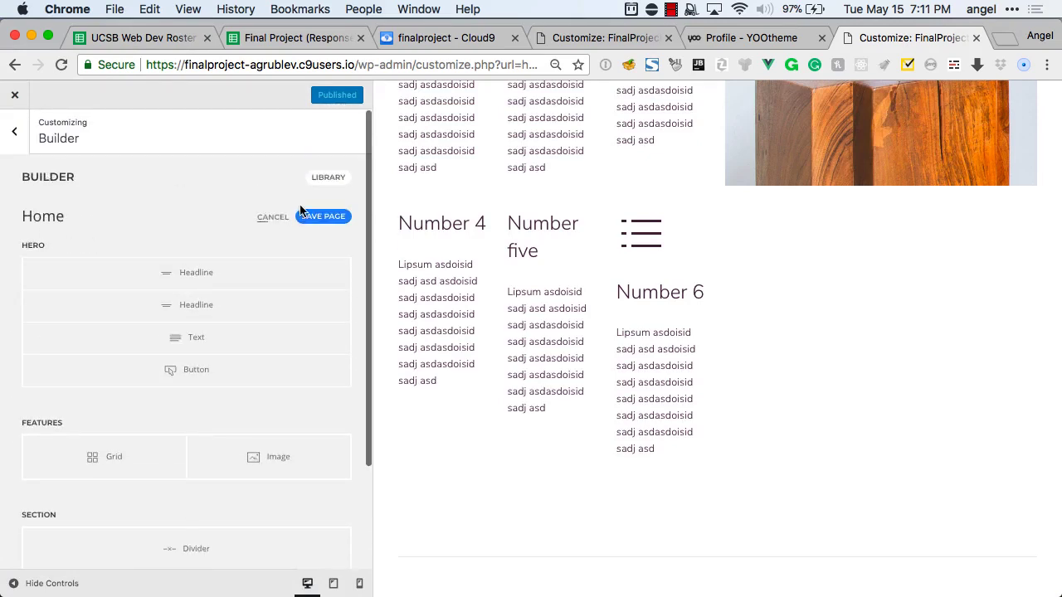
Load the FAQ pro layout into the site Footer via Layout > Footer.
left_click(15, 139)
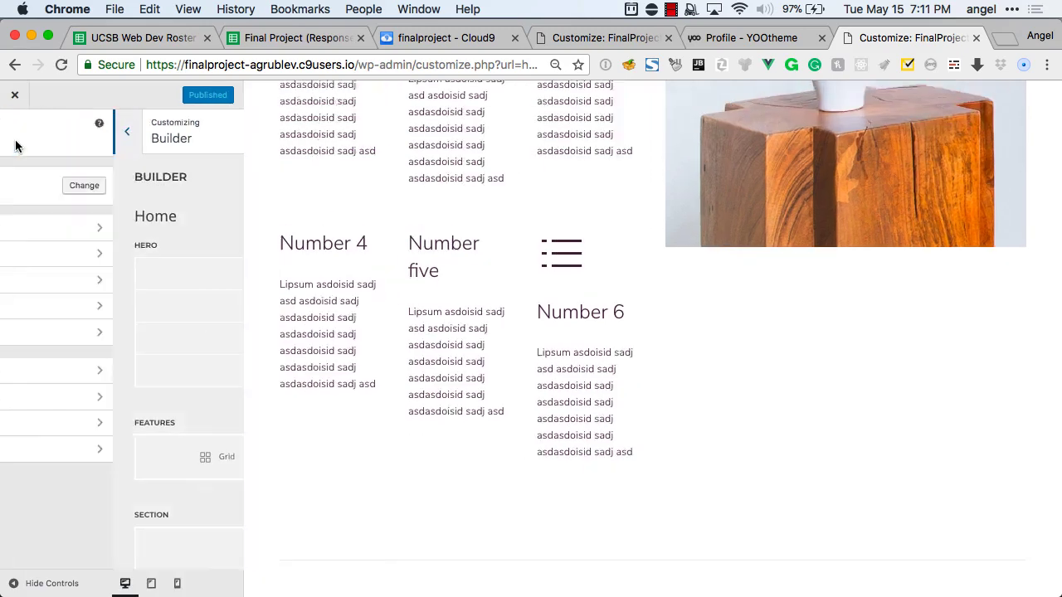
left_click(51, 375)
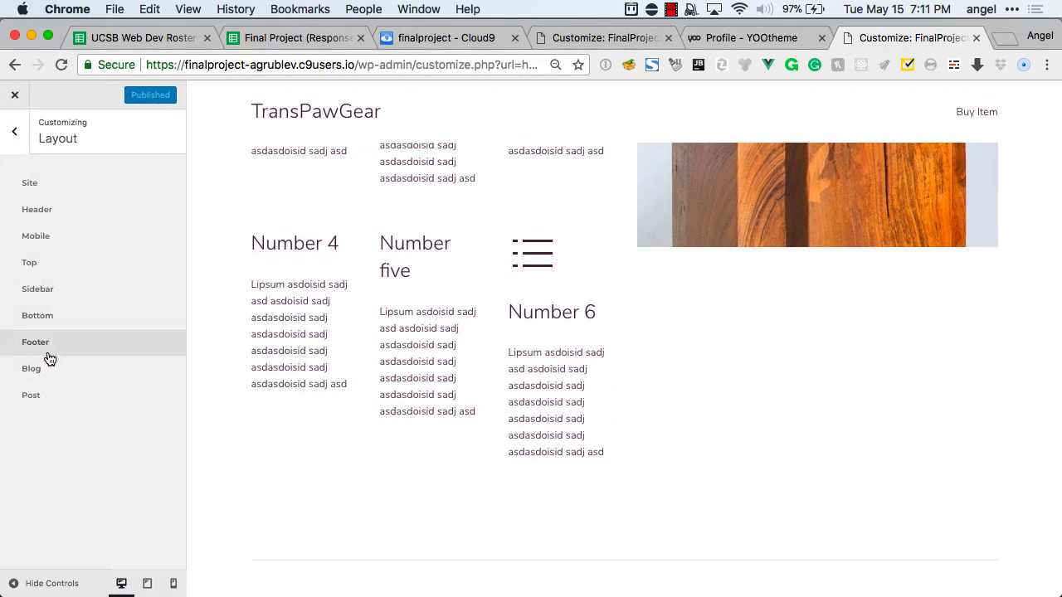
left_click(46, 346)
left_click(108, 303)
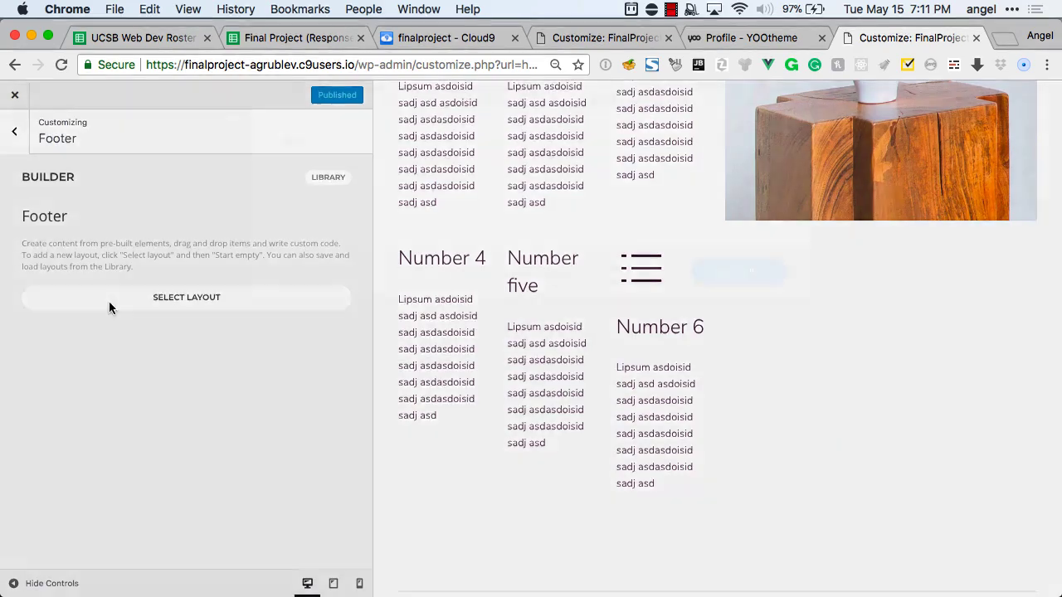
left_click(380, 138)
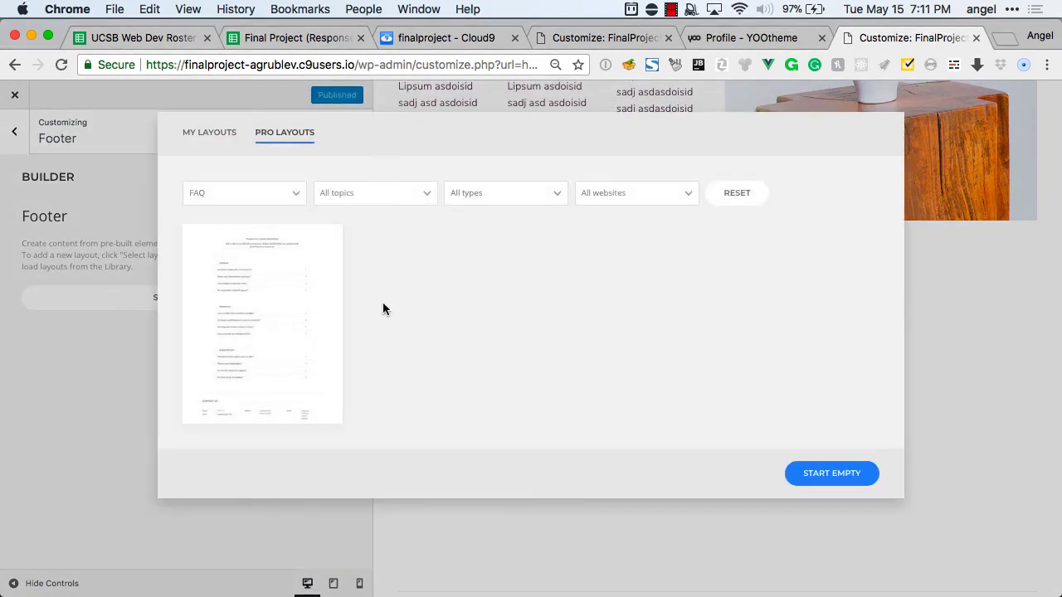
left_click(299, 346)
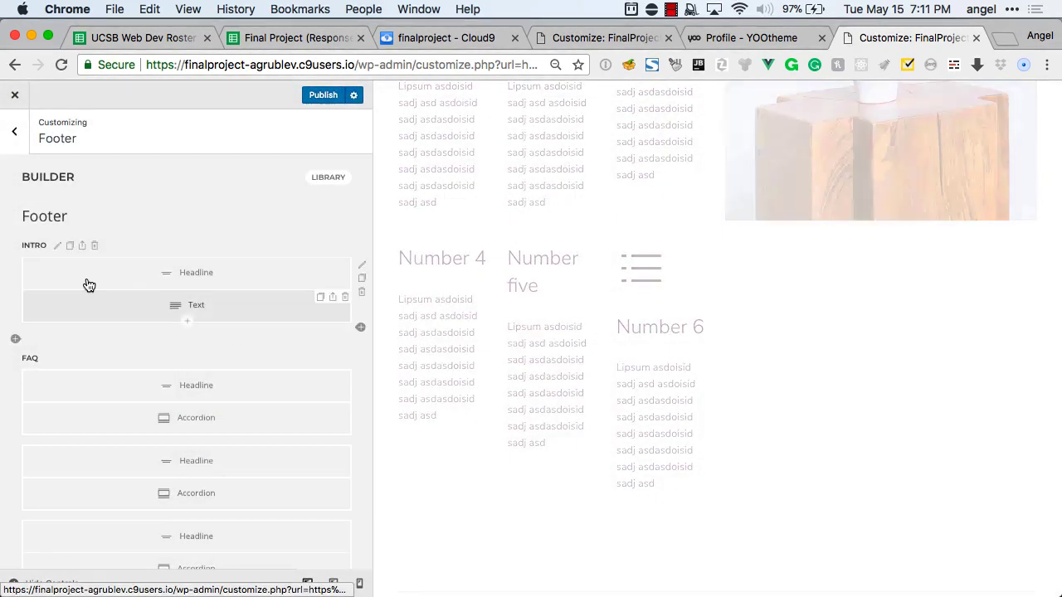
Delete the INTRO and FAQ sections, keeping only Contact, and return to the layout areas list.
left_click(94, 247)
left_click(84, 247)
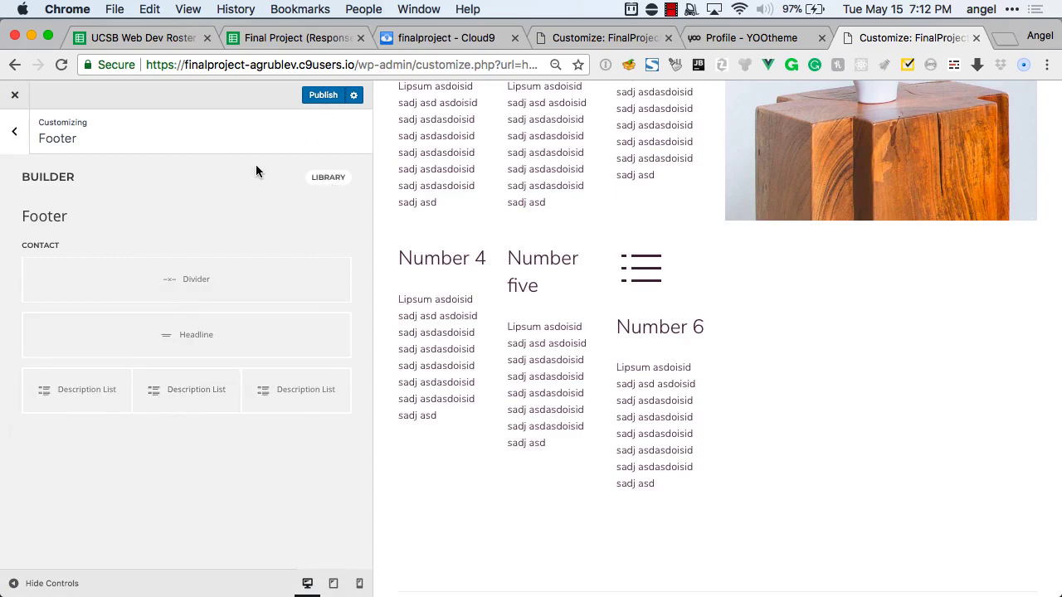
left_click(15, 133)
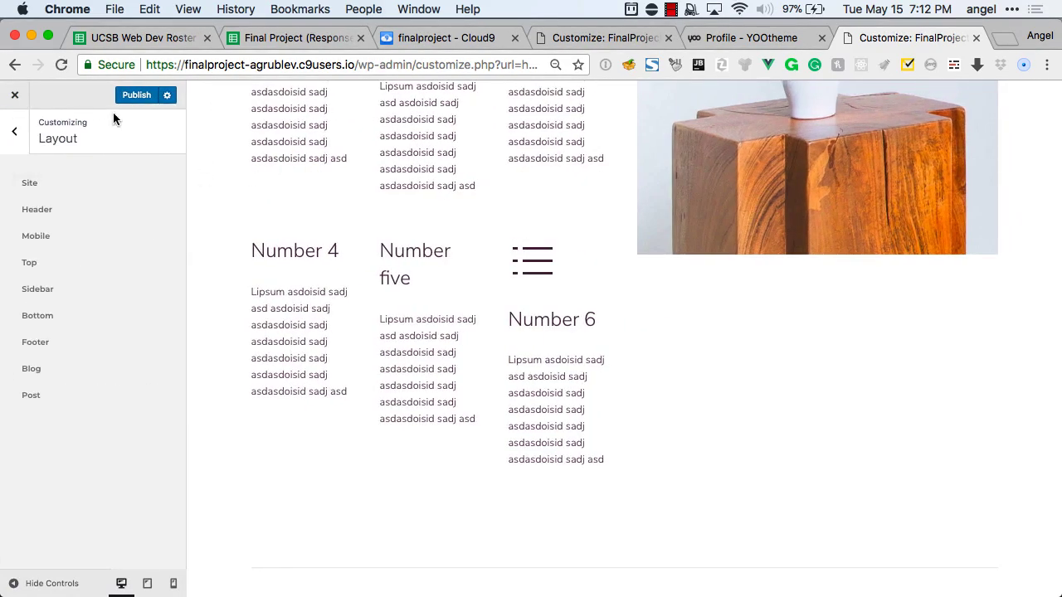
left_click(135, 95)
scroll(464, 274, "down", 4)
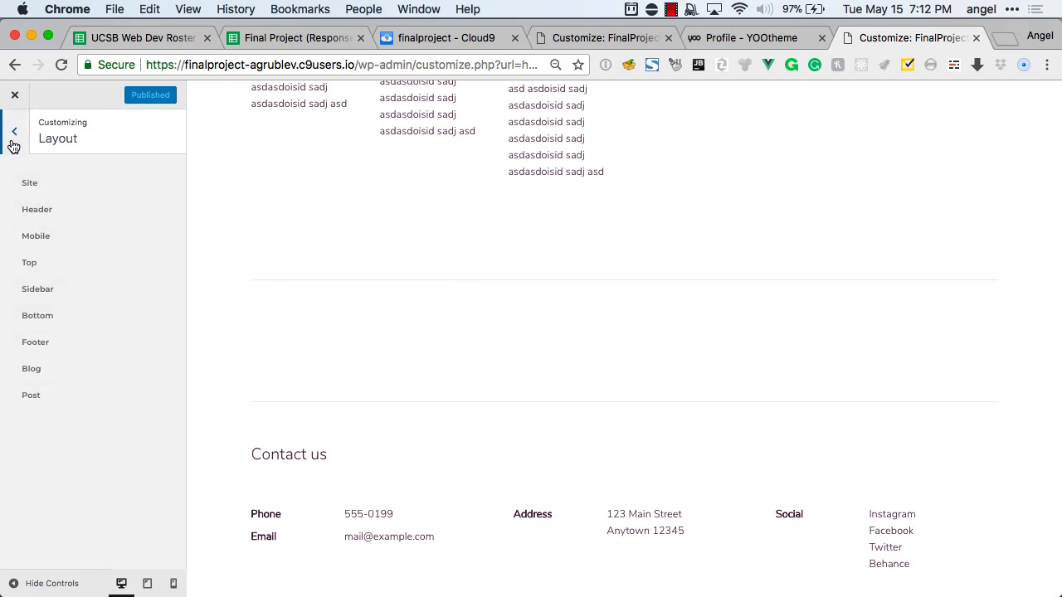
scroll(445, 273, "up", 20)
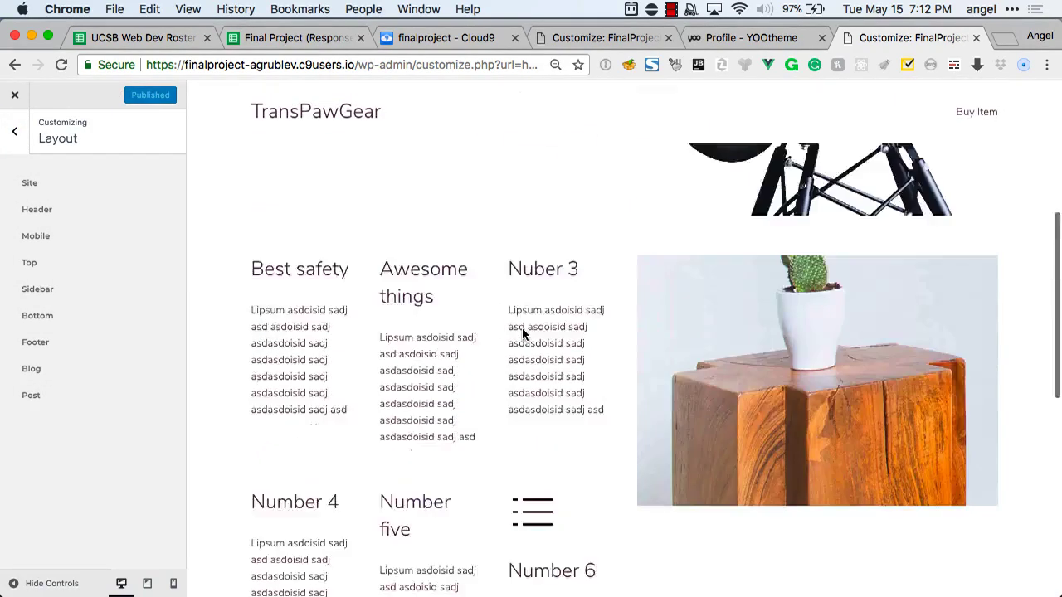
left_click(965, 111)
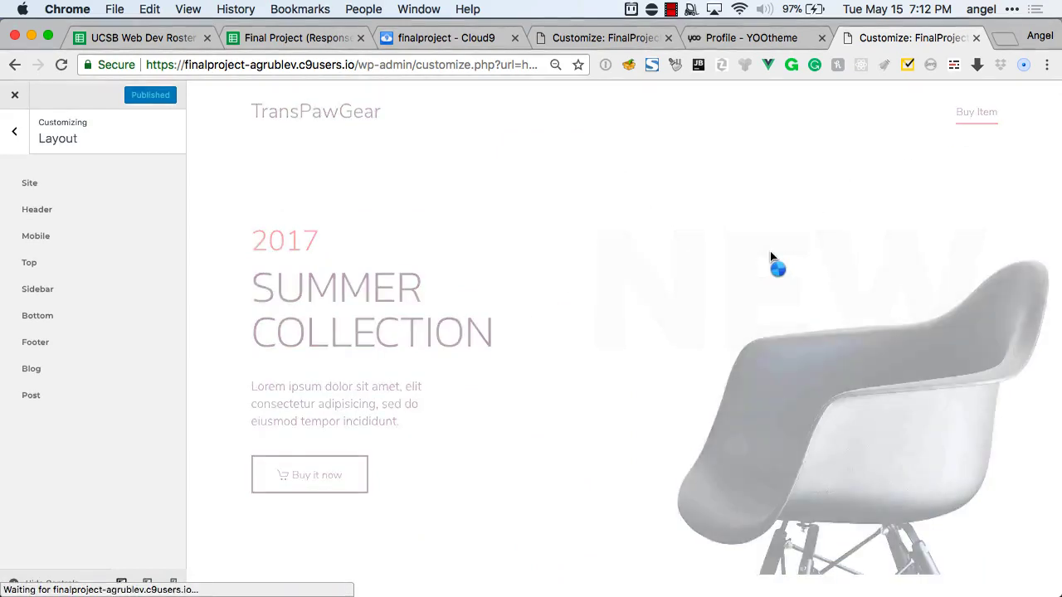
scroll(770, 251, "down", 4)
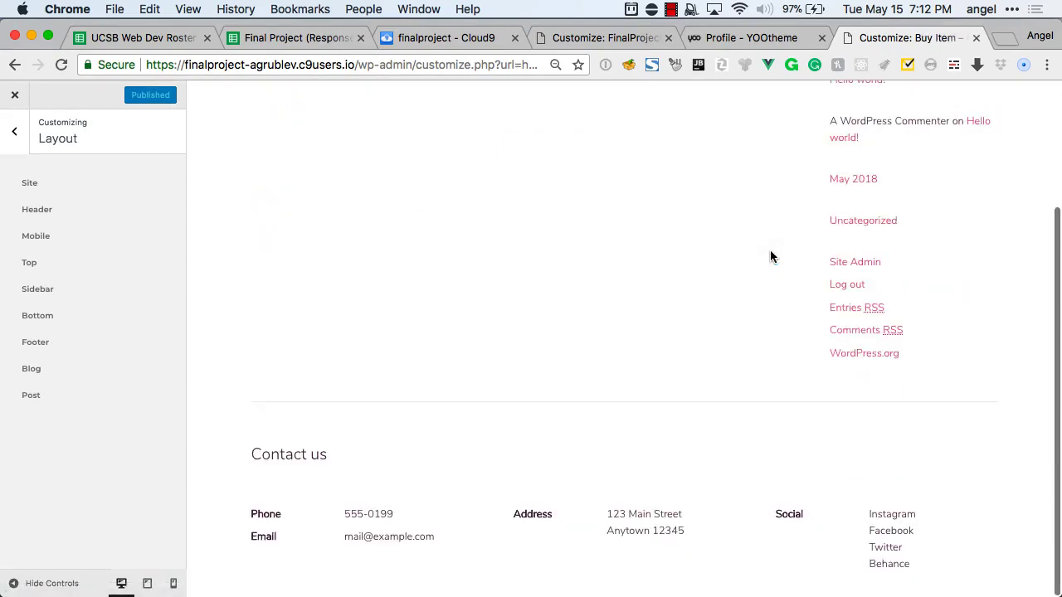
scroll(770, 253, "up", 4)
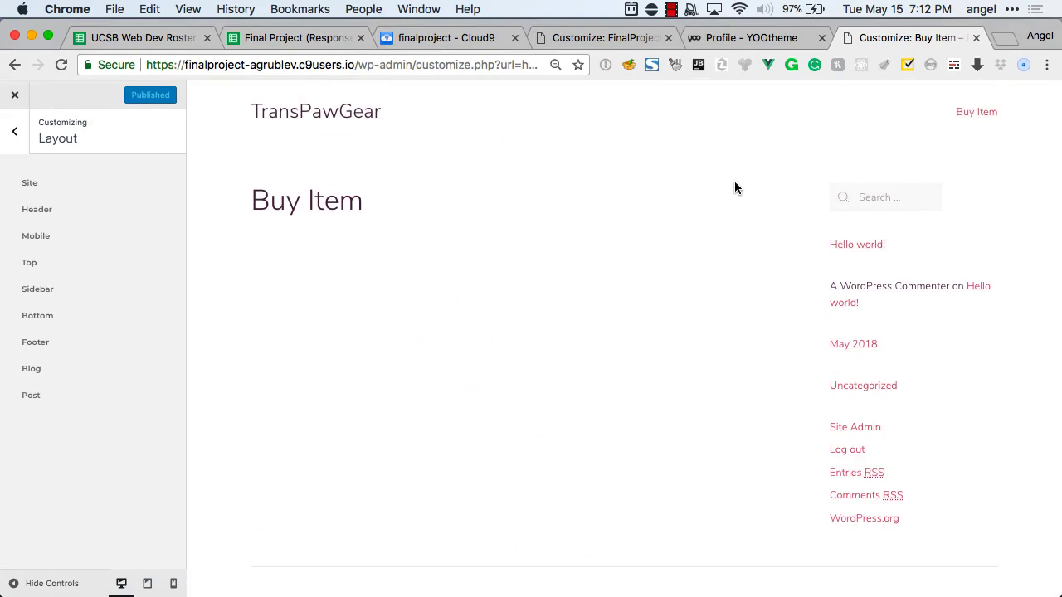
left_click(18, 135)
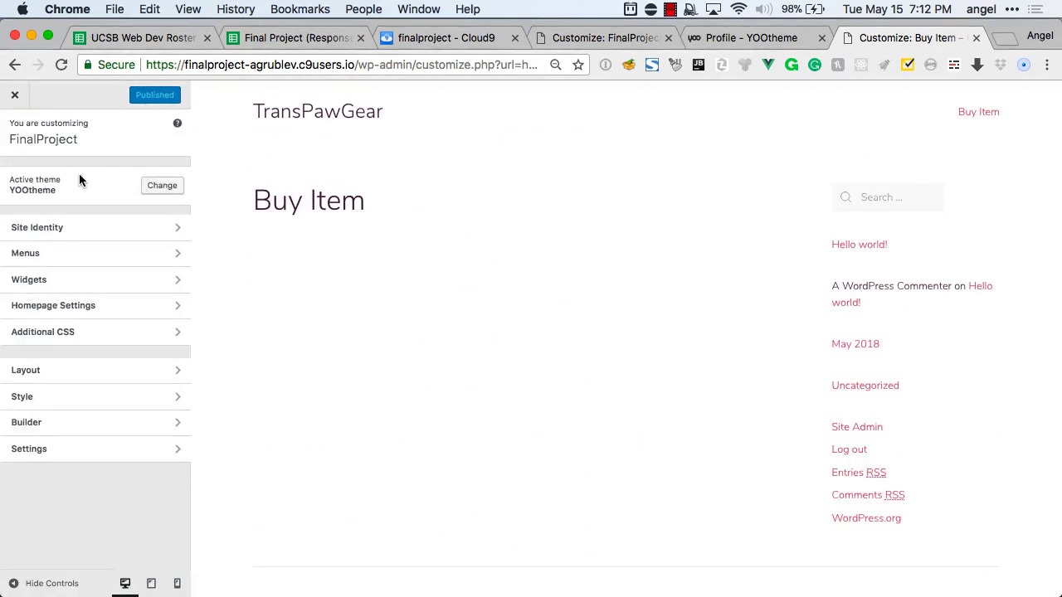
scroll(206, 226, "down", 1)
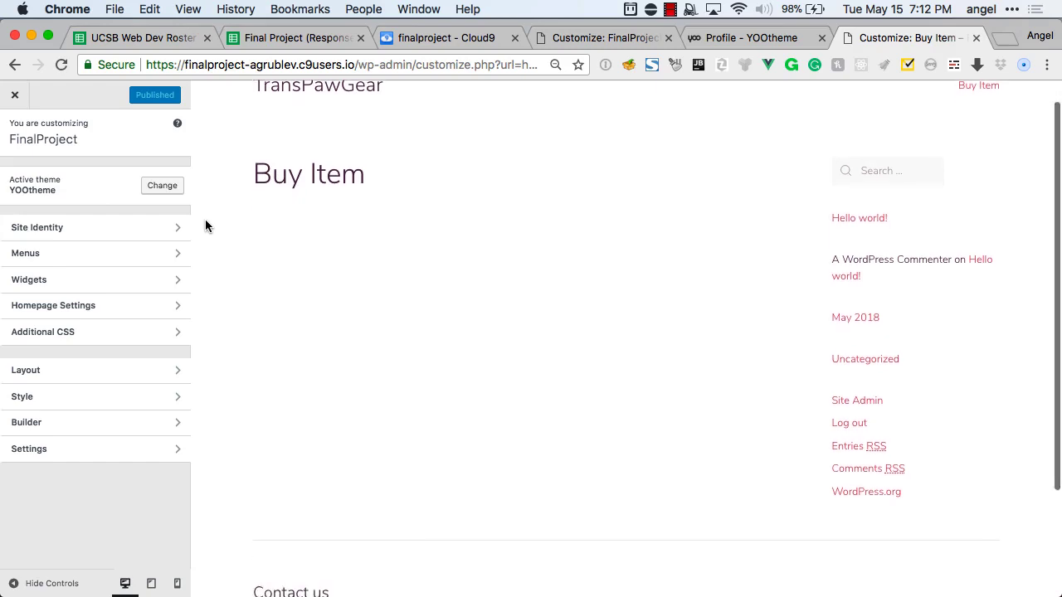
scroll(416, 261, "up", 1)
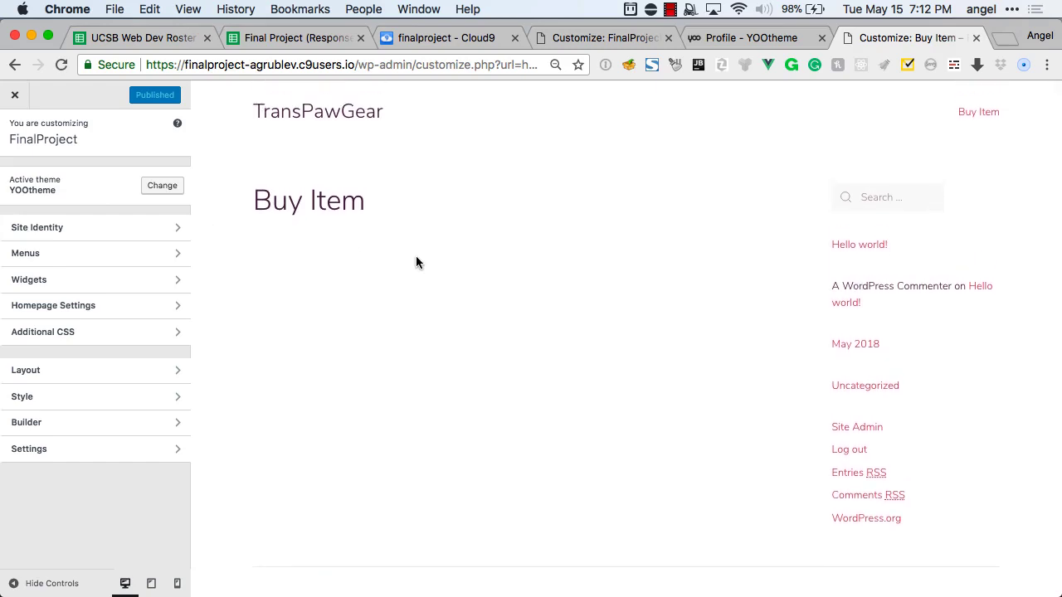
key("super+Tab")
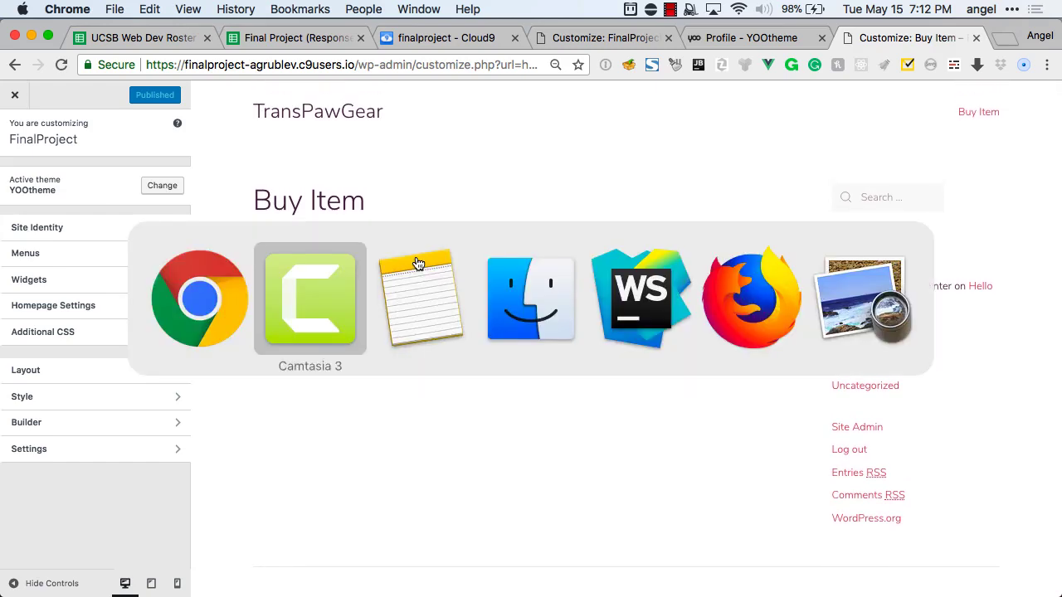
Glance at the class notes in Notes and come back to the browser.
key("super+Tab")
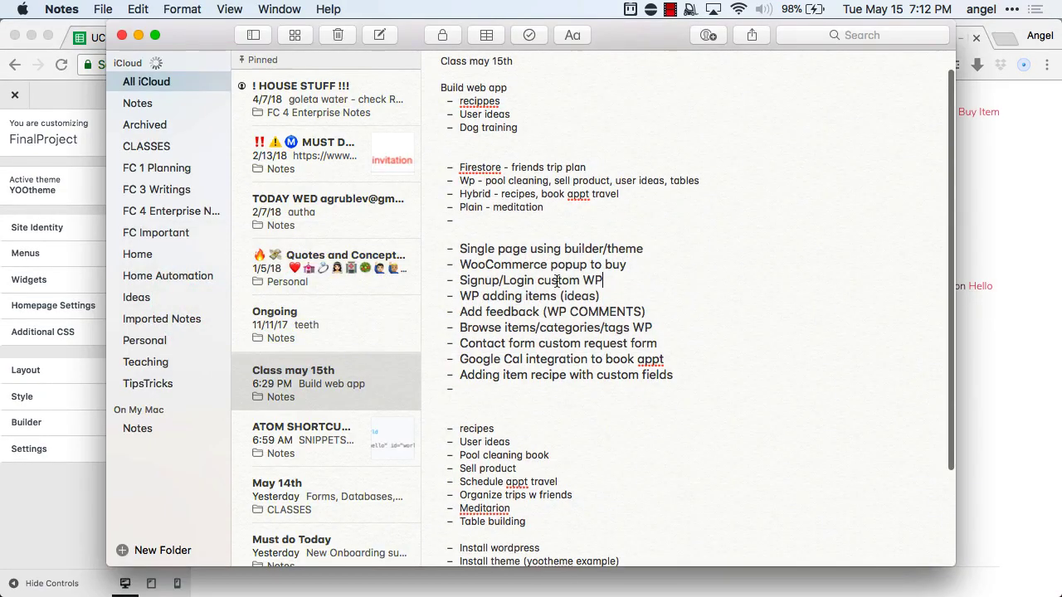
scroll(568, 284, "down", 3)
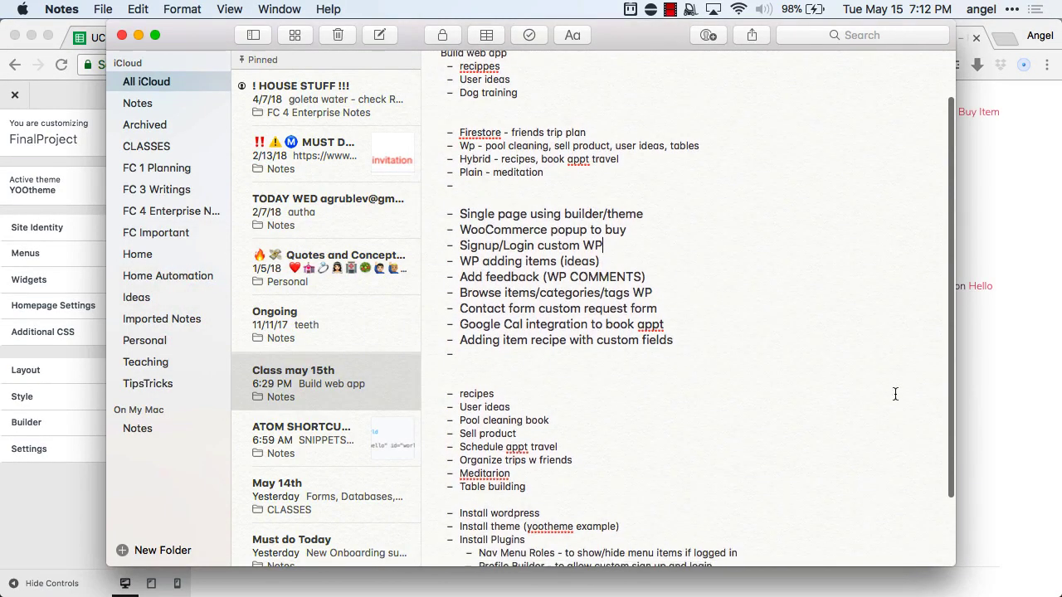
left_click(1001, 405)
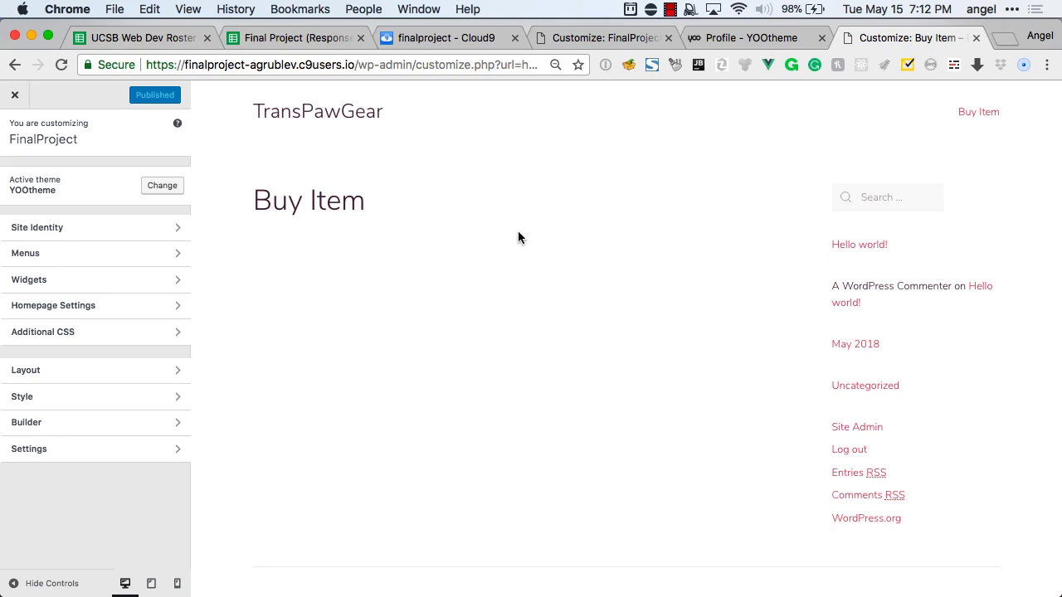
Select 'Profile Builder' under Install Plugins in Notes and return to the customizer.
key("ctrl+shift+Tab")
key("ctrl+Tab")
key("super+Tab")
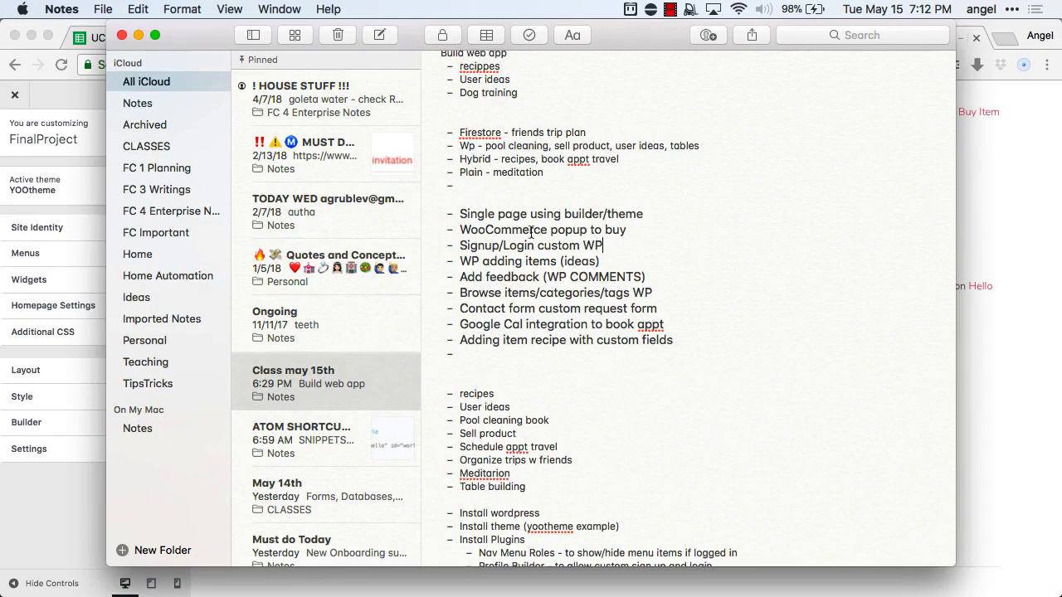
scroll(654, 257, "up", 1)
scroll(654, 257, "down", 5)
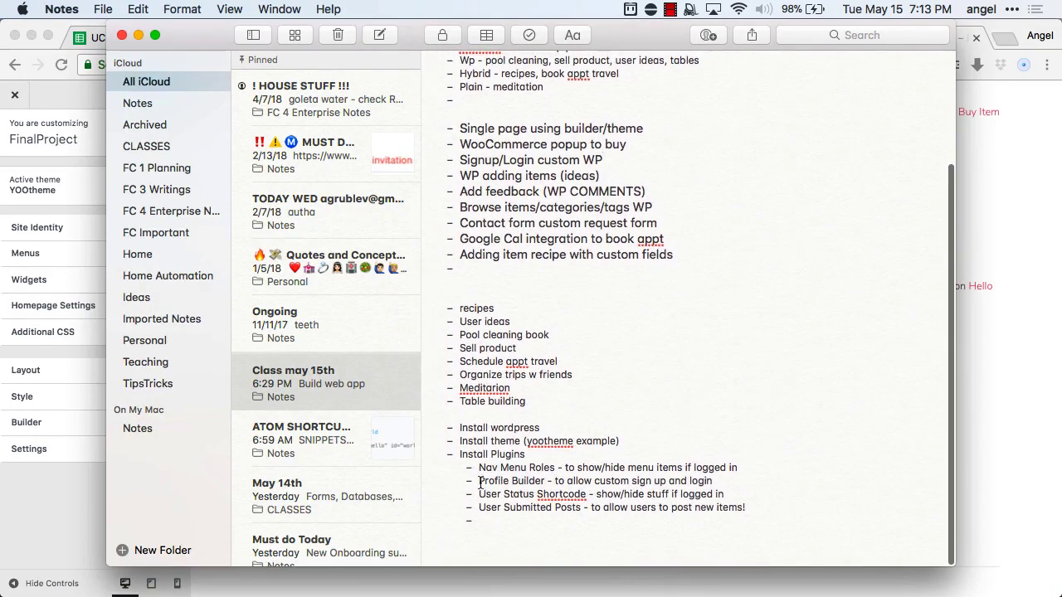
left_click_drag(479, 482, 547, 481)
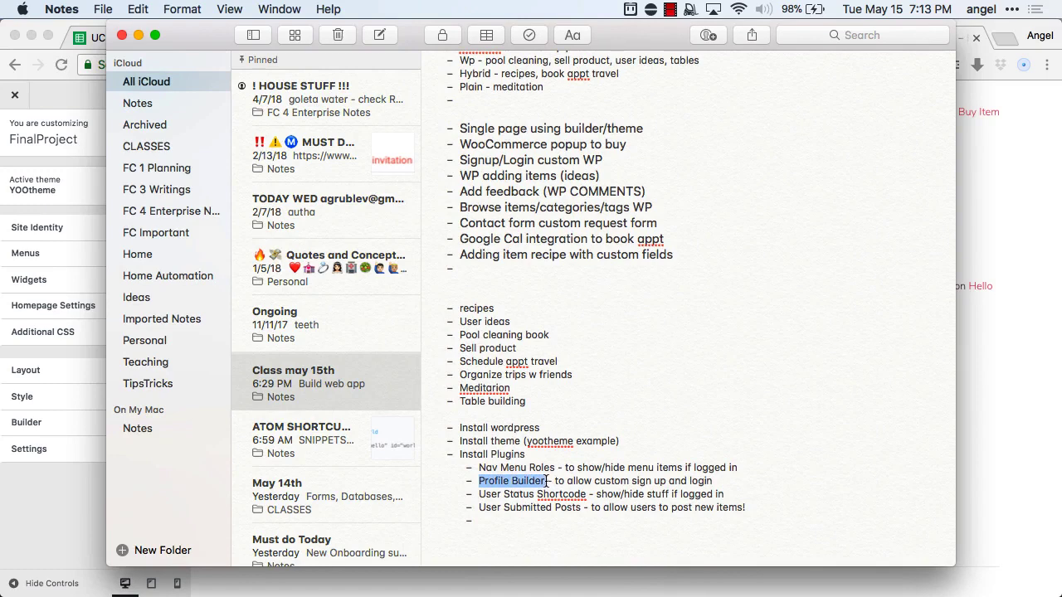
left_click(990, 359)
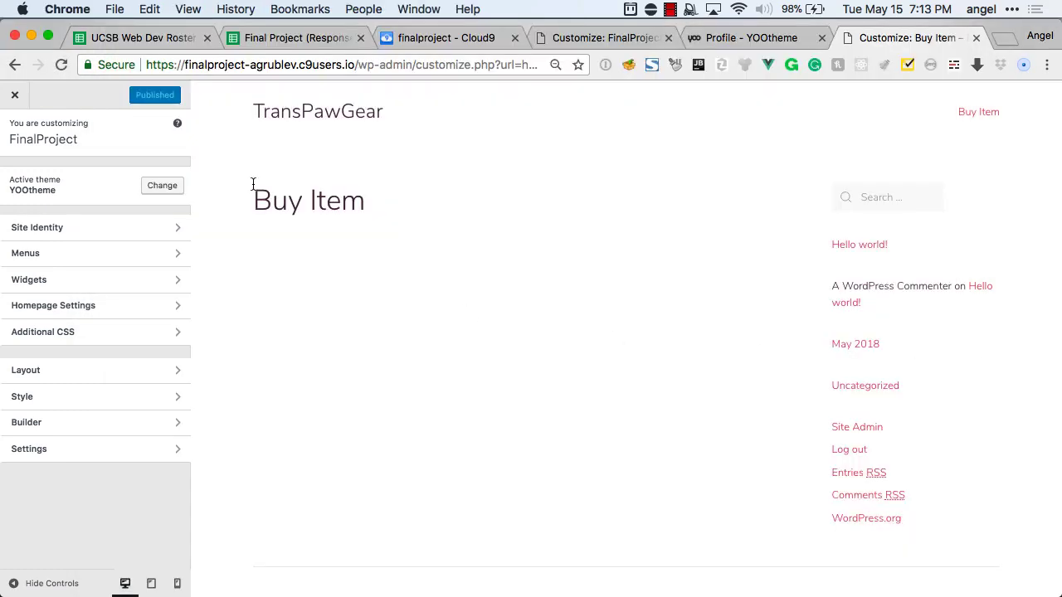
Close the Customizer and search Plugins > Add New for 'Profile Builder'.
left_click(15, 101)
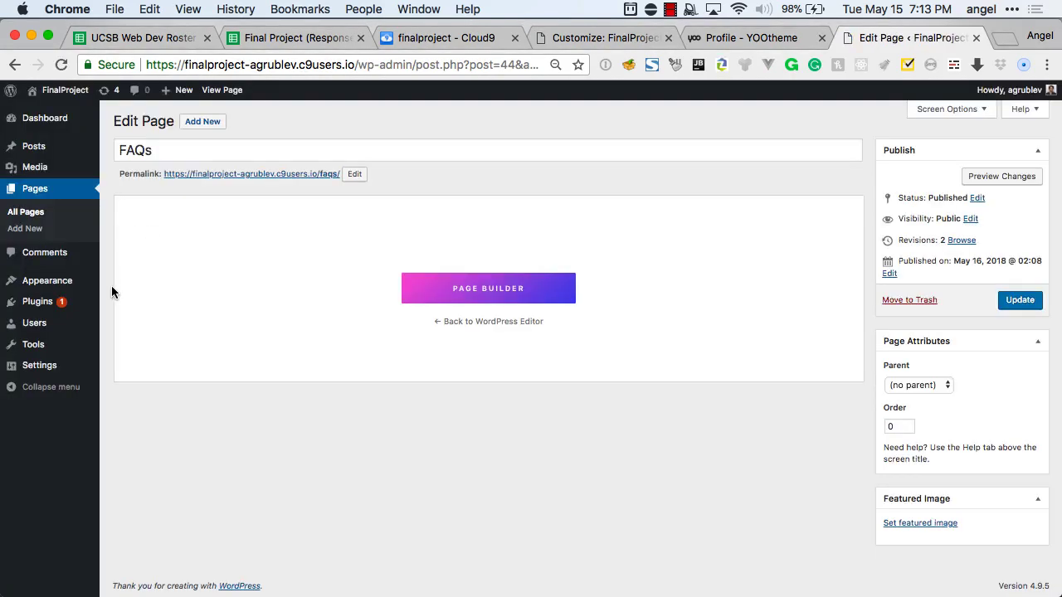
mouse_move(58, 304)
left_click(122, 322)
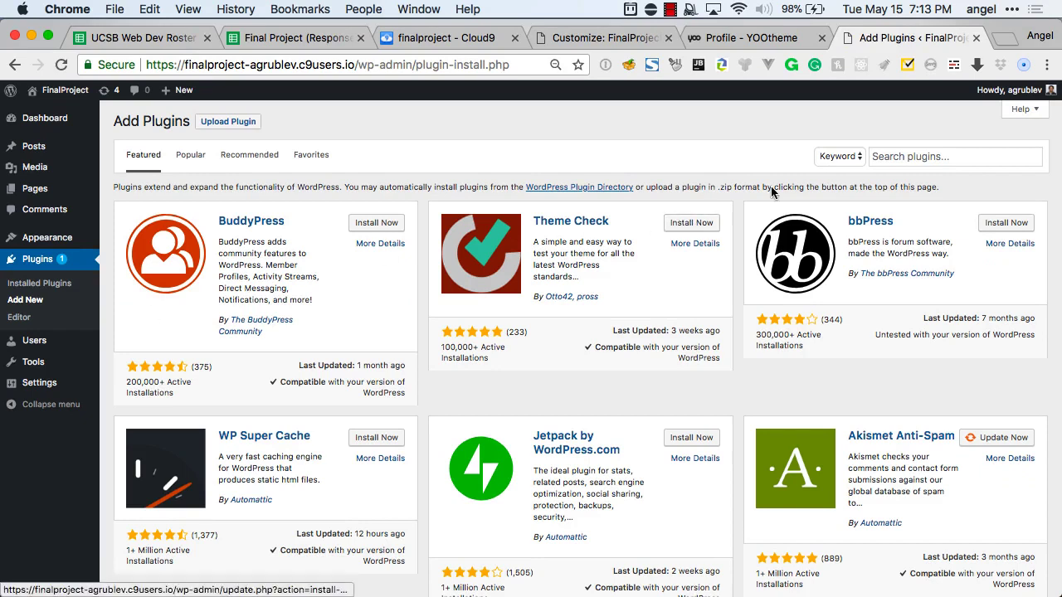
left_click(900, 156)
type("Profile Builder")
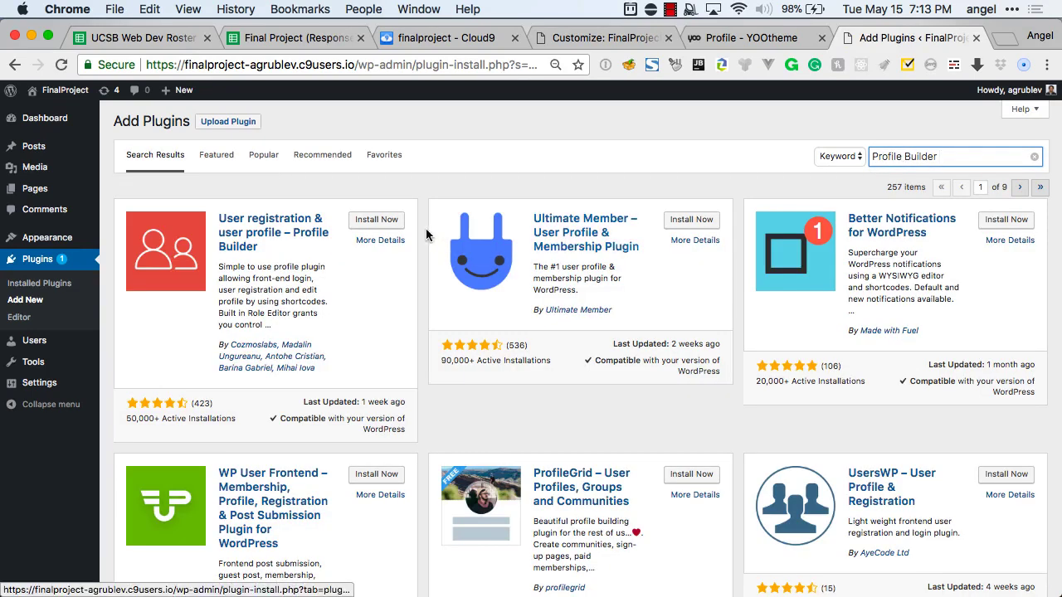
Install and activate the Profile Builder plugin.
scroll(652, 345, "down", 1)
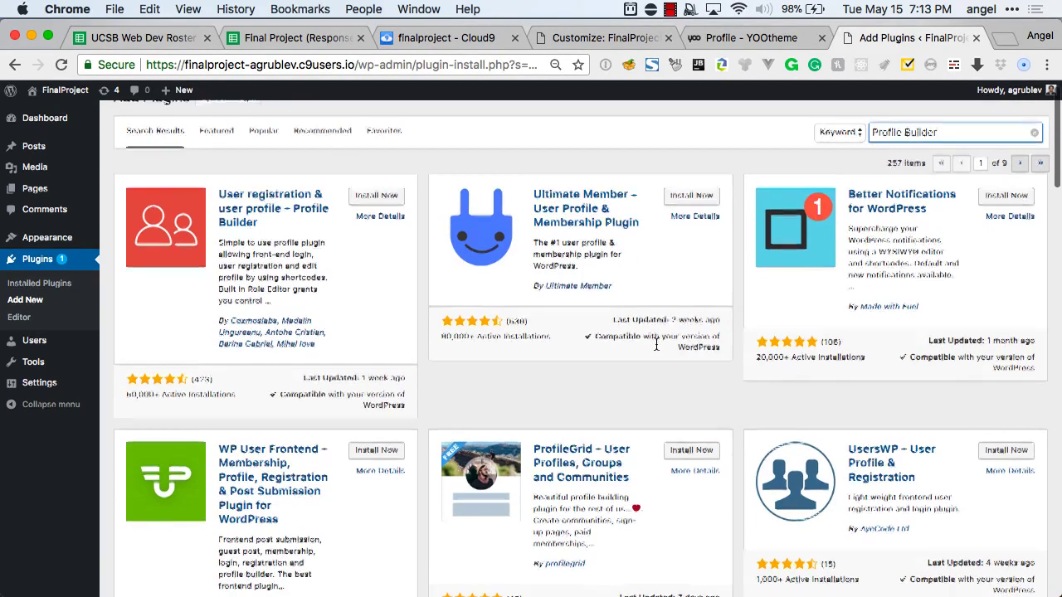
scroll(656, 348, "down", 1)
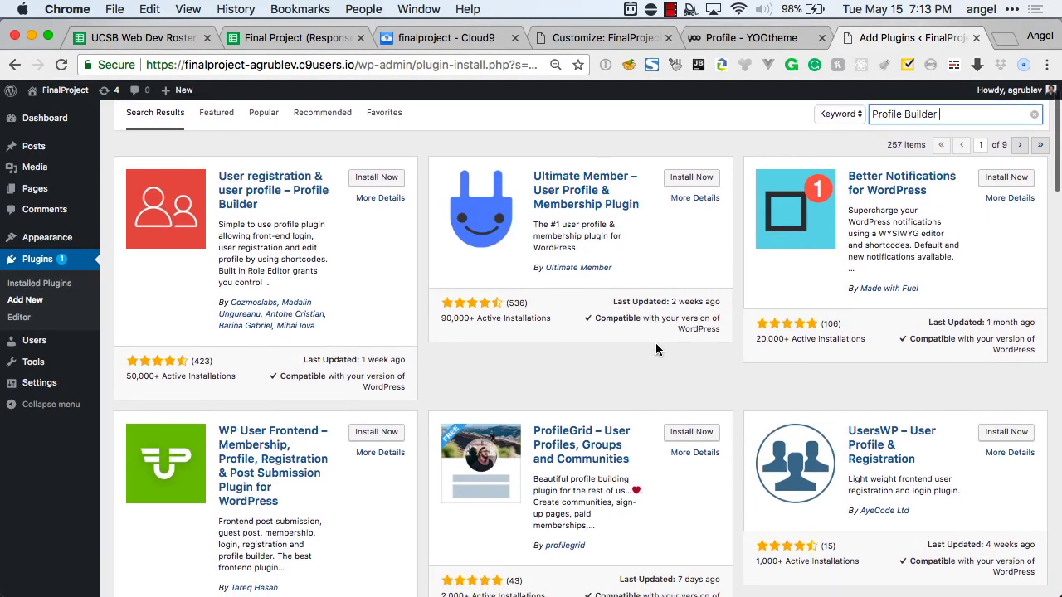
left_click(374, 178)
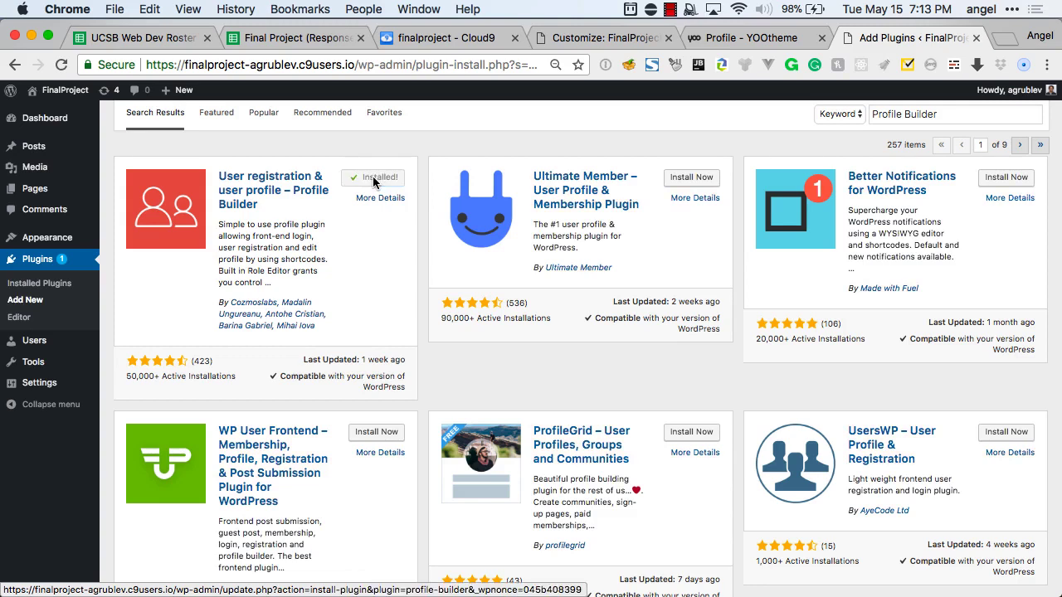
left_click(375, 184)
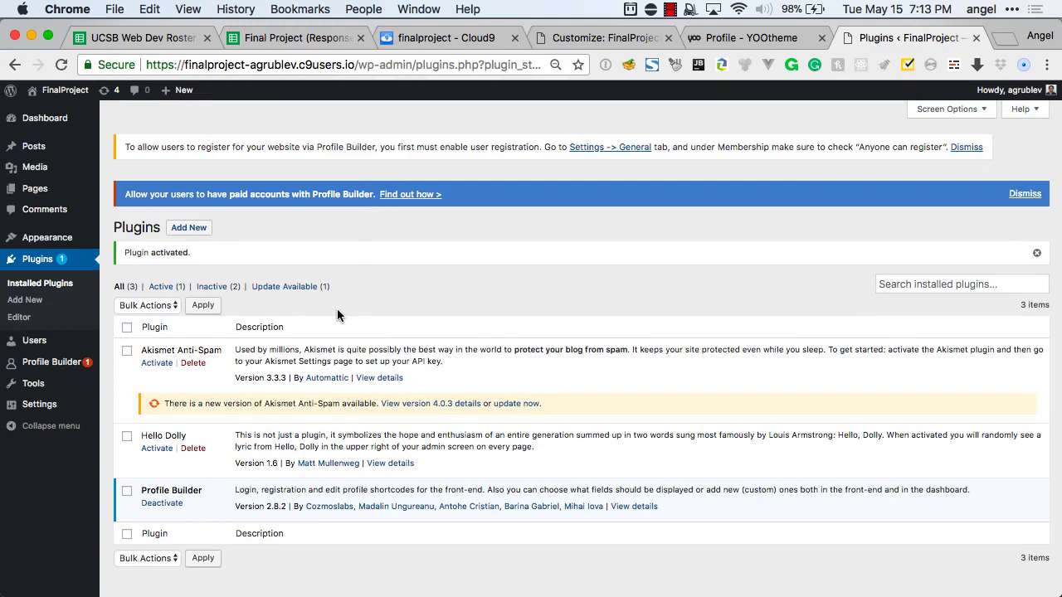
Open Profile Builder's General Settings page via its Basic Information page.
scroll(337, 309, "down", 1)
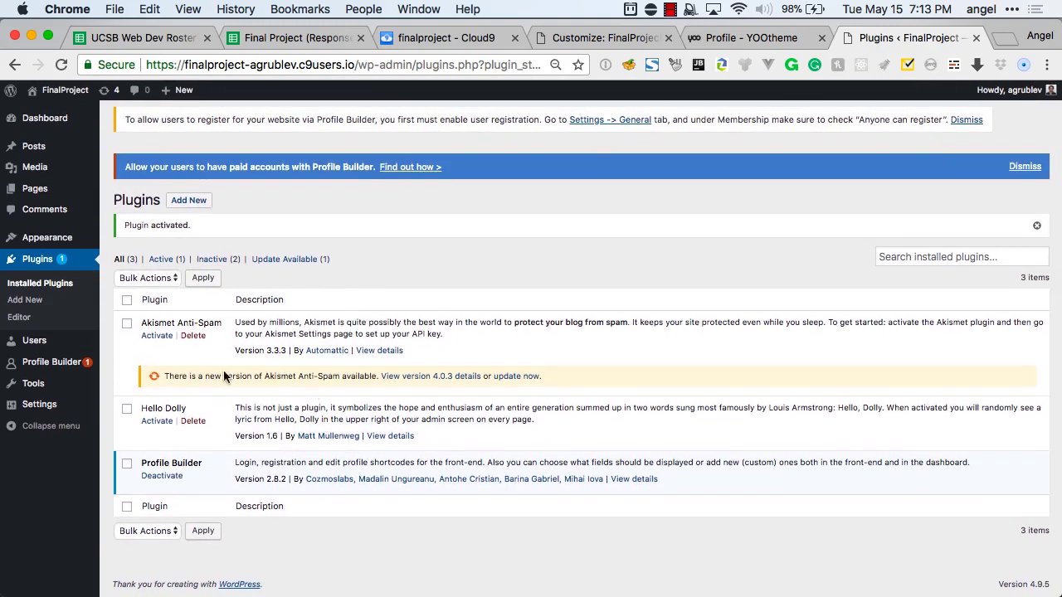
mouse_move(68, 371)
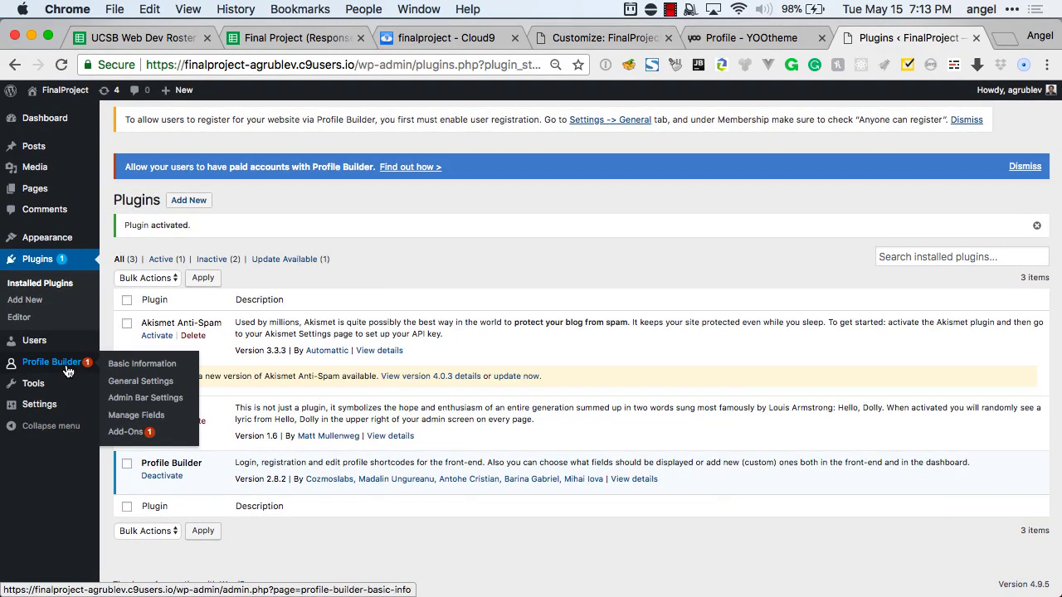
left_click(69, 371)
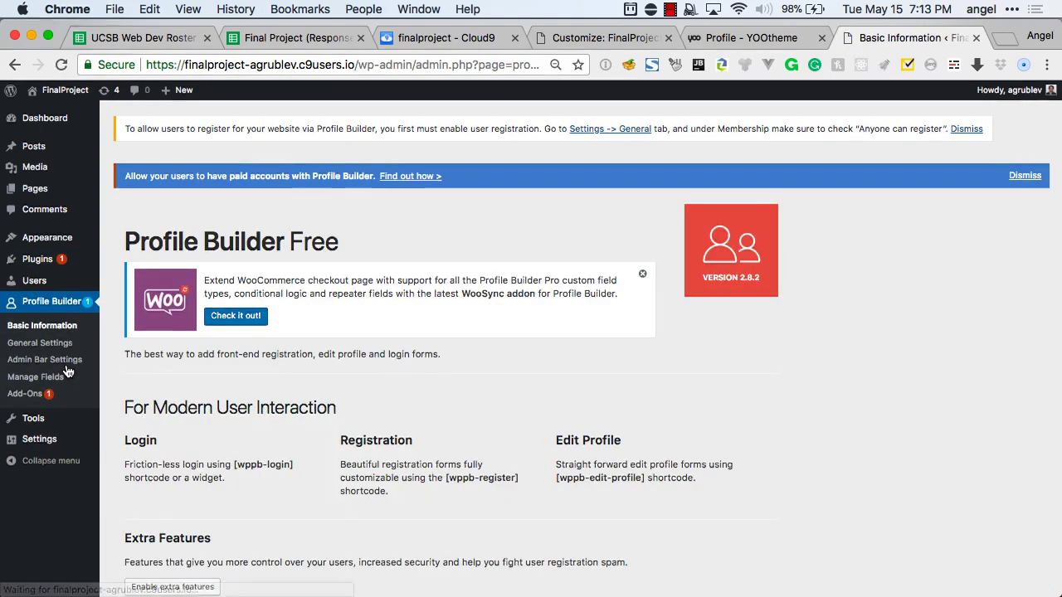
scroll(308, 404, "down", 10)
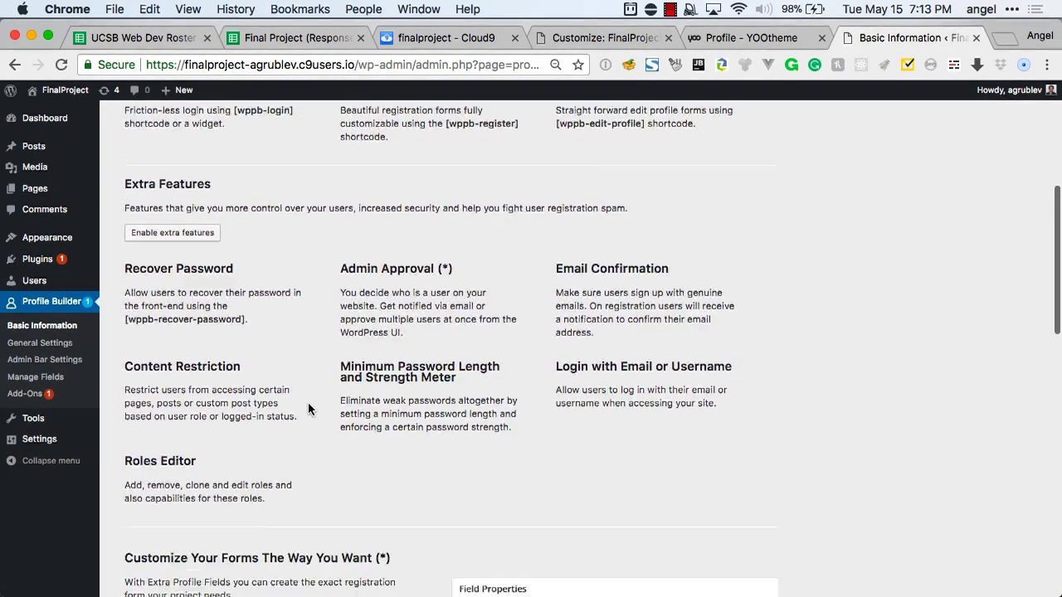
scroll(308, 409, "down", 6)
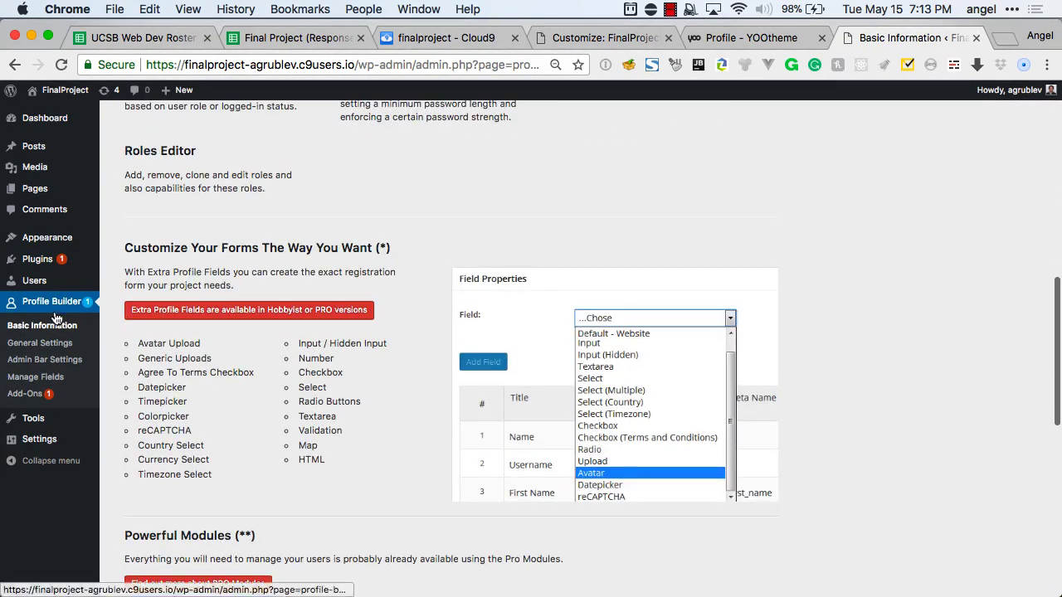
left_click(46, 342)
scroll(226, 376, "down", 3)
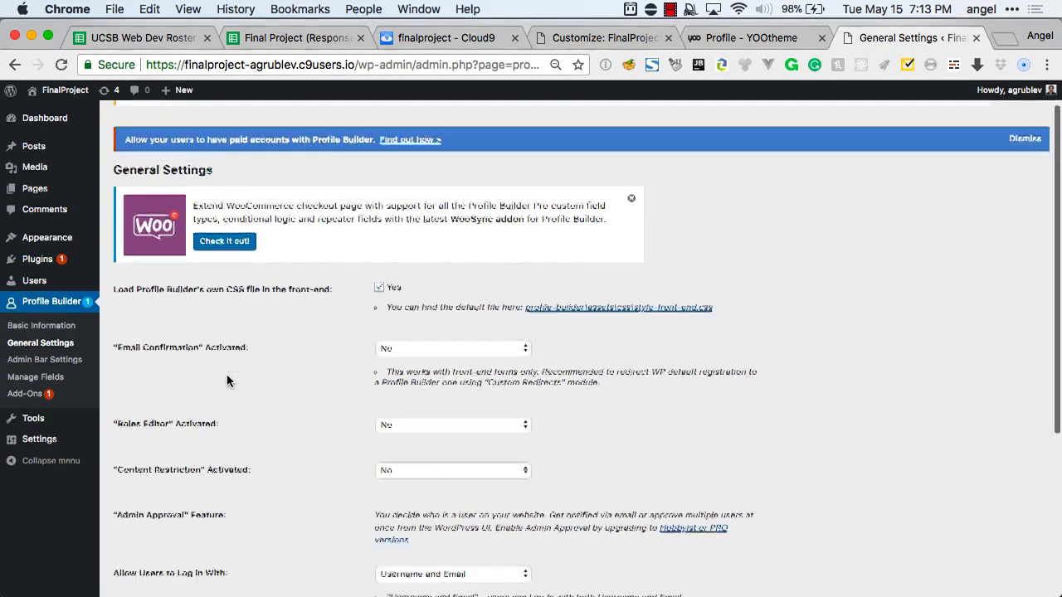
scroll(365, 195, "down", 1)
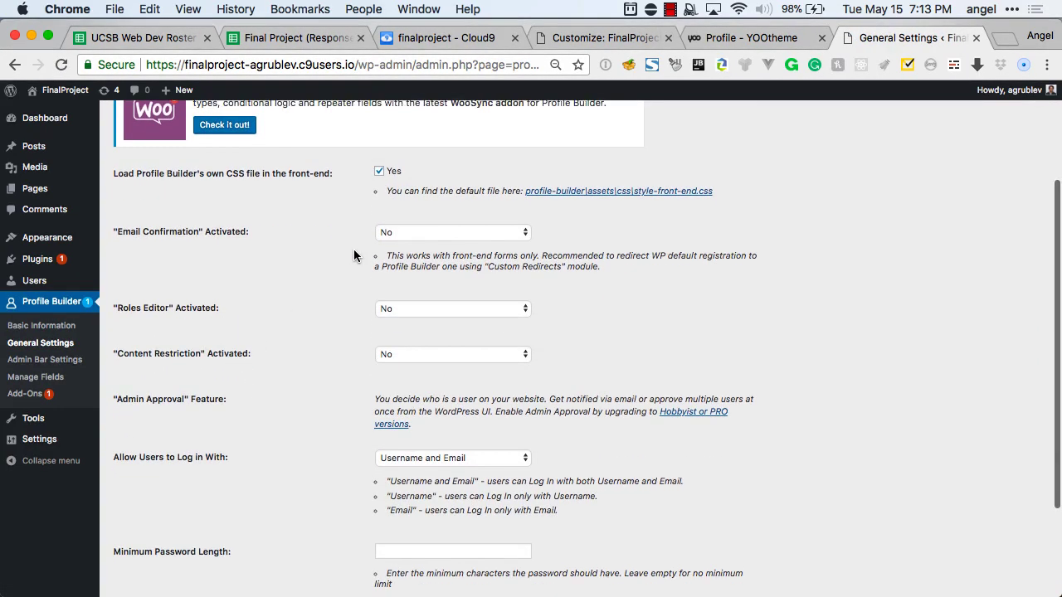
Keep the option to load Profile Builder's own CSS file ticked.
left_click(380, 166)
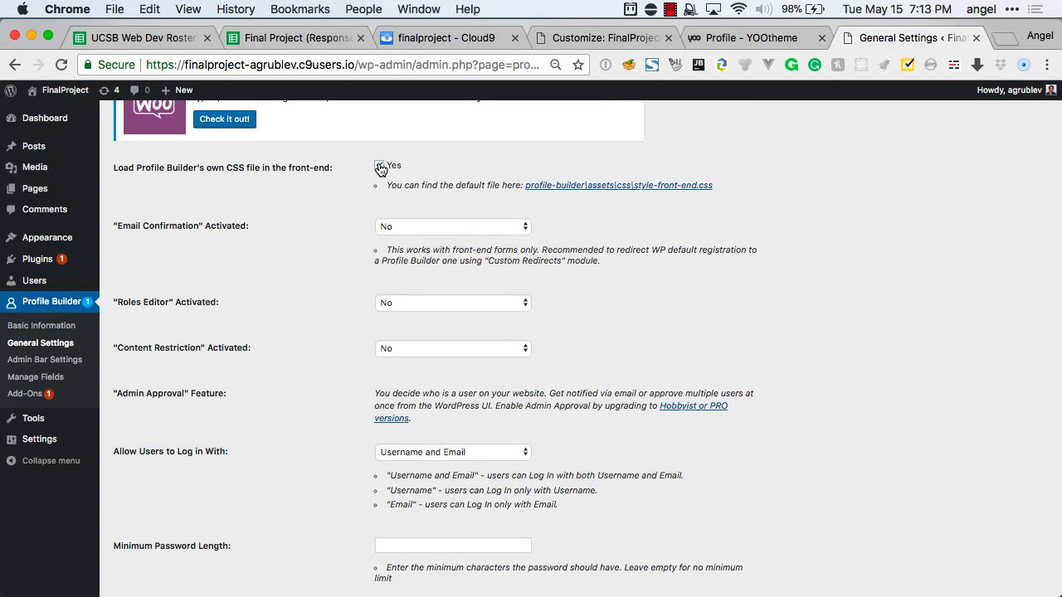
left_click(379, 167)
scroll(358, 249, "down", 1)
left_click(379, 123)
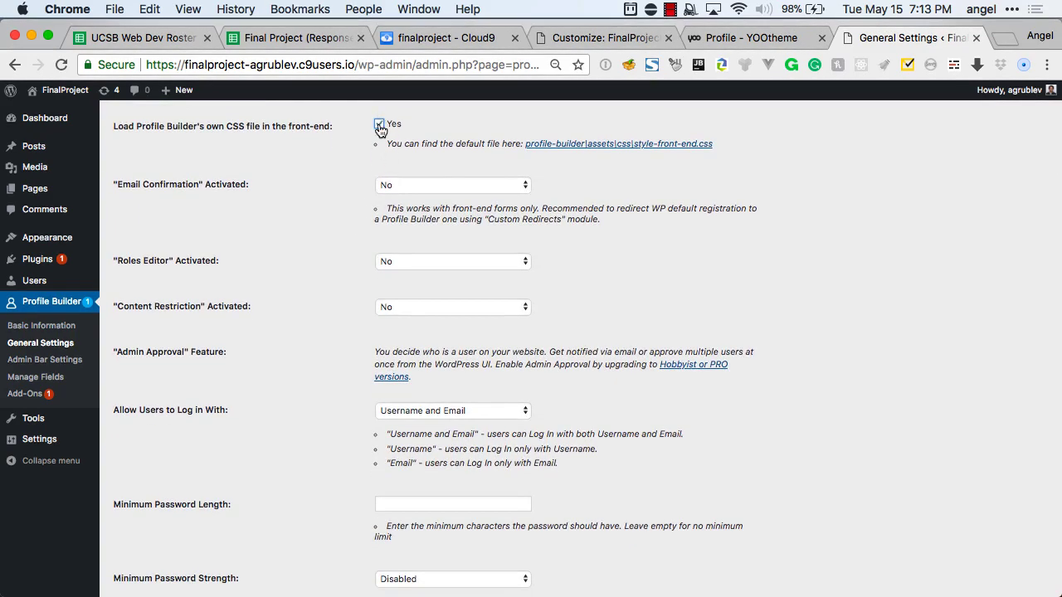
Leave Roles Editor off, keep log-in by Username and Email, and save the settings.
scroll(365, 182, "down", 1)
scroll(341, 258, "down", 1)
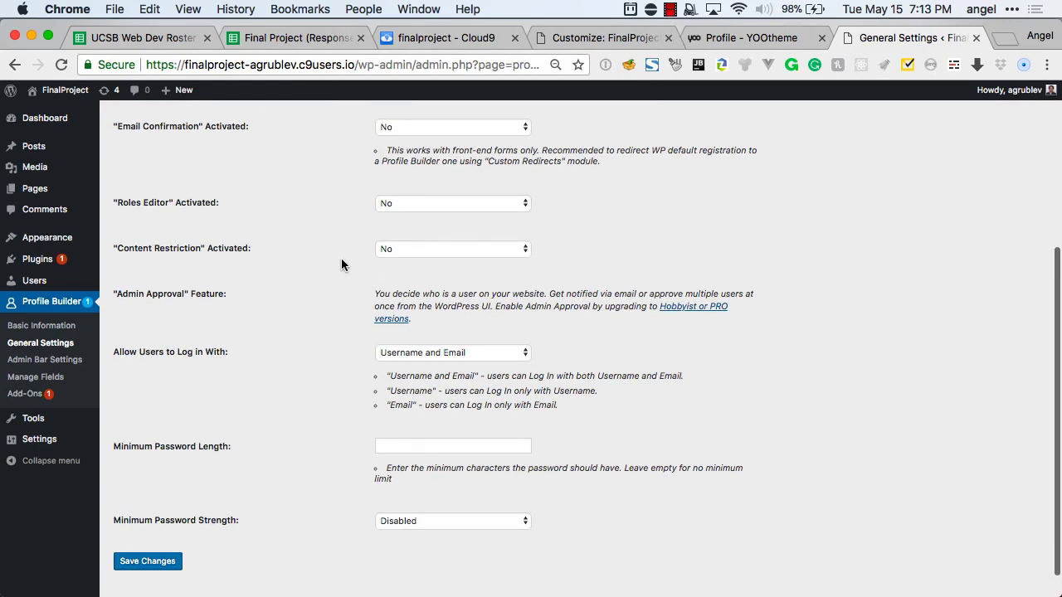
left_click(405, 208)
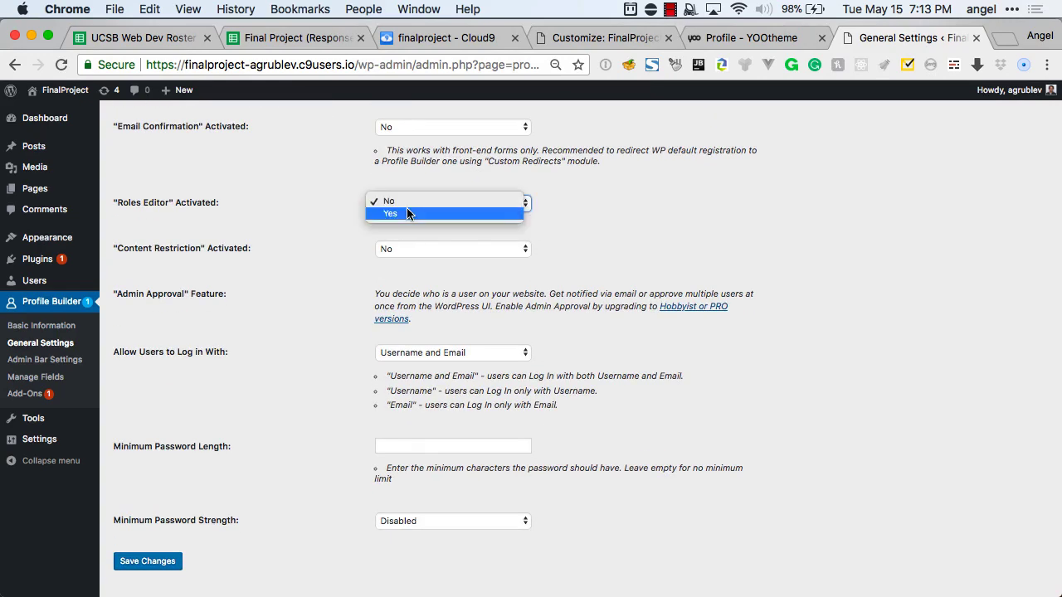
left_click(335, 230)
scroll(344, 259, "down", 1)
scroll(345, 264, "down", 1)
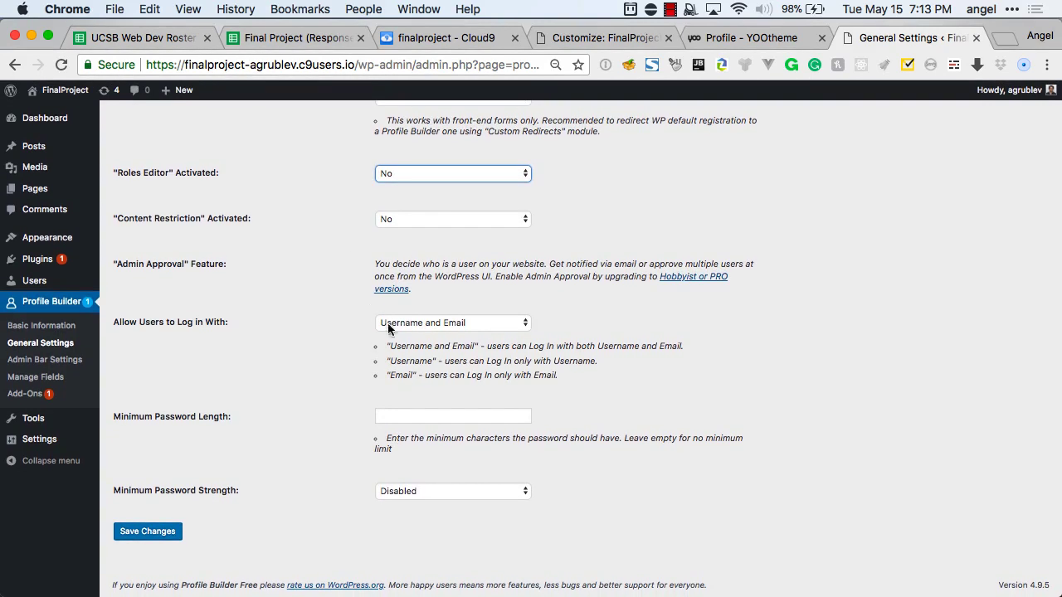
left_click(409, 326)
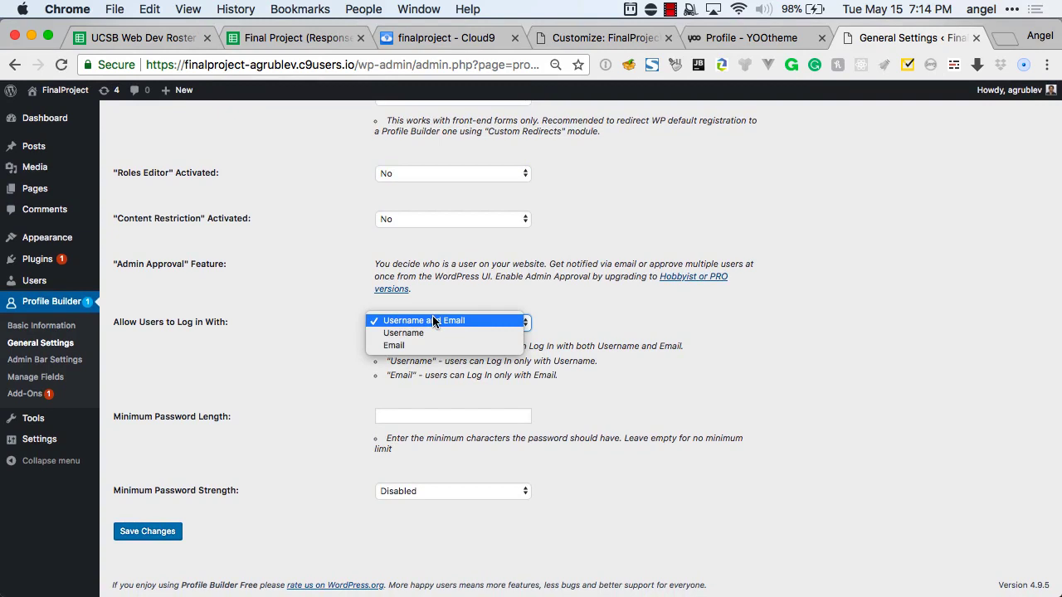
left_click(335, 367)
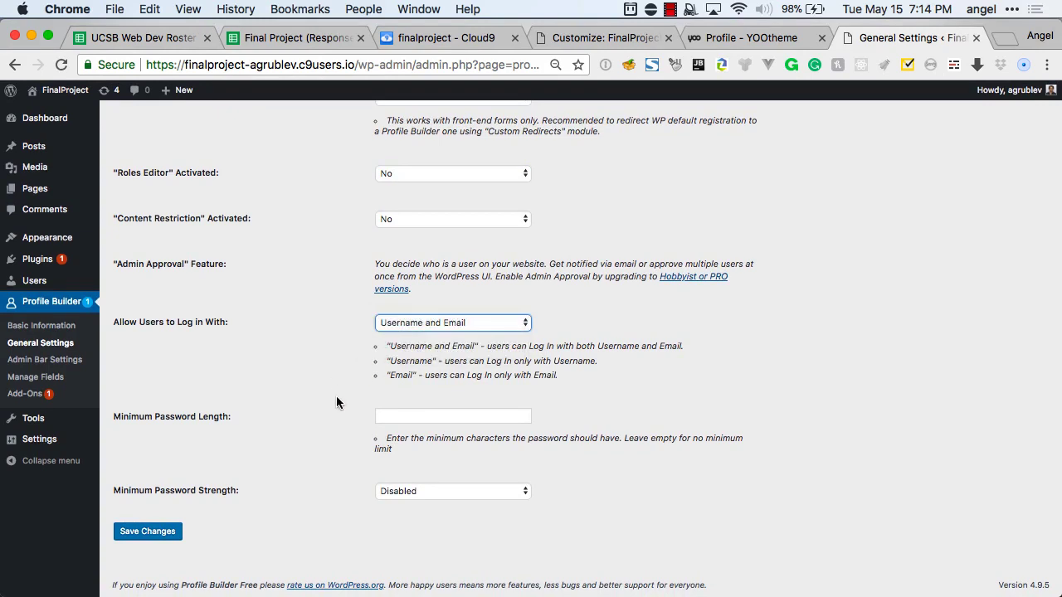
left_click(158, 533)
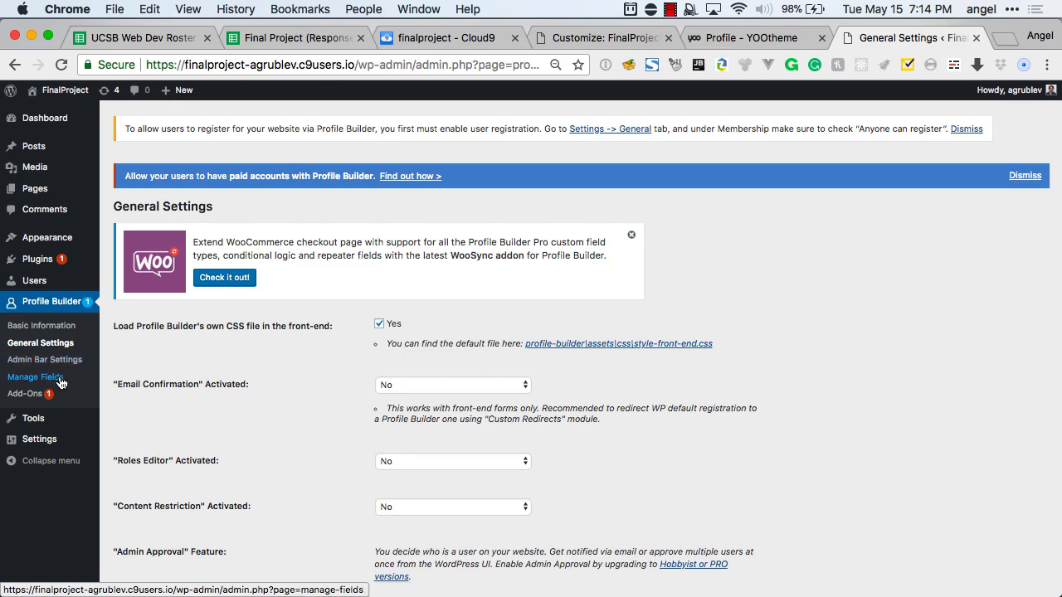
Open Profile Builder's Manage Fields page and review the field list.
left_click(58, 379)
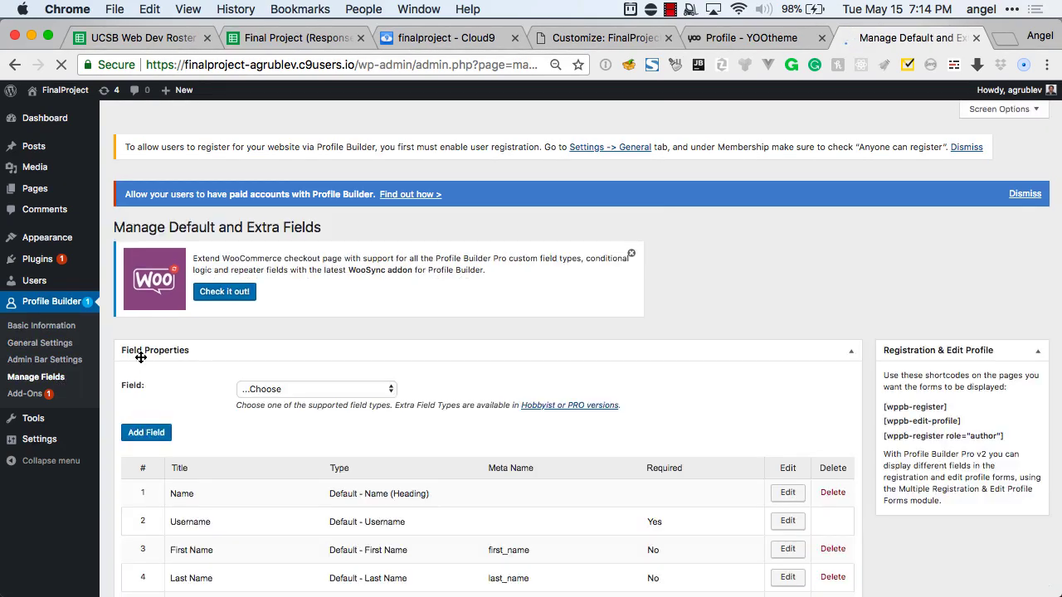
scroll(212, 376, "down", 5)
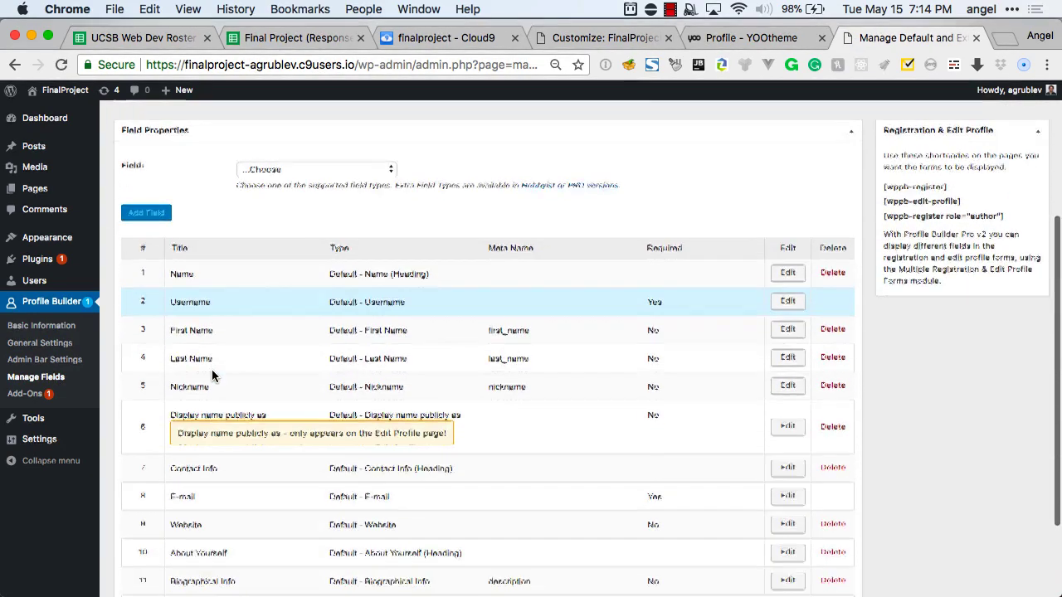
scroll(212, 373, "down", 2)
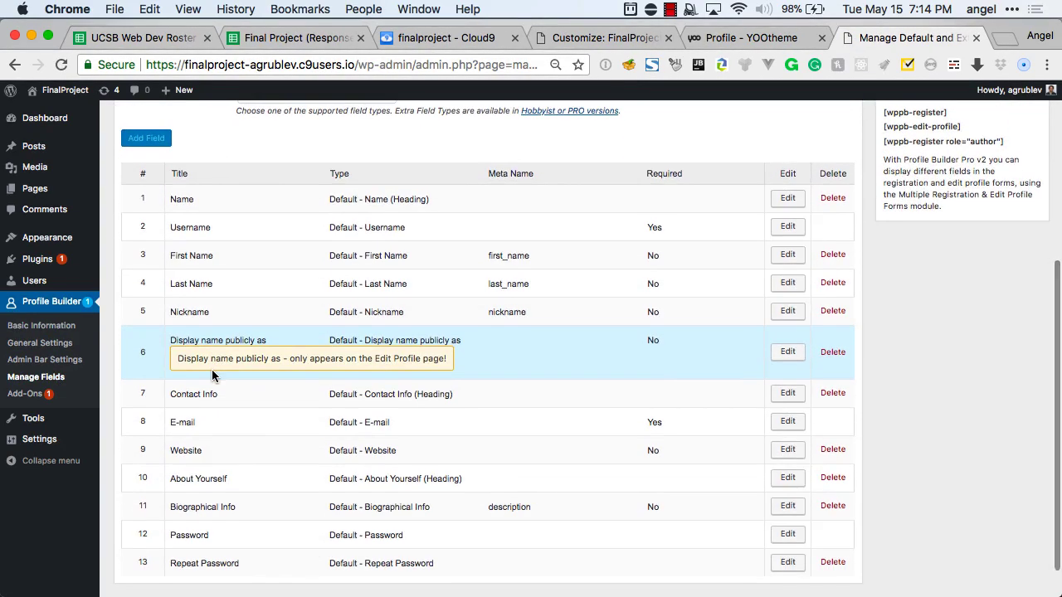
scroll(211, 376, "down", 2)
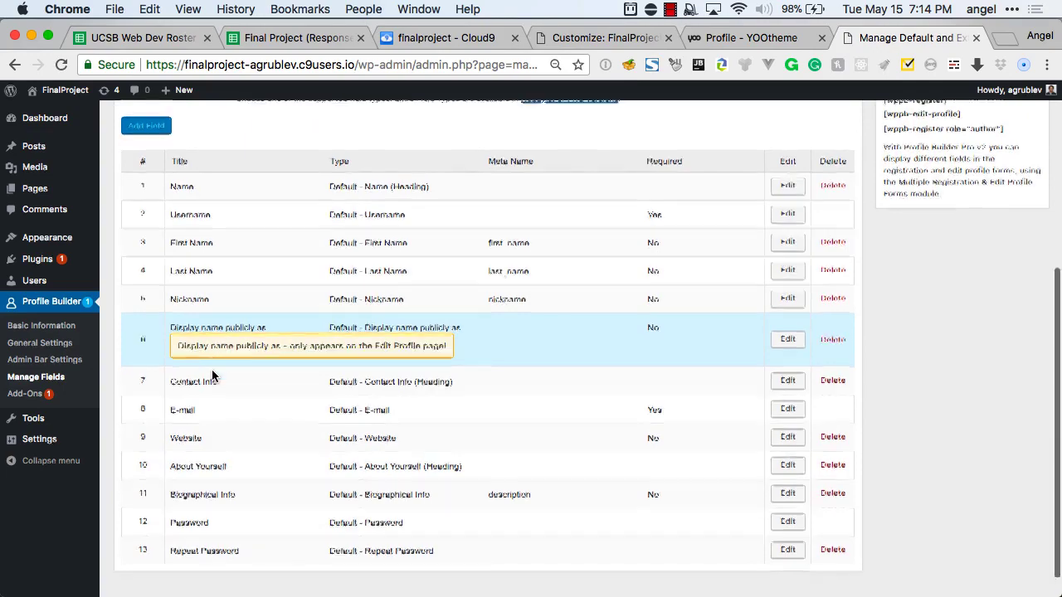
scroll(212, 376, "left", 5)
scroll(211, 376, "right", 5)
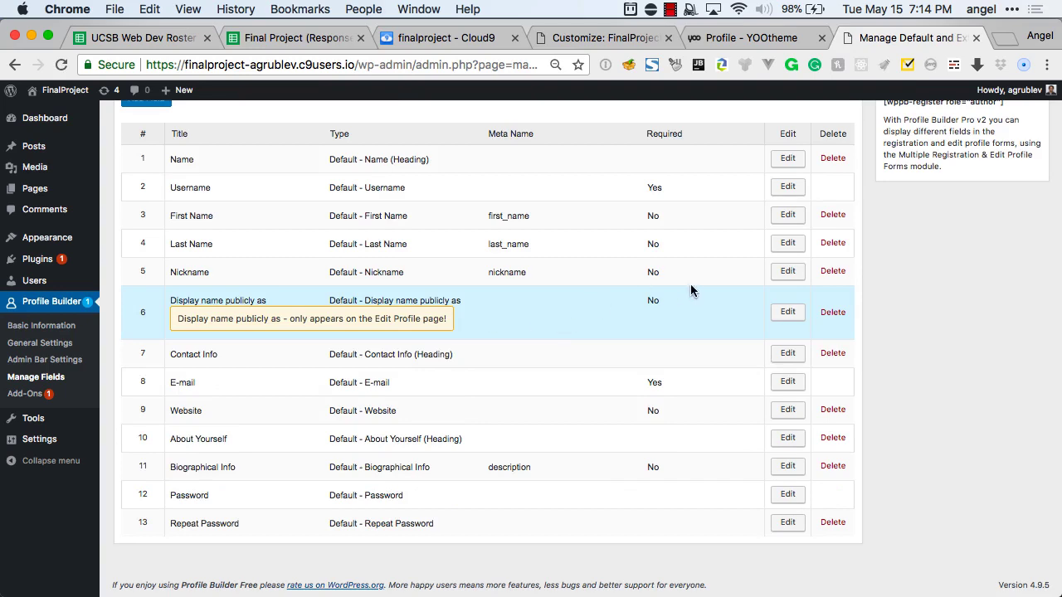
scroll(711, 294, "up", 1)
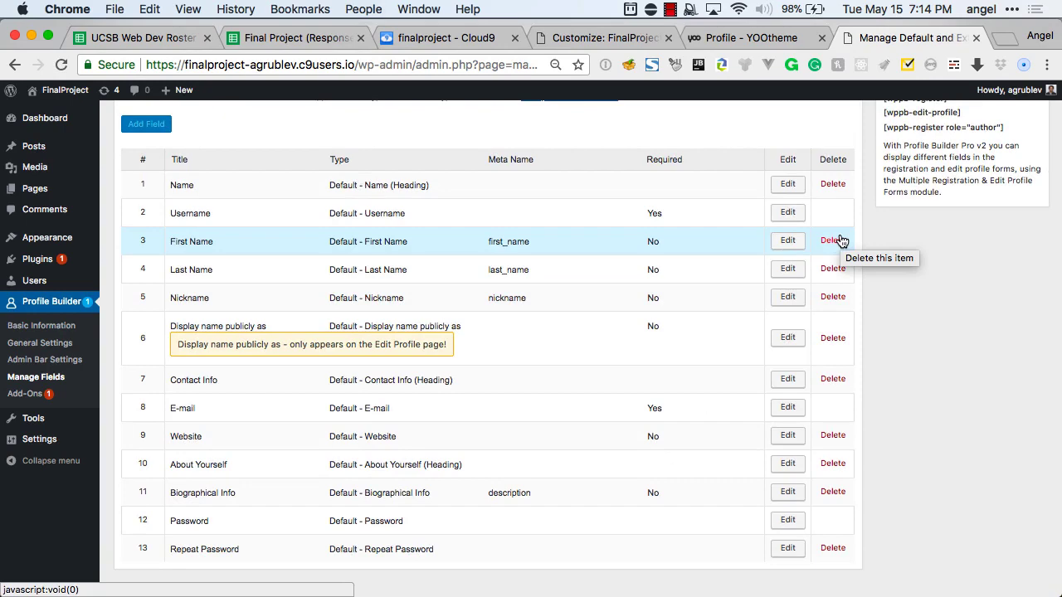
Delete the First Name, Last Name, Name heading, Nickname and Display name publicly as fields.
left_click(840, 240)
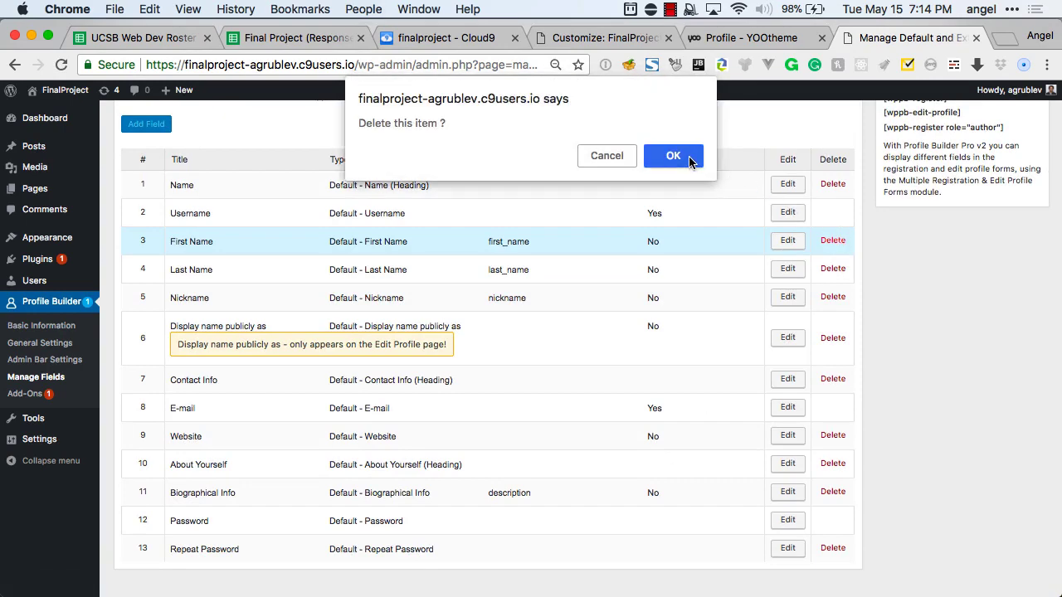
left_click(689, 160)
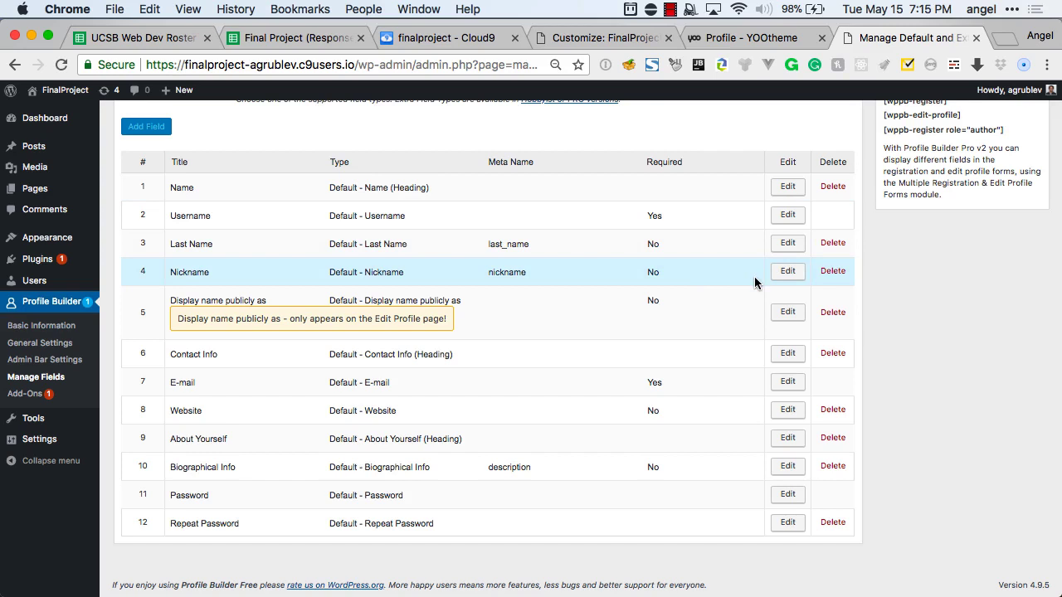
left_click(833, 244)
left_click(673, 157)
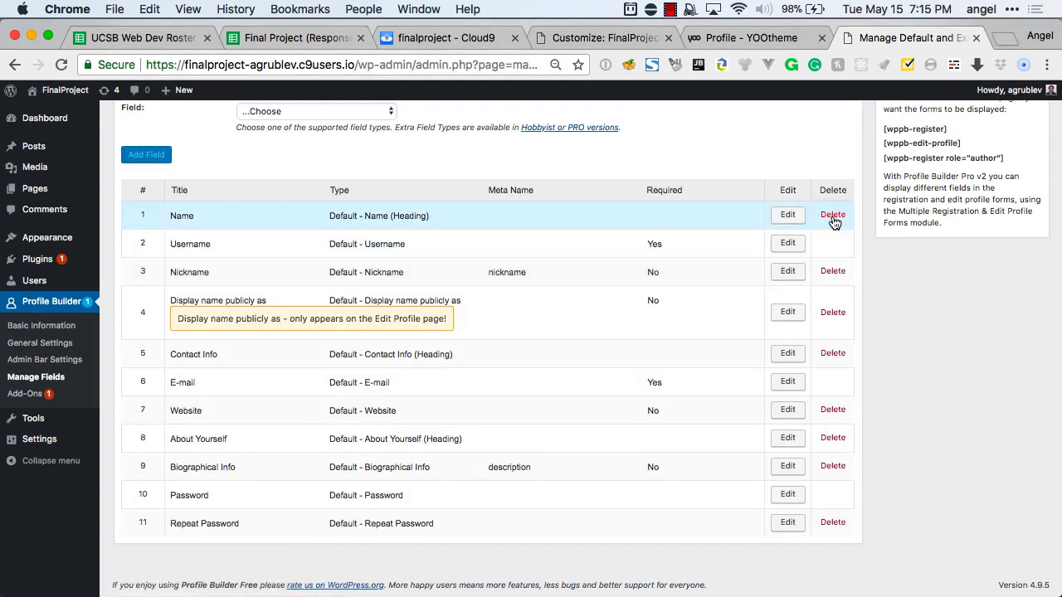
left_click(832, 215)
left_click(673, 152)
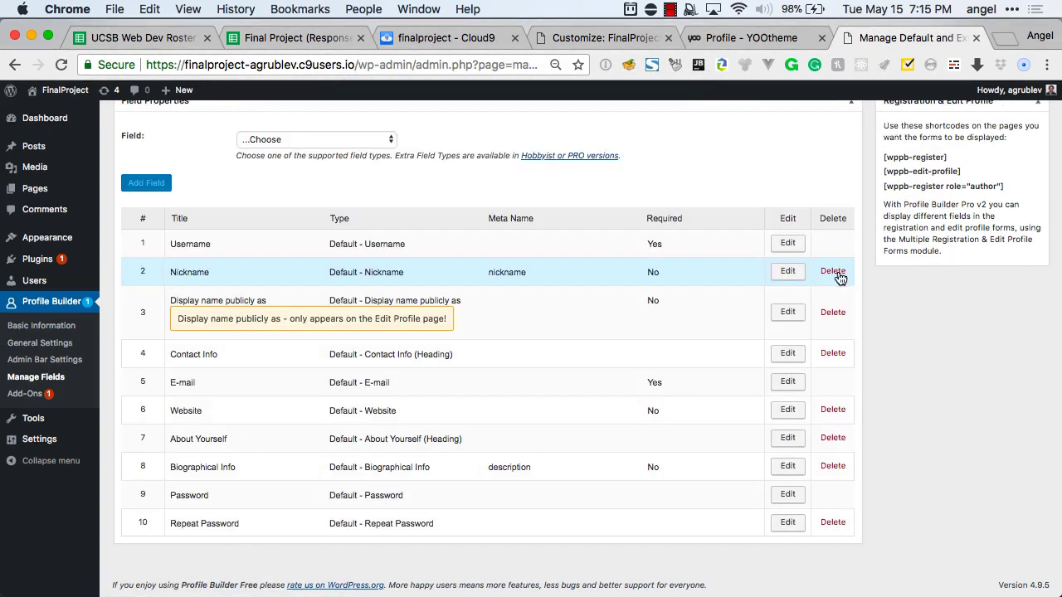
left_click(836, 274)
left_click(679, 159)
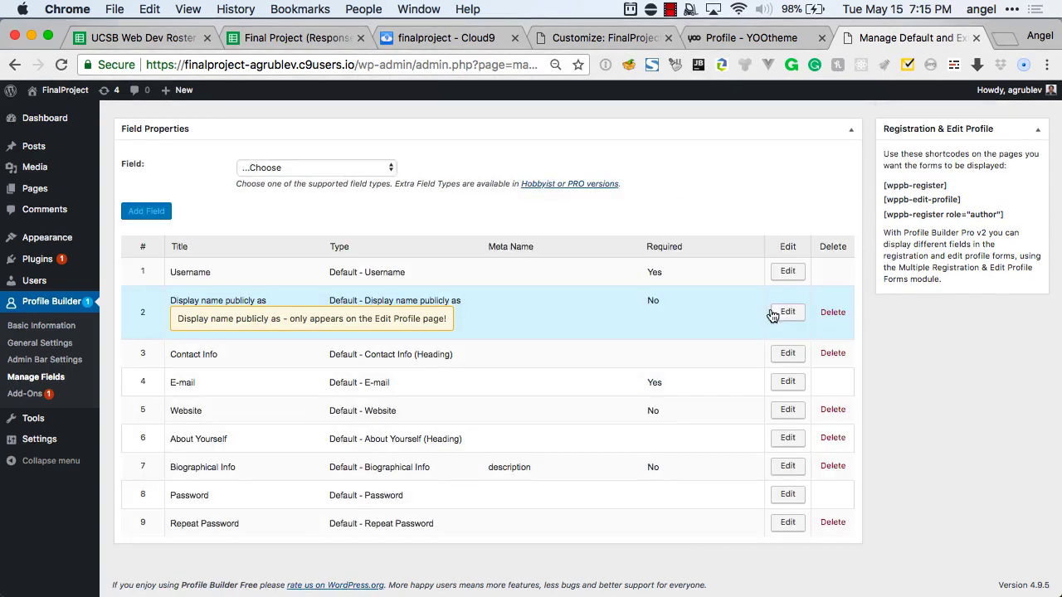
left_click(837, 315)
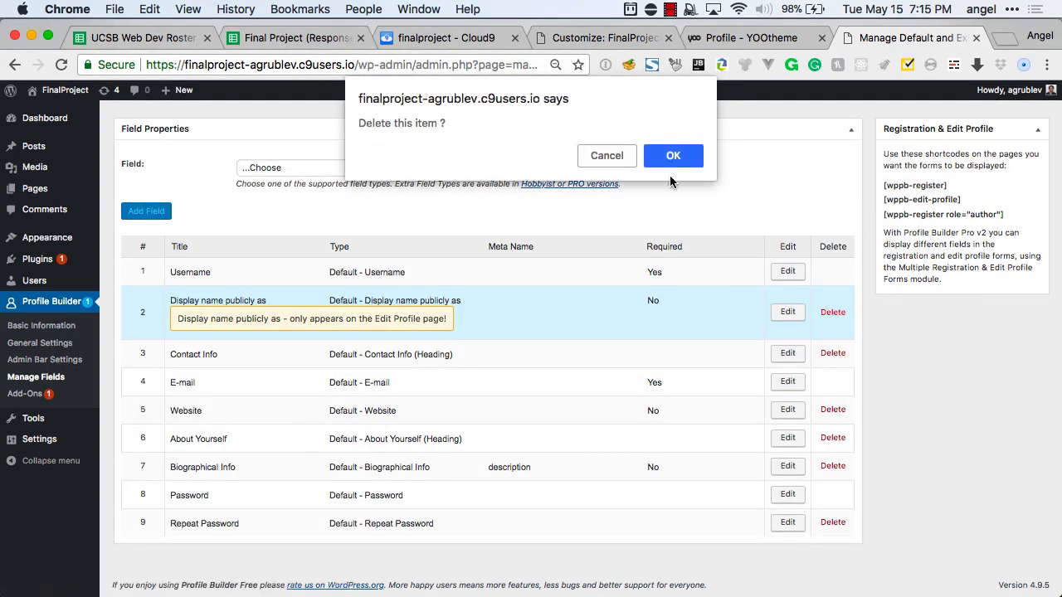
left_click(672, 156)
Delete the Contact Info, Website, About Yourself, Biographical Info and Repeat Password fields.
left_click(833, 354)
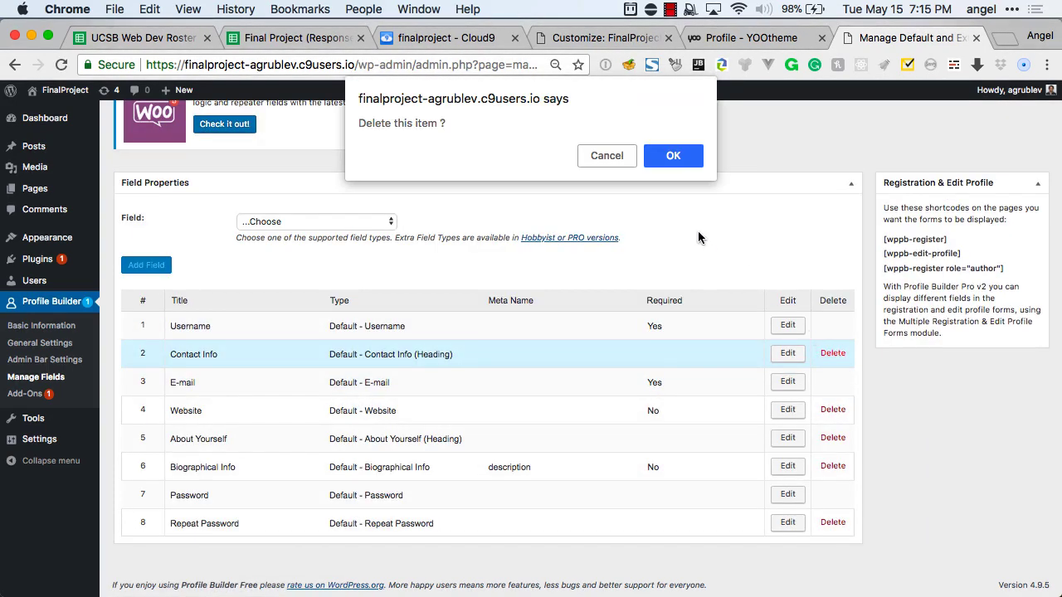
left_click(672, 156)
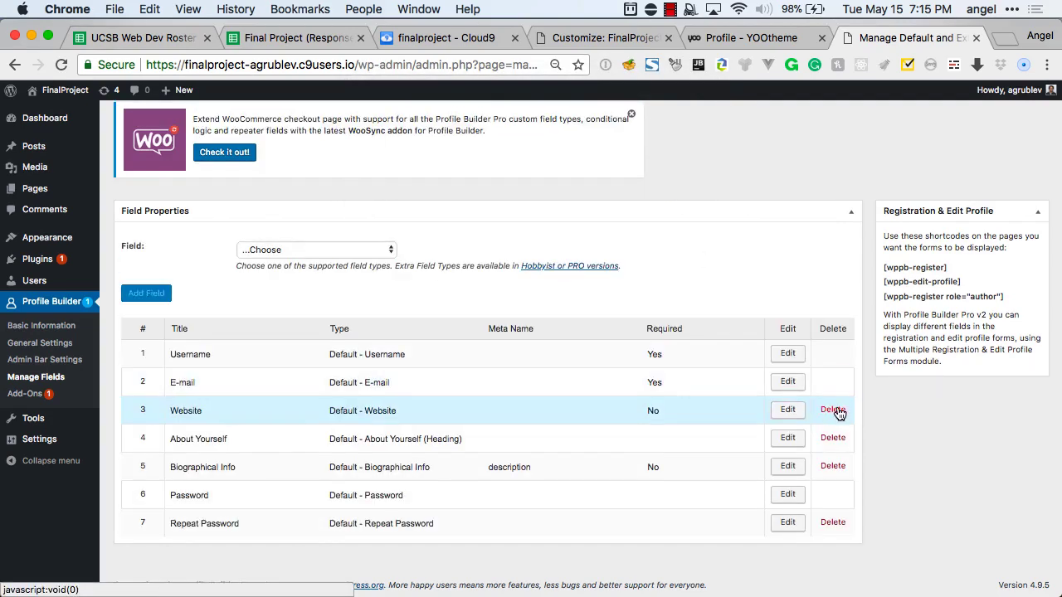
left_click(832, 410)
left_click(664, 158)
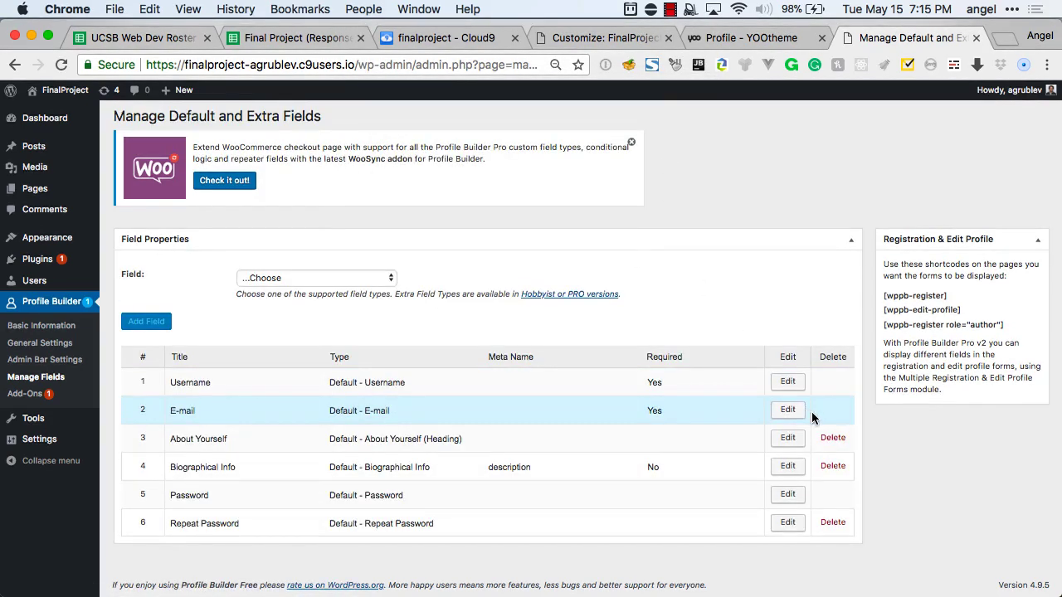
left_click(832, 439)
left_click(672, 156)
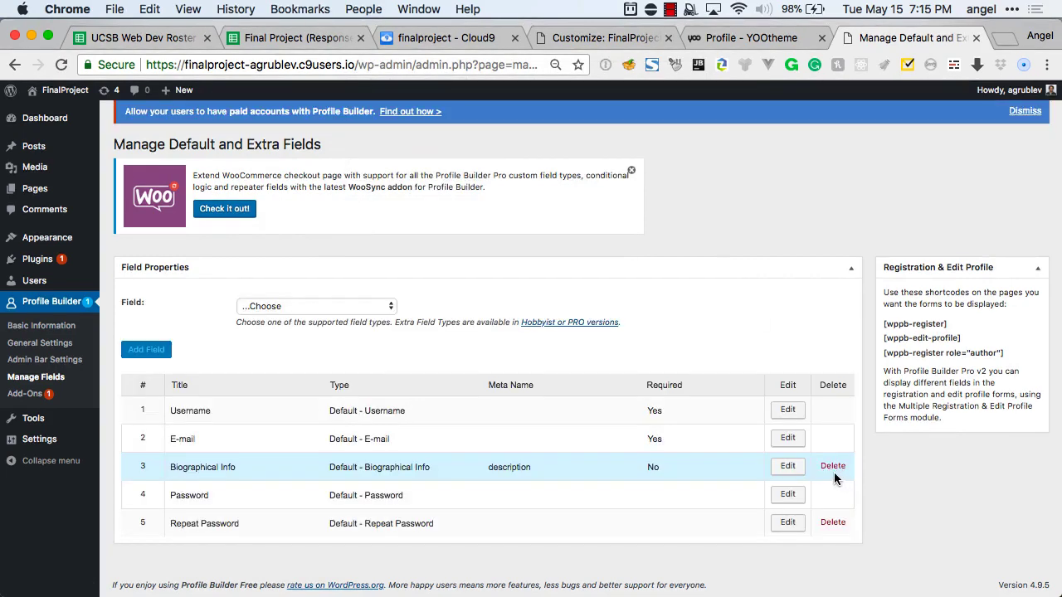
left_click(830, 467)
key("Return")
left_click(831, 521)
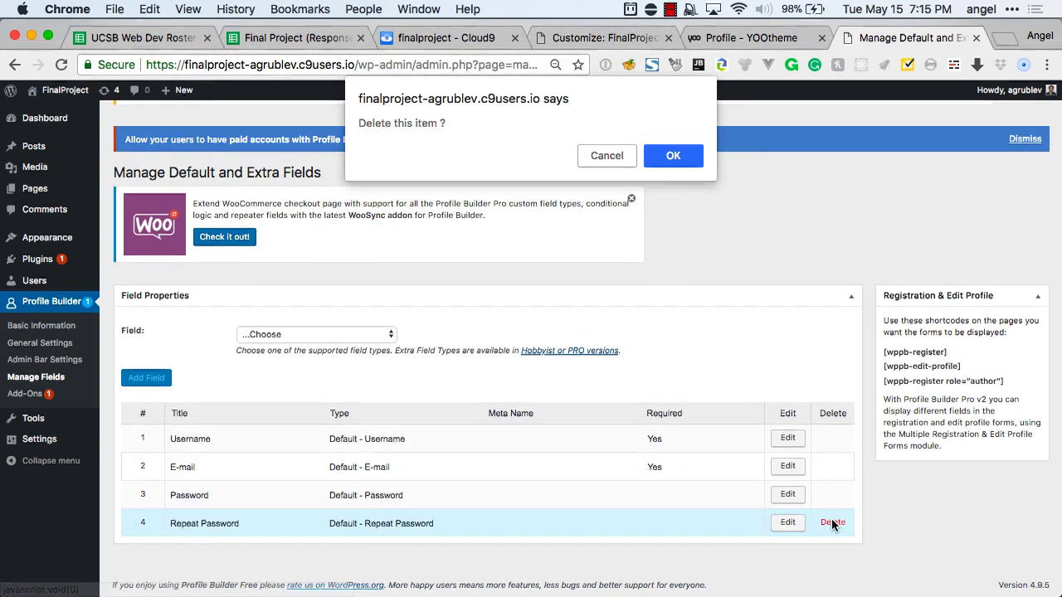
key("Return")
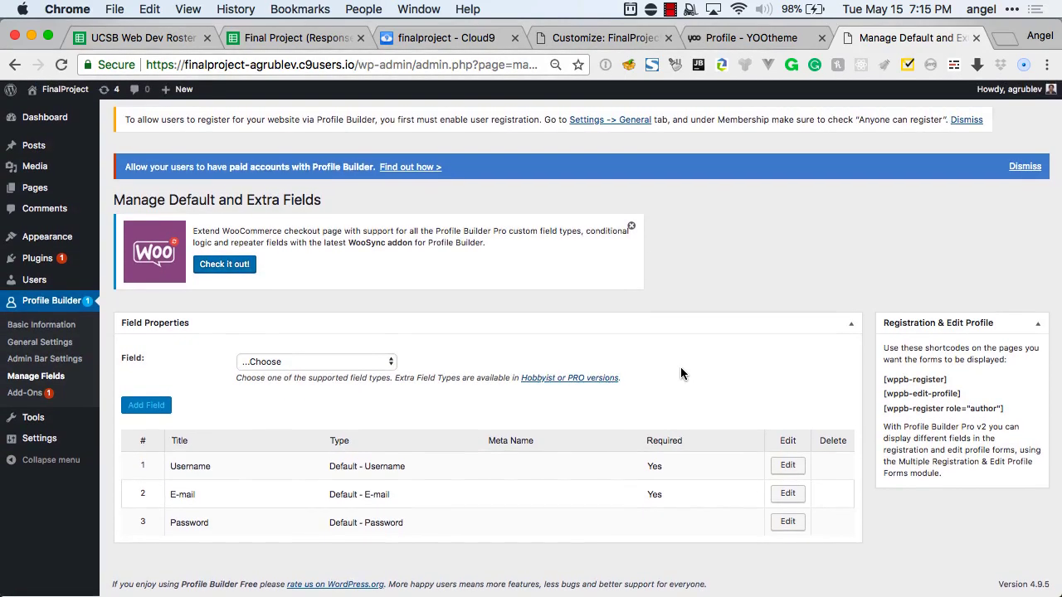
Collapse the Field Properties panel without adding a new field.
scroll(680, 373, "up", 1)
left_click(369, 392)
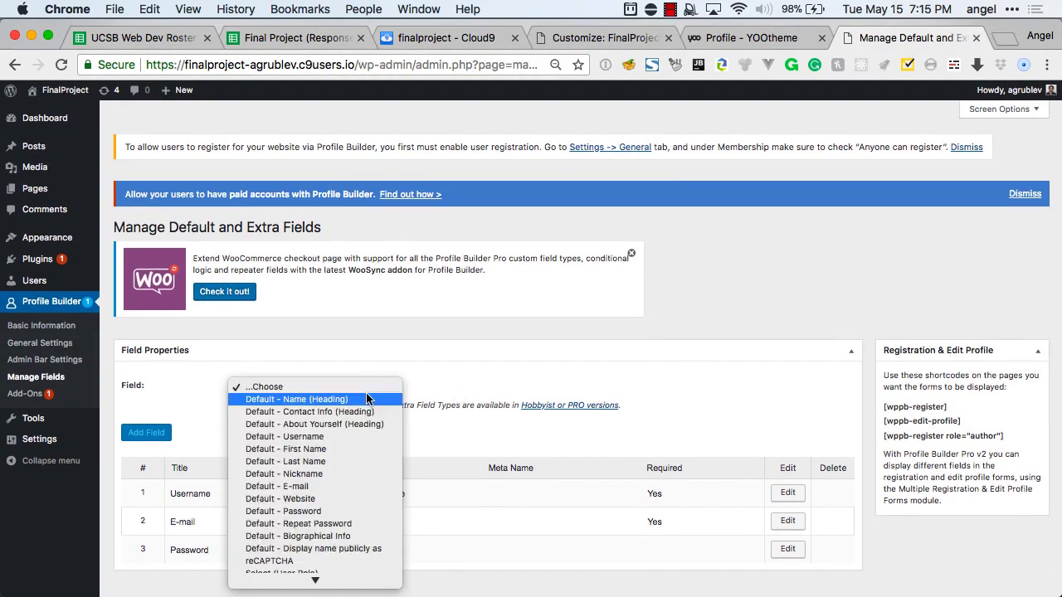
left_click(286, 375)
left_click(237, 357)
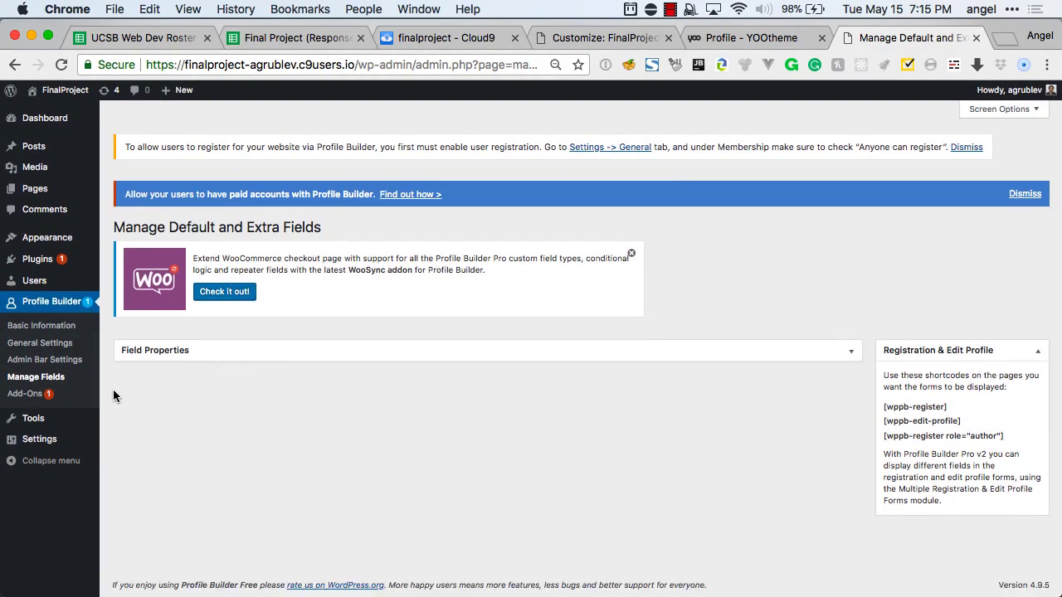
Open Profile Builder's Basic Information page and locate the login and register shortcodes.
left_click(36, 305)
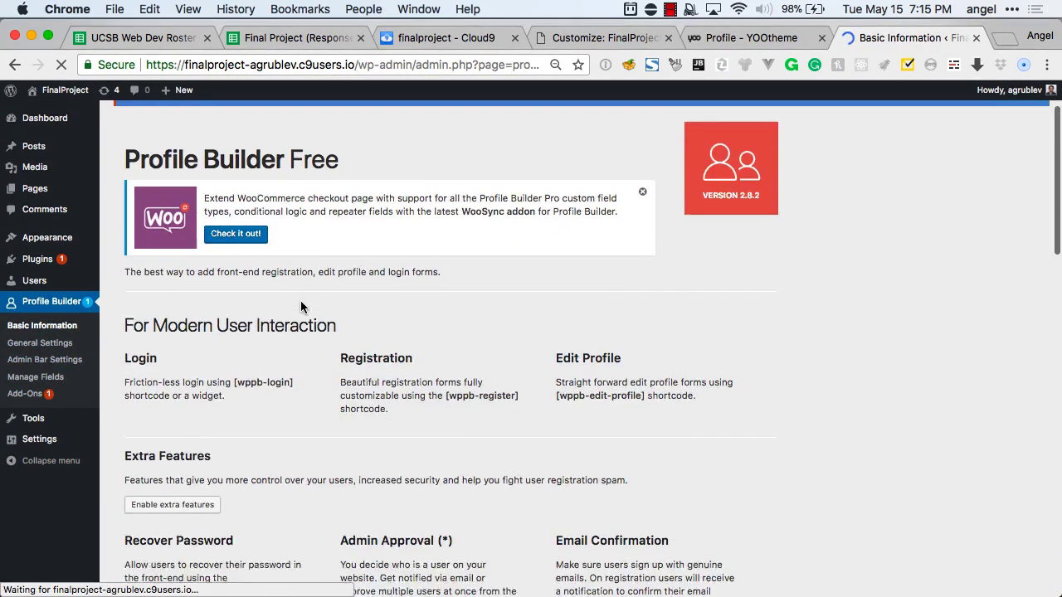
scroll(300, 303, "down", 5)
scroll(301, 307, "up", 3)
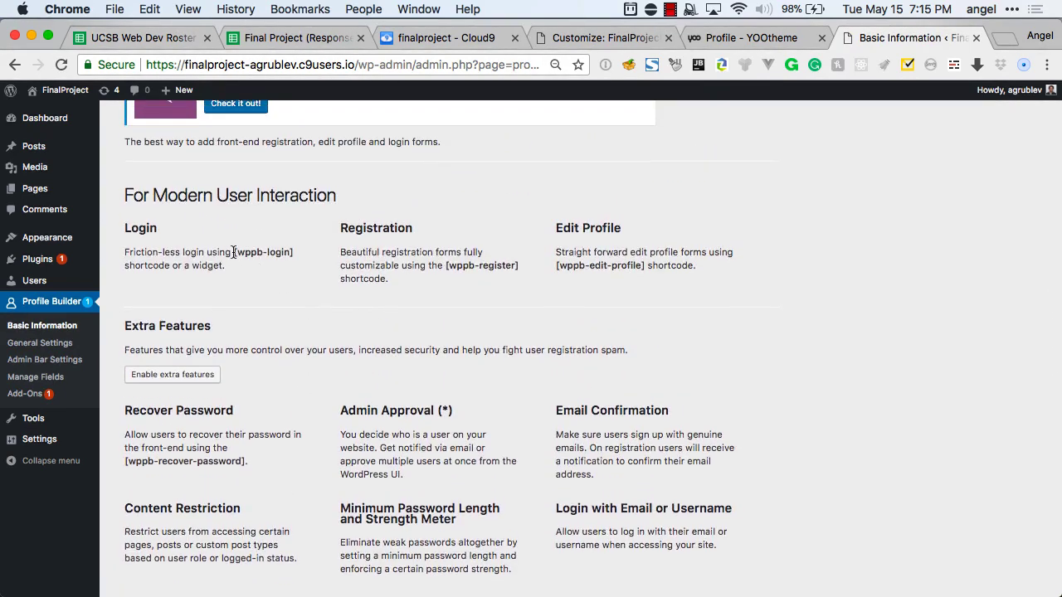
left_click_drag(238, 251, 287, 251)
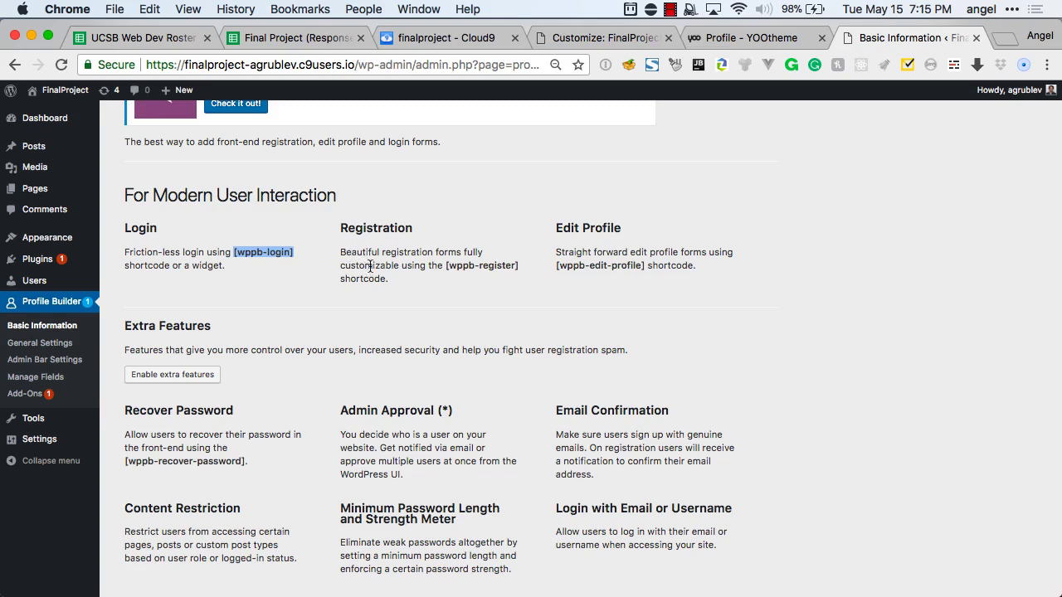
left_click_drag(446, 264, 639, 263)
left_click(501, 283)
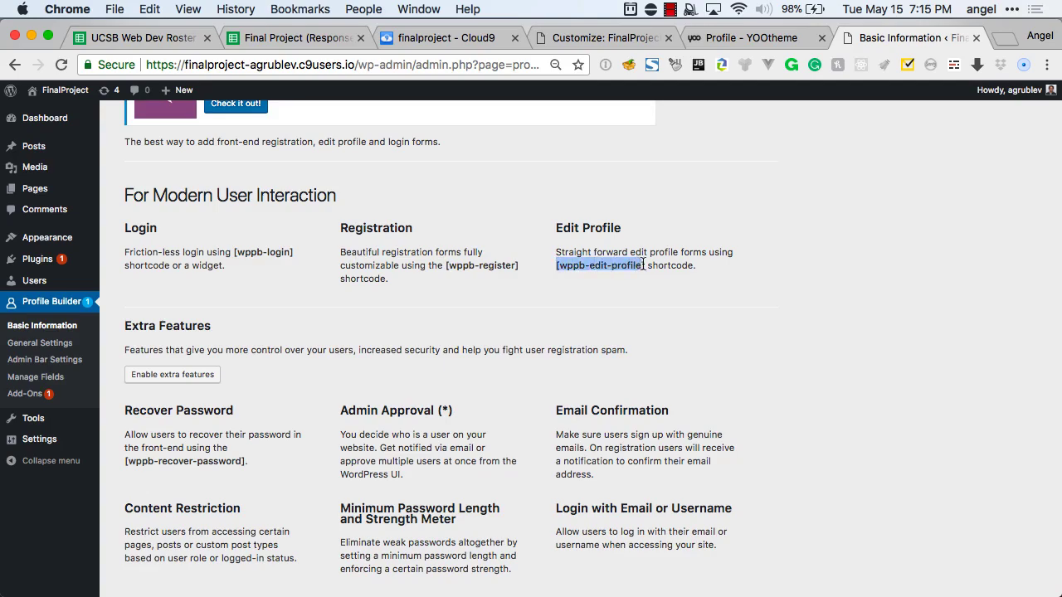
left_click(560, 278)
Select the [wppb-login] shortcode and copy it to the clipboard.
scroll(560, 278, "down", 9)
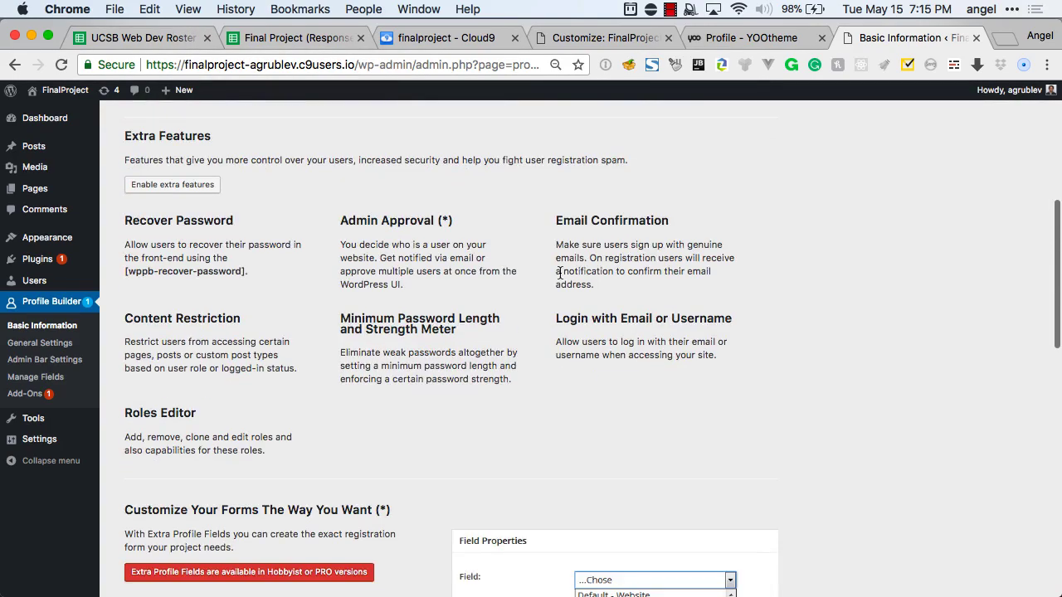
scroll(560, 278, "down", 10)
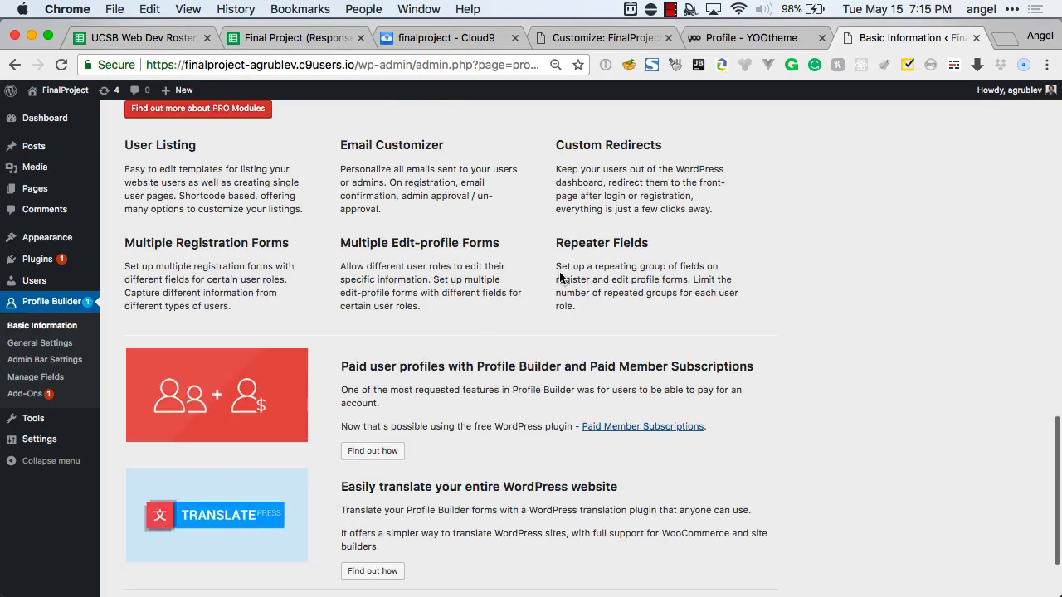
scroll(560, 278, "up", 20)
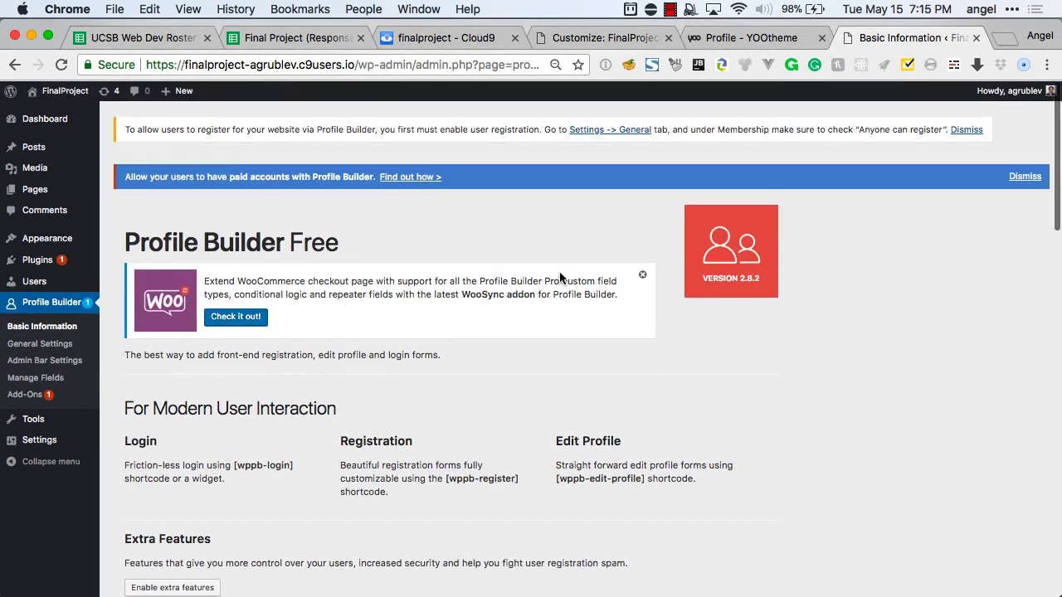
scroll(467, 280, "down", 2)
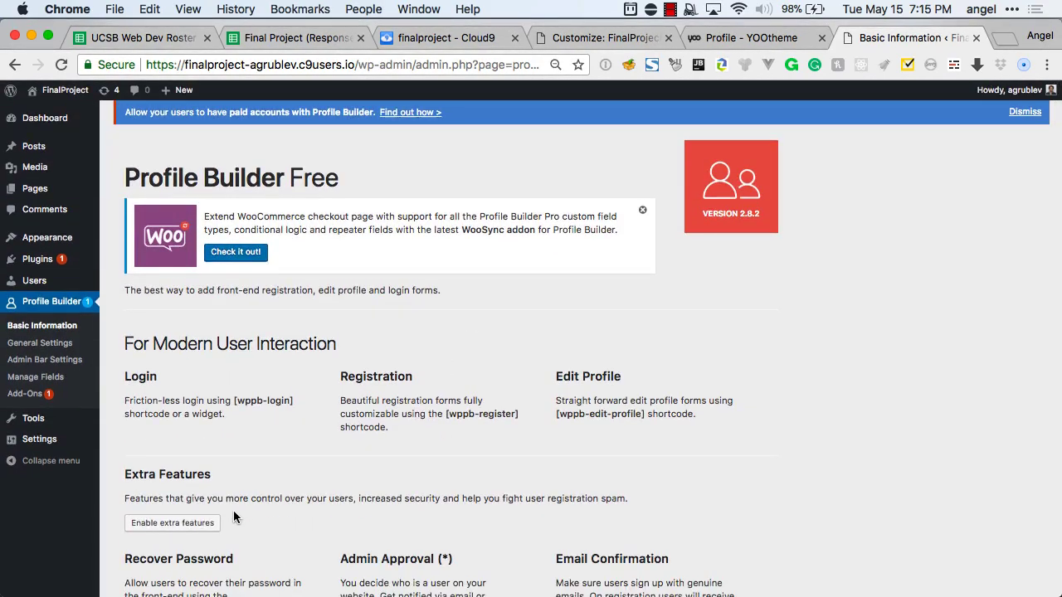
scroll(233, 511, "down", 1)
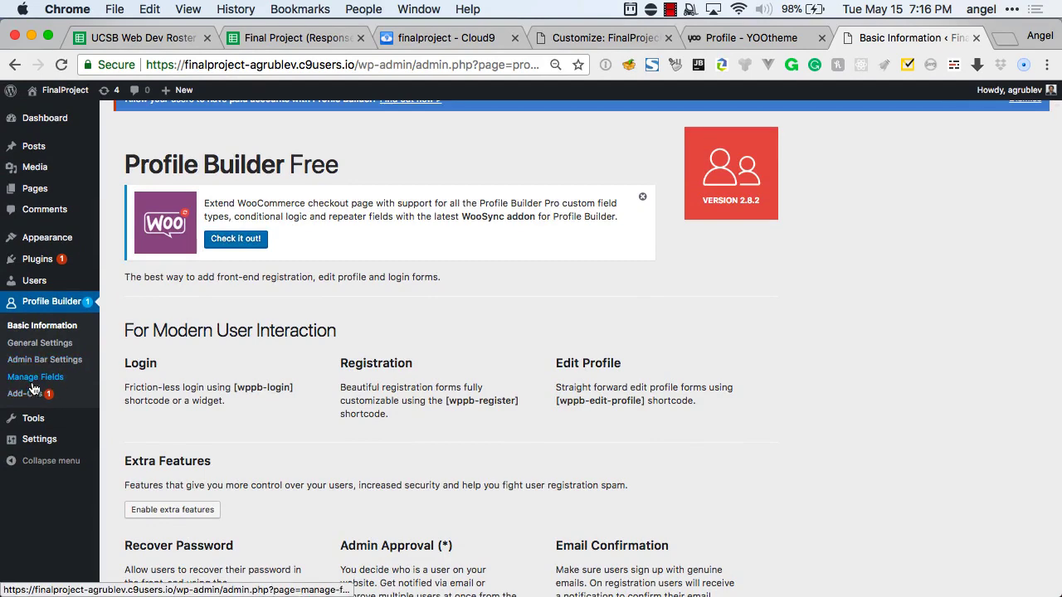
scroll(247, 324, "up", 4)
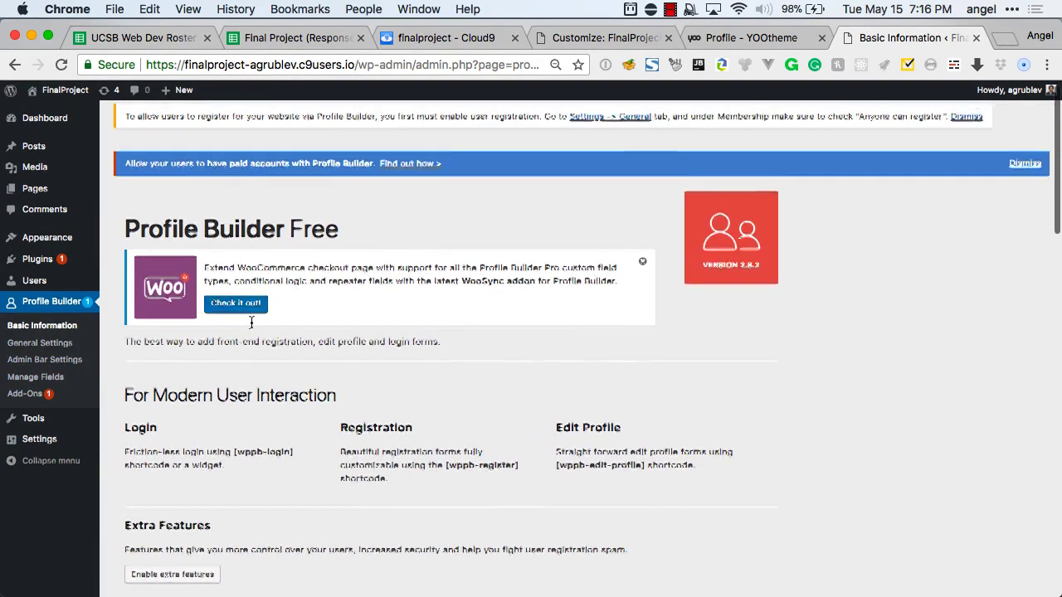
scroll(252, 326, "down", 1)
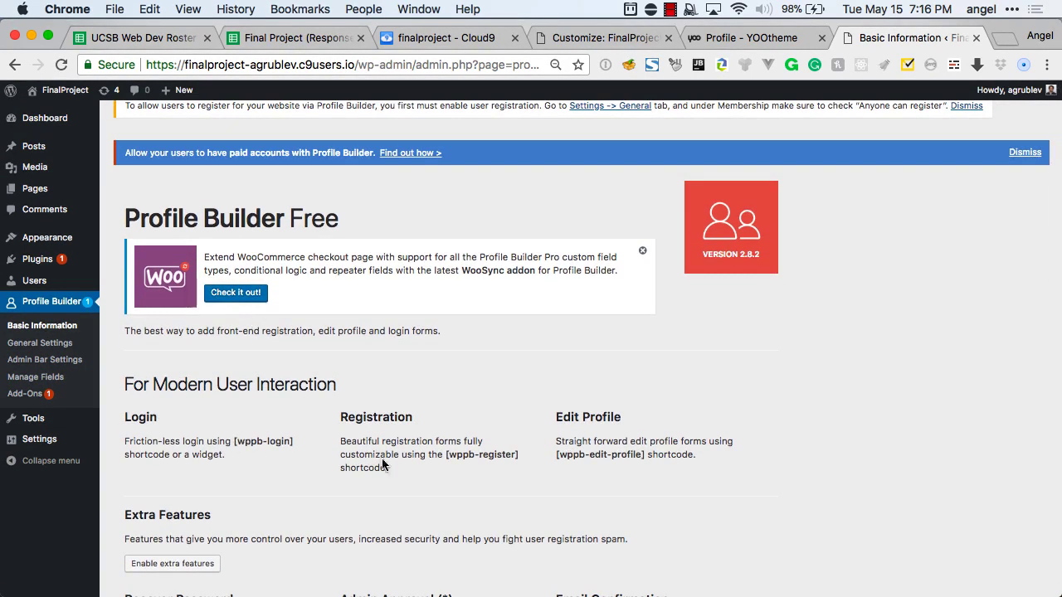
left_click_drag(446, 454, 515, 449)
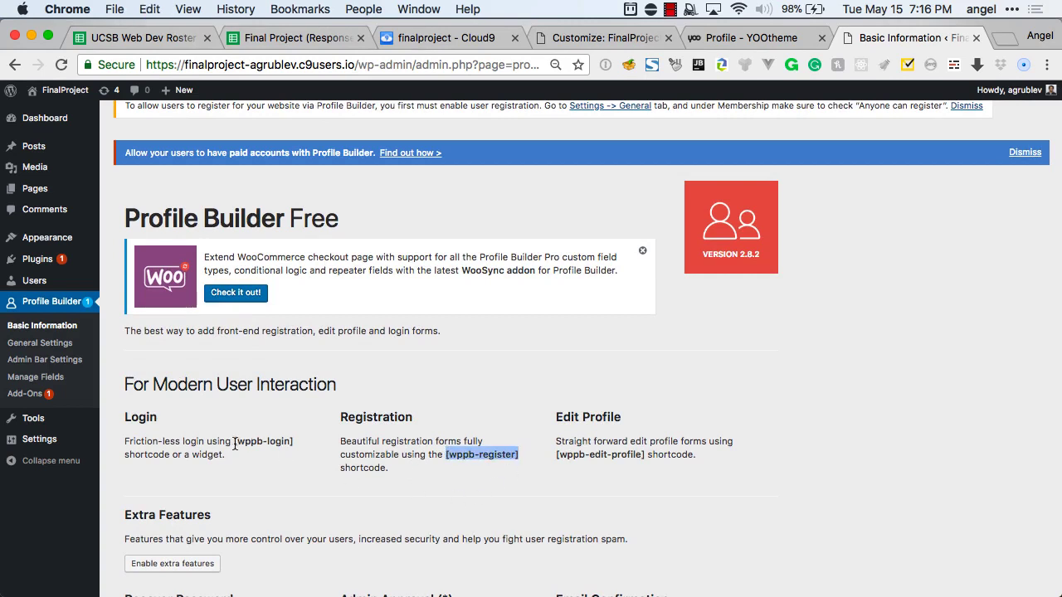
left_click_drag(235, 444, 279, 444)
key("super+c")
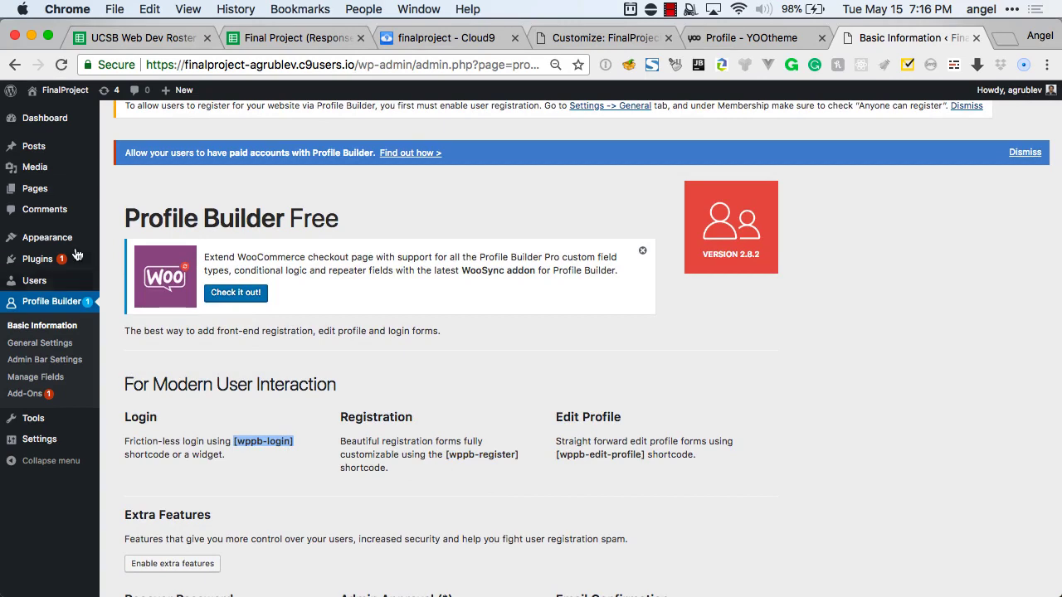
scroll(76, 258, "up", 1)
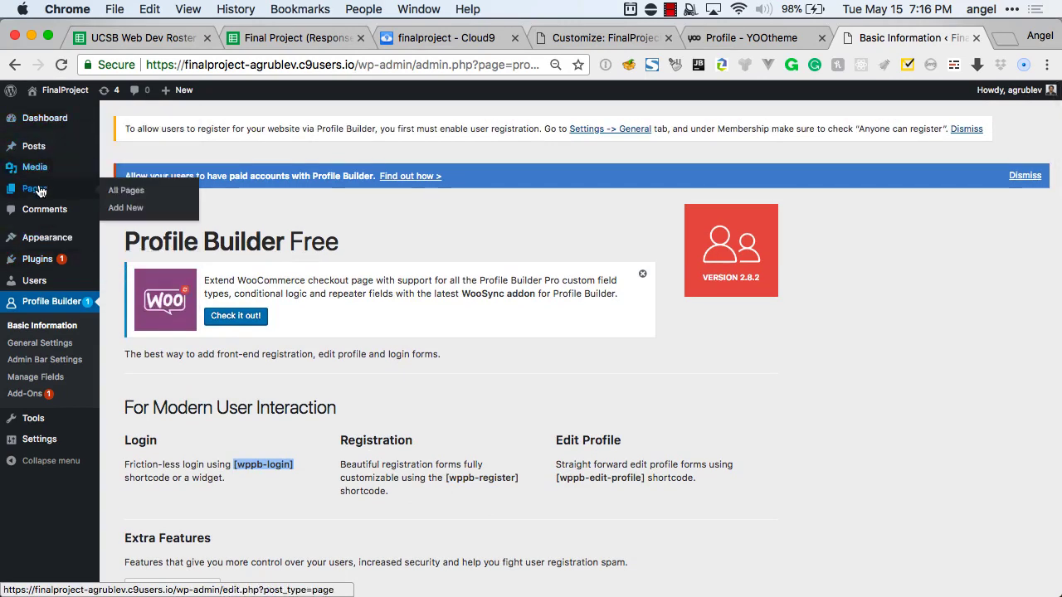
Create and publish an empty page titled 'Signup / Login', then launch the YOOtheme Builder for it.
left_click(39, 191)
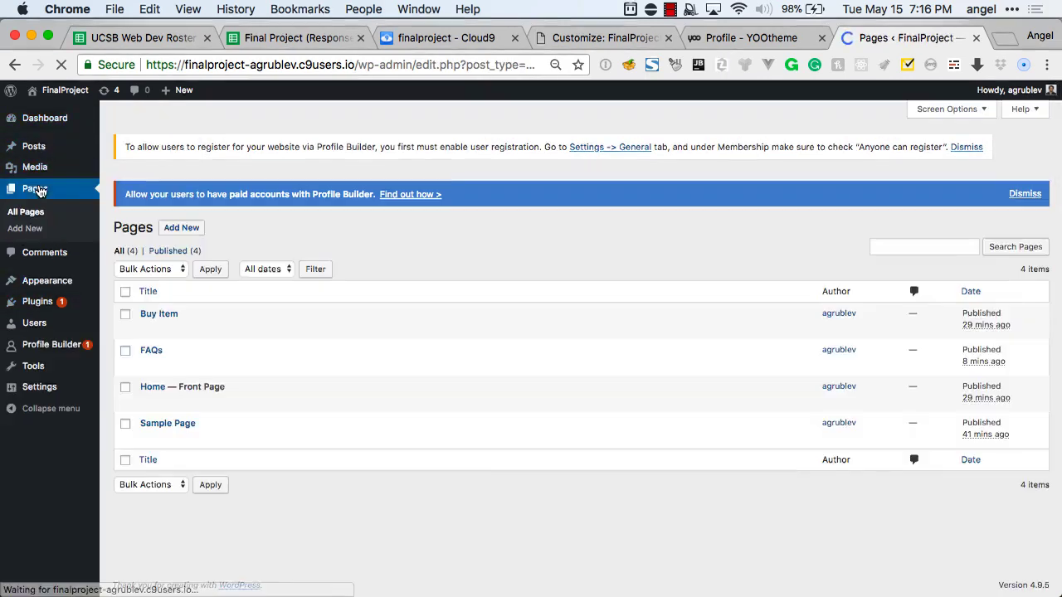
left_click(184, 229)
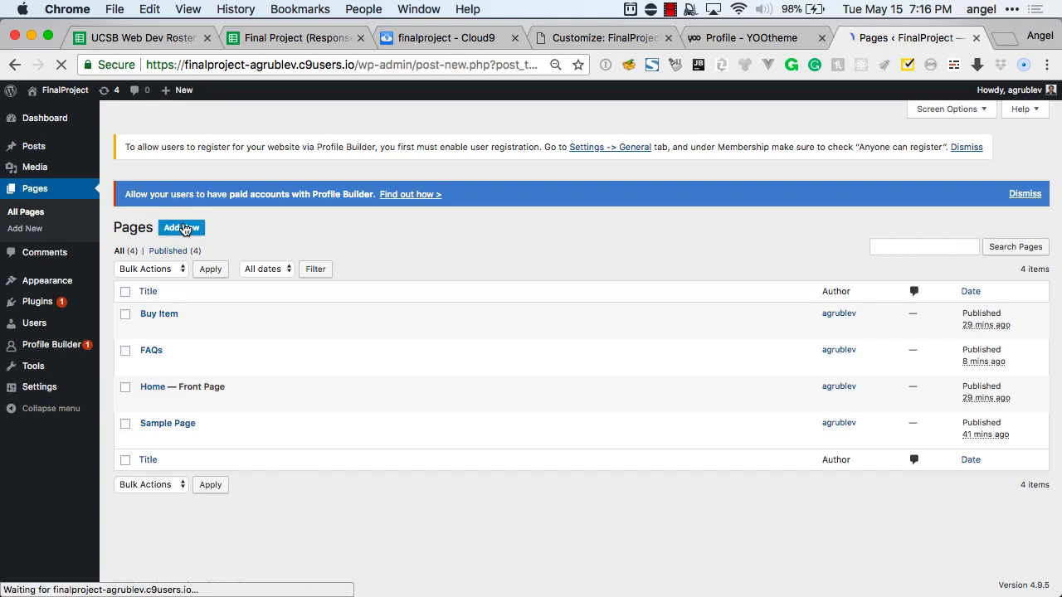
type("Signup / Login")
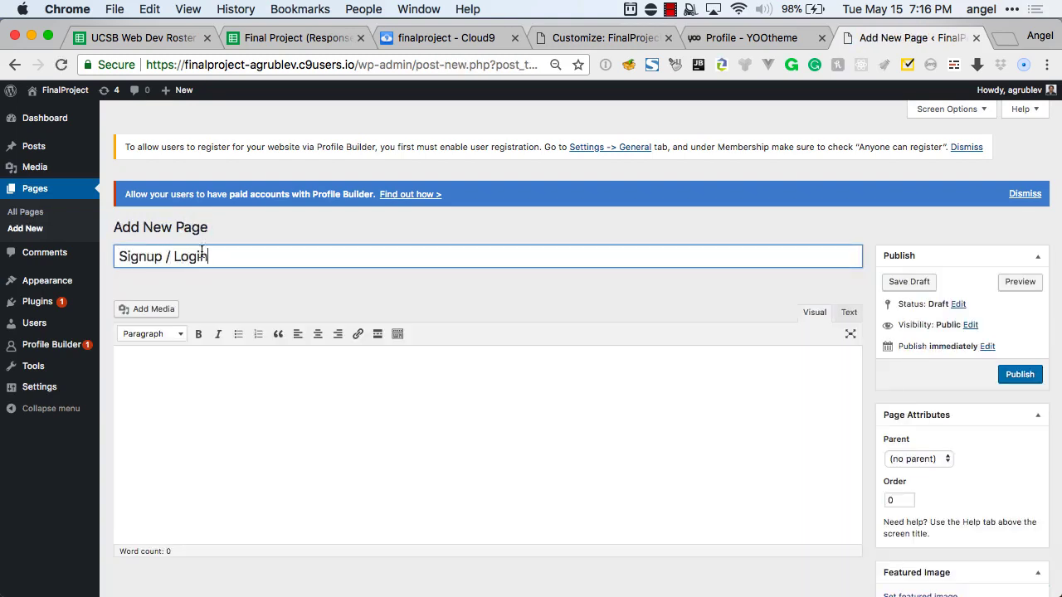
left_click(186, 368)
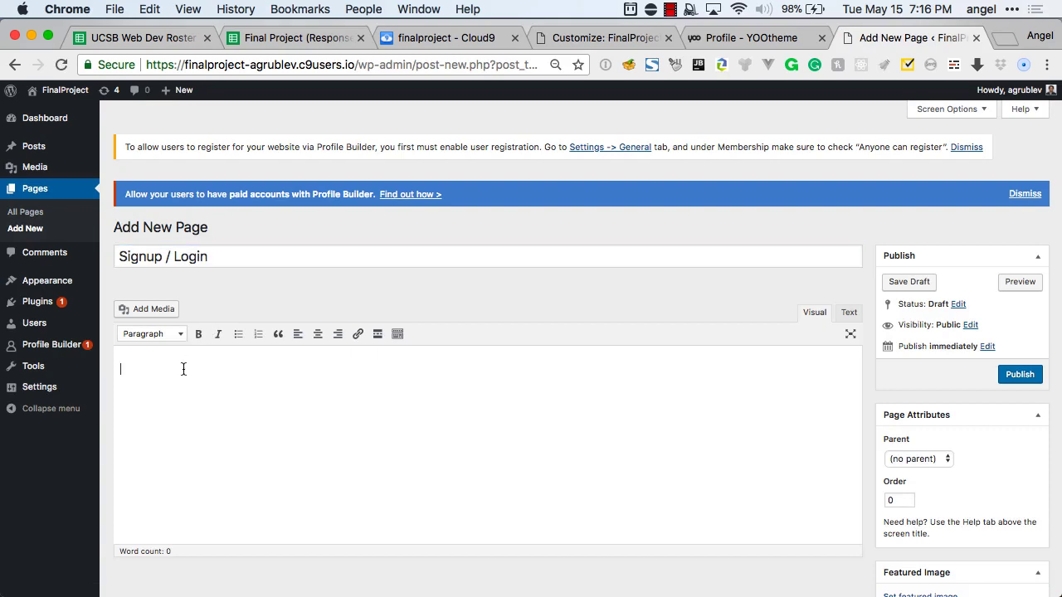
left_click(1017, 374)
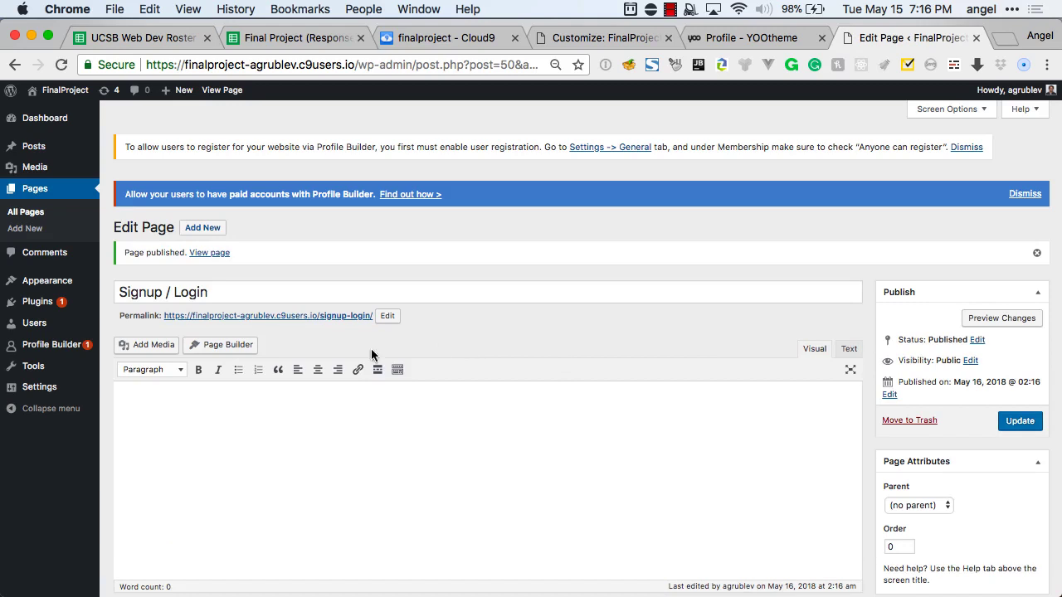
left_click(246, 347)
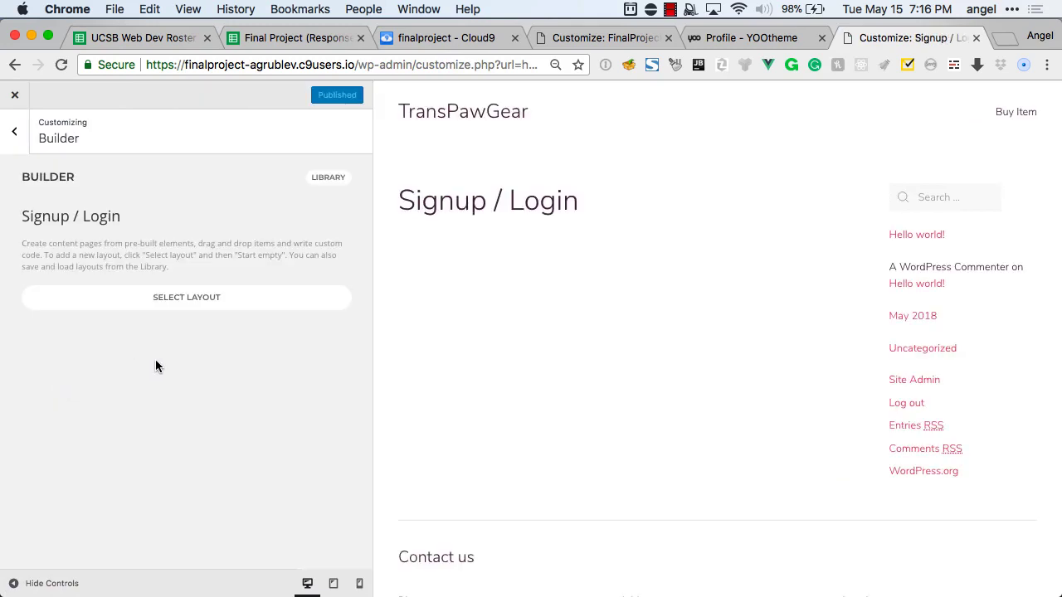
Browse Pro Layouts filtered to all categories, then choose Start Empty.
left_click(161, 297)
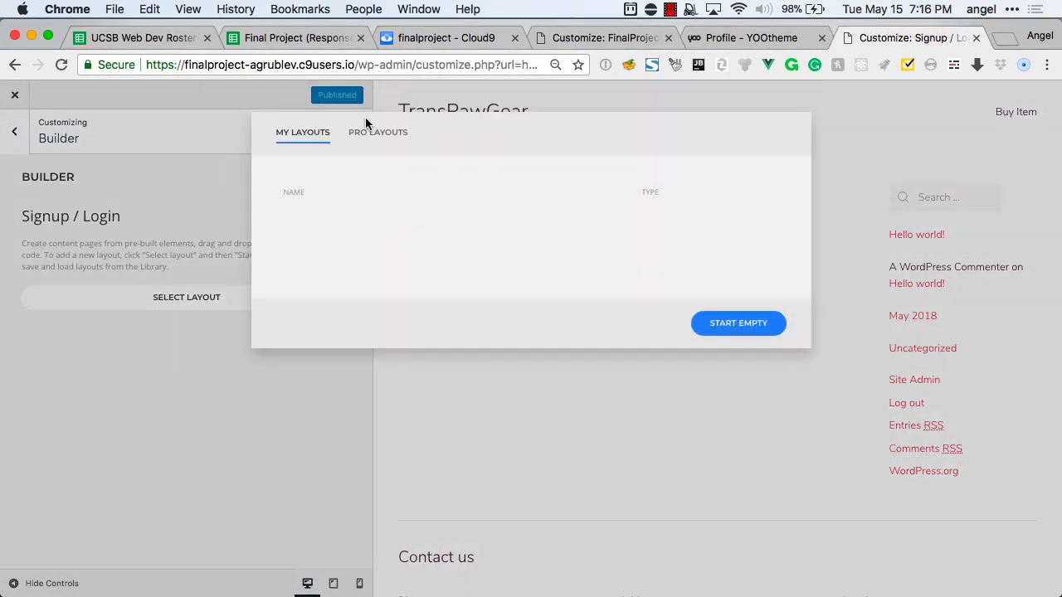
left_click(375, 131)
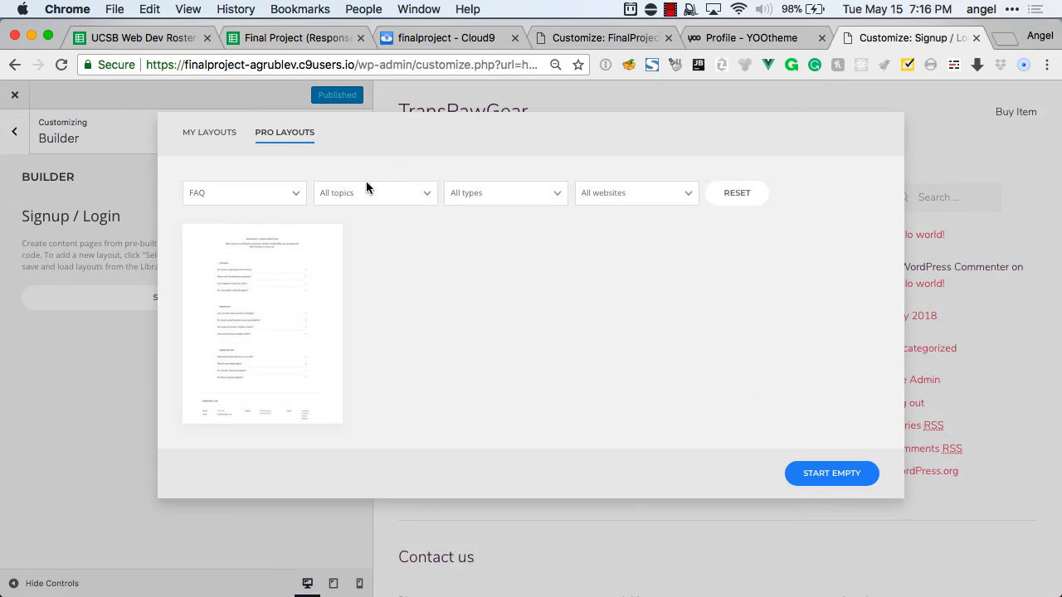
left_click(119, 273)
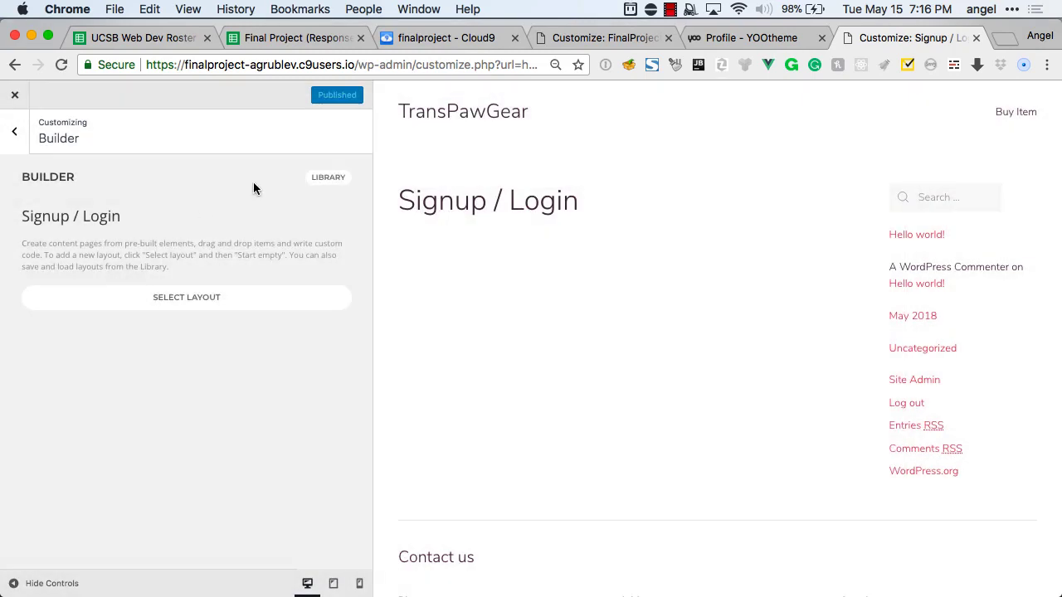
left_click(192, 303)
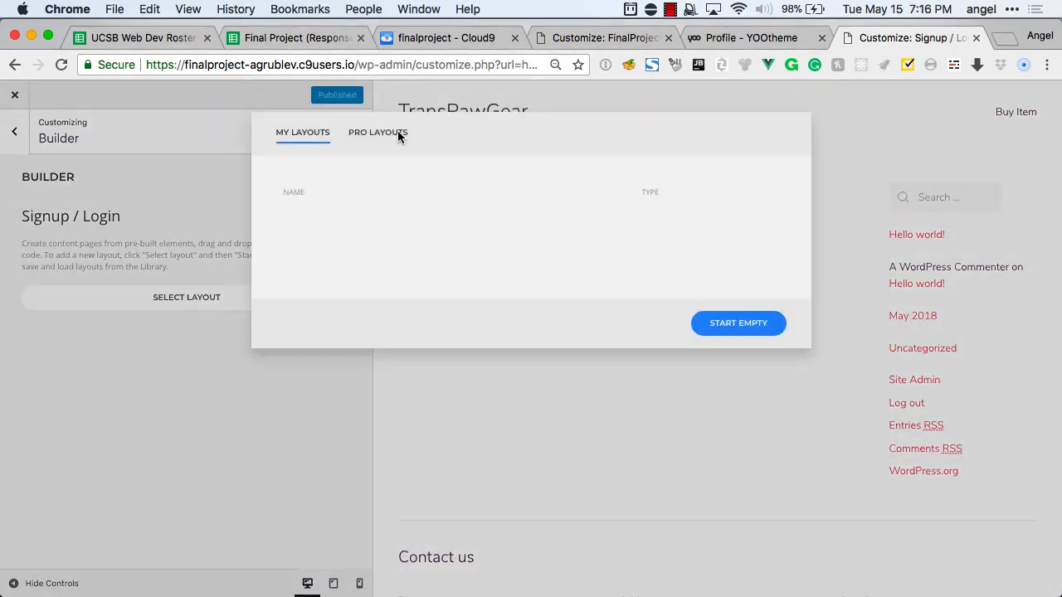
left_click(397, 133)
left_click(269, 199)
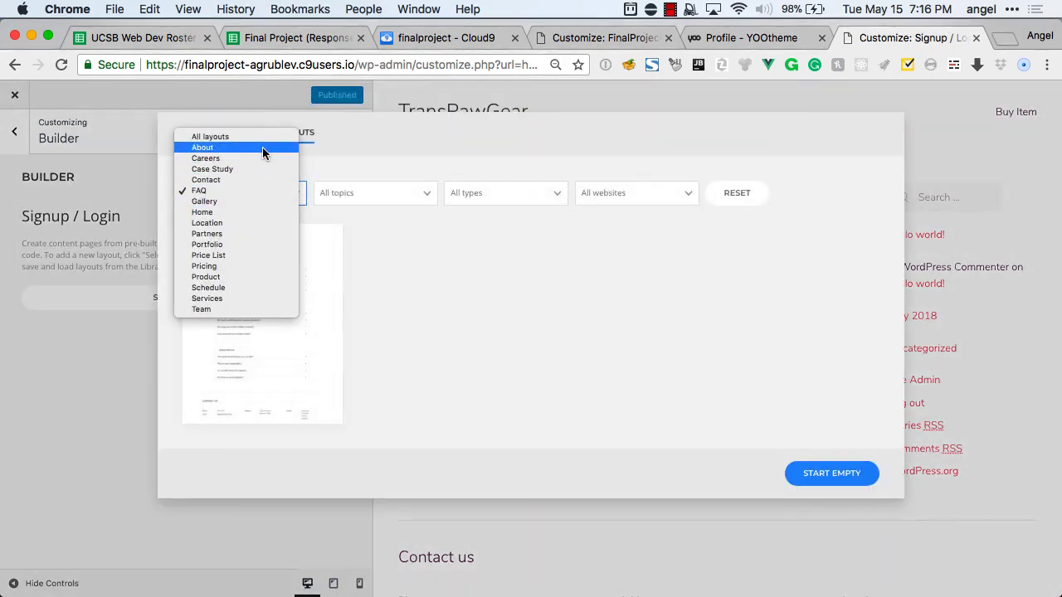
left_click(260, 138)
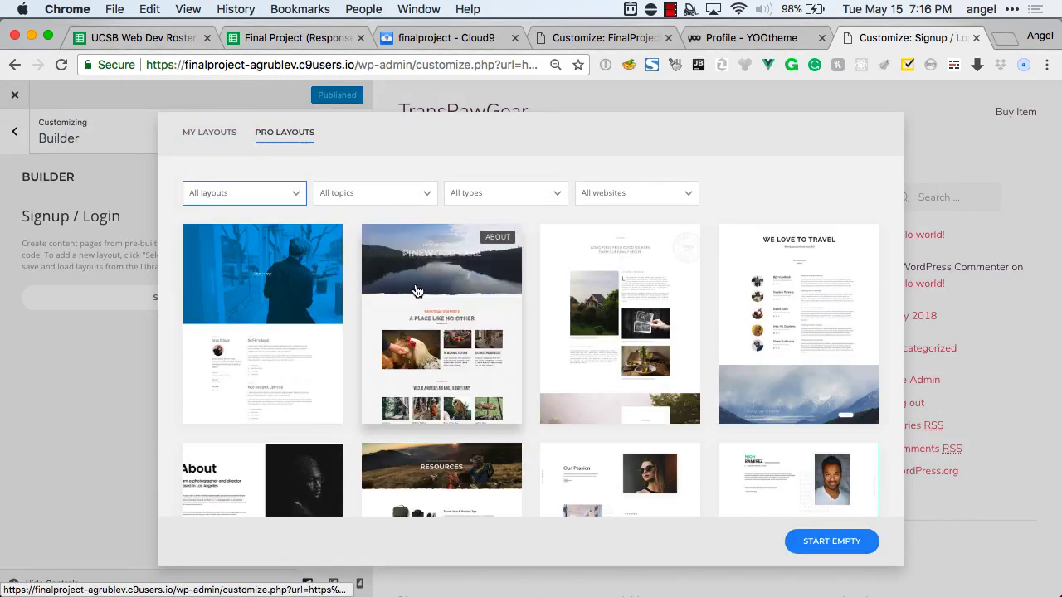
scroll(417, 291, "down", 10)
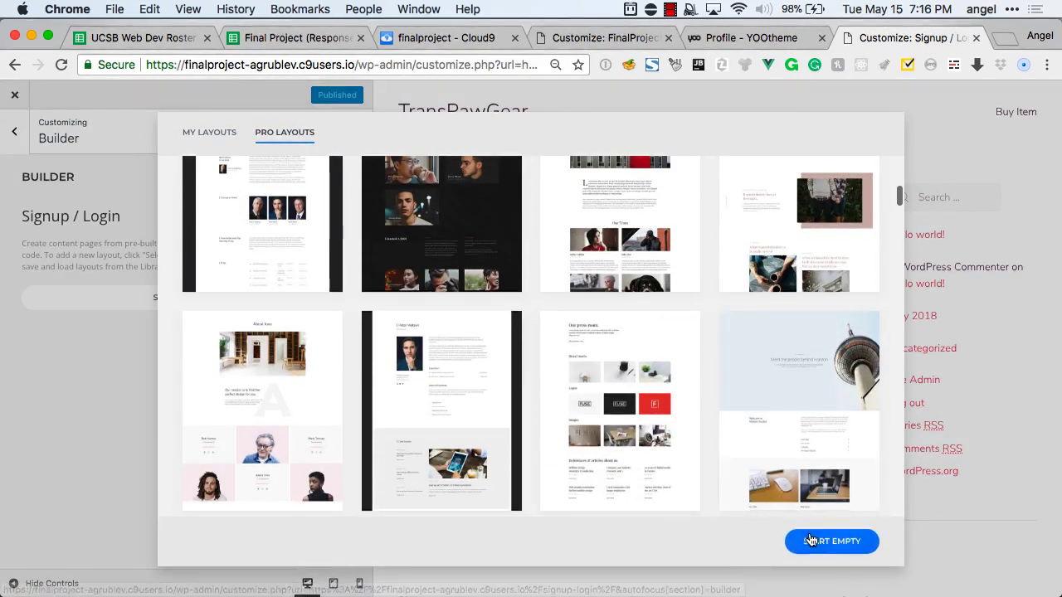
left_click(809, 541)
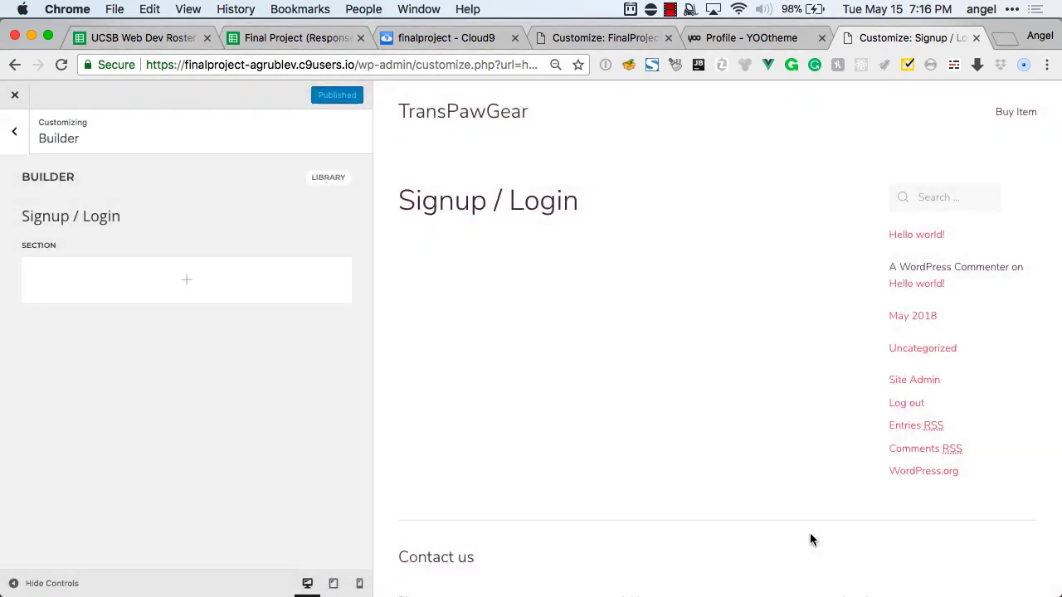
Add a Switcher element with a 'Sign Up' tab containing the [wppb-register] shortcode.
left_click(182, 287)
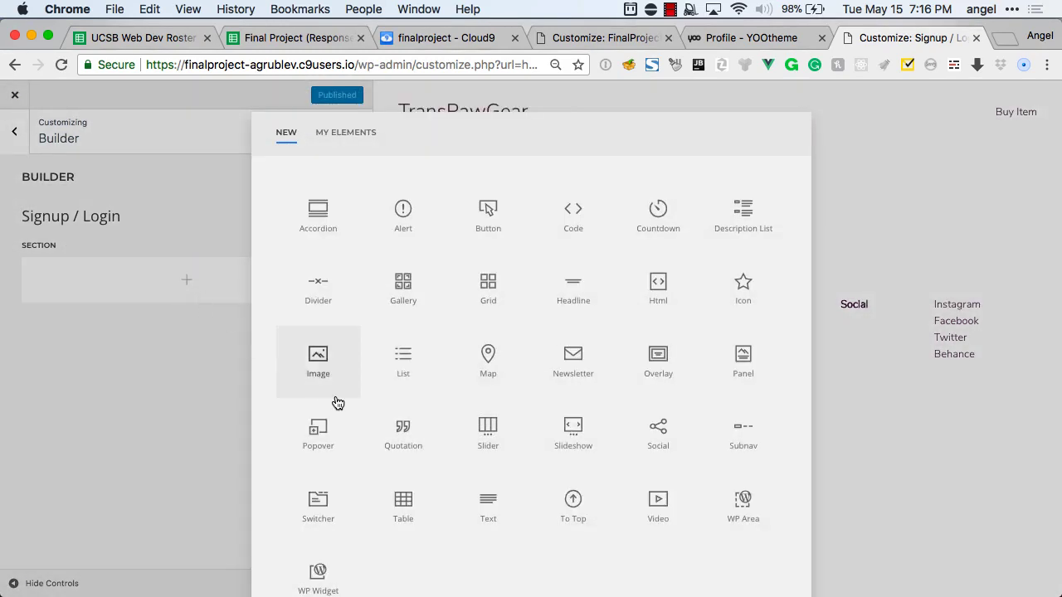
left_click(329, 498)
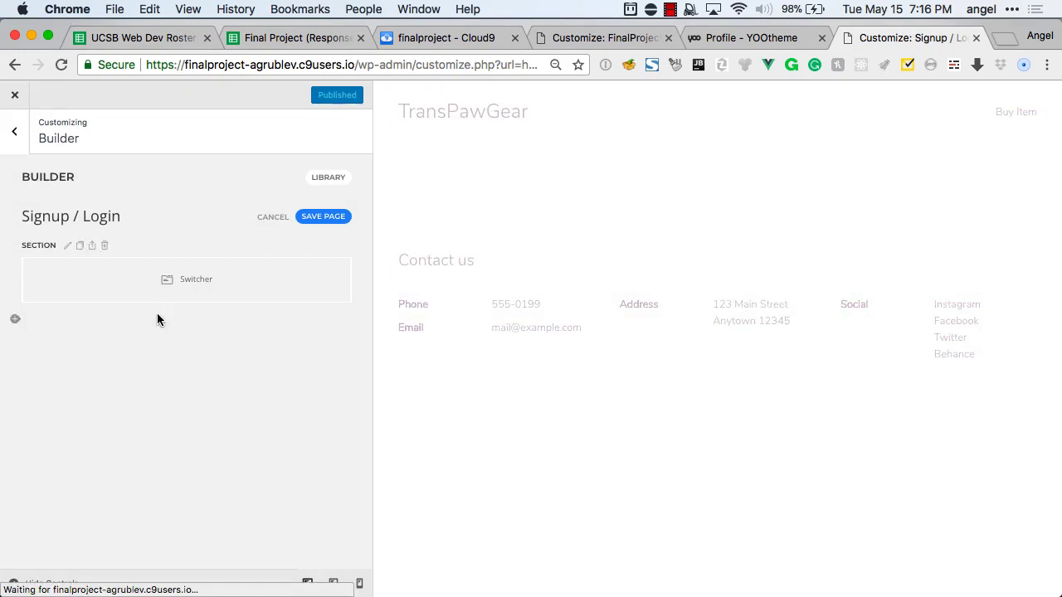
left_click(176, 290)
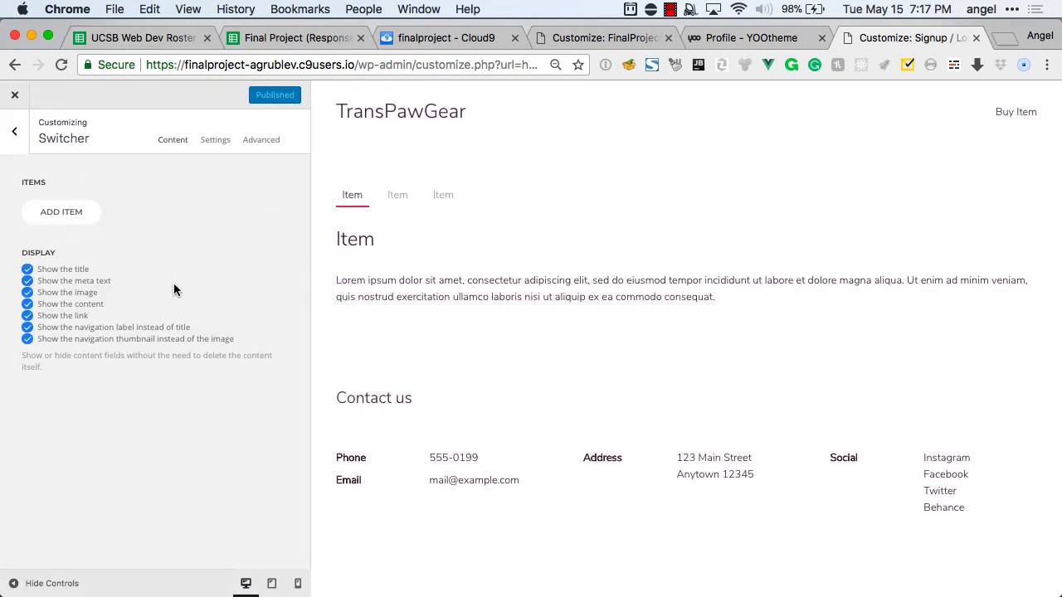
left_click(66, 212)
left_click(78, 196)
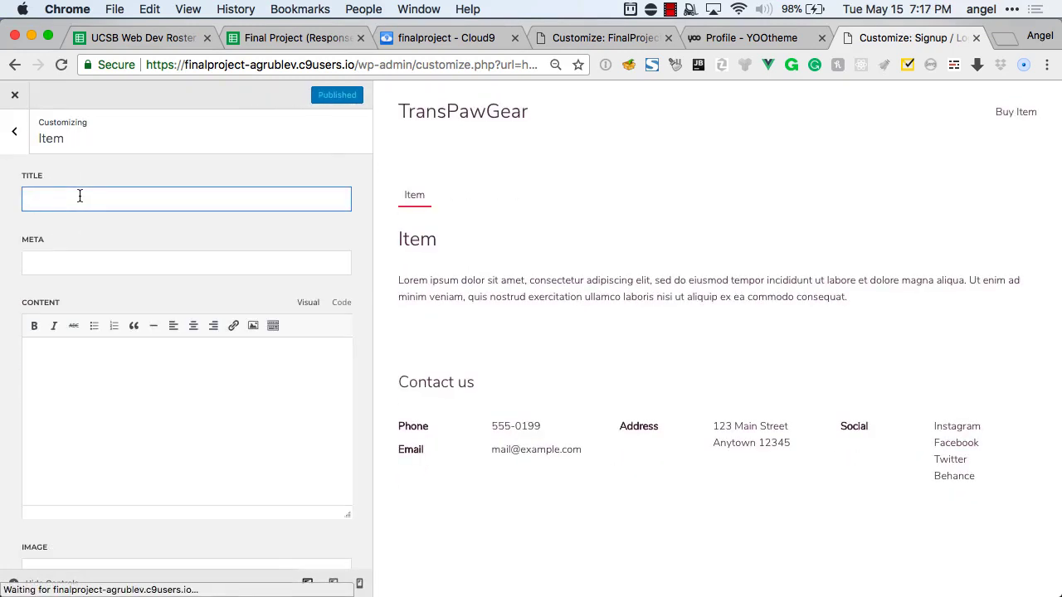
type("Sign Up")
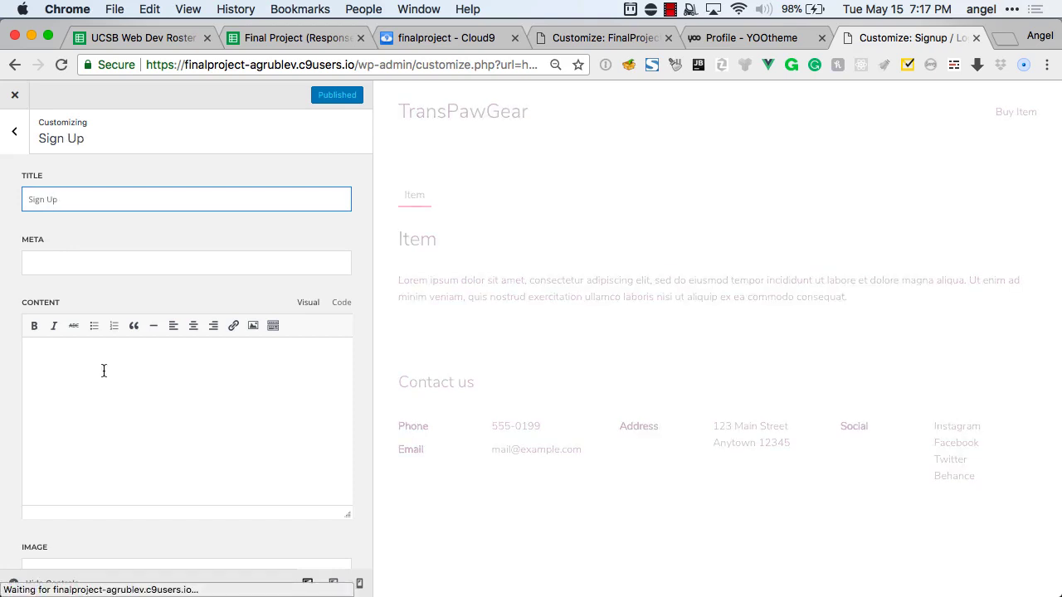
left_click(103, 370)
key("super+shift+v")
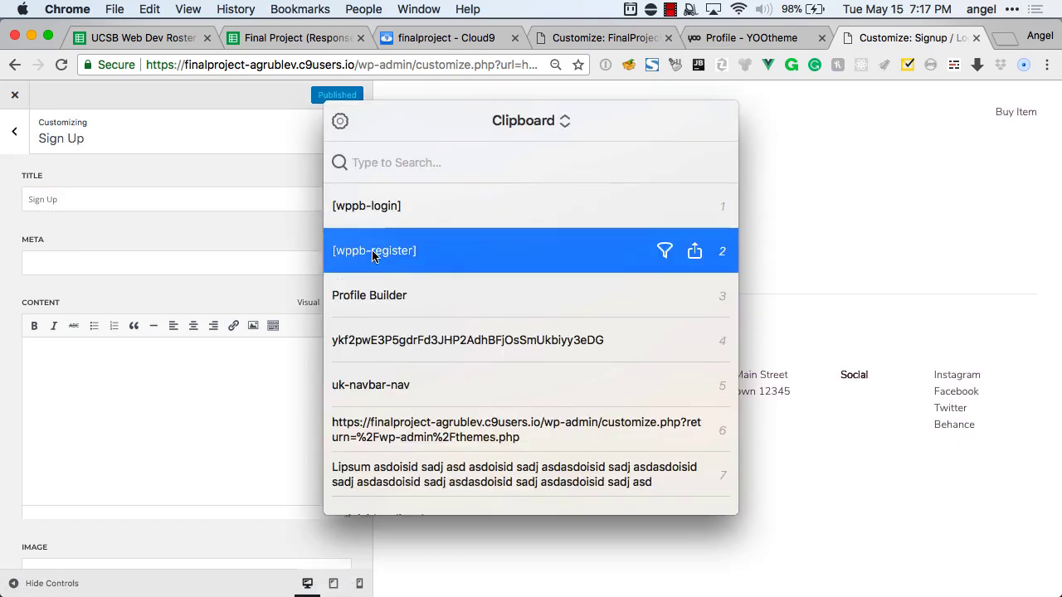
left_click(372, 251)
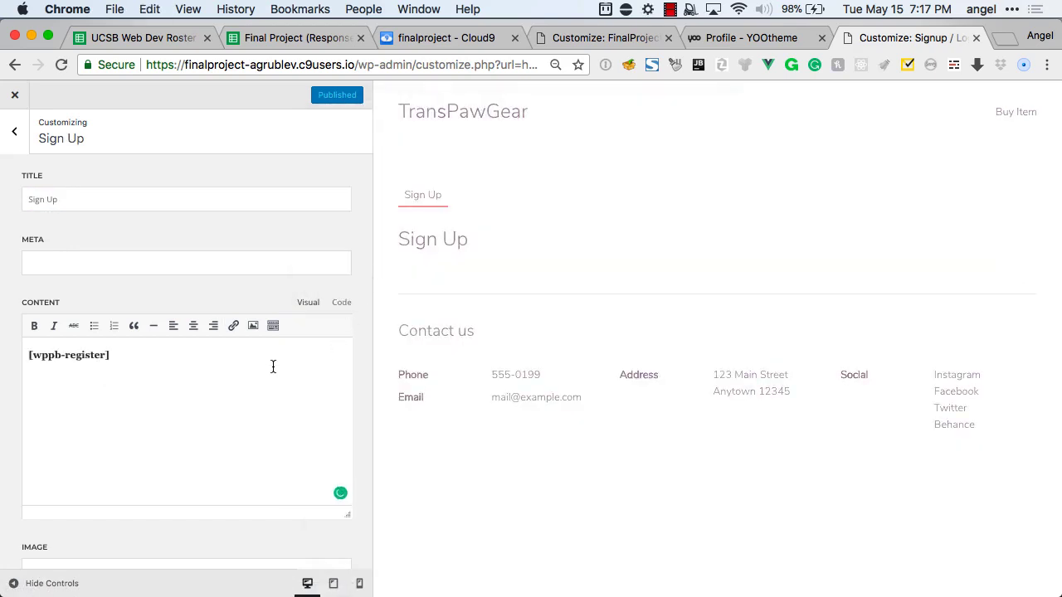
Add a second 'Login' switcher tab containing the [wppb-login] shortcode.
left_click(15, 134)
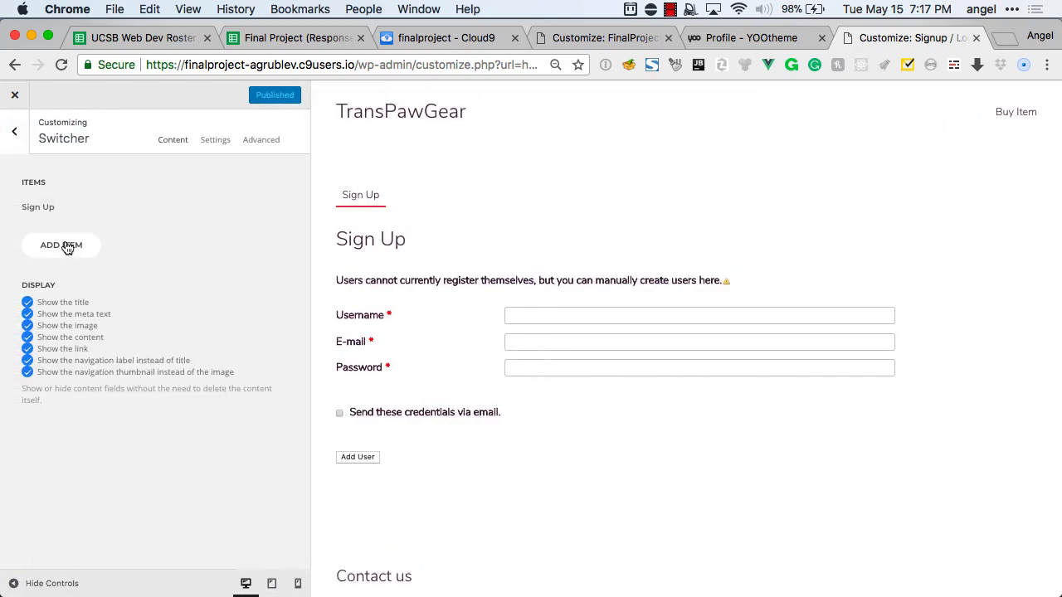
left_click(67, 247)
left_click(64, 198)
type("Login")
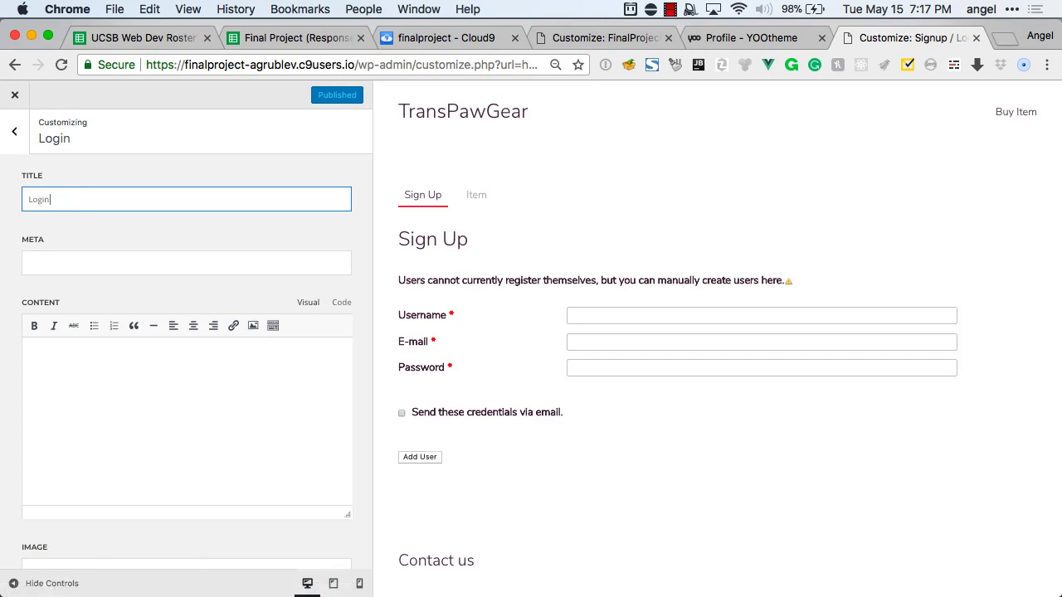
left_click(75, 367)
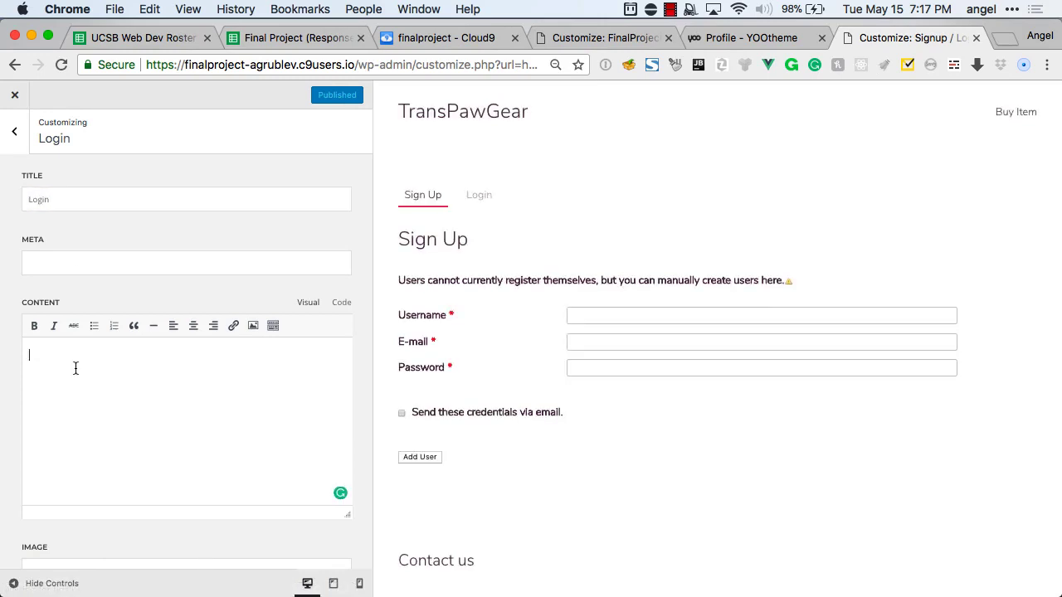
key("super+shift+v")
key("Down")
key("Return")
key("ctrl+shift+Tab")
key("ctrl+Tab")
Return to the main customizer options and preview the site's homepage.
scroll(117, 379, "down", 1)
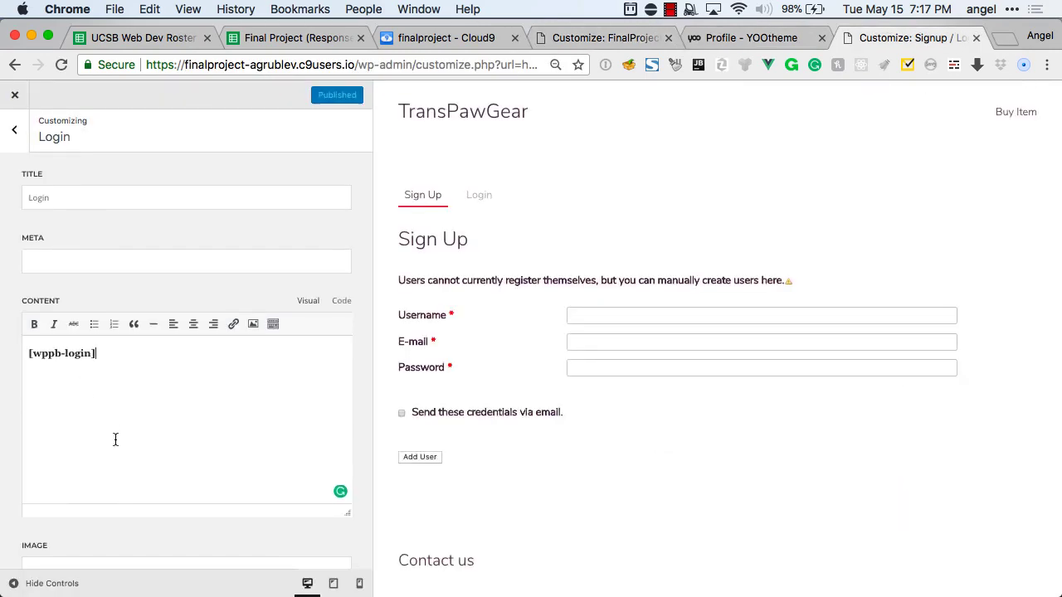
left_click(14, 130)
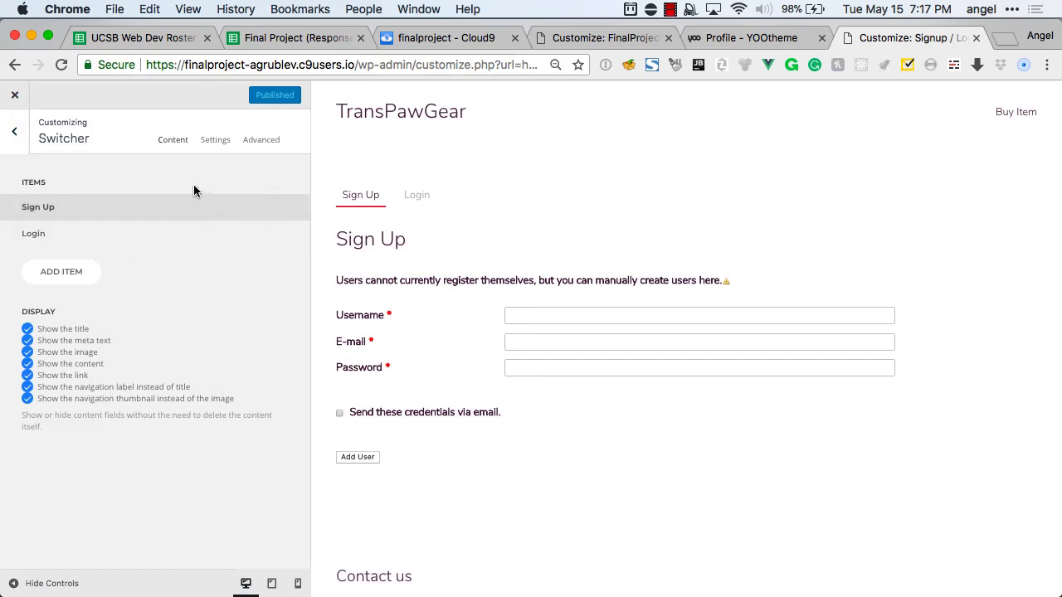
left_click(15, 133)
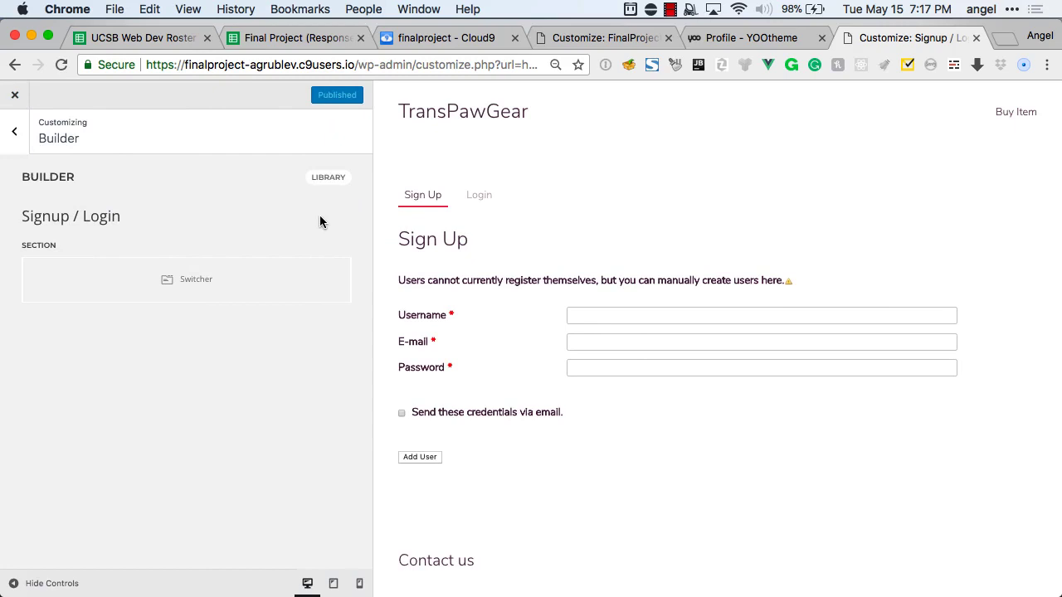
left_click(15, 133)
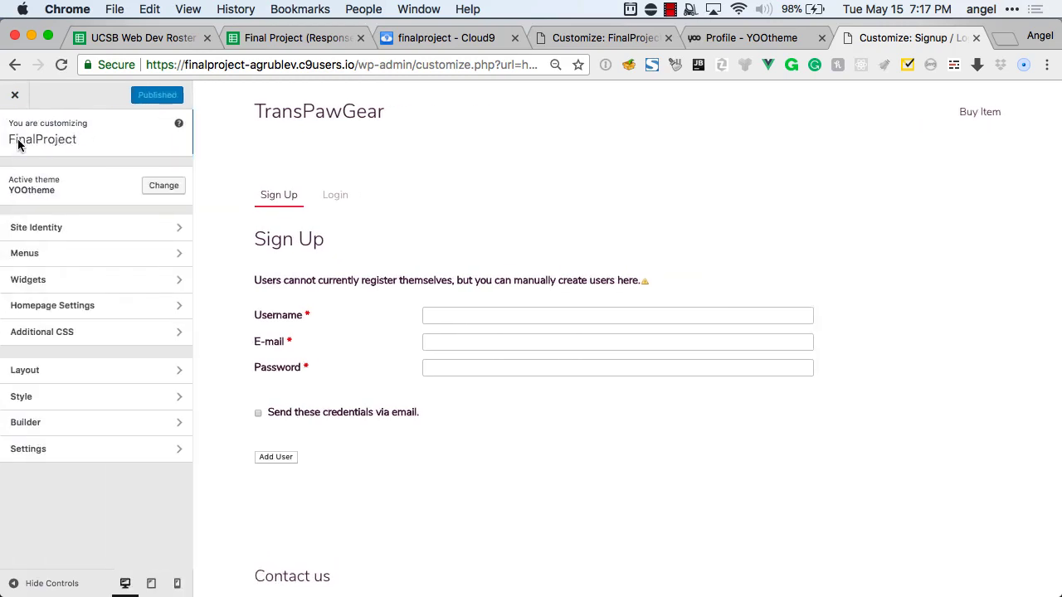
left_click(293, 120)
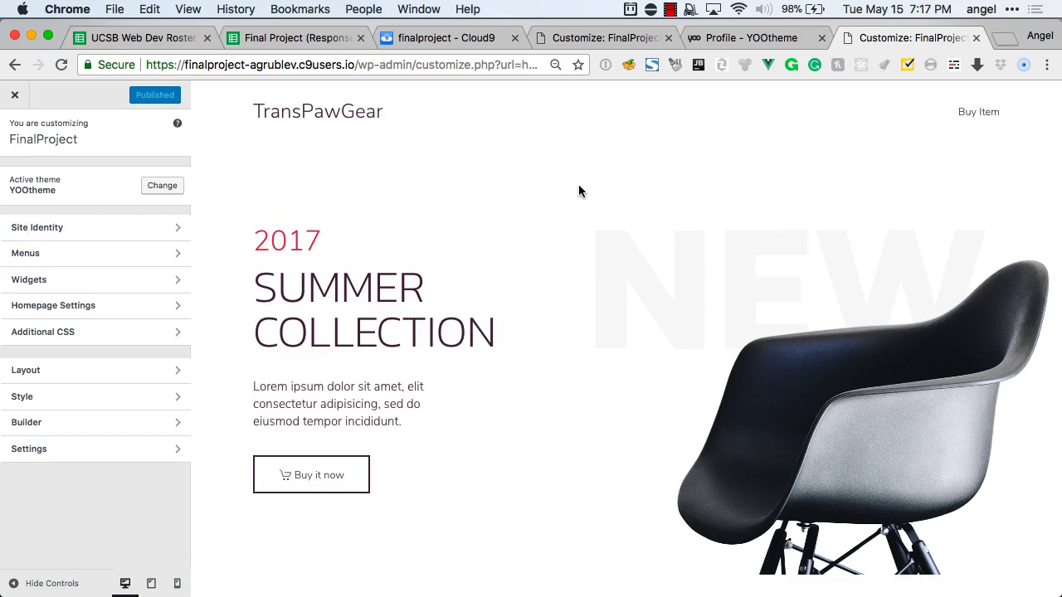
Assign the menu named Menu to the Navbar location and add the Signup / Login page.
left_click(125, 253)
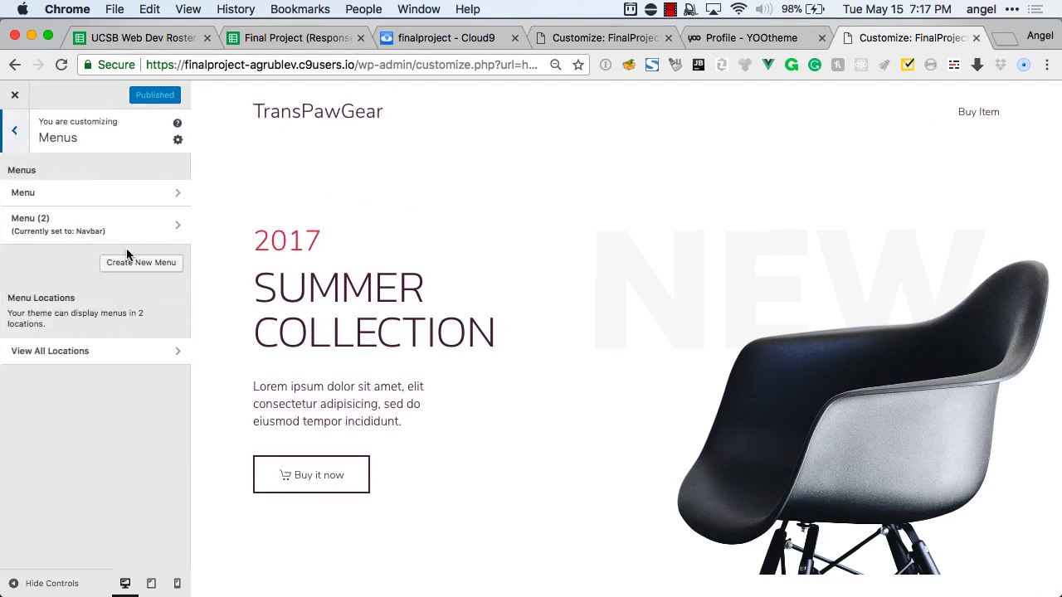
left_click(104, 199)
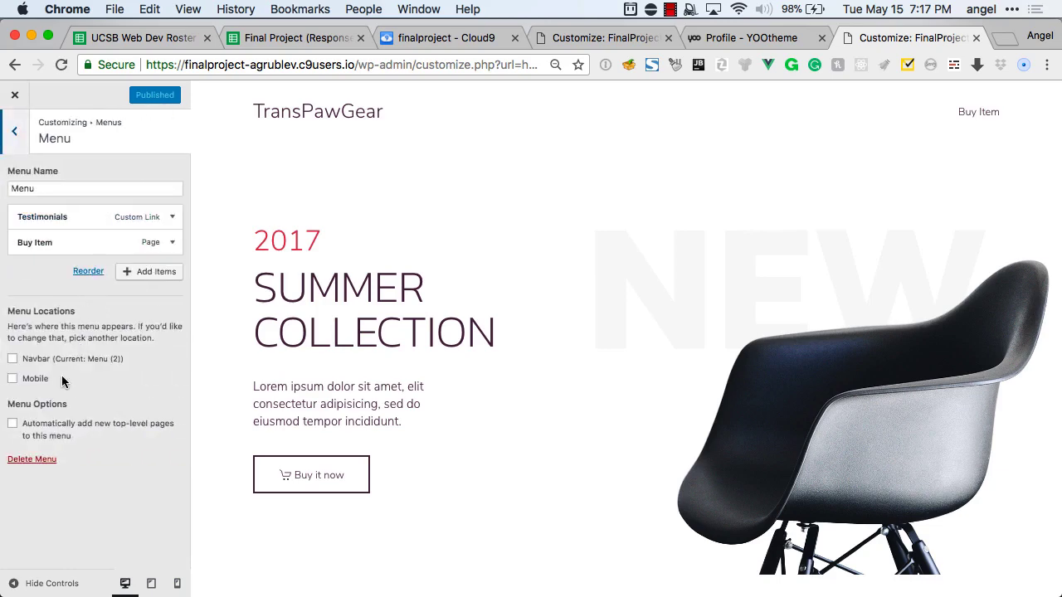
left_click(40, 363)
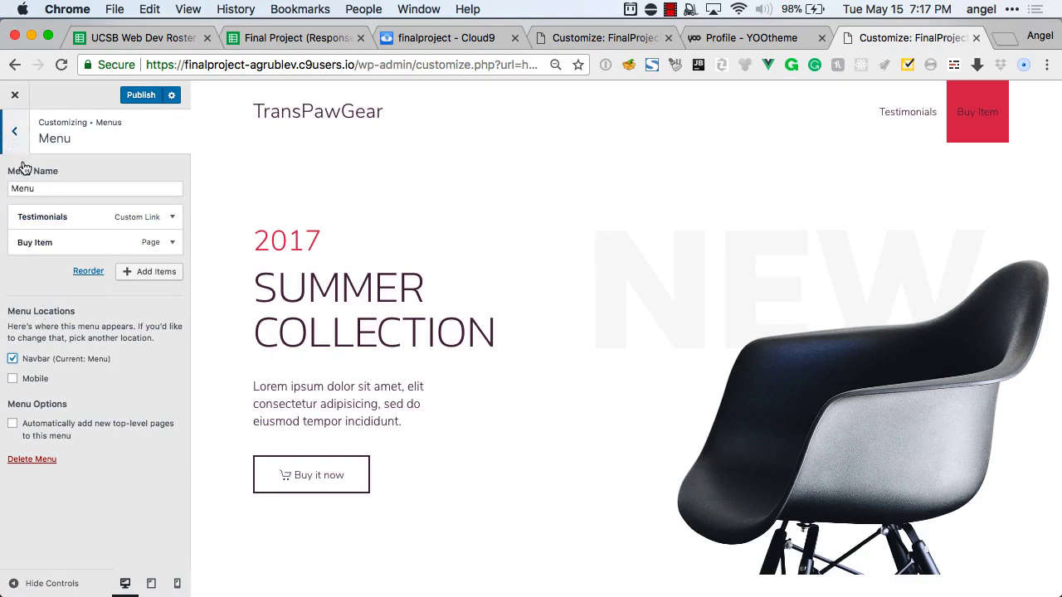
left_click(130, 276)
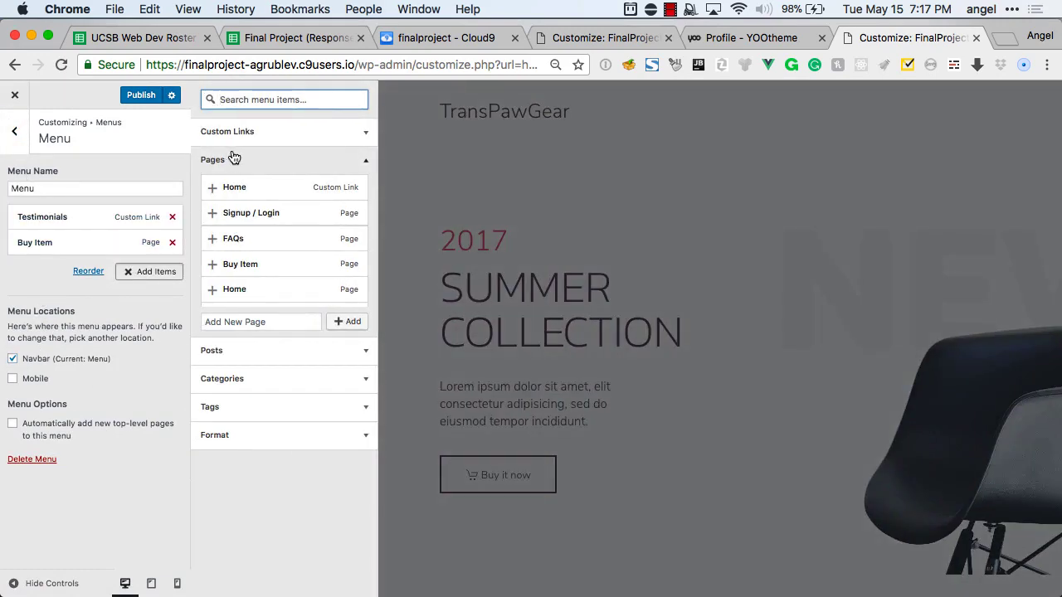
left_click(251, 218)
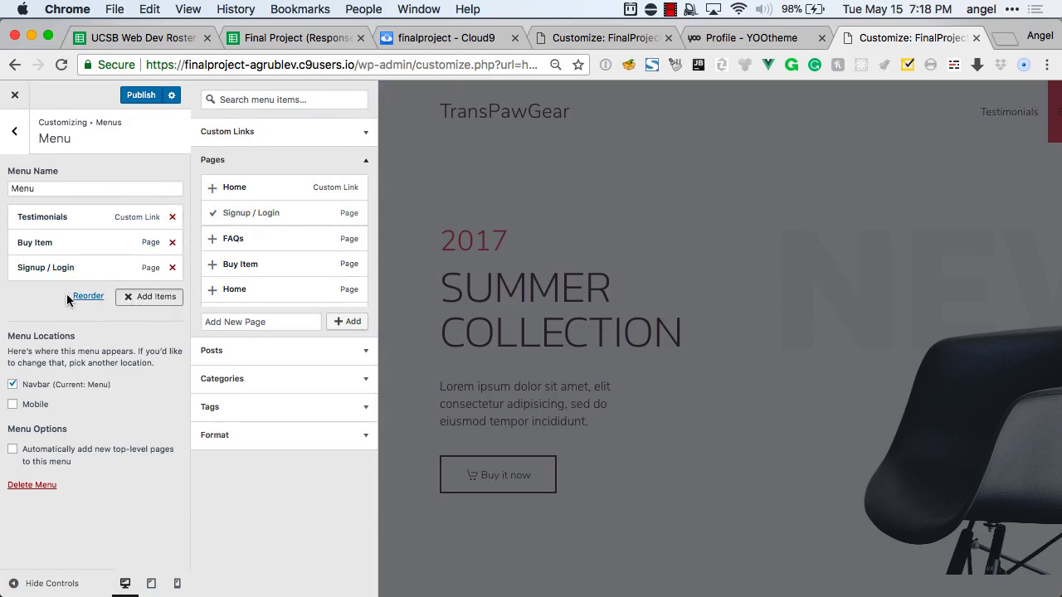
Move Signup / Login to the top of the menu and publish the changes.
left_click(14, 131)
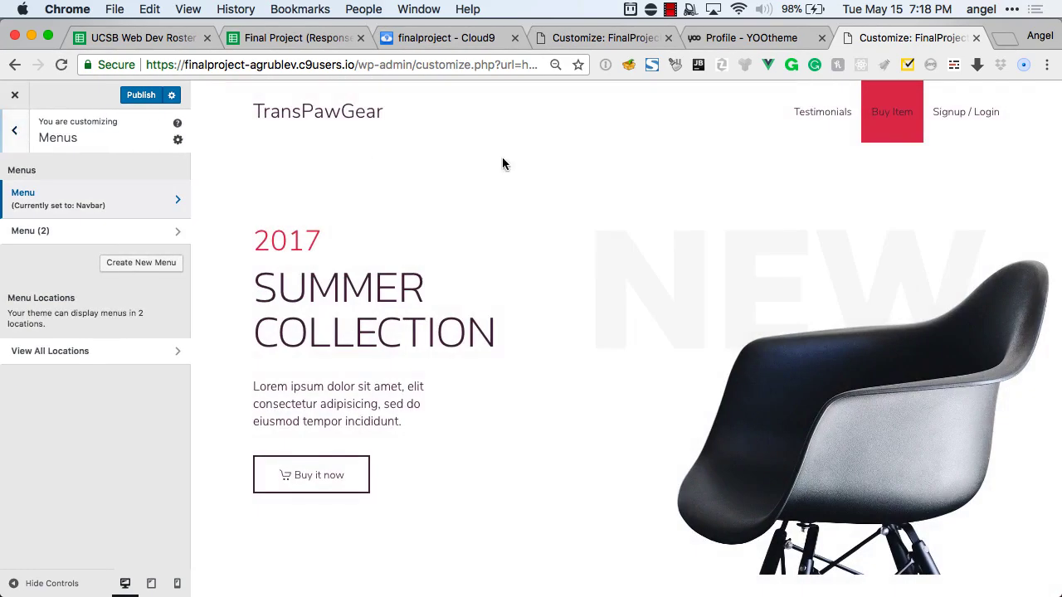
left_click(134, 205)
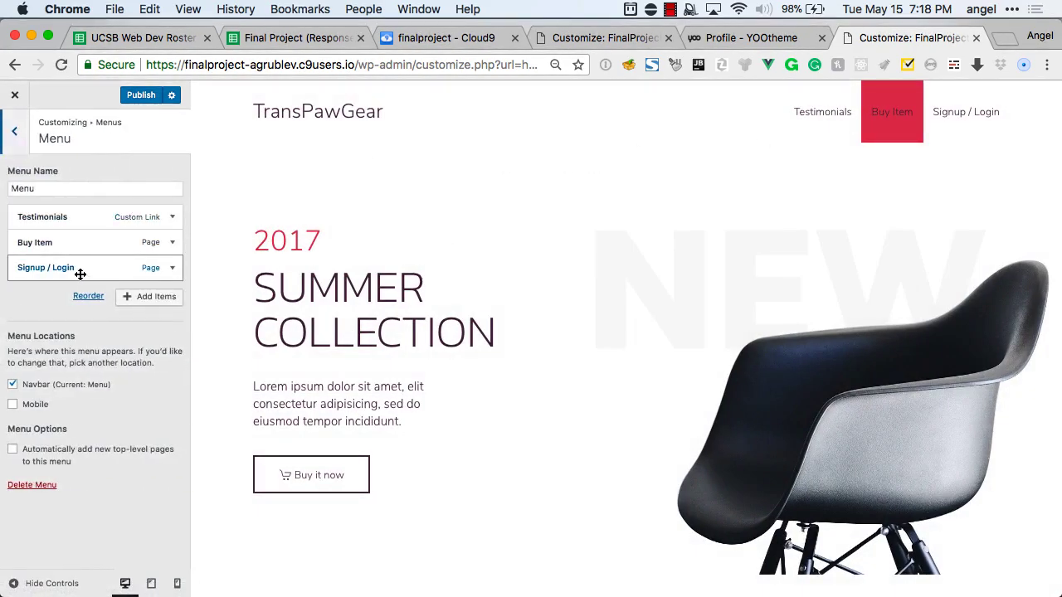
left_click_drag(80, 274, 85, 212)
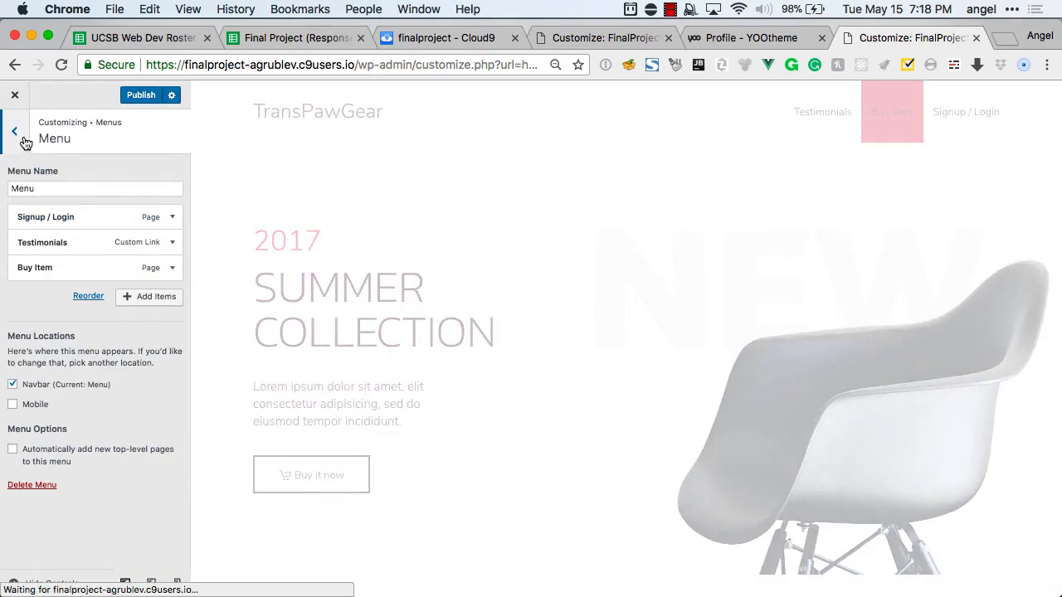
left_click(25, 141)
left_click(13, 133)
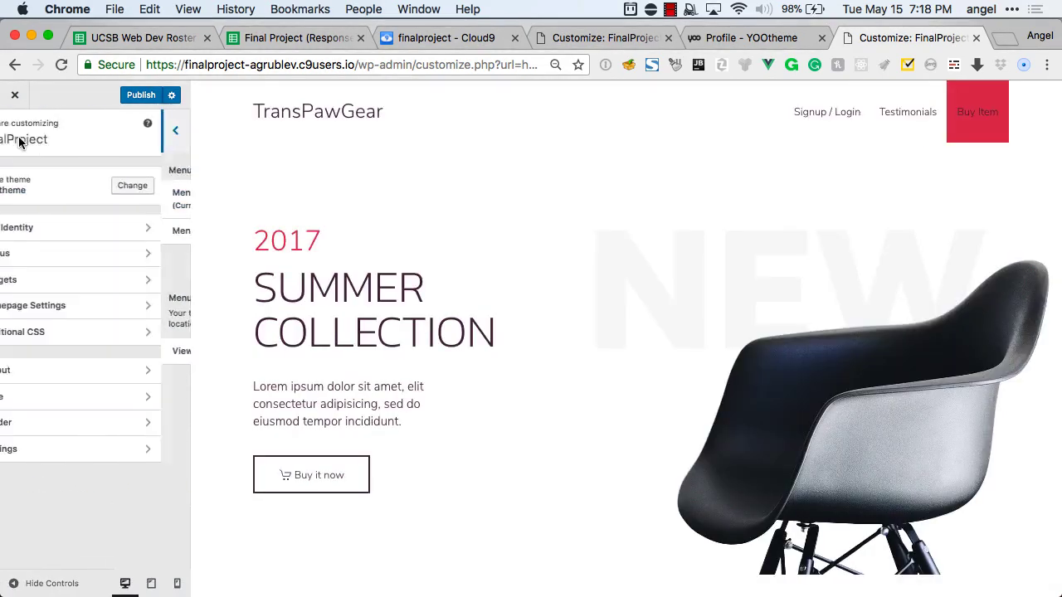
left_click(141, 96)
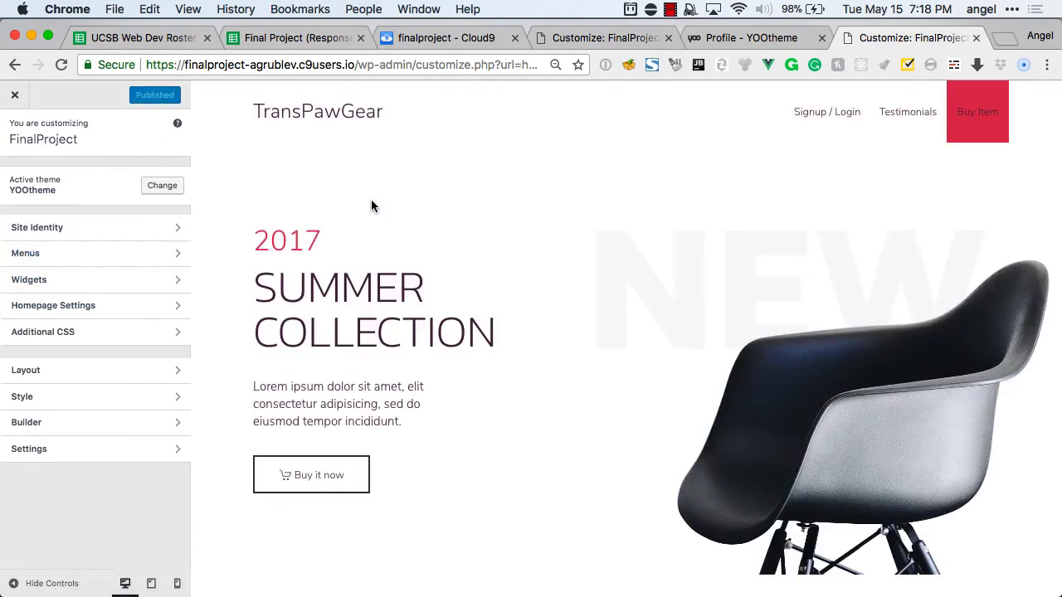
Reload the live site and open its new Signup / Login menu link.
key("super+grave")
key("super+r")
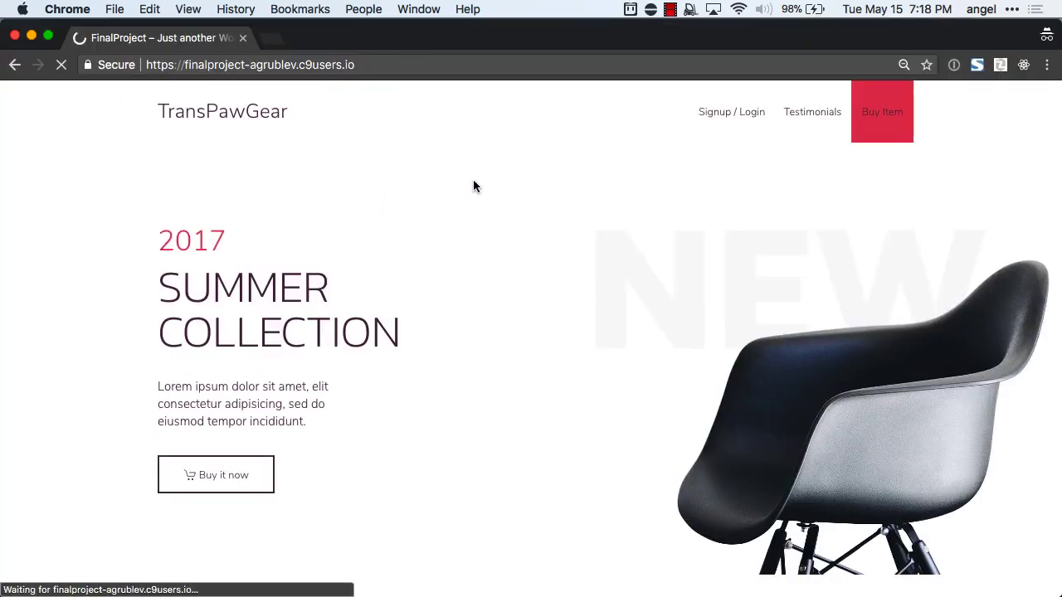
left_click(737, 118)
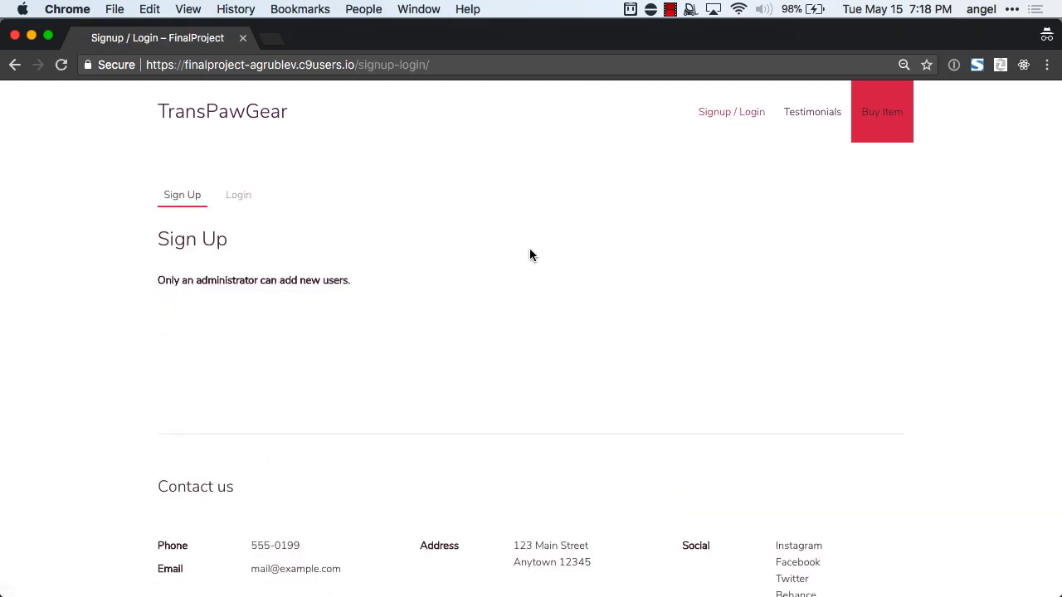
Back in the admin window, close the Customizer to reach the Signup / Login page editor.
key("super+w")
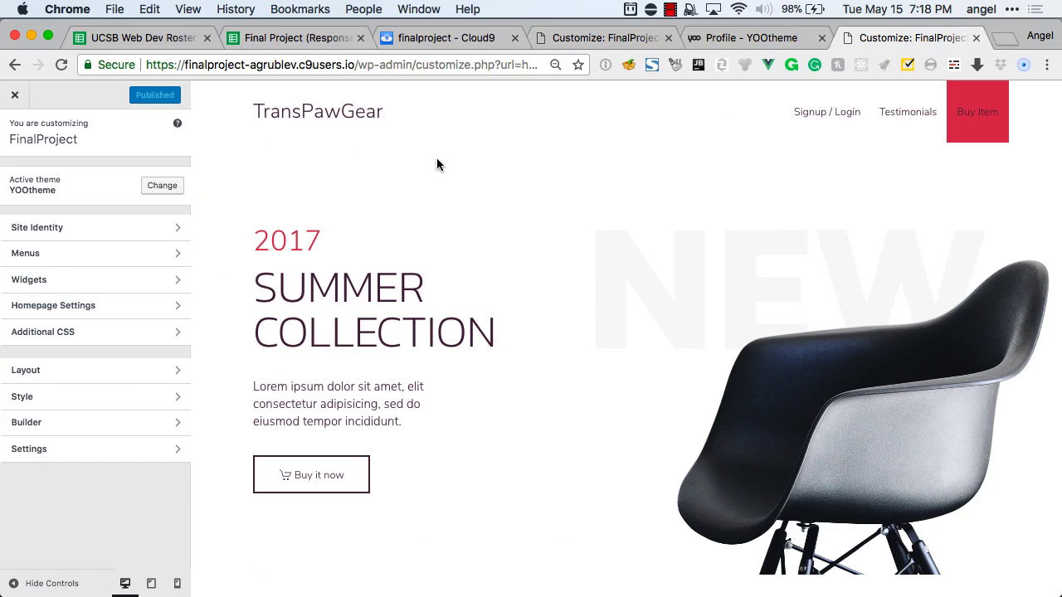
key("ctrl+shift+Tab")
key("ctrl+Tab")
left_click(15, 98)
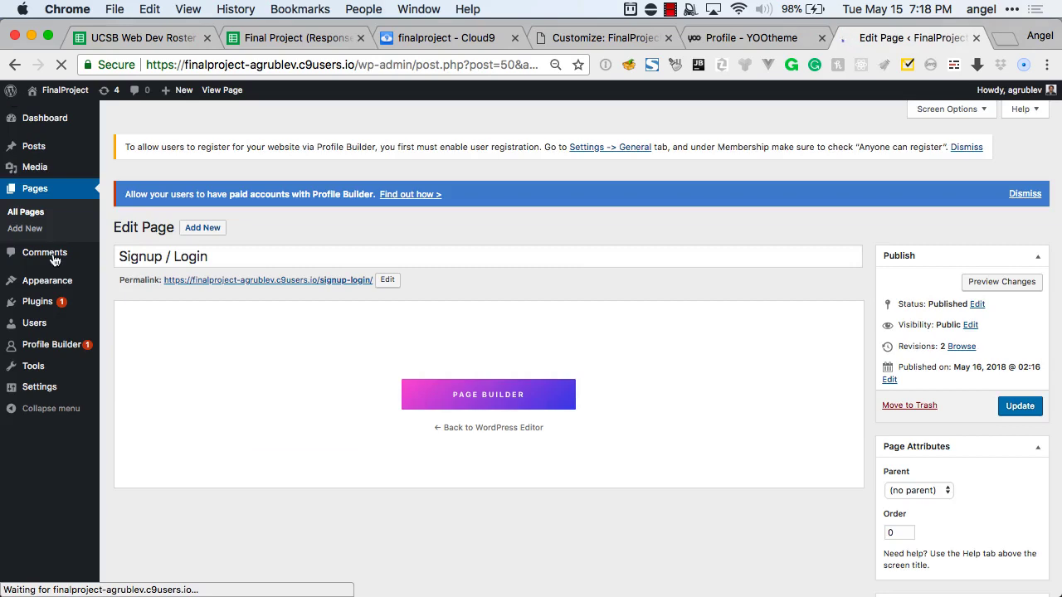
Enable Anyone can register with Author as the default role, save, and reload the signup page.
left_click(42, 387)
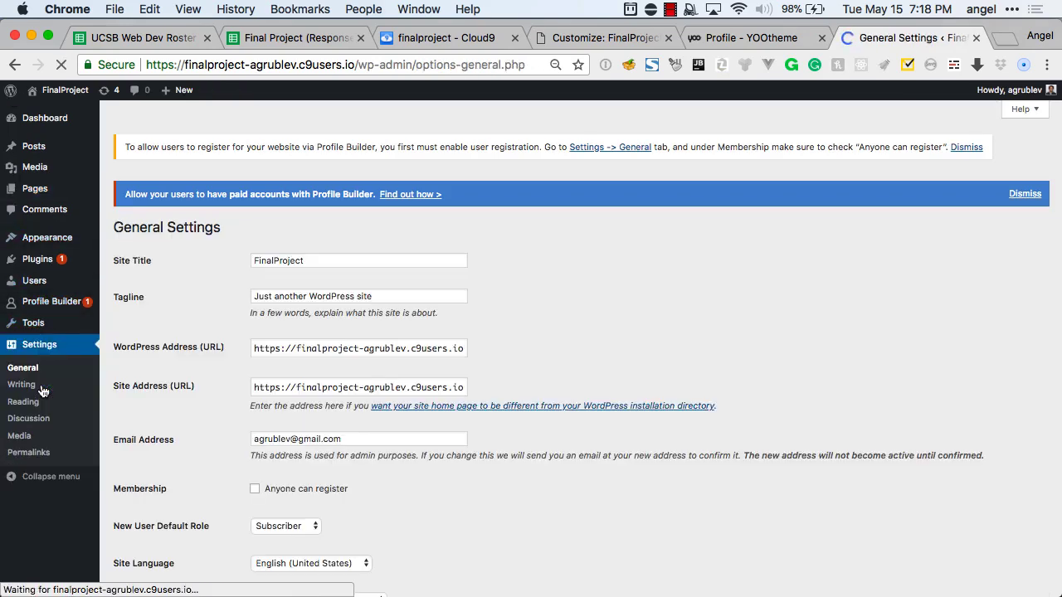
scroll(226, 363, "down", 2)
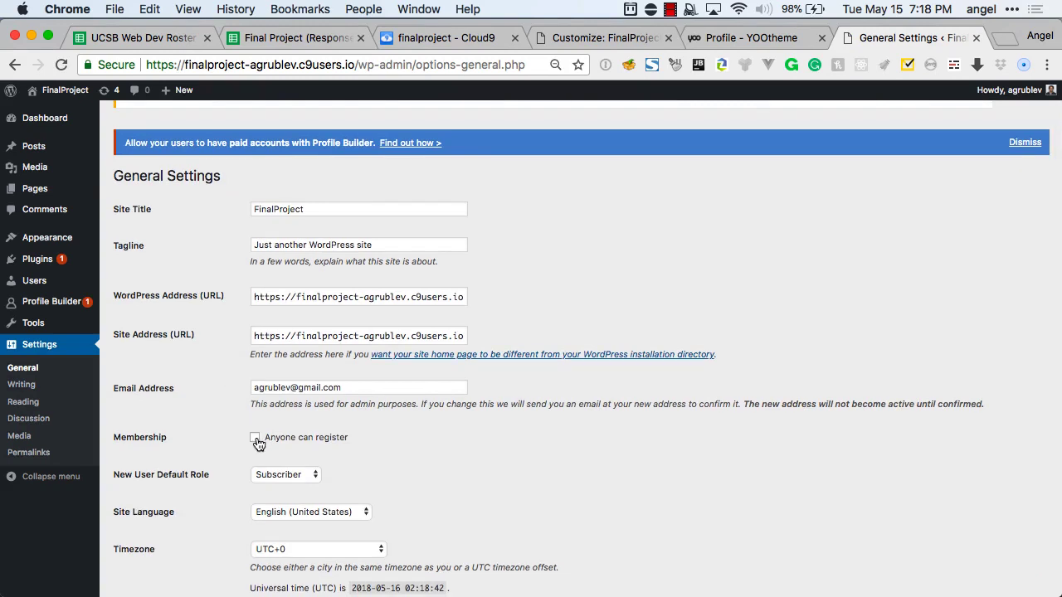
left_click(256, 439)
left_click(293, 474)
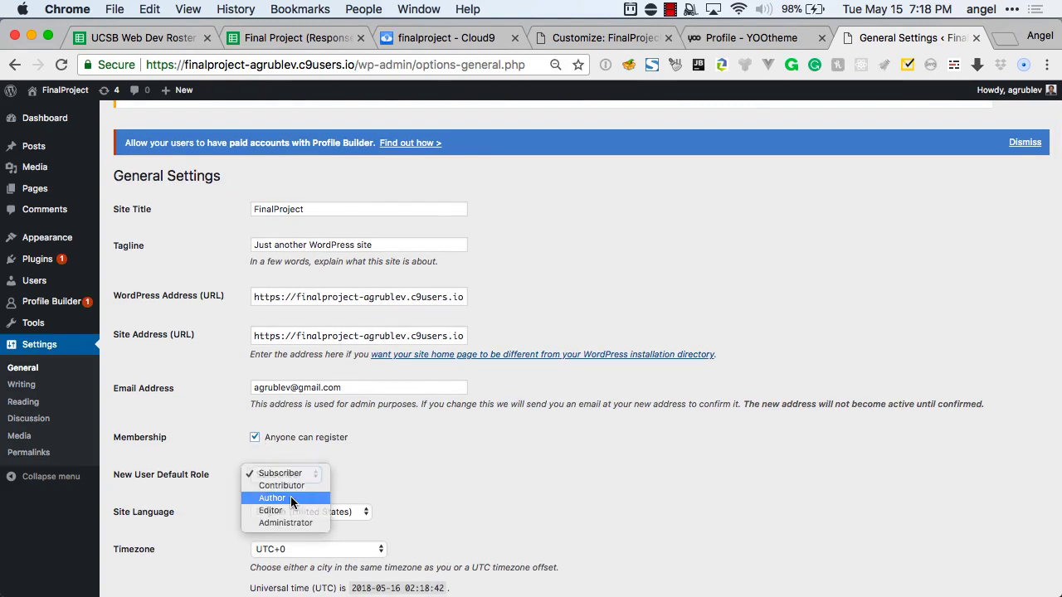
left_click(290, 497)
scroll(514, 428, "down", 1)
scroll(552, 420, "down", 9)
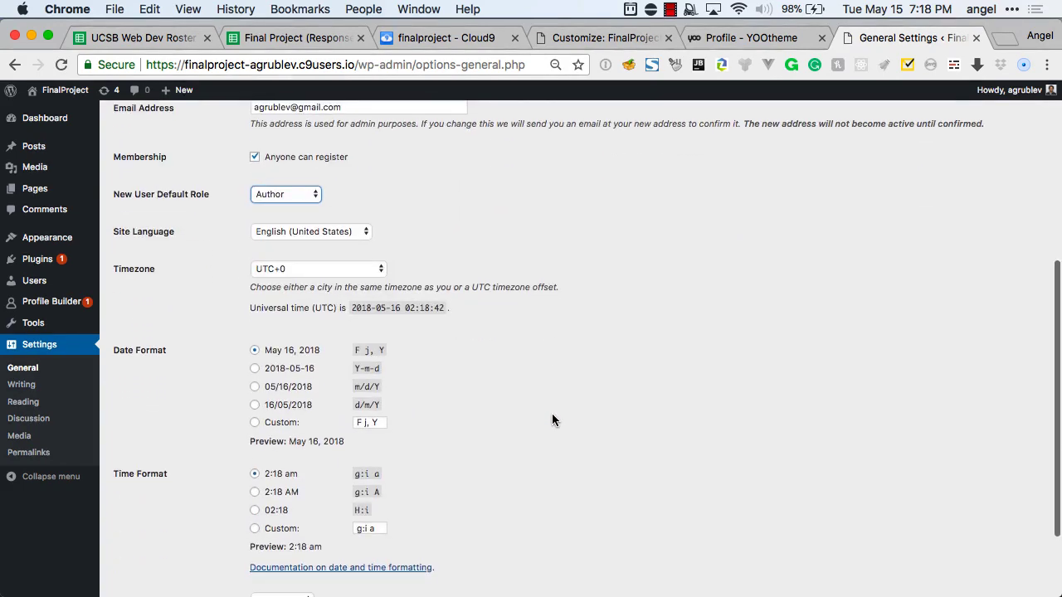
left_click(146, 533)
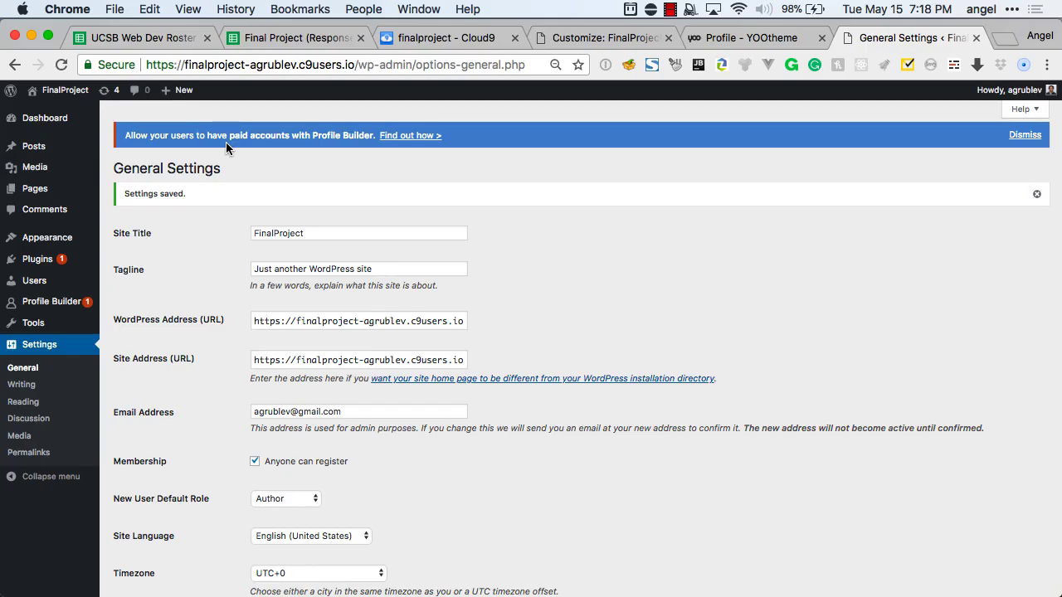
key("super+grave")
key("super+r")
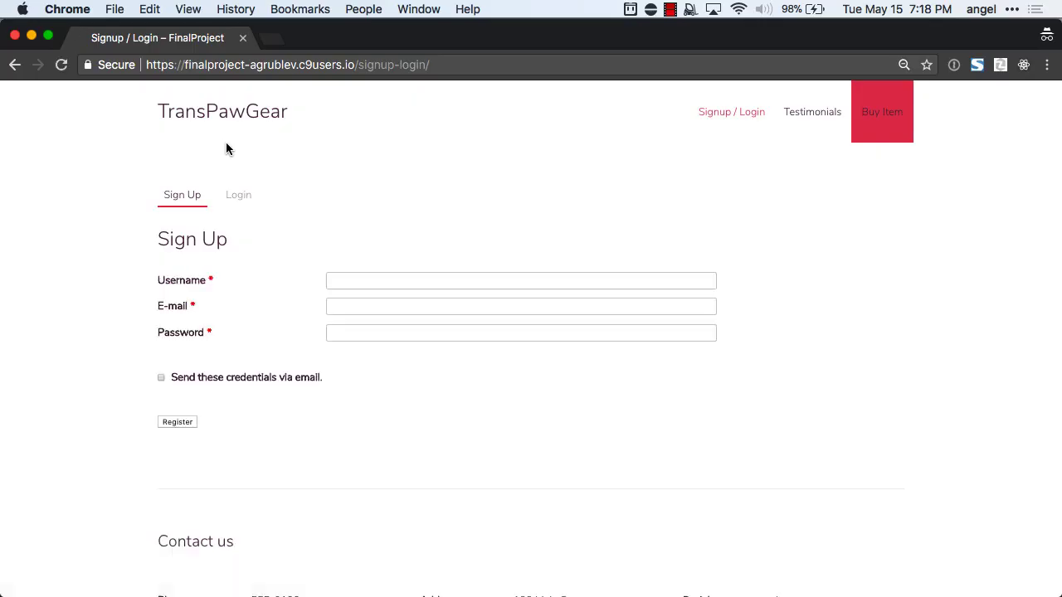
left_click(350, 278)
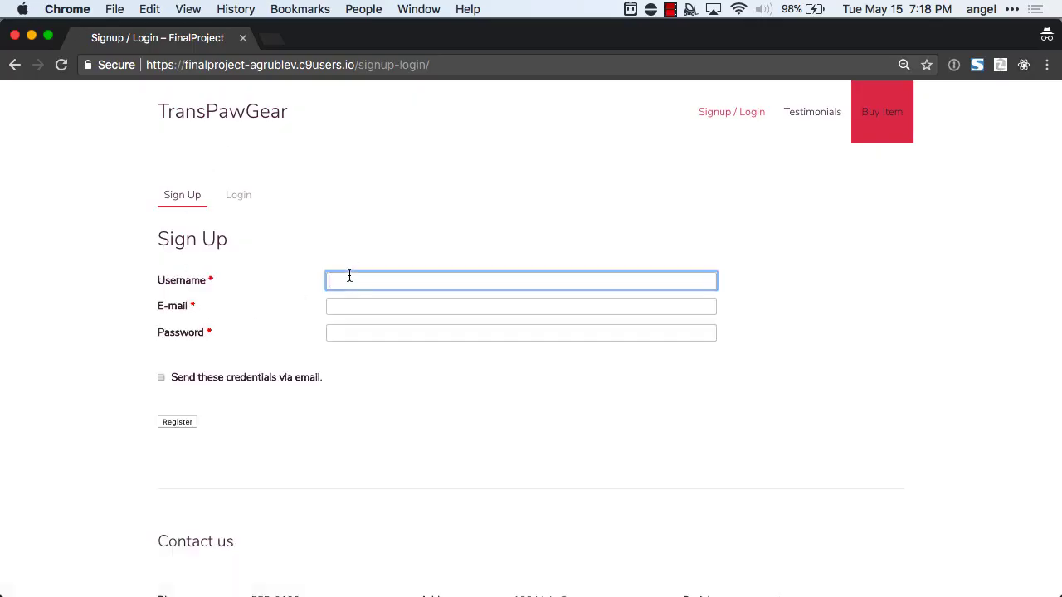
left_click(341, 307)
left_click(341, 329)
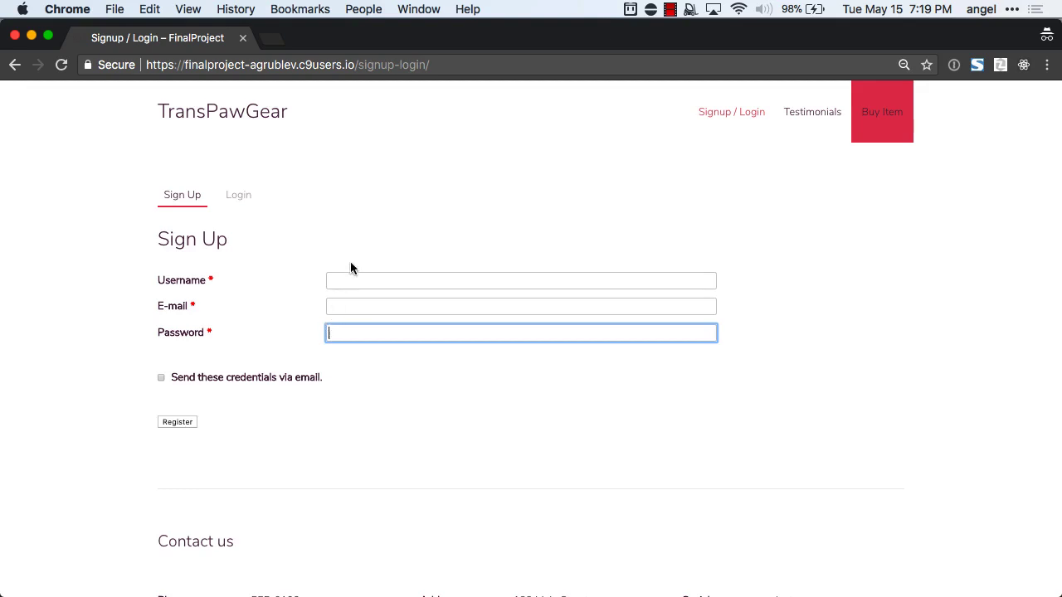
left_click(365, 281)
type("iusdfiuhdf@asd.com")
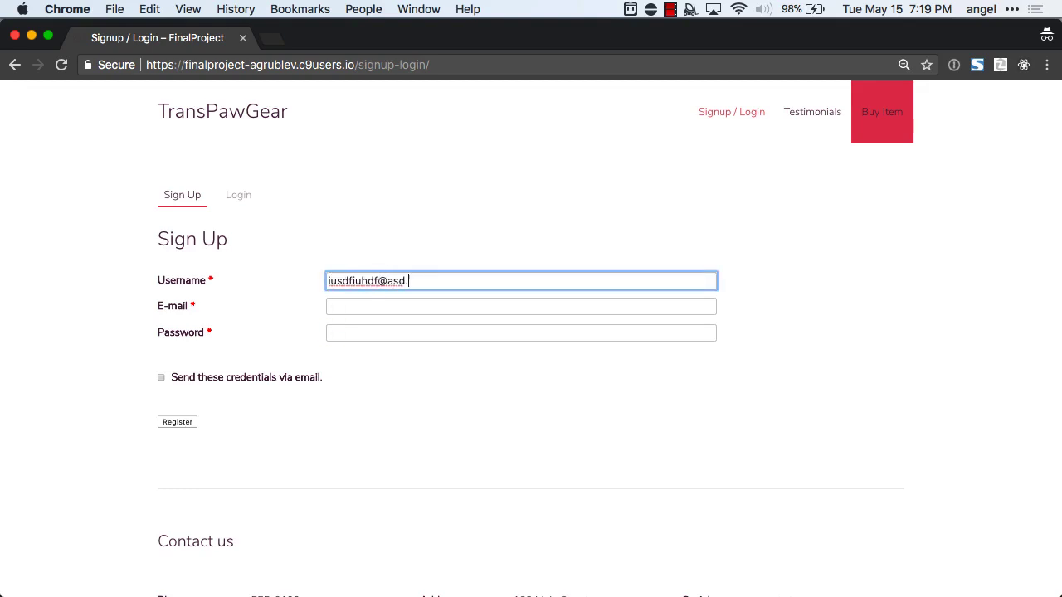
key("Tab")
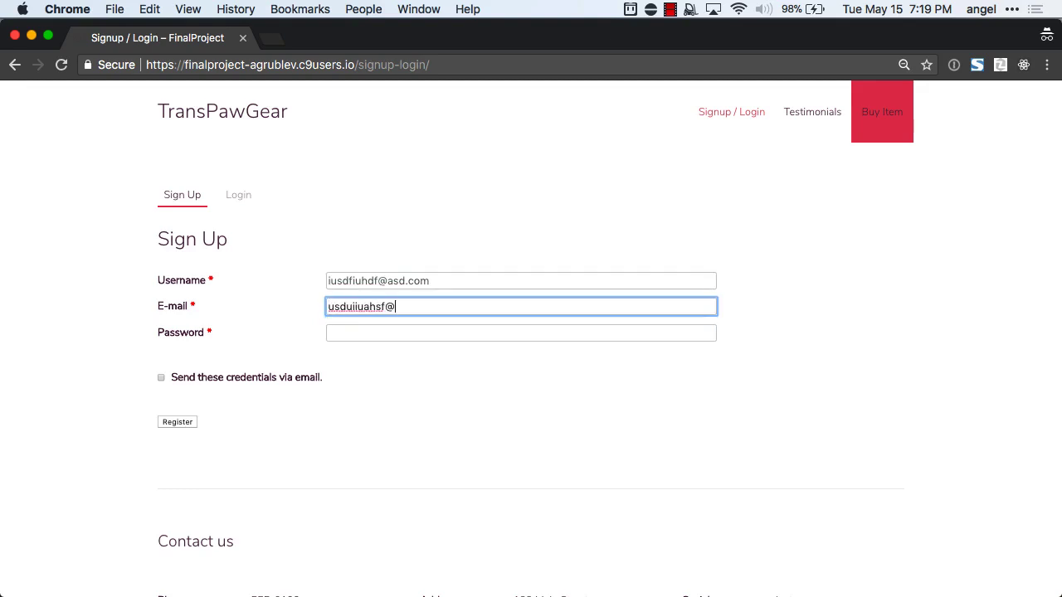
type("usduiiuahsf@asd.com")
key("Tab")
type("as")
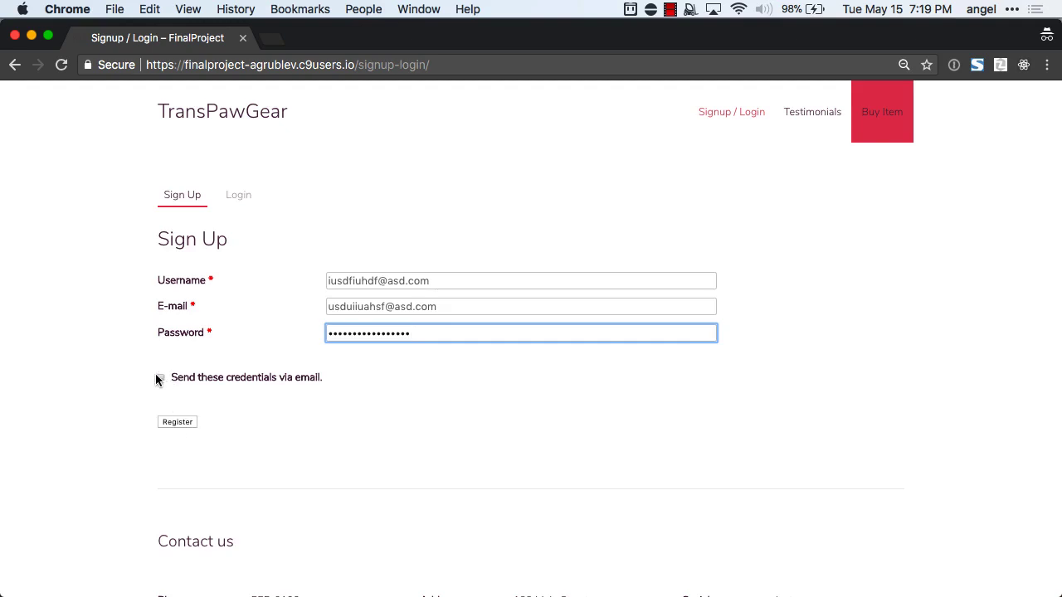
left_click(179, 424)
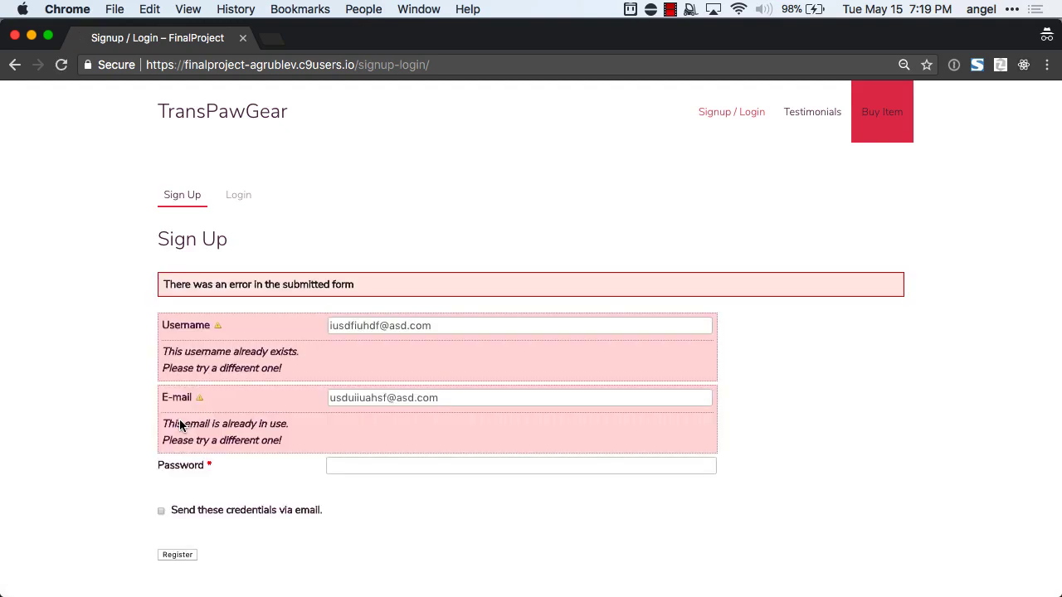
triple_click(361, 316)
left_click(365, 324)
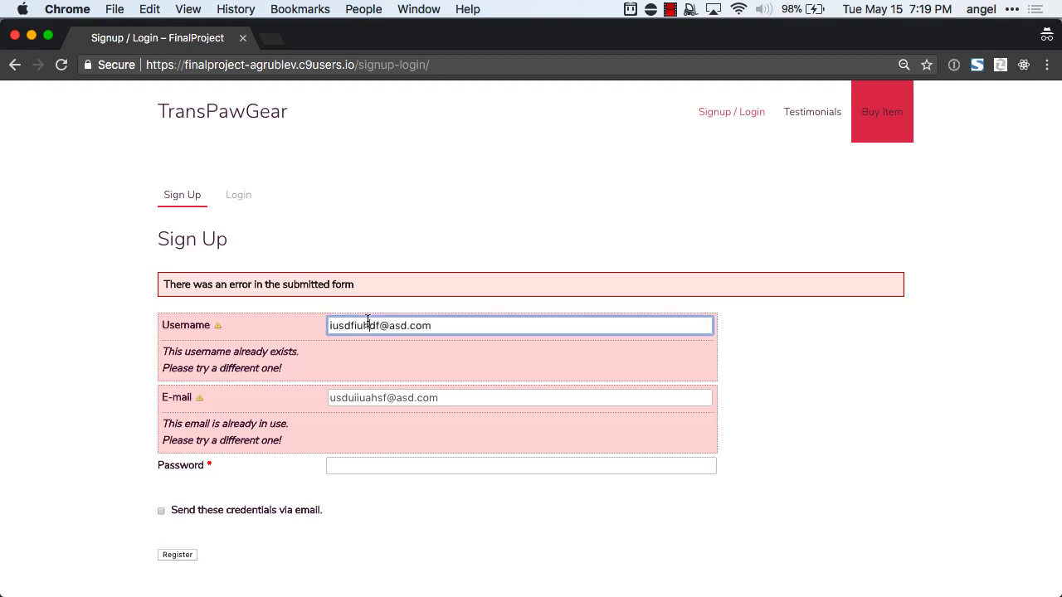
key("super+a")
type("asd")
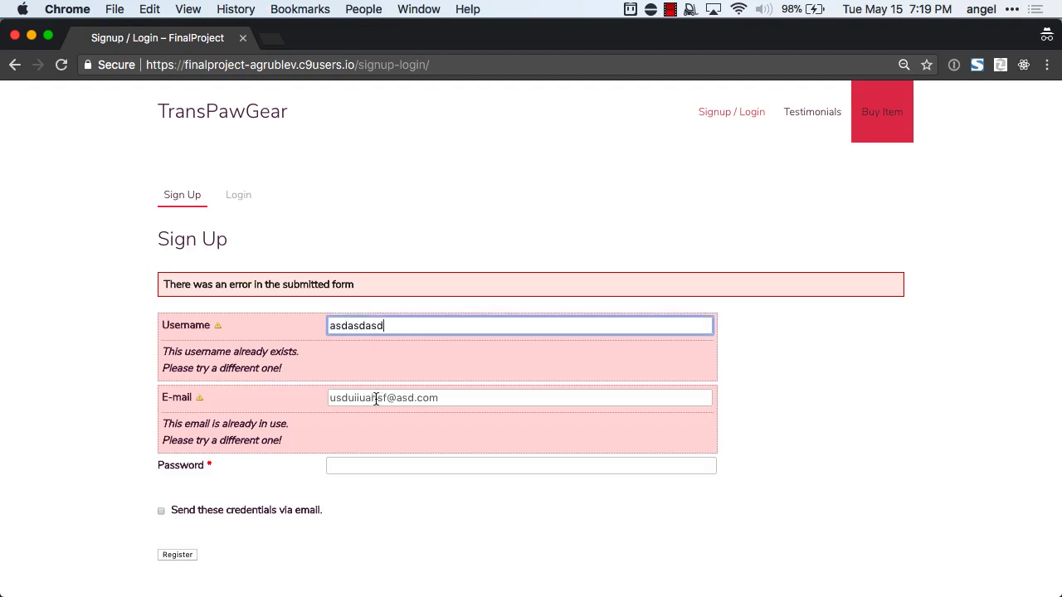
left_click(378, 398)
type("2")
scroll(301, 476, "down", 1)
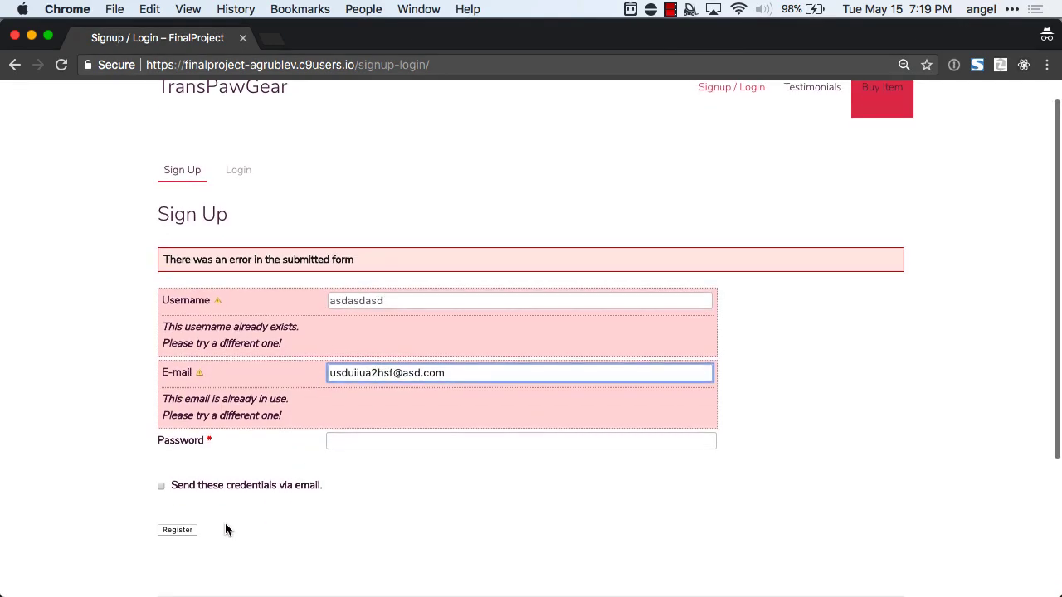
left_click(176, 529)
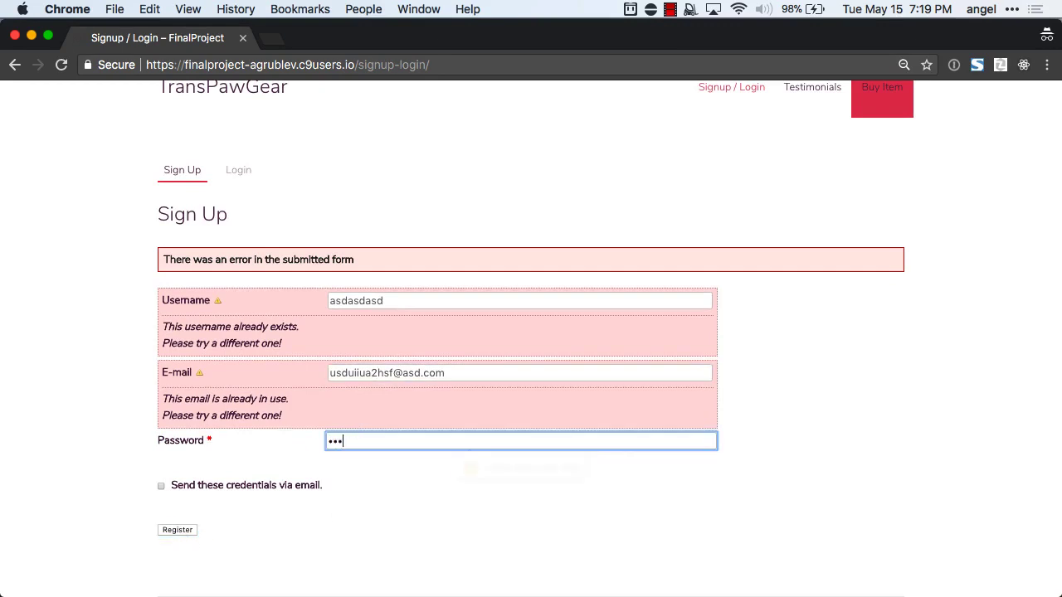
left_click(175, 529)
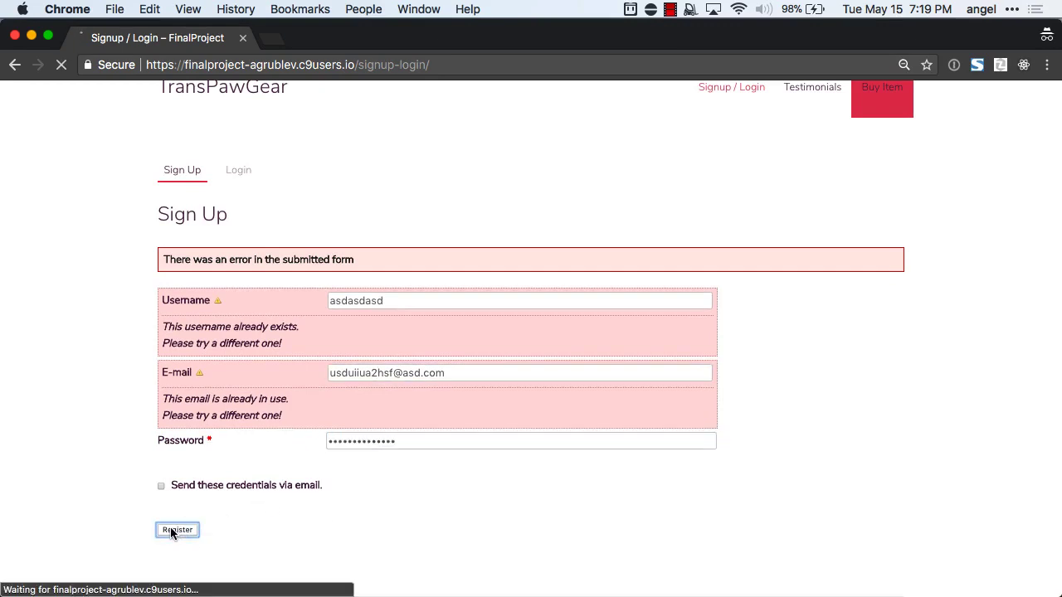
Switch the Signup / Login page to its Login form.
scroll(171, 531, "down", 1)
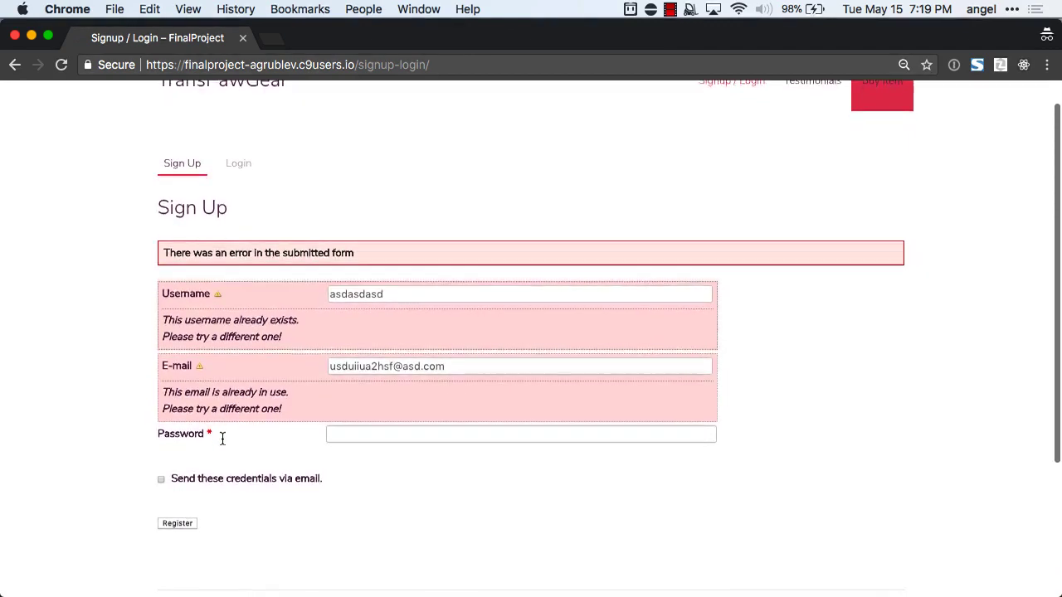
scroll(222, 444, "up", 1)
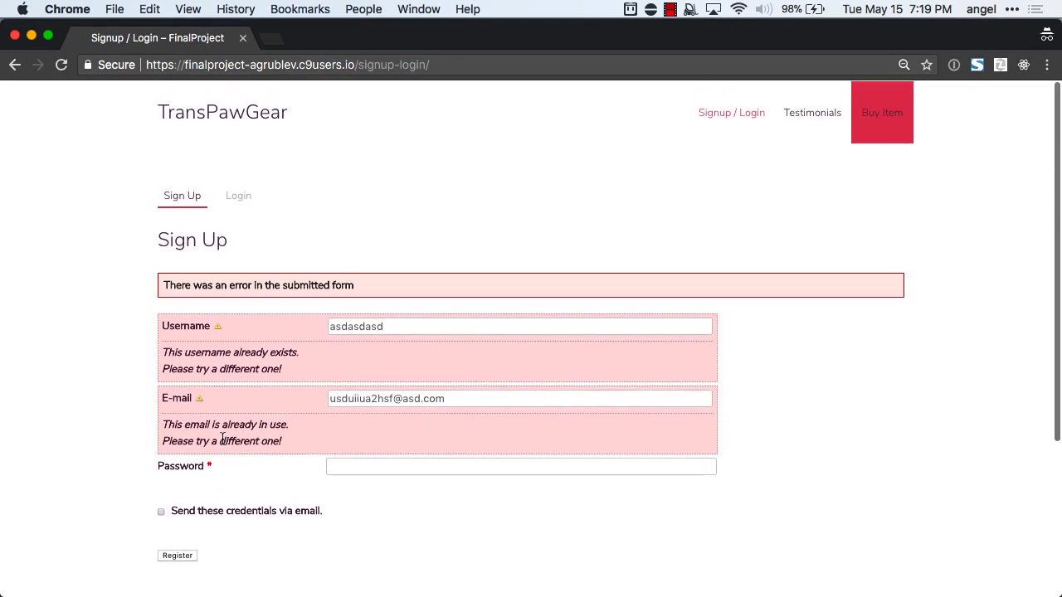
left_click(243, 207)
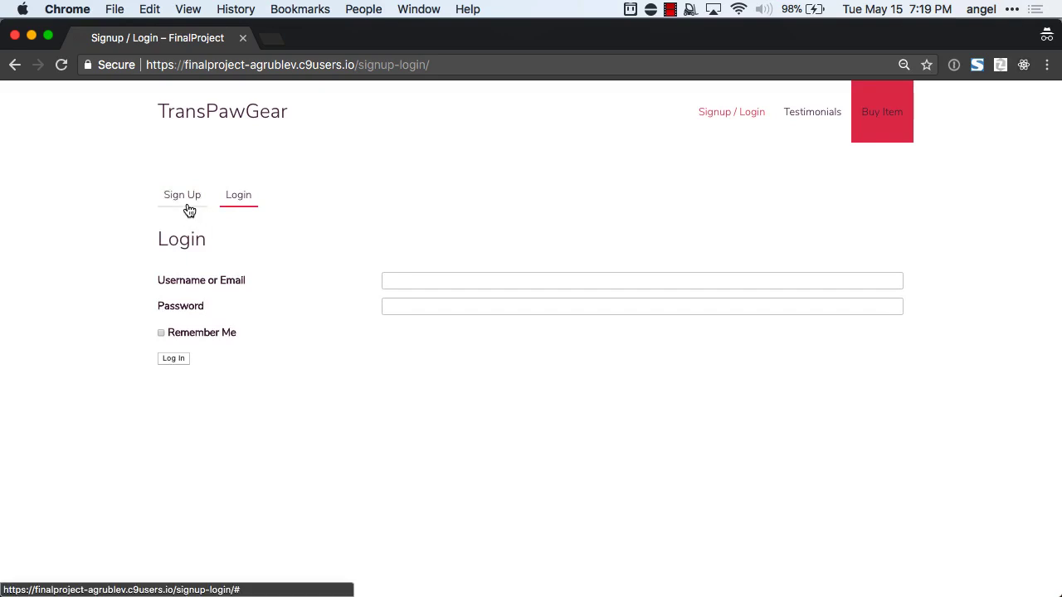
Toggle between the Sign Up and Login forms, then reload the Signup / Login page.
left_click(189, 211)
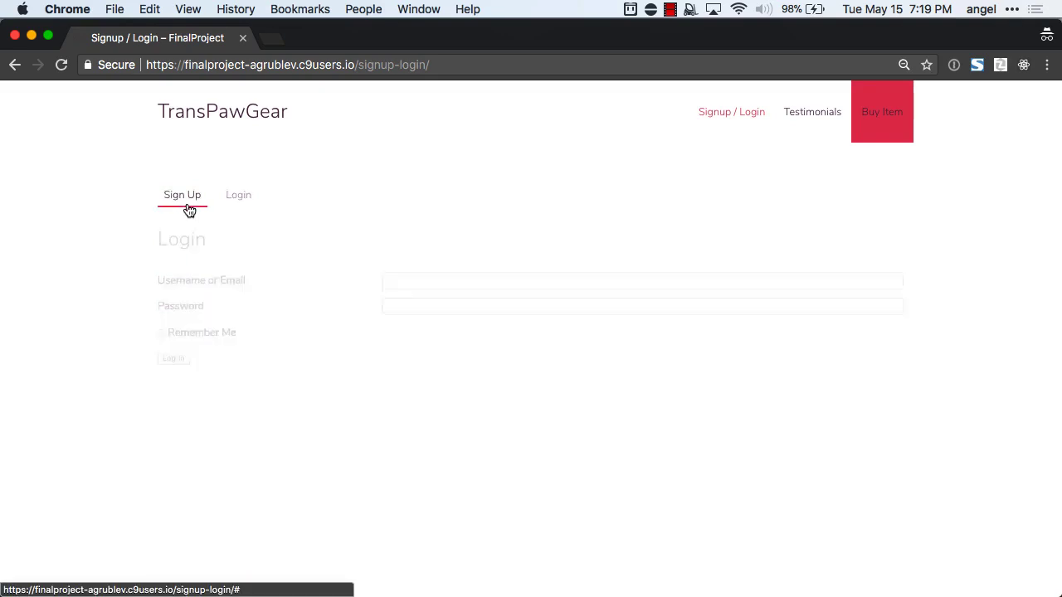
scroll(268, 279, "down", 2)
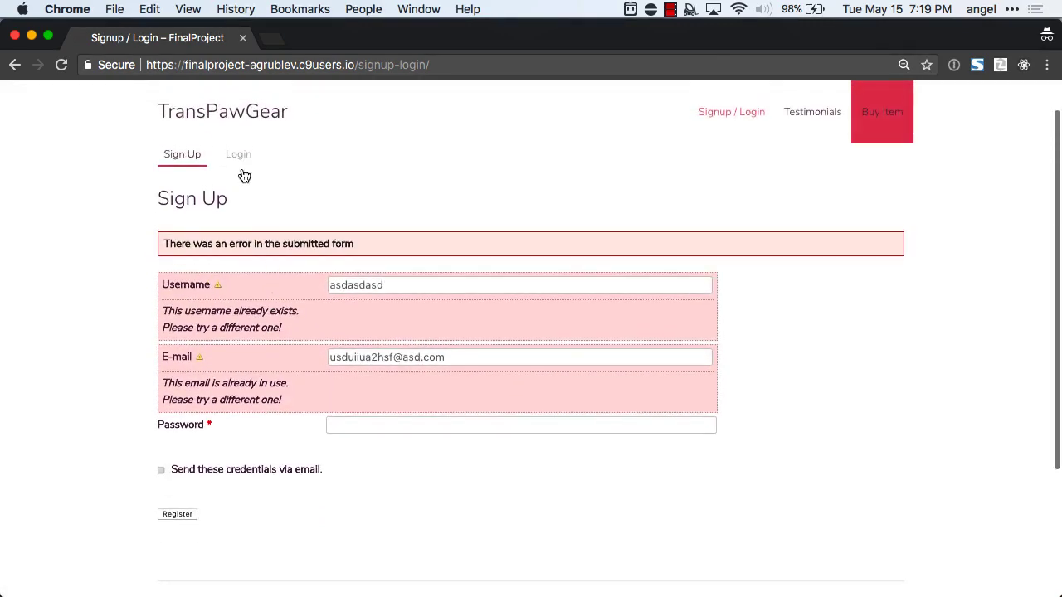
left_click(239, 151)
scroll(284, 307, "up", 2)
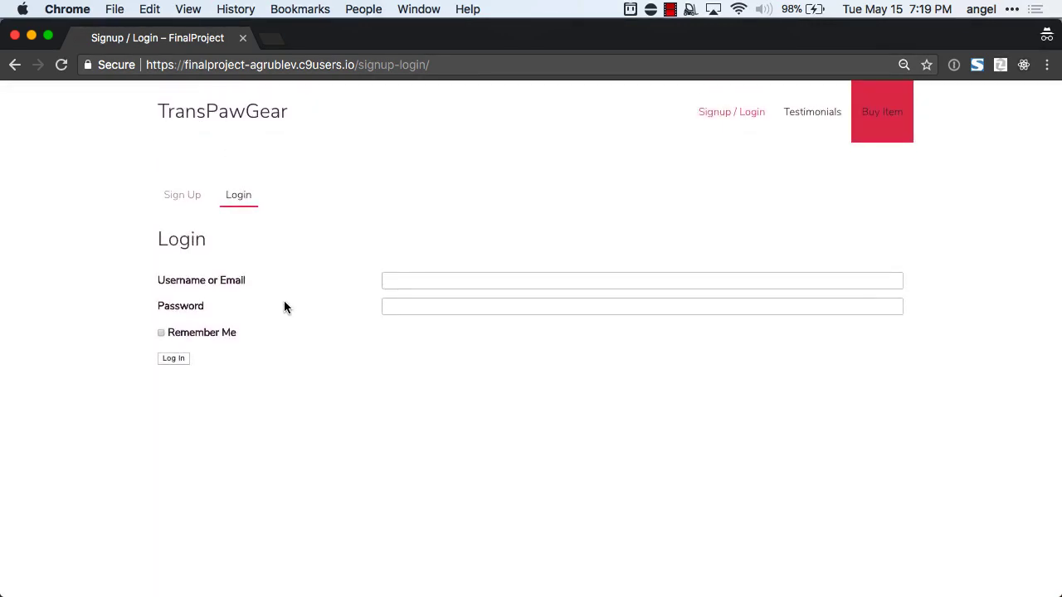
left_click(184, 201)
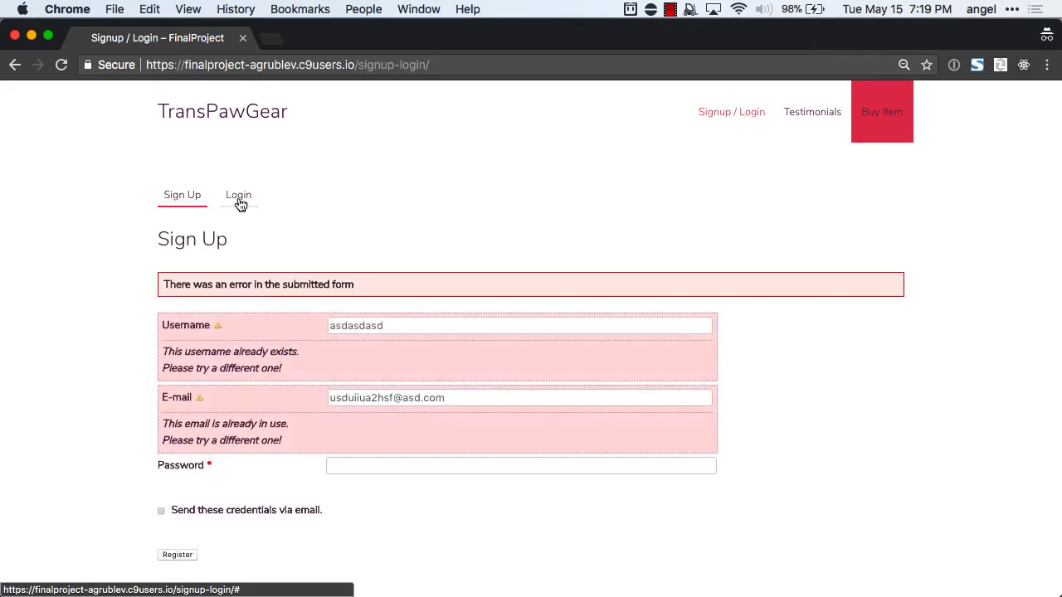
left_click(240, 204)
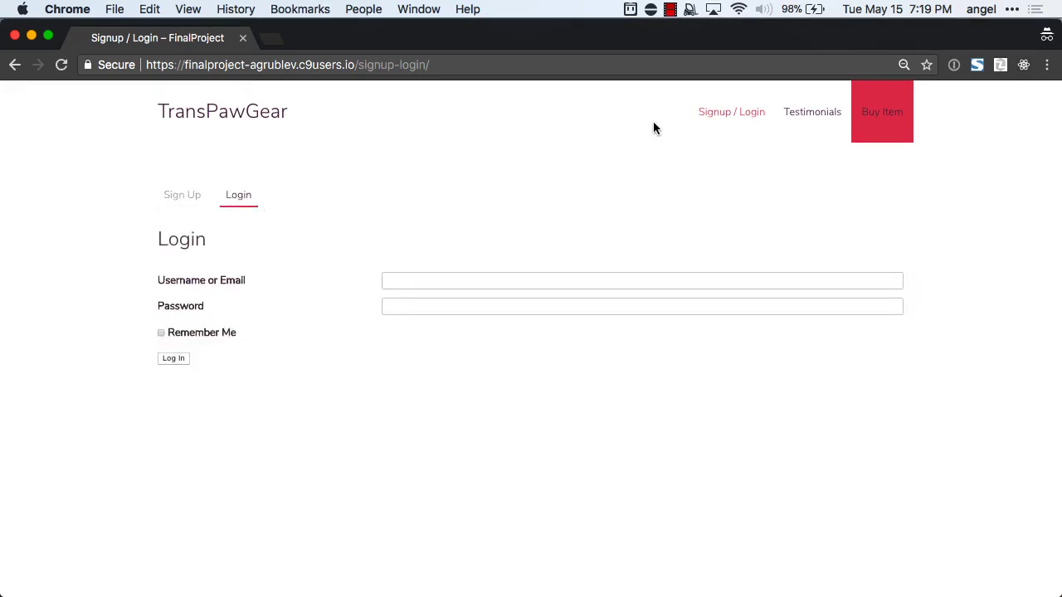
left_click(731, 122)
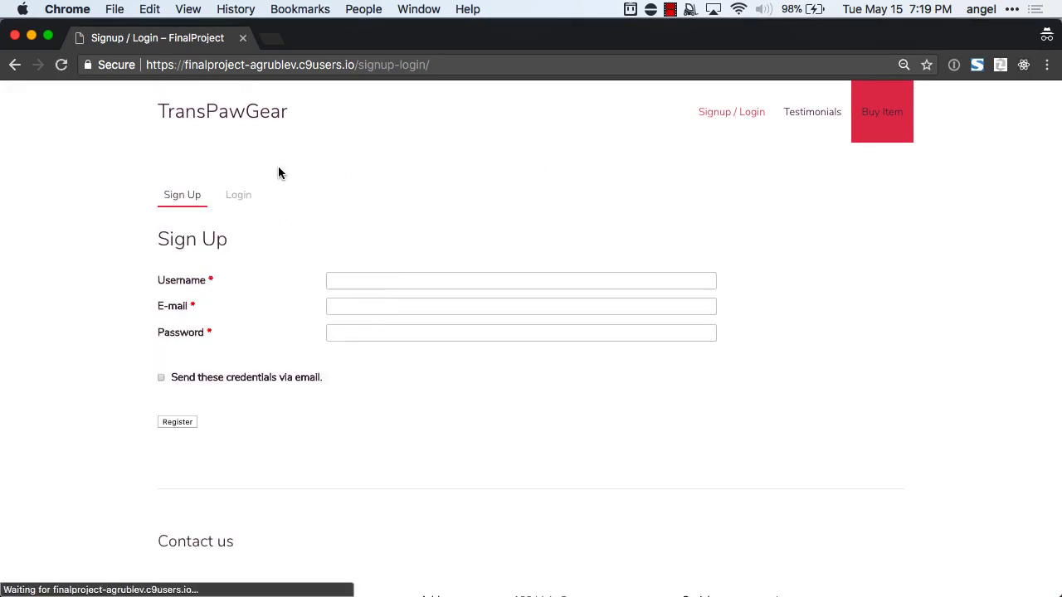
View the TransPawGear home page via its logo, then return to the admin window.
left_click(243, 113)
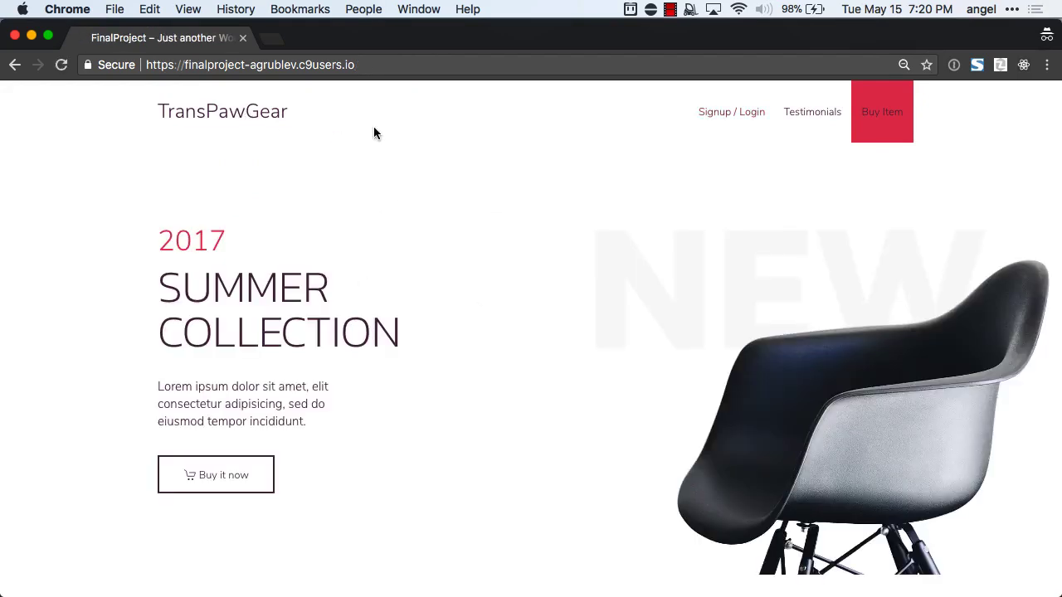
scroll(418, 229, "down", 2)
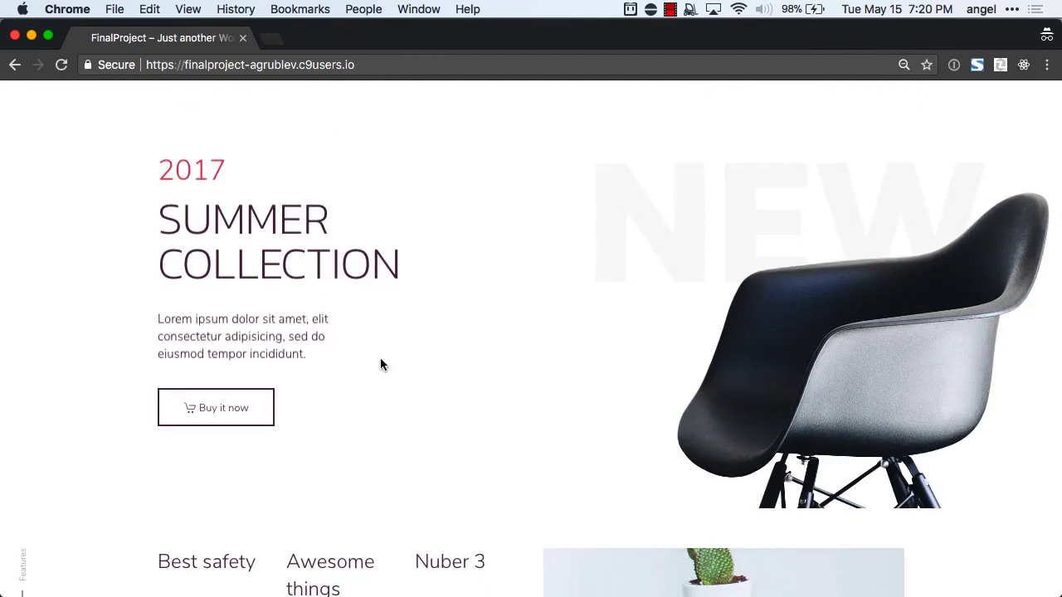
scroll(395, 284, "up", 2)
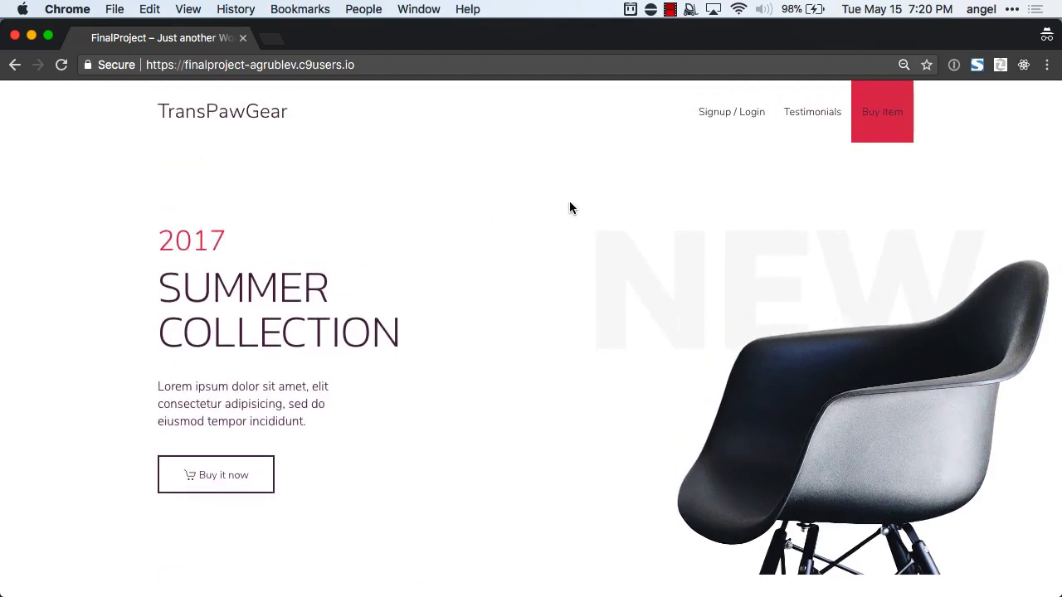
key("super+grave")
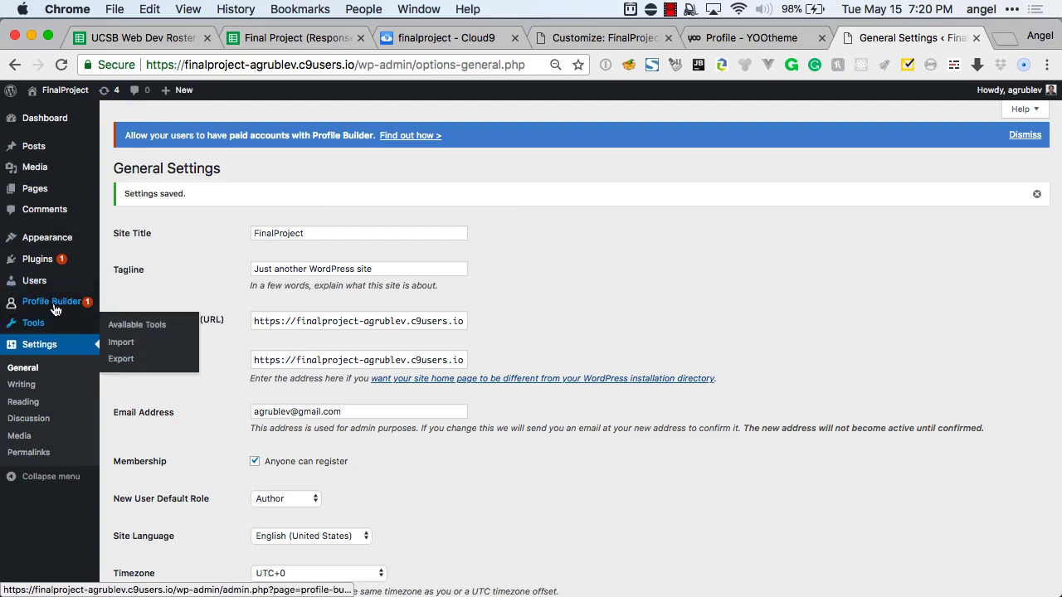
Open Customize from the Appearance menu in the admin sidebar.
mouse_move(50, 238)
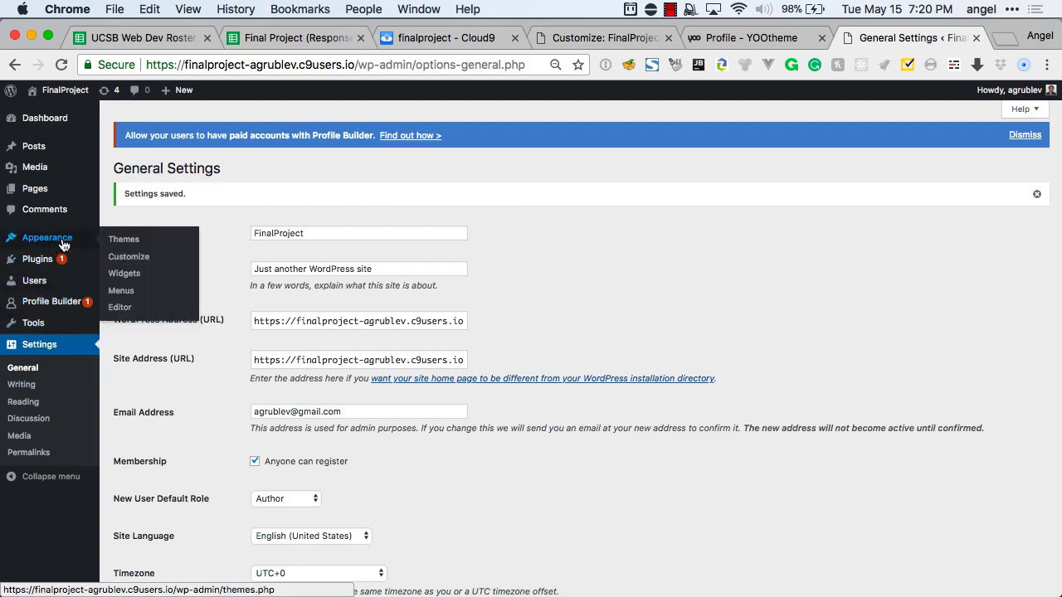
left_click(131, 258)
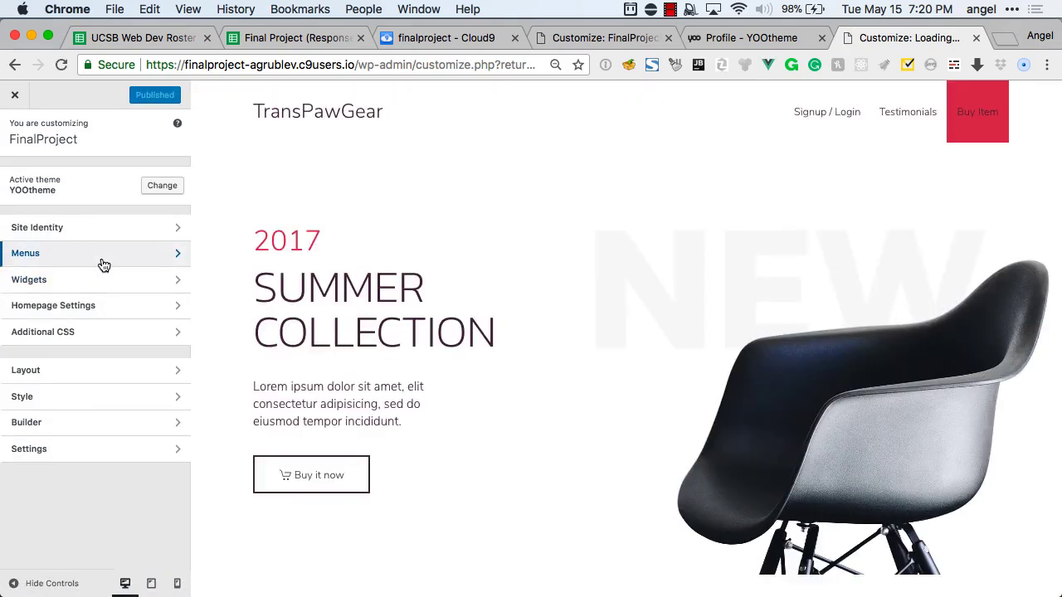
In the Home page builder, add an Overlay element to the hero, then delete it.
left_click(81, 430)
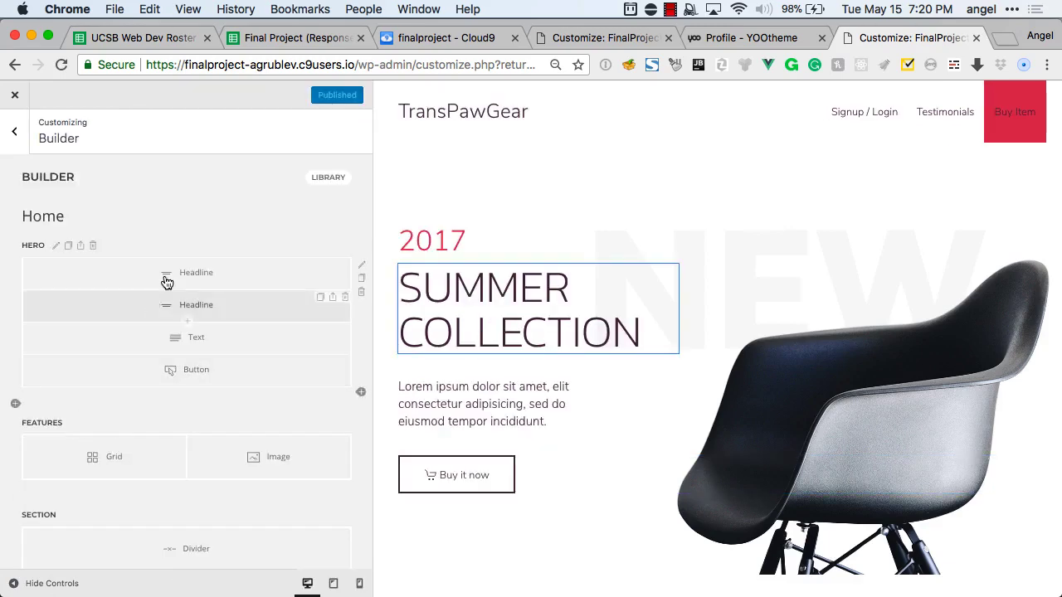
left_click(189, 390)
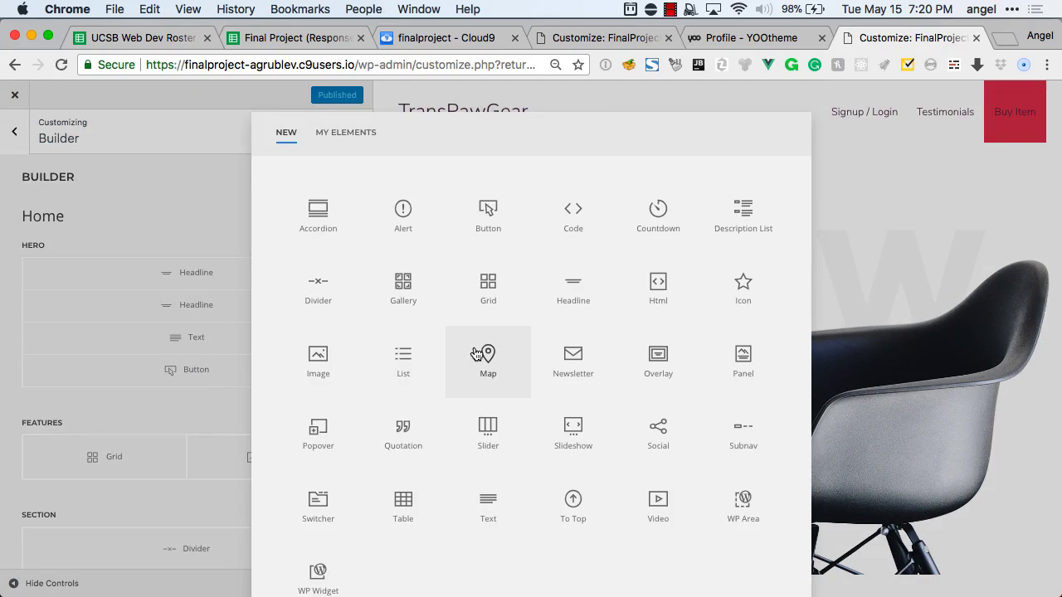
scroll(477, 354, "down", 1)
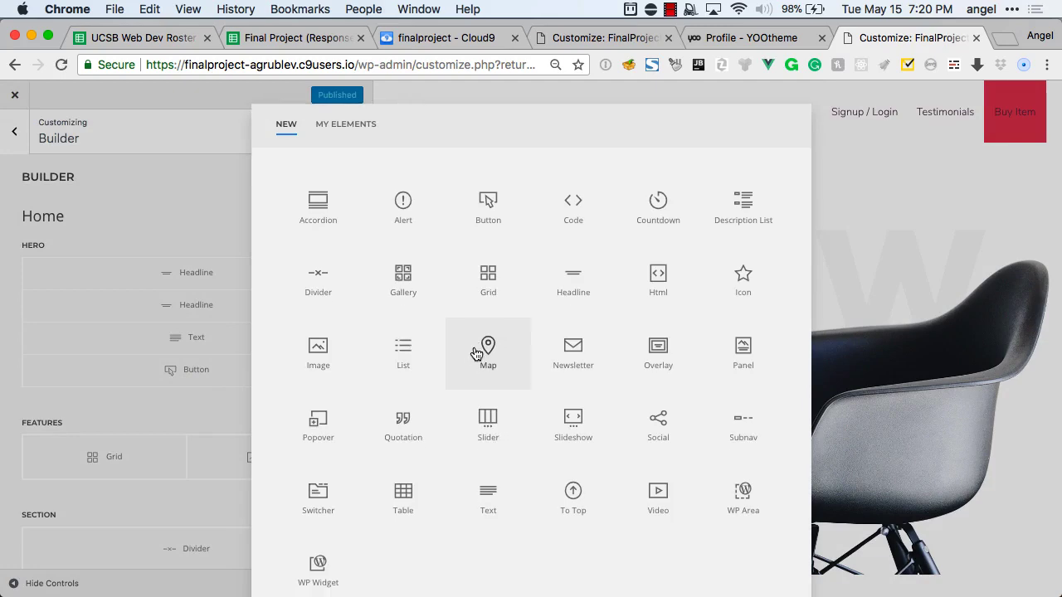
left_click(651, 345)
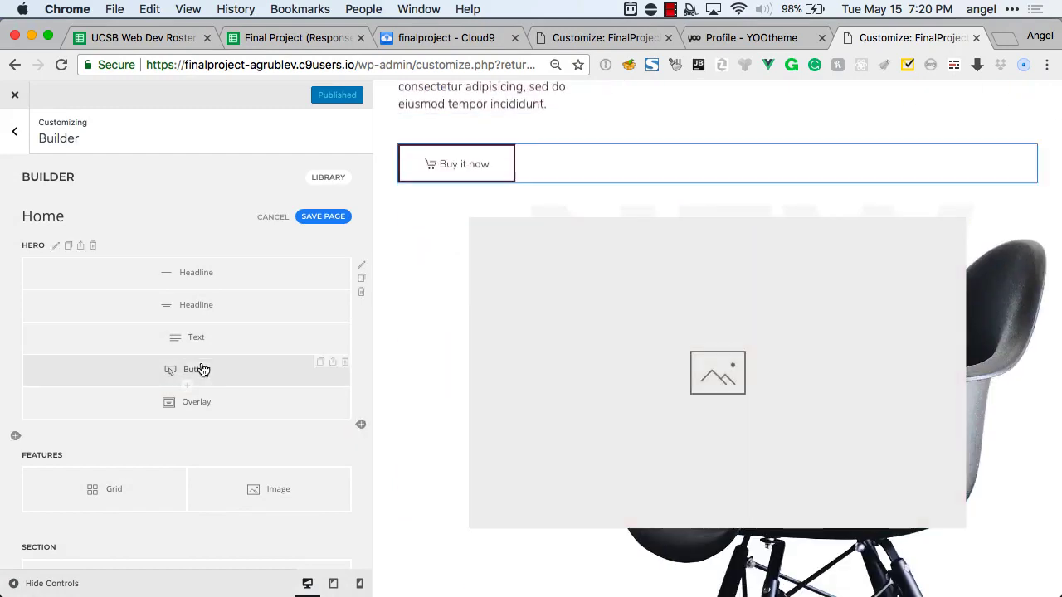
left_click(345, 395)
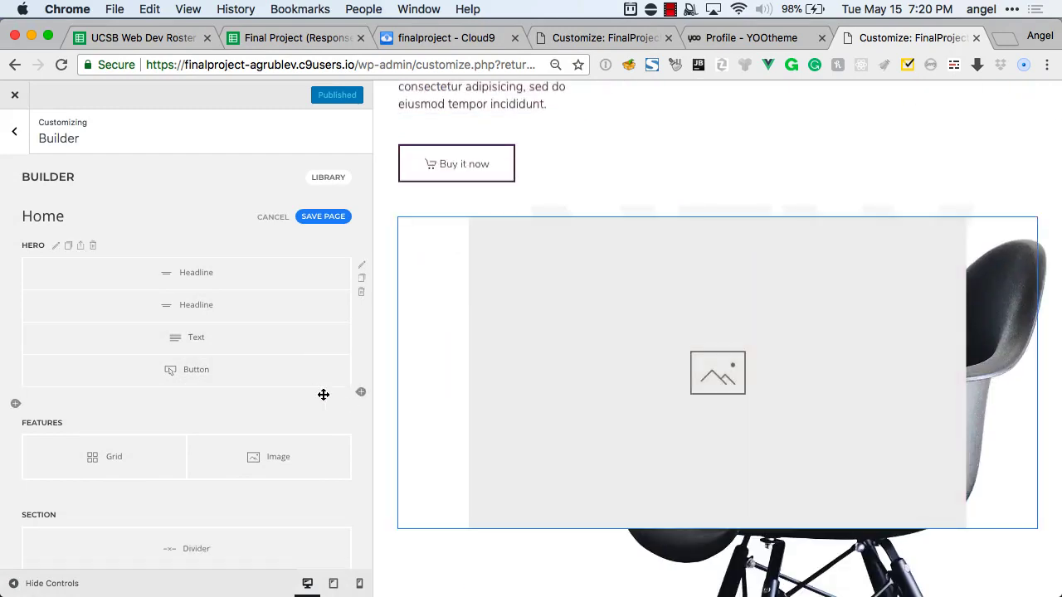
Add a second Button element under the hero's Buy it now button and open its settings.
left_click(188, 389)
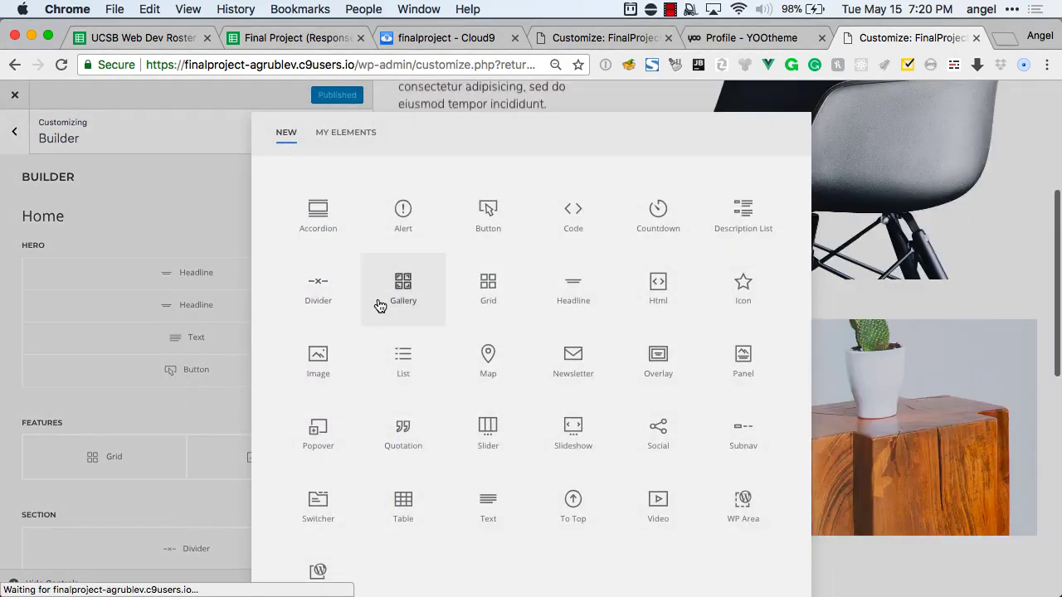
scroll(379, 304, "down", 1)
scroll(379, 306, "down", 1)
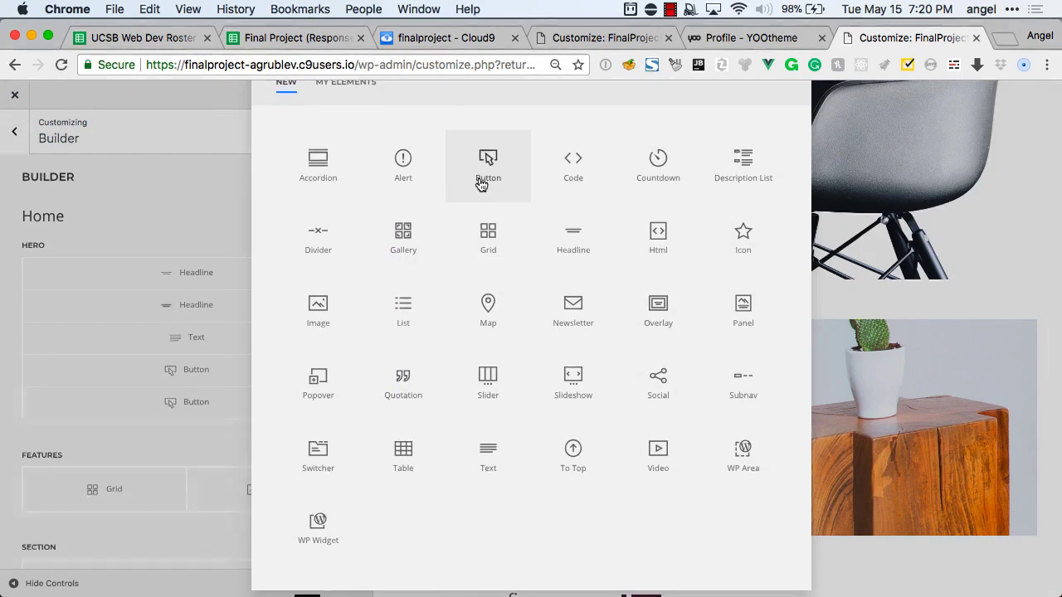
left_click(481, 182)
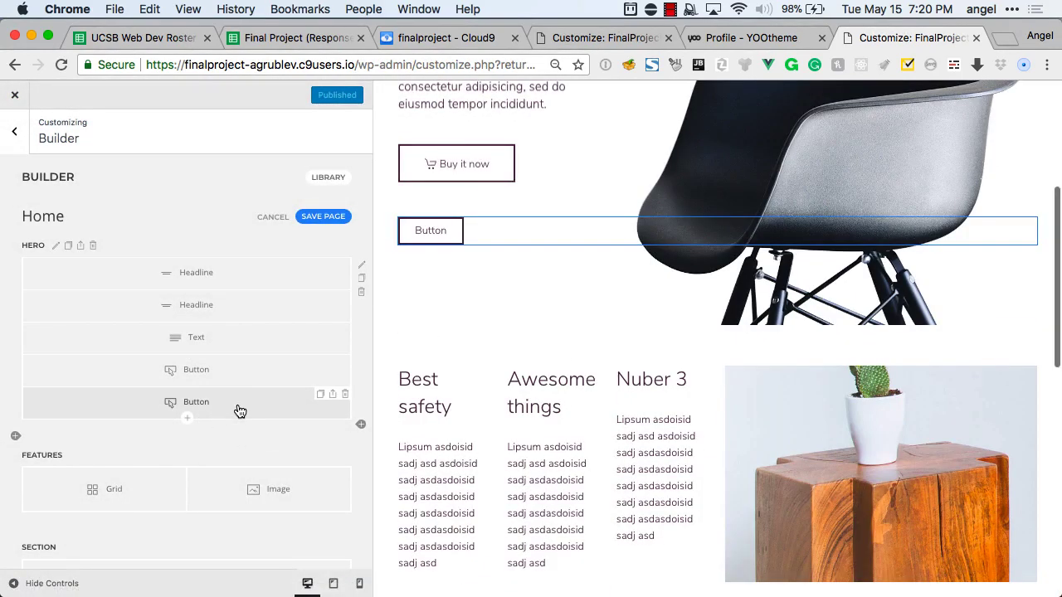
left_click(203, 403)
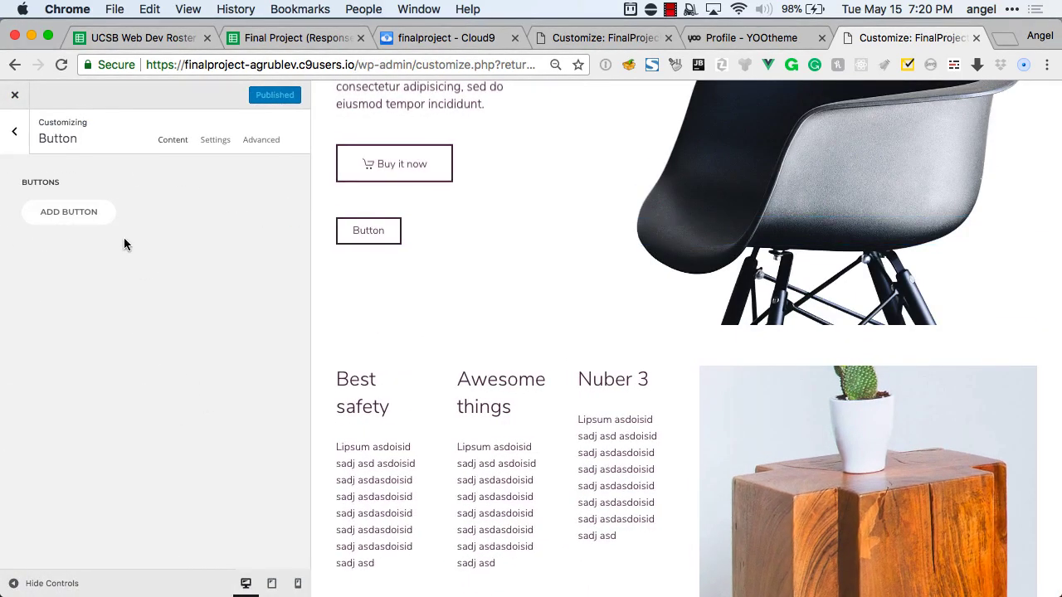
Add a button item labelled 'LOGIN SIGN UP' linking to the Signup / Login page.
left_click(72, 212)
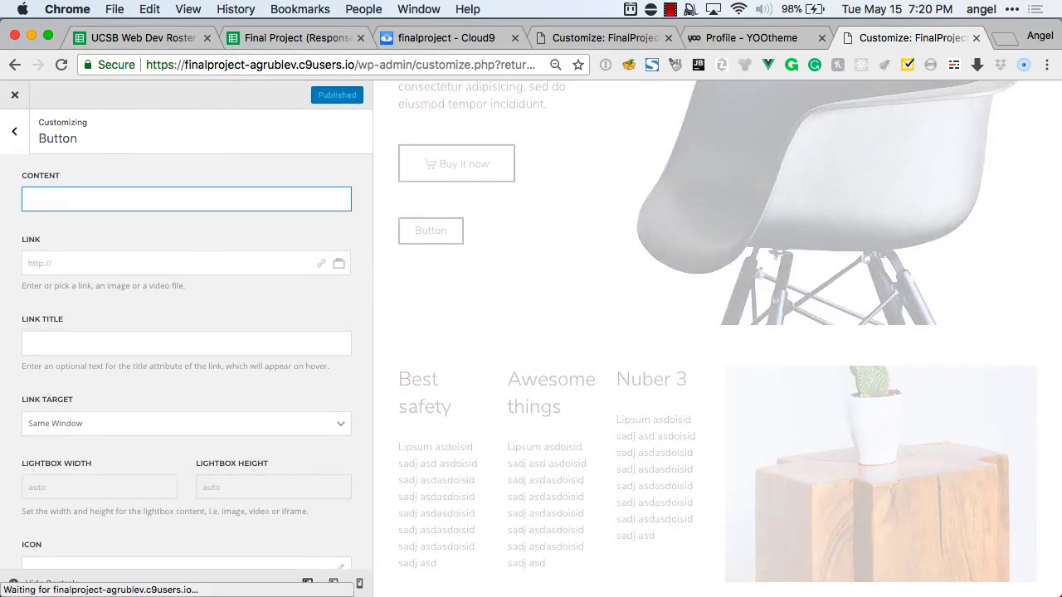
type("LOGIN SIGN UP")
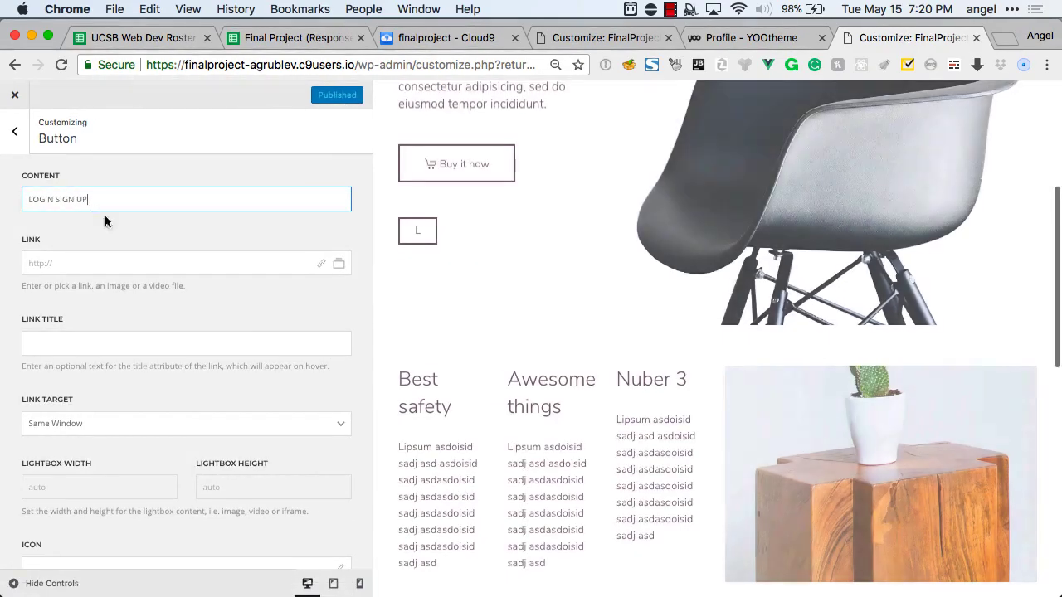
left_click(321, 264)
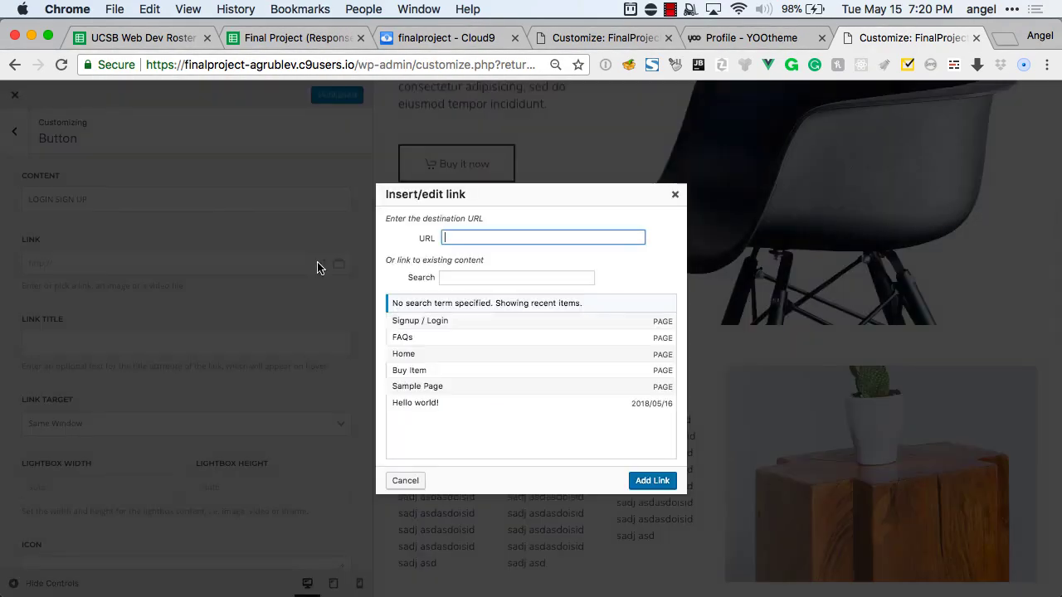
left_click(405, 320)
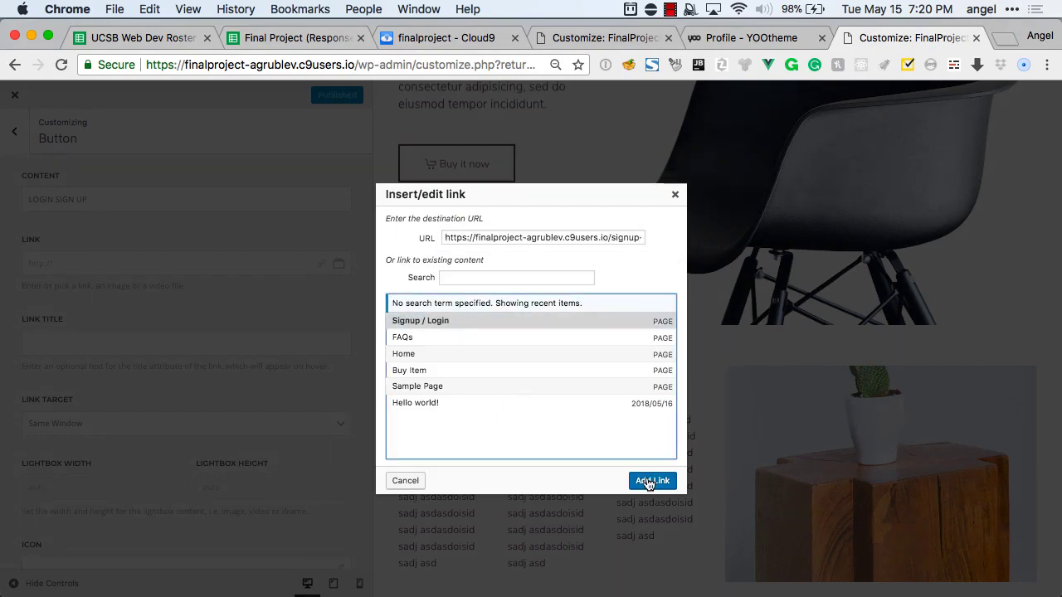
left_click(652, 481)
Make the button open in a modal lightbox sized 500 by 400, then return to the builder outline.
left_click(160, 423)
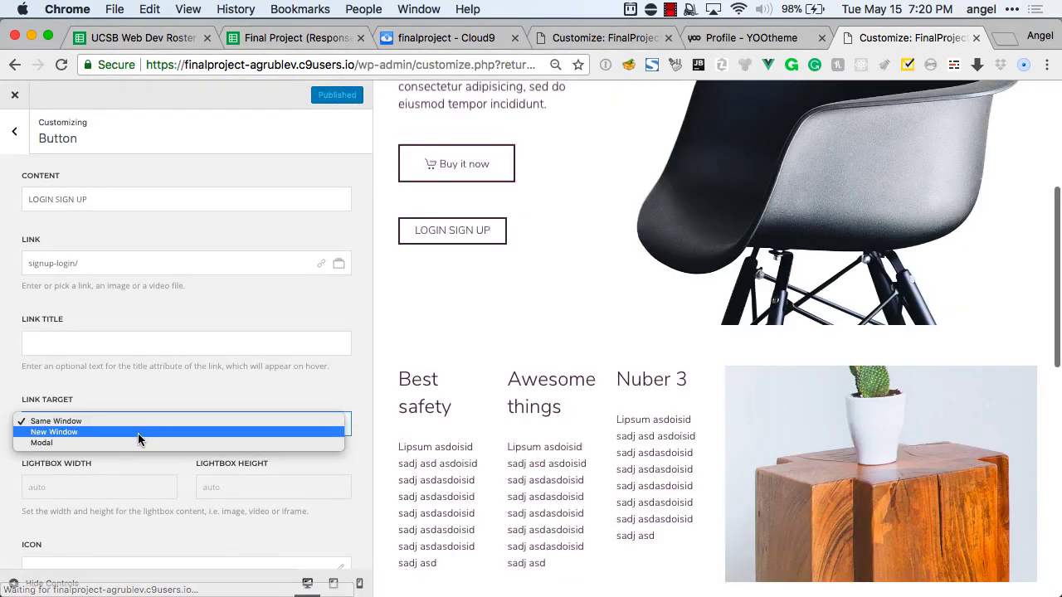
left_click(130, 442)
left_click(100, 485)
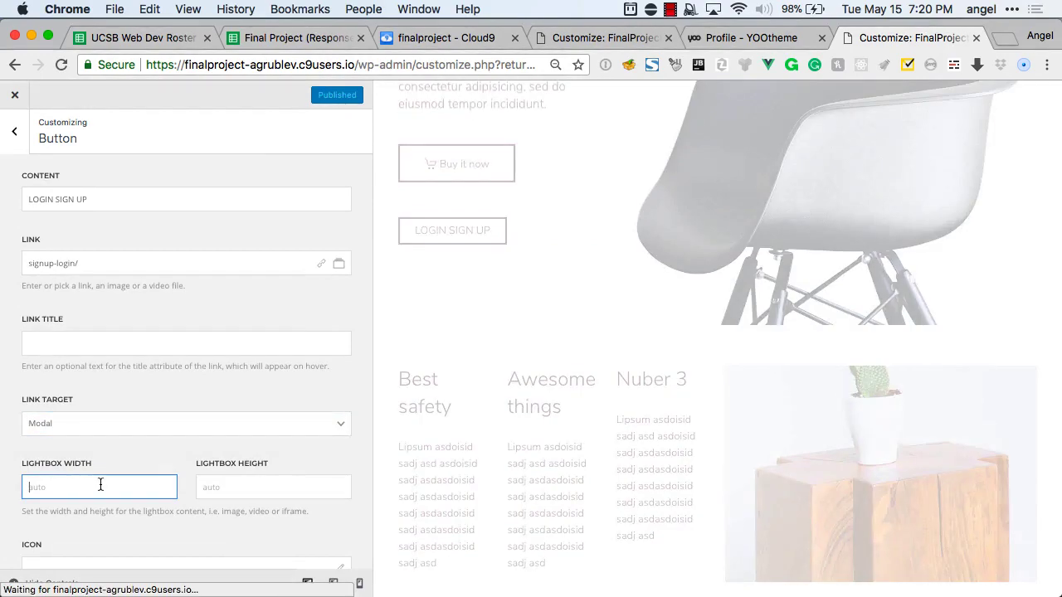
type("50")
key("super+a")
type("400")
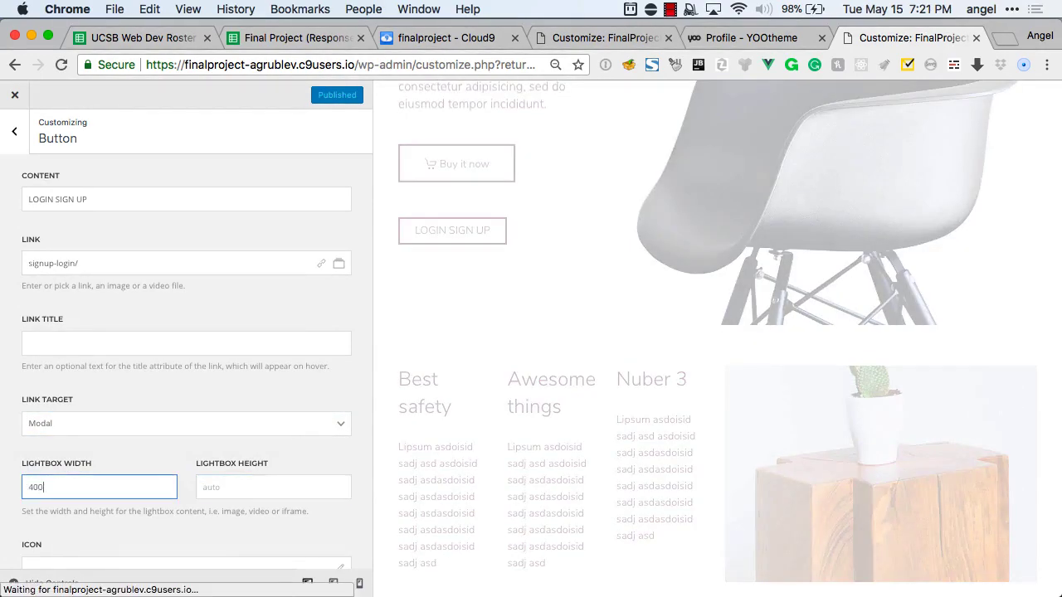
key("super+a")
type("500")
key("Tab")
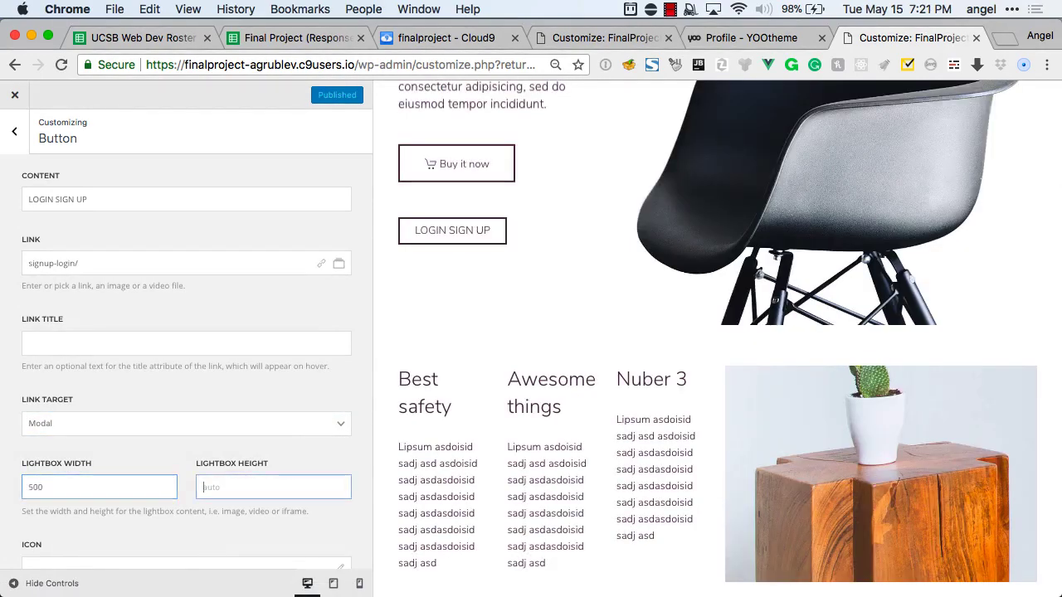
type("400")
scroll(125, 461, "down", 5)
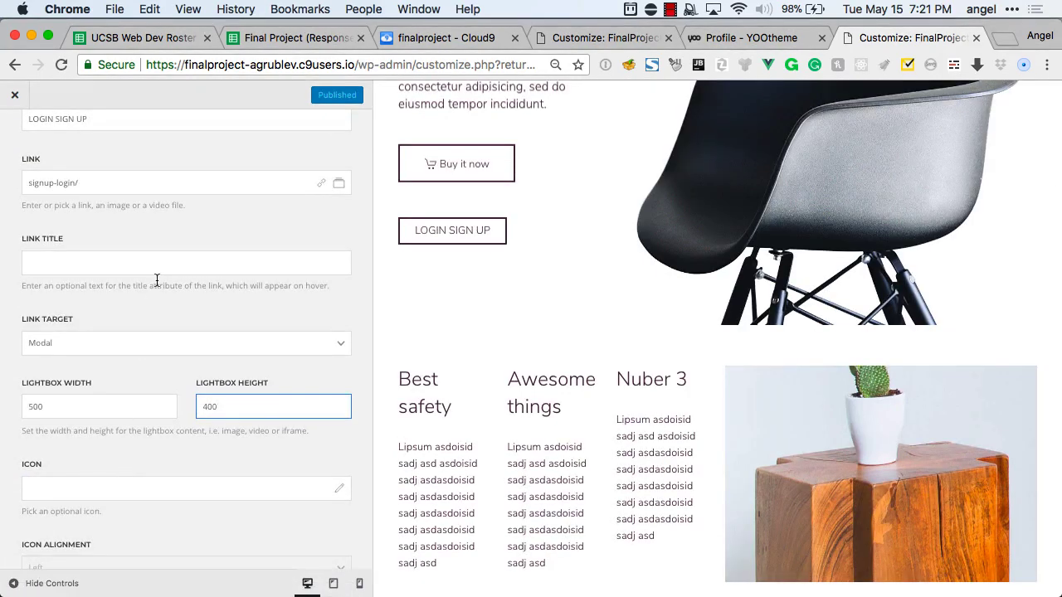
scroll(157, 280, "up", 5)
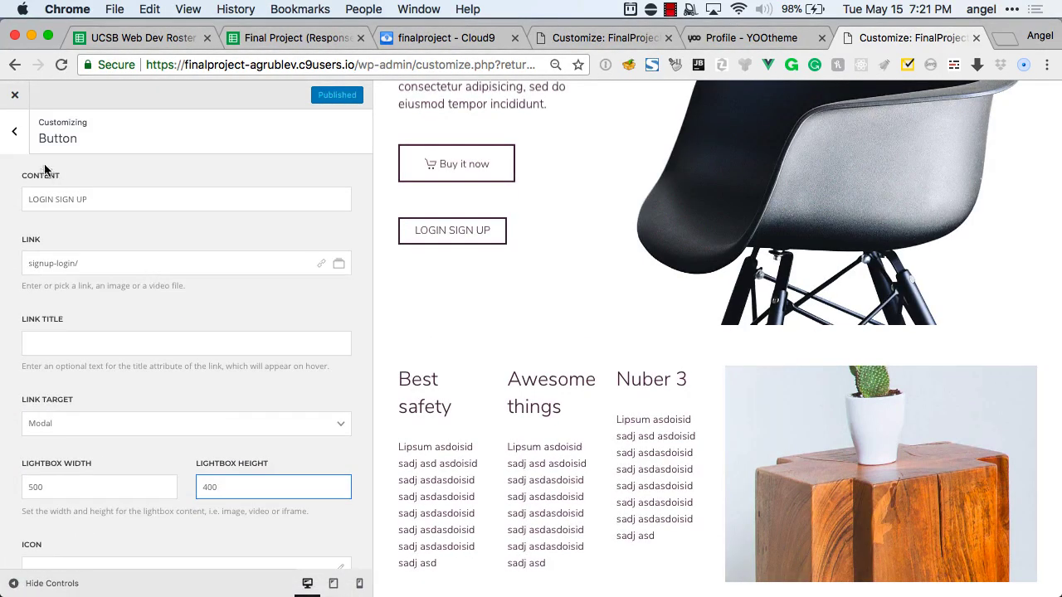
left_click(16, 142)
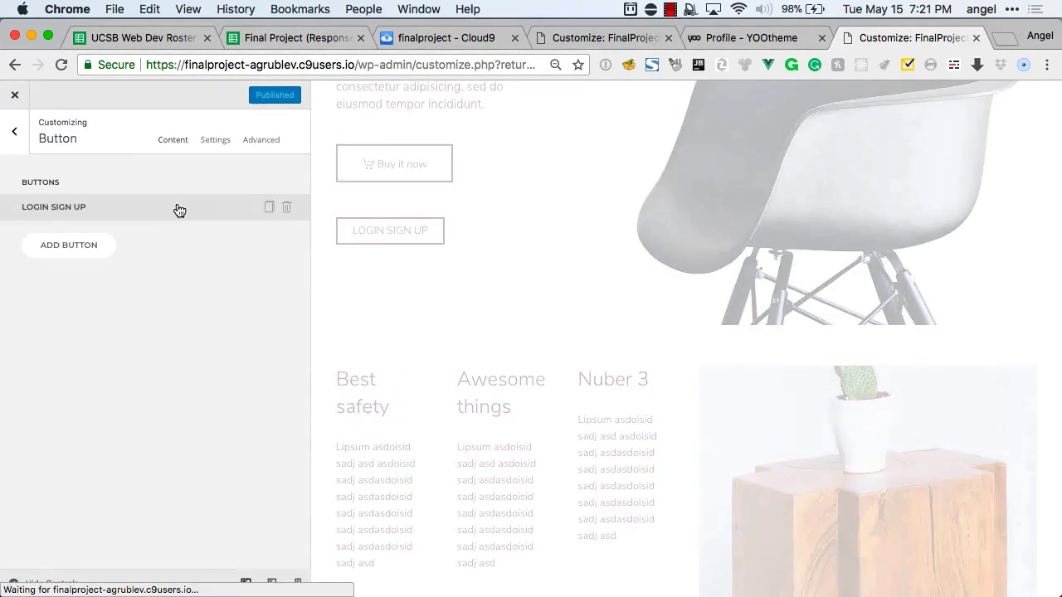
left_click(16, 136)
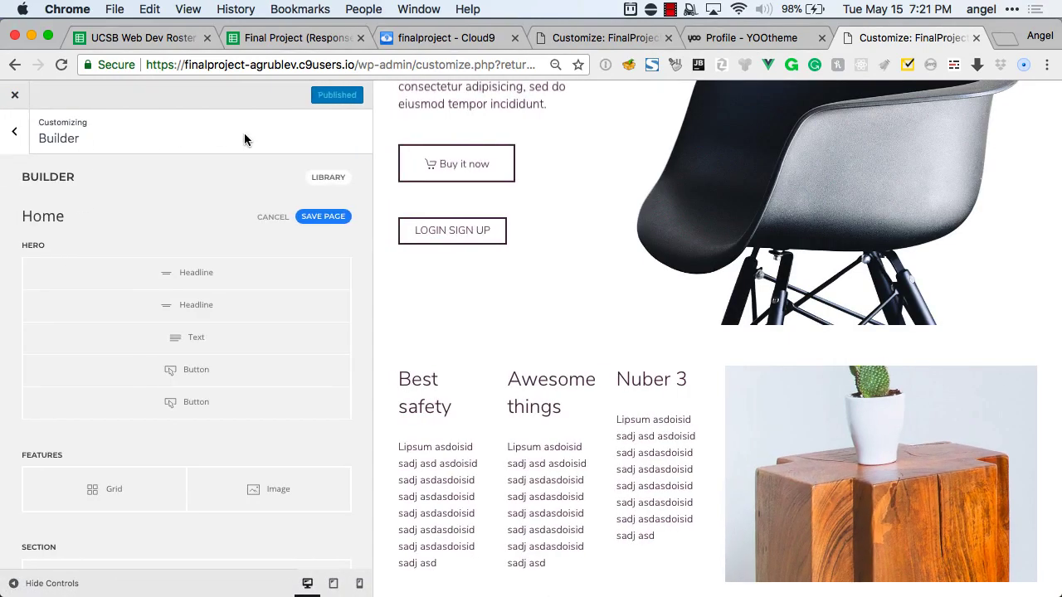
Save the Home page, test and close the LOGIN SIGN UP modal, then reload the private window.
left_click(322, 217)
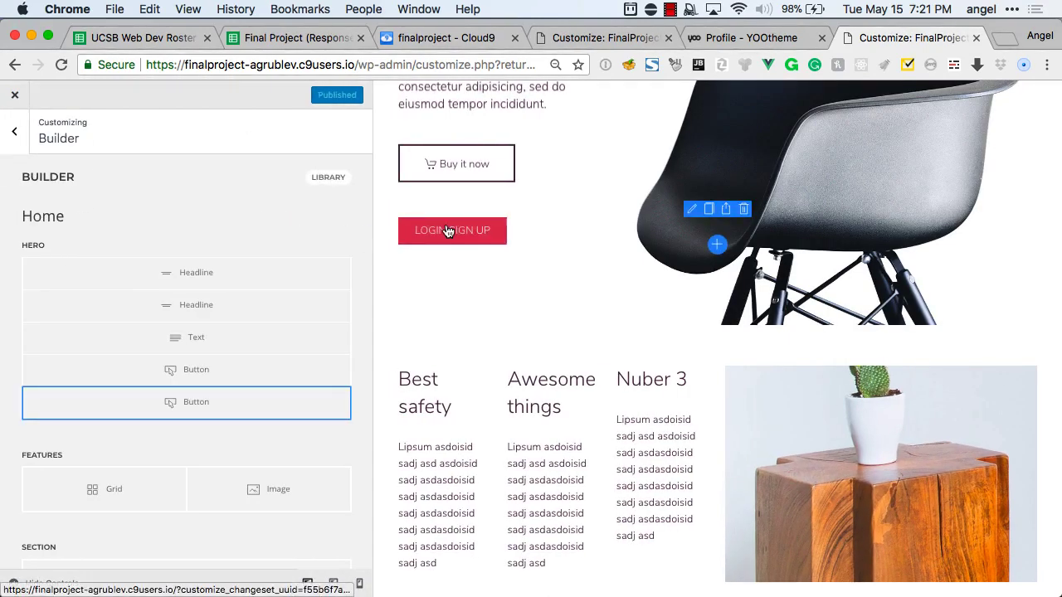
left_click(448, 233)
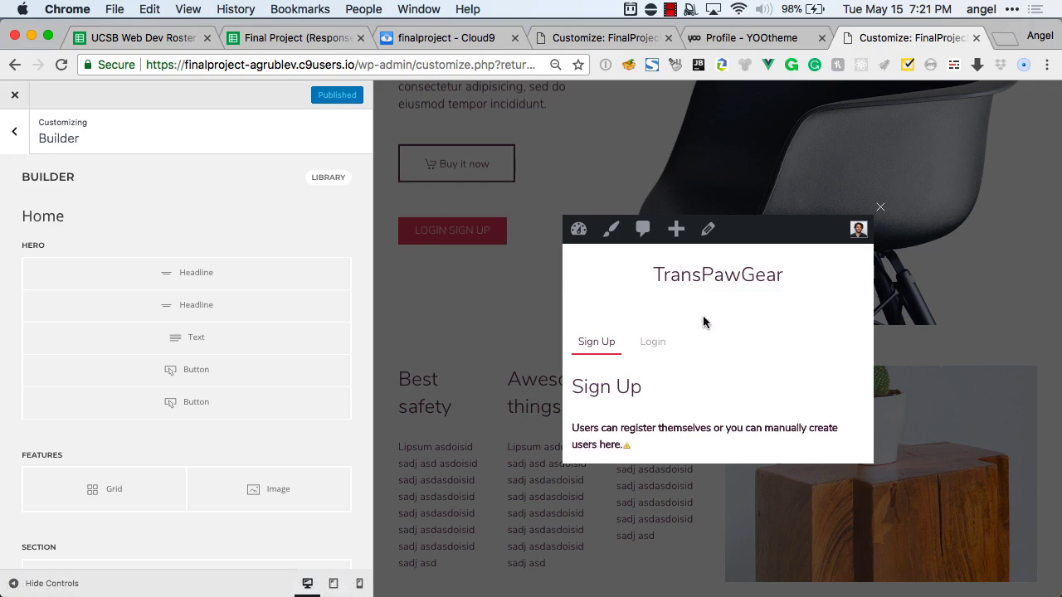
scroll(703, 322, "down", 3)
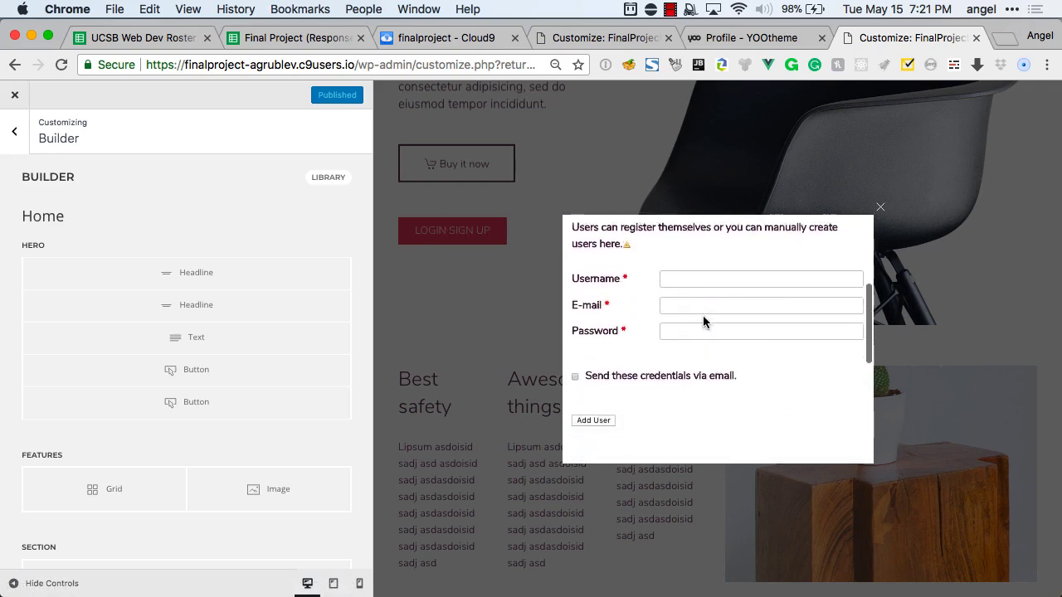
scroll(702, 316, "up", 5)
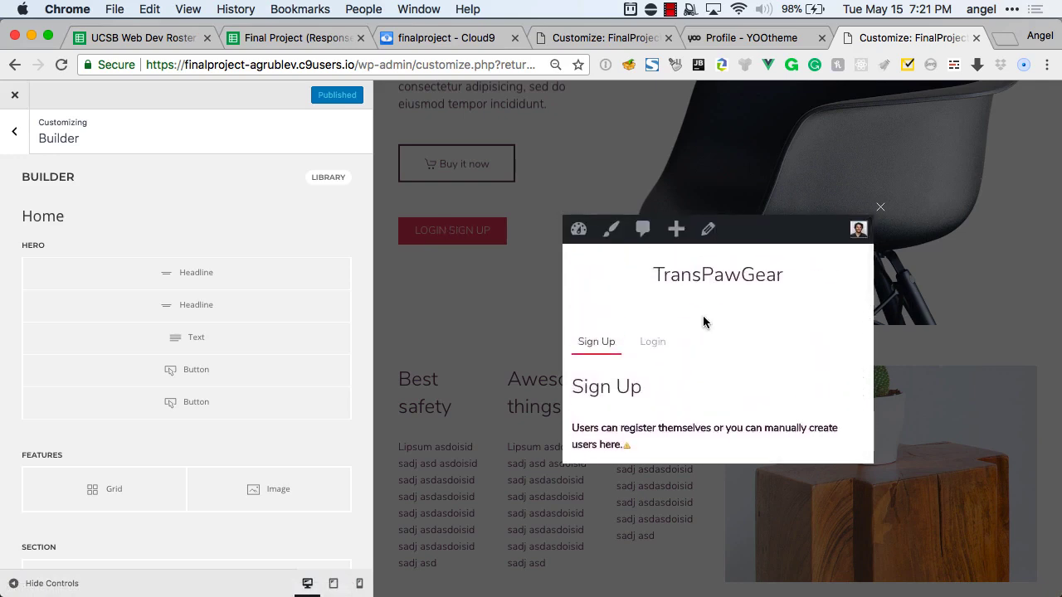
left_click(880, 207)
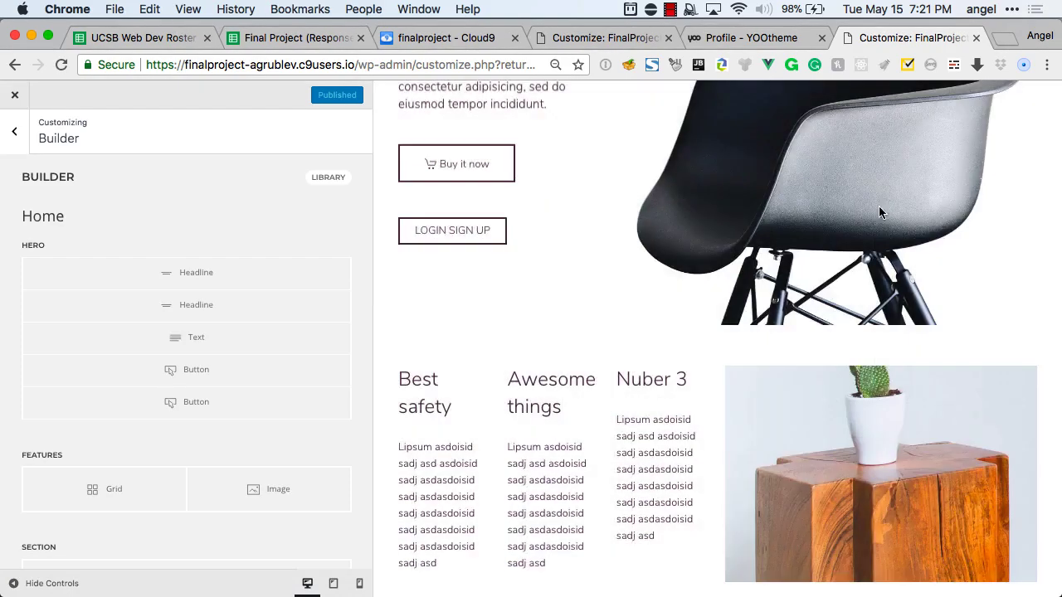
key("super+grave")
key("super+r")
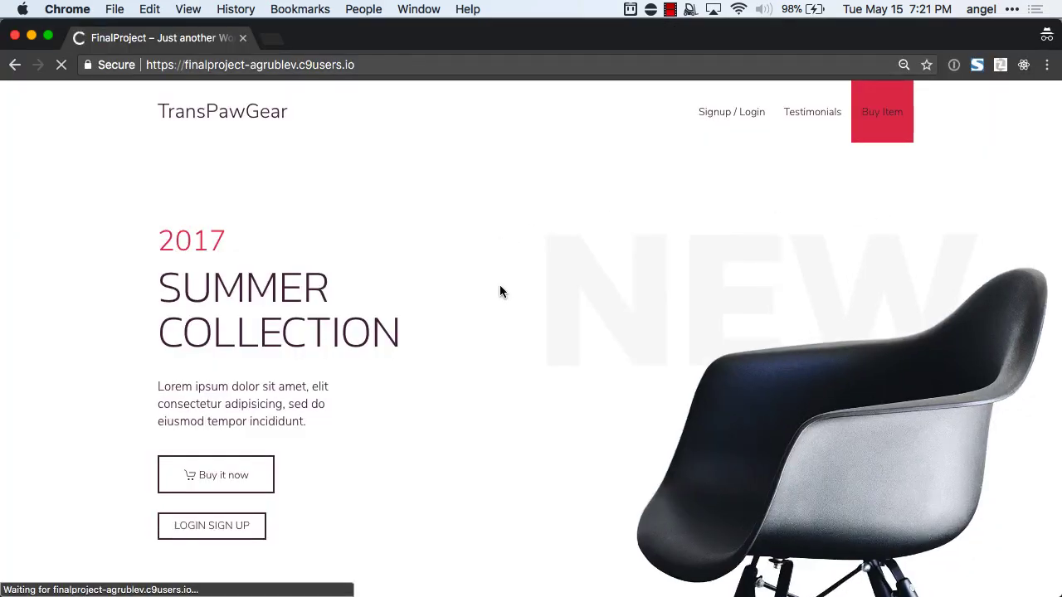
Open the LOGIN SIGN UP modal on the live homepage and scroll through it.
scroll(488, 349, "down", 1)
left_click(207, 482)
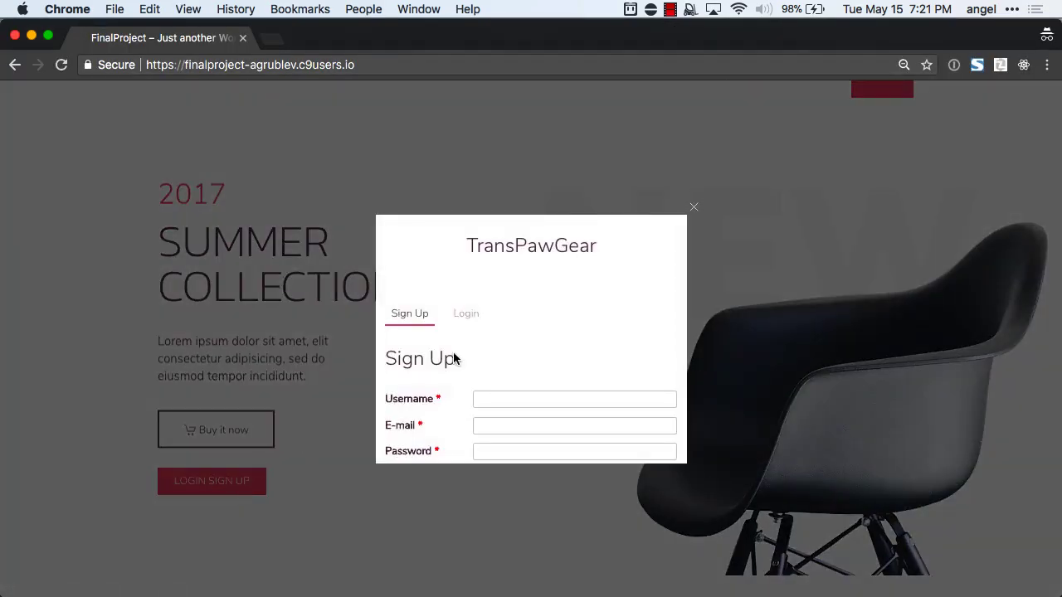
scroll(521, 335, "down", 5)
scroll(520, 334, "up", 5)
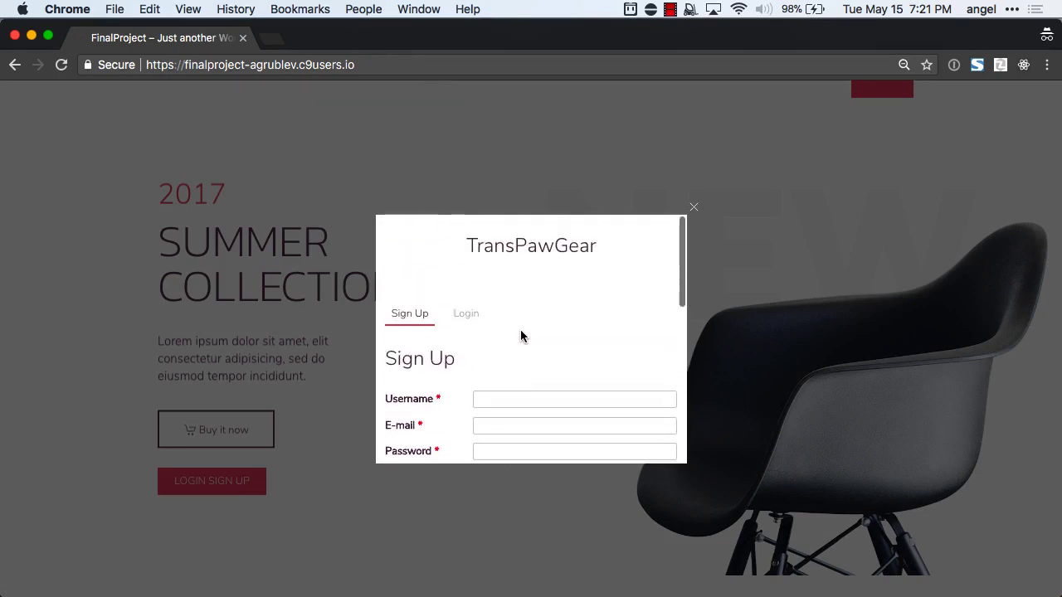
scroll(520, 334, "down", 10)
scroll(521, 331, "left", 5)
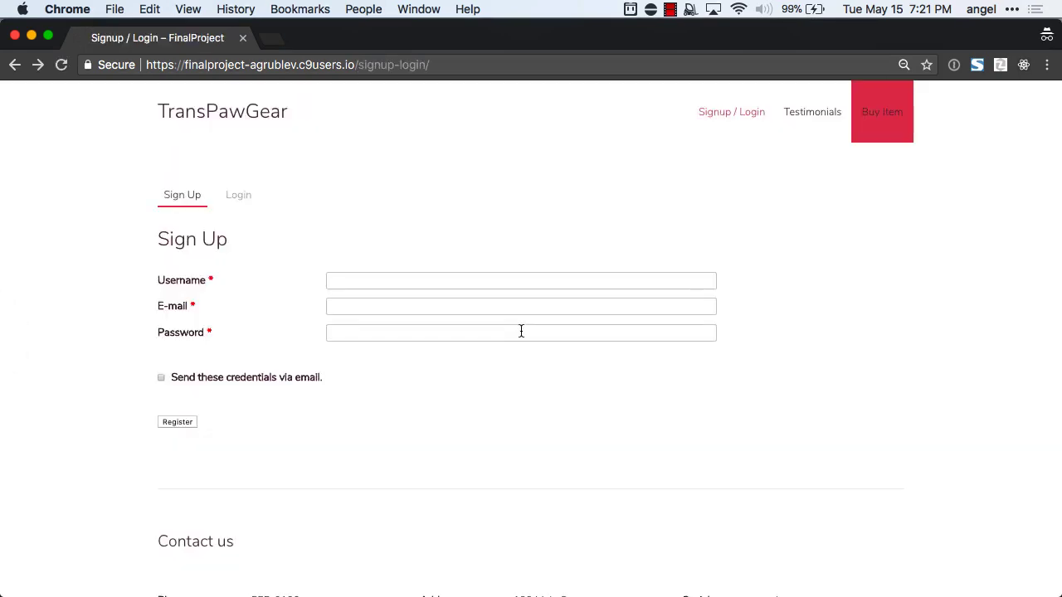
scroll(193, 299, "right", 5)
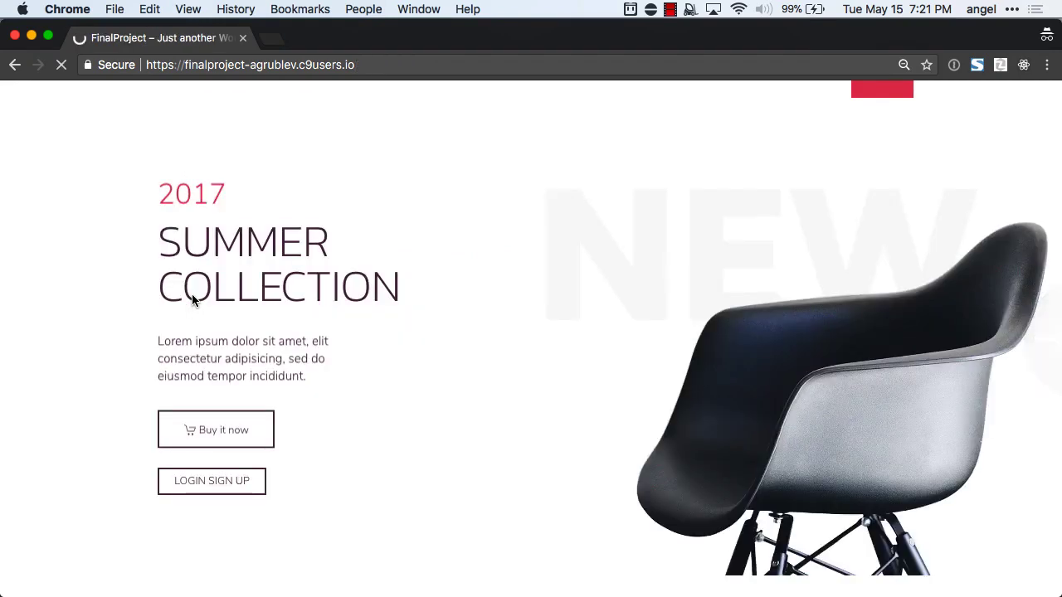
Reopen the signup modal and inspect its content in Chrome DevTools.
left_click(219, 481)
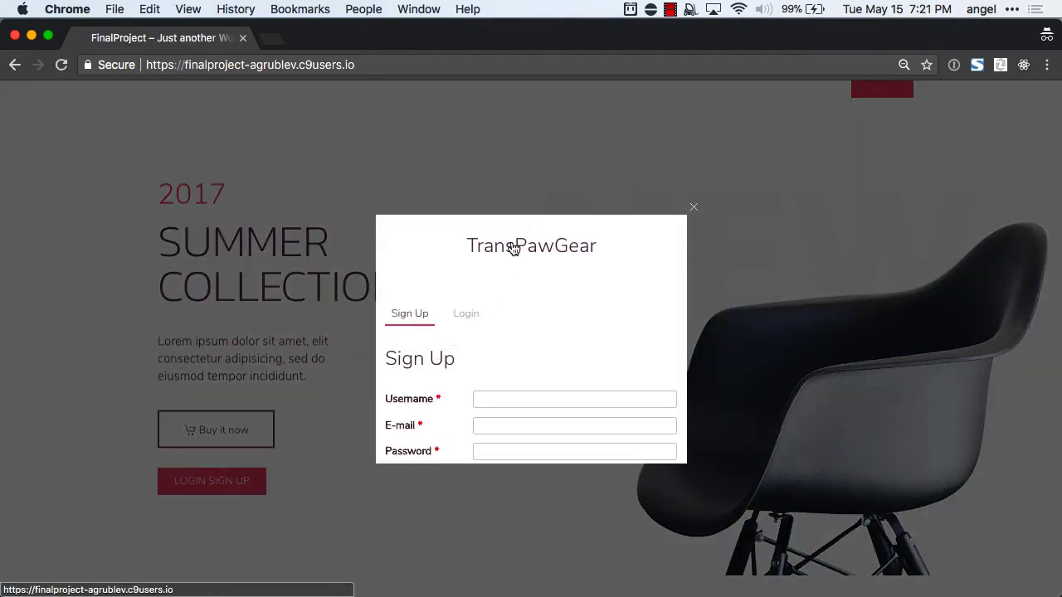
scroll(537, 351, "down", 10)
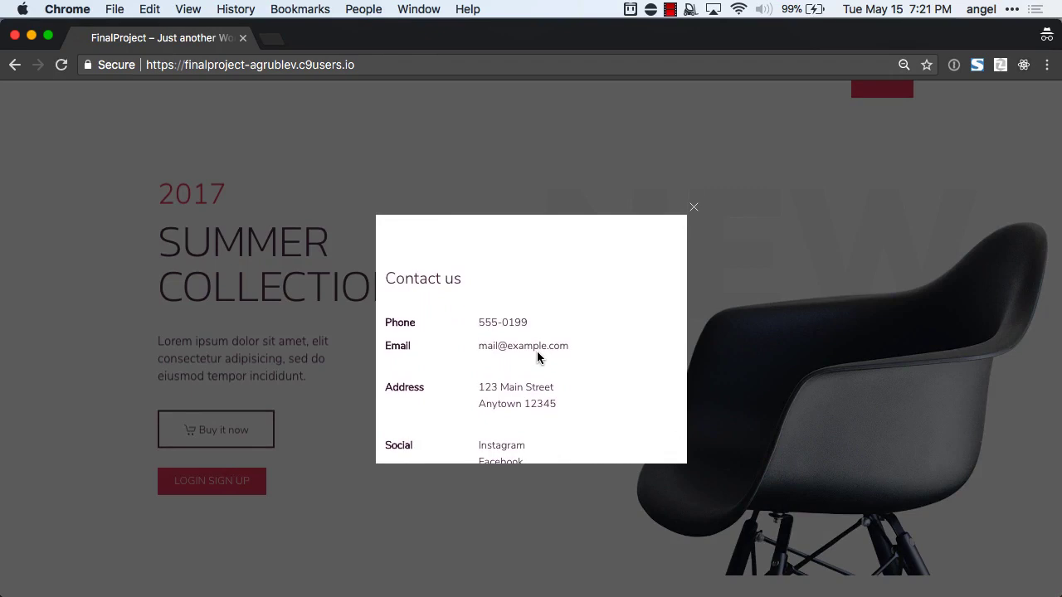
scroll(508, 315, "up", 1)
scroll(508, 315, "up", 9)
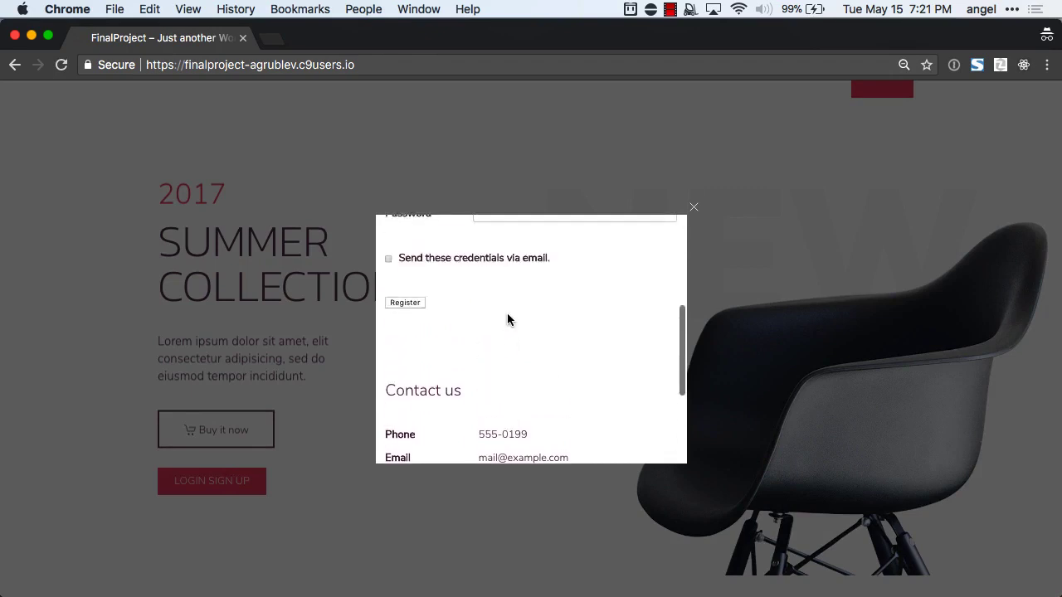
right_click(399, 223)
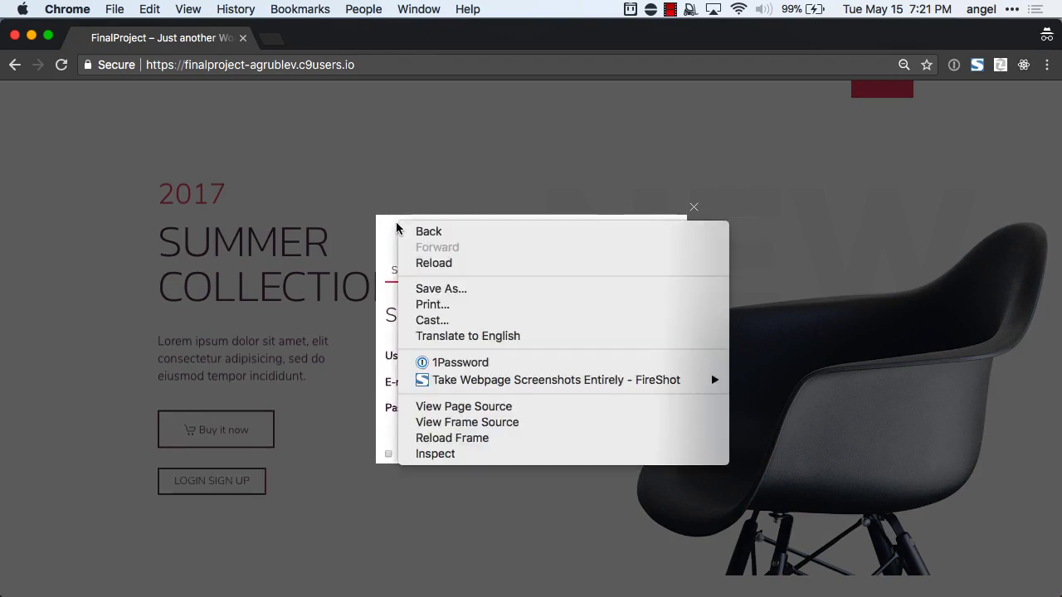
left_click(453, 455)
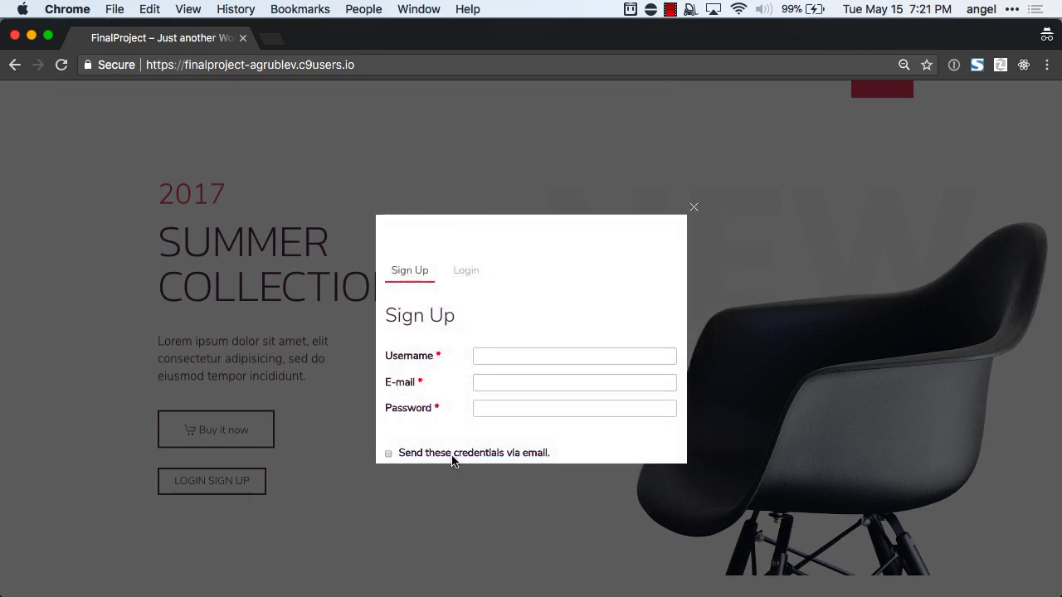
Copy the tm-header-mobile class name from the mobile header element's markup.
scroll(224, 526, "up", 3)
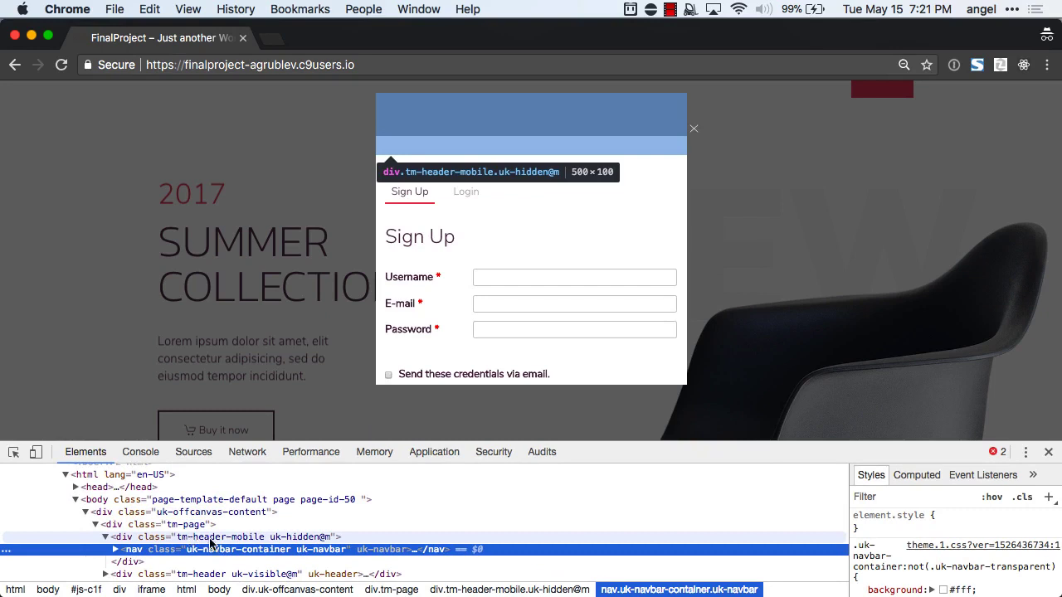
left_click(207, 540)
double_click(176, 540)
left_click(177, 540)
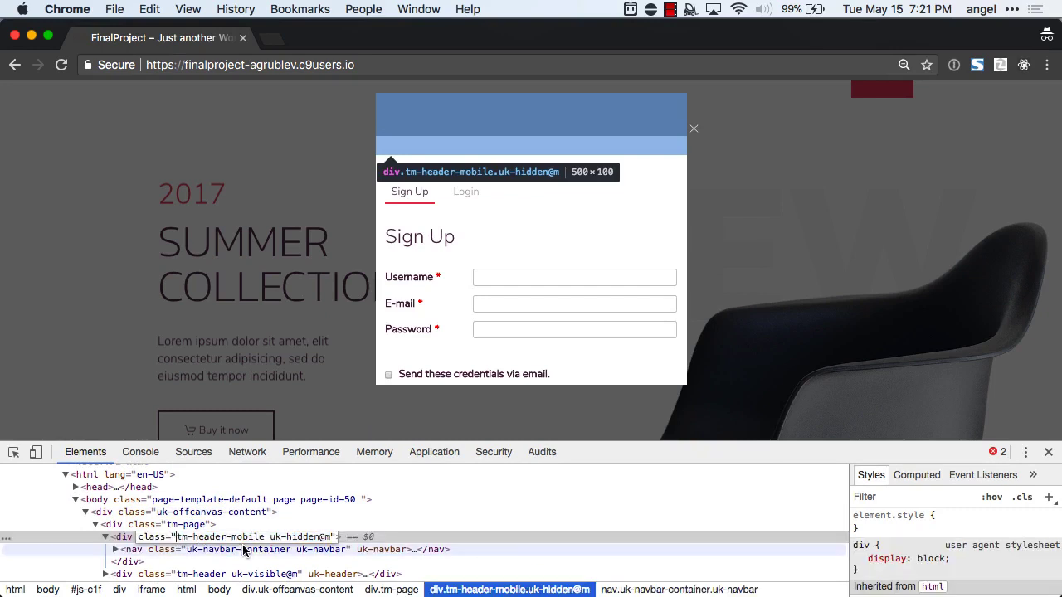
left_click(266, 540, "shift")
key("super+c")
key("super+c")
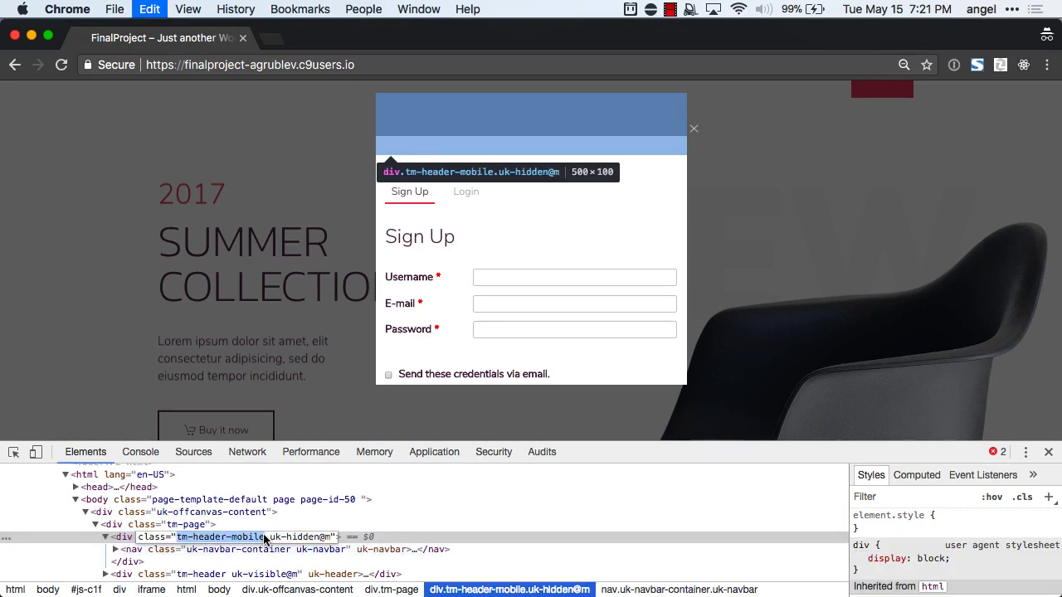
Inspect the TransPawGear logo link to reveal the 500×400 signup-login iframe.
scroll(415, 348, "up", 2)
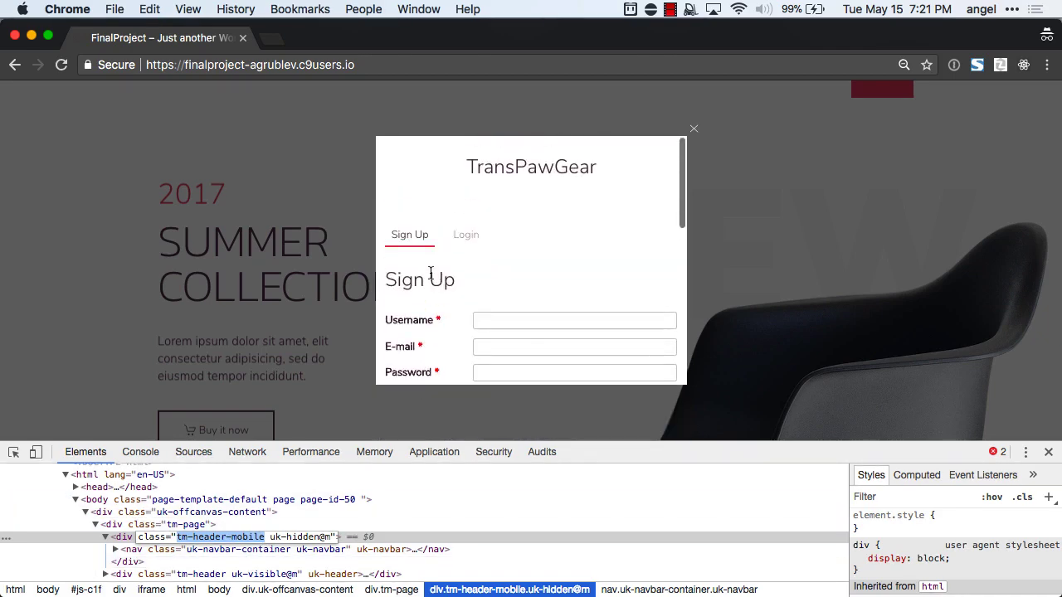
right_click(504, 167)
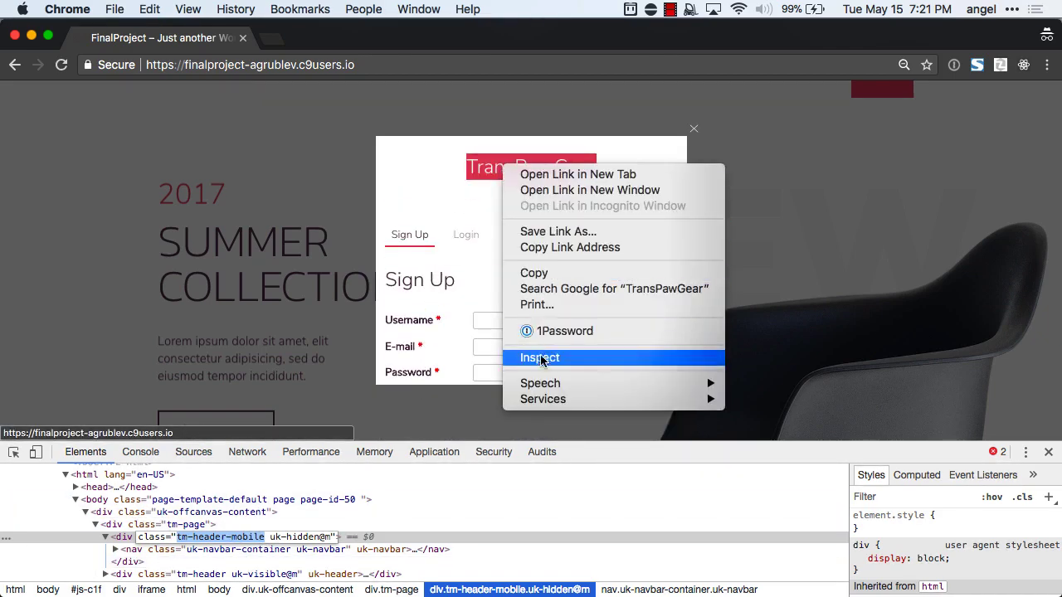
left_click(539, 358)
scroll(205, 539, "up", 3)
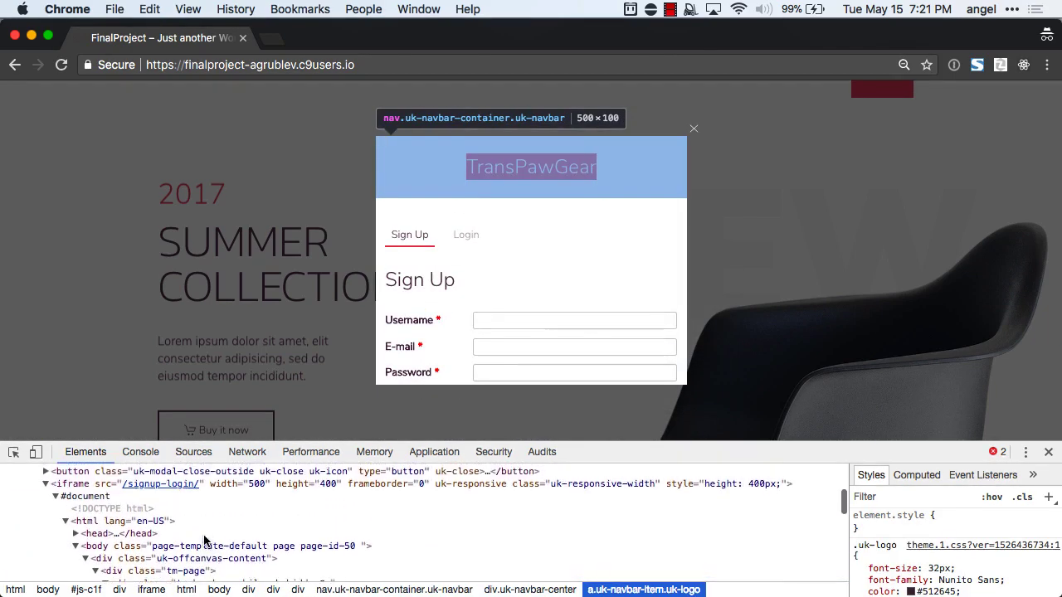
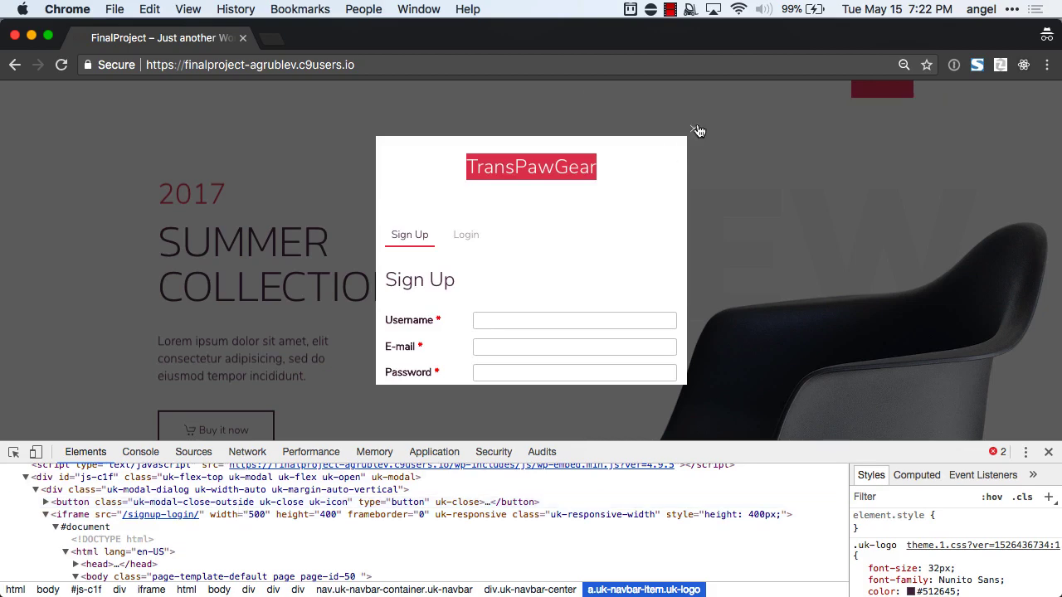
Dismiss the live site's sign-up popup with its close X.
left_click(697, 131)
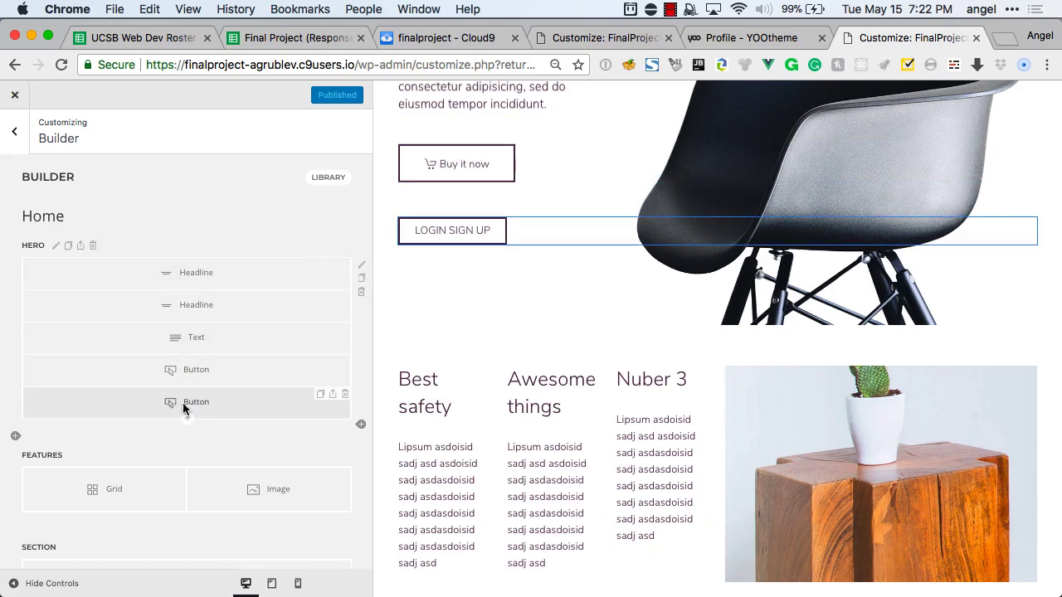
Keep the LOGIN SIGN UP hero button's Link Target set to Modal.
left_click(183, 402)
left_click(69, 210)
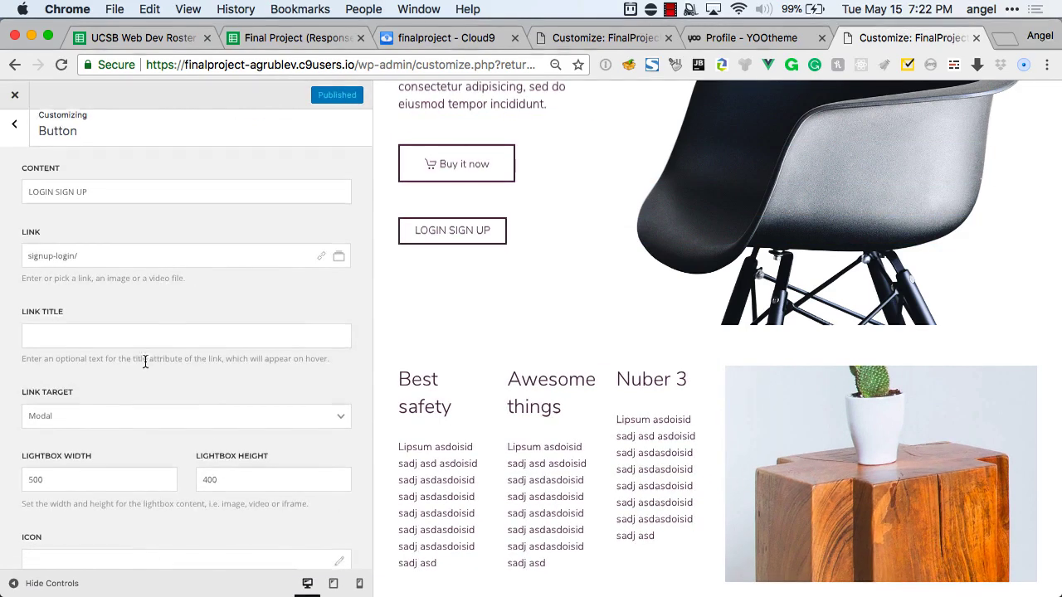
scroll(142, 360, "down", 5)
scroll(141, 348, "up", 2)
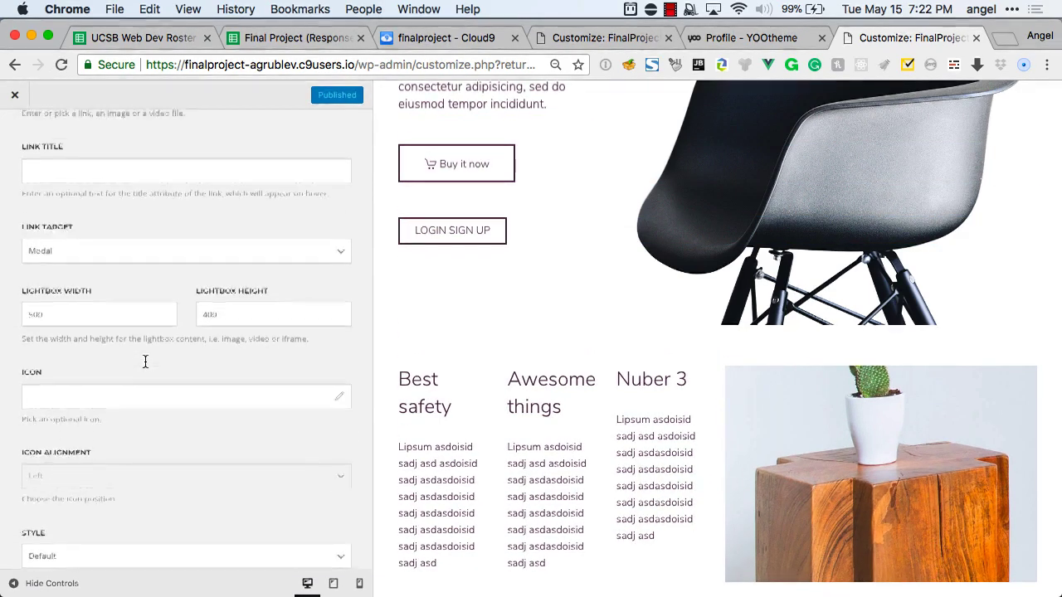
left_click(133, 297)
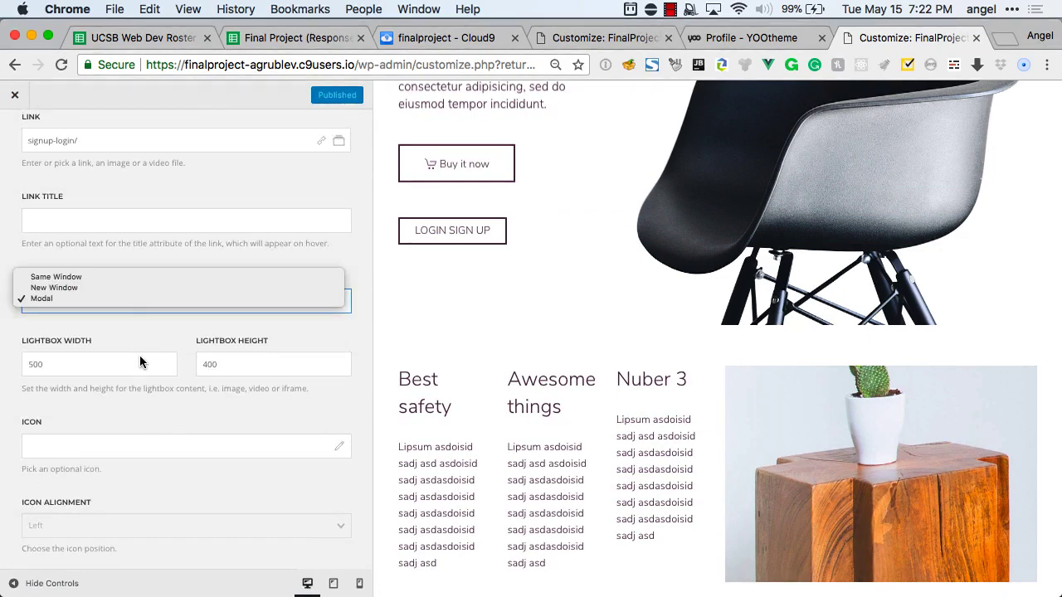
left_click(132, 299)
scroll(139, 349, "up", 3)
scroll(140, 347, "up", 2)
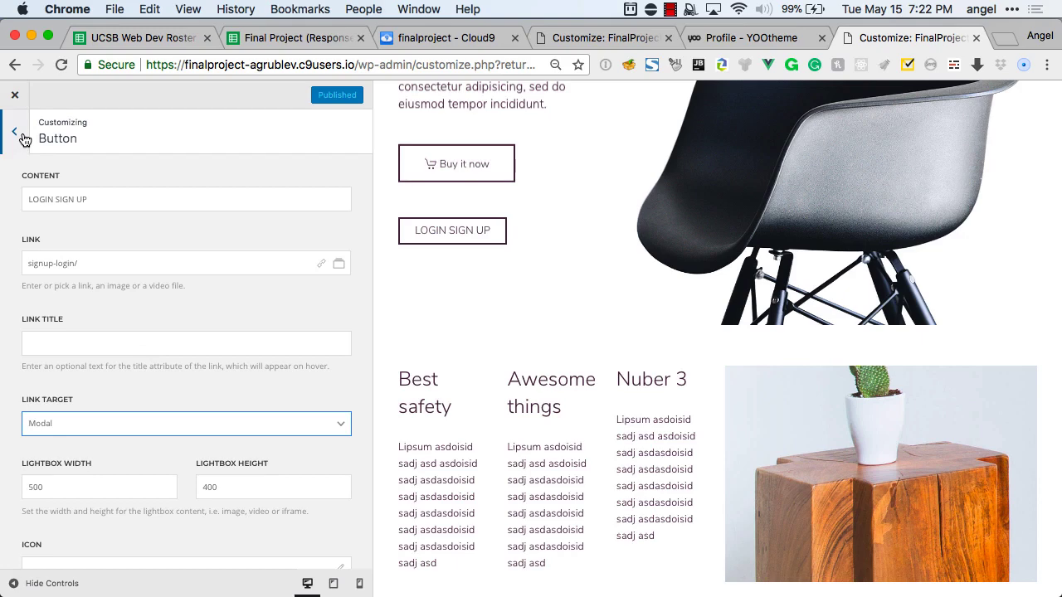
left_click(14, 133)
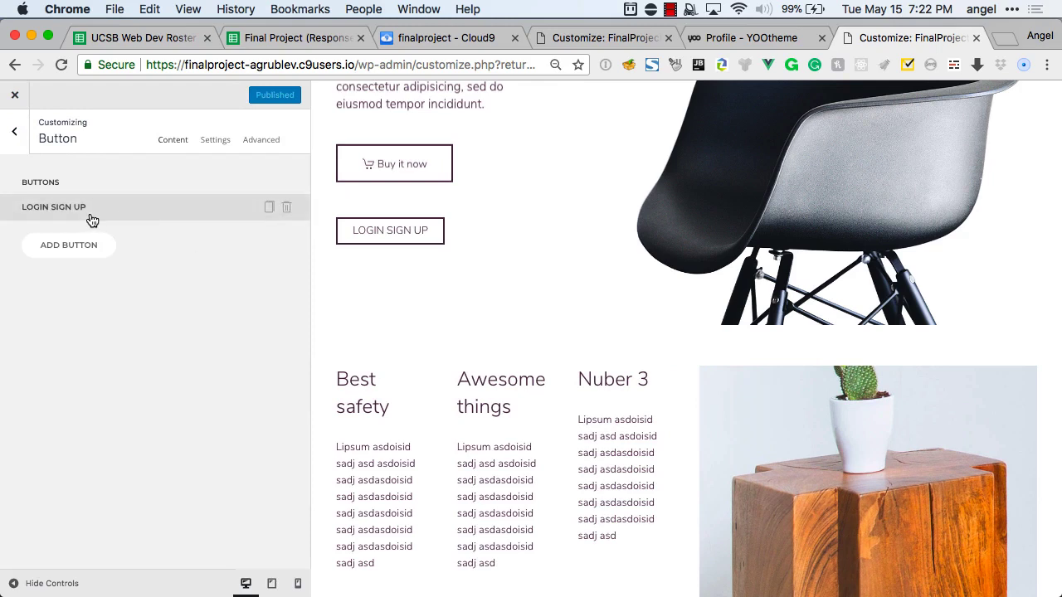
Preview the LOGIN SIGN UP sign-up popup, close it, and bring up the Hero's element library.
left_click(396, 234)
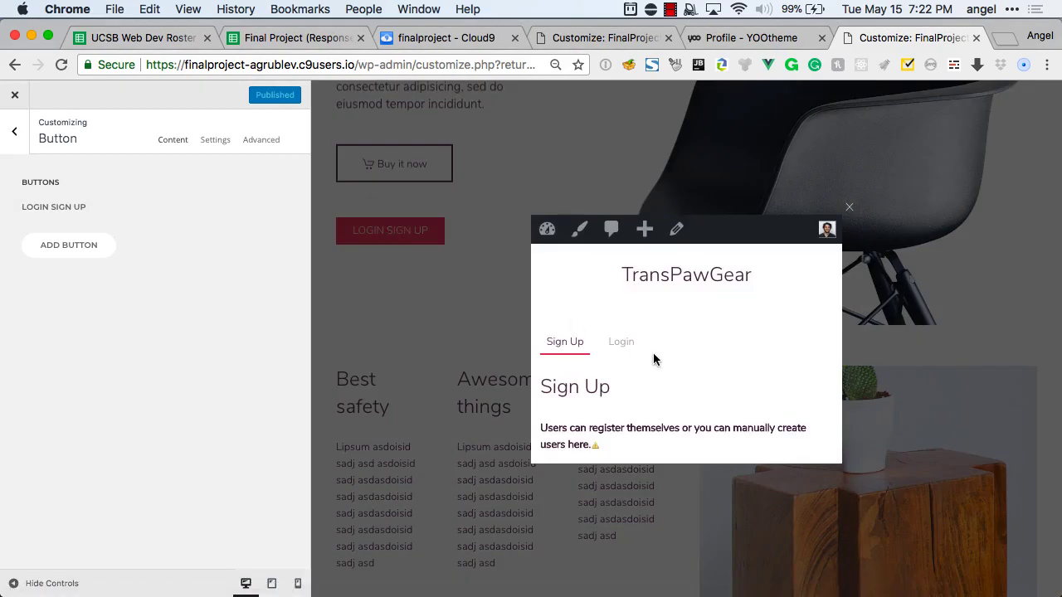
scroll(654, 355, "down", 1)
scroll(648, 378, "down", 1)
left_click(475, 359)
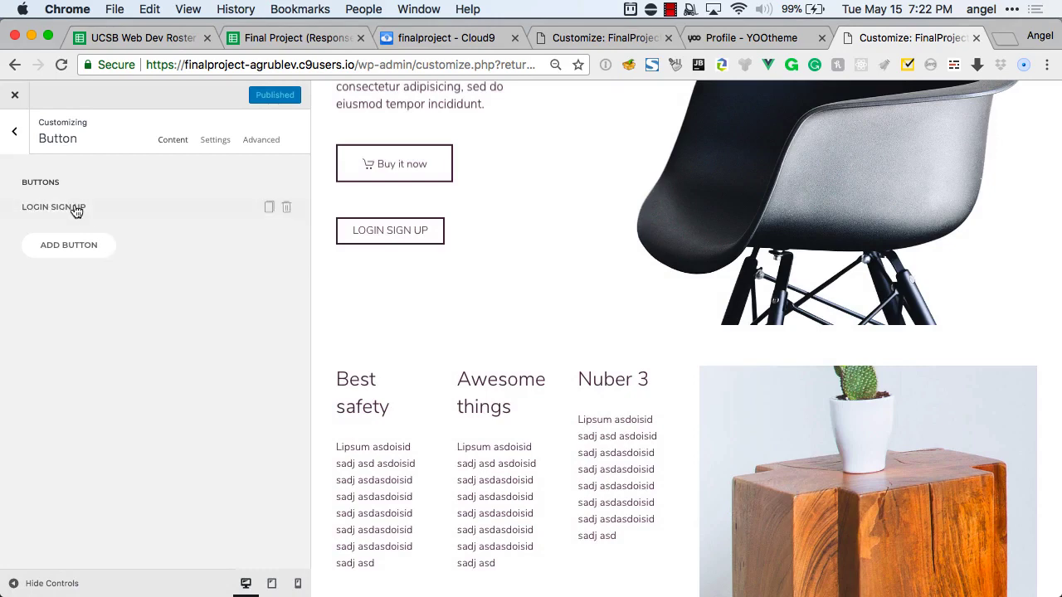
left_click(17, 134)
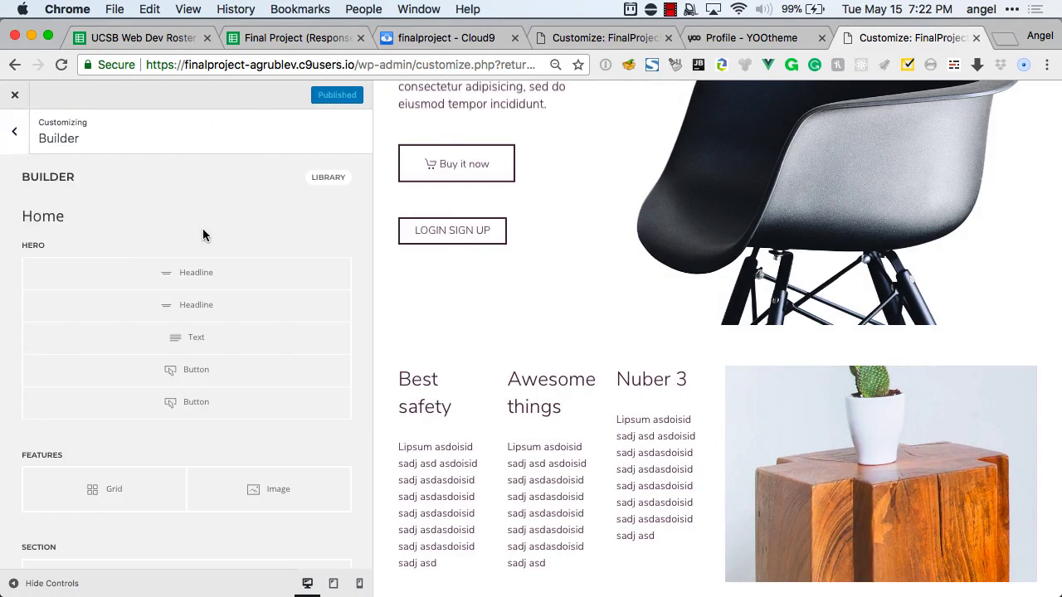
left_click(189, 419)
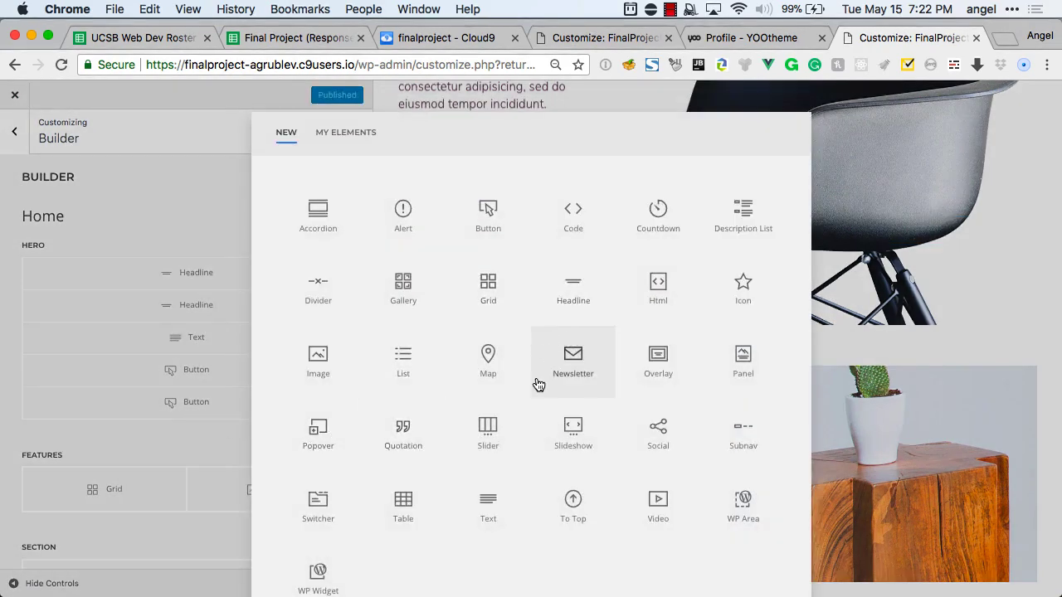
Add a Text element under the Hero buttons containing the [wppb-login] shortcode.
left_click(483, 495)
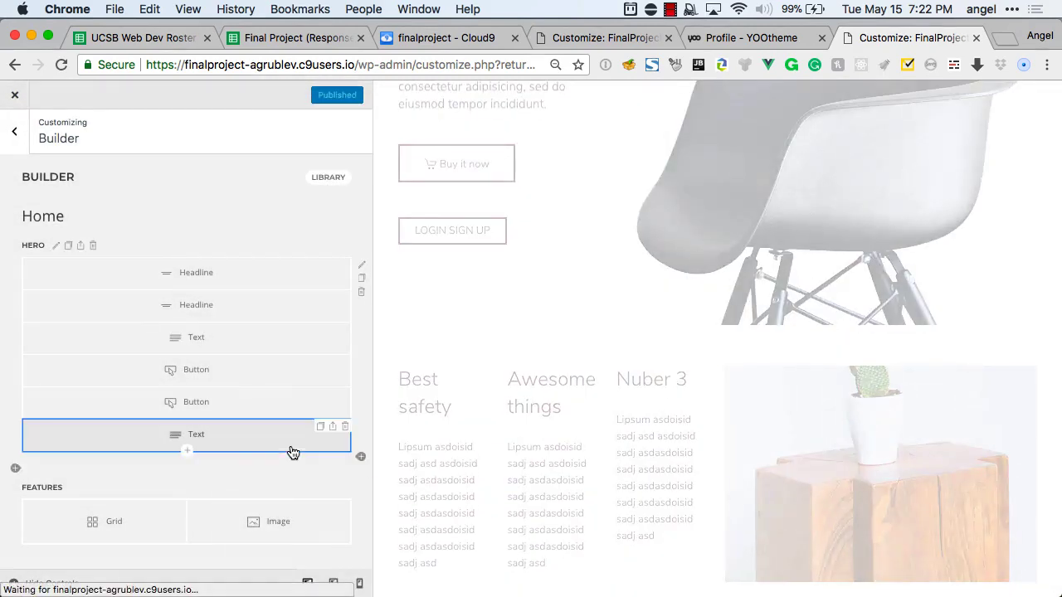
left_click(214, 438)
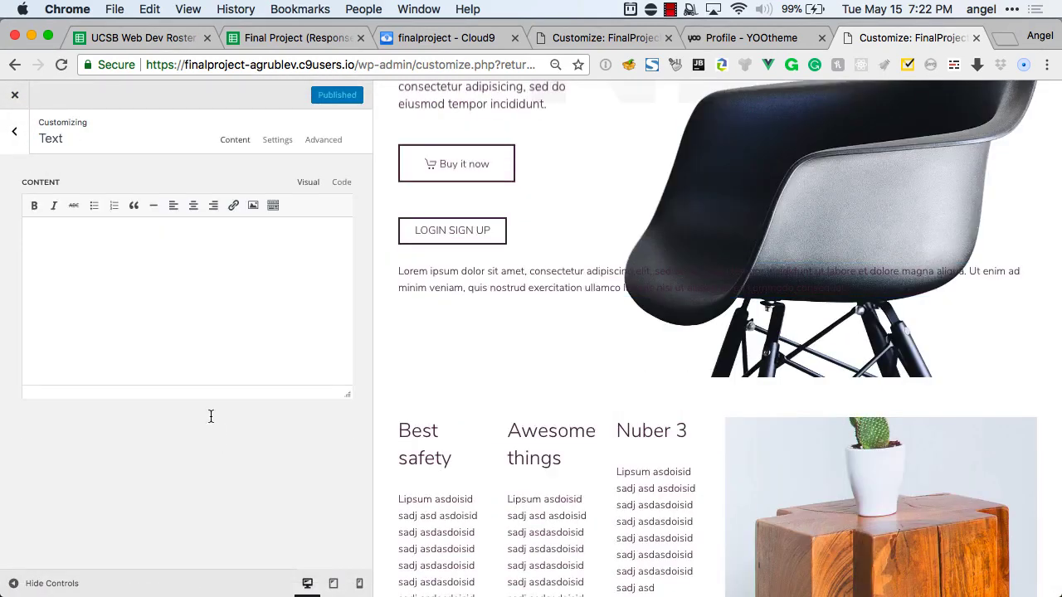
key("super+shift+v")
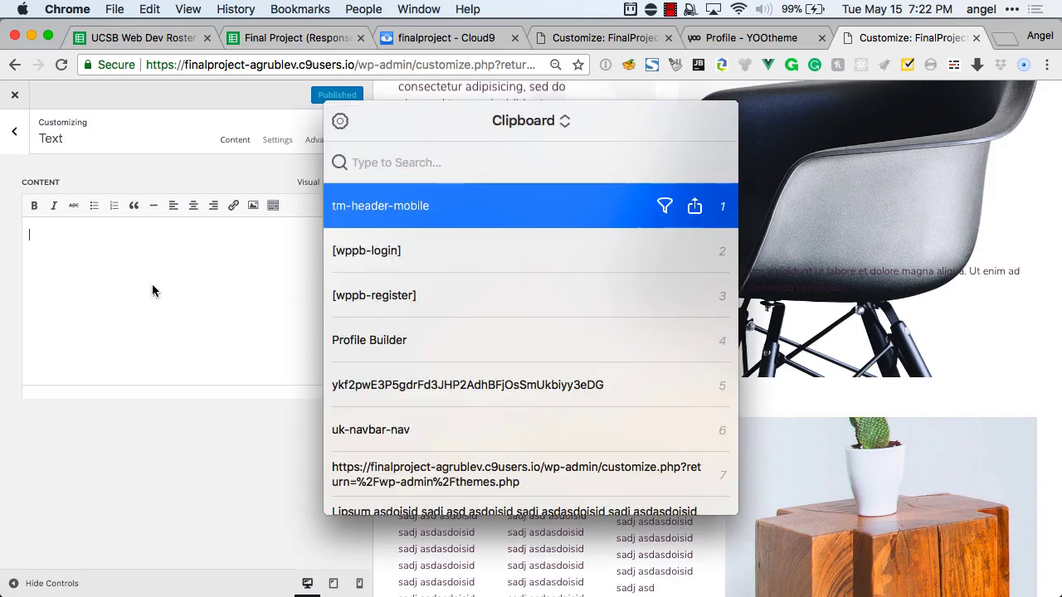
left_click(388, 266)
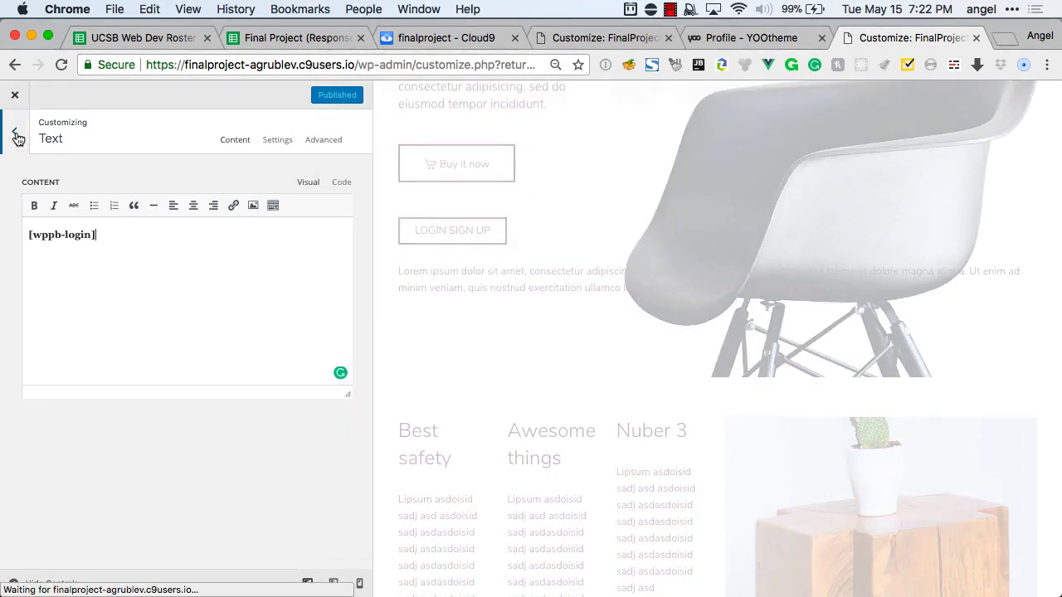
left_click(16, 135)
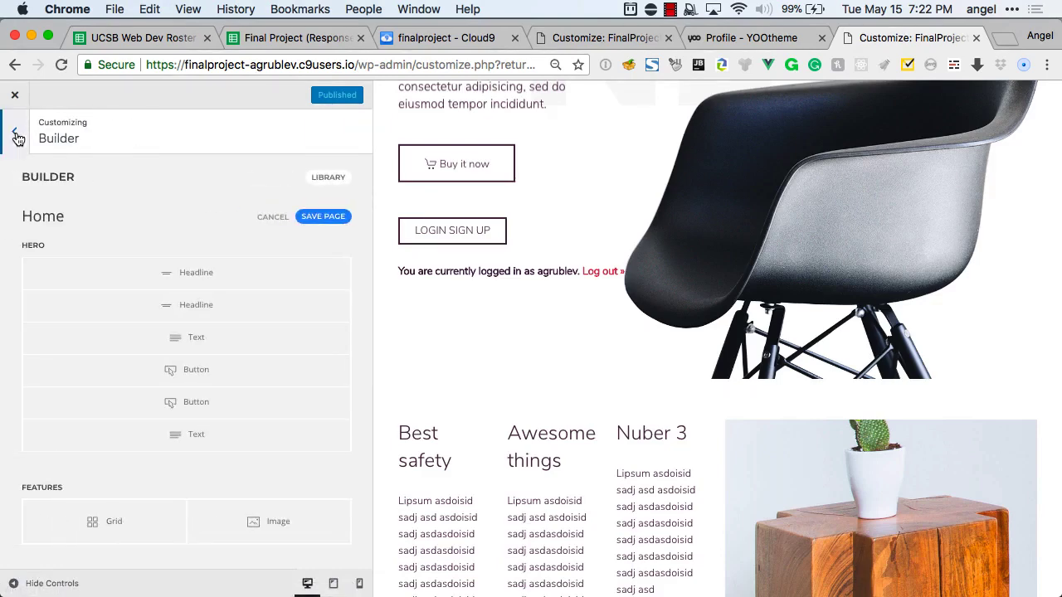
Save the home page layout and reload the live site.
left_click(322, 217)
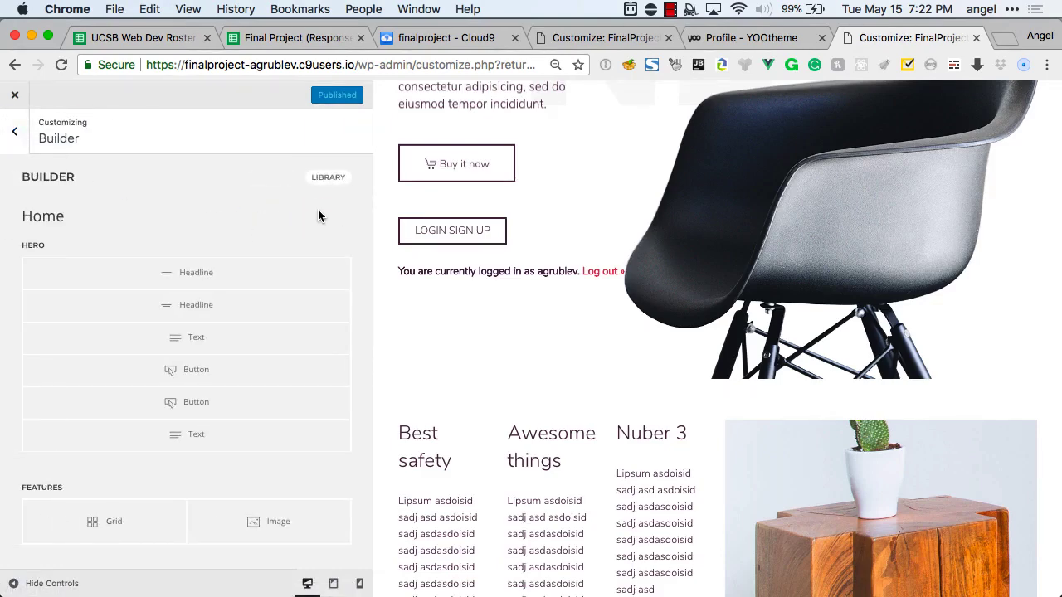
key("super+grave")
key("super+r")
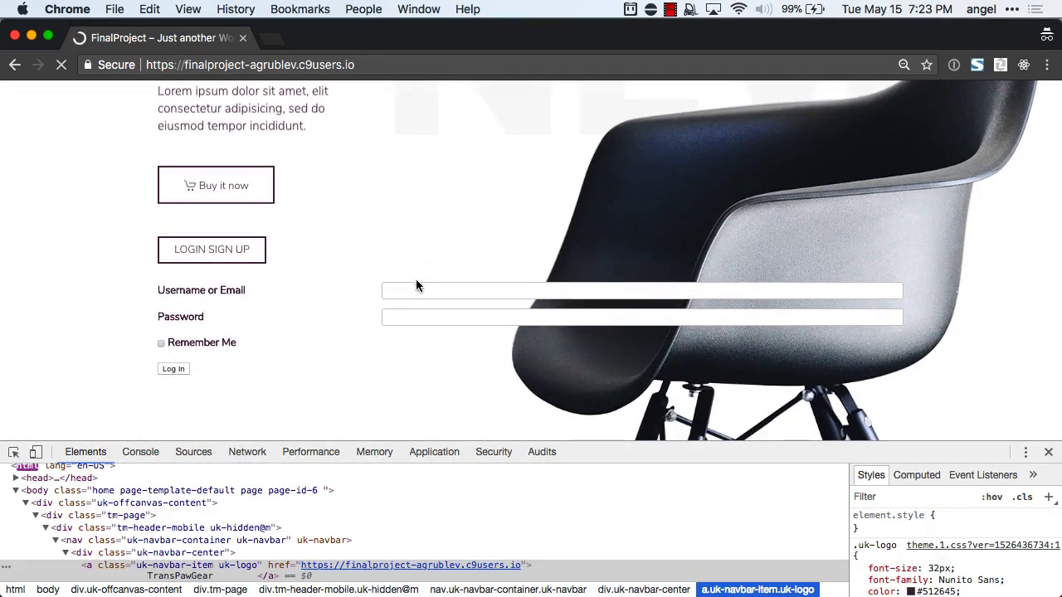
Test the Username and Password fields of the new login form below LOGIN SIGN UP.
left_click(410, 290)
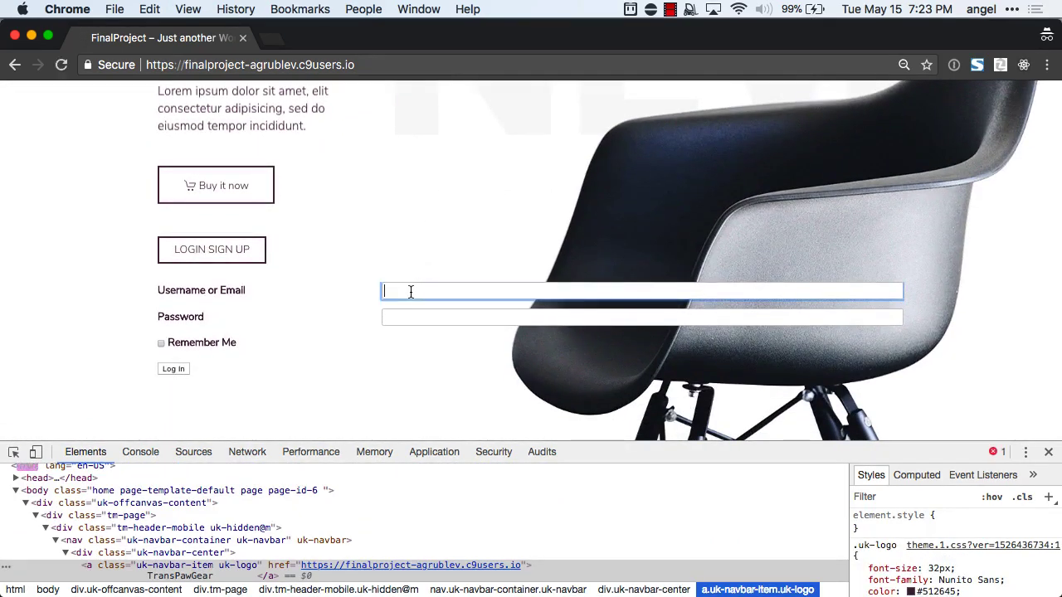
left_click(403, 321)
left_click(399, 288)
Copy 'User Submitted Posts' from the Notes plugin checklist and return to the Customizer.
scroll(326, 192, "up", 2)
key("super+Tab")
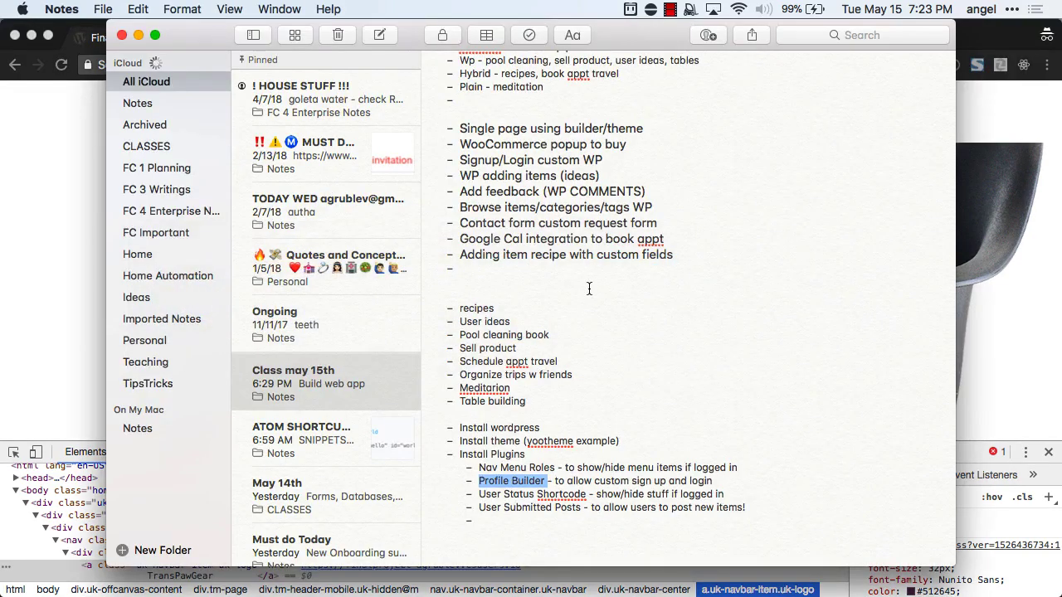
scroll(589, 288, "up", 1)
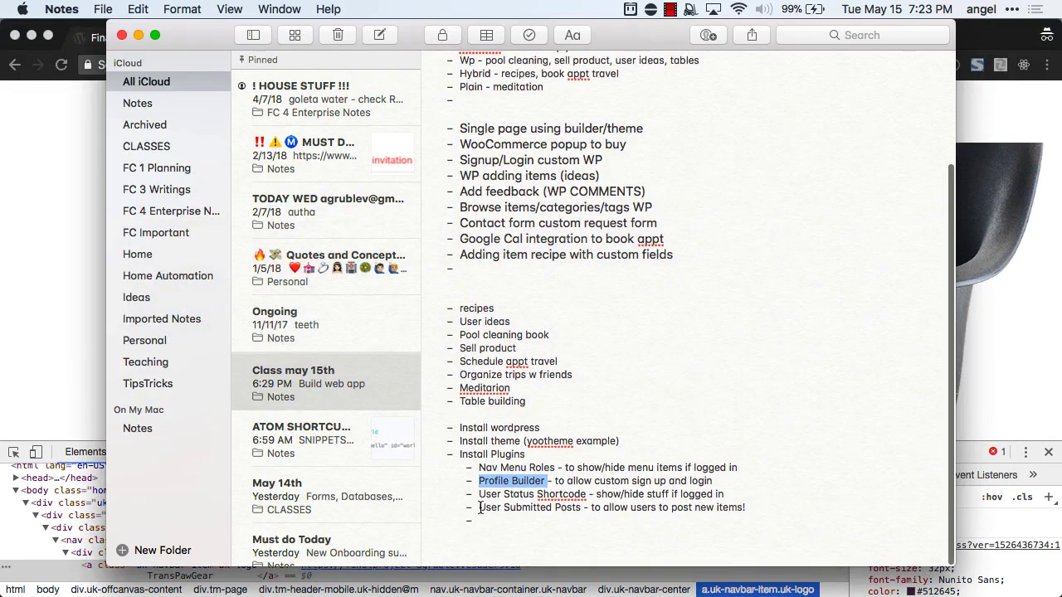
left_click_drag(479, 508, 575, 513)
key("super+c")
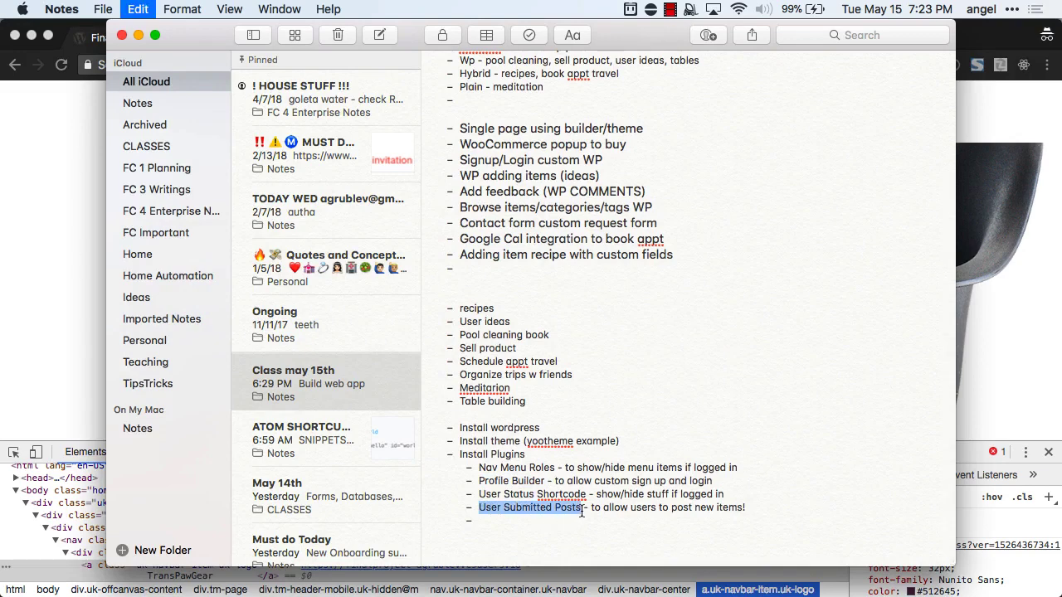
key("super+Tab")
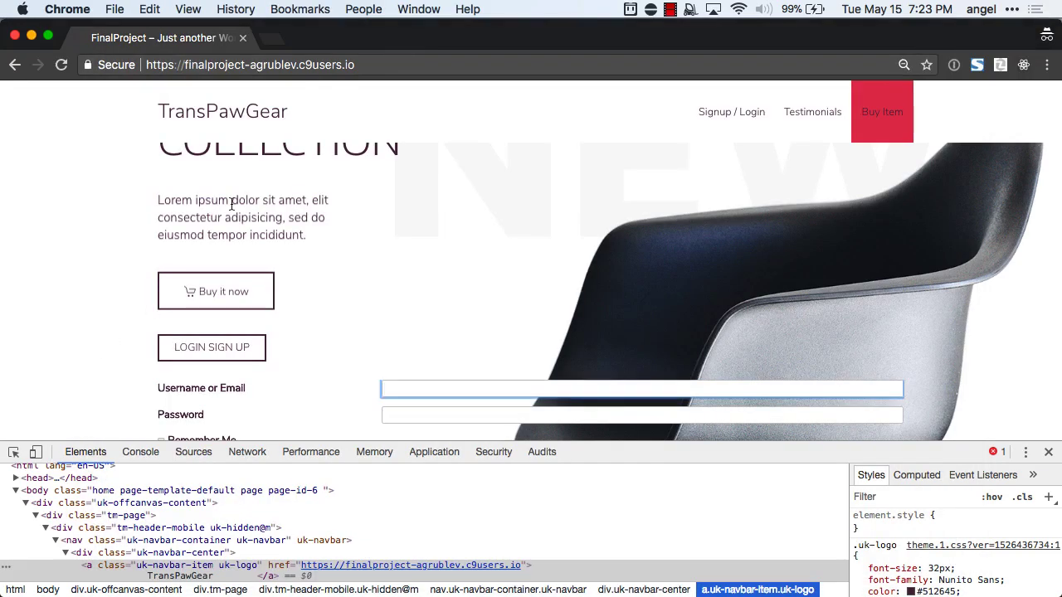
key("super+grave")
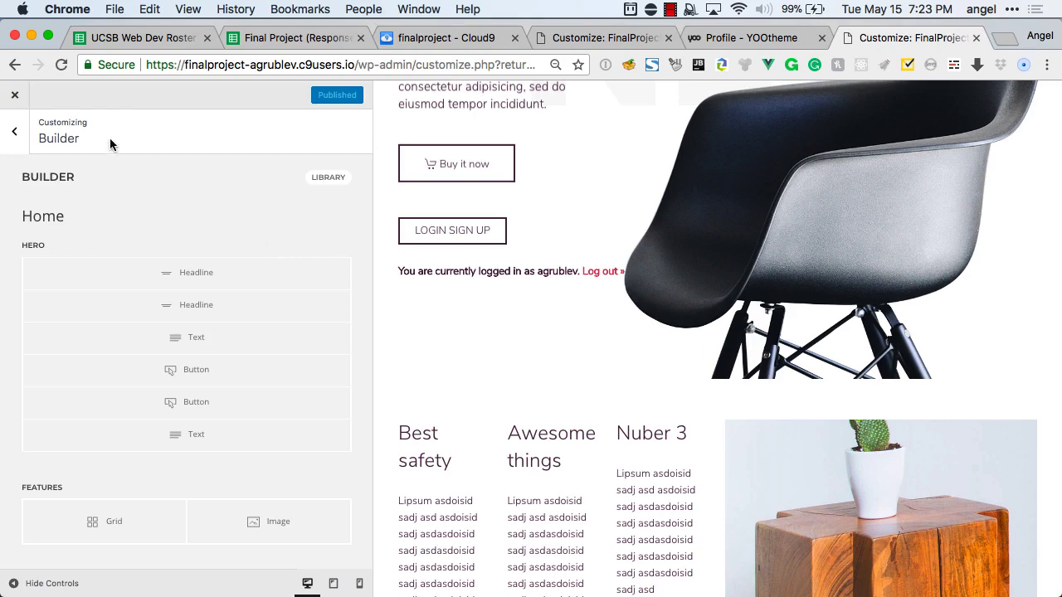
Exit the Customizer to the dashboard and go to Plugins > Add New.
left_click(20, 143)
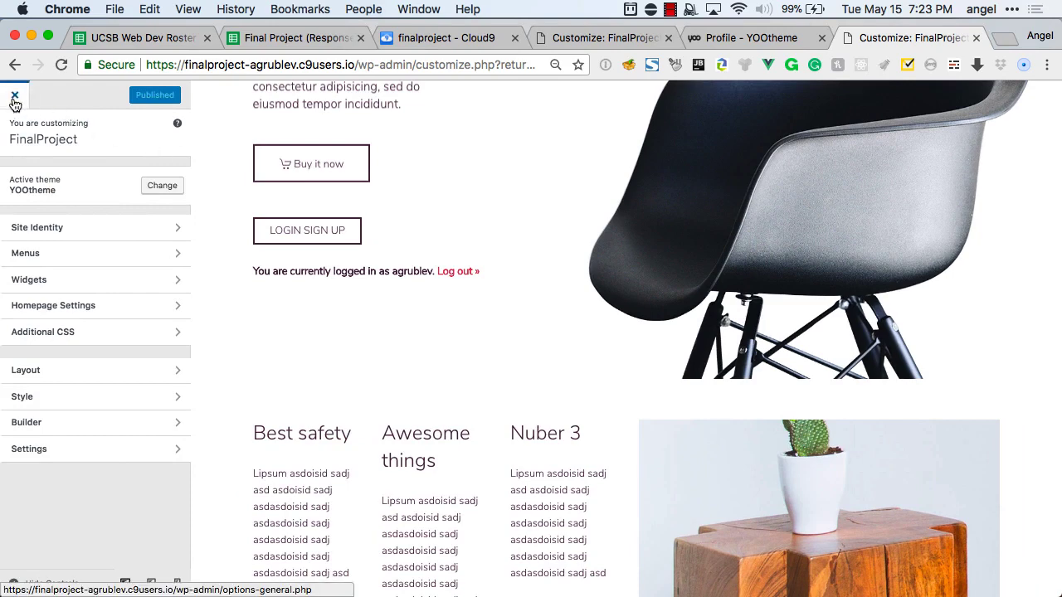
left_click(14, 99)
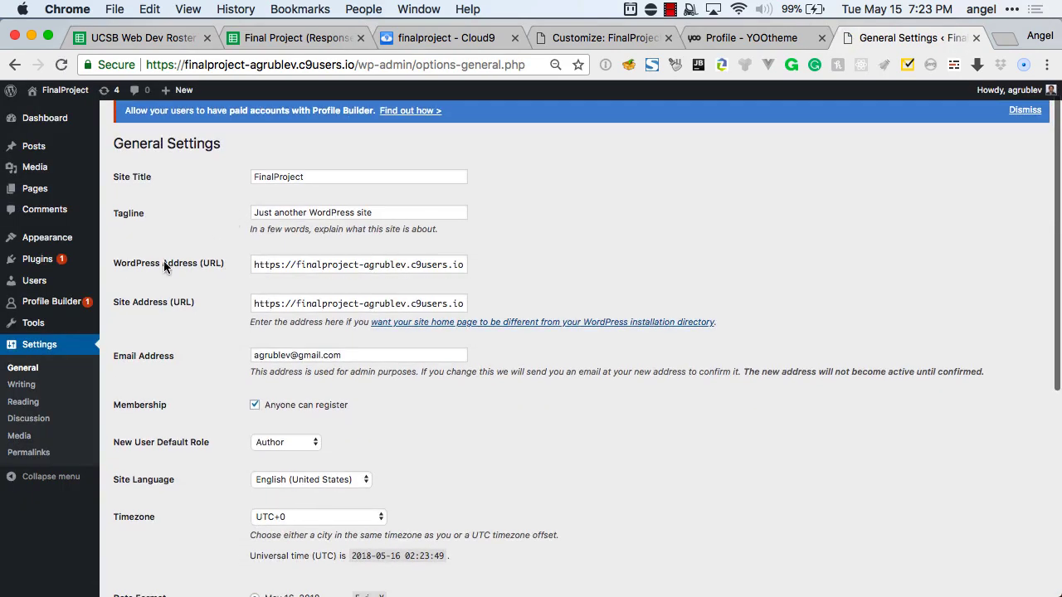
mouse_move(43, 261)
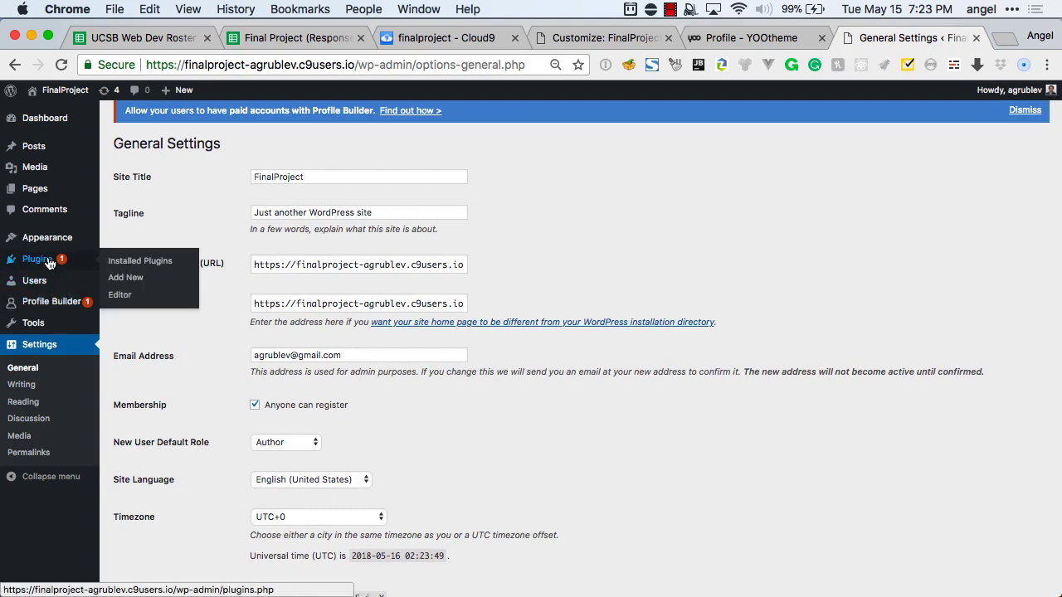
left_click(139, 284)
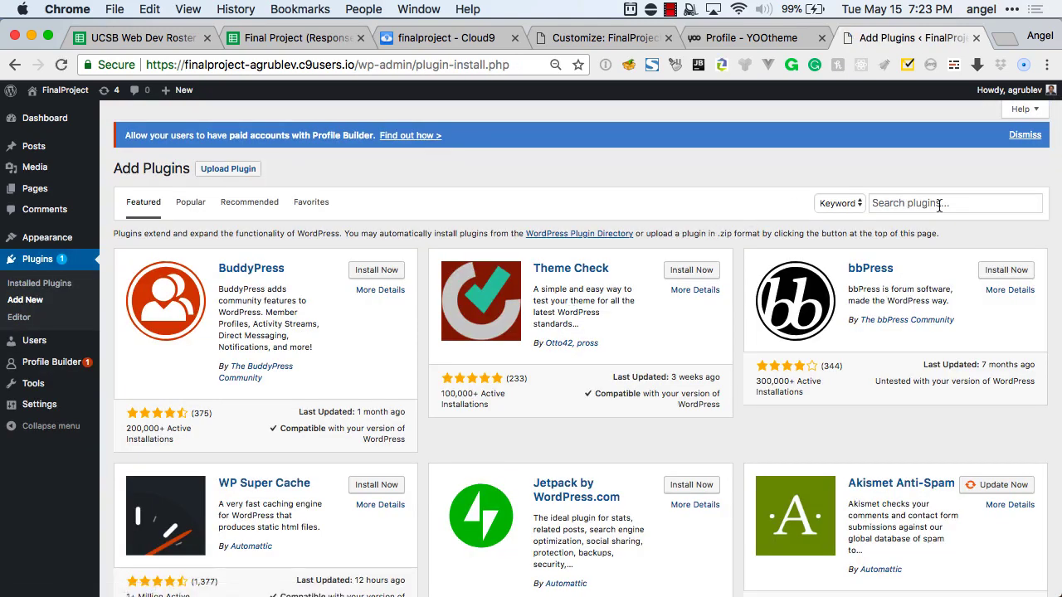
Search for 'User Submitted Posts', then install and activate the plugin.
left_click(940, 204)
key("super+v")
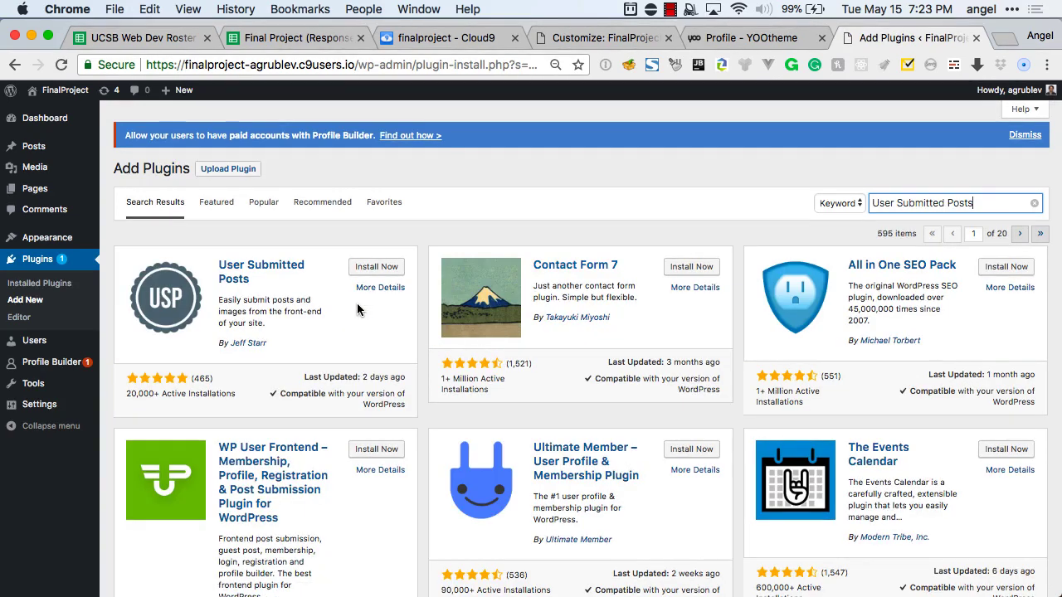
left_click(375, 267)
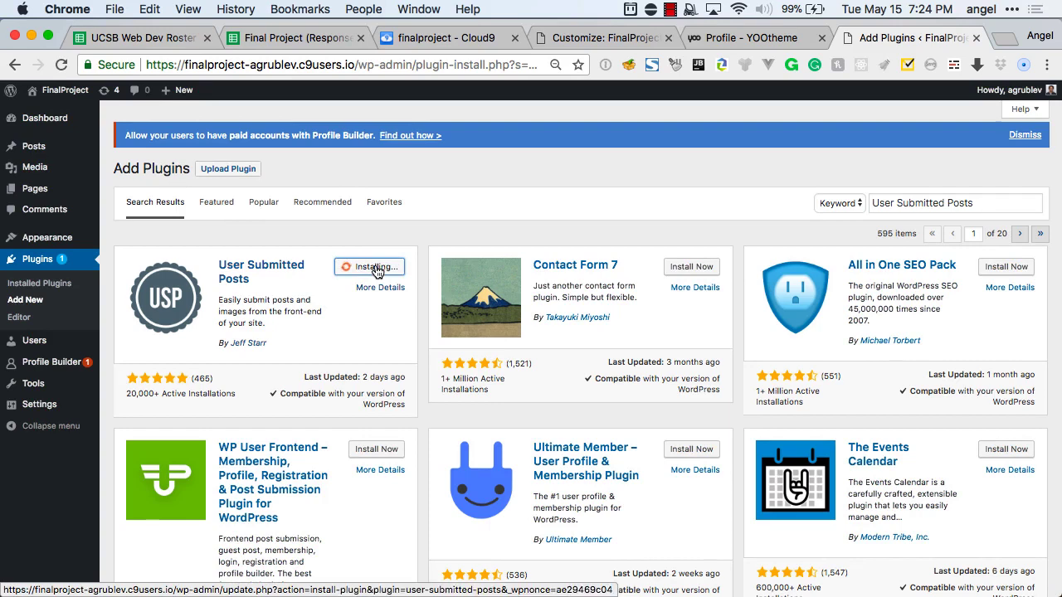
left_click(377, 271)
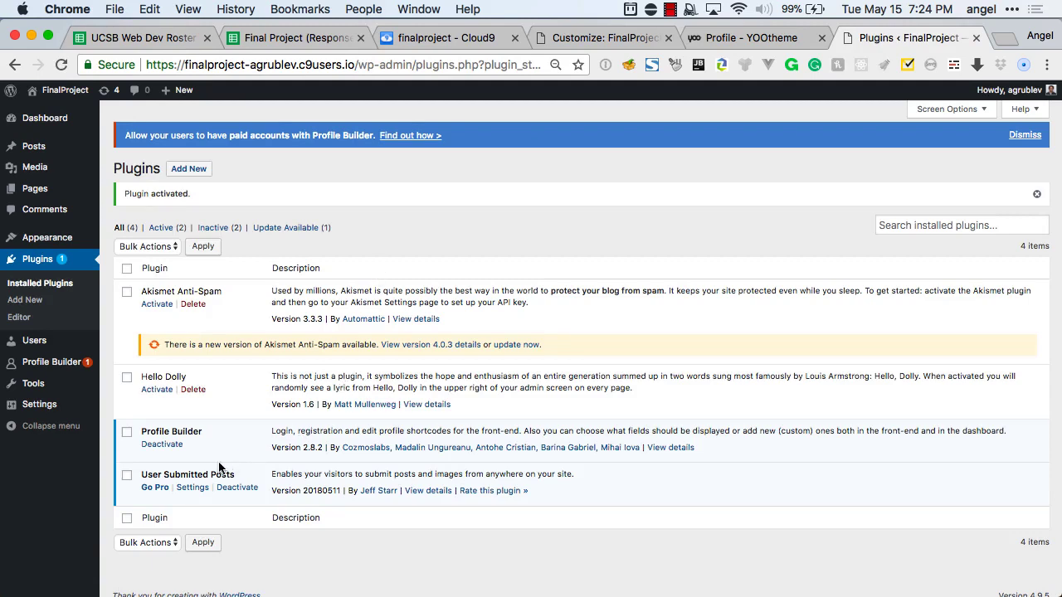
Open the User Submitted Posts settings, expand its form fields and zoom the page in.
left_click(192, 489)
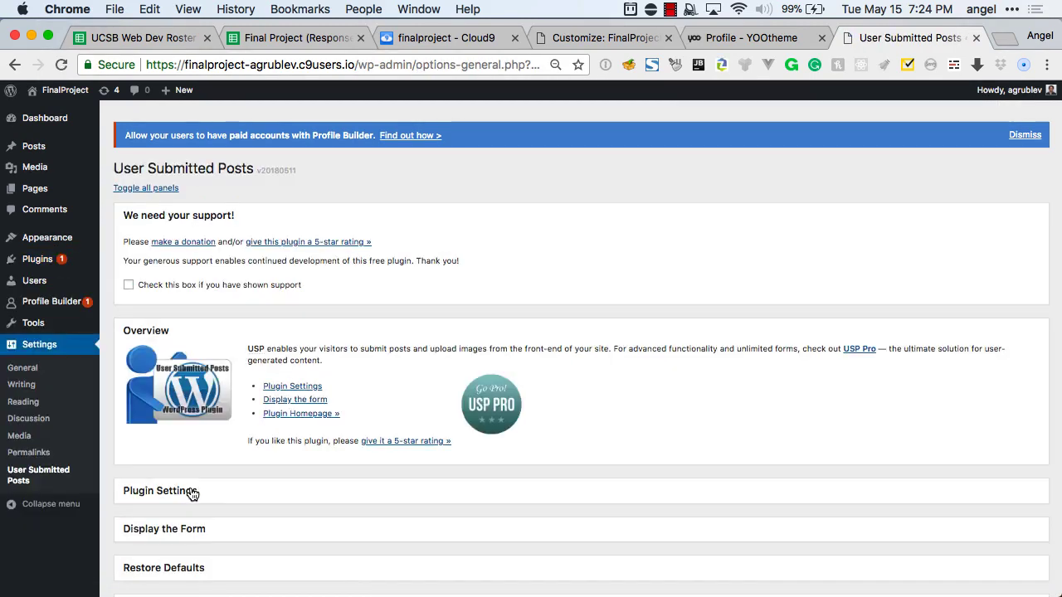
scroll(240, 291, "down", 3)
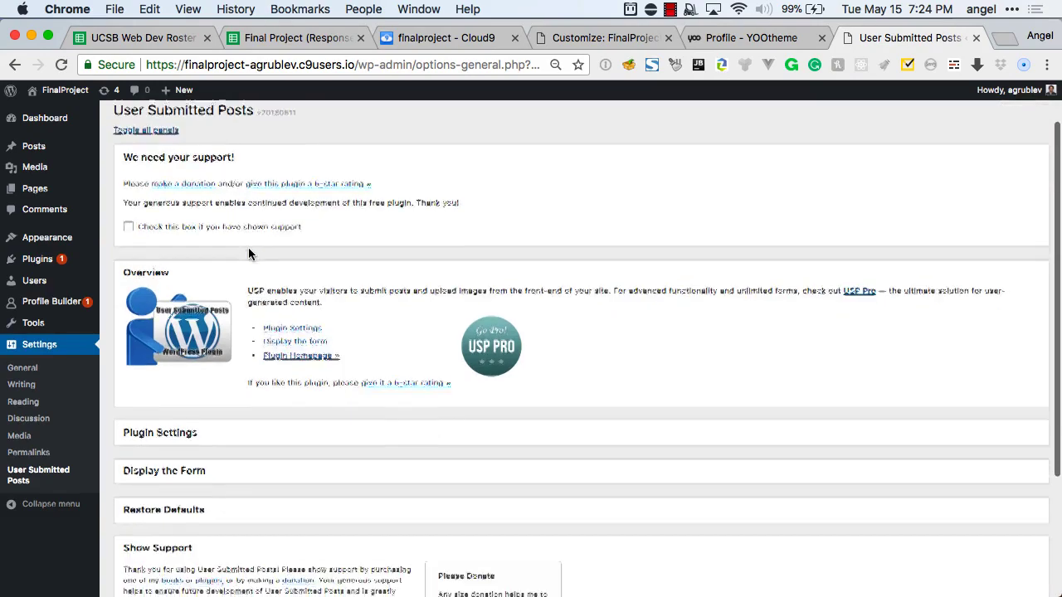
left_click(214, 330)
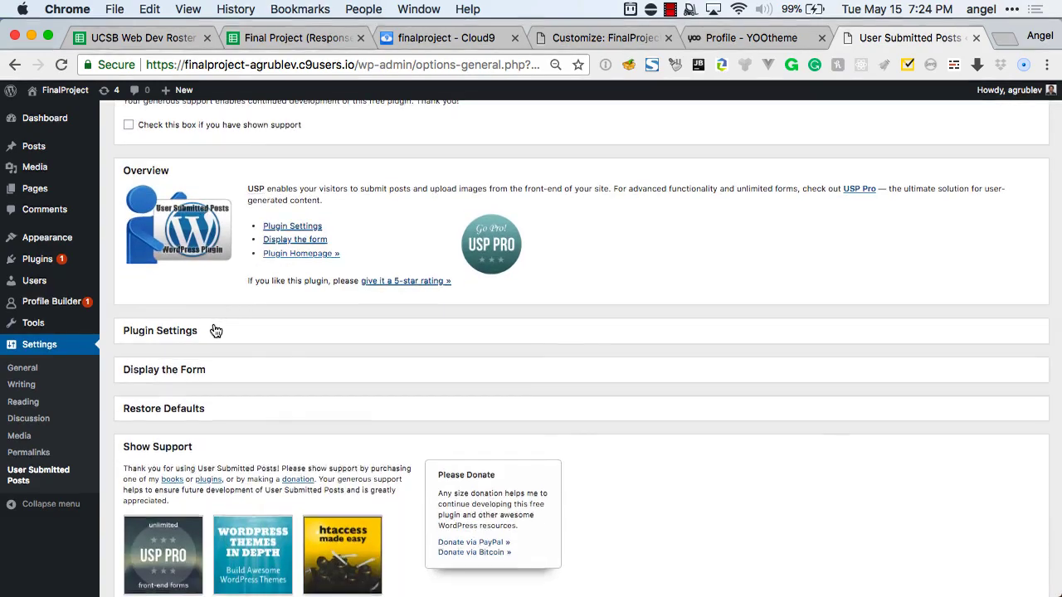
scroll(275, 358, "down", 2)
scroll(276, 358, "down", 3)
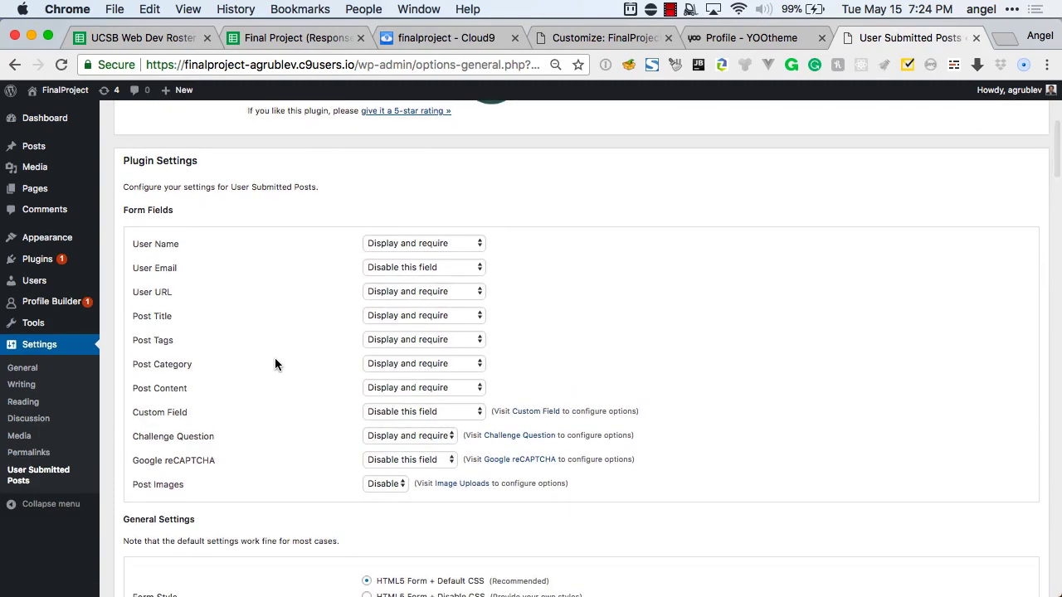
key("super+equal")
key("super+equal")
key("super+equal")
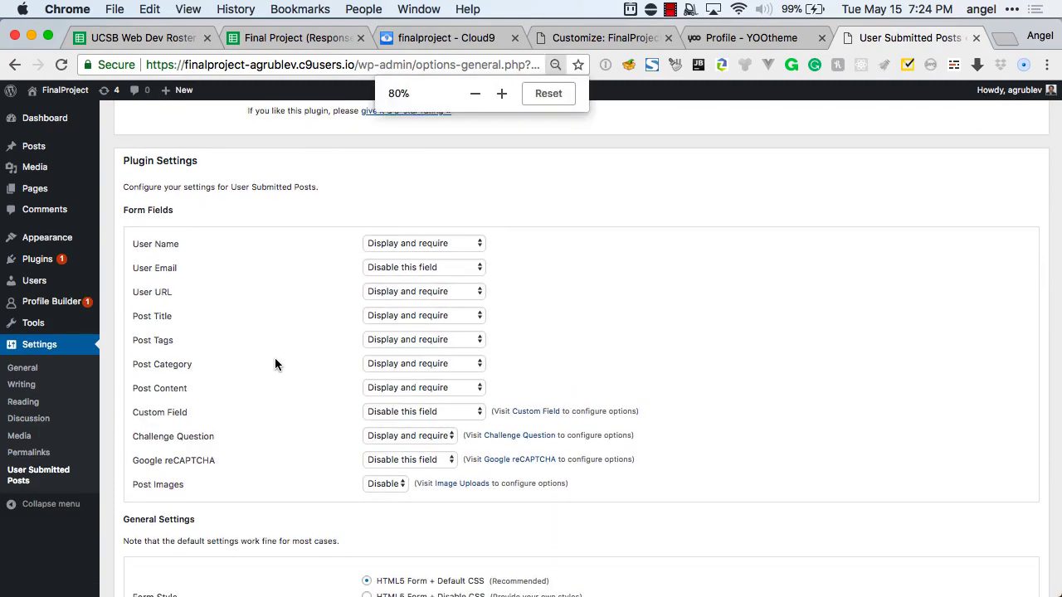
key("super+equal")
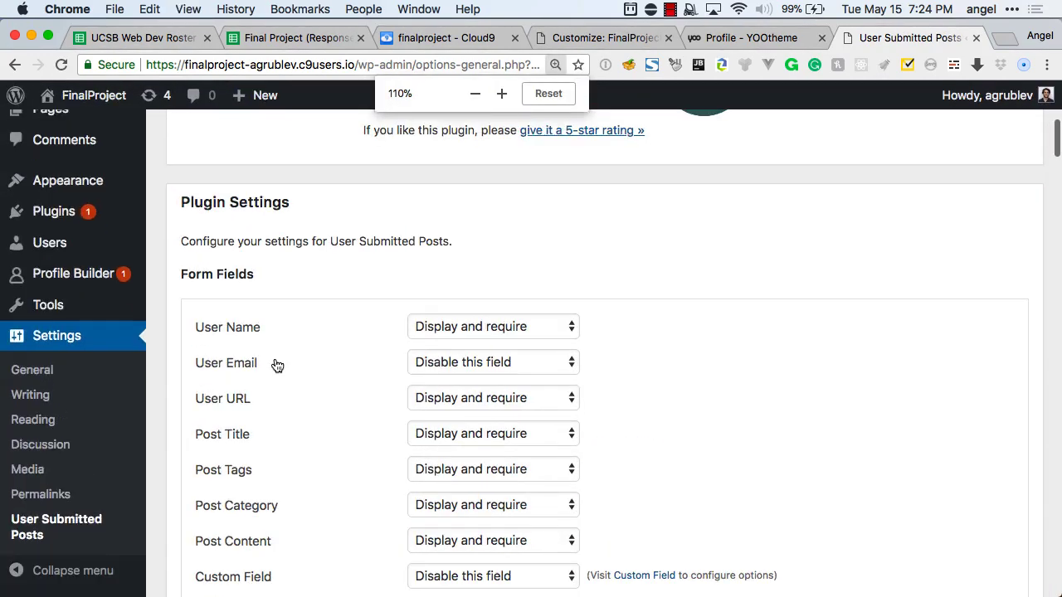
scroll(277, 366, "down", 3)
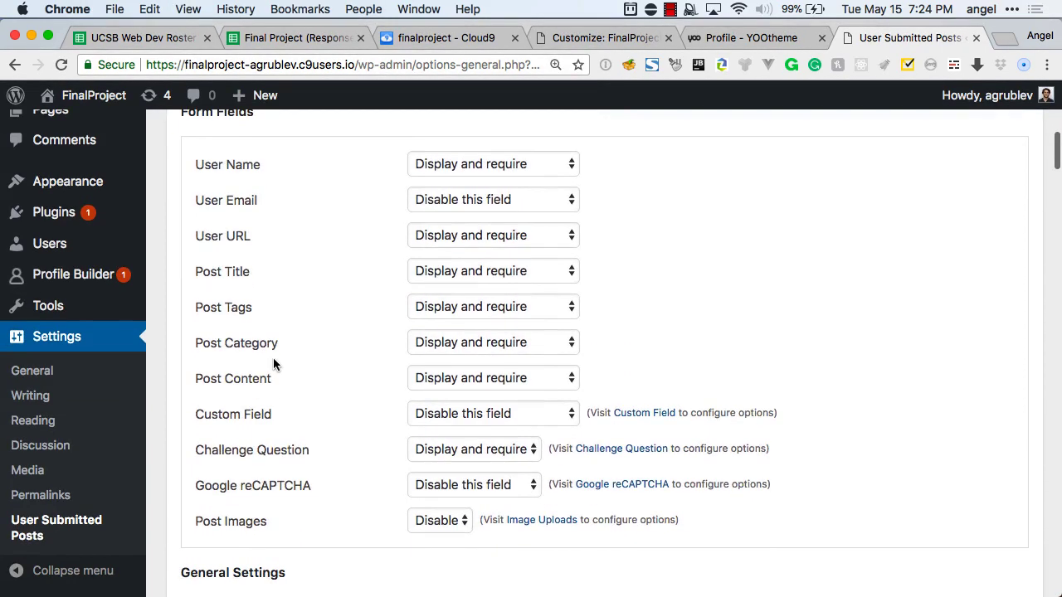
Disable User Name and User URL, leaving User Email disabled.
left_click(462, 166)
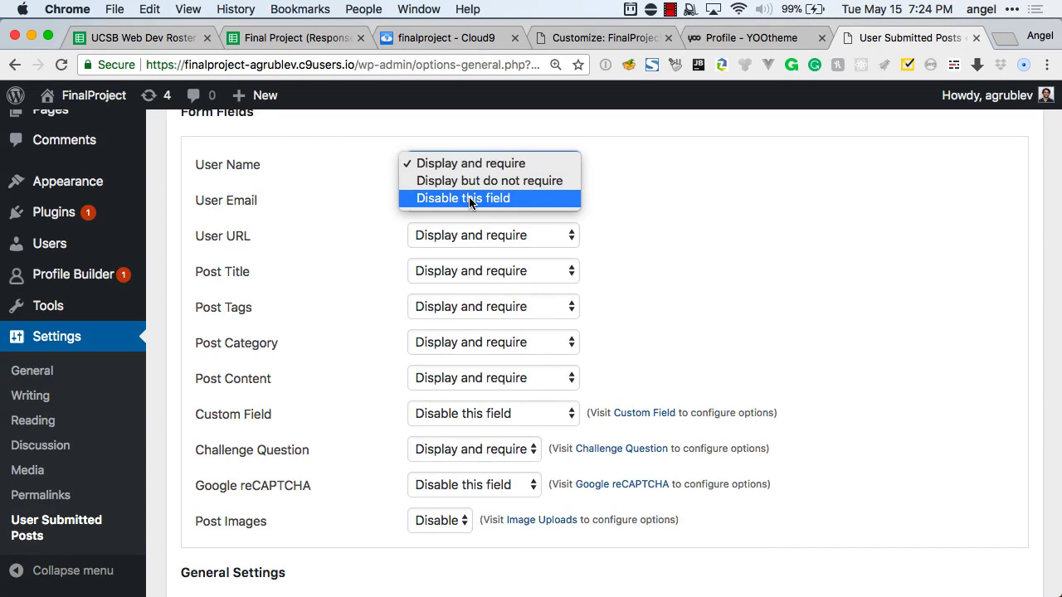
left_click(470, 198)
left_click(485, 199)
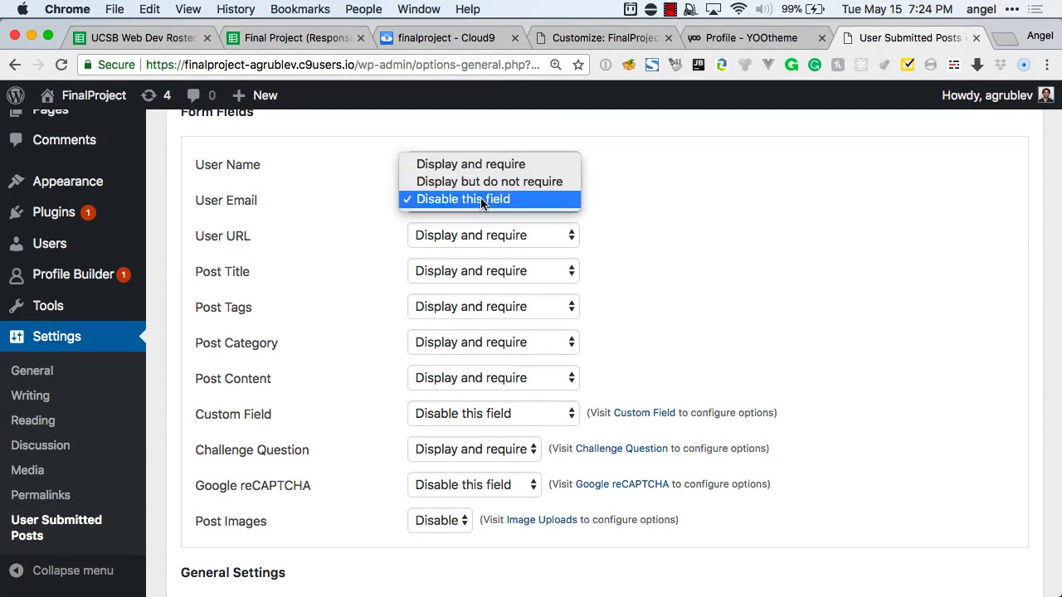
left_click(486, 199)
left_click(484, 233)
left_click(487, 272)
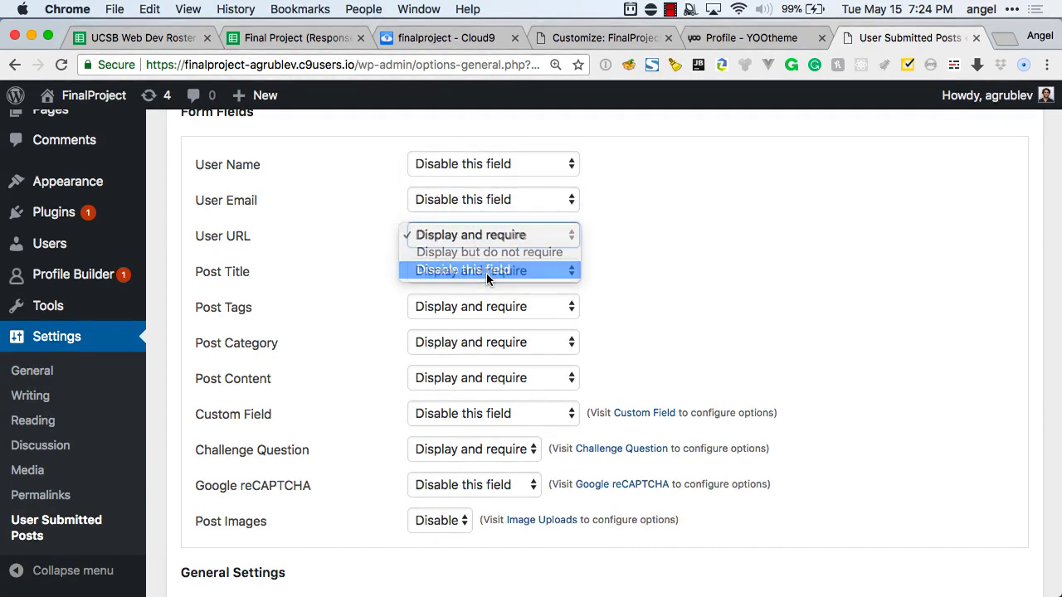
scroll(476, 294, "down", 1)
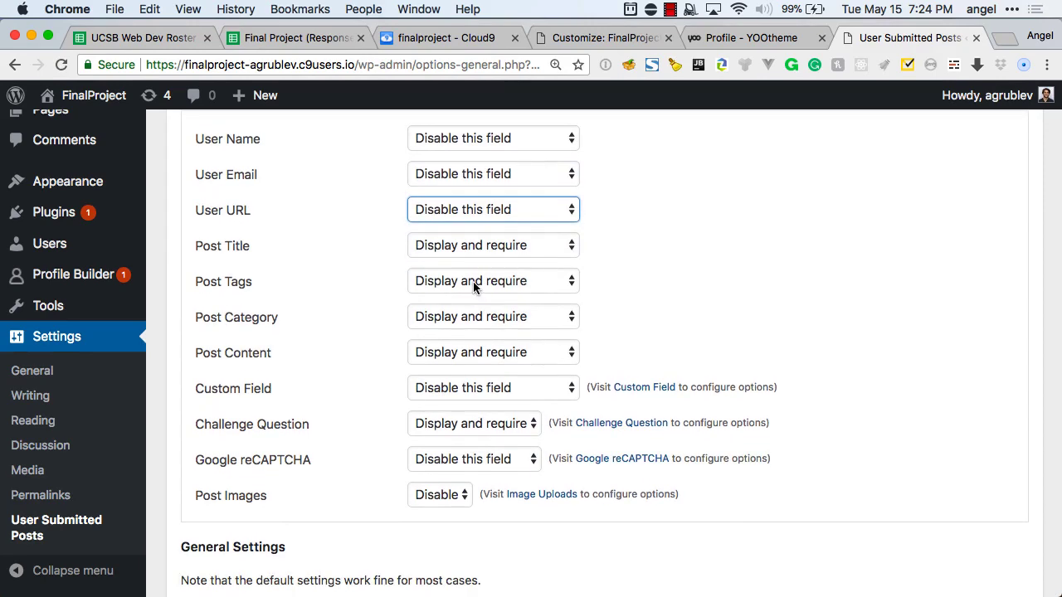
scroll(473, 283, "down", 2)
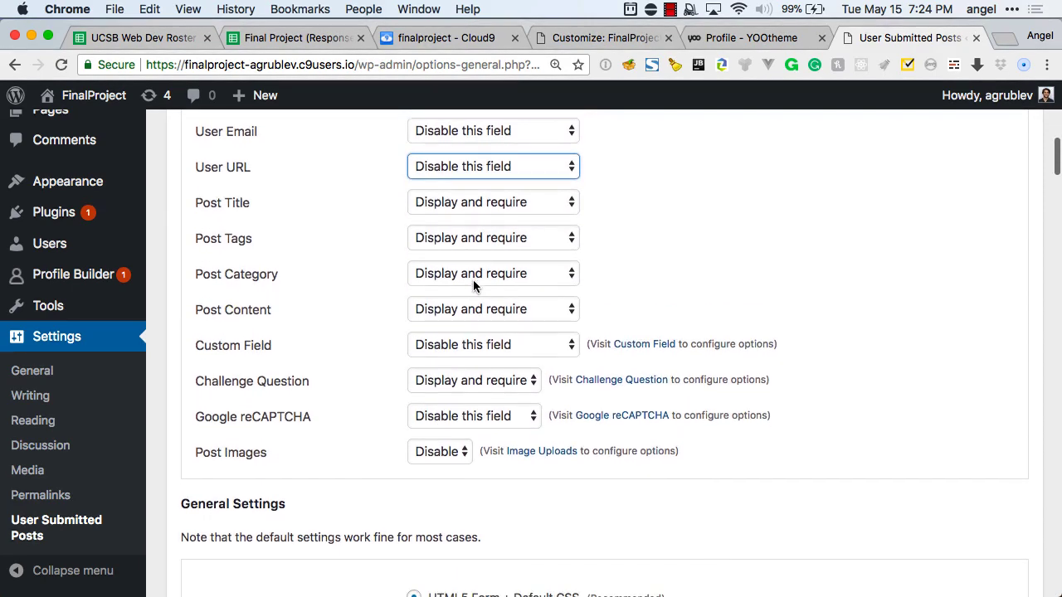
scroll(472, 278, "down", 1)
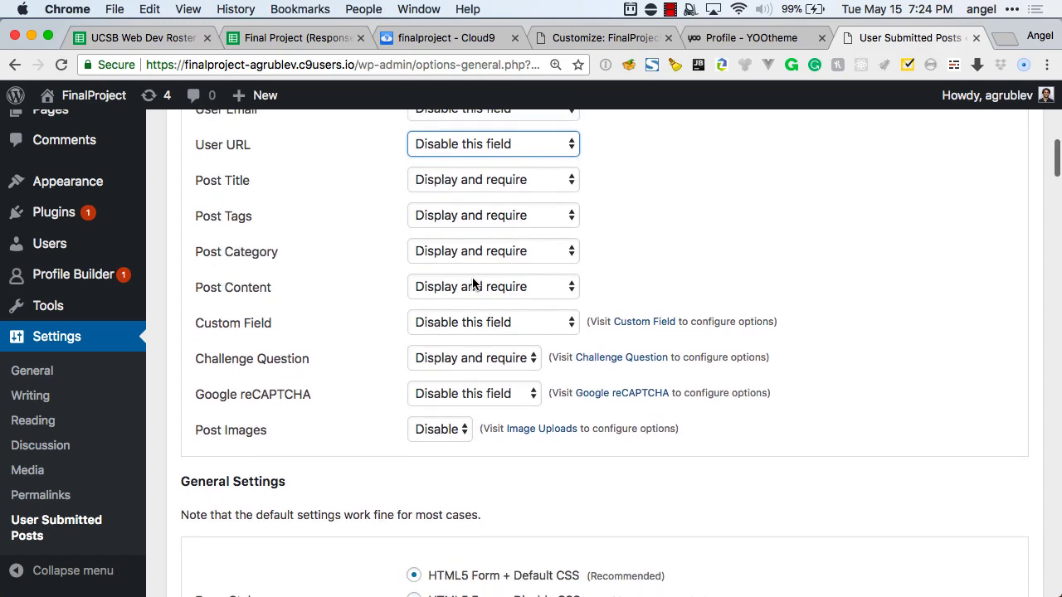
Set Post Tags and Post Category to Display but do not require.
left_click(465, 213)
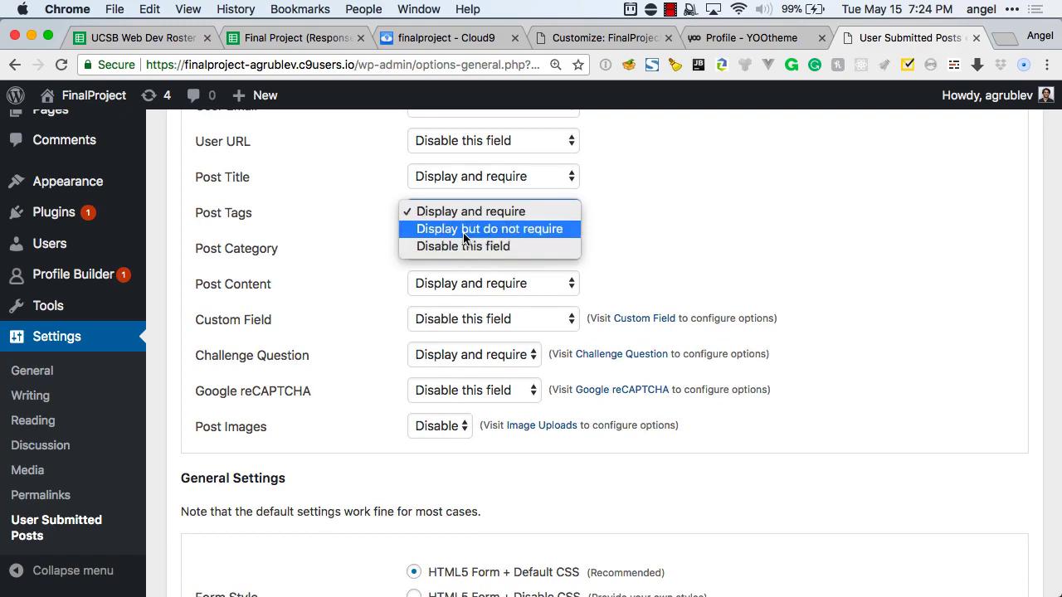
left_click(463, 229)
left_click(463, 248)
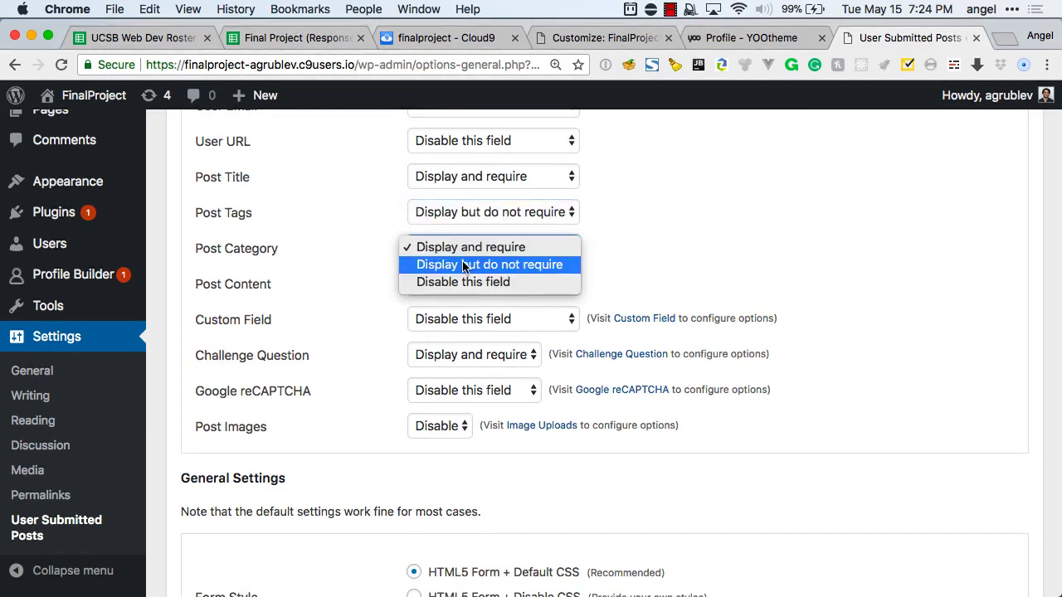
left_click(463, 263)
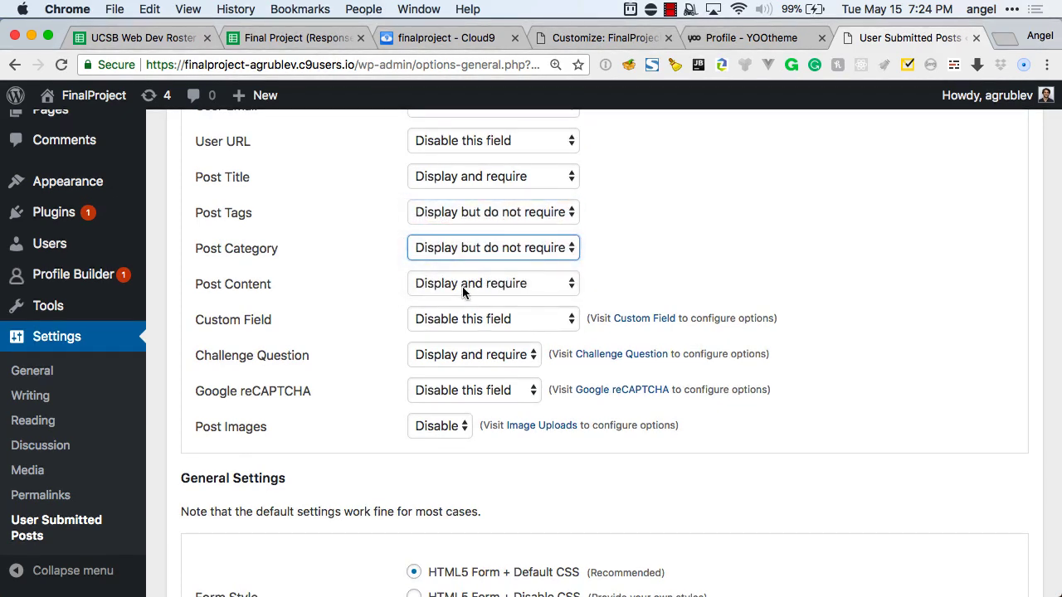
scroll(463, 307, "down", 1)
scroll(462, 304, "down", 3)
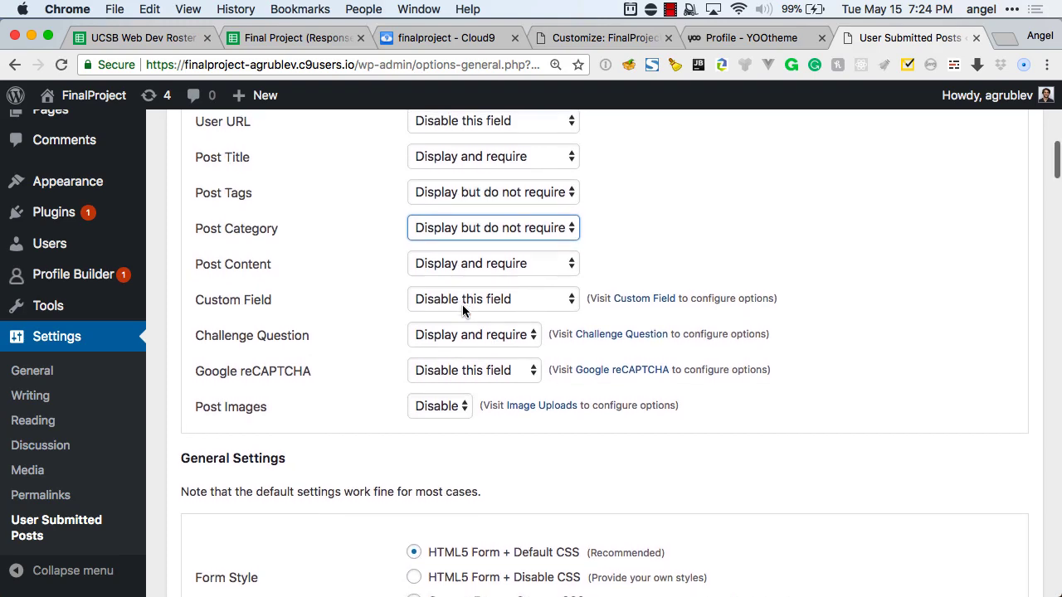
scroll(463, 310, "down", 1)
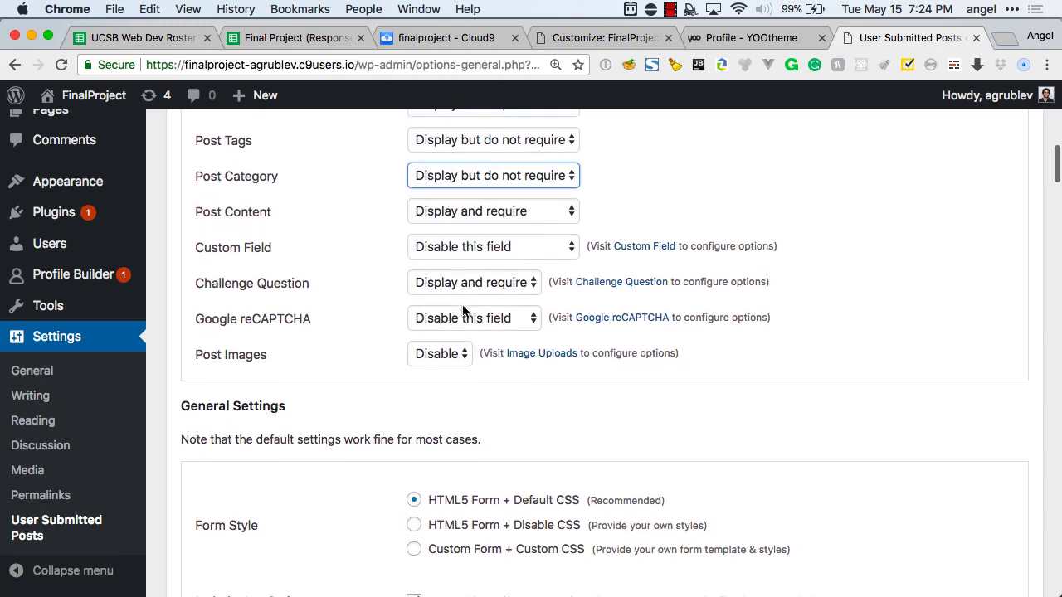
Disable Challenge Question, keep Google reCAPTCHA disabled, and set Post Images to Display.
left_click(460, 284)
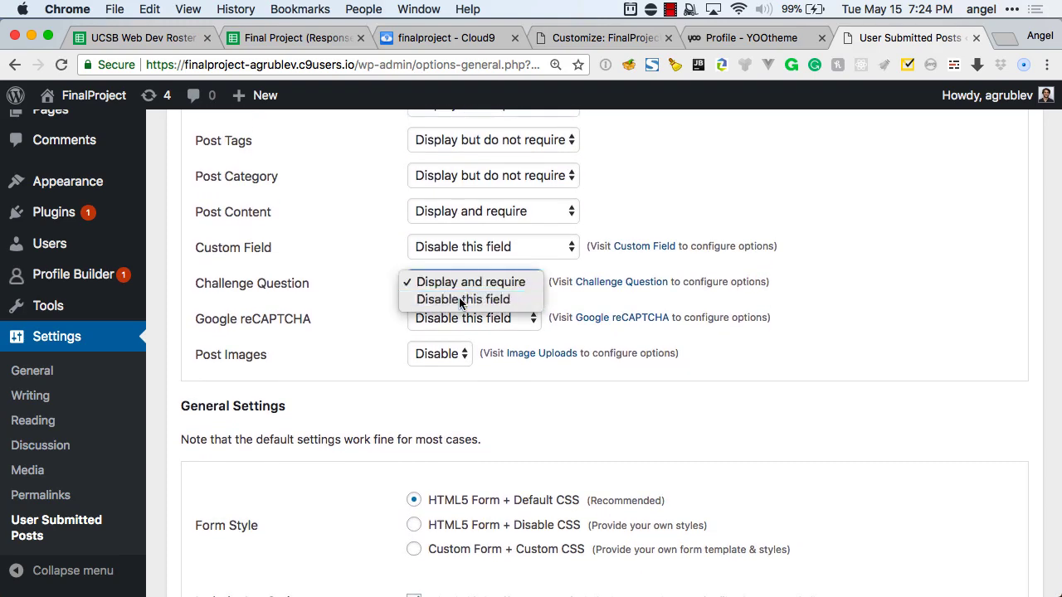
left_click(461, 300)
left_click(463, 319)
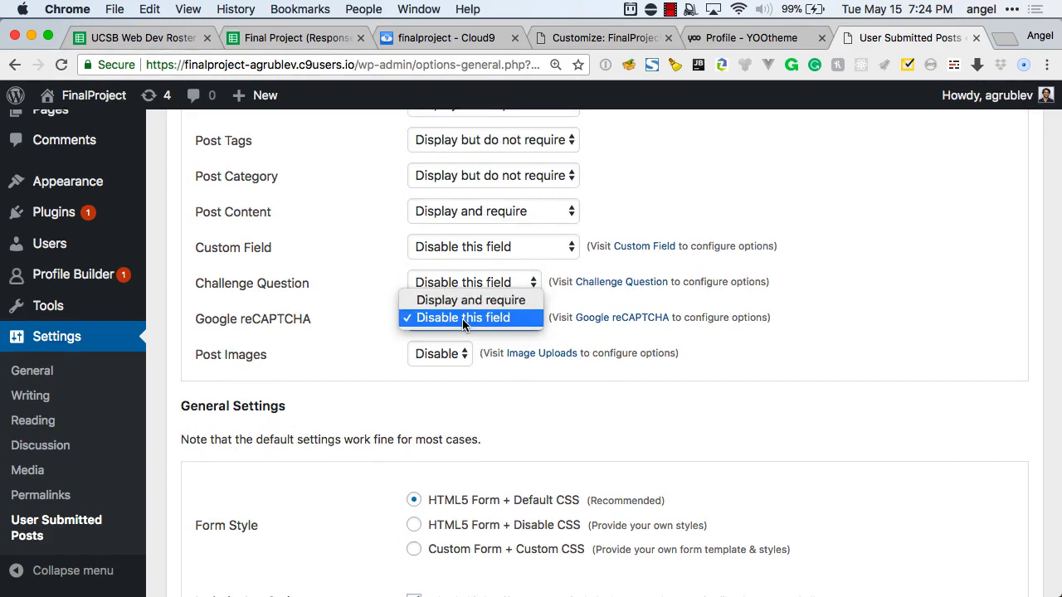
left_click(462, 318)
scroll(433, 345, "down", 1)
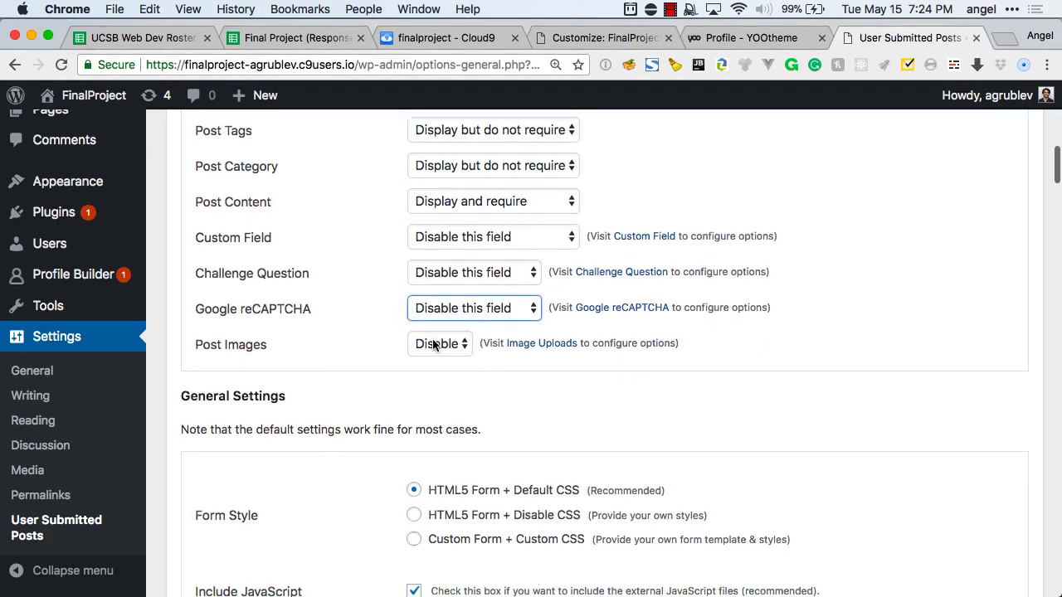
left_click(433, 344)
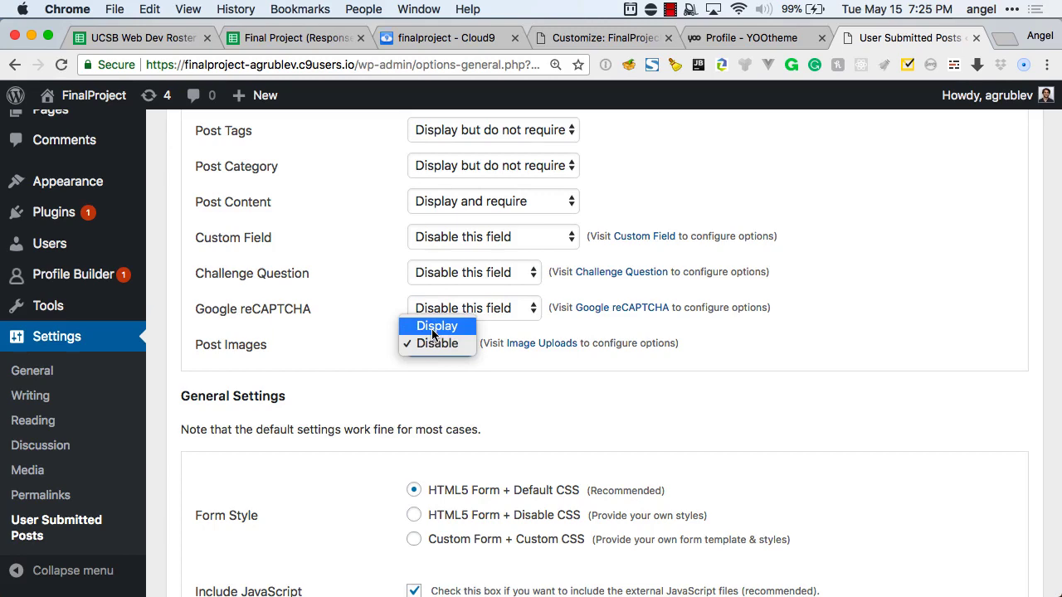
left_click(433, 327)
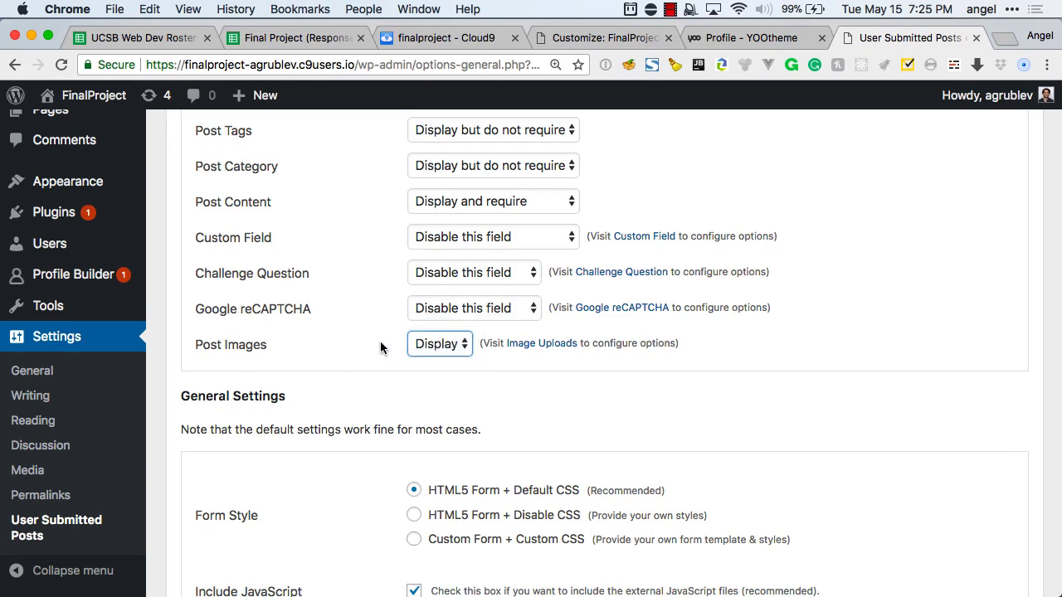
scroll(381, 348, "down", 5)
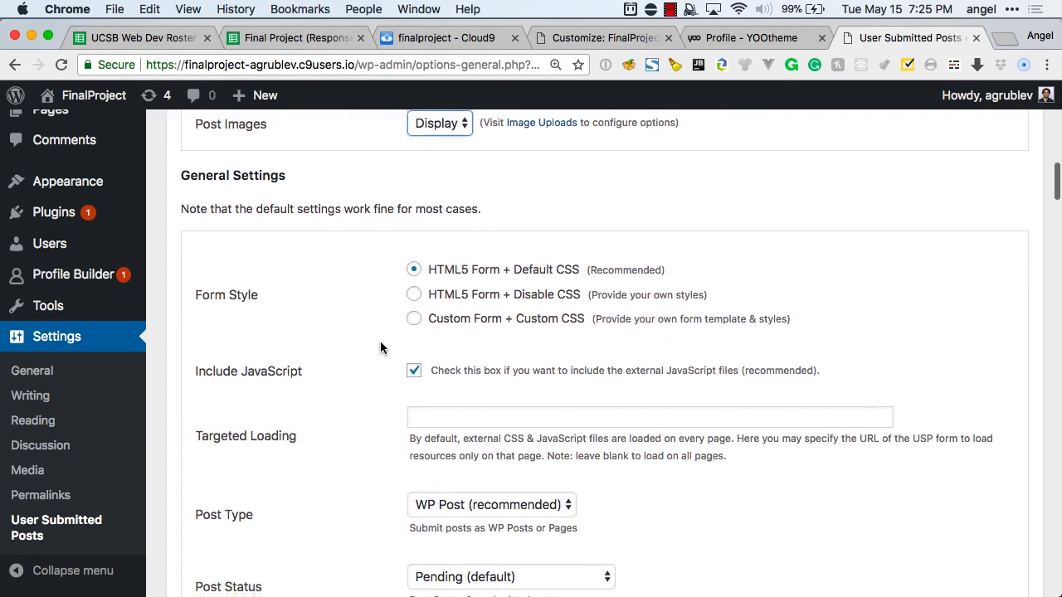
scroll(381, 347, "down", 3)
scroll(381, 348, "down", 4)
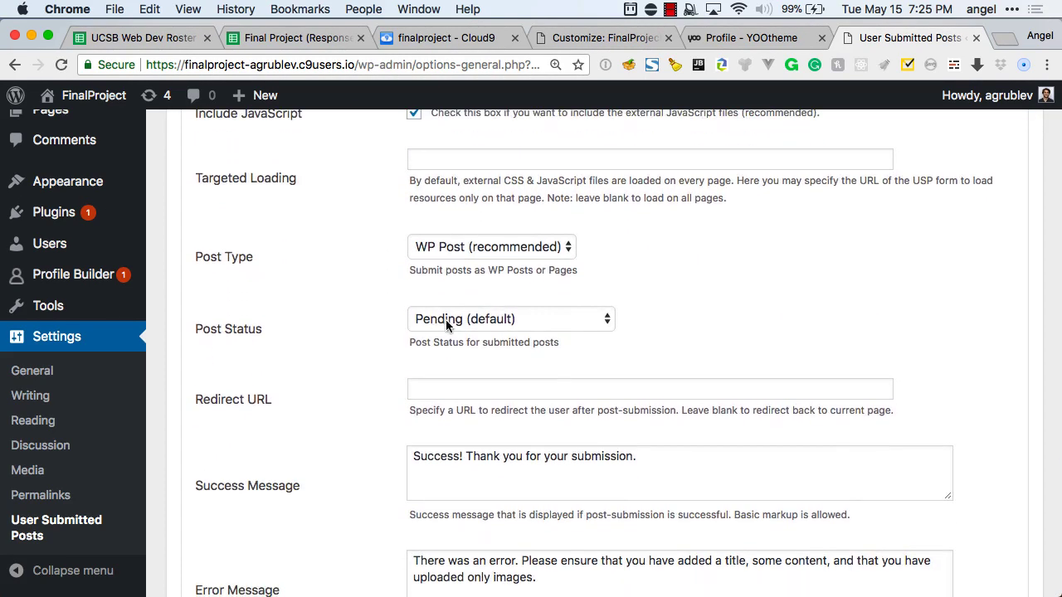
left_click(446, 319)
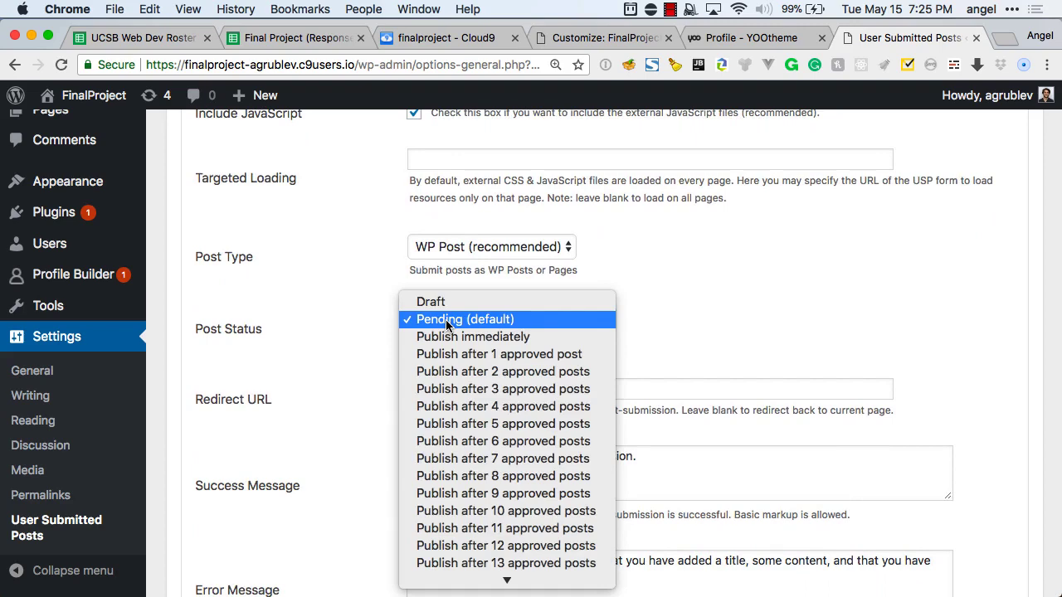
left_click(447, 337)
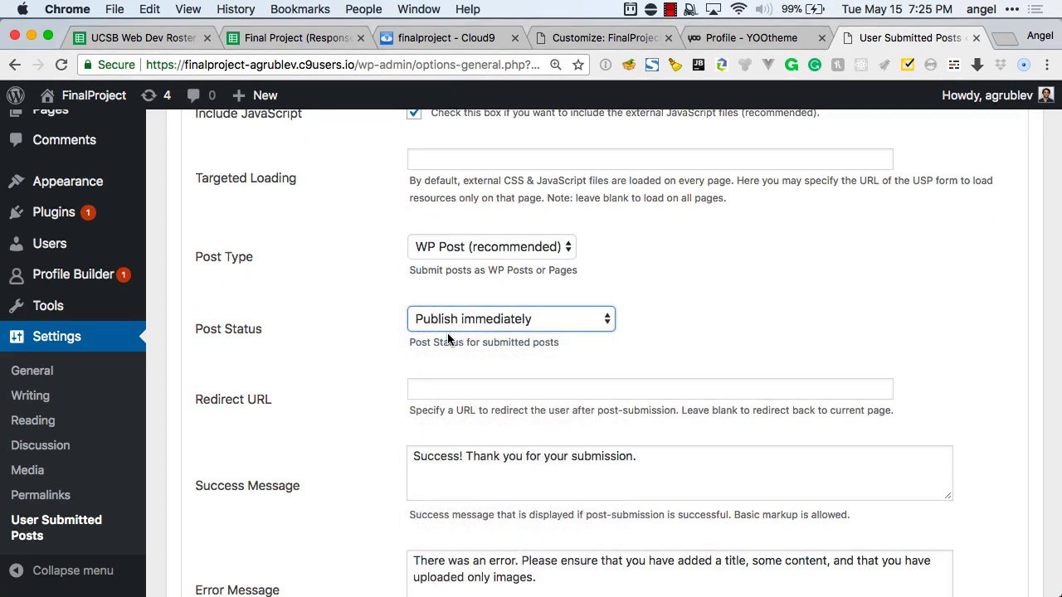
scroll(368, 335, "down", 3)
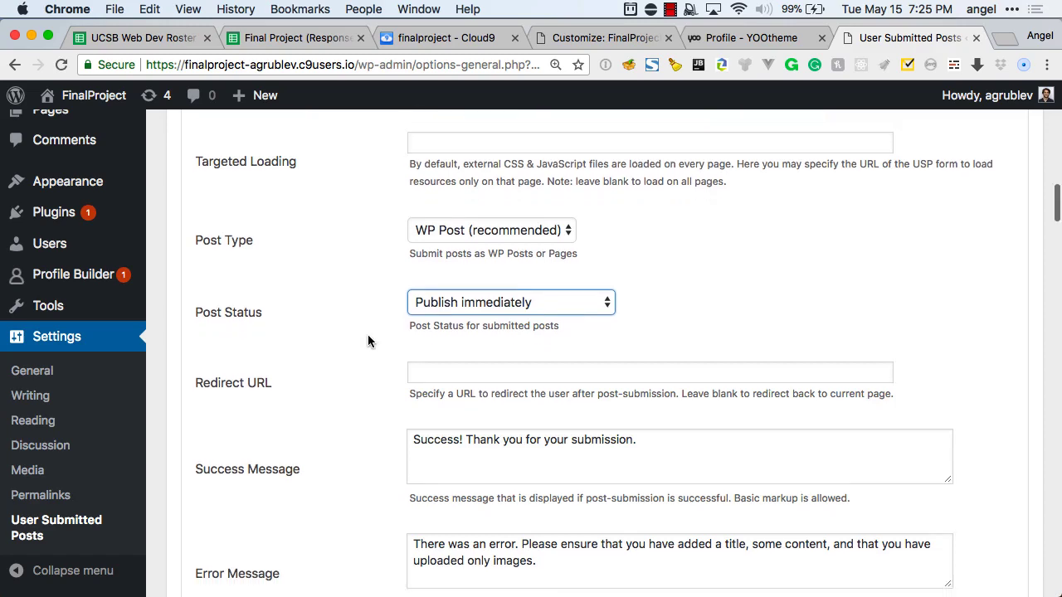
scroll(369, 340, "down", 2)
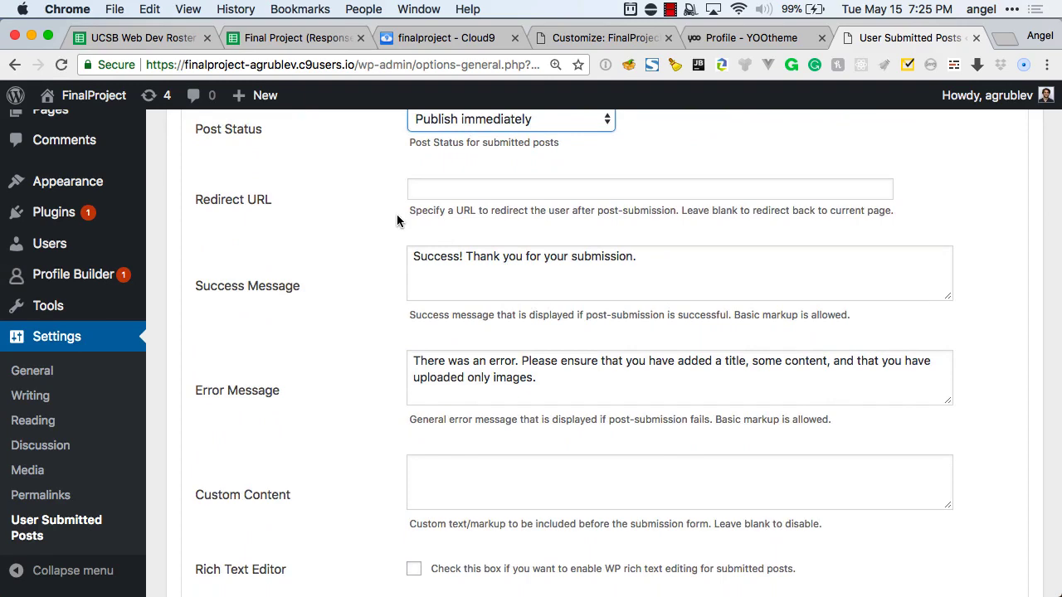
scroll(397, 220, "down", 5)
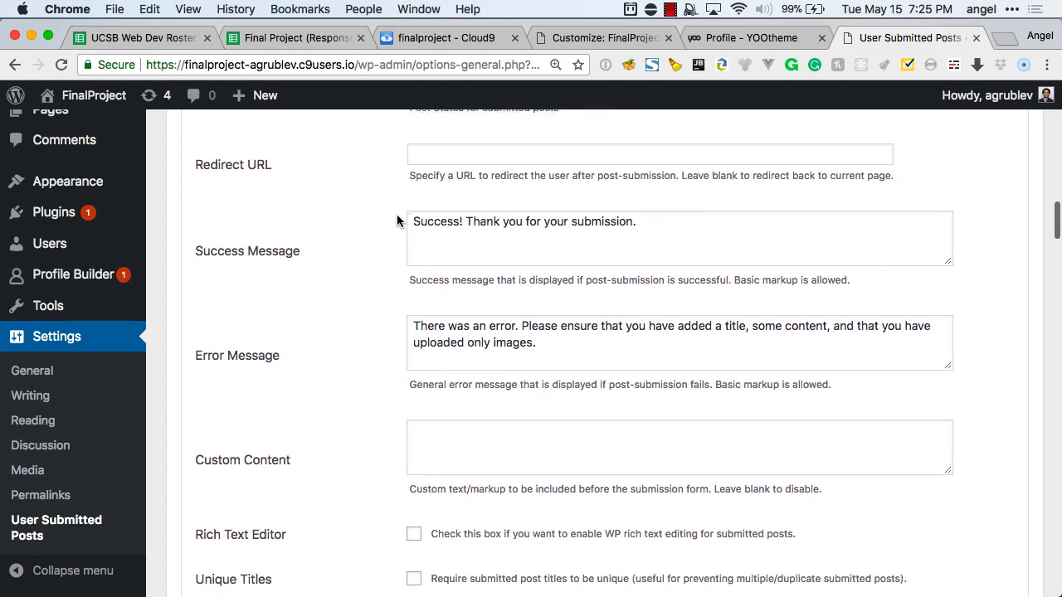
scroll(397, 220, "down", 1)
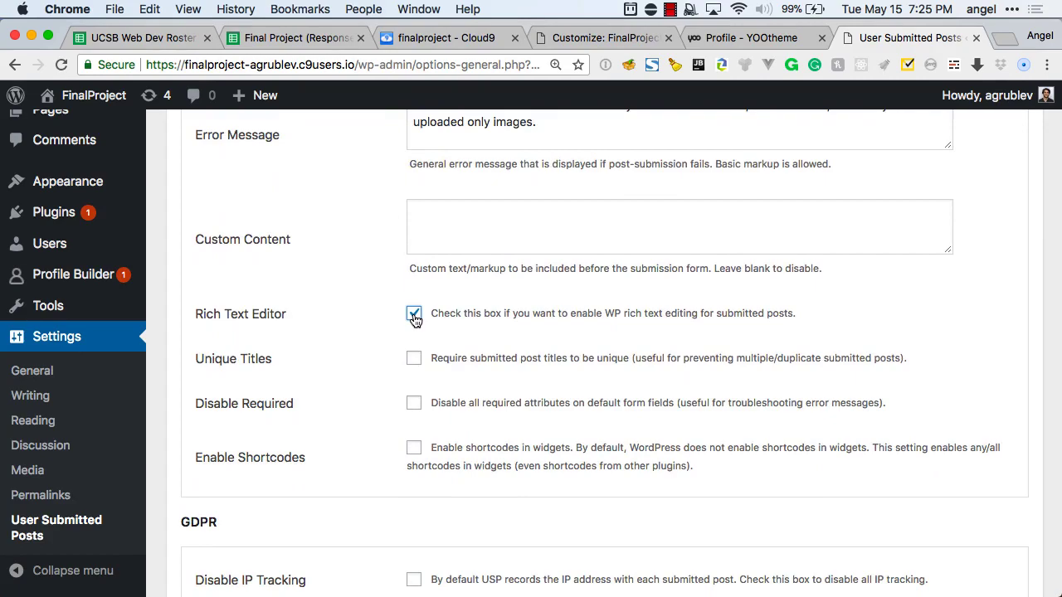
scroll(415, 321, "down", 3)
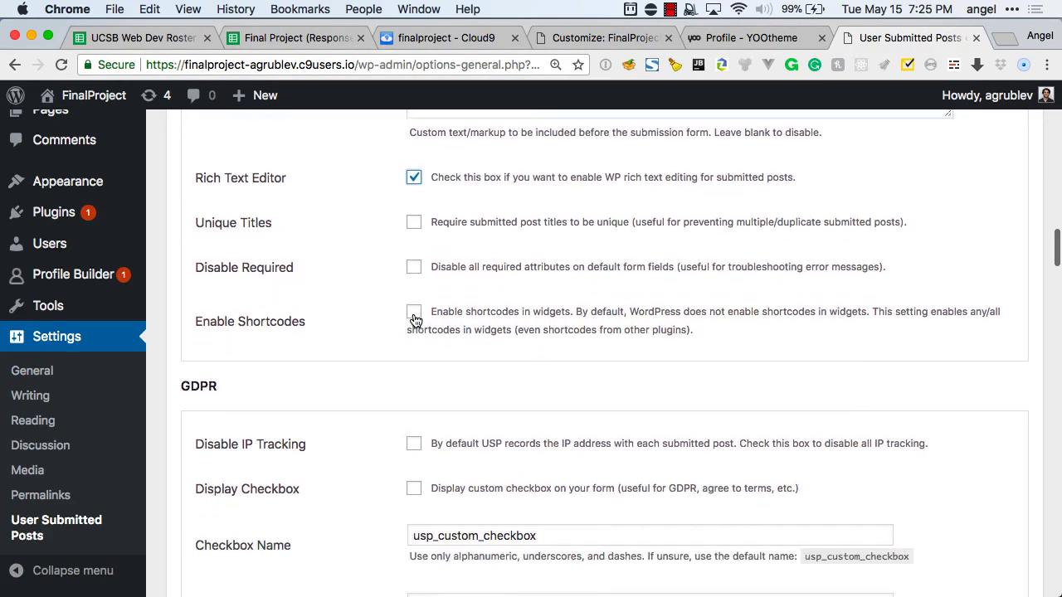
scroll(415, 321, "down", 5)
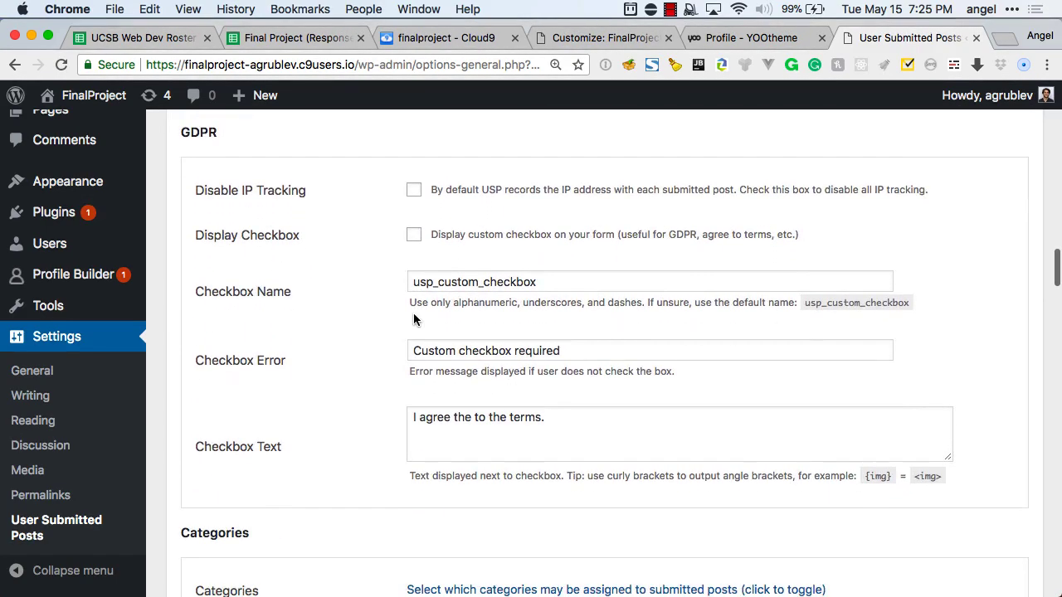
scroll(415, 321, "down", 6)
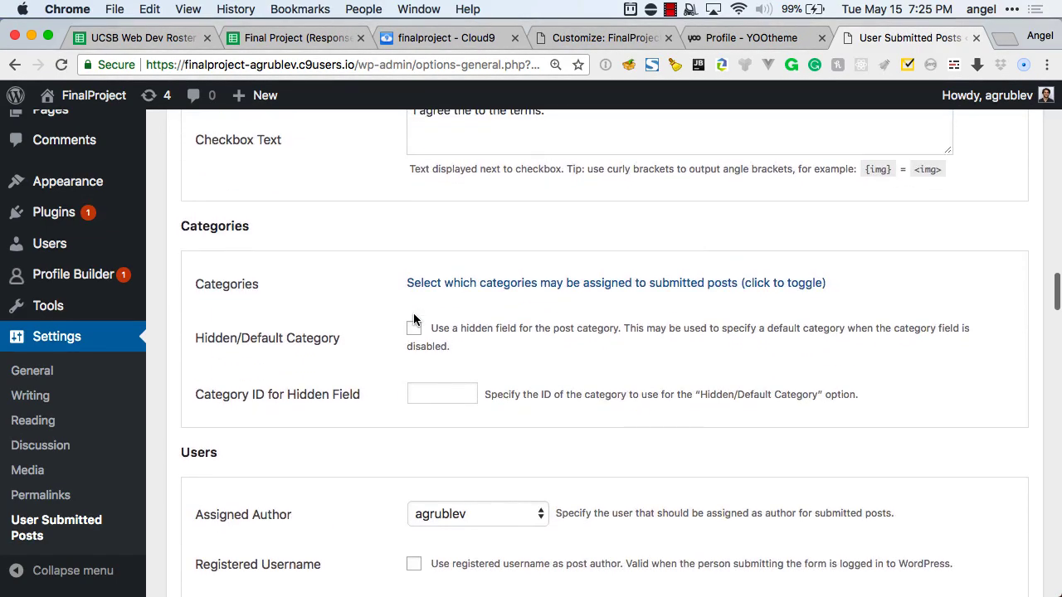
scroll(413, 320, "down", 5)
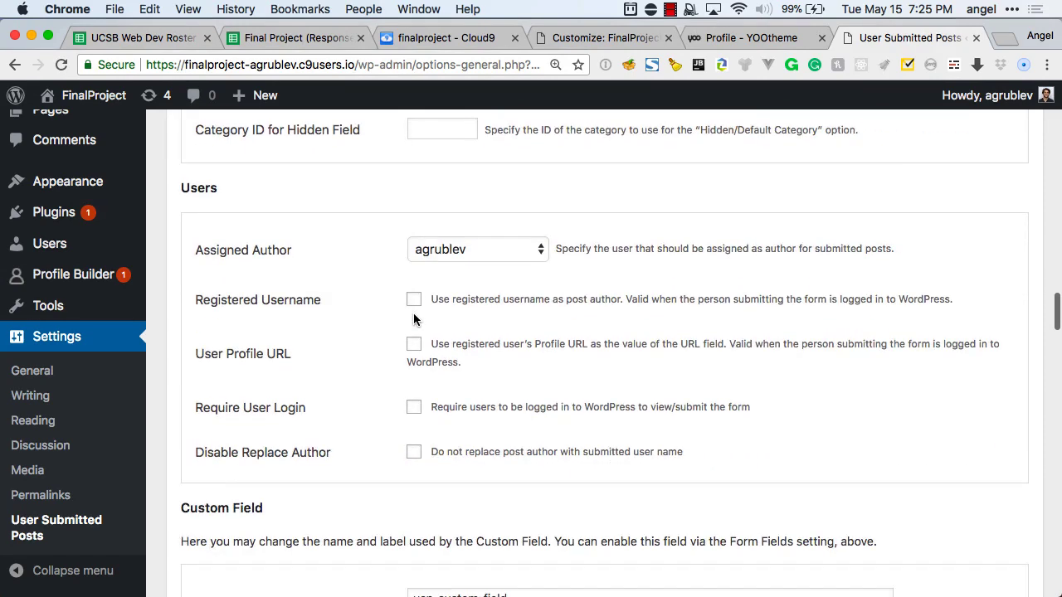
scroll(414, 320, "down", 6)
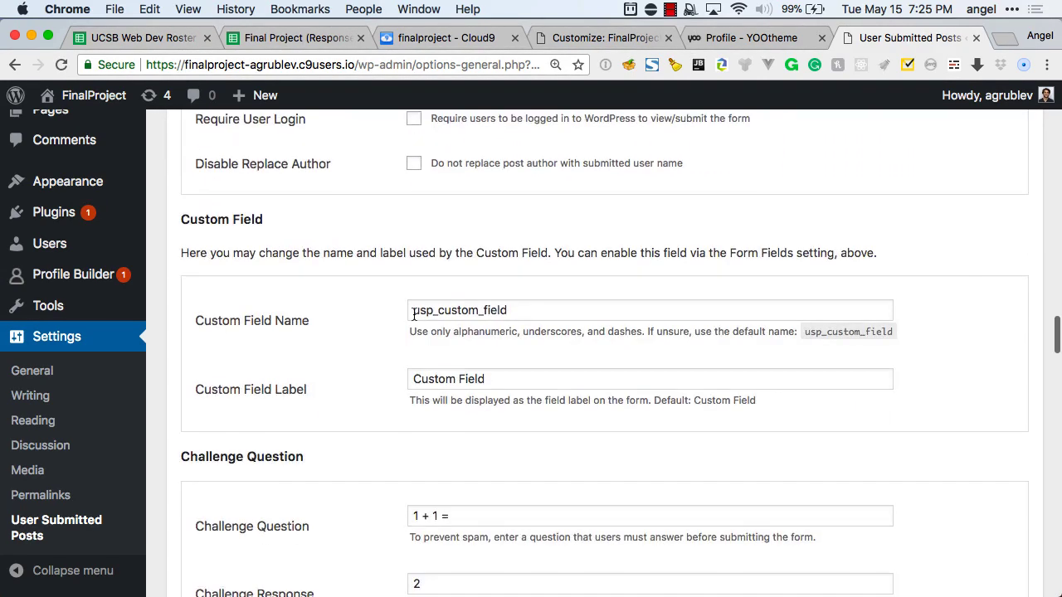
scroll(415, 319, "up", 1)
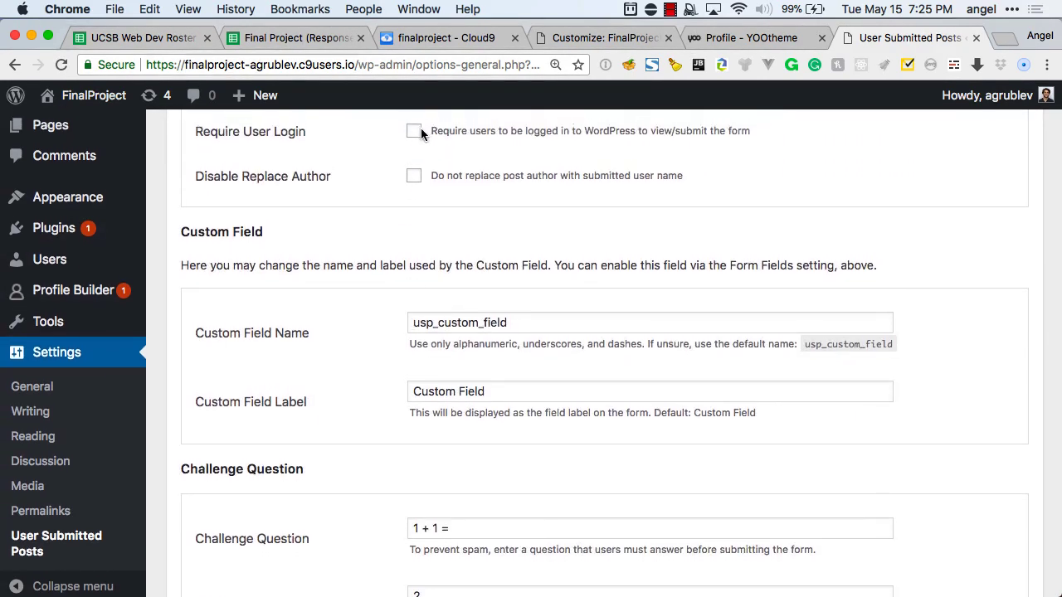
Enable Require User Login and make submitted images the posts' Featured Image.
left_click(419, 130)
scroll(404, 233, "down", 1)
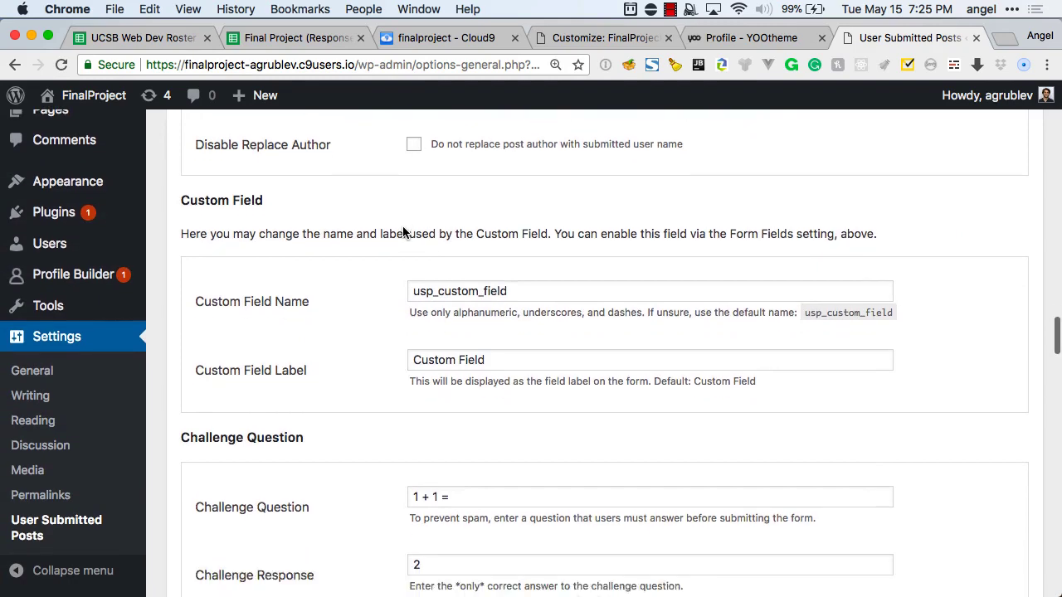
scroll(404, 231, "down", 10)
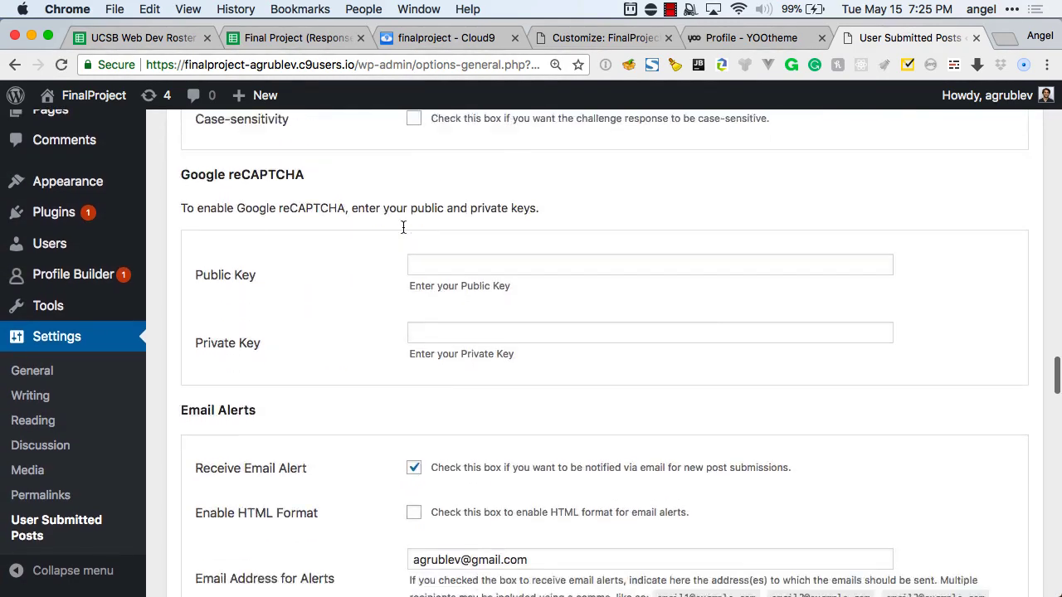
scroll(403, 227, "down", 15)
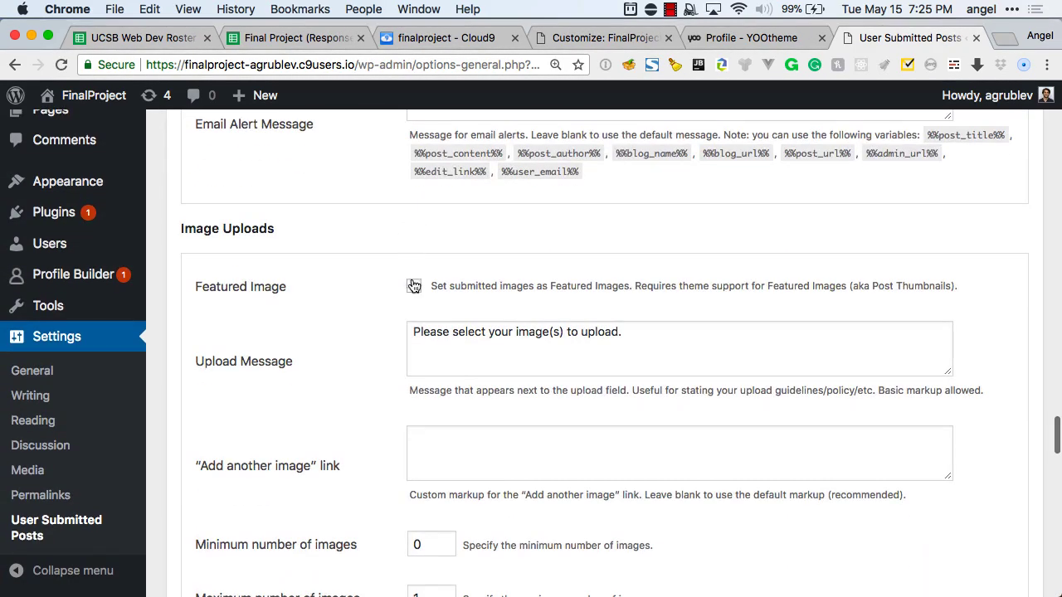
left_click(414, 287)
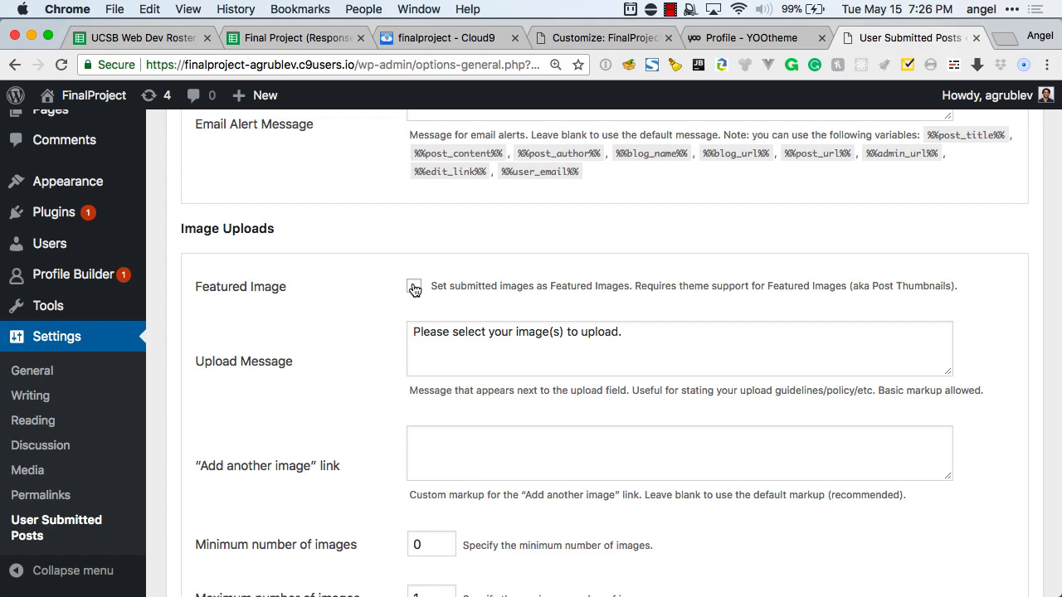
left_click(414, 287)
Save the User Submitted Posts settings from the bottom of the page.
scroll(371, 338, "down", 4)
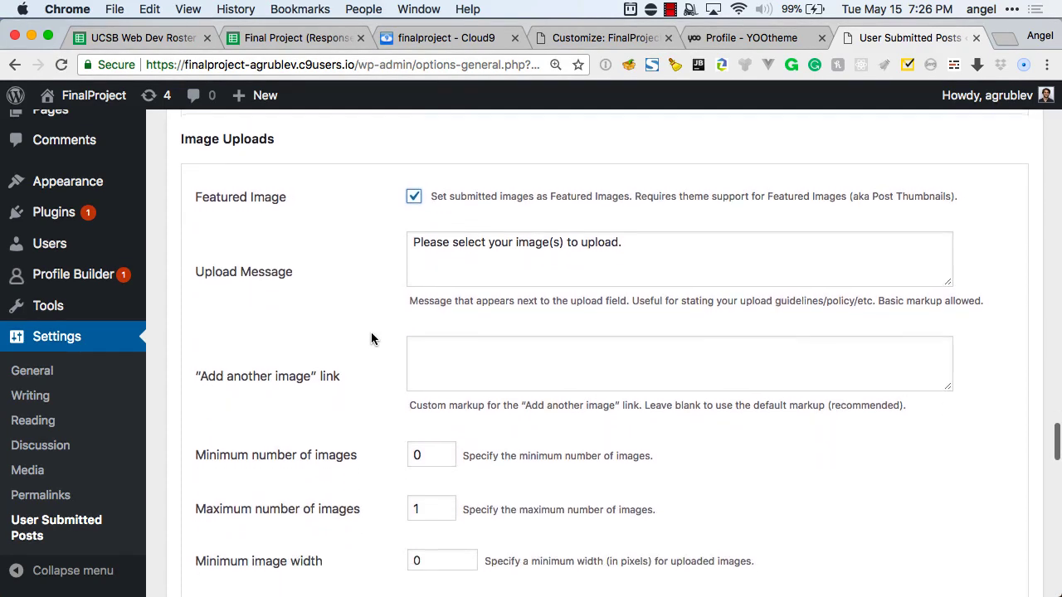
scroll(371, 338, "down", 5)
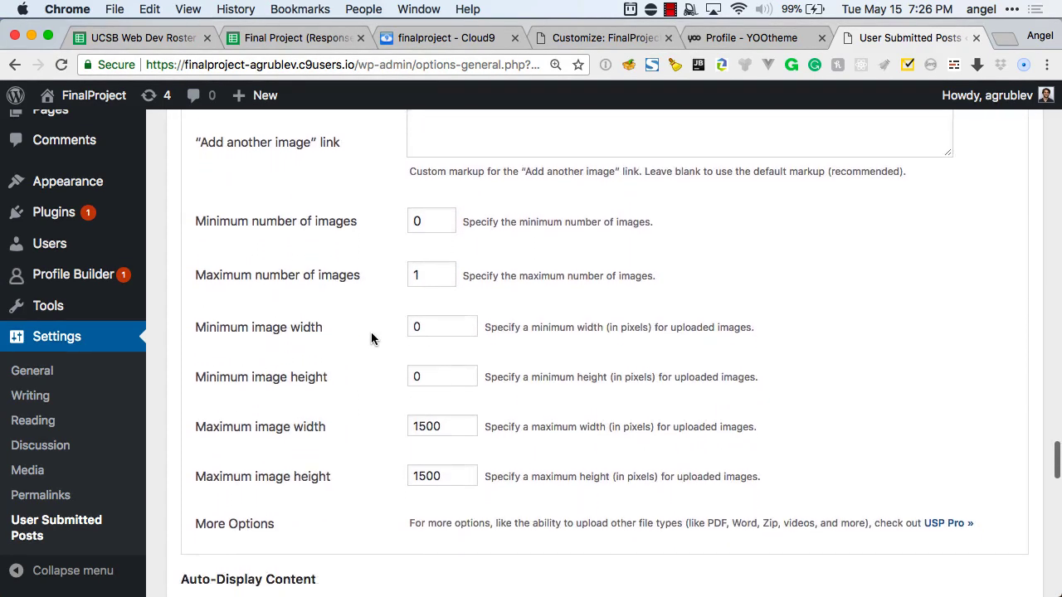
scroll(371, 339, "down", 2)
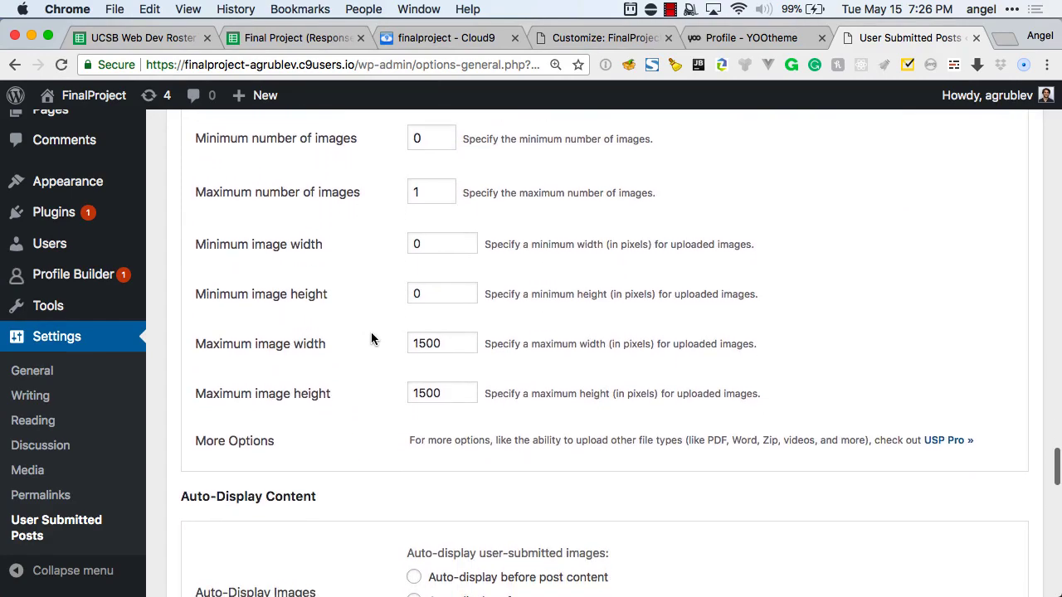
scroll(370, 339, "down", 2)
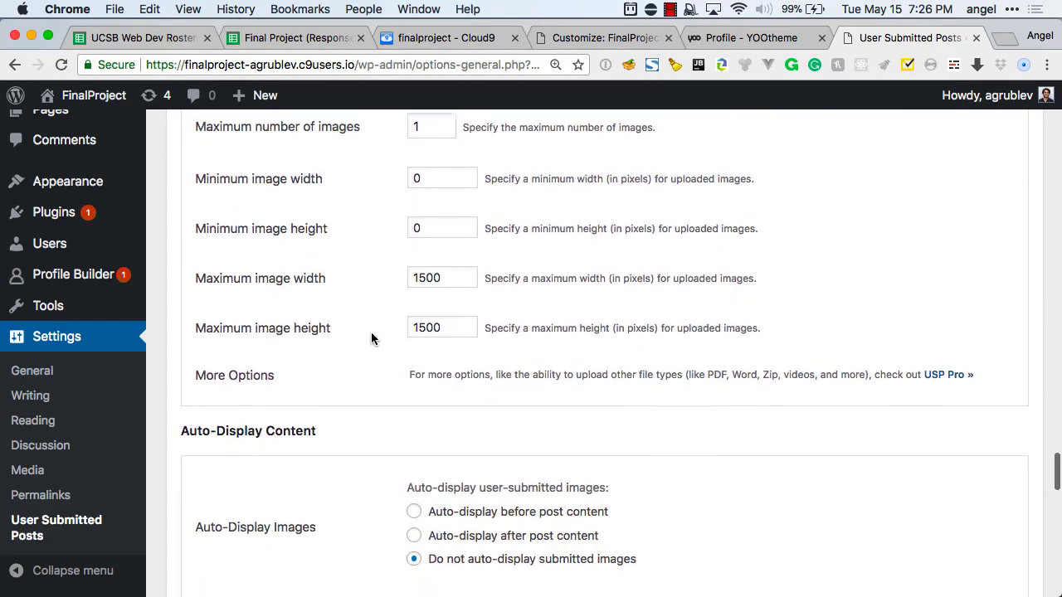
scroll(371, 339, "down", 9)
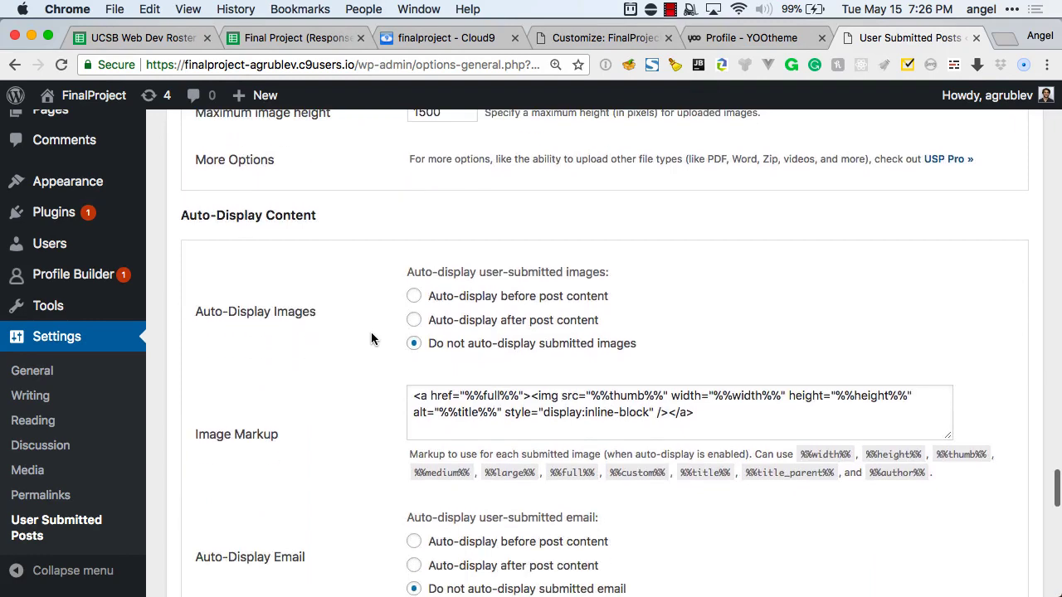
scroll(370, 339, "down", 5)
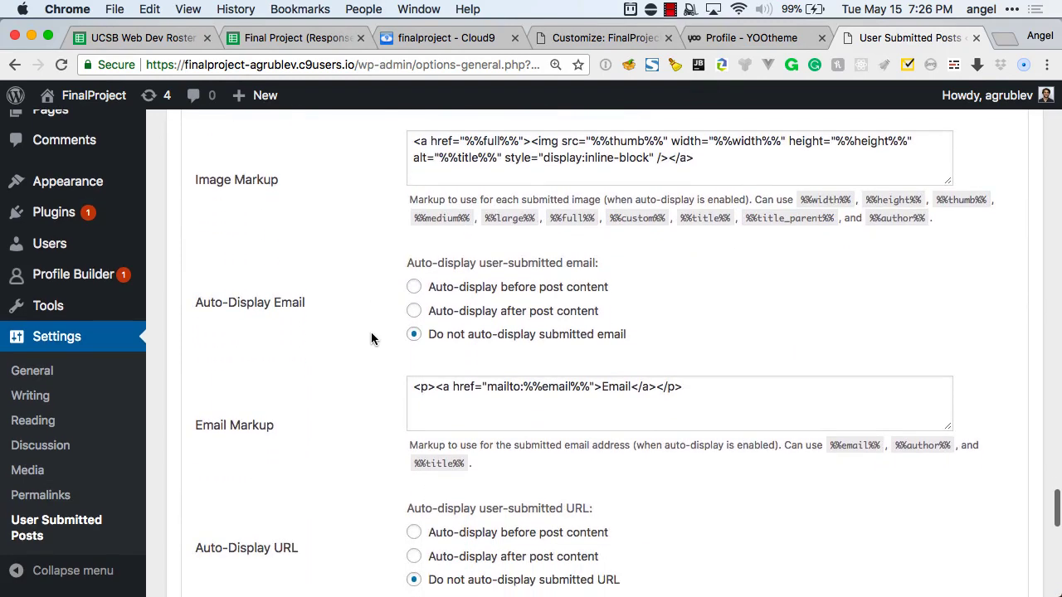
scroll(371, 339, "down", 11)
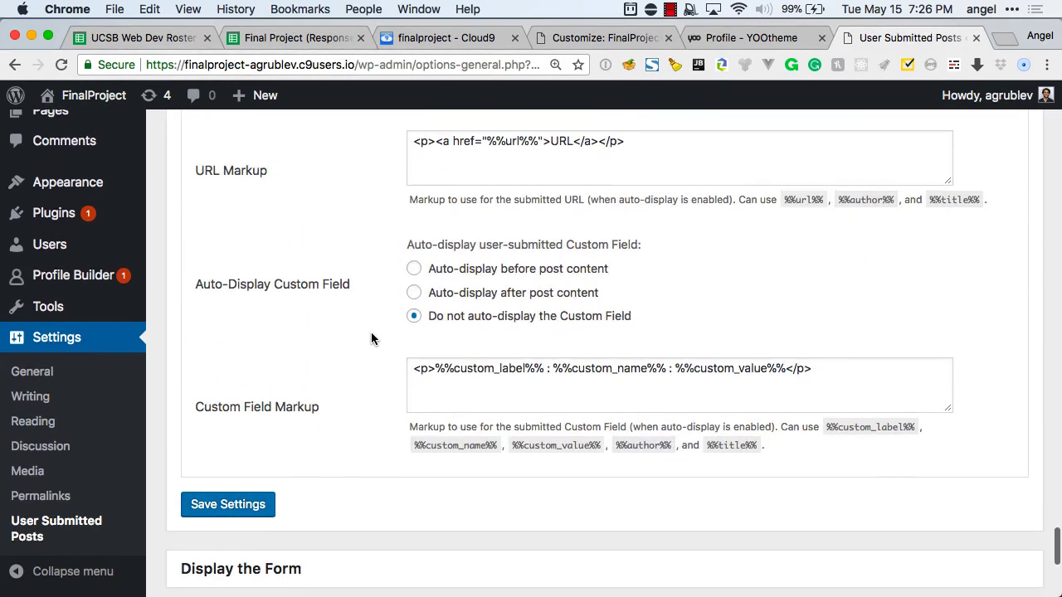
left_click(244, 448)
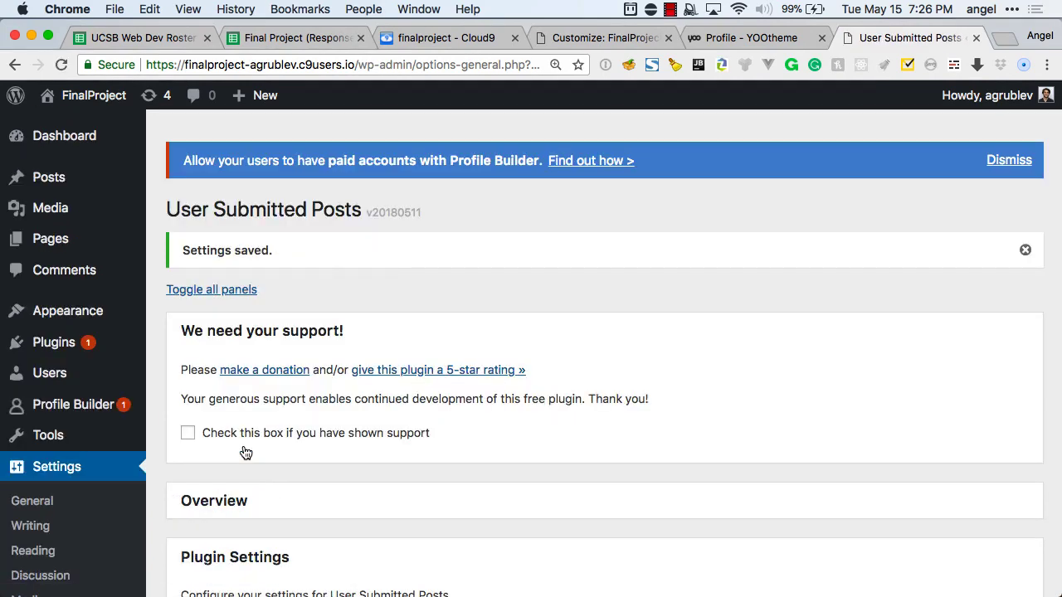
Collapse the Plugin Settings panel and expand Display the Form.
scroll(267, 406, "down", 5)
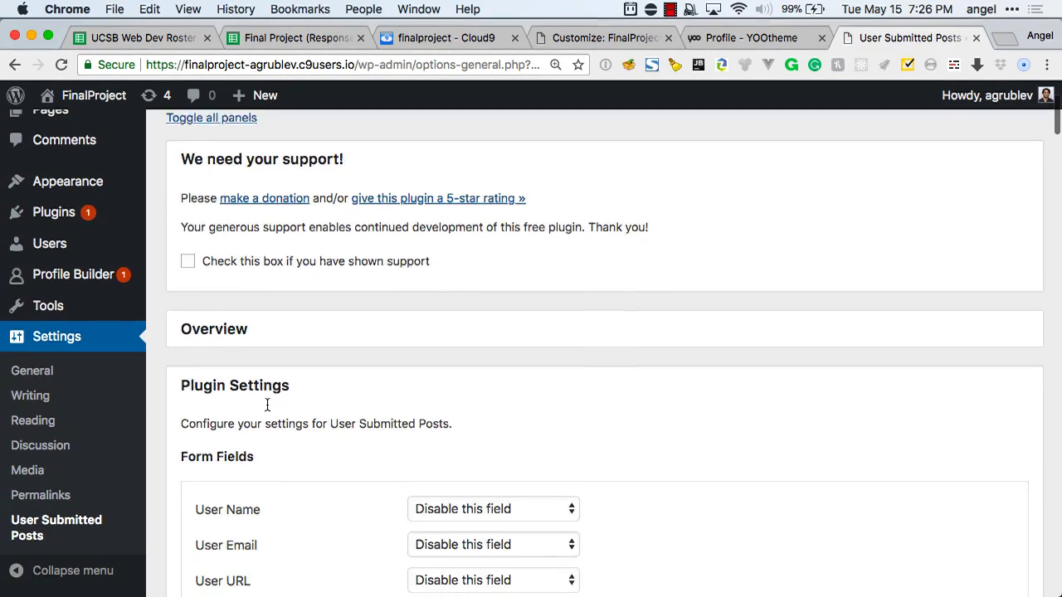
scroll(267, 405, "down", 15)
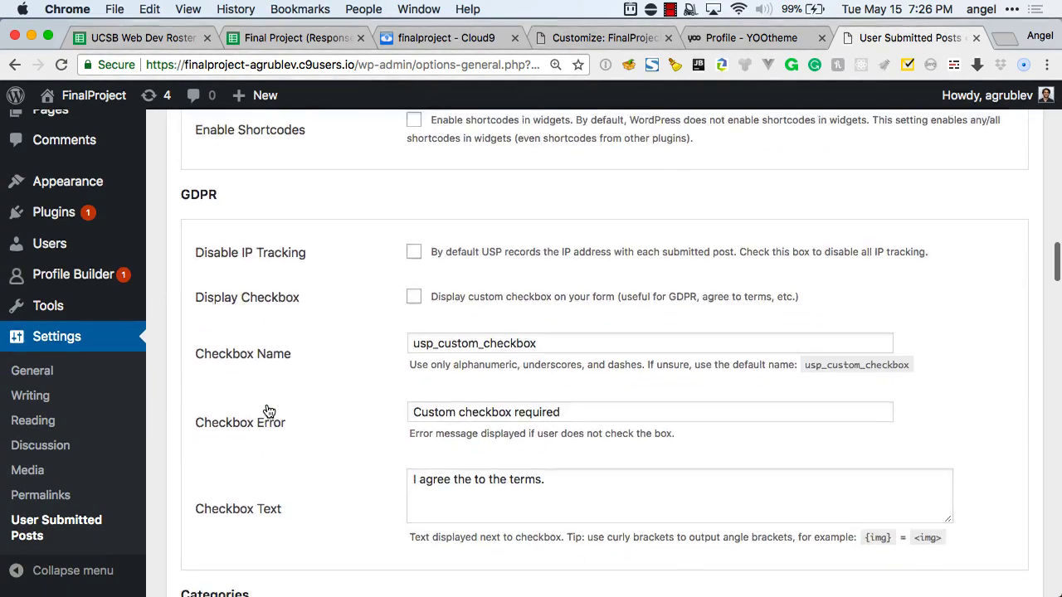
scroll(267, 410, "up", 18)
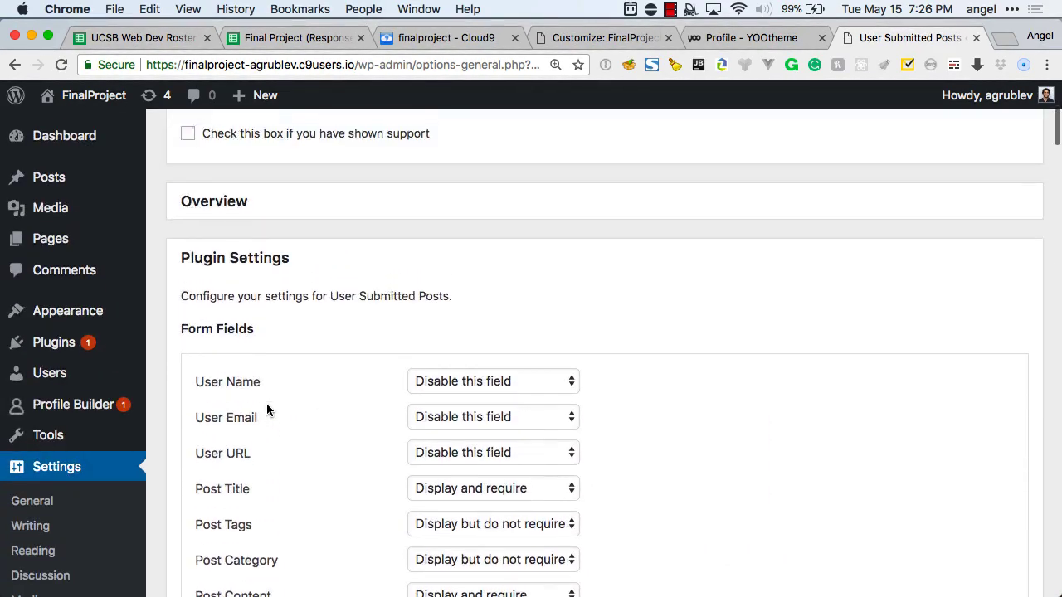
left_click(249, 388)
scroll(266, 419, "down", 2)
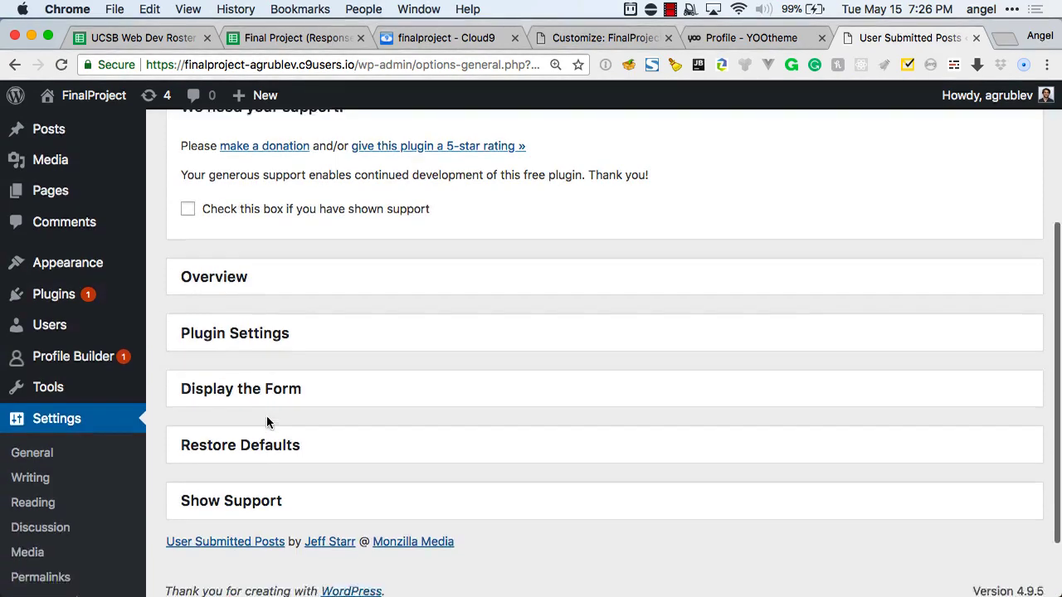
left_click(240, 370)
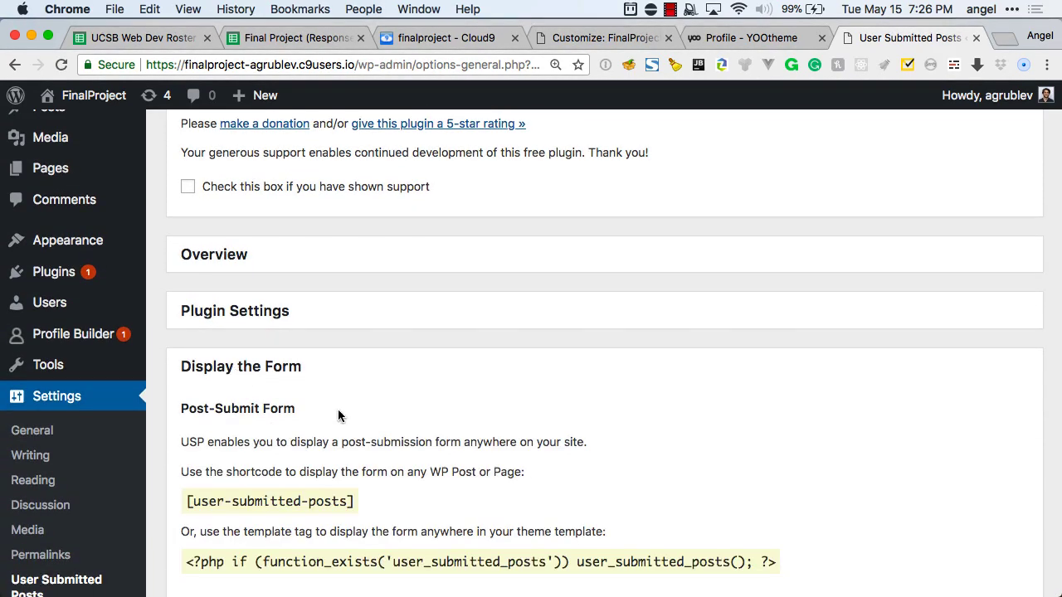
Copy the [user-submitted-posts] shortcode from Display the Form.
scroll(339, 414, "down", 2)
scroll(338, 409, "down", 3)
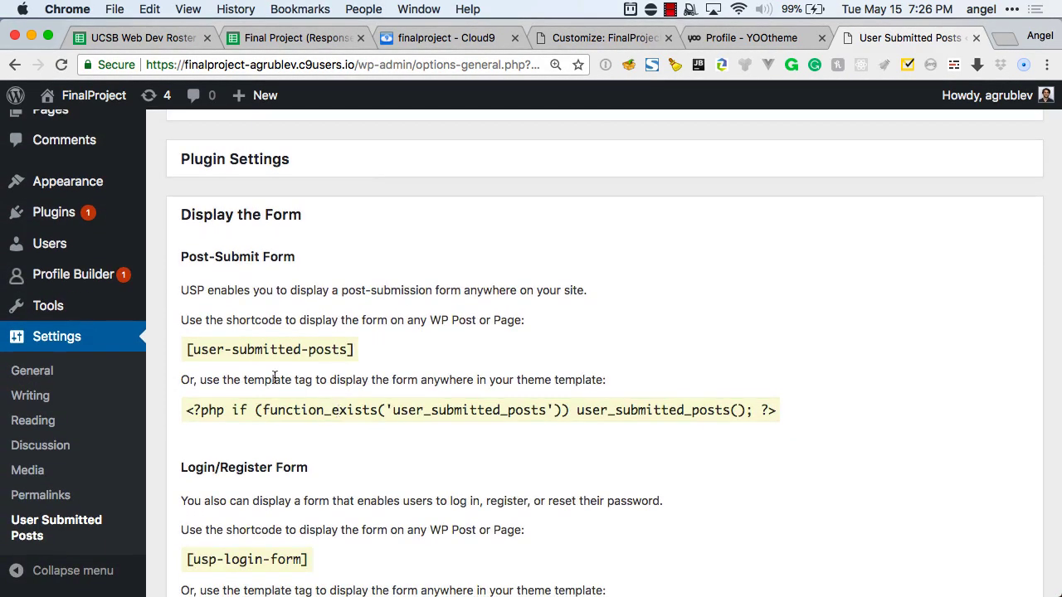
scroll(282, 384, "down", 2)
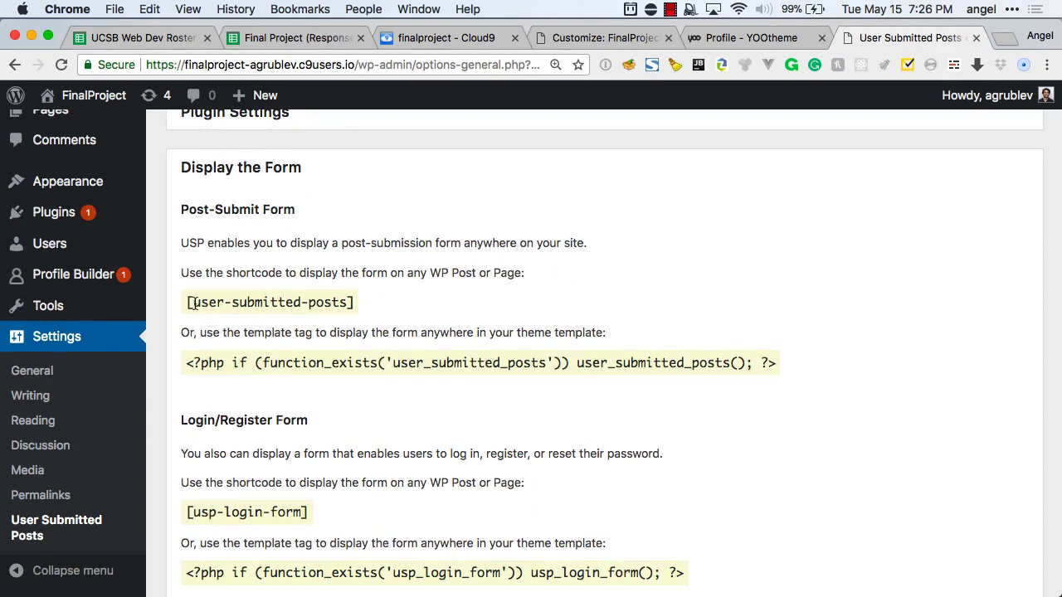
left_click_drag(187, 303, 357, 306)
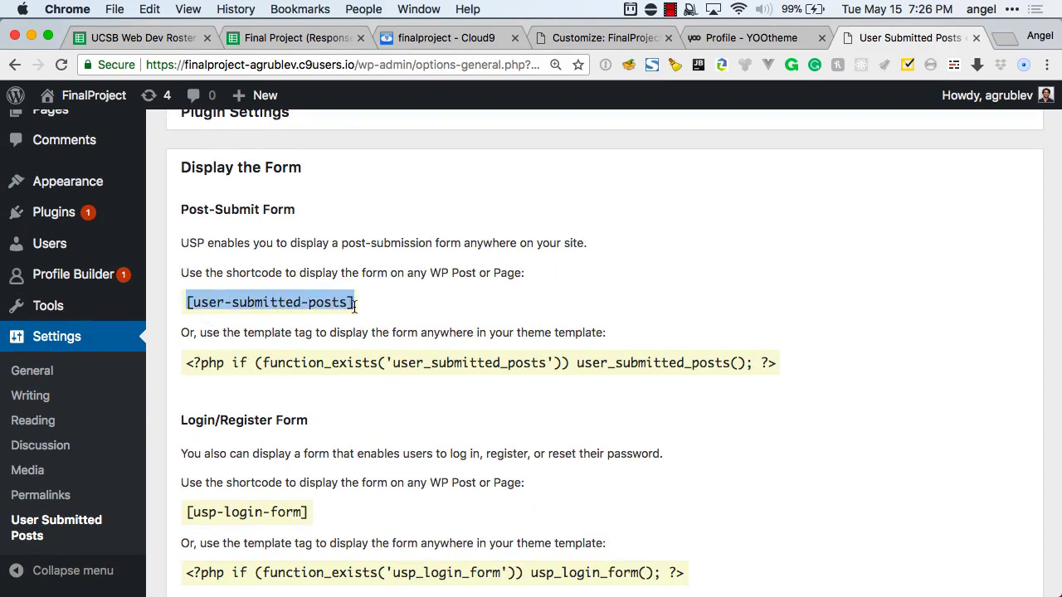
key("super+c")
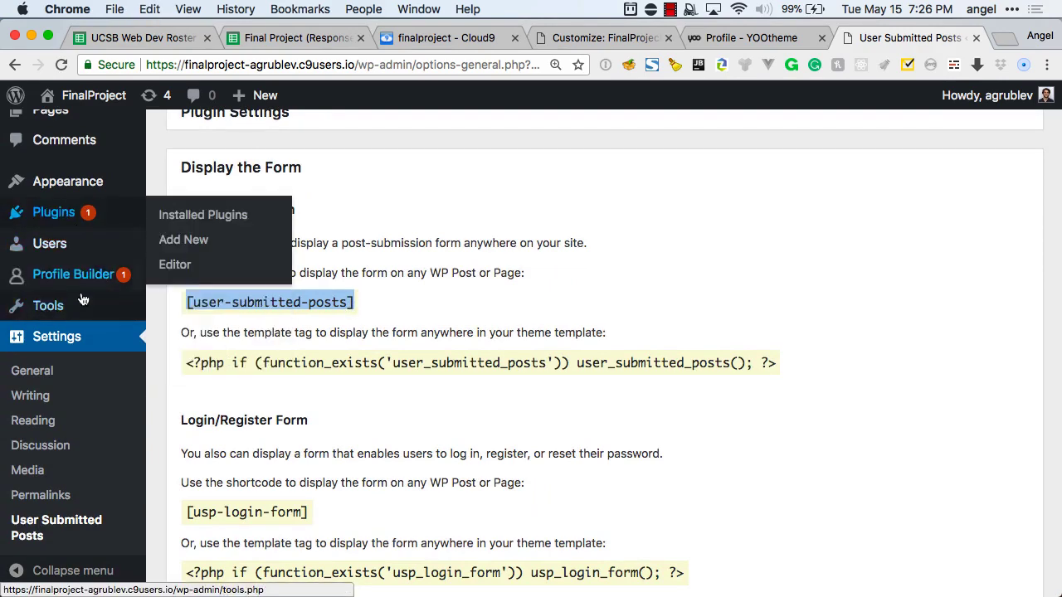
scroll(83, 300, "down", 2)
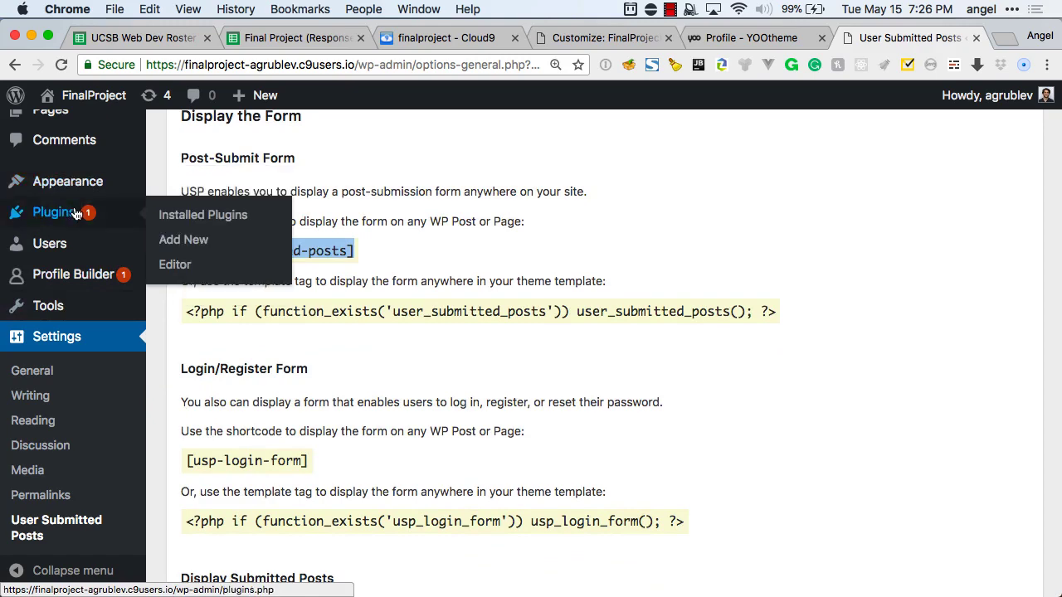
scroll(75, 213, "up", 6)
Publish a new 'Add Idea' page whose body holds the [user-submitted-posts] shortcode.
mouse_move(66, 236)
left_click(184, 268)
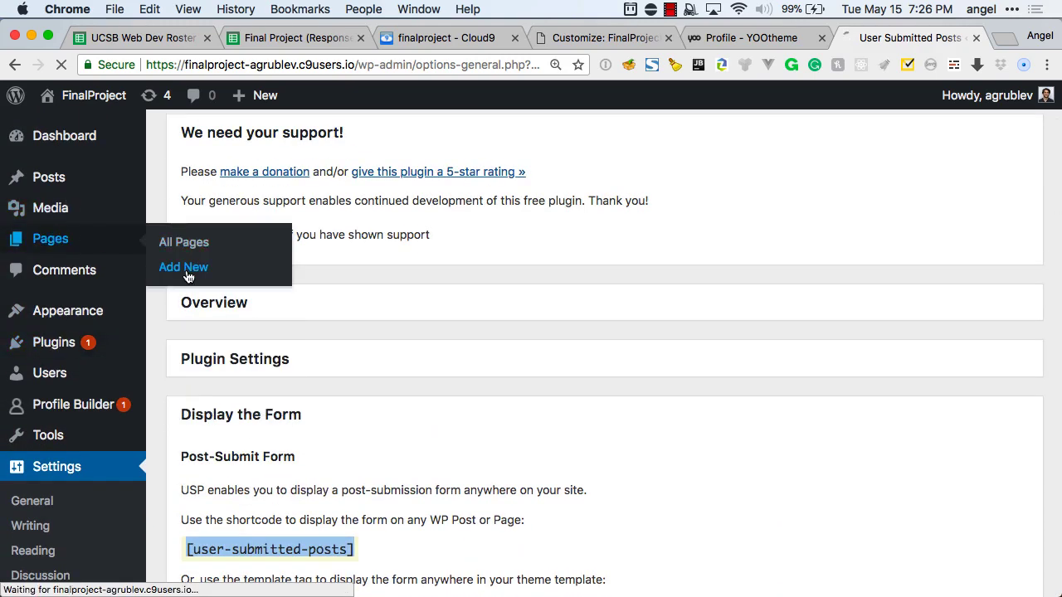
type("Add Id")
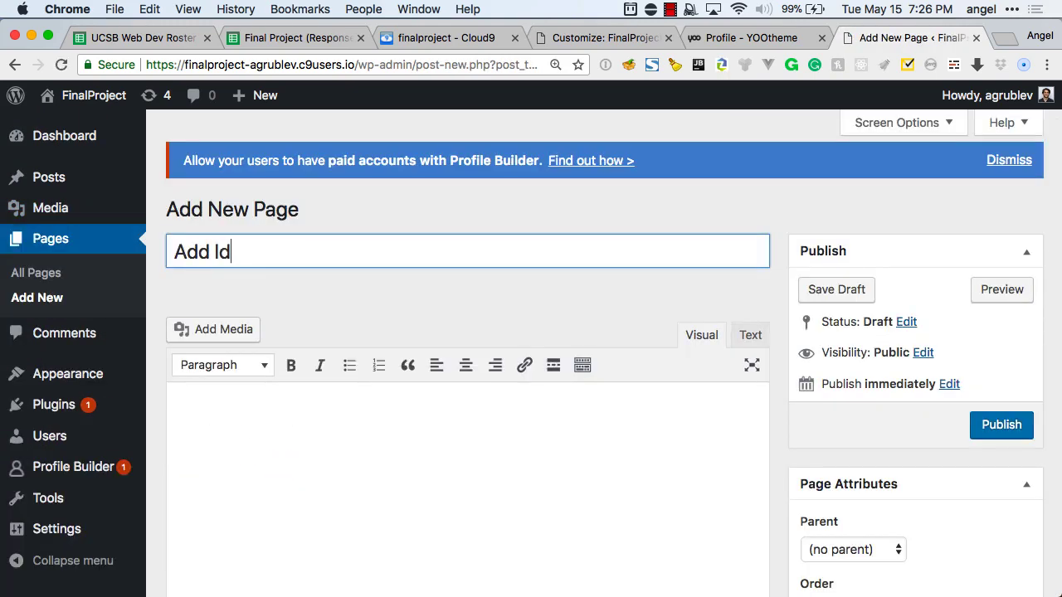
type("ea")
left_click(287, 434)
key("super+v")
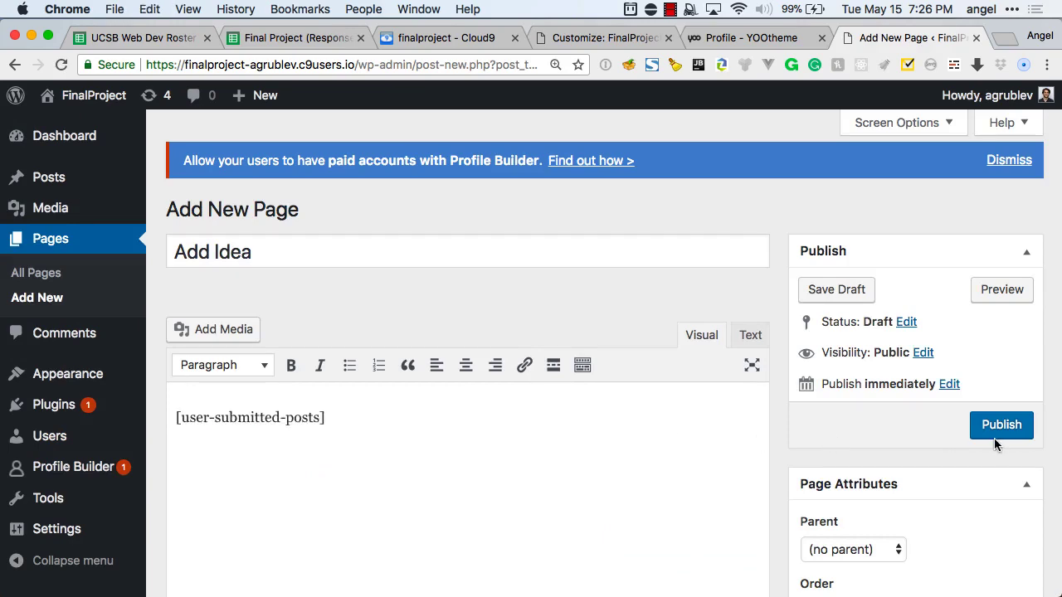
left_click(996, 435)
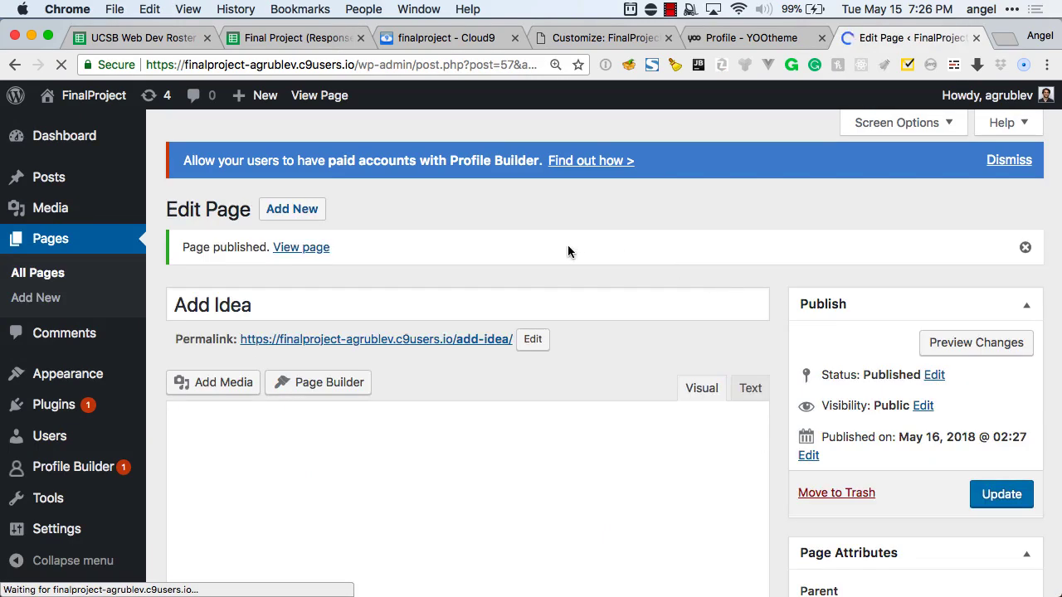
Copy the Add Idea page's permalink address.
right_click(381, 339)
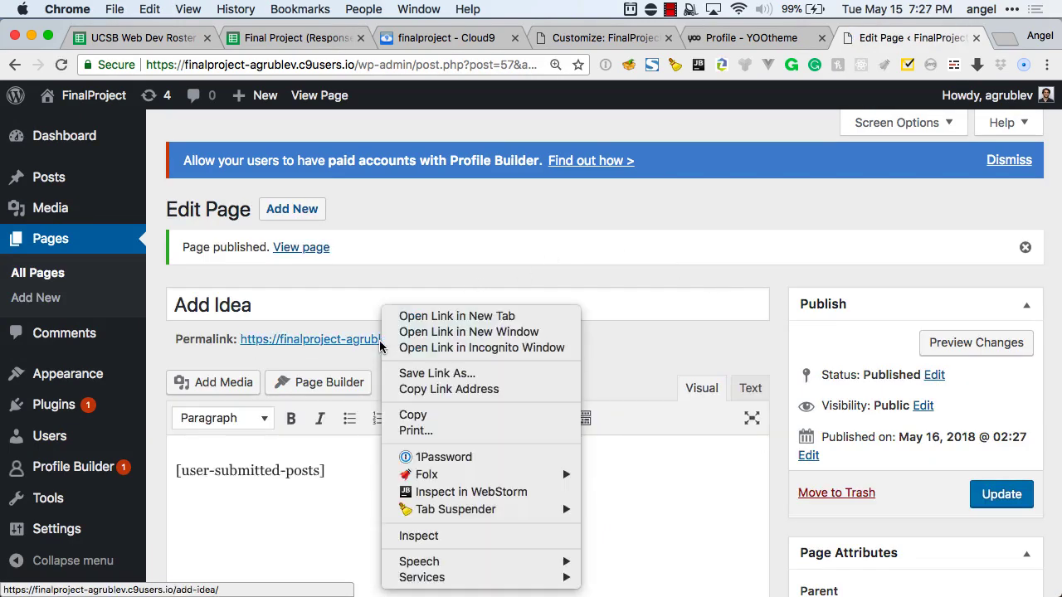
left_click(419, 390)
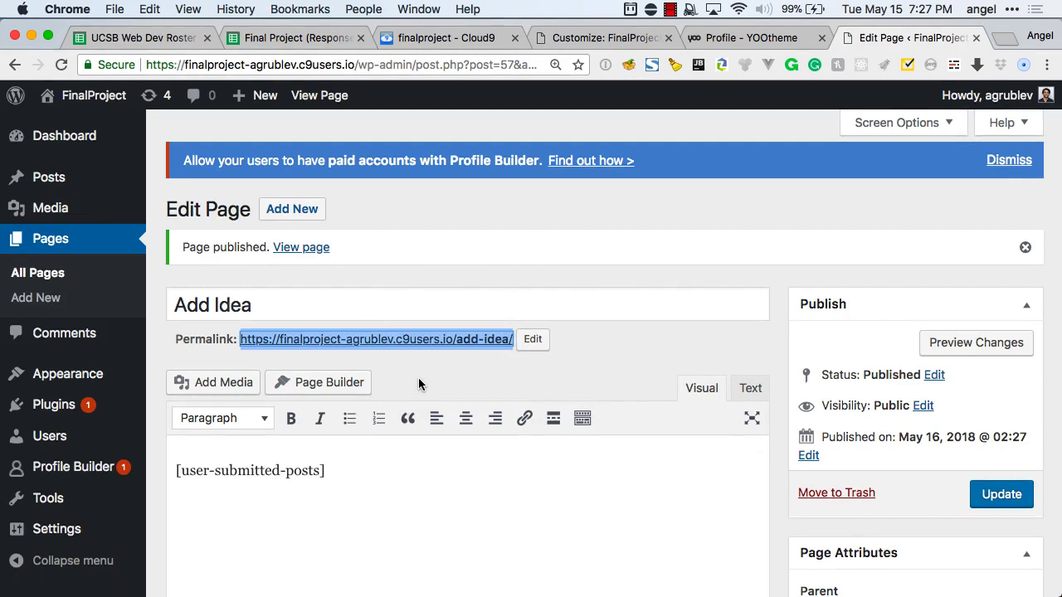
left_click(495, 295)
left_click(499, 265)
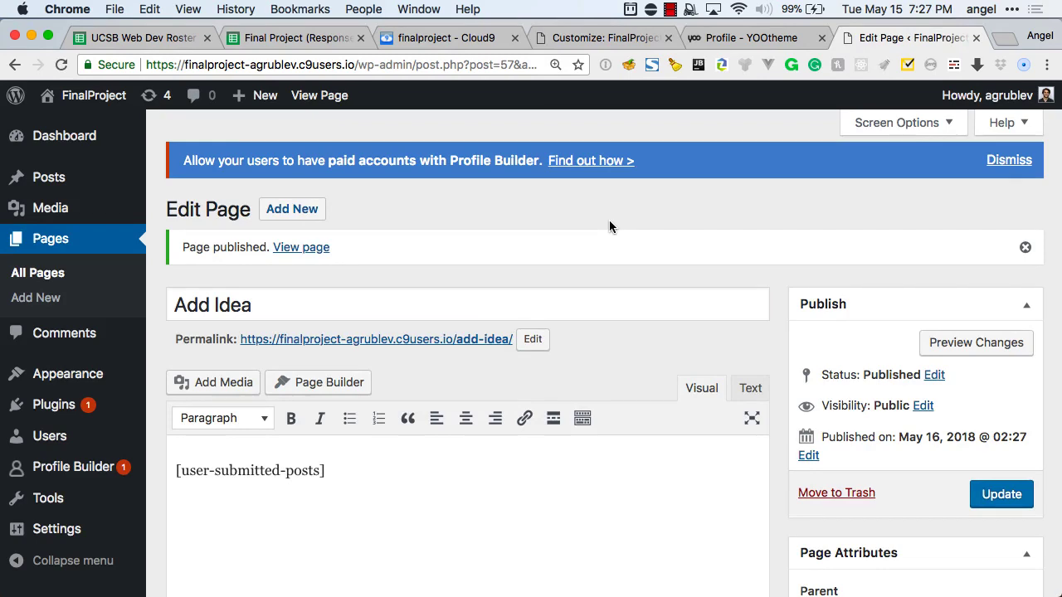
Load the /add-idea/ address in a new private browser window.
key("super+shift+n")
key("super+v")
key("Return")
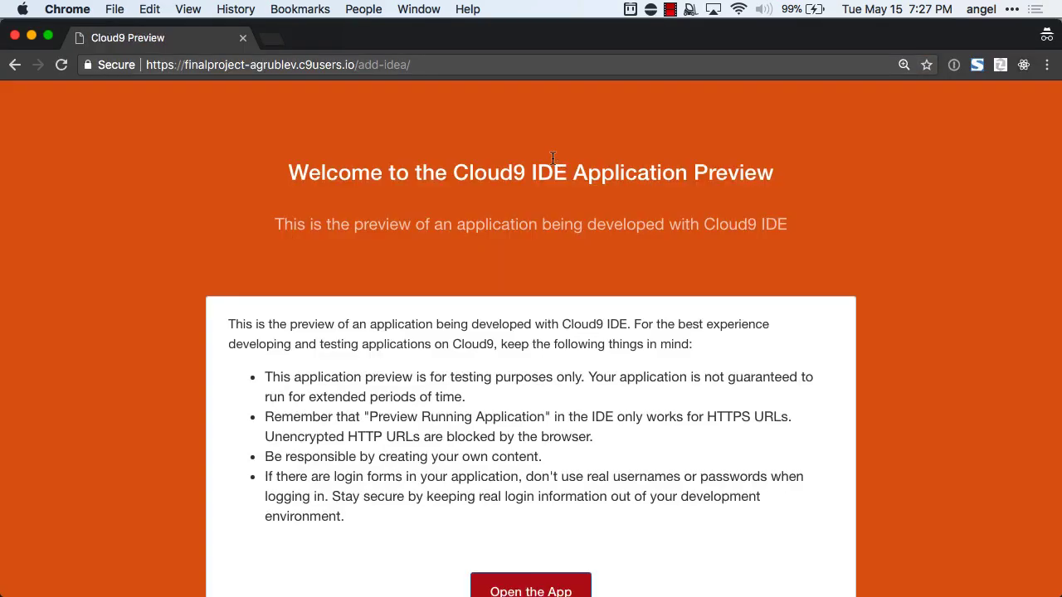
On the Signup / Login page, try registering a new account with a username, e-mail and password.
left_click(529, 586)
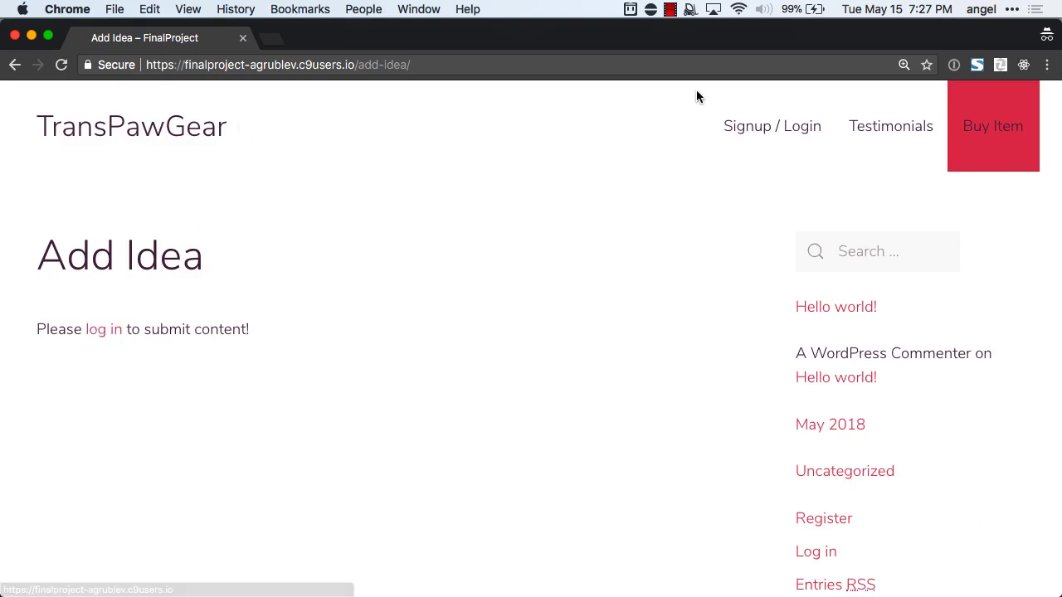
left_click(767, 131)
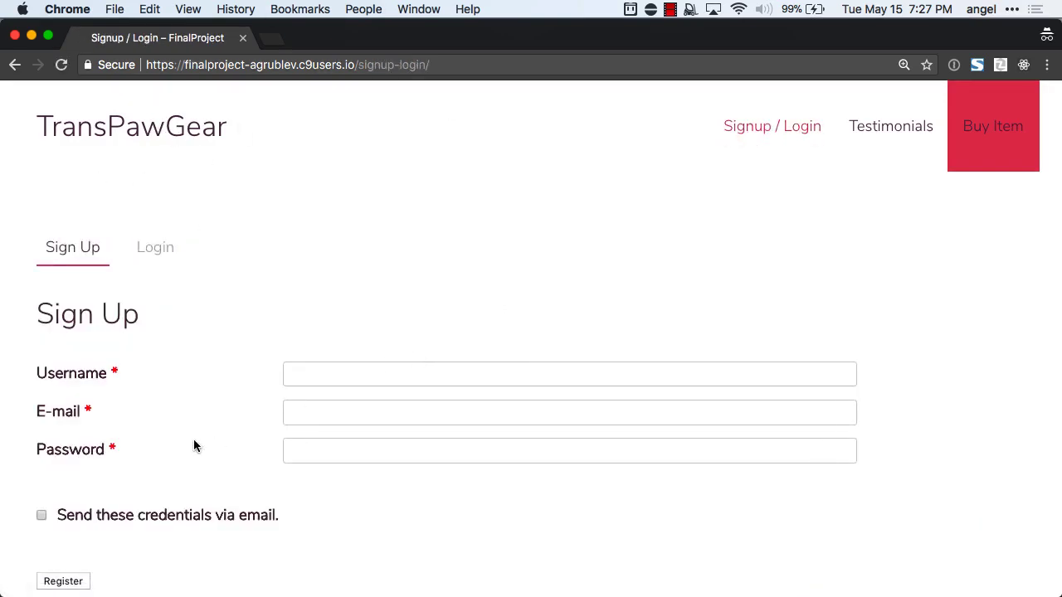
scroll(216, 398, "down", 1)
left_click(295, 366)
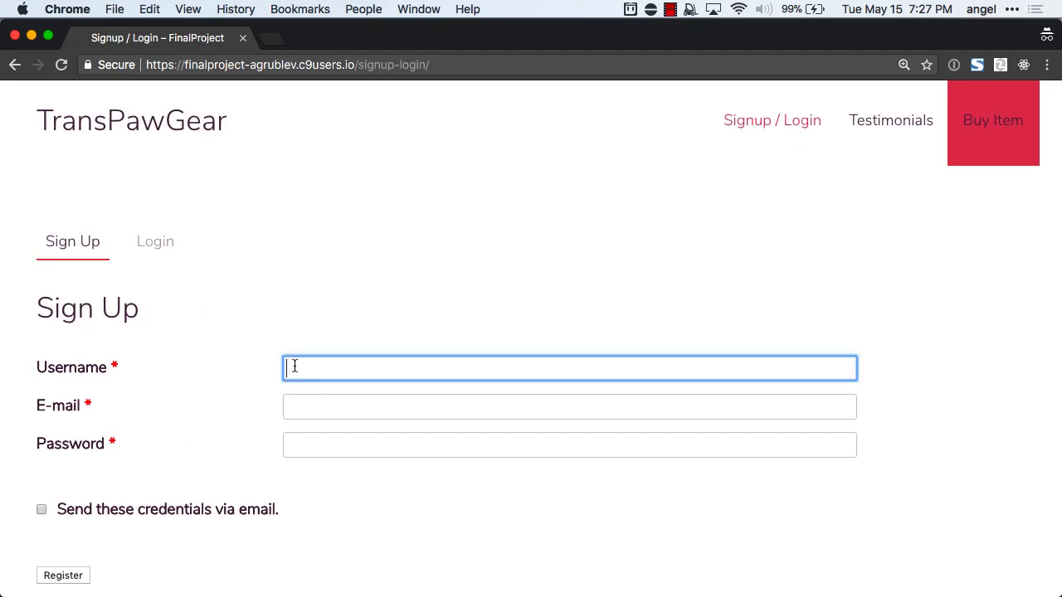
type("agurlsl@asd.co")
key("Tab")
type("aid@")
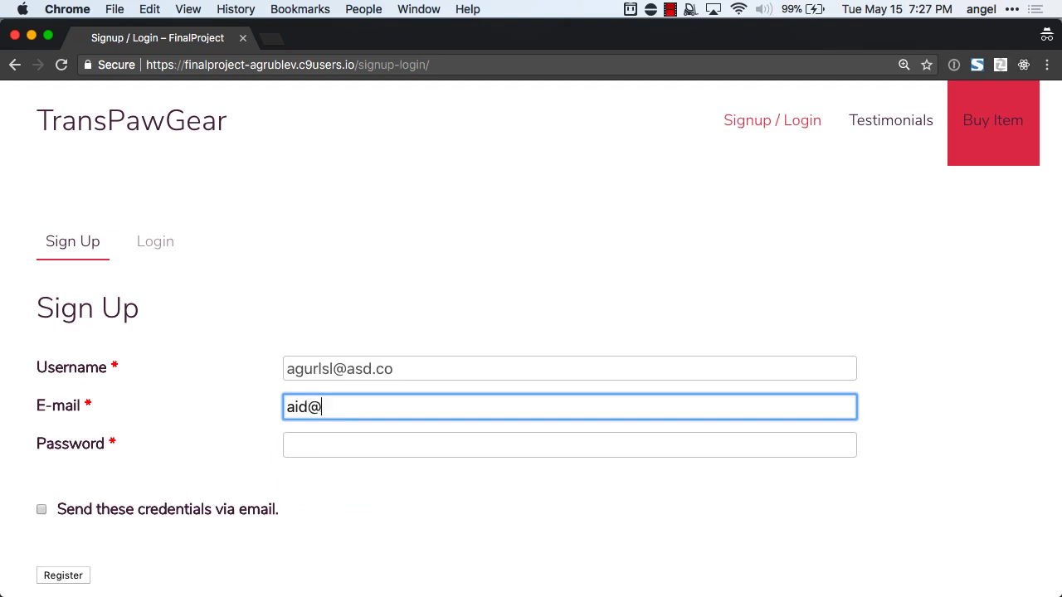
type("asdasd.com")
key("Tab")
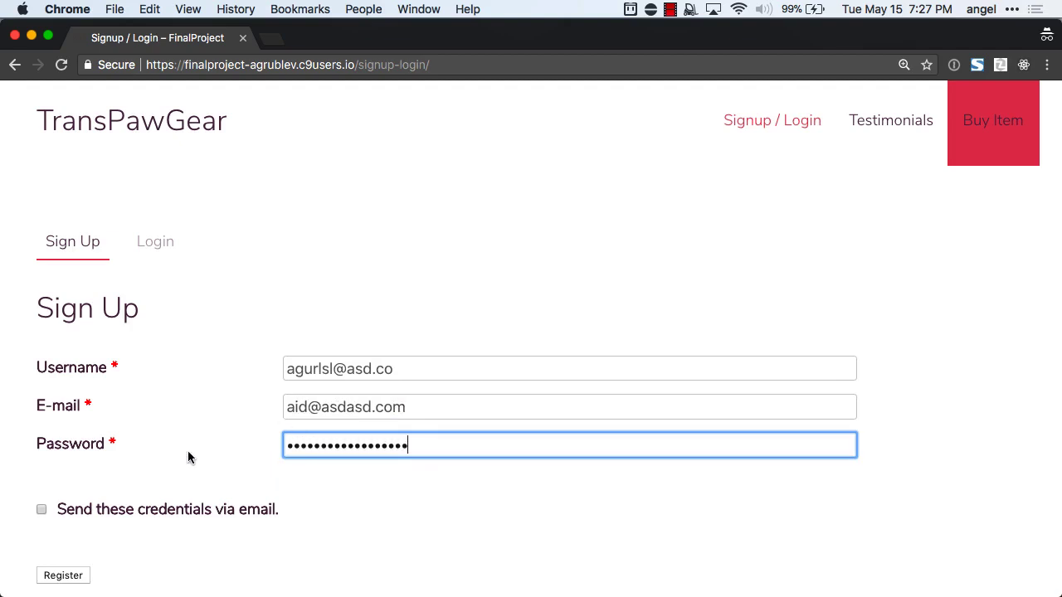
left_click(75, 576)
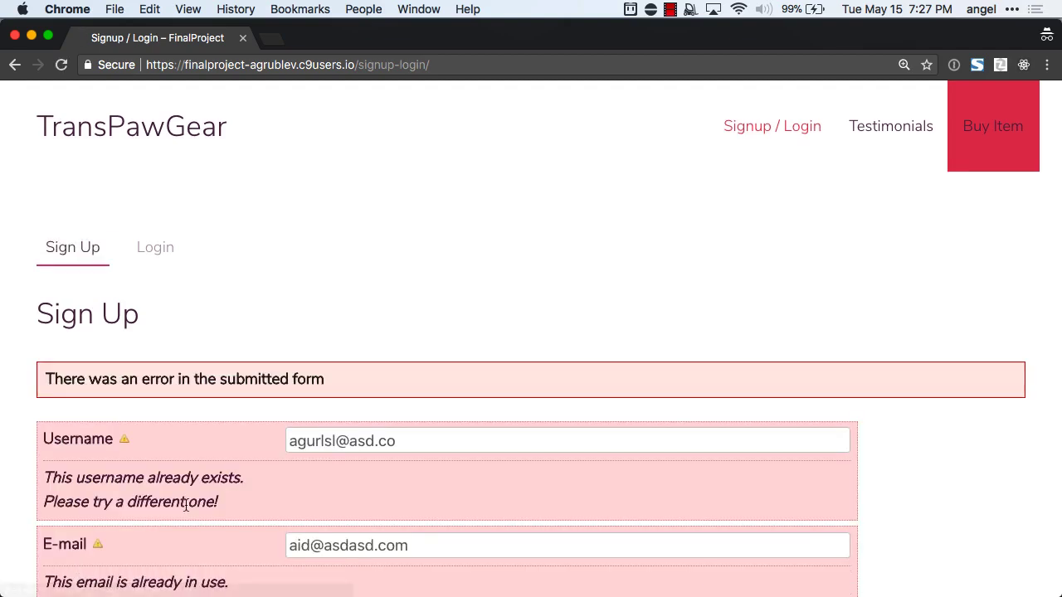
Log in with the existing admin account, then paste the Add Idea page address.
left_click(157, 251)
left_click(363, 374)
type("a")
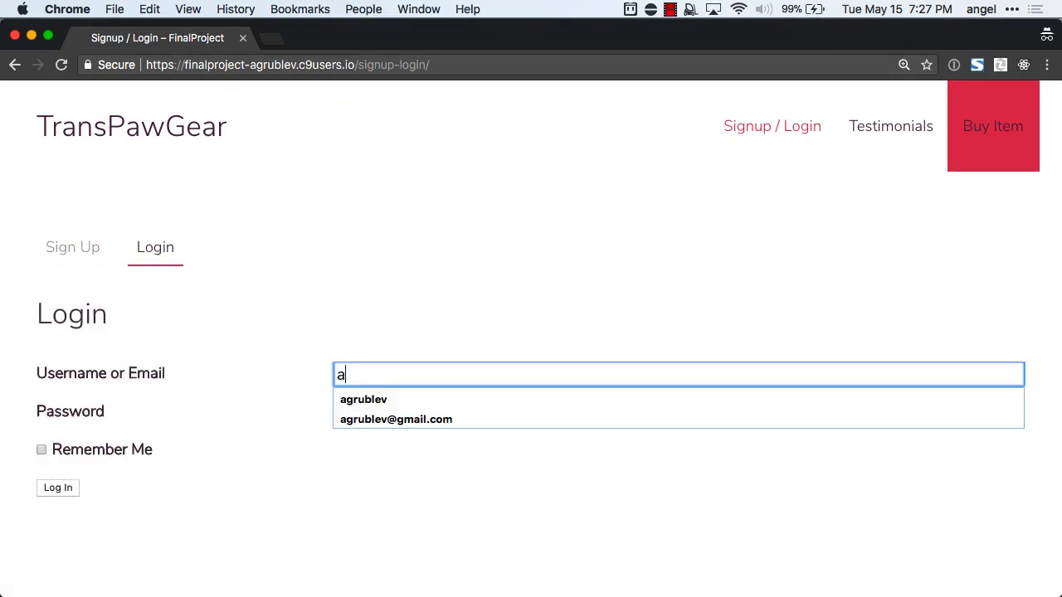
type("grublev")
key("Tab")
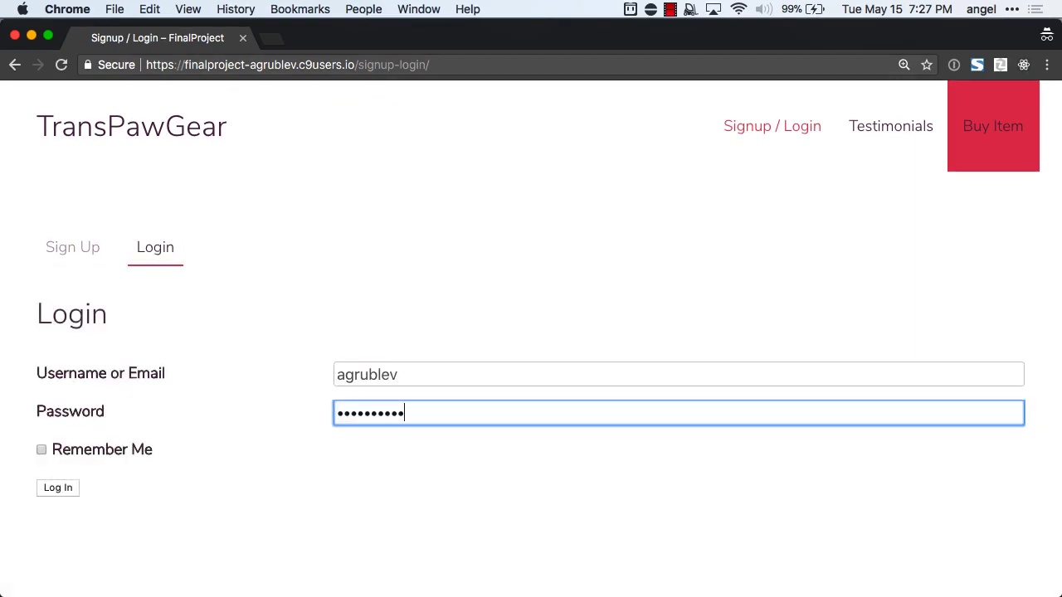
scroll(391, 420, "down", 1)
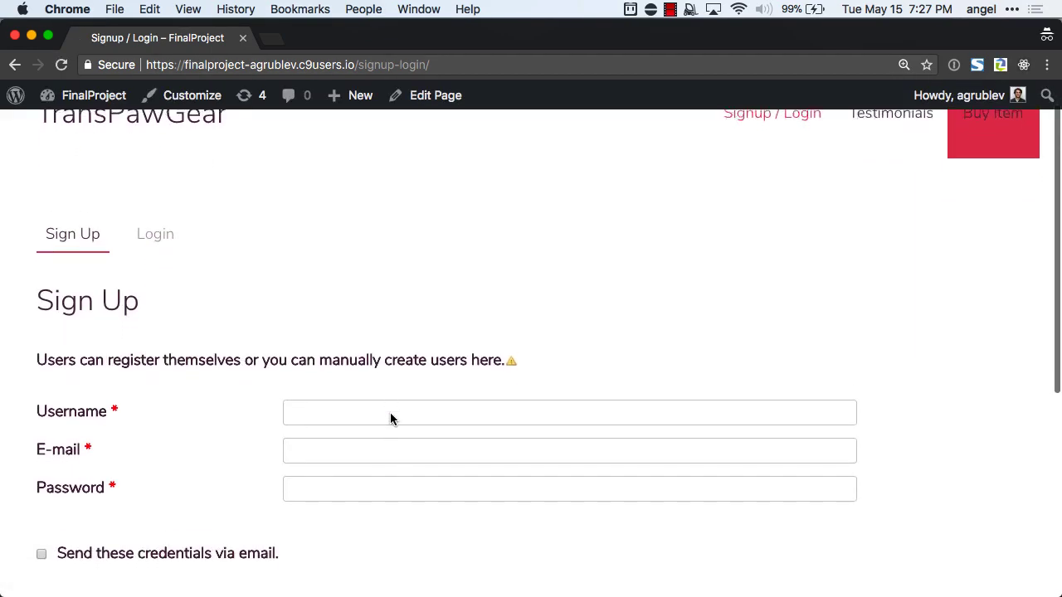
left_click(161, 209)
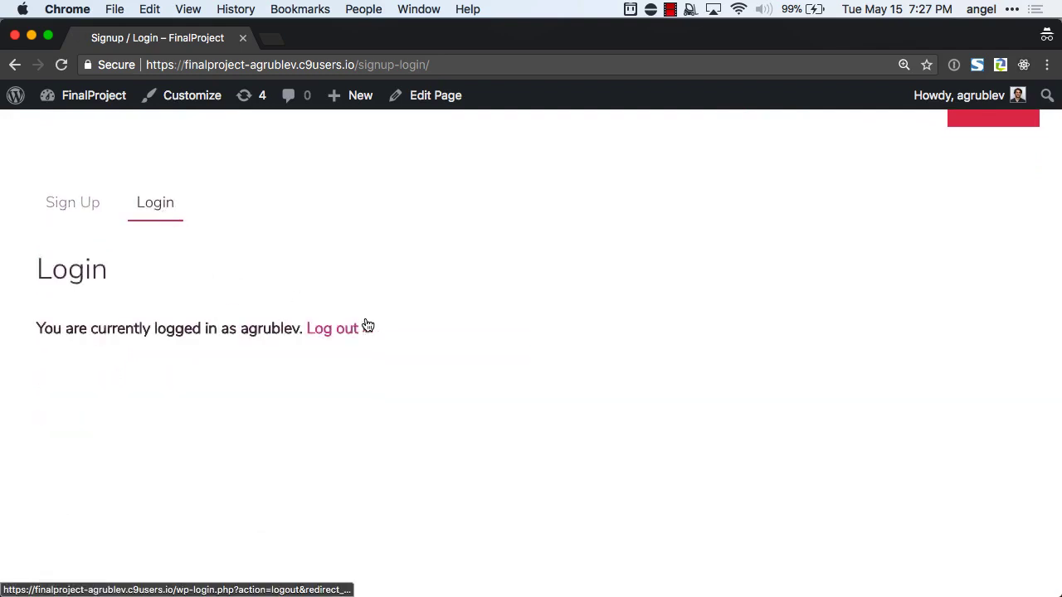
scroll(367, 324, "up", 1)
left_click(322, 69)
key("super+v")
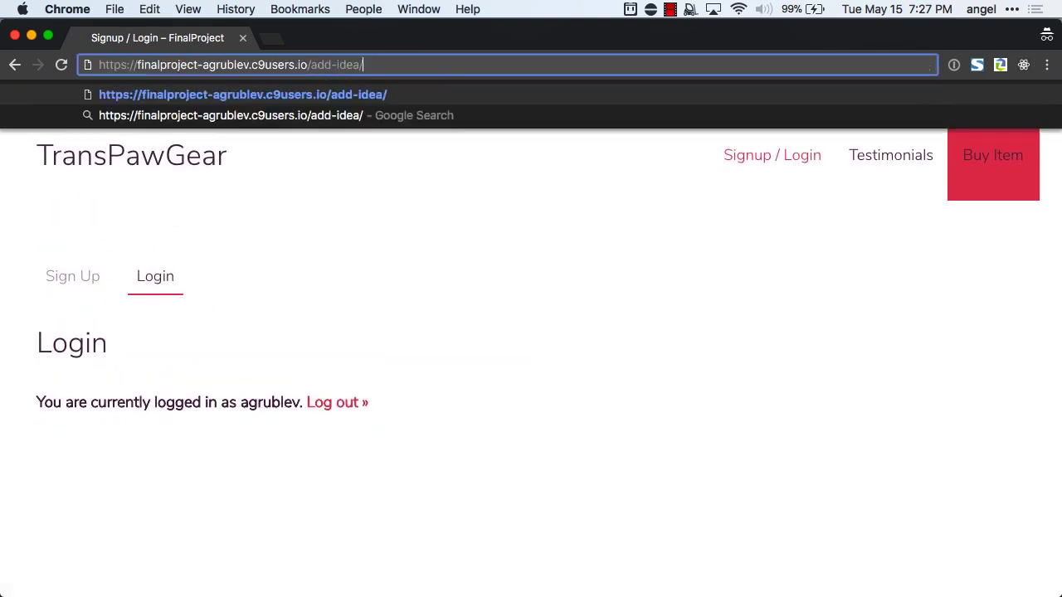
Load Add Idea; enter title 'My', tags 'great,perfect,', category Uncategorized, body 'This is m'.
key("Return")
scroll(410, 301, "down", 3)
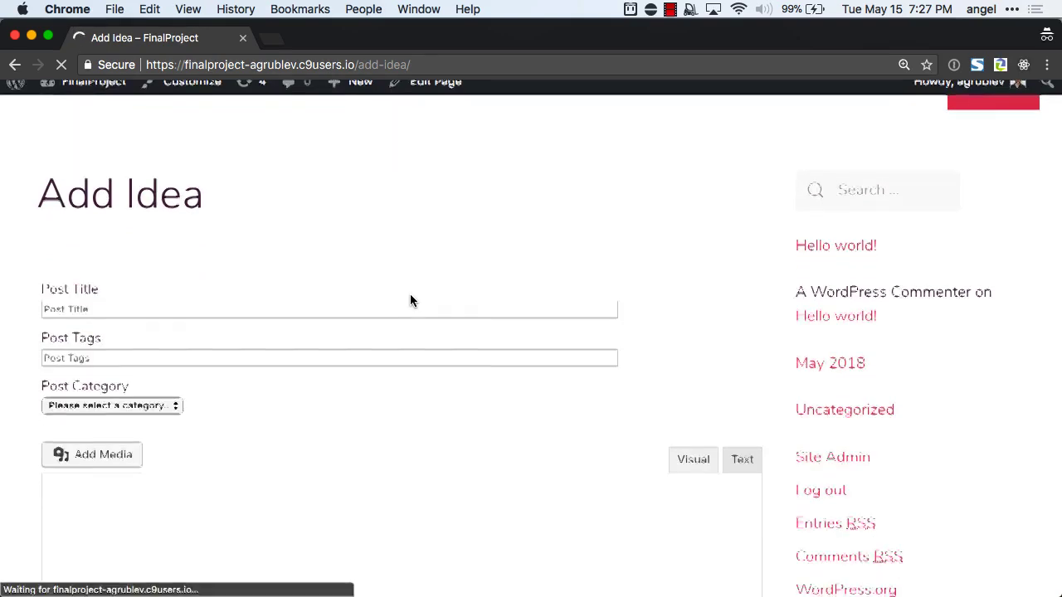
scroll(410, 300, "down", 2)
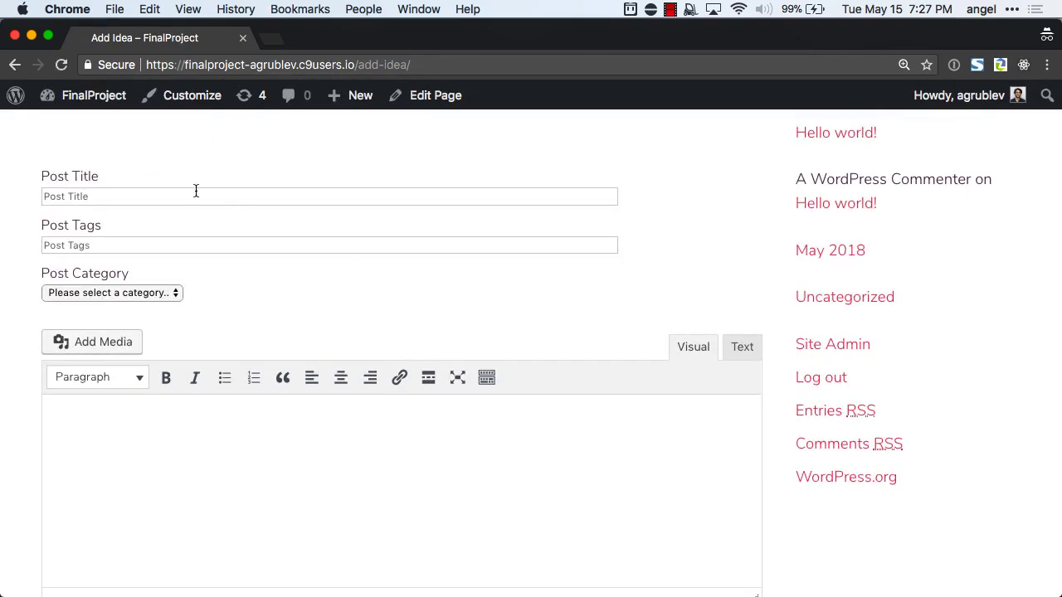
left_click(195, 192)
type("My awesome idea")
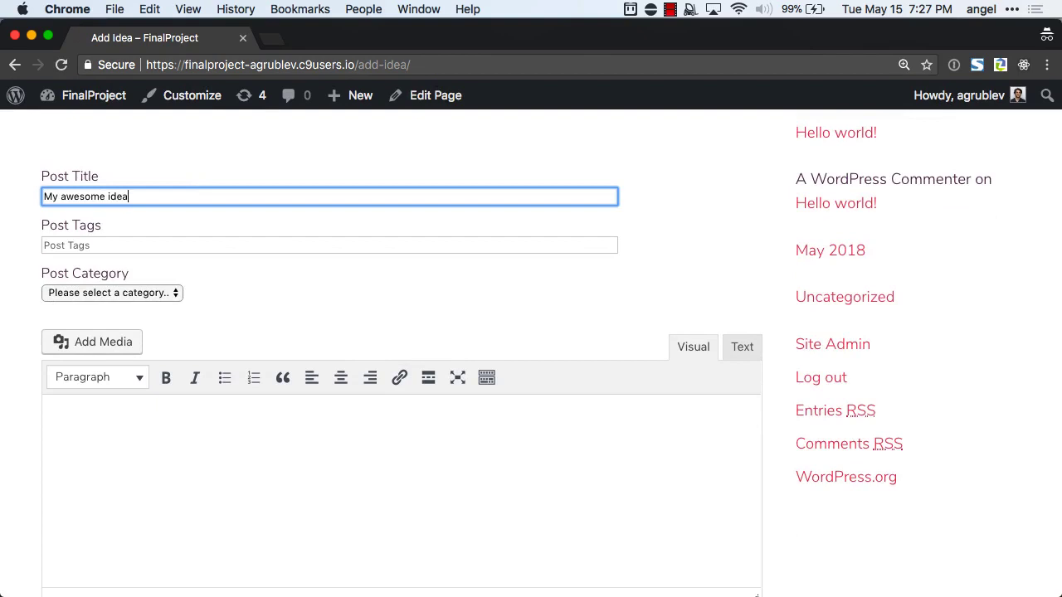
key("Tab")
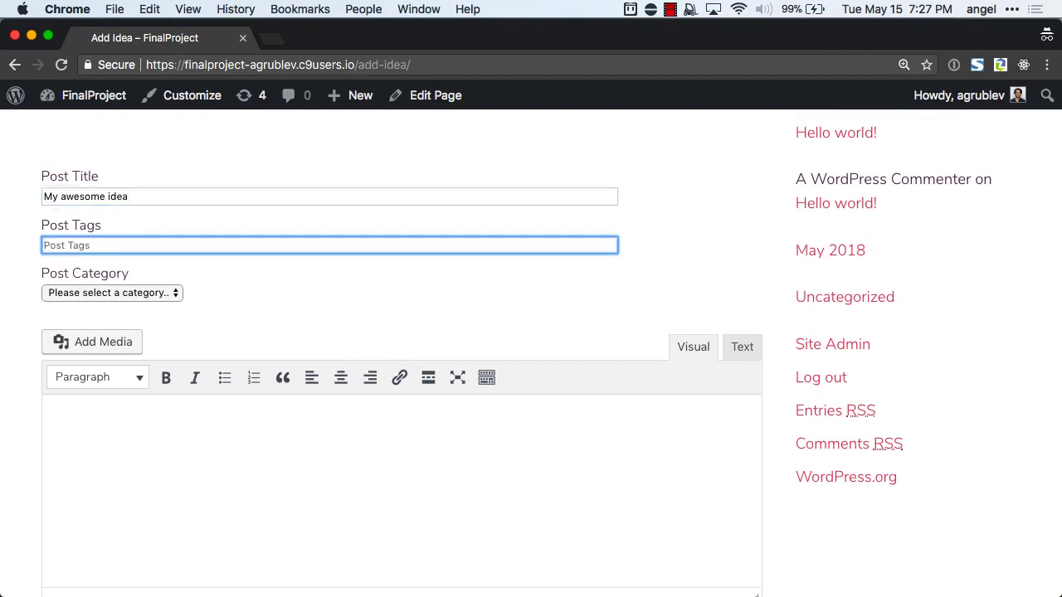
type("great,perfect,awesome")
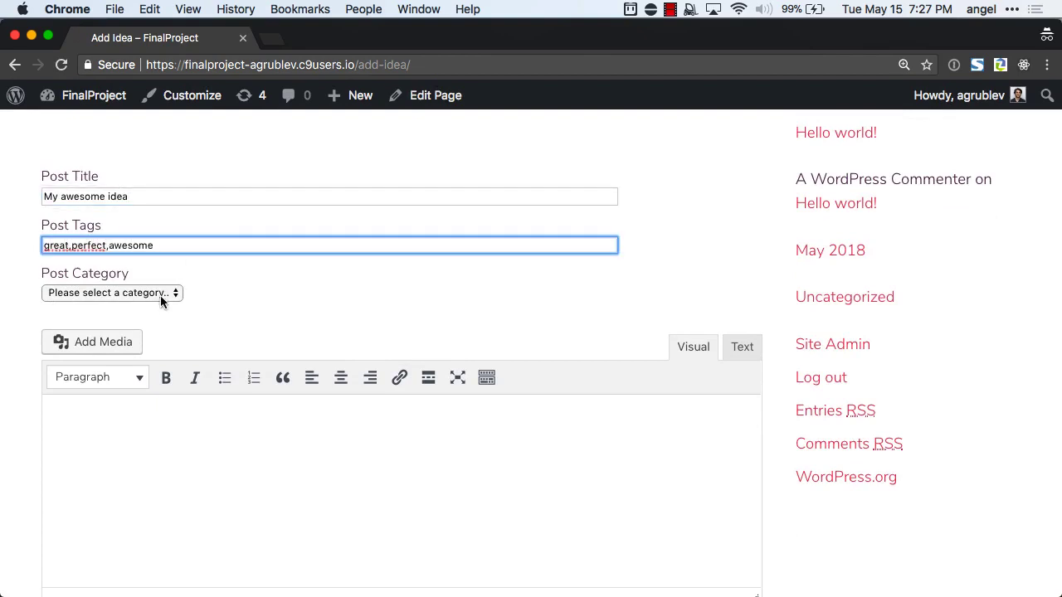
left_click(160, 295)
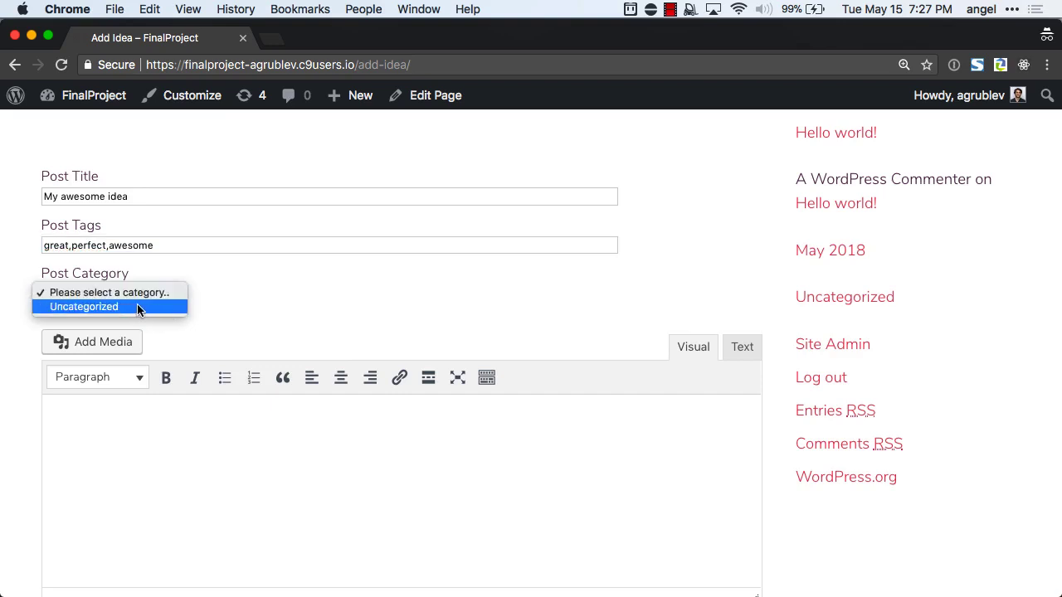
left_click(166, 307)
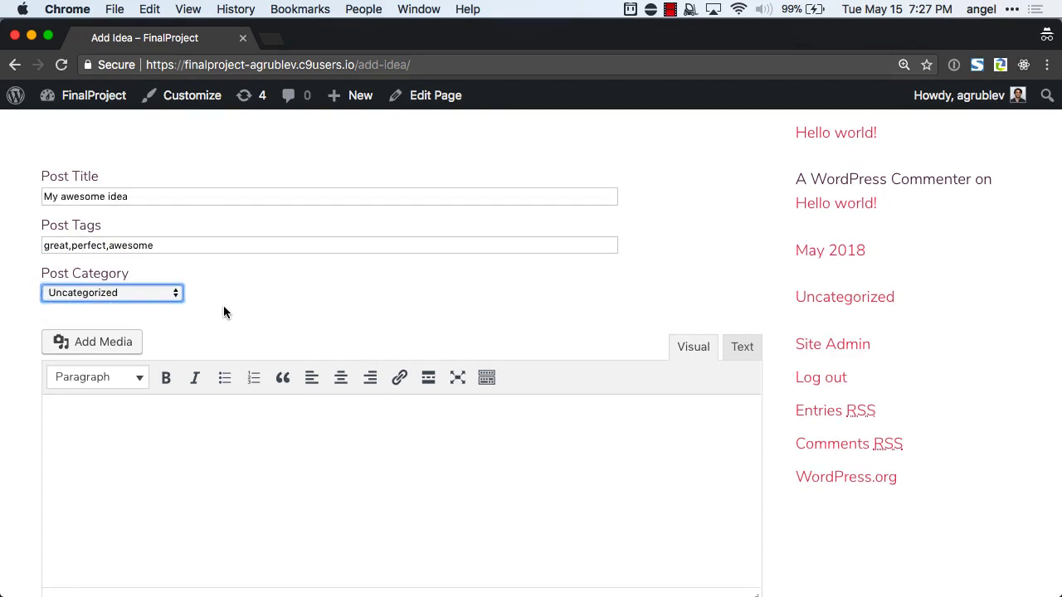
scroll(223, 307, "down", 3)
left_click(191, 354)
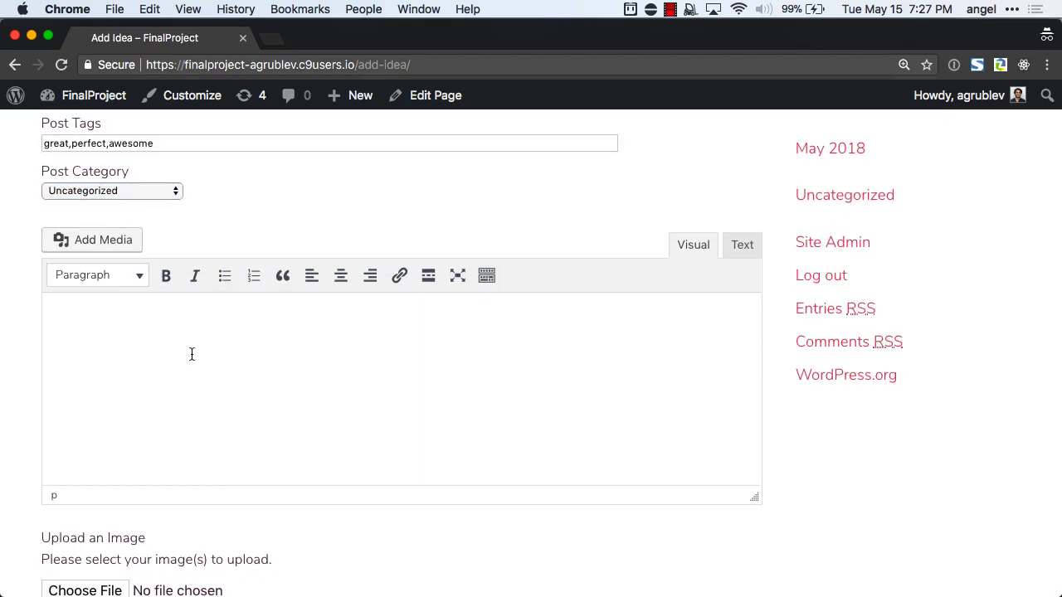
type("This is my ida")
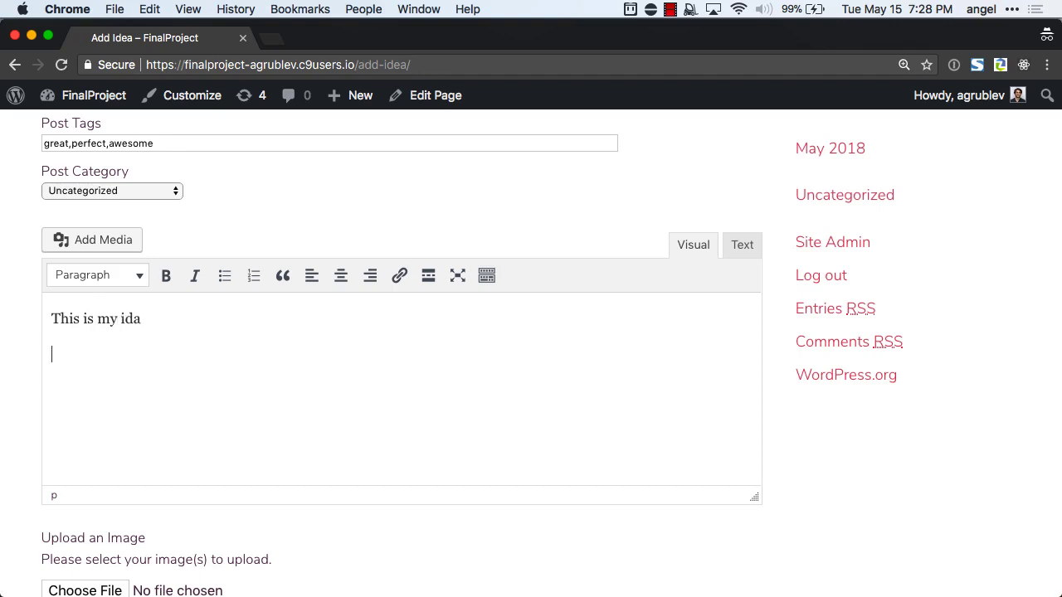
Upload IMG_3422.JPG from Downloads and insert the cat image into the post body.
left_click(100, 240)
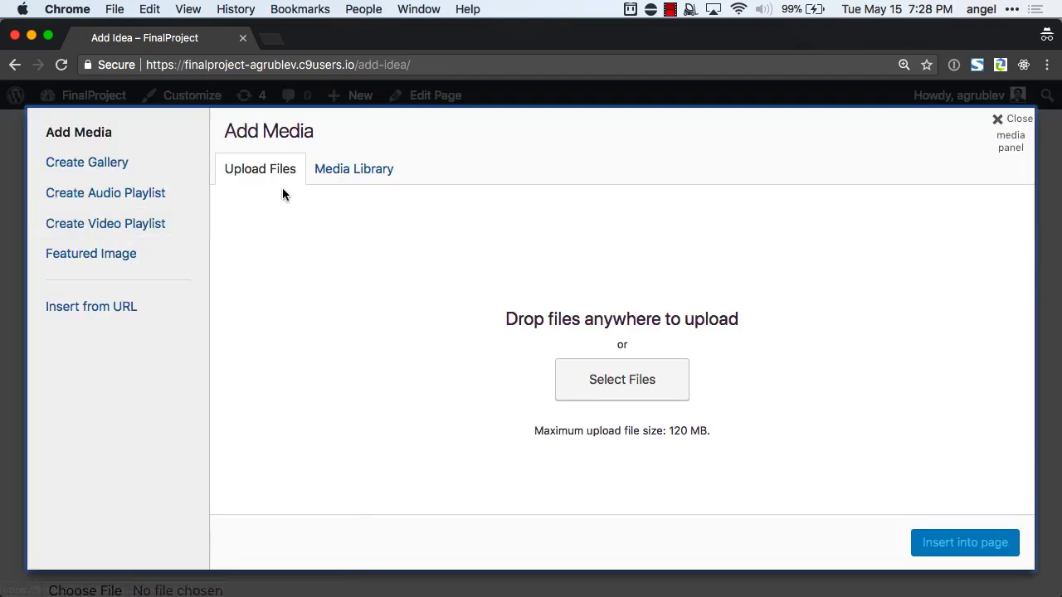
left_click(611, 392)
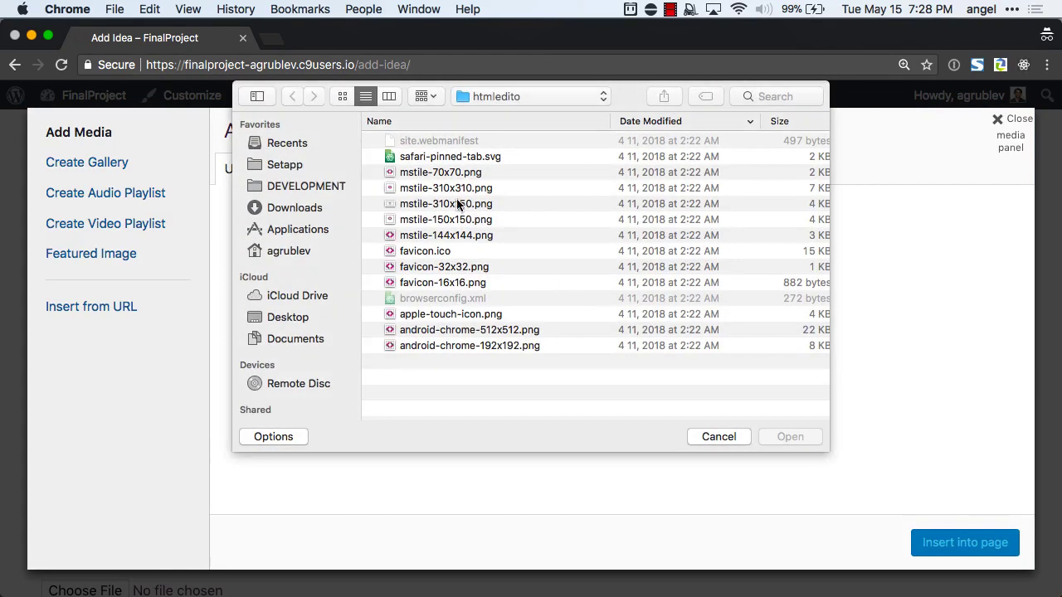
left_click(295, 208)
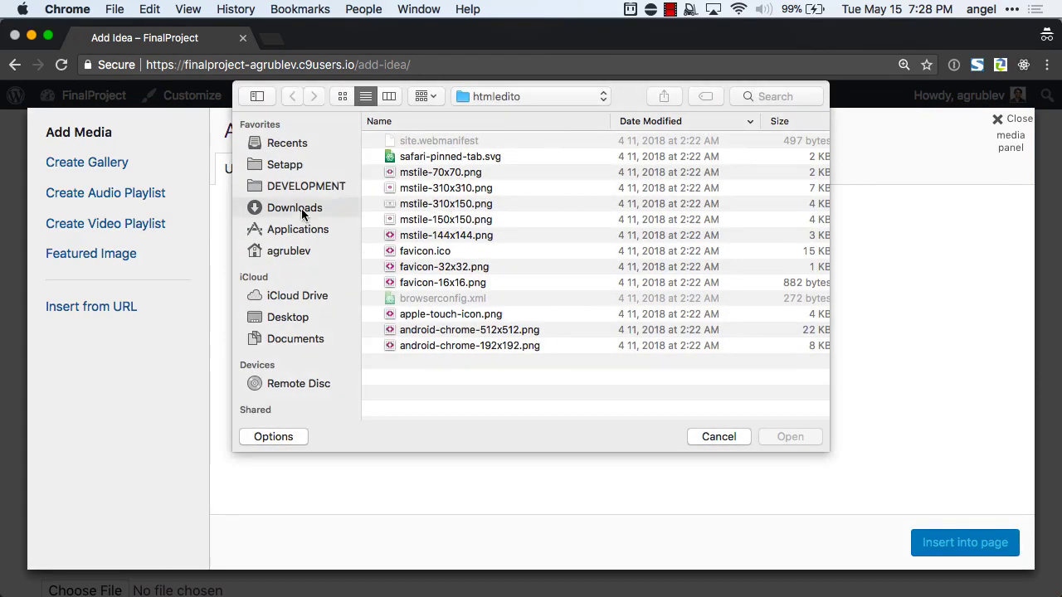
scroll(482, 205, "down", 3)
scroll(482, 205, "down", 15)
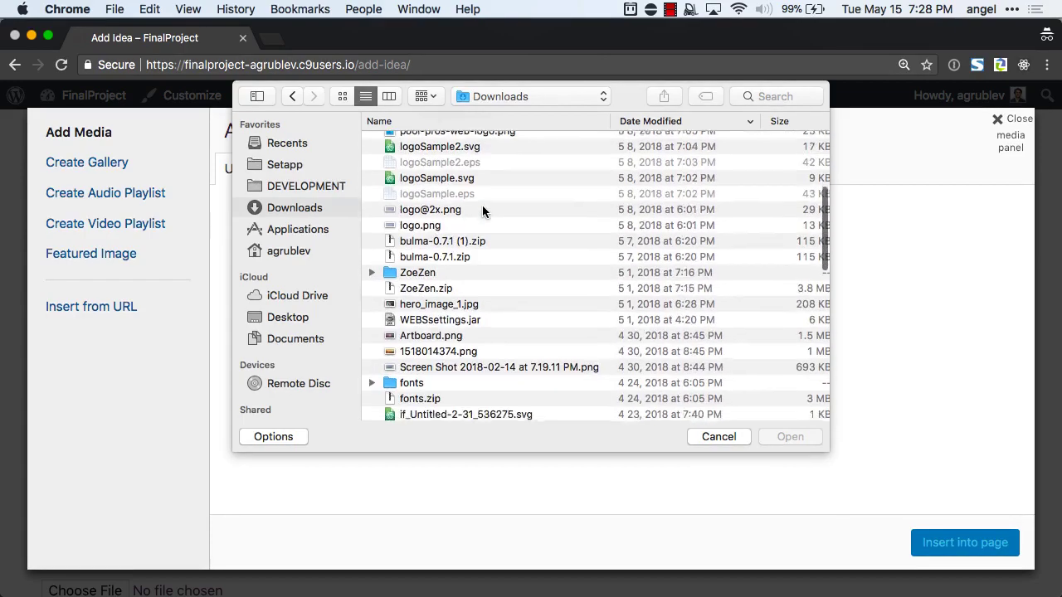
scroll(482, 205, "down", 8)
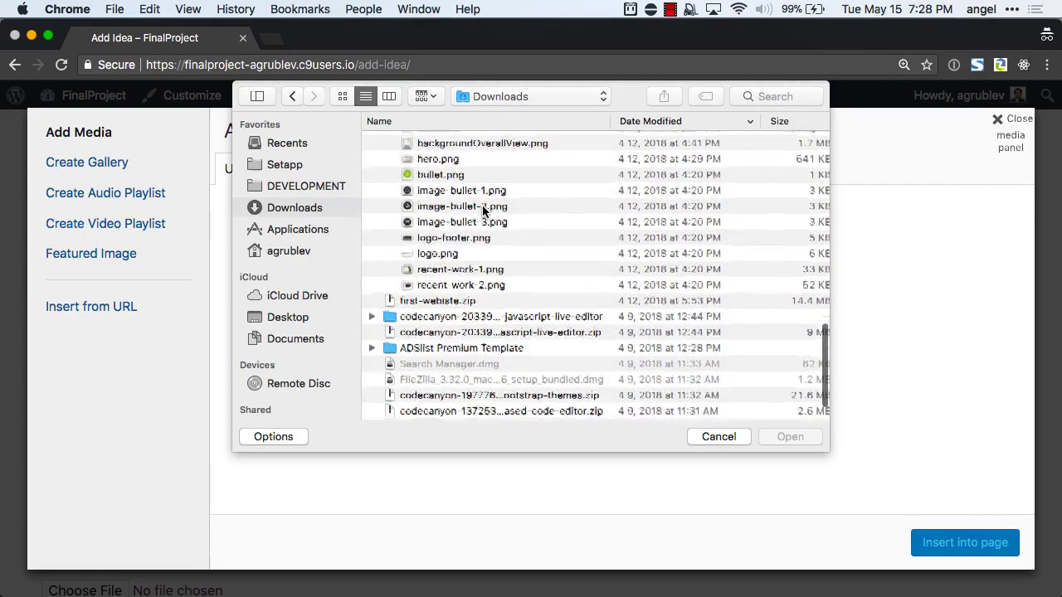
double_click(440, 396)
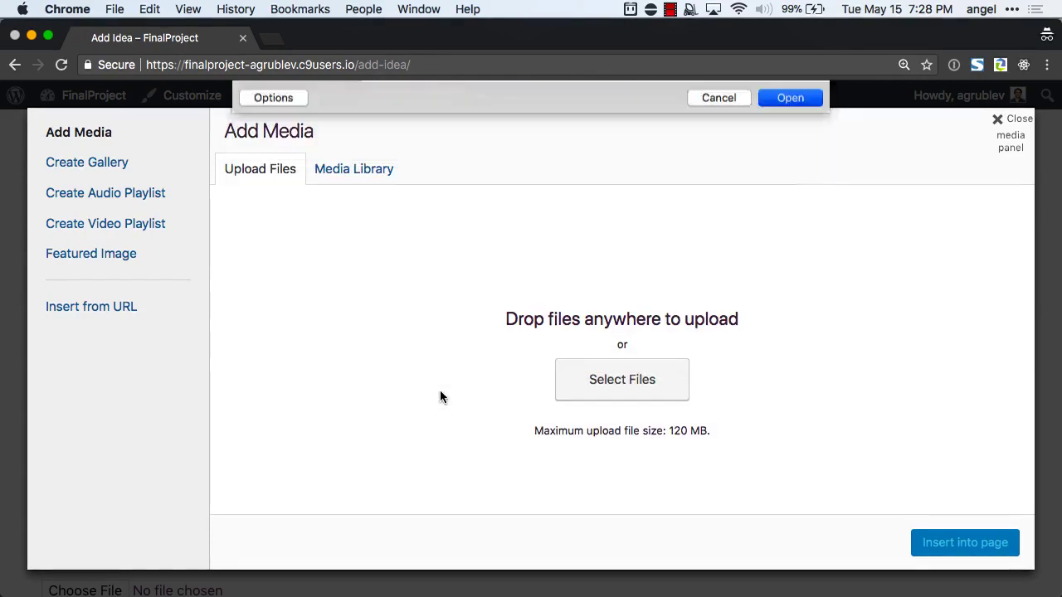
left_click(972, 544)
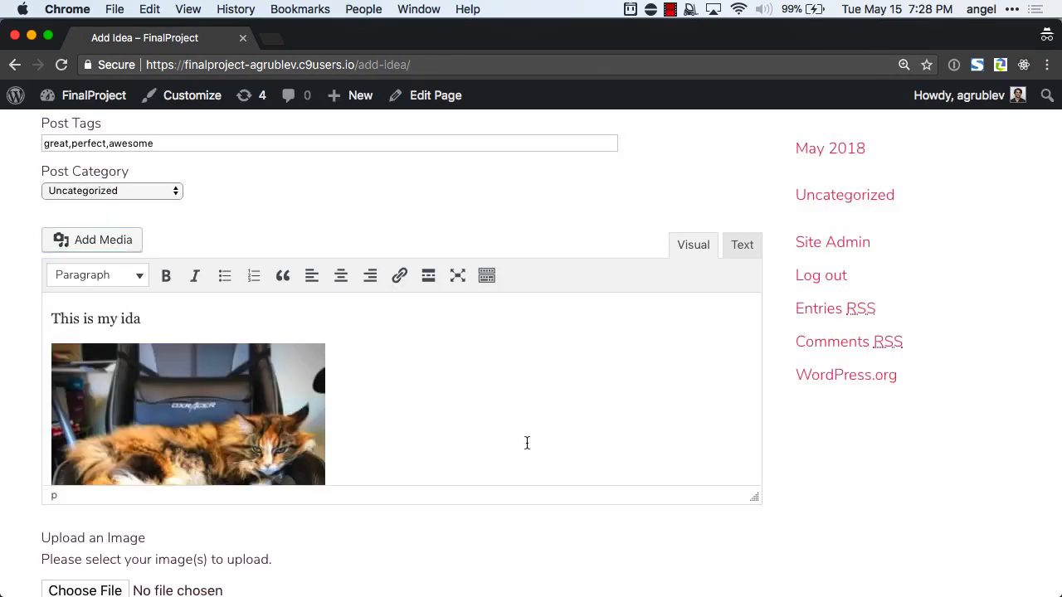
Choose DSC_0659.jpg as the upload image and submit the post.
scroll(527, 442, "down", 4)
scroll(497, 548, "down", 3)
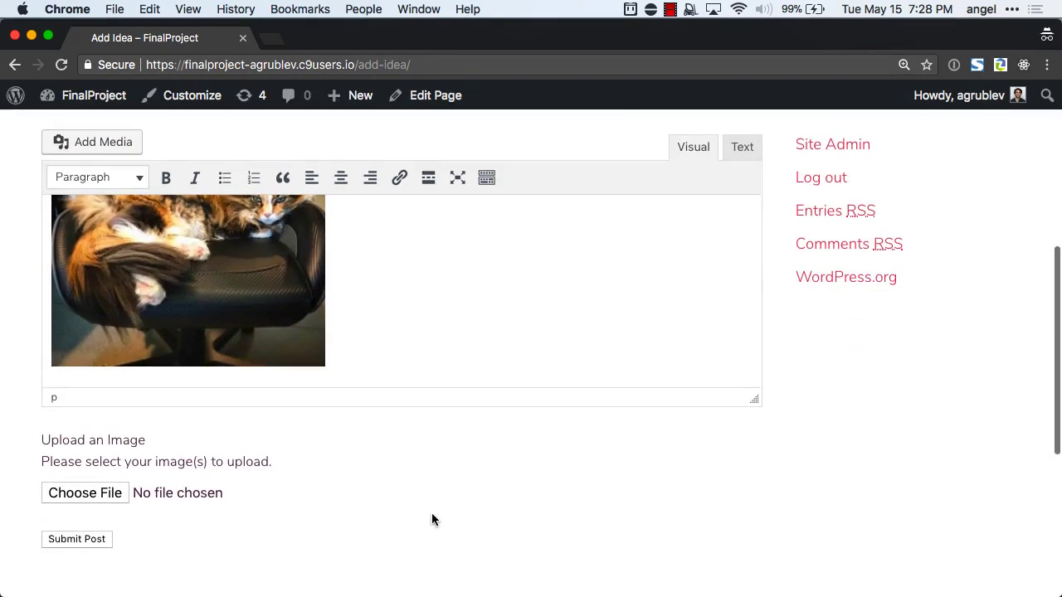
left_click(108, 494)
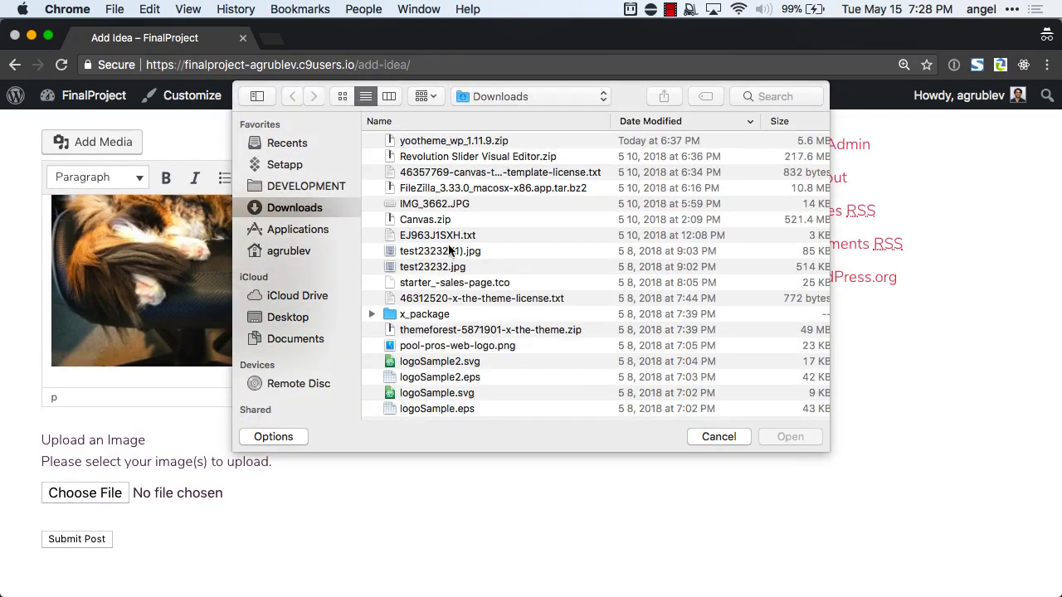
scroll(483, 249, "down", 5)
scroll(484, 249, "down", 10)
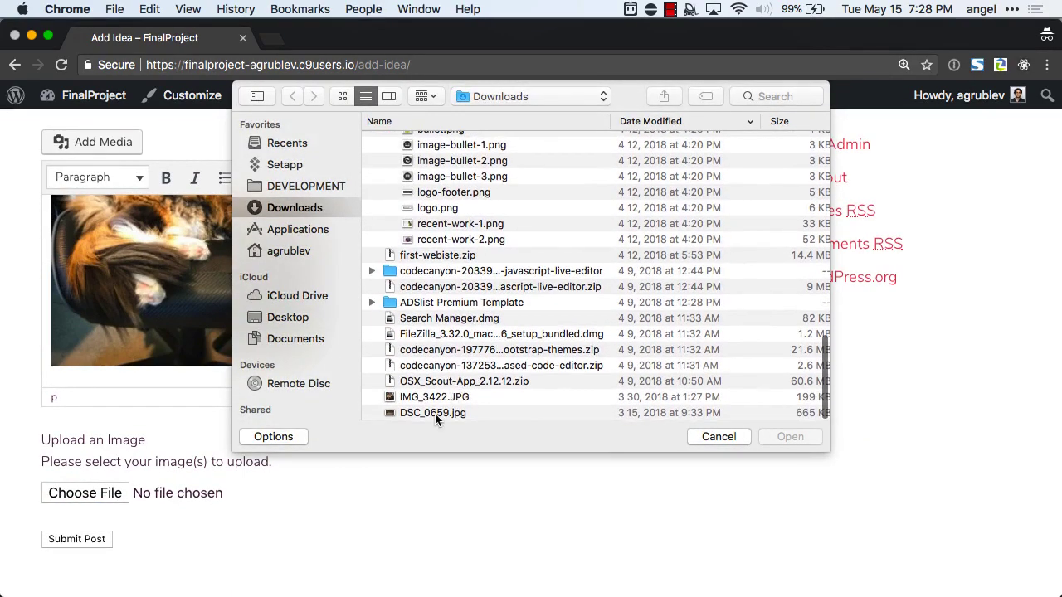
left_click(432, 405)
key("space")
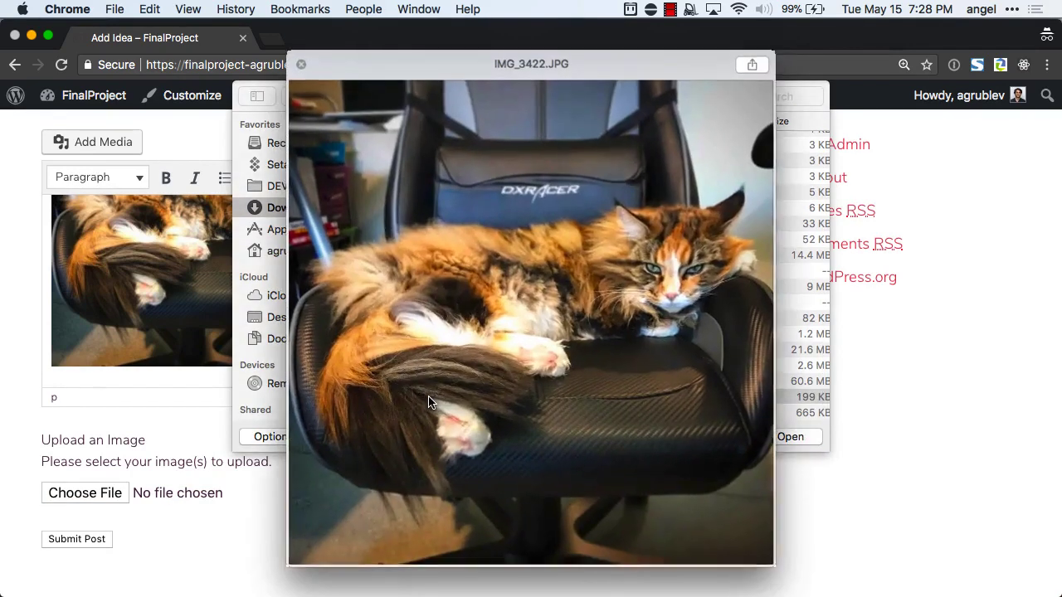
key("space")
double_click(431, 413)
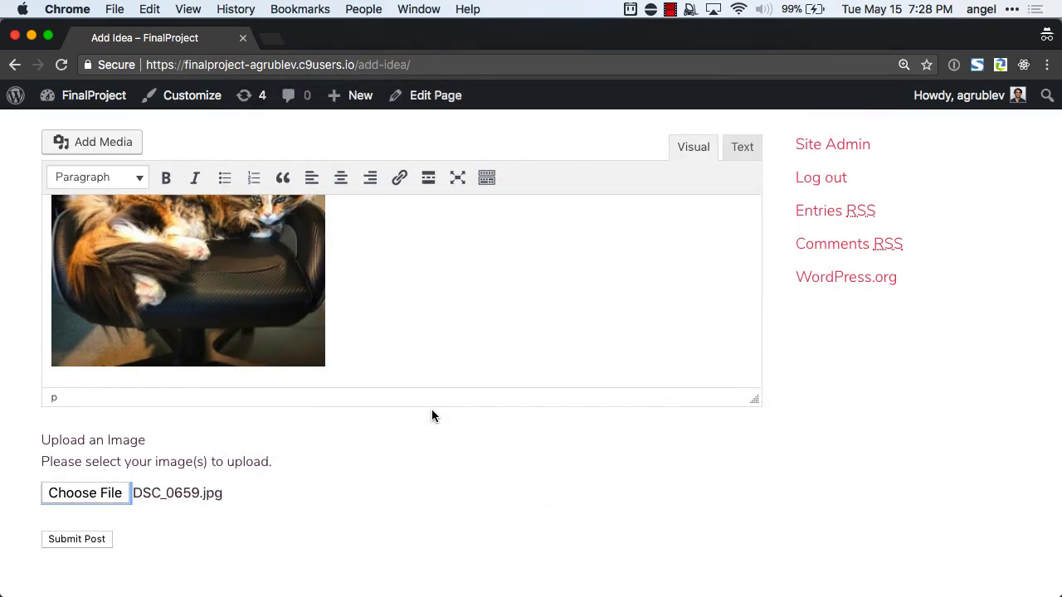
scroll(282, 440, "down", 5)
left_click(104, 318)
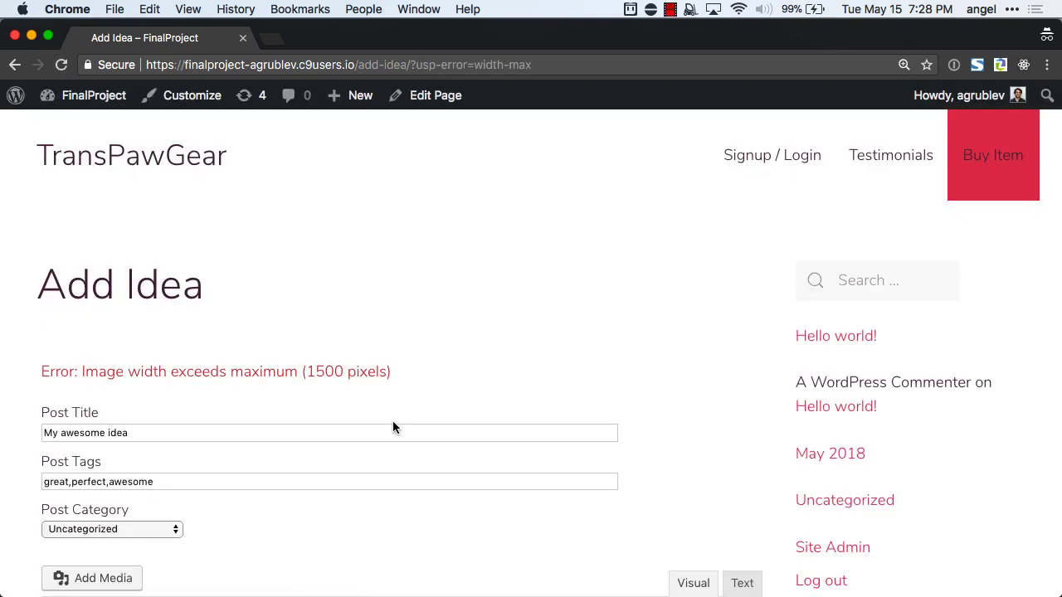
Write 'Swellll!' in the empty post body.
scroll(394, 425, "down", 5)
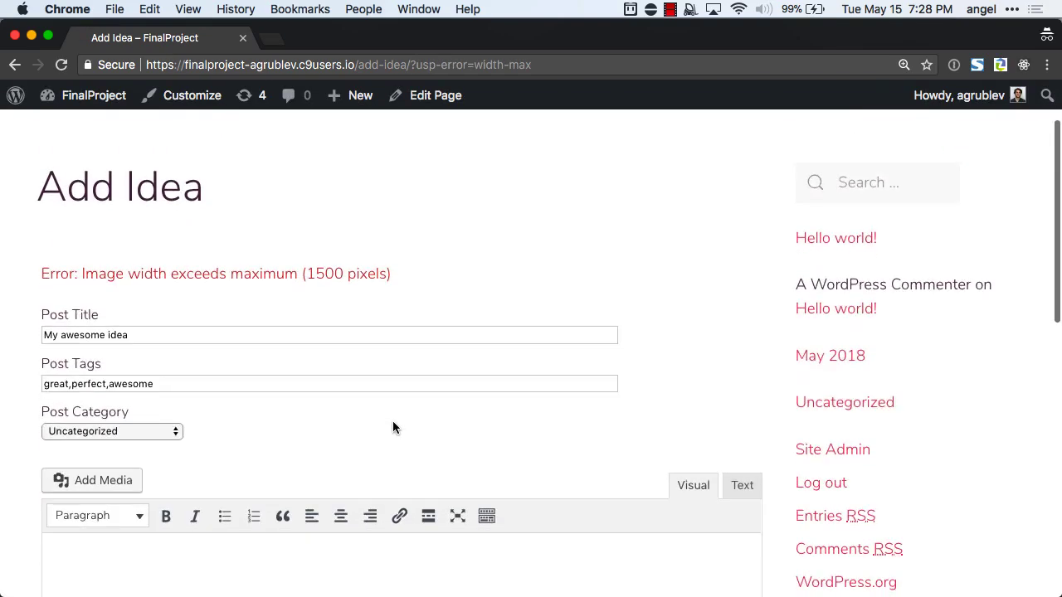
scroll(393, 427, "down", 5)
scroll(394, 428, "up", 5)
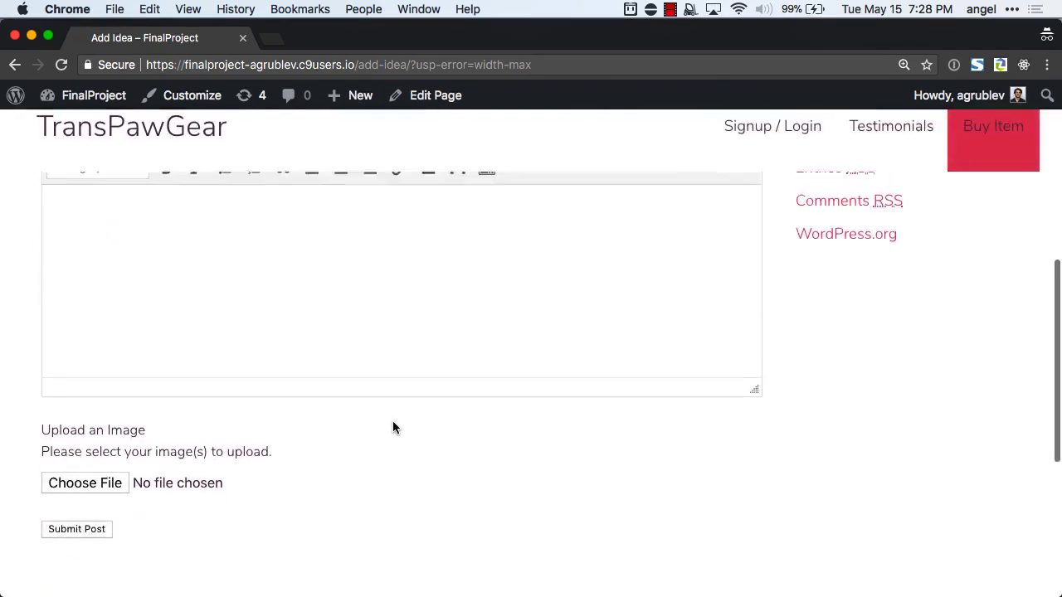
scroll(393, 427, "up", 2)
left_click(311, 506)
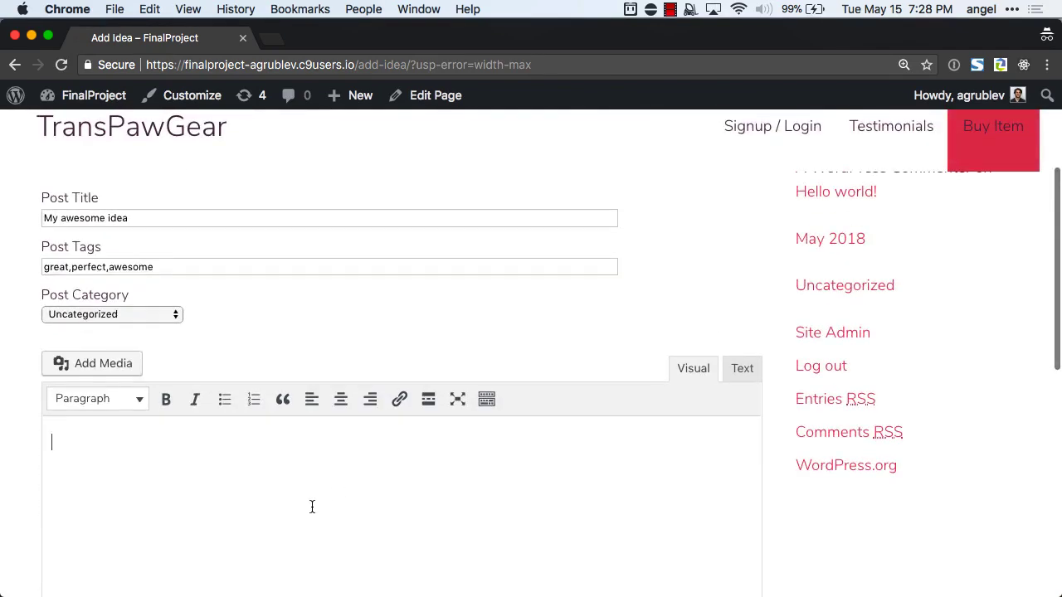
type("Swellll!")
scroll(329, 365, "down", 6)
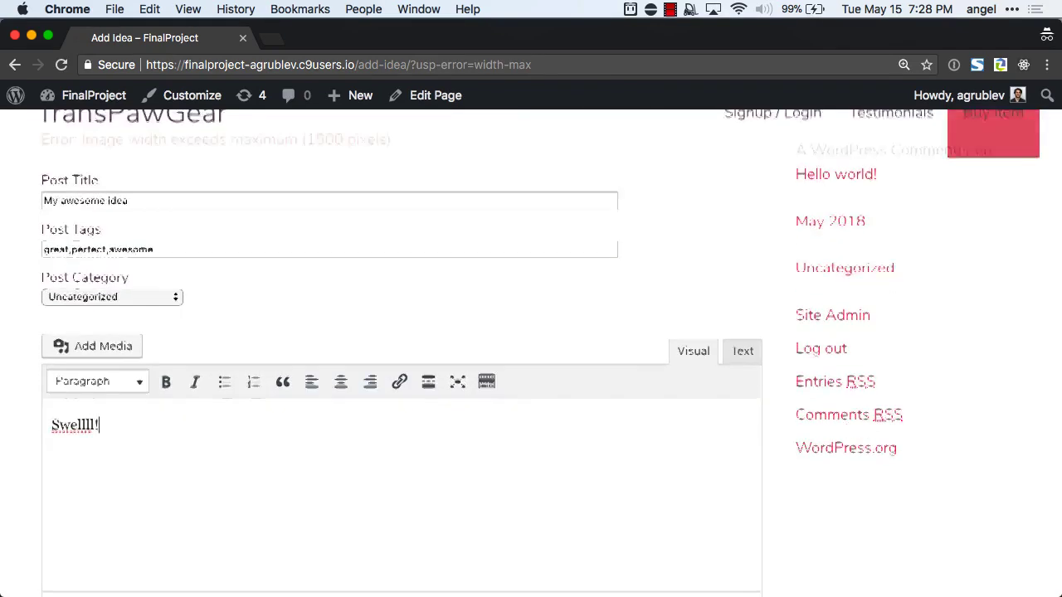
scroll(337, 311, "up", 2)
scroll(337, 310, "up", 3)
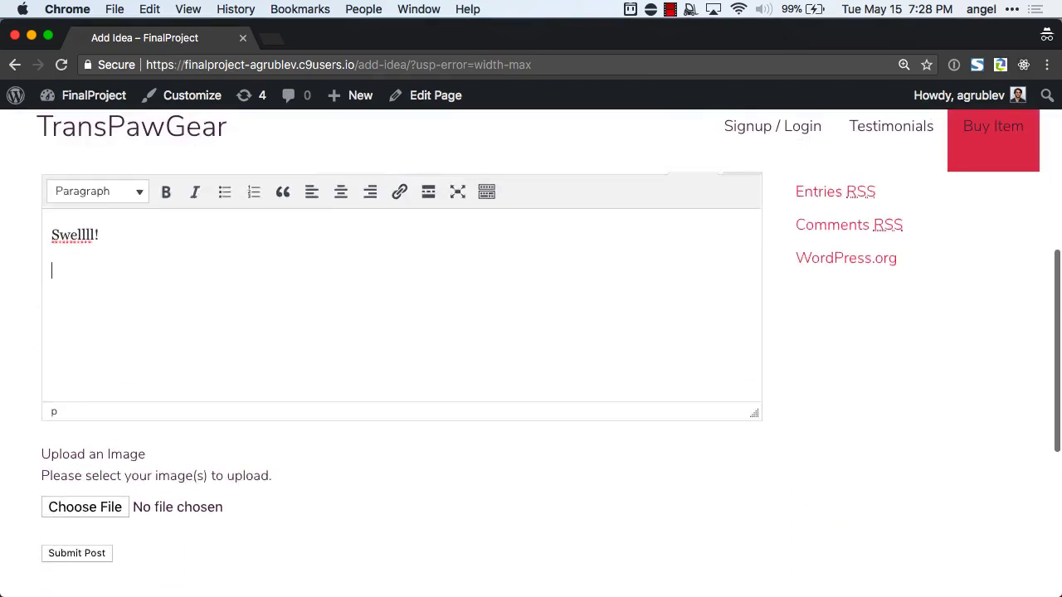
Insert the cat photo from the media library into the post body.
left_click(116, 252)
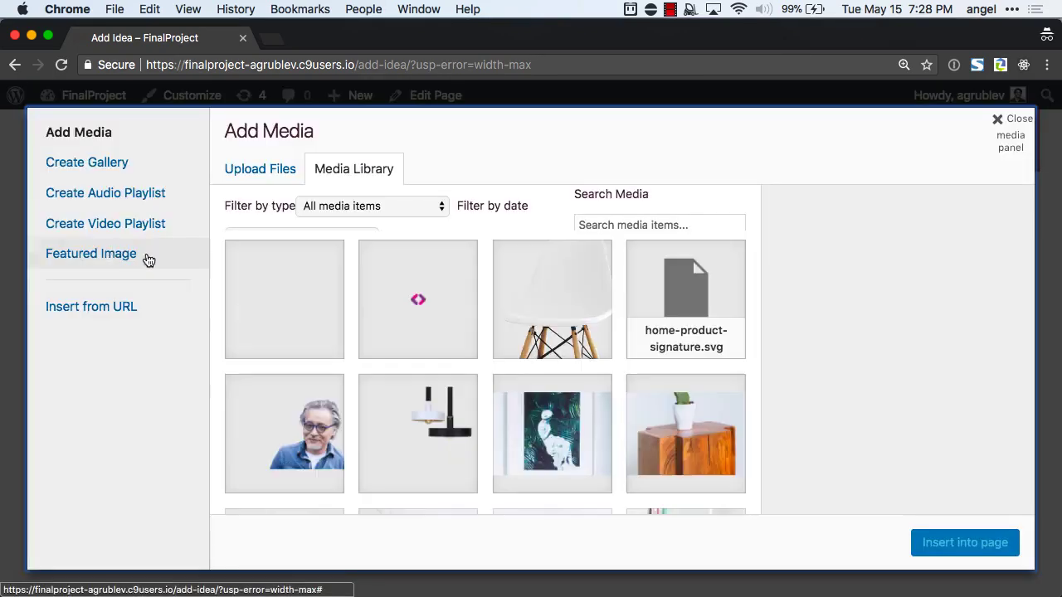
left_click(295, 291)
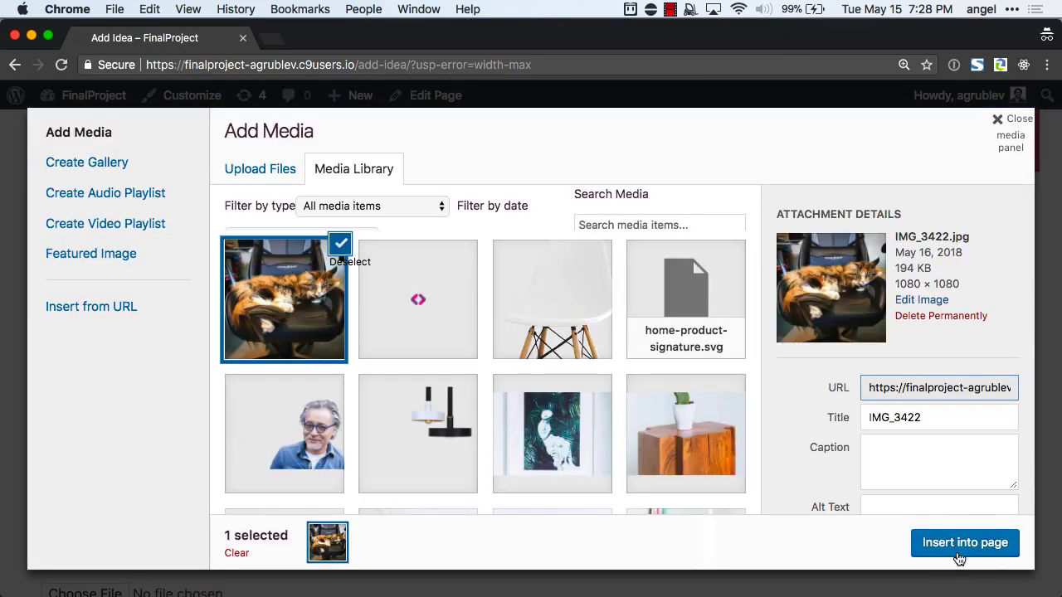
left_click(964, 542)
scroll(249, 473, "down", 4)
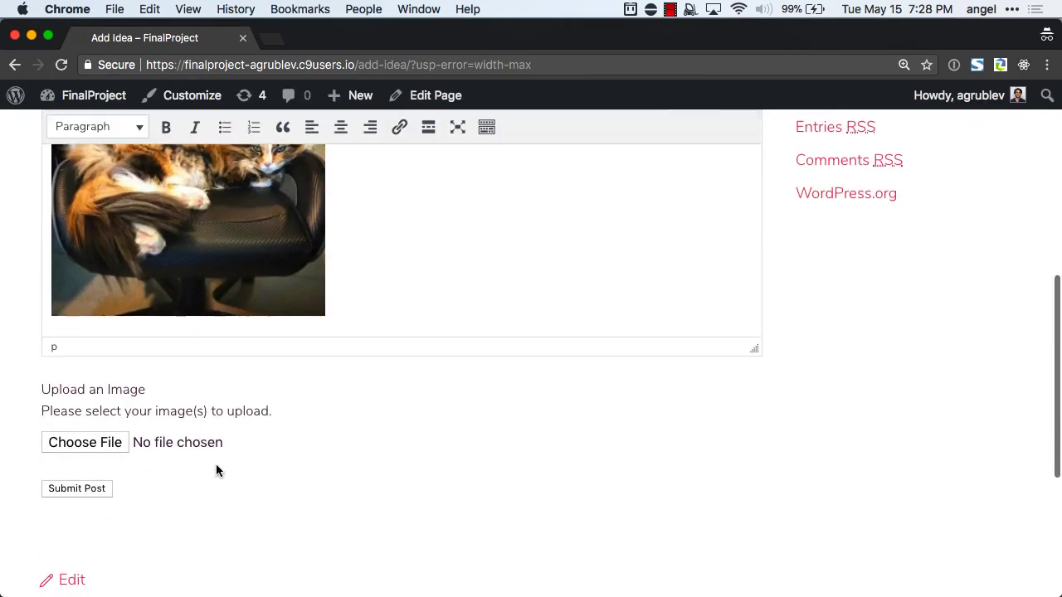
Choose test23232 (1).jpg as the upload image and submit the post again.
left_click(104, 442)
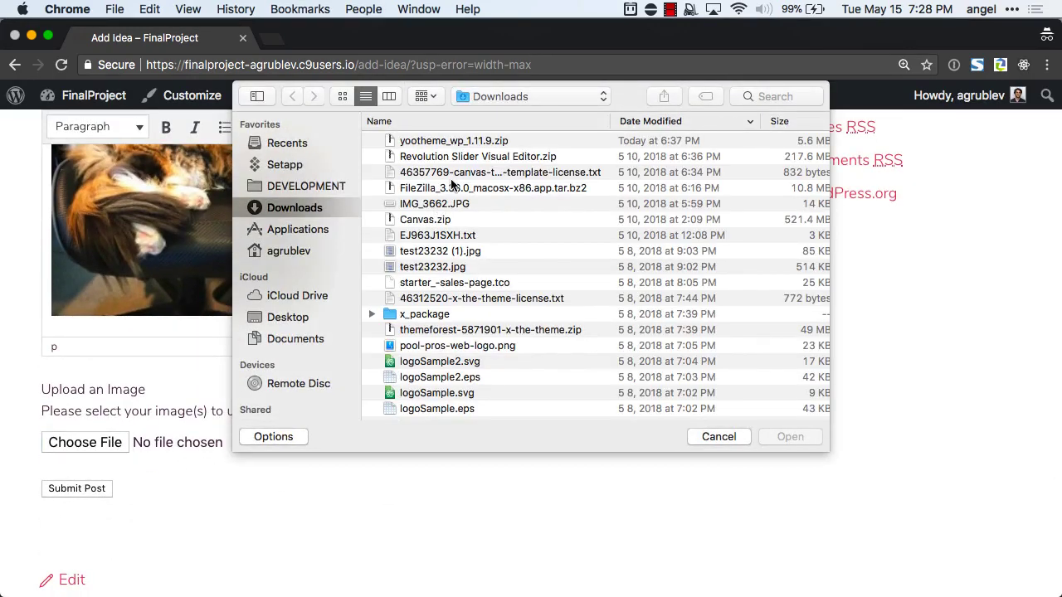
left_click(496, 266)
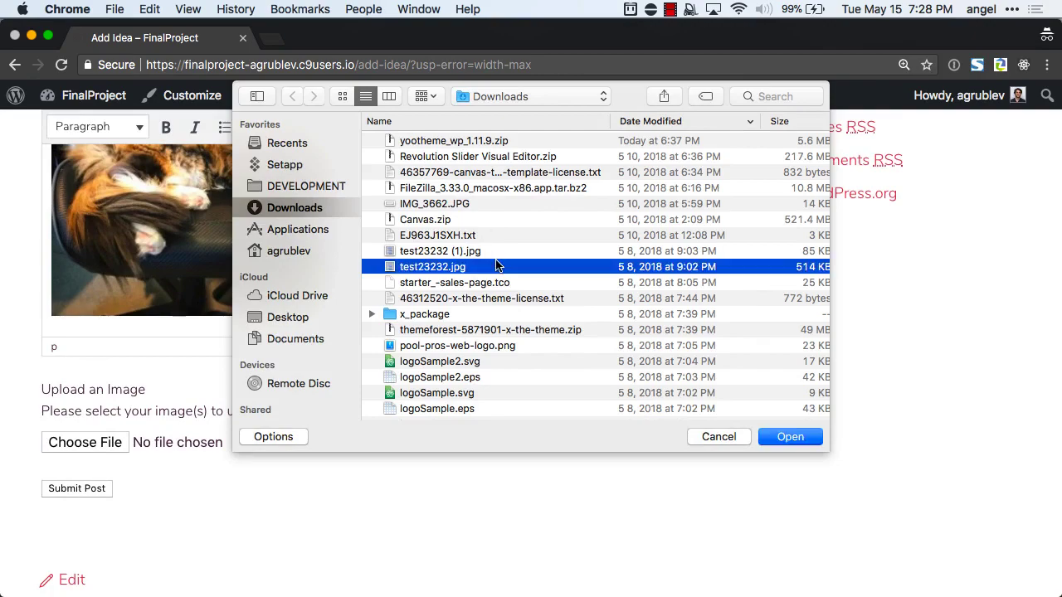
left_click(477, 254)
key("space")
key("space")
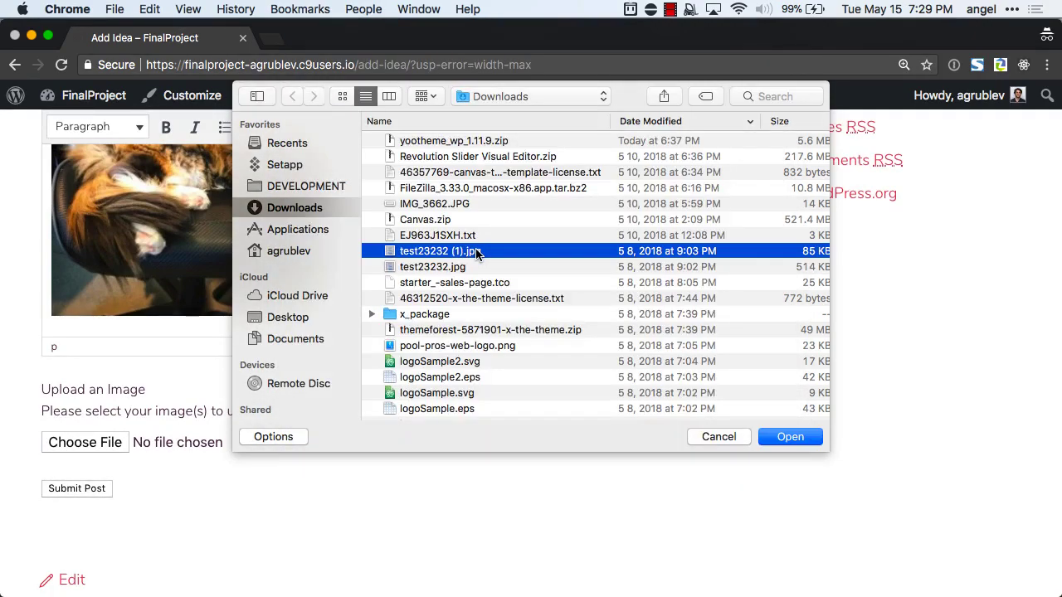
key("space")
key("space")
double_click(477, 254)
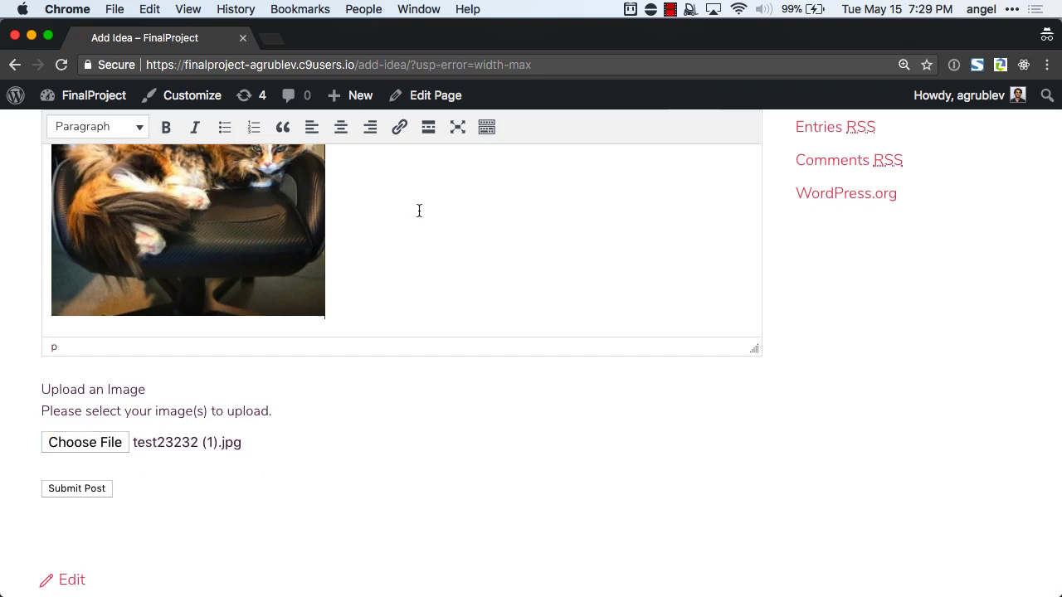
left_click(79, 489)
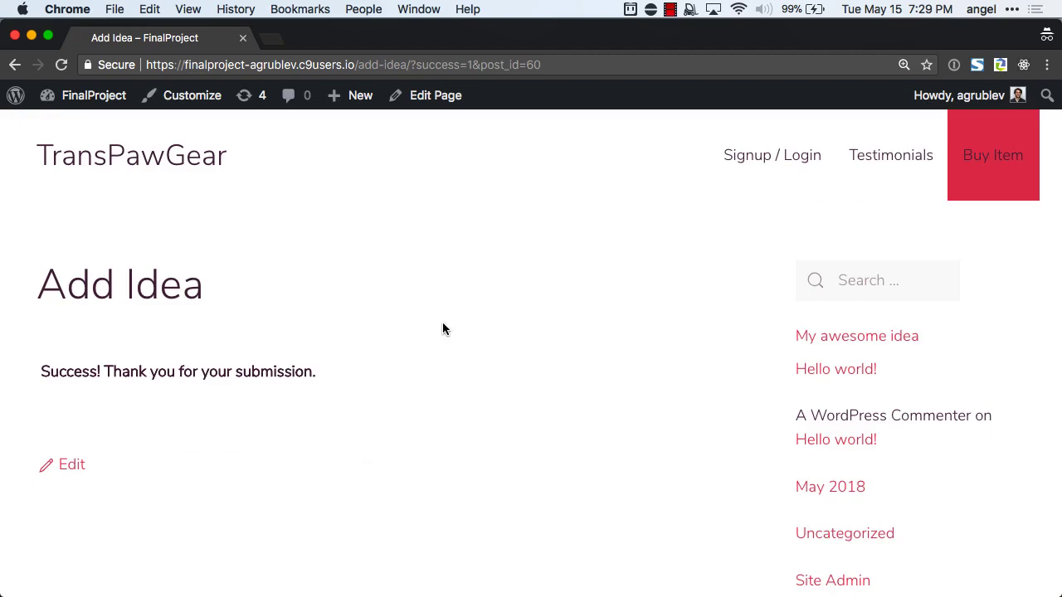
Open 'My awesome idea' and scroll past Swellll!, the cat photo and tags to Leave a Reply.
left_click(832, 342)
scroll(623, 362, "down", 6)
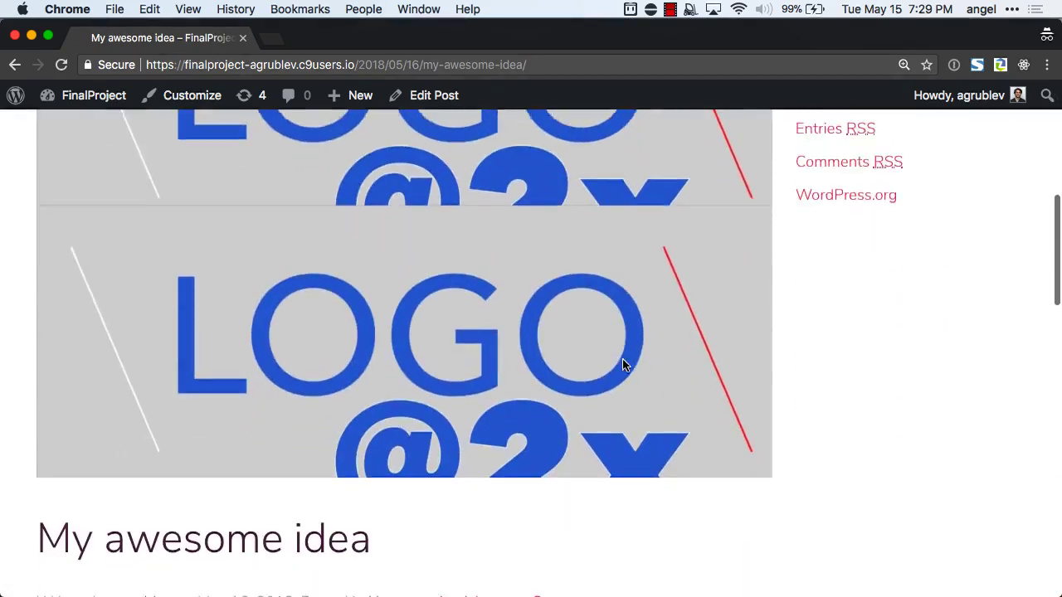
scroll(622, 365, "down", 1)
scroll(622, 365, "up", 5)
scroll(622, 365, "down", 7)
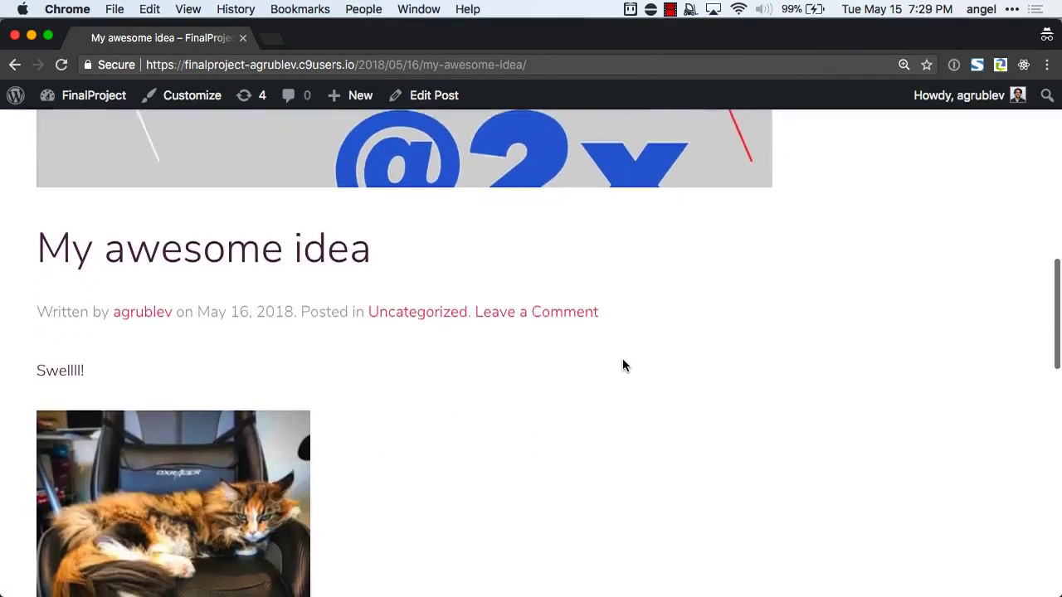
scroll(623, 362, "down", 2)
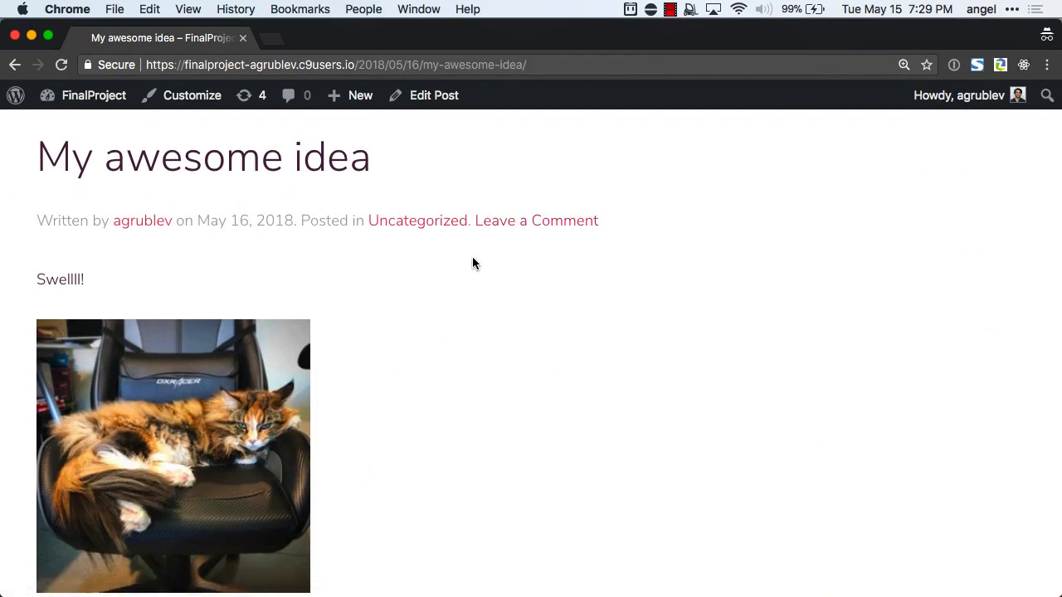
scroll(473, 264, "down", 3)
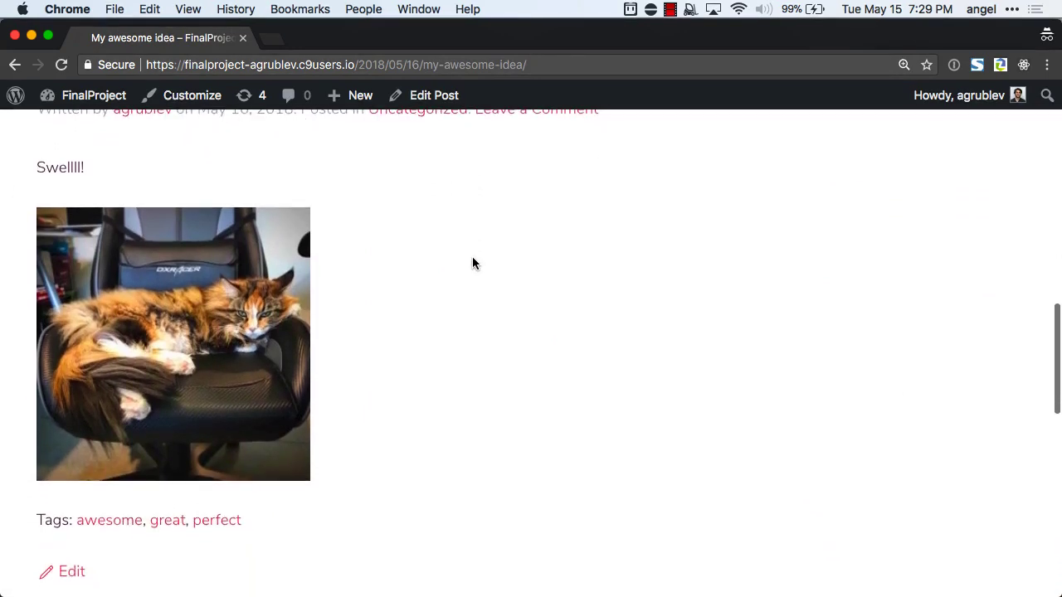
scroll(473, 264, "down", 1)
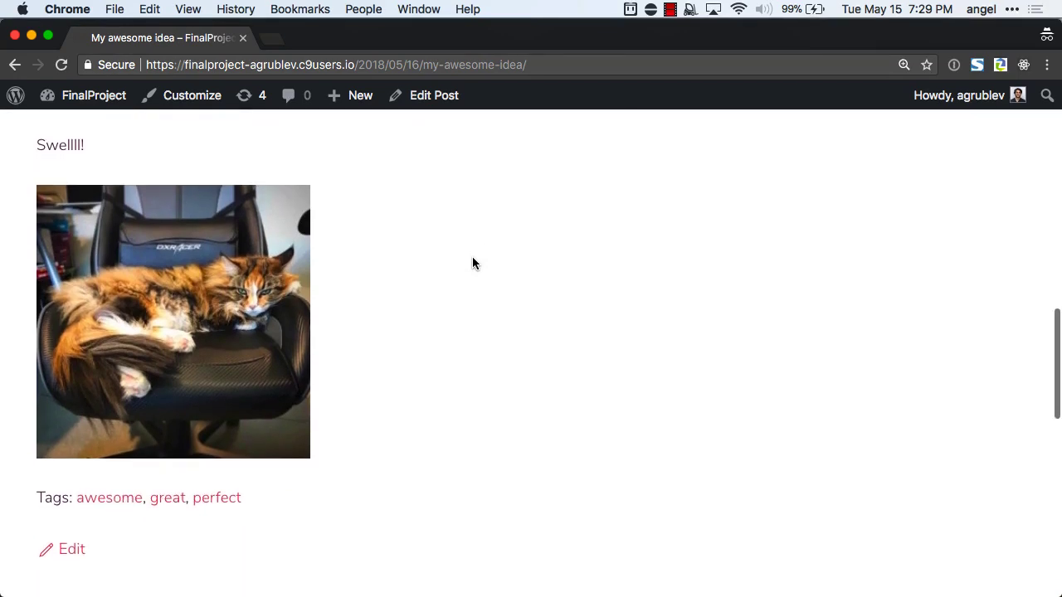
scroll(150, 270, "down", 2)
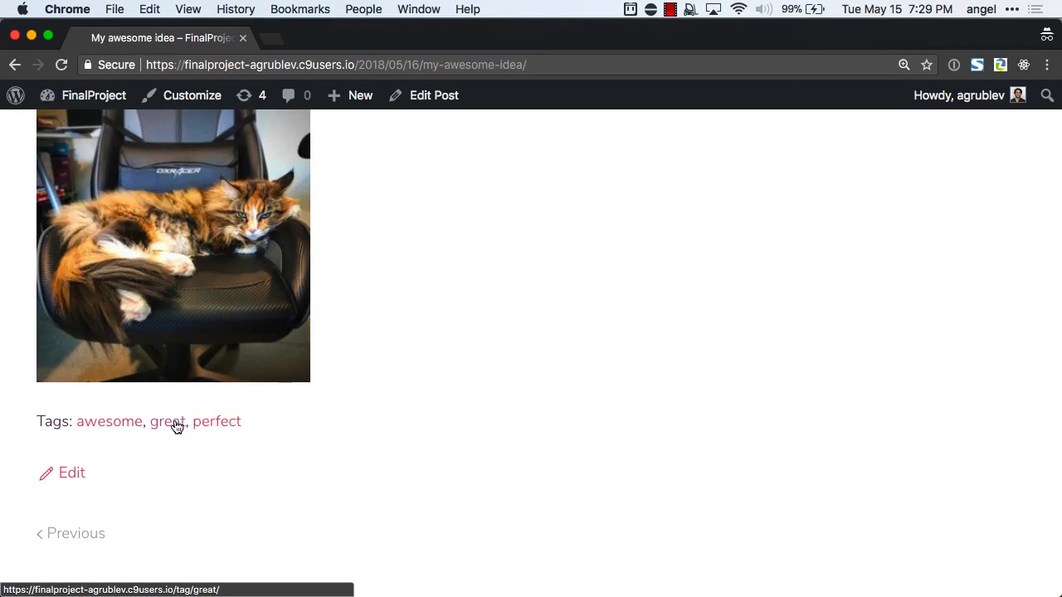
scroll(177, 427, "down", 8)
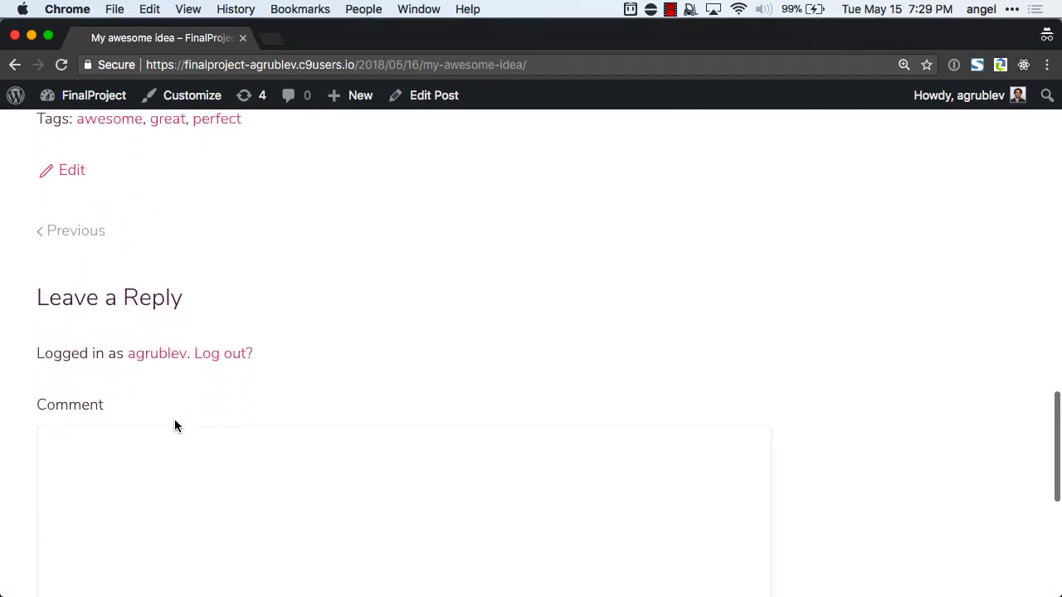
scroll(174, 423, "down", 2)
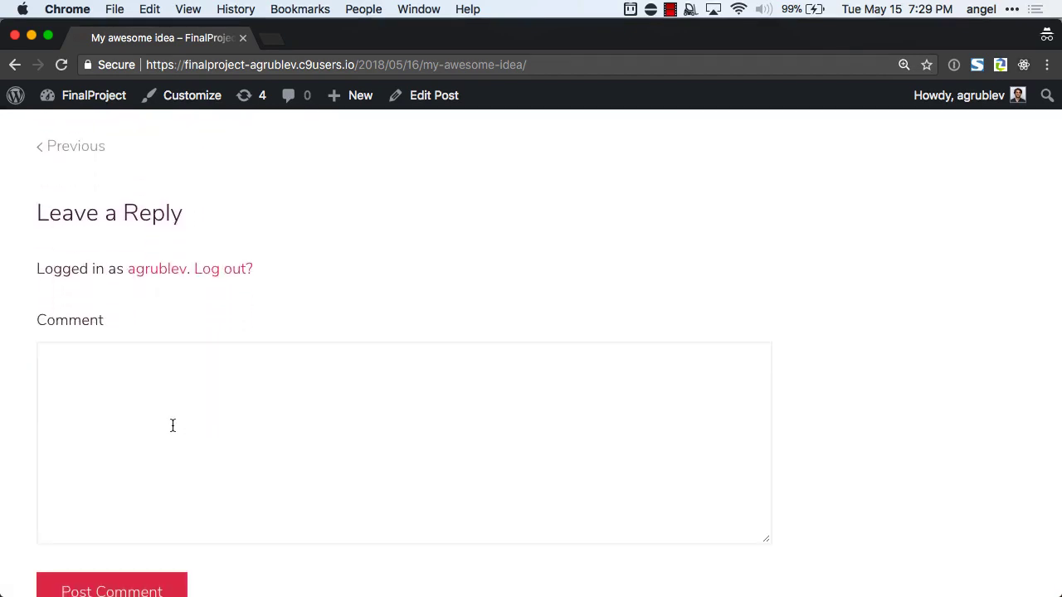
Reopen the copied post address in a new private browsing window, past the preview notice.
left_click(387, 60)
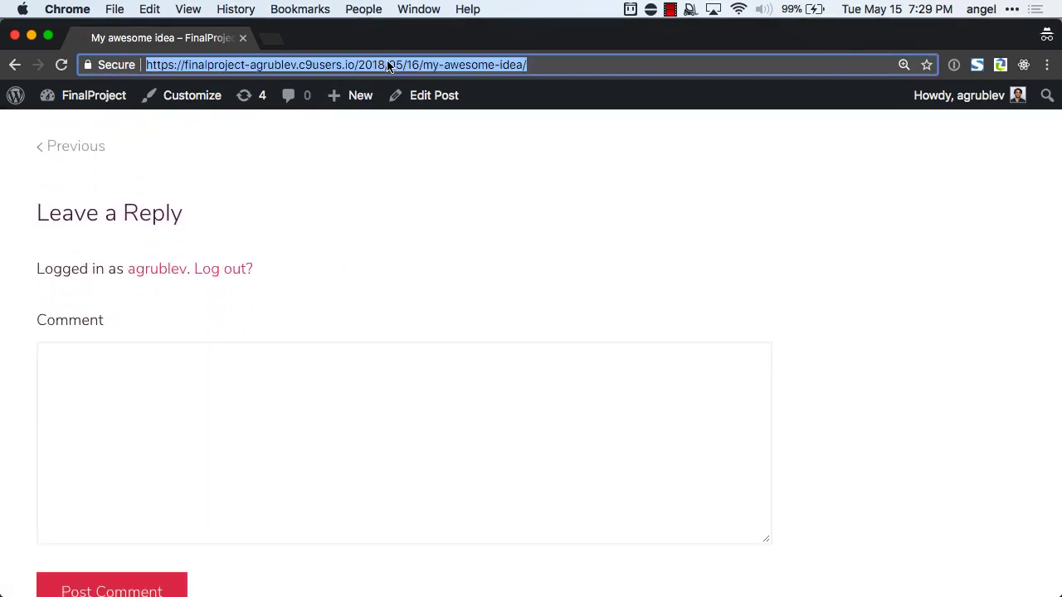
key("super+c")
key("super+w")
key("super+shift+n")
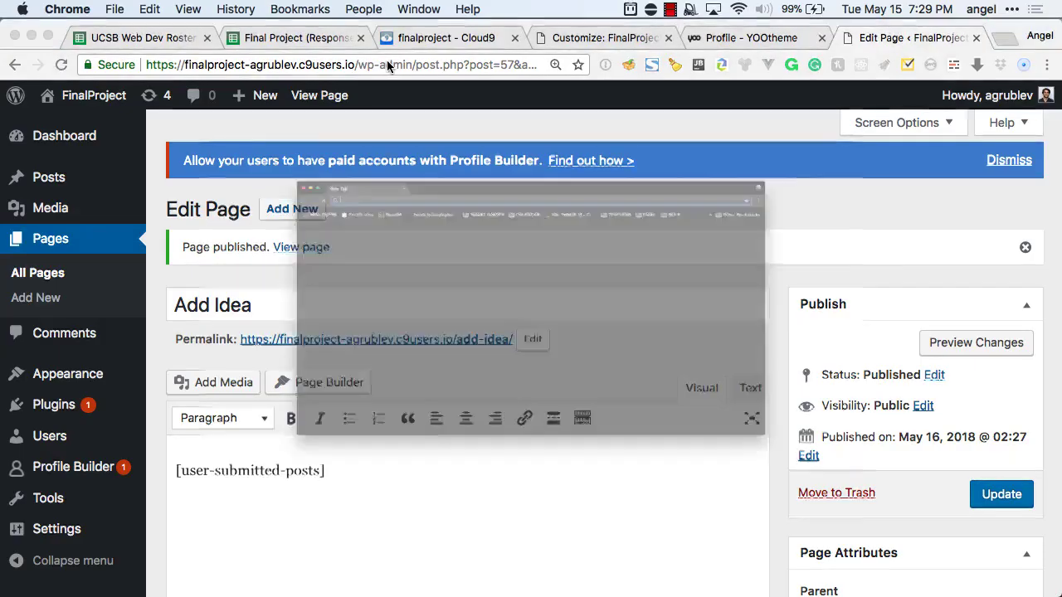
key("super+v")
key("Return")
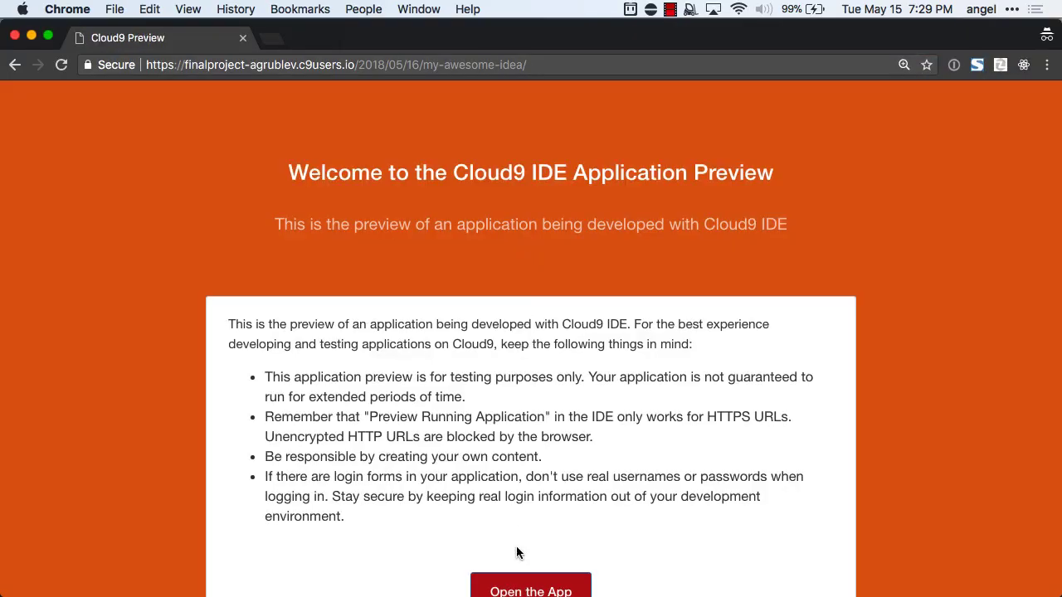
left_click(531, 589)
scroll(469, 268, "down", 5)
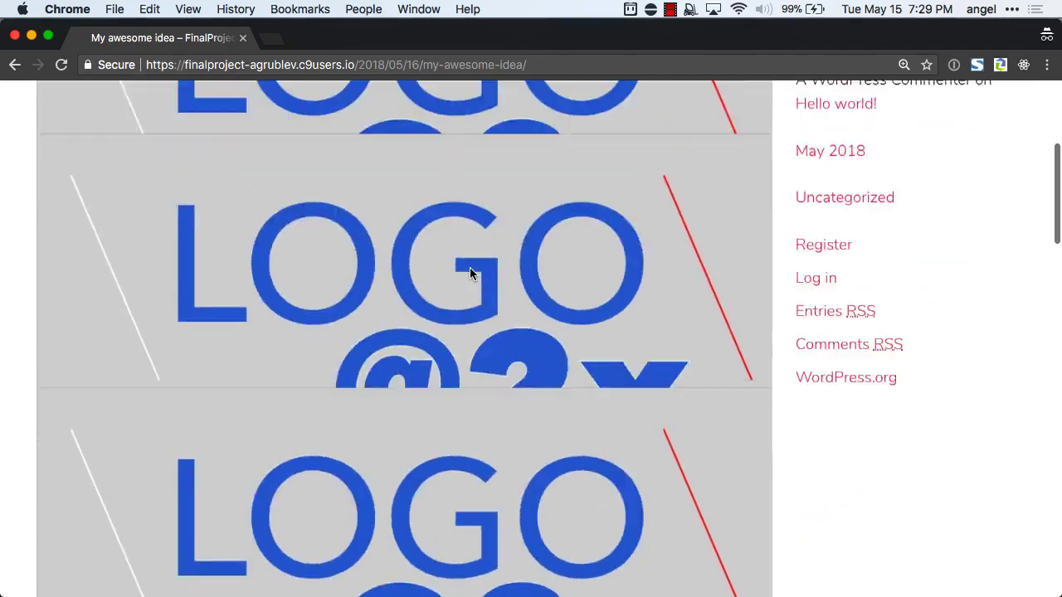
scroll(469, 273, "down", 15)
scroll(469, 273, "up", 4)
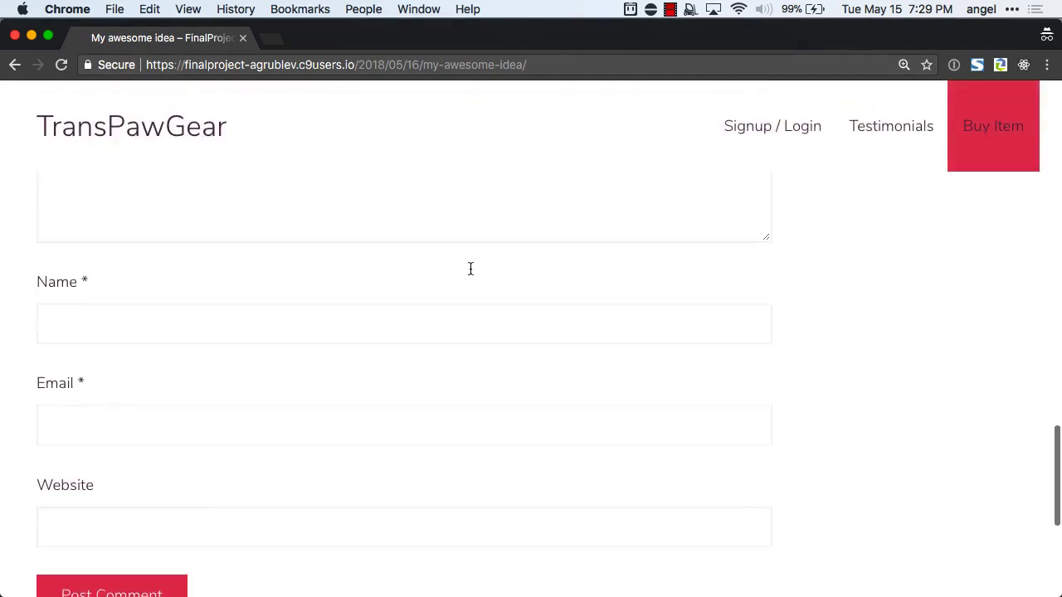
scroll(471, 267, "up", 3)
Post a 'GREAT STUFF' comment with commenter name, autofilled e-mail and suggested website link.
left_click(458, 303)
type("GREAT STUFF")
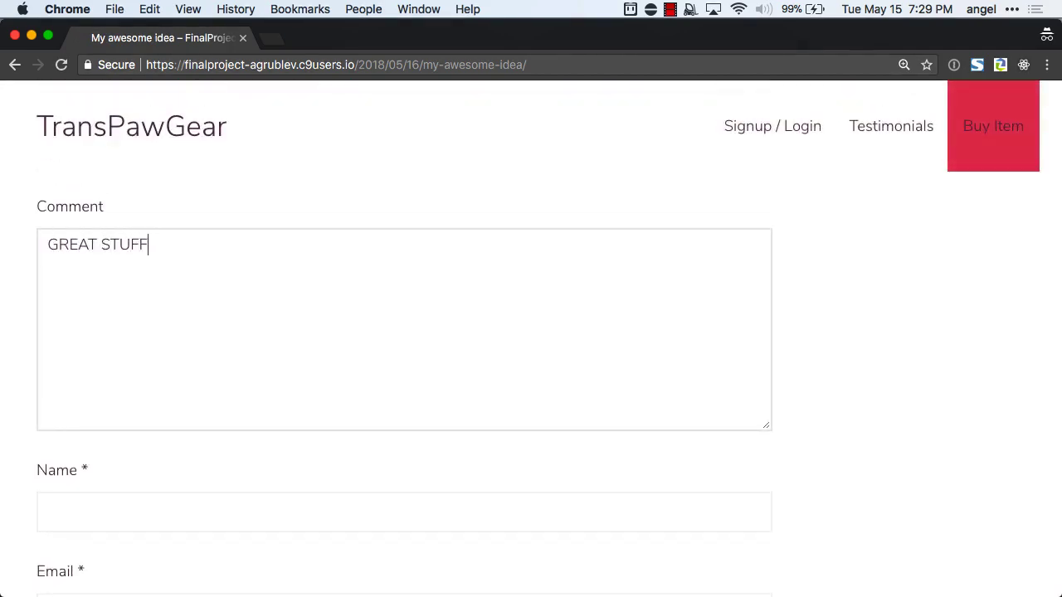
key("Tab")
type("Angel")
key("Tab")
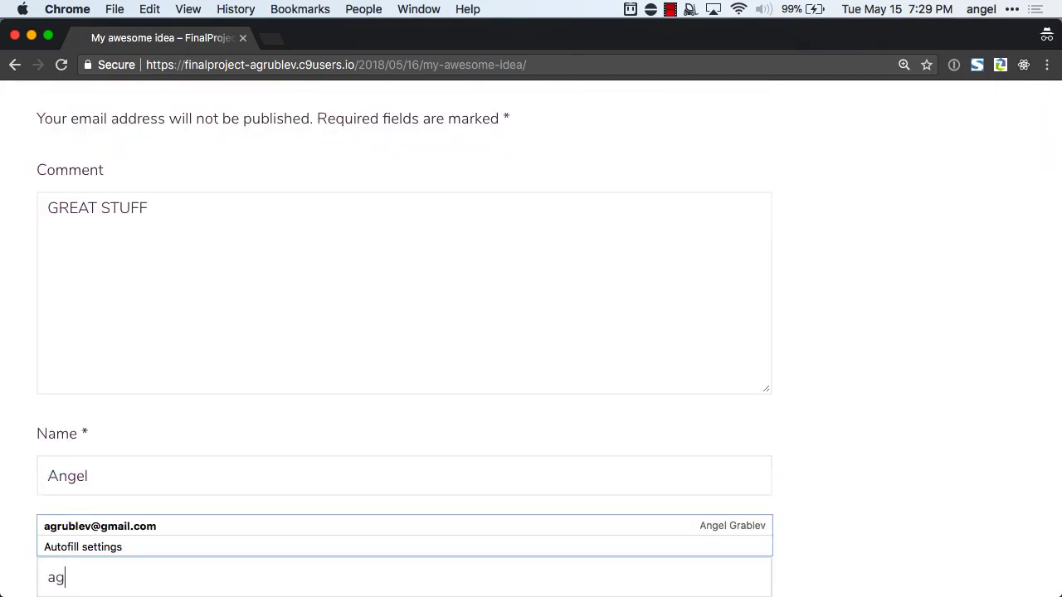
key("Tab")
scroll(339, 201, "down", 2)
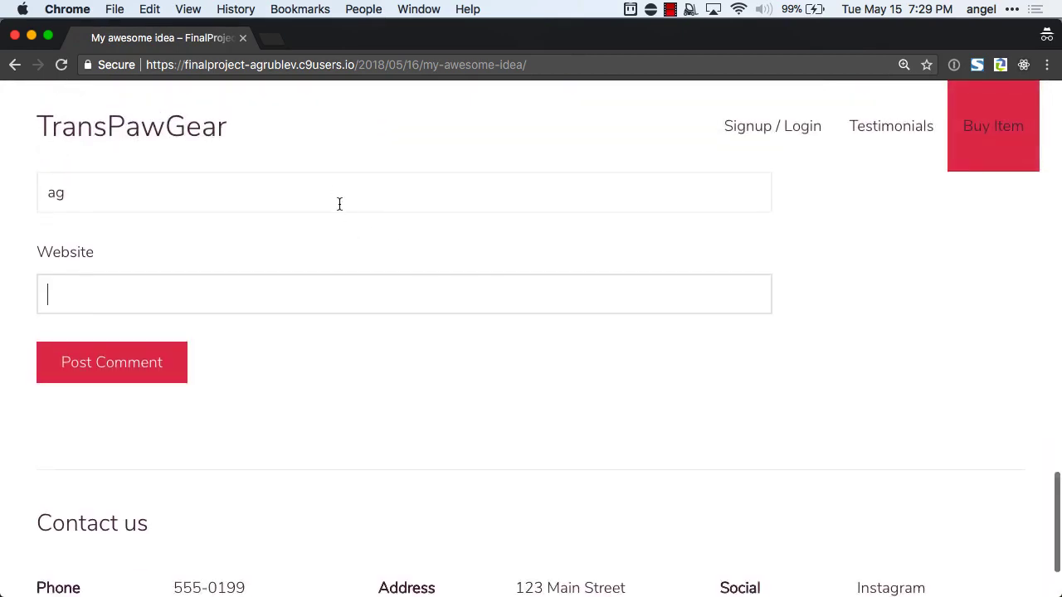
left_click(305, 193)
left_click(235, 225)
left_click(156, 303)
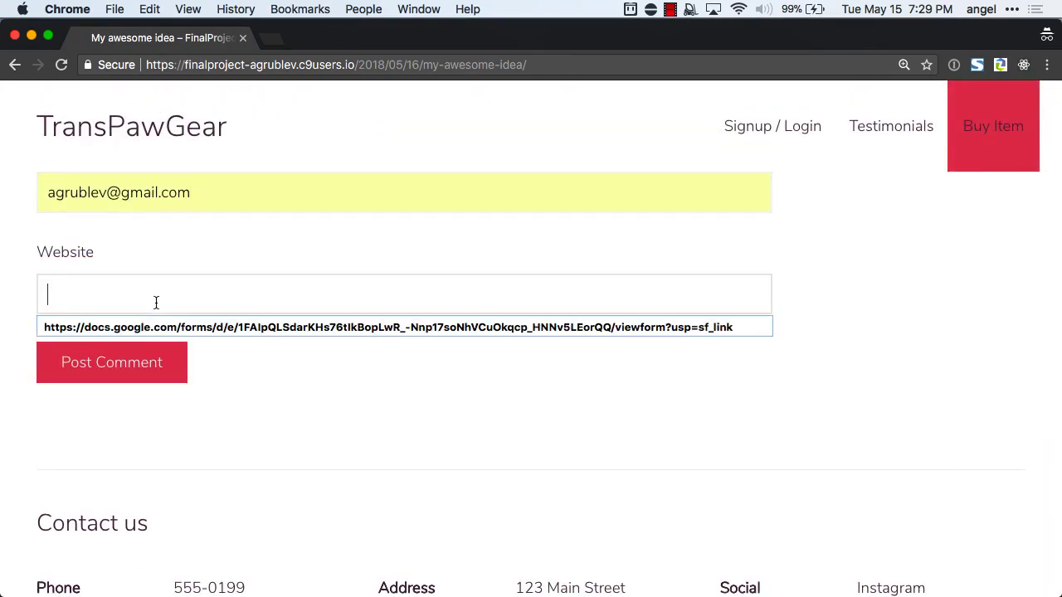
left_click(145, 326)
left_click(141, 362)
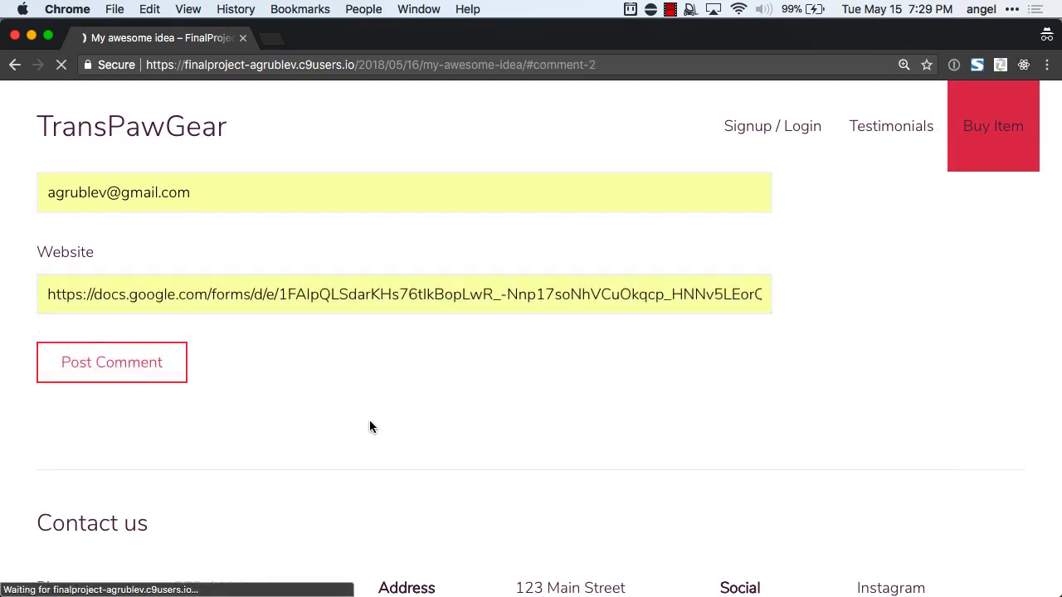
Scroll through the post to review the comment awaiting moderation.
scroll(349, 355, "up", 3)
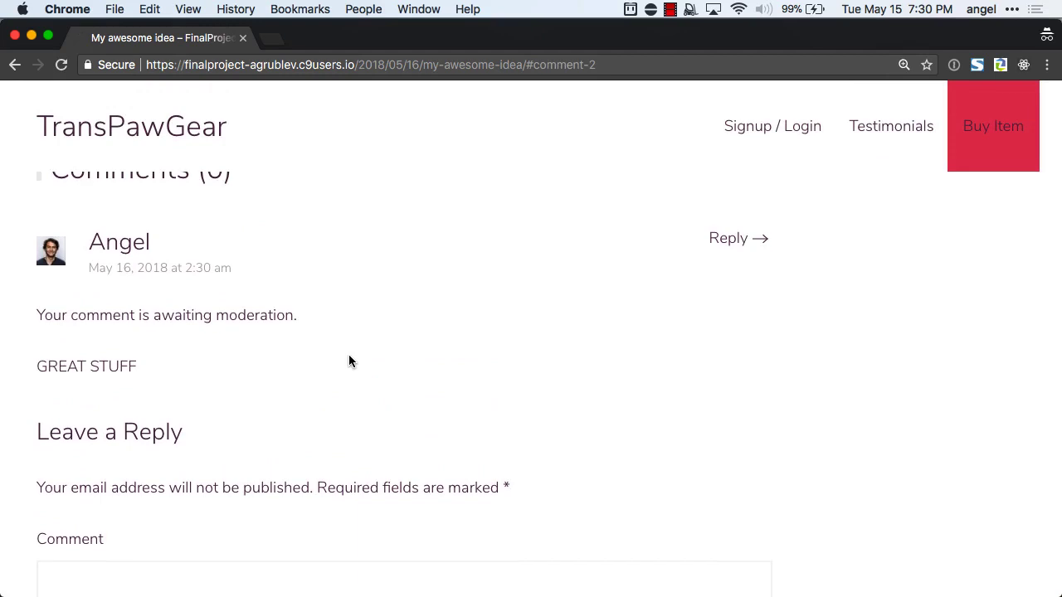
scroll(349, 360, "up", 1)
scroll(349, 360, "down", 5)
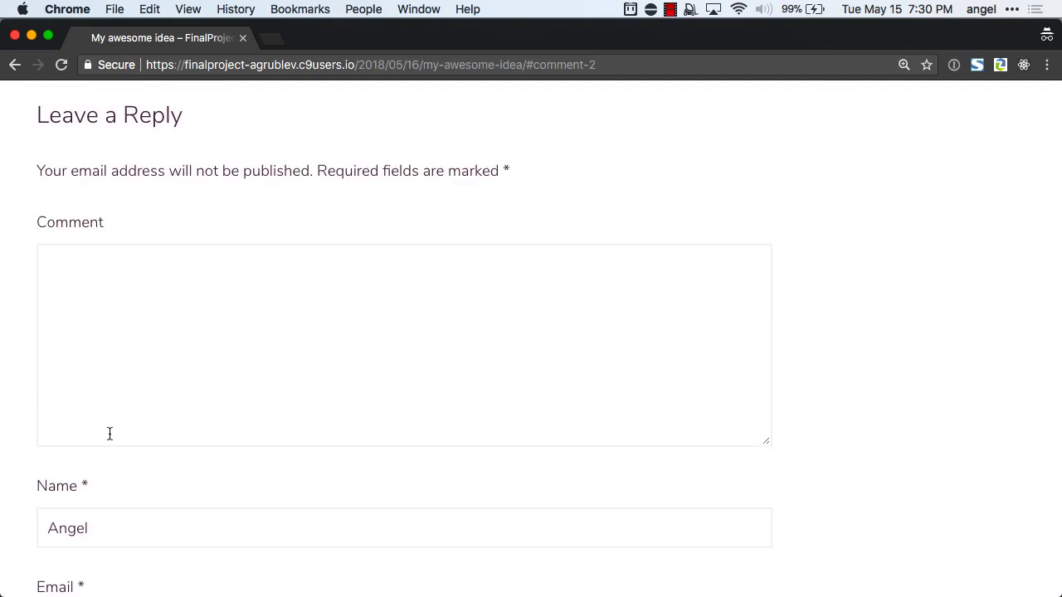
scroll(224, 420, "up", 4)
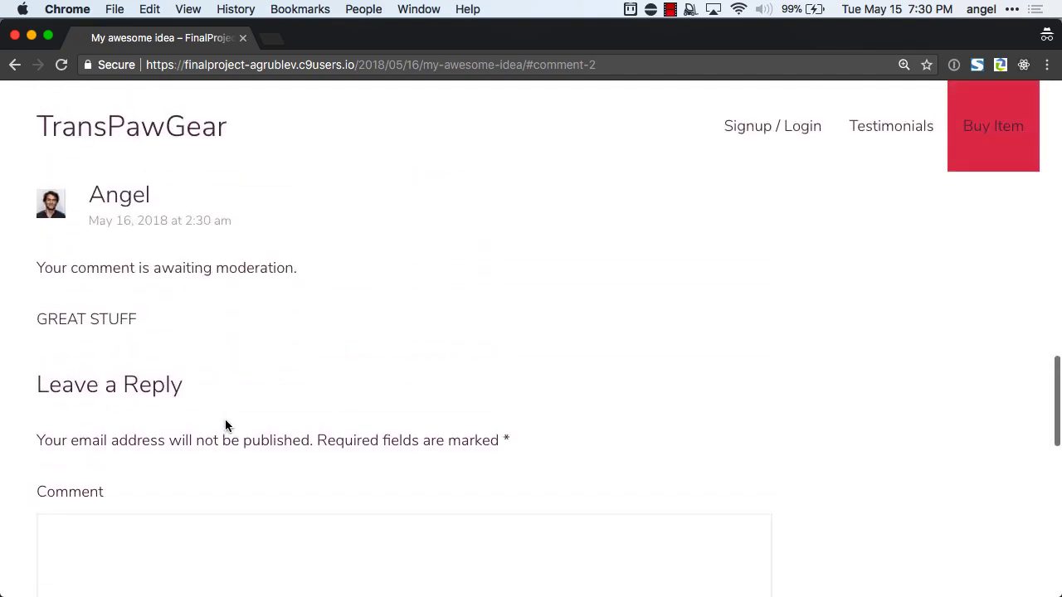
scroll(307, 398, "up", 2)
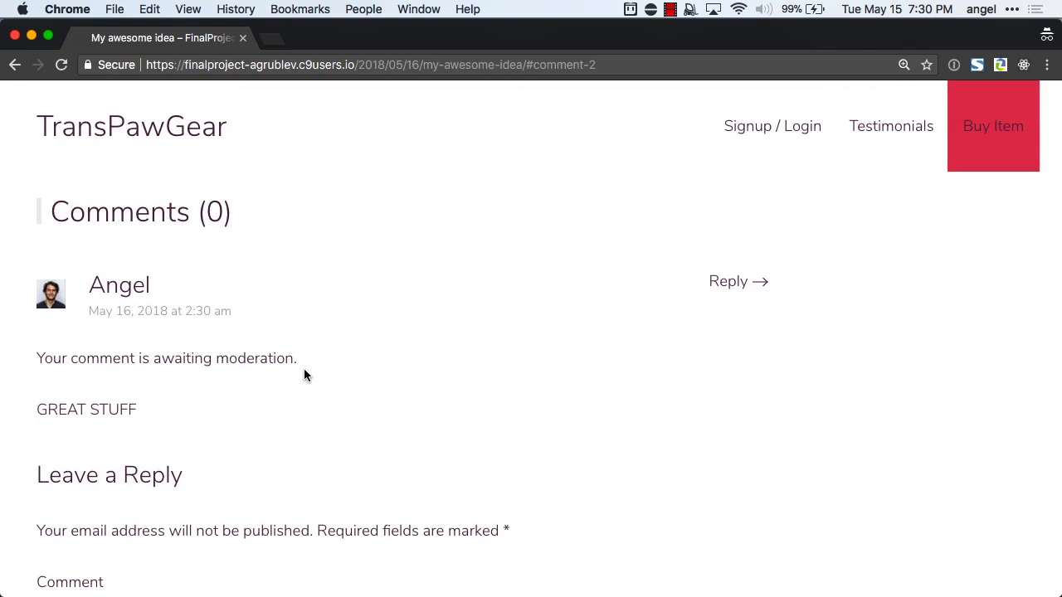
scroll(303, 373, "up", 1)
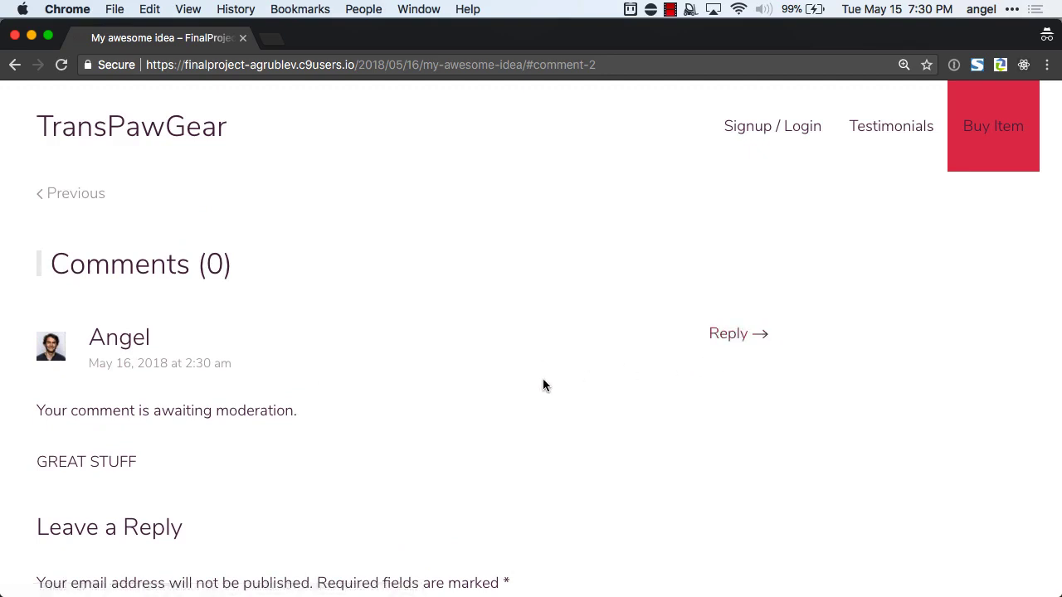
scroll(543, 384, "up", 10)
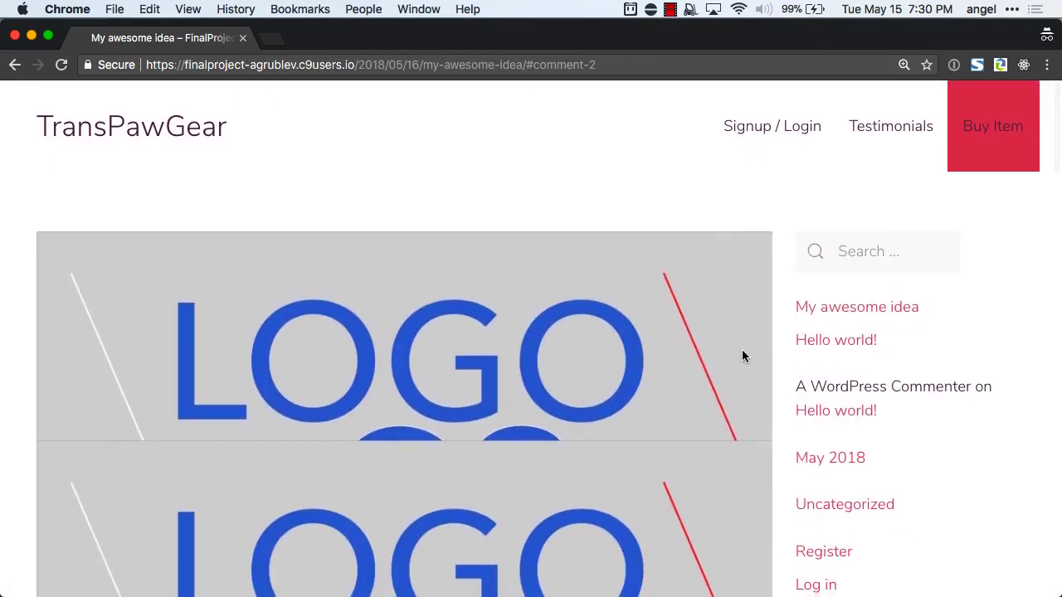
Look over the plugin to-do list in Notes, then return to the WordPress Add Idea editor.
left_click(686, 195)
key("super+w")
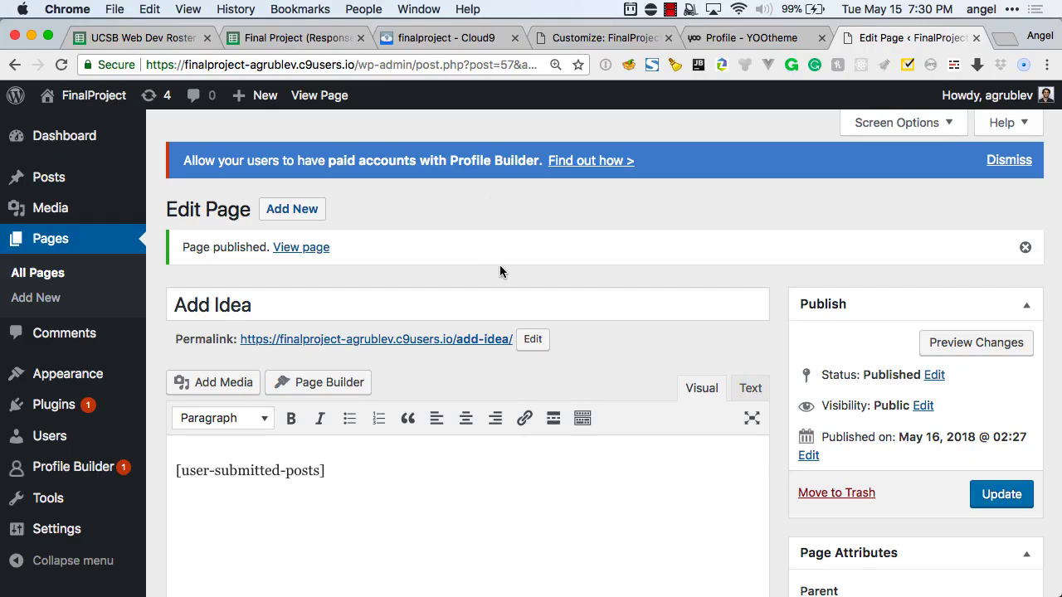
key("super+Tab")
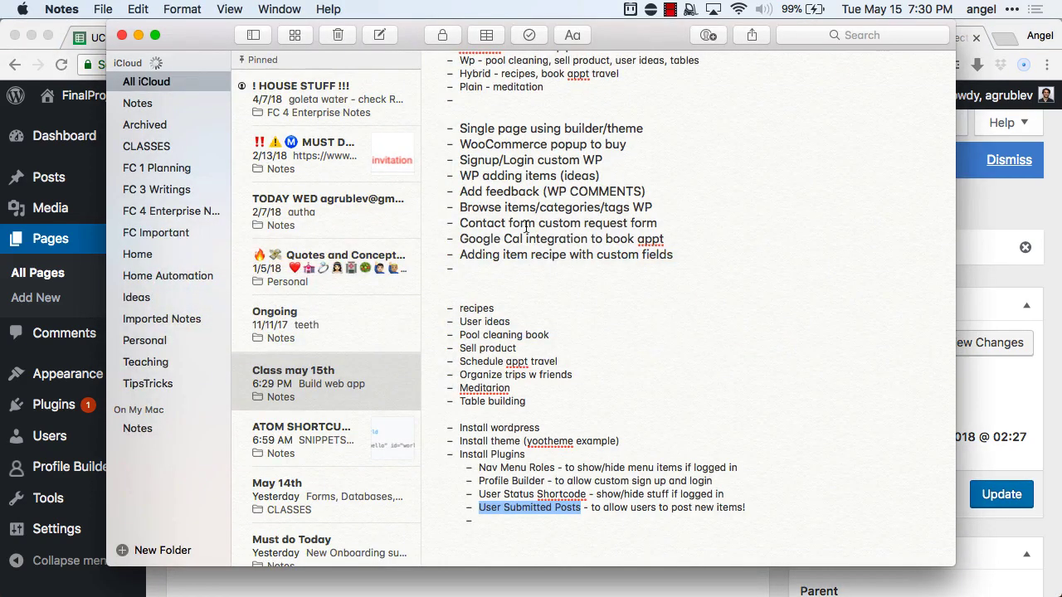
scroll(526, 228, "up", 3)
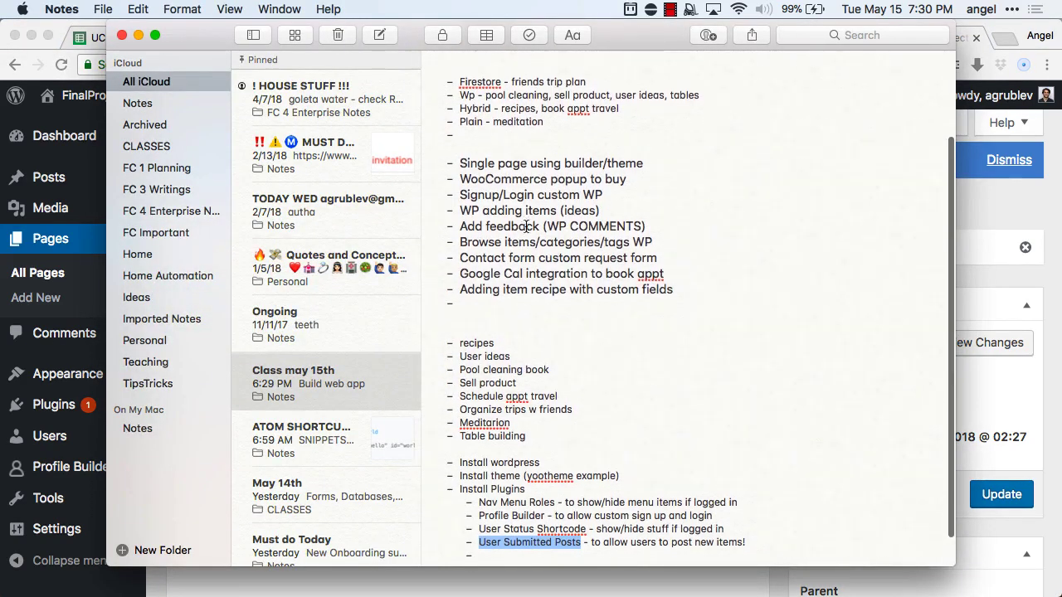
scroll(526, 228, "down", 3)
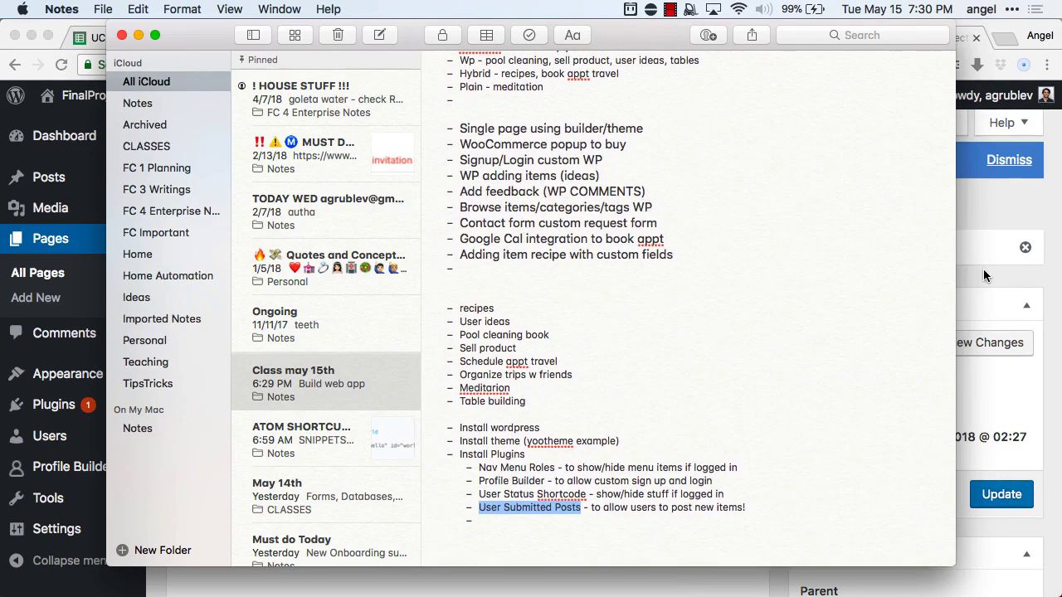
left_click(966, 230)
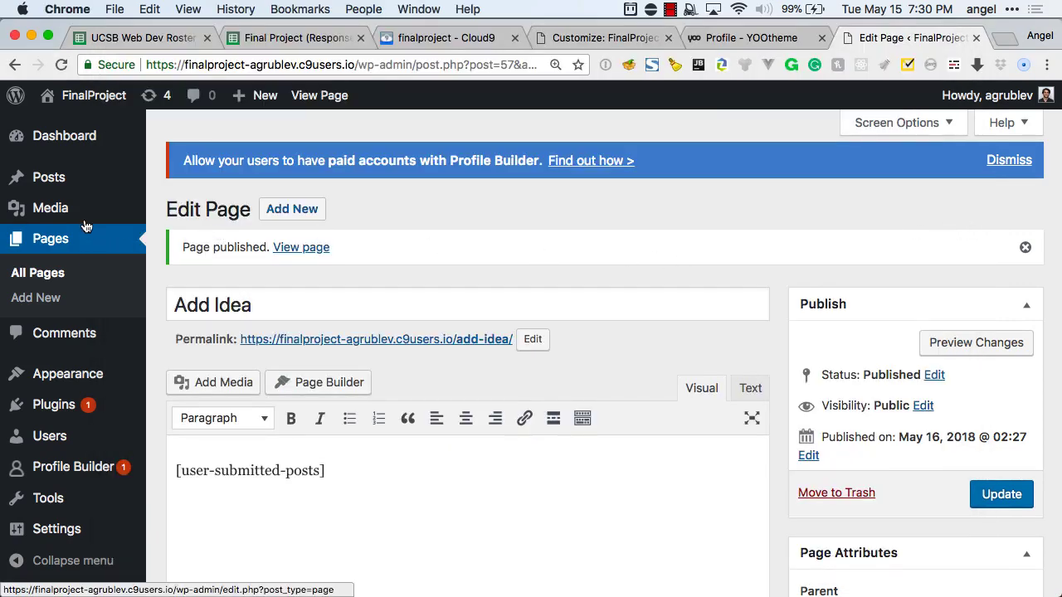
Open the theme Customizer's home page builder with the browser zoomed out twice.
mouse_move(75, 183)
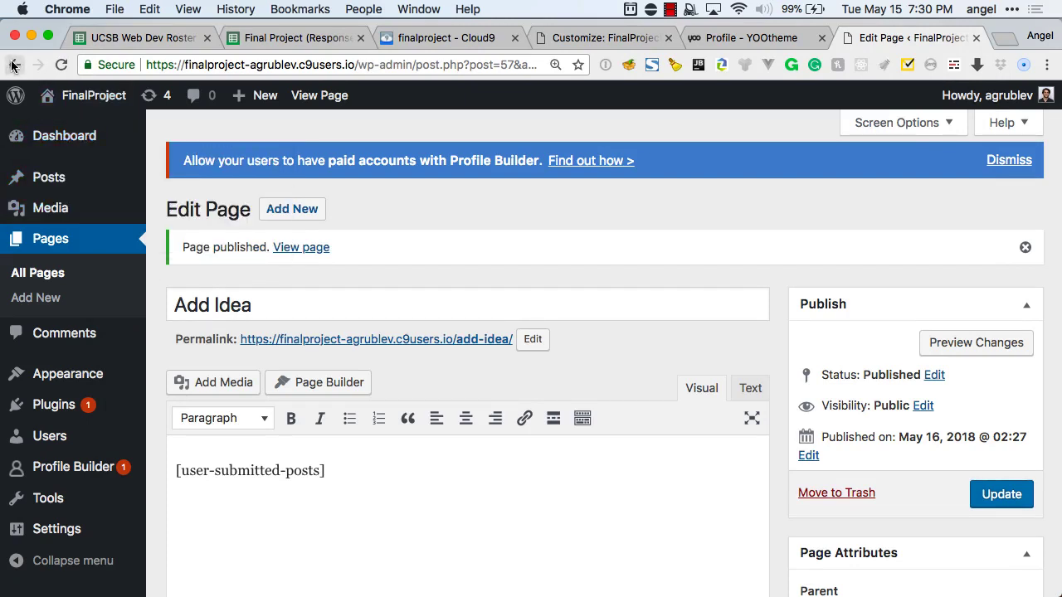
mouse_move(58, 375)
left_click(177, 404)
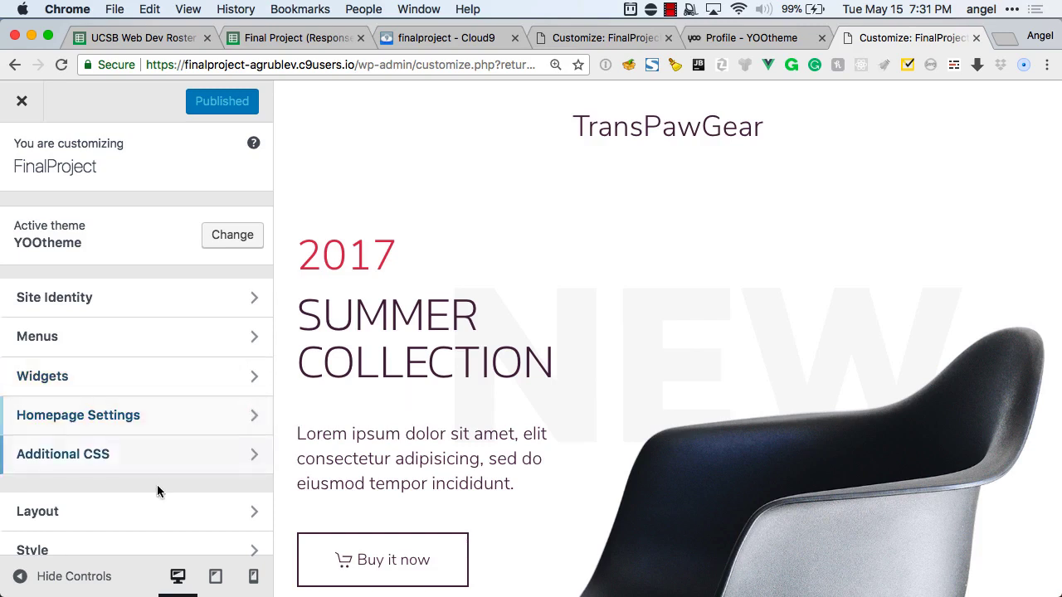
scroll(157, 494, "down", 3)
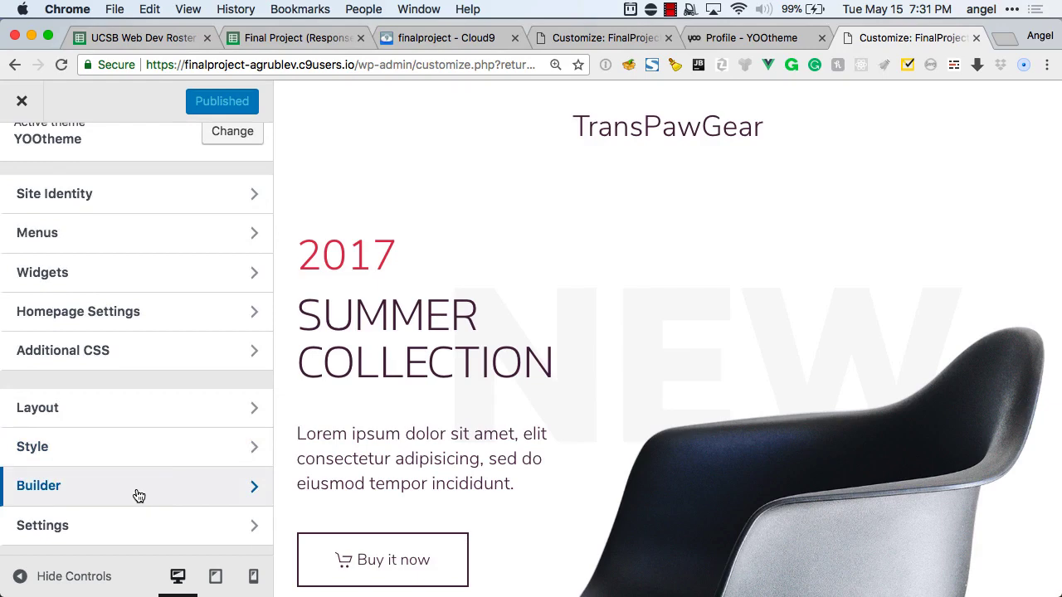
left_click(139, 496)
key("super+minus")
key("super+minus")
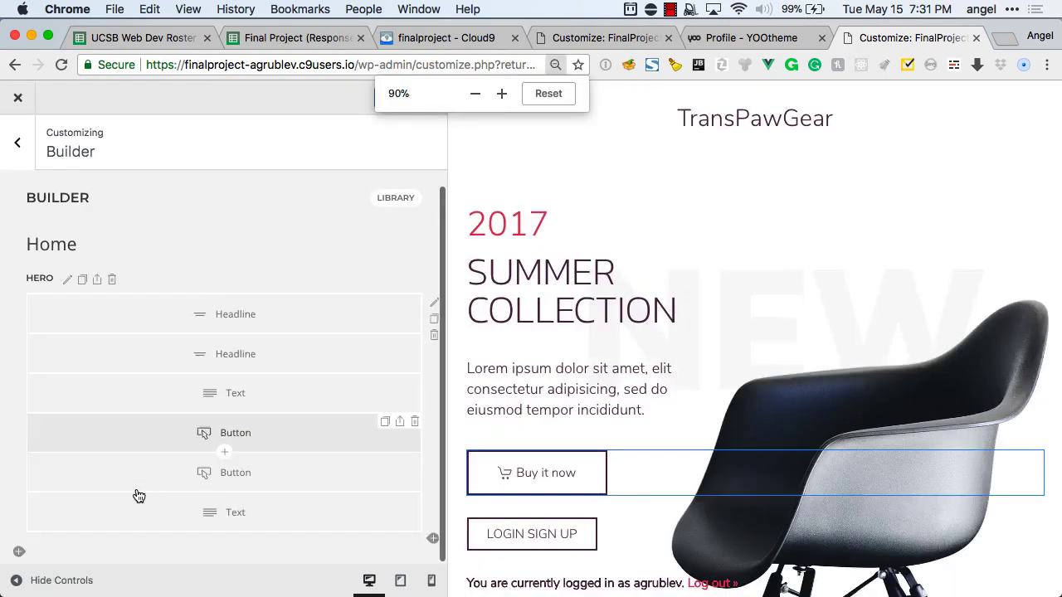
key("super+minus")
scroll(138, 496, "down", 5)
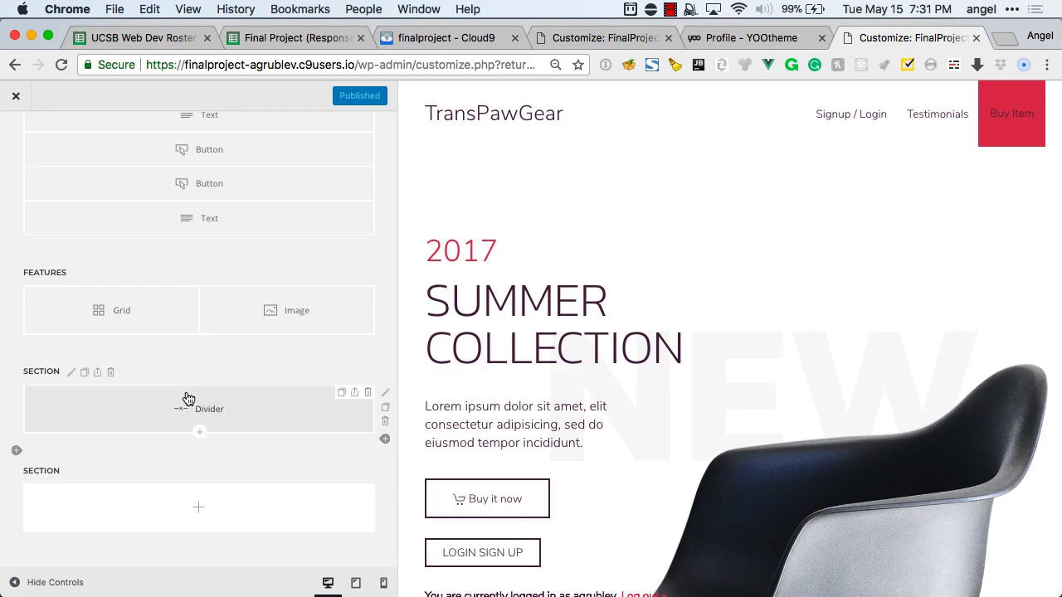
scroll(204, 505, "down", 1)
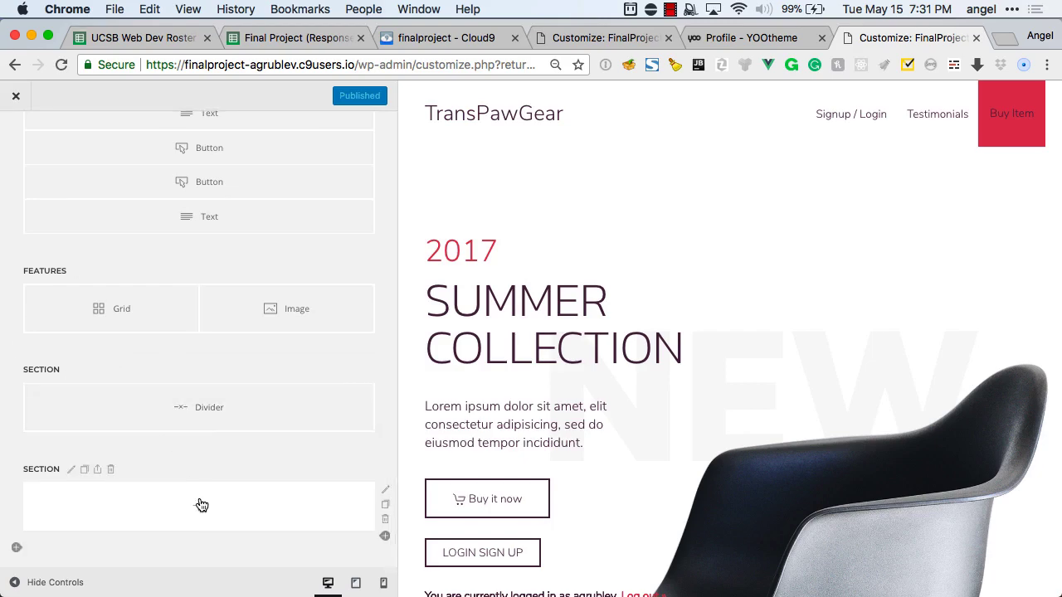
Try the empty section's element choices, then add and delete an extra empty section.
left_click(199, 505)
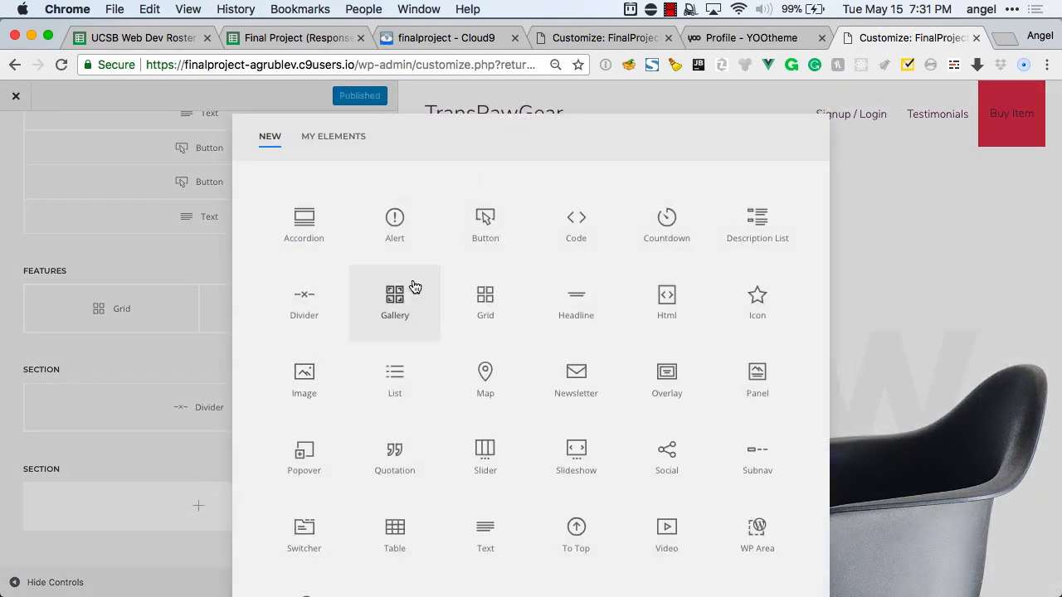
left_click(147, 431)
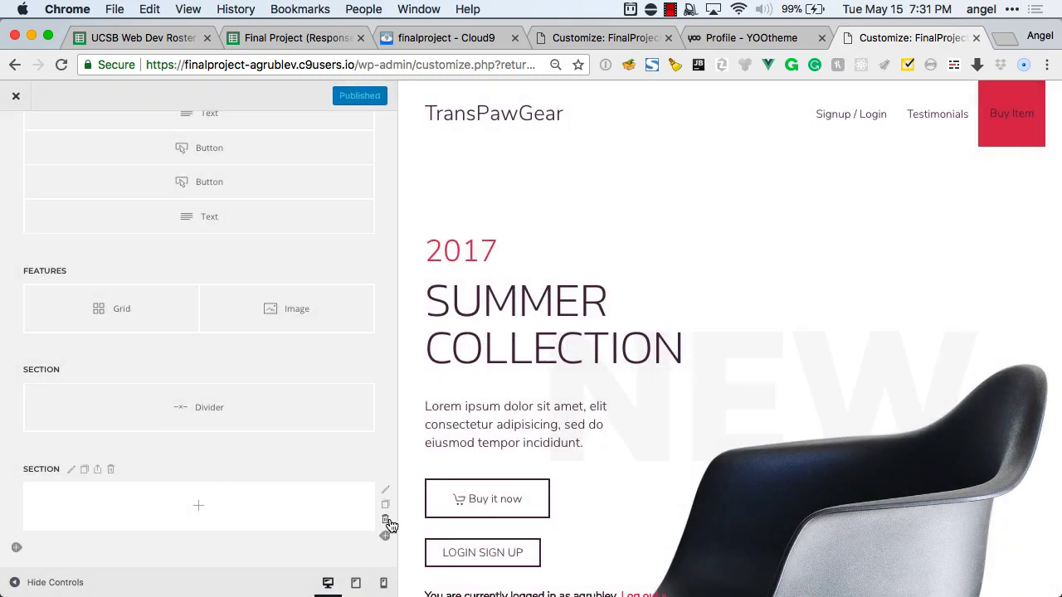
left_click(385, 539)
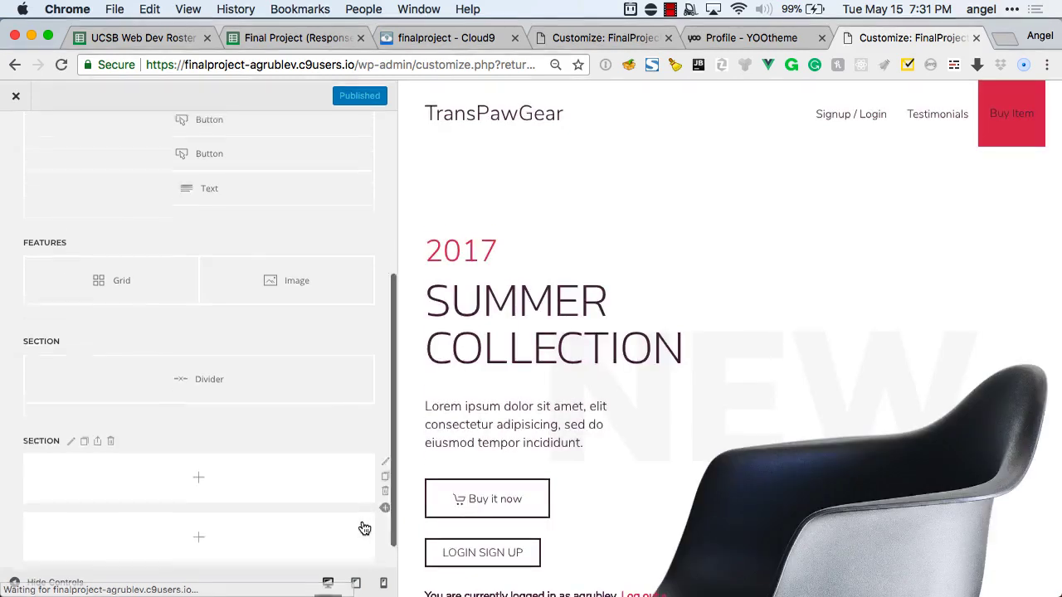
left_click(385, 535)
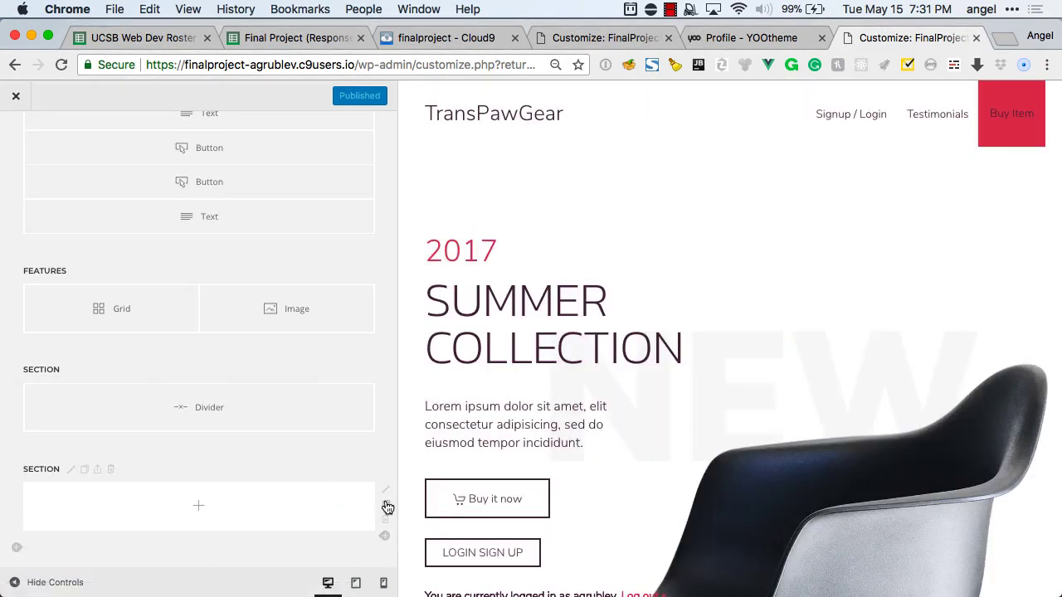
Set the empty section's row to the three-column Thirds grid and open its first column's element choices.
left_click(385, 491)
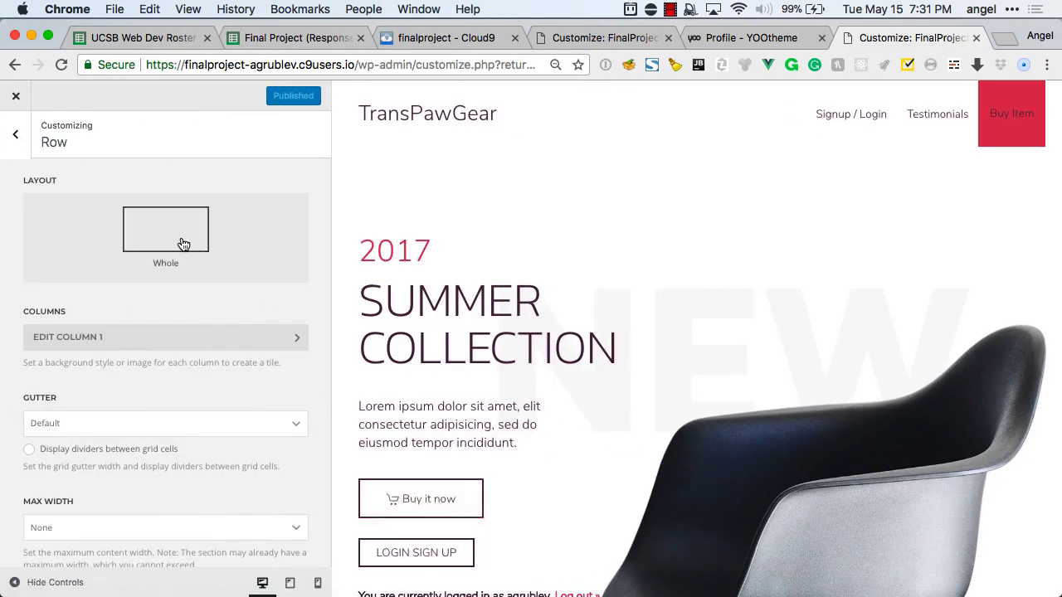
left_click(182, 243)
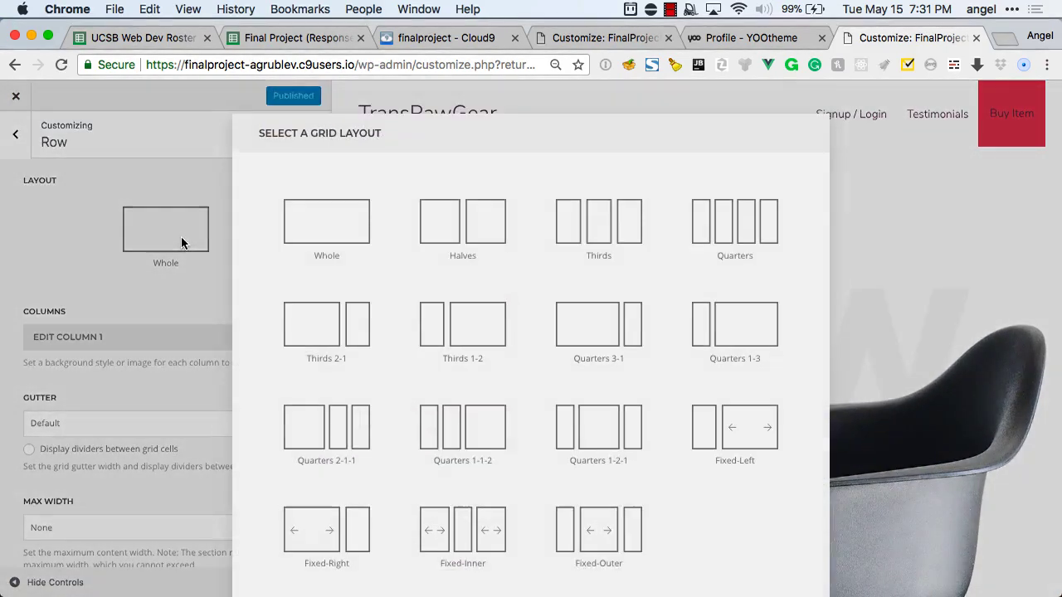
left_click(581, 249)
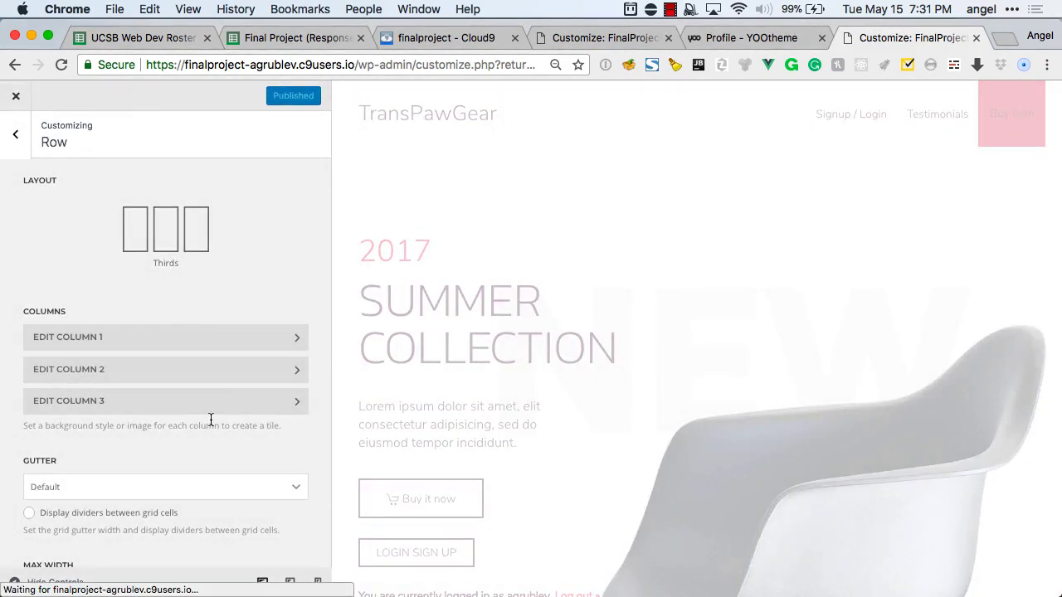
left_click(15, 134)
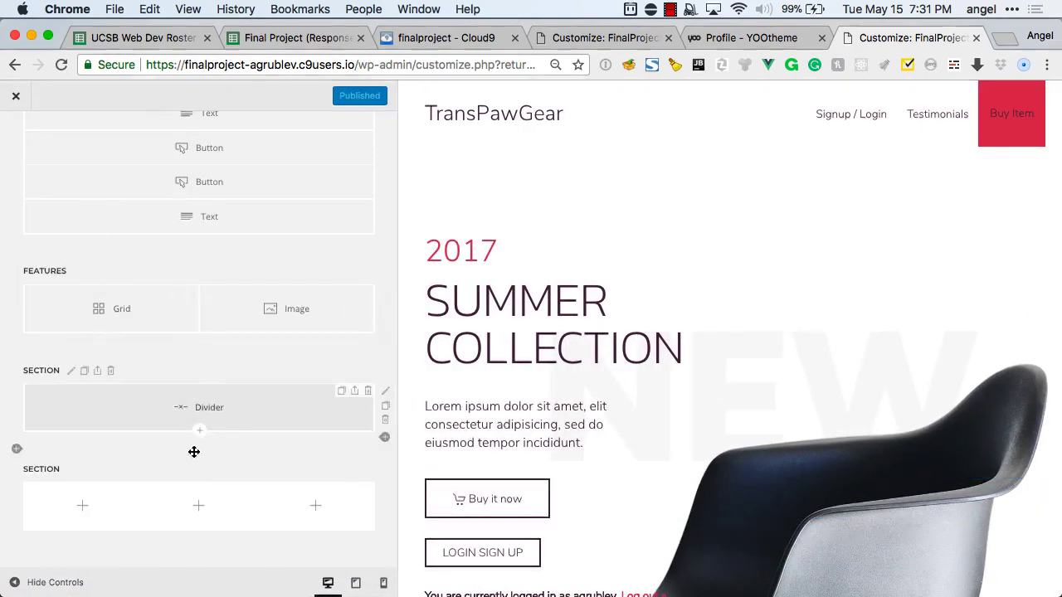
left_click(96, 506)
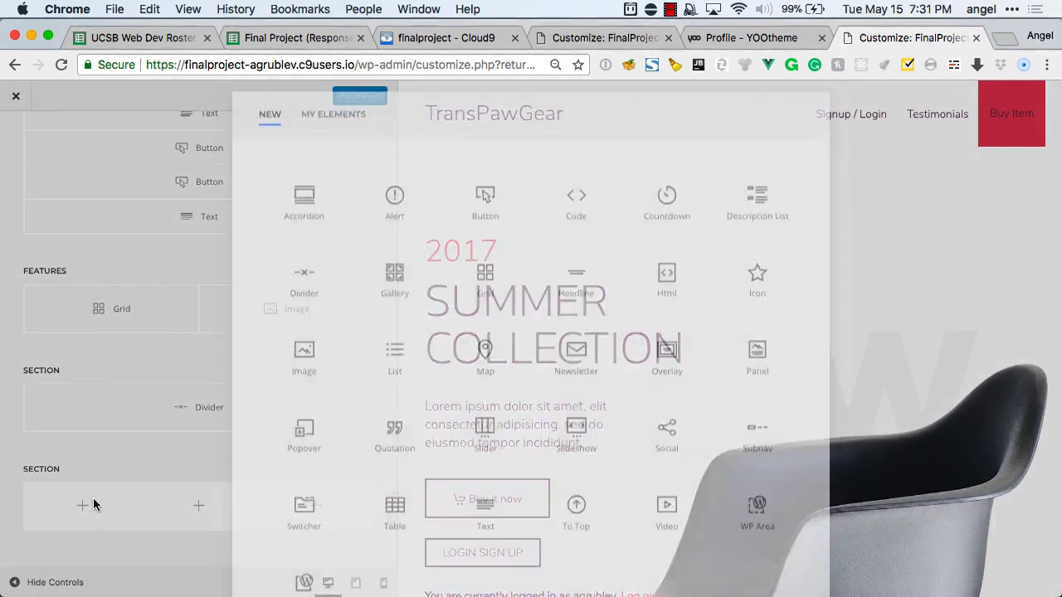
scroll(396, 423, "down", 2)
scroll(394, 423, "down", 1)
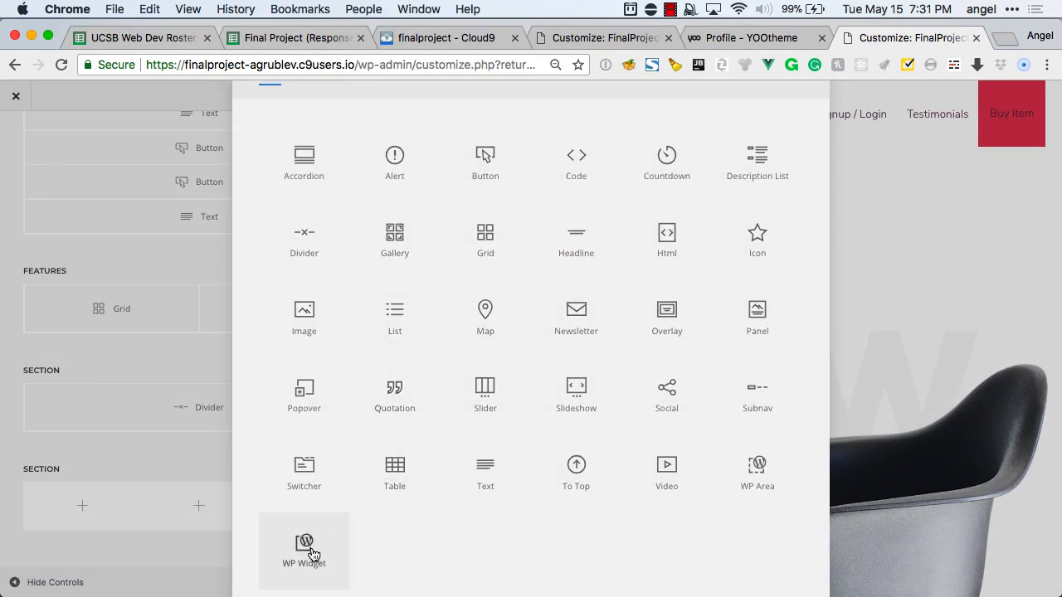
Place a WP Widget showing Categories 2 in the first column, then return to the layout list.
left_click(312, 554)
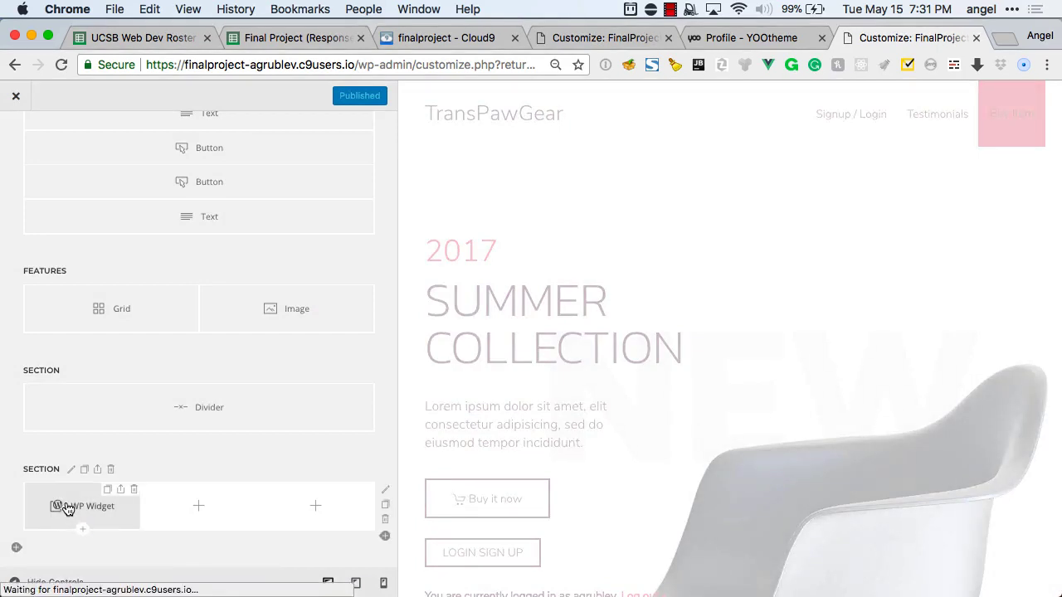
left_click(68, 507)
left_click(105, 216)
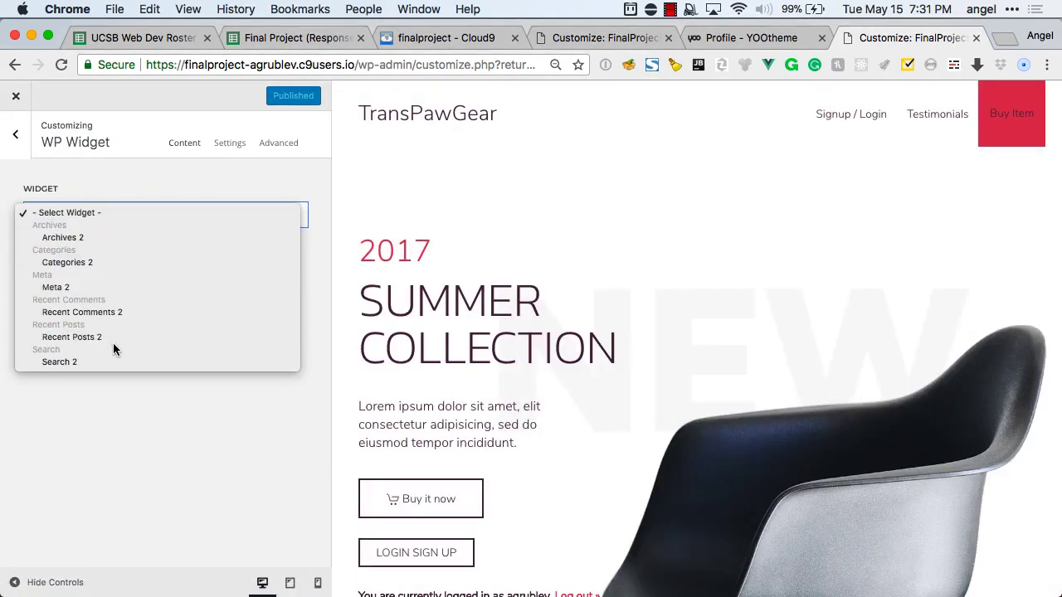
left_click(112, 263)
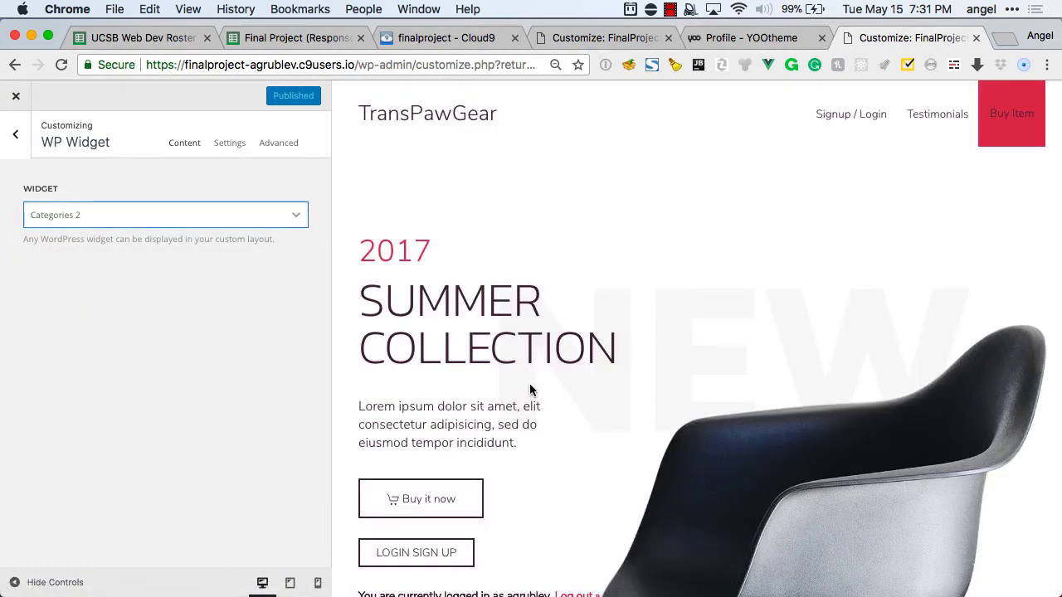
scroll(530, 387, "down", 15)
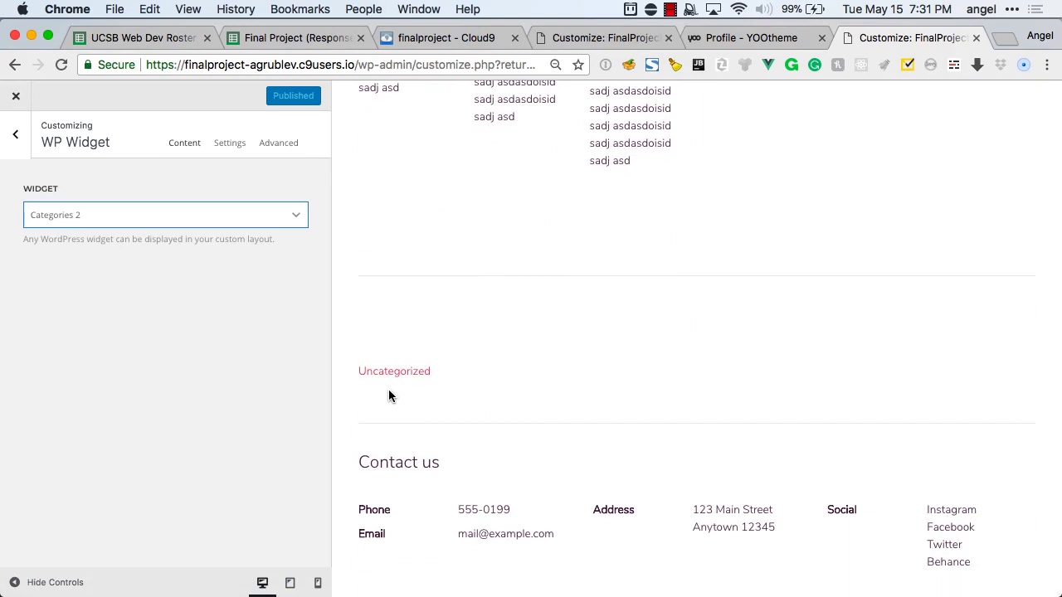
mouse_move(409, 370)
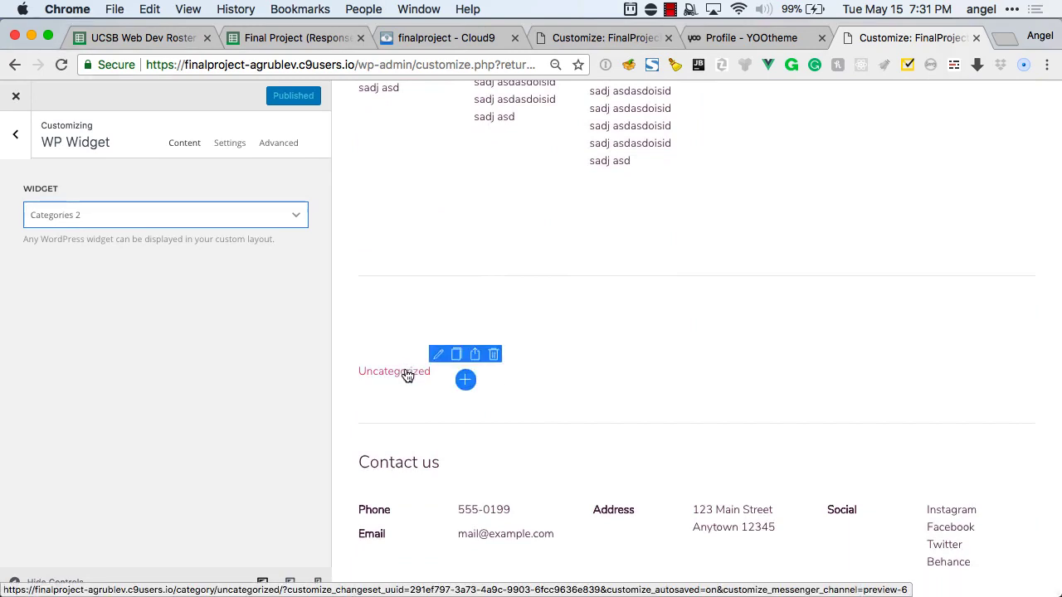
left_click(19, 162)
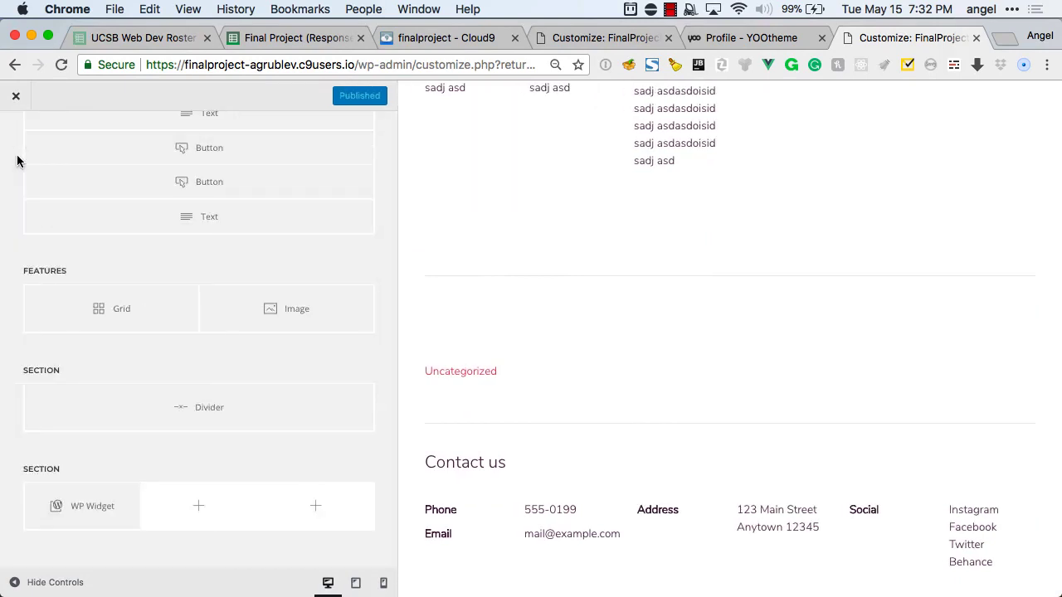
Add a second WP Widget to the bottom section set to Recent Posts 2.
left_click(208, 507)
scroll(393, 432, "down", 1)
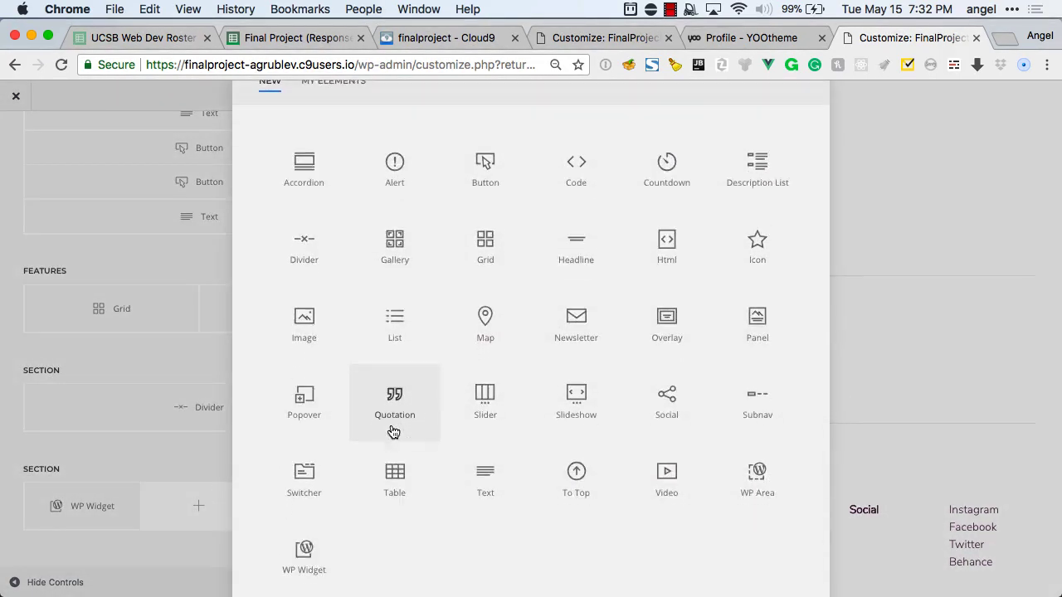
left_click(307, 515)
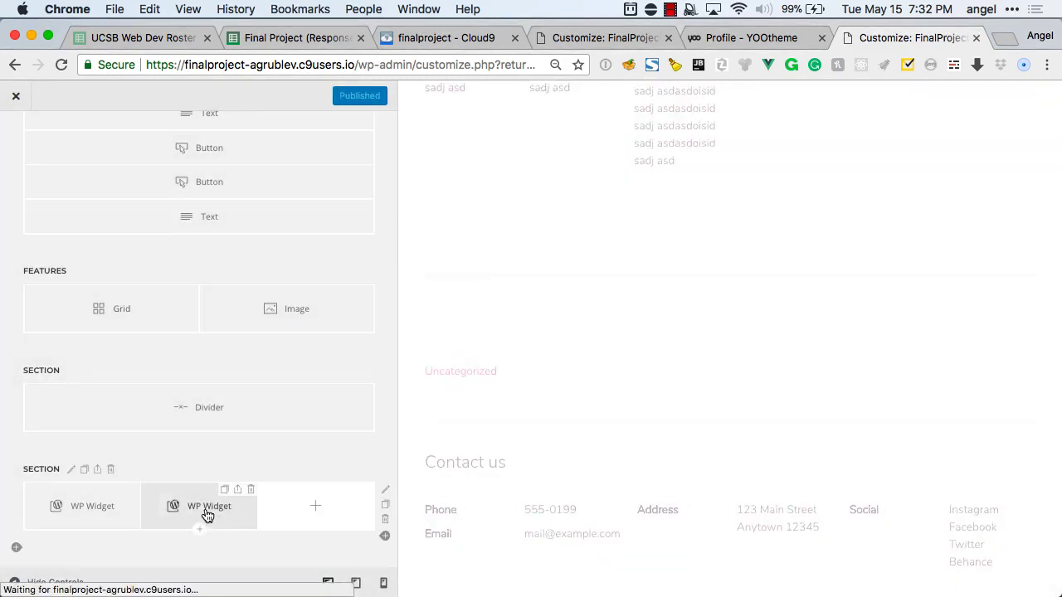
left_click(47, 217)
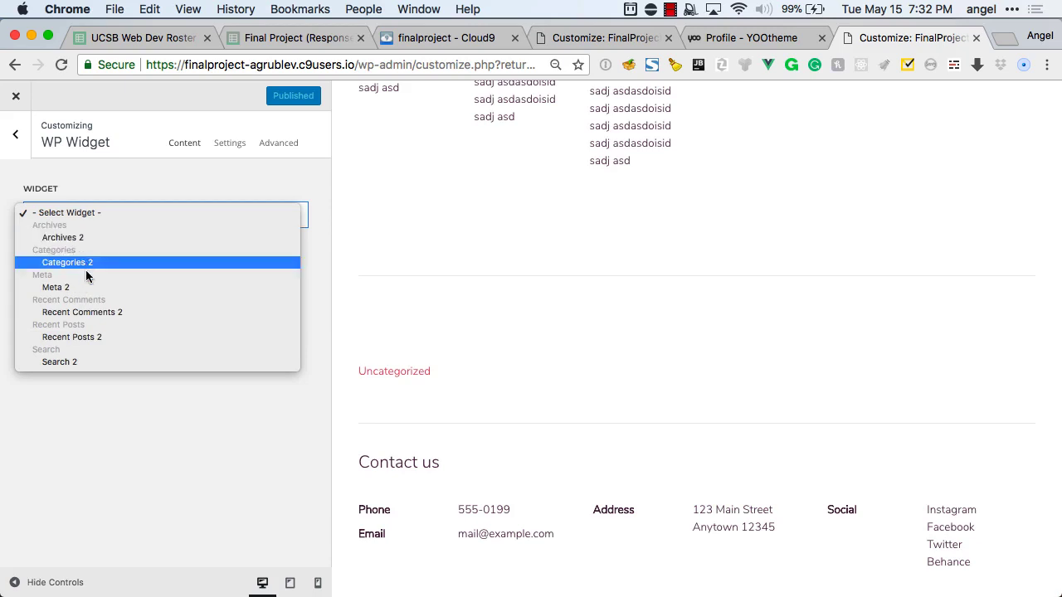
left_click(102, 336)
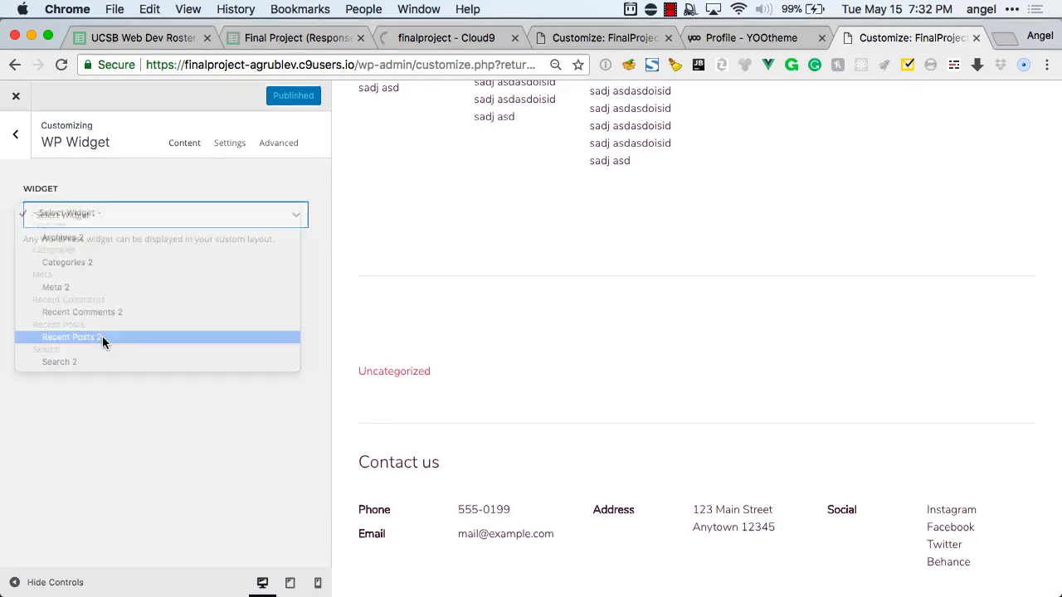
left_click(21, 152)
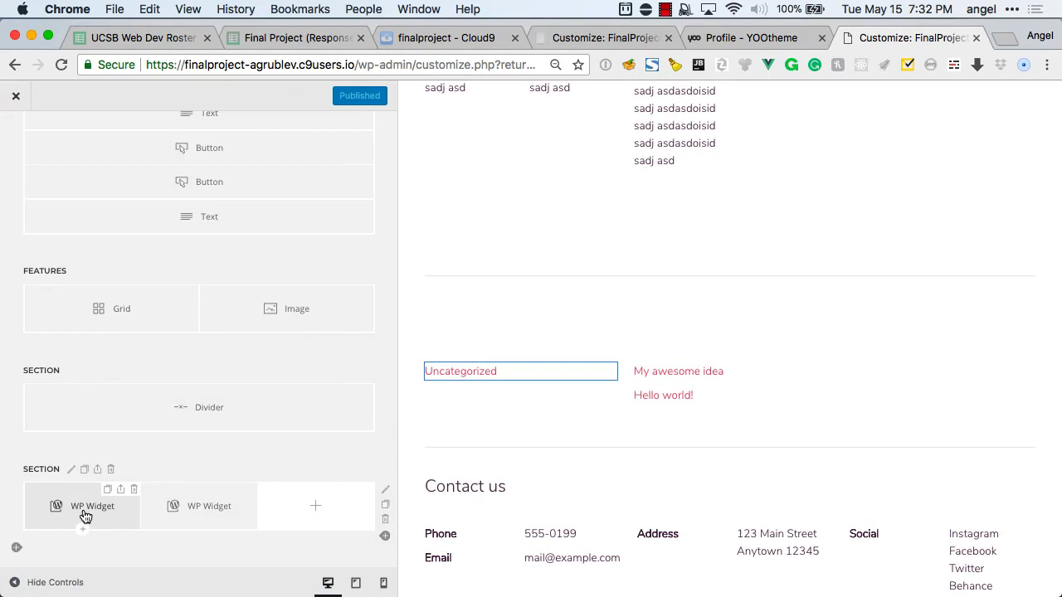
Add a Headline reading 'Categories' above the first widget.
left_click(83, 529)
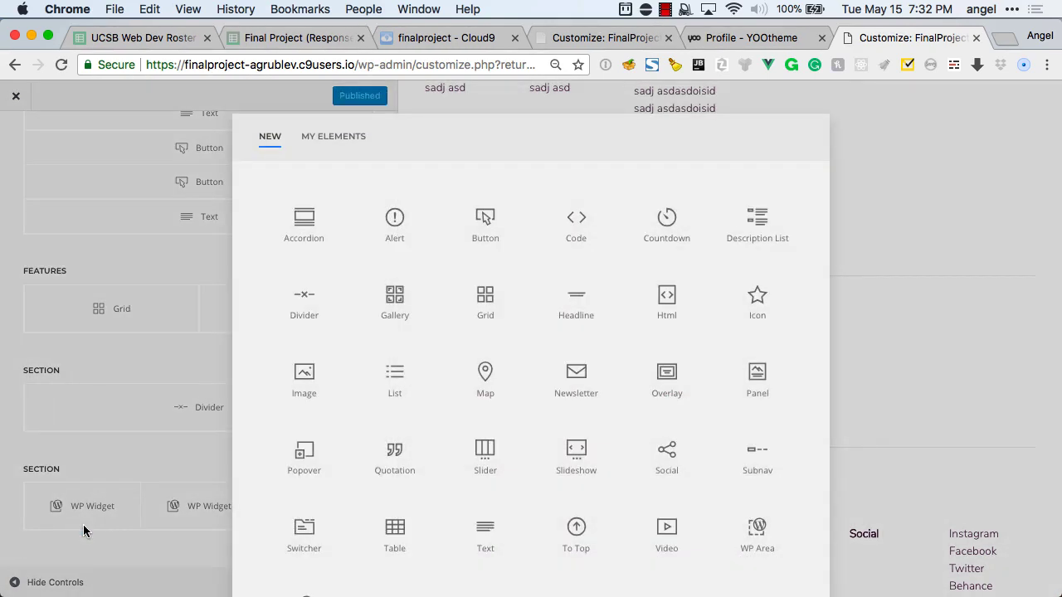
left_click(578, 304)
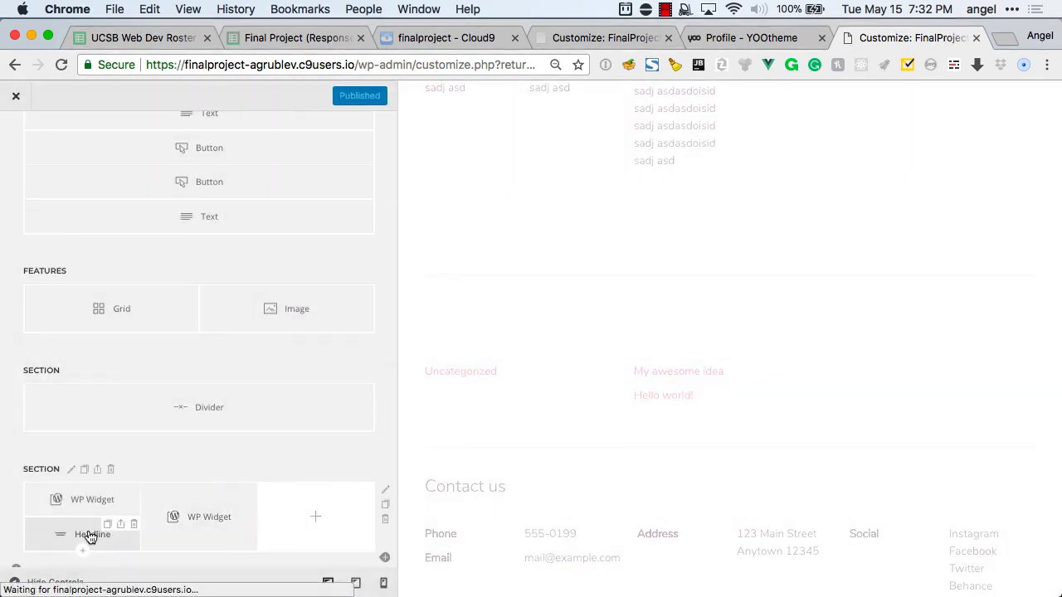
left_click_drag(89, 529, 88, 493)
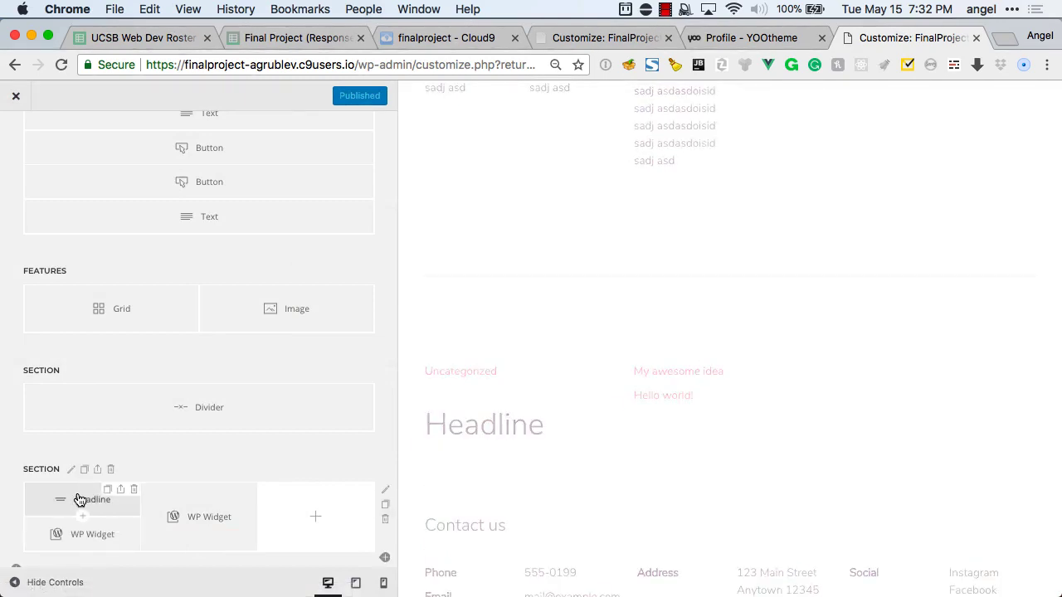
left_click(79, 498)
left_click(107, 233)
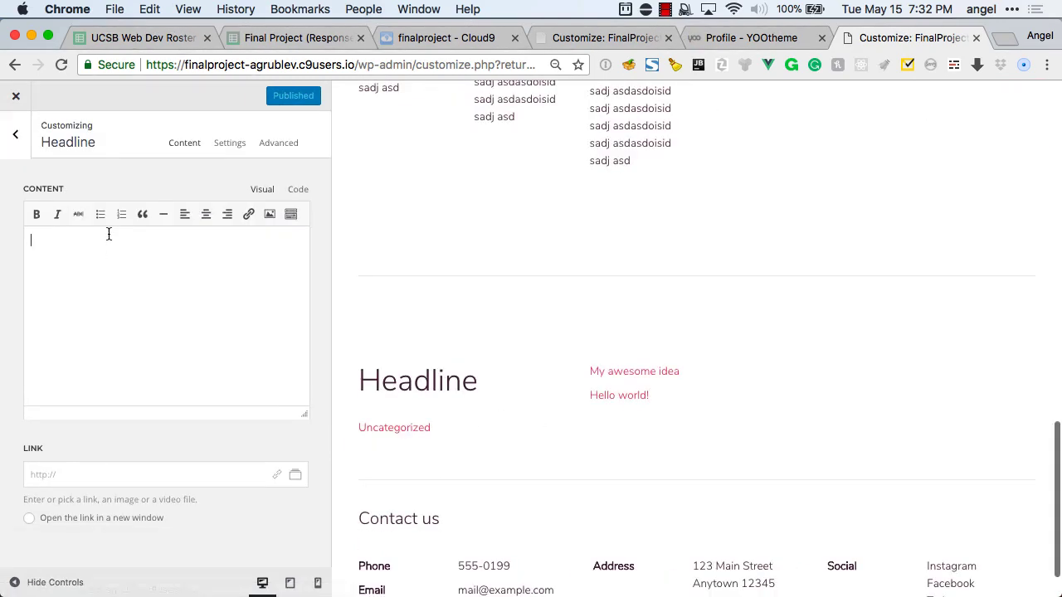
type("Categories")
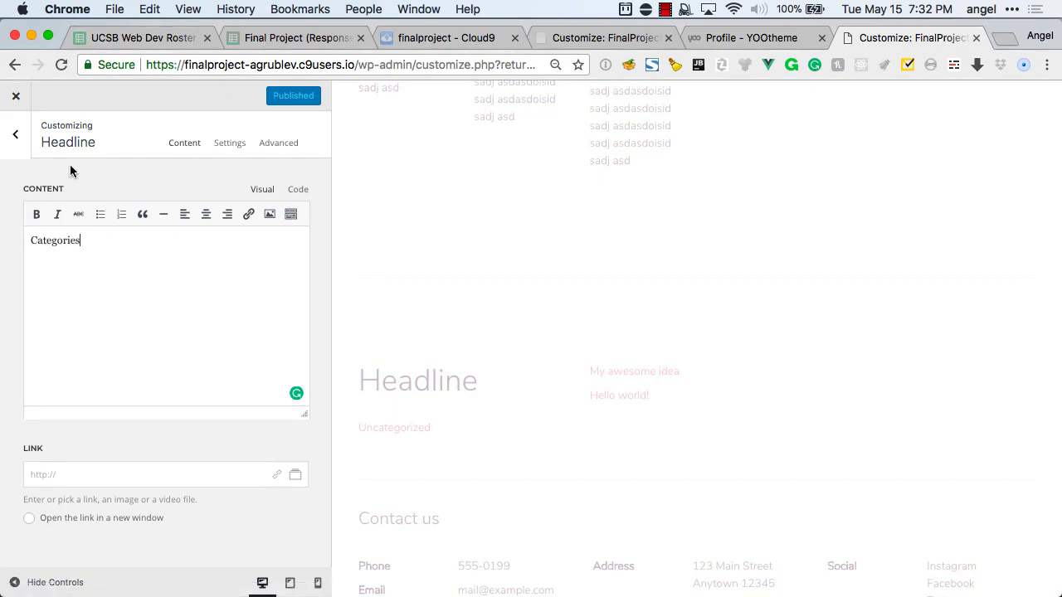
left_click(15, 133)
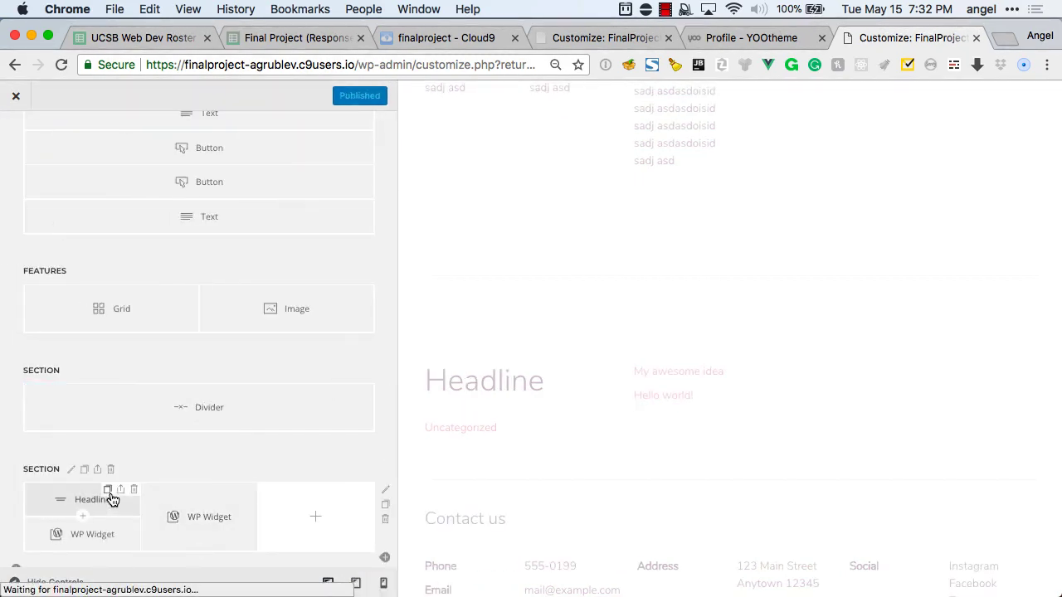
Duplicate the headline above the second widget and retitle it 'Recent Ideas'.
left_click(107, 490)
left_click_drag(77, 496, 221, 505)
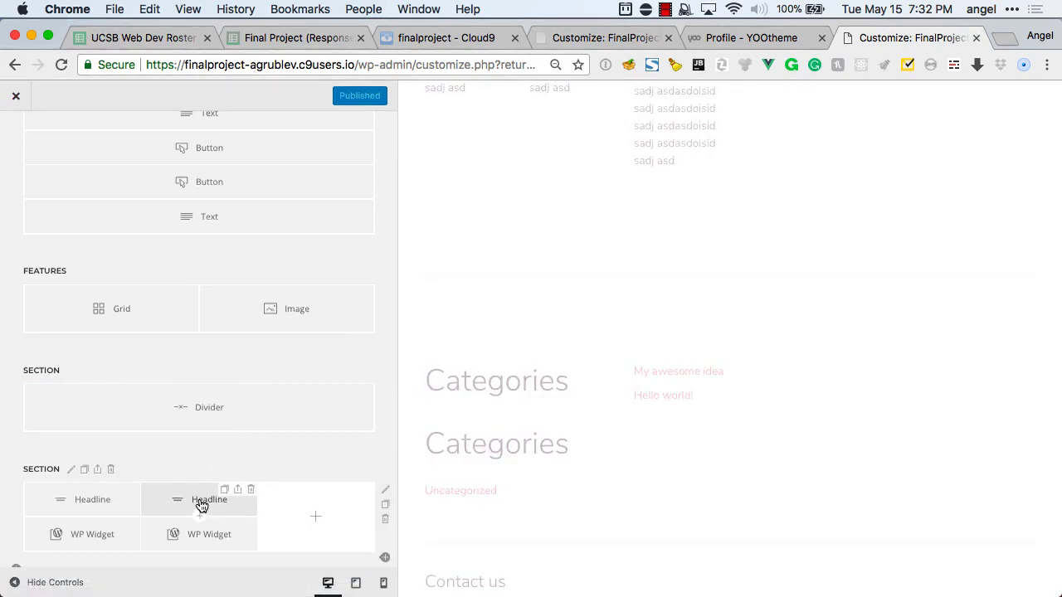
left_click(201, 503)
key("super+a")
type("Recent Od")
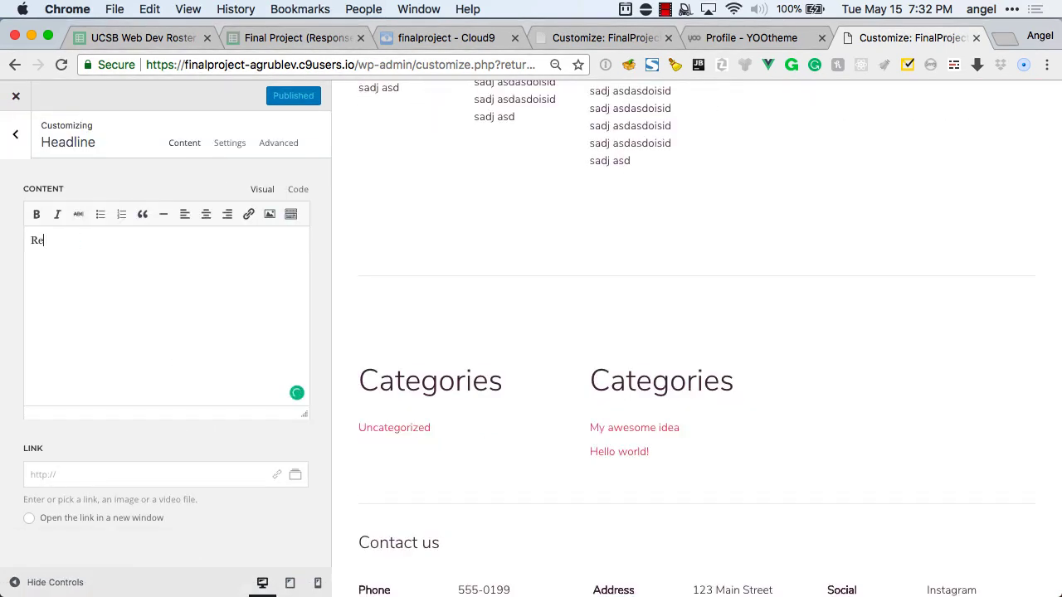
key("BackSpace")
key("BackSpace")
type("Ideas")
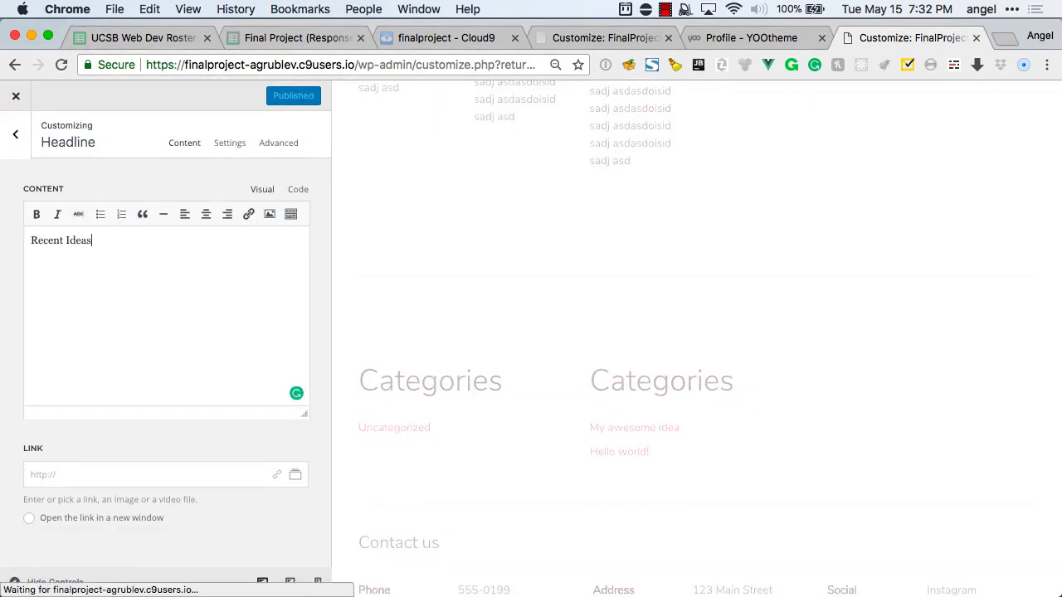
left_click(16, 134)
scroll(178, 408, "down", 1)
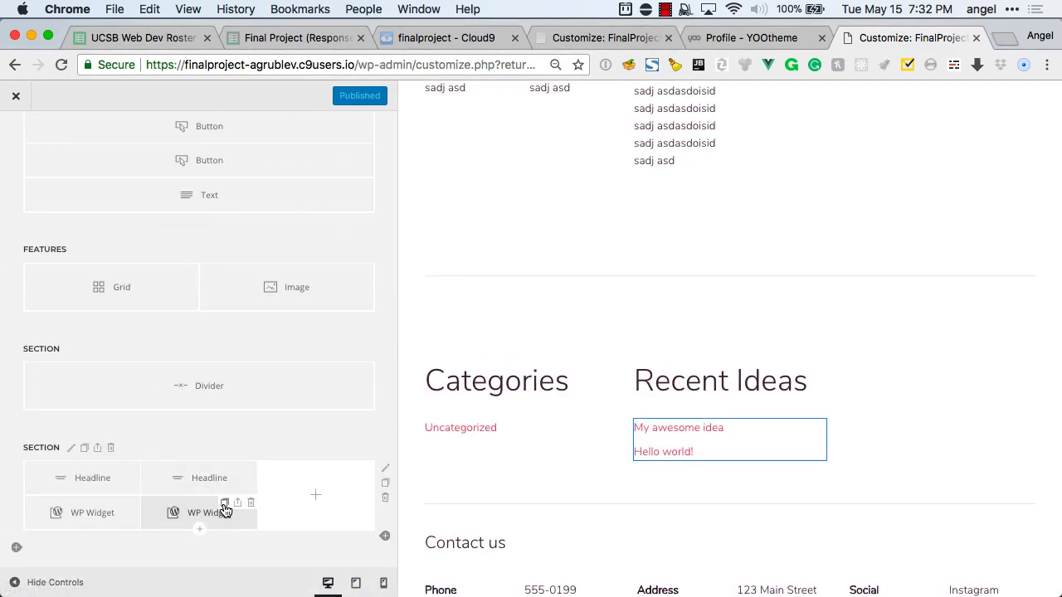
Try a WP Area element in the third column, then delete it without choosing a position.
left_click(316, 495)
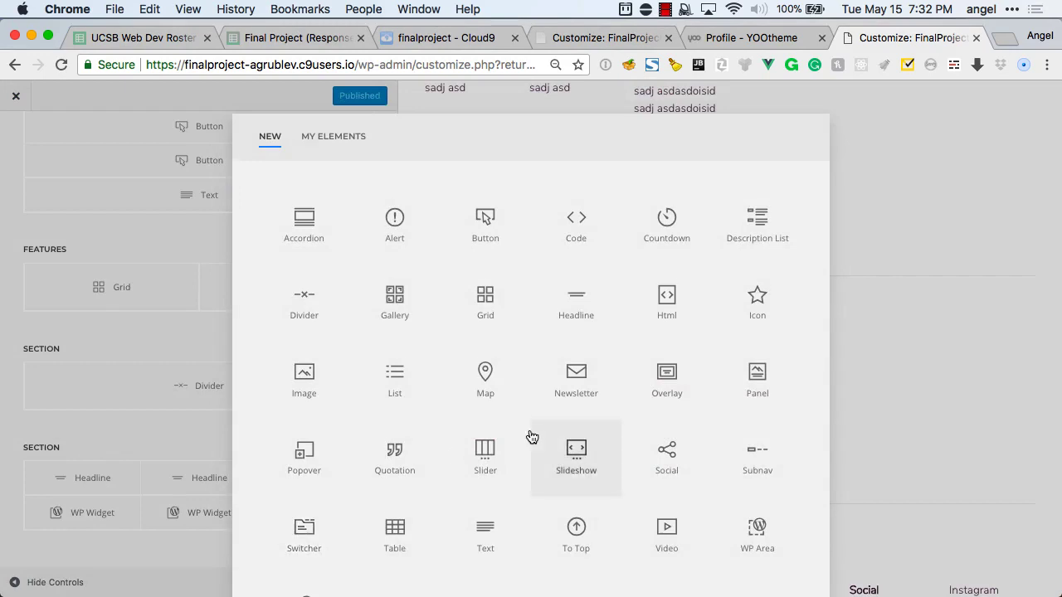
scroll(533, 437, "down", 1)
scroll(532, 437, "down", 1)
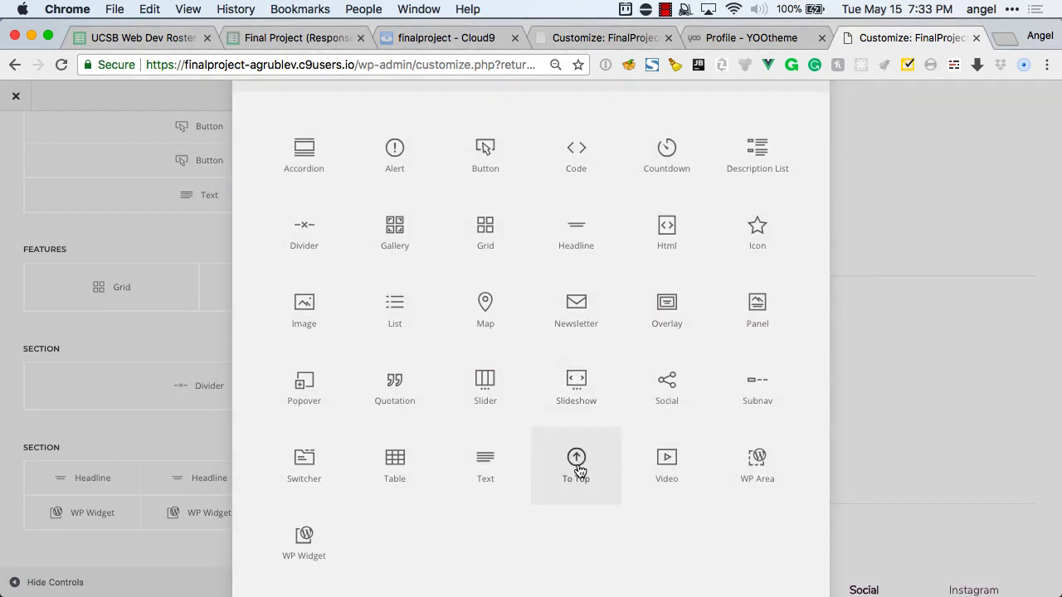
scroll(578, 470, "up", 2)
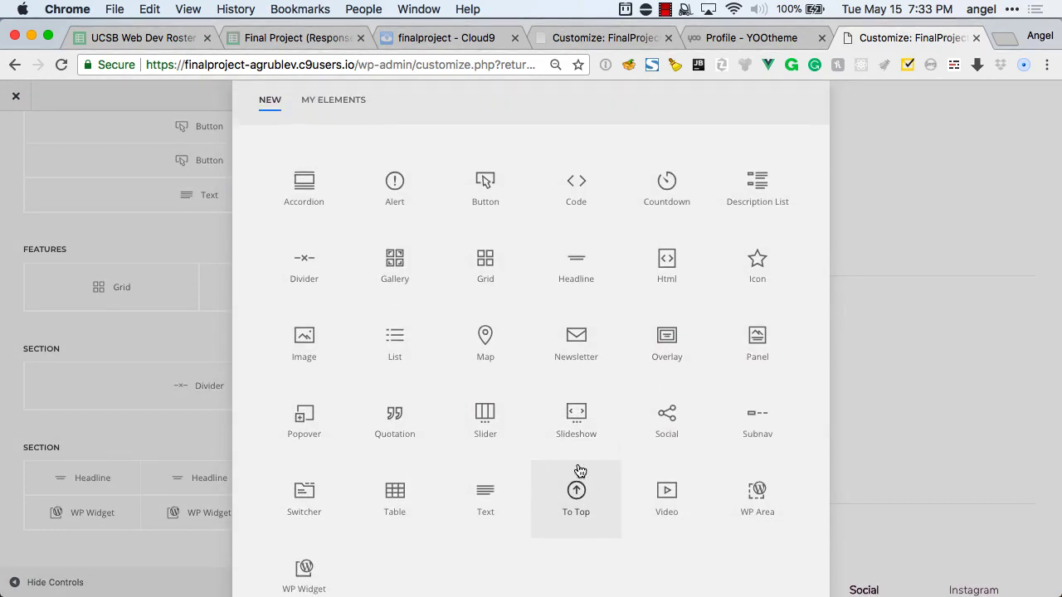
left_click(759, 502)
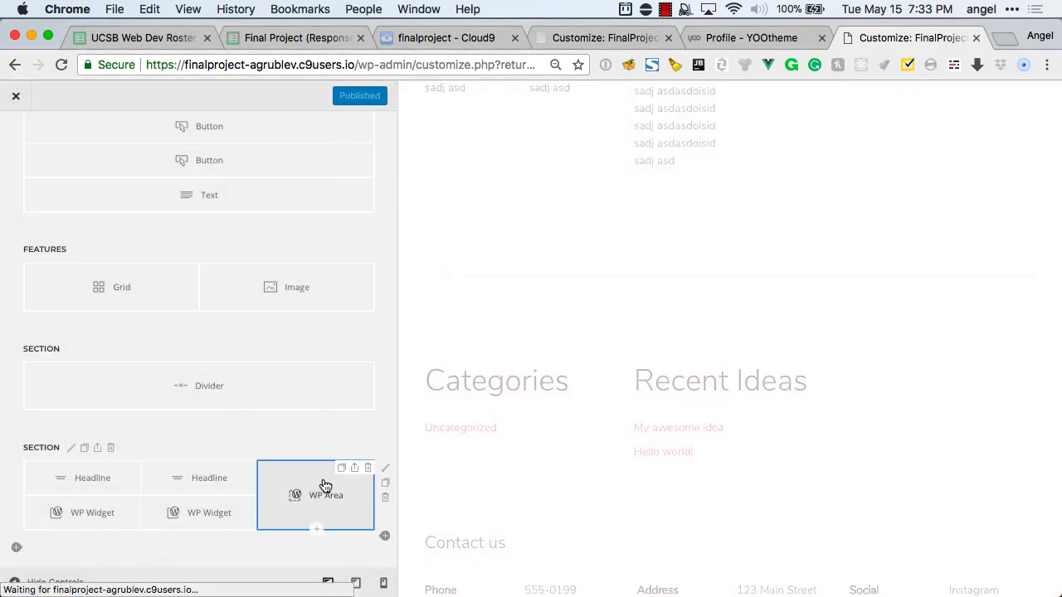
left_click(154, 218)
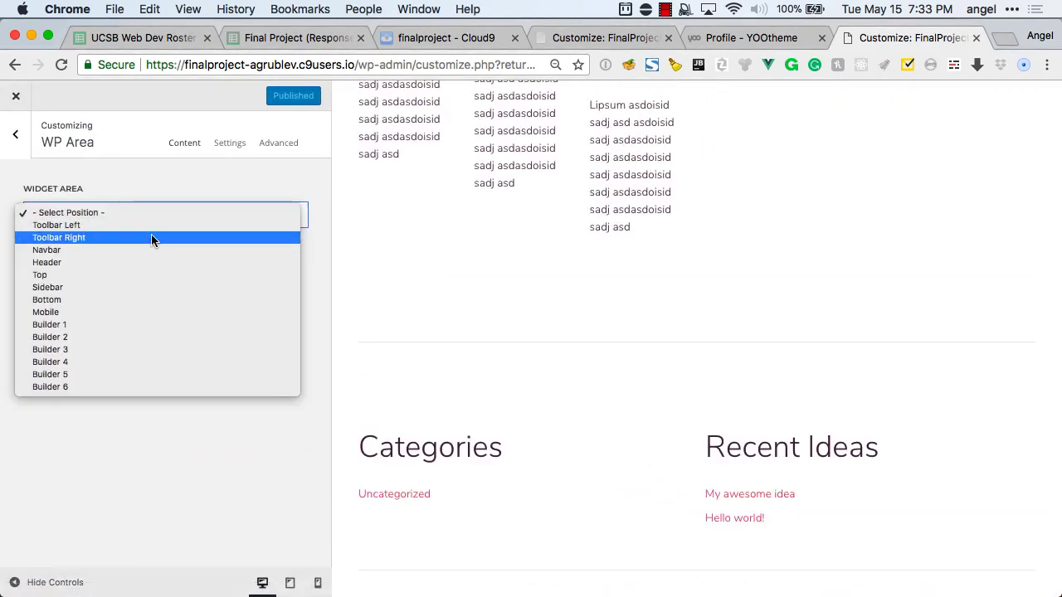
left_click(141, 453)
left_click(18, 139)
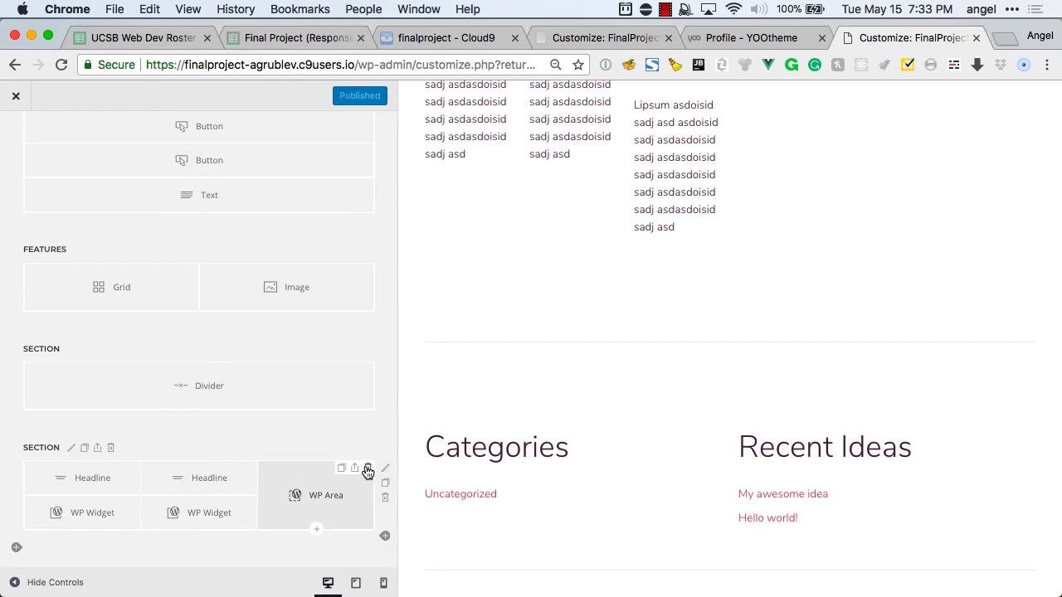
left_click(217, 480)
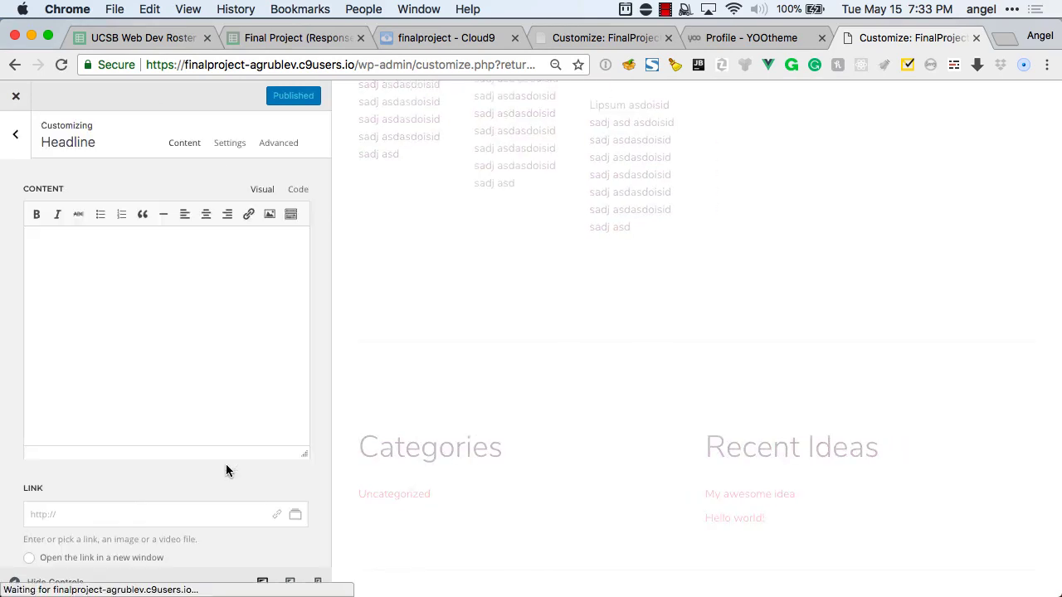
left_click(15, 134)
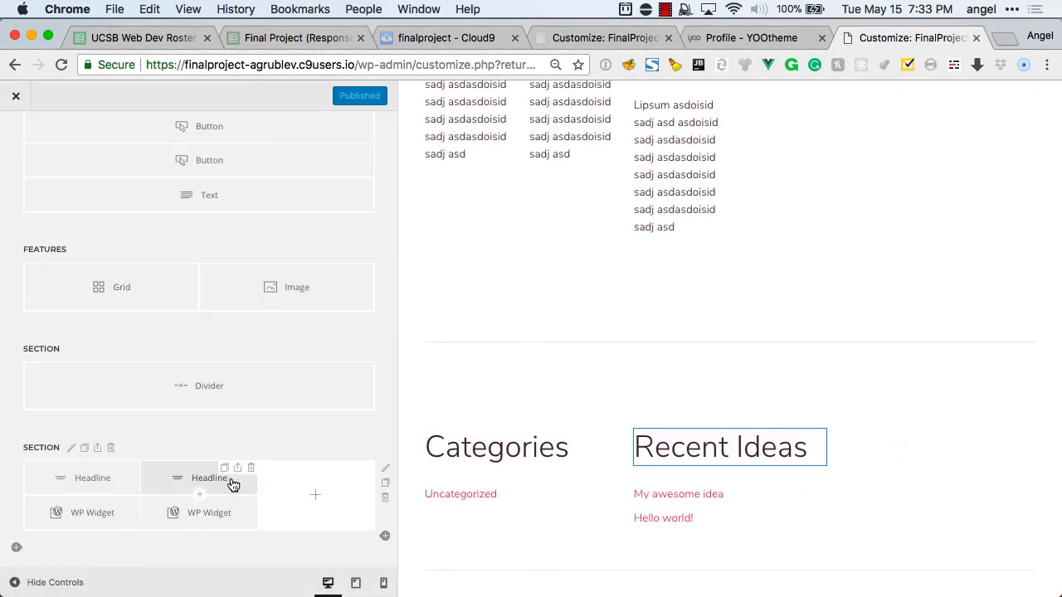
Duplicate the Recent Ideas headline into the third column and retitle it 'Tag Cloud'.
left_click(224, 469)
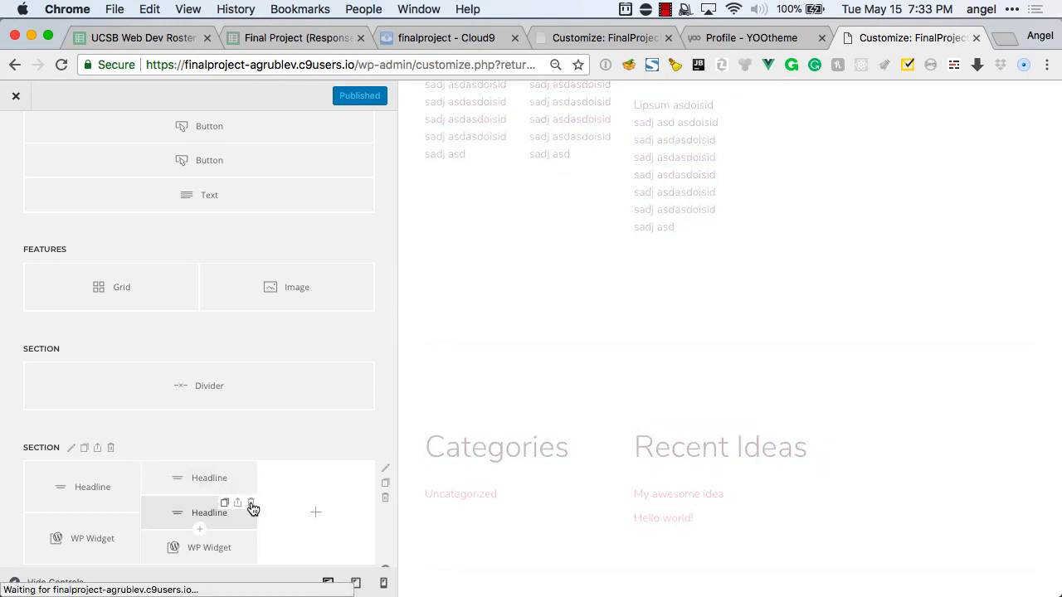
left_click_drag(253, 508, 304, 489)
left_click(303, 489)
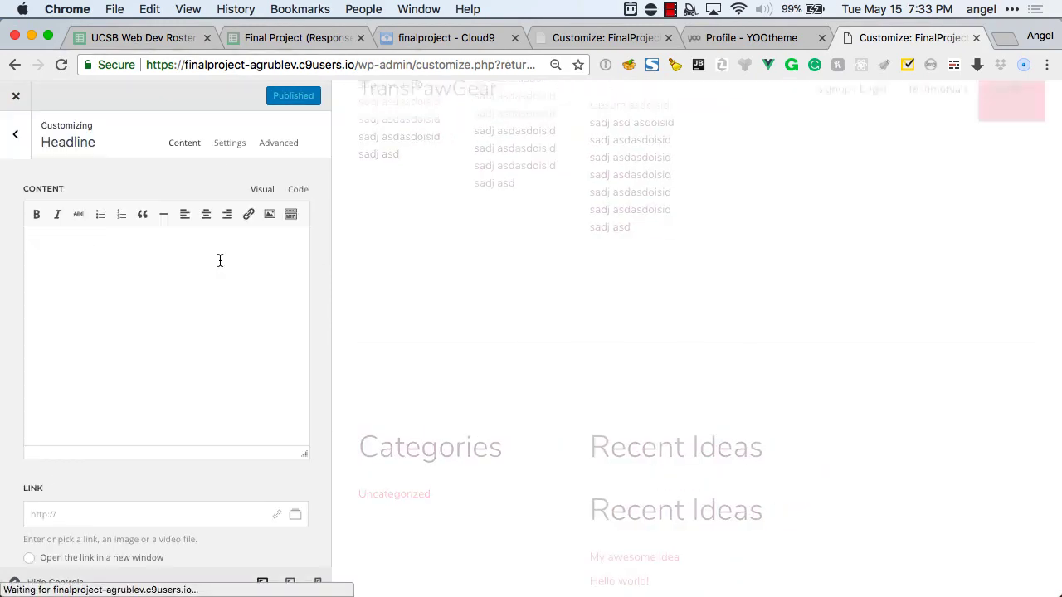
triple_click(177, 248)
type("Ta")
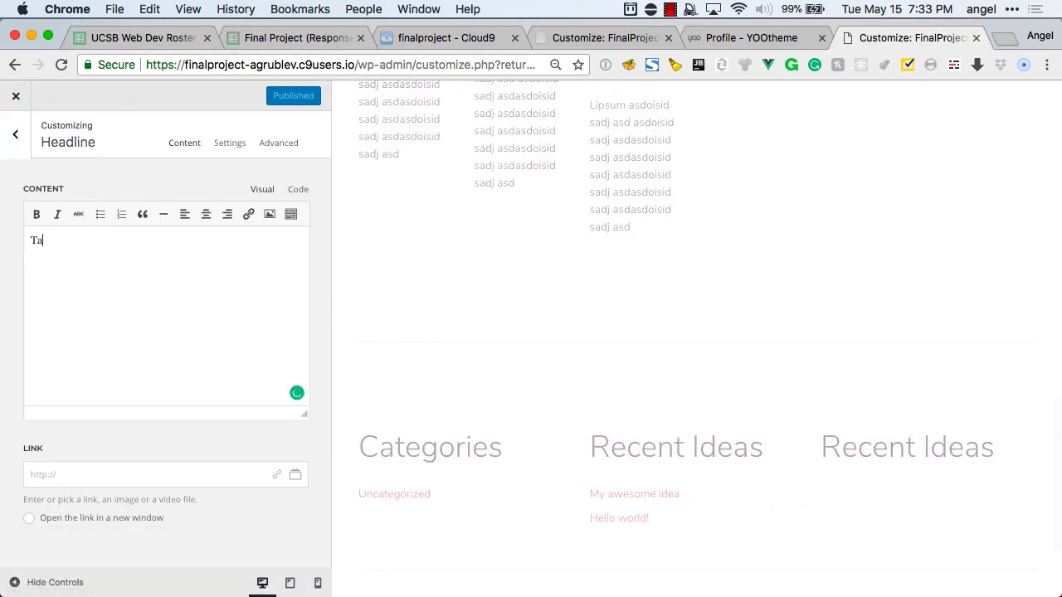
type("g Cloud")
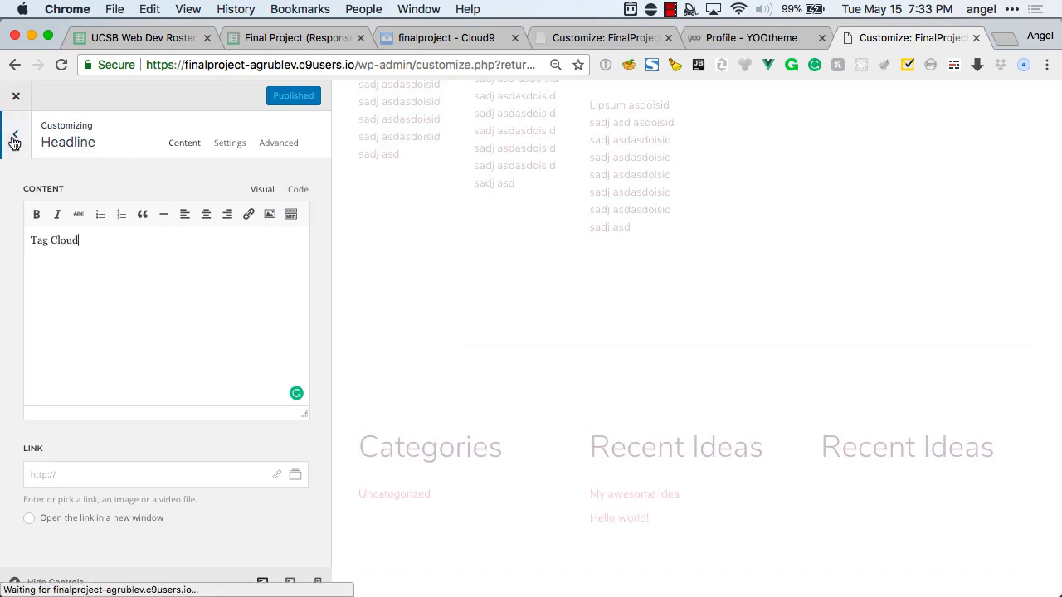
left_click(14, 141)
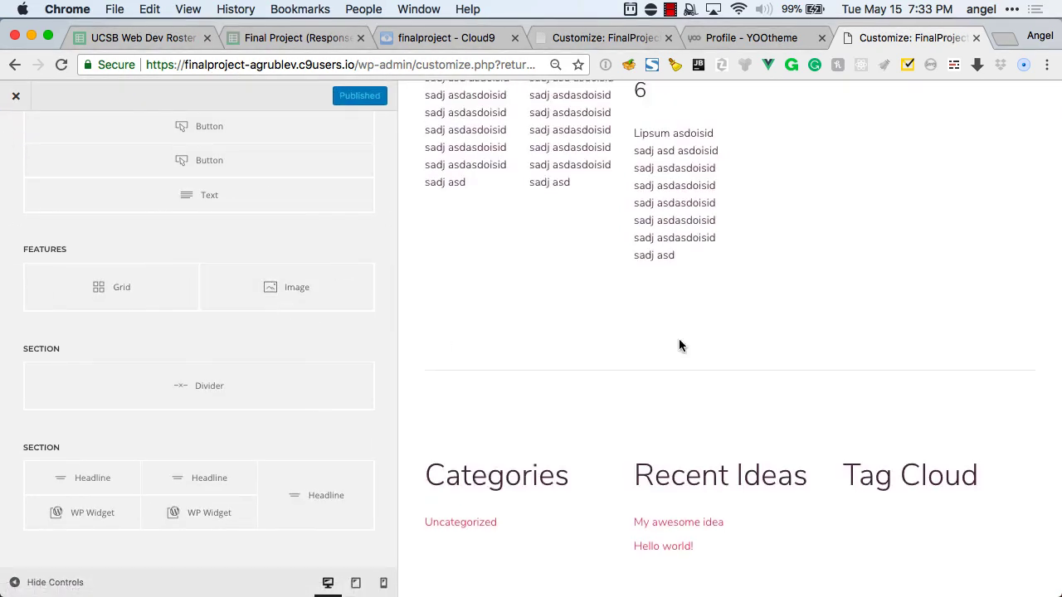
scroll(678, 340, "down", 3)
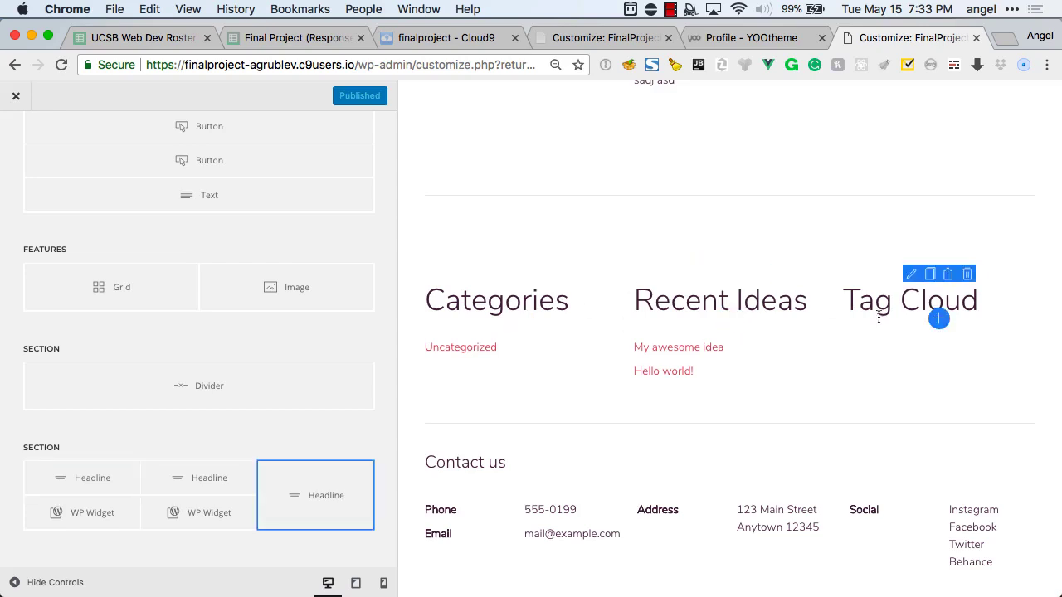
Save the Home page layout and close the Customizer to return to the page editor.
scroll(301, 242, "up", 5)
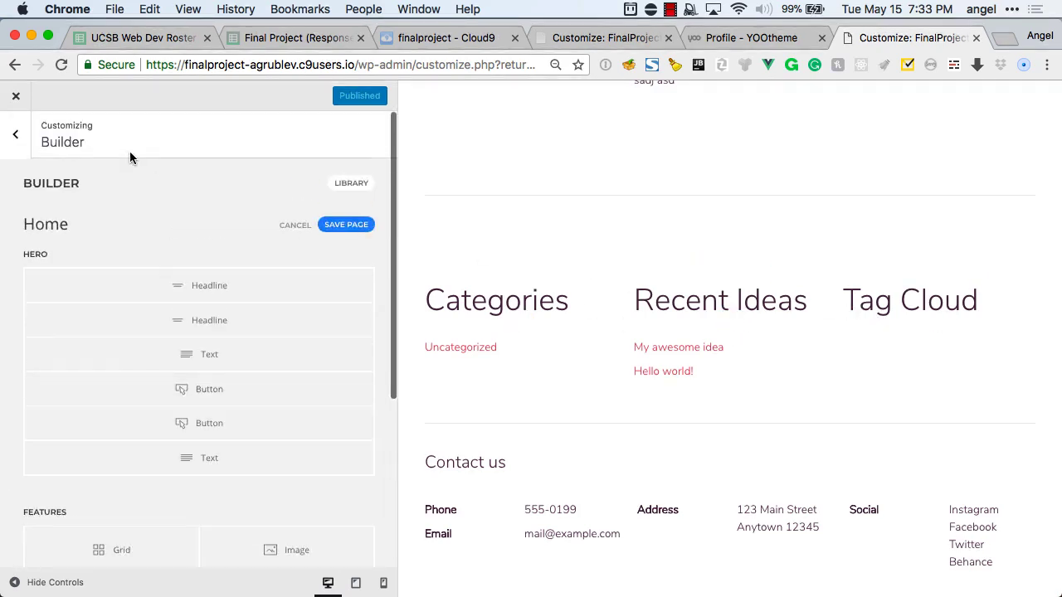
left_click(346, 224)
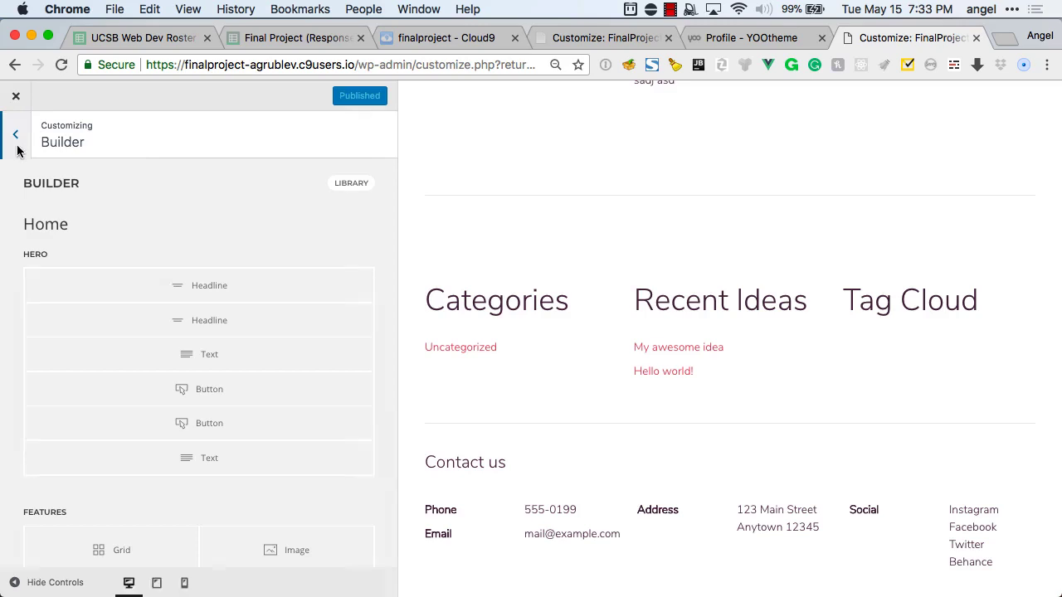
left_click(15, 137)
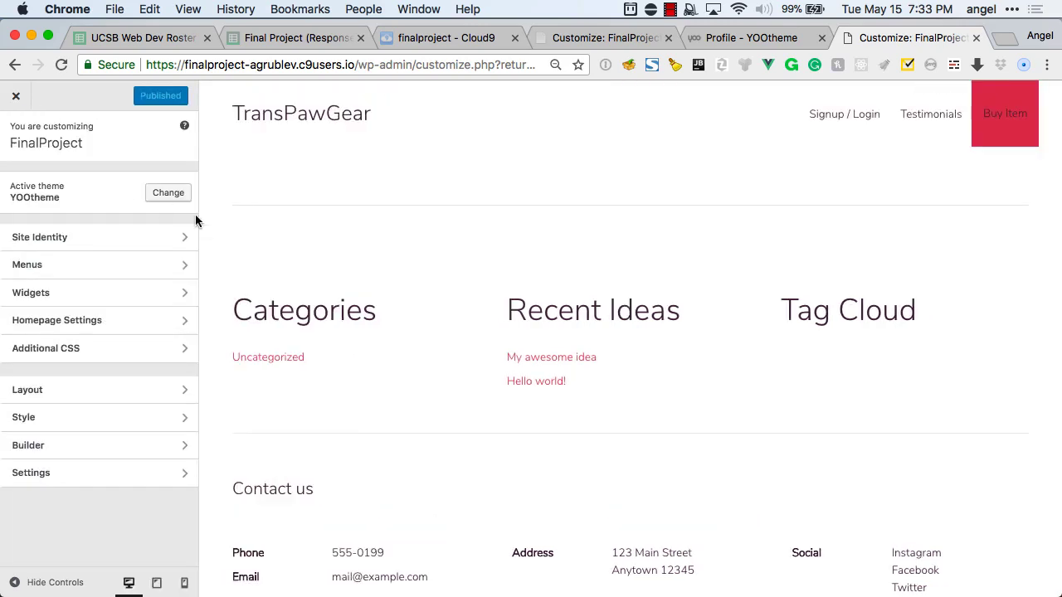
left_click(29, 100)
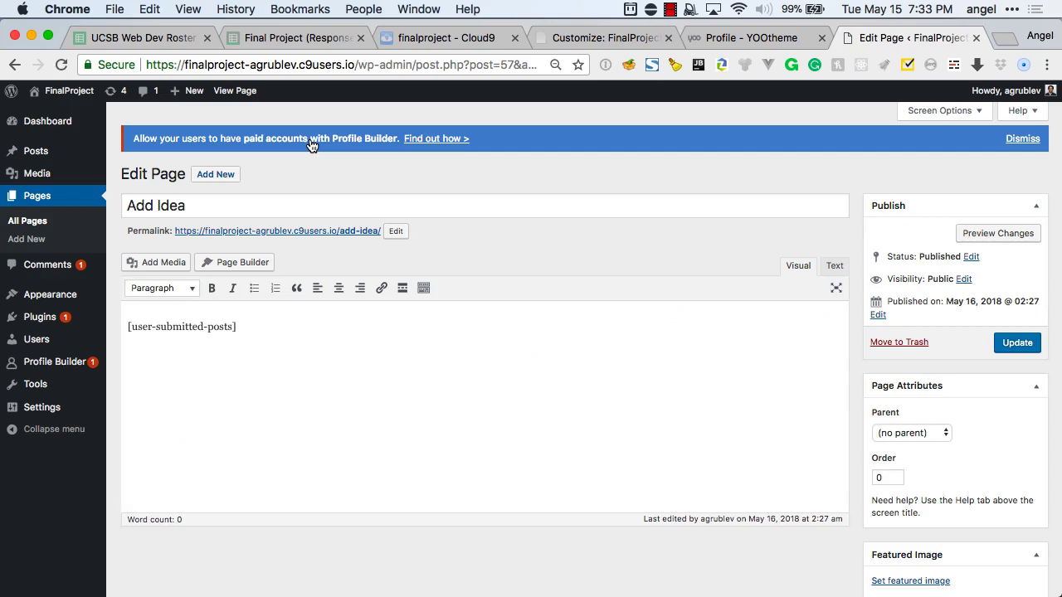
key("super+Tab")
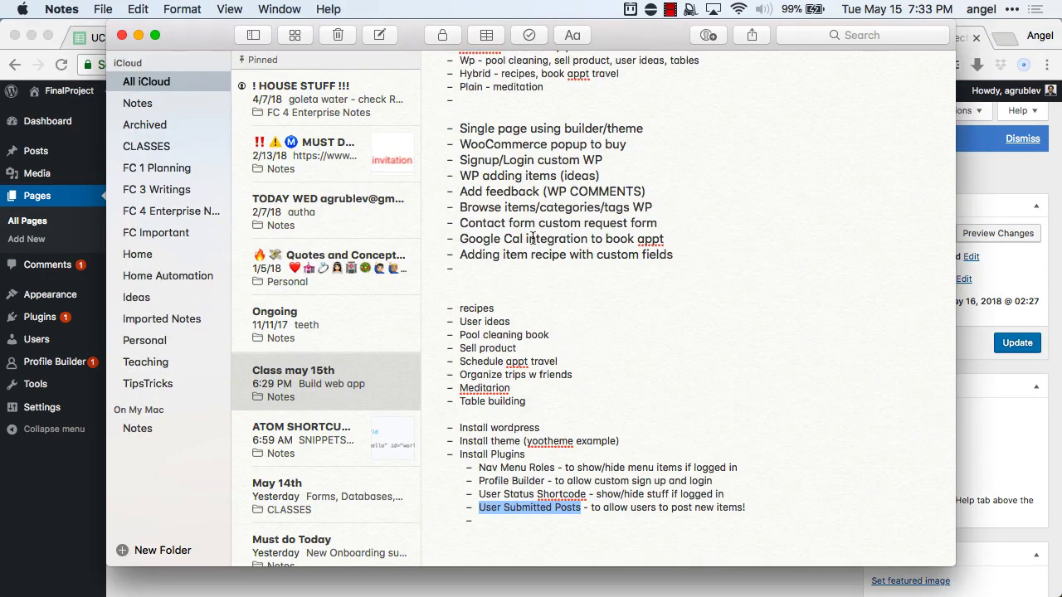
scroll(604, 222, "down", 2)
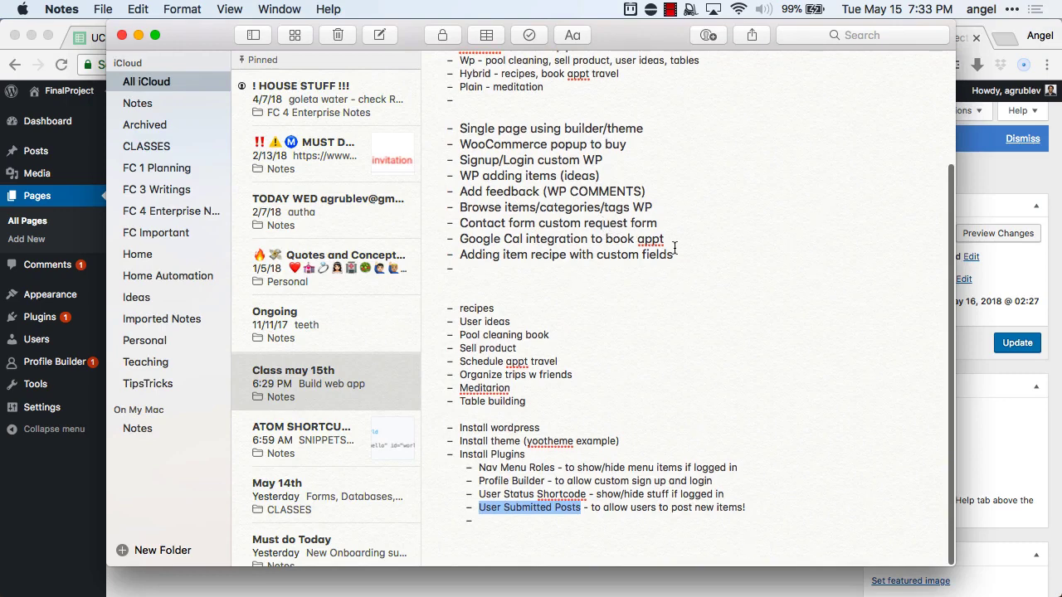
left_click(1025, 293)
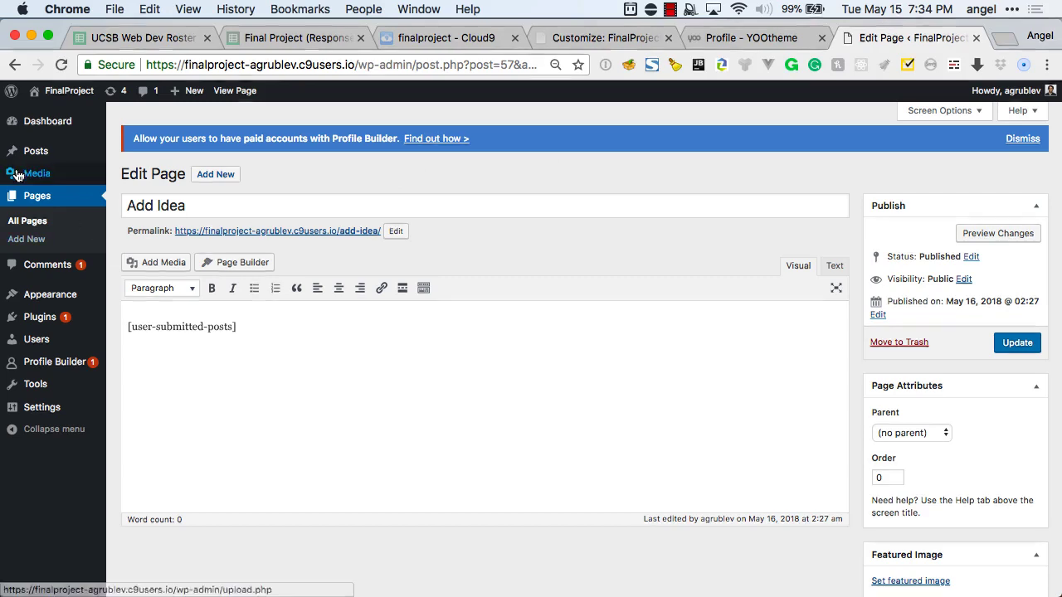
Search the Add Plugins page for 'Cal' to list calendar plugins.
mouse_move(34, 154)
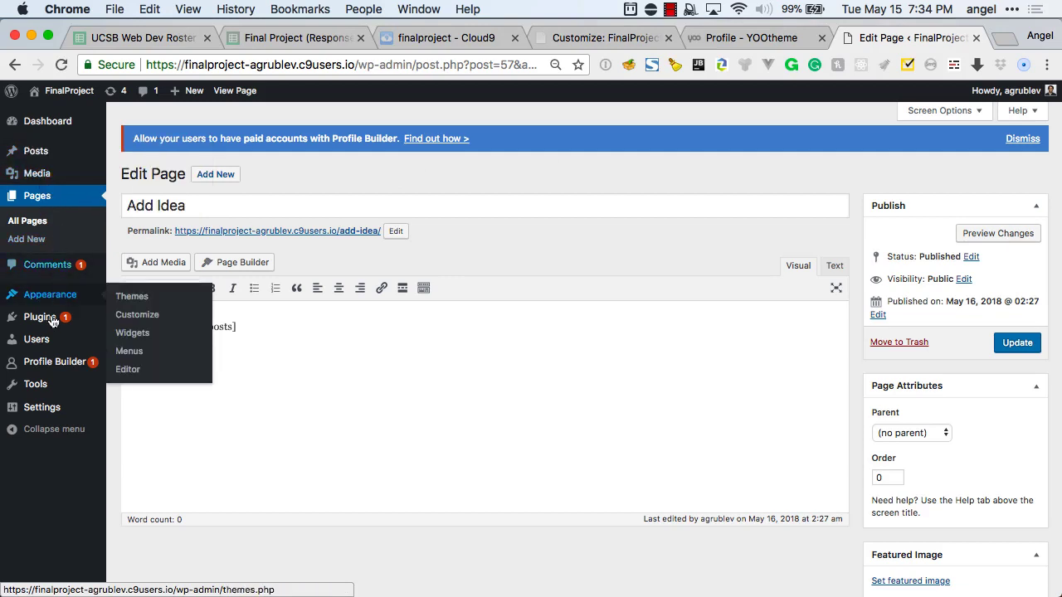
mouse_move(51, 319)
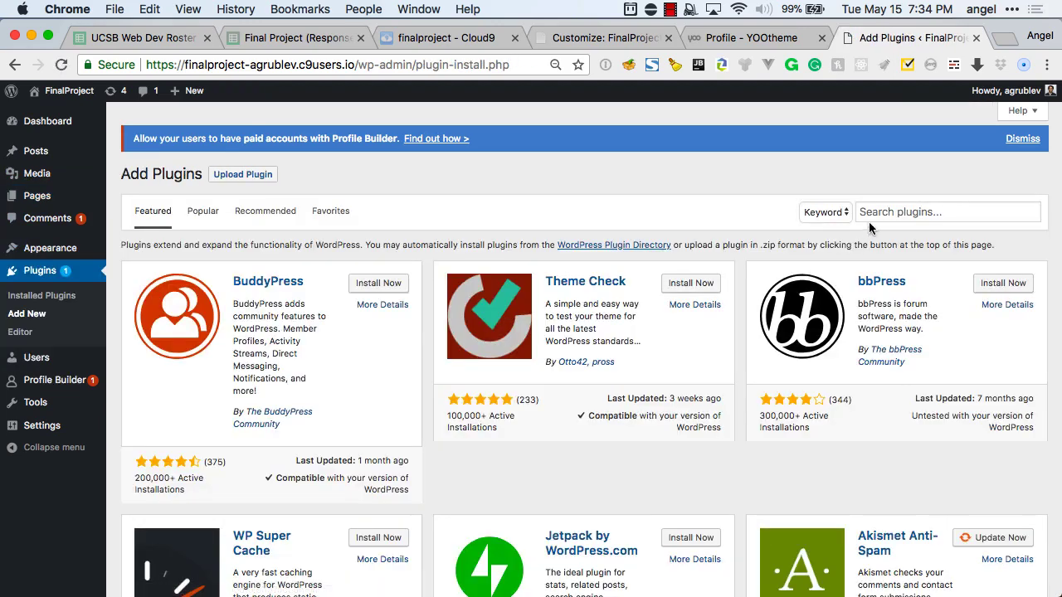
left_click(868, 214)
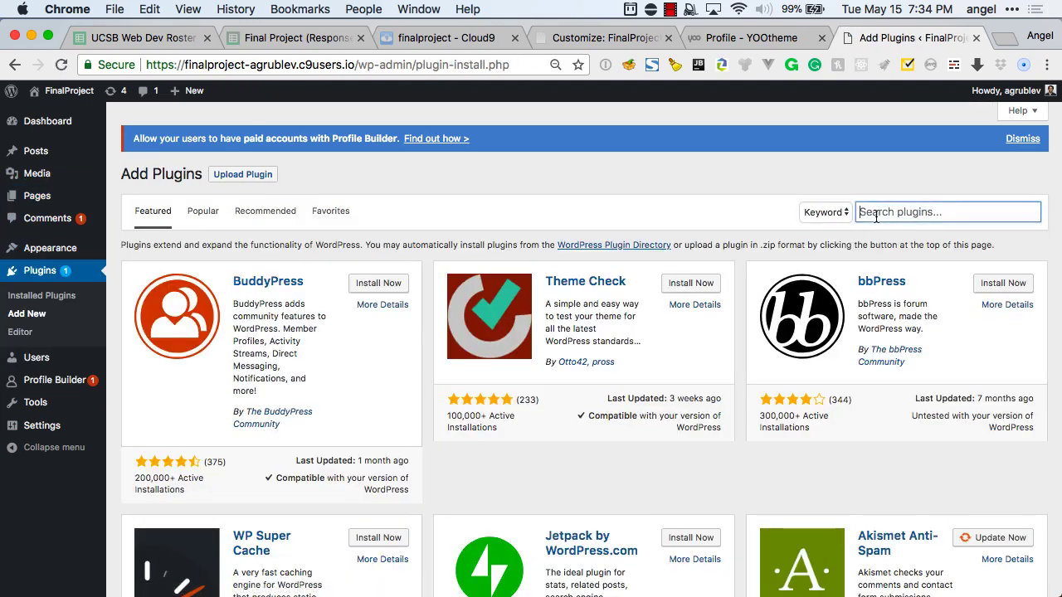
type("Calendar")
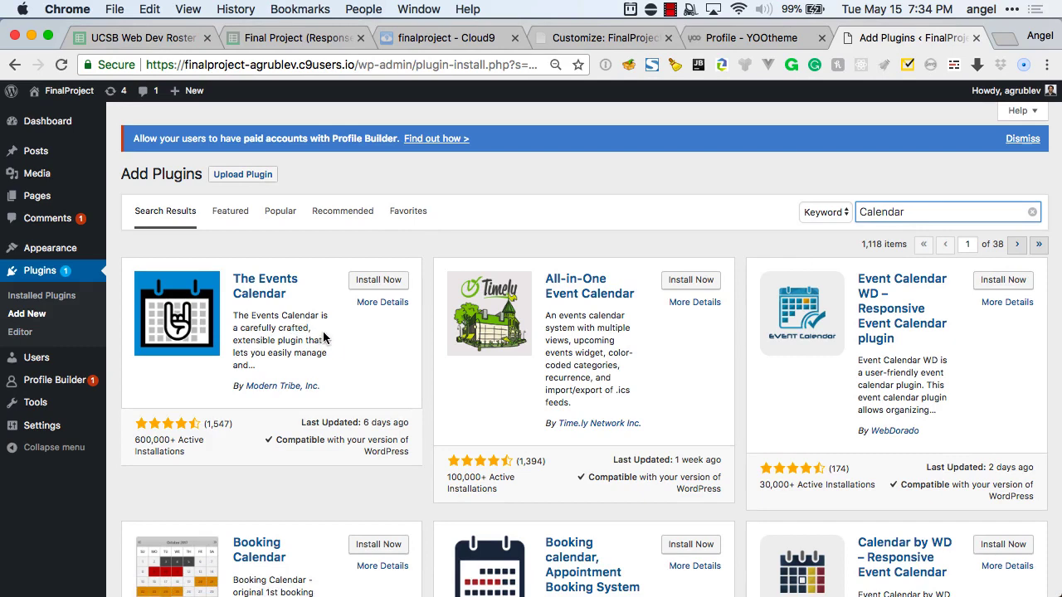
Read The Events Calendar's details, then close them and browse further results.
left_click(260, 295)
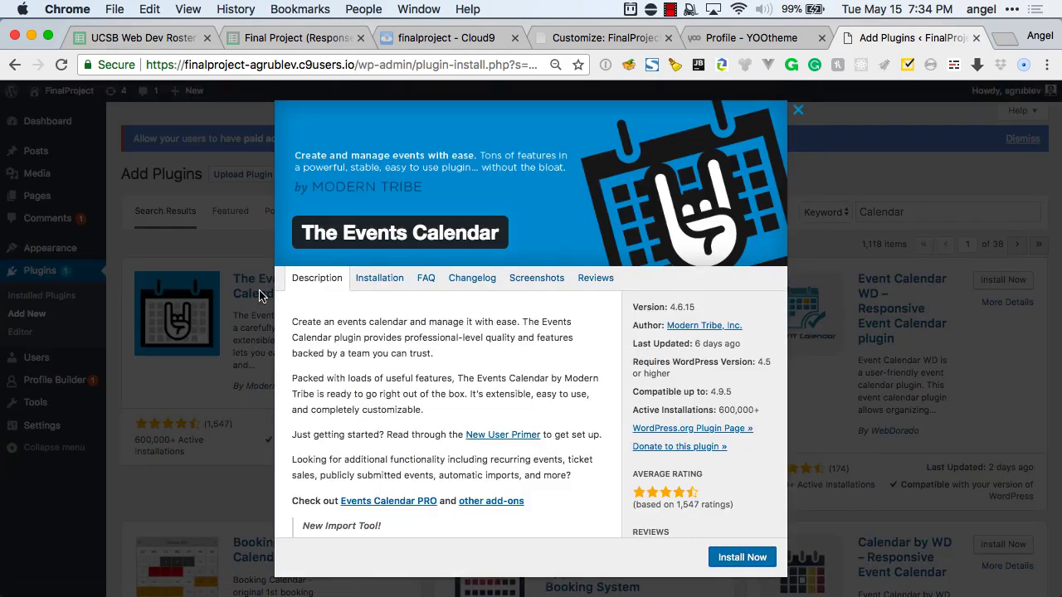
scroll(393, 353, "down", 4)
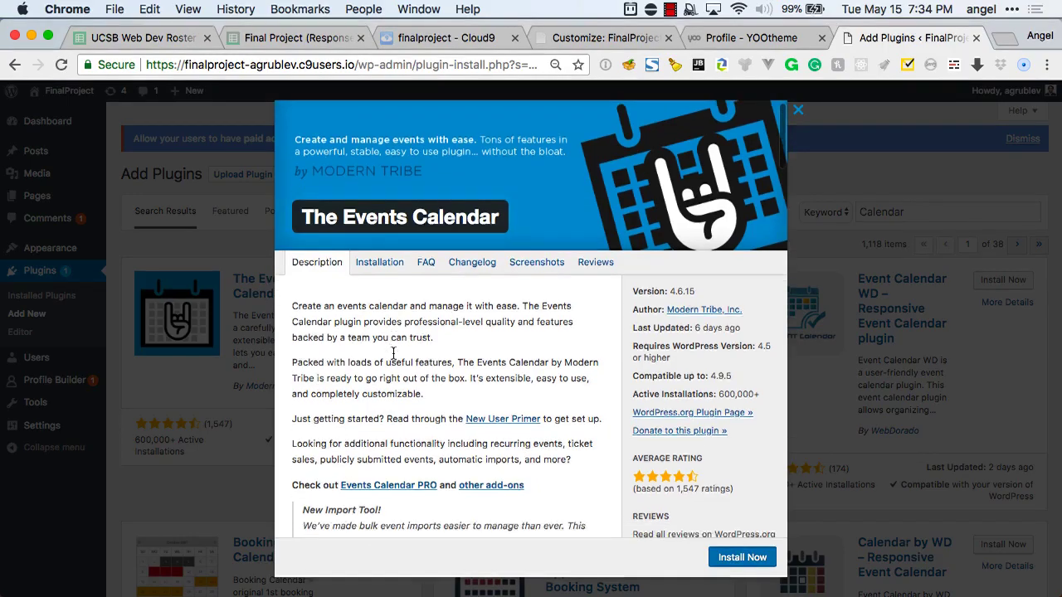
scroll(394, 353, "down", 5)
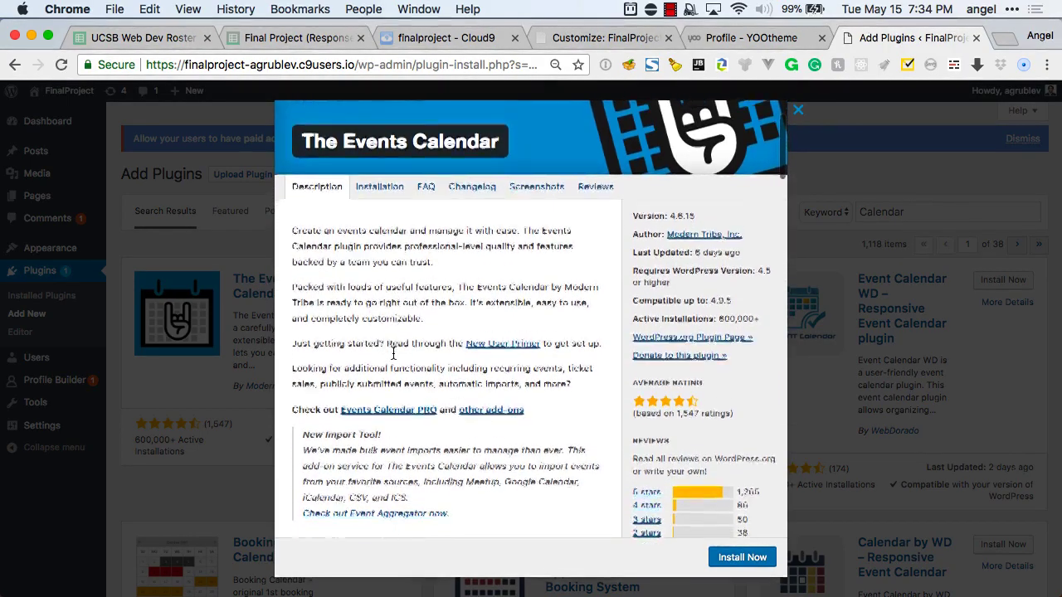
scroll(393, 354, "down", 10)
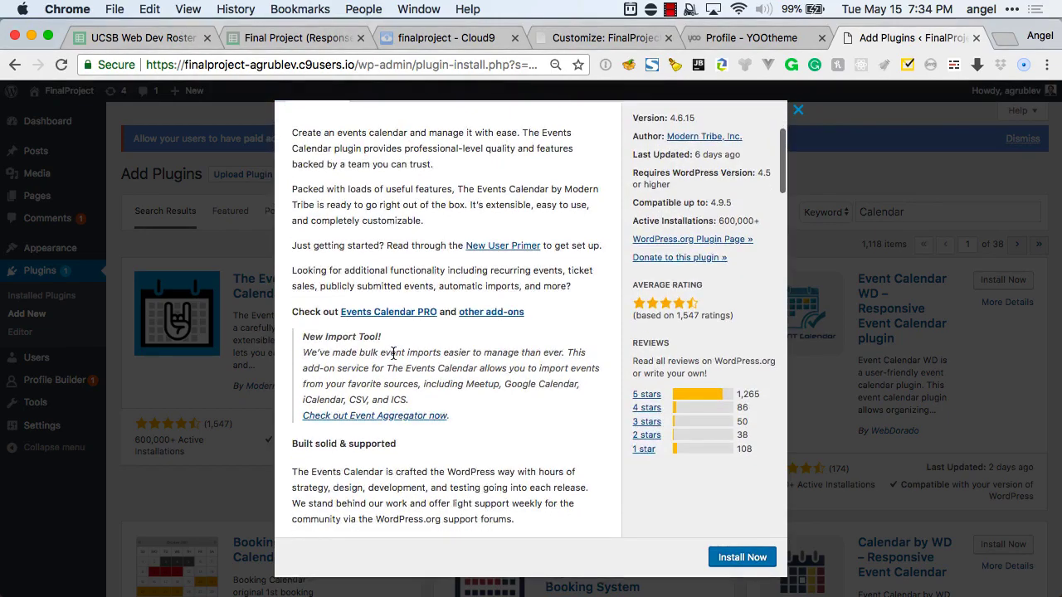
scroll(394, 353, "down", 20)
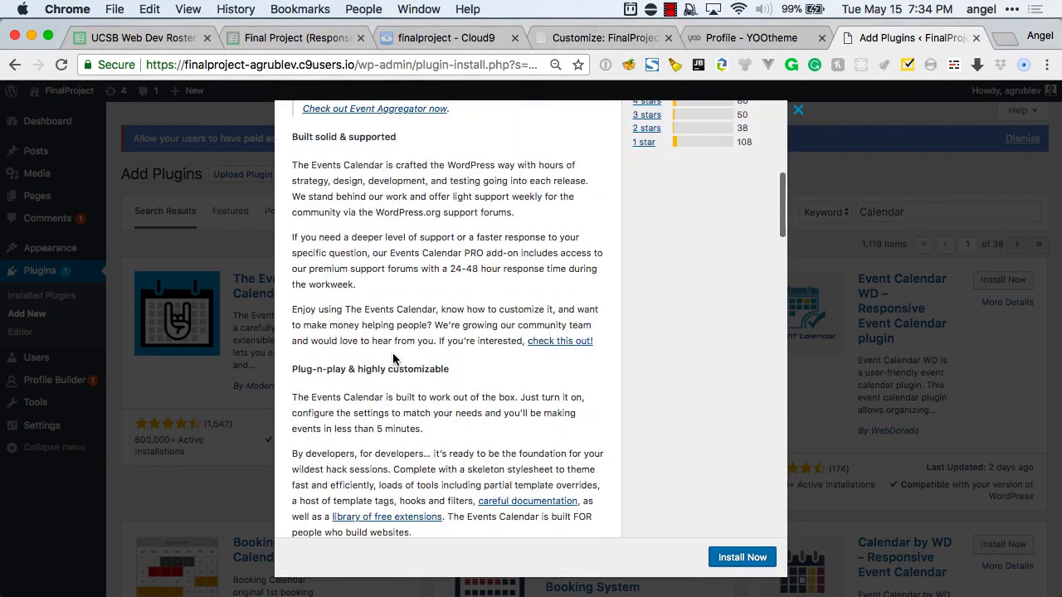
scroll(393, 357, "down", 18)
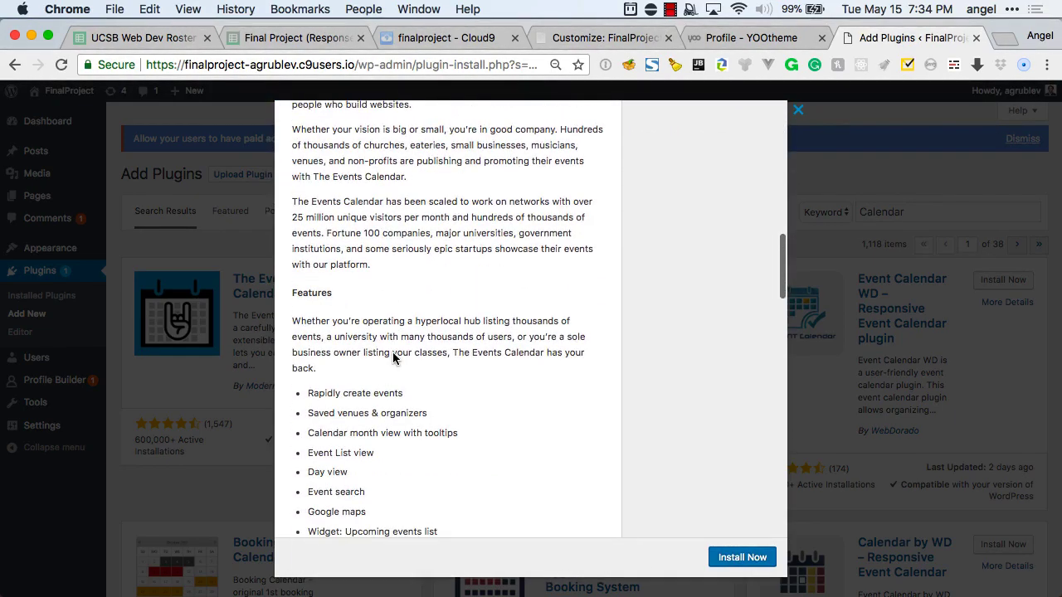
scroll(393, 358, "down", 6)
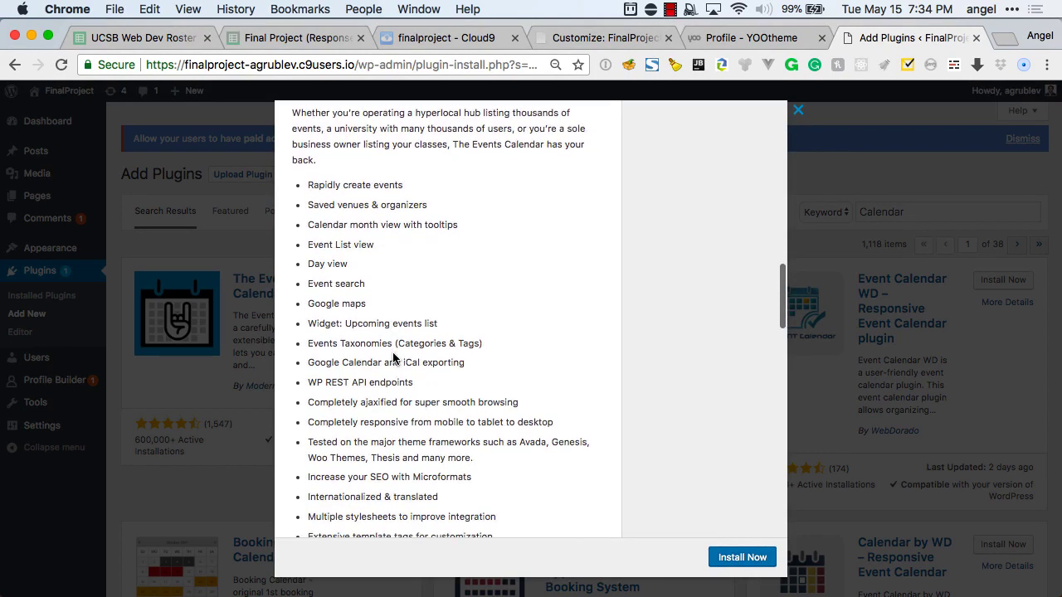
scroll(393, 358, "down", 6)
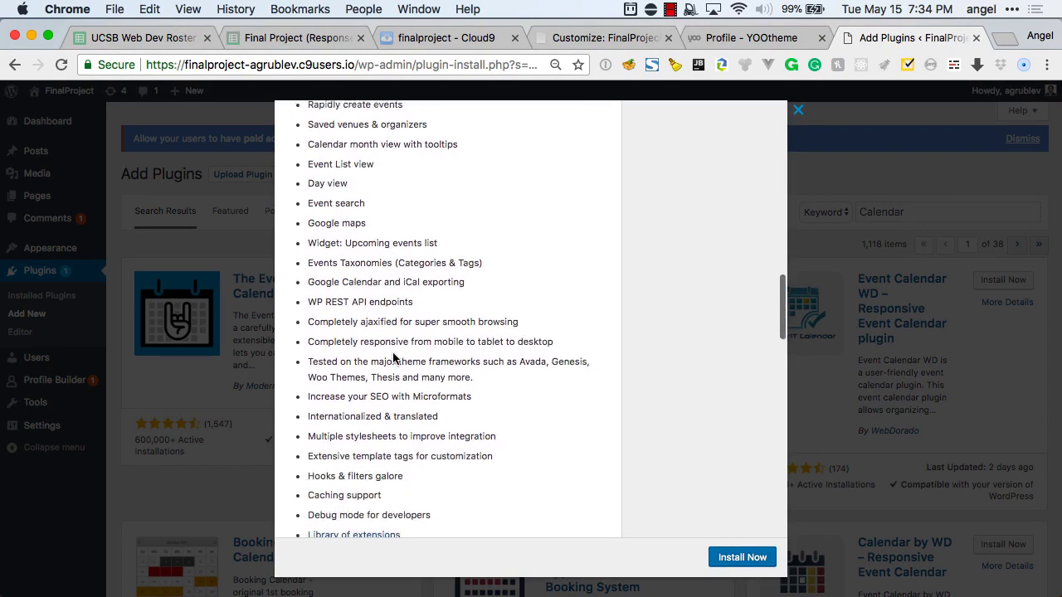
left_click(226, 371)
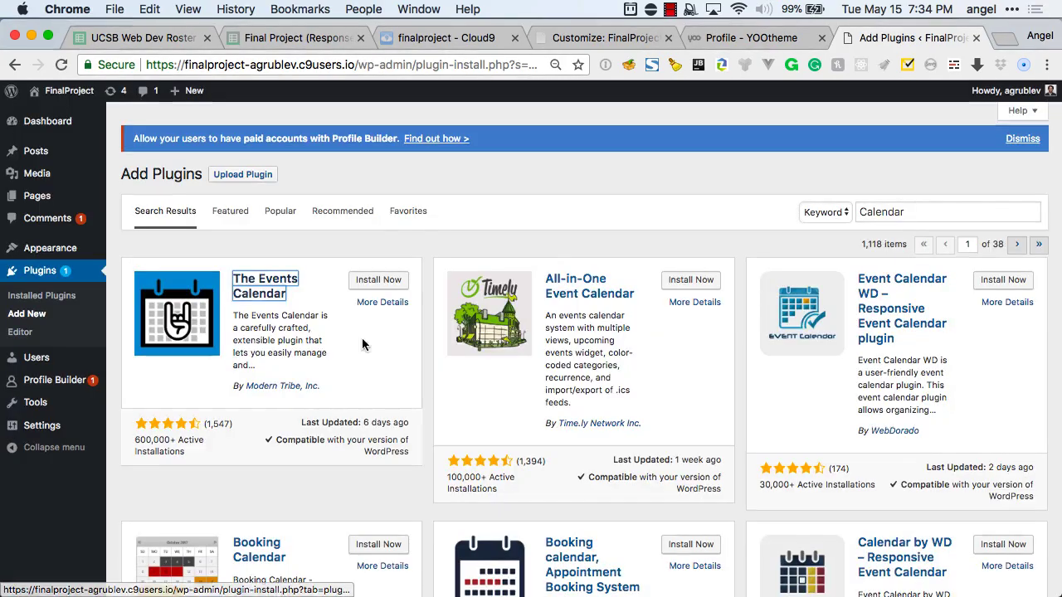
scroll(669, 345, "down", 5)
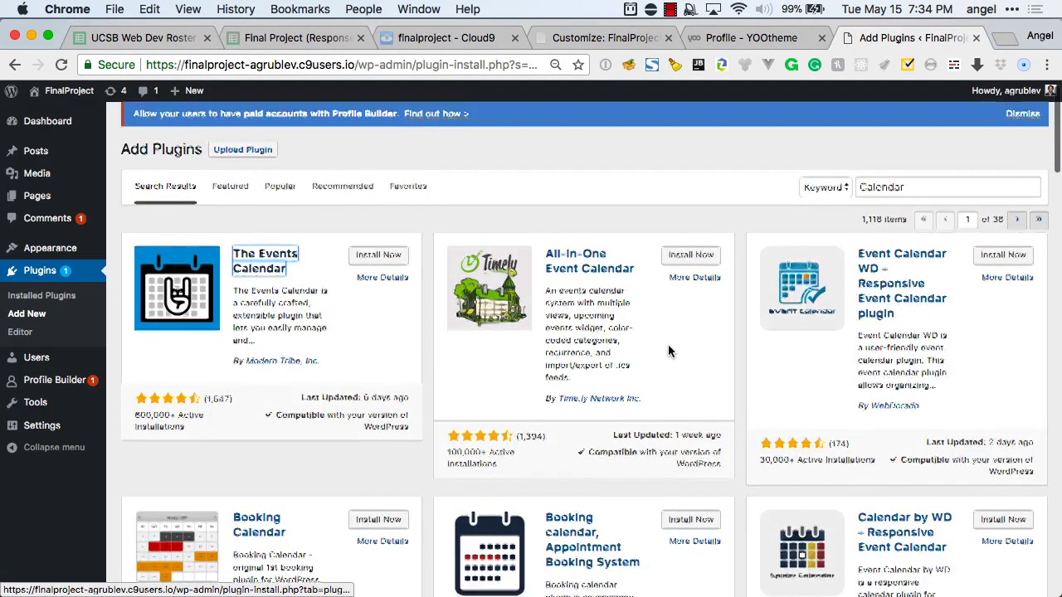
scroll(669, 352, "down", 2)
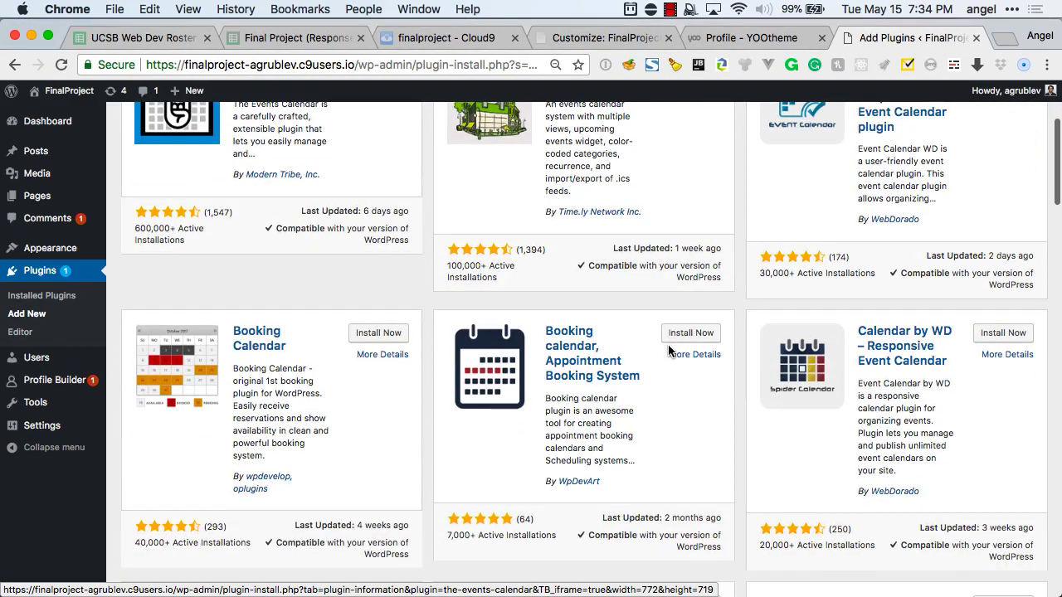
Read through the Booking calendar, Appointment Booking System plugin's details, then close them.
left_click(581, 355)
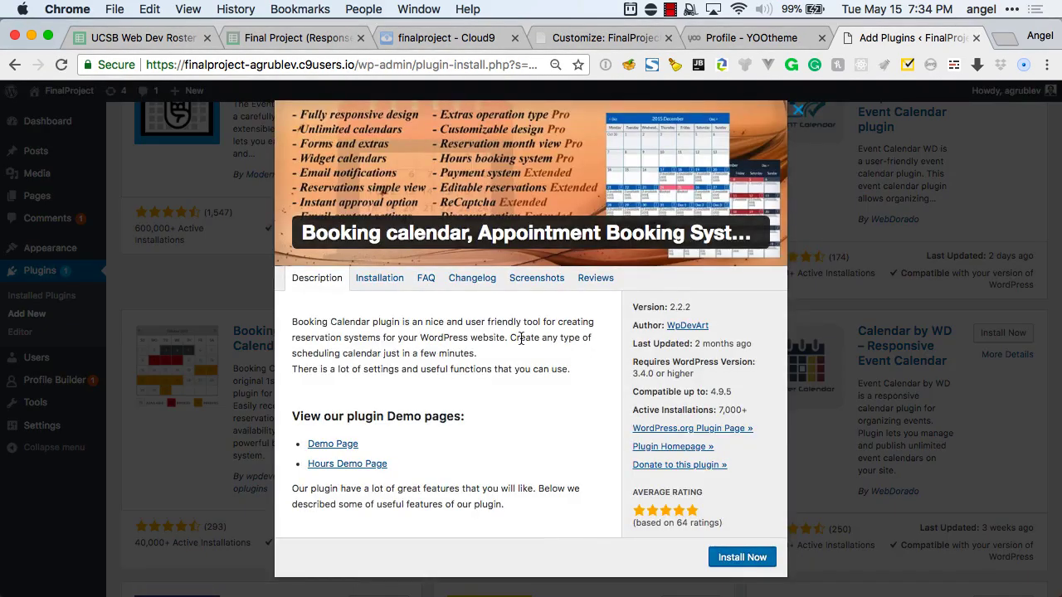
scroll(521, 338, "down", 5)
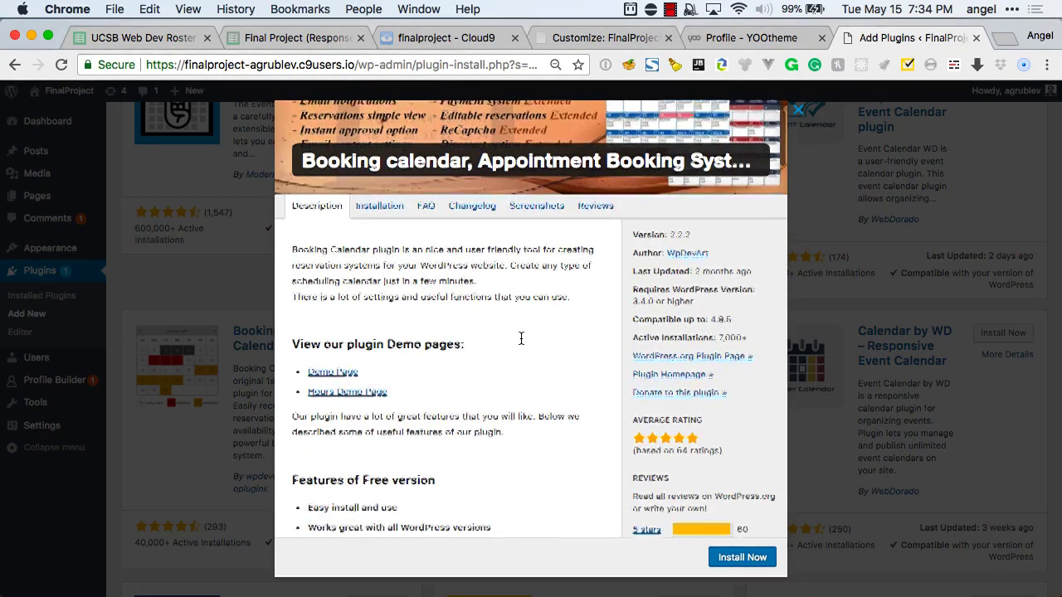
scroll(521, 337, "down", 5)
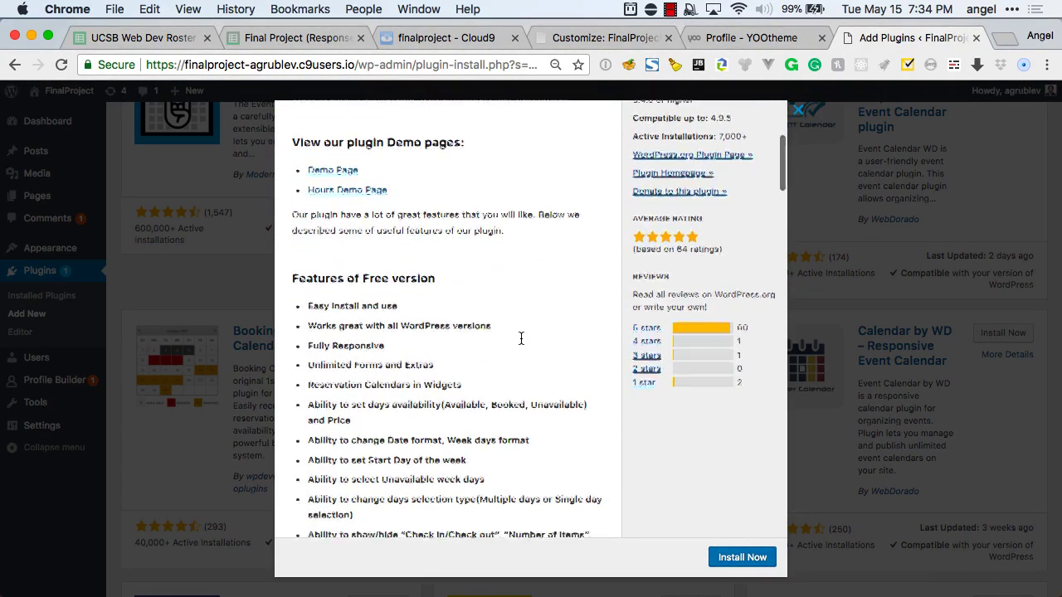
scroll(521, 338, "down", 3)
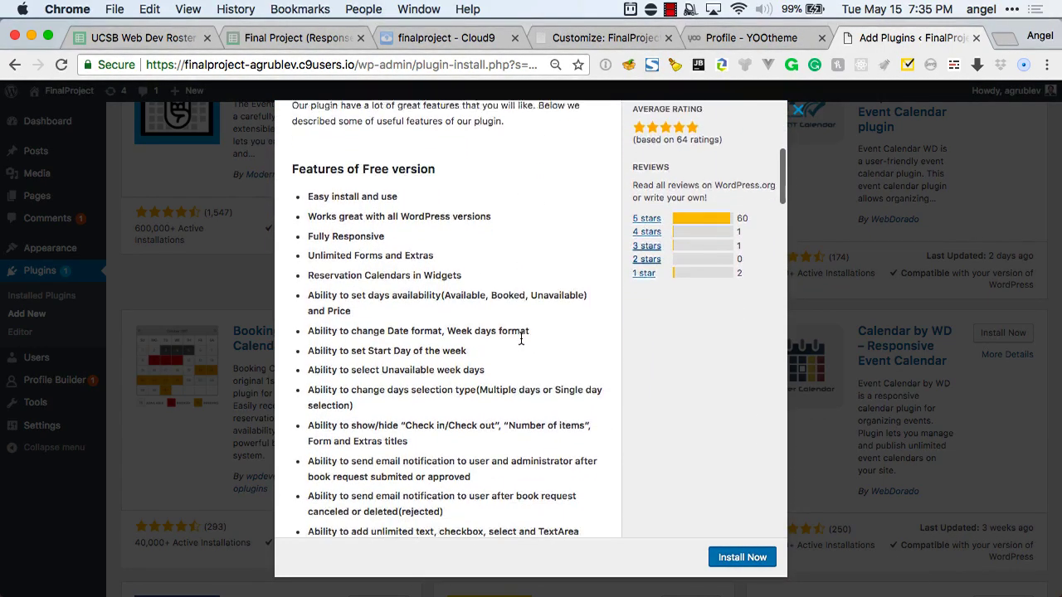
scroll(521, 338, "down", 1)
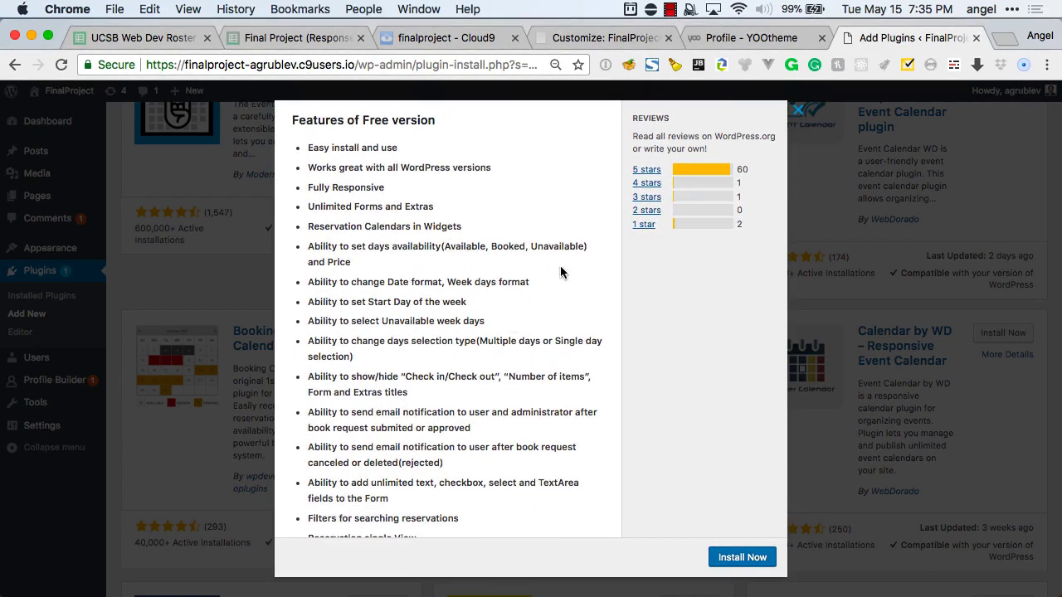
scroll(560, 275, "down", 1)
scroll(561, 275, "down", 3)
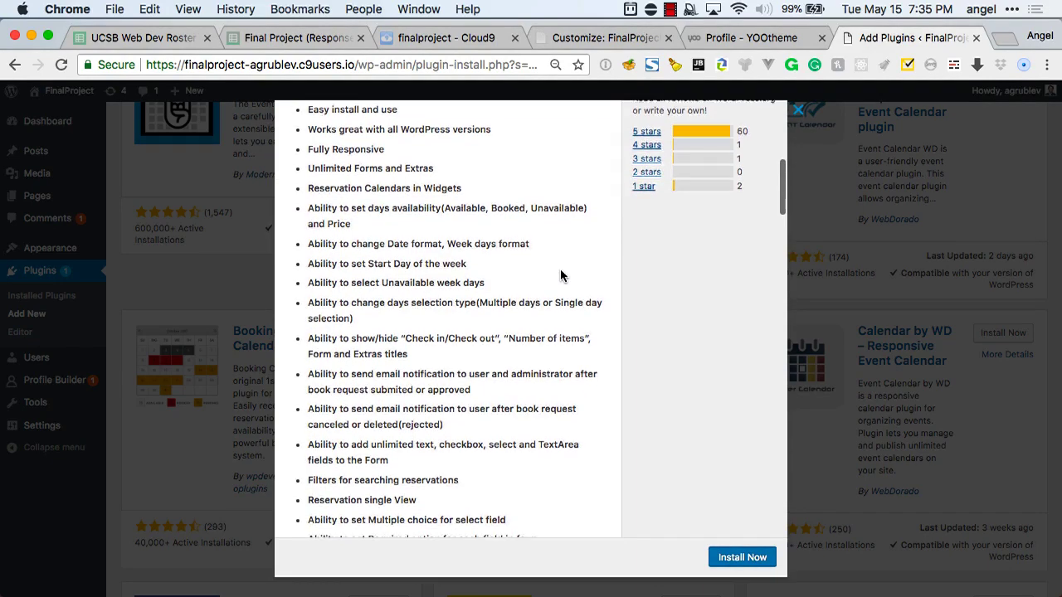
scroll(561, 275, "down", 6)
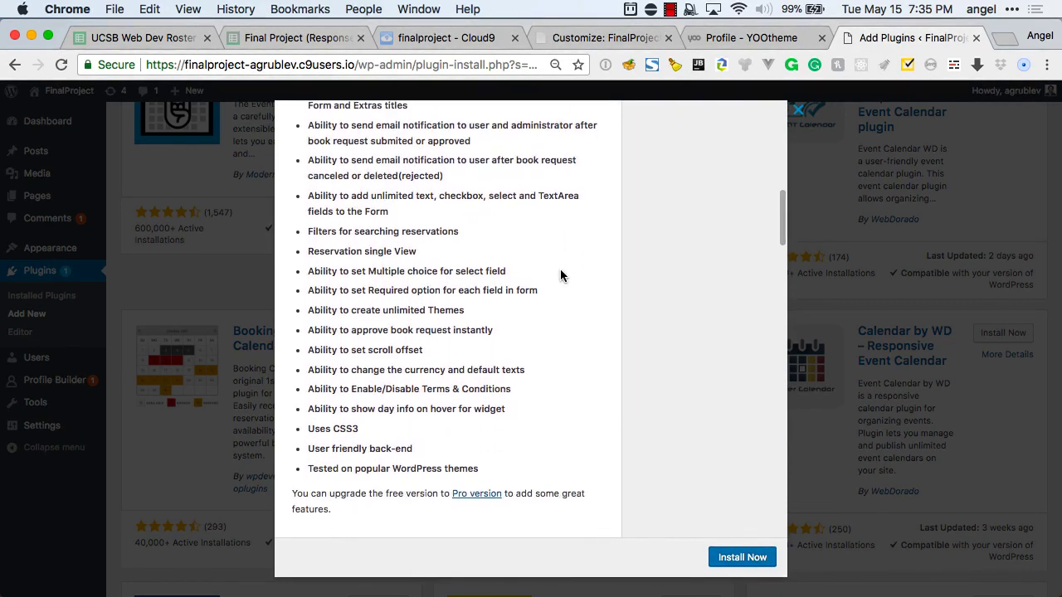
scroll(560, 276, "up", 1)
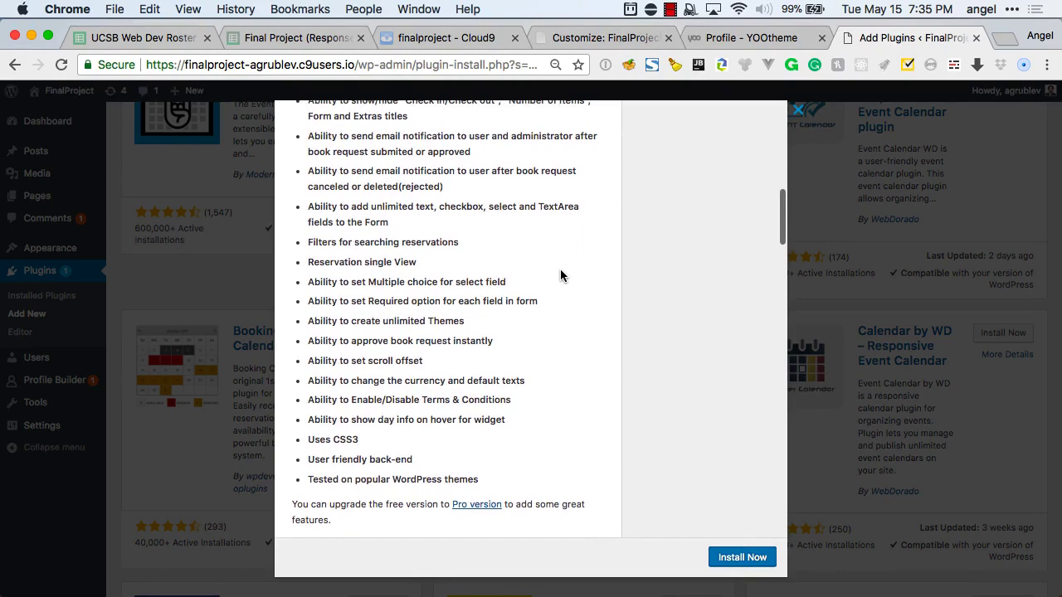
key("super+equal")
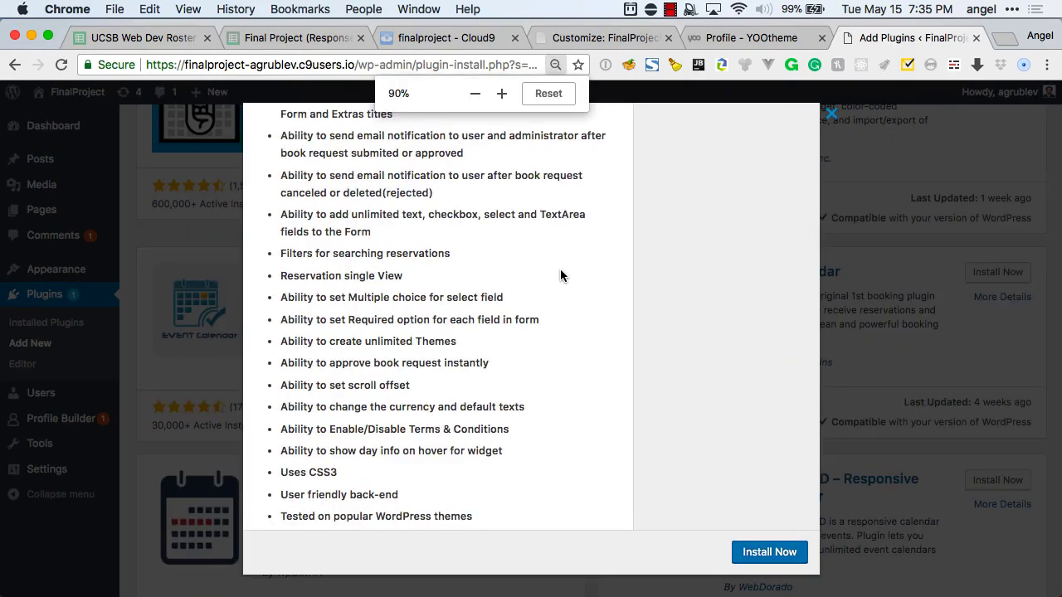
scroll(560, 275, "down", 3)
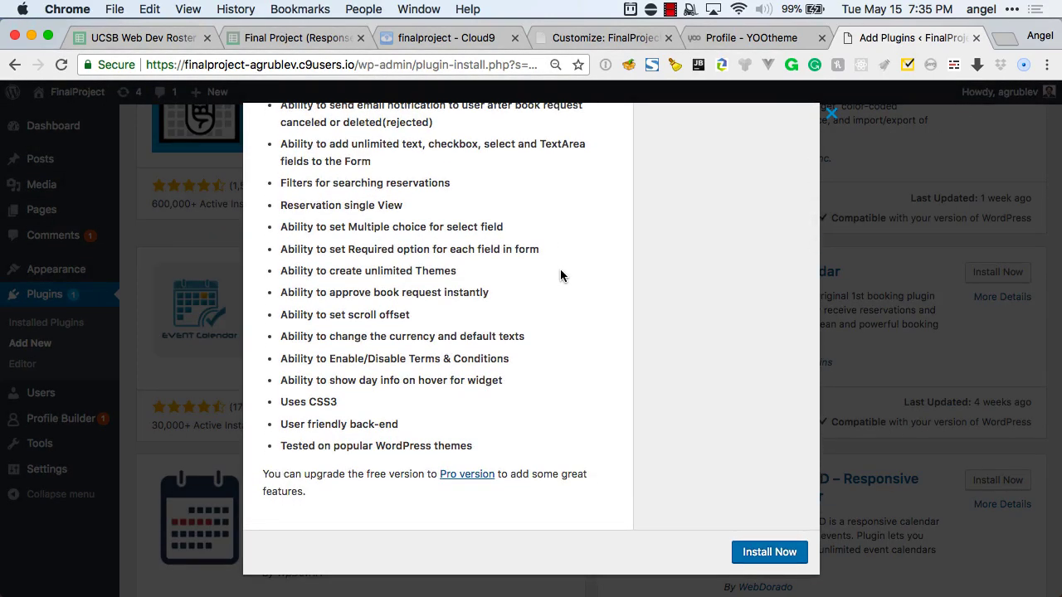
scroll(560, 276, "up", 2)
scroll(560, 275, "down", 2)
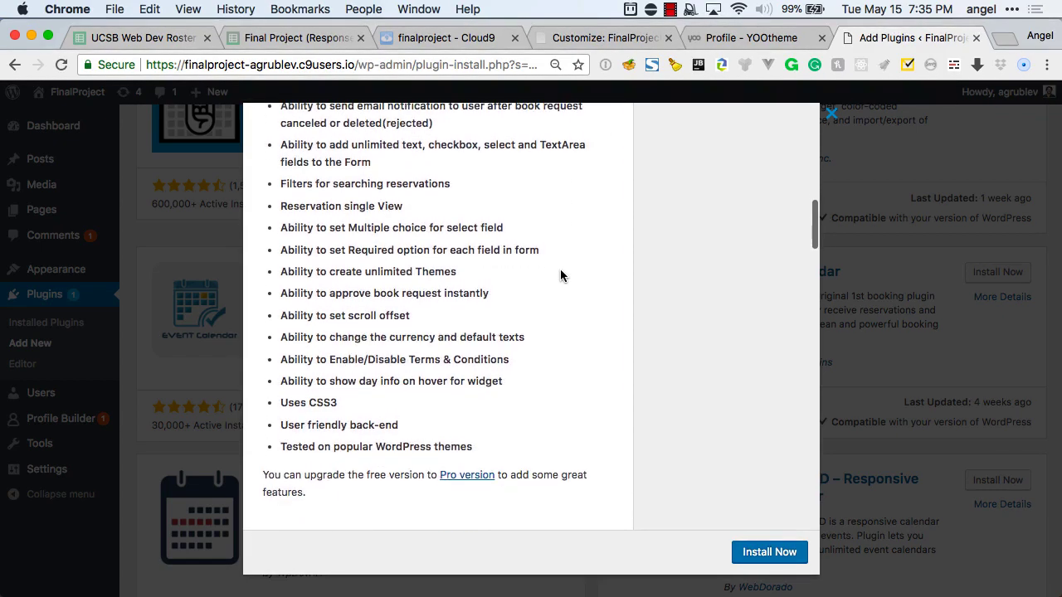
scroll(560, 276, "up", 5)
scroll(560, 275, "up", 2)
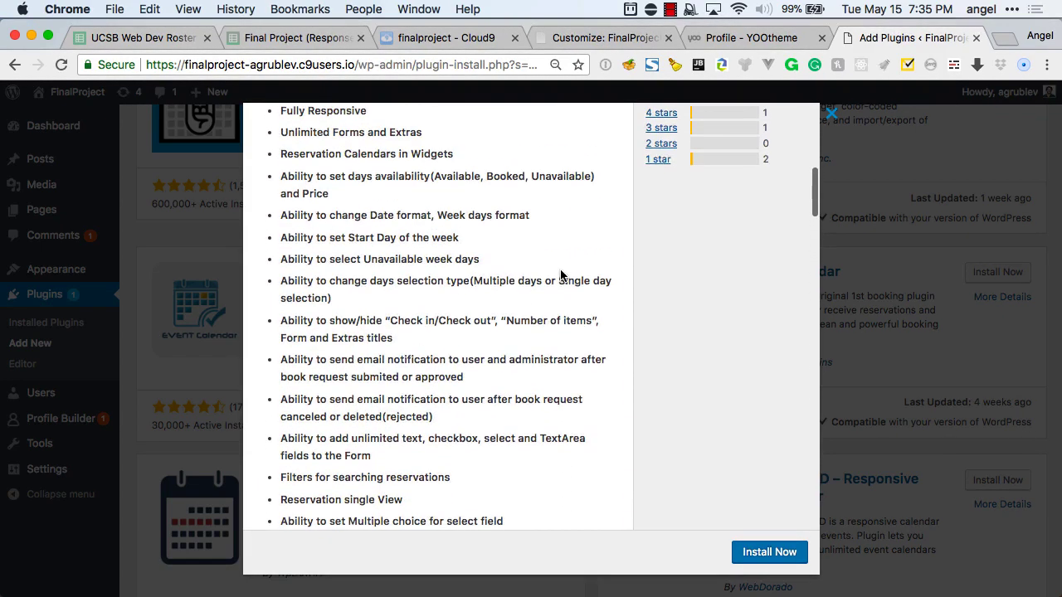
scroll(560, 275, "up", 3)
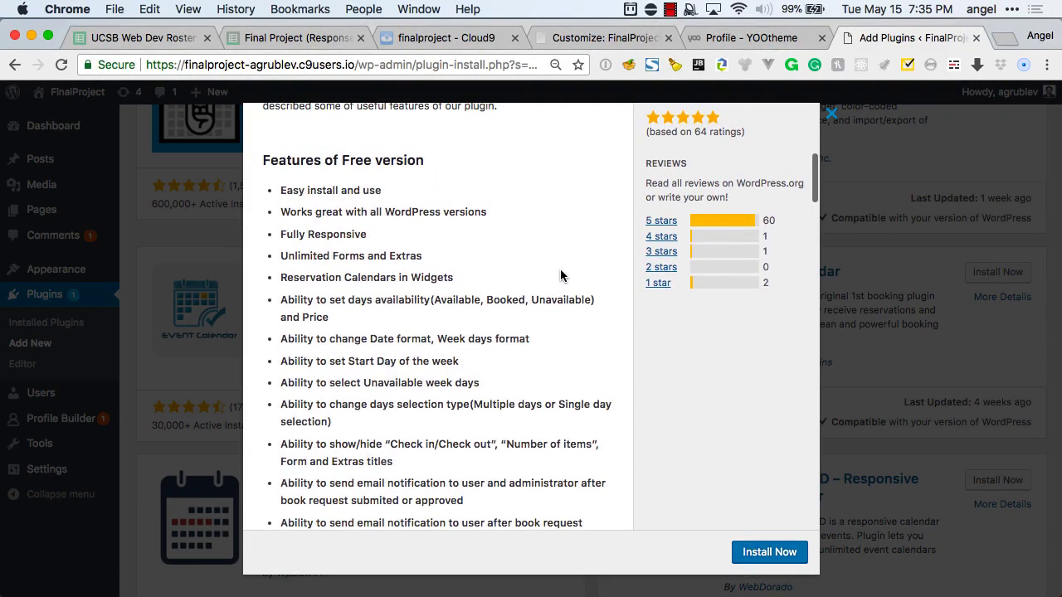
scroll(560, 276, "up", 5)
scroll(560, 276, "up", 2)
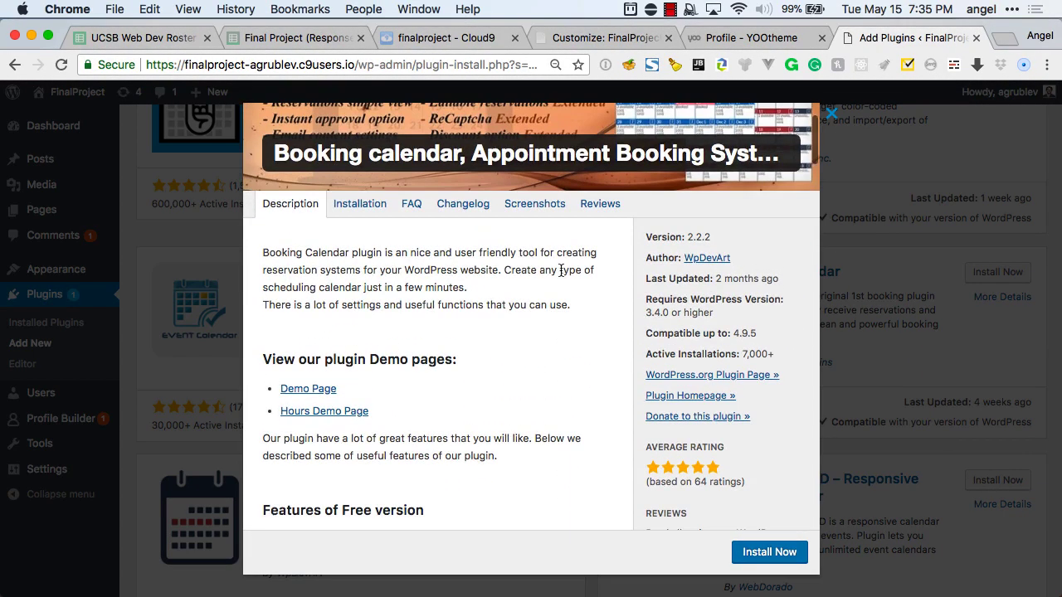
scroll(560, 270, "down", 10)
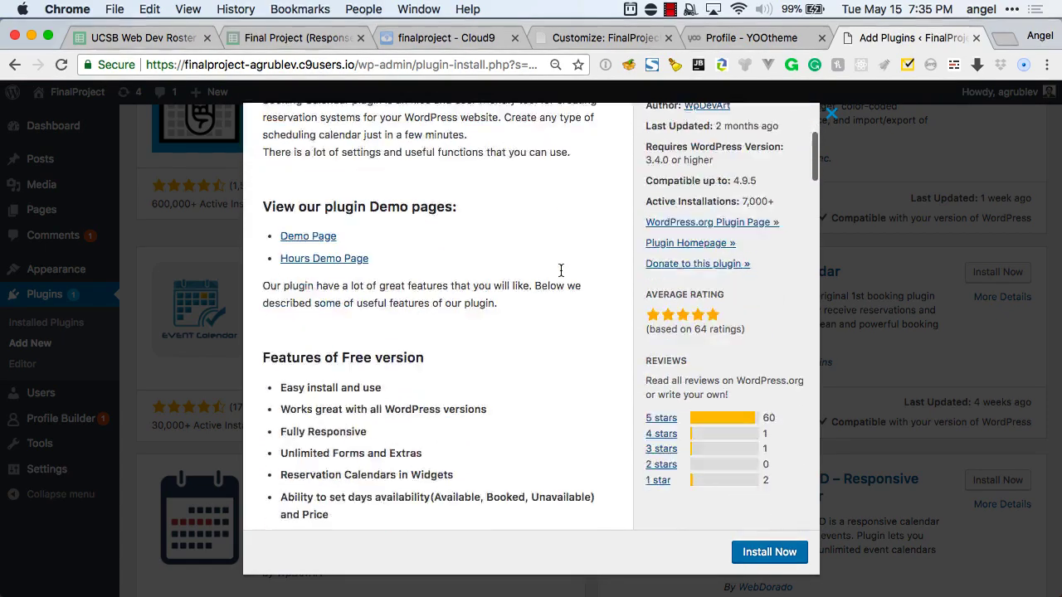
scroll(561, 271, "down", 10)
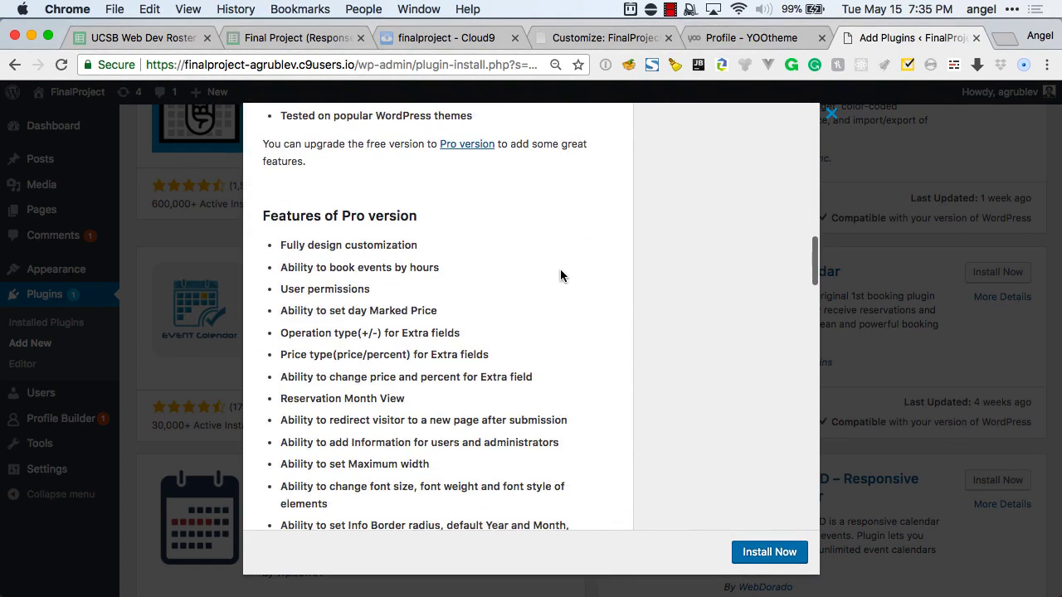
scroll(560, 276, "down", 3)
scroll(560, 276, "up", 1)
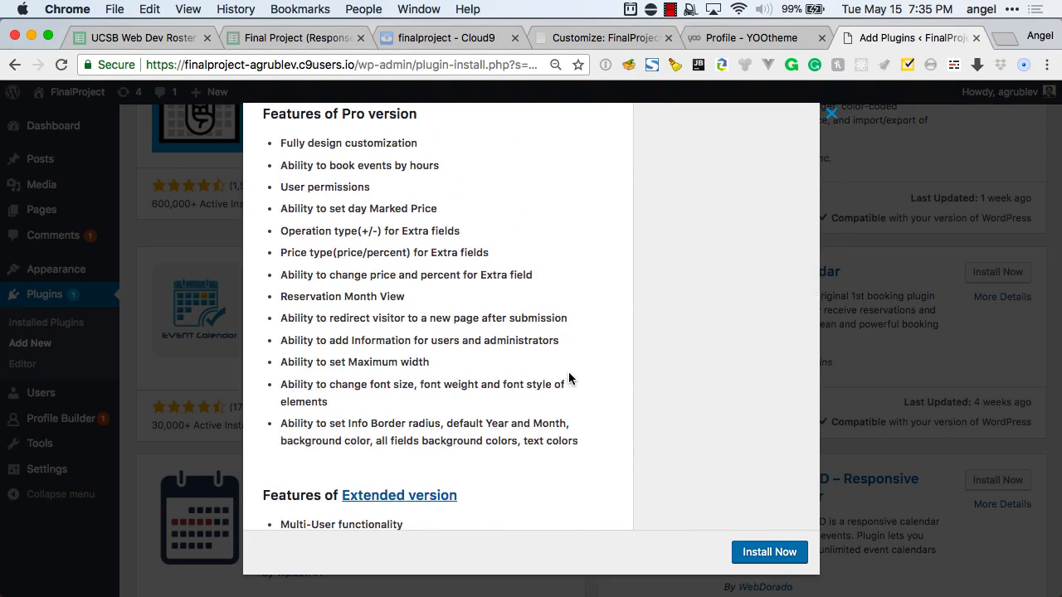
scroll(568, 379, "down", 5)
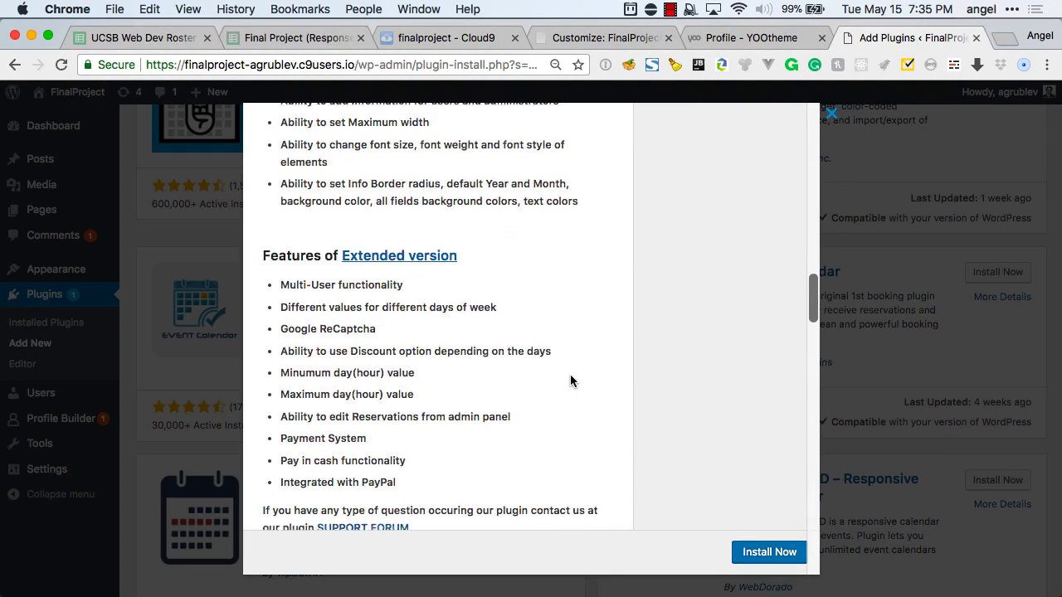
scroll(570, 381, "down", 1)
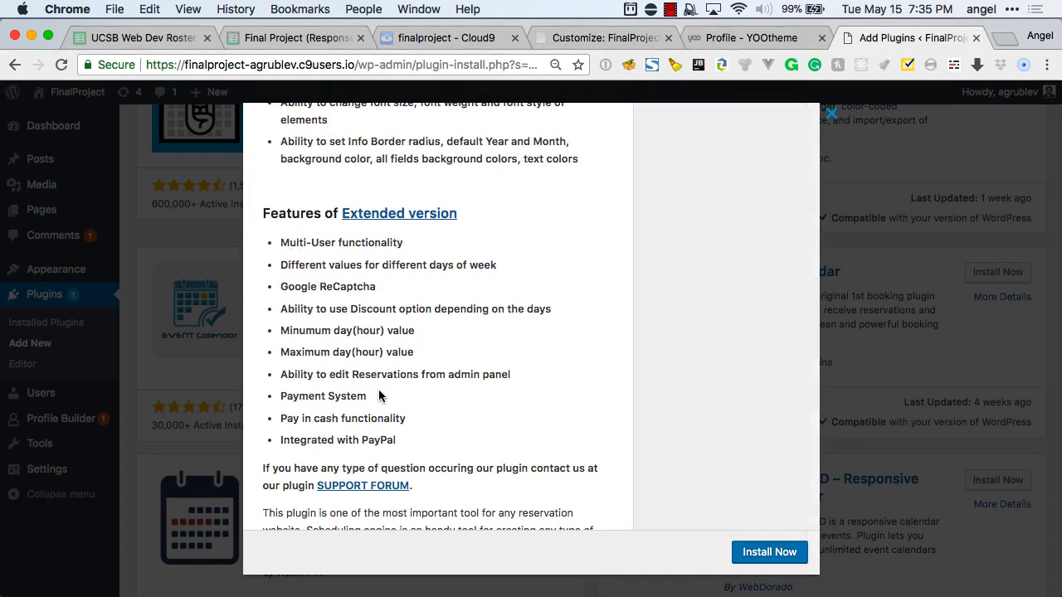
left_click(218, 456)
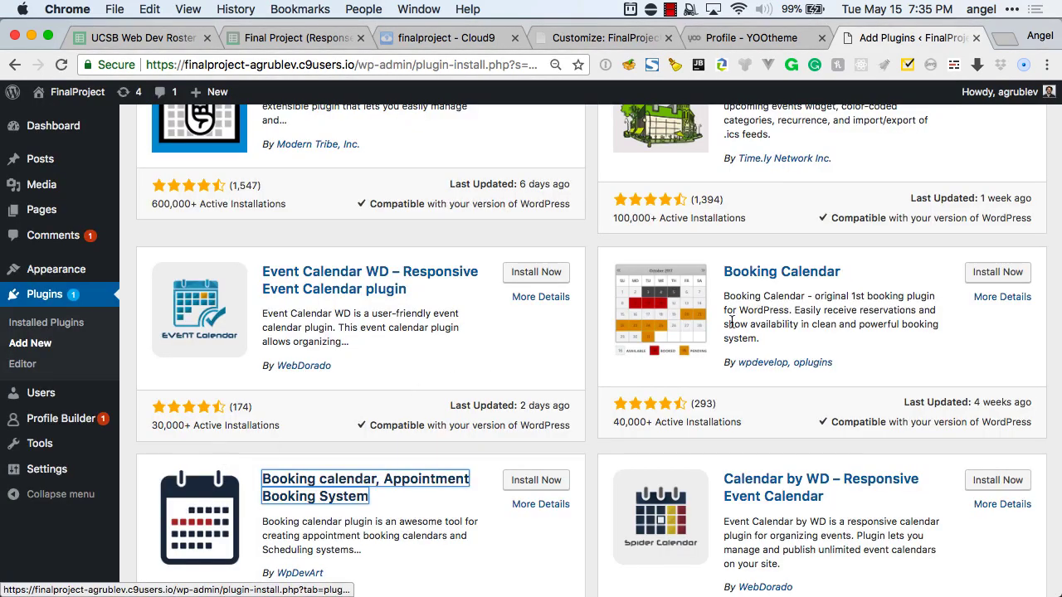
Read the full description of the Booking Calendar plugin.
left_click(687, 307)
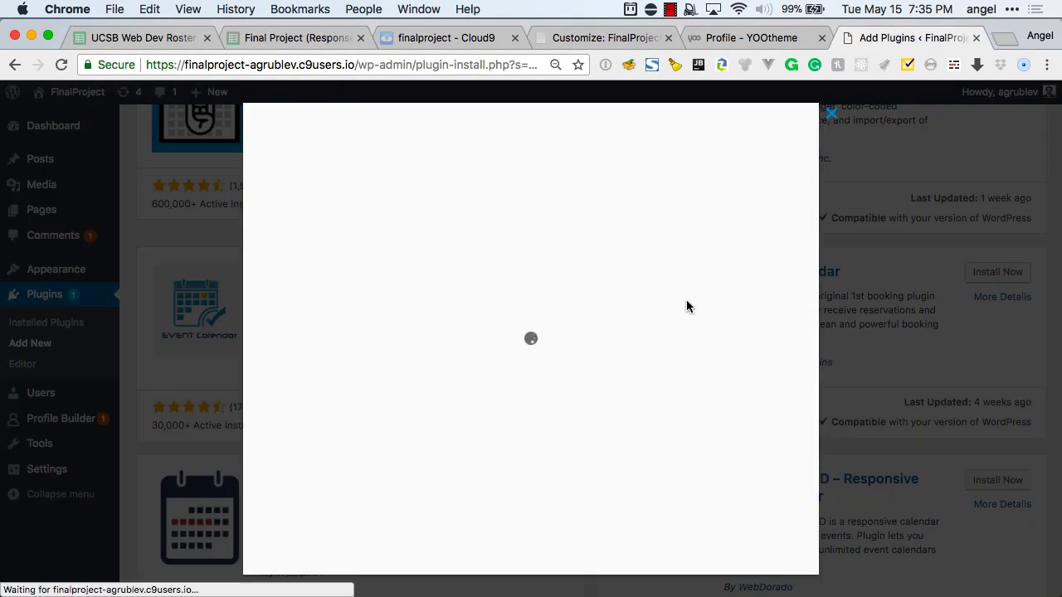
scroll(498, 350, "down", 3)
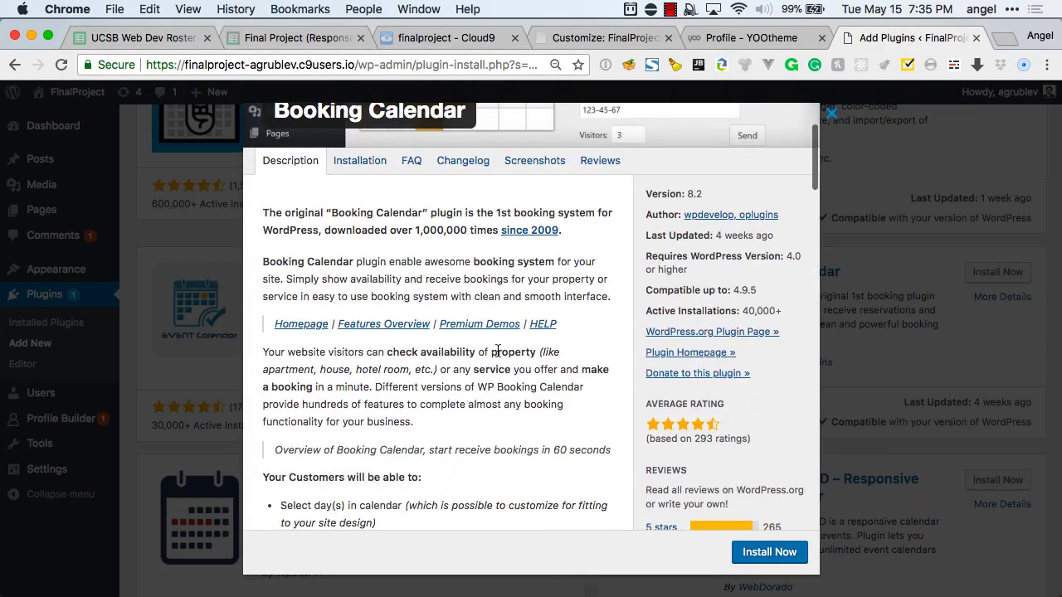
scroll(498, 350, "down", 3)
scroll(497, 350, "down", 5)
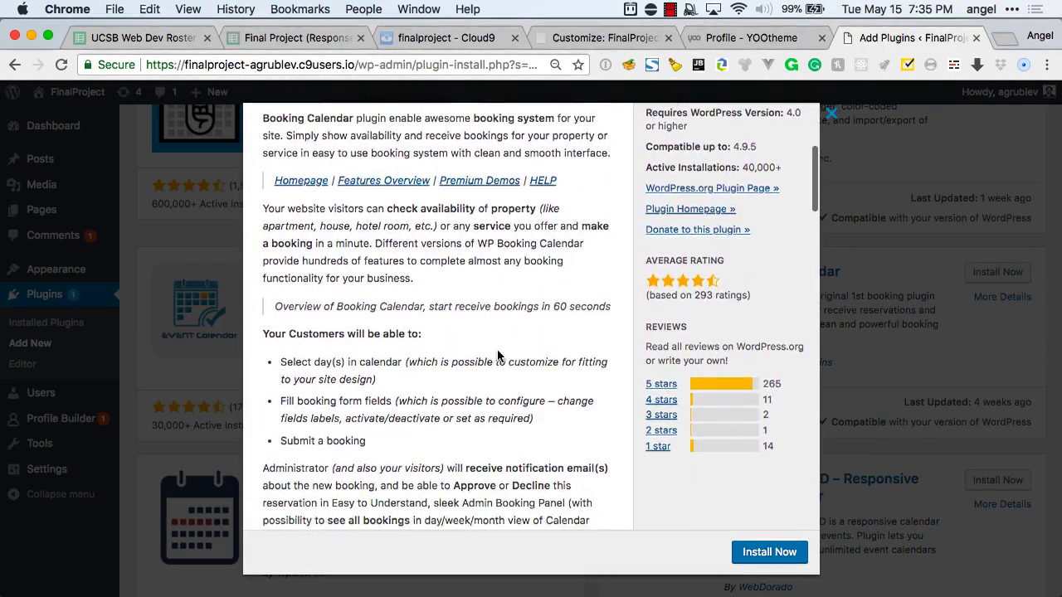
scroll(498, 355, "down", 4)
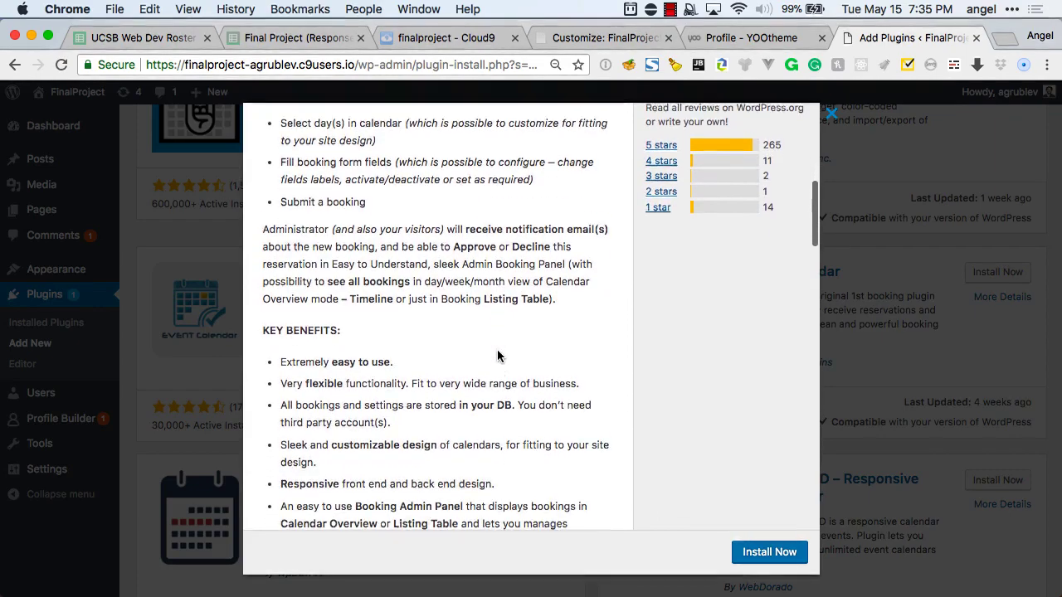
scroll(498, 356, "down", 2)
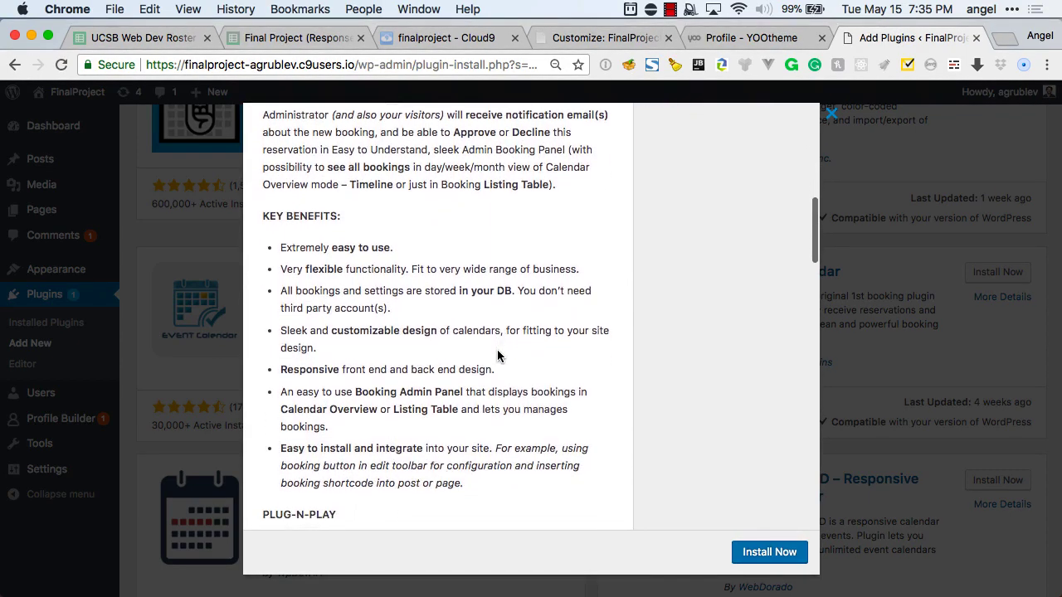
scroll(498, 355, "down", 1)
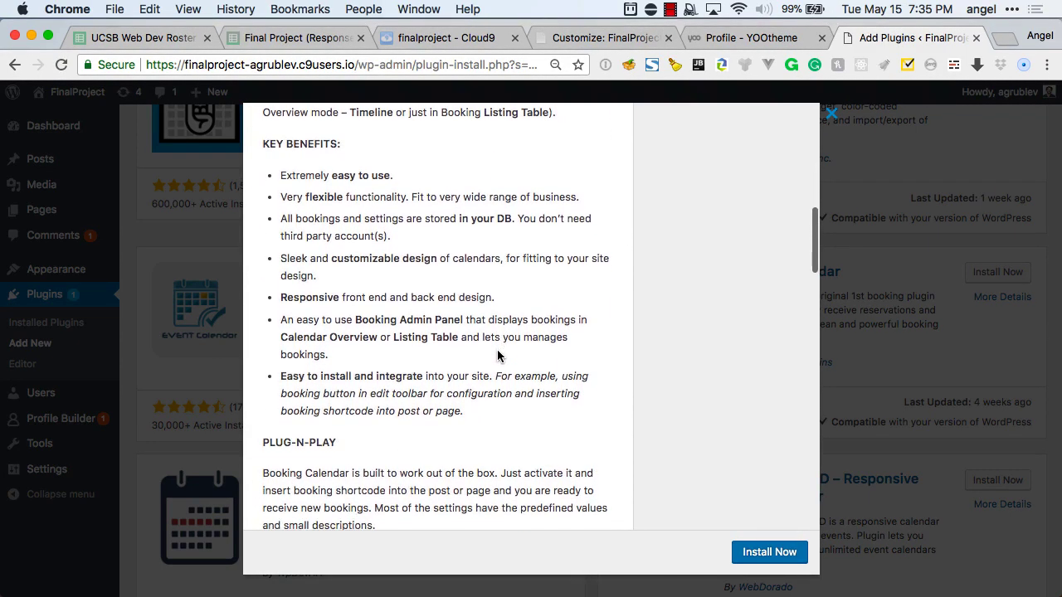
scroll(498, 355, "down", 5)
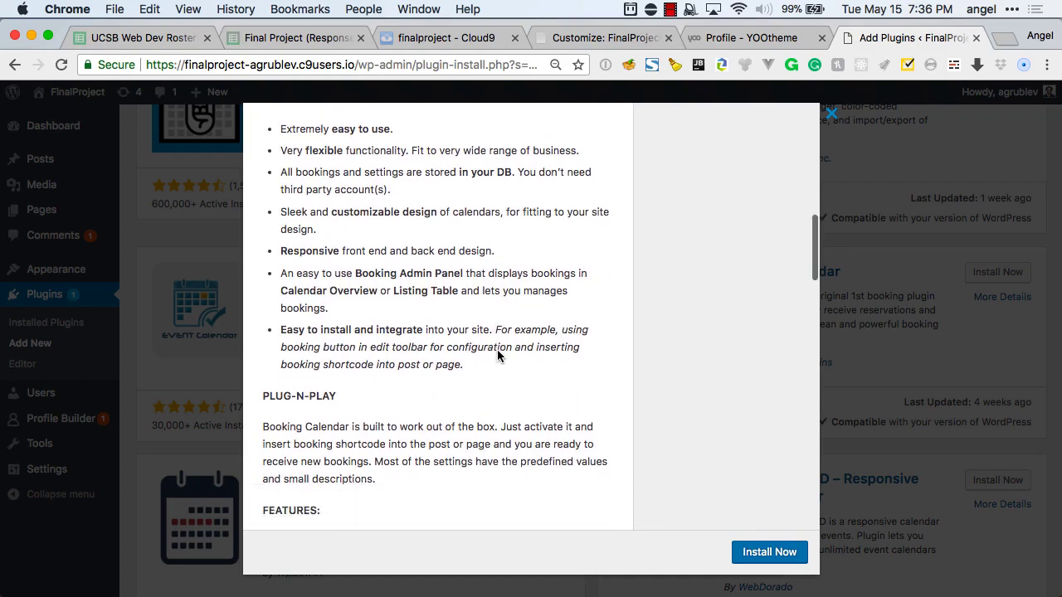
scroll(498, 355, "down", 4)
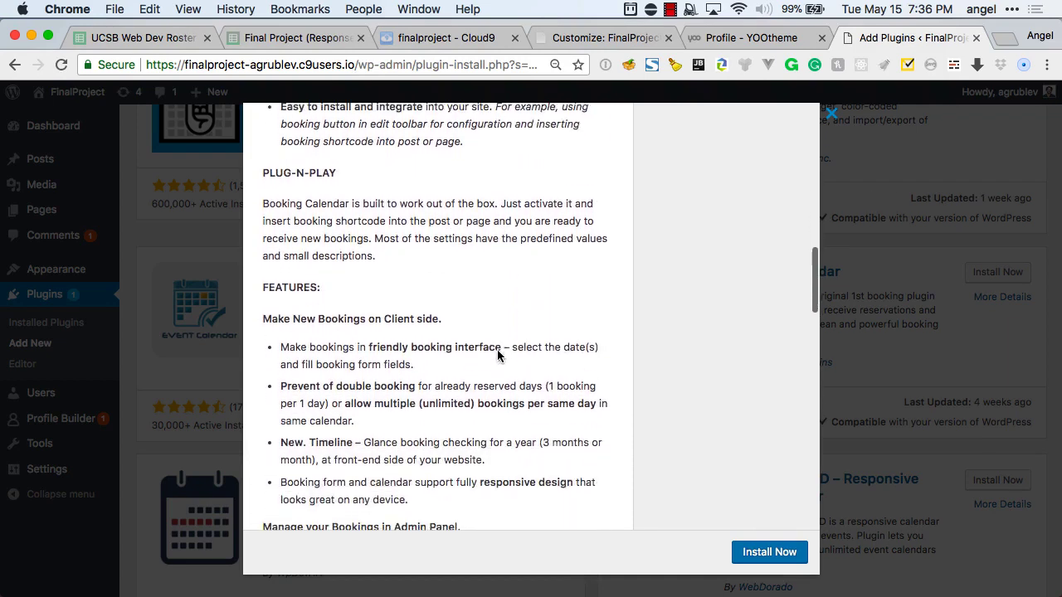
scroll(498, 350, "down", 3)
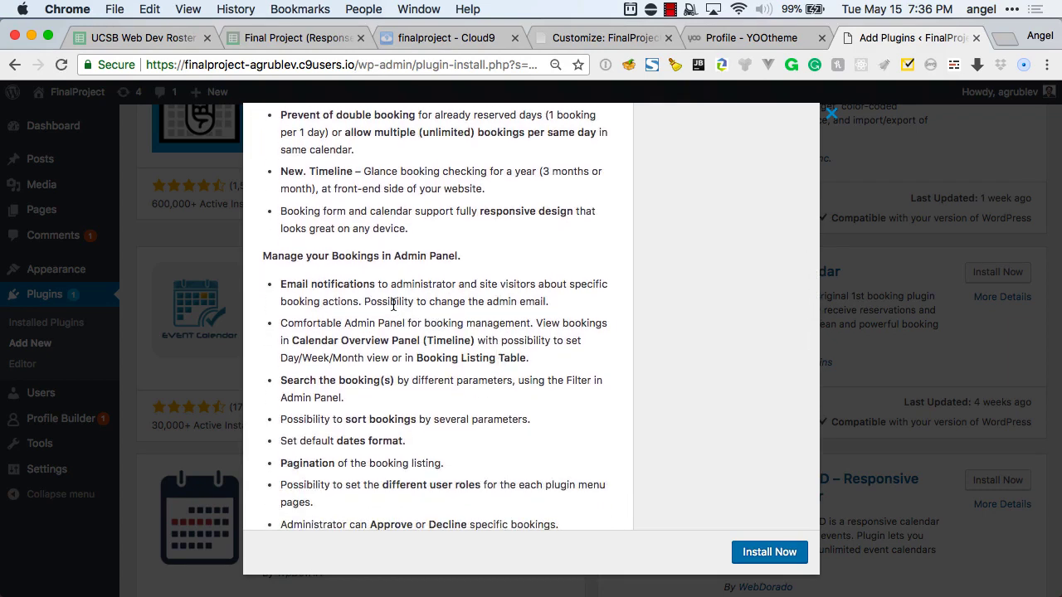
scroll(357, 284, "down", 1)
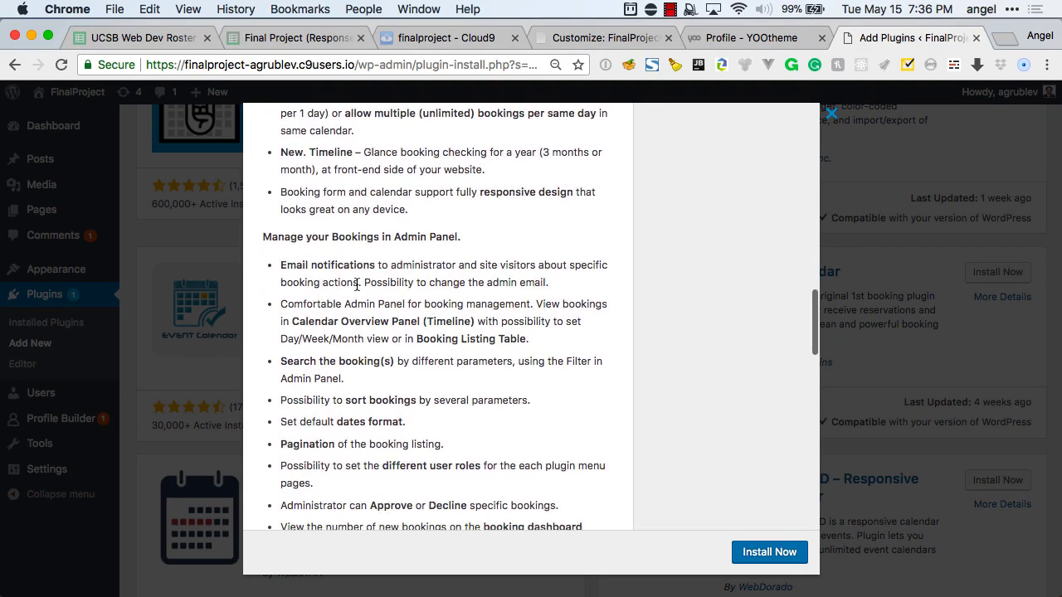
scroll(357, 284, "down", 1)
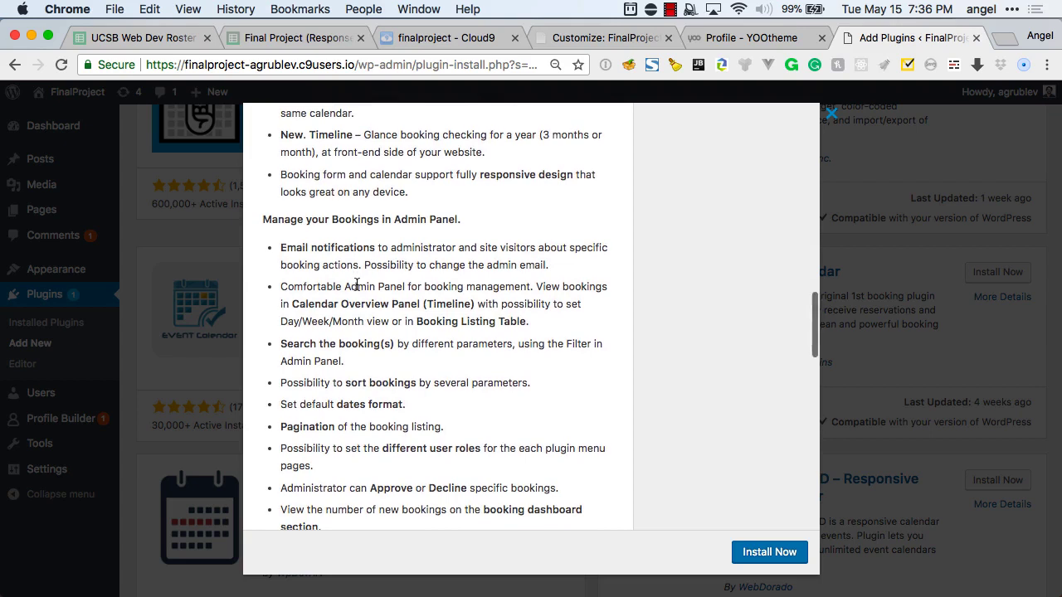
scroll(357, 284, "down", 1)
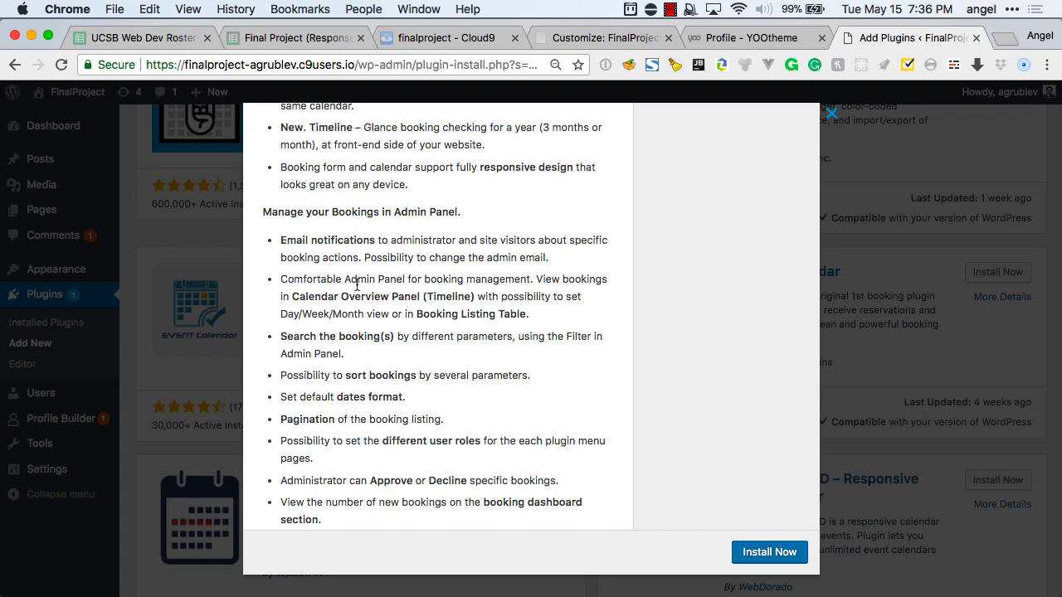
scroll(356, 284, "down", 2)
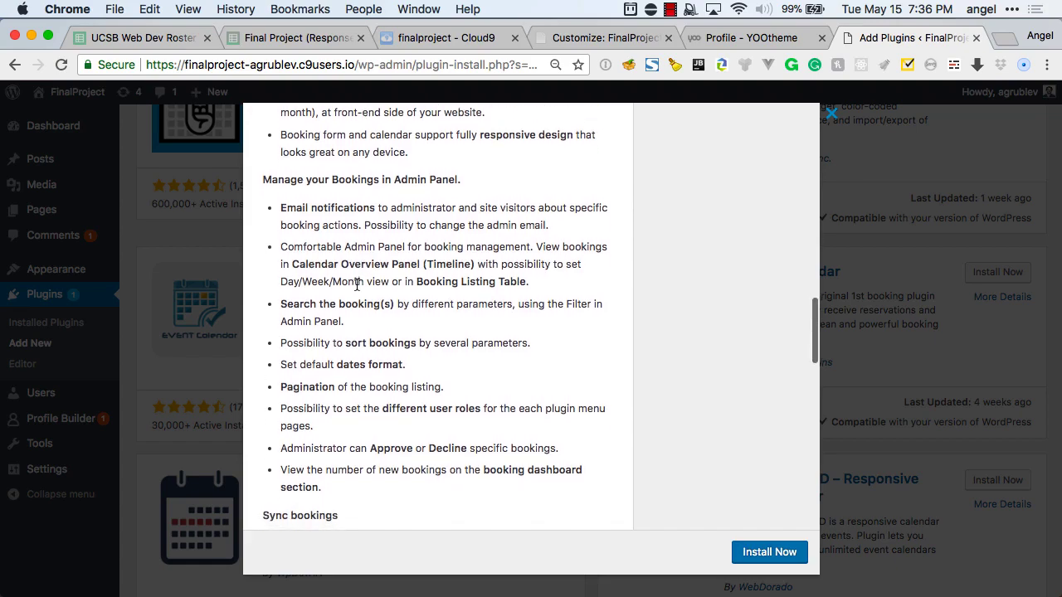
scroll(356, 285, "up", 2)
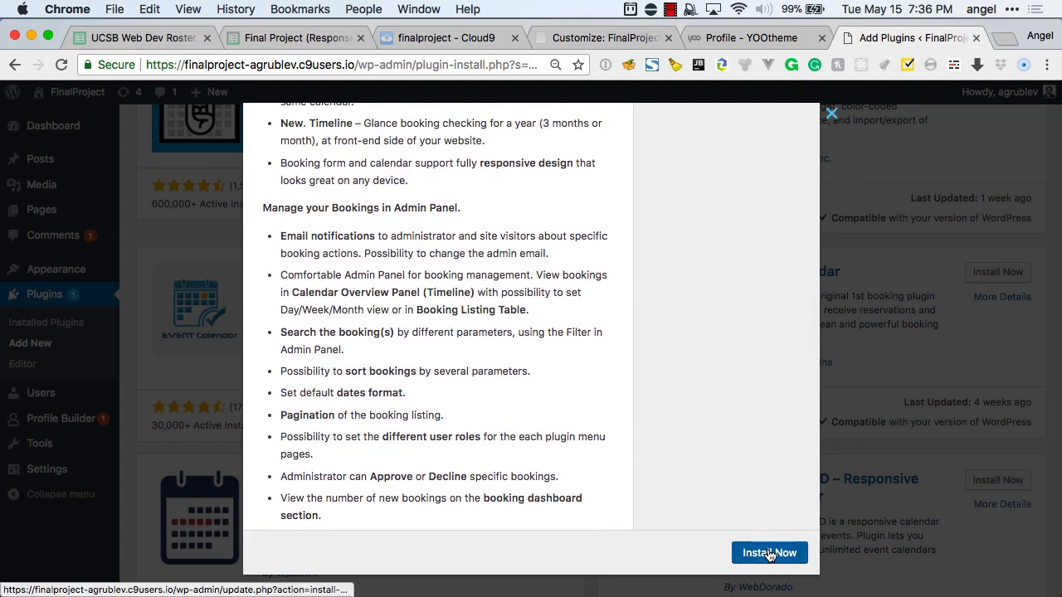
Install the Booking Calendar plugin and browse the remaining calendar results.
left_click(768, 552)
scroll(803, 386, "down", 5)
scroll(803, 387, "down", 6)
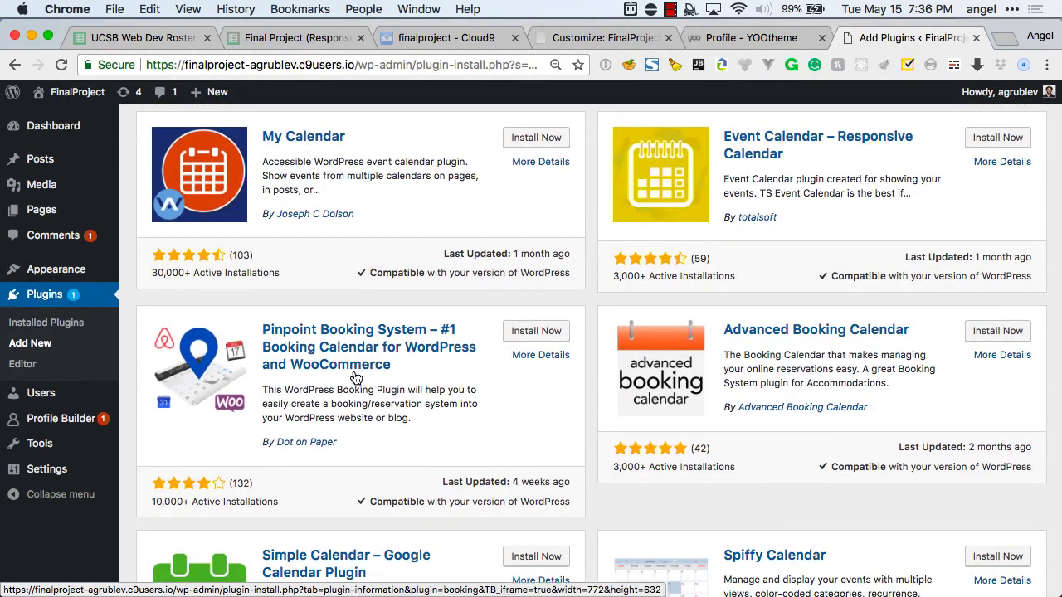
scroll(429, 396, "down", 2)
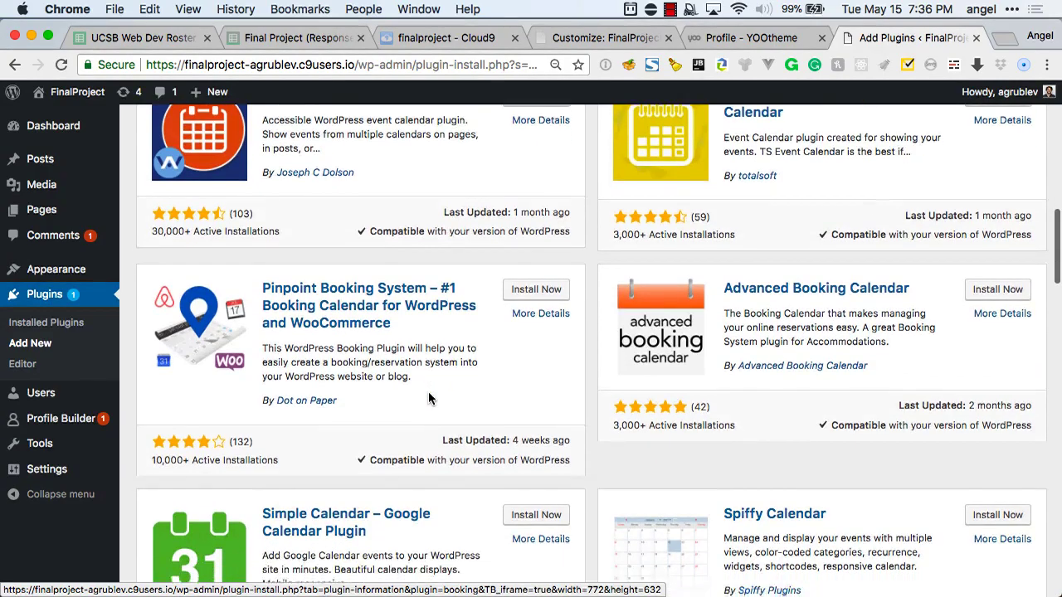
scroll(428, 392, "down", 3)
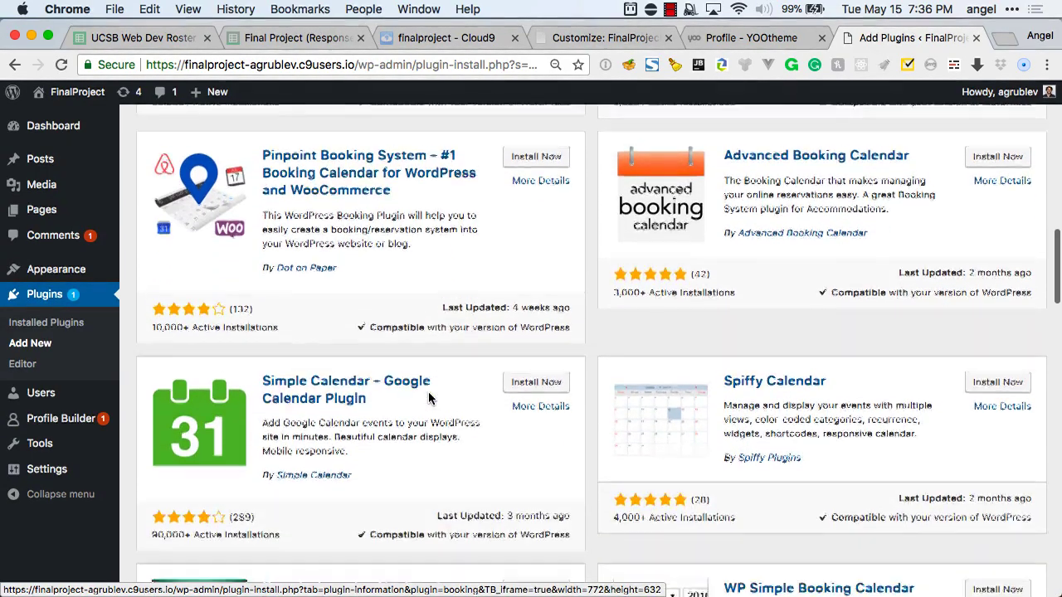
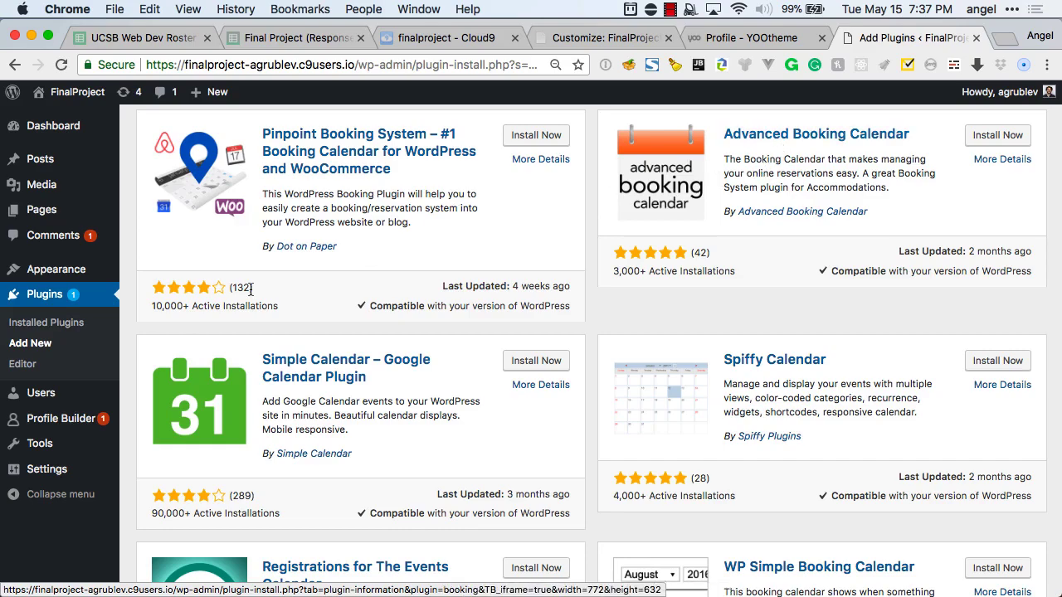
Scroll back up to Booking Calendar in the Add Plugins results and activate it.
scroll(671, 328, "up", 5)
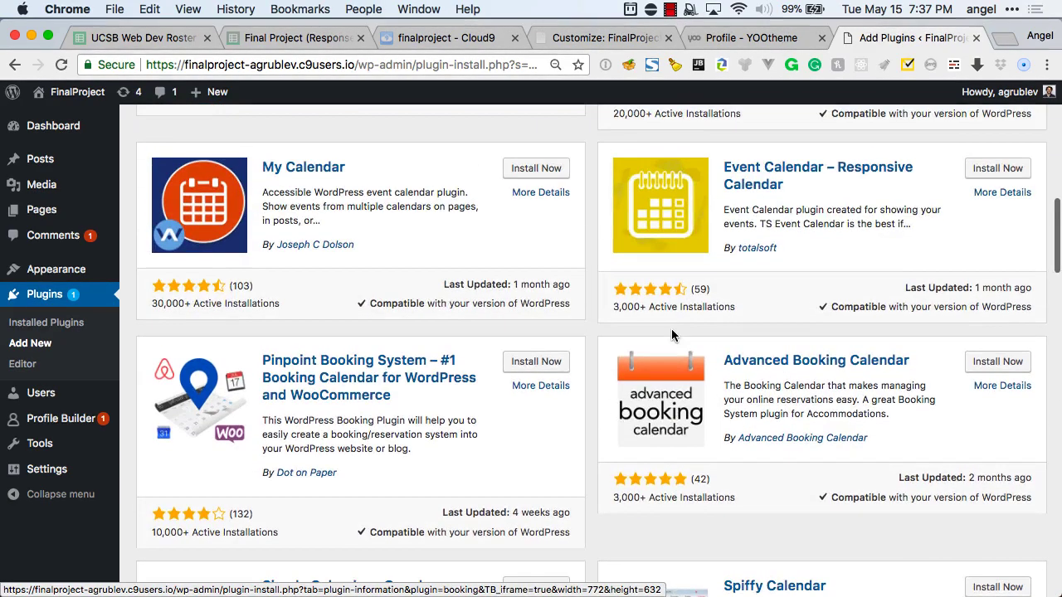
scroll(671, 328, "up", 7)
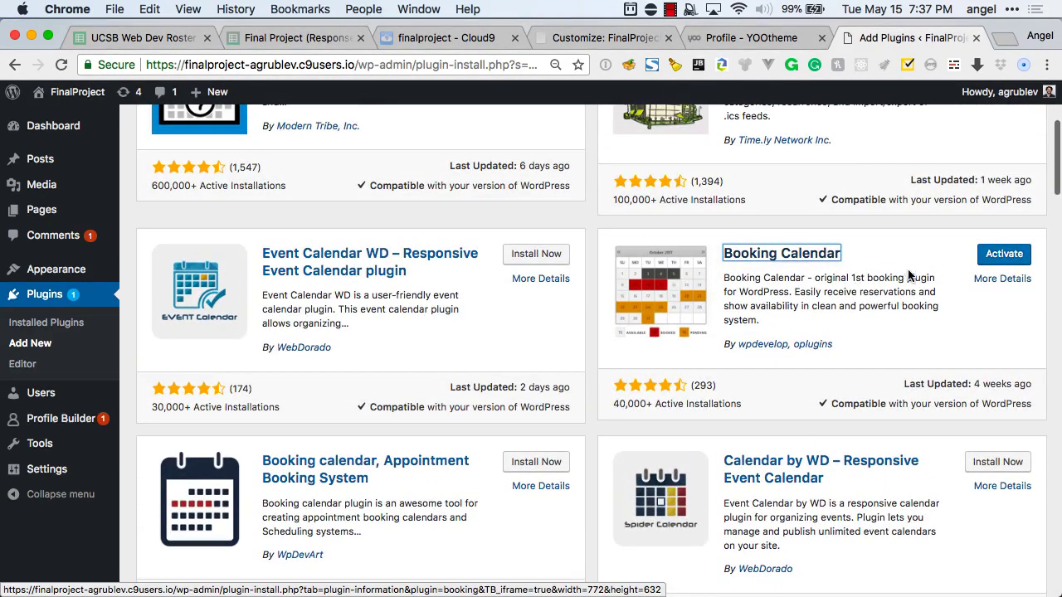
left_click(993, 255)
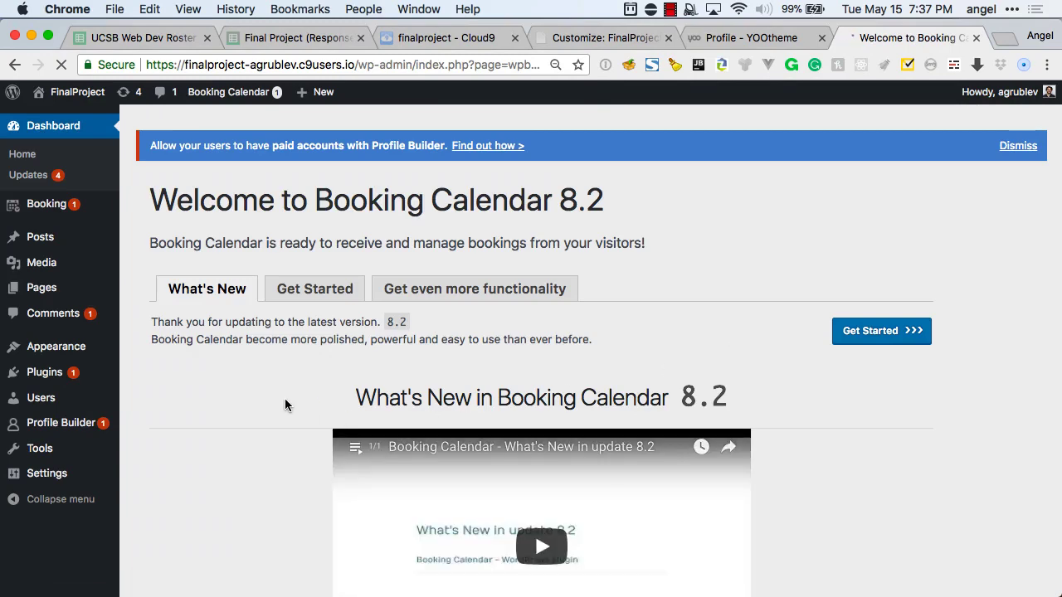
Bring up the Get Started introduction on the Booking Calendar welcome page.
scroll(284, 401, "down", 3)
scroll(284, 405, "down", 5)
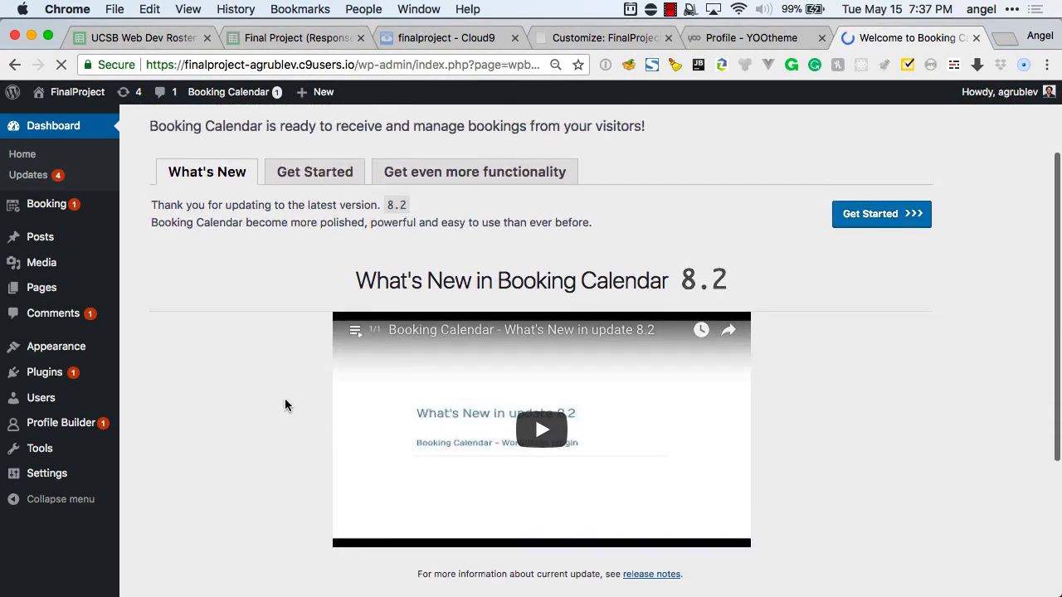
scroll(285, 493, "down", 2)
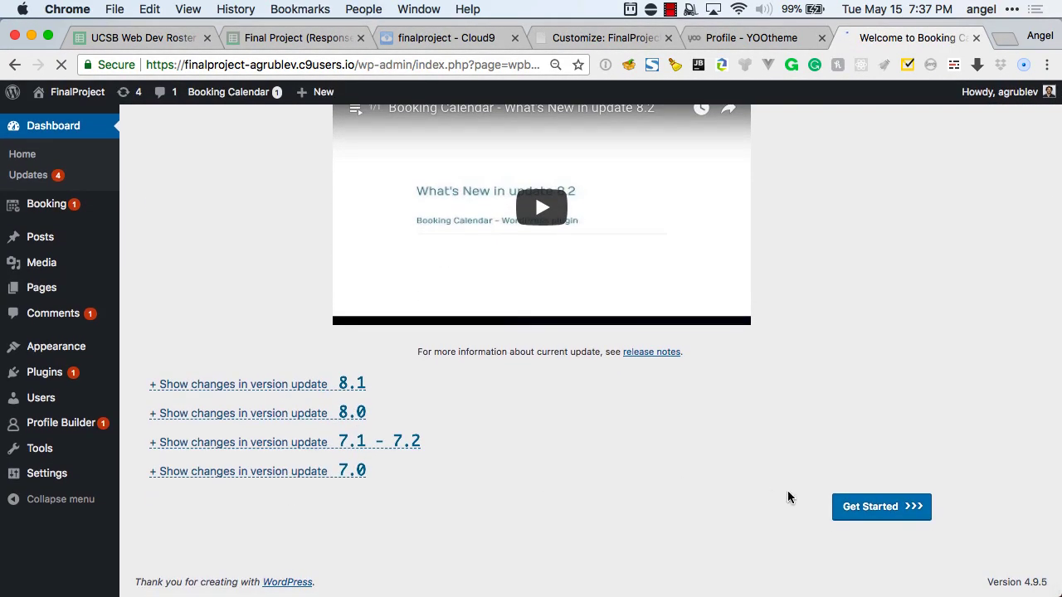
left_click(862, 516)
Open Booking Calendar's Settings from the Installed Plugins list.
scroll(242, 547, "down", 1)
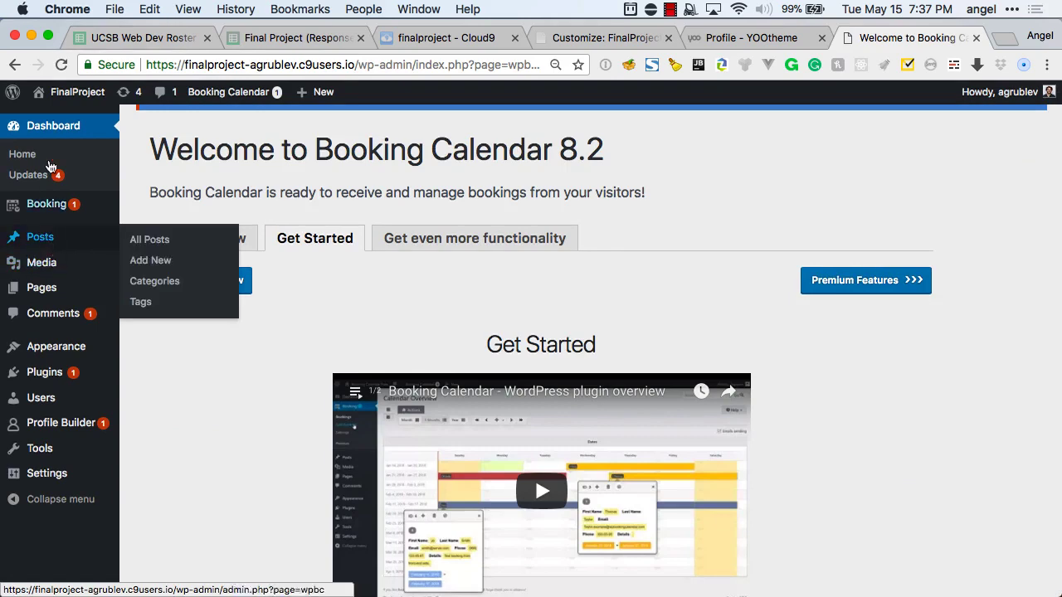
left_click(57, 382)
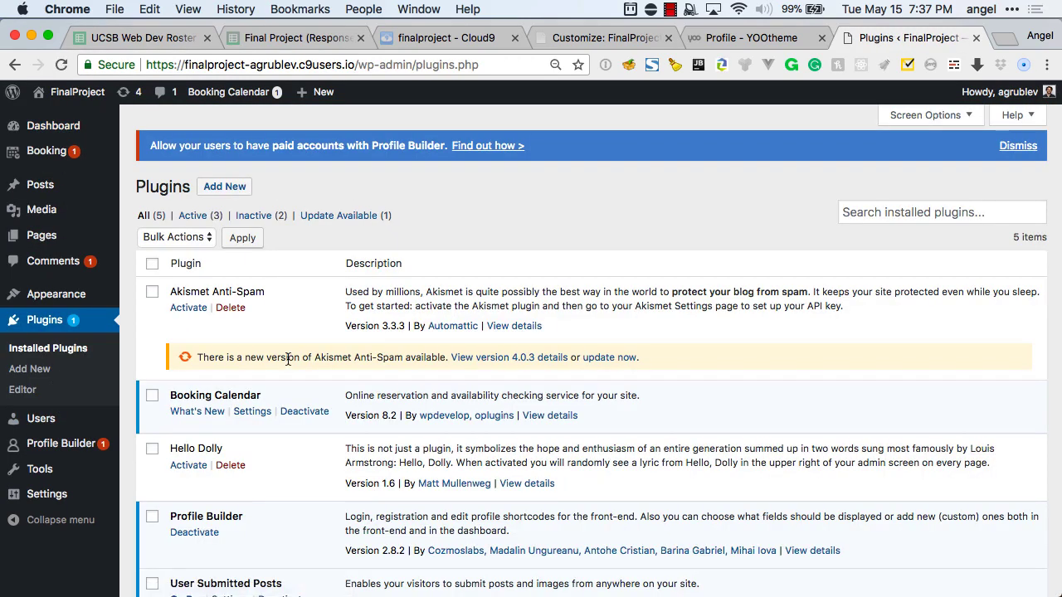
scroll(269, 390, "down", 1)
left_click(260, 398)
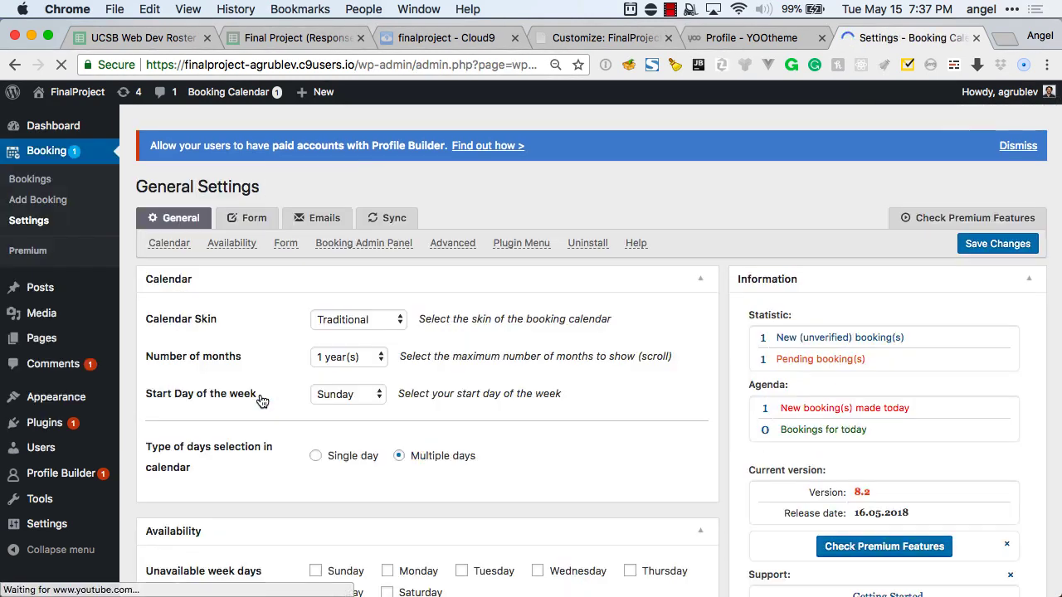
Set the calendar skin to Traditional-light and show 1 month at a time.
scroll(468, 314, "down", 2)
left_click(390, 289)
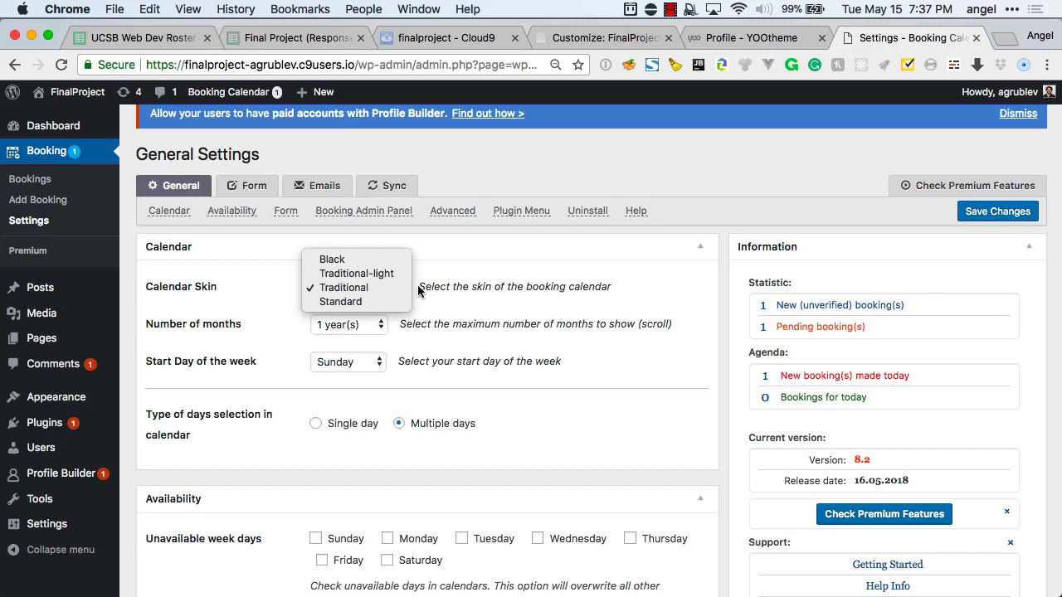
left_click(395, 274)
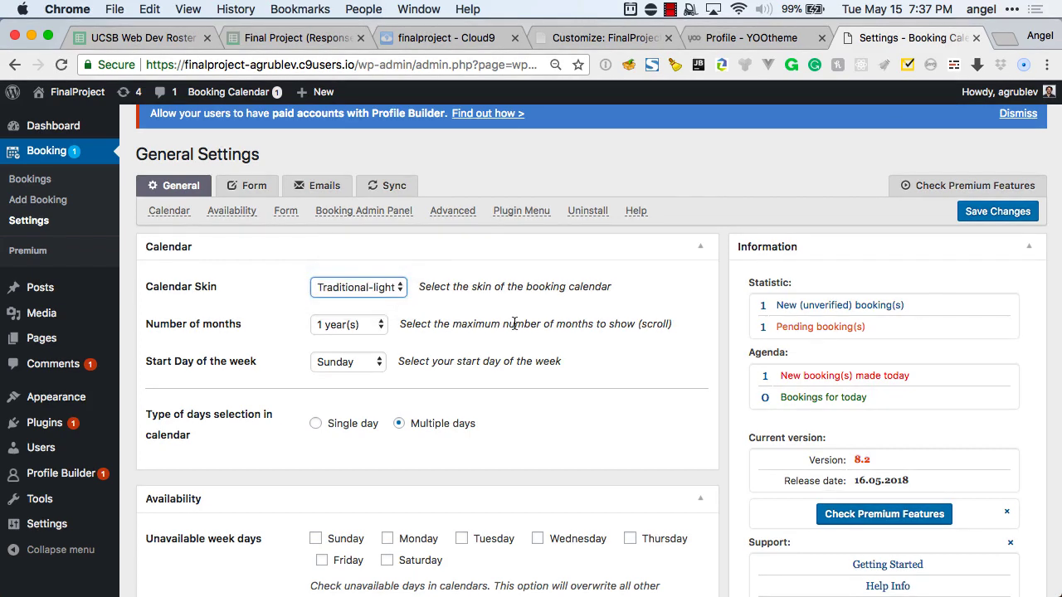
scroll(515, 324, "down", 1)
left_click(352, 312)
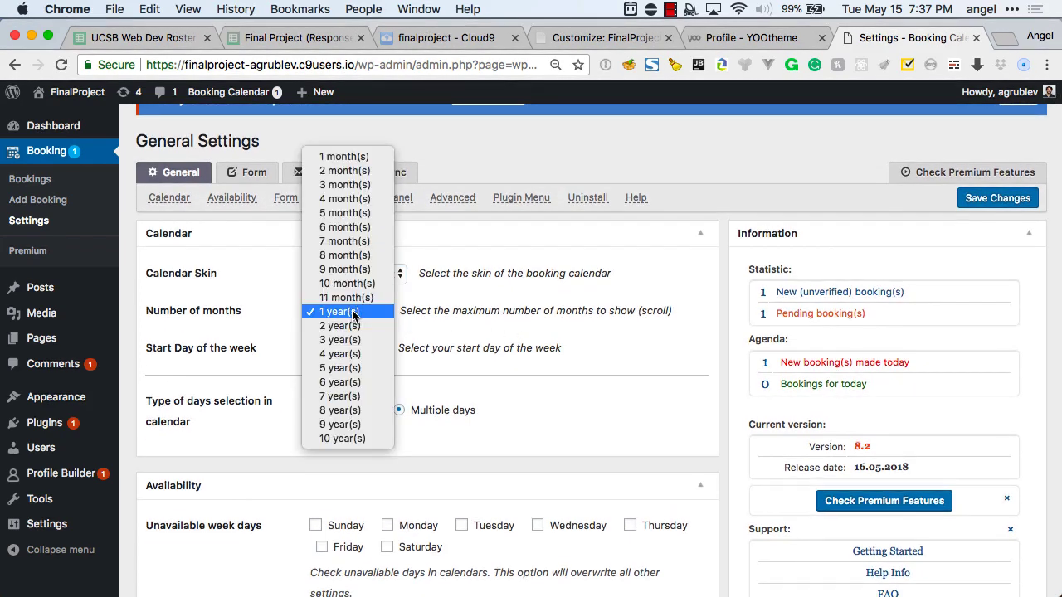
left_click(434, 311)
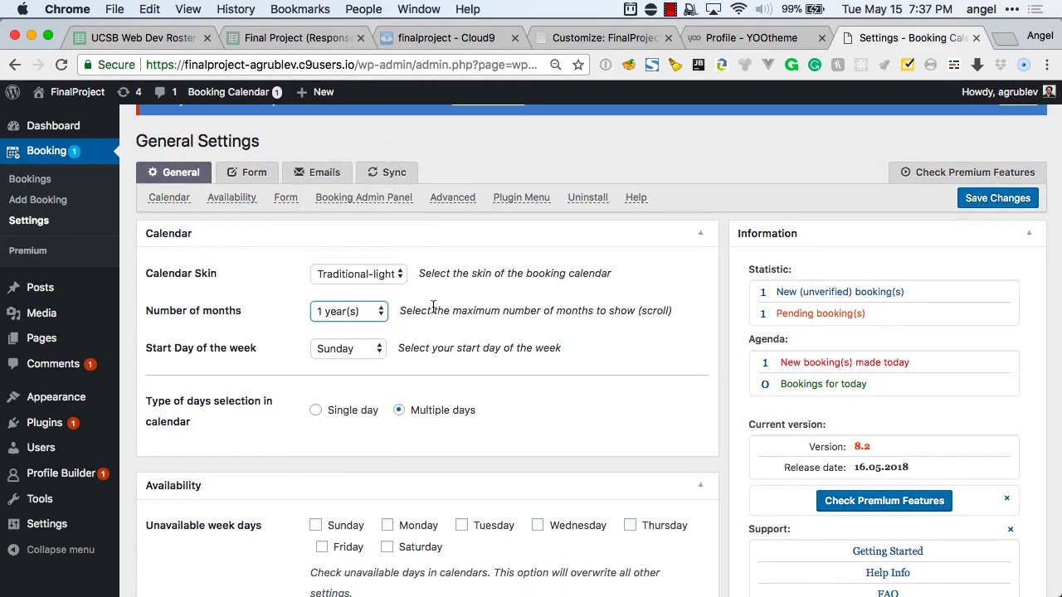
left_click(372, 318)
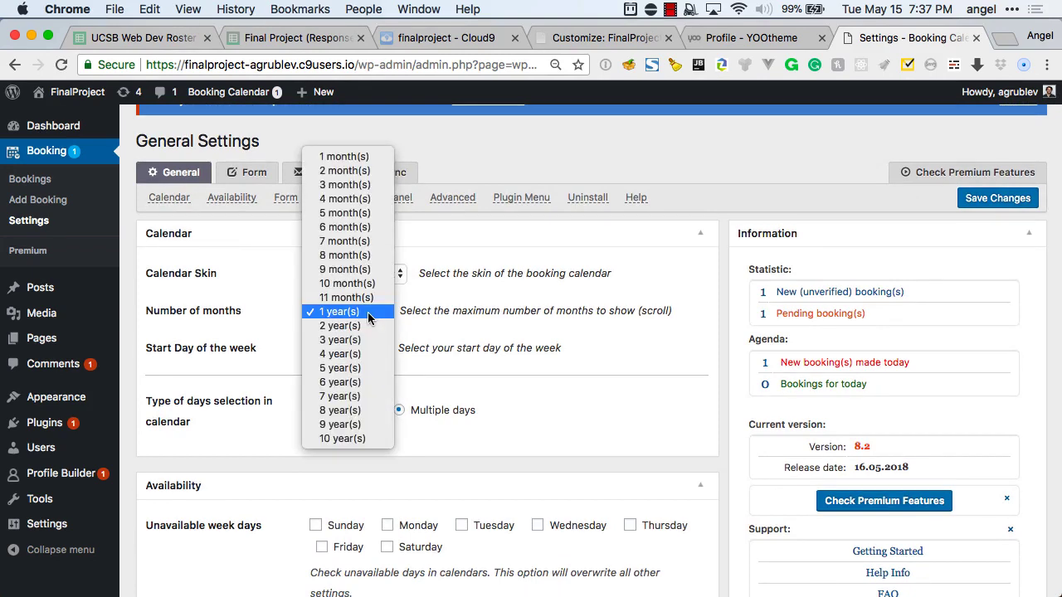
left_click(348, 162)
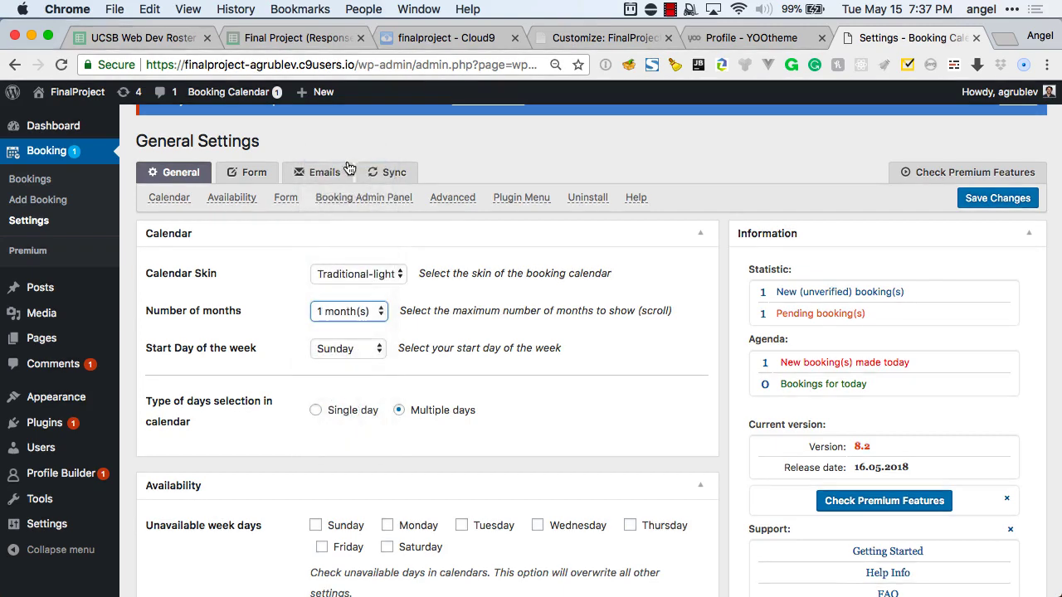
Start the week on Monday, allow single-day selection, and make Saturday and Sunday unavailable.
left_click(368, 350)
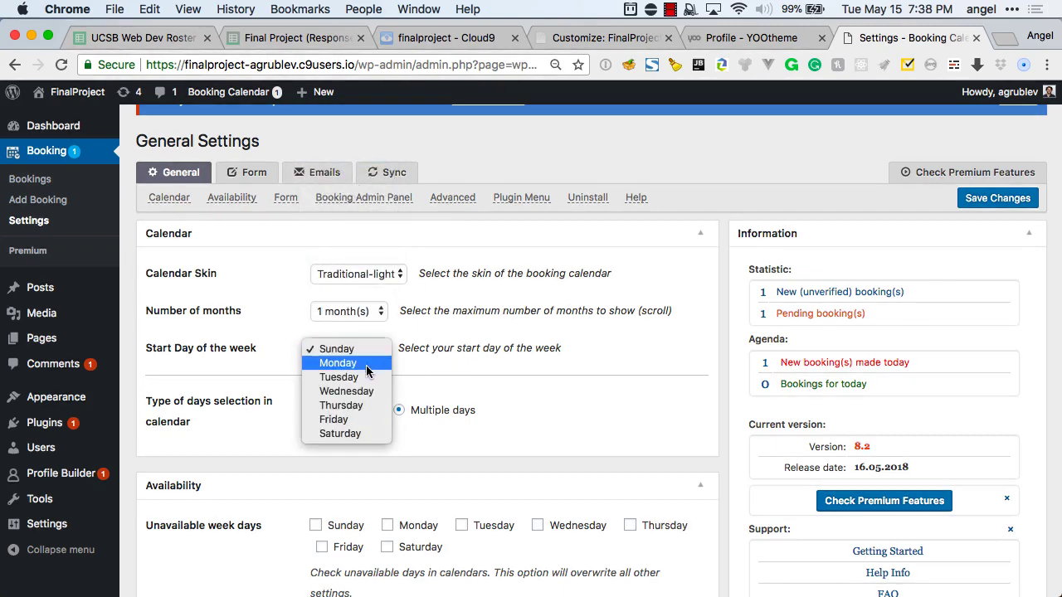
left_click(366, 366)
scroll(440, 377, "down", 2)
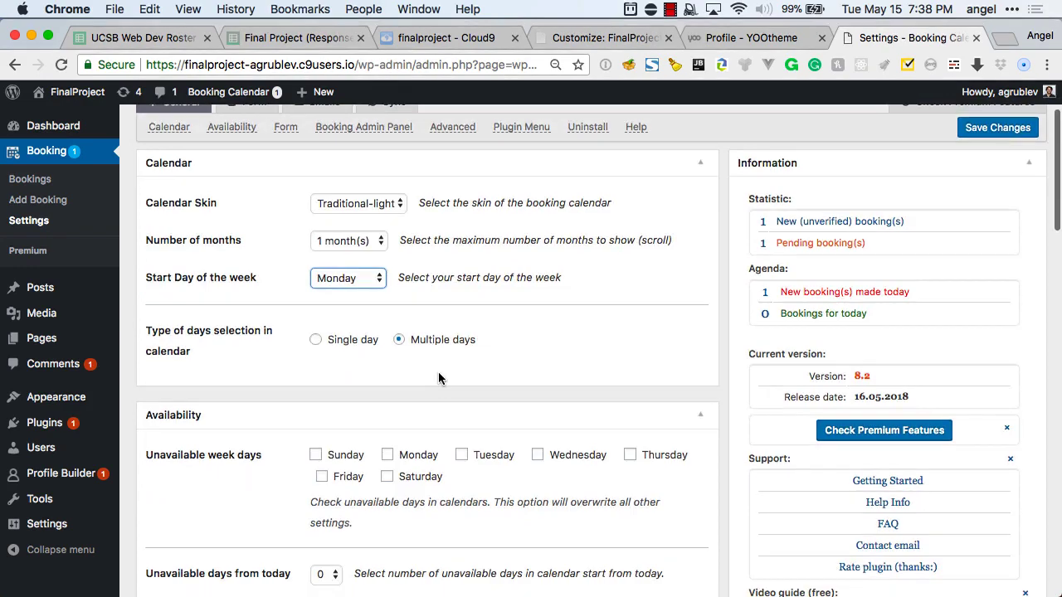
scroll(400, 376, "down", 2)
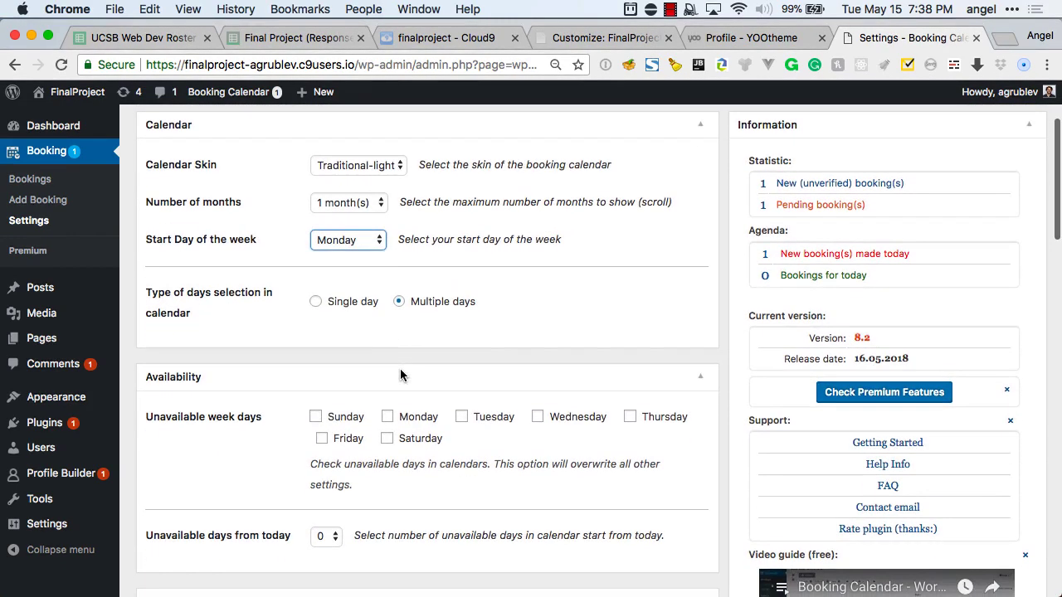
left_click(332, 306)
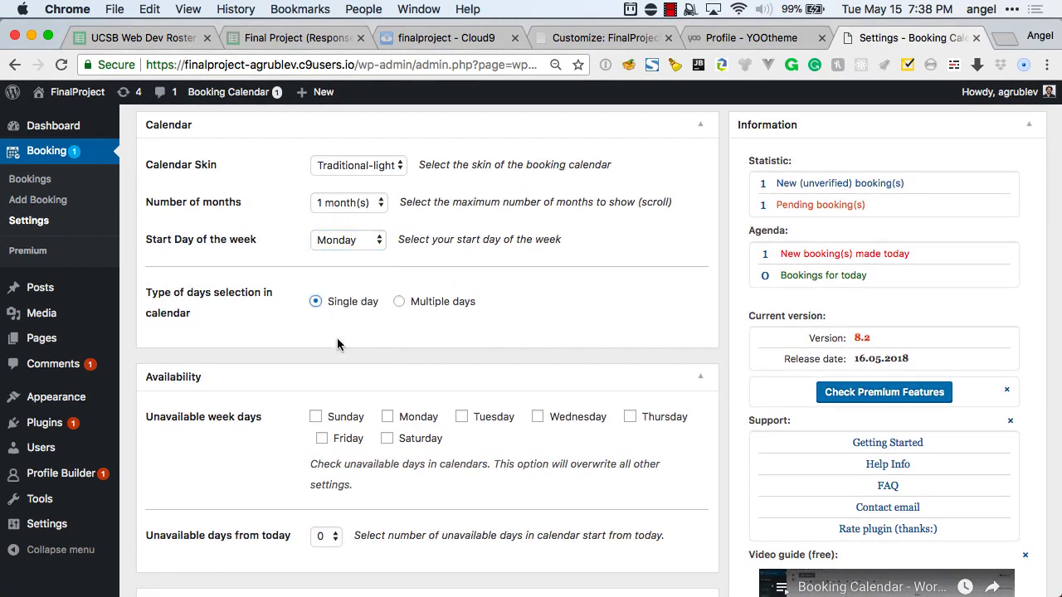
scroll(340, 342, "down", 1)
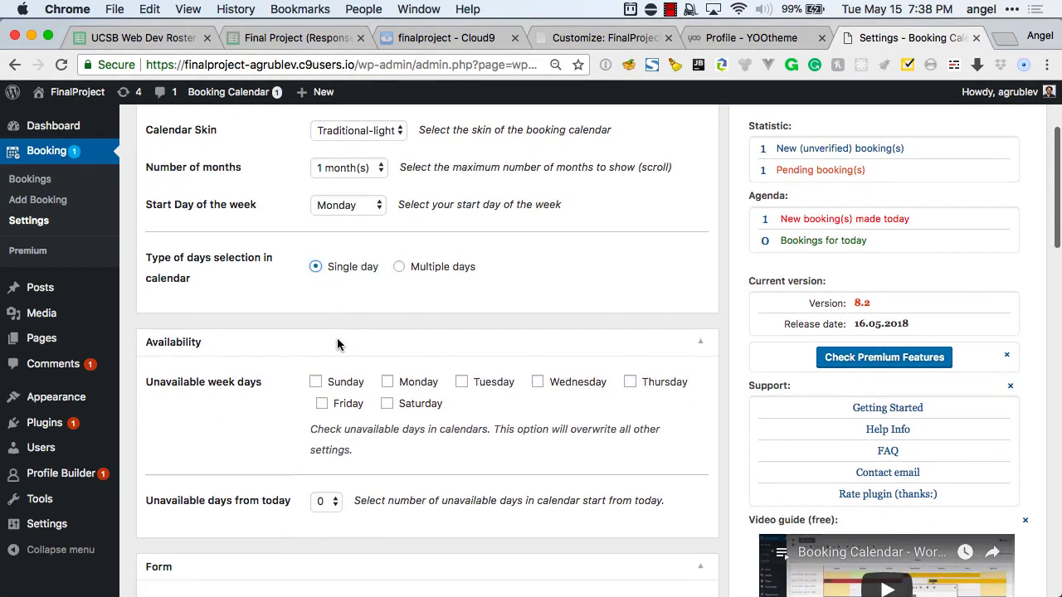
left_click(388, 406)
scroll(471, 433, "down", 5)
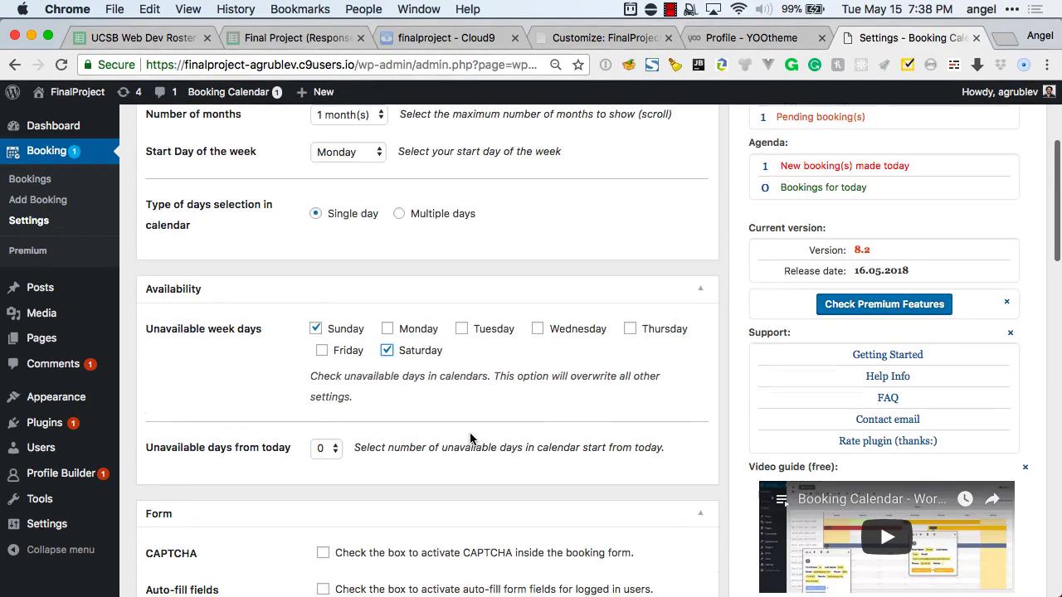
scroll(470, 438, "down", 5)
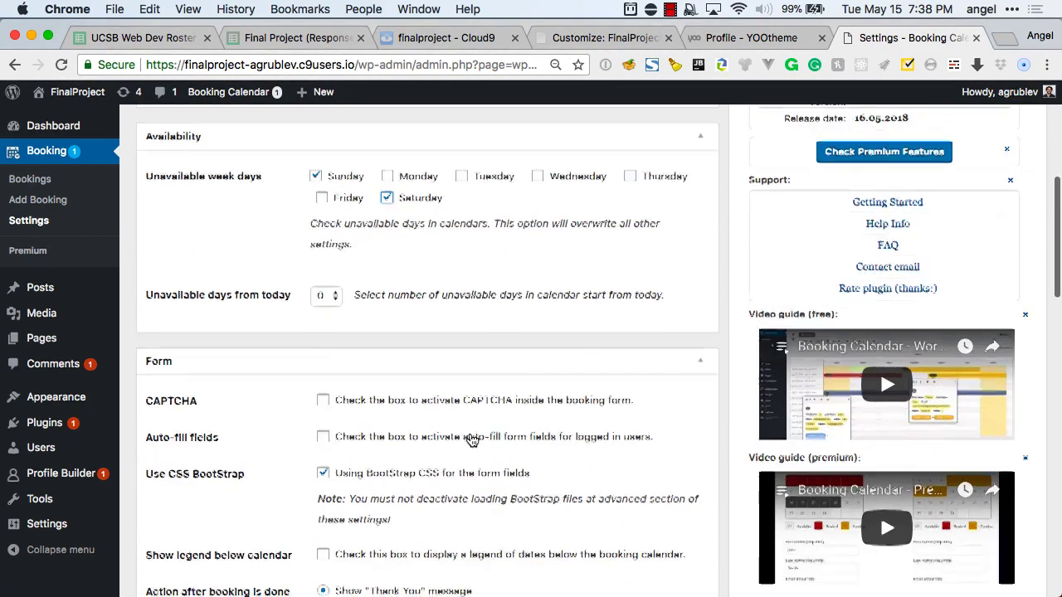
scroll(470, 439, "down", 2)
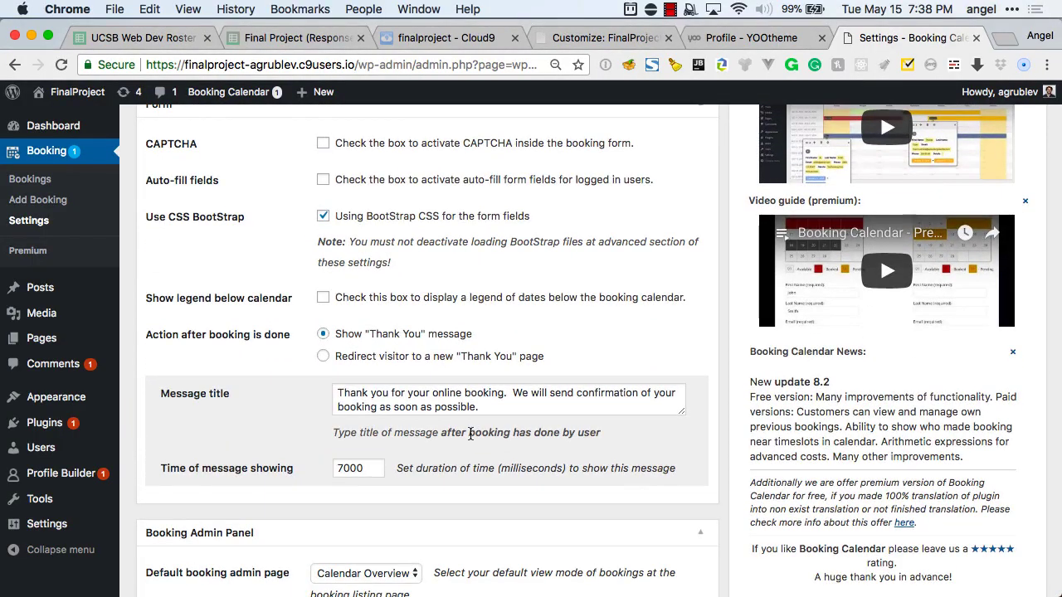
scroll(470, 433, "down", 2)
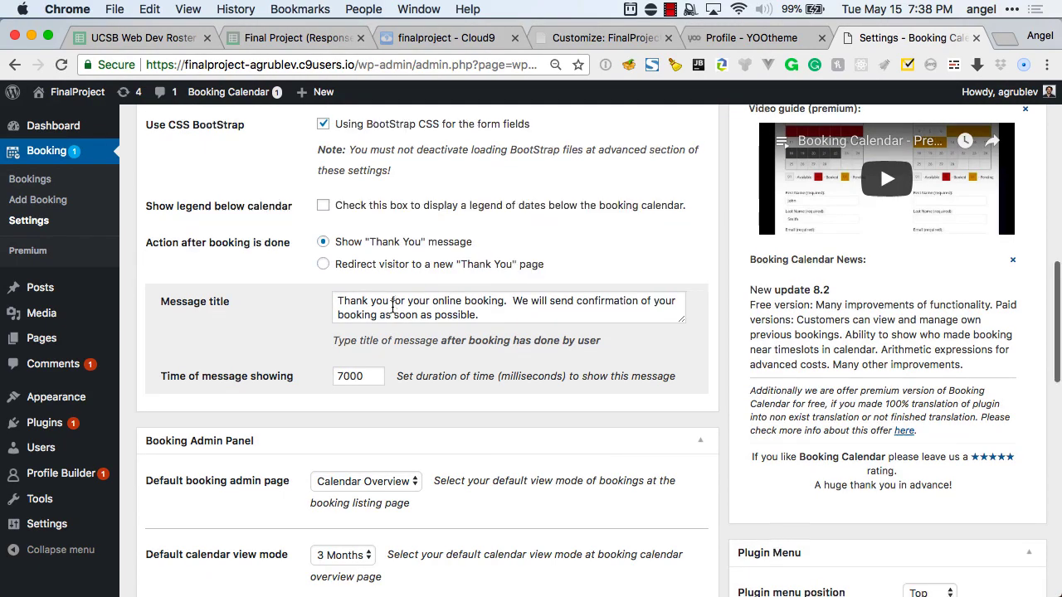
scroll(393, 309, "down", 3)
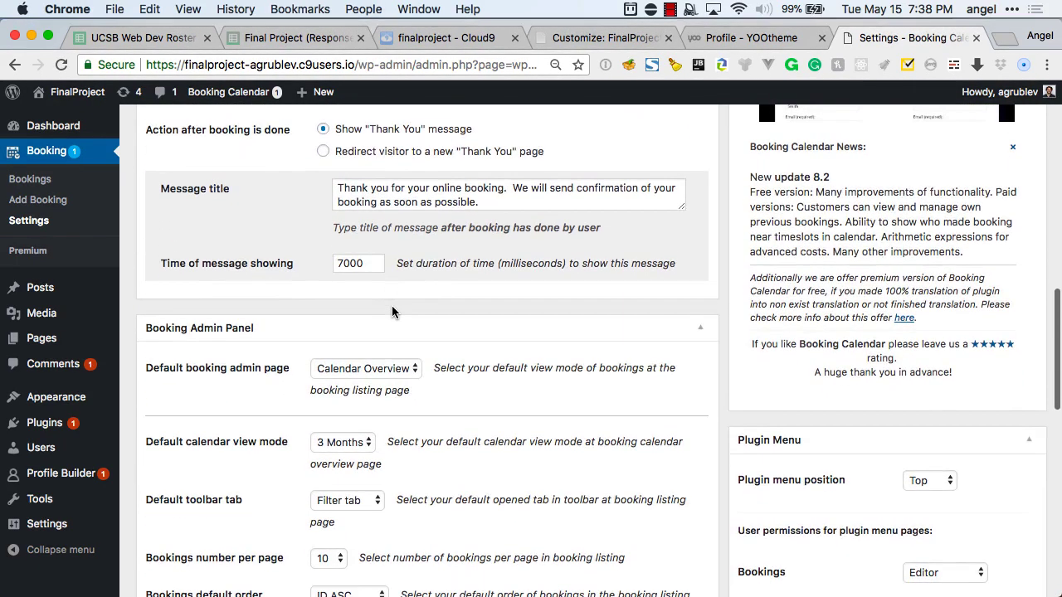
scroll(392, 312, "down", 2)
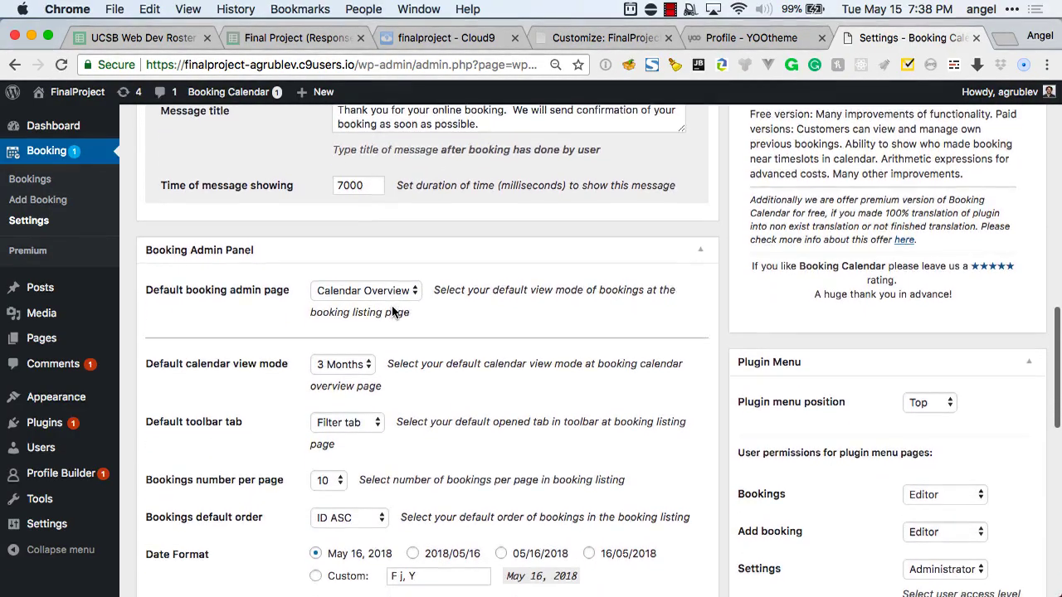
scroll(392, 312, "down", 2)
scroll(392, 311, "down", 1)
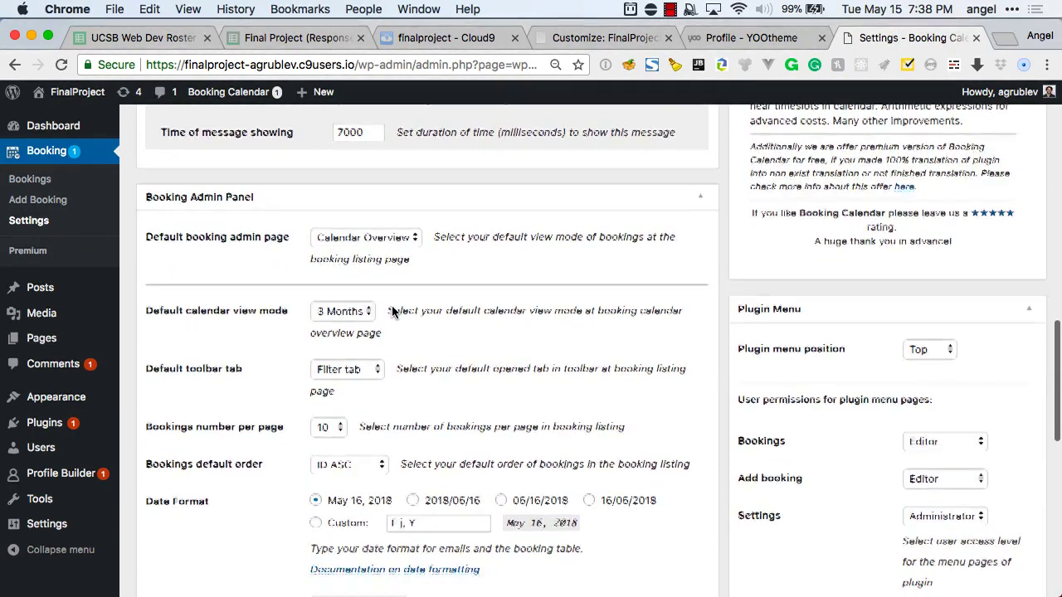
left_click(376, 224)
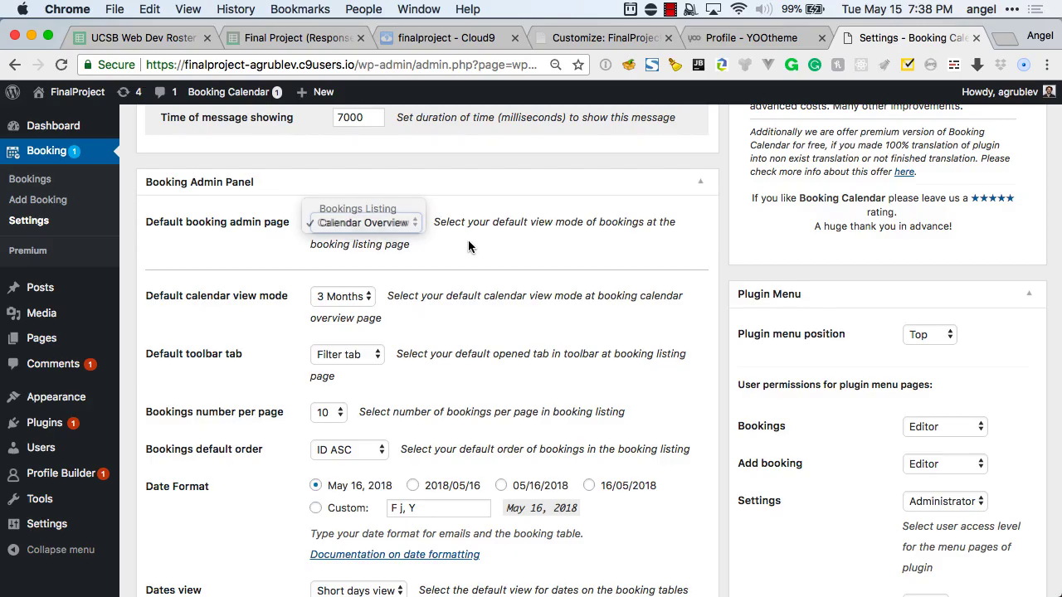
left_click(468, 240)
scroll(470, 253, "down", 2)
scroll(470, 256, "up", 6)
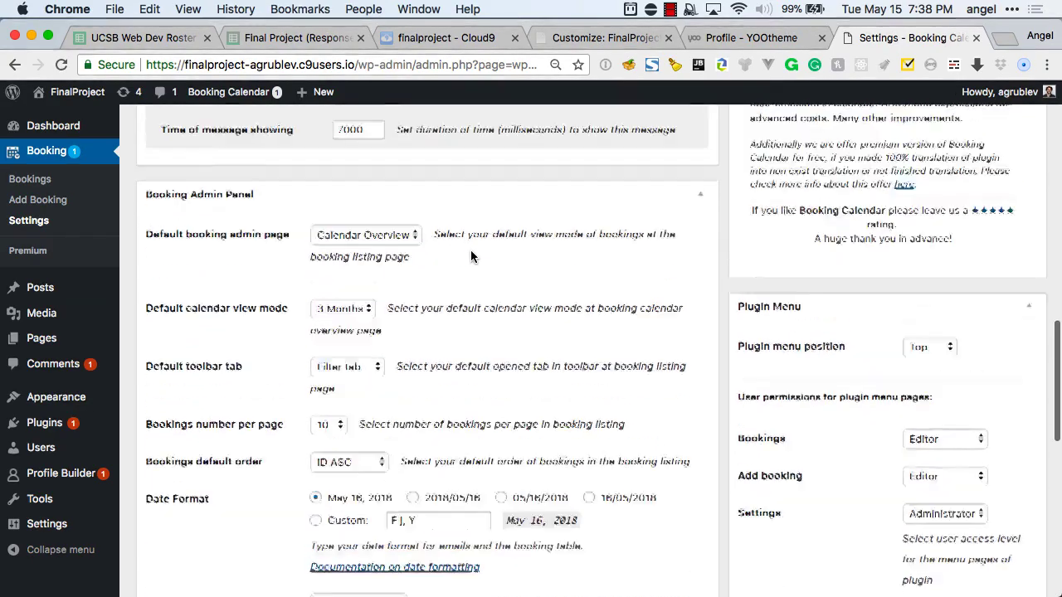
scroll(470, 256, "down", 4)
scroll(470, 255, "down", 7)
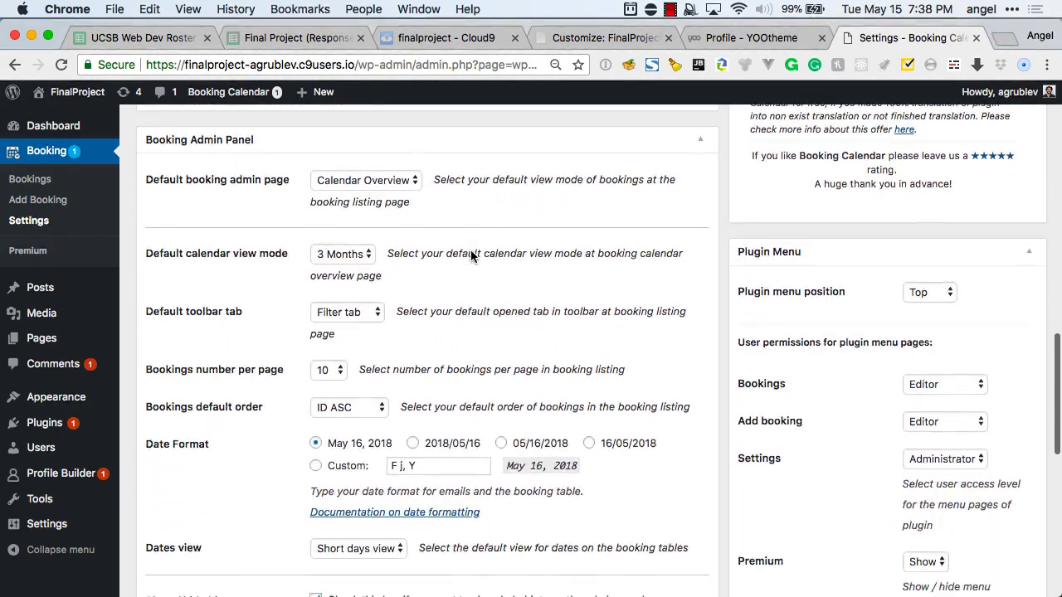
scroll(471, 253, "down", 7)
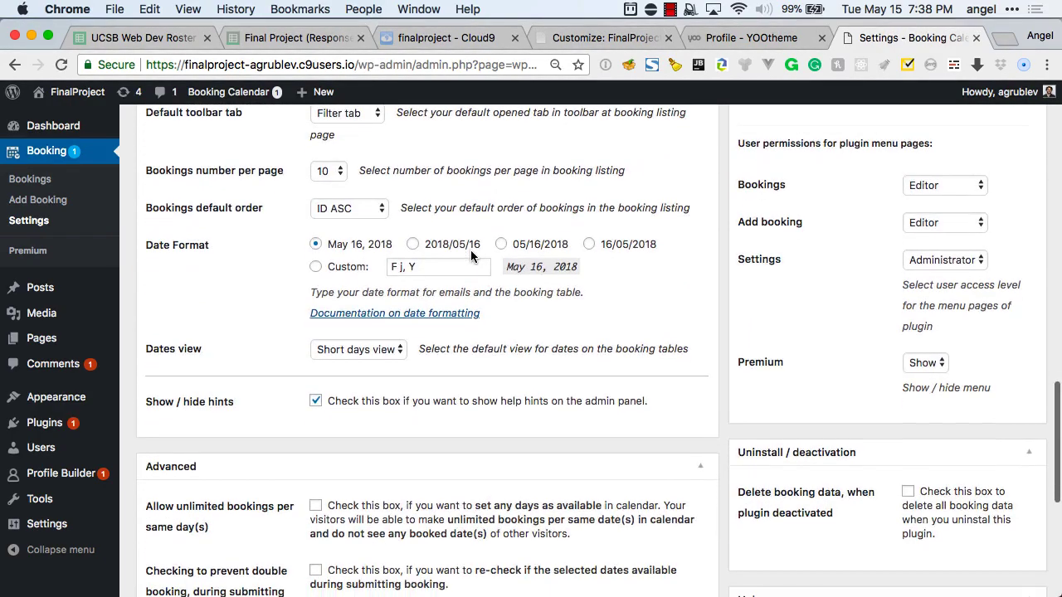
scroll(471, 255, "down", 1)
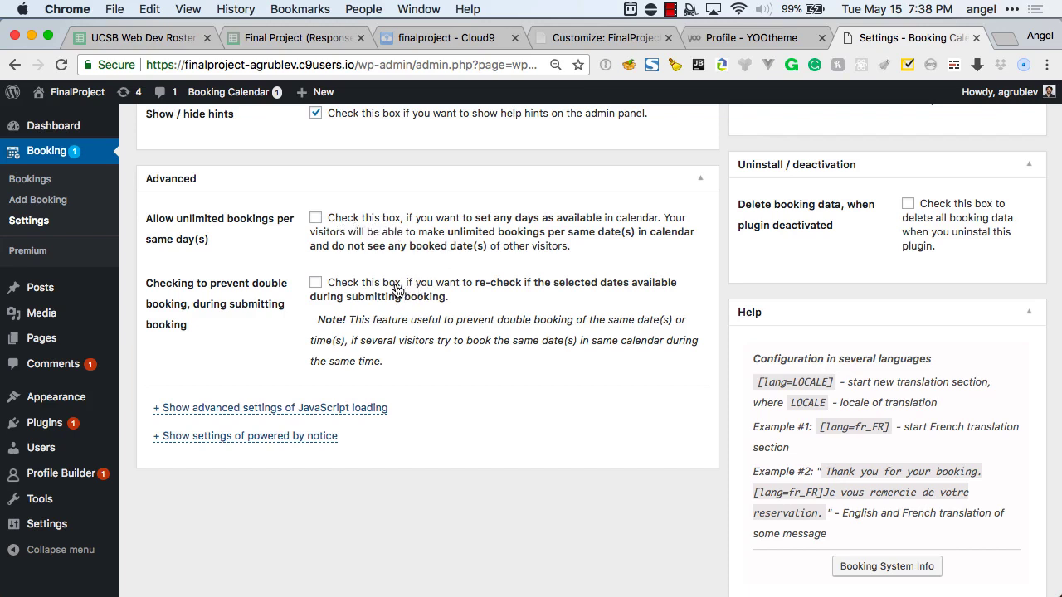
Keep the double-booking re-check off after its speed warning, and expand the advanced JavaScript options.
left_click(353, 288)
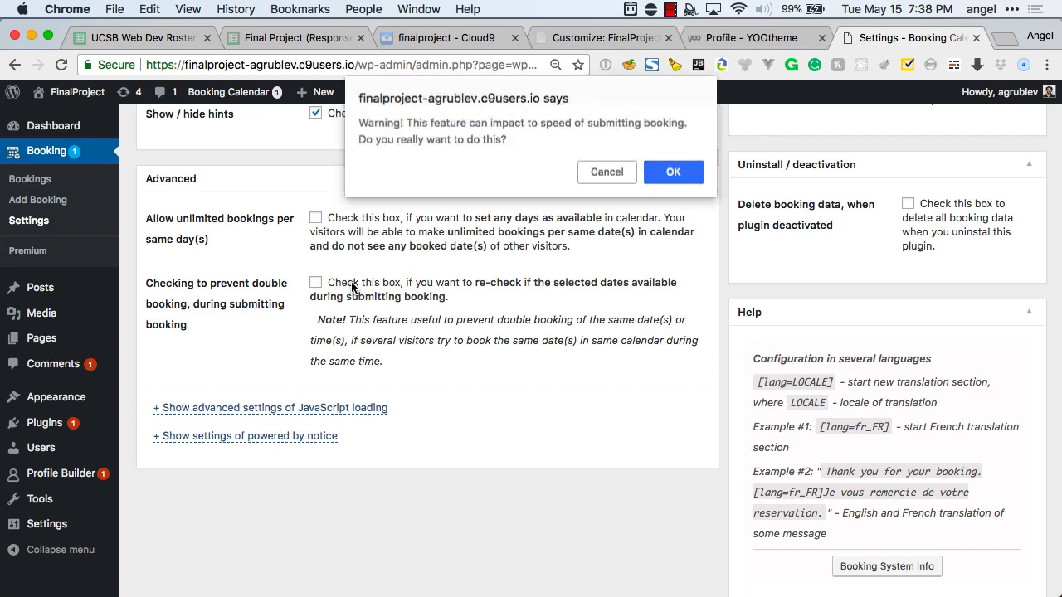
left_click(606, 172)
scroll(536, 338, "down", 1)
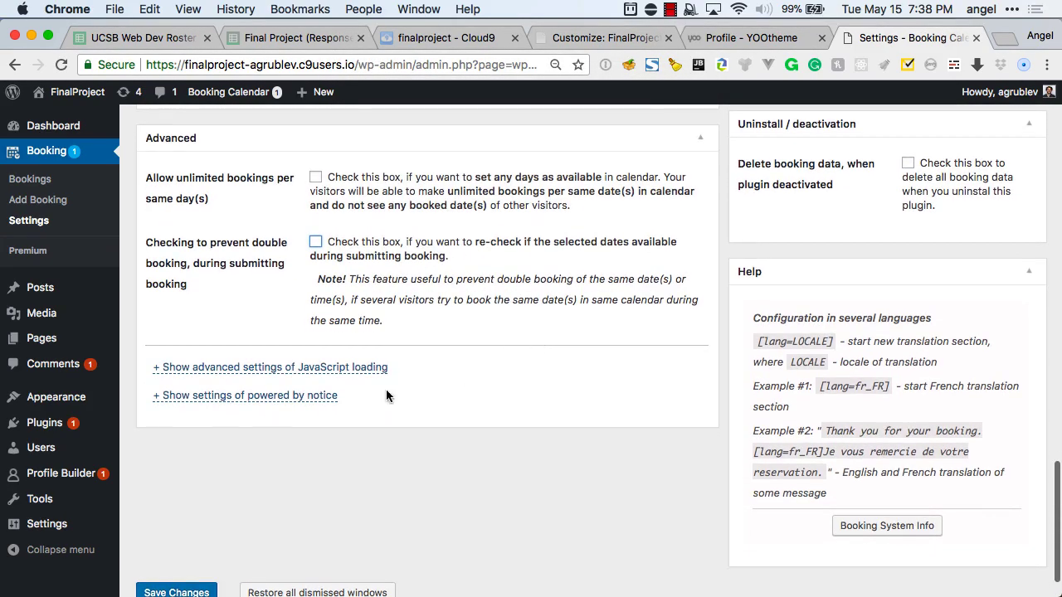
left_click(359, 367)
Expand the powered-by notice settings and save the general settings.
scroll(362, 375, "down", 1)
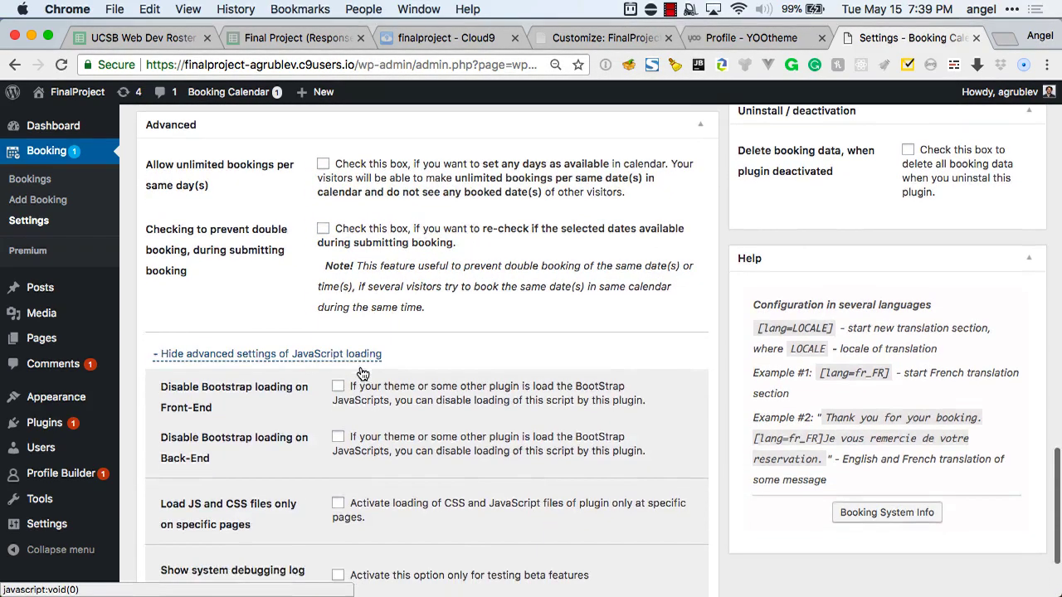
scroll(363, 375, "down", 3)
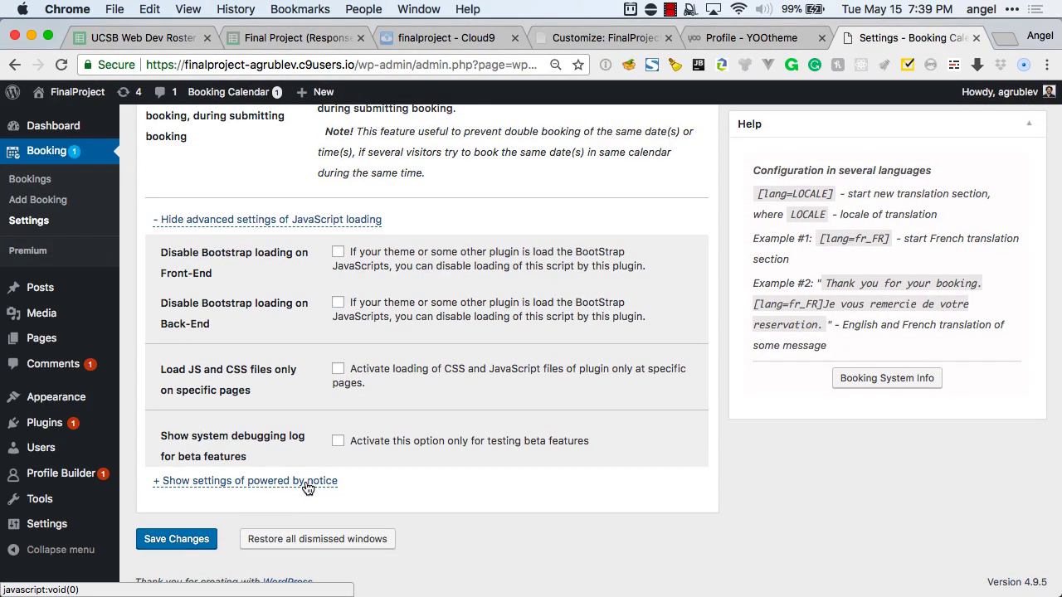
left_click(307, 483)
scroll(435, 452, "down", 2)
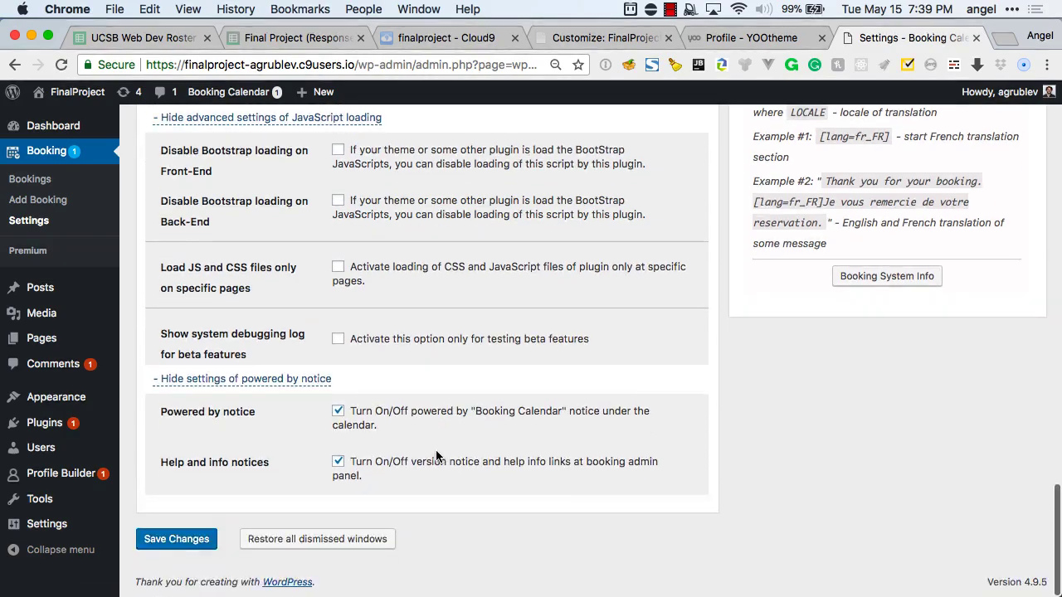
scroll(414, 388, "up", 6)
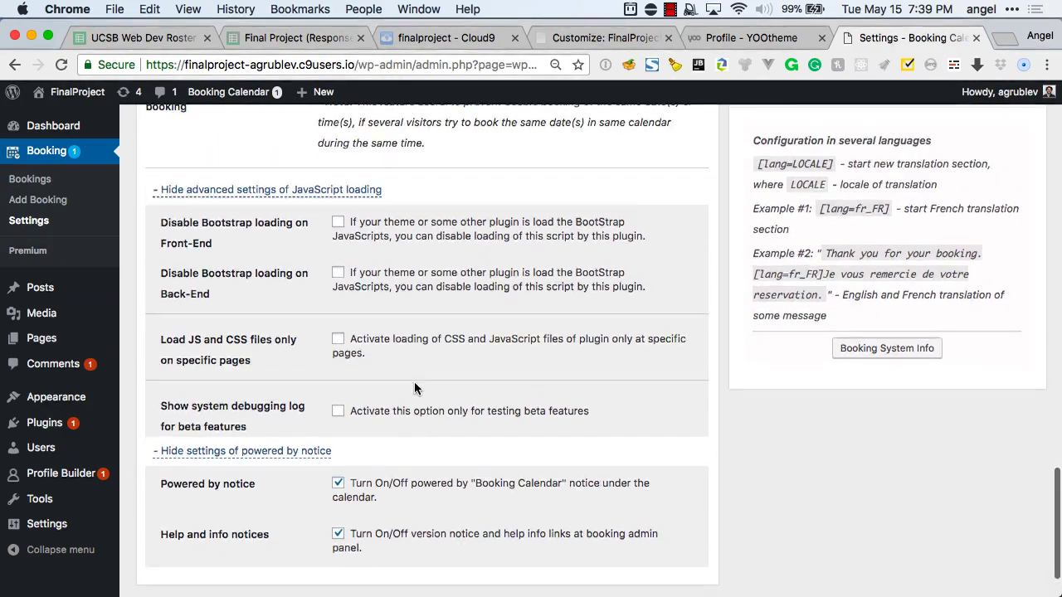
scroll(414, 386, "up", 3)
scroll(416, 388, "down", 3)
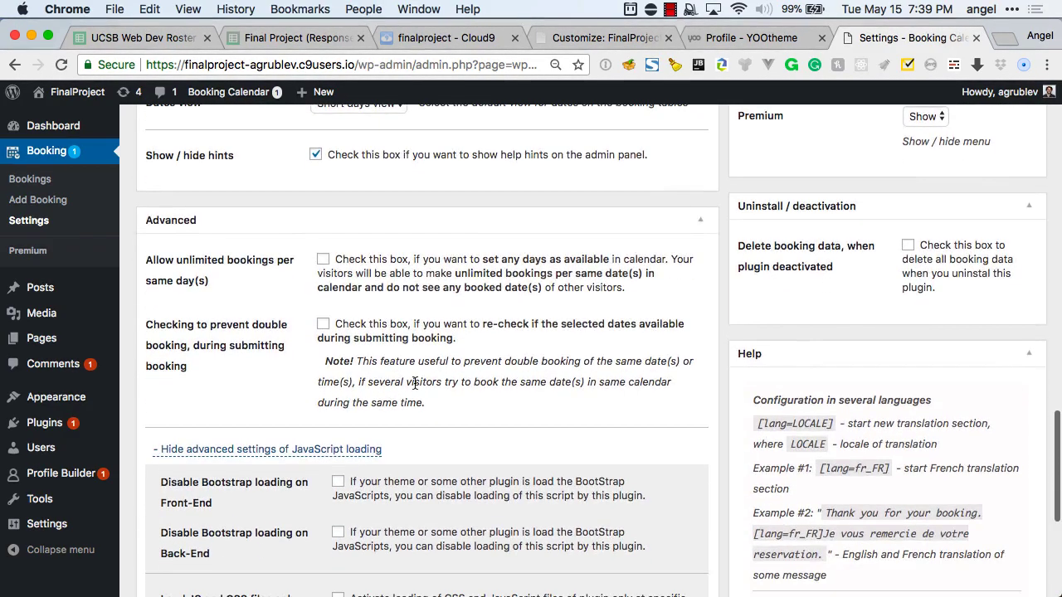
scroll(415, 381, "up", 12)
scroll(415, 380, "up", 20)
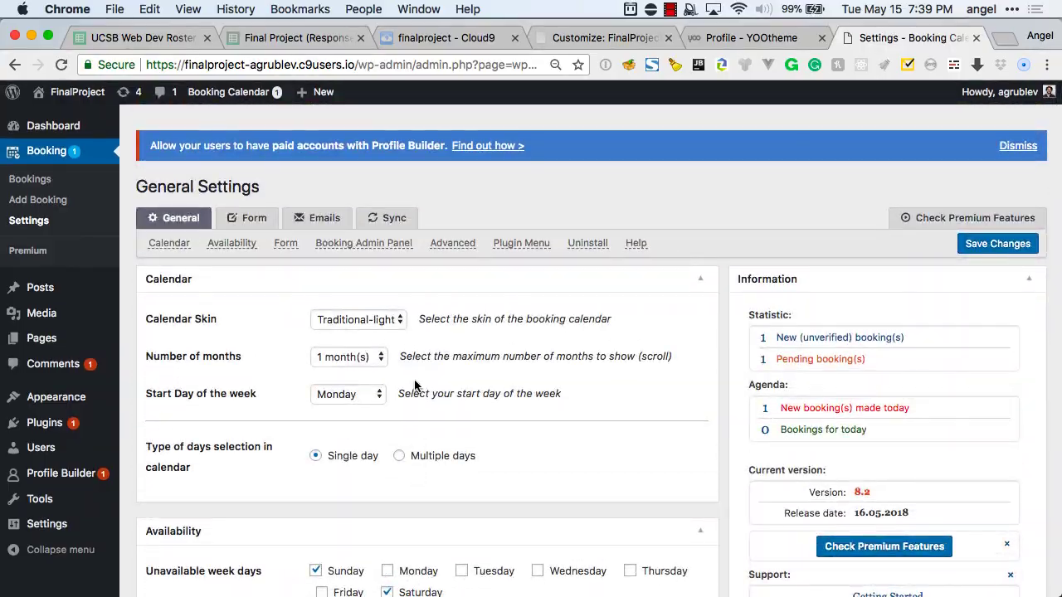
scroll(415, 386, "down", 15)
scroll(415, 386, "down", 15)
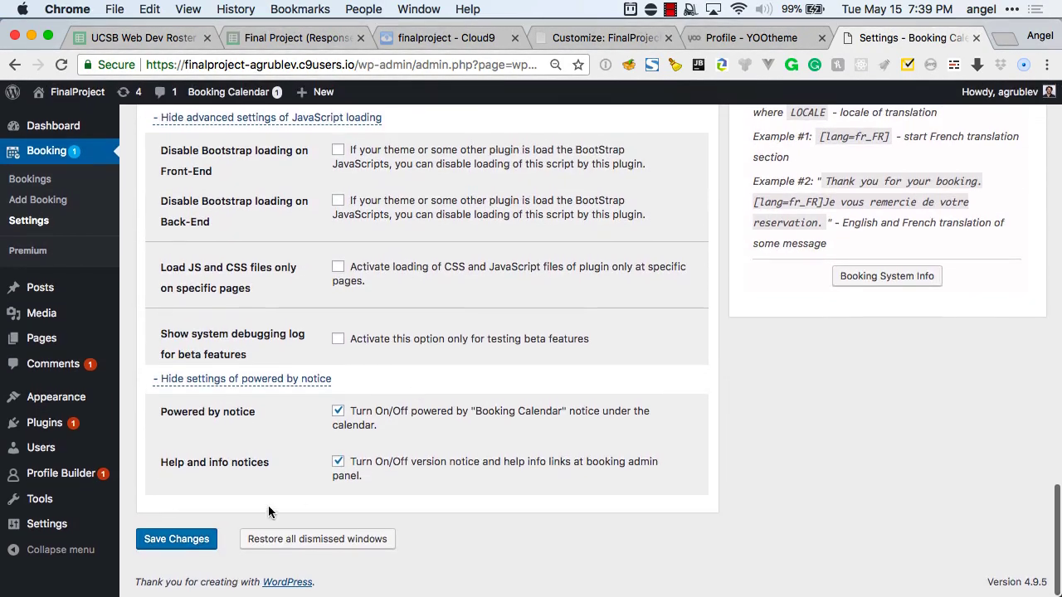
left_click(198, 542)
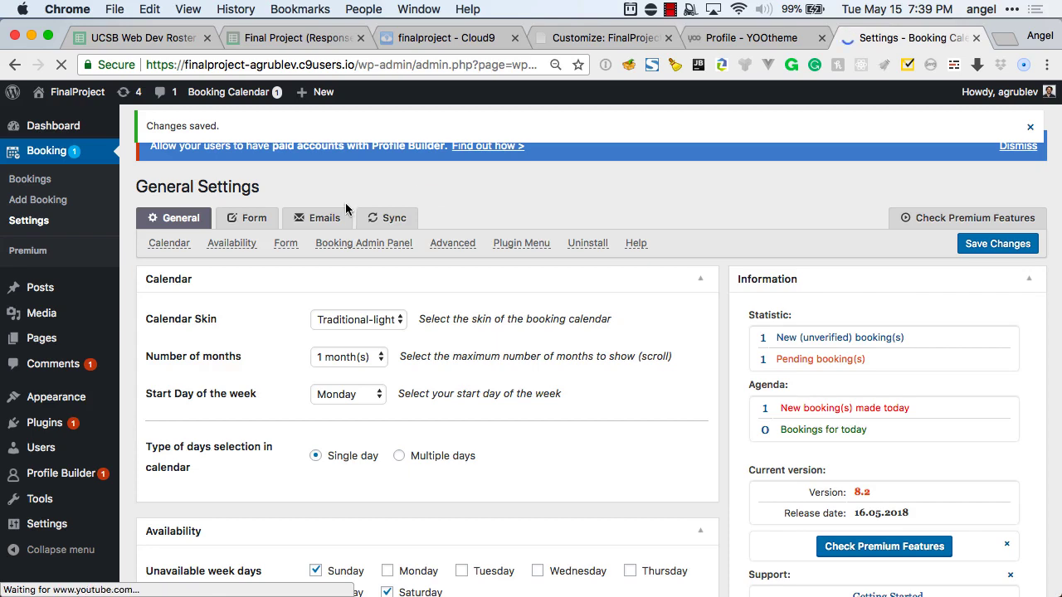
Open the booking Form fields and relabel the Details field as 'Address'.
left_click(244, 227)
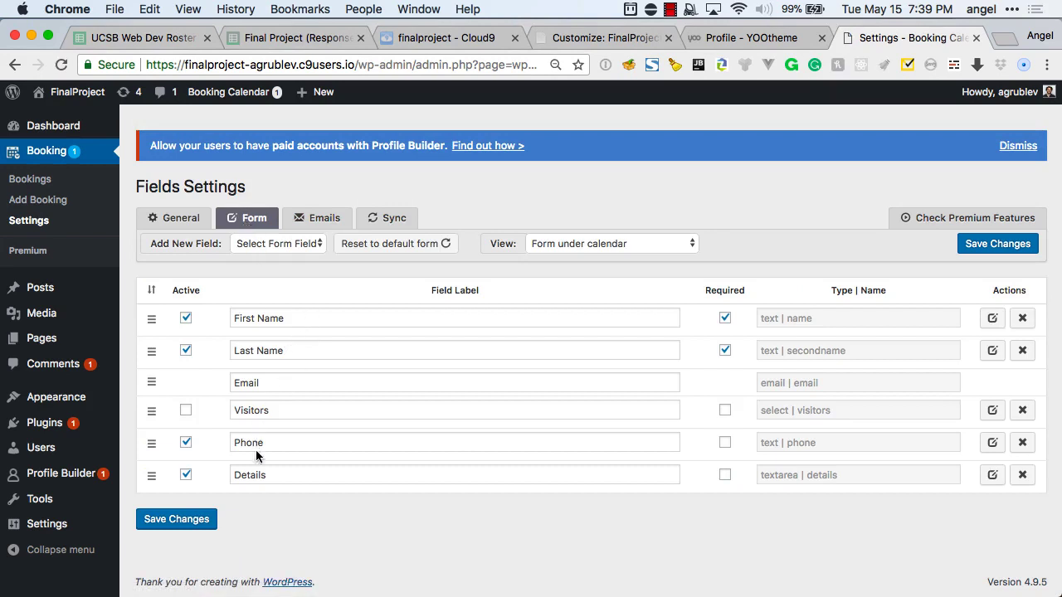
left_click(253, 476)
type("Addres")
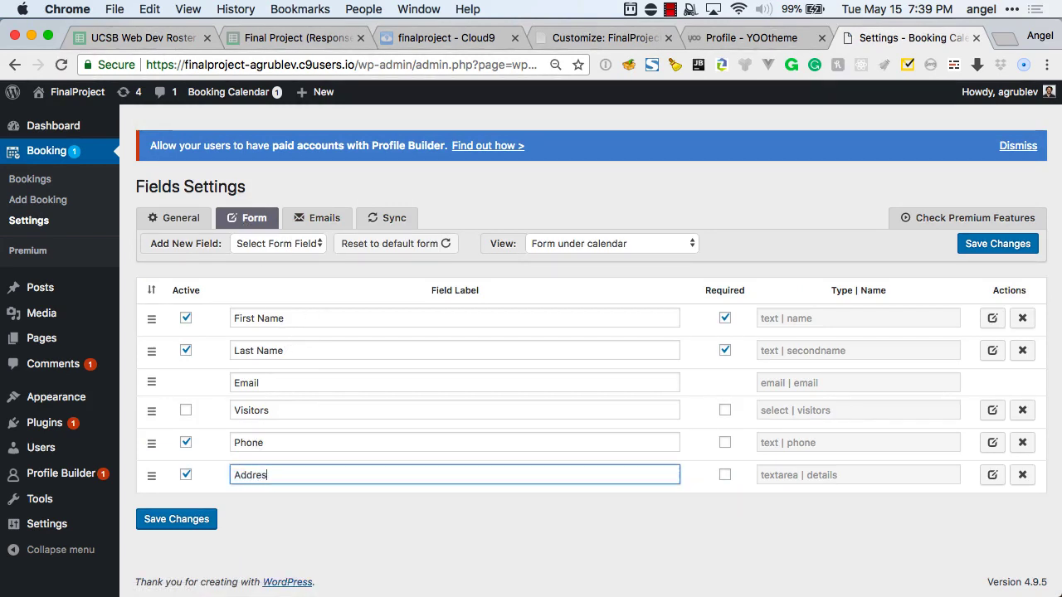
type("s")
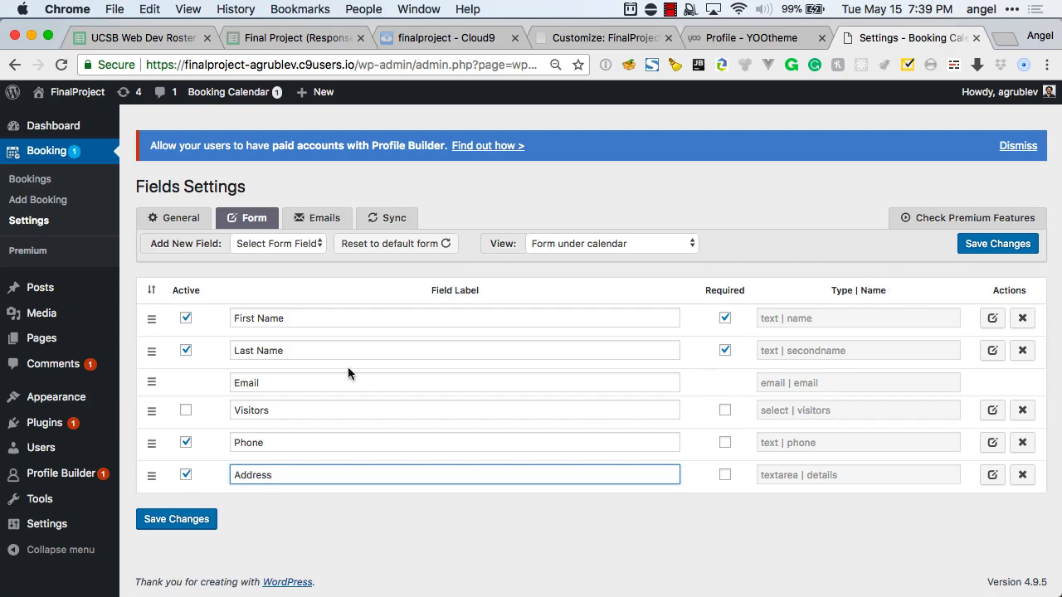
left_click(277, 244)
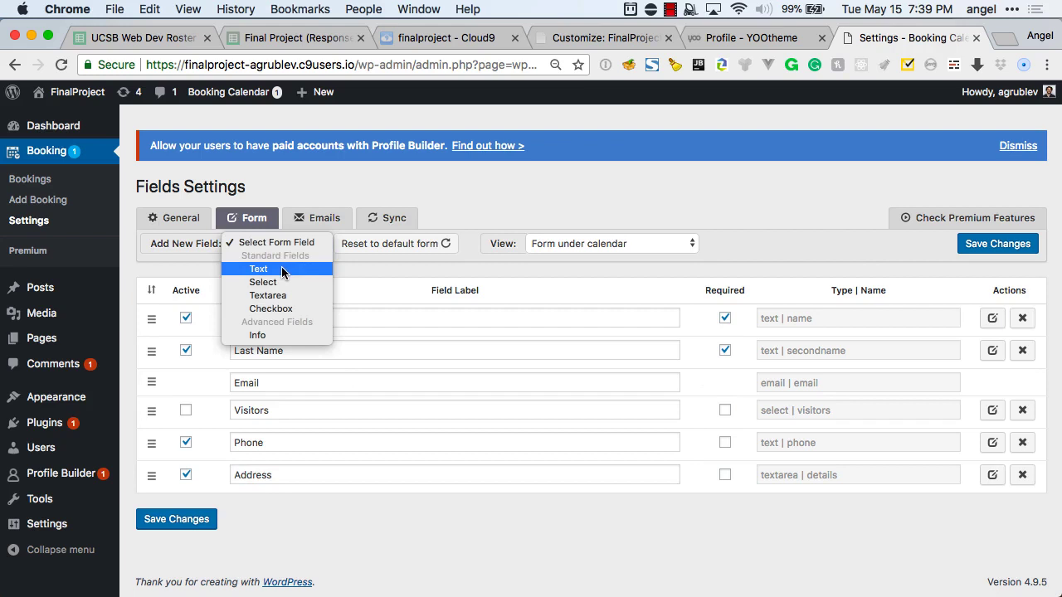
Add a required Text field labelled 'Zip' to the booking form.
left_click(282, 270)
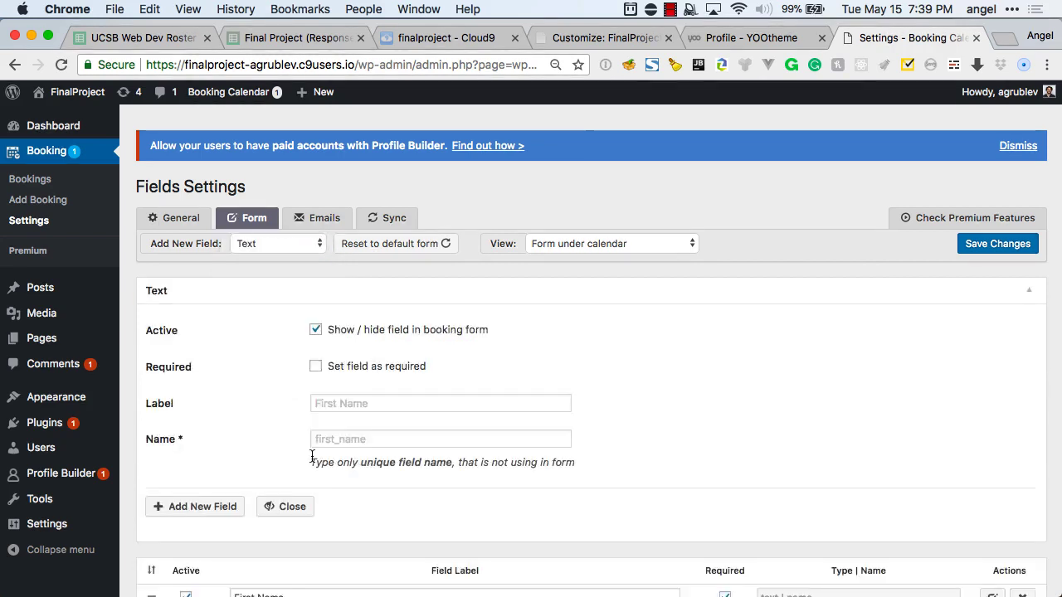
left_click(338, 405)
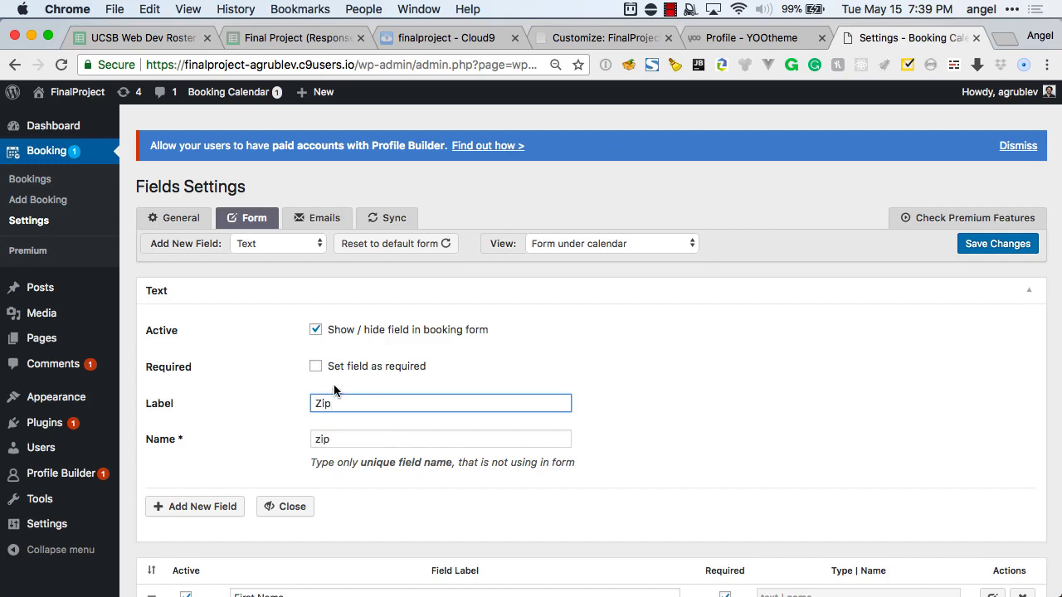
left_click(317, 367)
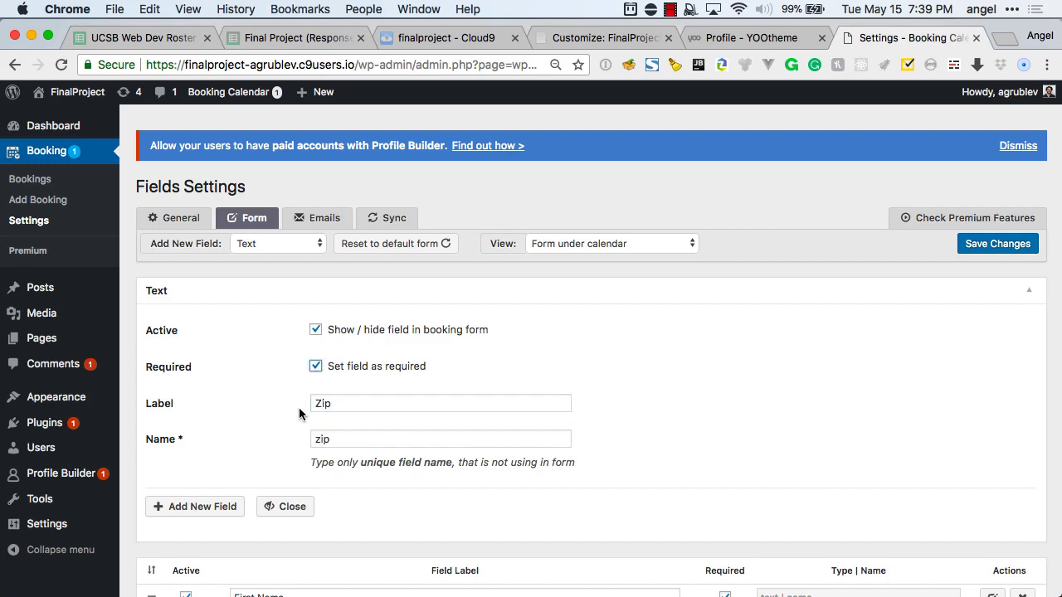
left_click(202, 508)
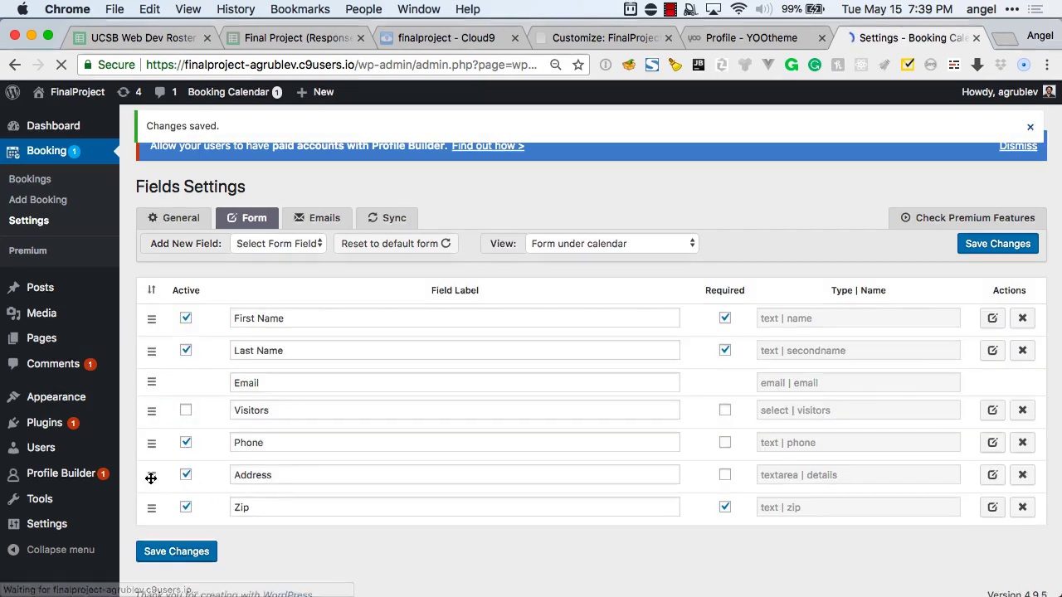
Try reordering the Address and Zip rows, review the form layouts, then save the form fields.
mouse_move(151, 475)
left_mouse_down()
mouse_move(148, 436)
mouse_move(156, 470)
left_mouse_up()
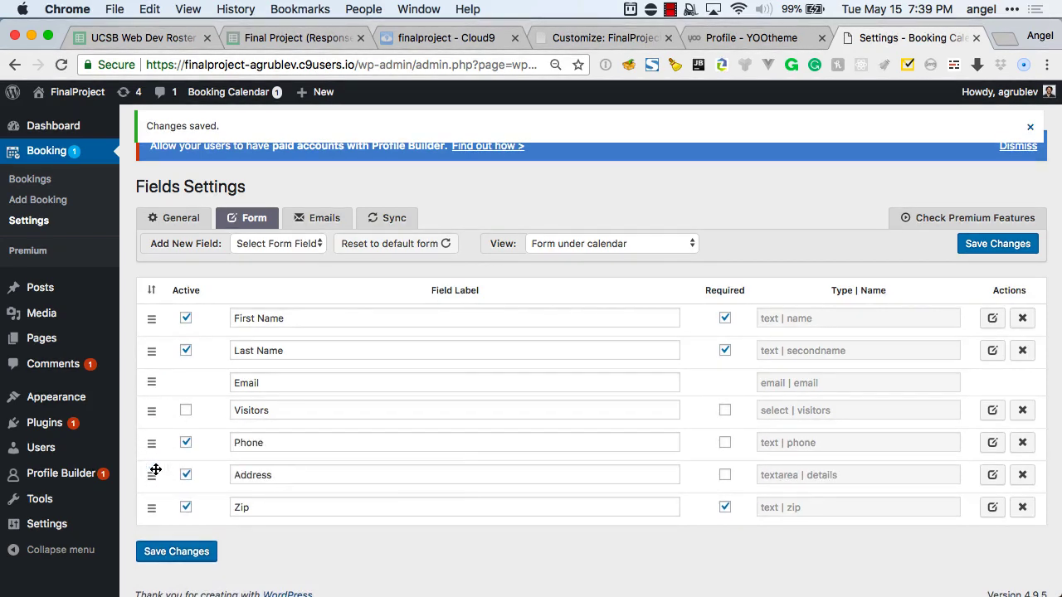
mouse_move(150, 507)
left_mouse_down()
mouse_move(149, 486)
mouse_move(150, 505)
left_mouse_up()
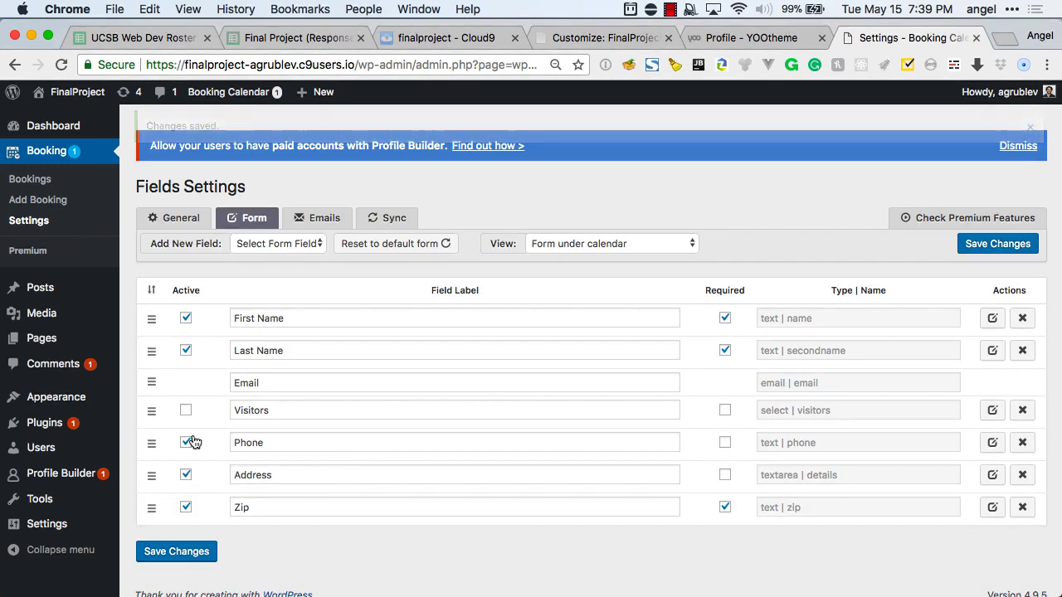
left_click(612, 243)
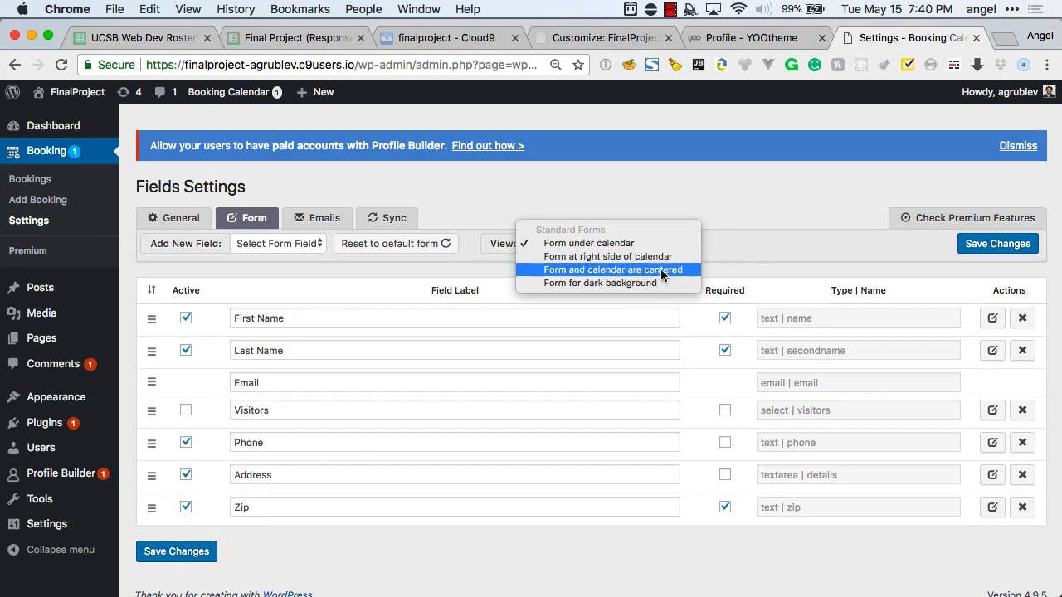
left_click(748, 232)
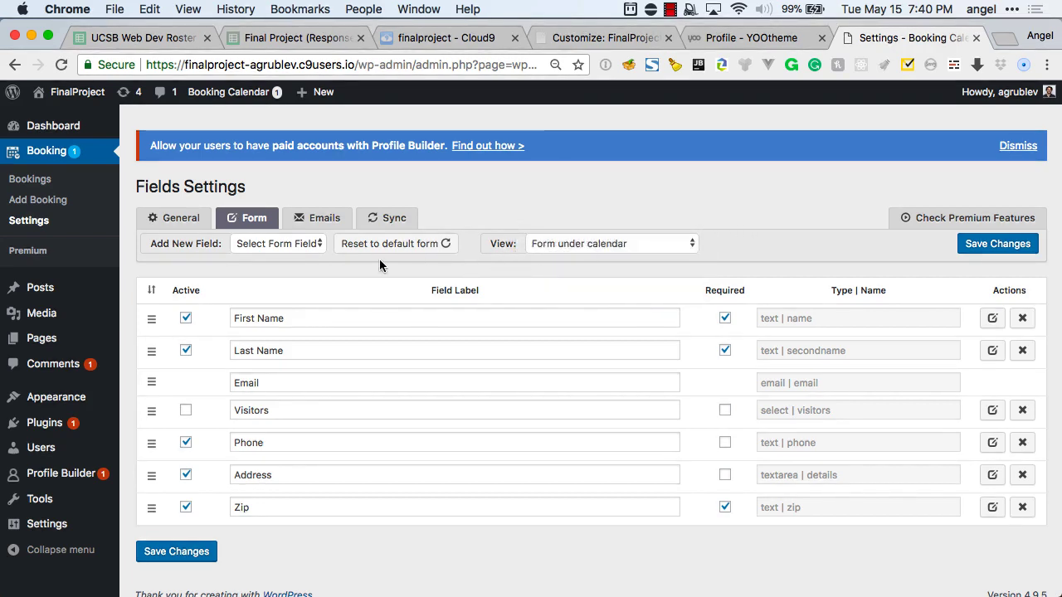
left_click(180, 553)
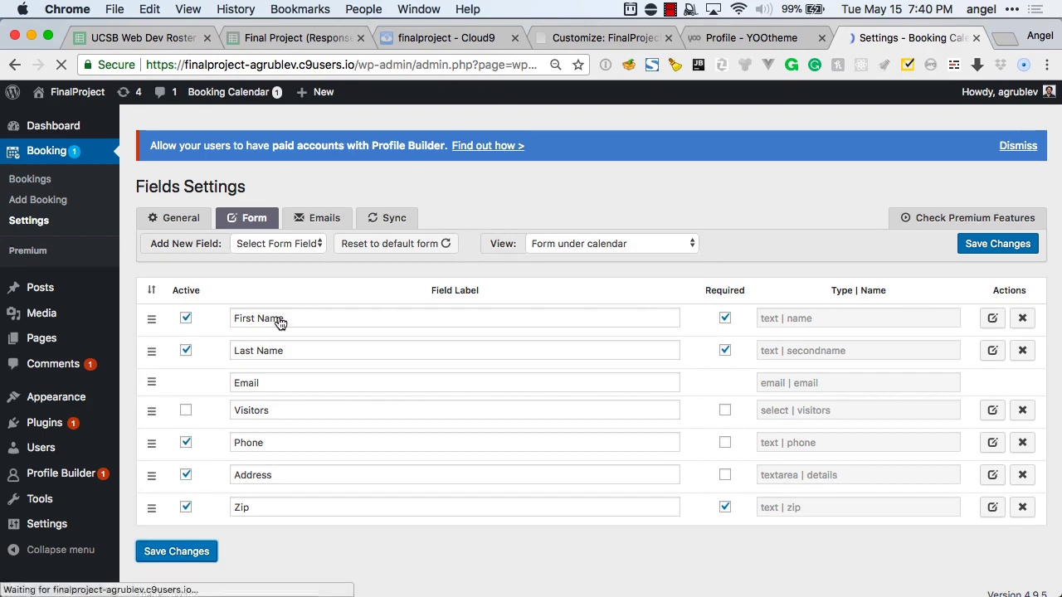
Save the New (admin) email notification with subject 'New booking' and the Plain template.
left_click(313, 218)
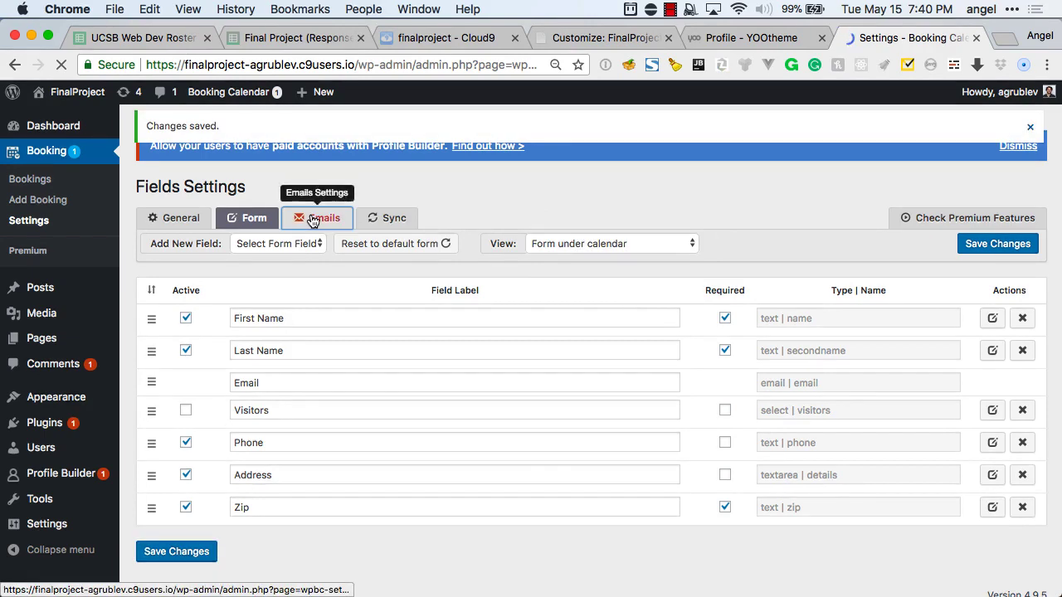
scroll(279, 328, "down", 2)
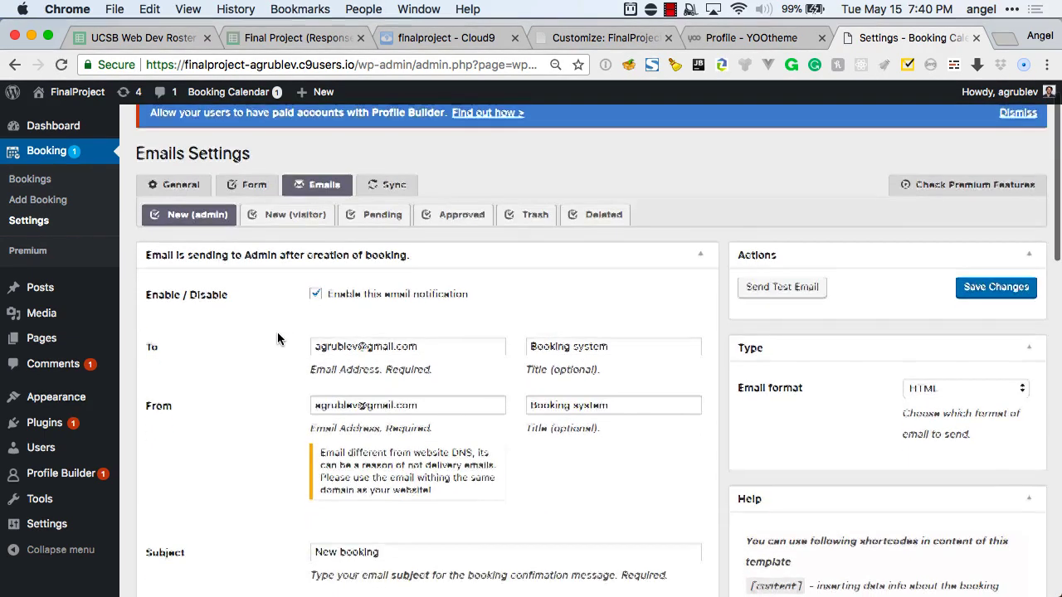
scroll(277, 339, "down", 6)
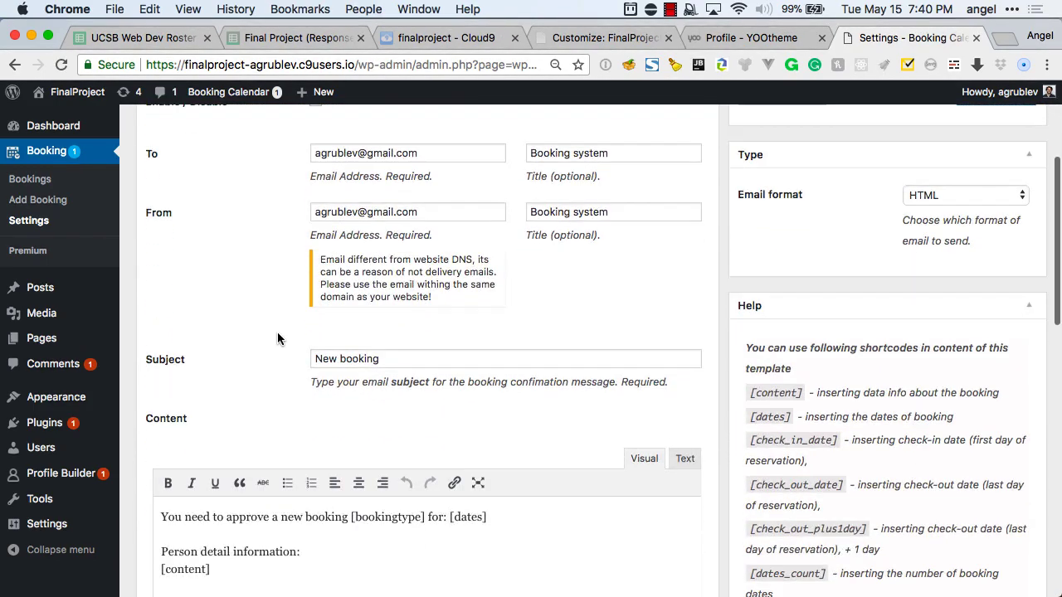
scroll(277, 338, "down", 2)
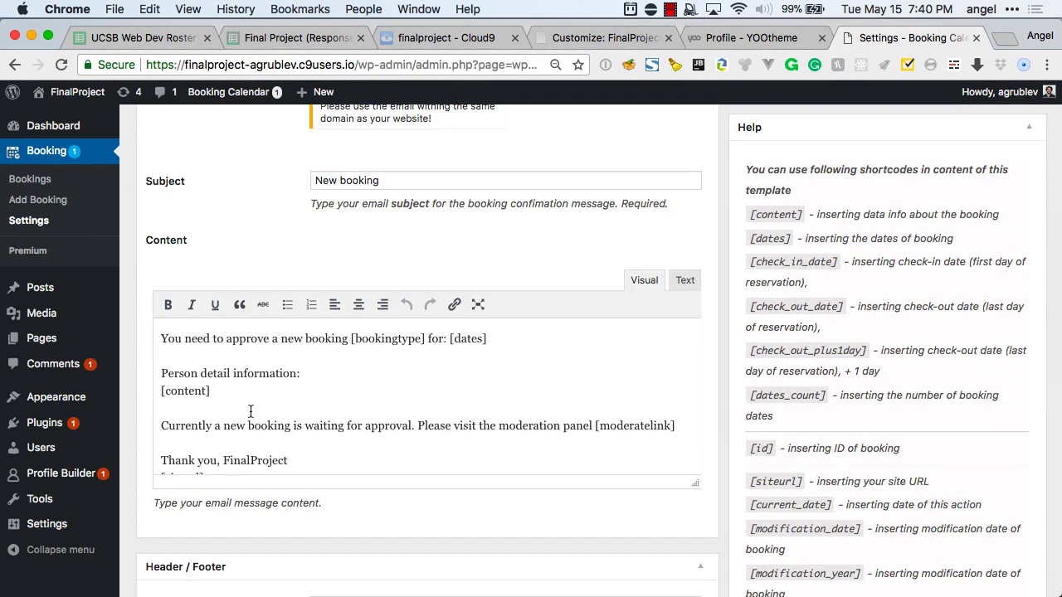
scroll(250, 412, "down", 1)
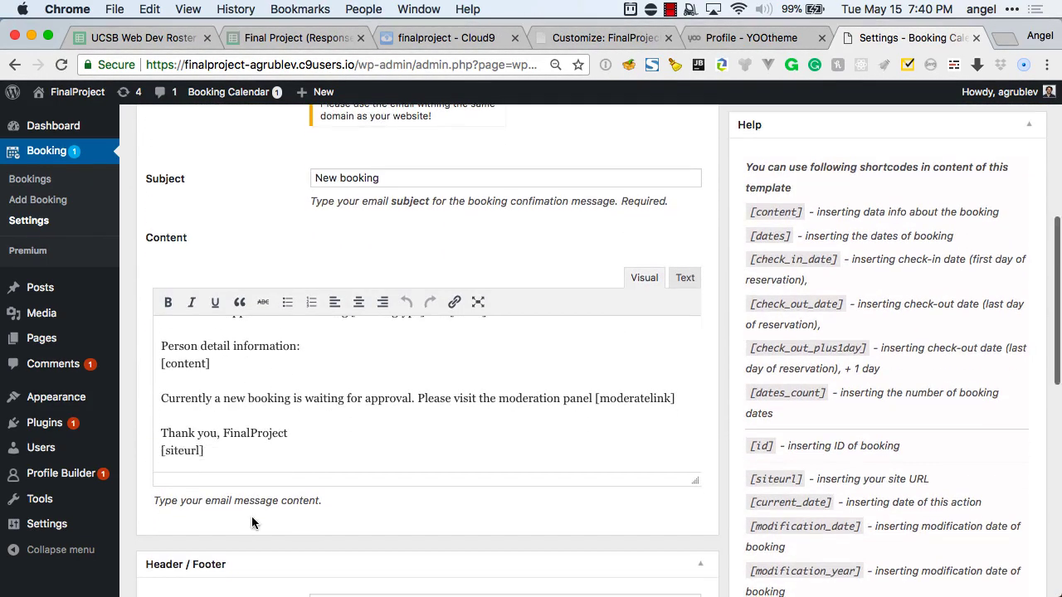
right_click(252, 521)
left_click(230, 525)
scroll(294, 494, "down", 2)
scroll(294, 495, "down", 12)
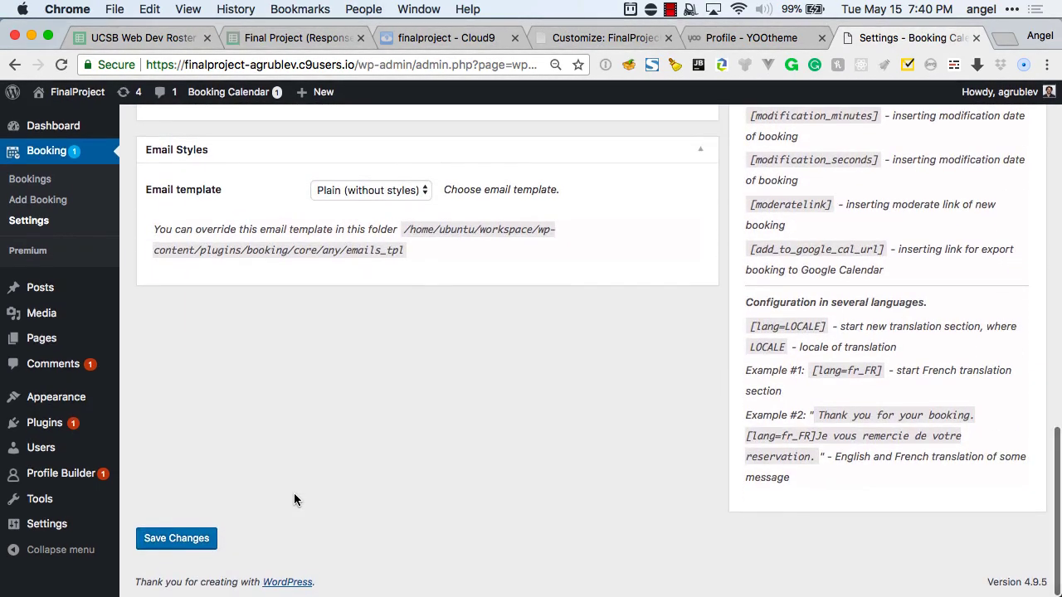
left_click(207, 540)
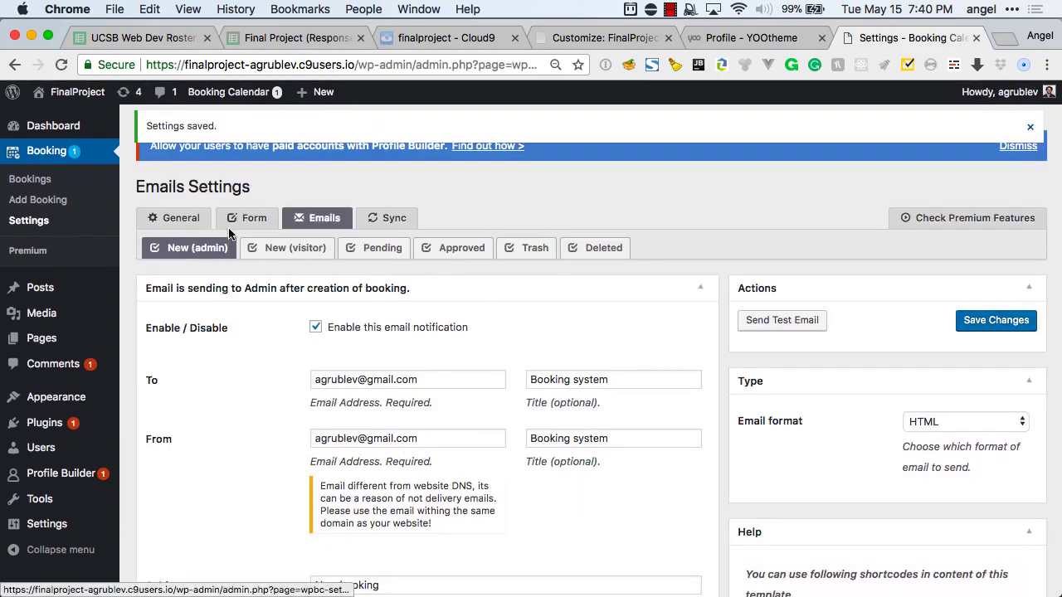
scroll(705, 298, "down", 5)
scroll(764, 322, "down", 10)
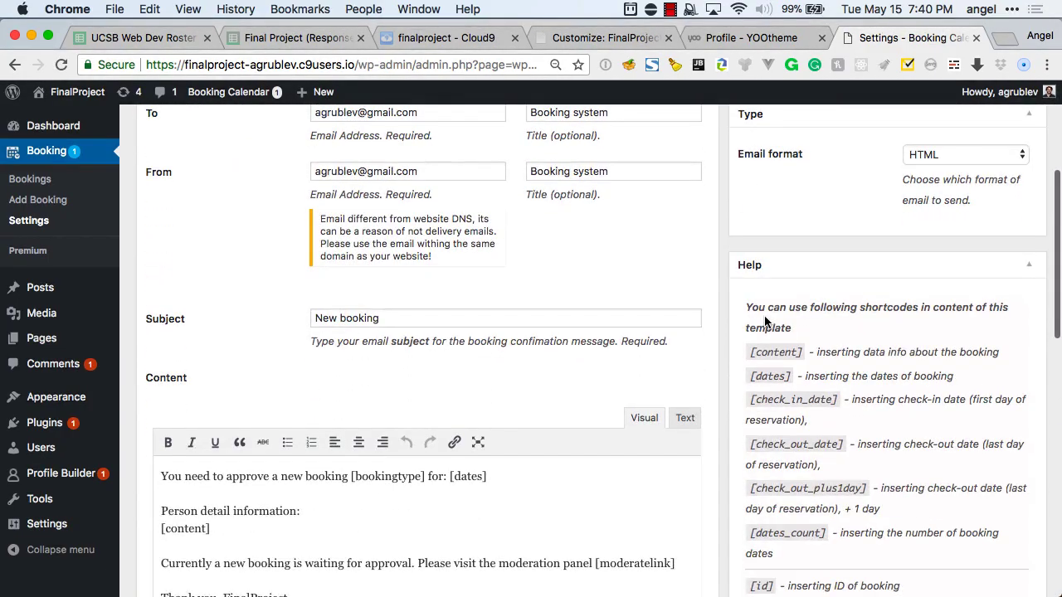
scroll(764, 321, "down", 4)
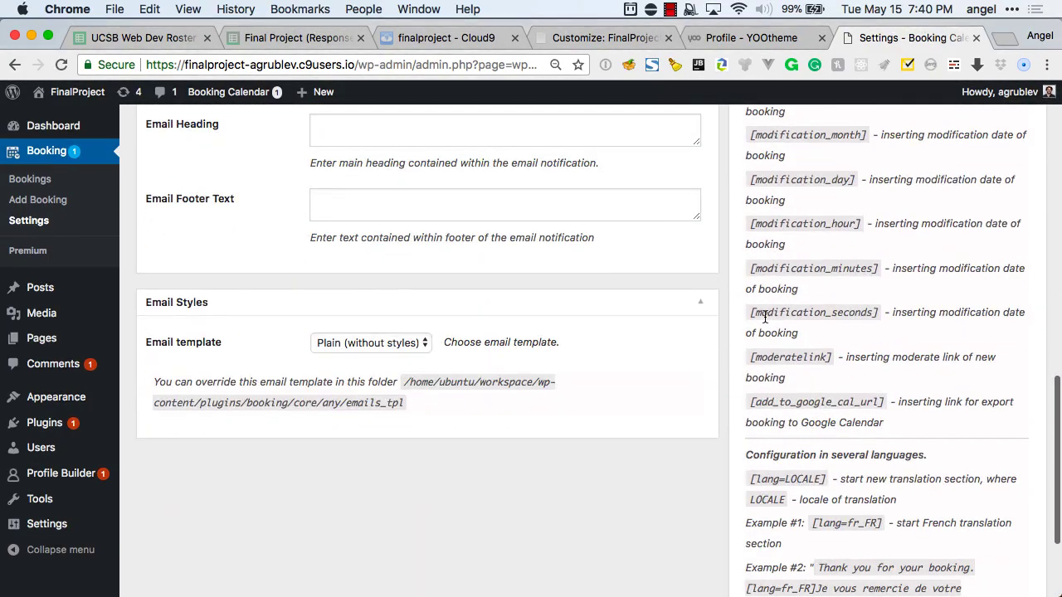
scroll(764, 322, "up", 15)
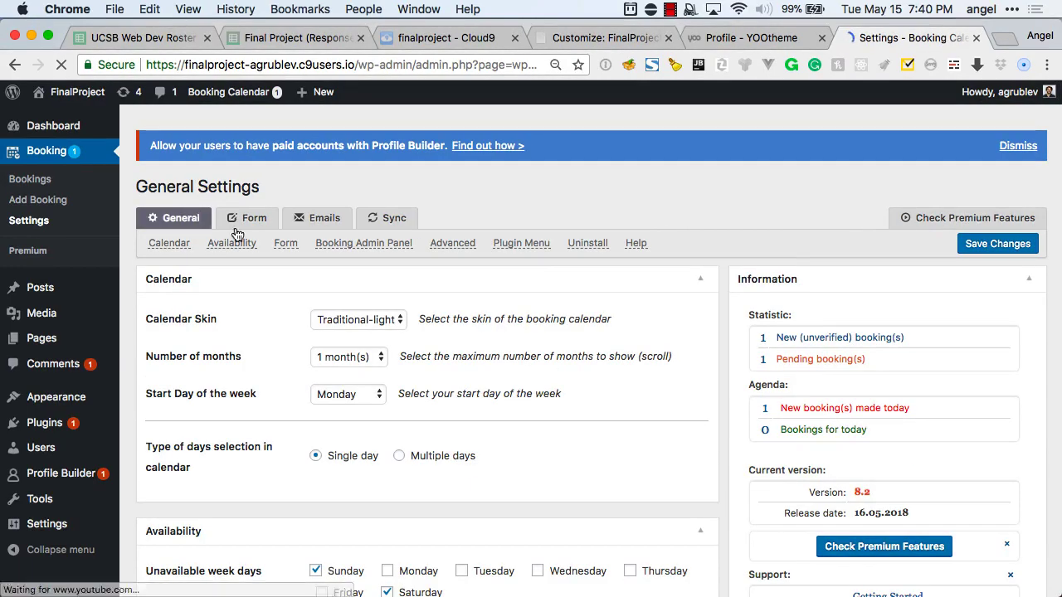
Open Booking System Info, Getting Started and Help Info in new browser tabs.
scroll(757, 347, "down", 3)
scroll(756, 346, "down", 12)
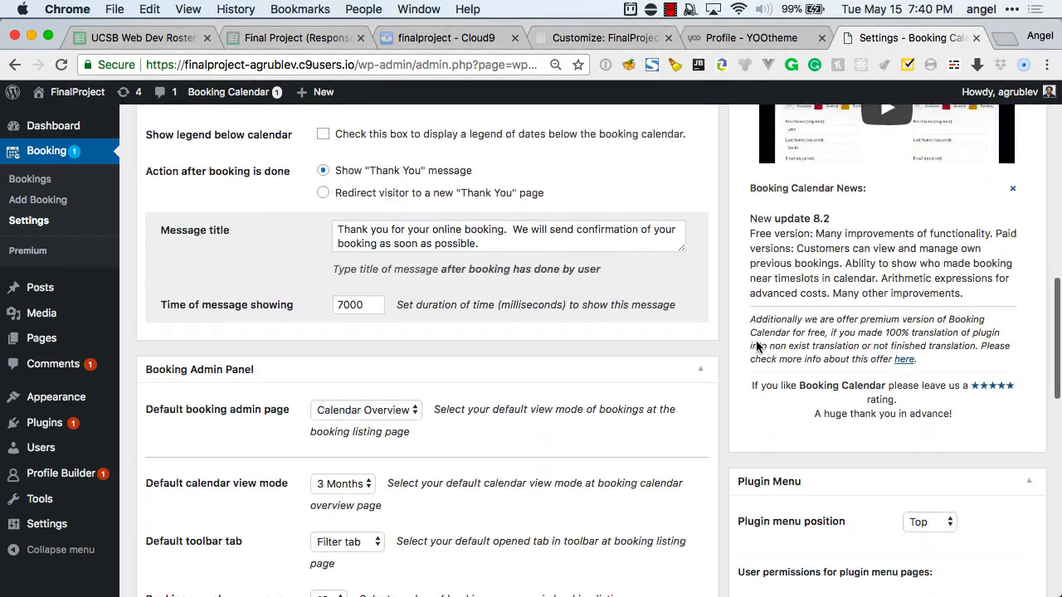
scroll(756, 347, "down", 10)
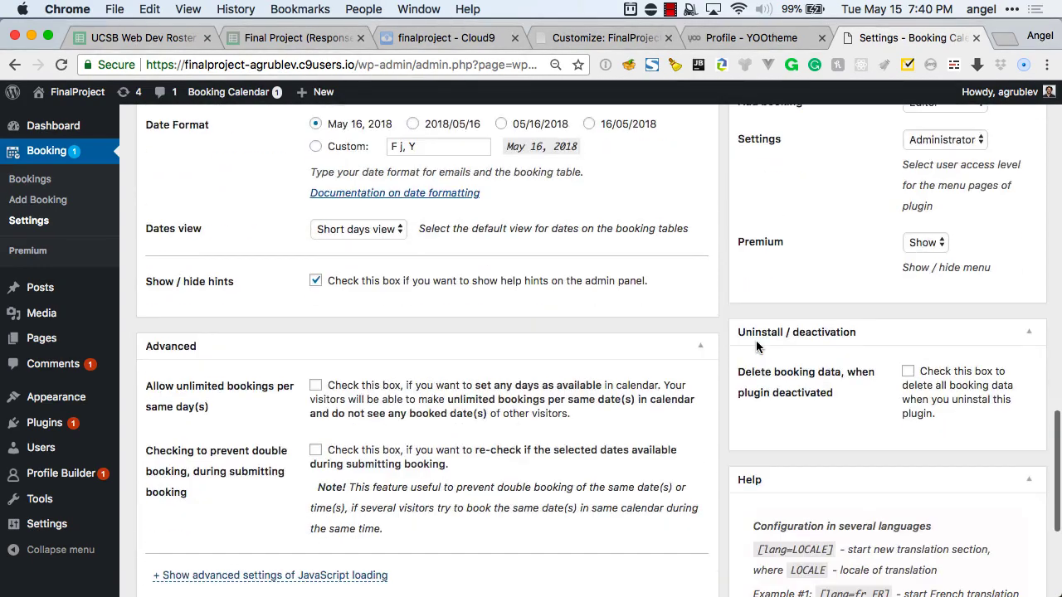
scroll(756, 347, "down", 2)
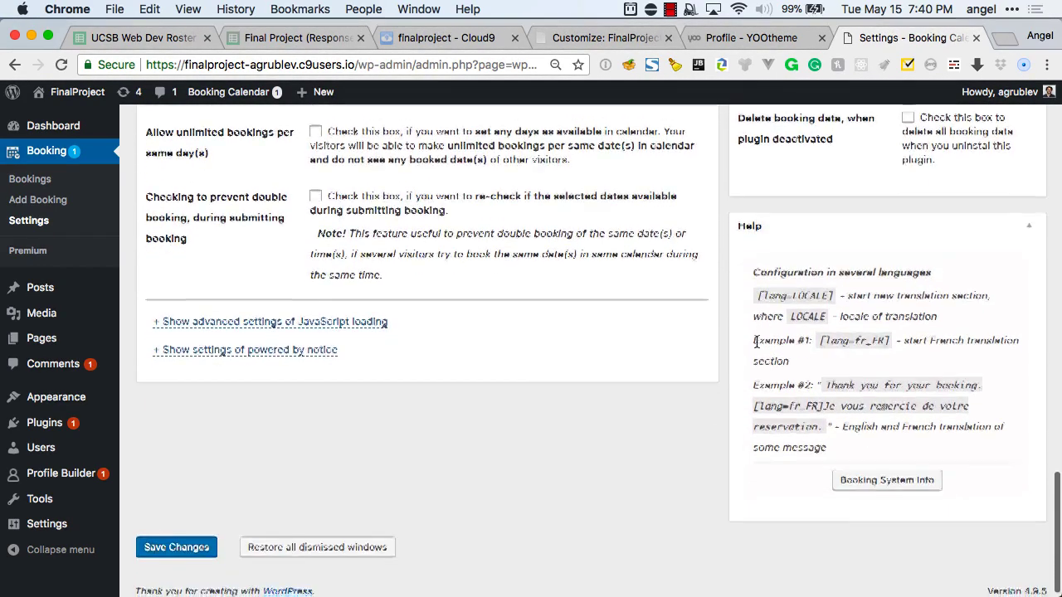
left_click(871, 472)
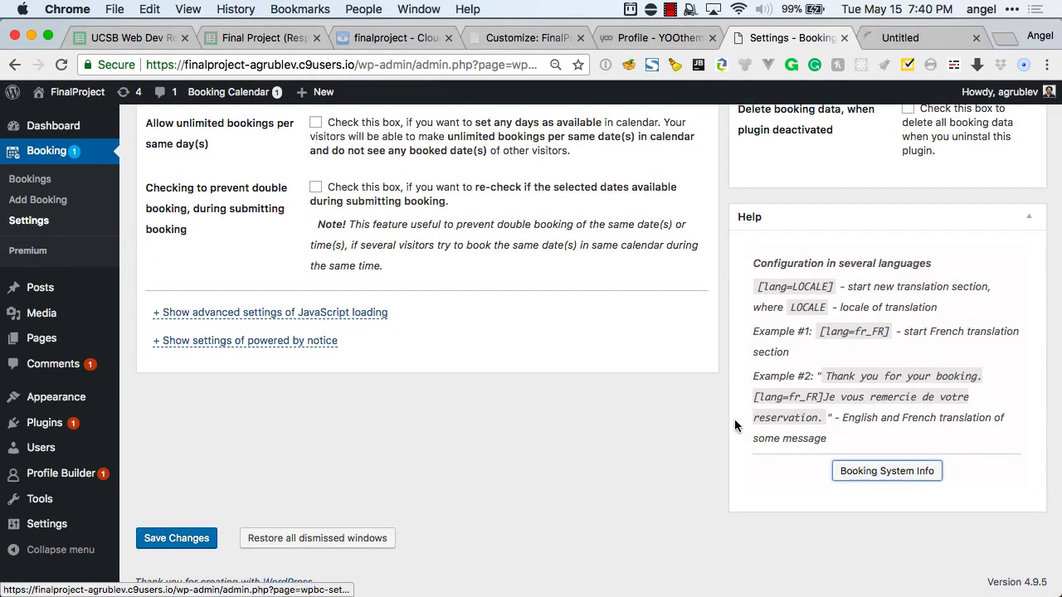
scroll(590, 406, "up", 15)
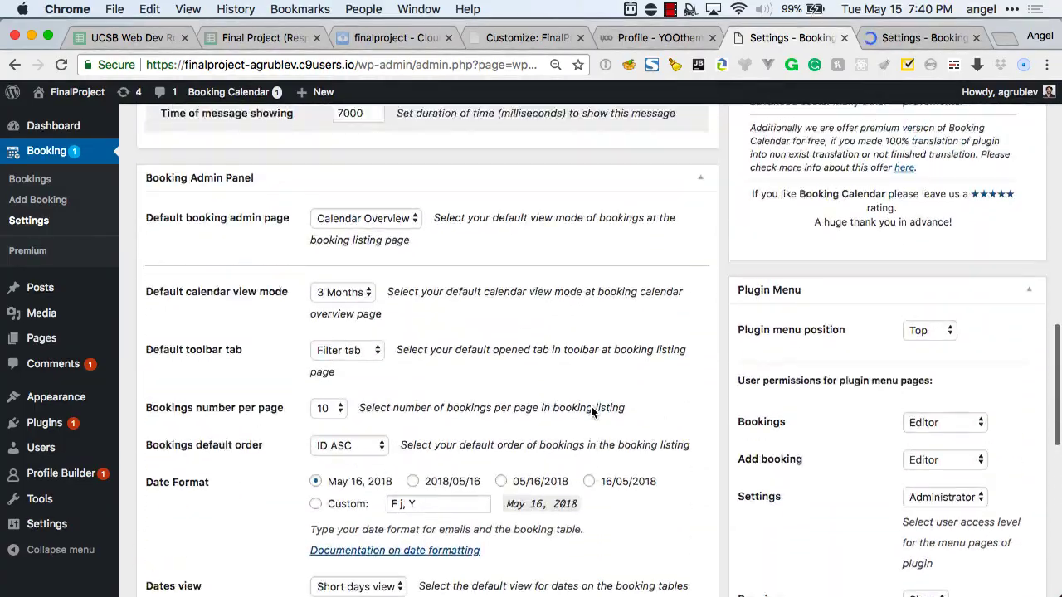
scroll(591, 410, "up", 5)
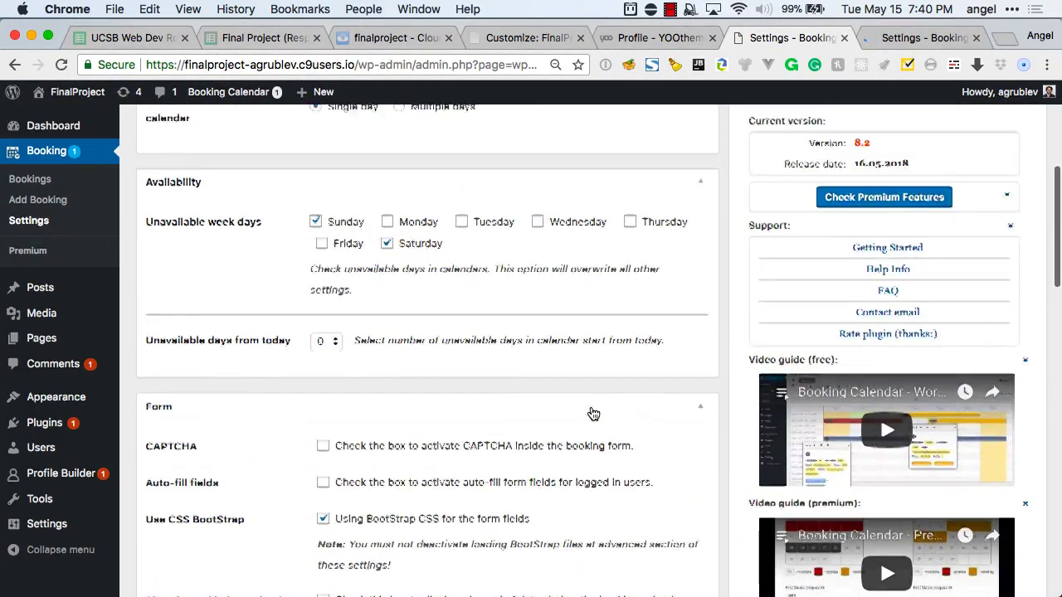
left_click(900, 267, "super")
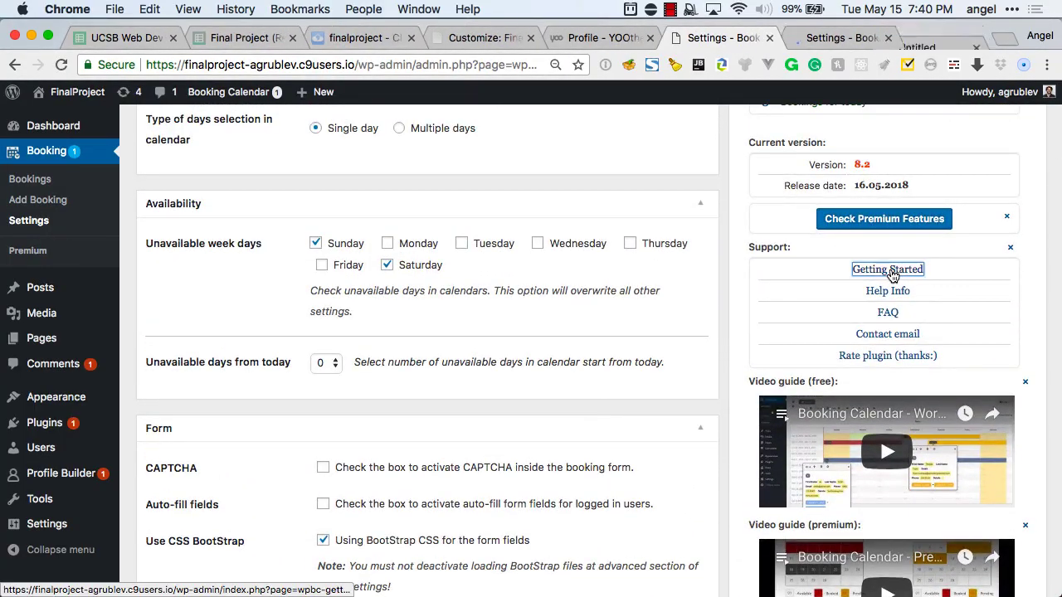
left_click(888, 291, "super")
Switch to the Welcome to Booking Calendar tab and read how to add the booking form.
key("ctrl+Tab")
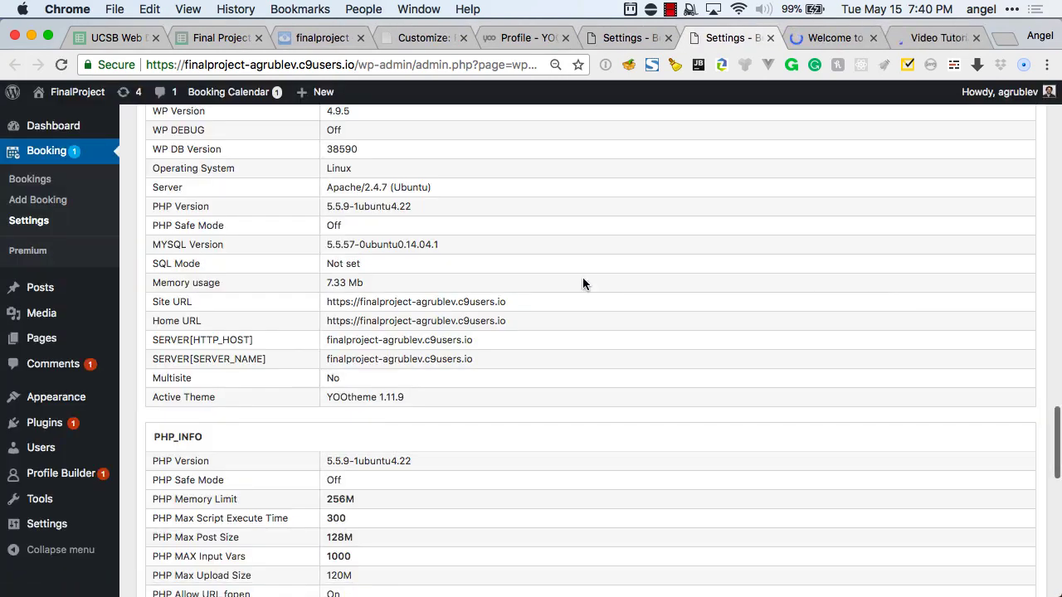
key("ctrl+Tab")
scroll(470, 294, "down", 4)
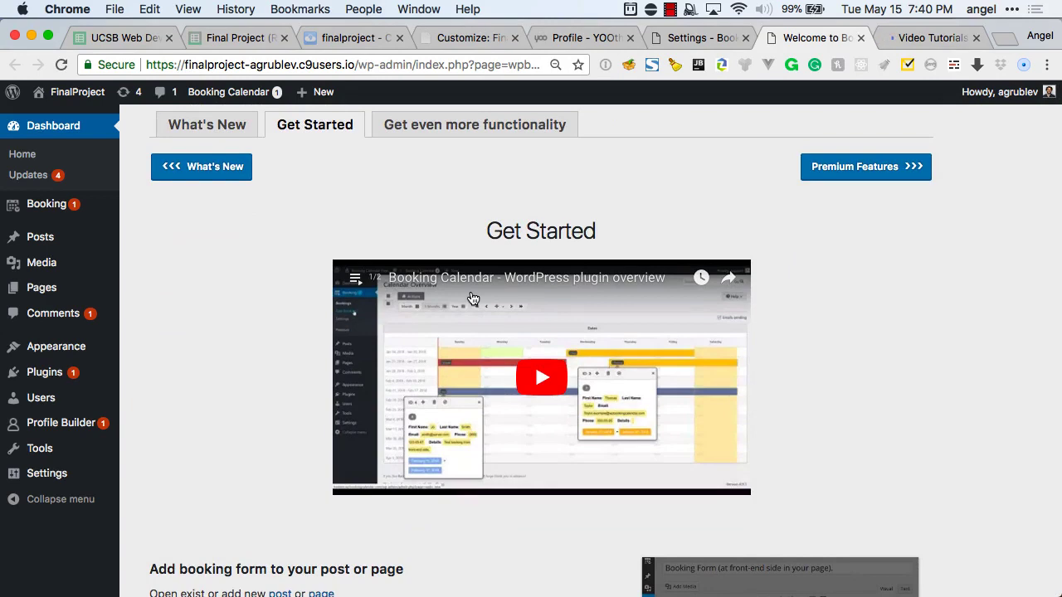
scroll(471, 353, "down", 6)
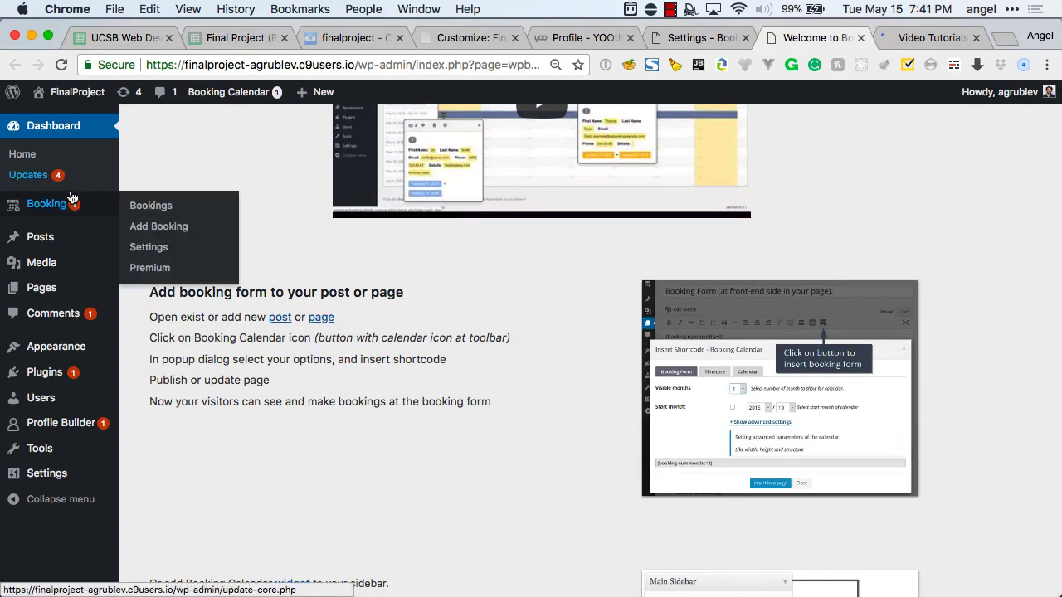
mouse_move(42, 277)
mouse_move(40, 295)
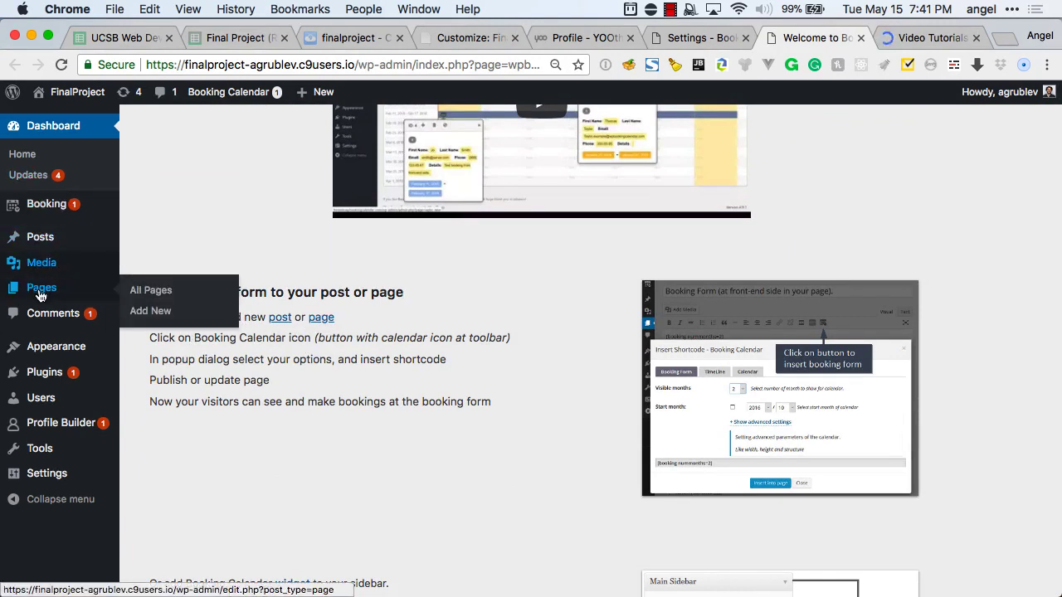
Create a new draft page titled 'Book Us'.
left_click(151, 313)
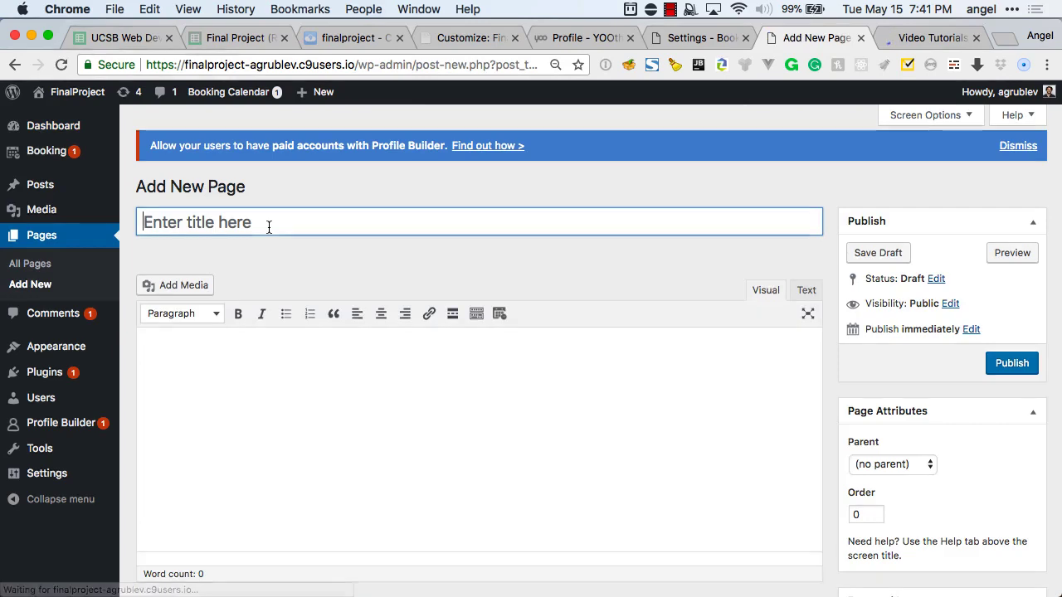
left_click(268, 228)
type("B")
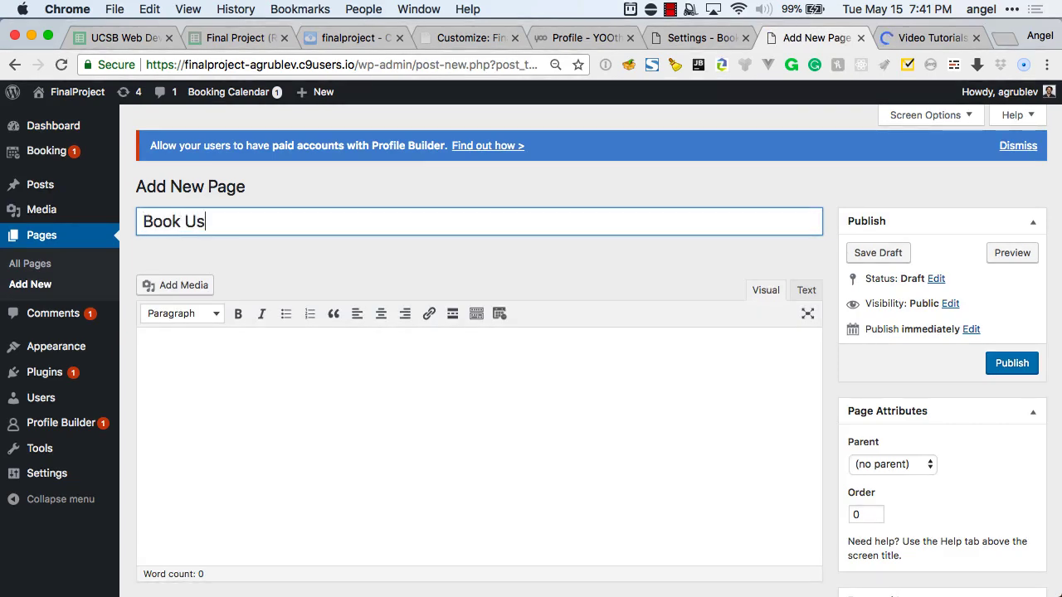
type("ook Us")
left_click(282, 380)
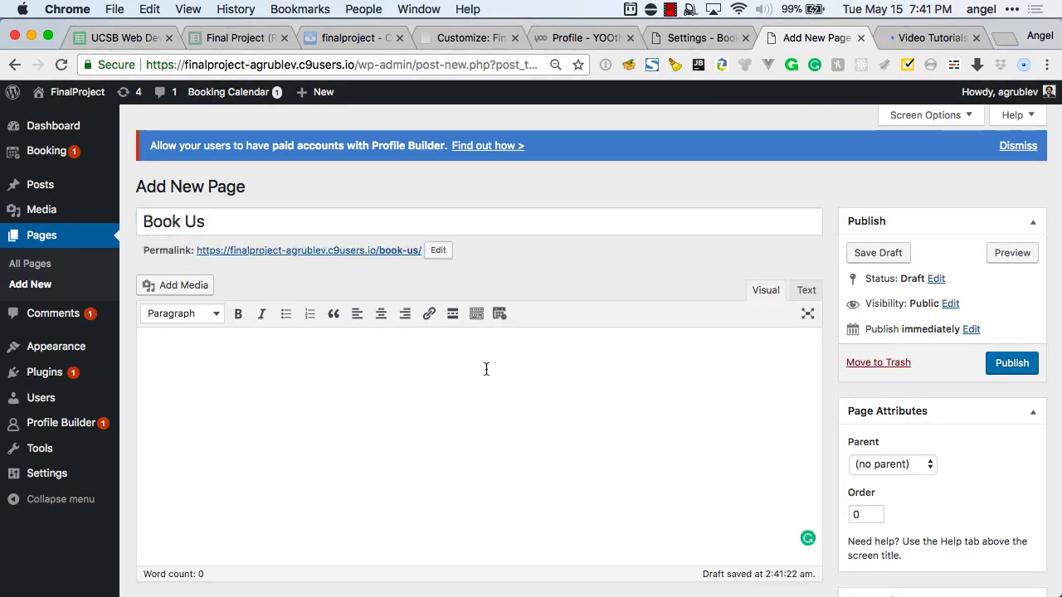
scroll(486, 369, "down", 2)
scroll(486, 368, "down", 2)
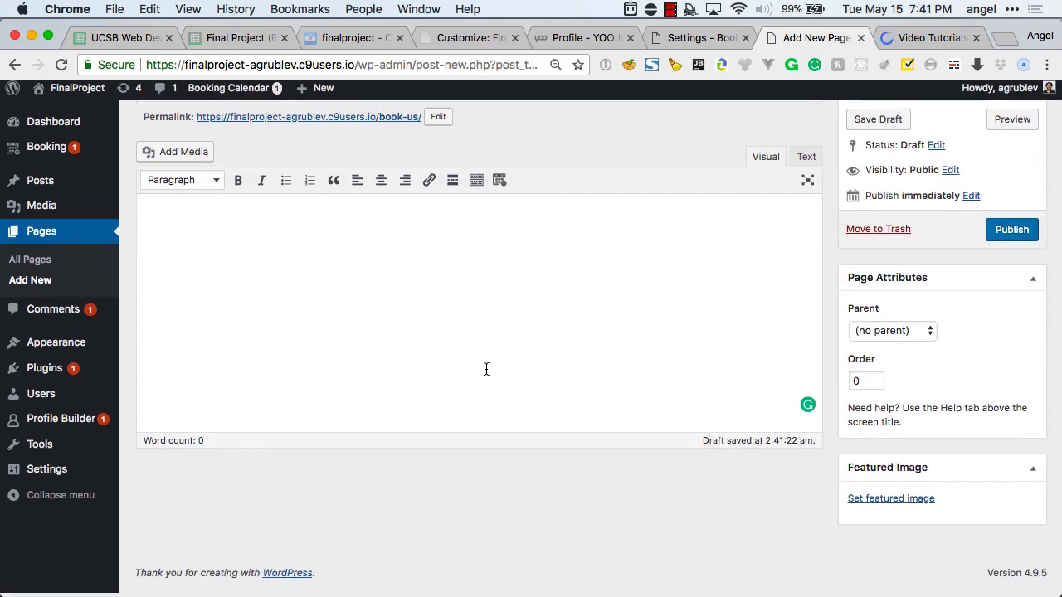
scroll(487, 368, "up", 3)
scroll(486, 368, "up", 1)
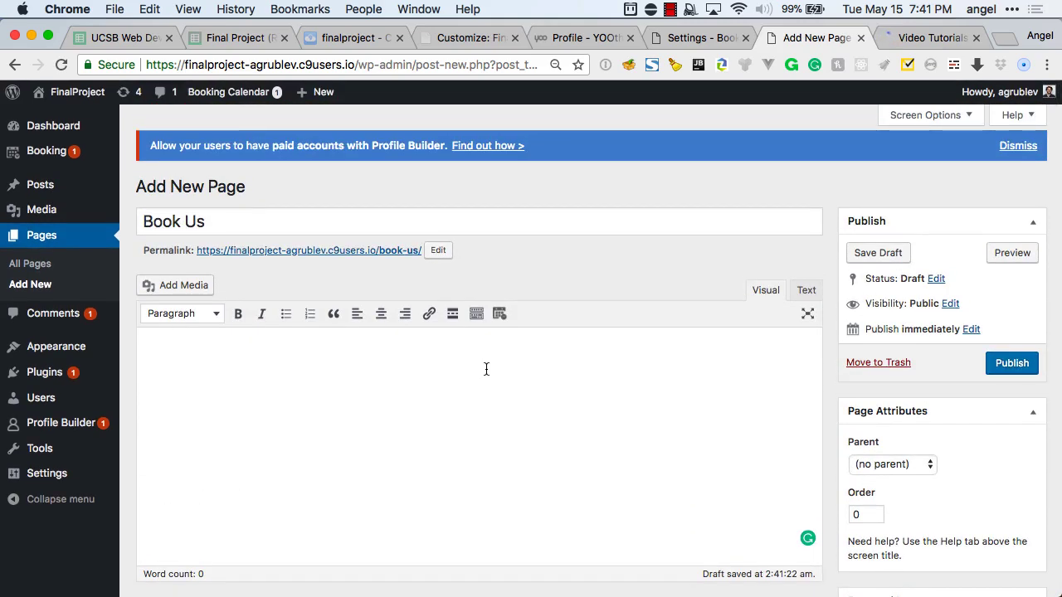
Dismiss the Profile Builder banner, leave the editor, and switch to the Booking Calendar help tab.
left_click(1004, 145)
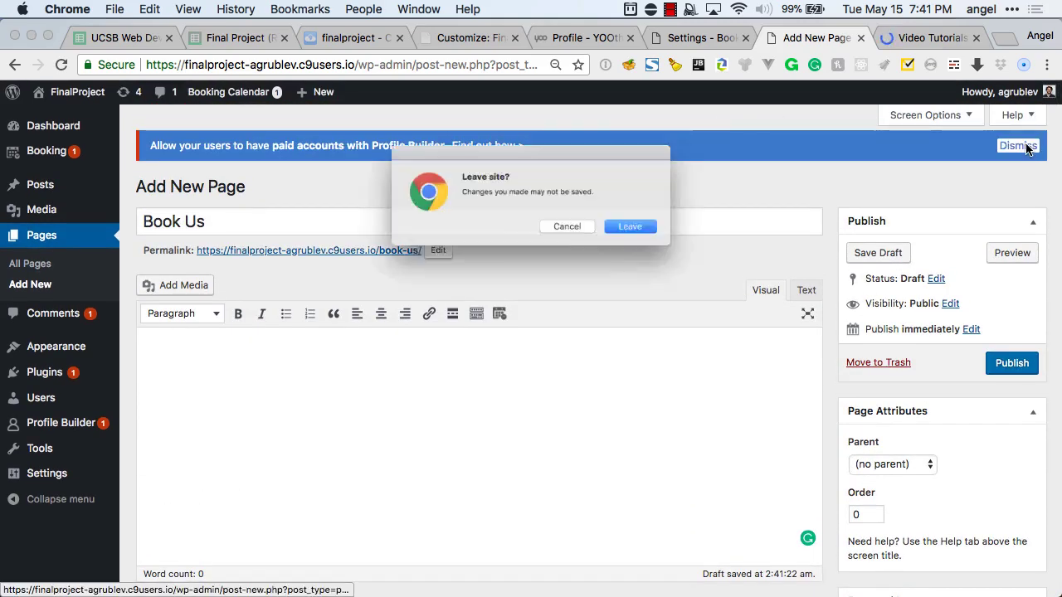
left_click(657, 233)
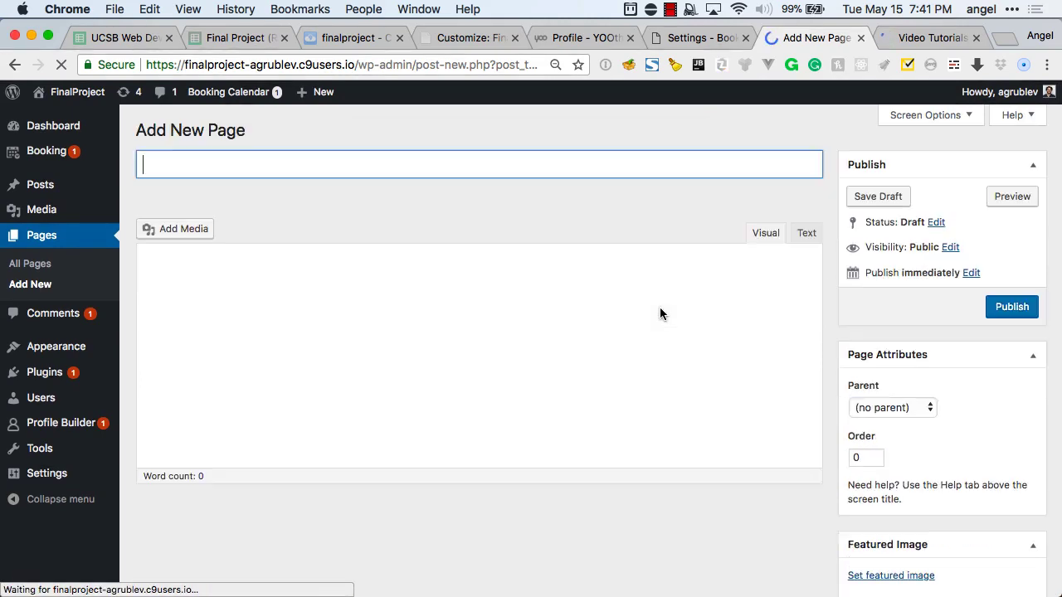
key("ctrl+shift+Tab")
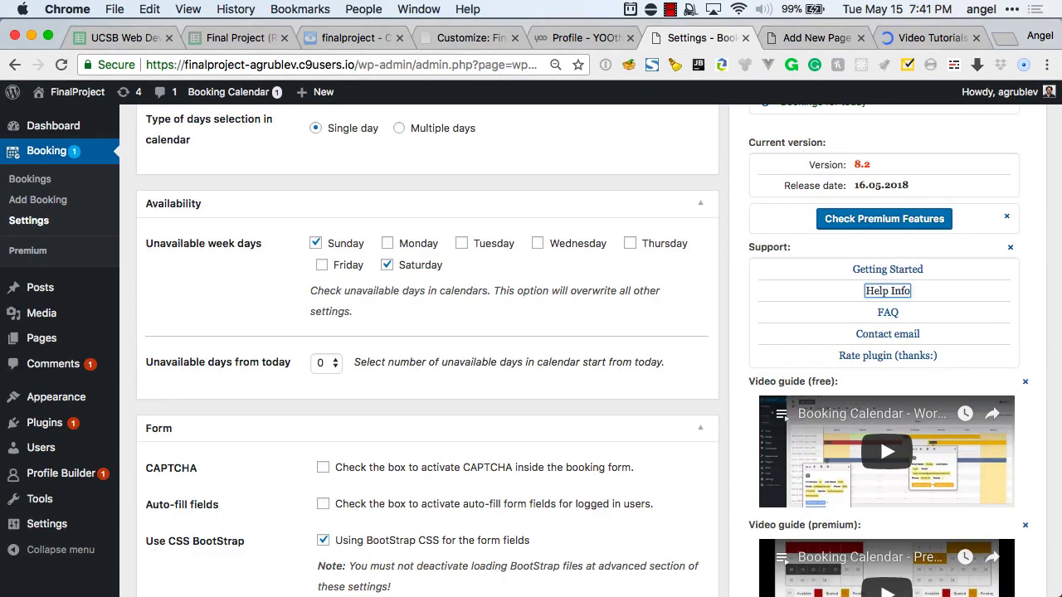
key("ctrl+Tab")
key("ctrl+Tab")
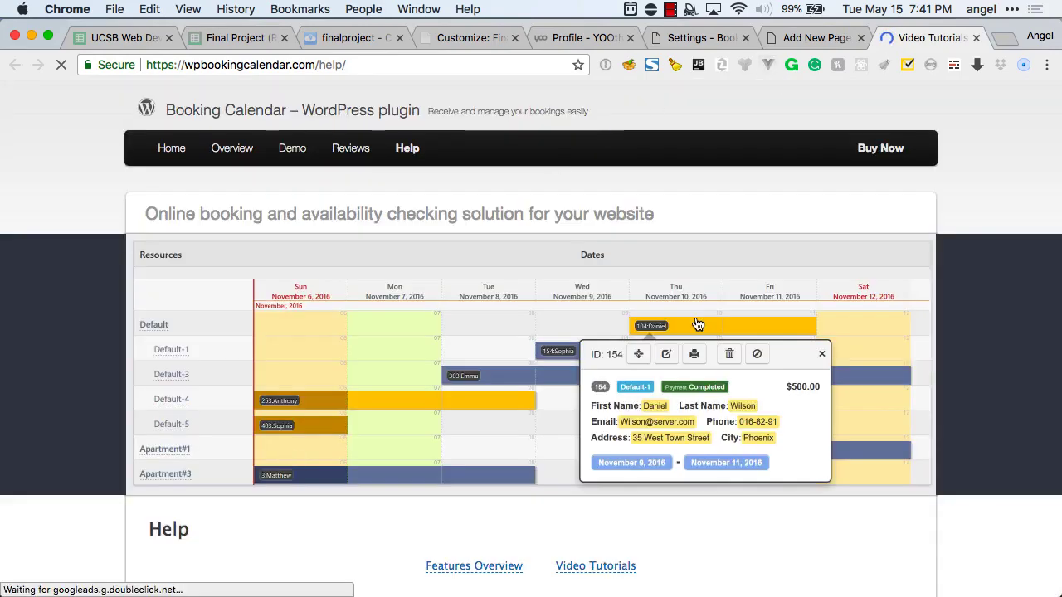
Open the Overview page on the Booking Calendar website.
scroll(583, 357, "down", 5)
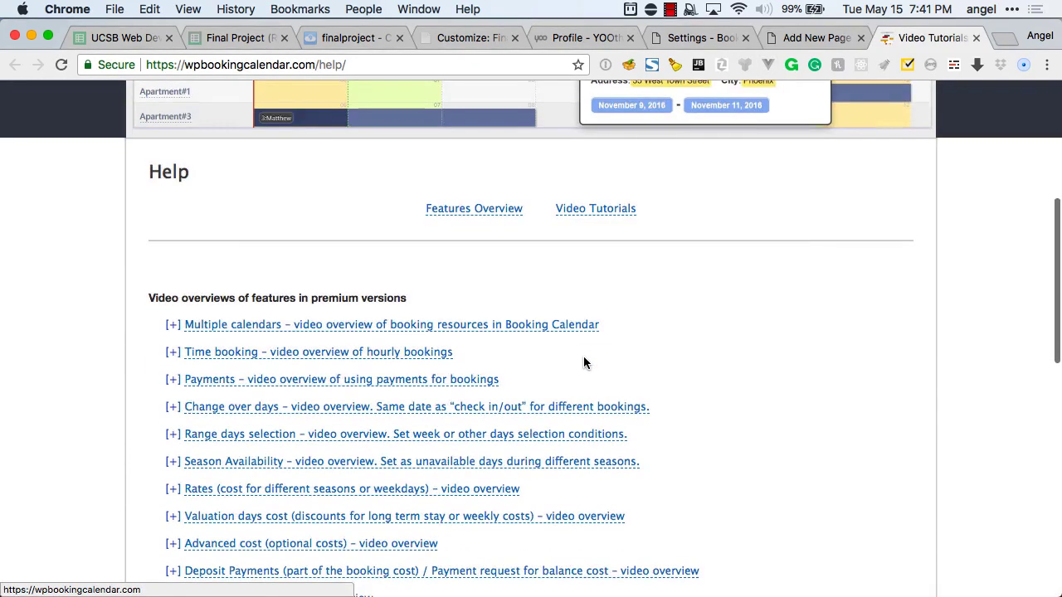
scroll(583, 357, "down", 2)
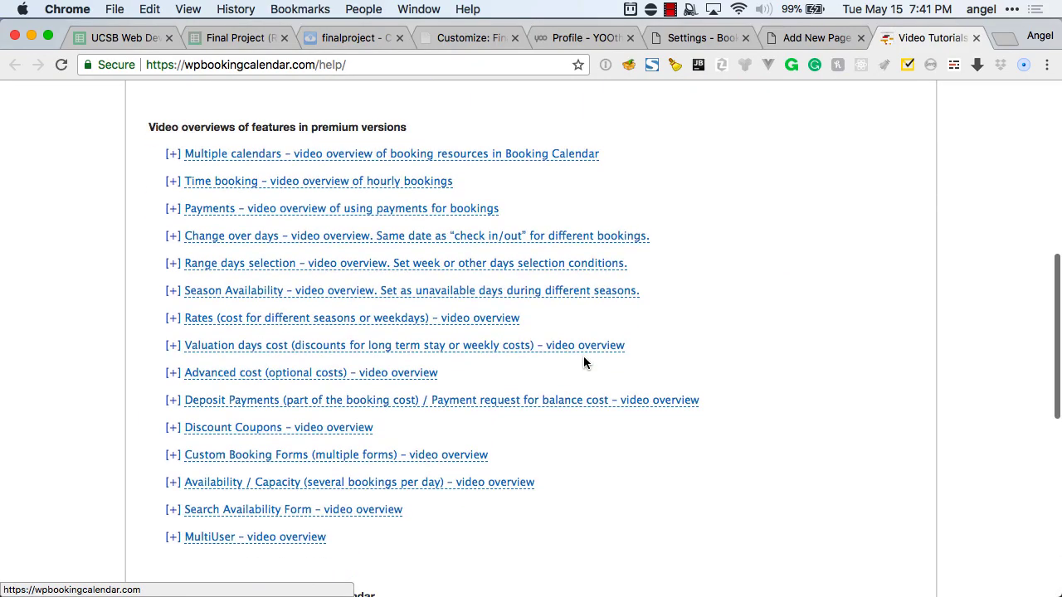
scroll(498, 371, "up", 7)
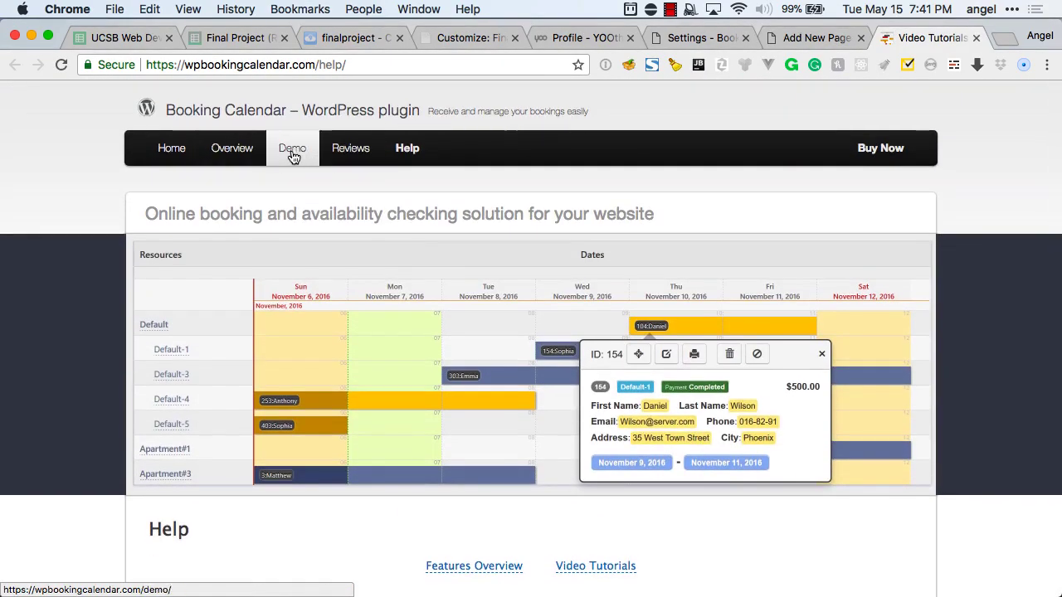
left_click(219, 157)
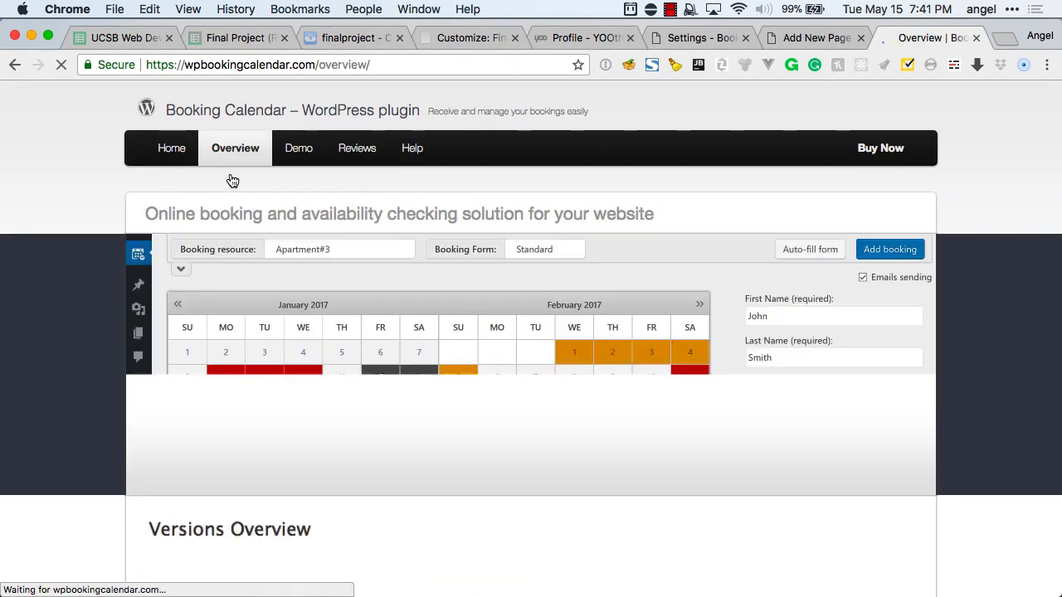
Scroll past Hourly Bookings to Online Payments, listing Stripe, PayPal Standard and Authorize.Net.
scroll(249, 249, "down", 10)
scroll(255, 261, "down", 5)
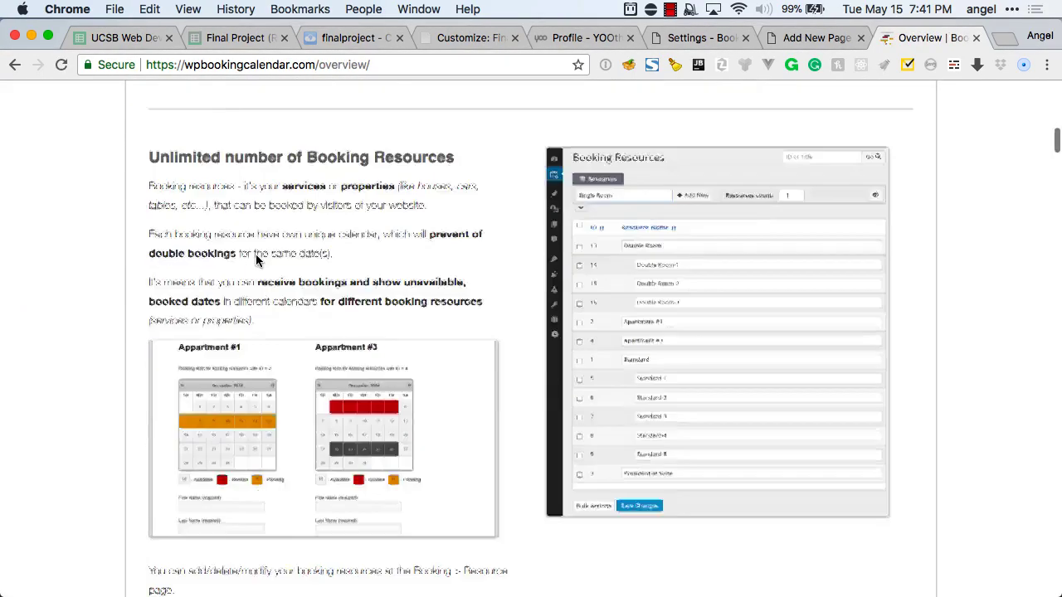
scroll(256, 261, "down", 5)
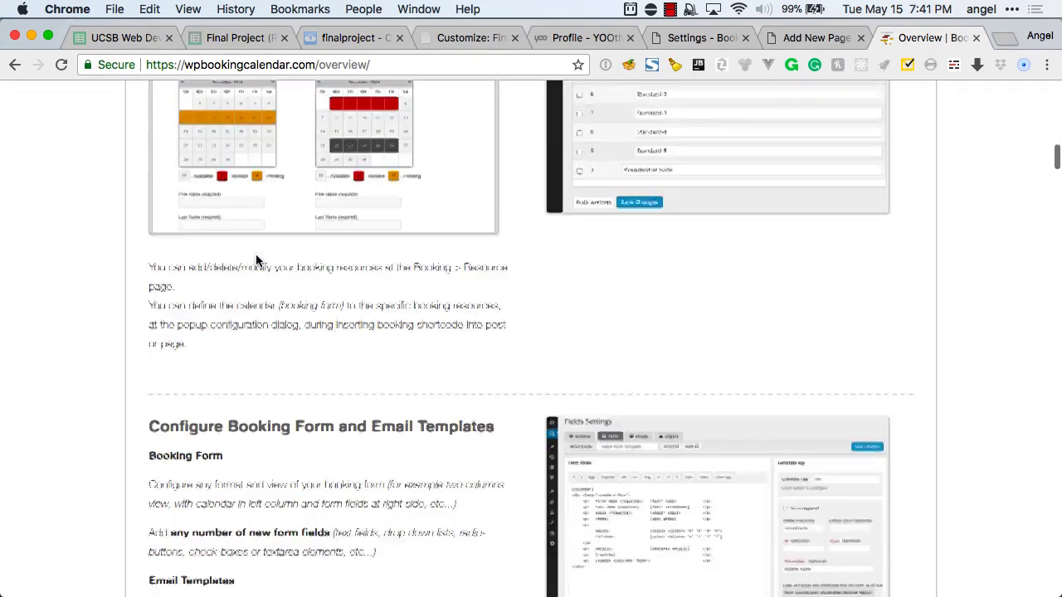
scroll(257, 261, "down", 1)
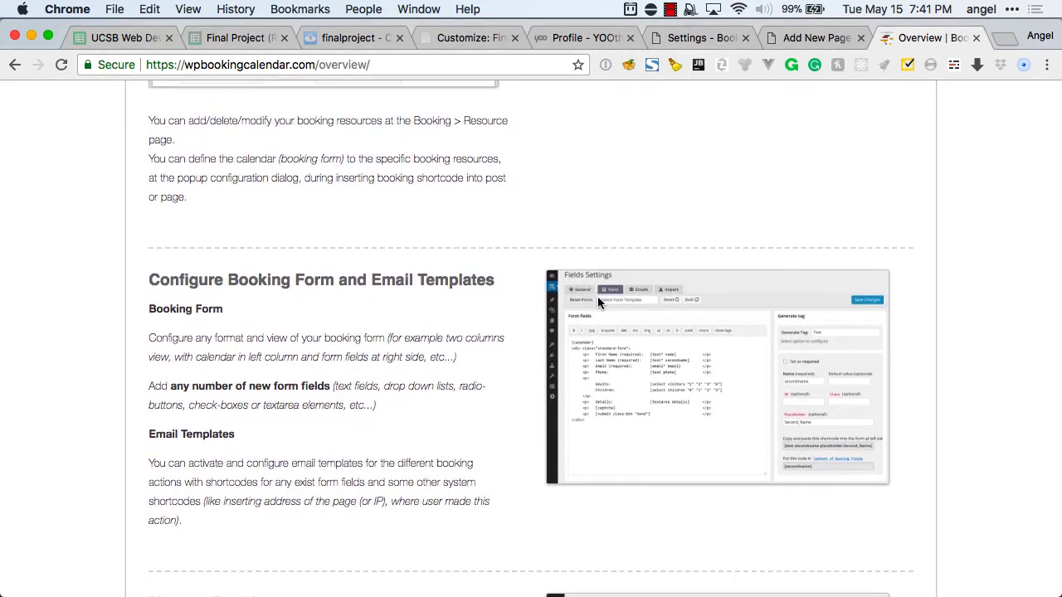
scroll(447, 365, "down", 10)
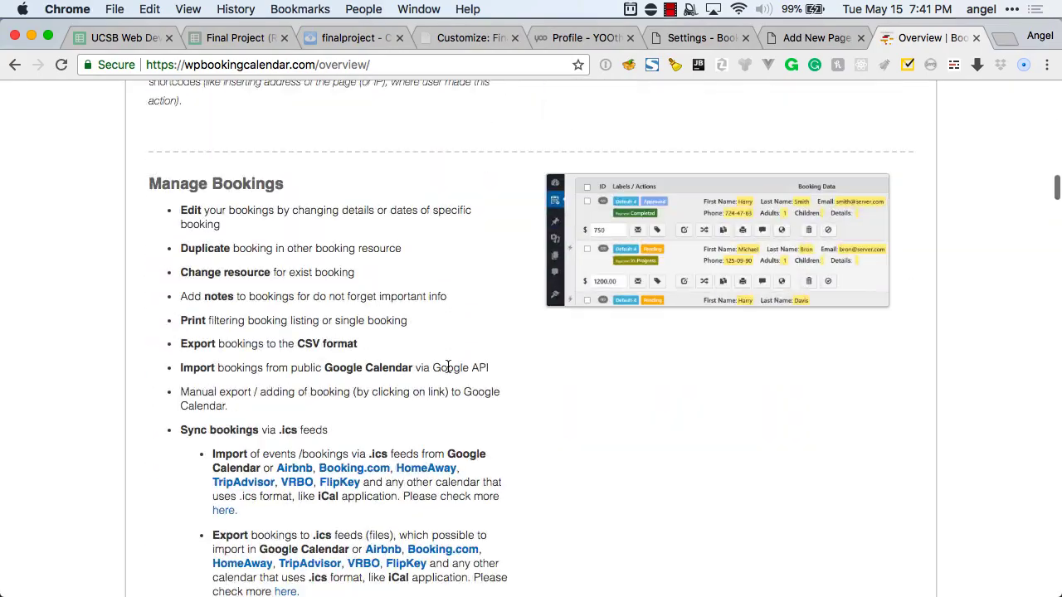
scroll(447, 366, "down", 7)
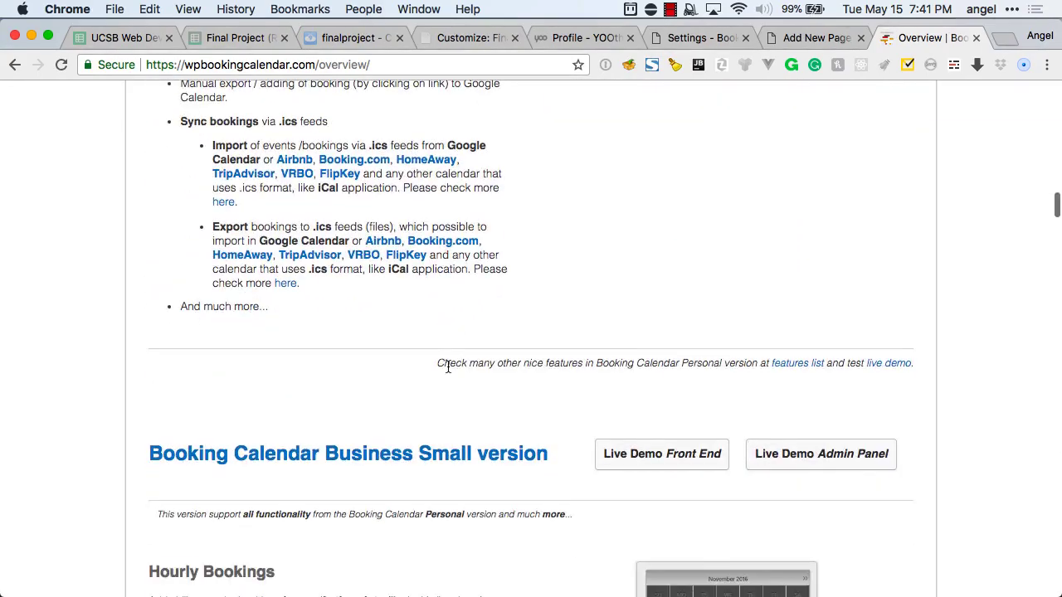
scroll(447, 367, "down", 12)
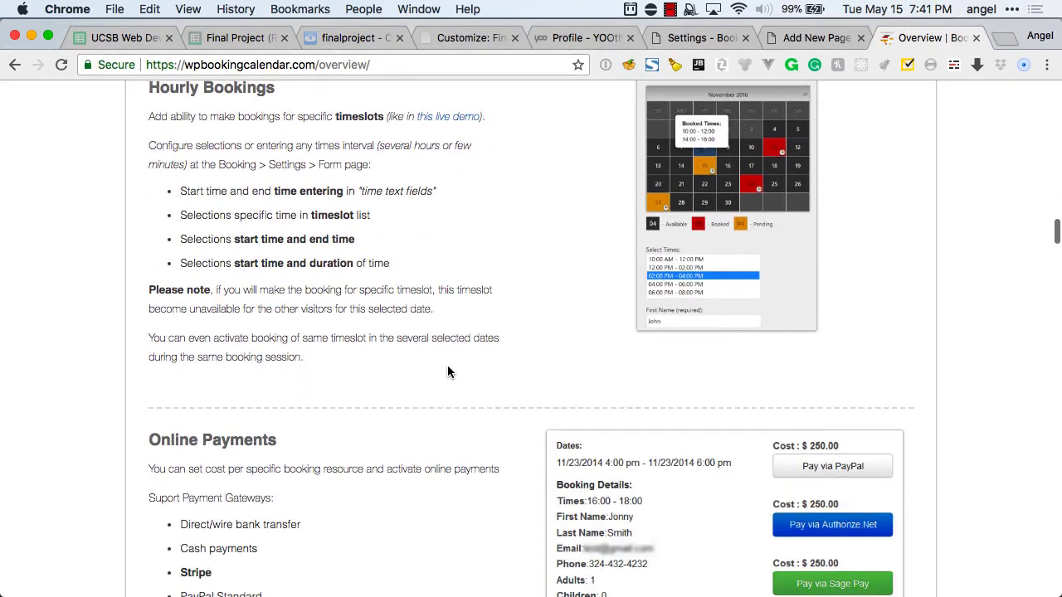
scroll(447, 371, "down", 9)
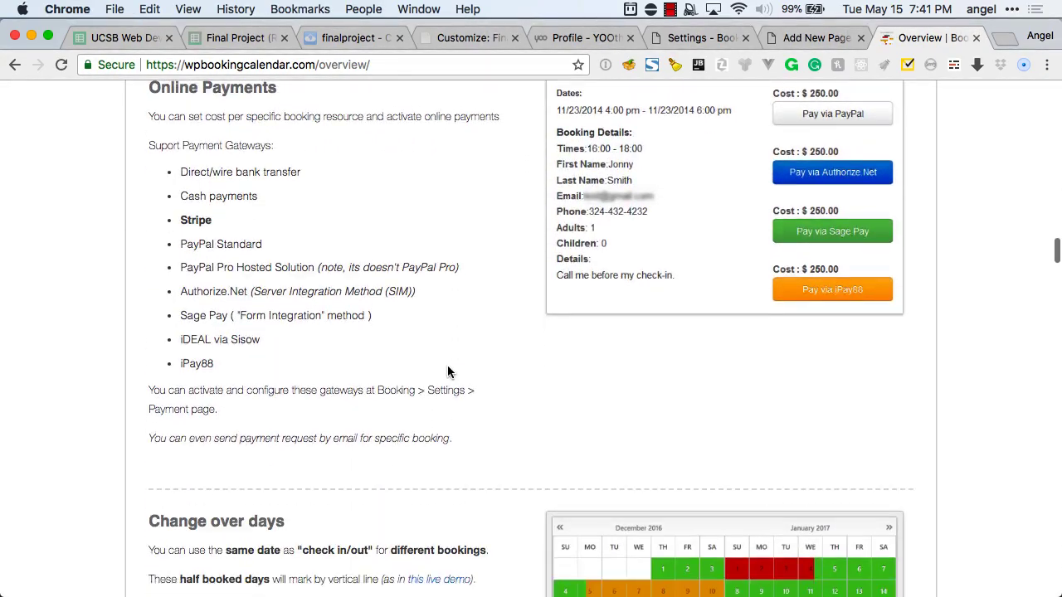
scroll(447, 372, "down", 9)
scroll(447, 371, "up", 7)
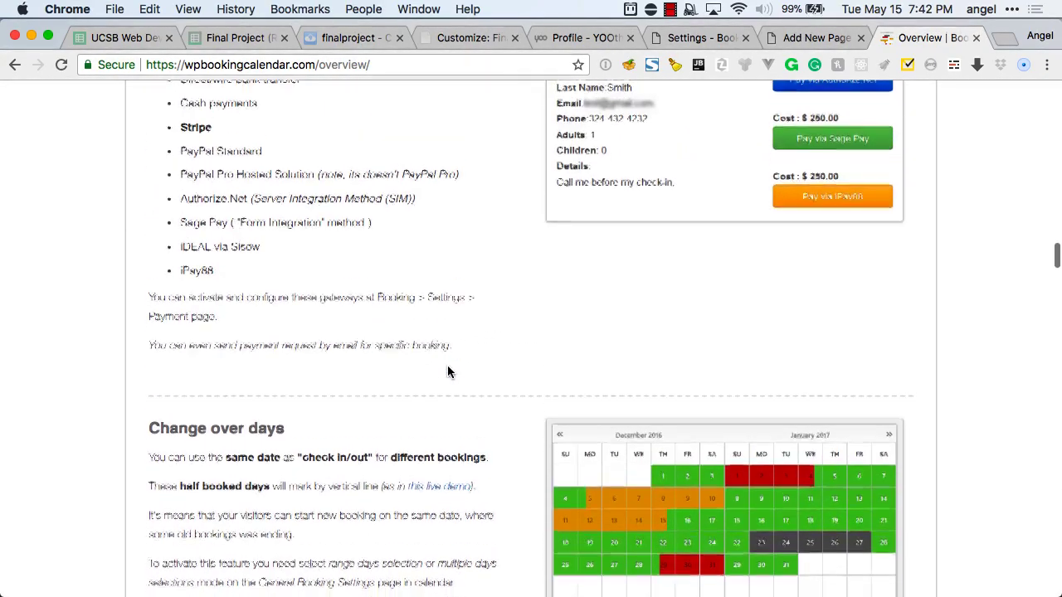
scroll(448, 371, "down", 7)
scroll(448, 369, "up", 10)
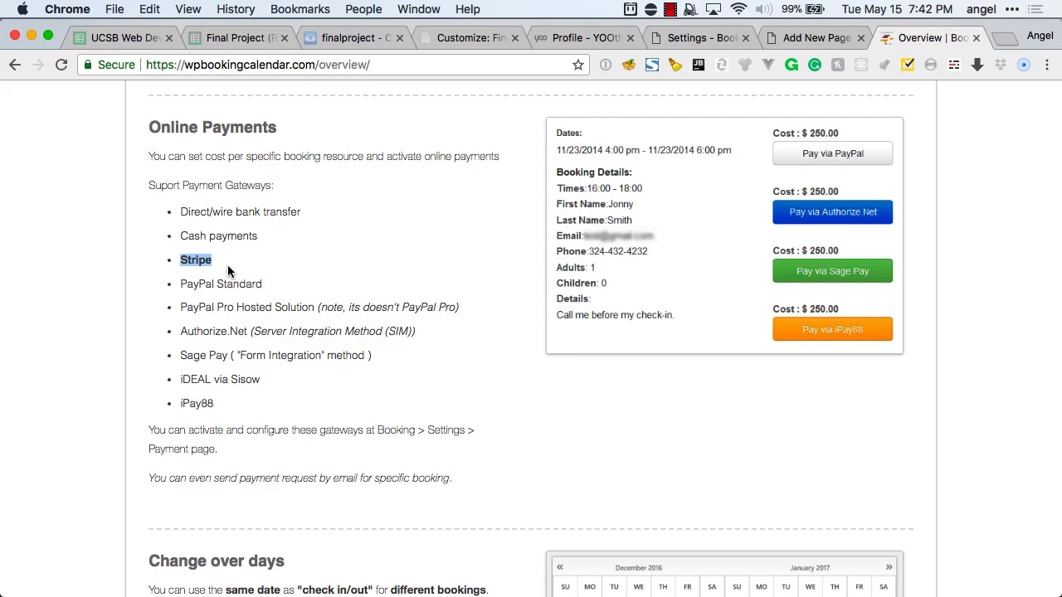
Scroll down the overview through the Business Small, Medium and MultiUser sections to the footer.
scroll(229, 270, "down", 5)
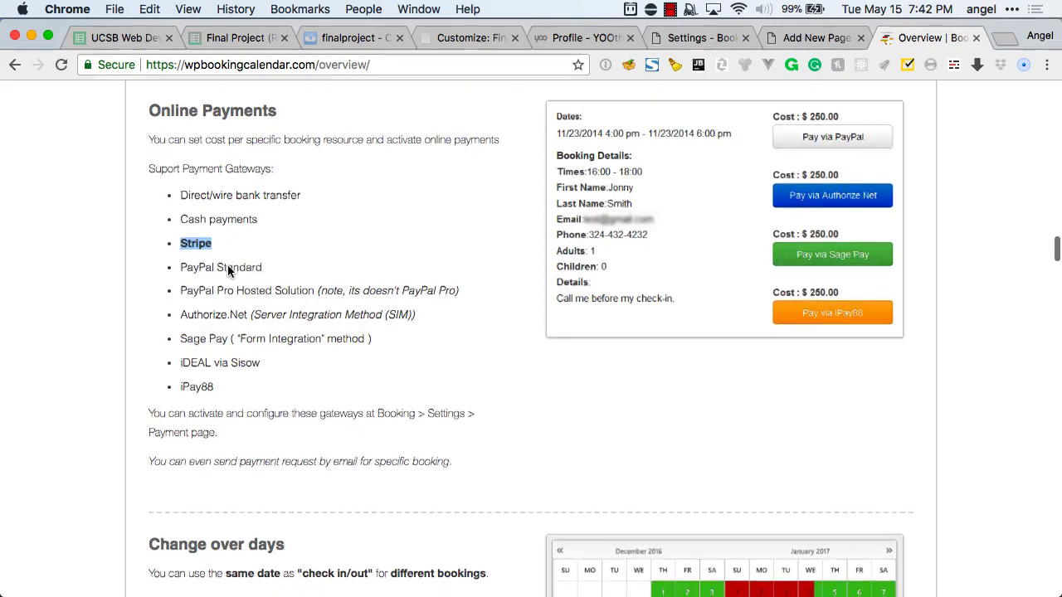
scroll(228, 267, "down", 7)
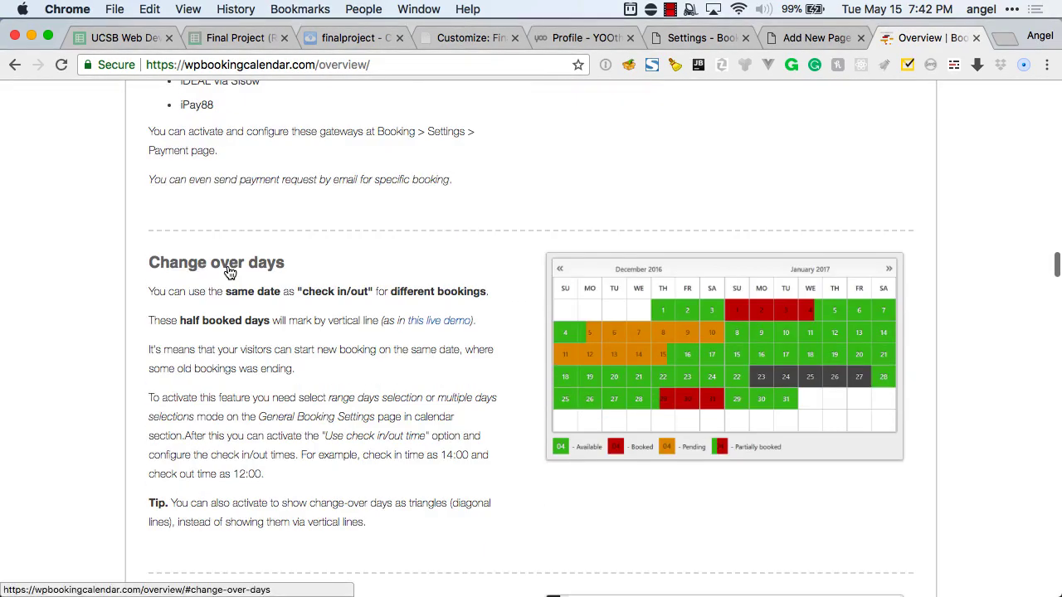
scroll(228, 267, "down", 8)
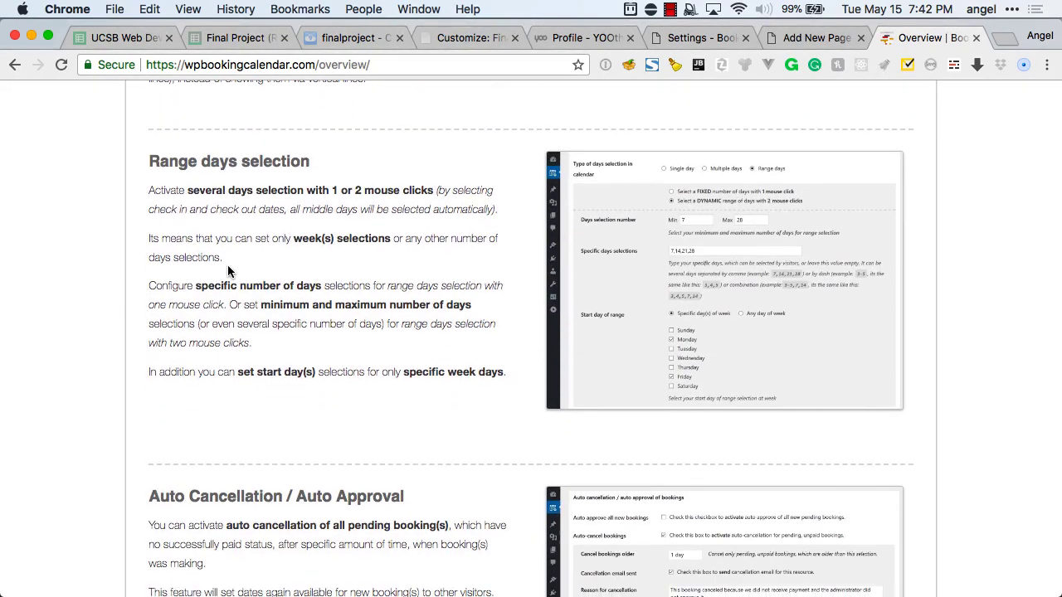
scroll(228, 269, "down", 3)
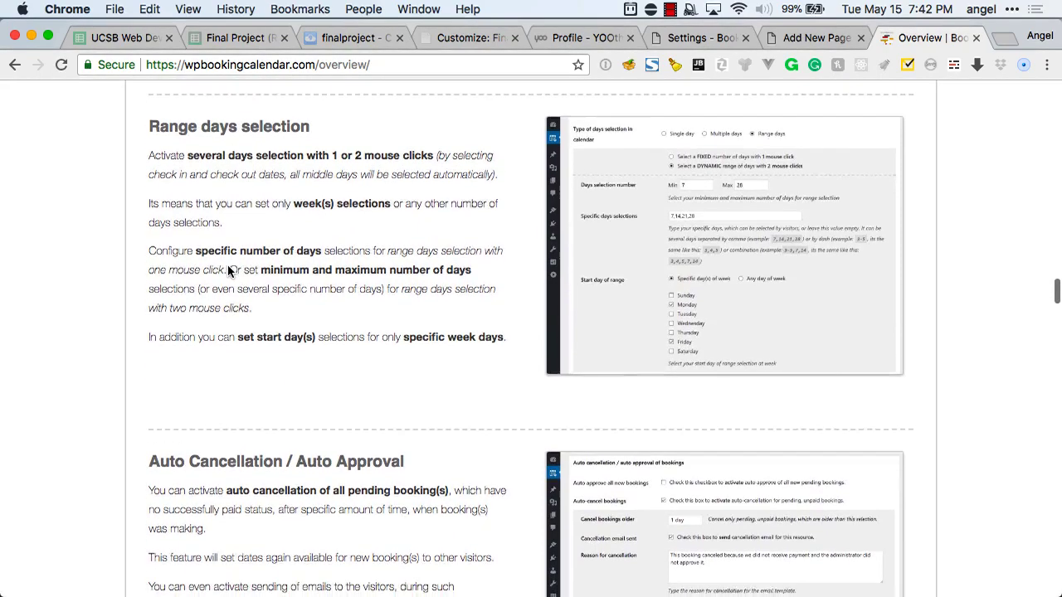
scroll(227, 265, "down", 5)
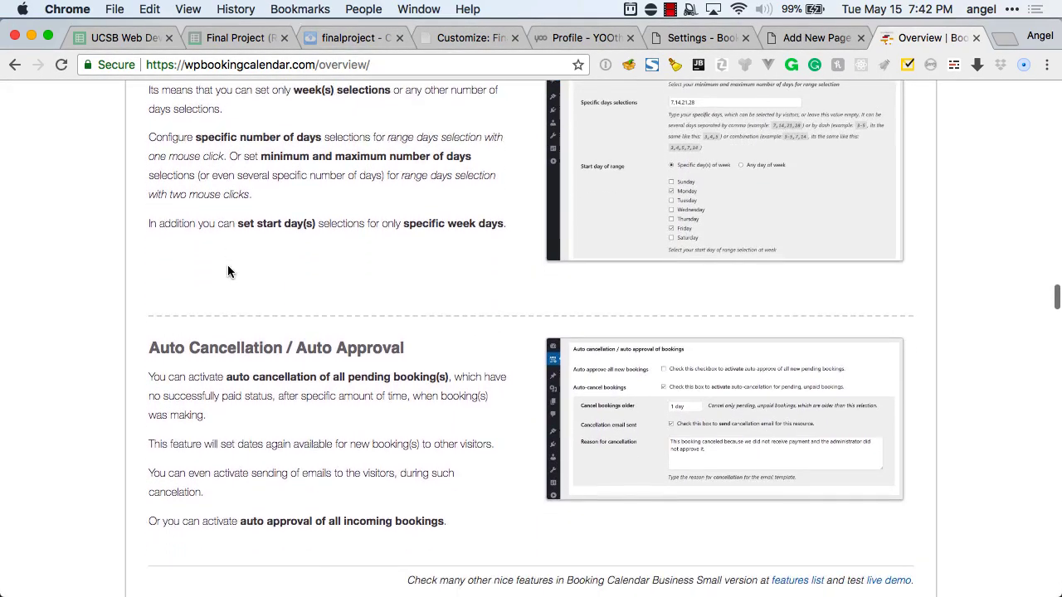
scroll(231, 318, "down", 12)
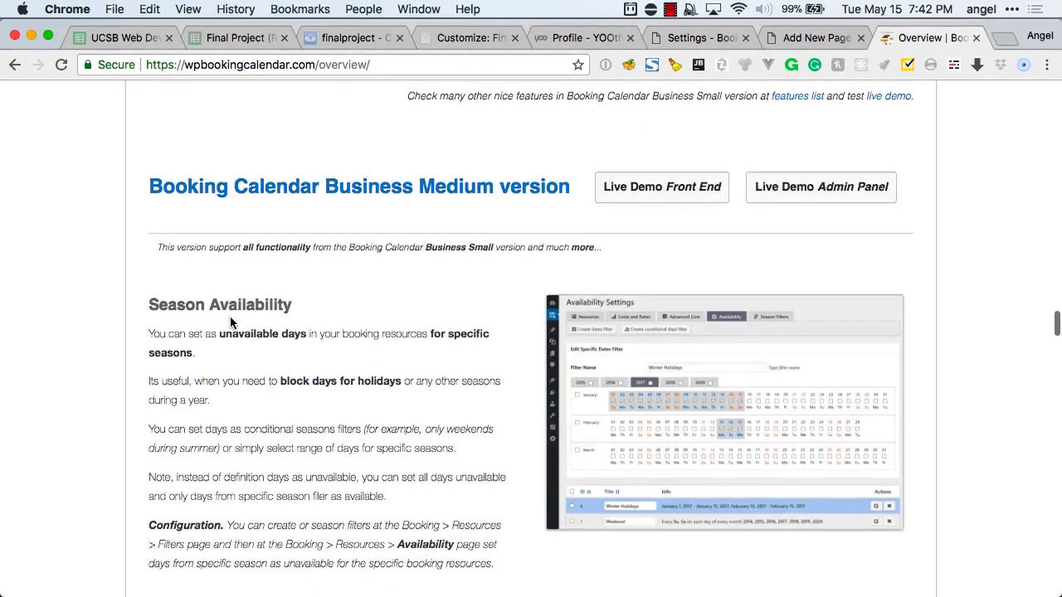
scroll(231, 374, "down", 20)
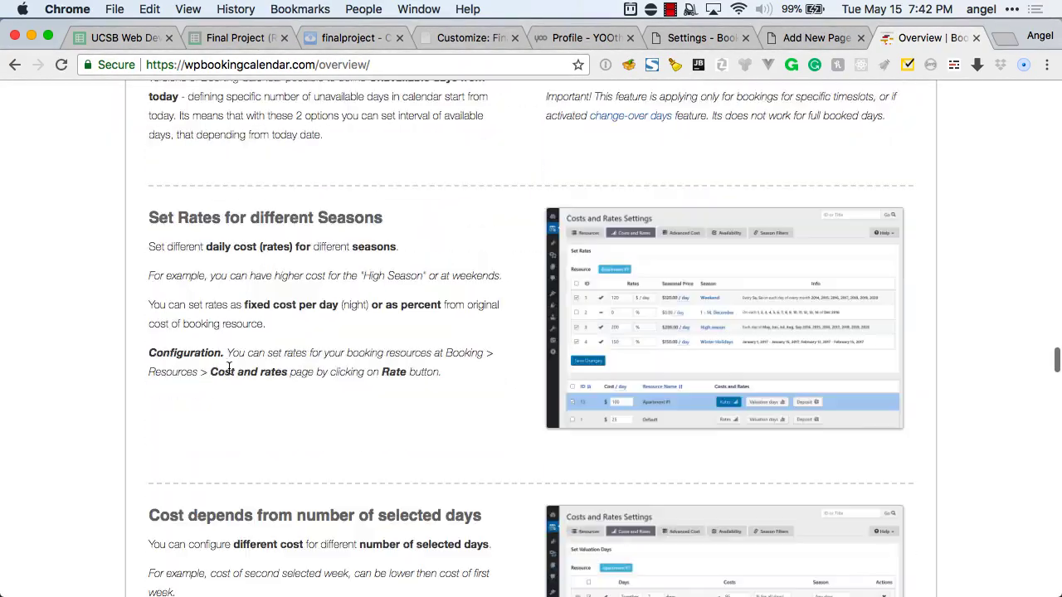
scroll(230, 374, "down", 20)
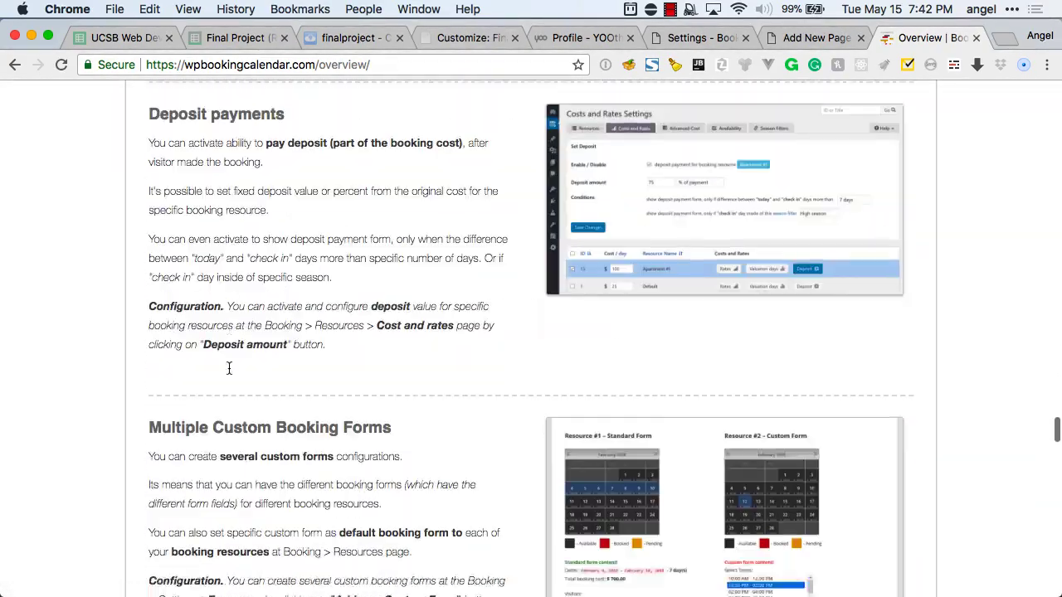
scroll(230, 376, "down", 20)
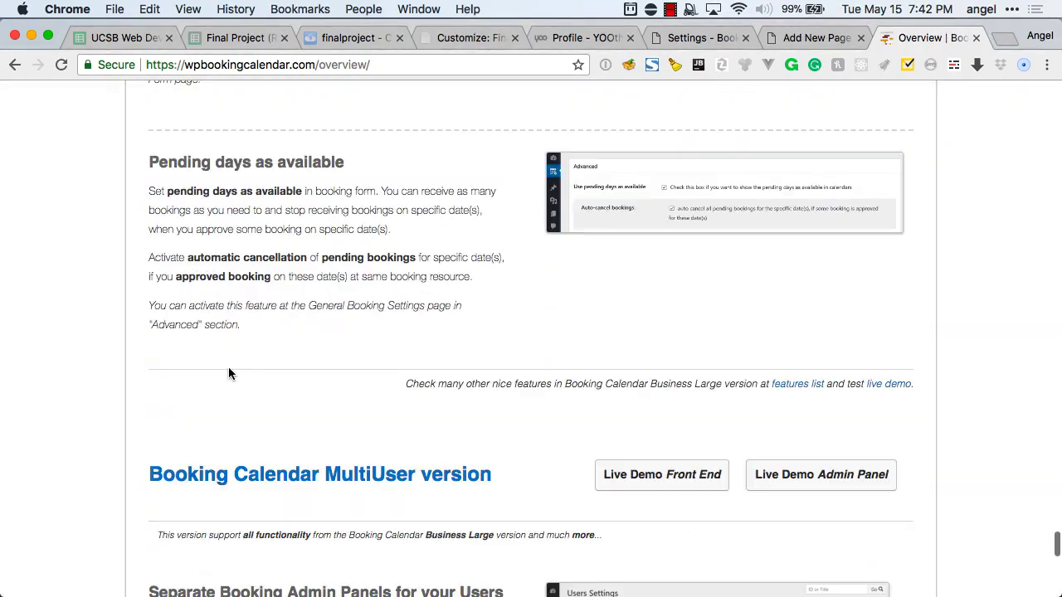
scroll(229, 371, "up", 10)
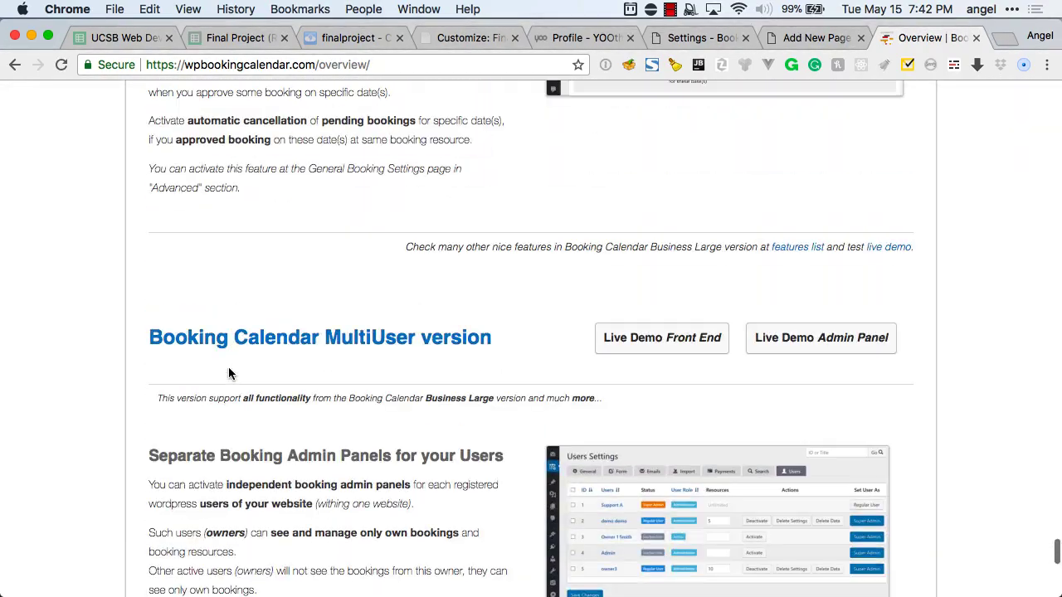
scroll(229, 375, "down", 1)
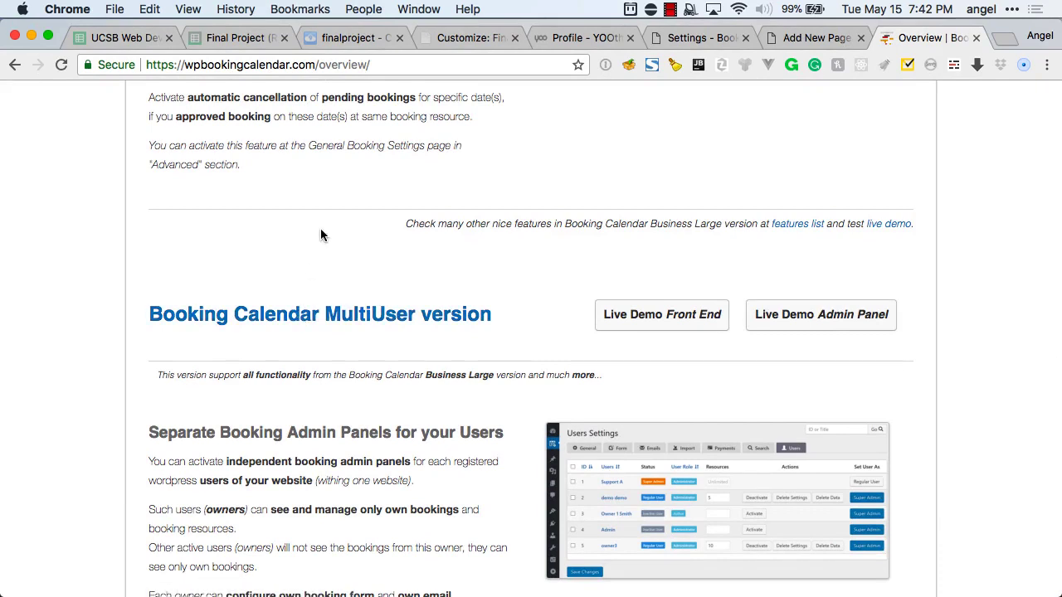
scroll(320, 228, "down", 10)
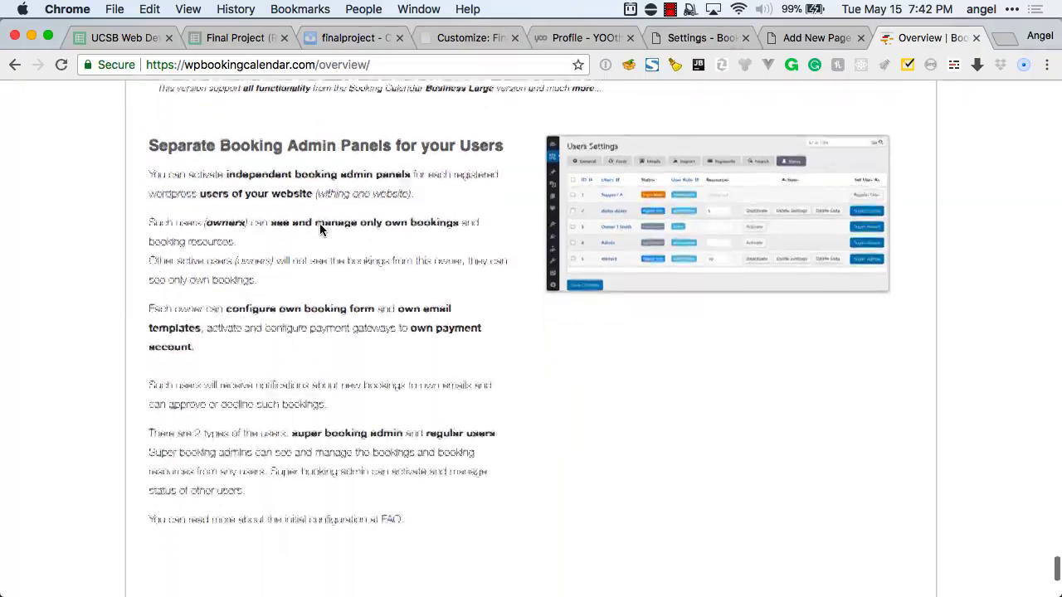
Scroll back up to the demo booking calendar near the top of the overview.
scroll(320, 228, "up", 20)
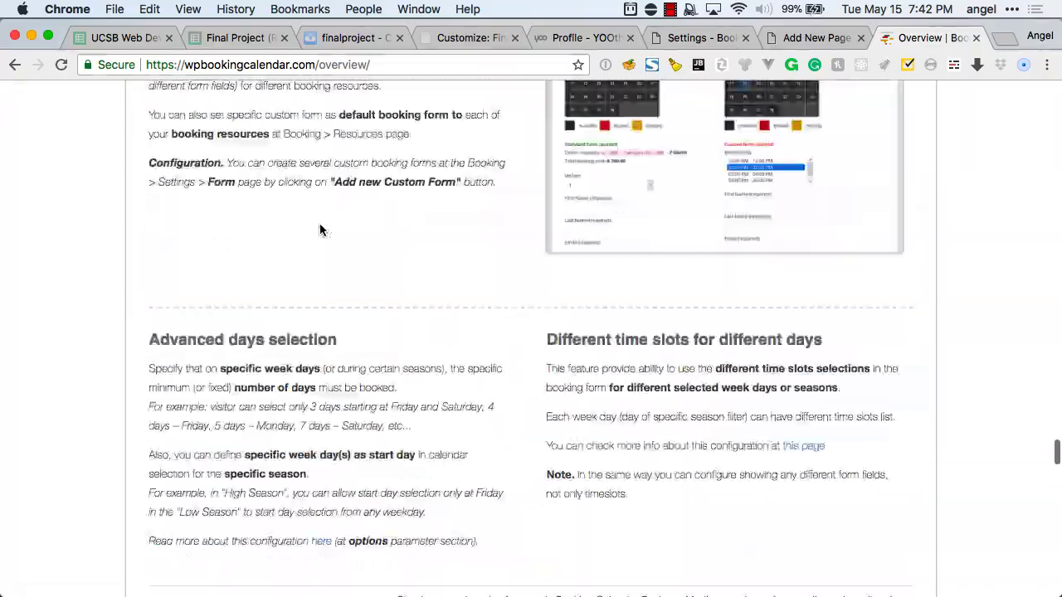
scroll(320, 230, "up", 20)
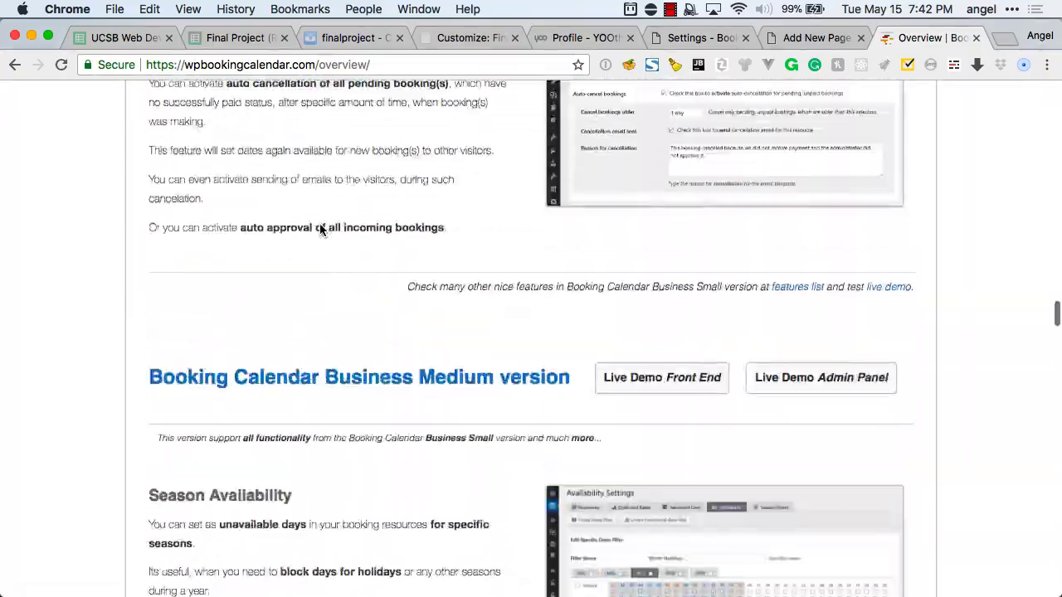
scroll(320, 230, "up", 20)
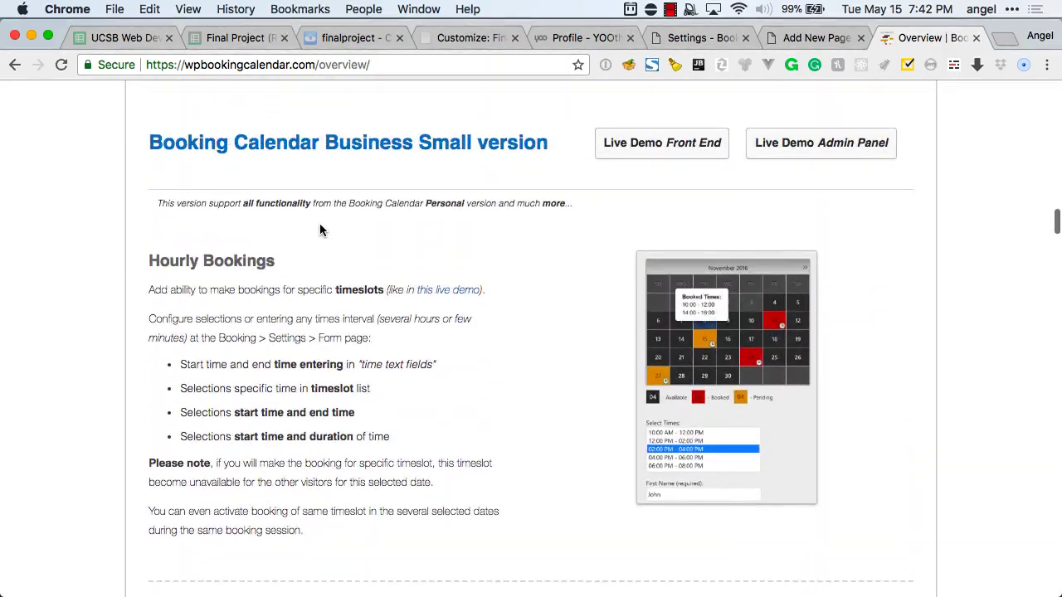
scroll(321, 230, "up", 15)
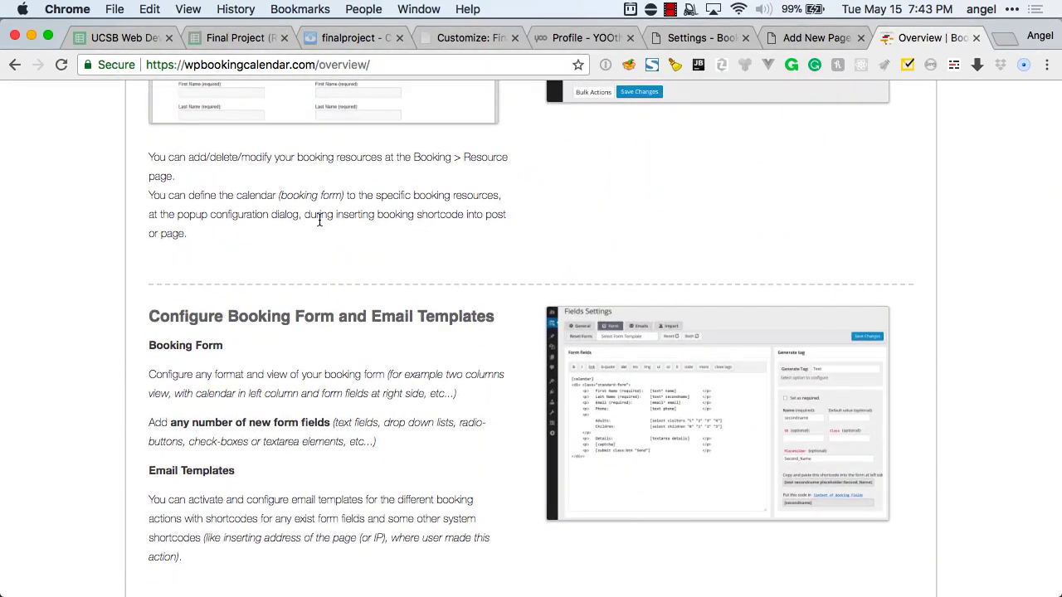
scroll(319, 219, "up", 15)
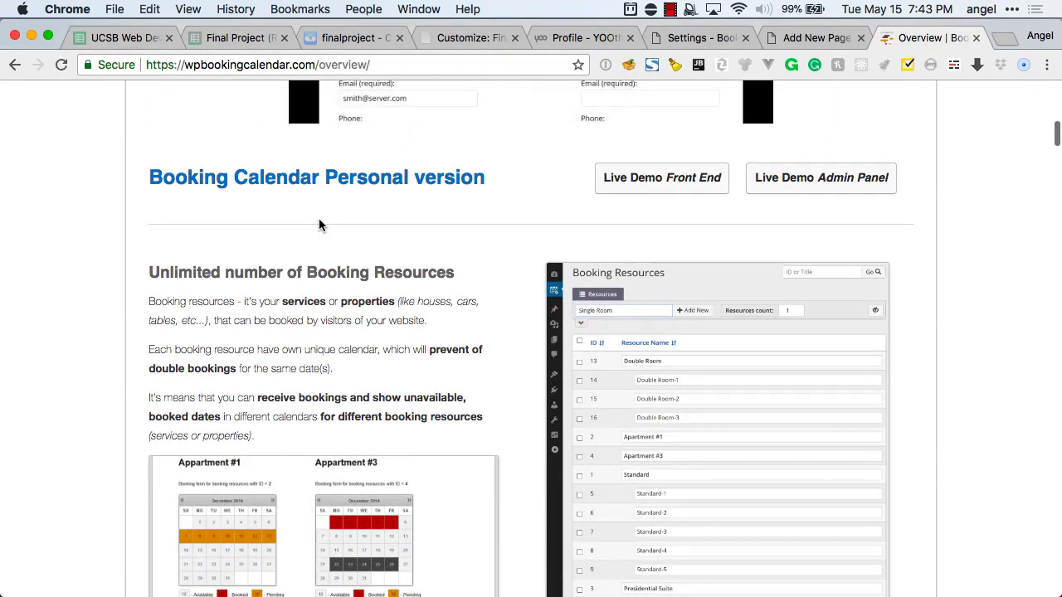
scroll(319, 218, "up", 10)
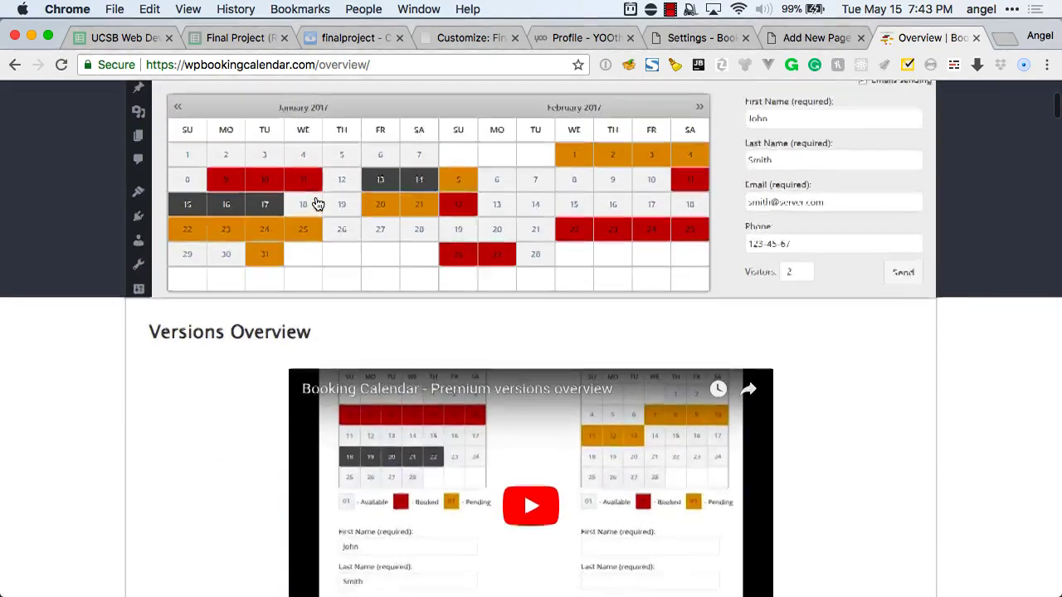
scroll(318, 204, "up", 4)
Go to the Booking Calendar home page and scroll down through its overview.
left_click(187, 166)
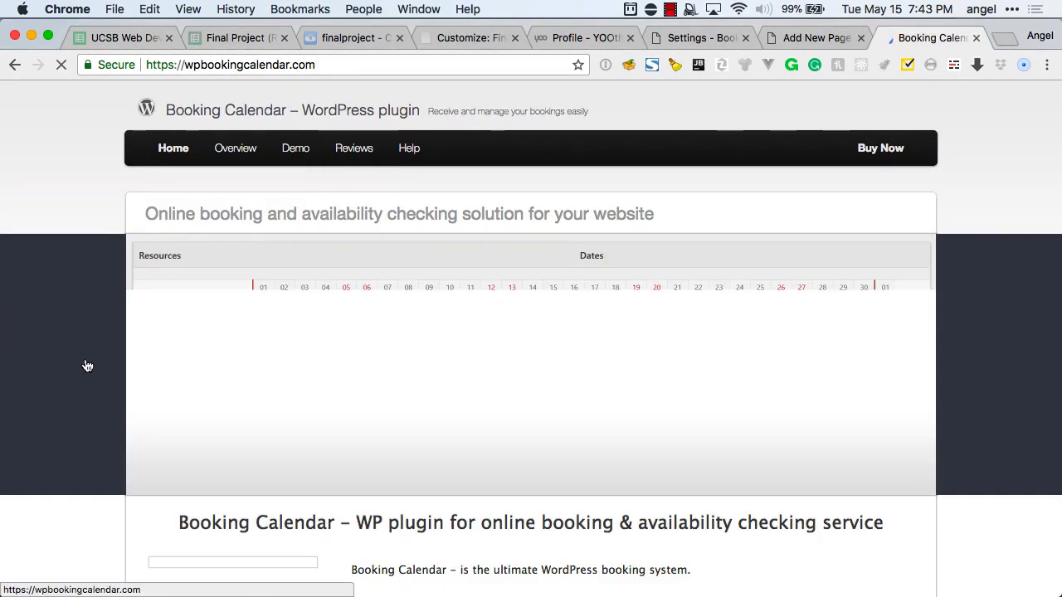
scroll(85, 363, "down", 5)
scroll(85, 363, "down", 10)
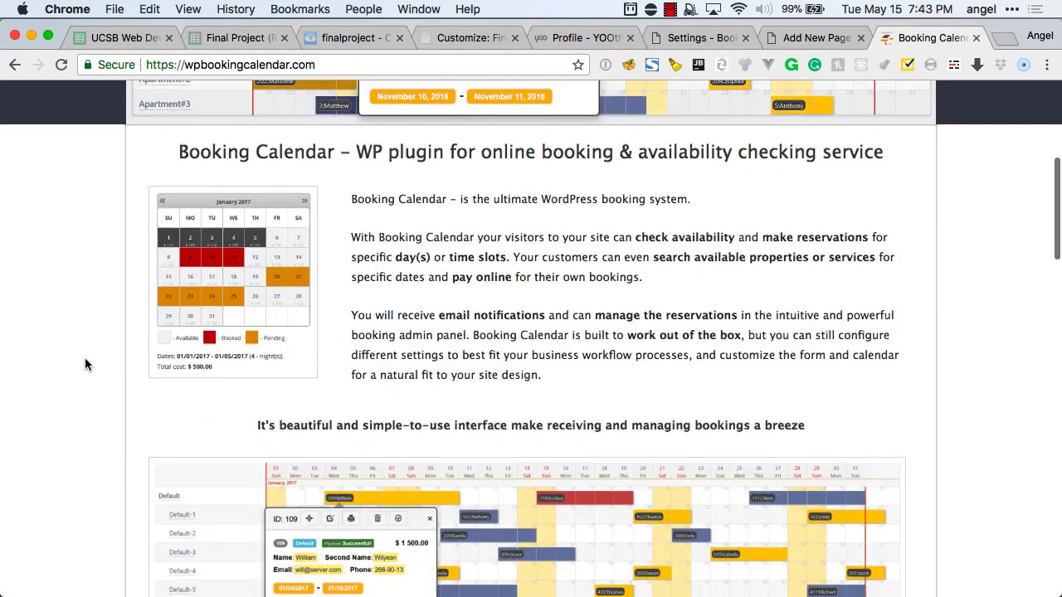
scroll(85, 359, "down", 6)
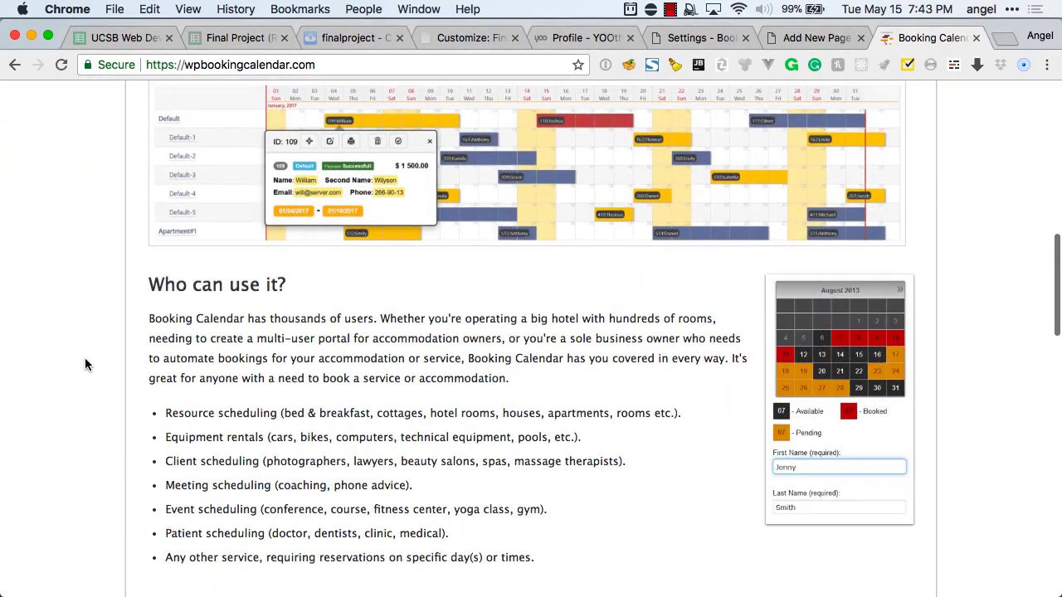
scroll(85, 364, "down", 11)
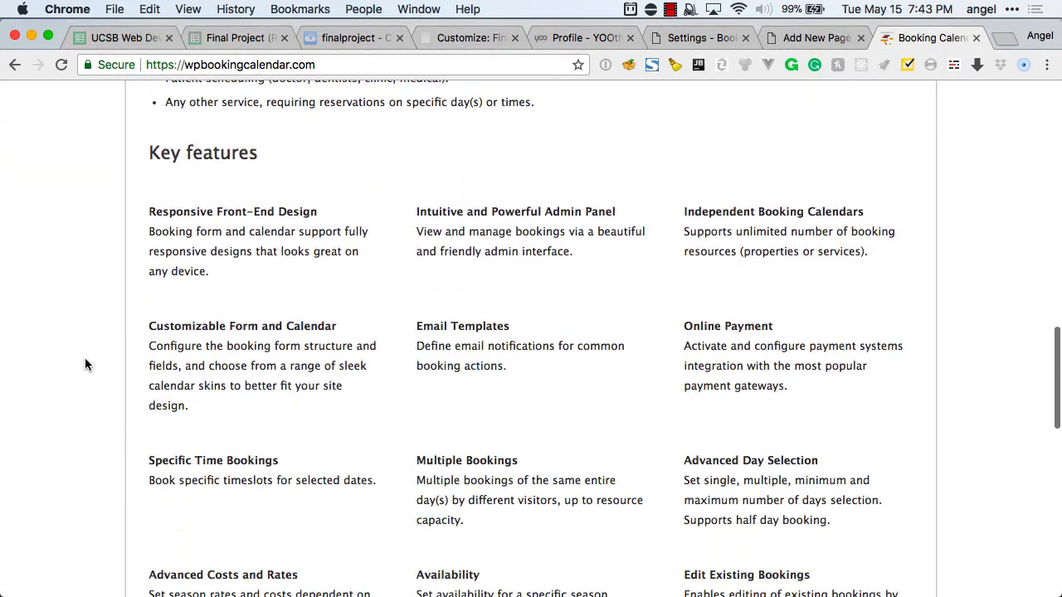
scroll(84, 363, "down", 6)
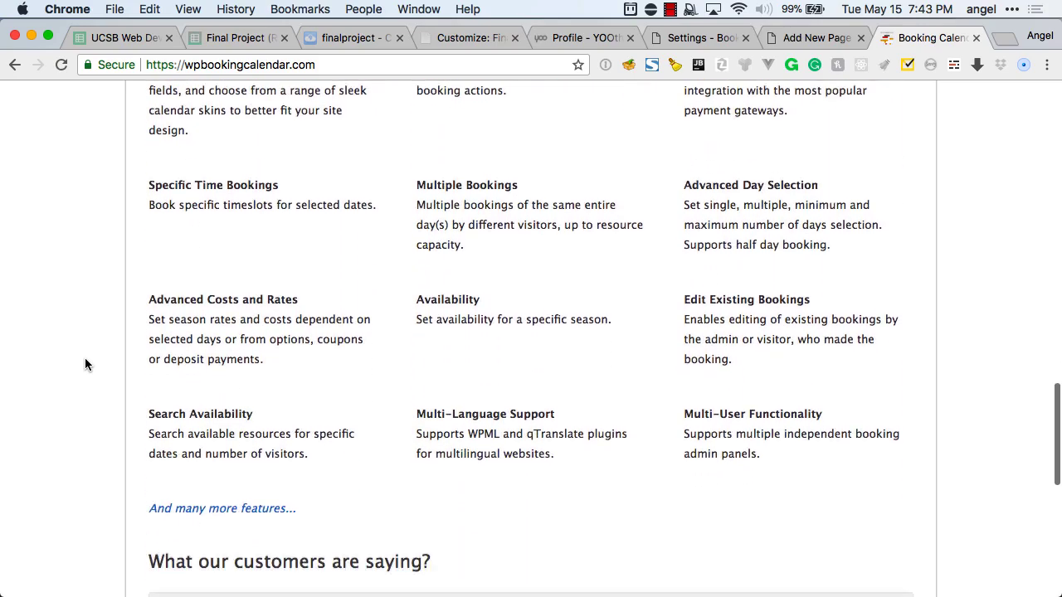
scroll(85, 364, "down", 6)
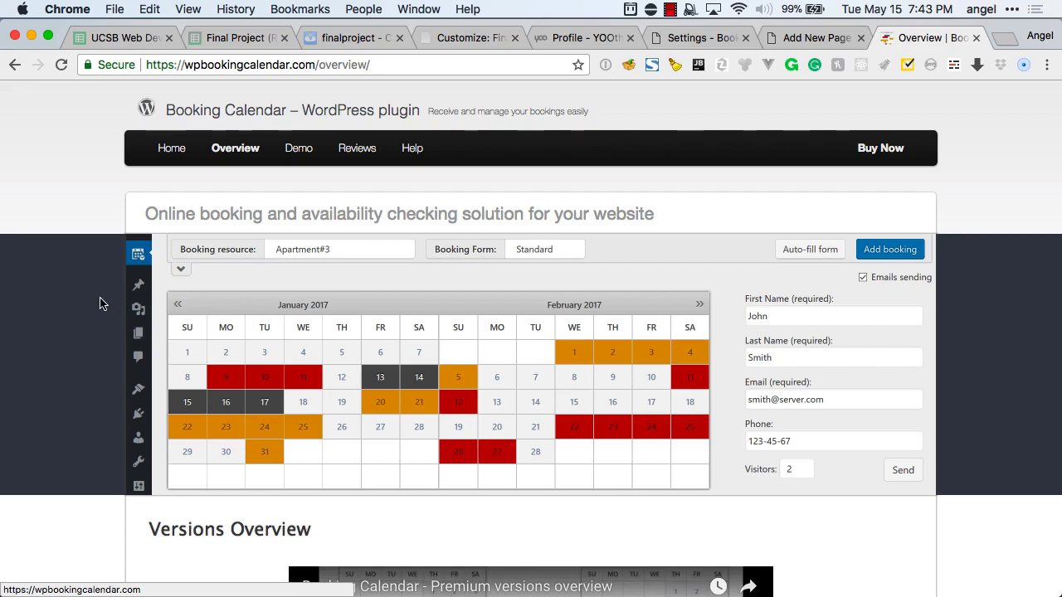
scroll(83, 281, "down", 2)
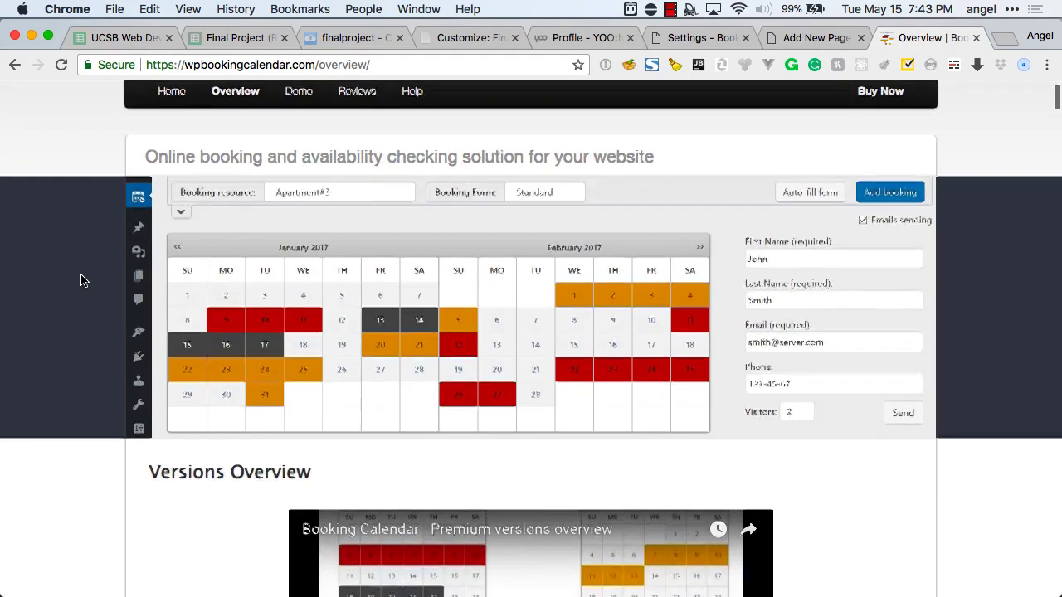
scroll(83, 280, "down", 2)
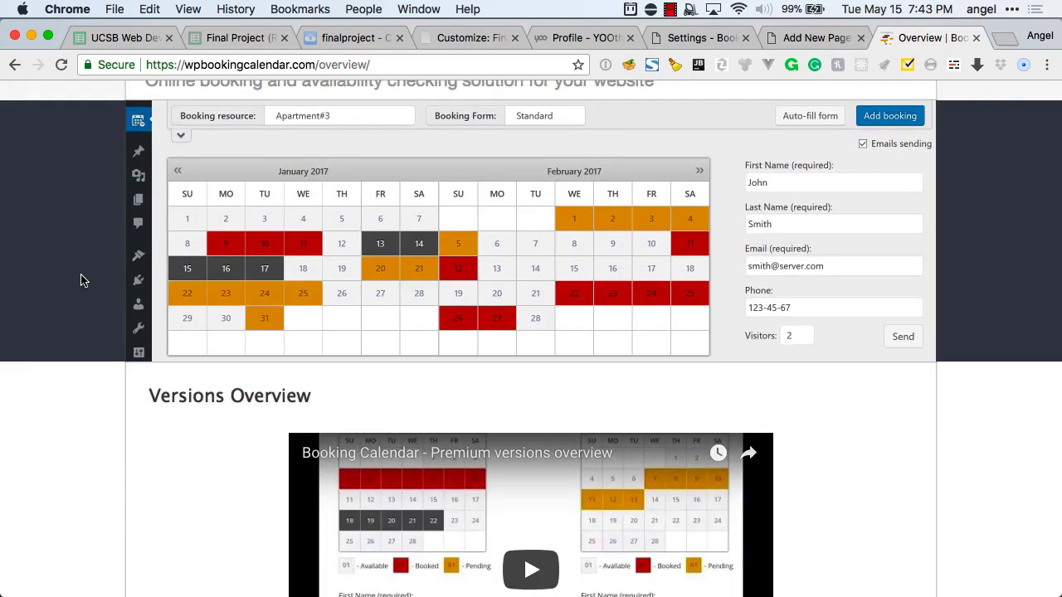
scroll(80, 281, "down", 4)
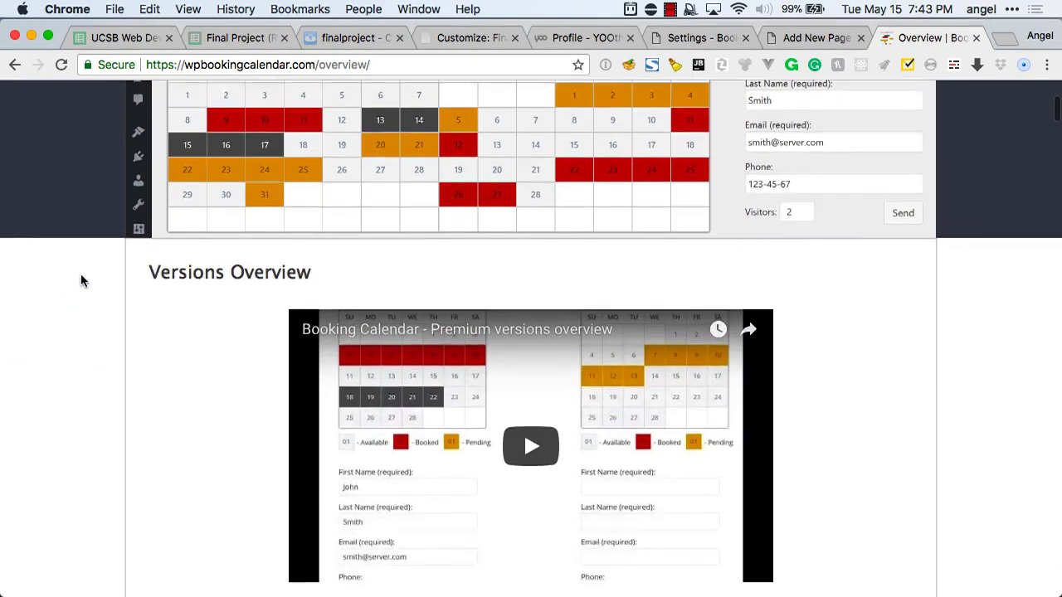
scroll(81, 280, "down", 10)
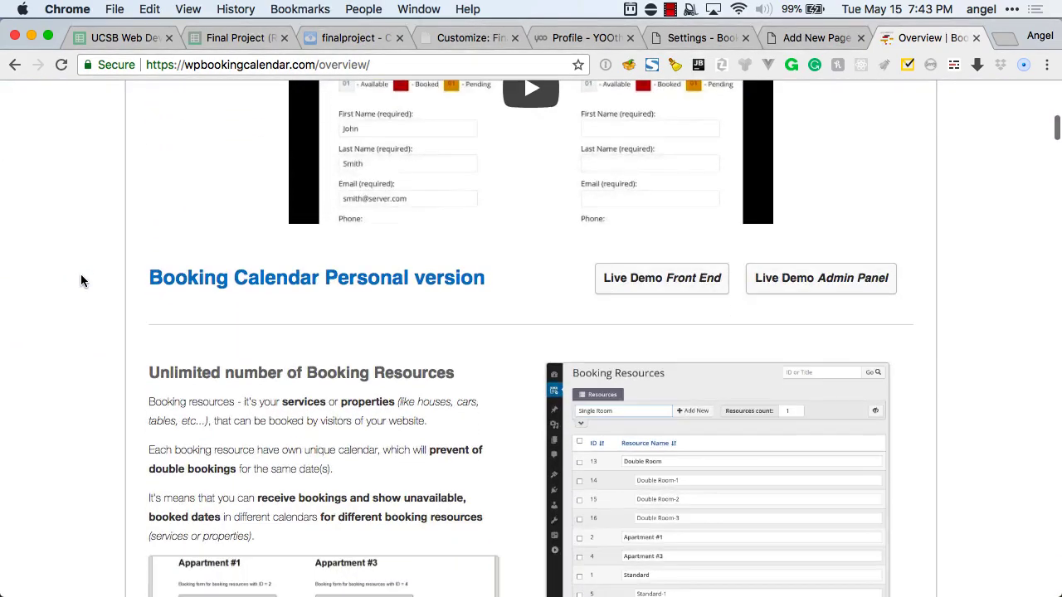
scroll(80, 281, "down", 5)
Find 'shortcode' on the overview page, step through the matches, then return to Add New Page.
key("super+f")
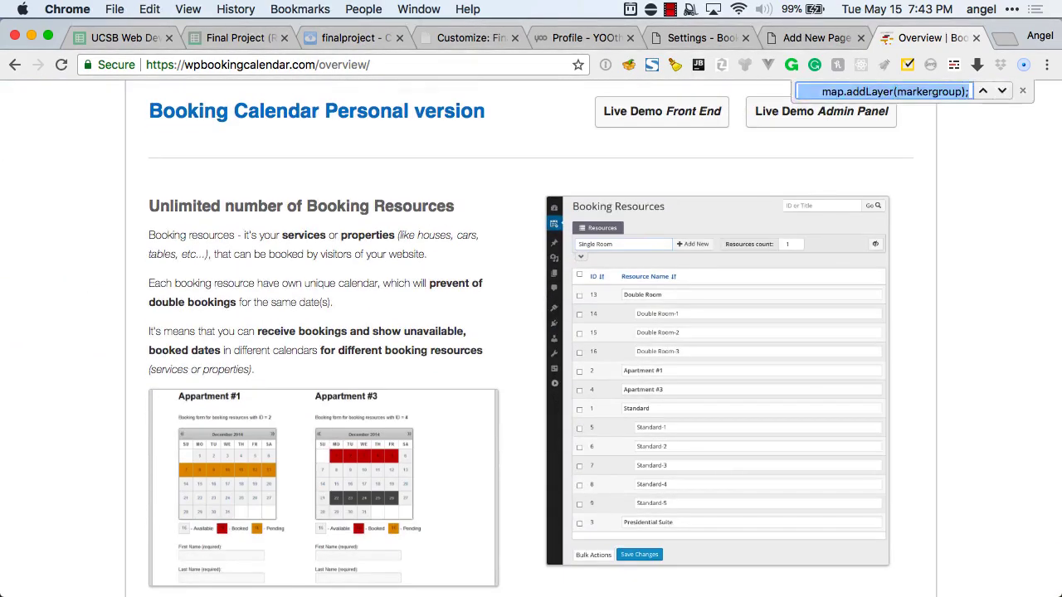
type("shortco")
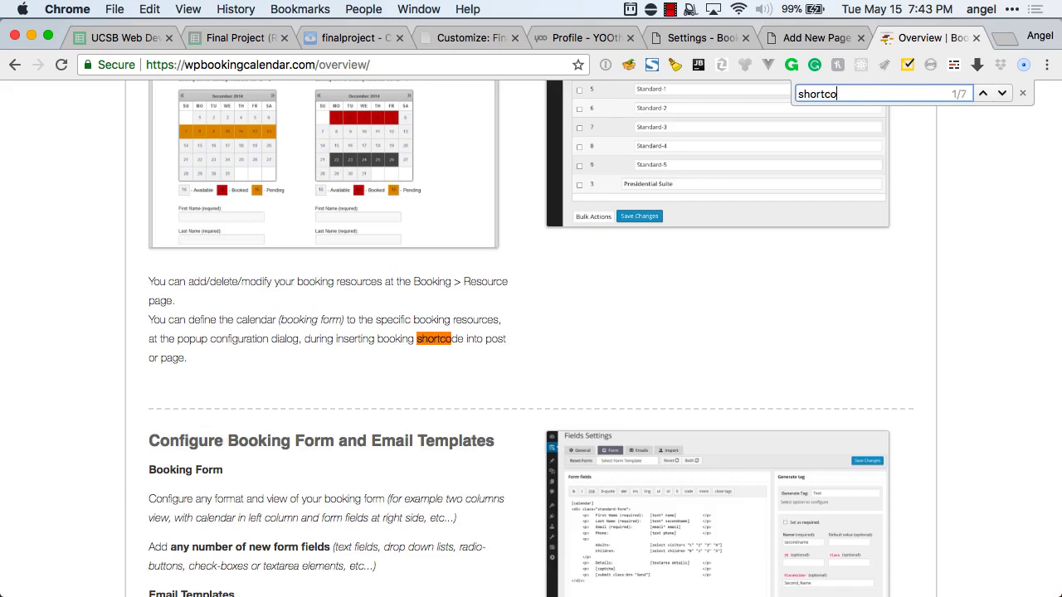
type("de")
key("Return")
key("Return")
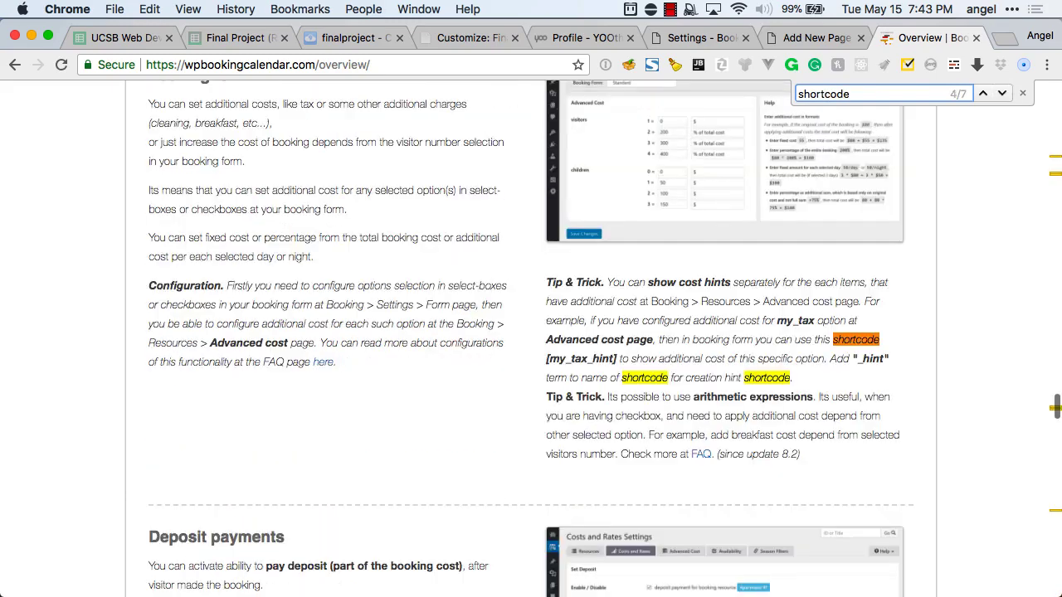
key("Return")
key("Return")
key("Return")
key("Return")
key("Return")
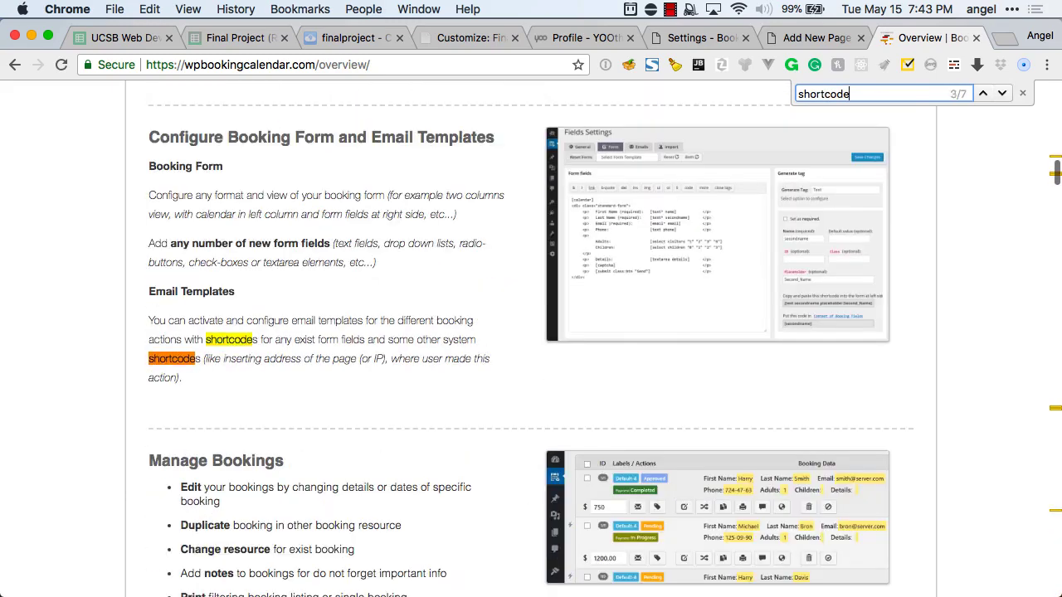
key("ctrl+shift+Tab")
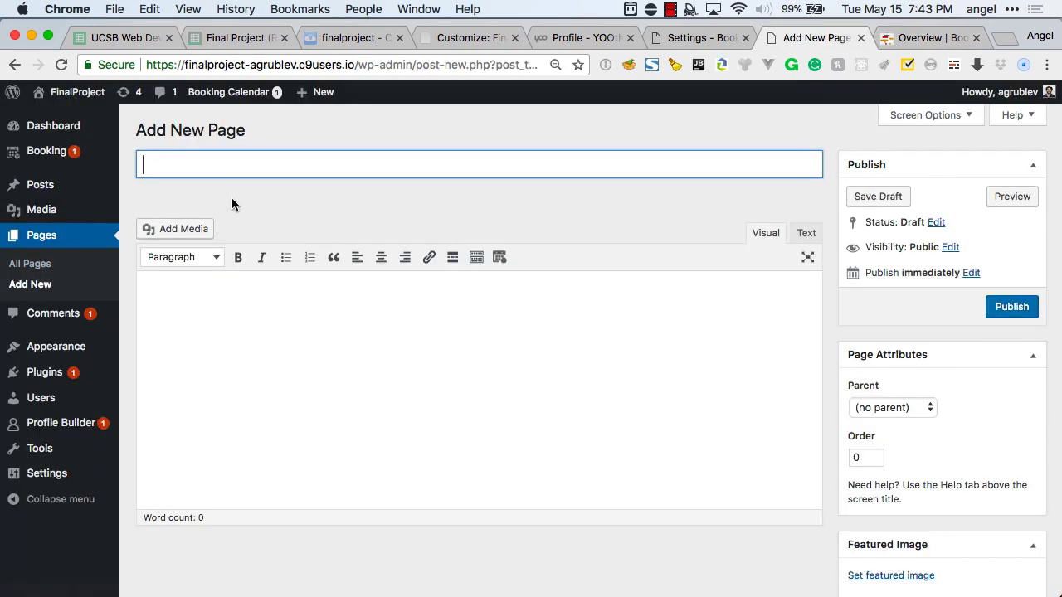
Reload the Booking Settings page and dismiss the Profile Builder promotion banner.
scroll(235, 197, "down", 2)
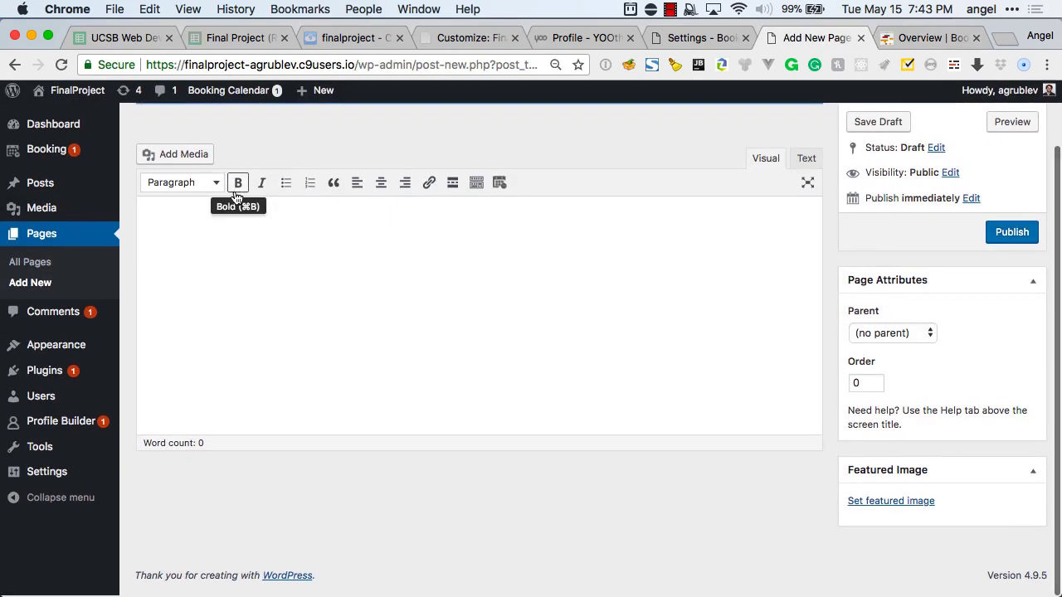
scroll(235, 195, "up", 2)
key("super+r")
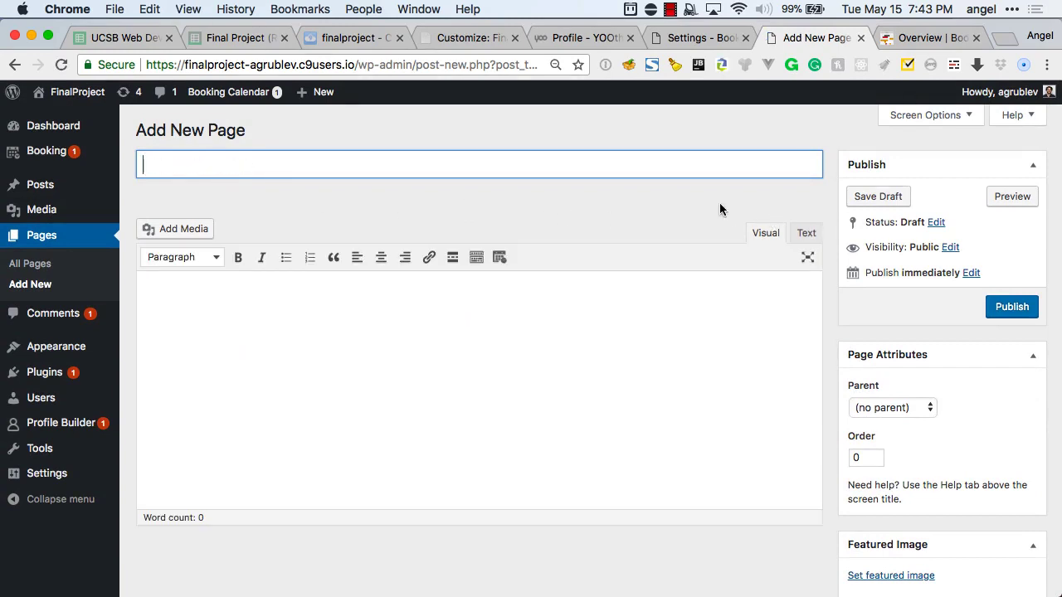
key("ctrl+Tab")
key("ctrl+shift+Tab")
key("ctrl+shift+Tab")
key("ctrl+shift+Tab")
key("ctrl+Tab")
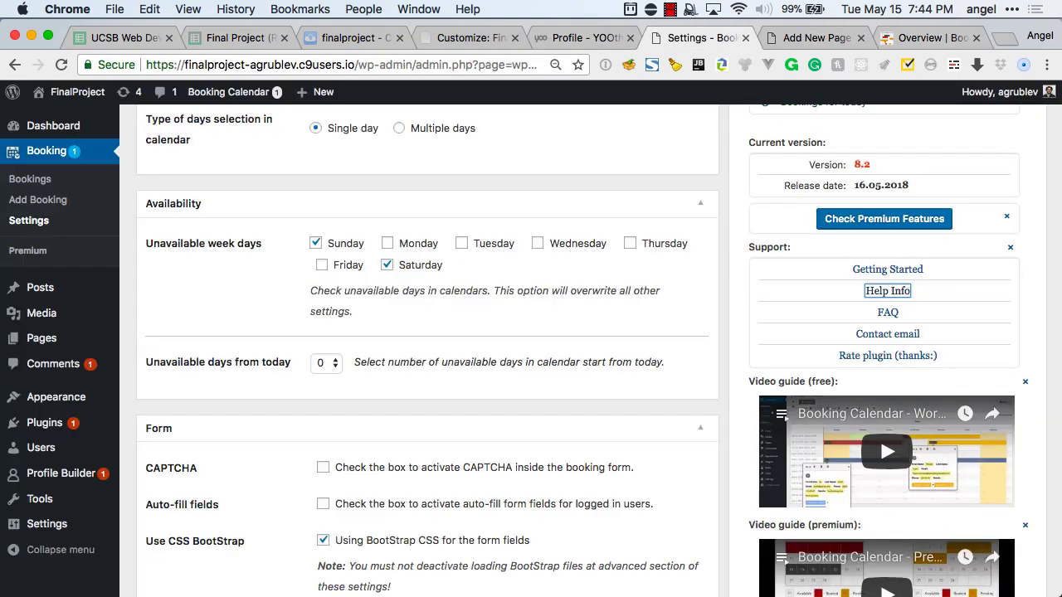
key("super+r")
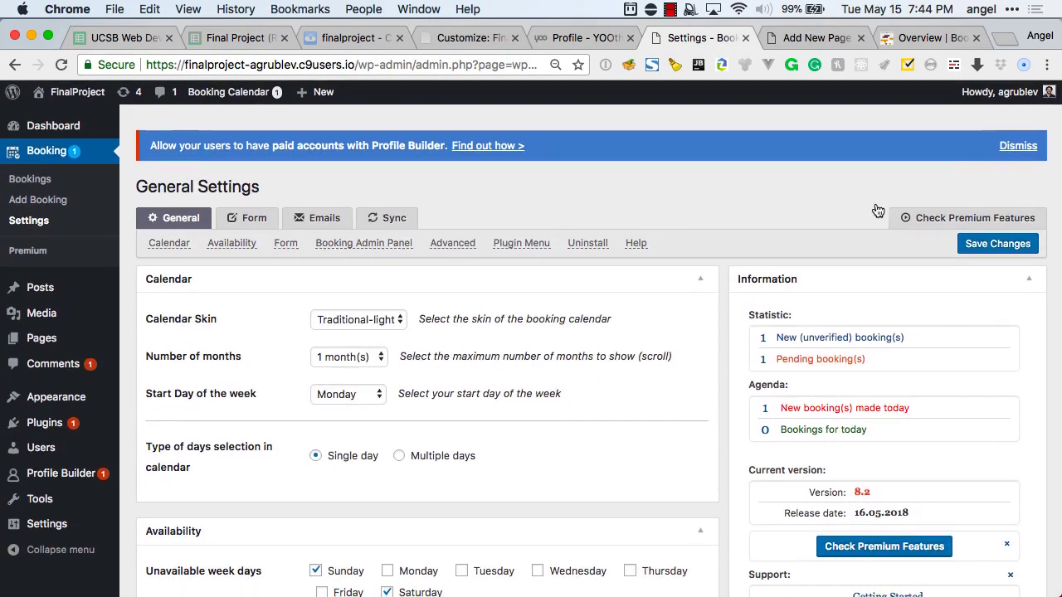
left_click(1018, 145)
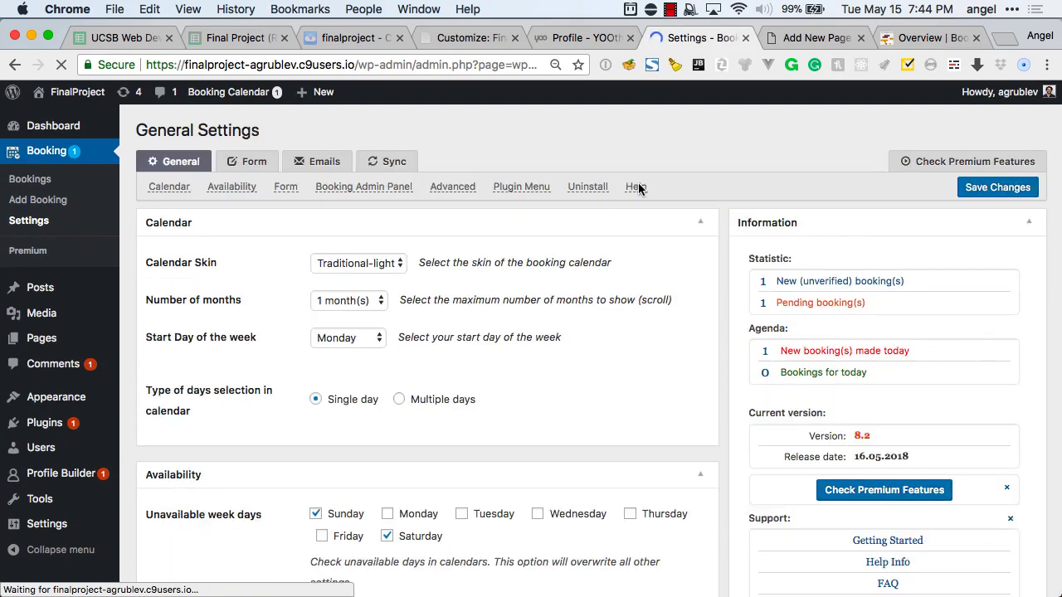
Browse the Help, General and Form sections of the Booking Calendar settings.
left_click(637, 188)
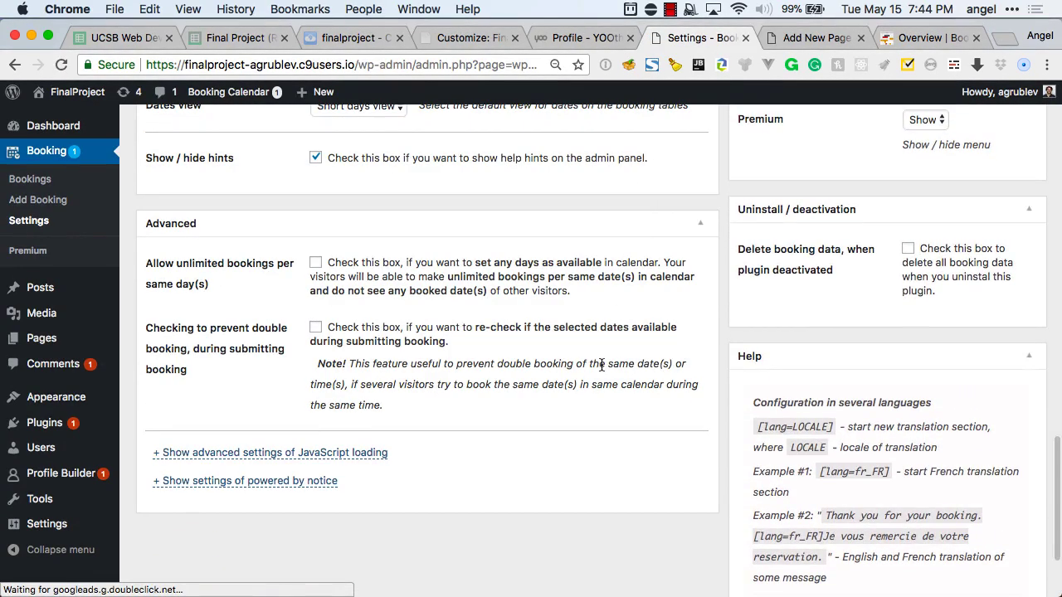
scroll(740, 381, "down", 3)
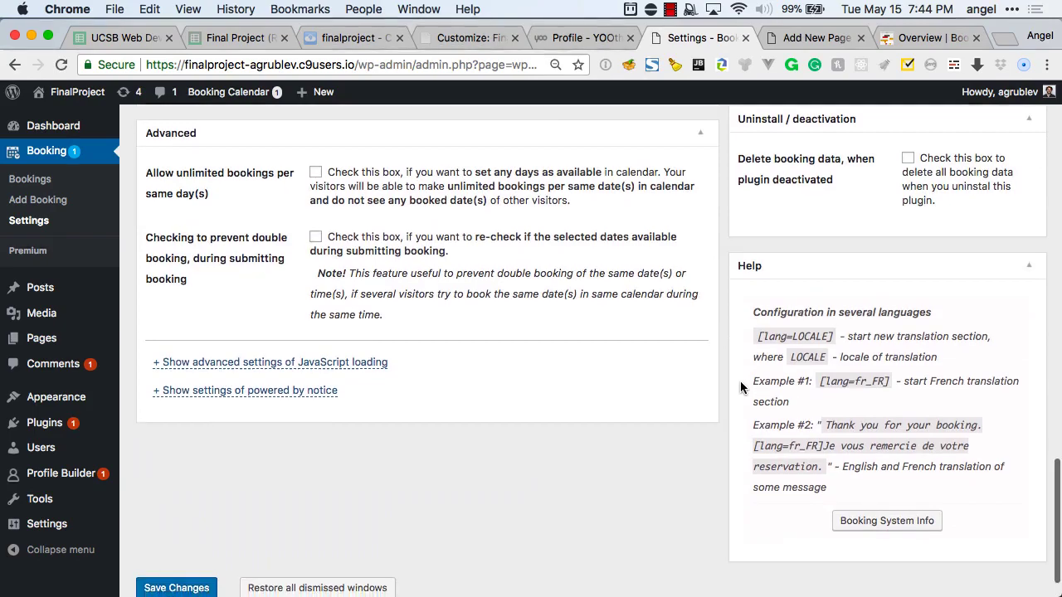
scroll(740, 381, "up", 8)
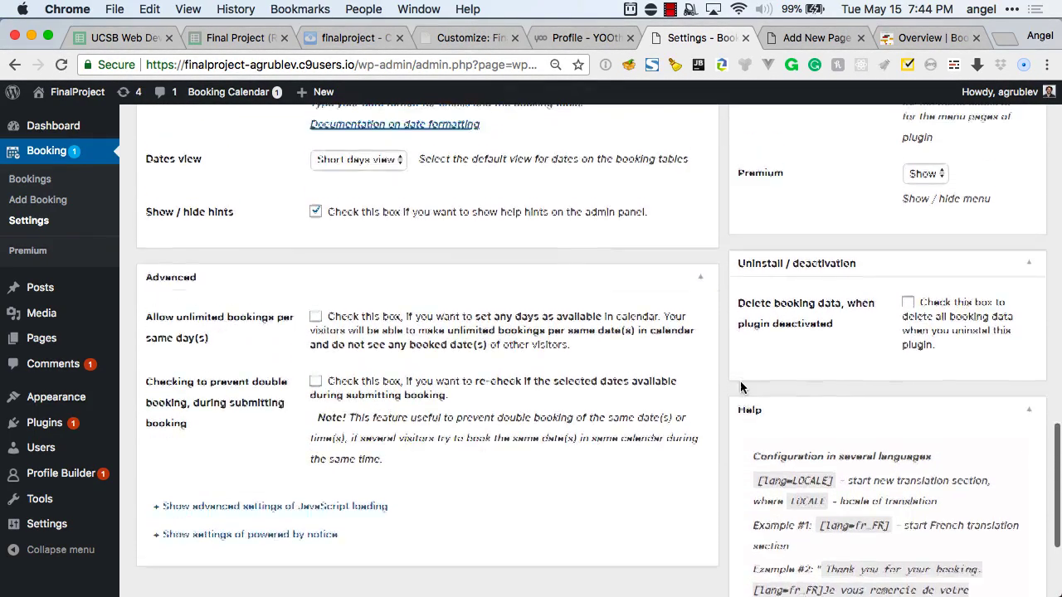
scroll(740, 386, "down", 10)
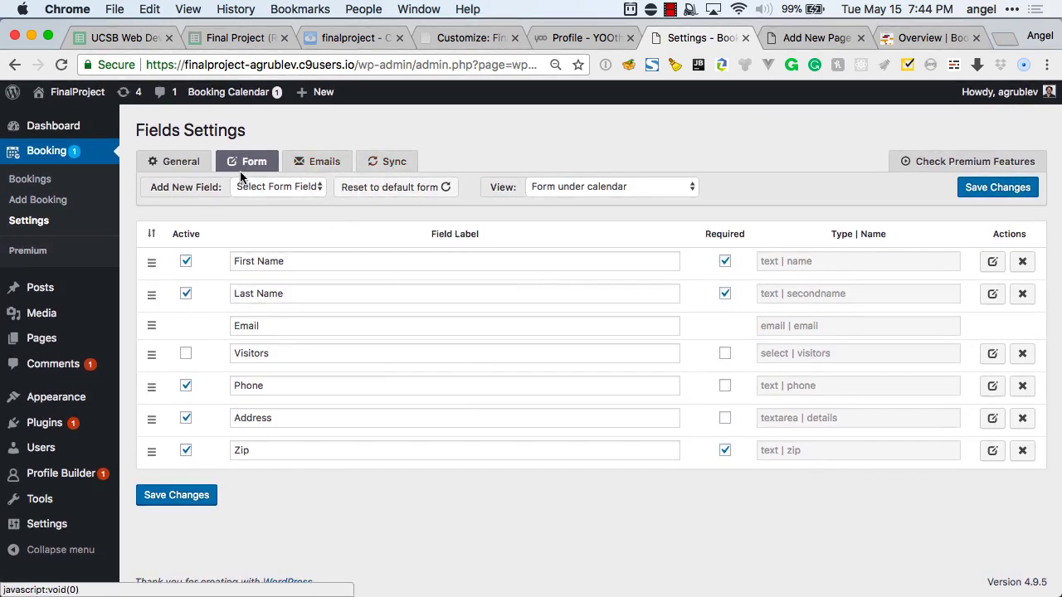
left_click(179, 162)
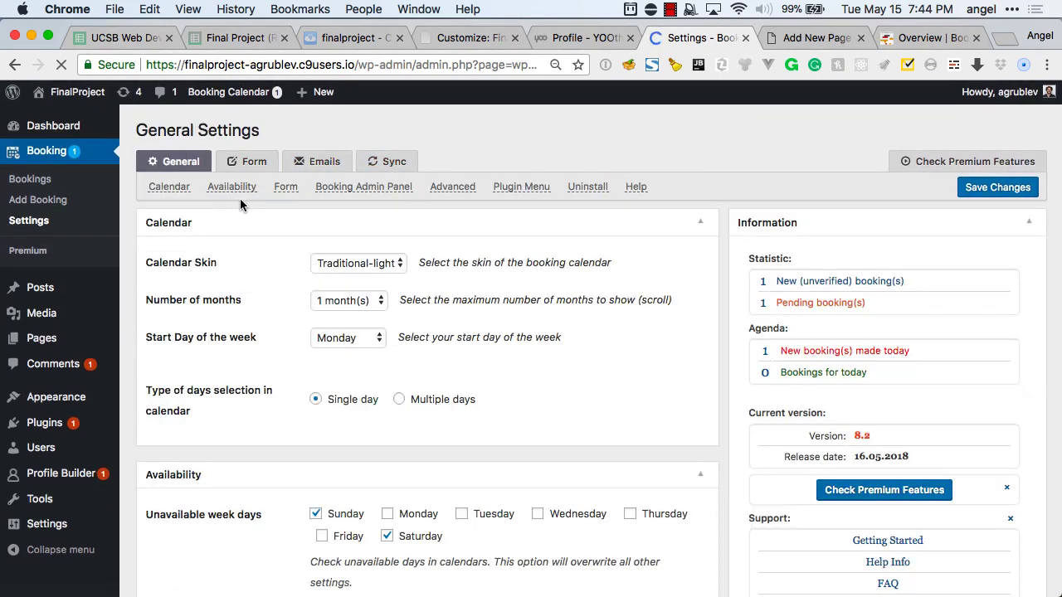
left_click(285, 187)
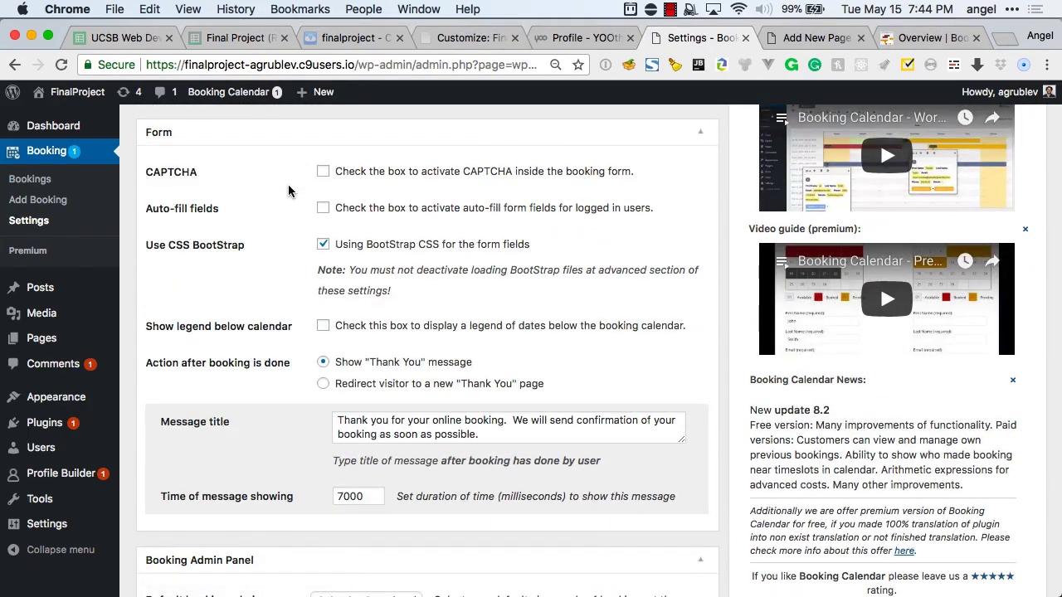
scroll(287, 187, "up", 10)
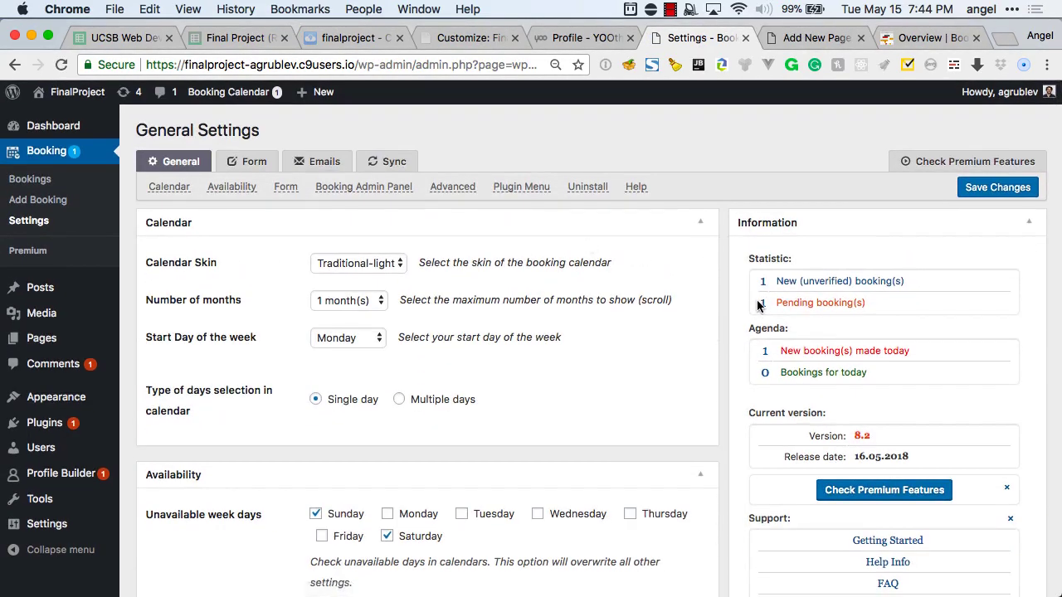
scroll(757, 306, "down", 3)
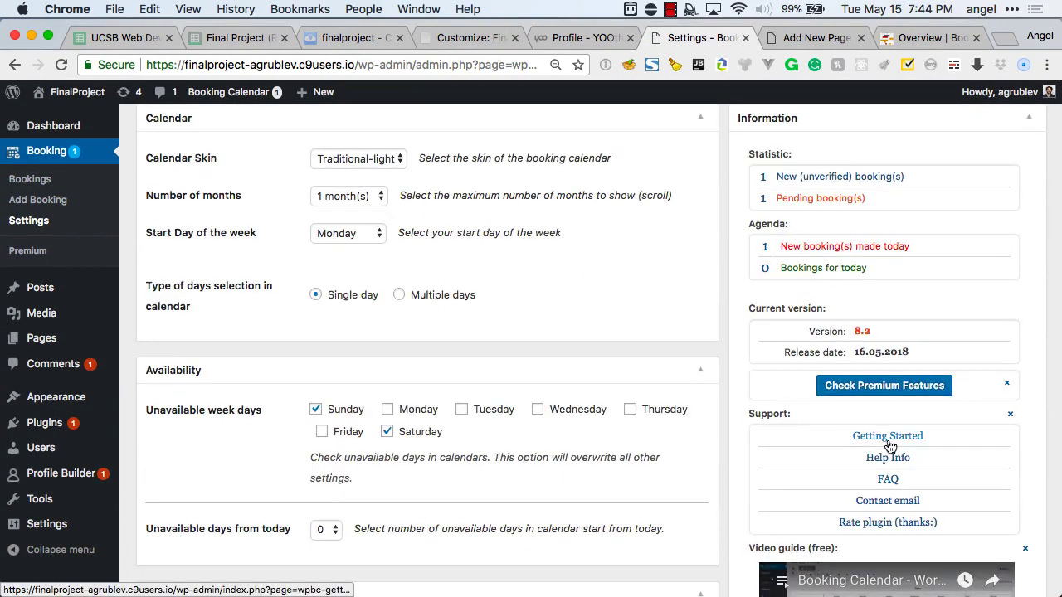
Play the Getting Started overview video full screen, pause and exit it, then return to the new page.
left_click(888, 438)
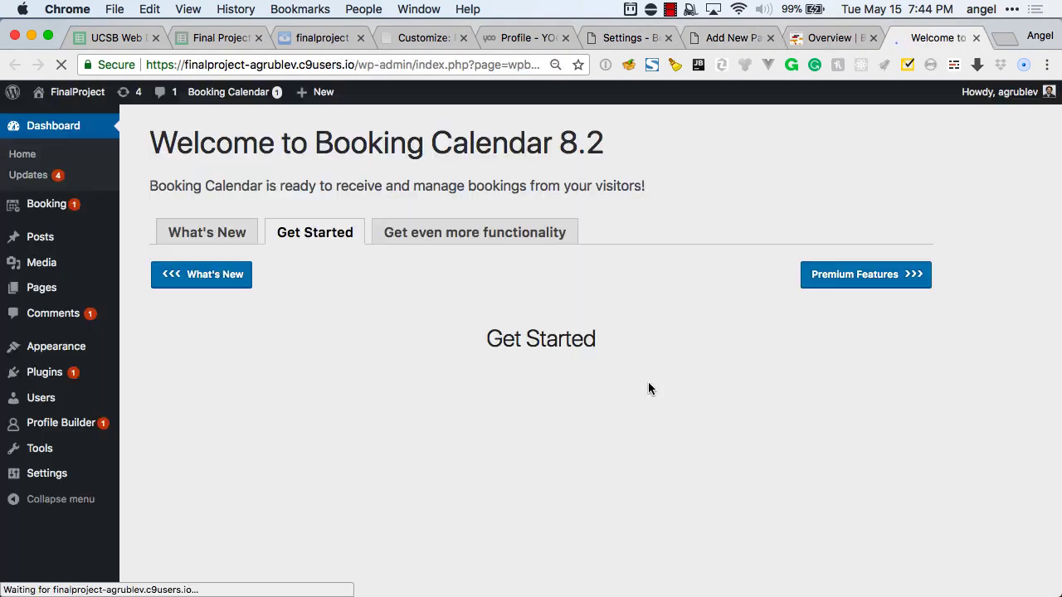
scroll(457, 465, "down", 1)
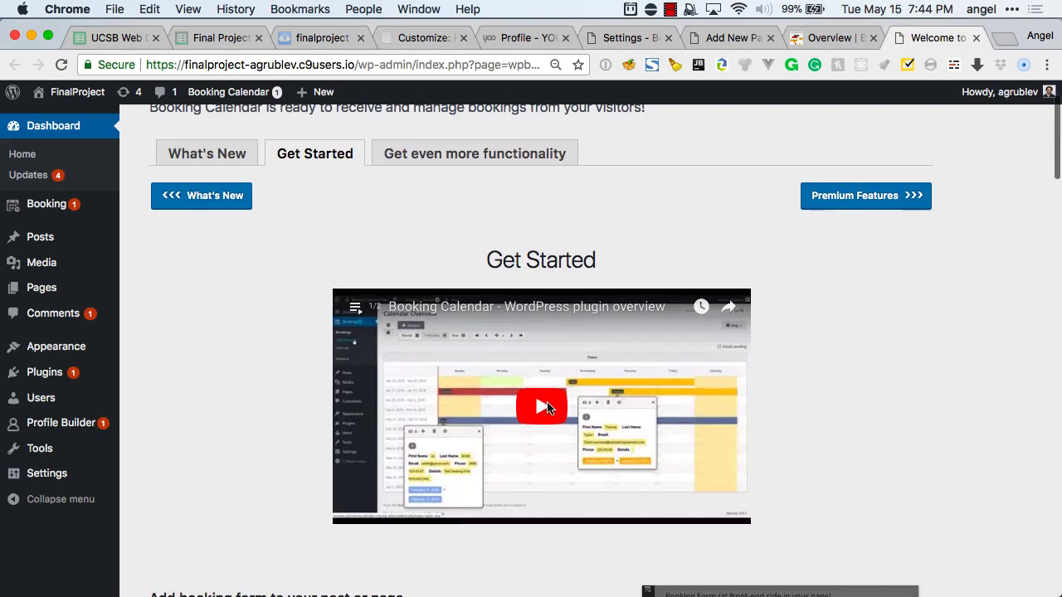
left_click(545, 408)
left_click(728, 512)
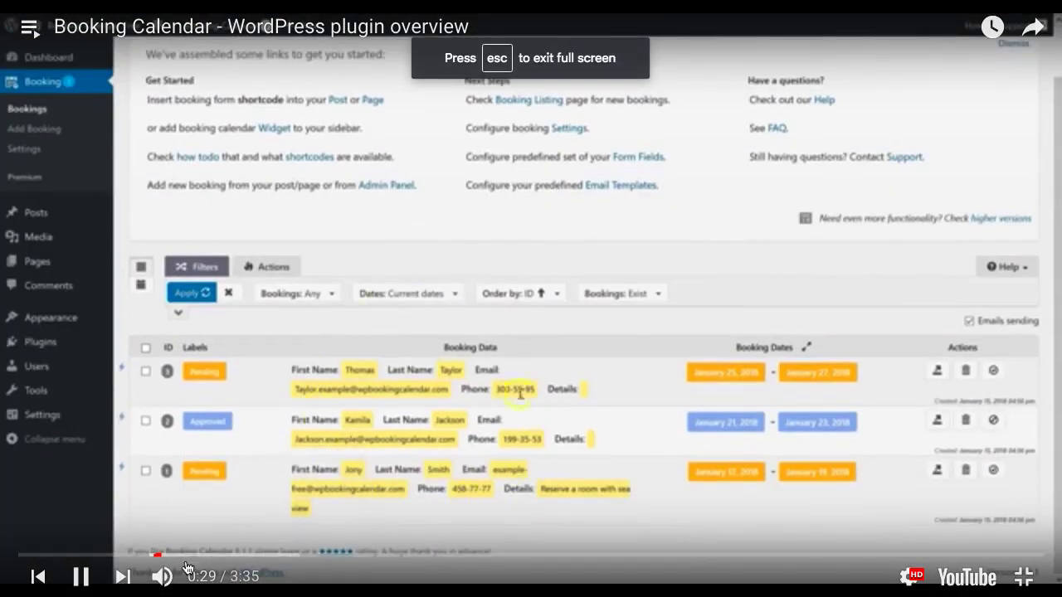
mouse_move(161, 577)
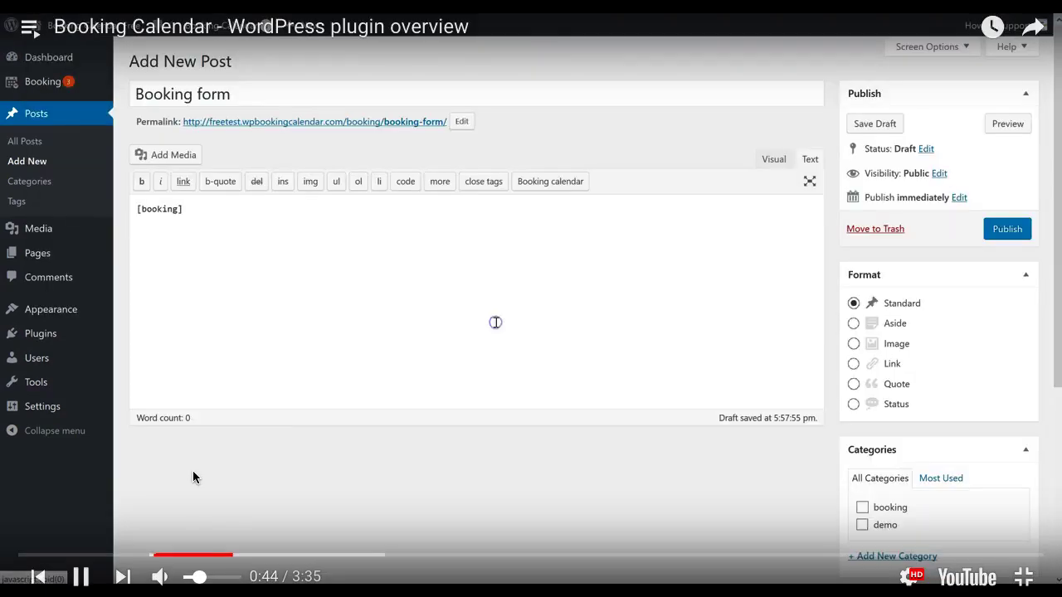
left_click(192, 471)
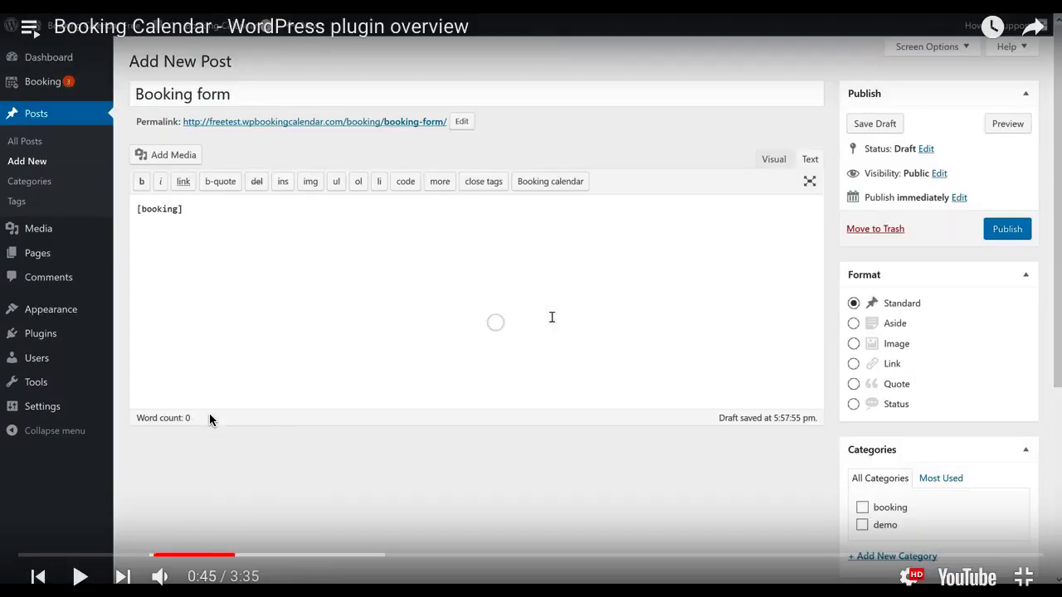
key("Escape")
key("ctrl+shift+Tab")
key("ctrl+shift+Tab")
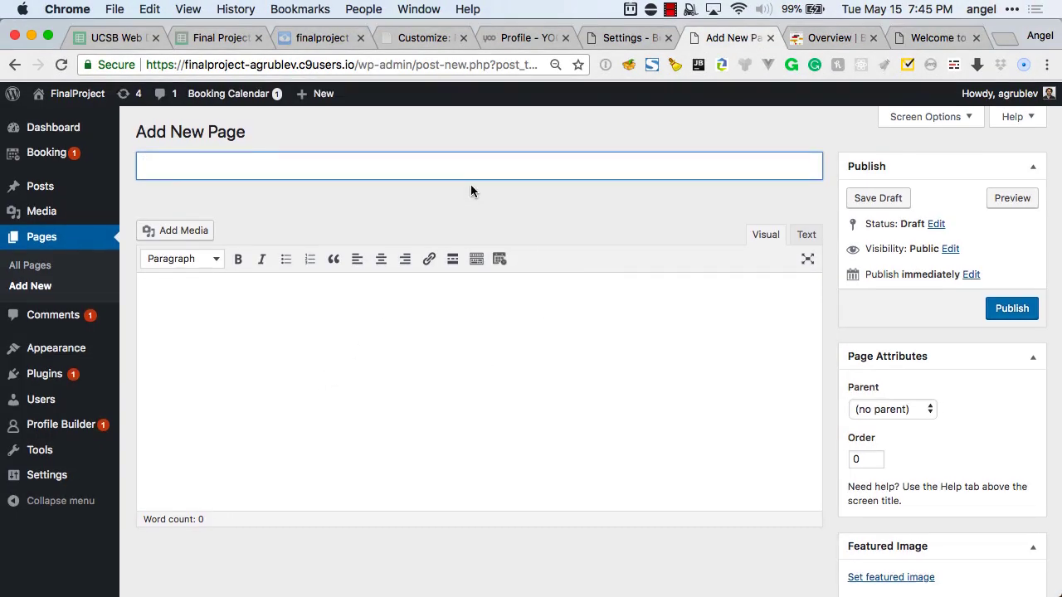
Title the page BOOK and set the TimeLine shortcode to Month view with hours 8 to 8.
type("BOOK")
left_click(473, 335)
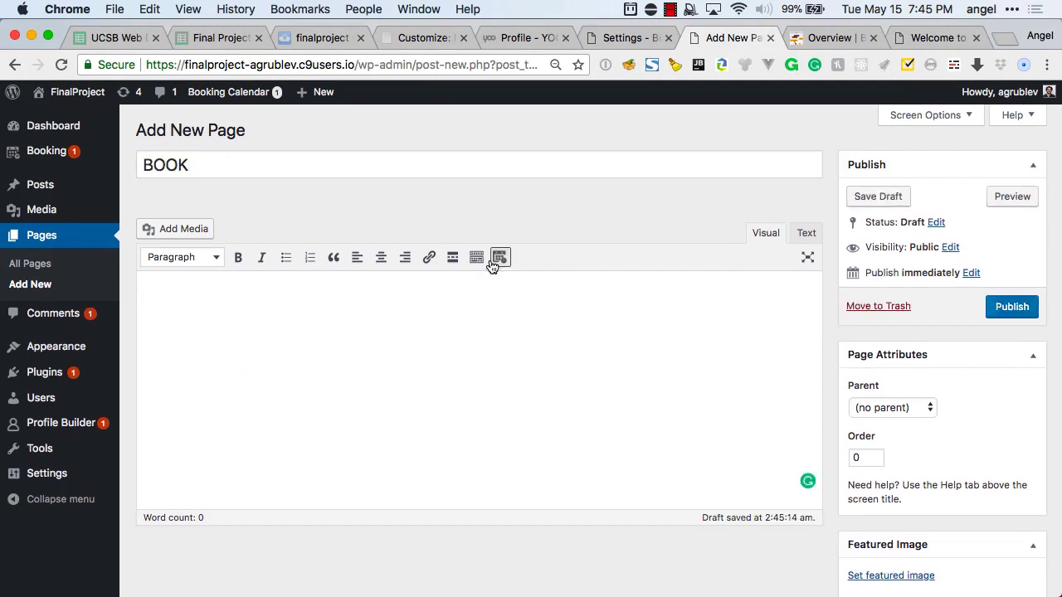
left_click(499, 257)
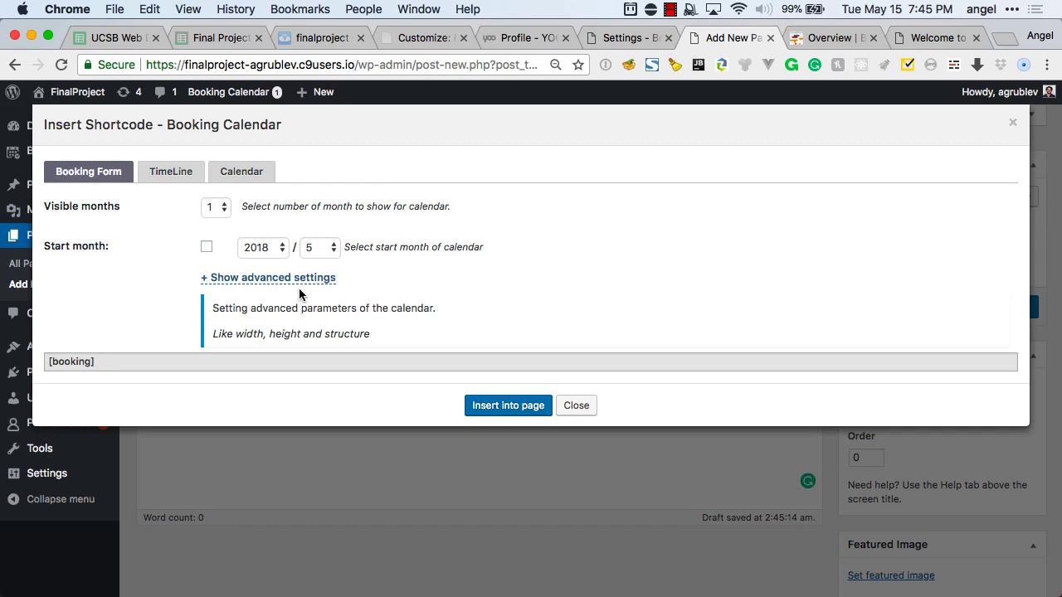
left_click(171, 172)
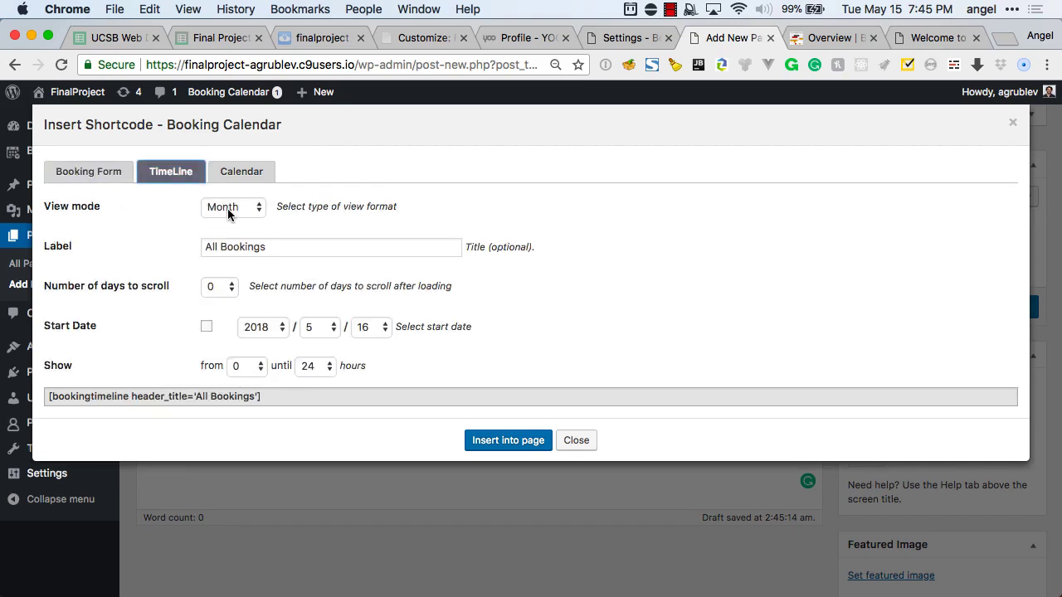
left_click(227, 208)
left_click(203, 209)
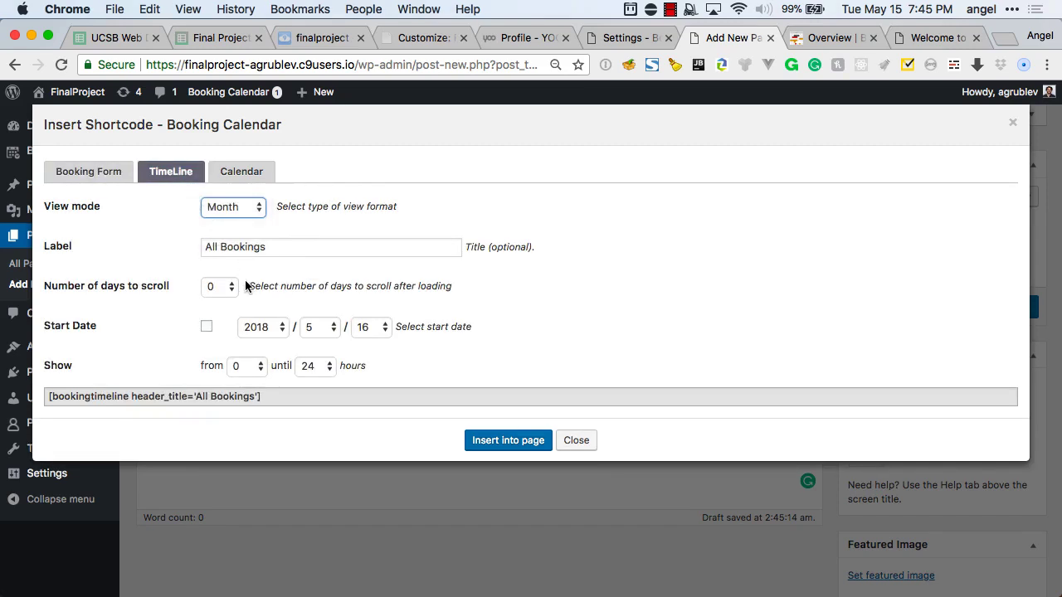
left_click(259, 367)
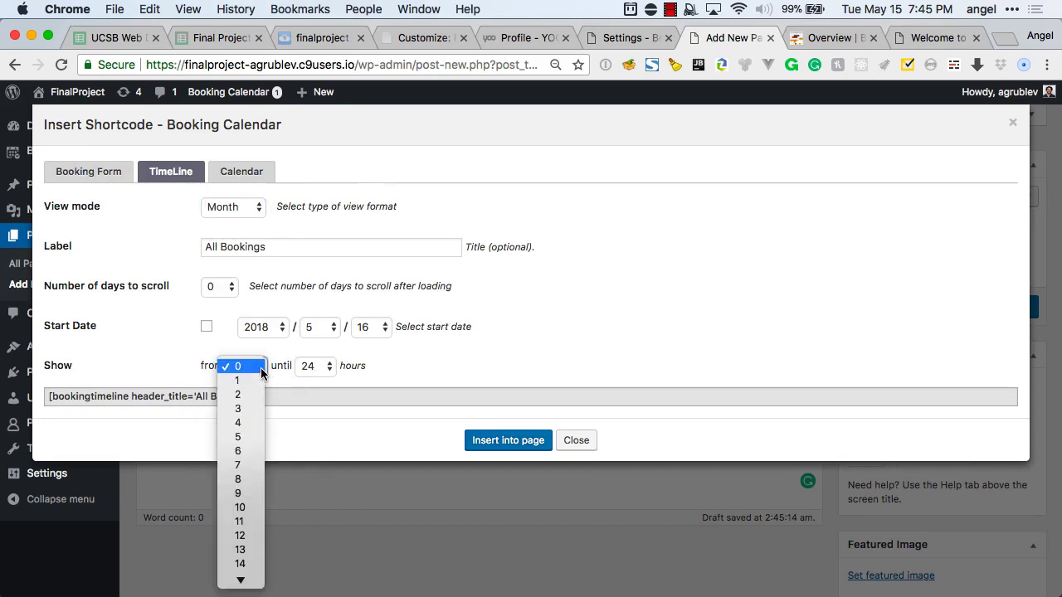
left_click(249, 479)
left_click(332, 365)
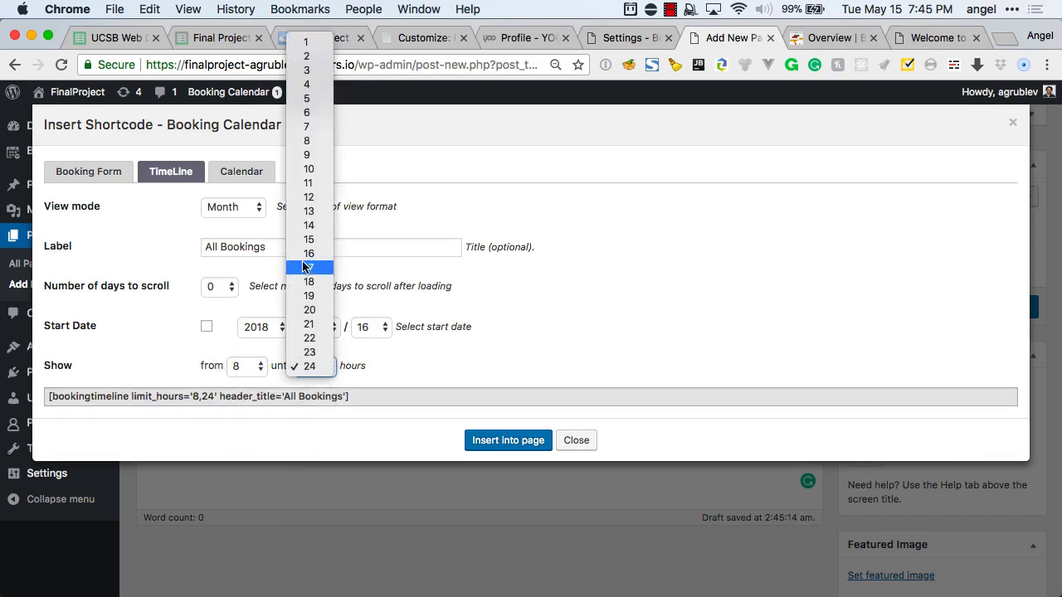
left_click(307, 141)
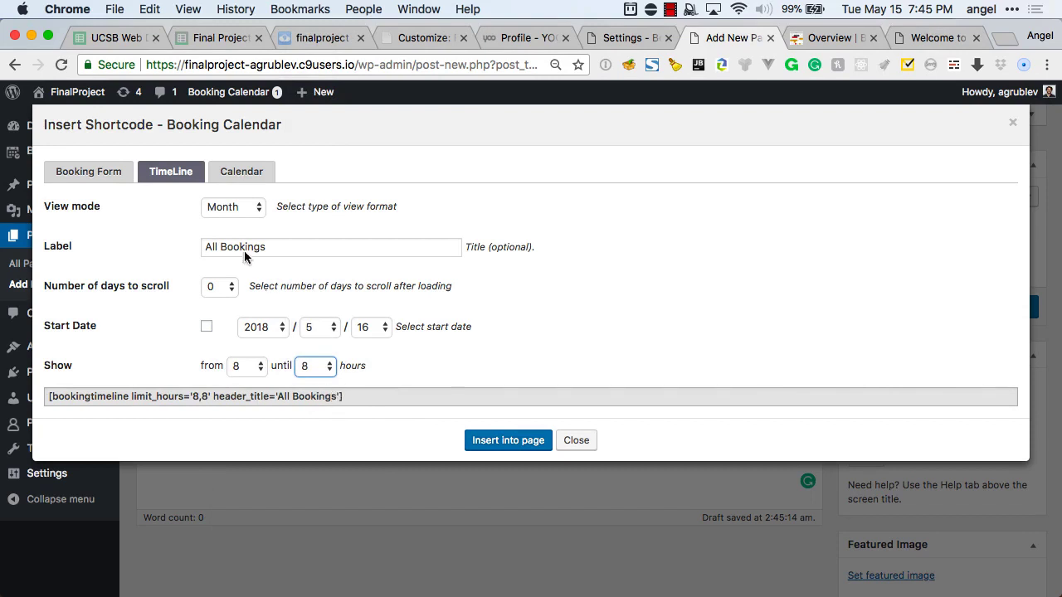
Copy the [bookingcalendar] shortcode from the Calendar tab and insert it into the page.
left_click(238, 177)
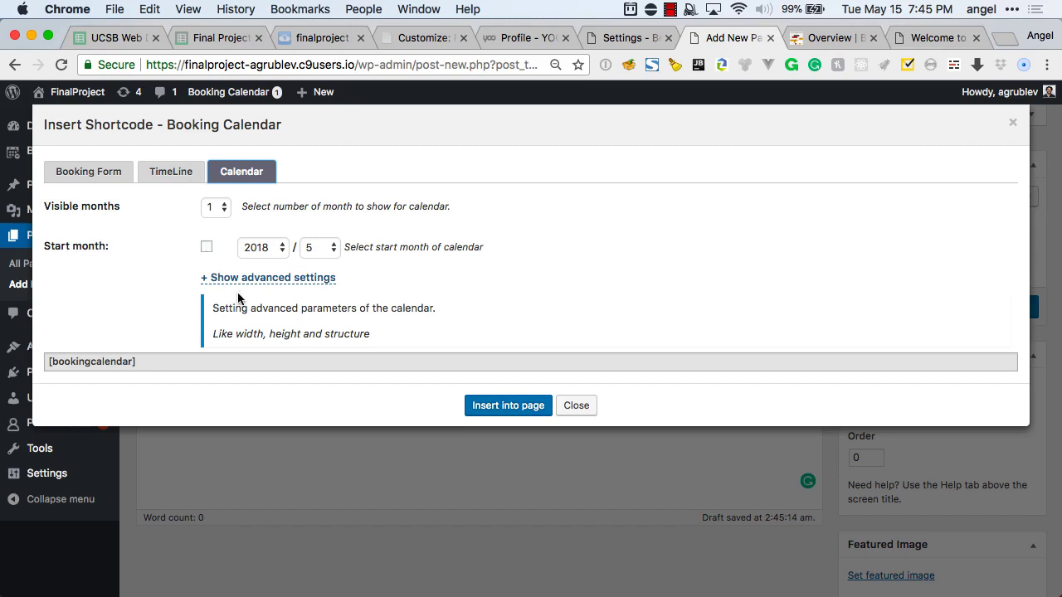
left_click(126, 365)
key("super+c")
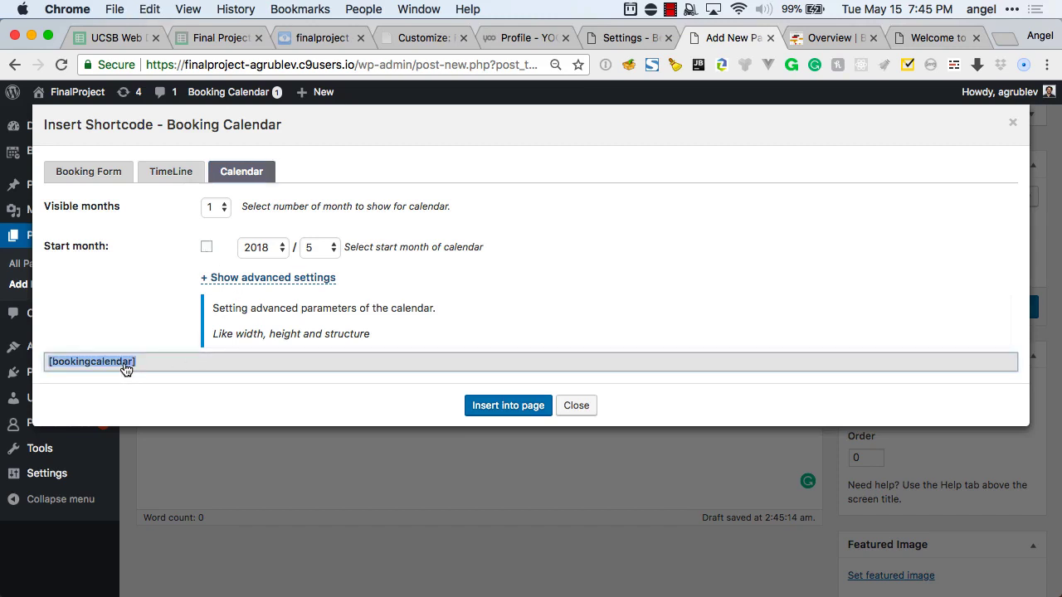
left_click(497, 406)
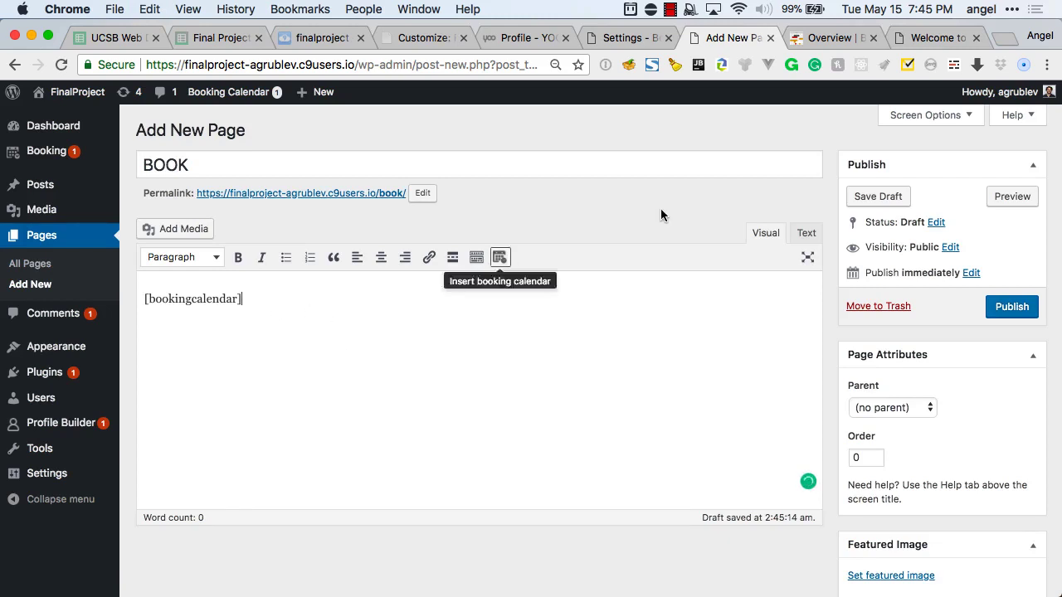
Publish the BOOK page, view it live and advance its calendar to June 2018.
left_click(1012, 309)
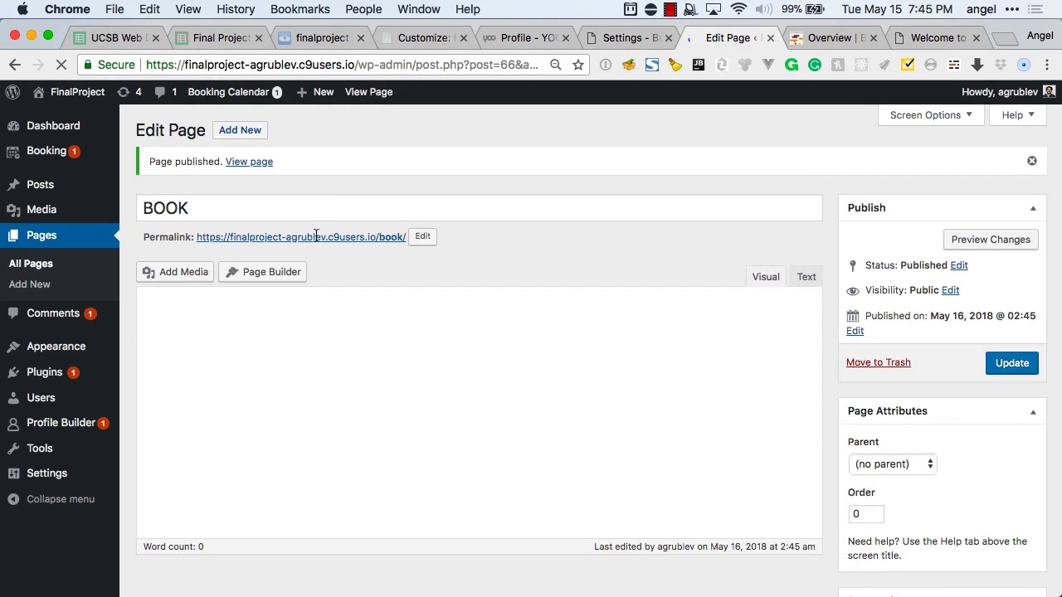
left_click(315, 236)
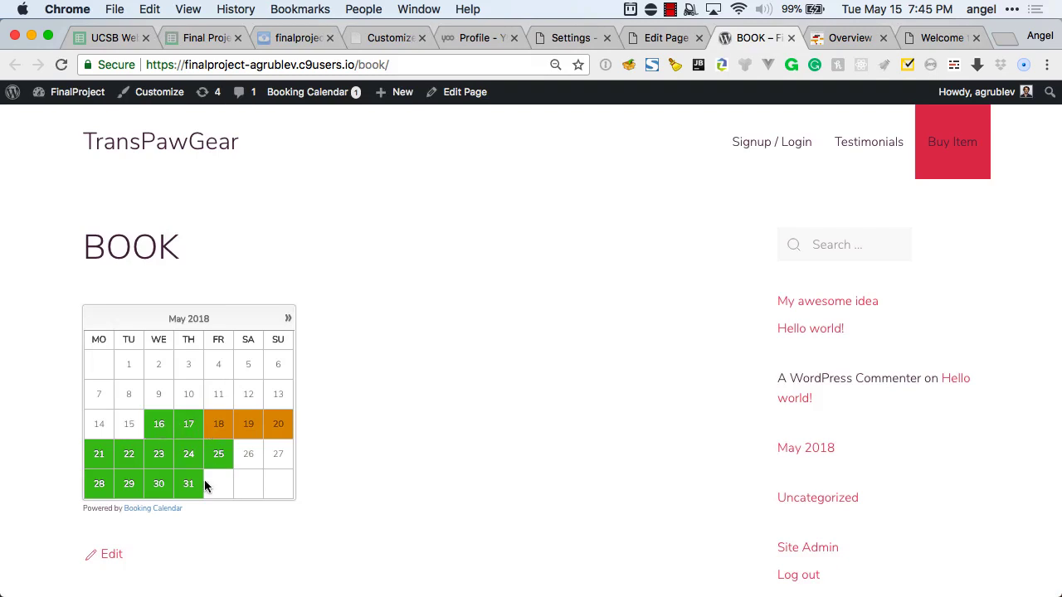
scroll(205, 486, "down", 1)
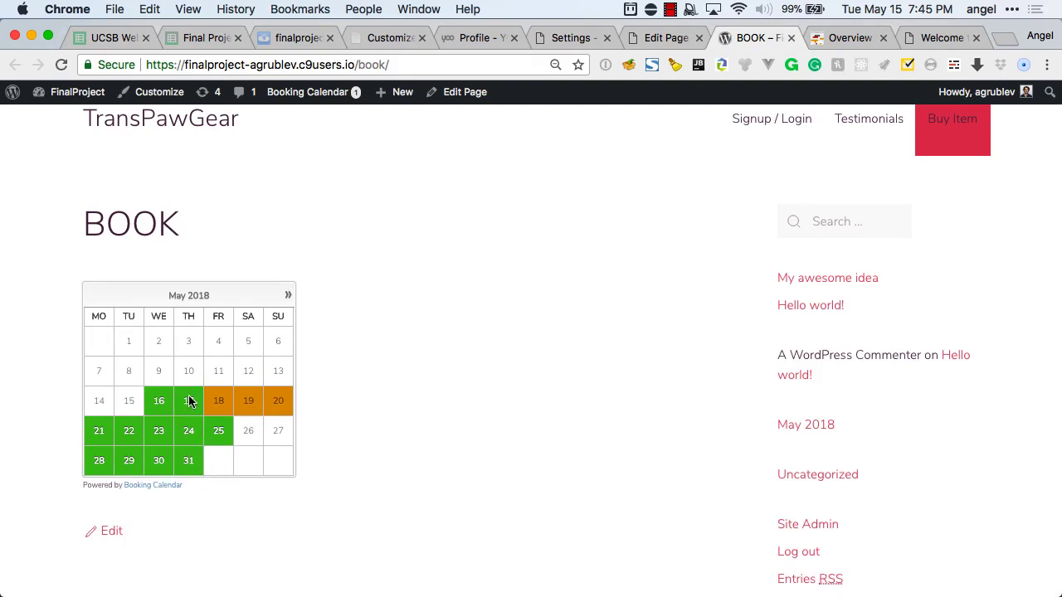
left_click(287, 294)
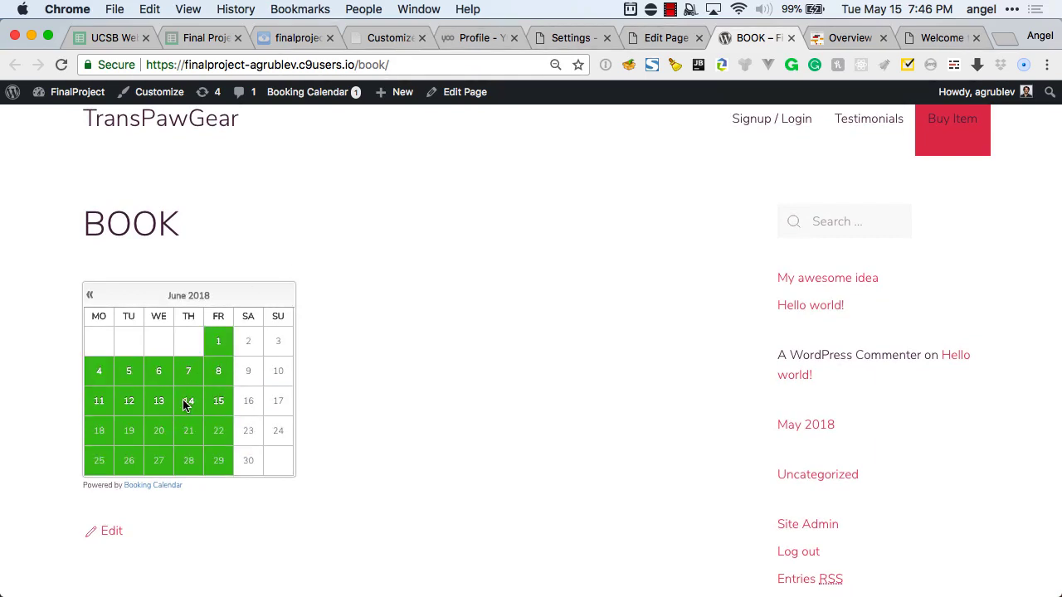
key("ctrl+shift+Tab")
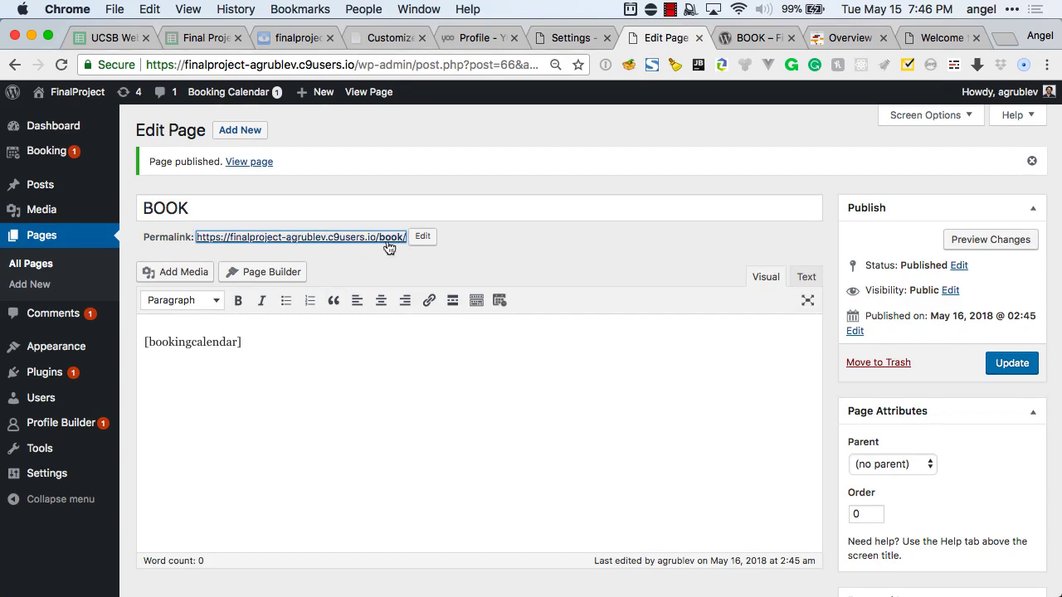
Add [booking] and the All Bookings timeline shortcodes, update the BOOK page, and reload it live.
left_click(499, 300)
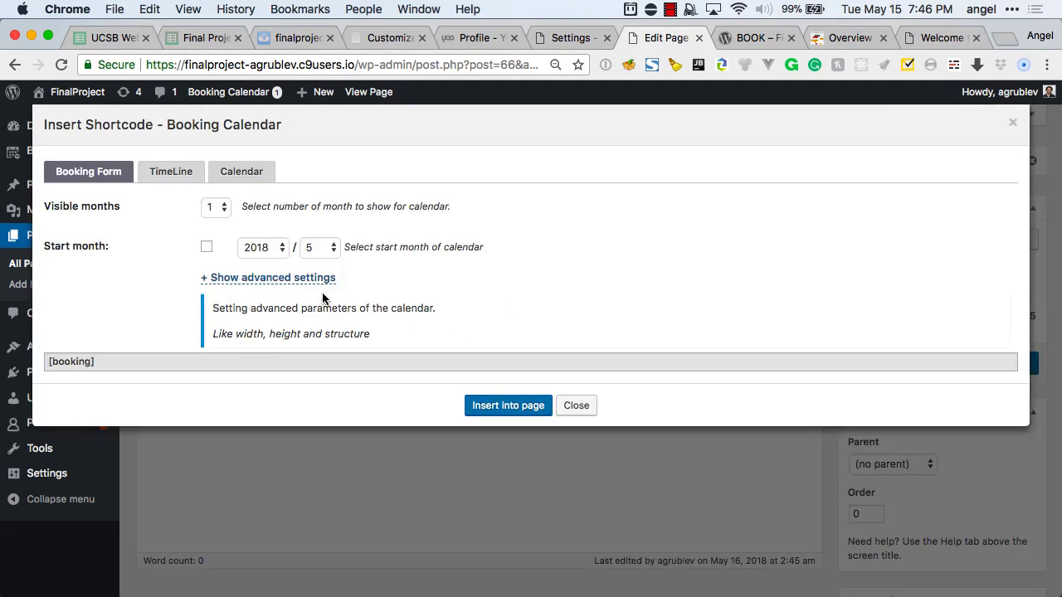
left_click(483, 406)
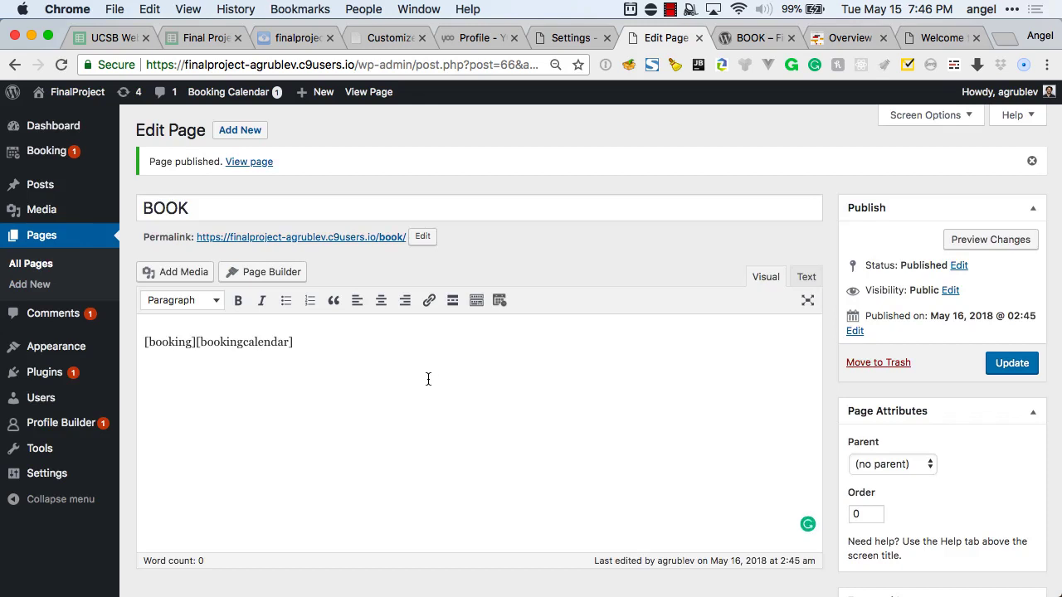
left_click(499, 300)
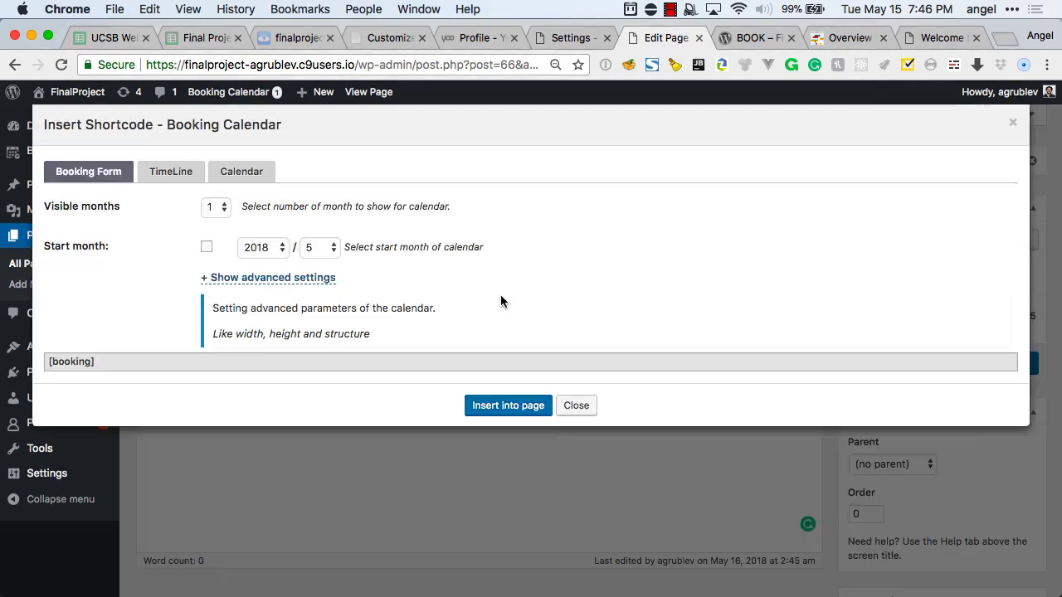
left_click(200, 176)
left_click(471, 444)
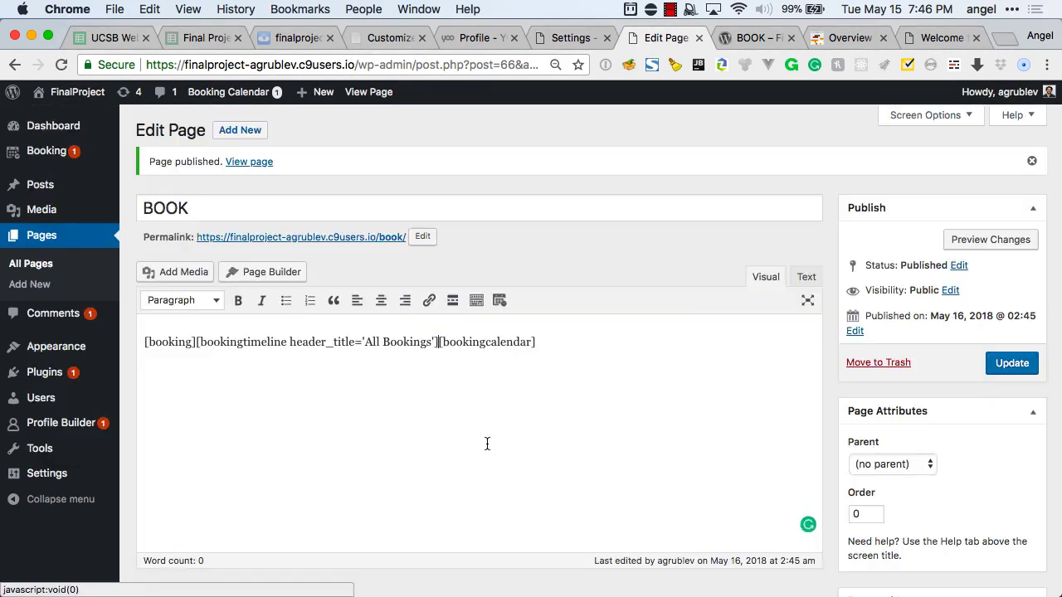
left_click(996, 363)
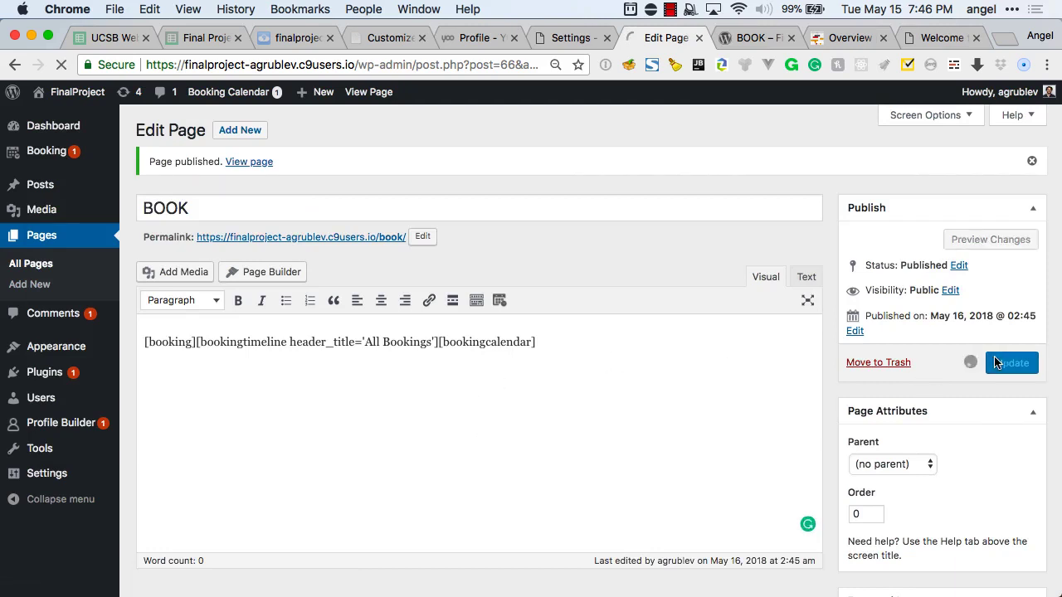
key("ctrl+Tab")
key("super+r")
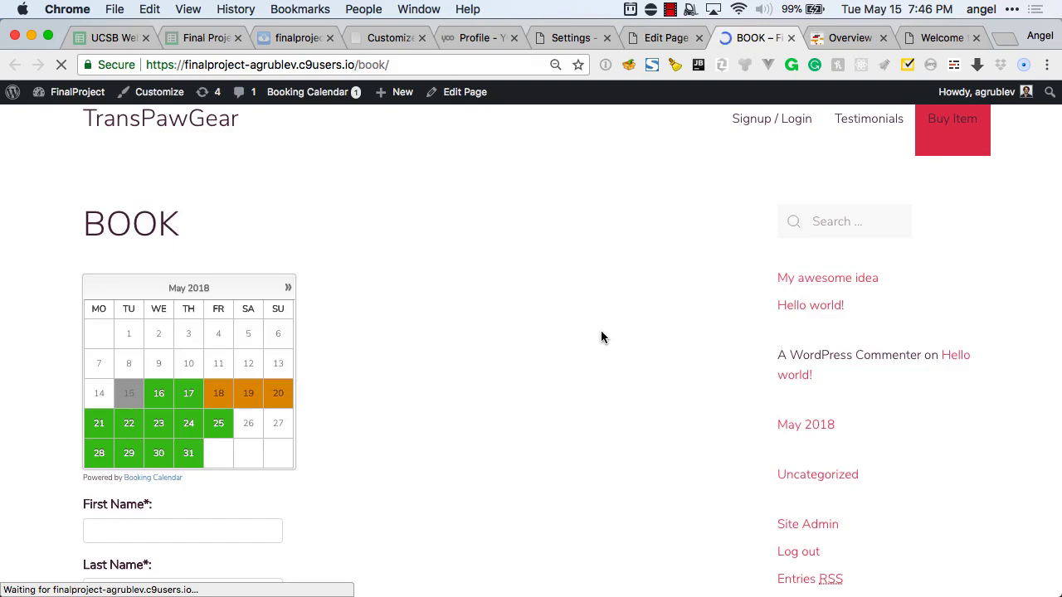
Scroll the live BOOK page and pick May 17, then May 25, as booking dates.
scroll(602, 332, "down", 10)
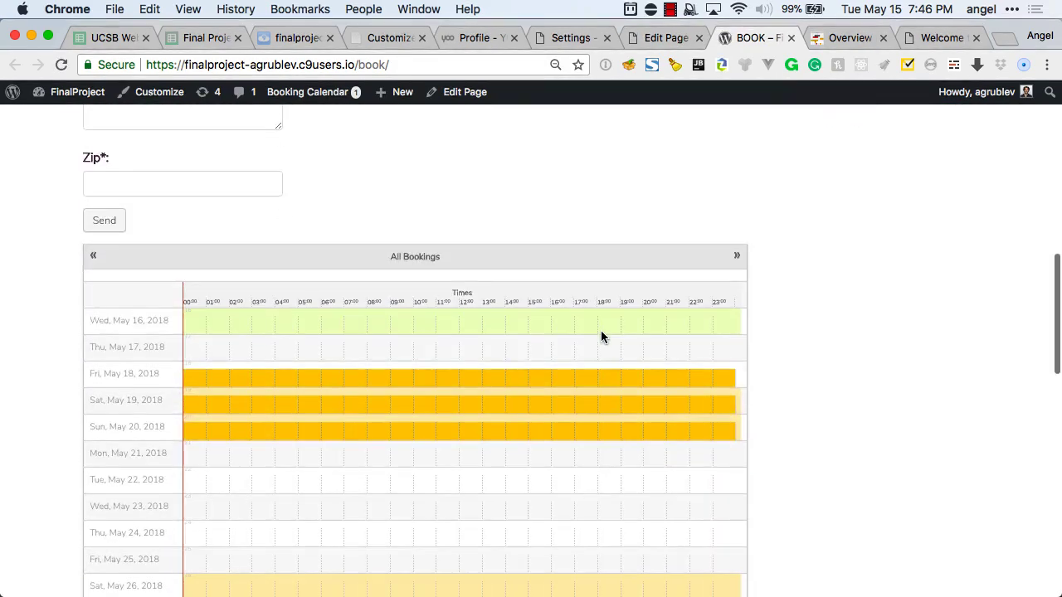
scroll(602, 336, "down", 3)
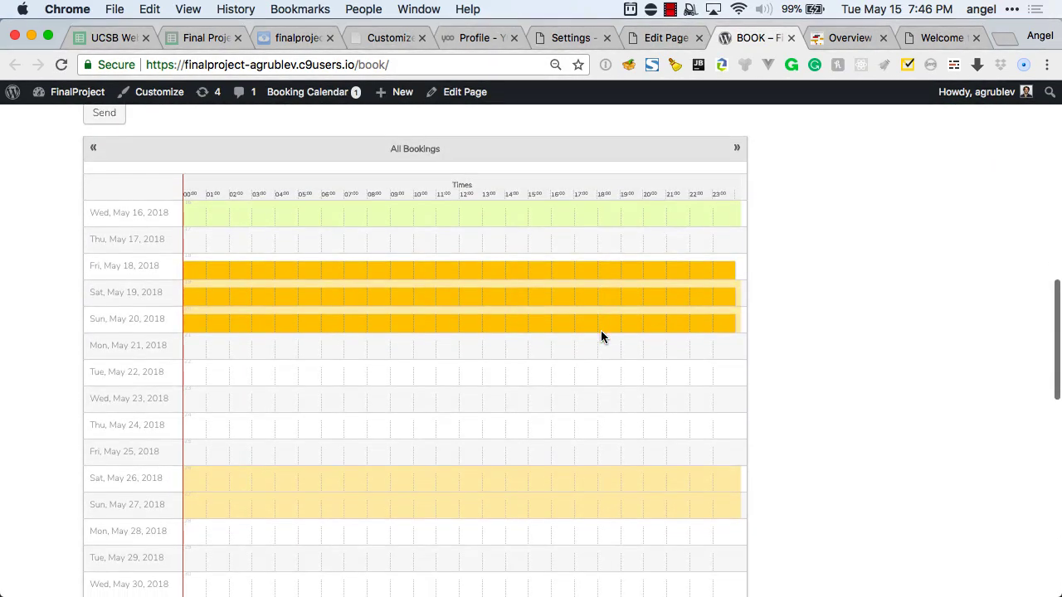
scroll(284, 257, "down", 1)
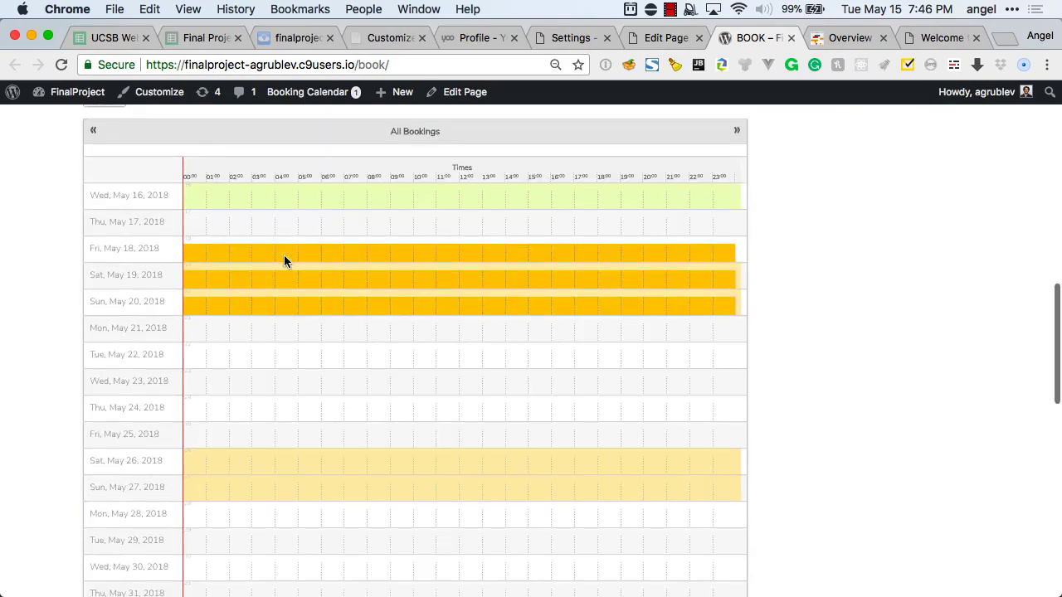
scroll(283, 260, "up", 5)
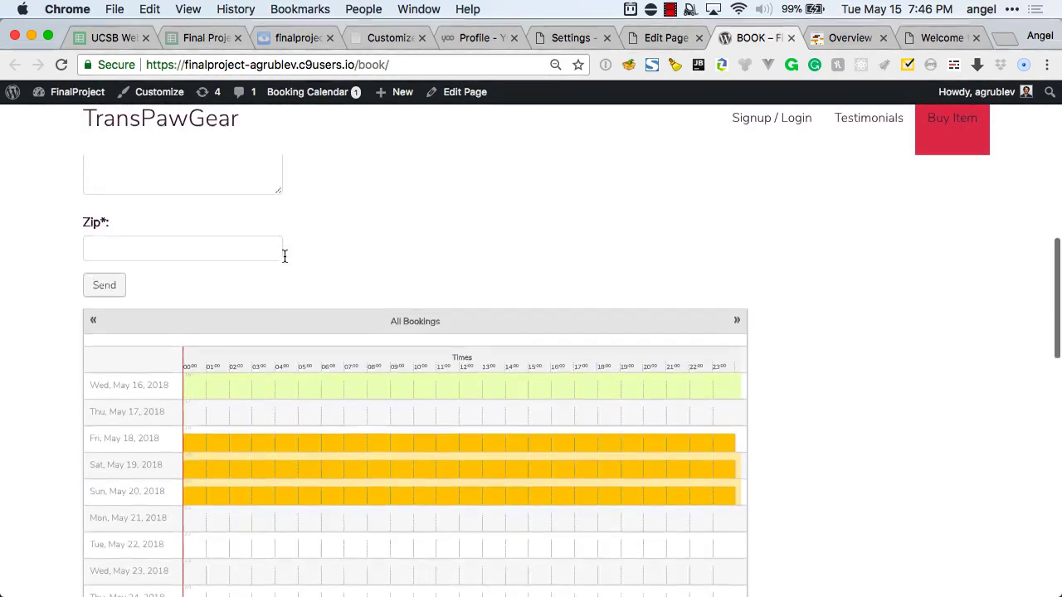
scroll(284, 255, "down", 5)
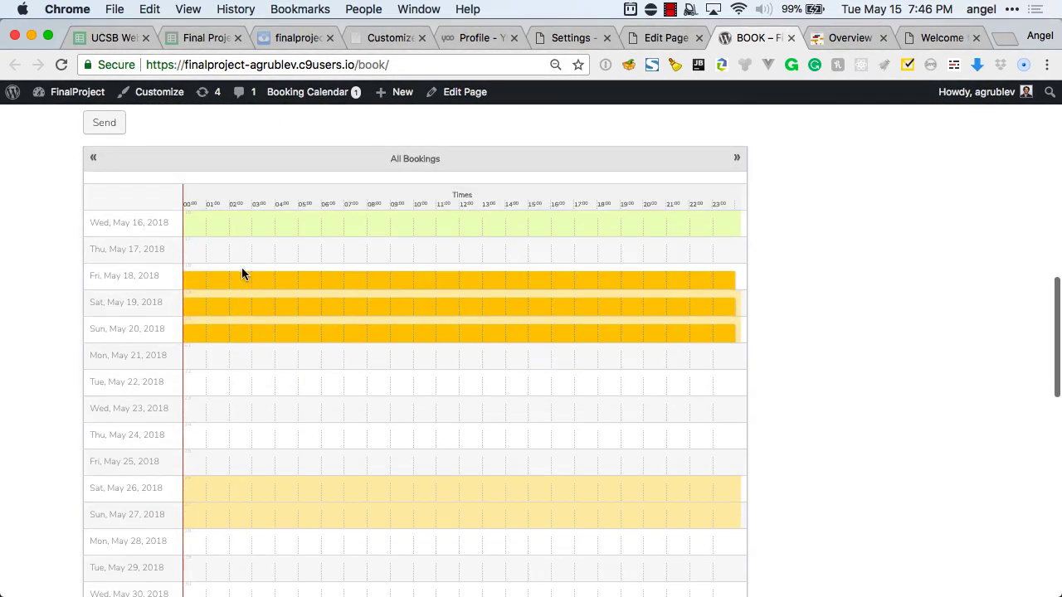
scroll(260, 291, "down", 8)
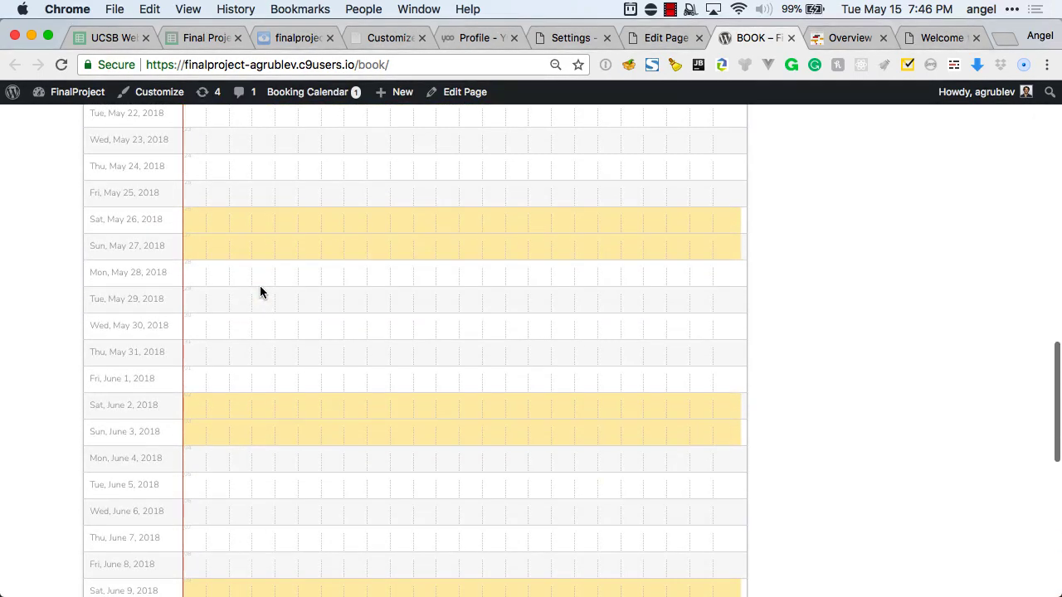
scroll(260, 291, "down", 3)
scroll(261, 292, "down", 6)
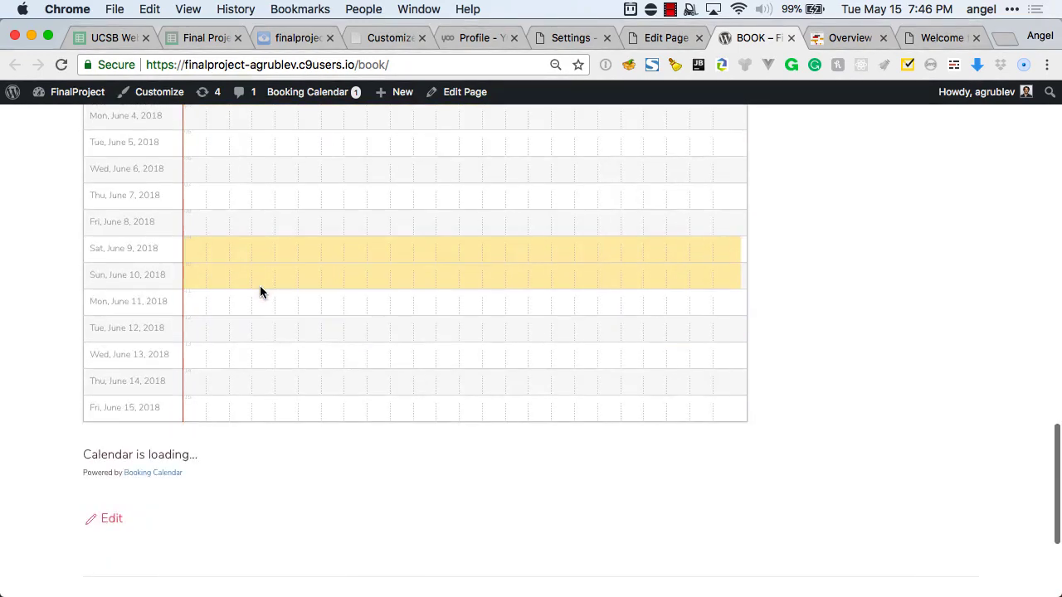
scroll(261, 292, "up", 20)
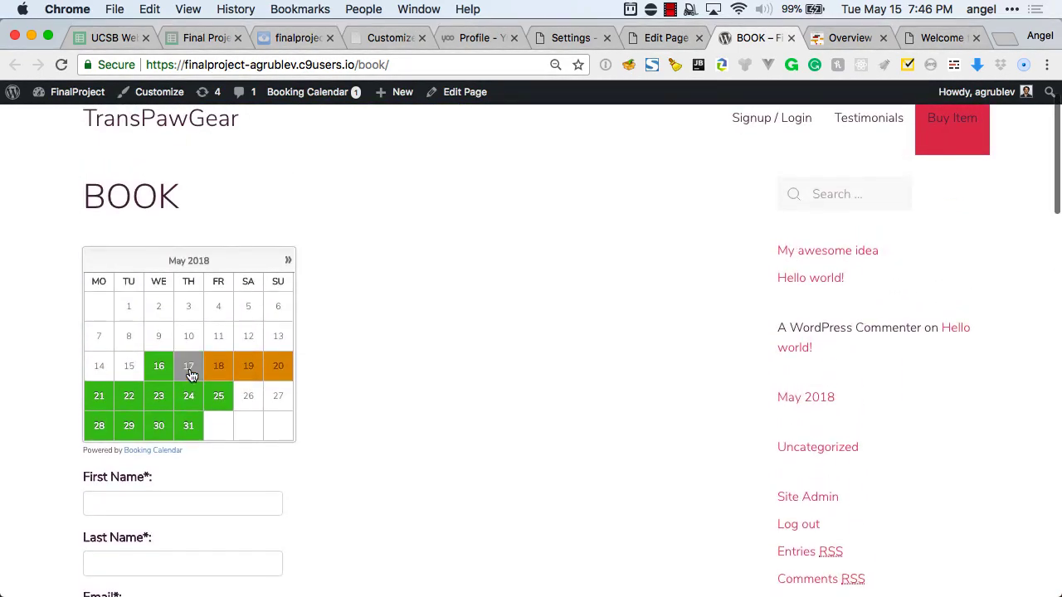
left_click(190, 367)
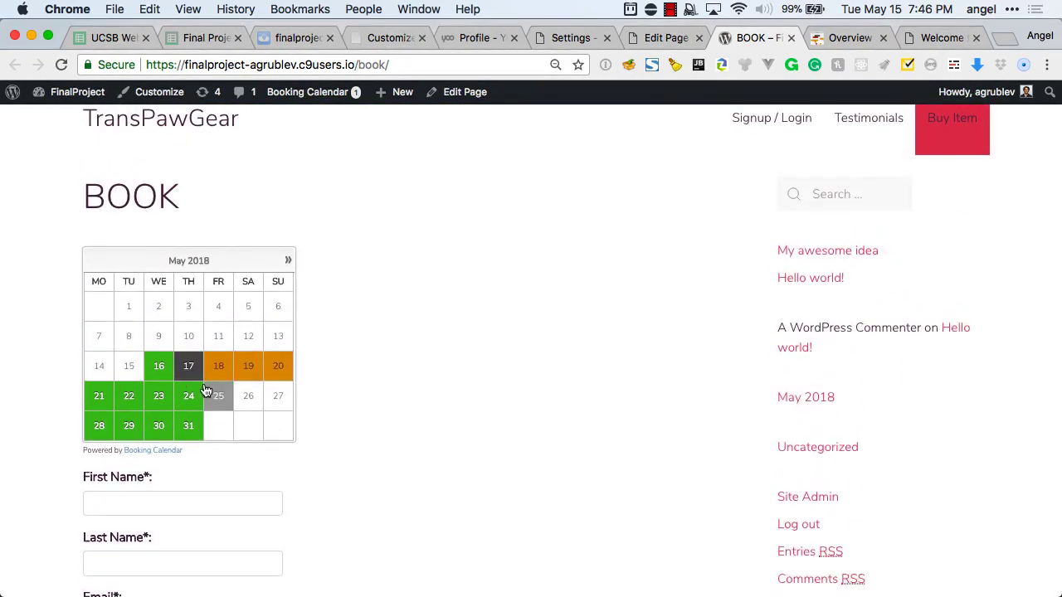
left_click(214, 400)
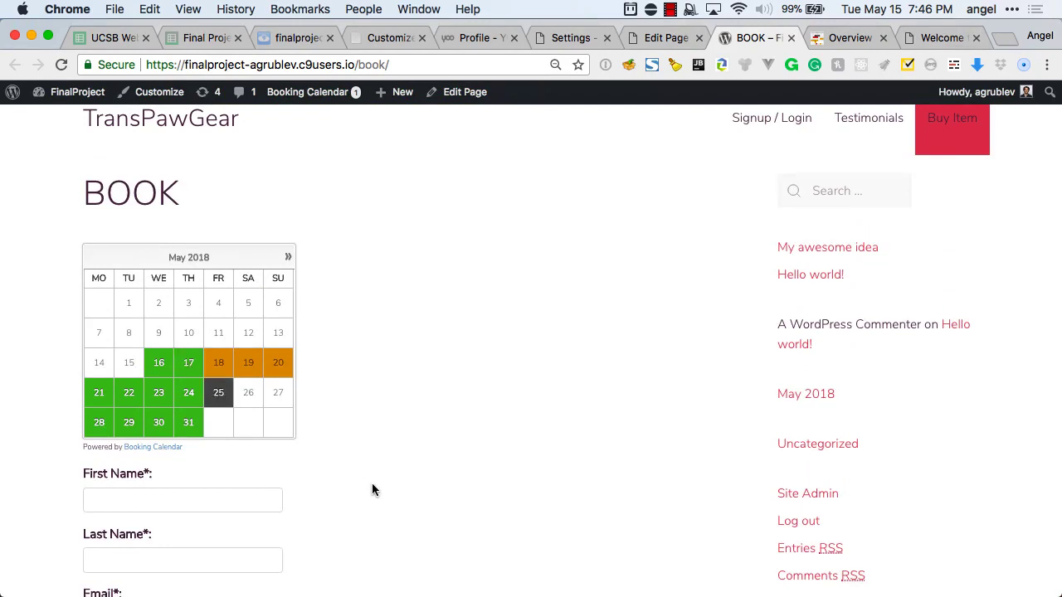
Try the booking form's First Name field, reselect May 25, then close the live page.
scroll(371, 490, "down", 2)
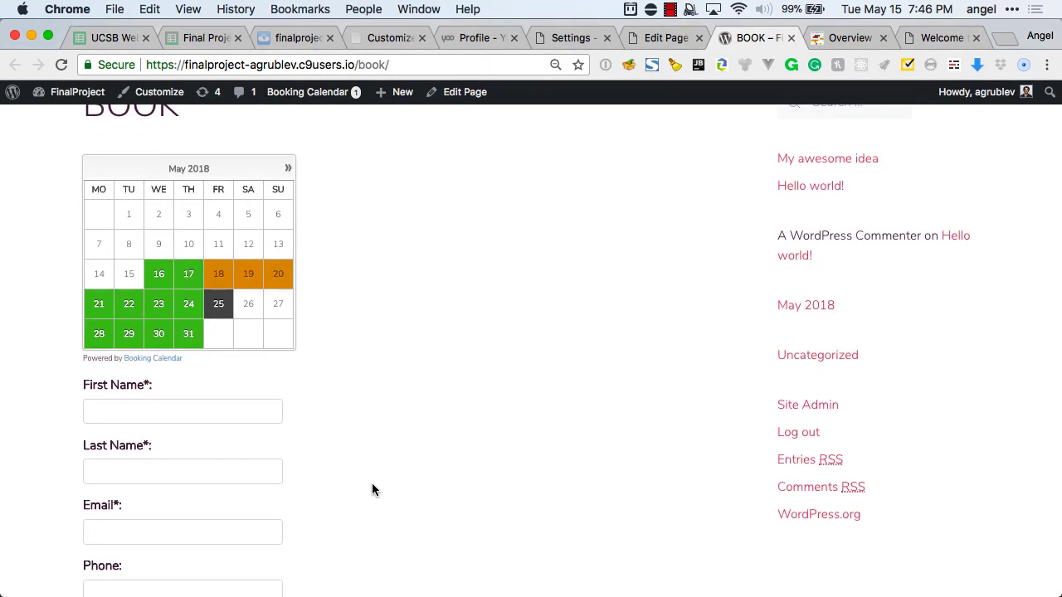
scroll(371, 489, "down", 3)
scroll(372, 489, "up", 4)
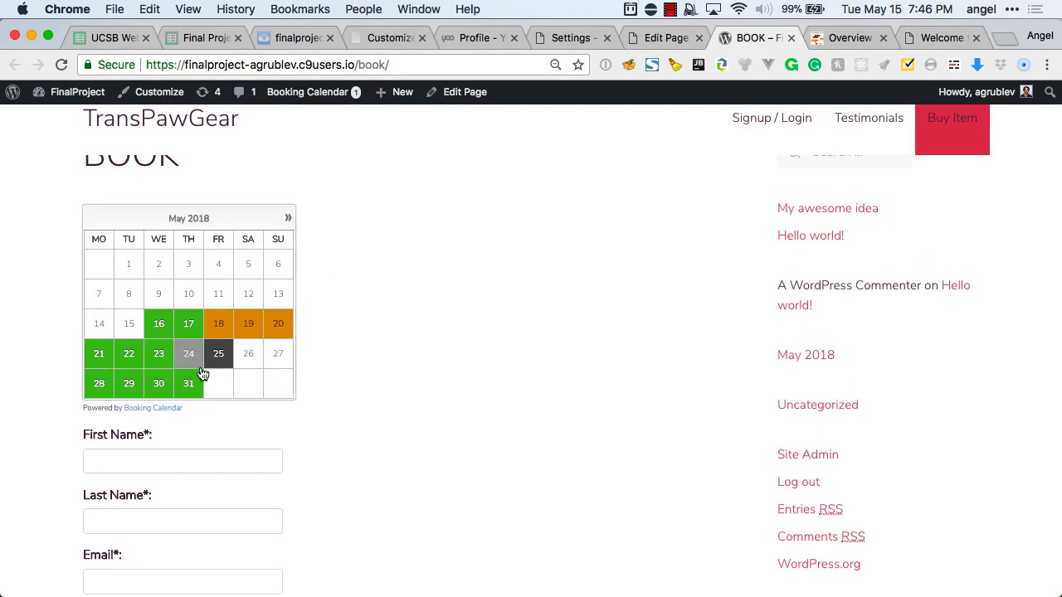
scroll(331, 385, "down", 2)
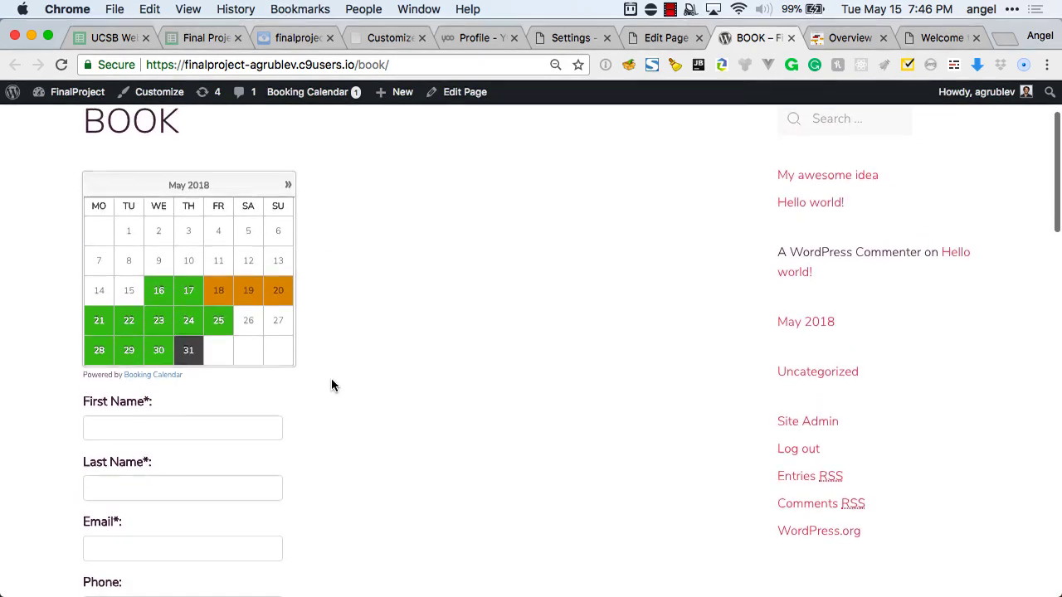
left_click(229, 408)
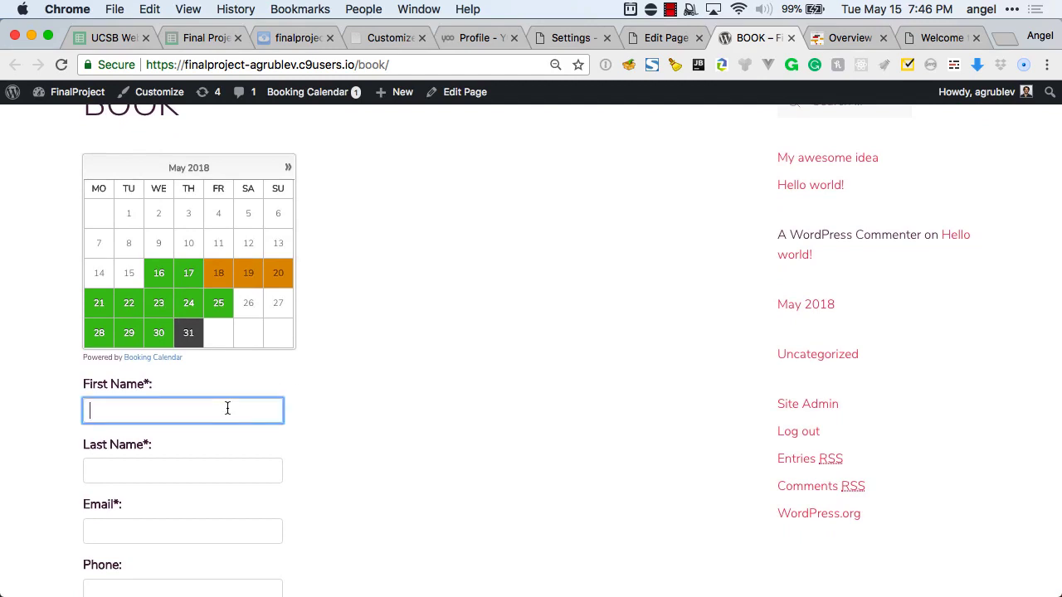
scroll(321, 395, "down", 1)
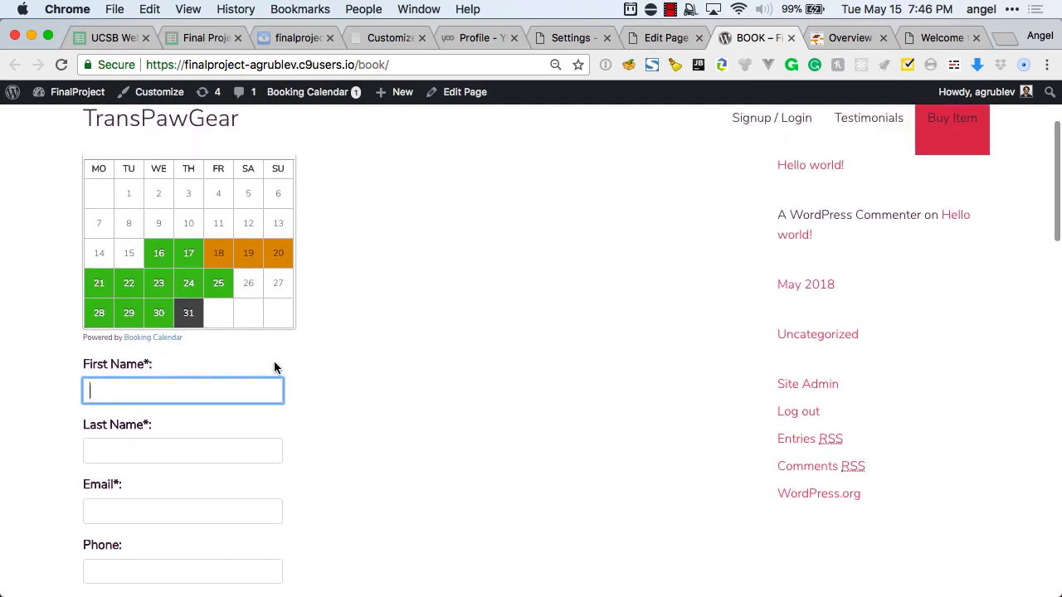
left_click(220, 287)
scroll(244, 426, "down", 5)
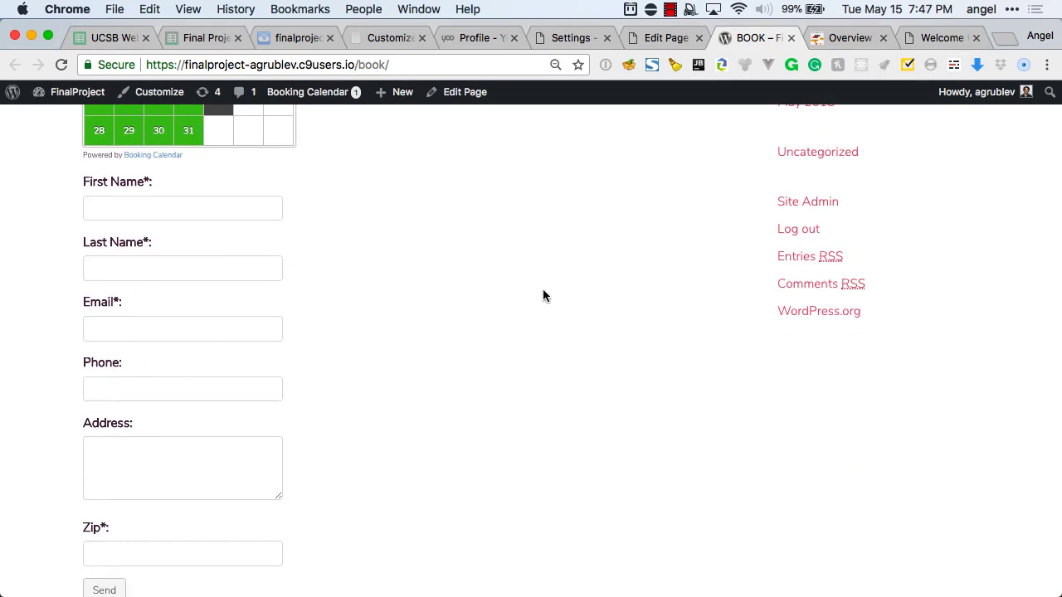
key("super+w")
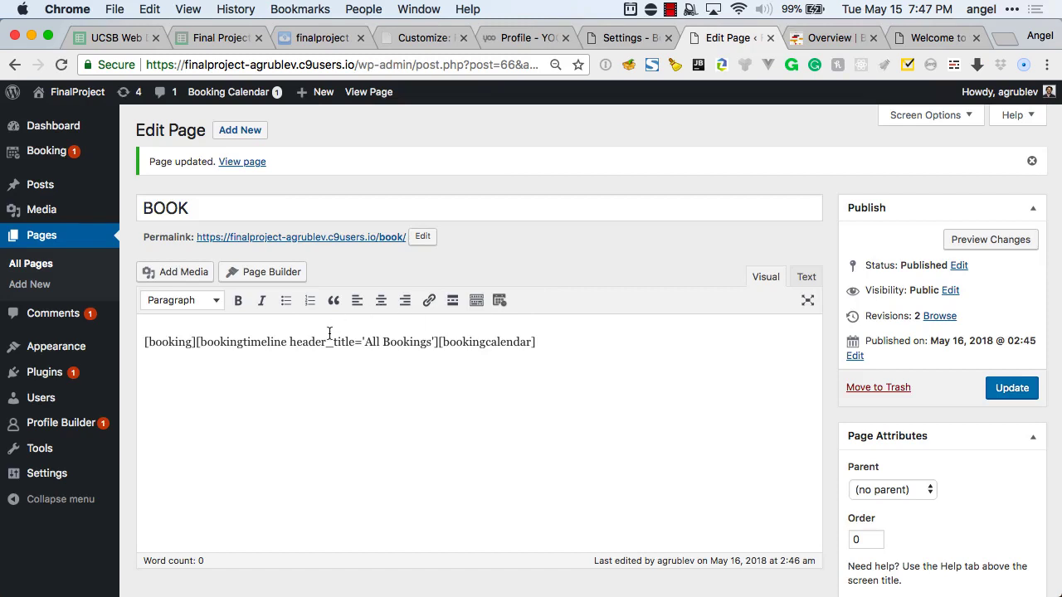
Select the booking shortcode line in the editor and close the unneeded profile tab.
triple_click(197, 345)
key("super+c")
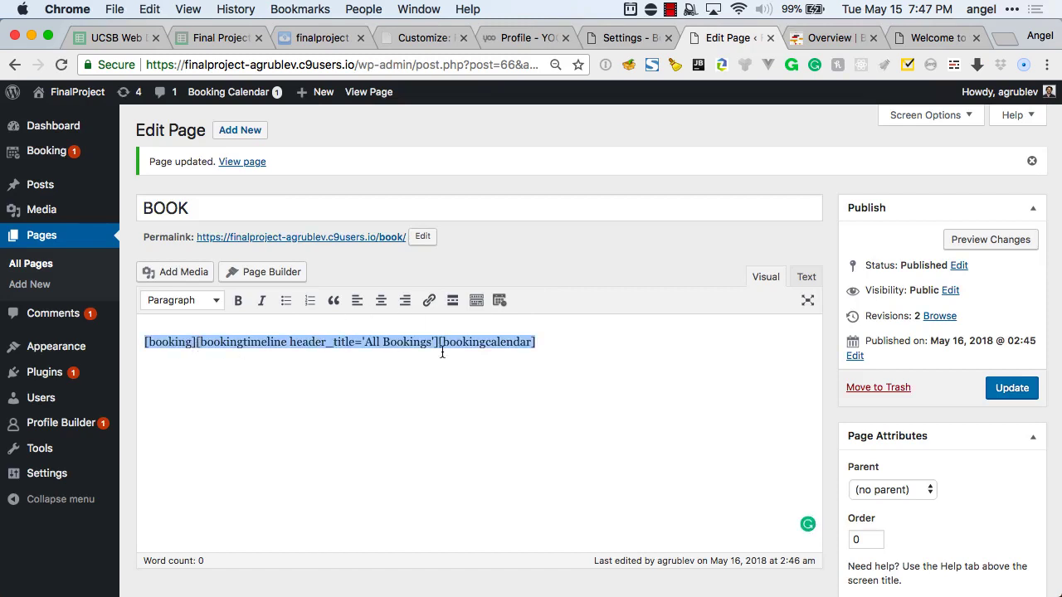
left_click(624, 42)
key("ctrl+shift+Tab")
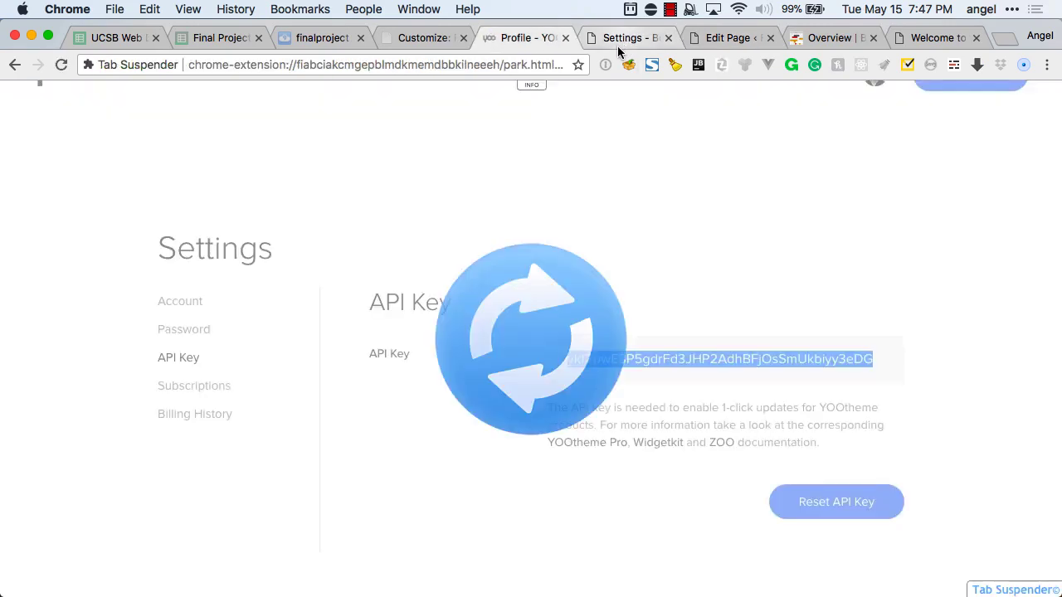
key("super+w")
Reload the suspended Customizer and pause Tab Suspender for five hours.
key("ctrl+shift+Tab")
left_click(636, 275)
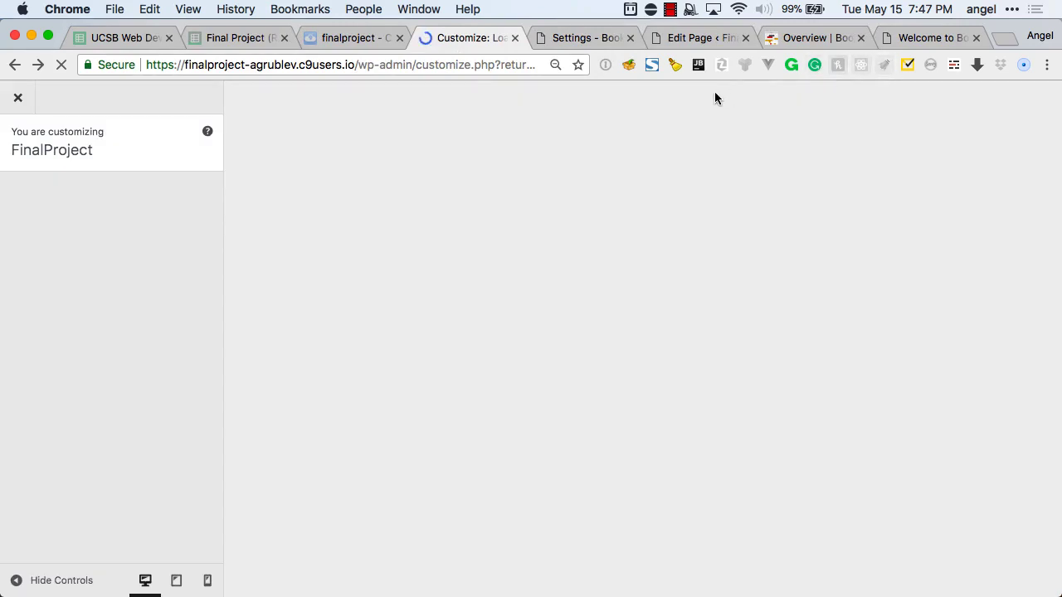
left_click(674, 65)
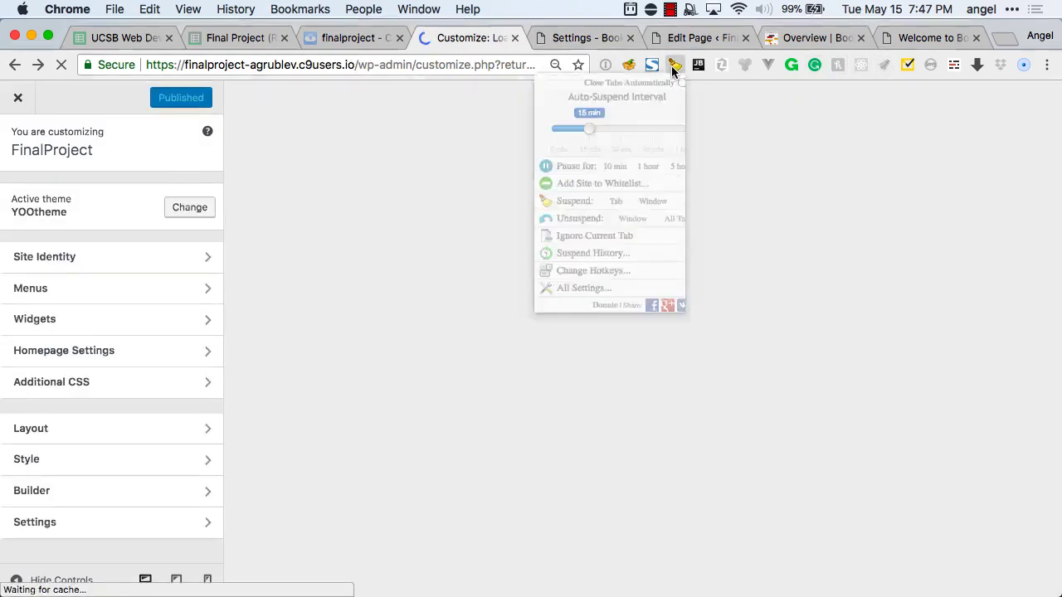
left_click(659, 204)
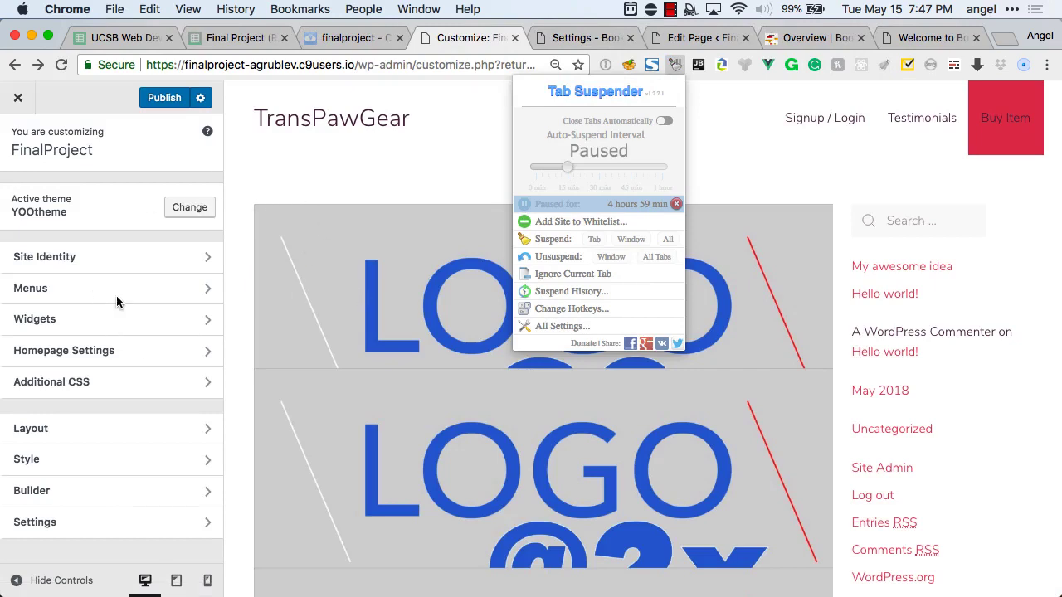
left_click(311, 105)
Try the Builder on the homepage preview, then close the Customizer without saving.
left_click(305, 120)
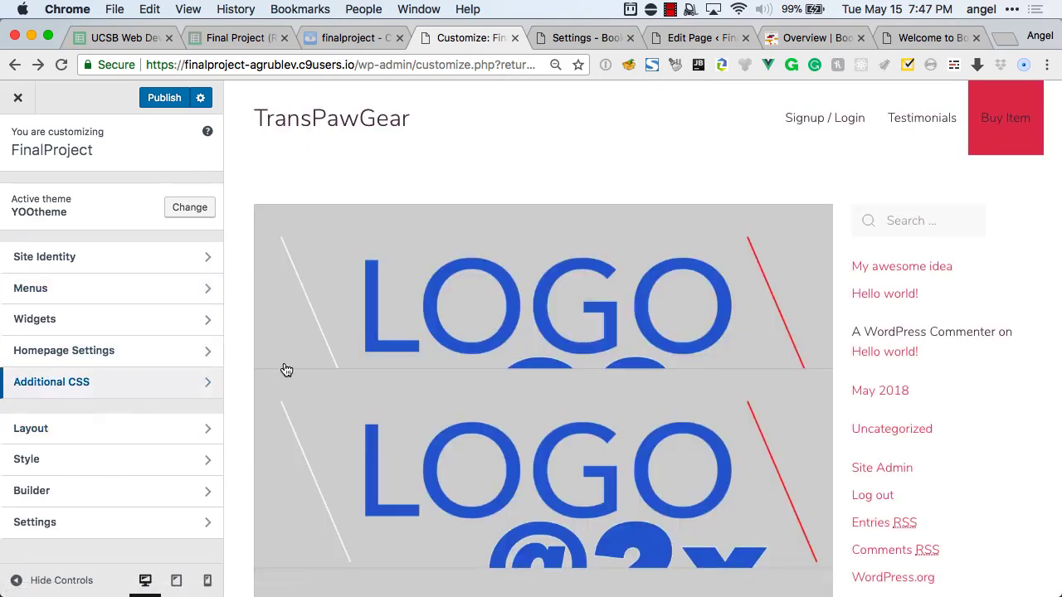
scroll(292, 367, "down", 3)
left_click(102, 490)
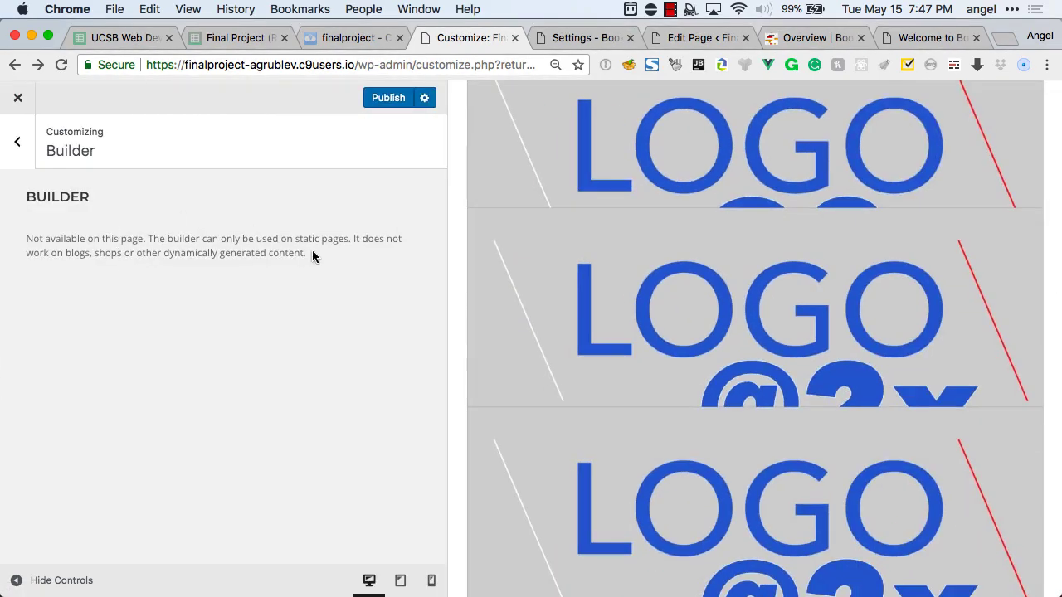
key("super+r")
left_click(595, 233)
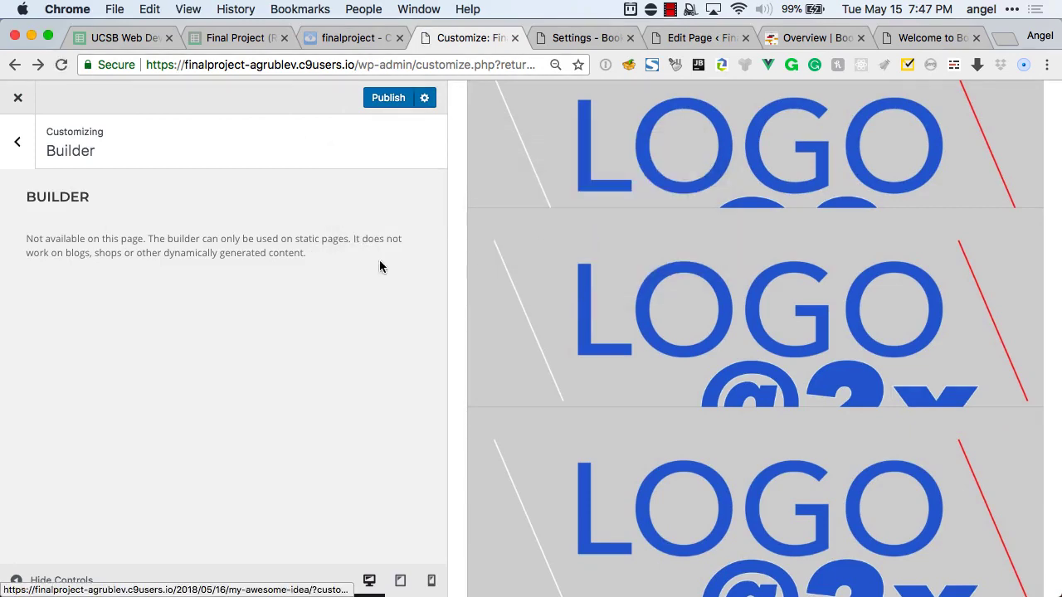
left_click(19, 143)
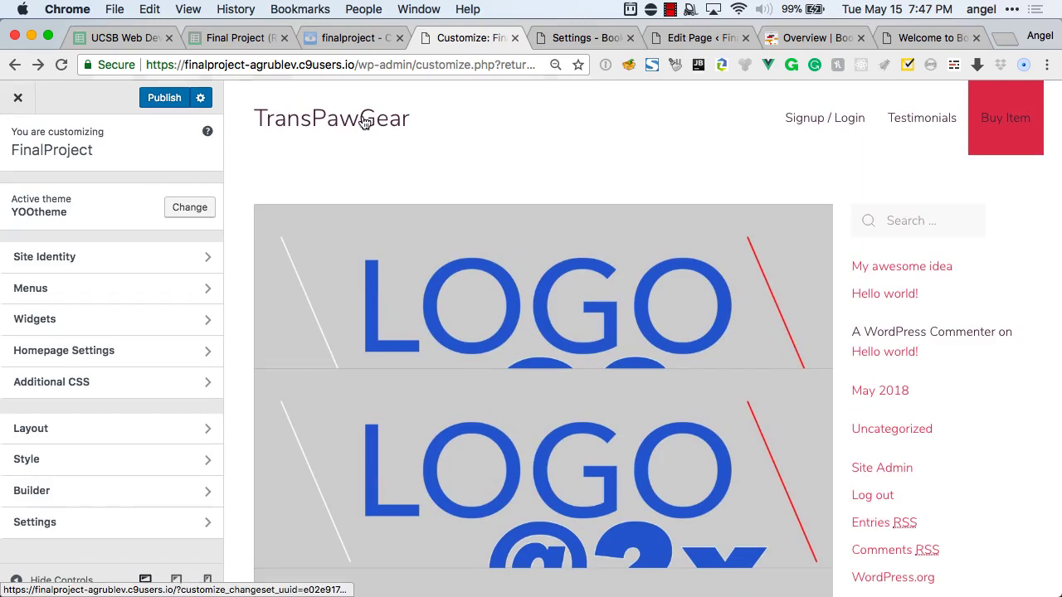
left_click(365, 122)
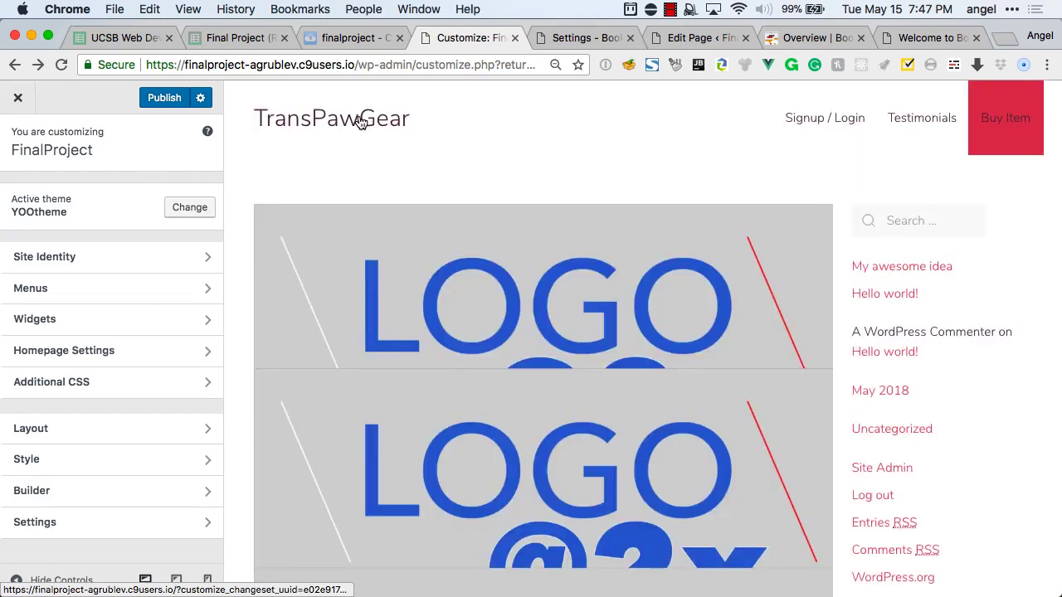
key("super+w")
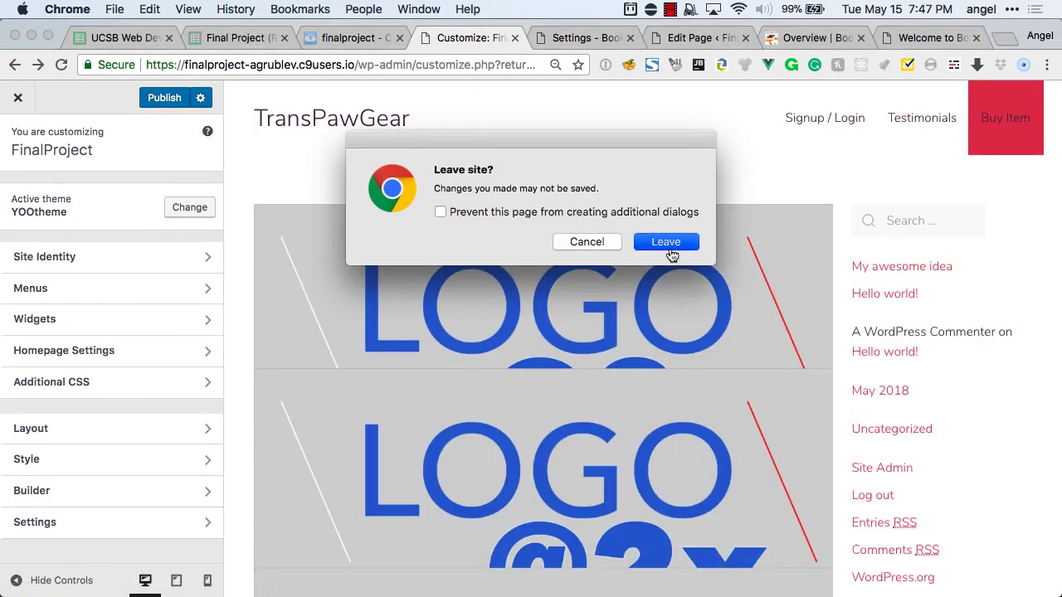
left_click(667, 242)
key("ctrl+Tab")
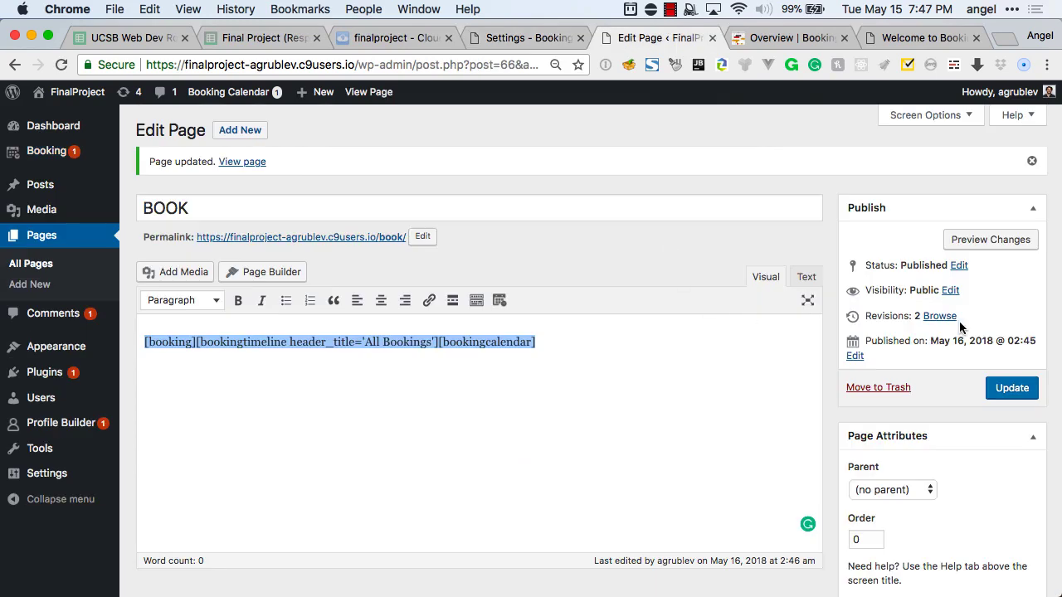
Close the BOOK editor and open the homepage Builder from Appearance > Customize.
key("super+w")
key("ctrl+shift+Tab")
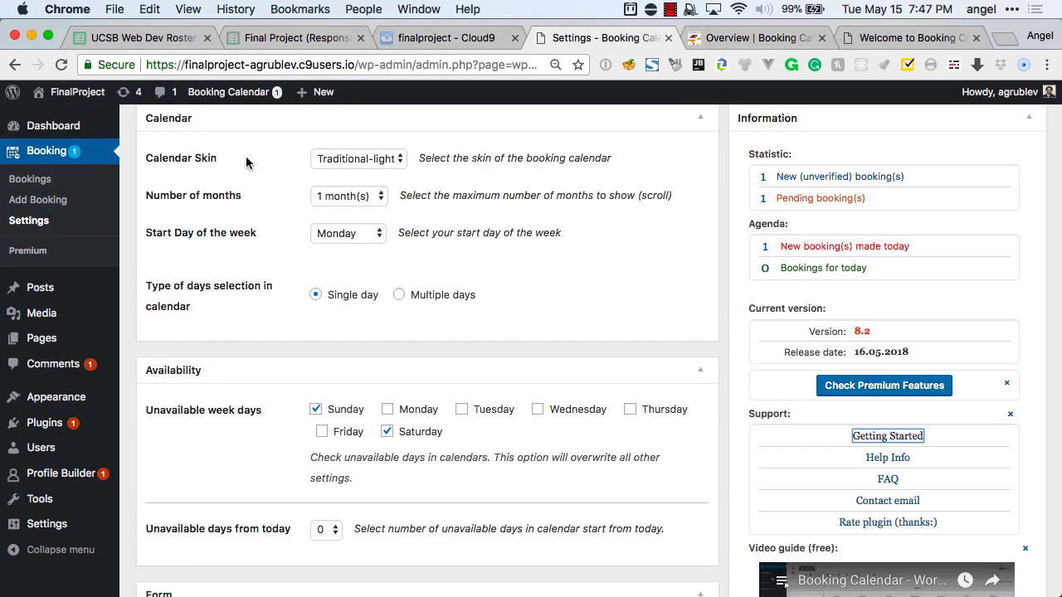
mouse_move(83, 399)
left_click(138, 423)
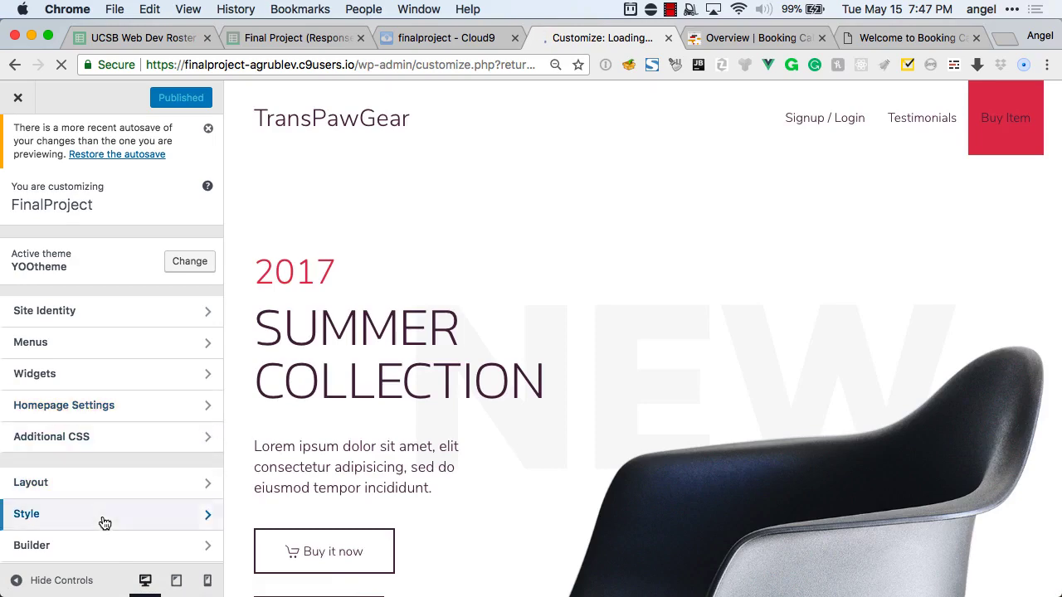
left_click(99, 542)
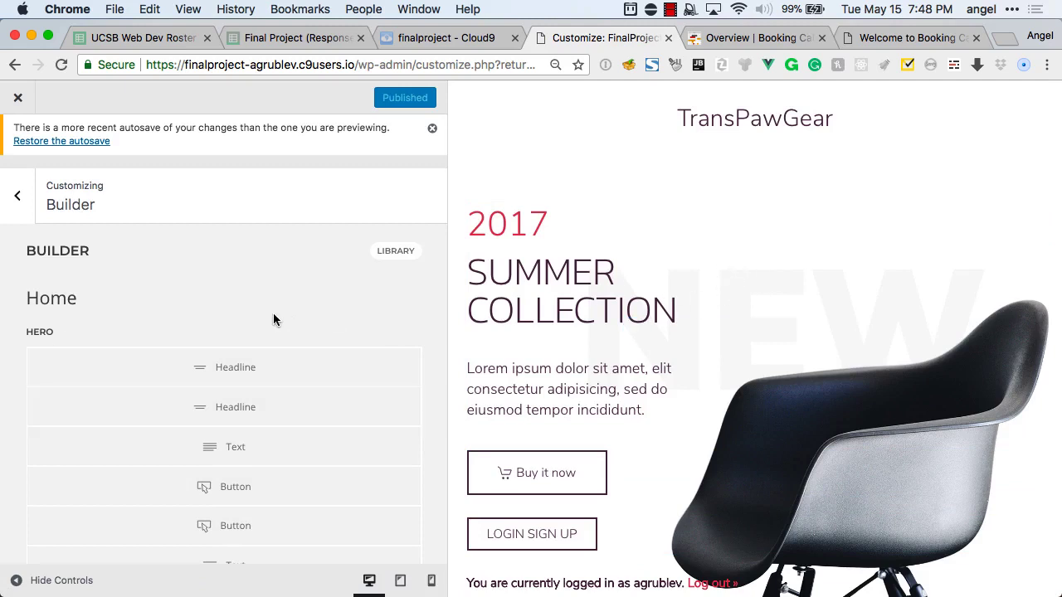
Change the Hero row's grid layout to Thirds 2-1.
scroll(274, 396, "down", 2)
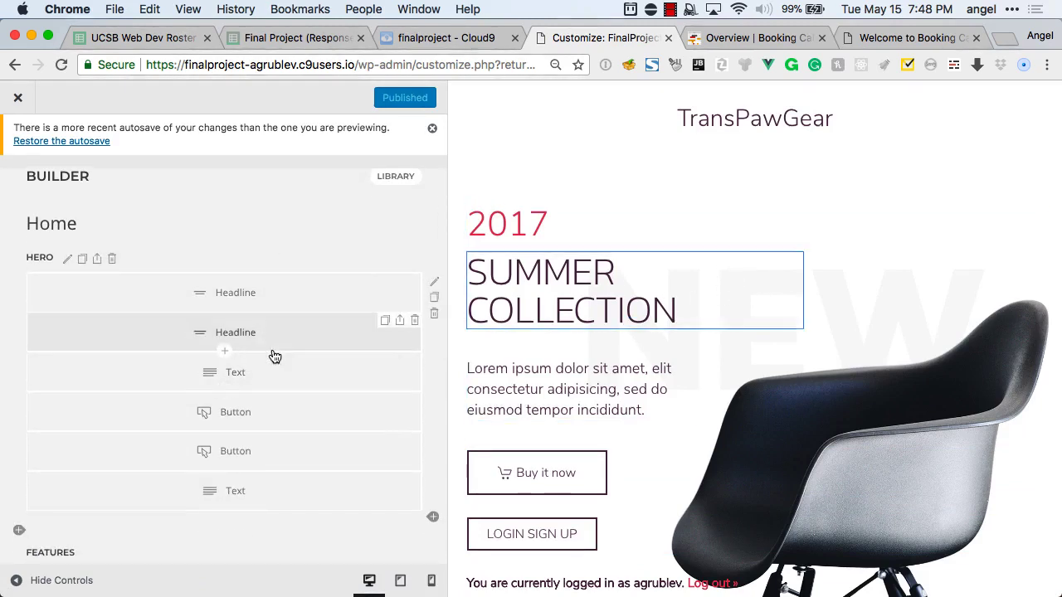
left_click(434, 285)
left_click(206, 316)
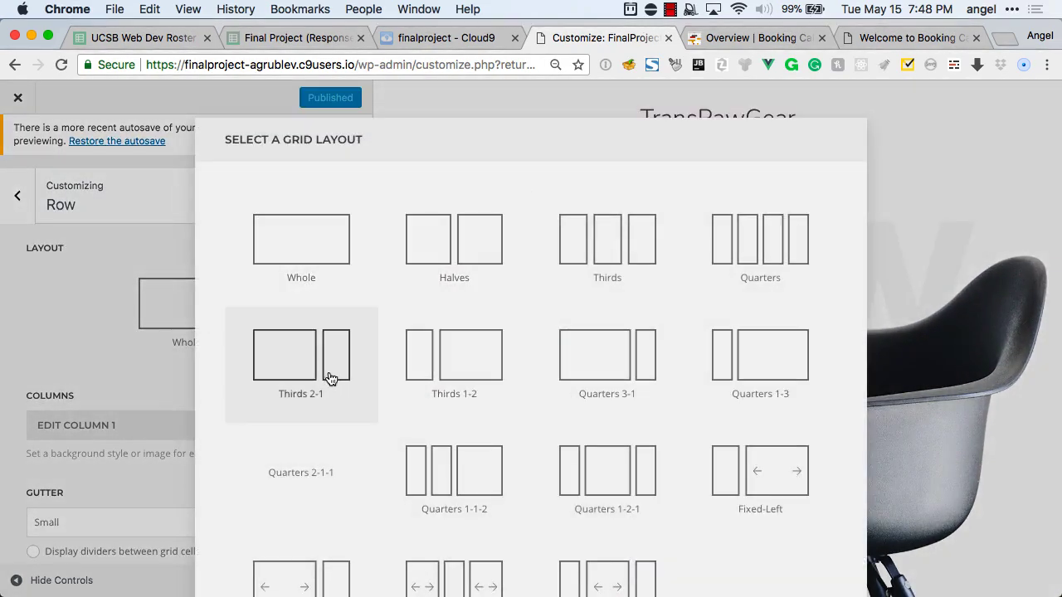
left_click(336, 378)
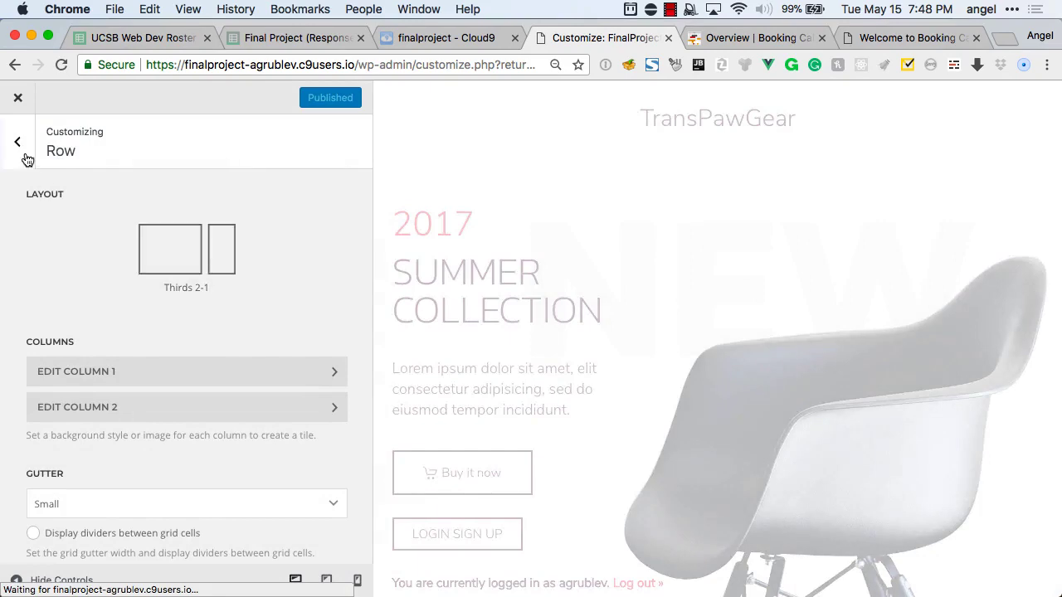
left_click(20, 146)
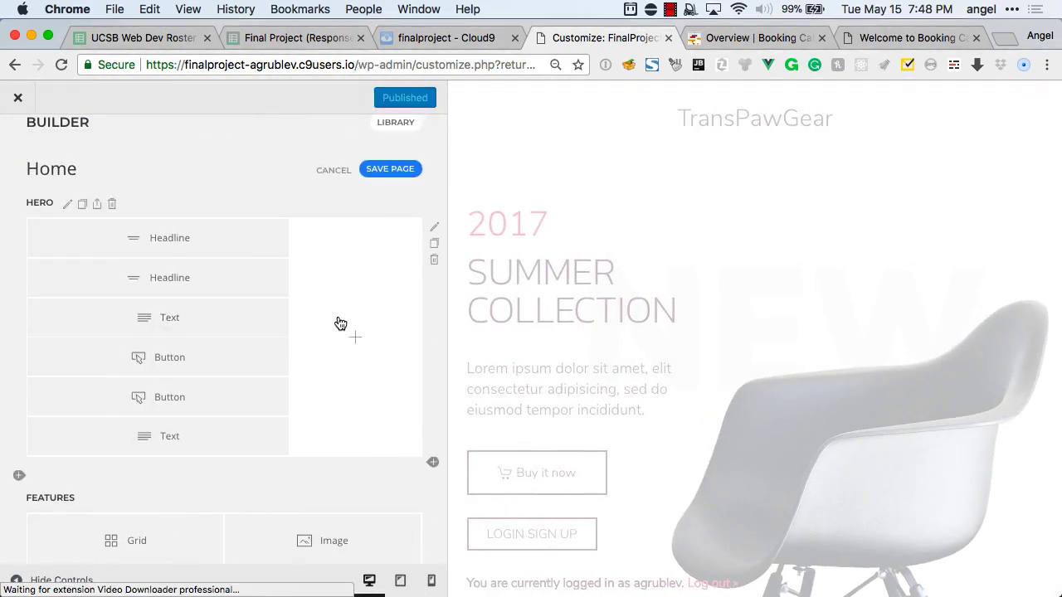
Add a Text element to the Hero row's empty right column.
left_click(339, 323)
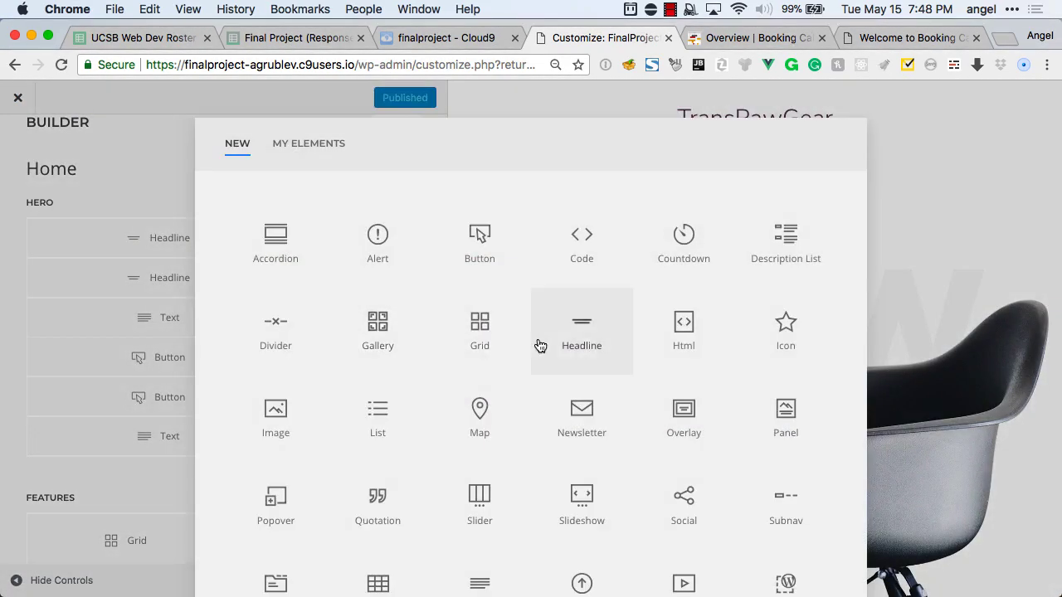
scroll(531, 374, "down", 1)
left_click(496, 506)
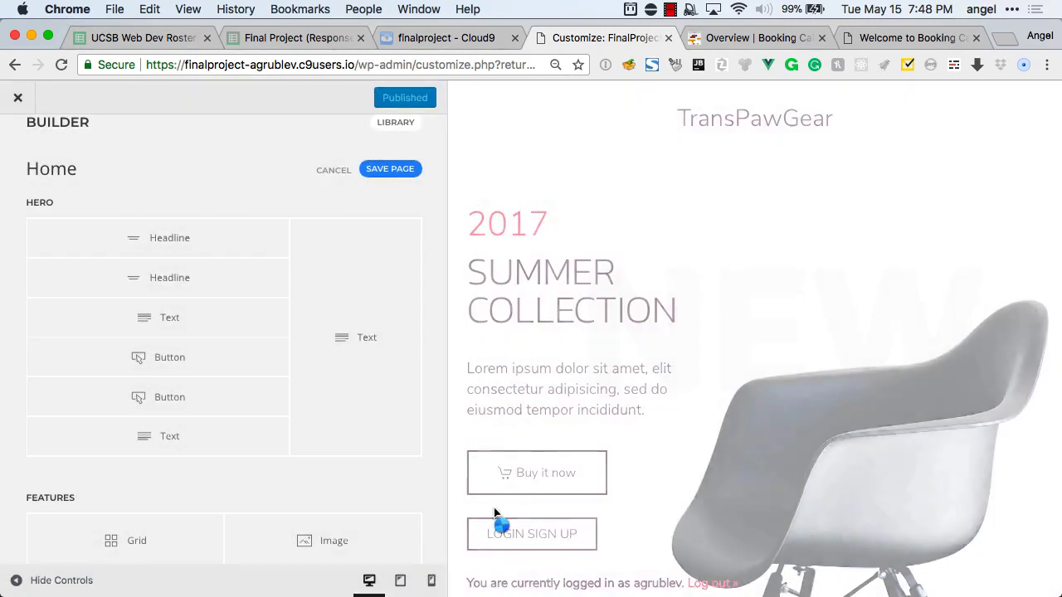
Paste the booking shortcodes, keep only [bookingcalendar], and save the homepage.
left_click(360, 360)
left_click(195, 311)
key("super+v")
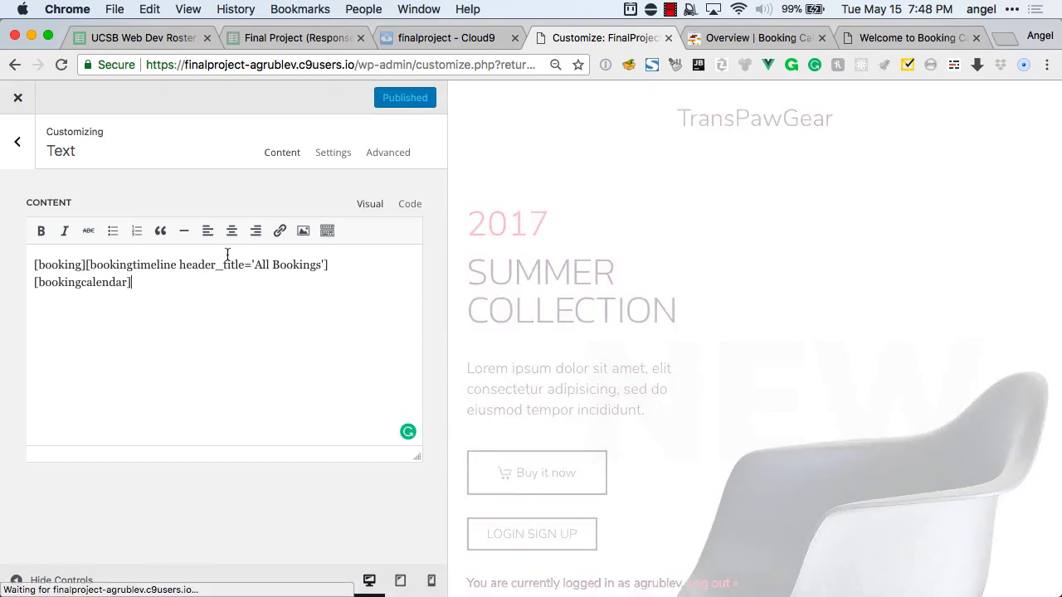
left_click_drag(346, 262, 33, 265)
key("BackSpace")
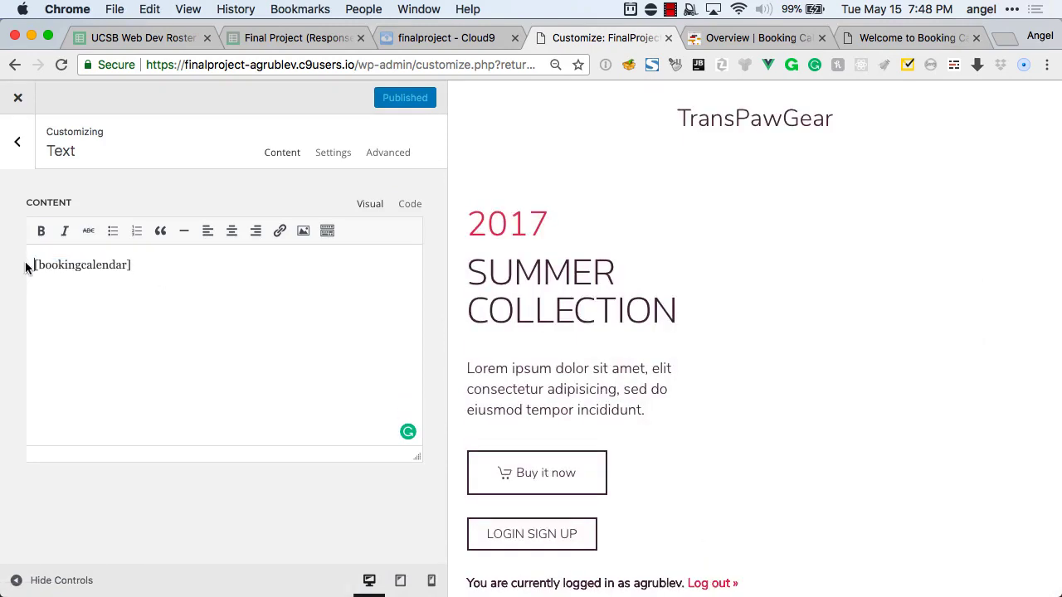
left_click(21, 142)
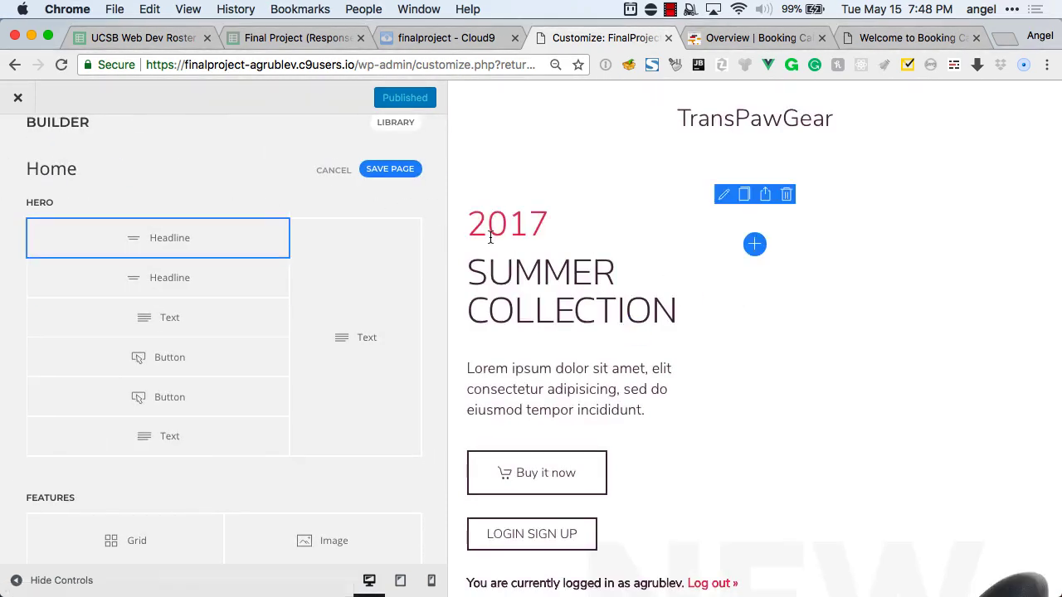
left_click(388, 171)
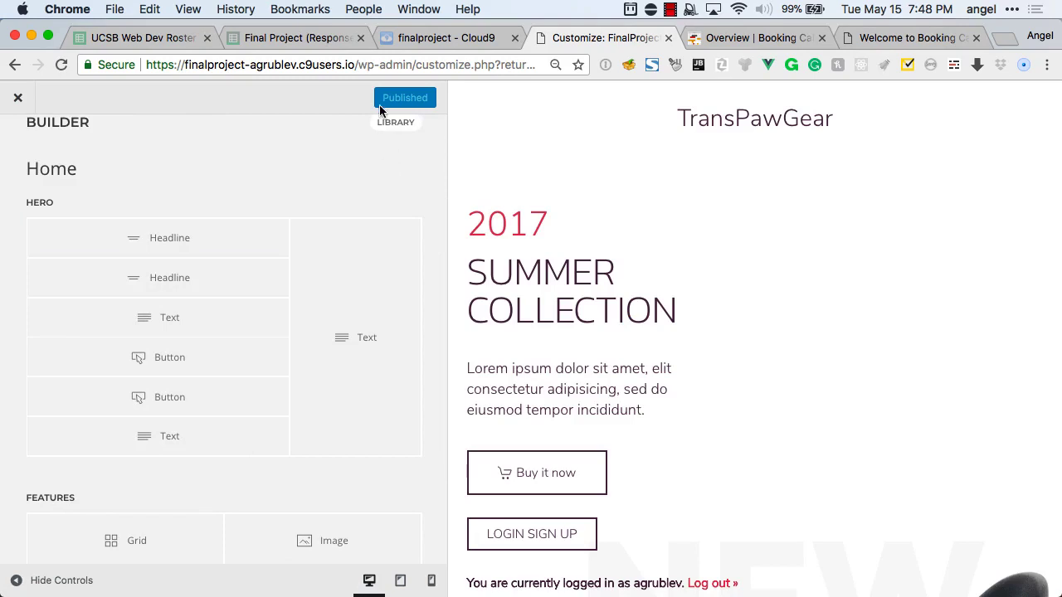
Open the live TransPawGear site in a private window by removing the admin path from the address.
left_click(342, 65)
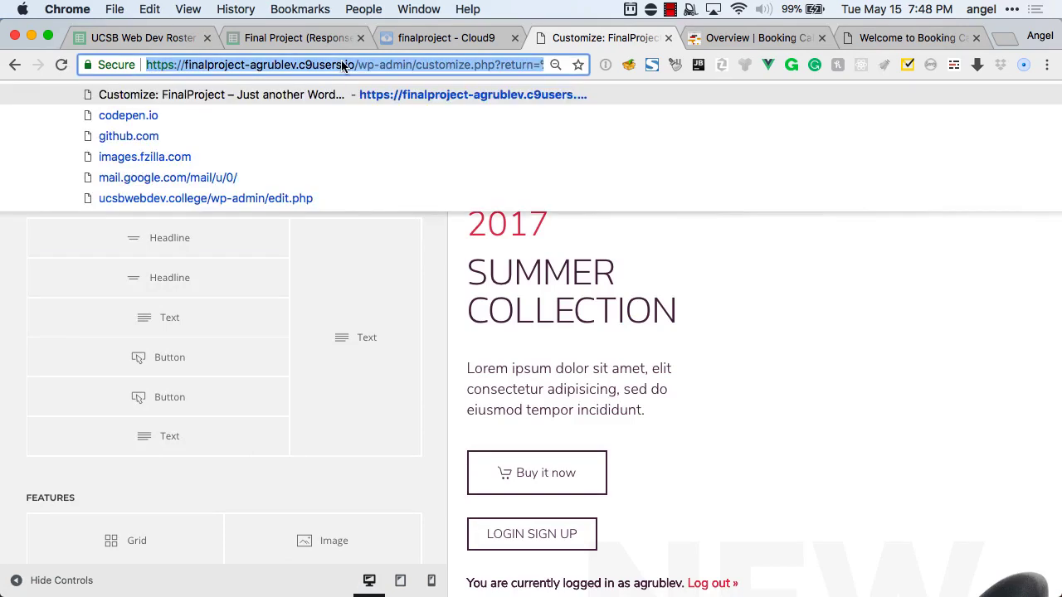
key("super+c")
key("super+shift+n")
key("super+v")
key("super+shift+Left")
key("alt+shift+Right")
key("alt+shift+Right")
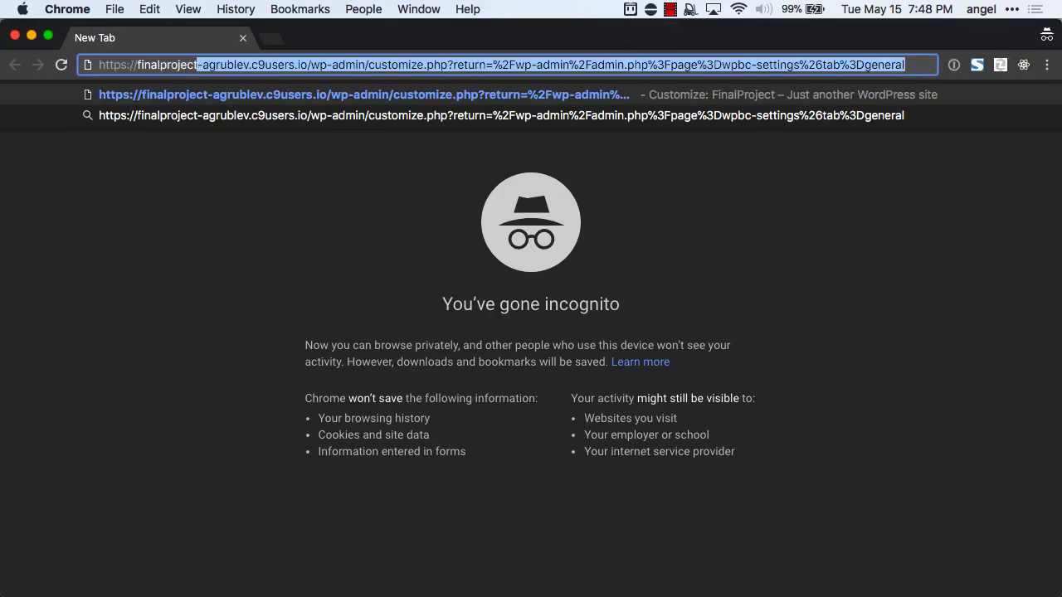
key("alt+shift+Right")
key("alt+shift+Right")
key("alt+shift+Right")
key("BackSpace")
key("Return")
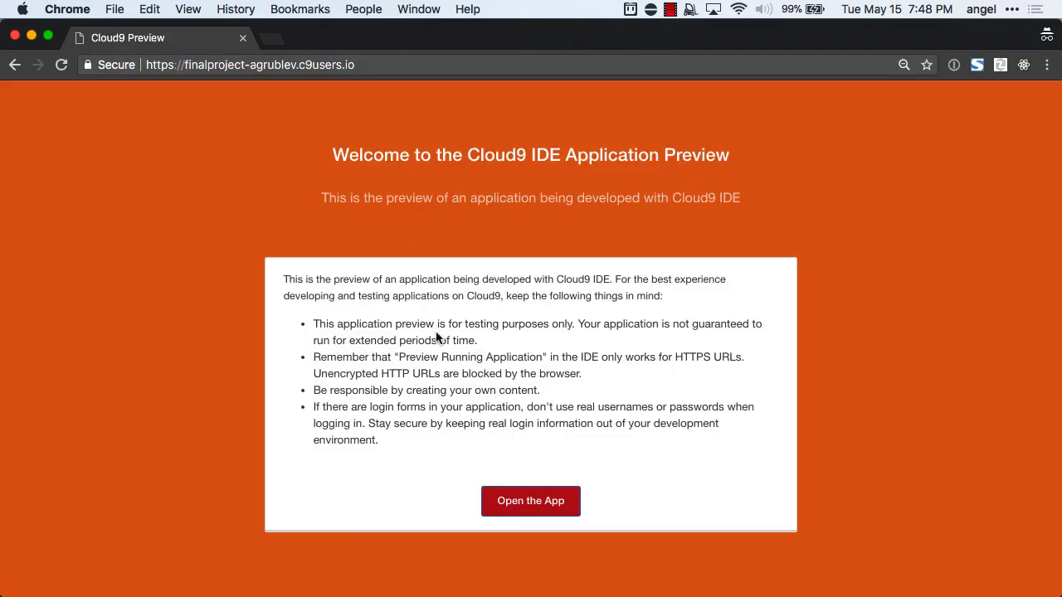
left_click(509, 508)
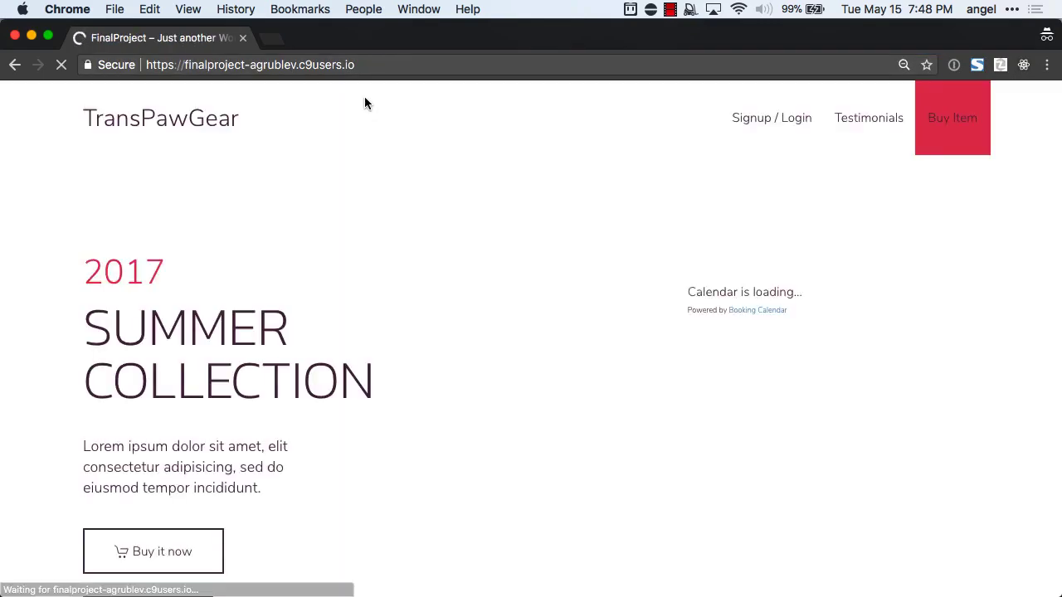
Scroll down to the calendar and bring up the context menu for its Booking Calendar link.
scroll(431, 264, "down", 2)
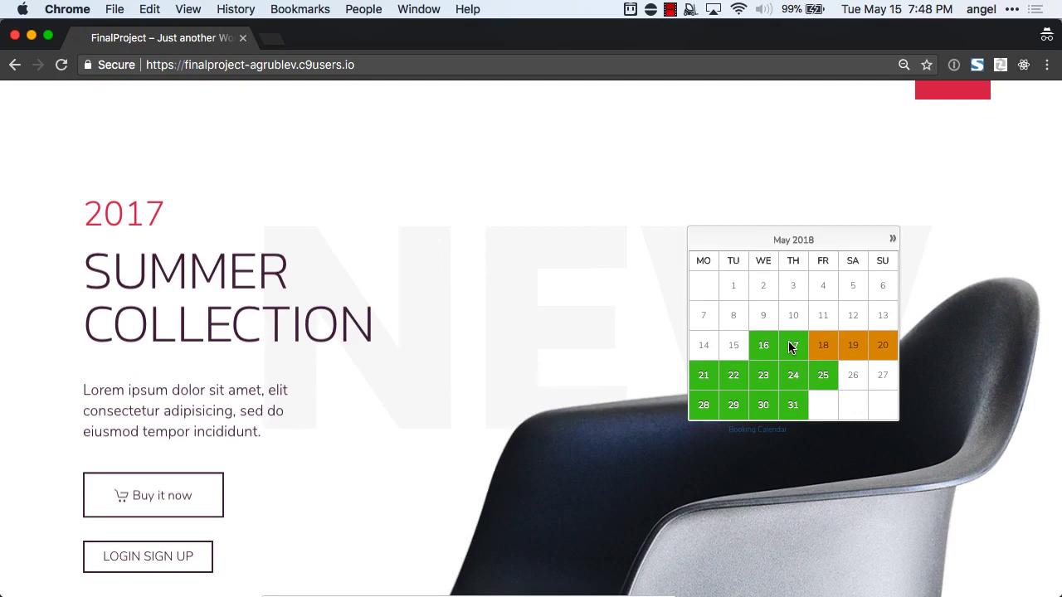
scroll(790, 355, "down", 1)
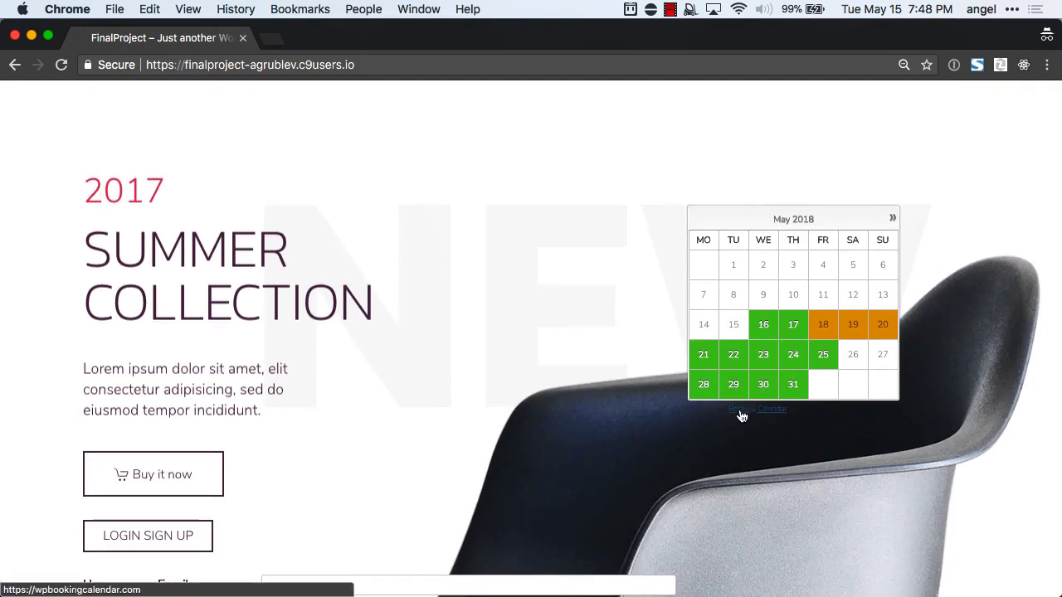
right_click(742, 415)
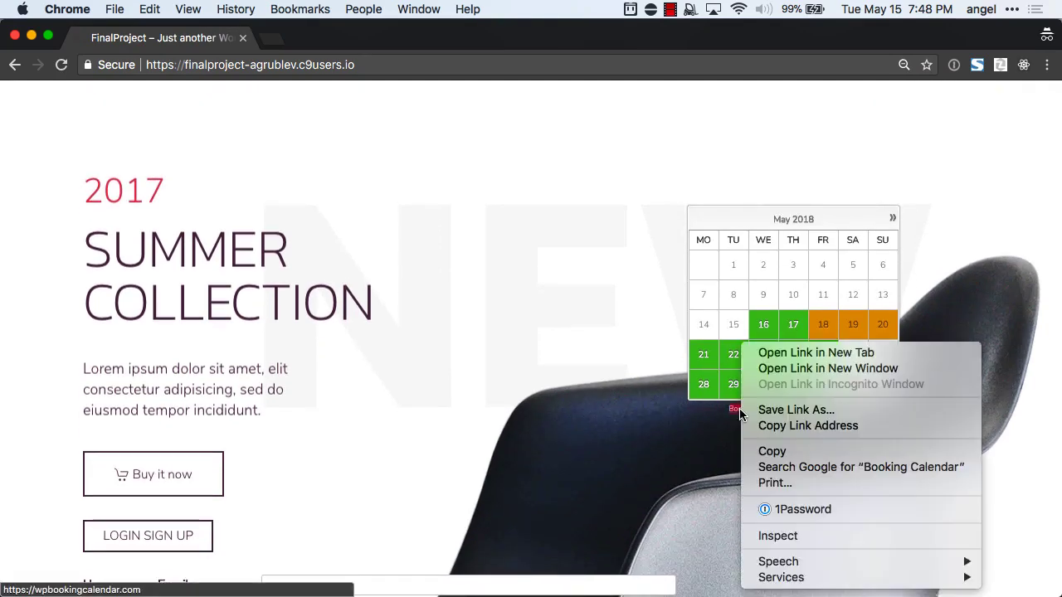
Inspect the Booking Calendar link and browse the Elements tree to its calendar container.
left_click(782, 536)
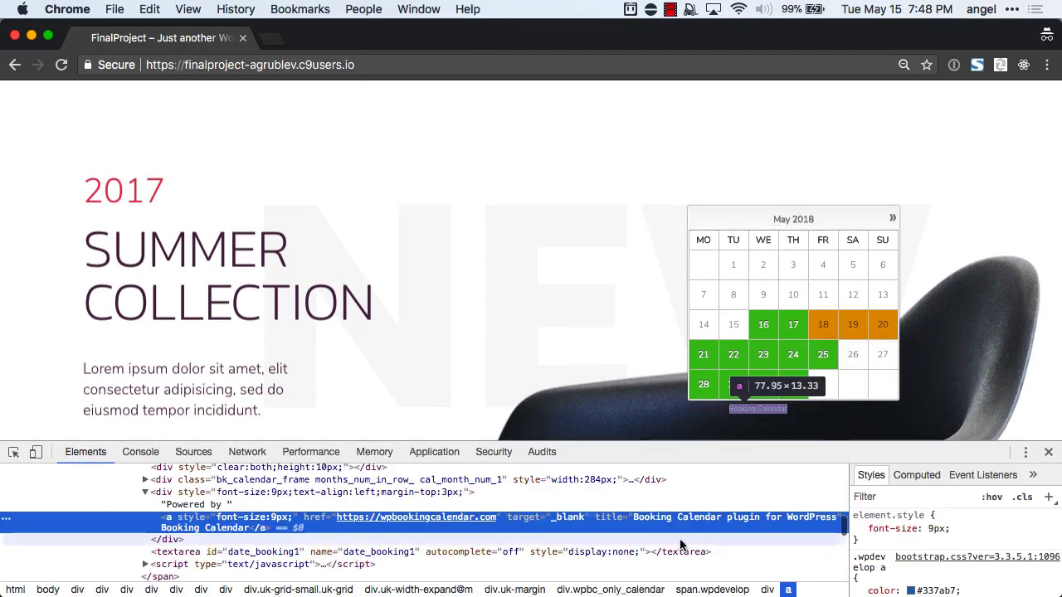
scroll(338, 510, "up", 5)
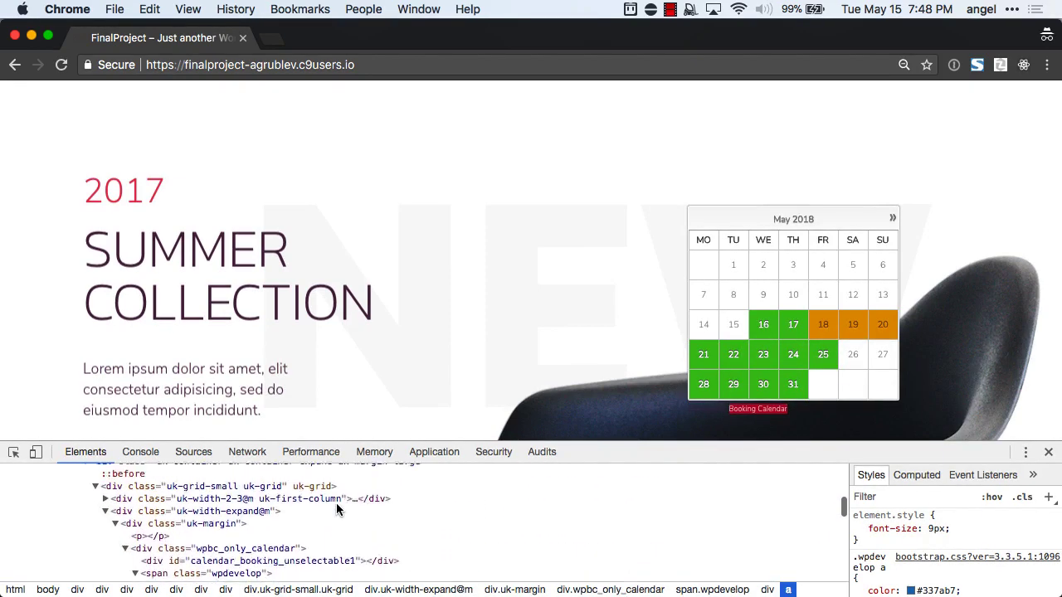
scroll(338, 510, "up", 5)
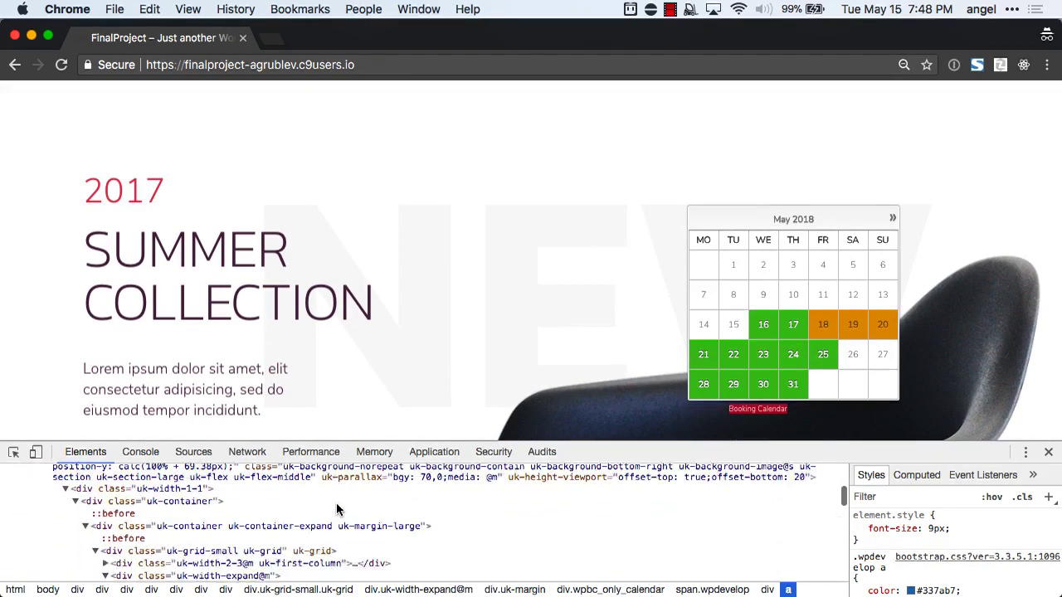
scroll(338, 510, "down", 10)
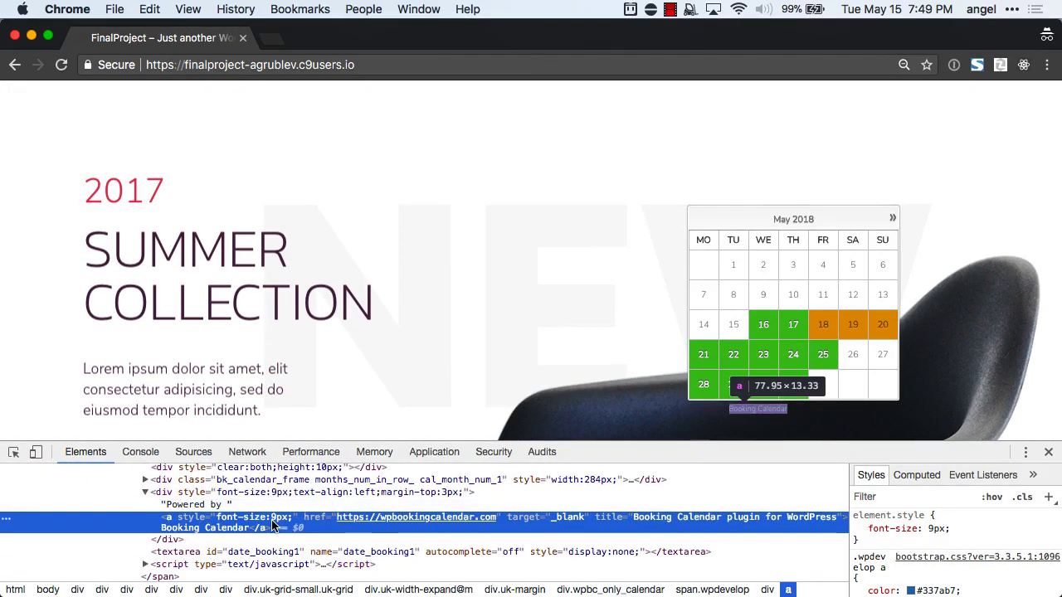
scroll(272, 524, "up", 3)
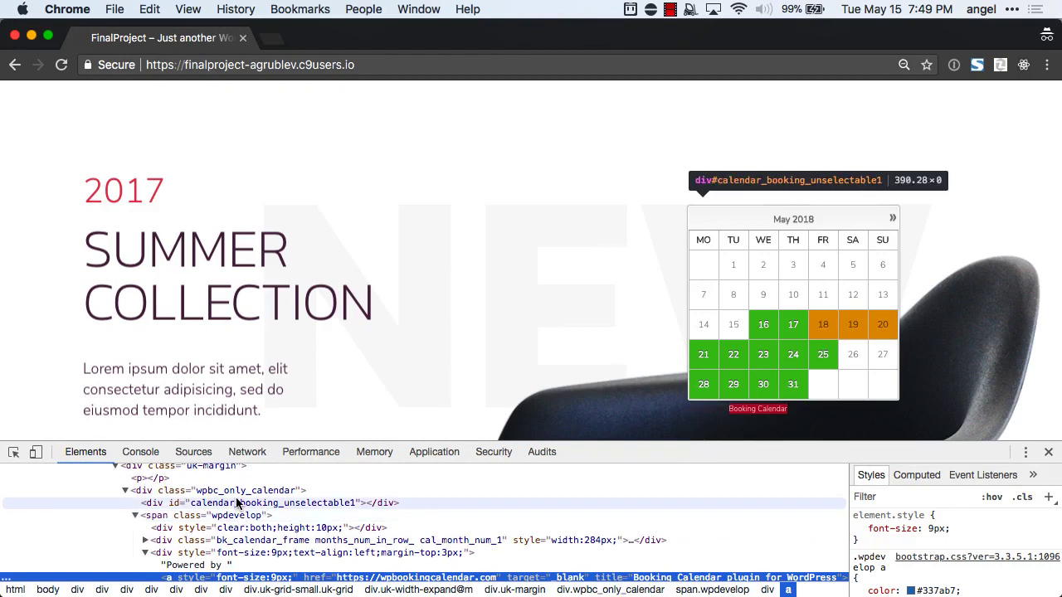
scroll(236, 504, "up", 2)
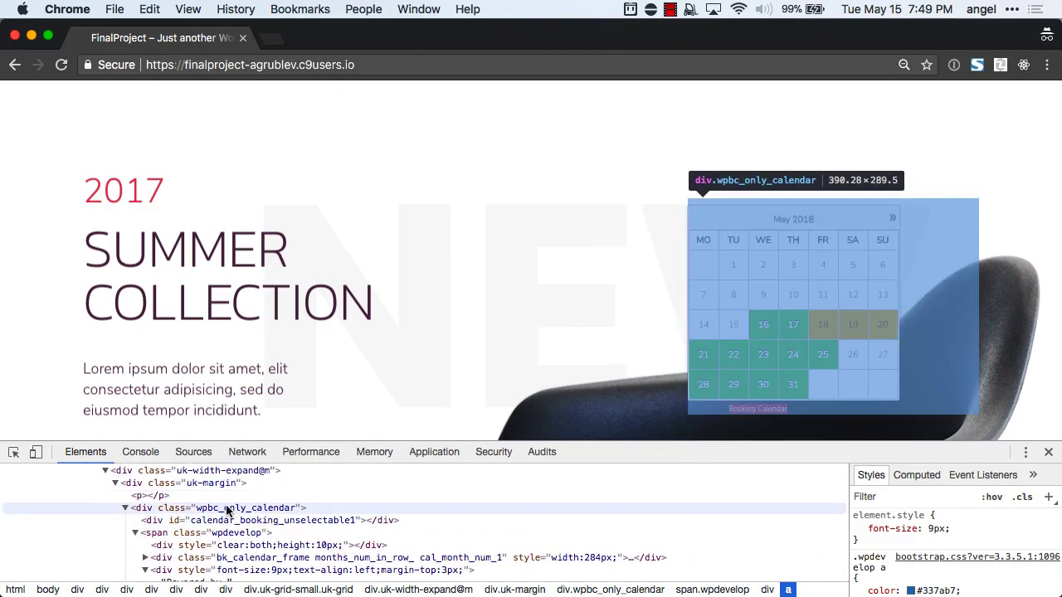
Copy the container's wpbc_only_calendar class name, then return to the Customizer window.
double_click(227, 511)
type("RRR")
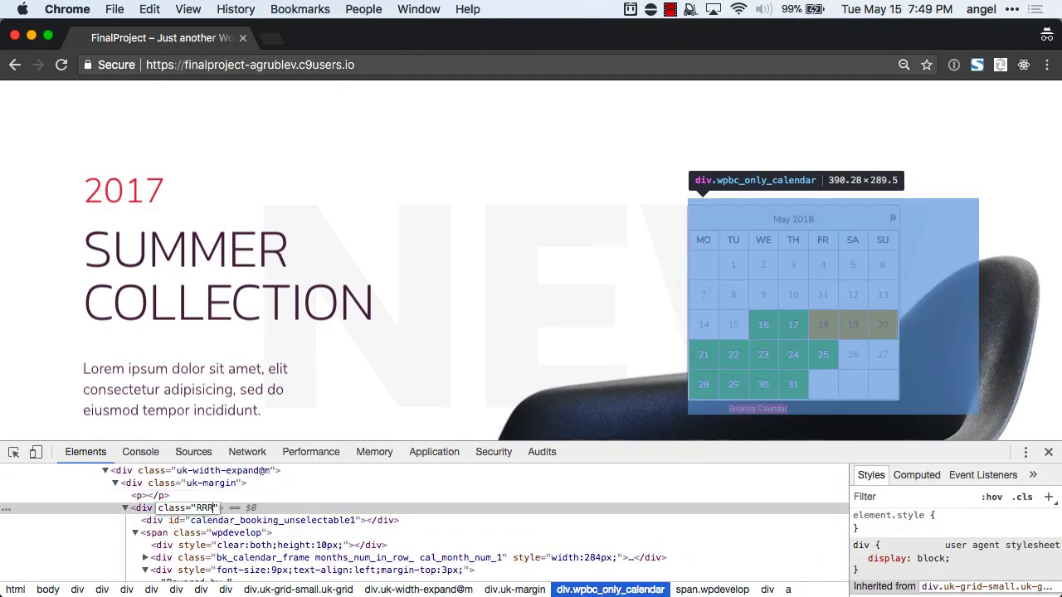
key("Escape")
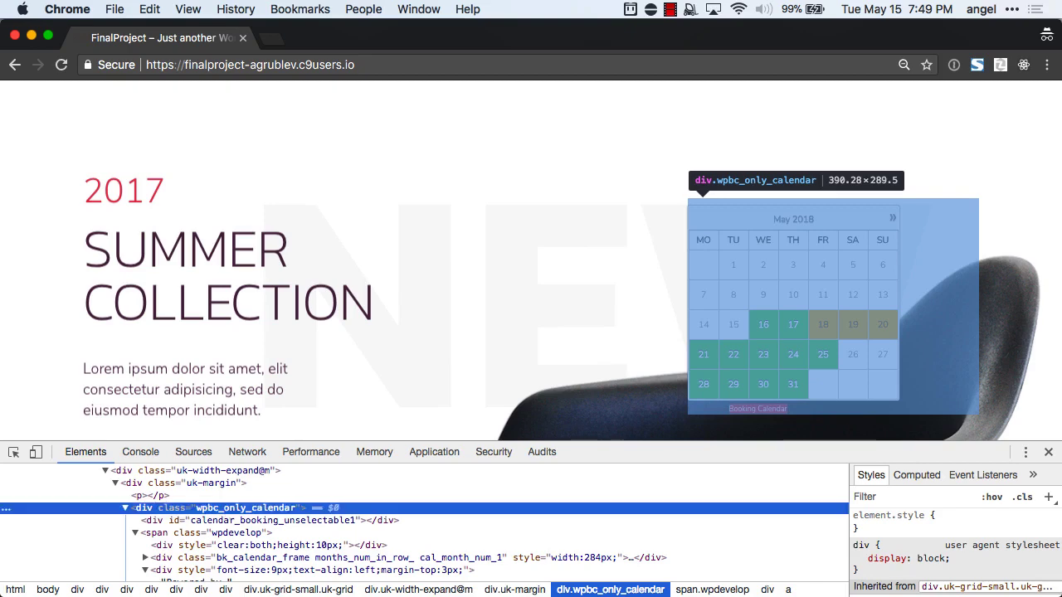
double_click(241, 507)
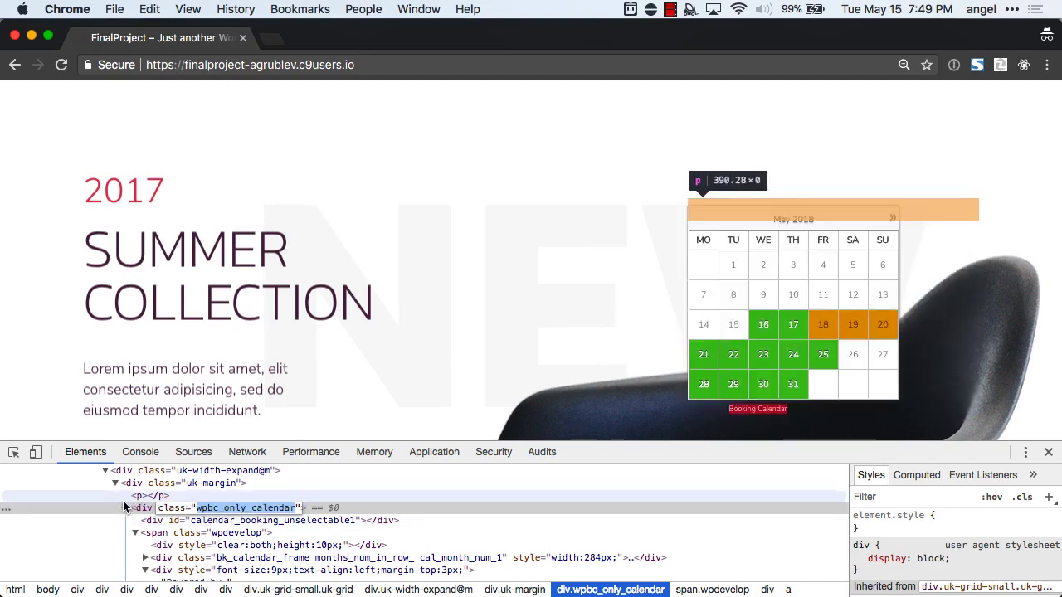
left_click(124, 508)
left_click(124, 508)
scroll(206, 535, "down", 1)
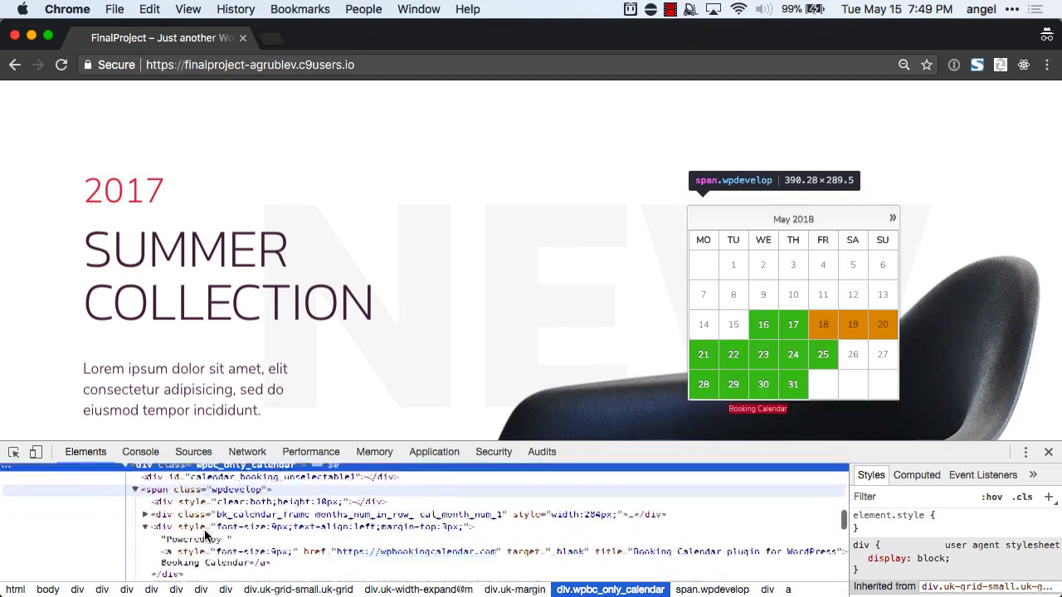
scroll(206, 535, "down", 2)
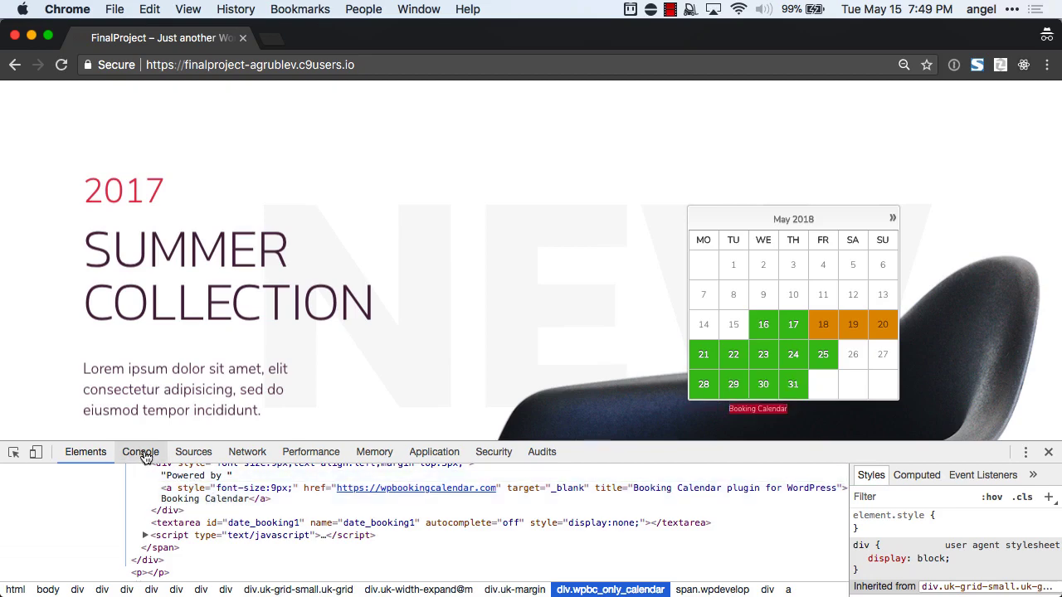
key("super+grave")
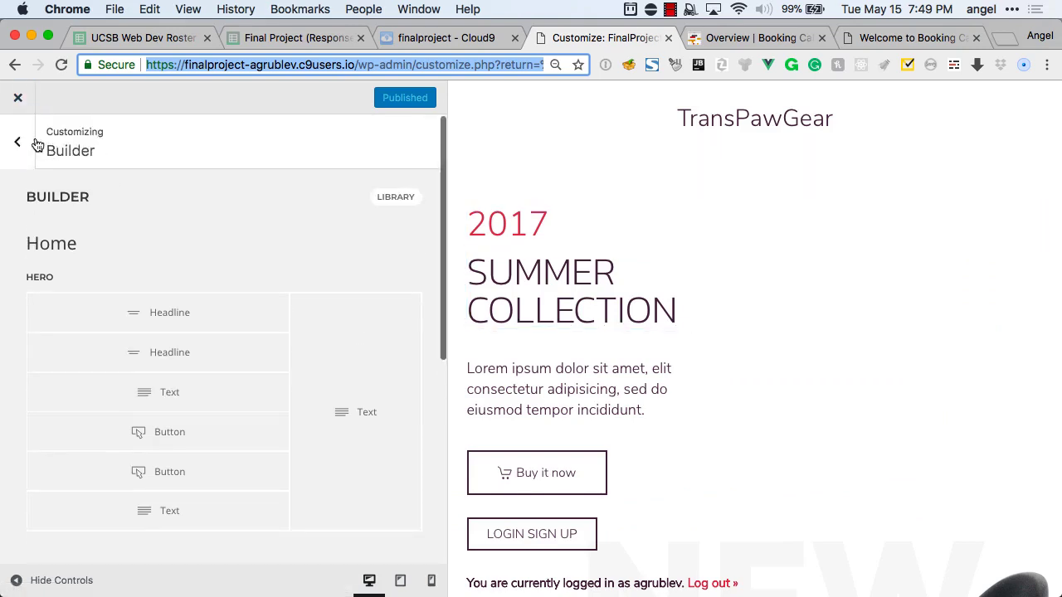
Publish the Custom Code CSS rule '.wpbc_only_calendar a:last-of-type {display:none !important;}'.
left_click(35, 143)
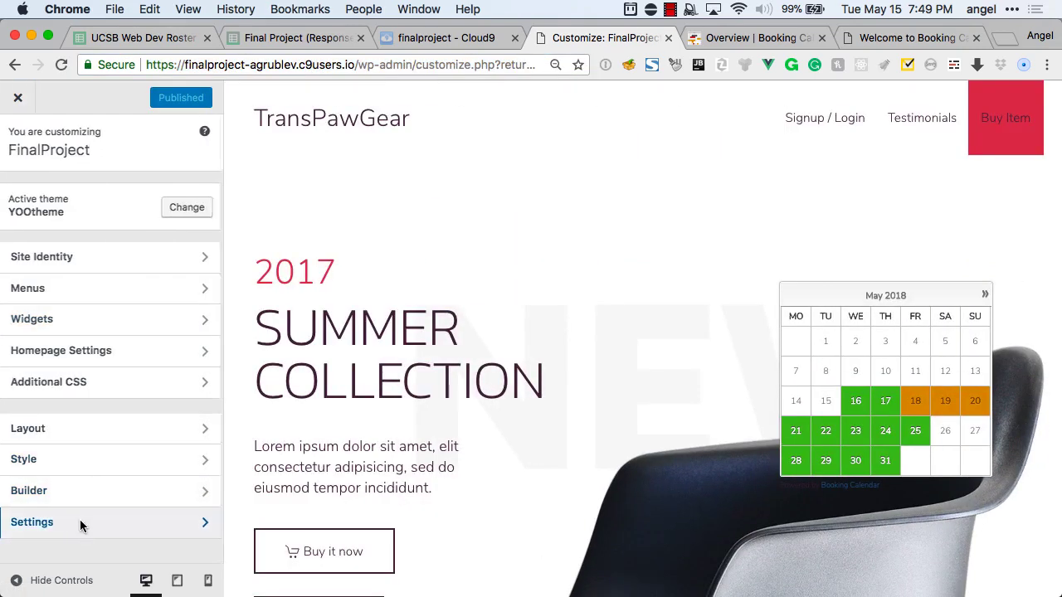
left_click(80, 521)
left_click(76, 303)
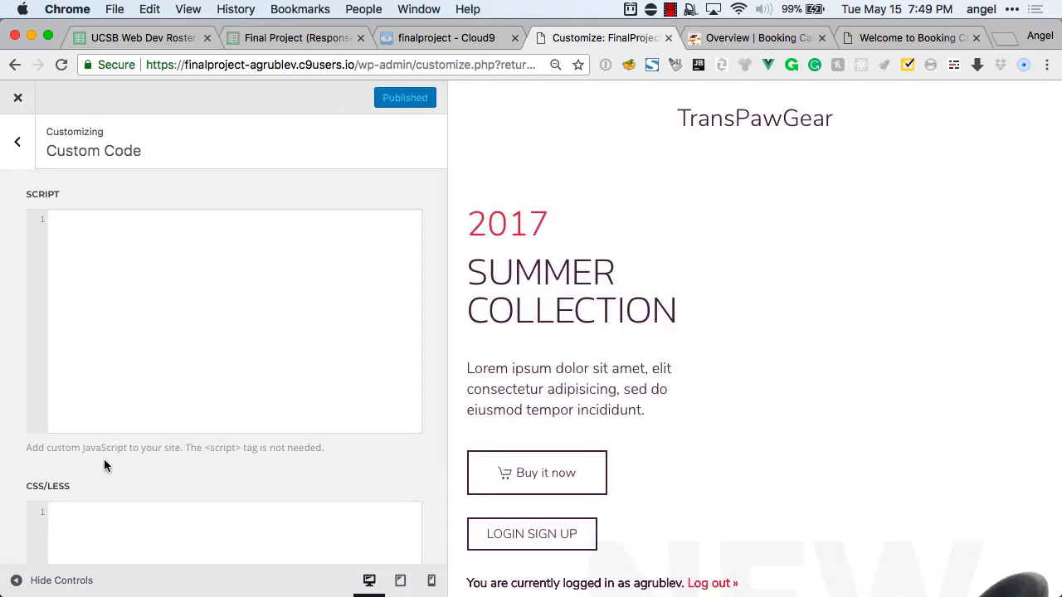
left_click(104, 510)
key("super+v")
type("a:last")
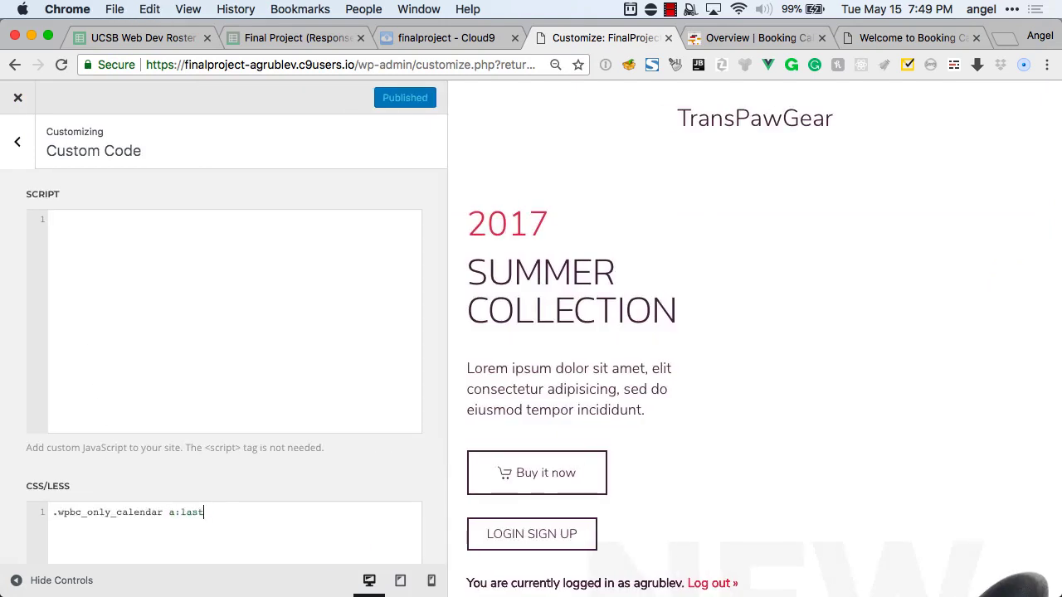
type("-of-type {display:none")
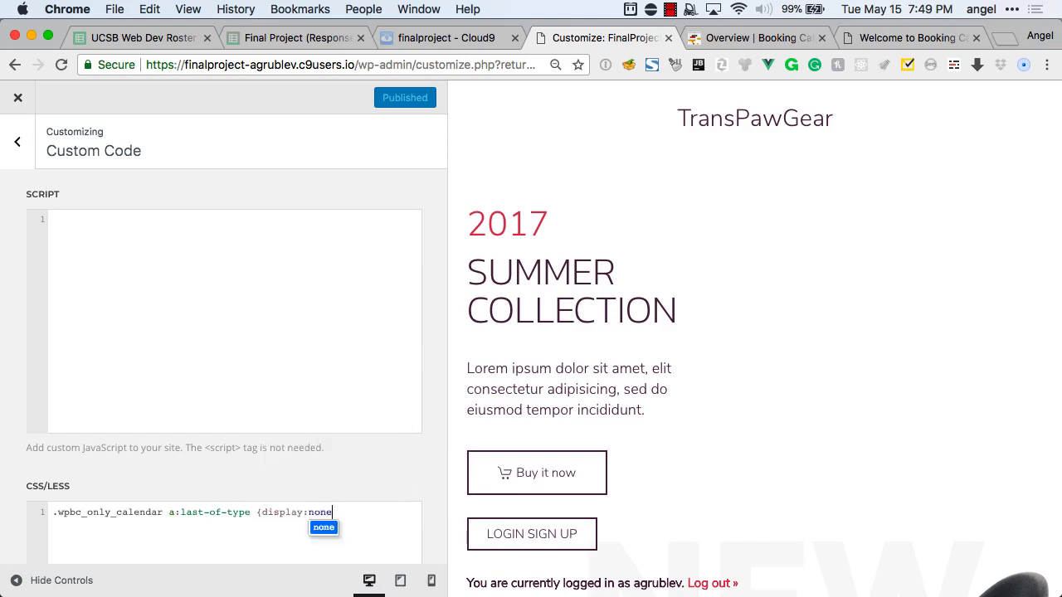
type(" !impor")
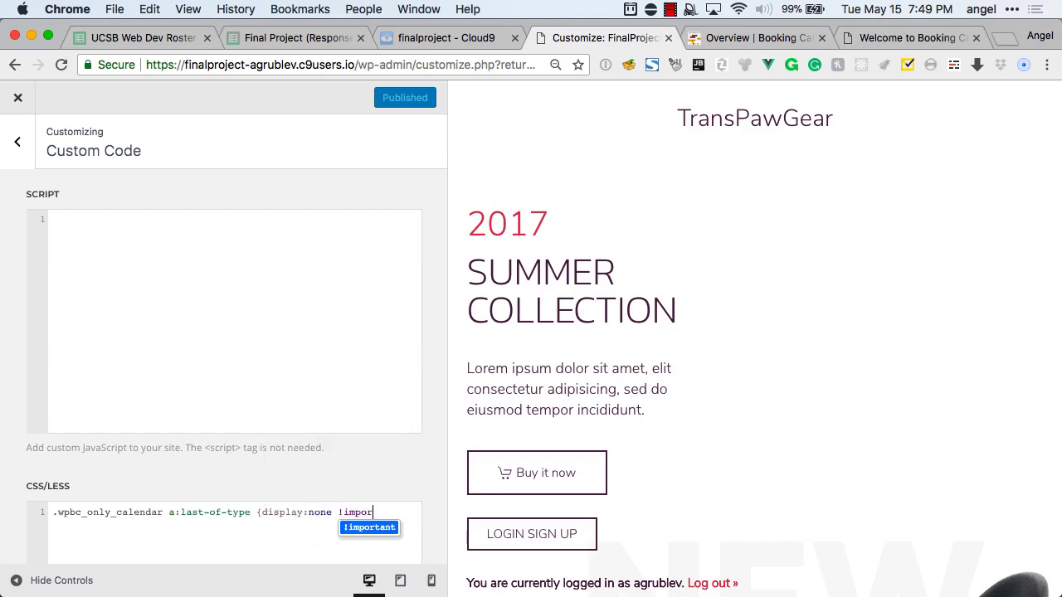
type("tant;}")
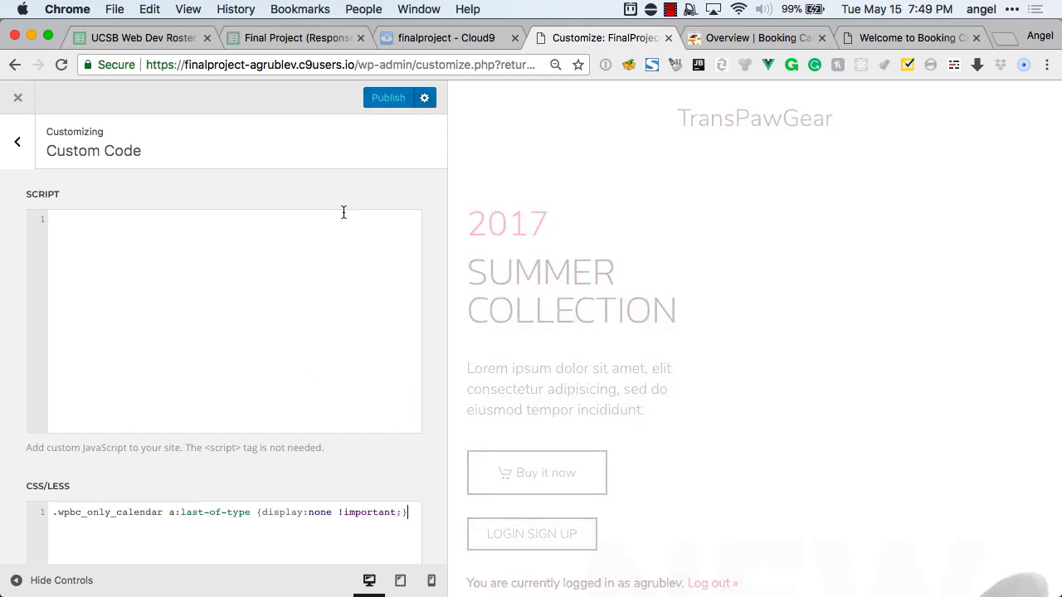
left_click(394, 101)
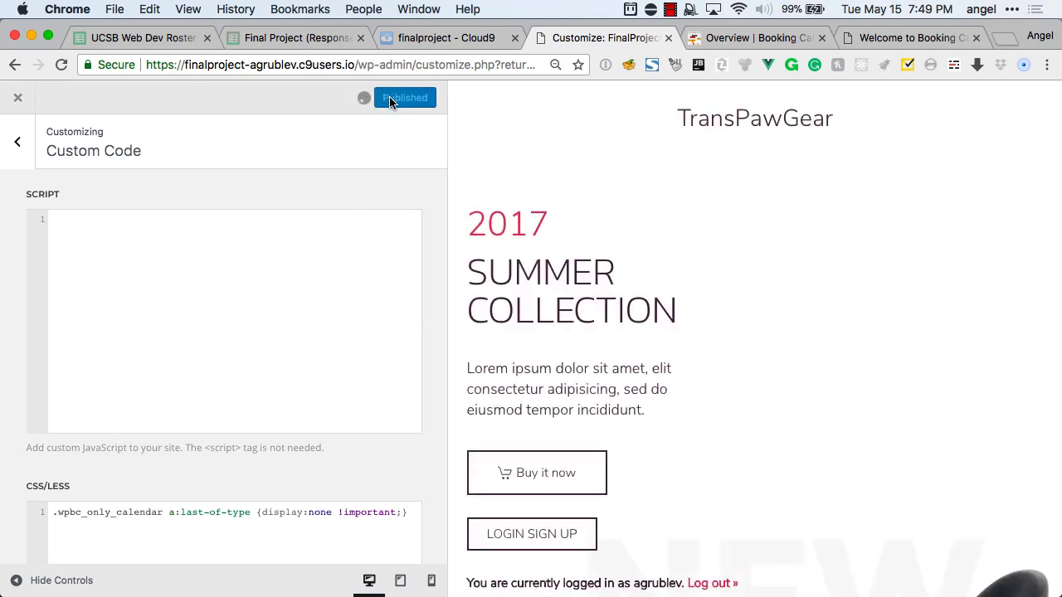
key("super+grave")
Reload the live homepage to confirm the credit link is hidden, then go back to the Customizer's Settings list.
key("super+r")
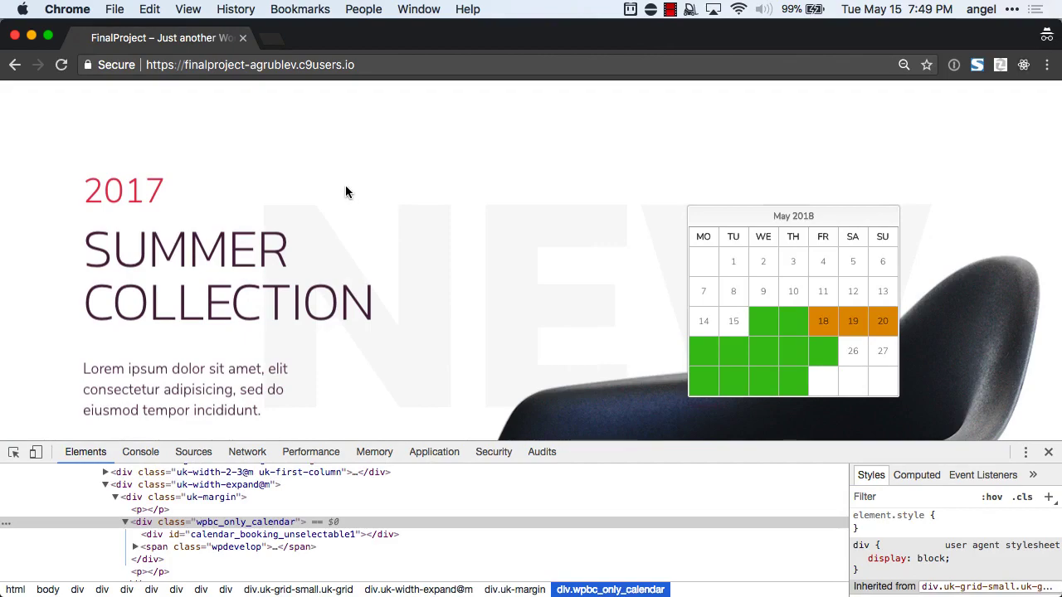
key("super+grave")
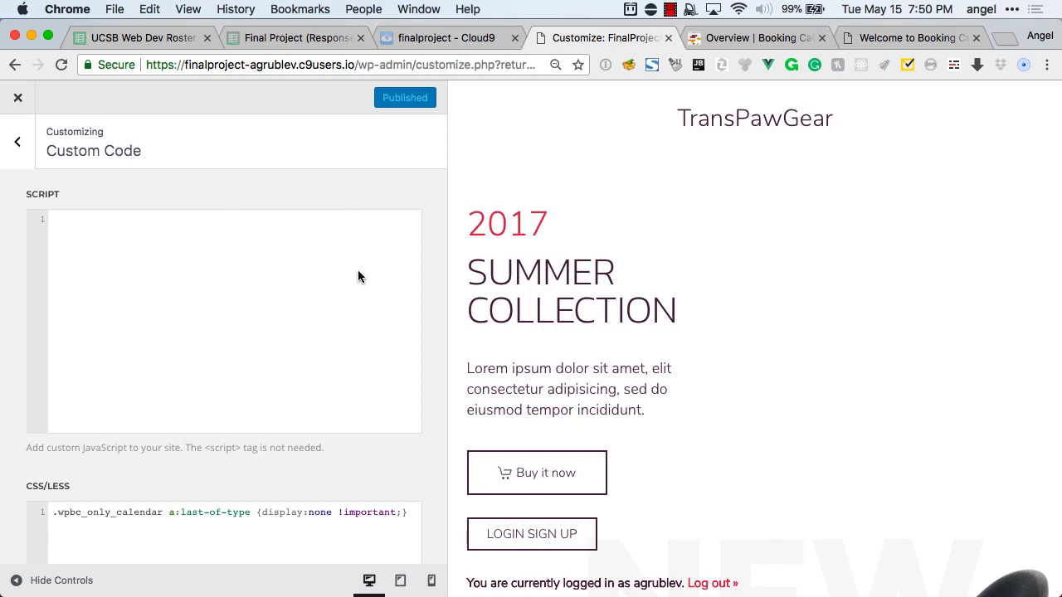
left_click(17, 142)
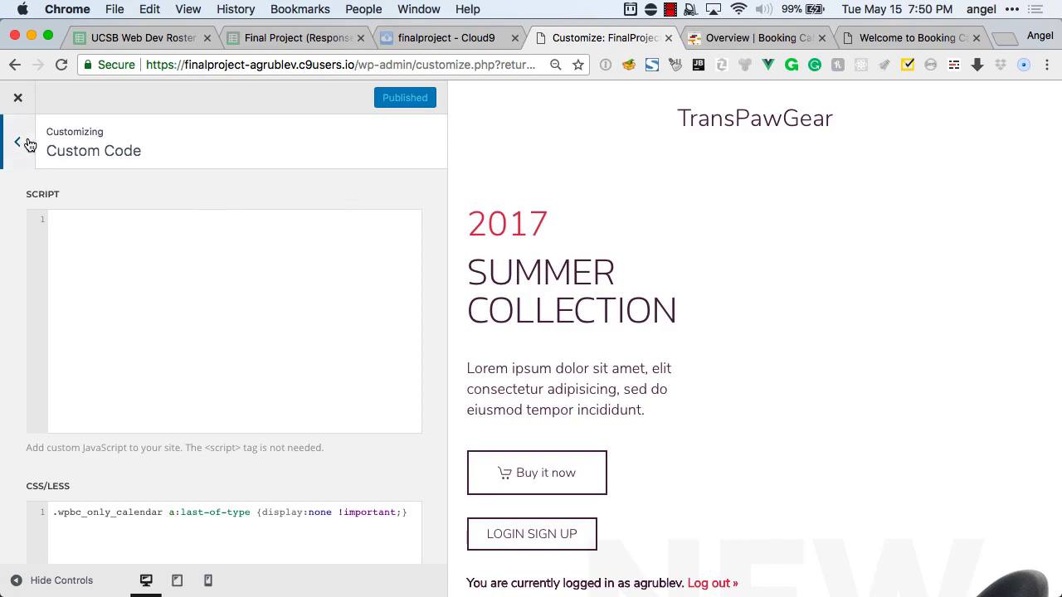
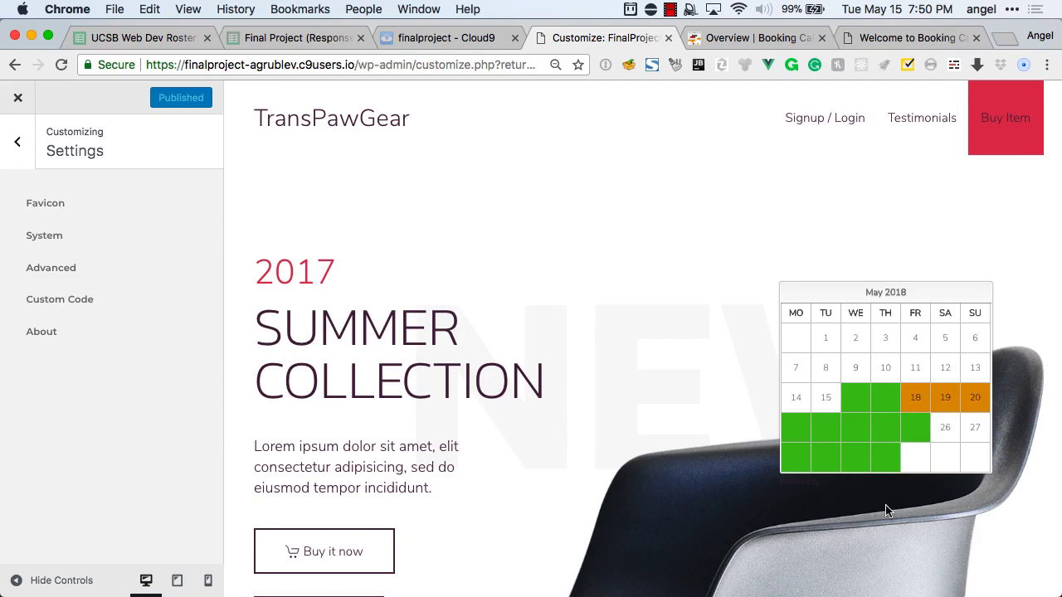
In the Home Builder layout, drag the second Button into the hero's right column and open its settings.
left_click(18, 141)
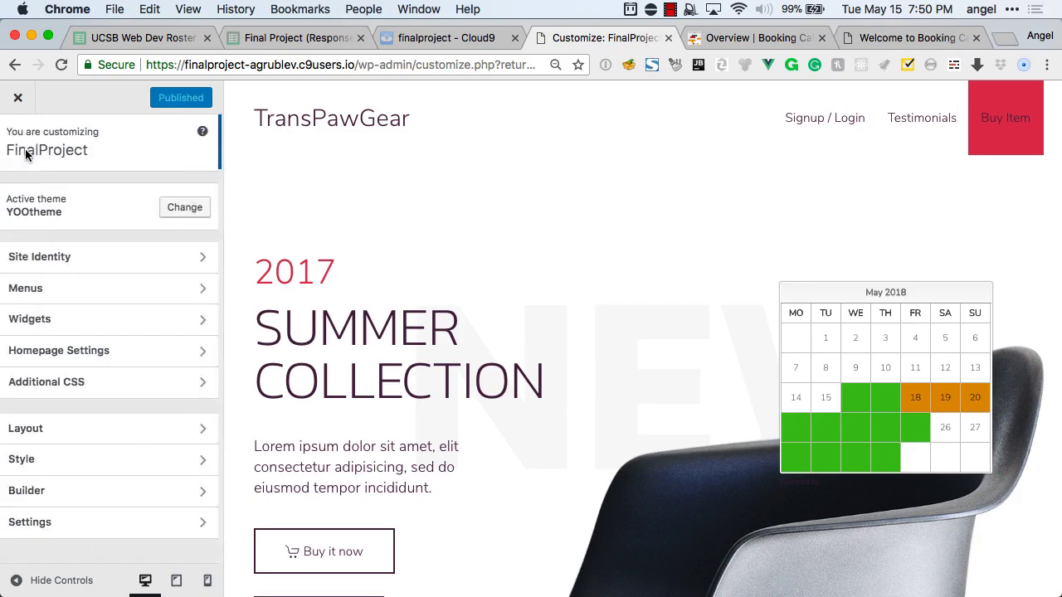
left_click(129, 500)
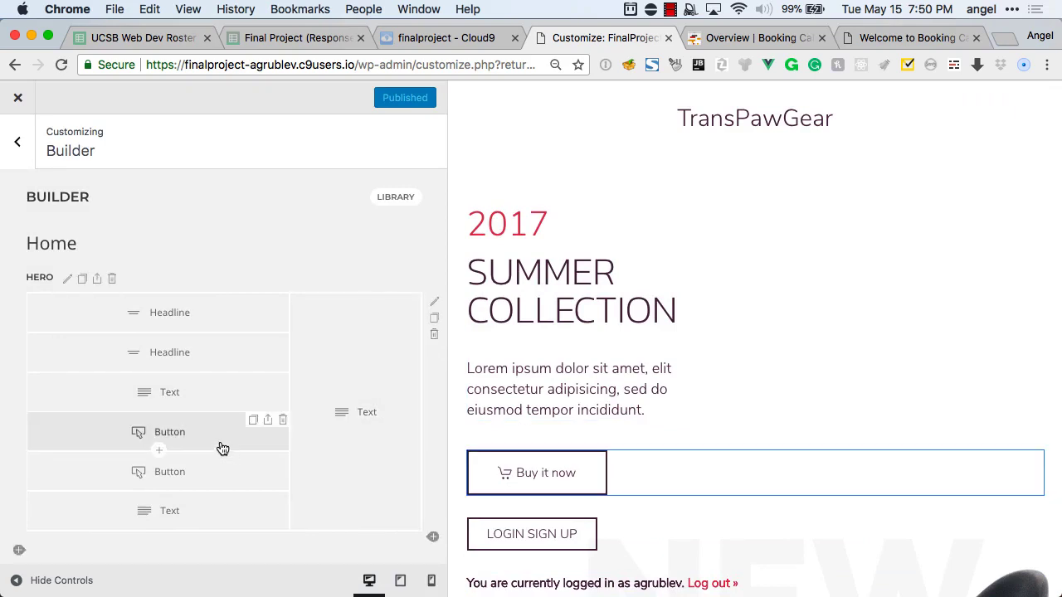
left_click_drag(249, 464, 380, 495)
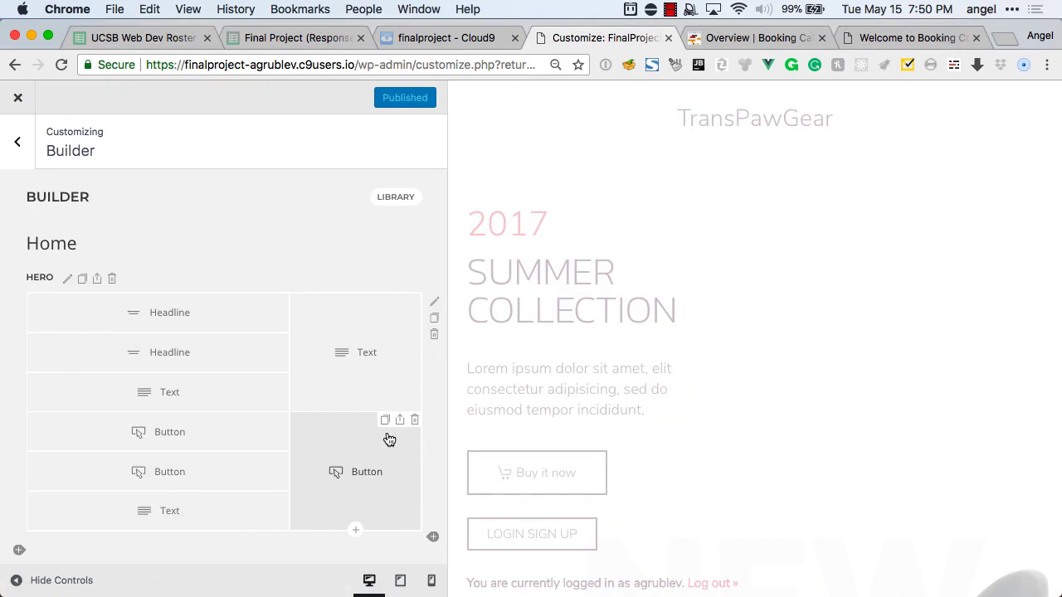
left_click(361, 503)
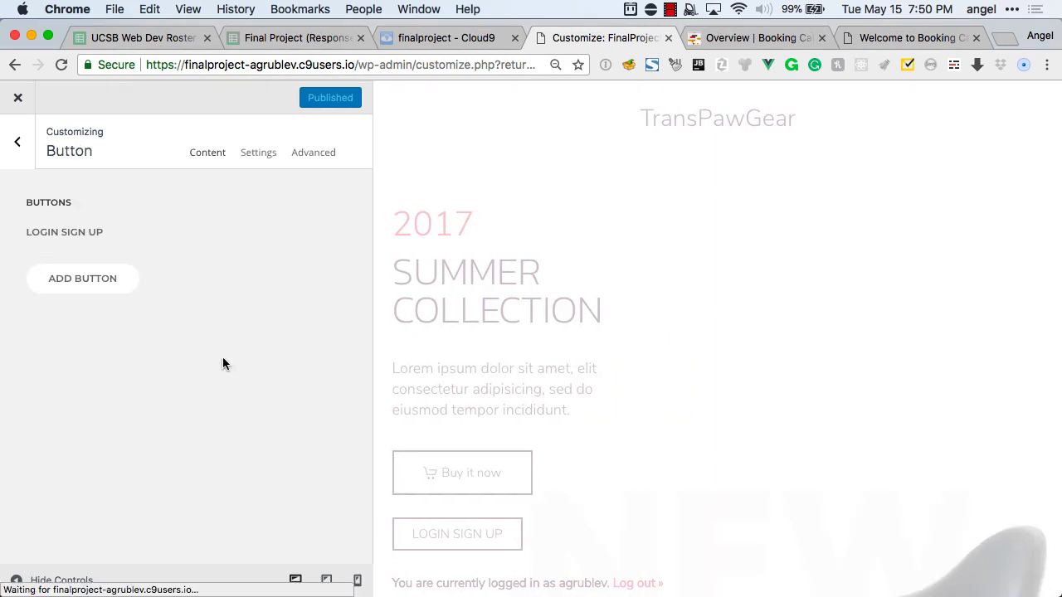
Change the LOGIN SIGN UP button label to BOOK NOW! and link it to the BOOK page.
left_click(85, 234)
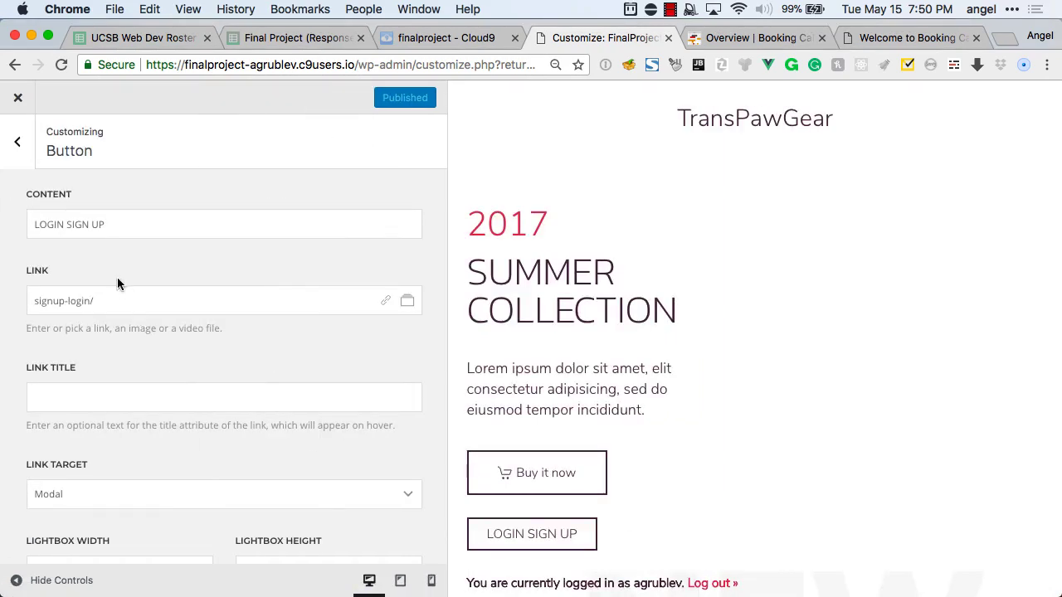
triple_click(101, 231)
type("BOOK NOW")
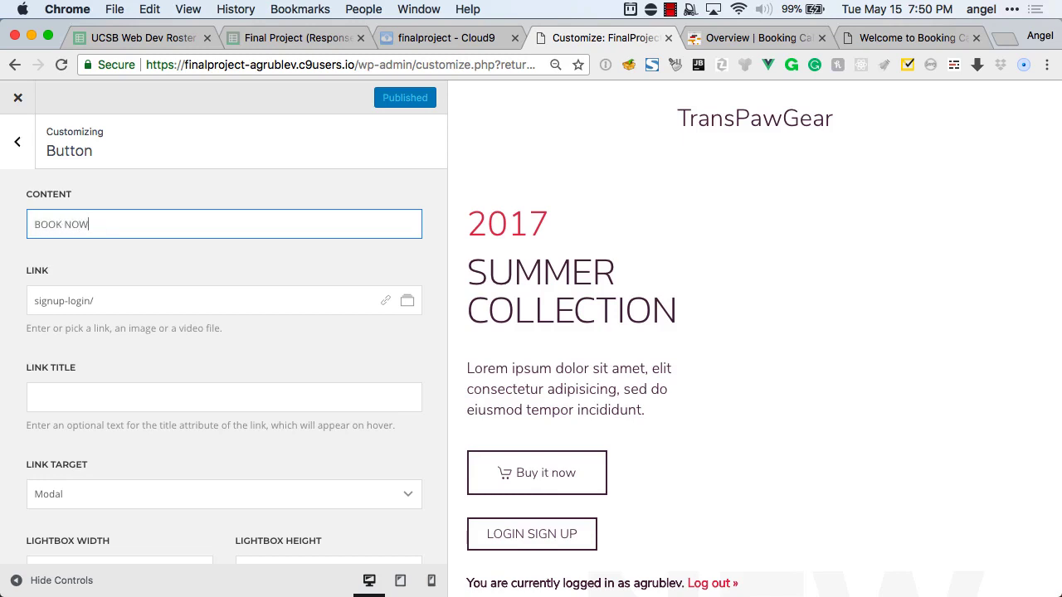
type("!")
scroll(100, 265, "down", 1)
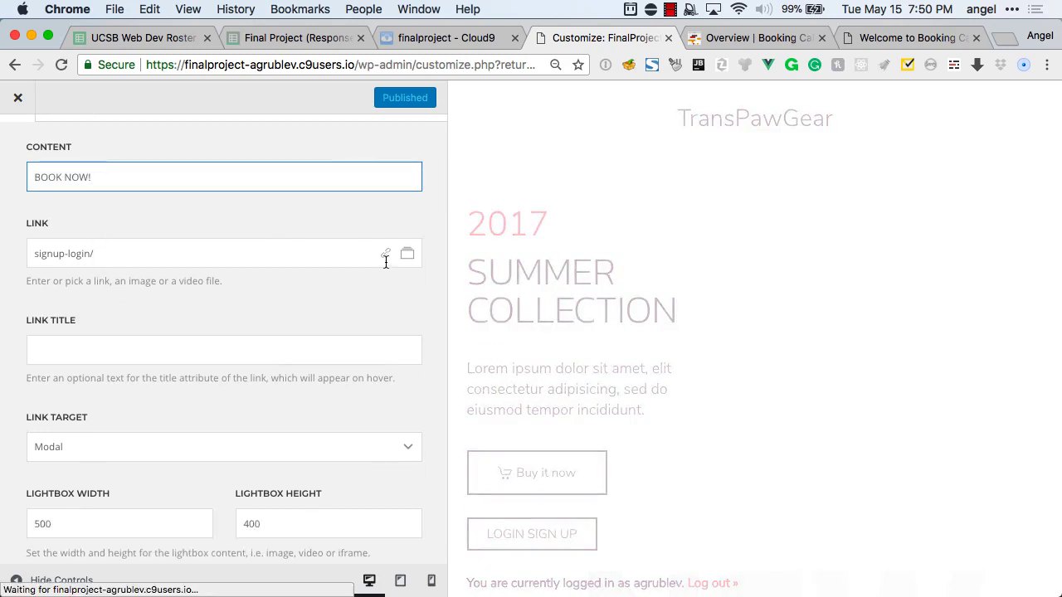
left_click(386, 256)
left_click(396, 323)
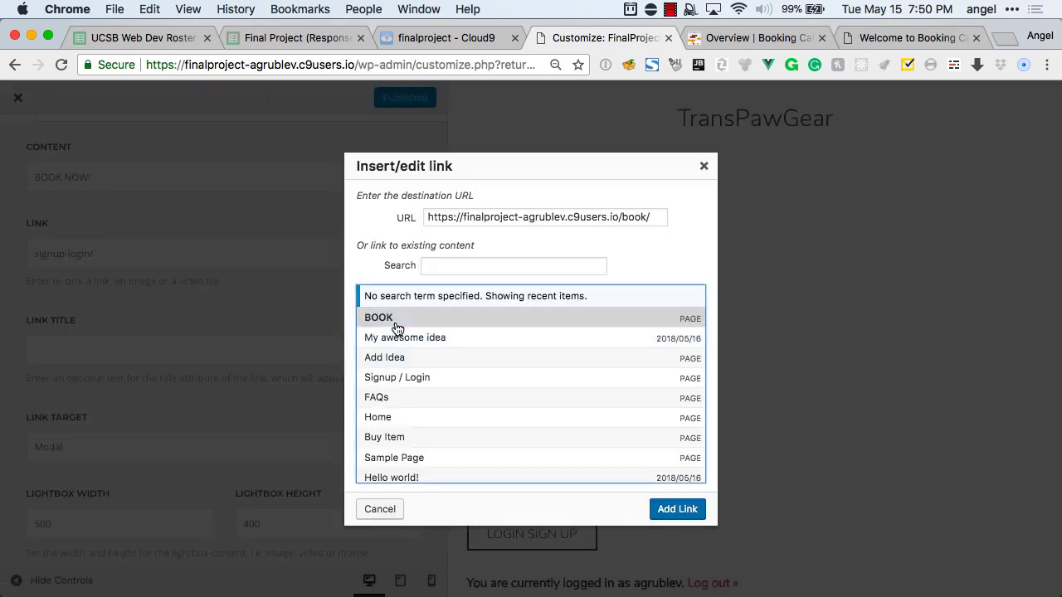
left_click(677, 508)
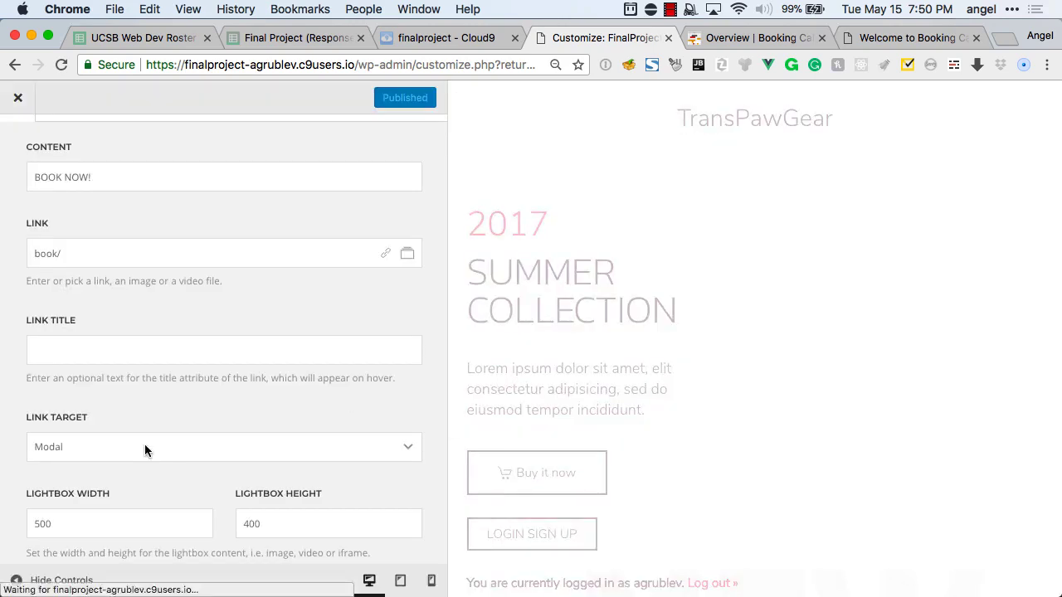
Back out of the button editor and Builder to the main Customizer menu.
scroll(144, 444, "down", 5)
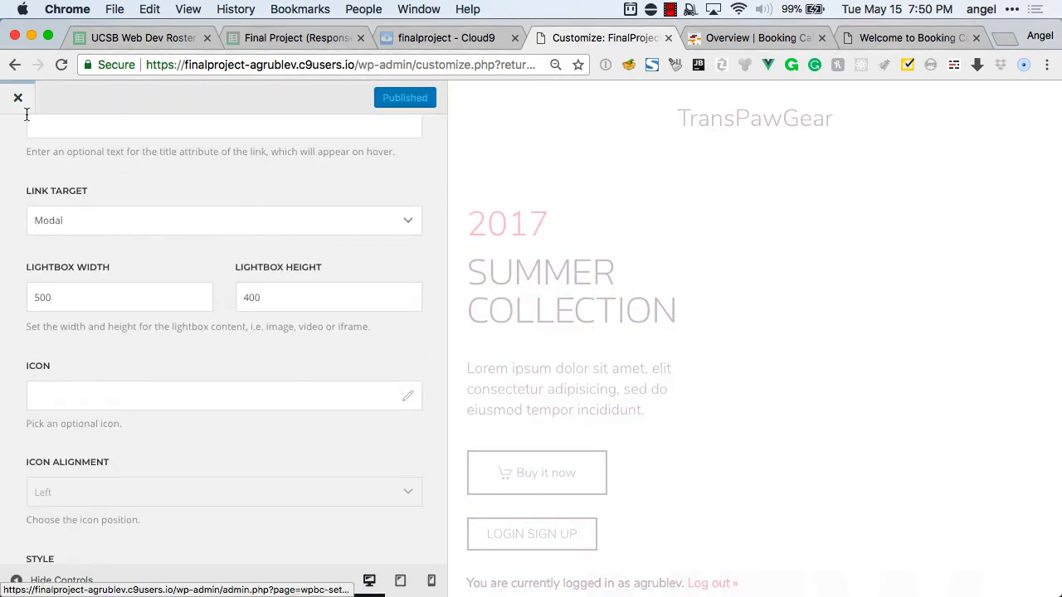
scroll(68, 196, "up", 4)
left_click(17, 147)
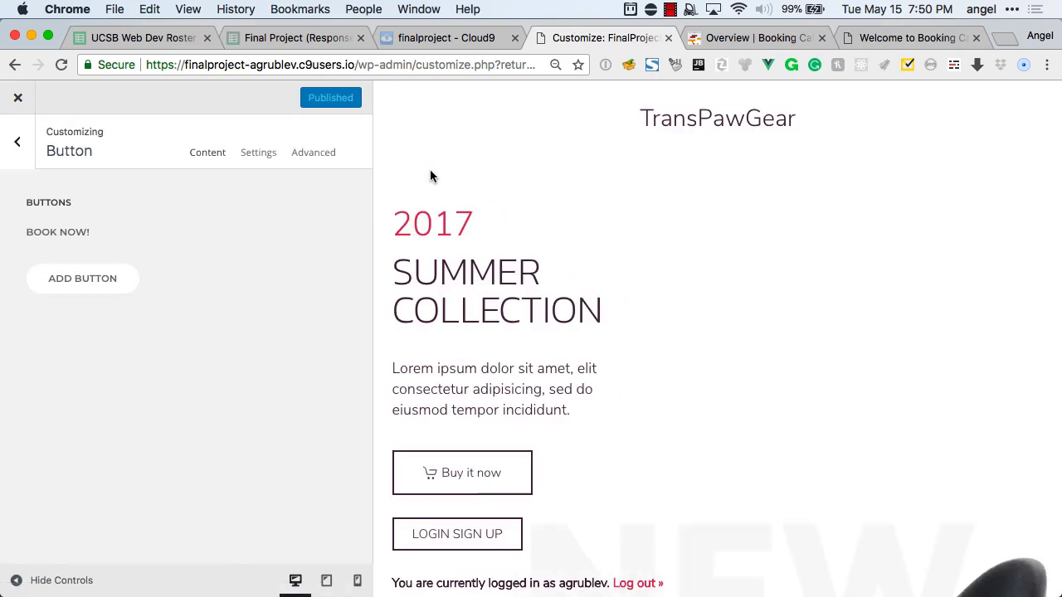
left_click(17, 142)
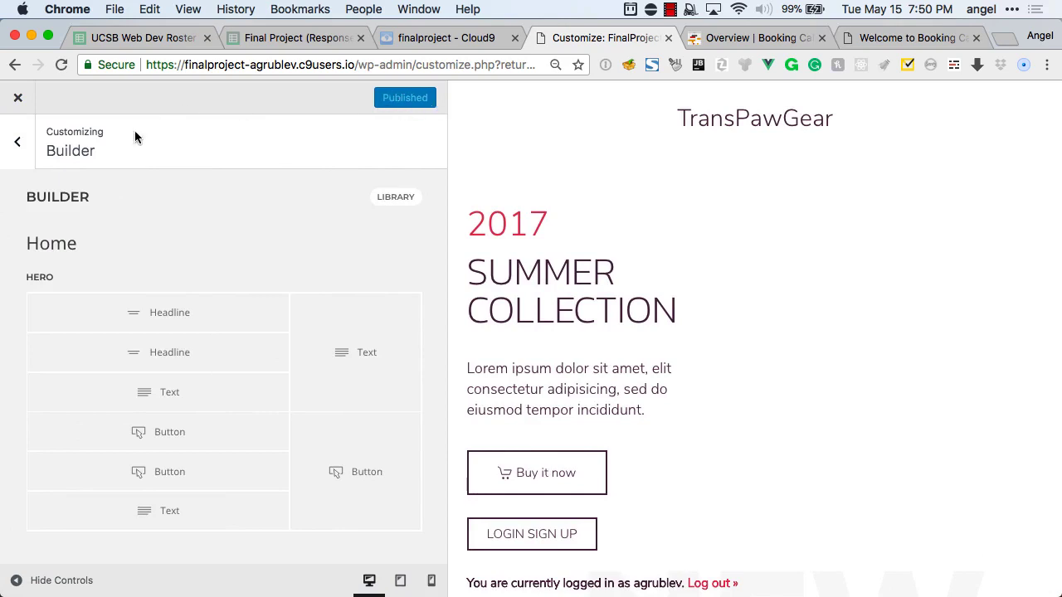
left_click(18, 142)
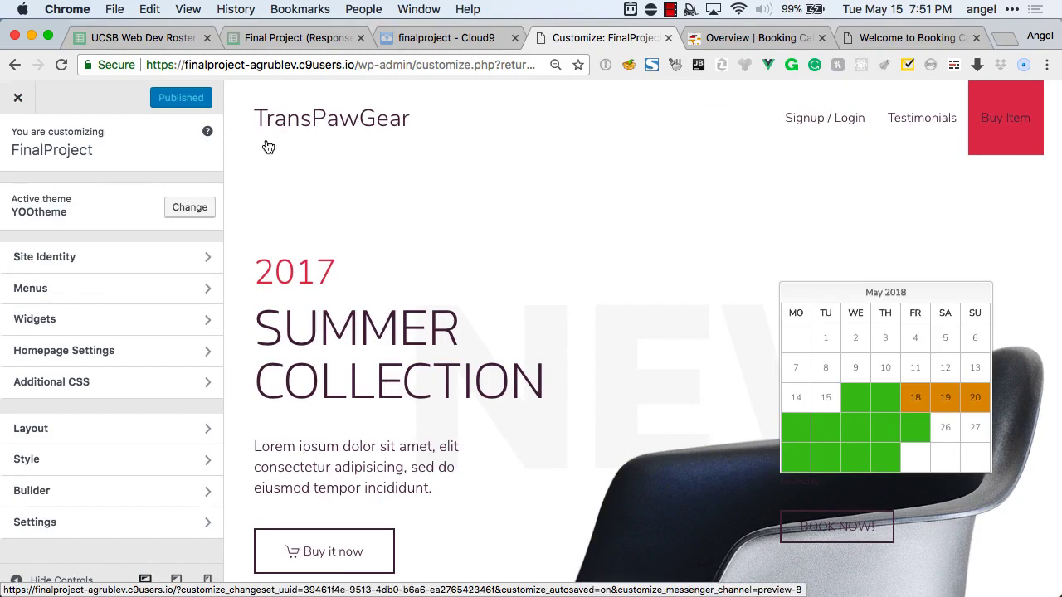
left_click_drag(355, 64, 279, 95)
key("super+c")
key("super+shift+n")
key("super+v")
key("Return")
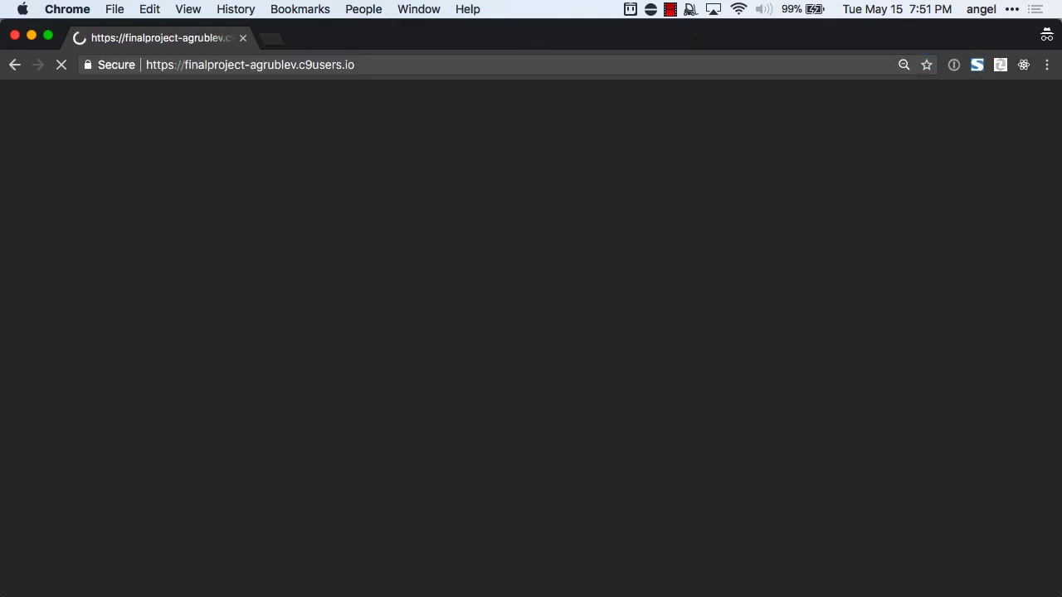
left_click(524, 507)
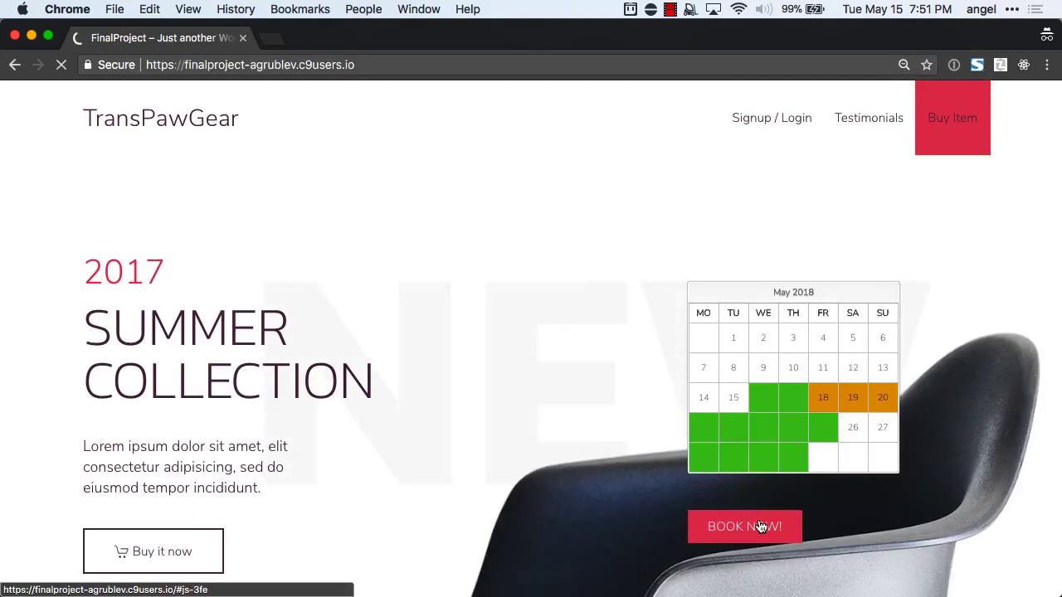
left_click(744, 532)
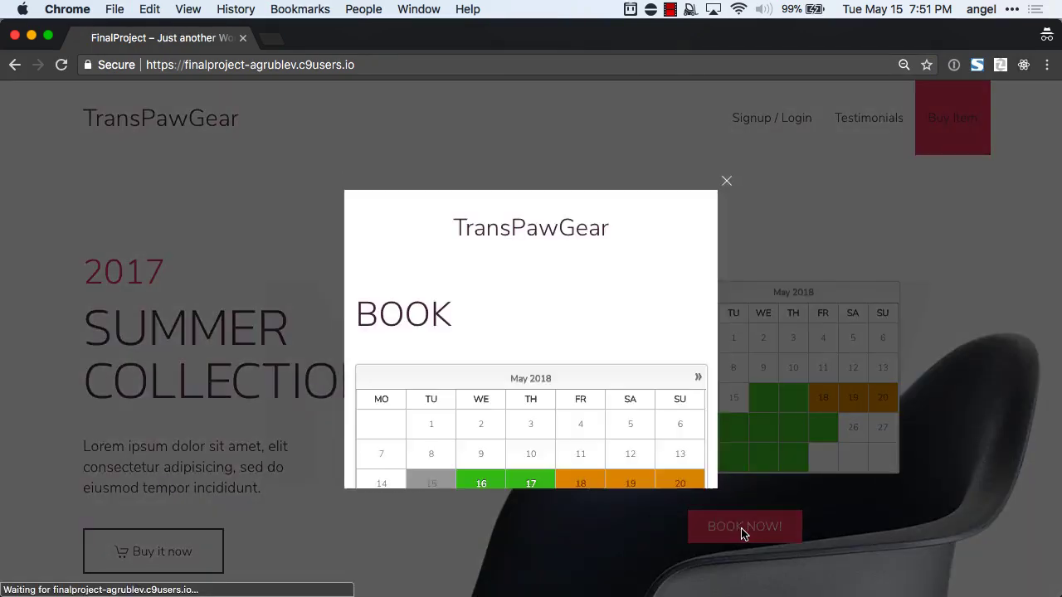
scroll(609, 369, "down", 3)
scroll(609, 371, "down", 2)
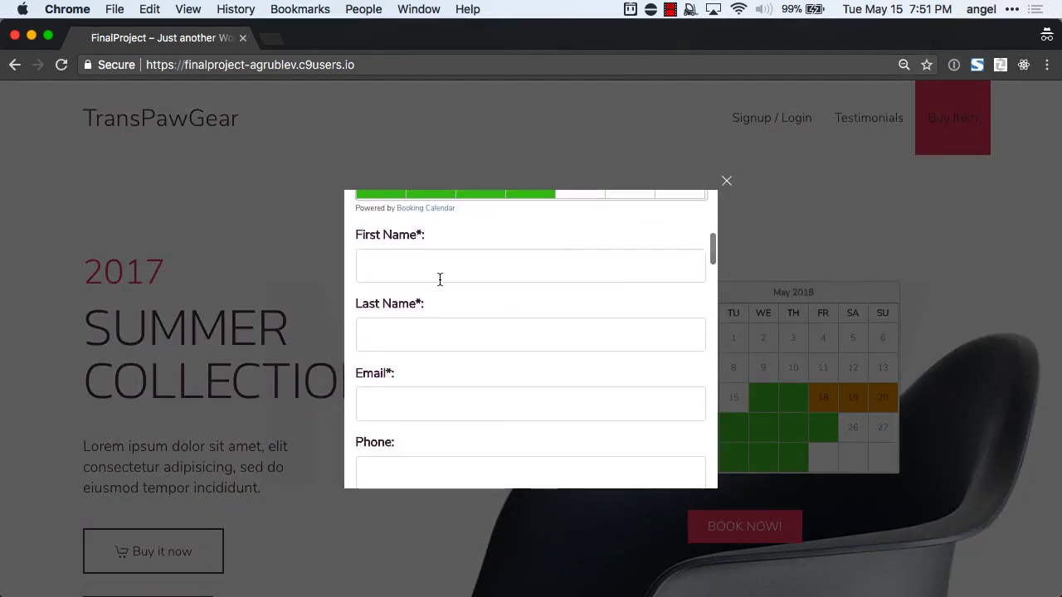
scroll(439, 280, "down", 5)
scroll(439, 278, "up", 7)
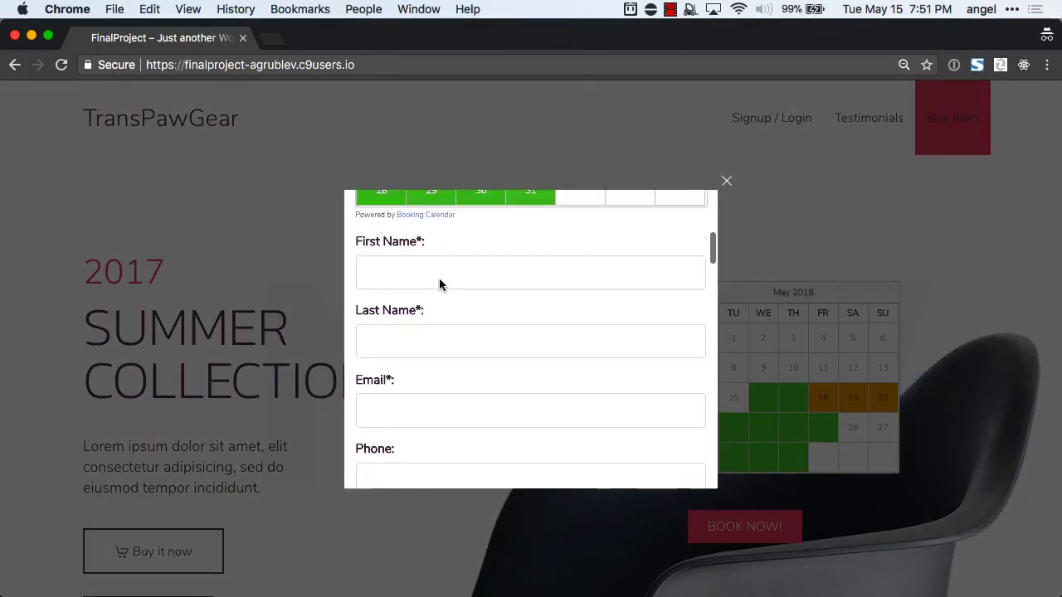
left_click(481, 353)
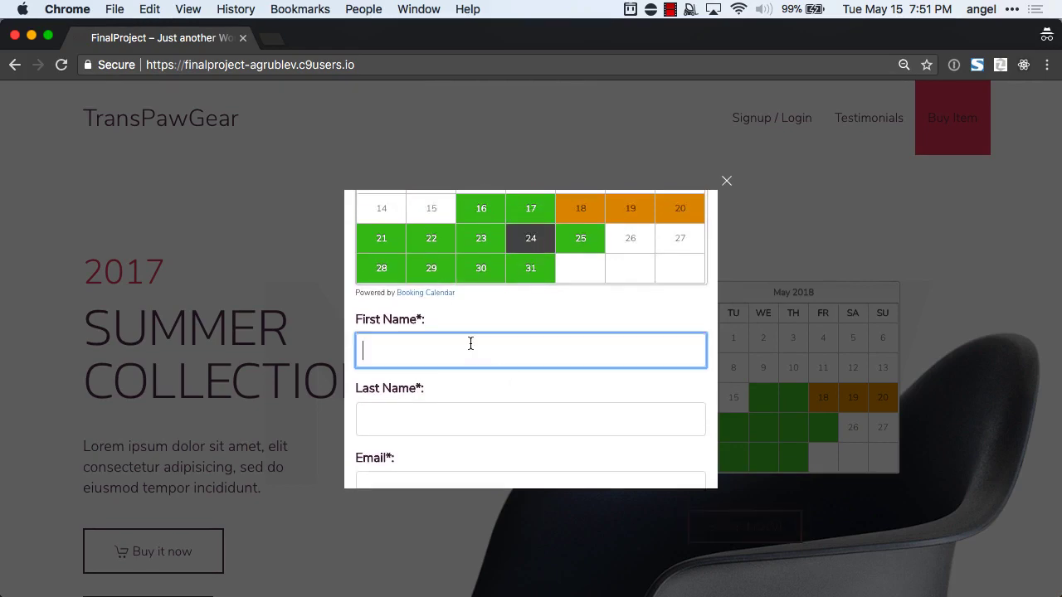
type("sdsfdsf")
left_click(457, 407)
type("asd")
scroll(455, 413, "down", 7)
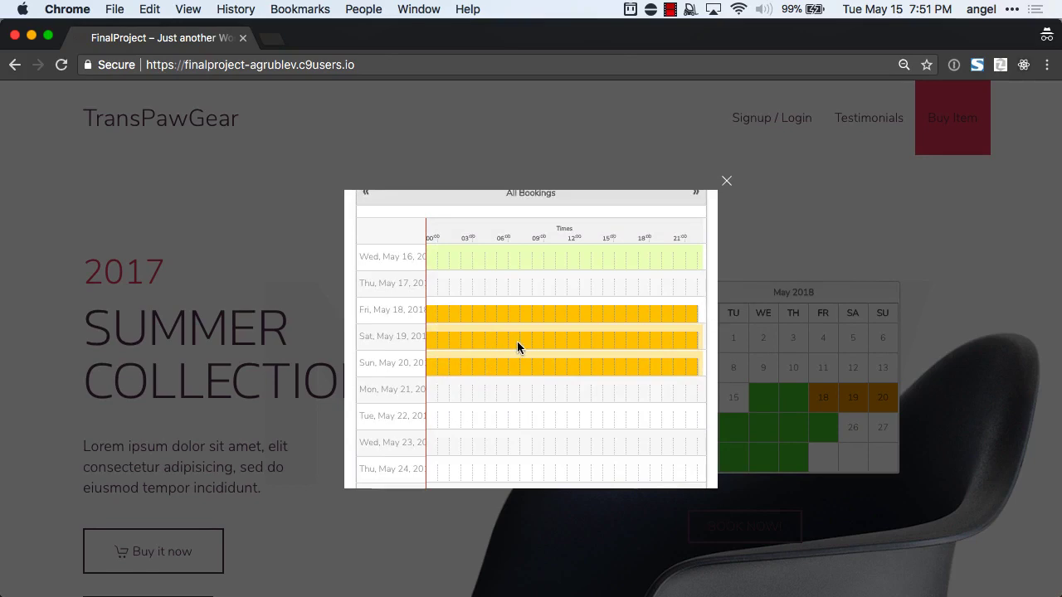
scroll(517, 341, "up", 1)
left_click(727, 182)
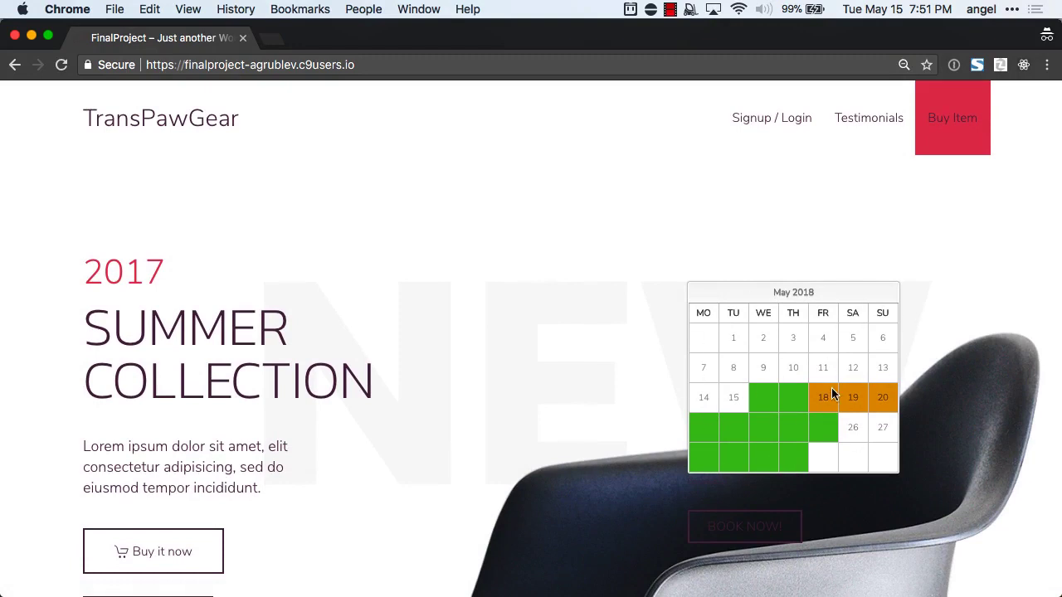
left_click(243, 38)
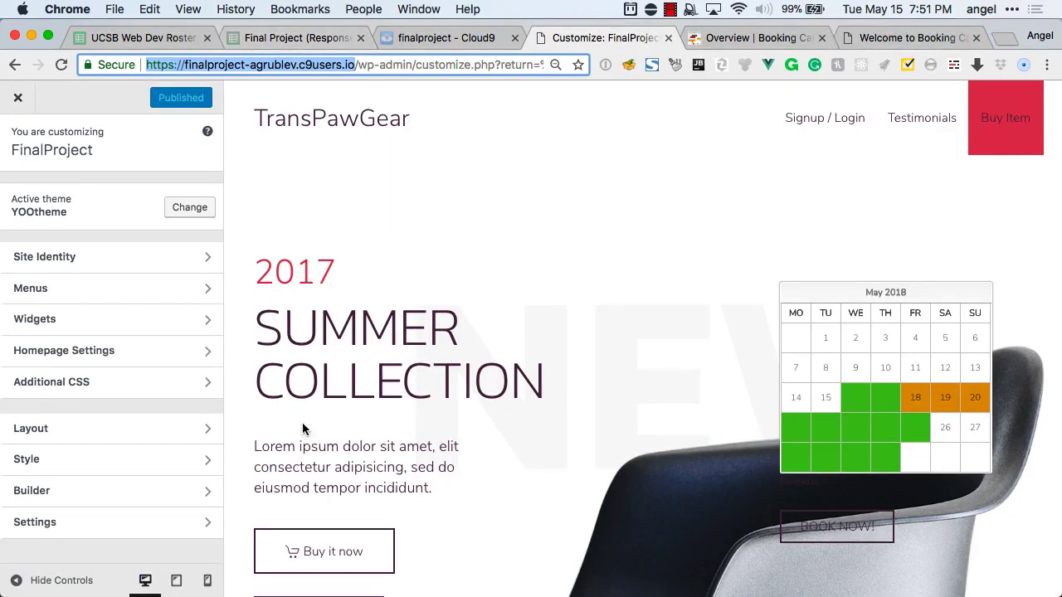
key("super+Tab")
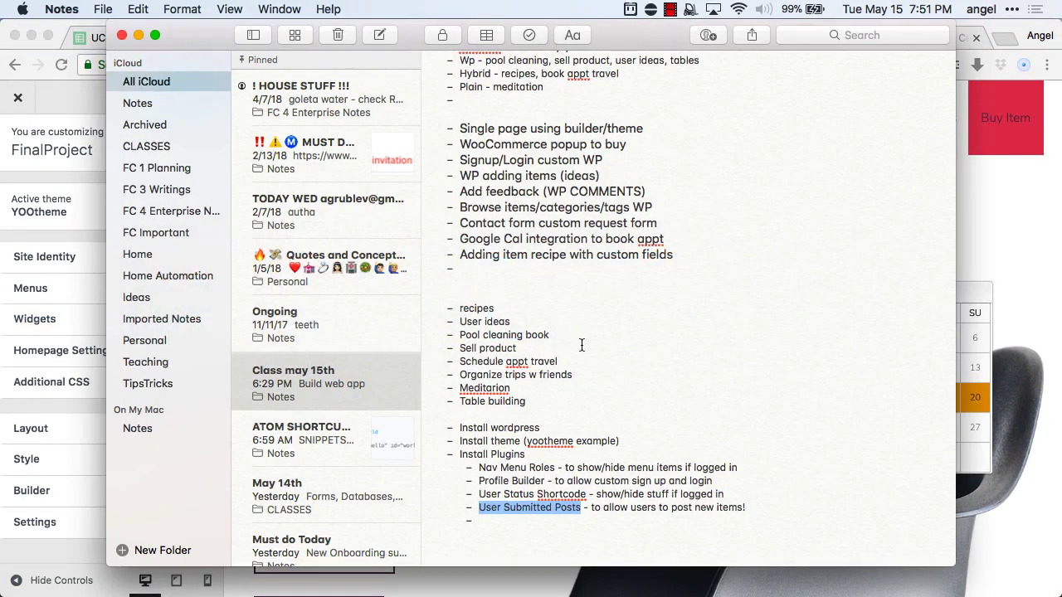
scroll(581, 346, "up", 3)
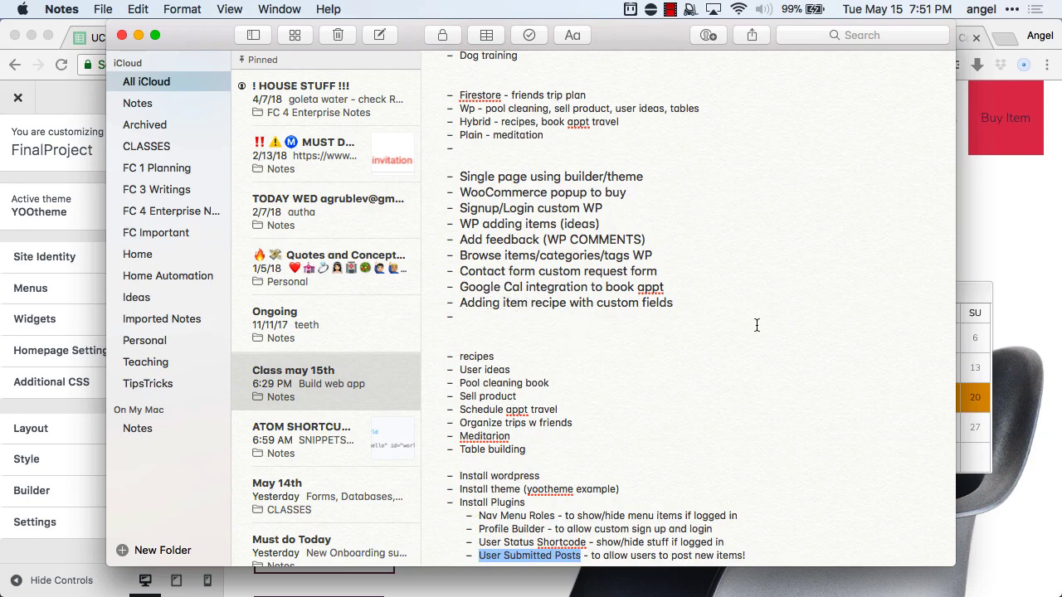
left_click(1022, 236)
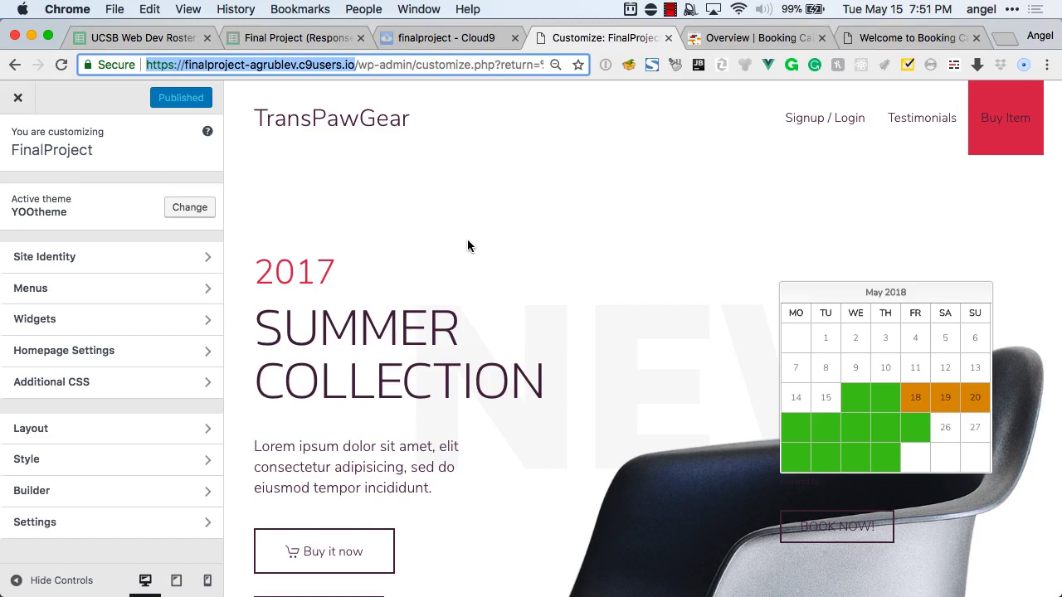
Start a new blog post titled Guacamole!
left_click(15, 101)
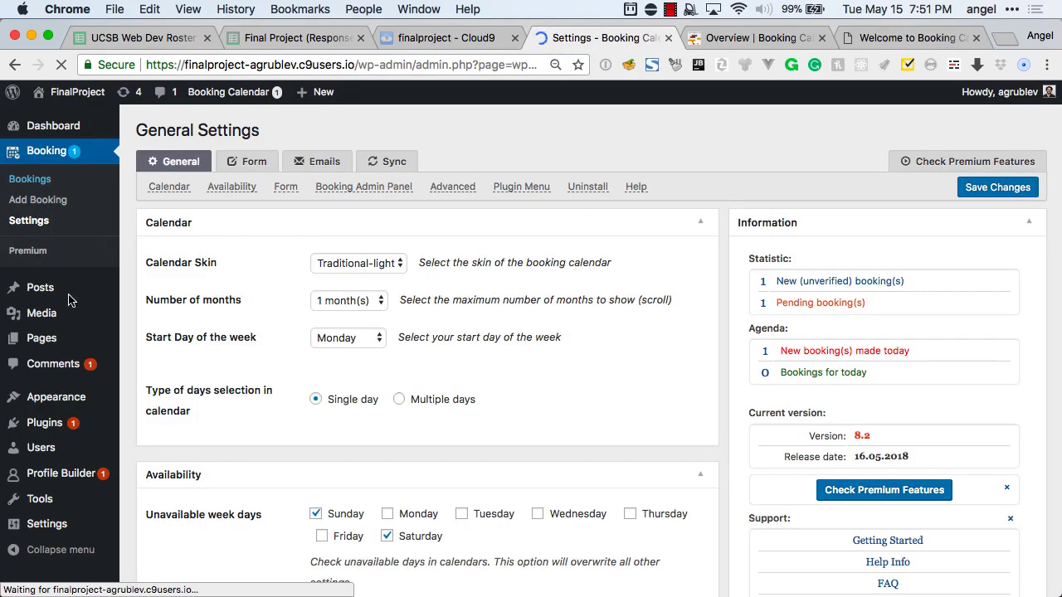
mouse_move(53, 294)
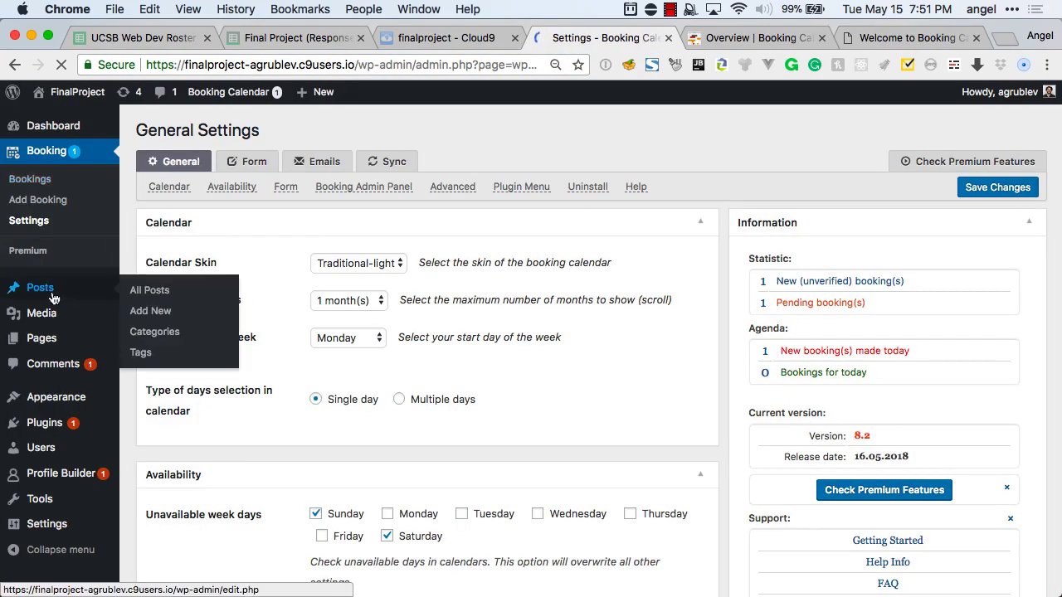
left_click(148, 311)
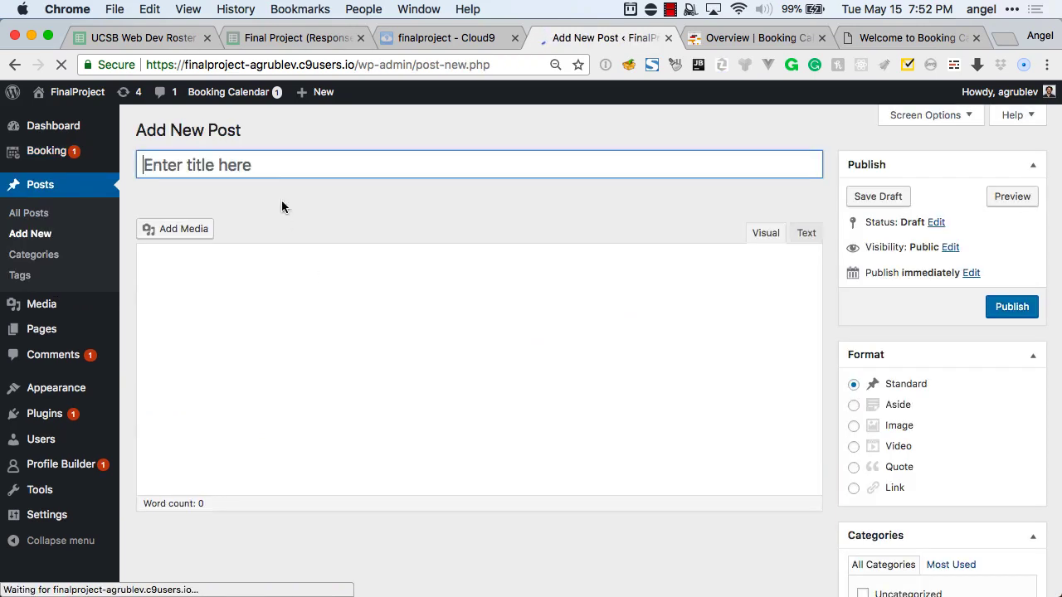
left_click(265, 169)
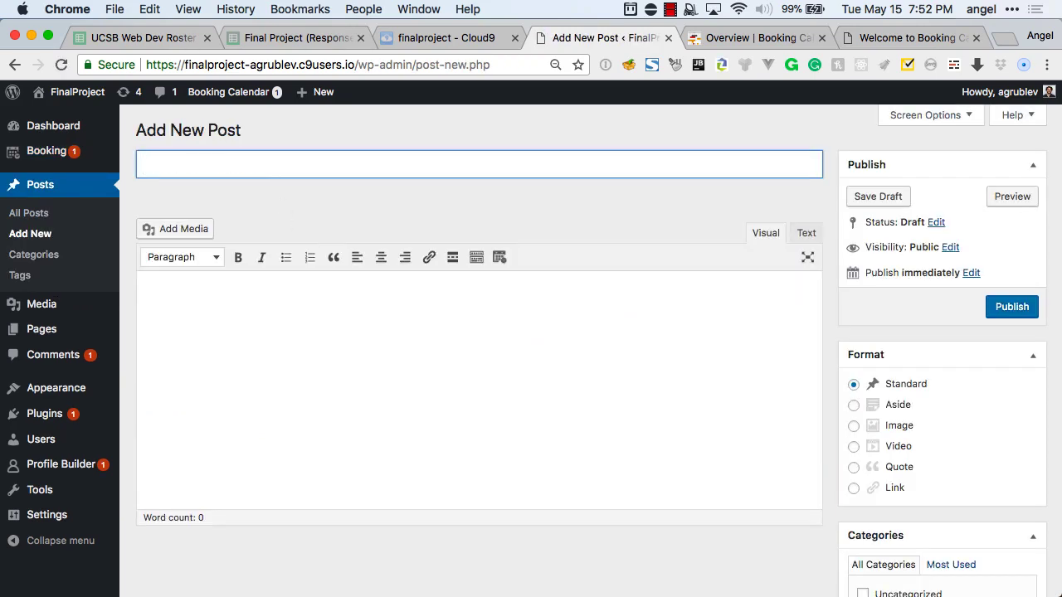
type("Guacamole!")
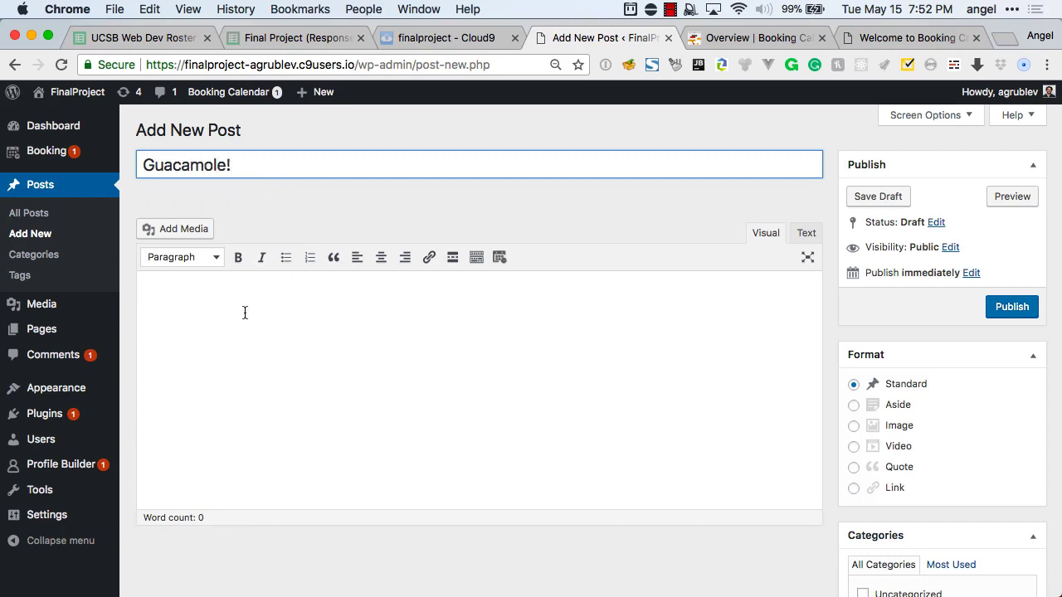
Add a Heading 2 line reading 'Ingredients:' at the top of the post body.
left_click(245, 313)
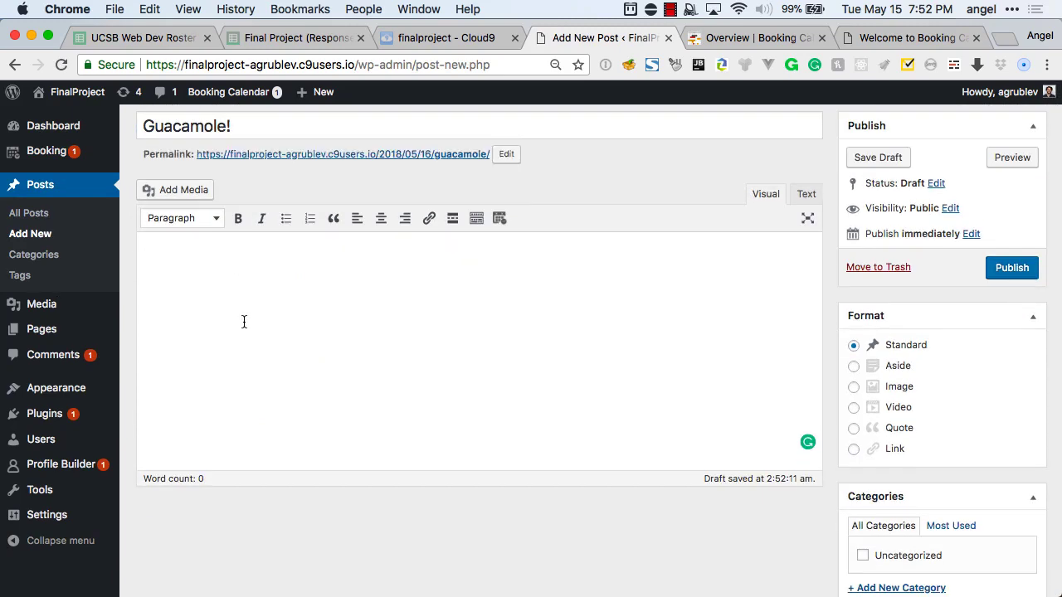
left_click(195, 221)
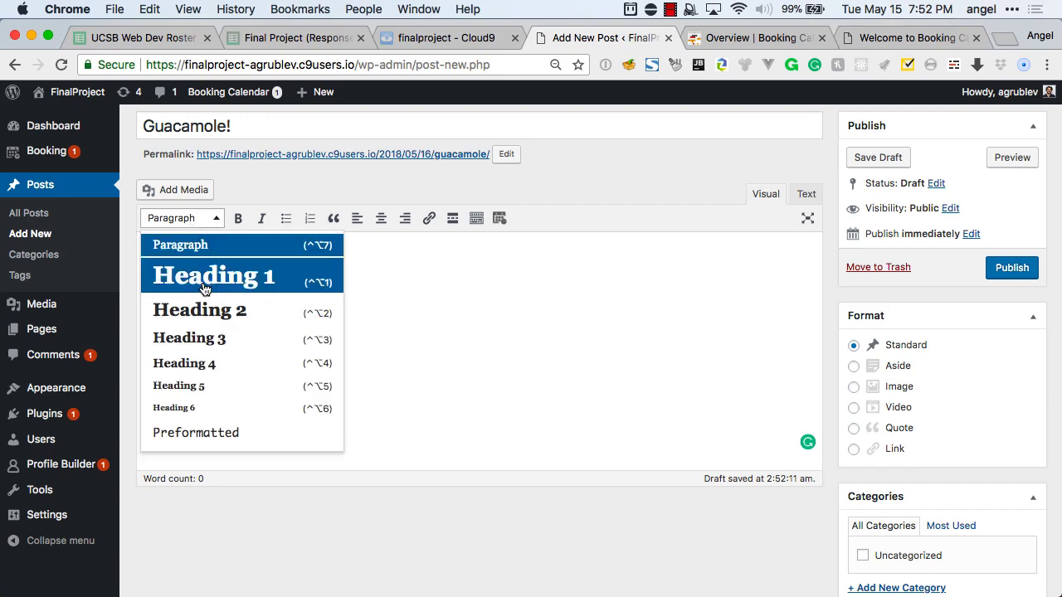
left_click(207, 309)
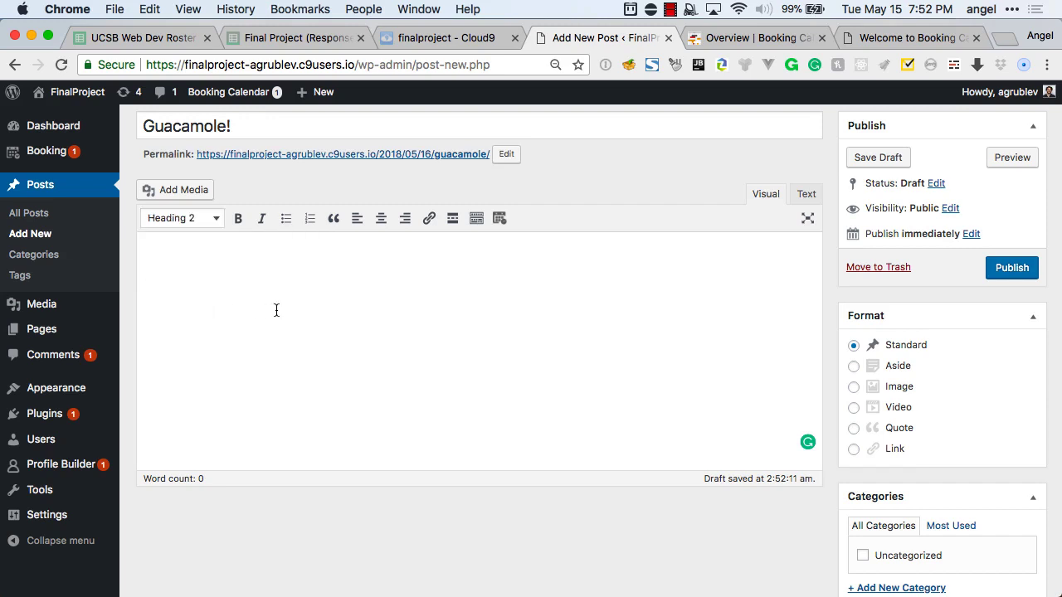
type("Ing")
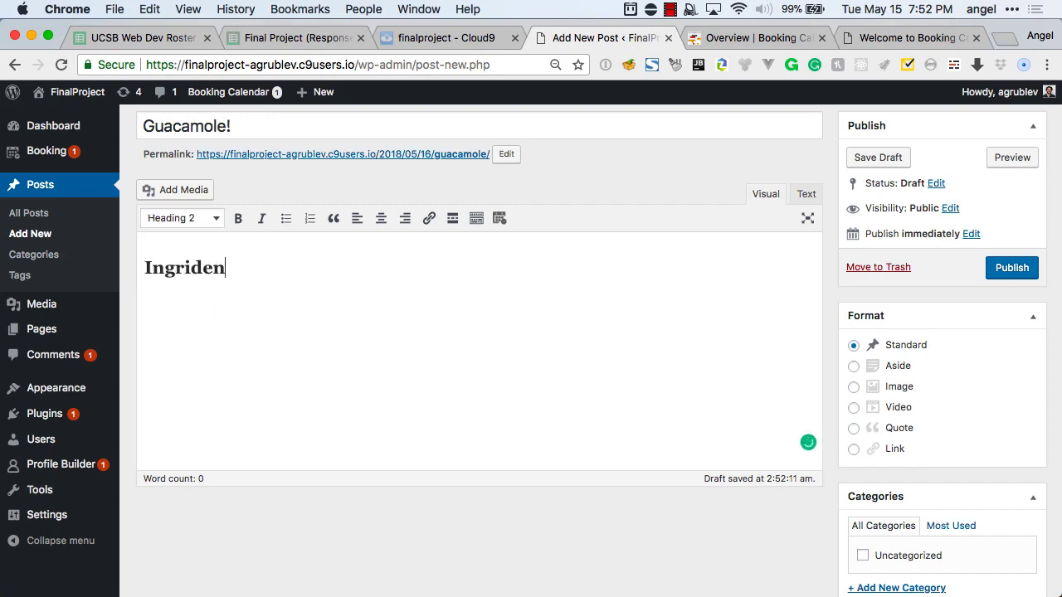
type("ridei")
key("BackSpace")
key("BackSpace")
type("ients:")
key("Return")
Add a numbered list below the heading with two placeholder items.
left_click(309, 226)
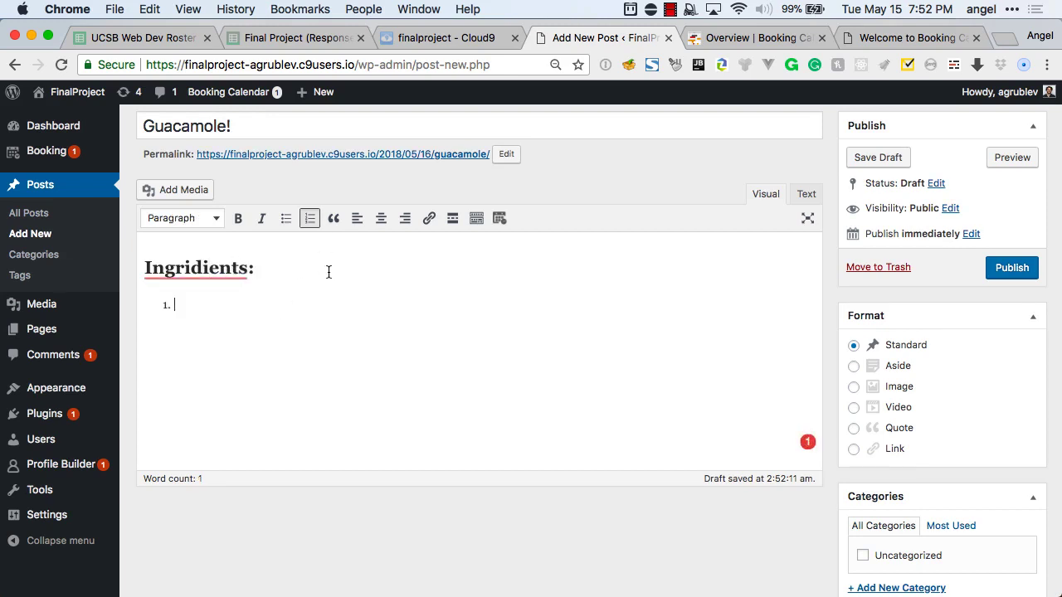
type("sadkjasdjasd")
key("Return")
type("asdhisud")
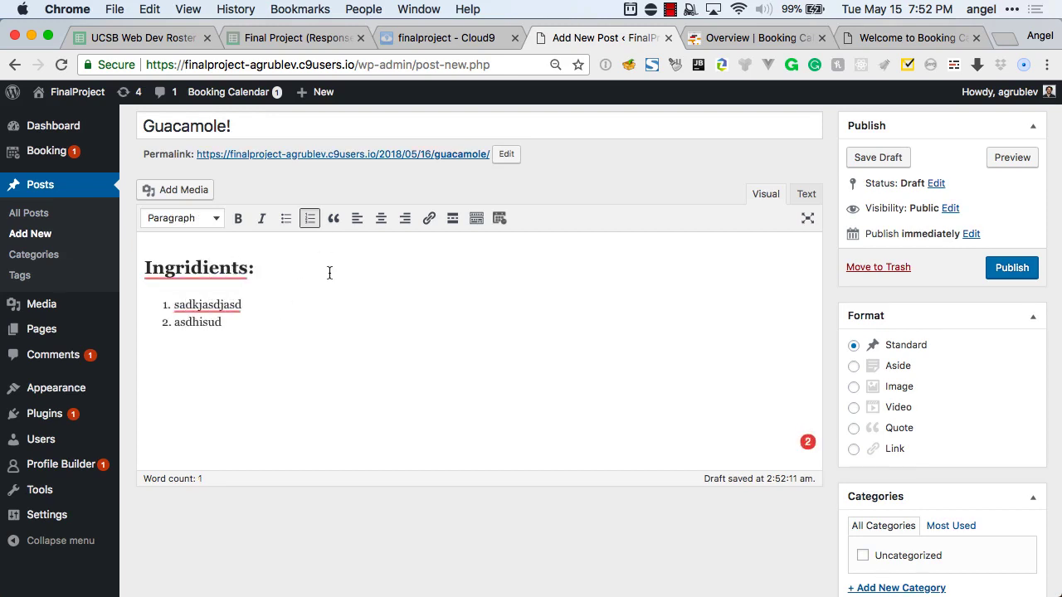
Correct the heading's spelling to Ingredients using the spelling suggestion.
left_click(203, 267)
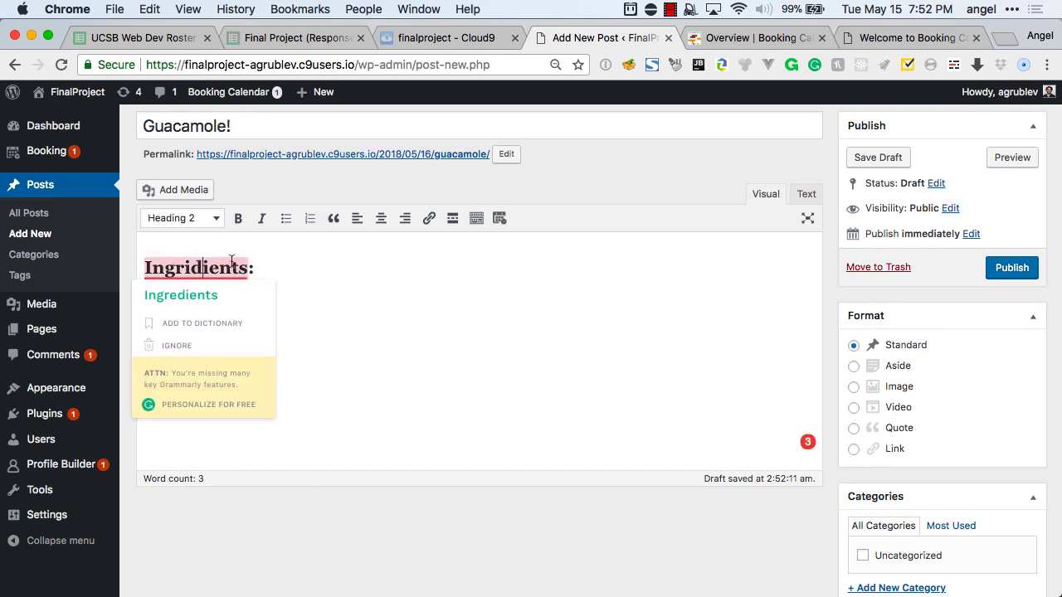
left_click(219, 299)
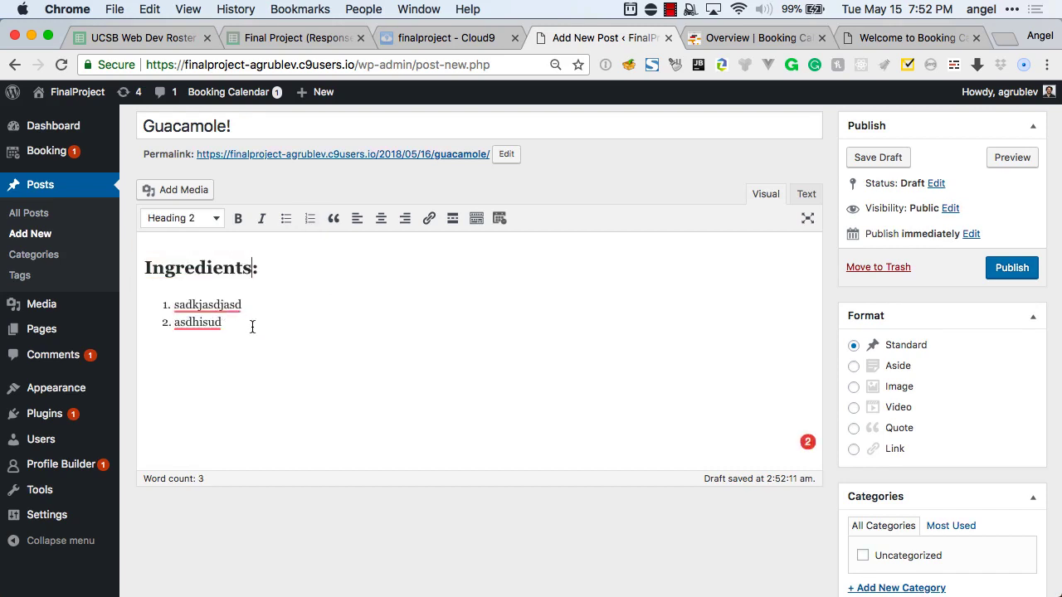
left_click(253, 327)
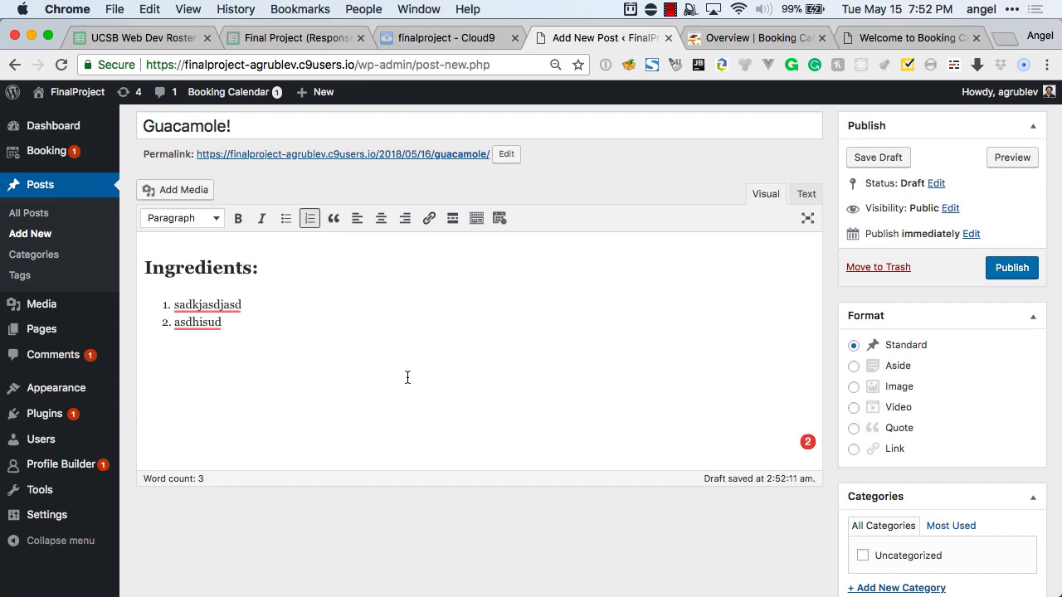
scroll(407, 378, "up", 2)
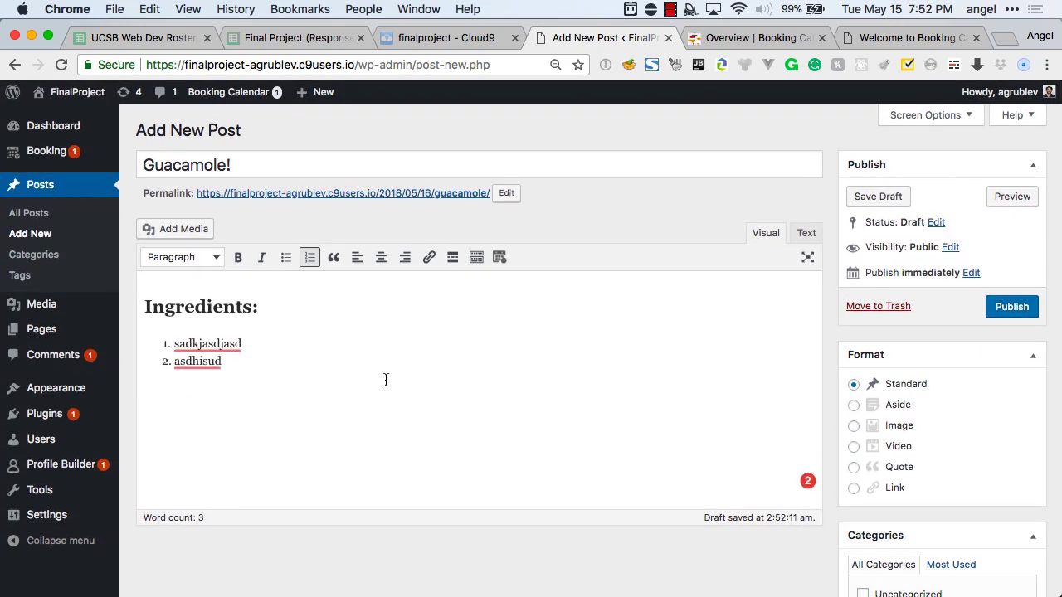
Leave the post editor for Plugins > Add New and search the directory for 'custom fields'.
mouse_move(42, 414)
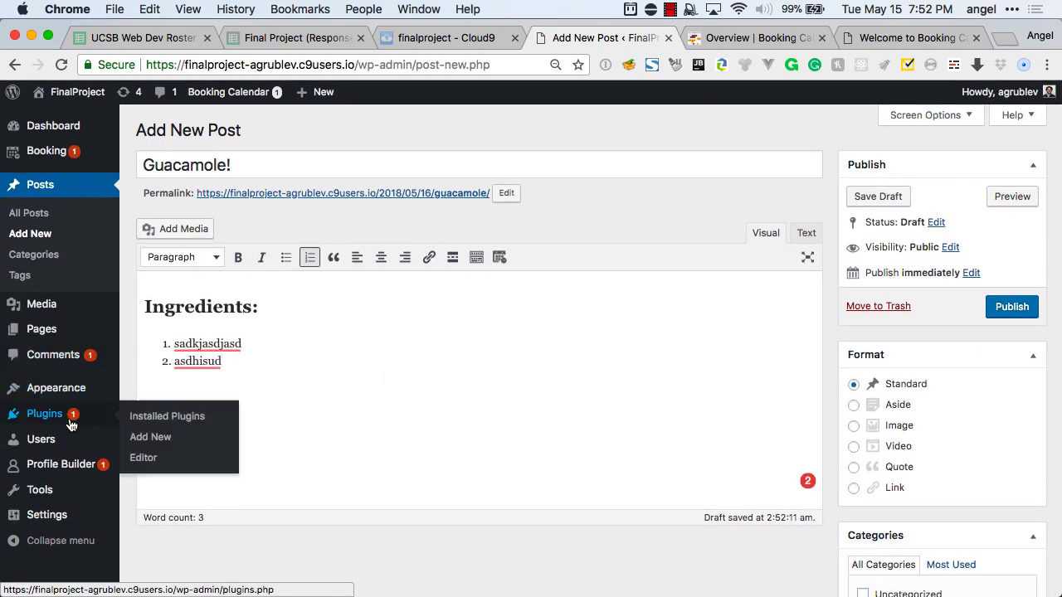
left_click(173, 434)
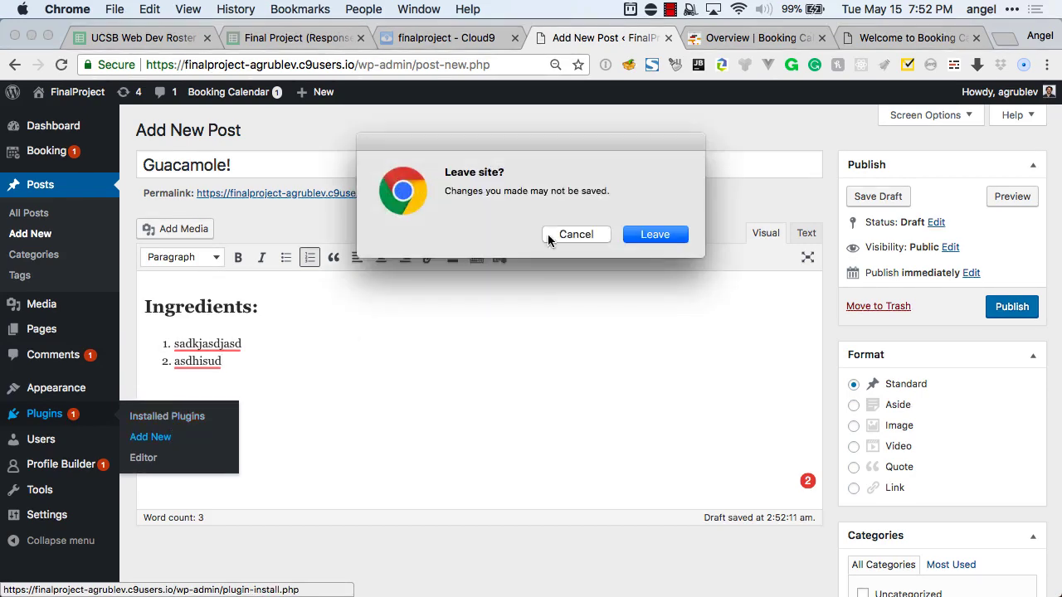
left_click(654, 234)
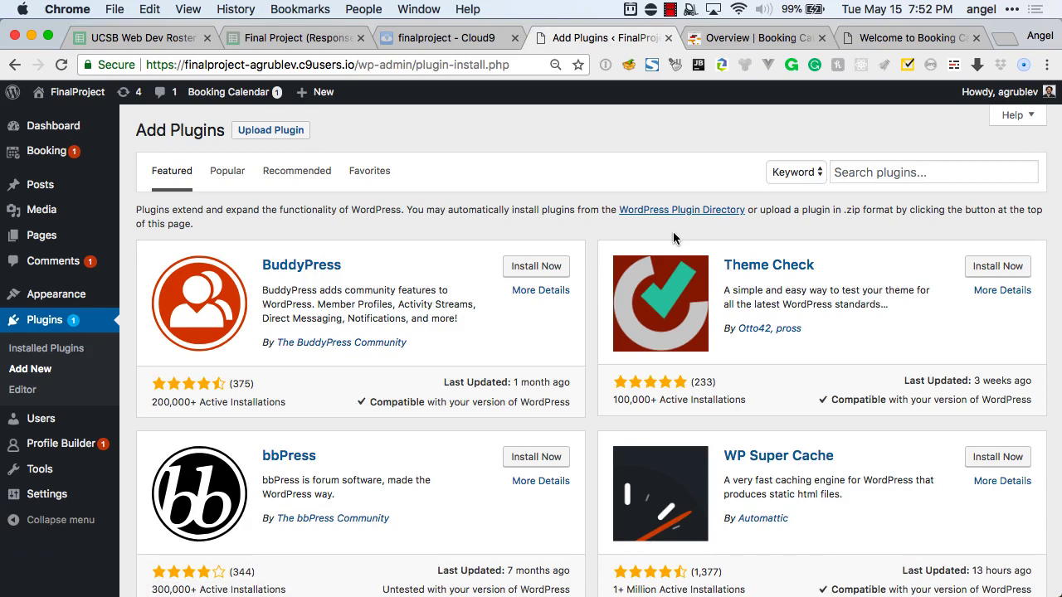
left_click(910, 170)
type("cusom fi")
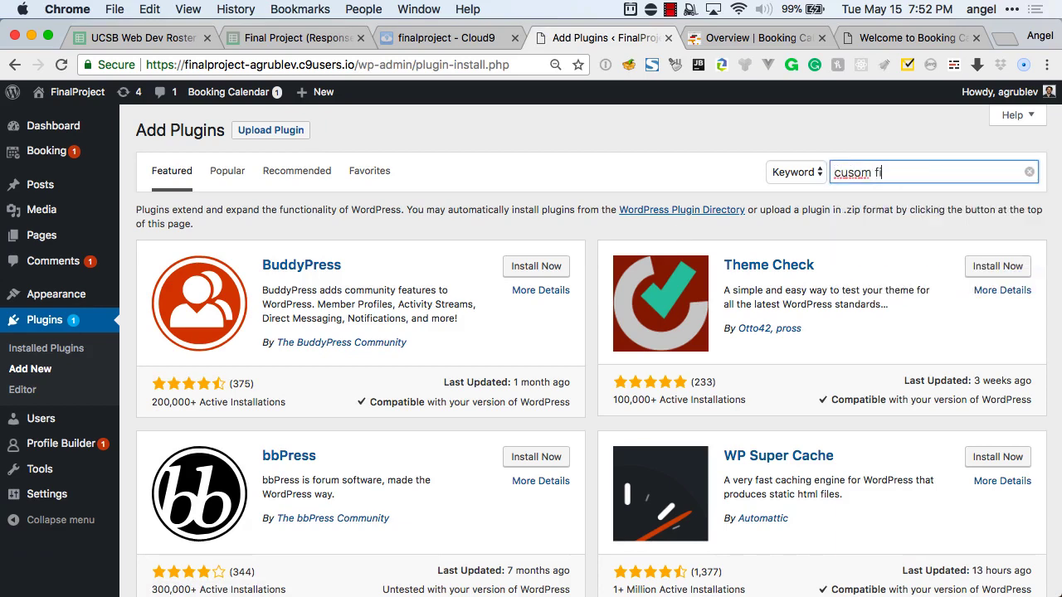
key("BackSpace")
key("BackSpace")
key("BackSpace")
key("BackSpace")
key("BackSpace")
key("BackSpace")
key("BackSpace")
type("ustom fields")
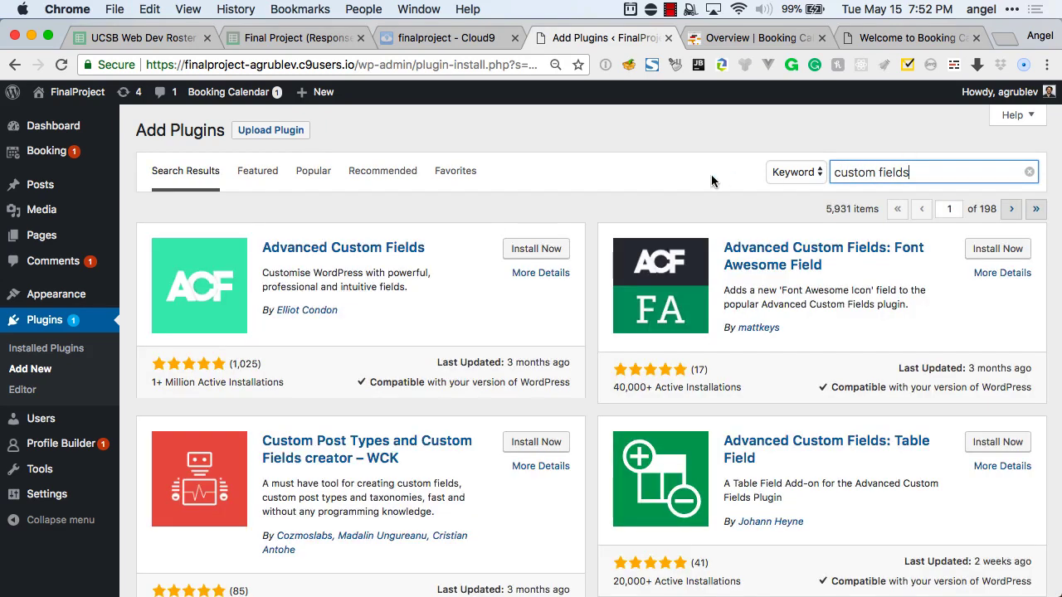
Install and activate the Advanced Custom Fields plugin.
scroll(432, 253, "down", 1)
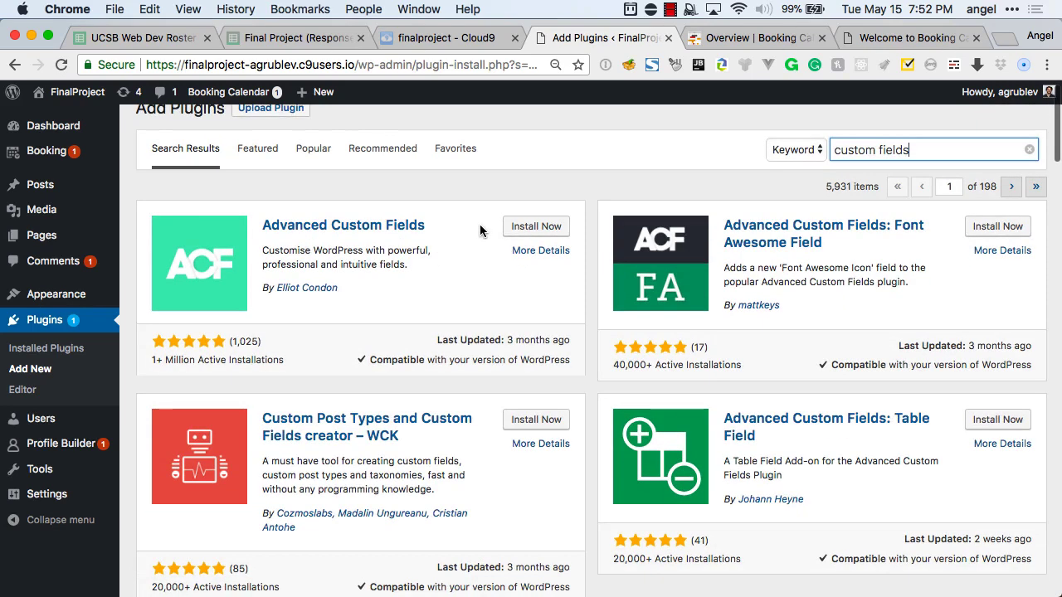
left_click(527, 226)
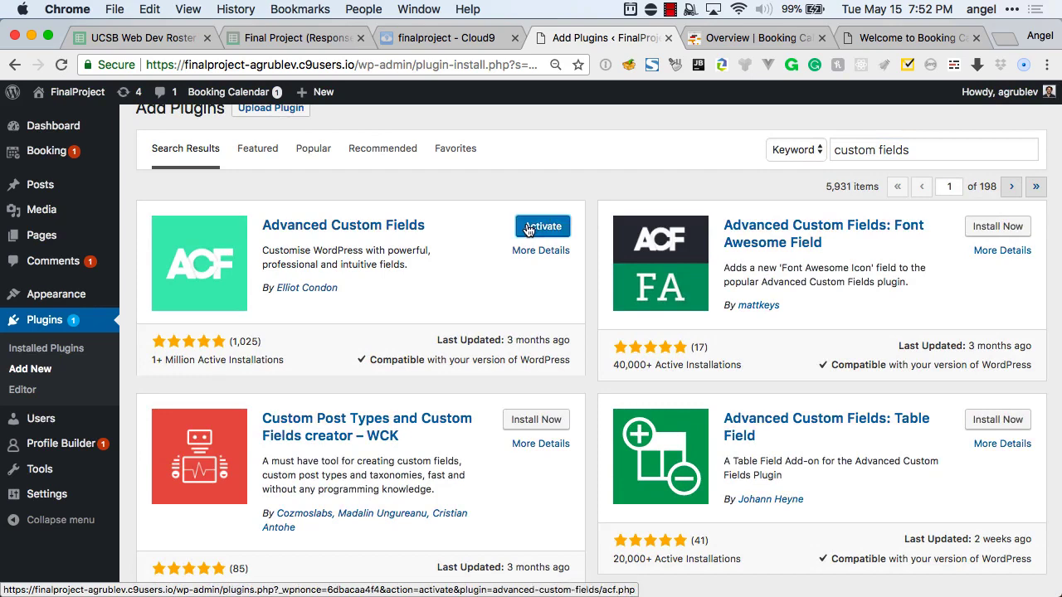
left_click(529, 228)
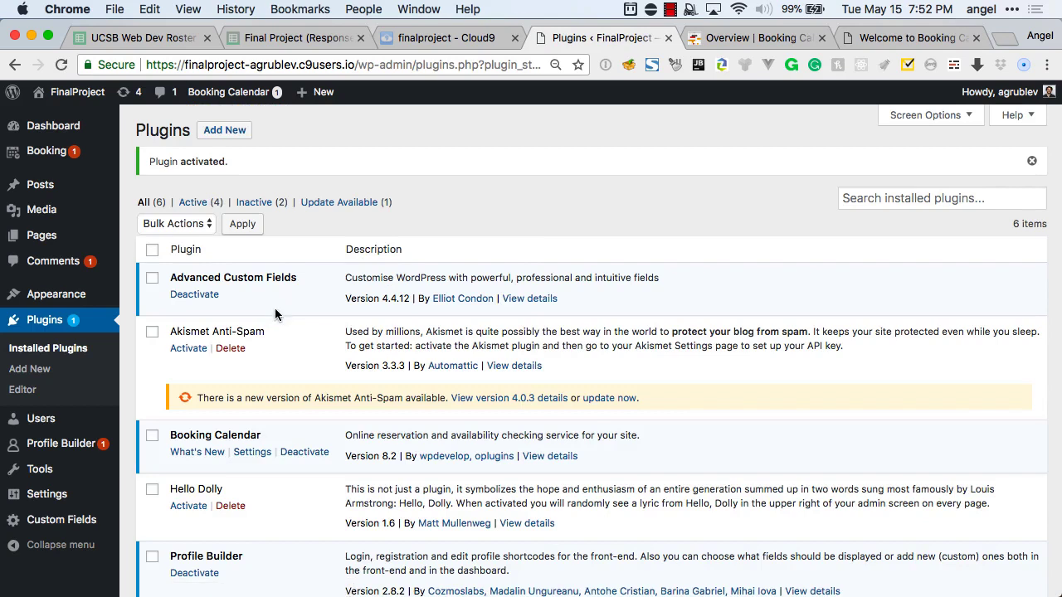
mouse_move(73, 237)
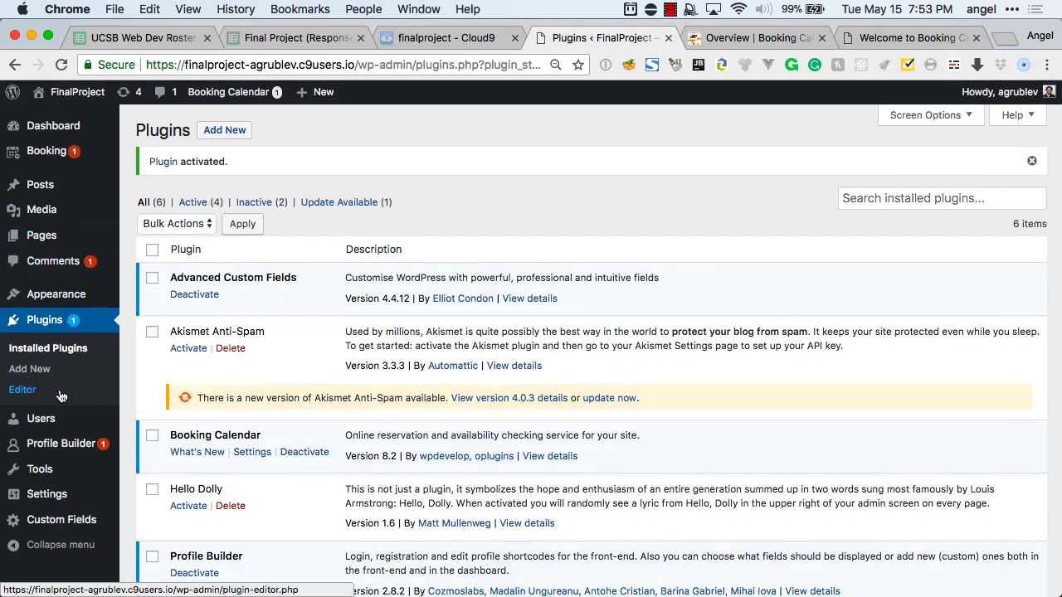
mouse_move(59, 452)
scroll(59, 461, "down", 1)
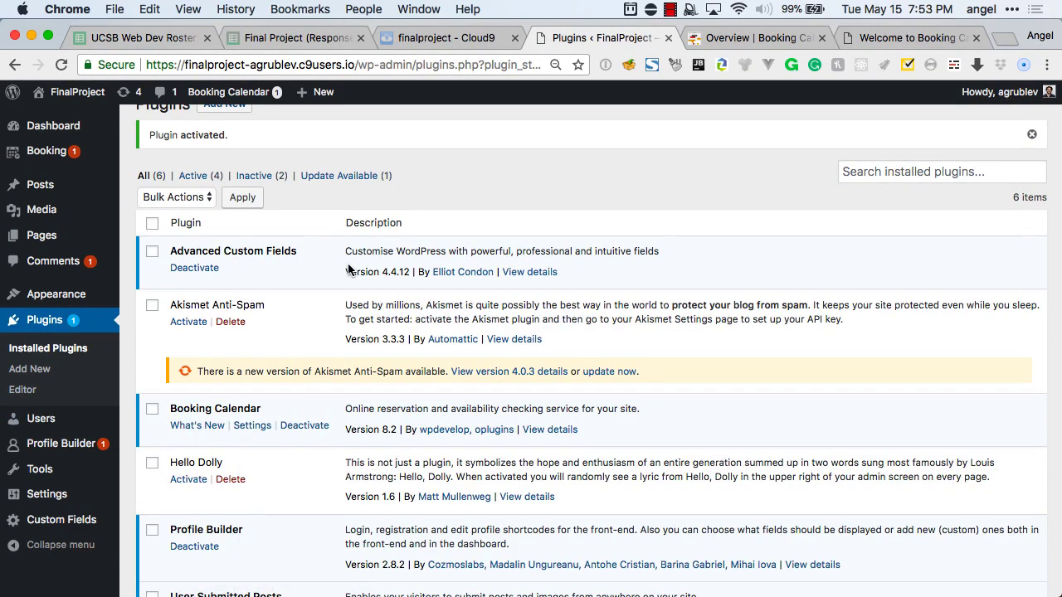
scroll(166, 216, "up", 1)
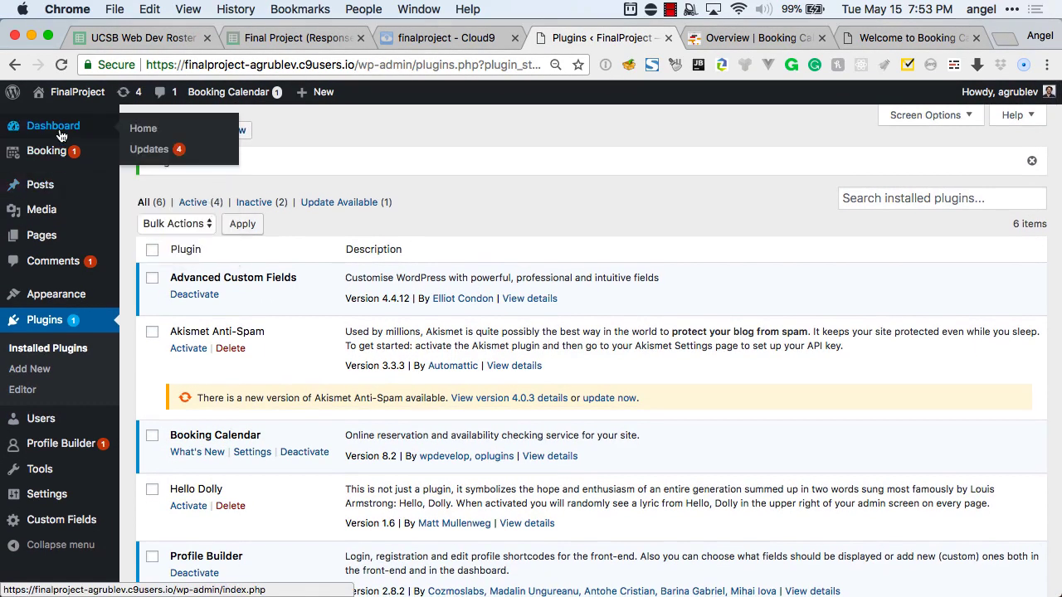
Create a new ACF field group titled Ingridients under Custom Fields > Add New.
left_click(60, 128)
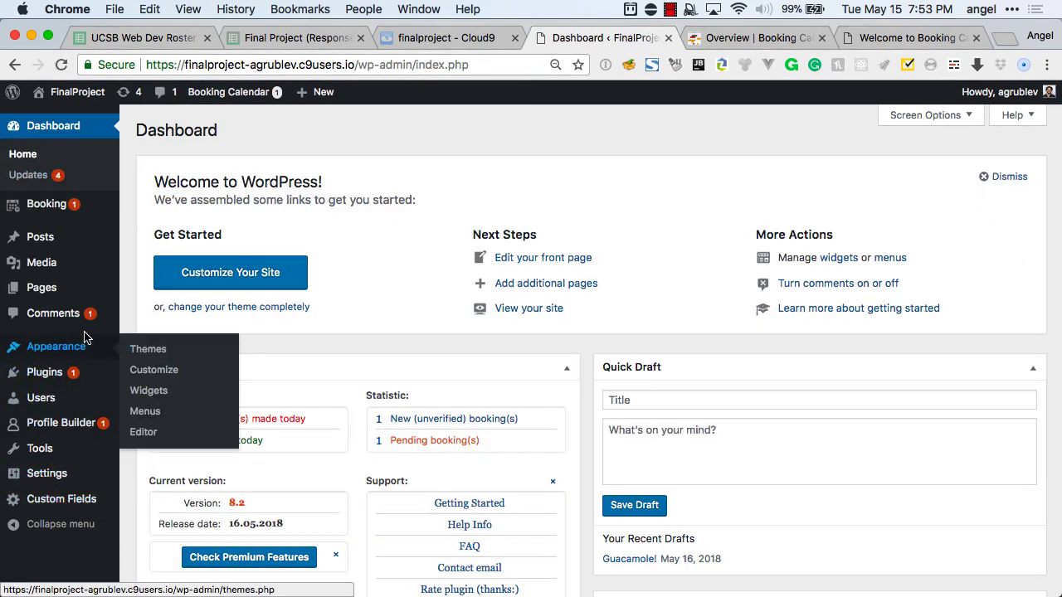
mouse_move(70, 502)
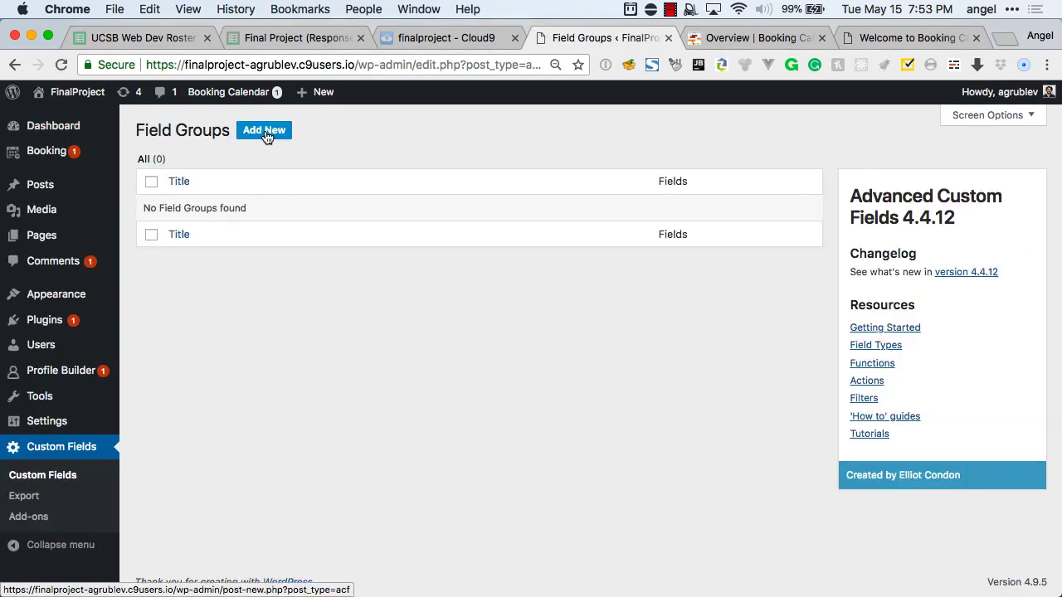
left_click(267, 133)
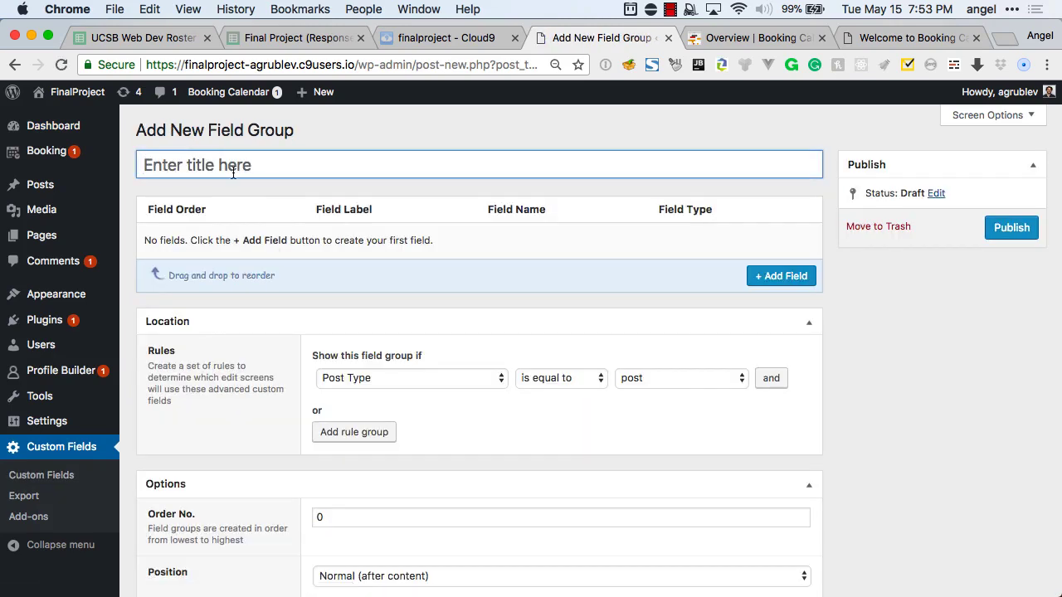
left_click(233, 169)
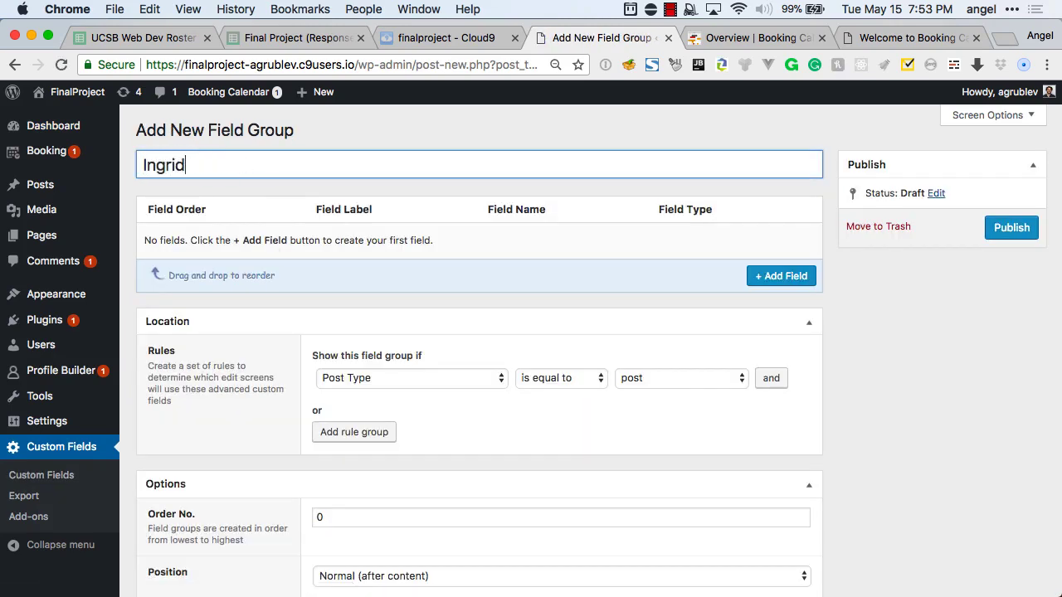
left_click(293, 347)
scroll(293, 346, "down", 3)
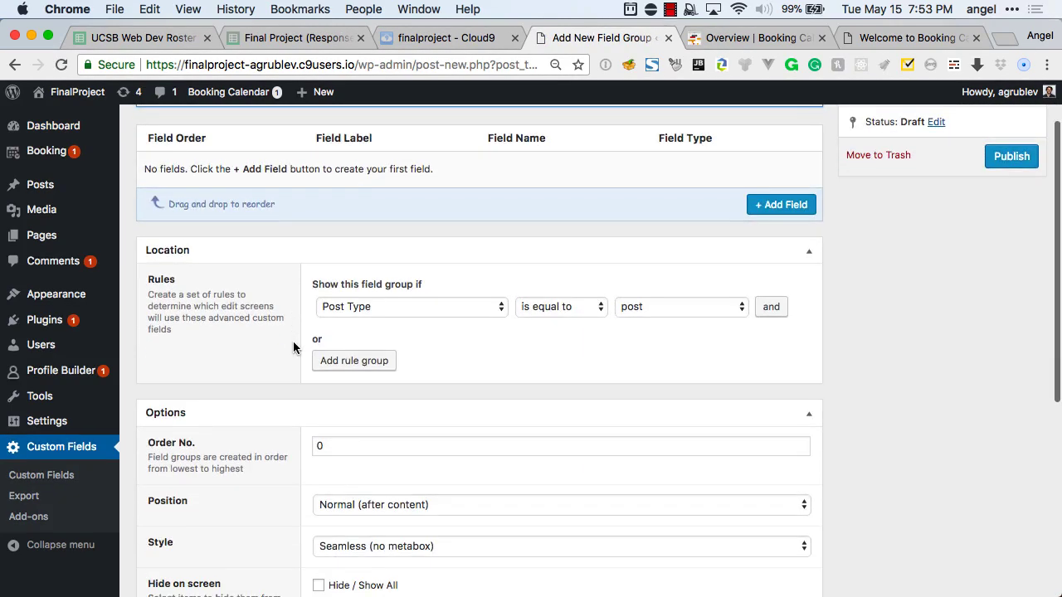
scroll(293, 347, "up", 3)
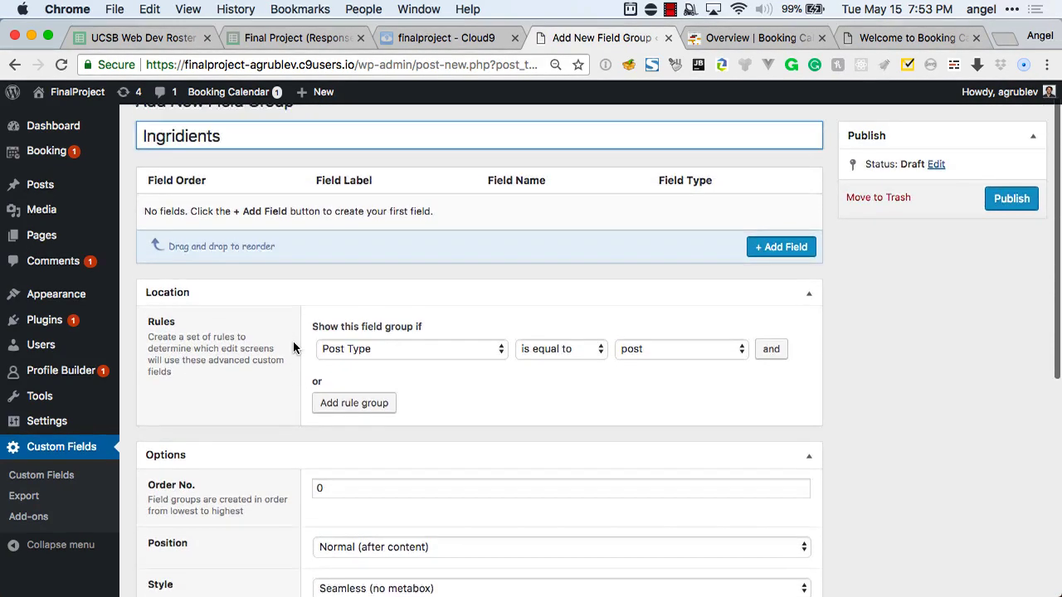
Add a Text field labelled Ingredient List (name ingredient_list), fixing the label's spelling.
left_click(801, 263)
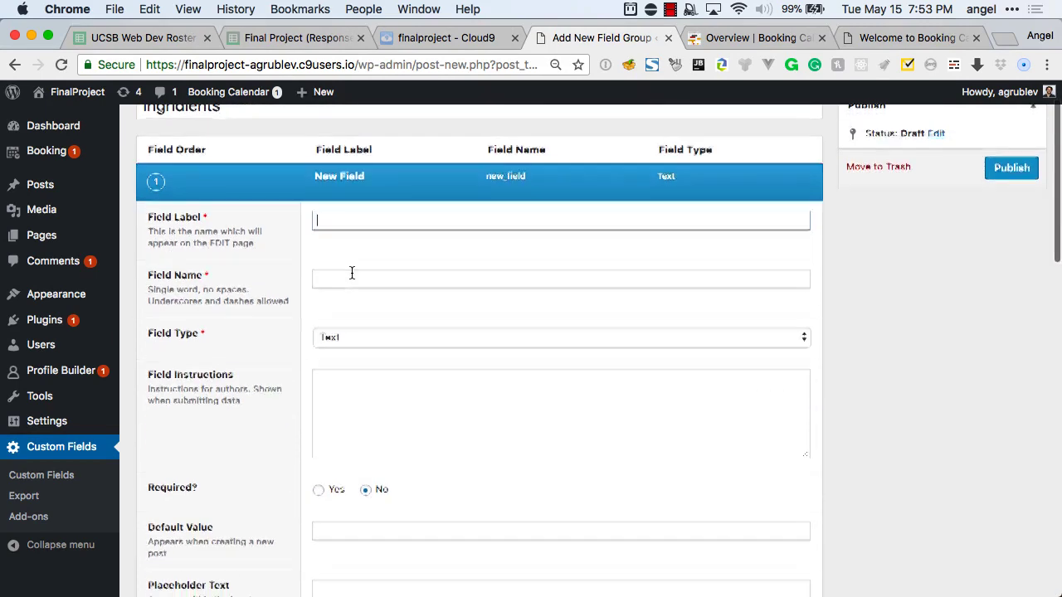
type("Ingd")
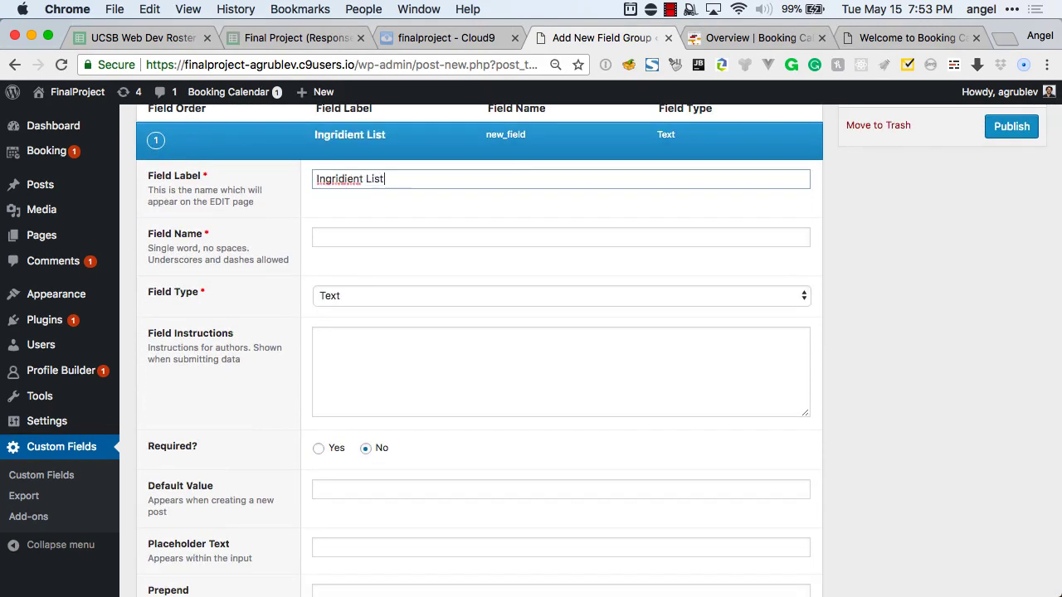
right_click(339, 177)
left_click(357, 184)
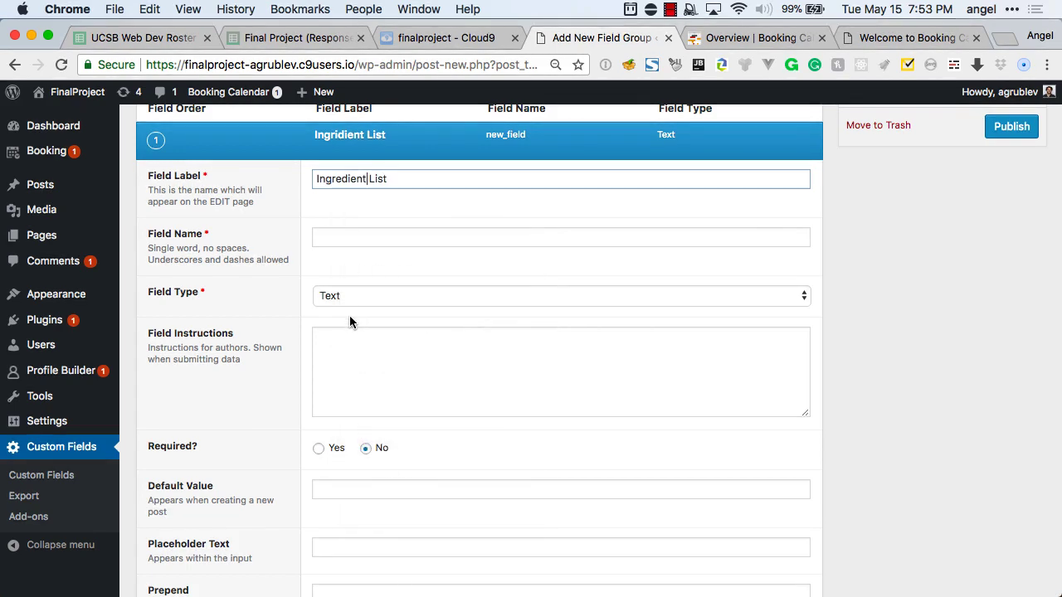
left_click(349, 297)
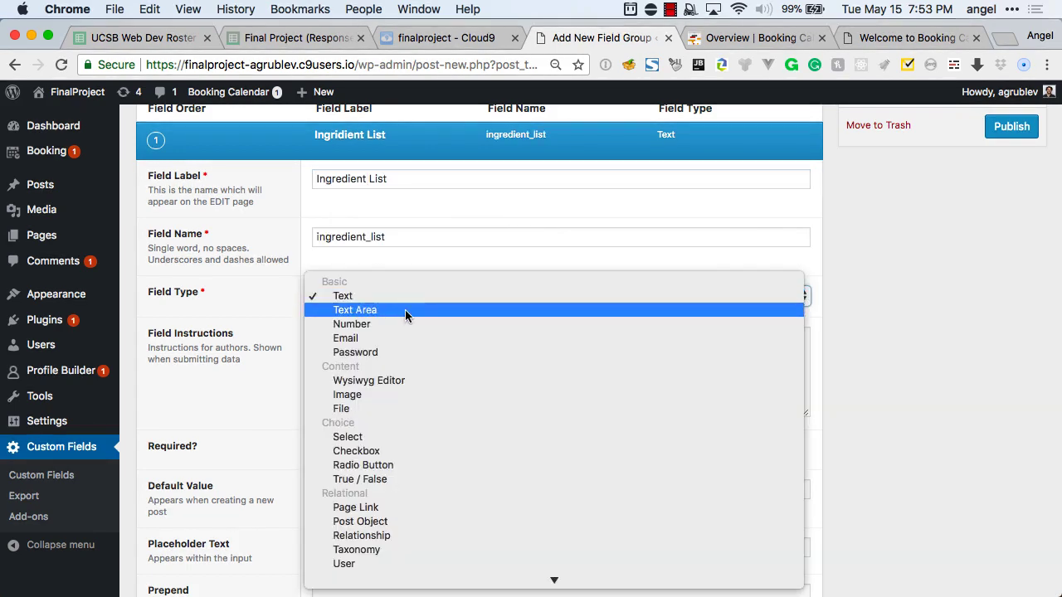
scroll(405, 311, "down", 2)
scroll(405, 310, "down", 2)
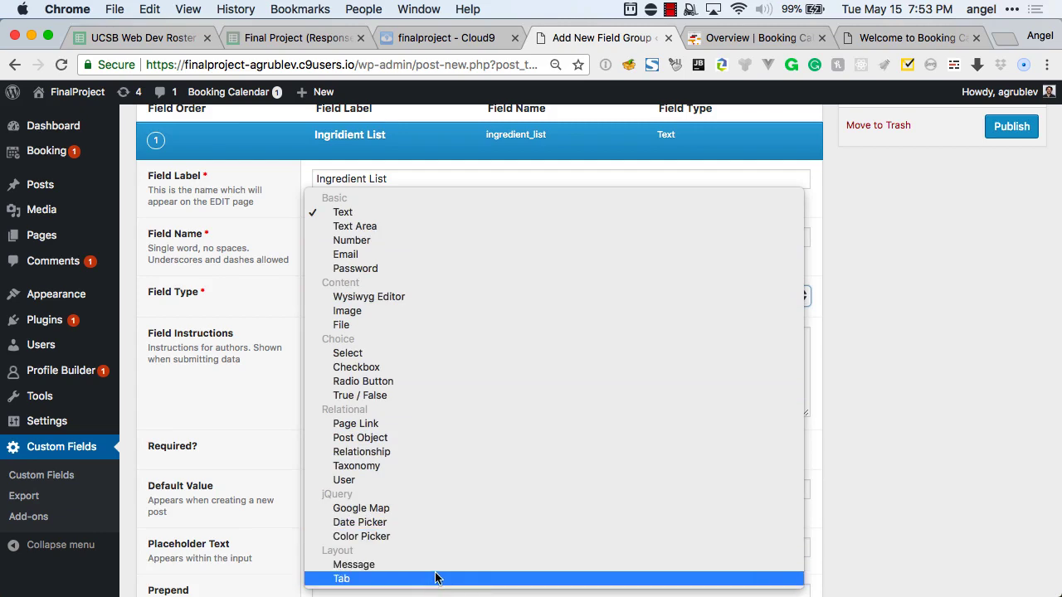
left_click(223, 417)
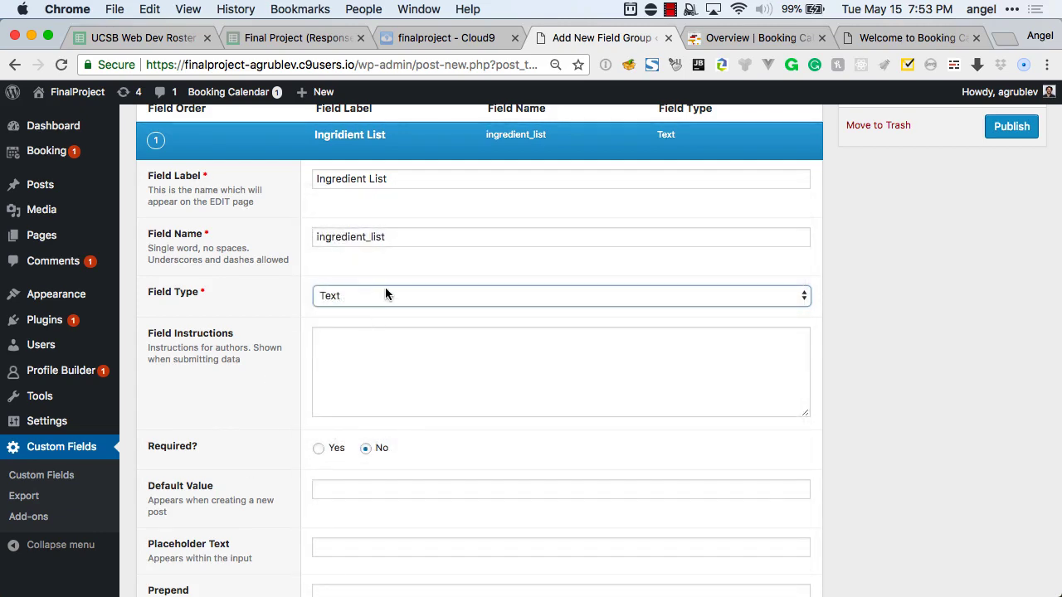
Review the field's formatting options, leaving them unchanged.
scroll(385, 290, "up", 3)
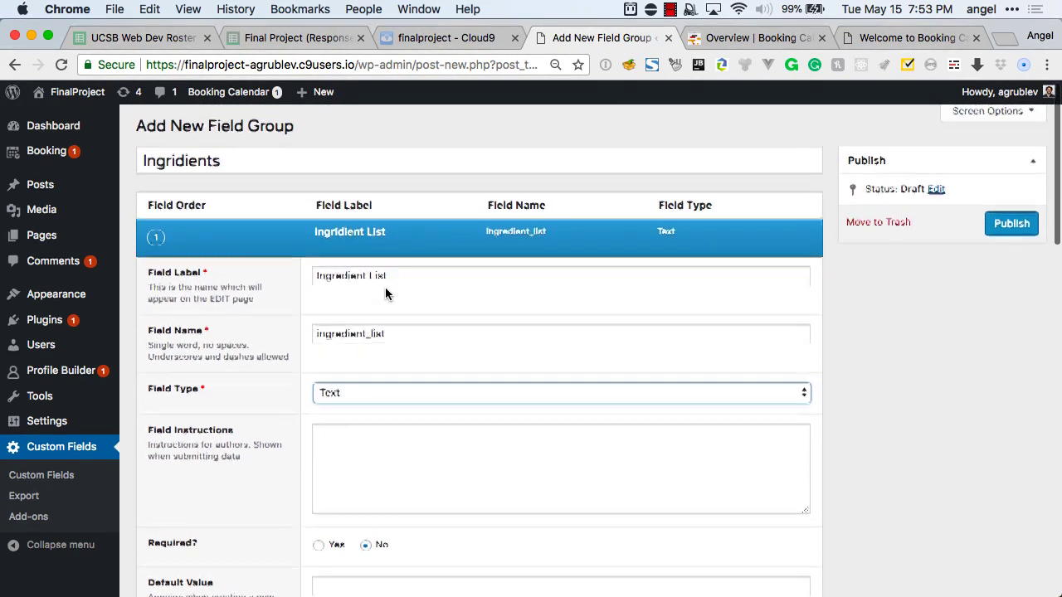
scroll(385, 287, "down", 5)
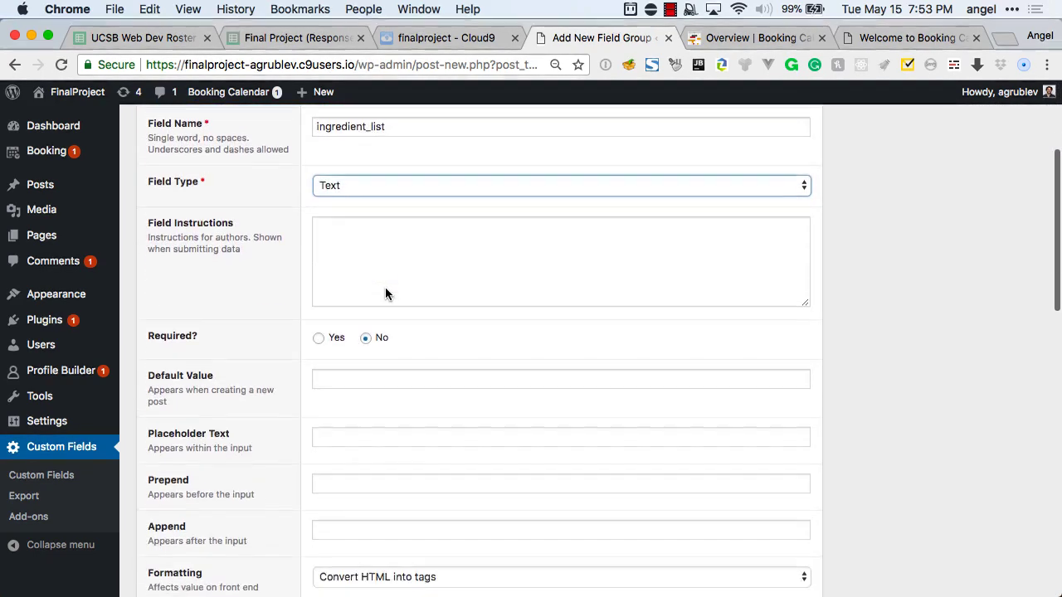
scroll(385, 287, "down", 4)
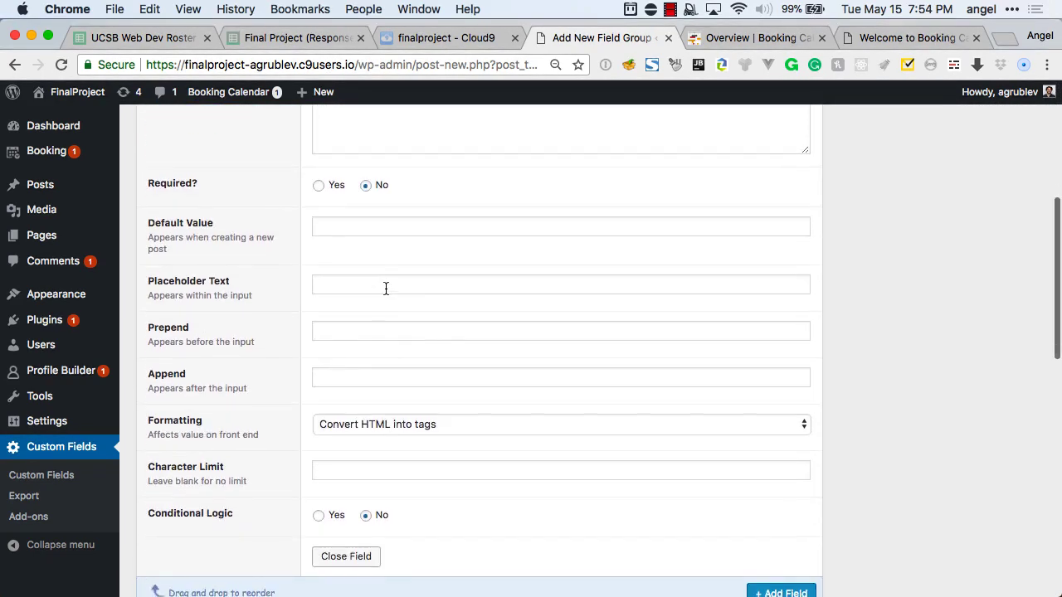
scroll(385, 287, "down", 2)
scroll(412, 377, "down", 1)
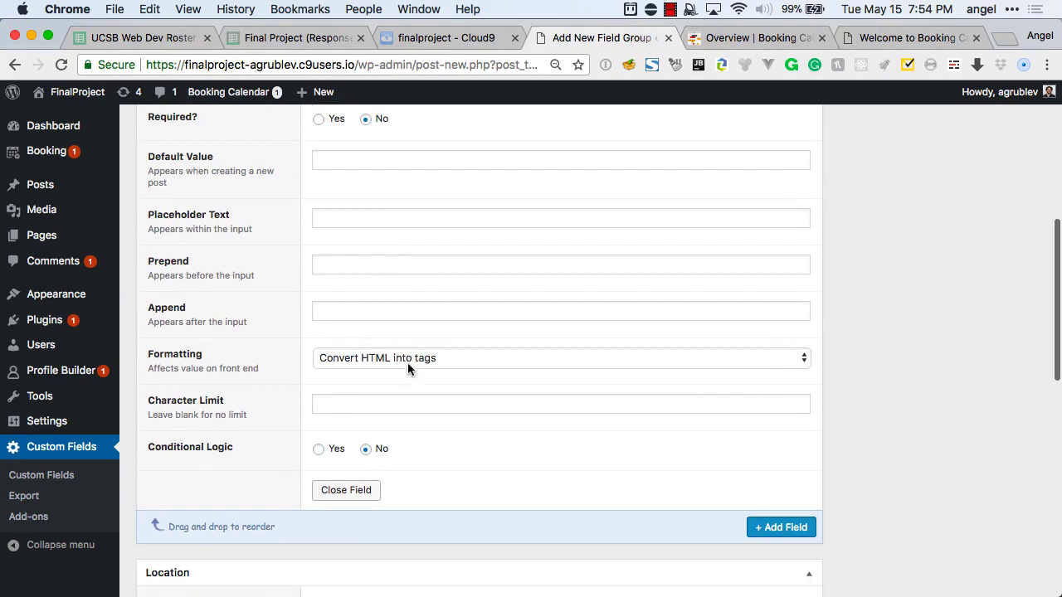
left_click(407, 362)
left_click(403, 383)
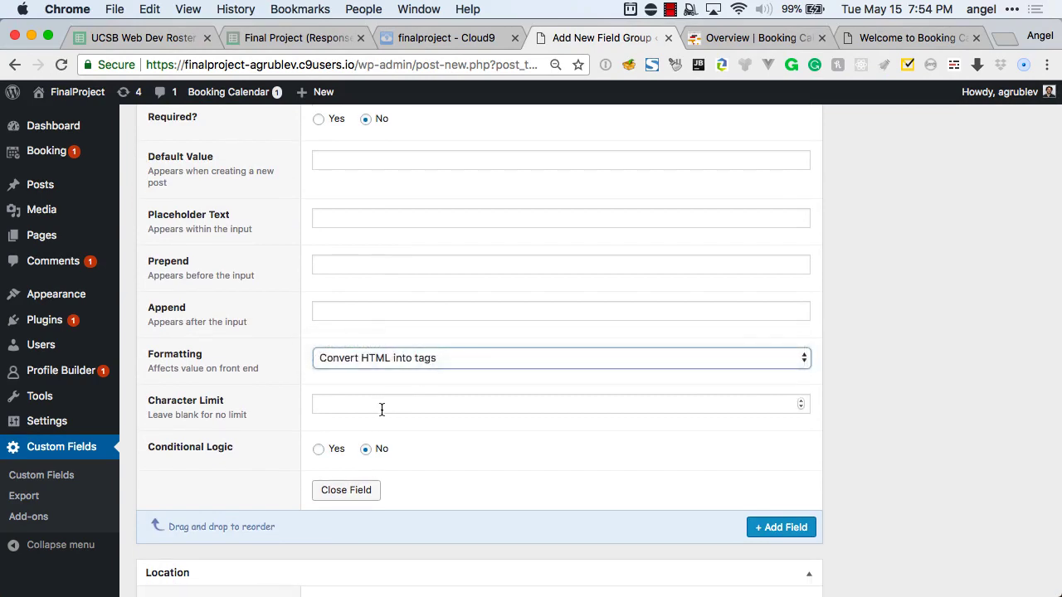
Try the field's conditional logic rule options, then switch conditional logic back off.
scroll(388, 398, "up", 5)
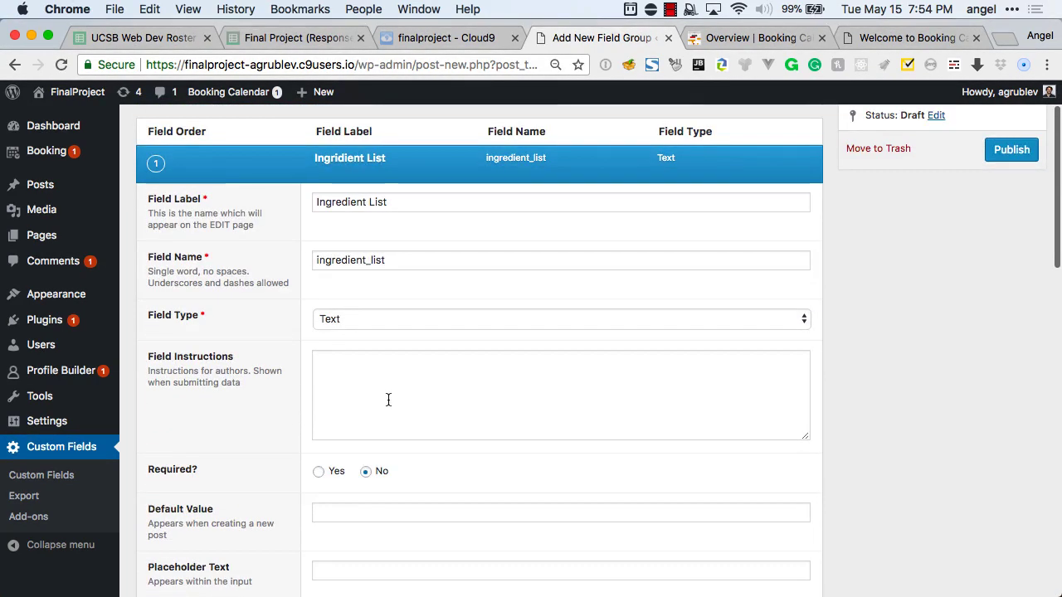
scroll(387, 399, "down", 2)
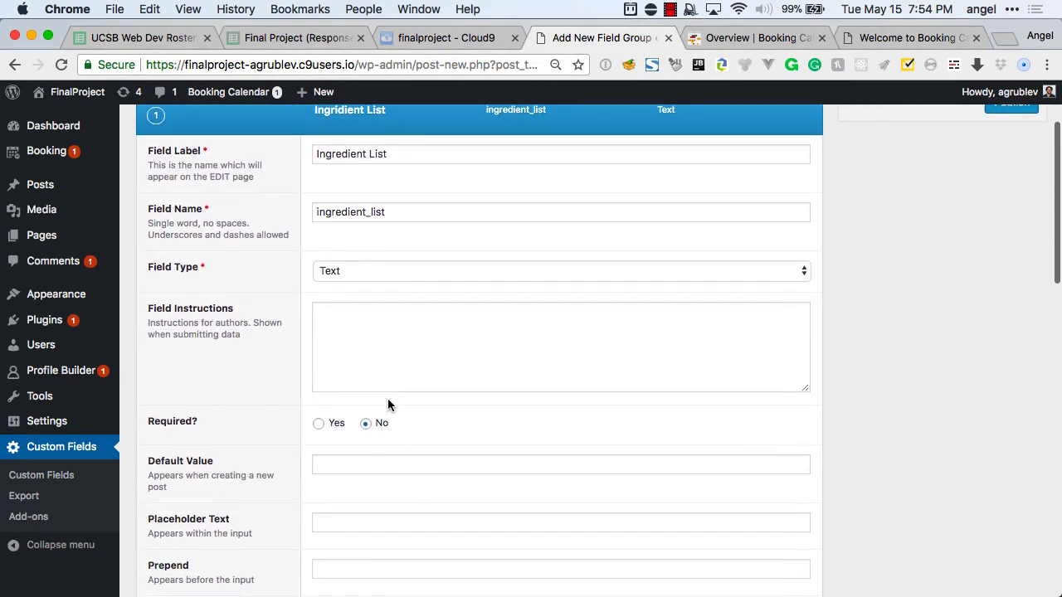
scroll(388, 404, "down", 8)
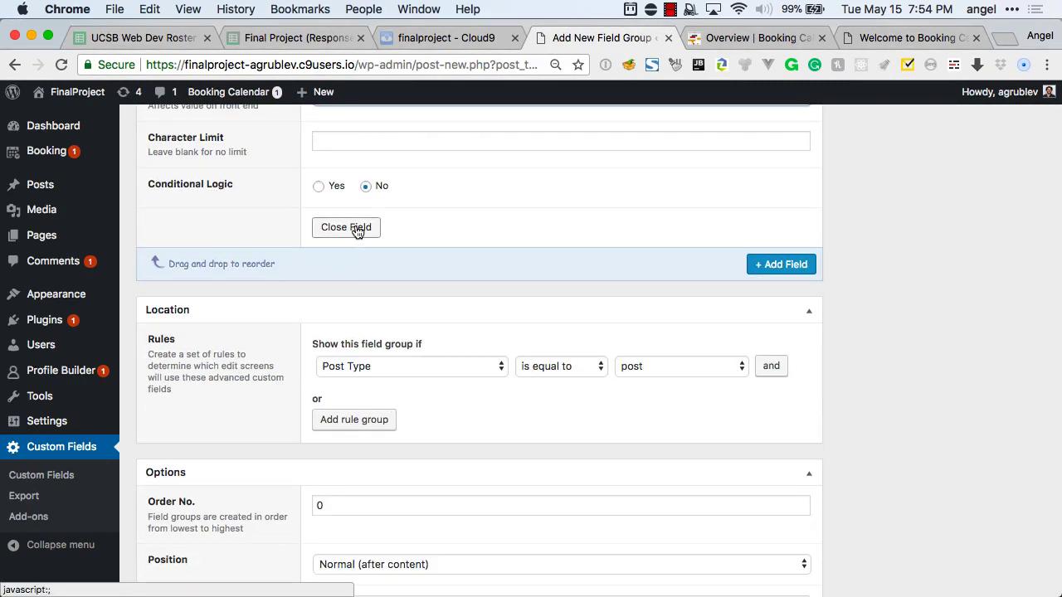
left_click(319, 188)
left_click(397, 213)
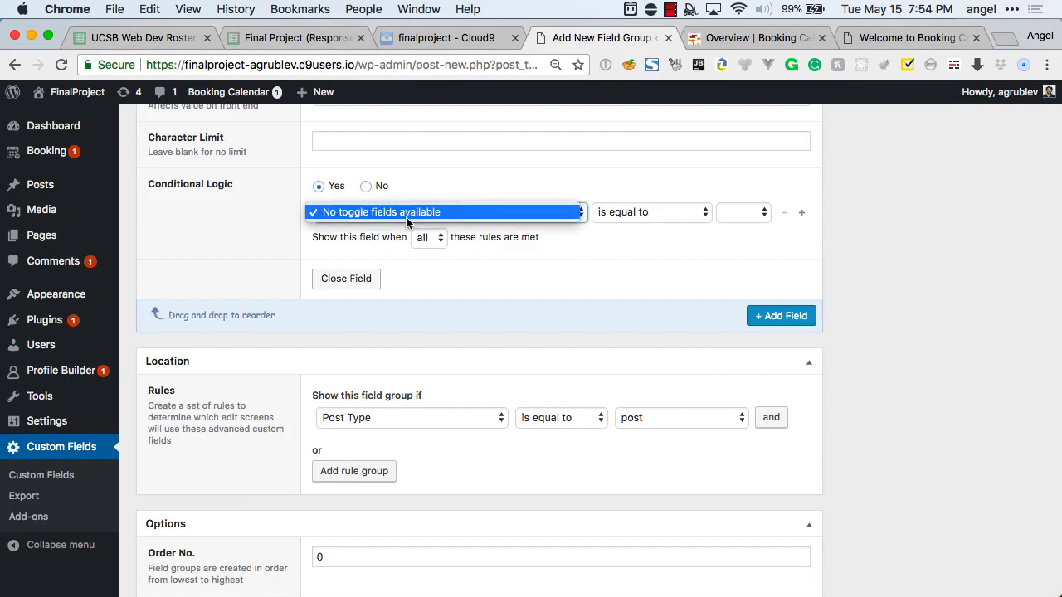
left_click(406, 217)
left_click(431, 238)
left_click(488, 243)
left_click(367, 187)
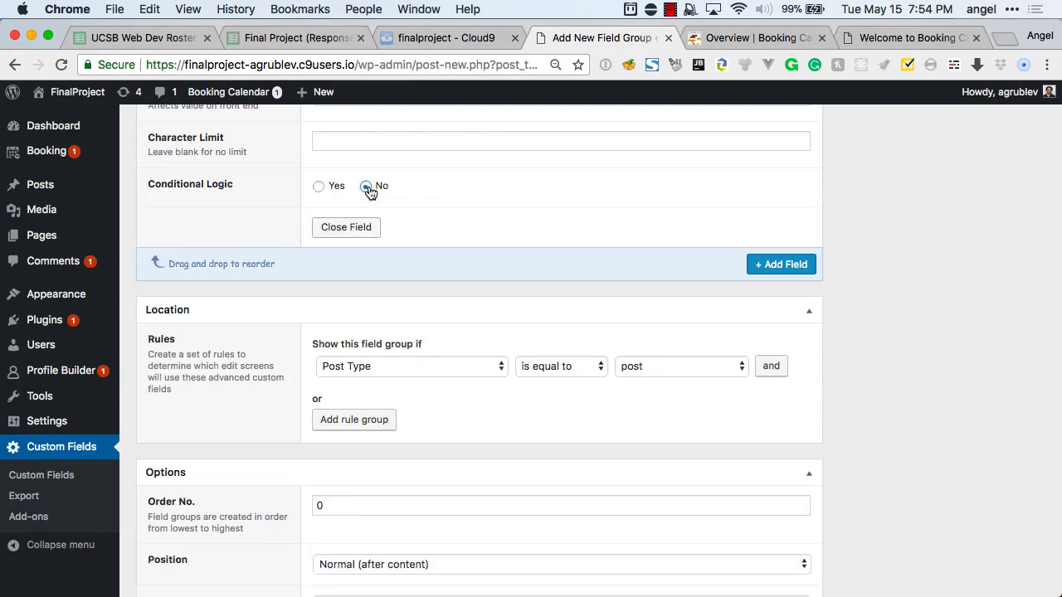
Add a second blank Text field and collapse both fields' settings panels.
left_click(764, 271)
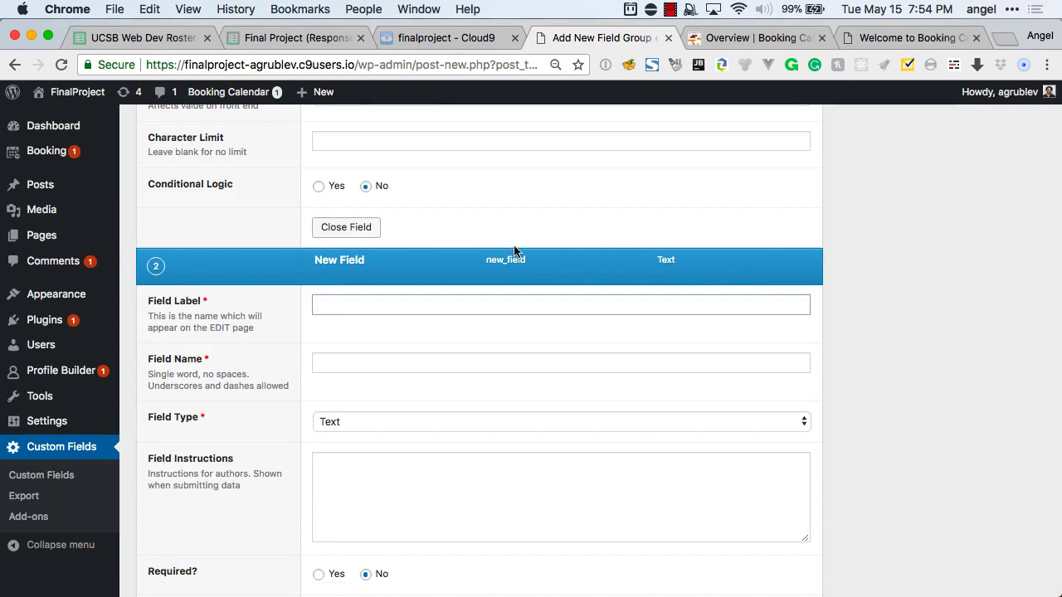
scroll(415, 274, "up", 1)
left_click(363, 272)
scroll(548, 233, "up", 5)
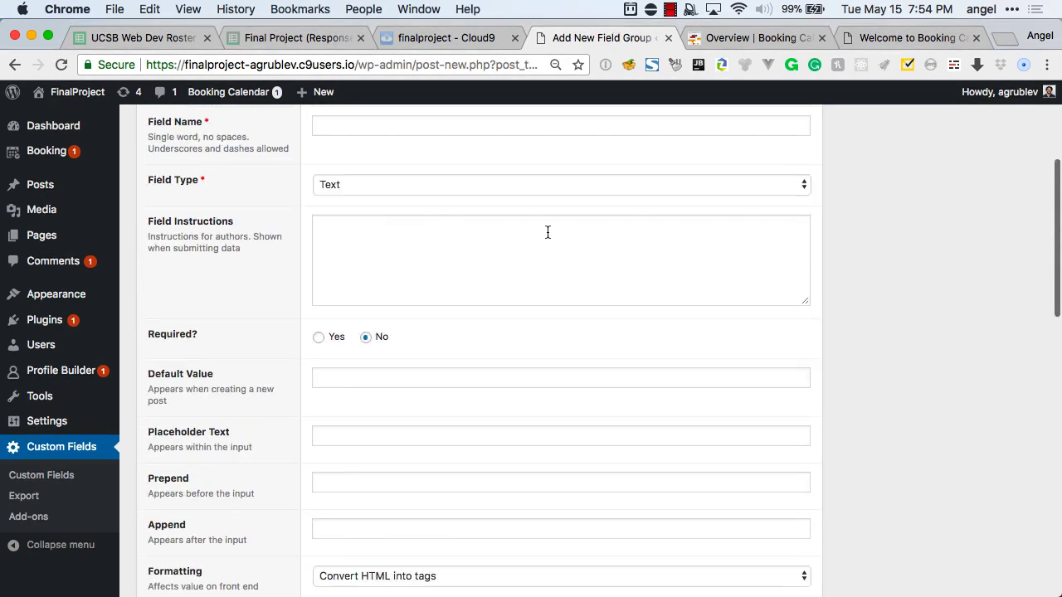
scroll(547, 232, "up", 4)
scroll(723, 289, "down", 8)
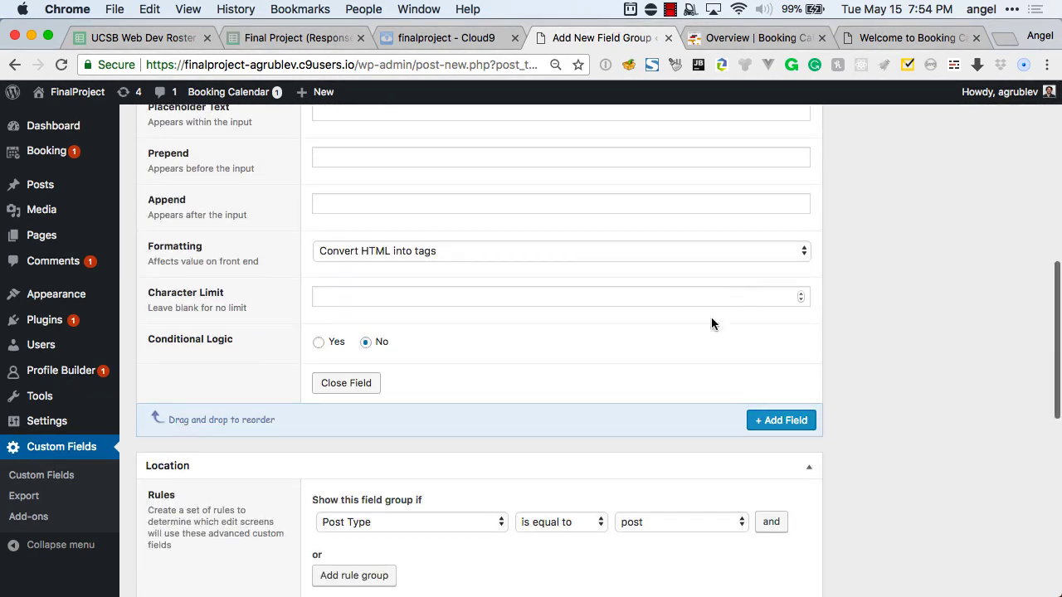
scroll(356, 418, "up", 2)
left_click(353, 473)
scroll(398, 373, "down", 5)
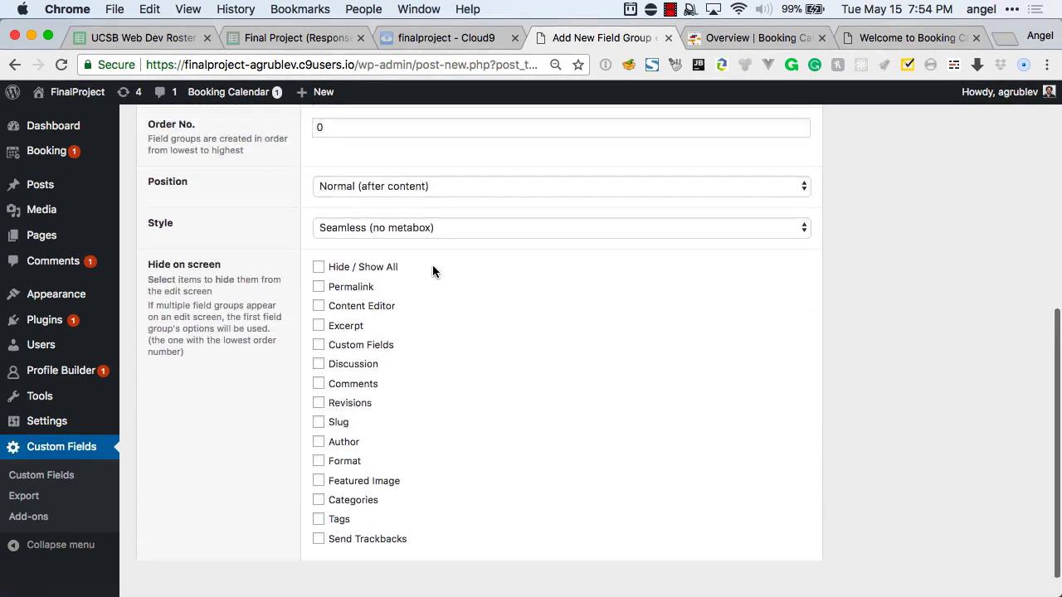
scroll(433, 270, "up", 5)
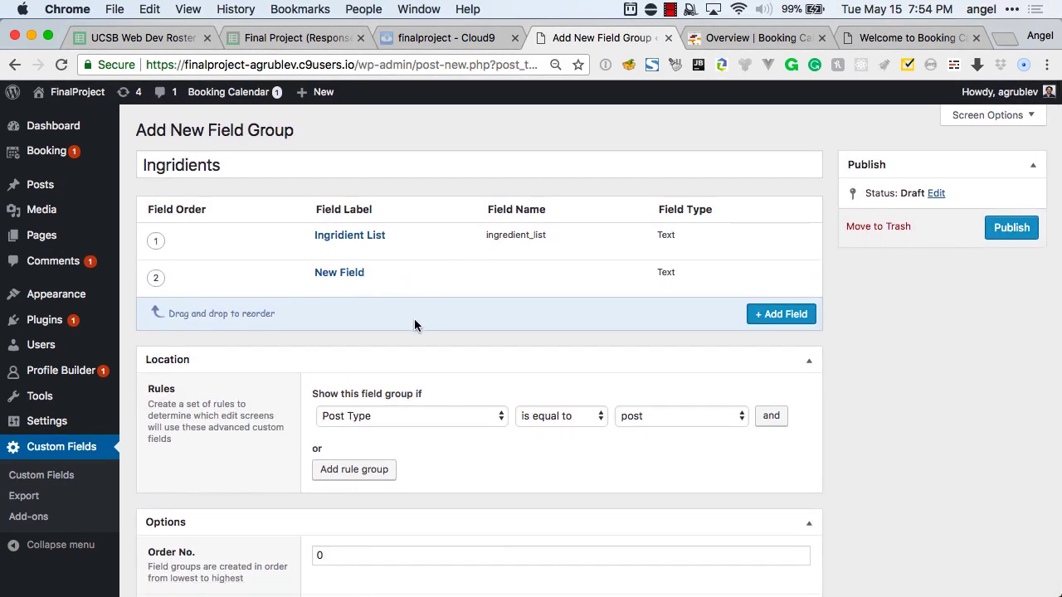
Scroll through the group settings and inspect the Location rule conditions without changing them.
scroll(414, 323, "down", 4)
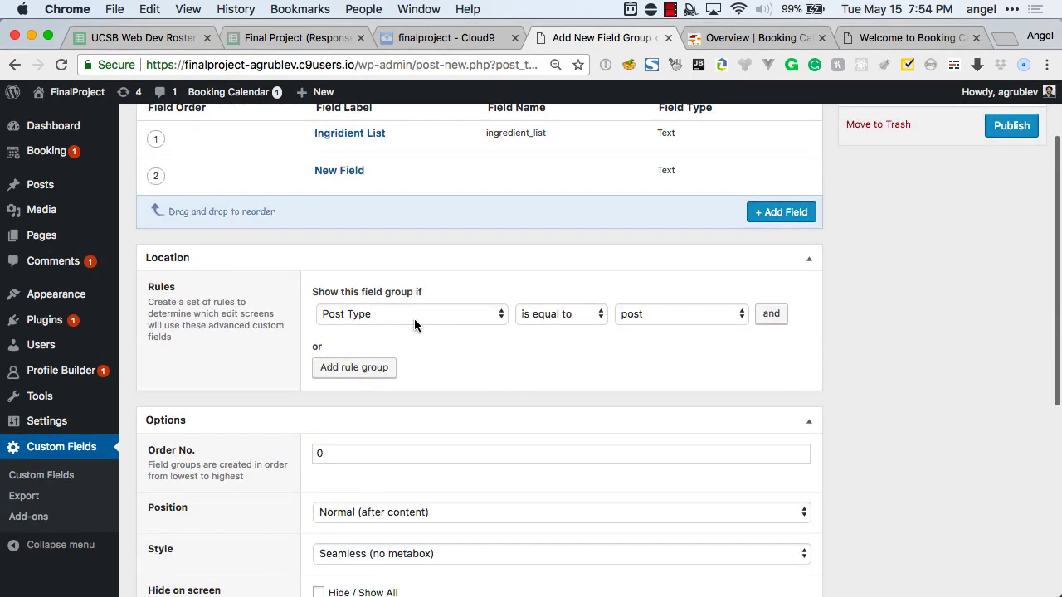
scroll(407, 332, "down", 3)
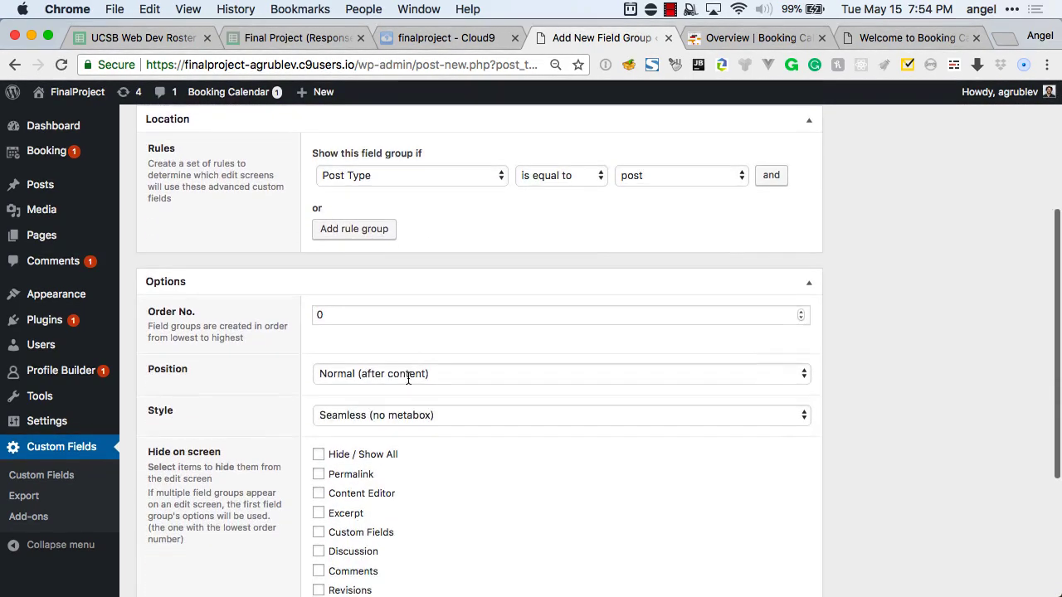
scroll(408, 378, "down", 5)
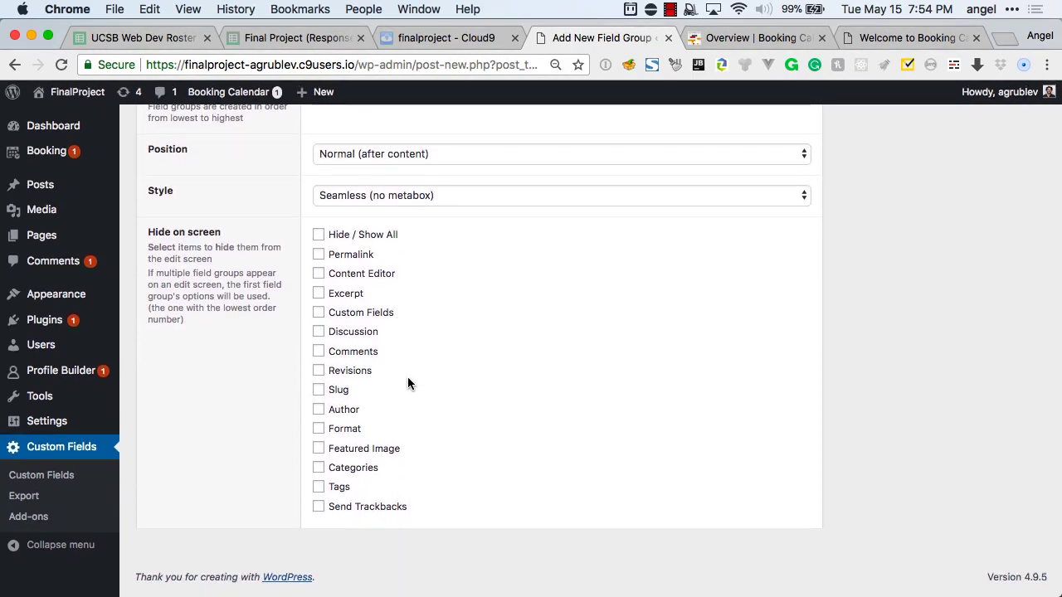
scroll(407, 383, "up", 5)
scroll(407, 383, "up", 6)
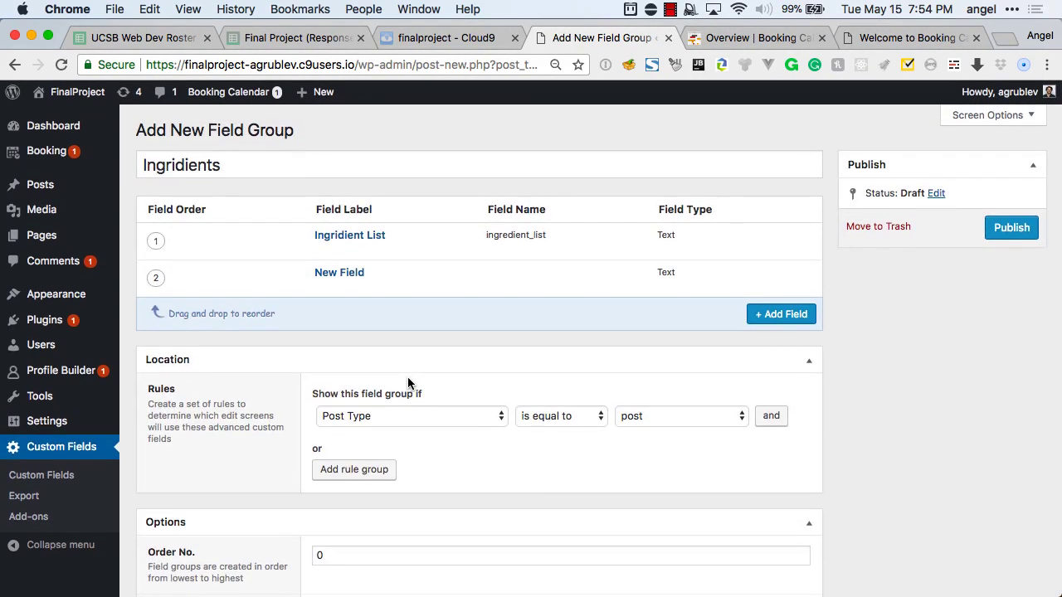
left_click(407, 423)
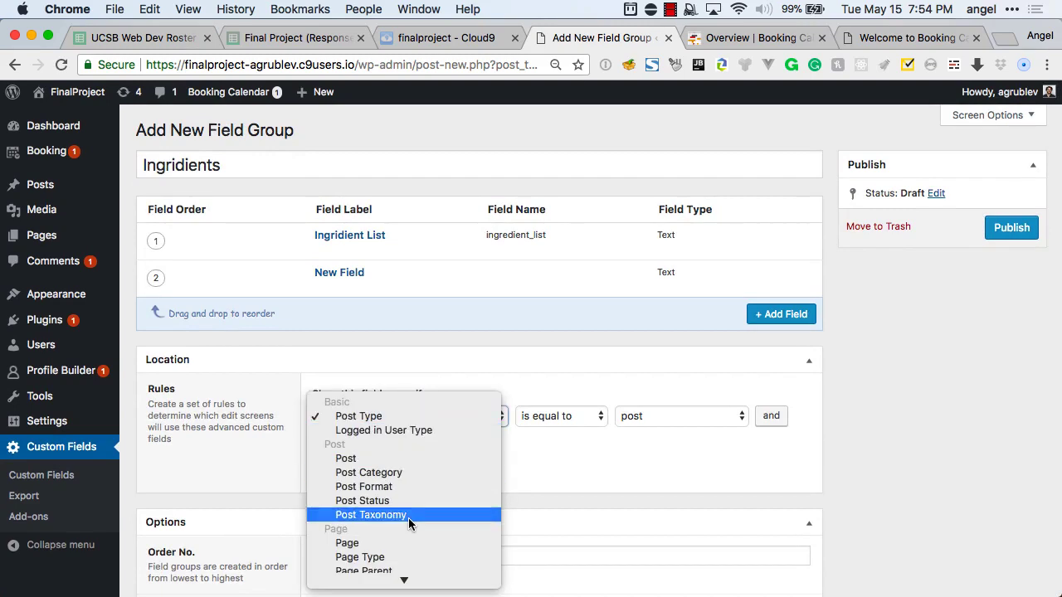
left_click(568, 503)
Delete the blank New Field from the Ingridients group.
mouse_move(370, 288)
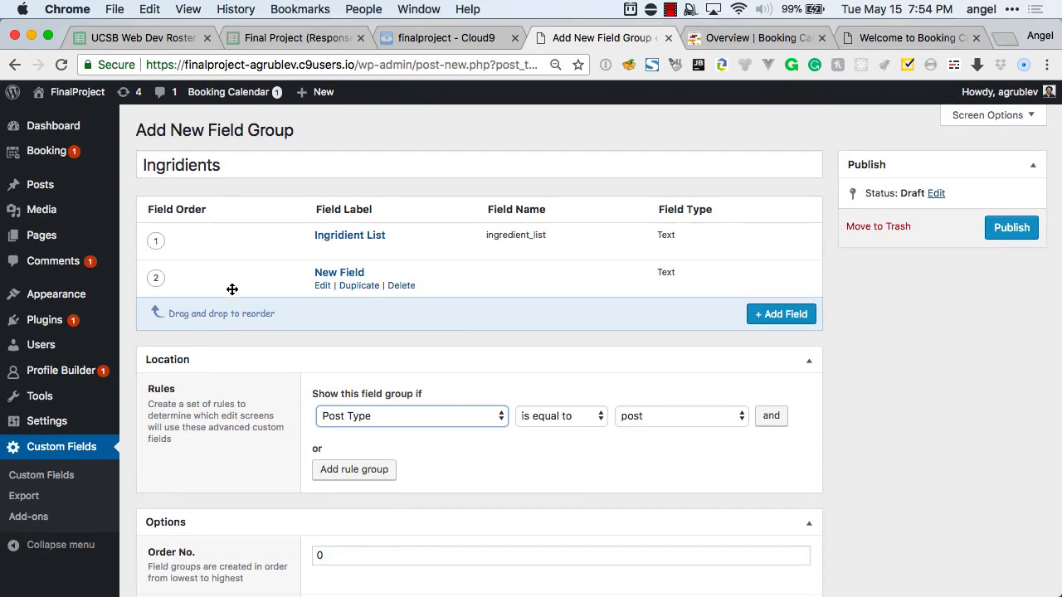
left_click(399, 286)
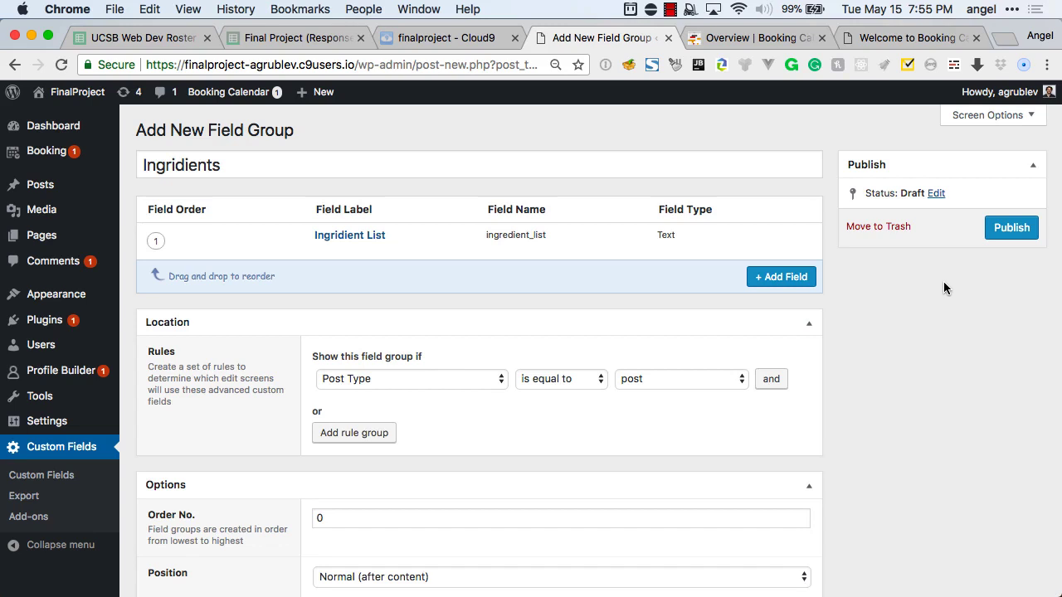
mouse_move(693, 240)
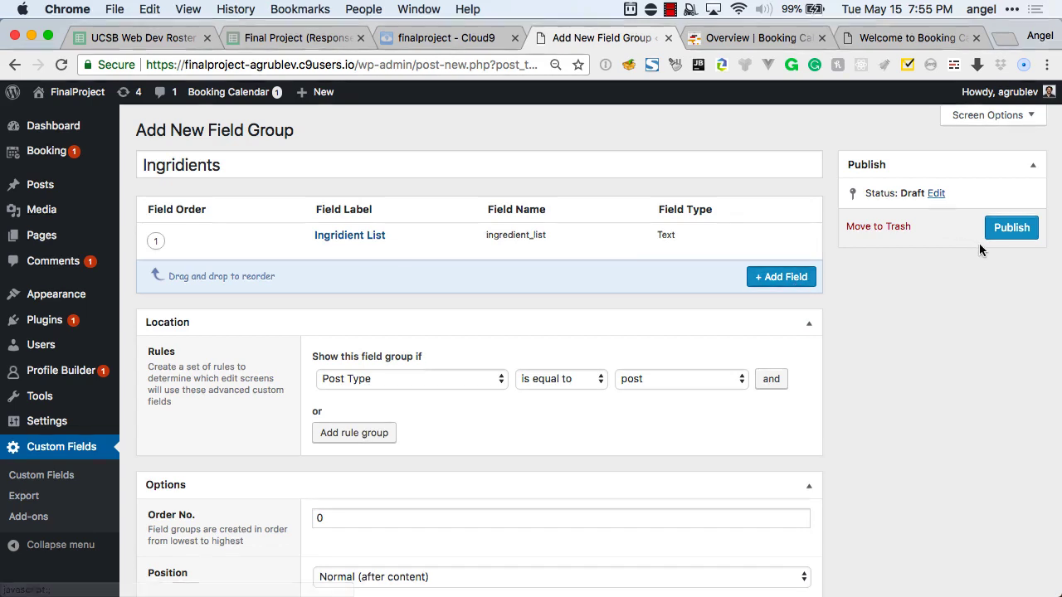
Publish the Ingridients field group, then open the Repeater Field add-on from the ACF Add-ons list.
left_click(1008, 228)
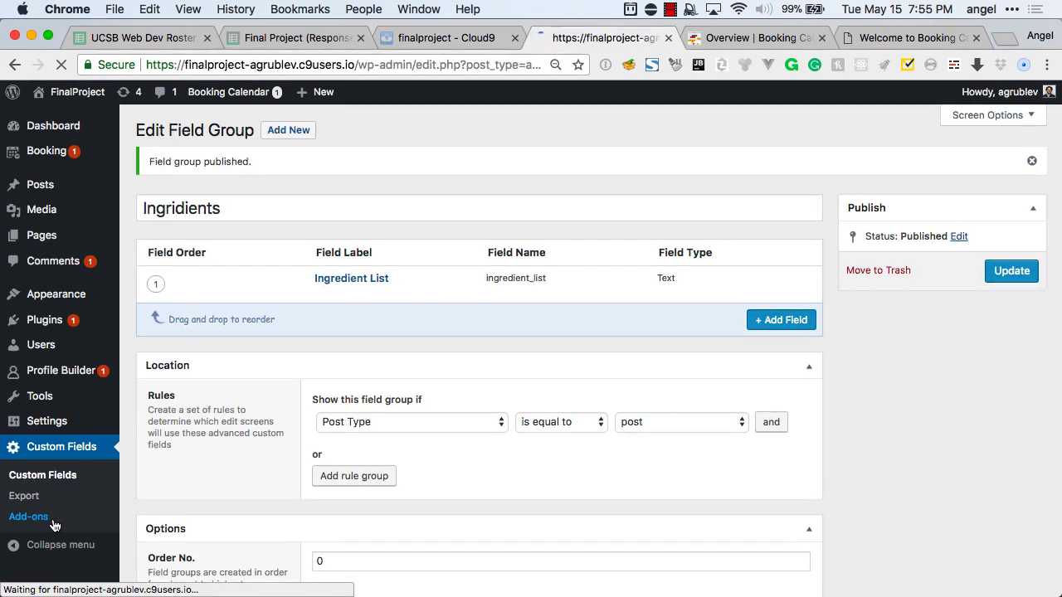
scroll(311, 464, "down", 1)
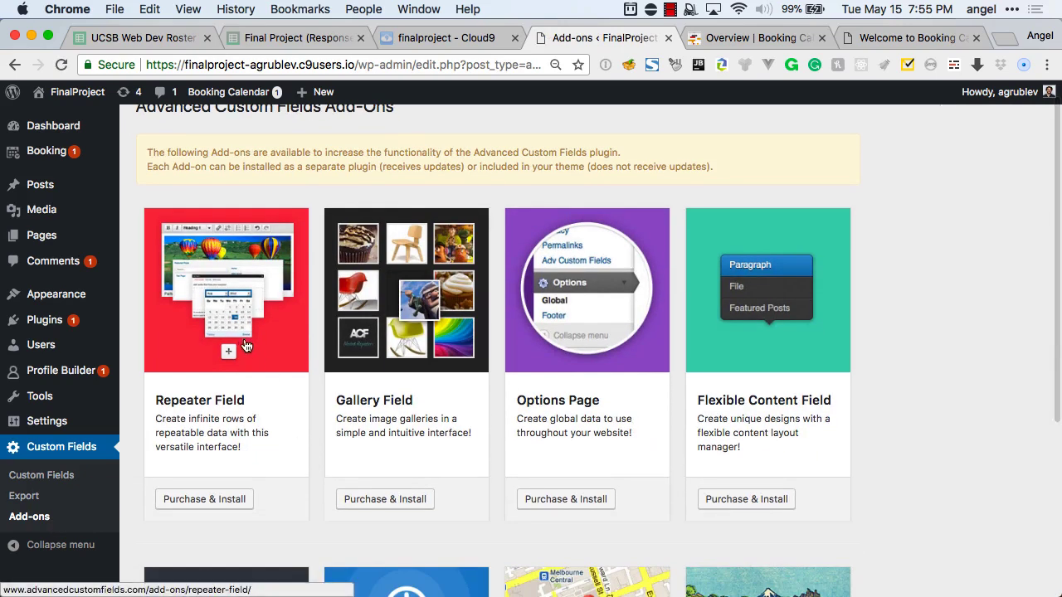
scroll(238, 351, "down", 1)
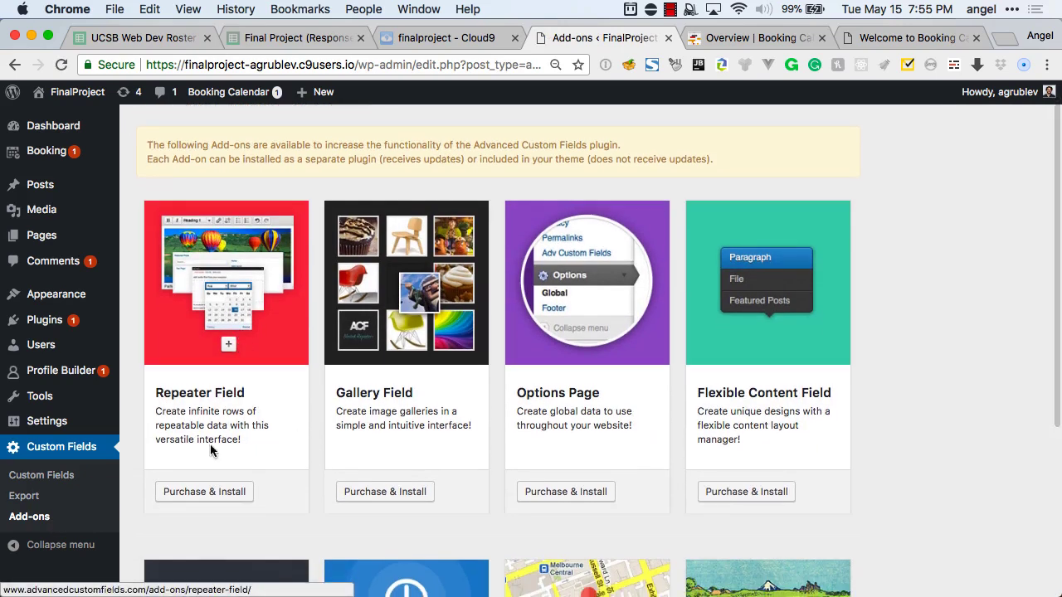
left_click(205, 493)
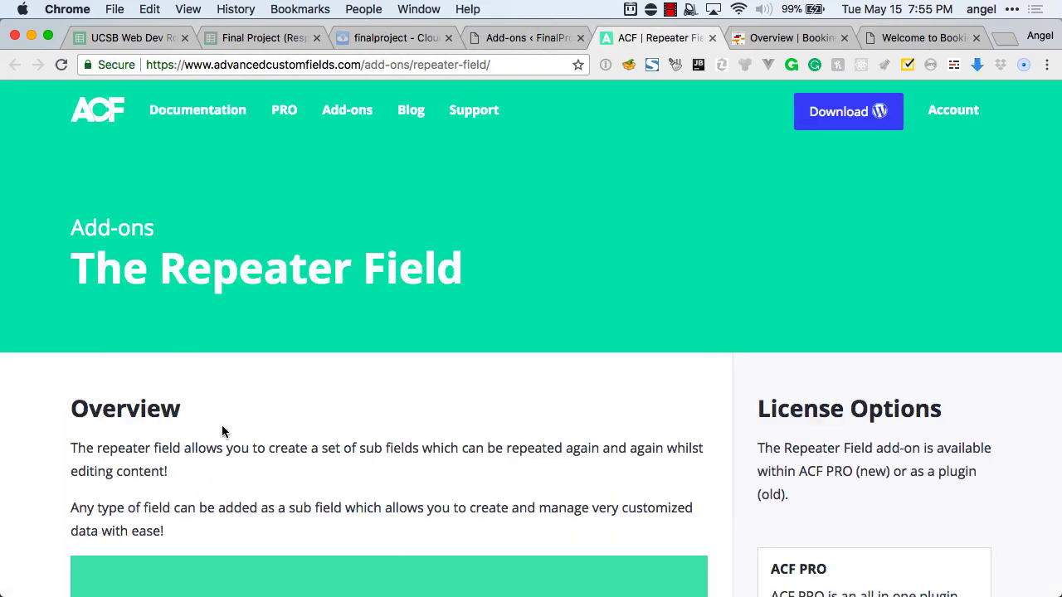
Scroll through the Repeater Field add-on page, then switch back to the WordPress Add-ons tab.
scroll(222, 432, "down", 5)
scroll(222, 431, "down", 9)
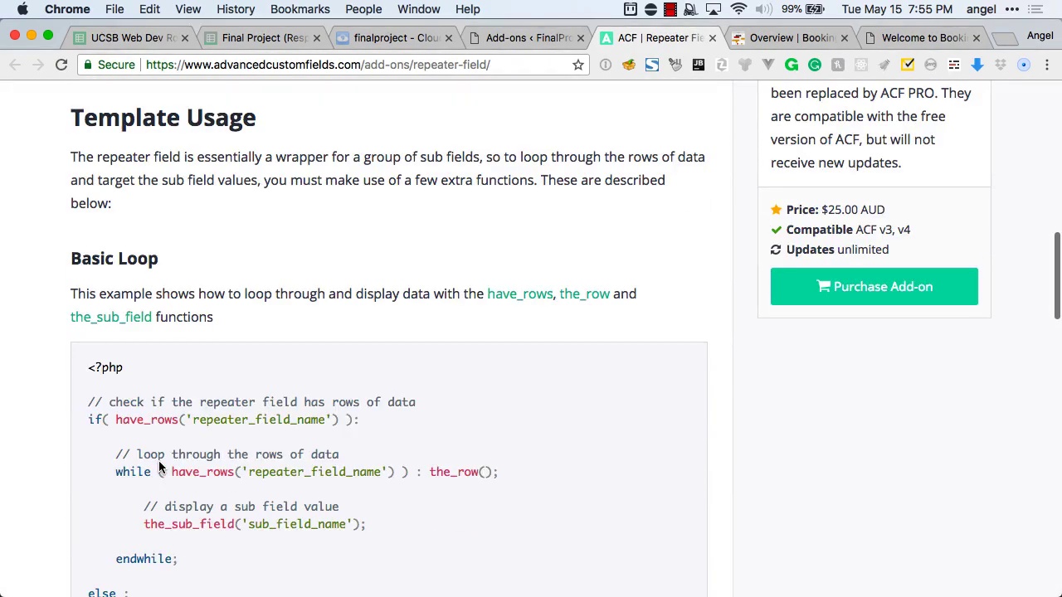
scroll(158, 463, "down", 10)
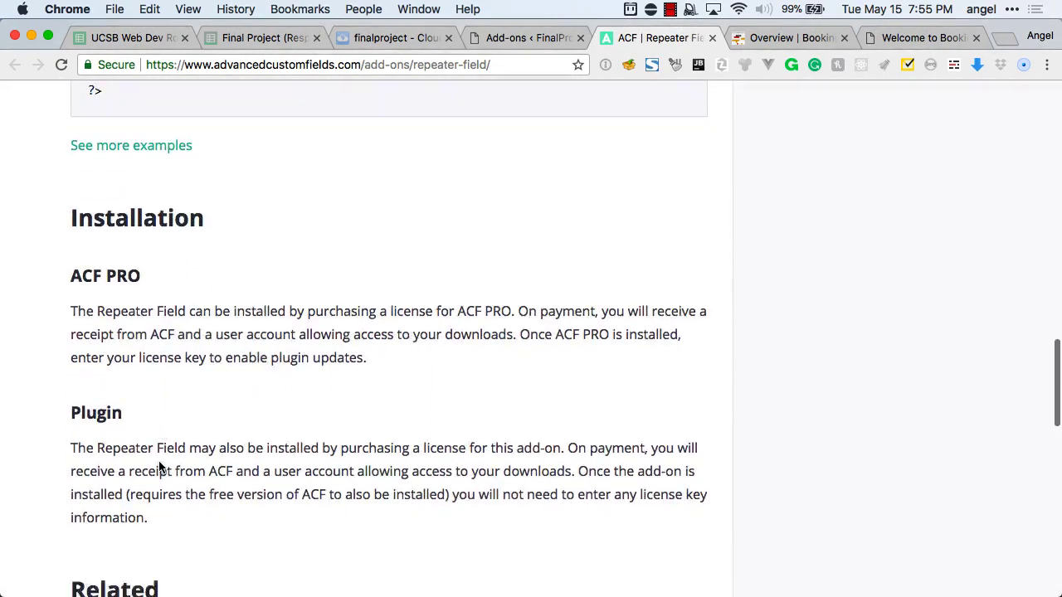
scroll(159, 461, "down", 2)
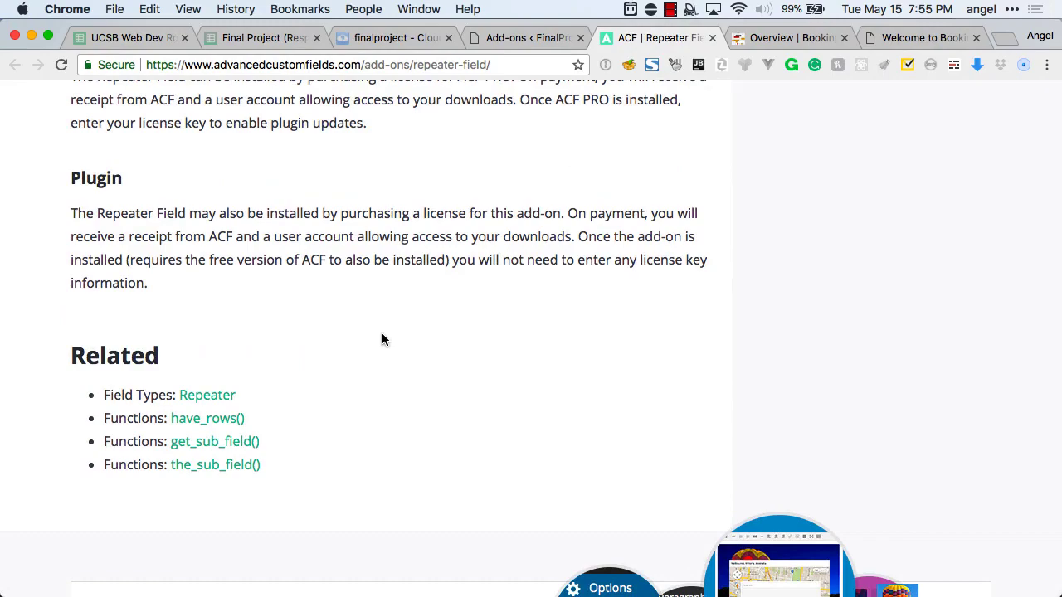
scroll(382, 340, "up", 20)
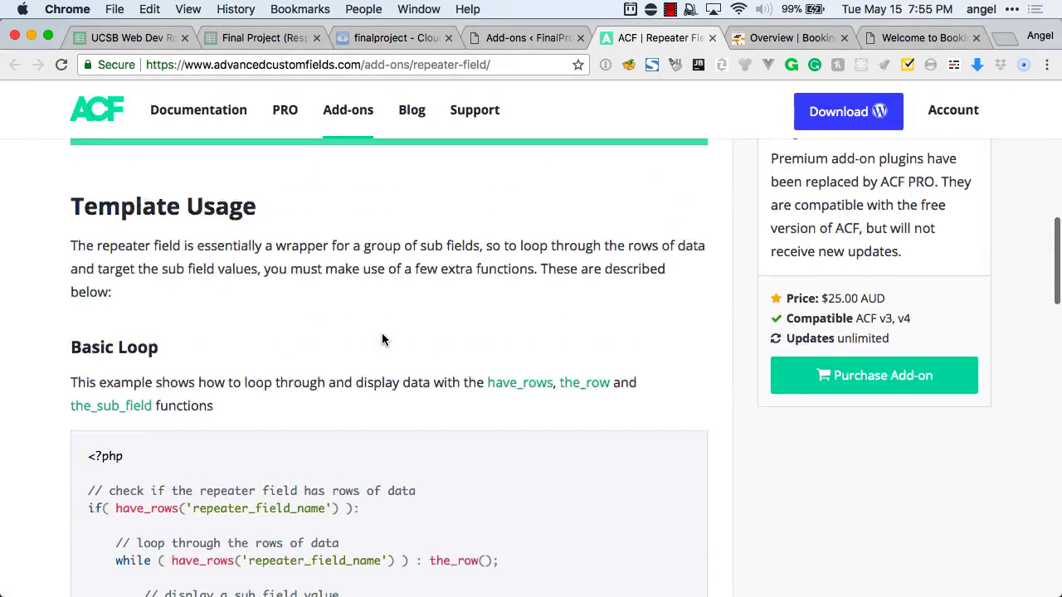
scroll(382, 335, "up", 5)
key("ctrl+shift+Tab")
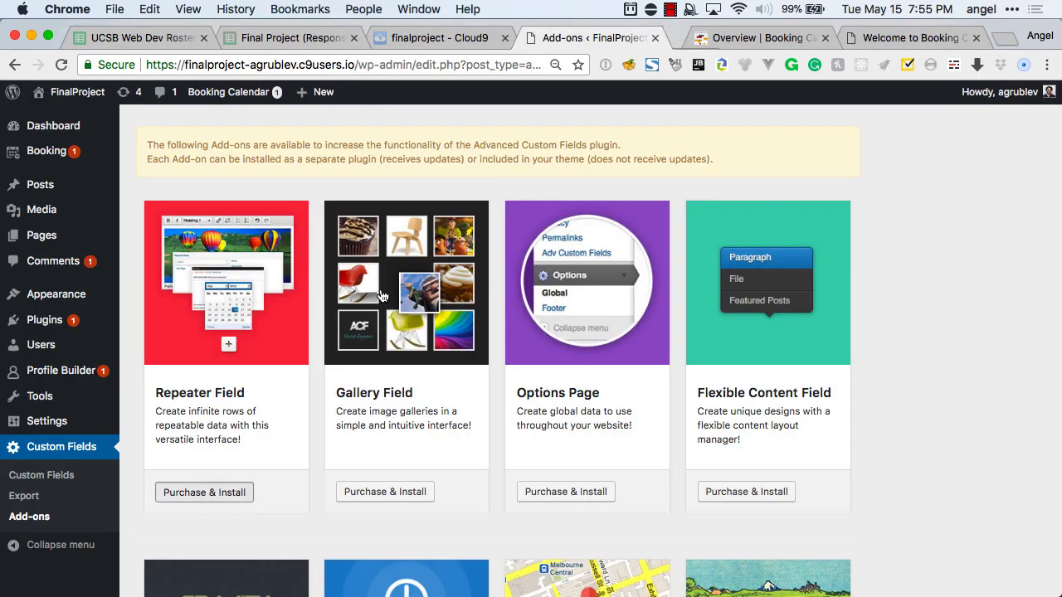
Scroll through the full list of ACF add-ons and back to the top.
scroll(929, 274, "down", 5)
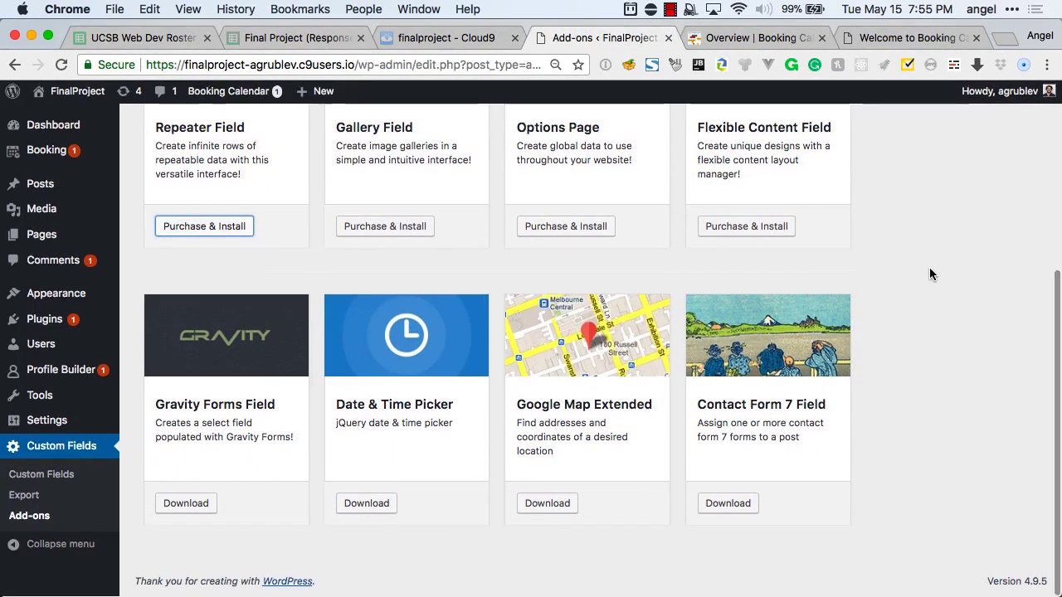
scroll(929, 274, "up", 1)
scroll(929, 273, "up", 5)
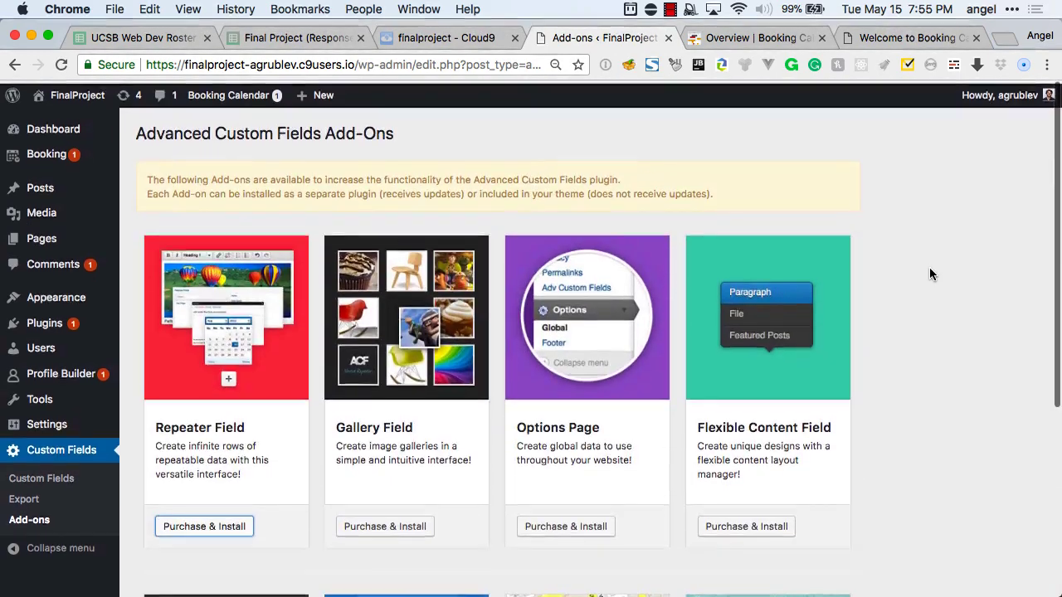
left_click(451, 144)
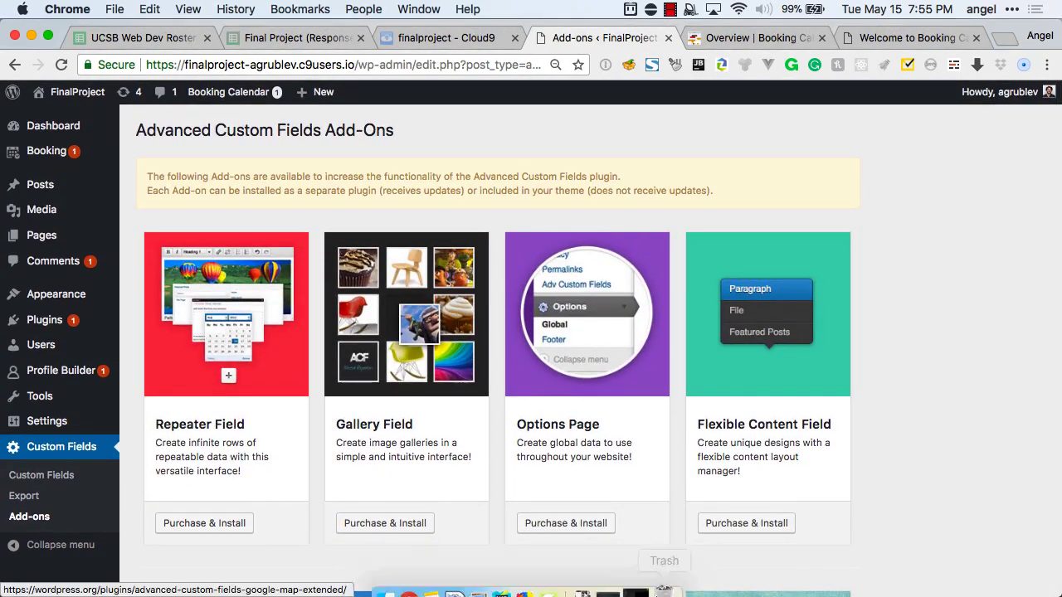
Bring Camtasia to the front and close its Share menu without choosing anything.
left_click(561, 583)
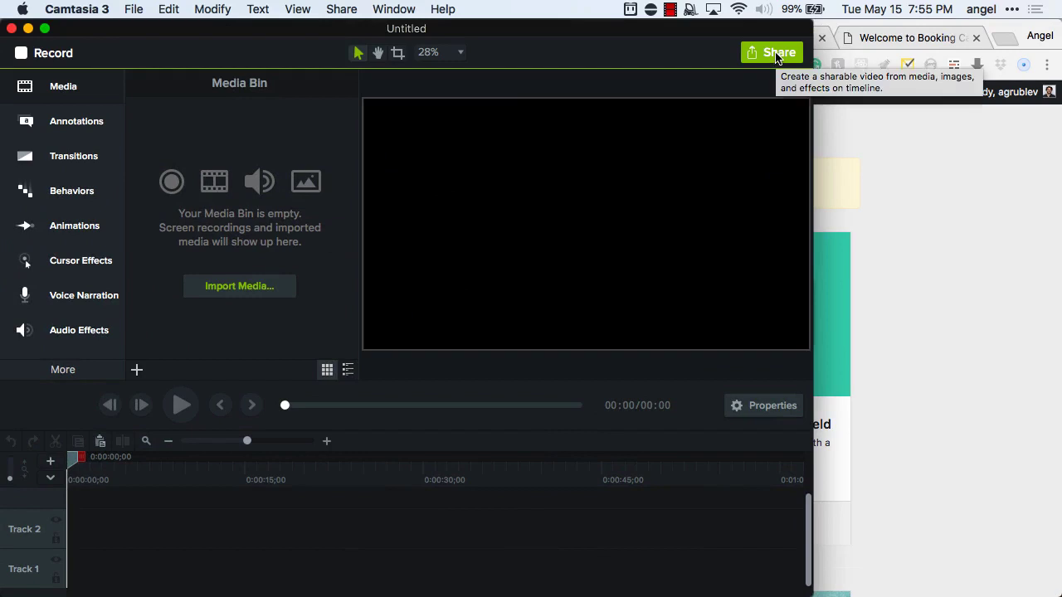
left_click(775, 53)
left_click(693, 64)
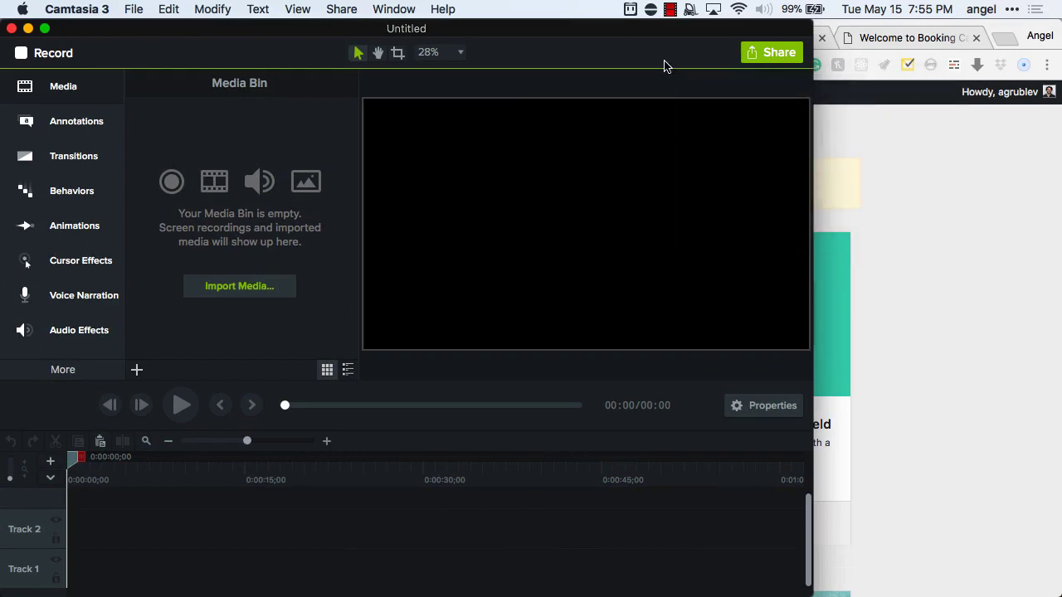